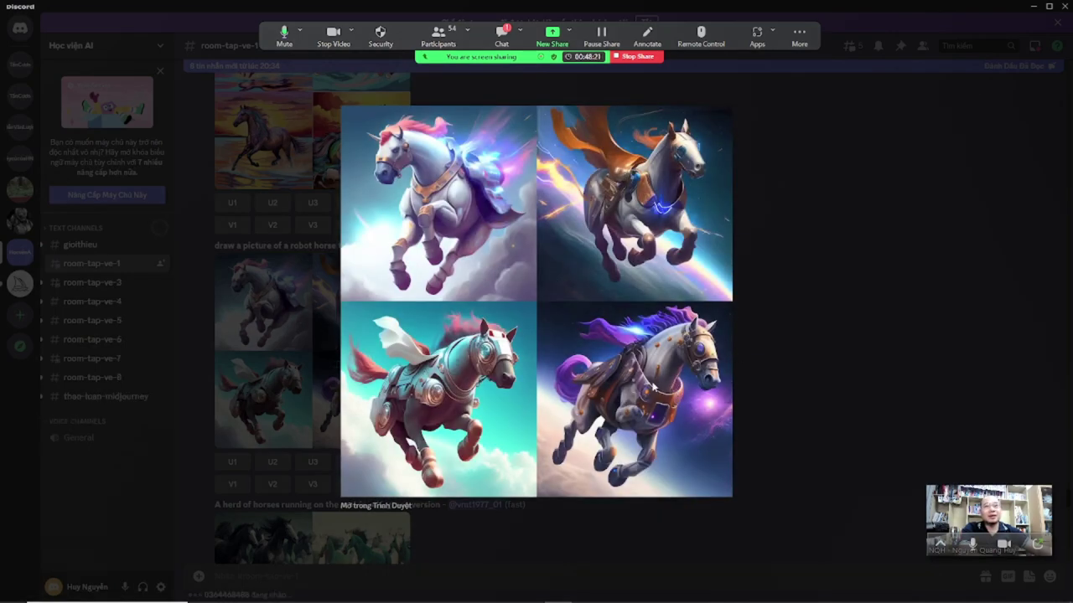
Close the robot horse picture and view the colorful horse galloping on a sunset sea image grid at full size
left_click(790, 359)
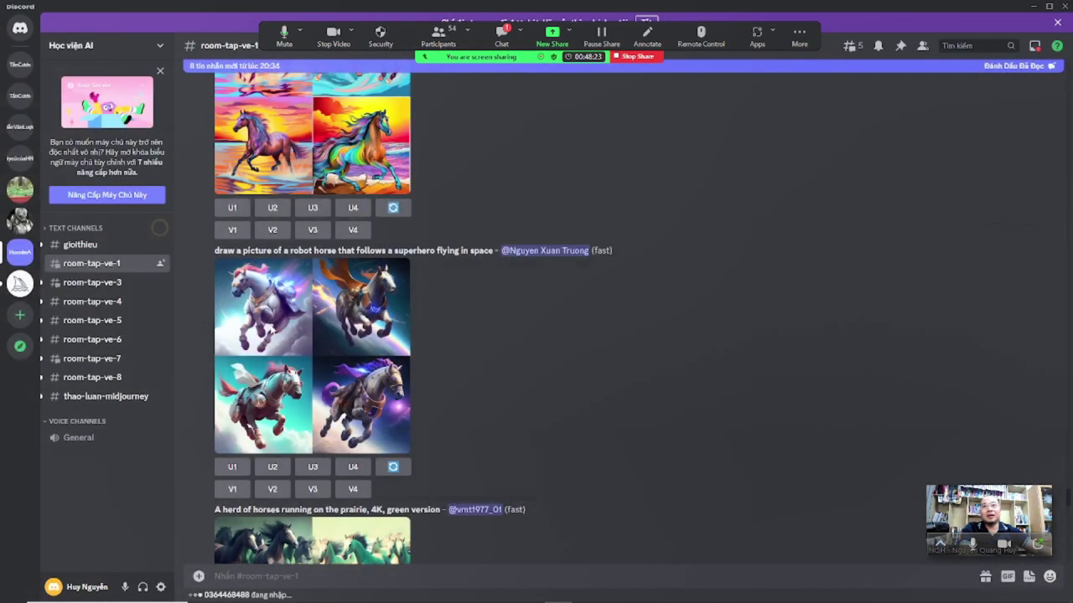
scroll(285, 335, "up", 3)
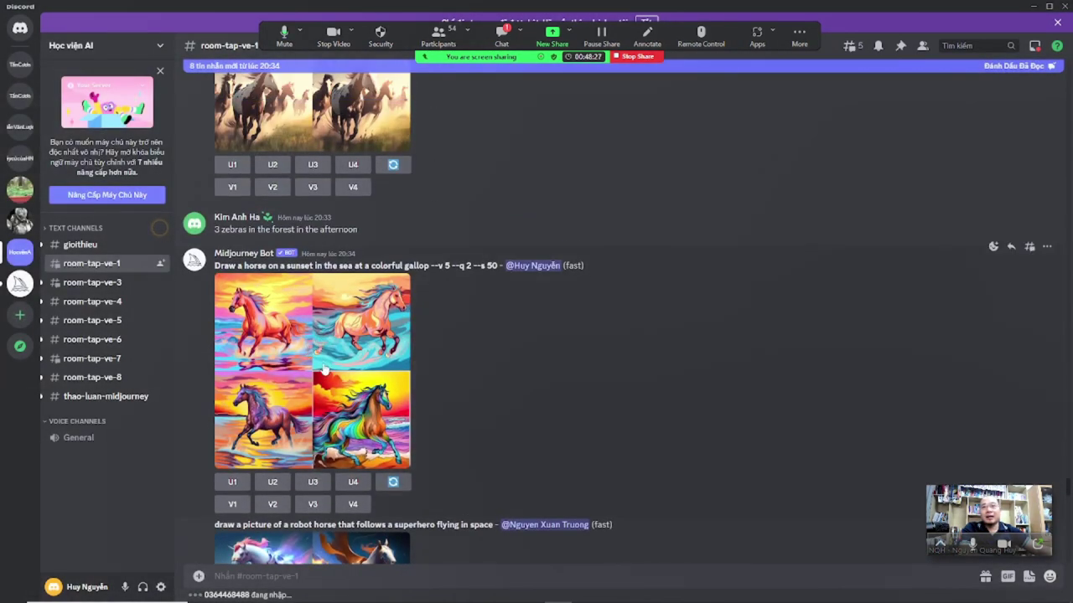
left_click(325, 366)
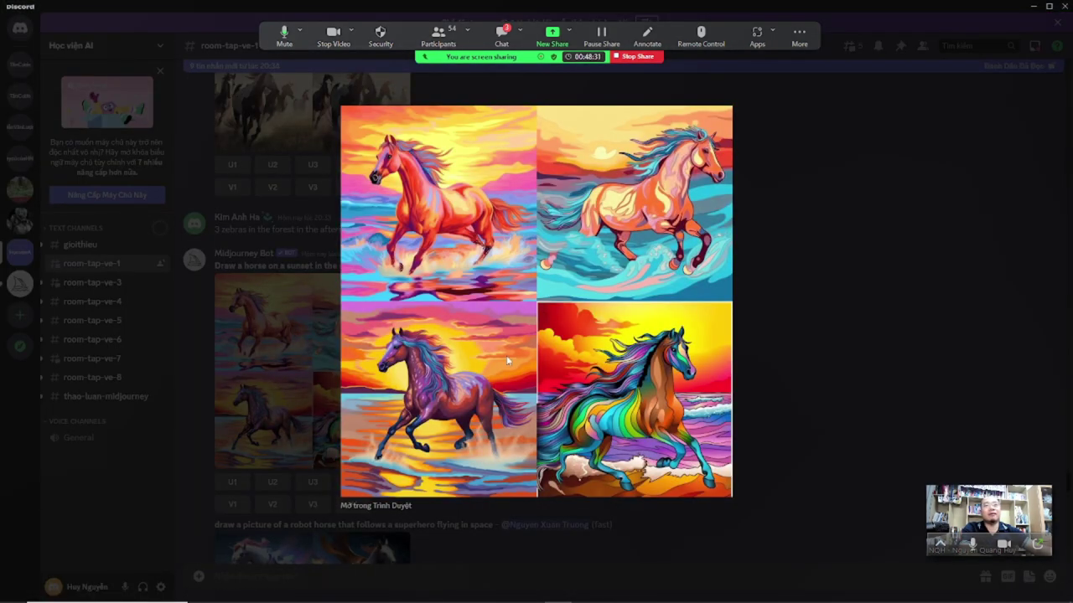
left_click(802, 382)
Examine the enlarged variations of the herd of horses running on the green prairie in the morning
scroll(334, 387, "up", 5)
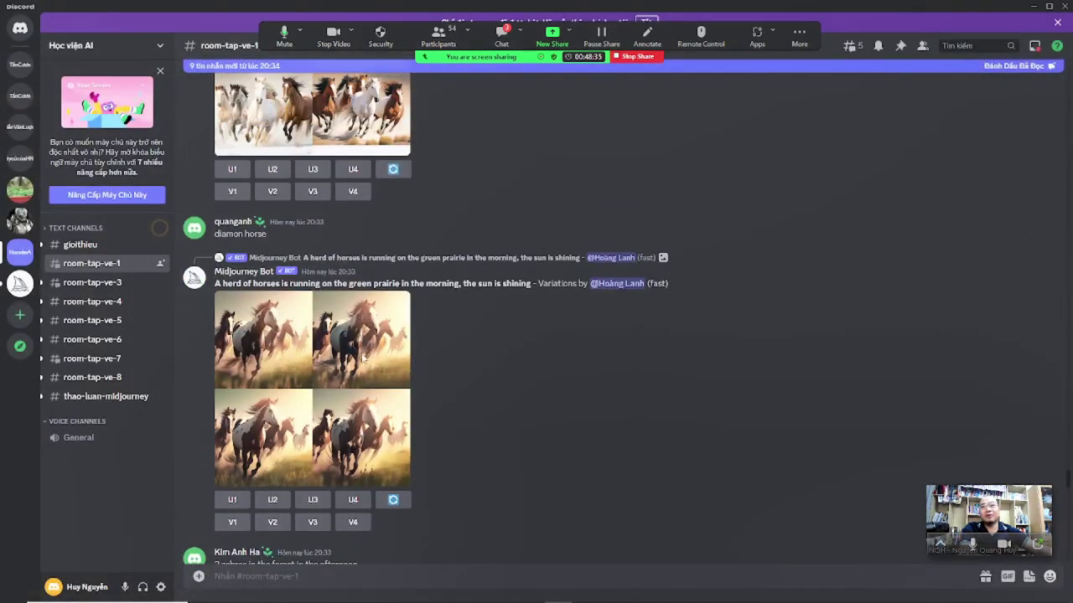
left_click(334, 388)
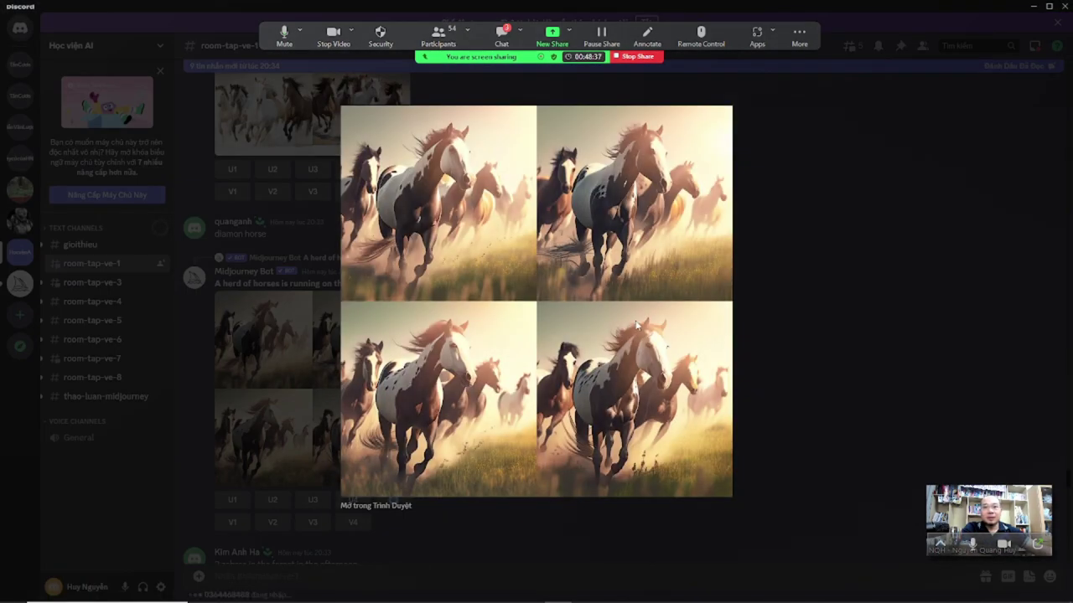
left_click(795, 327)
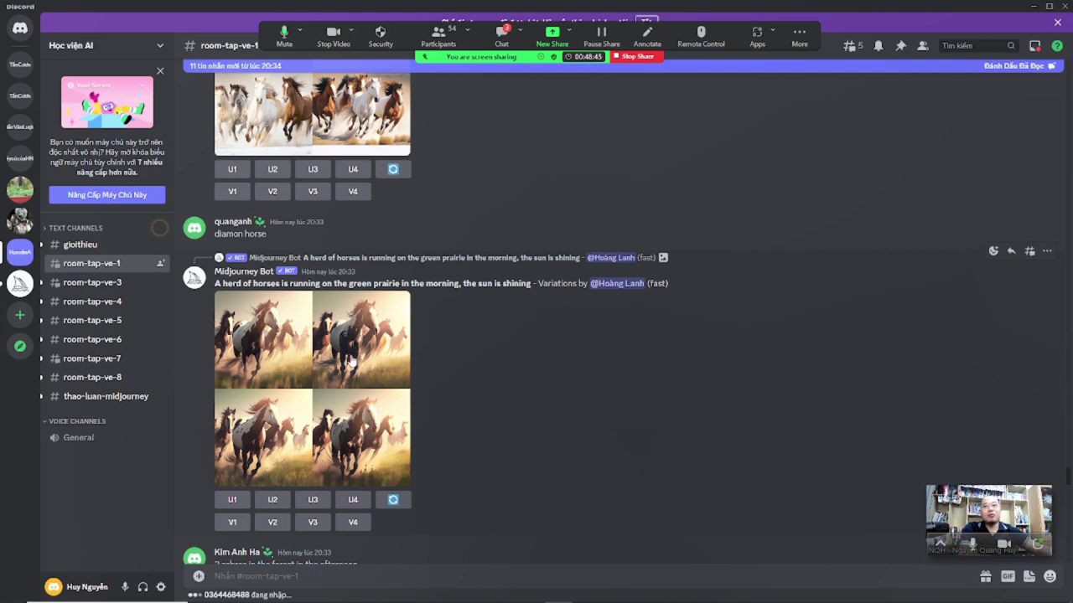
left_click(344, 361)
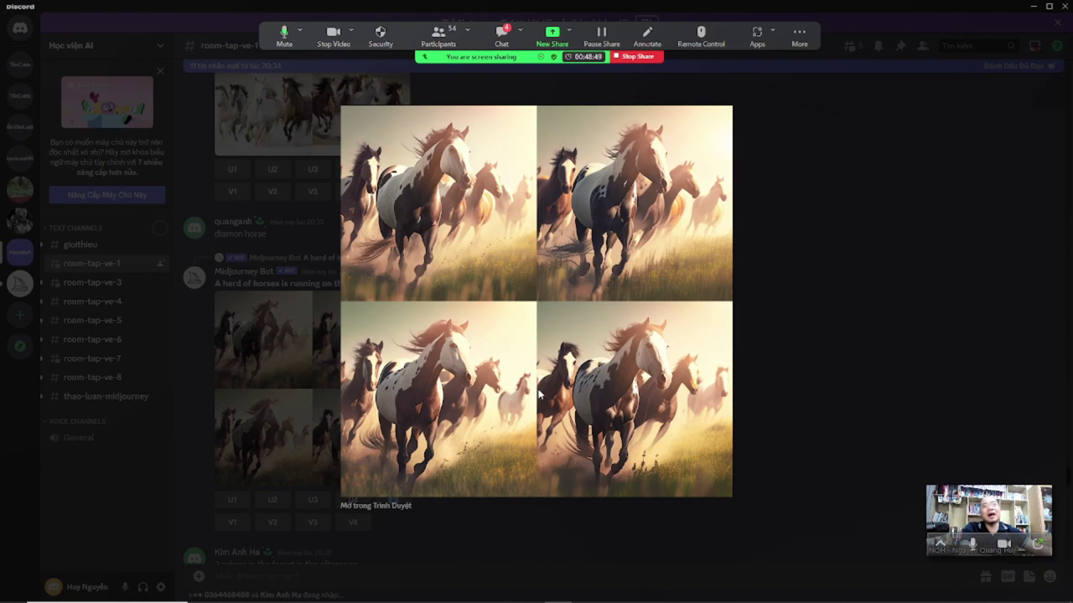
left_click(750, 373)
View the enlarged image grid for the prompt "5 horses, white, brown, running the prairie"
scroll(338, 314, "up", 5)
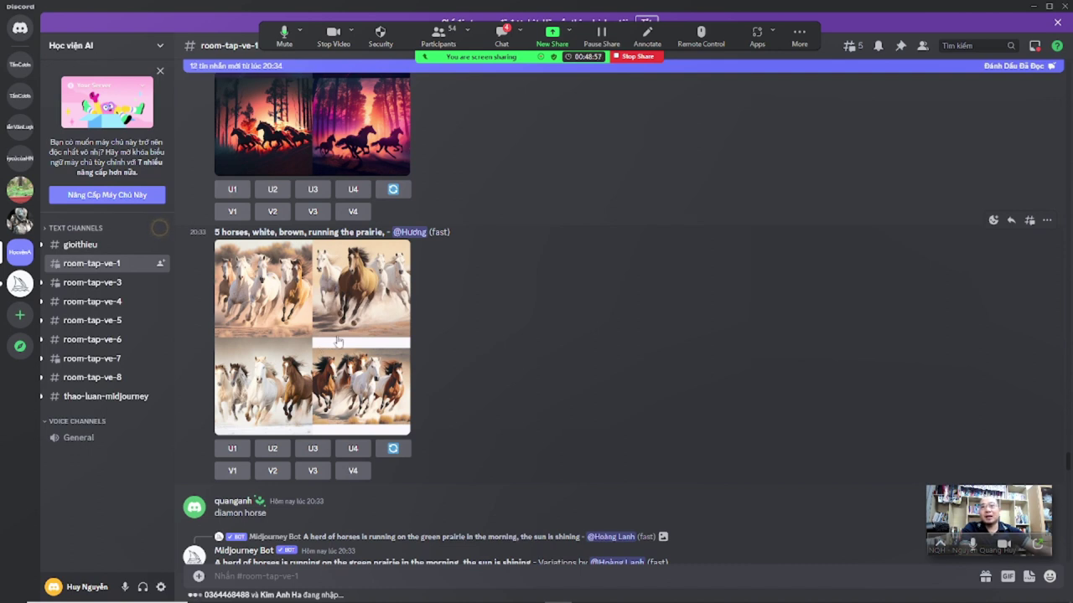
left_click(340, 339)
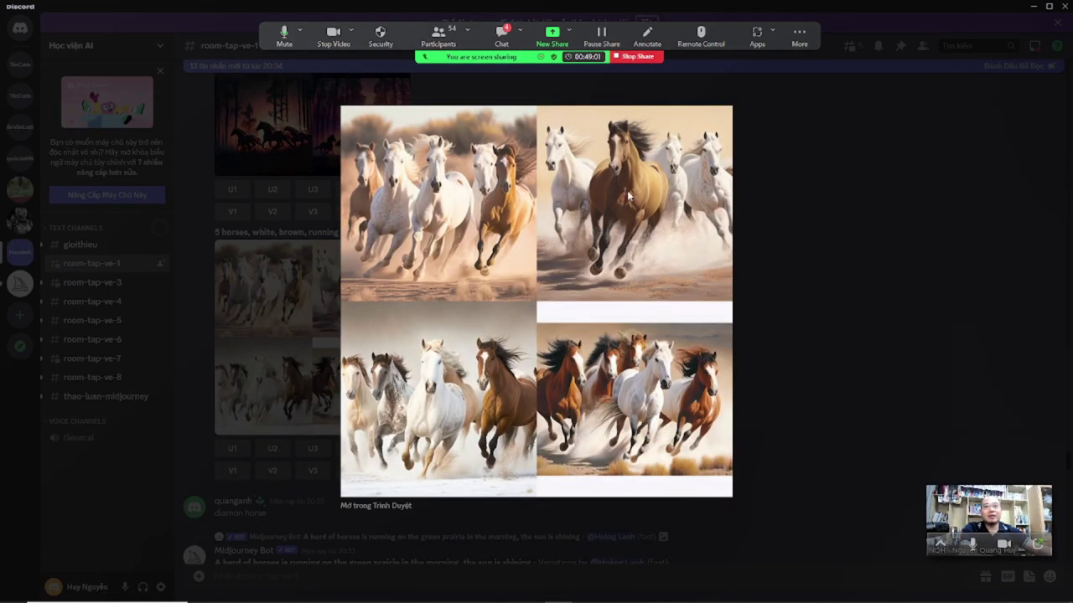
left_click(787, 286)
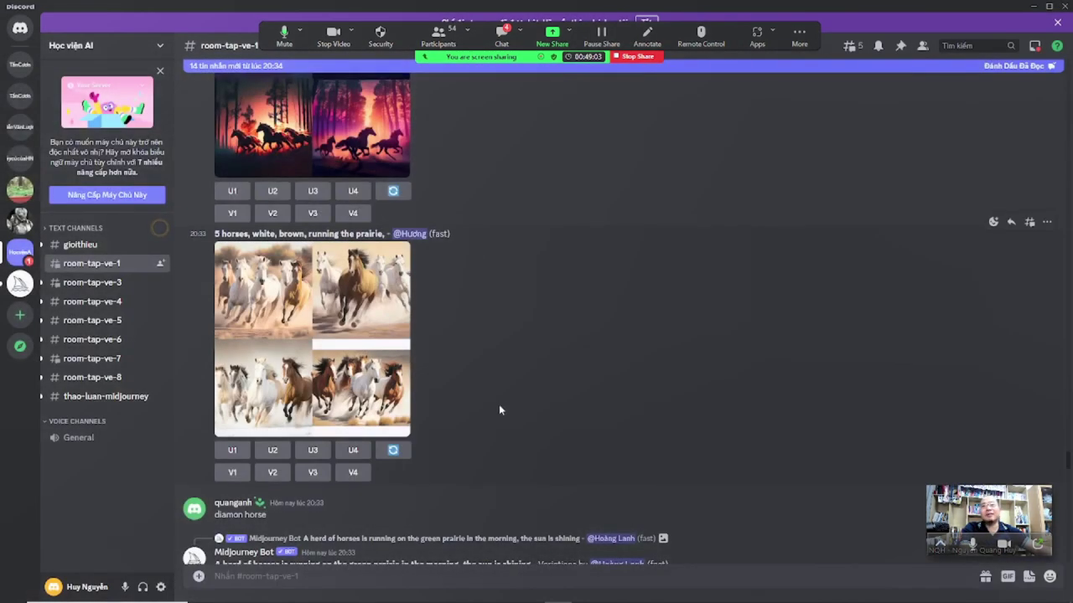
Examine the enlarged images of the futuristic herd of horses running in the forest under a beautiful sunset
scroll(498, 406, "up", 3)
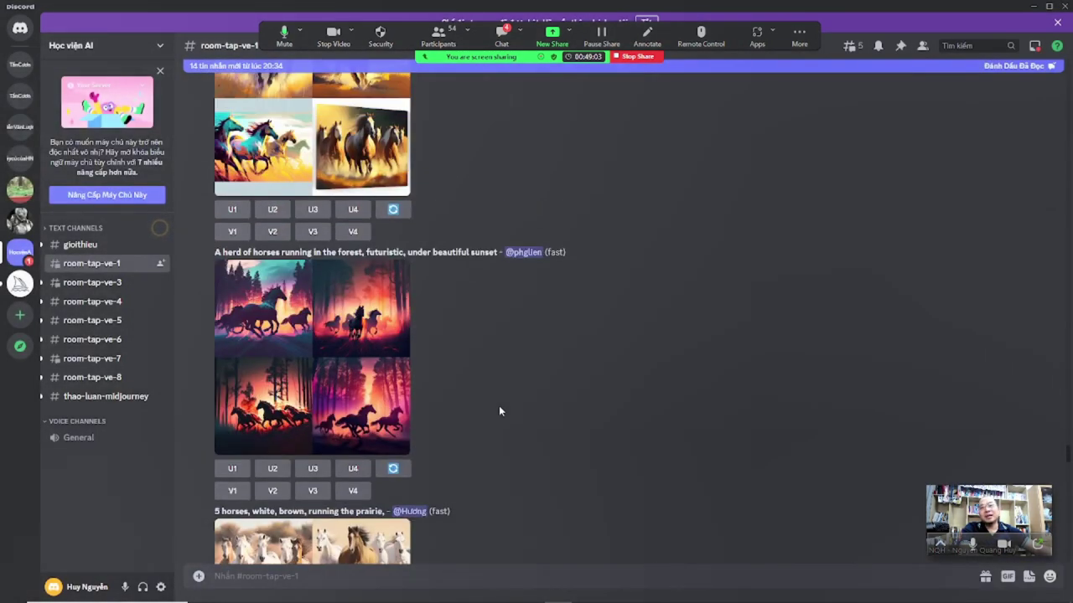
left_click(351, 372)
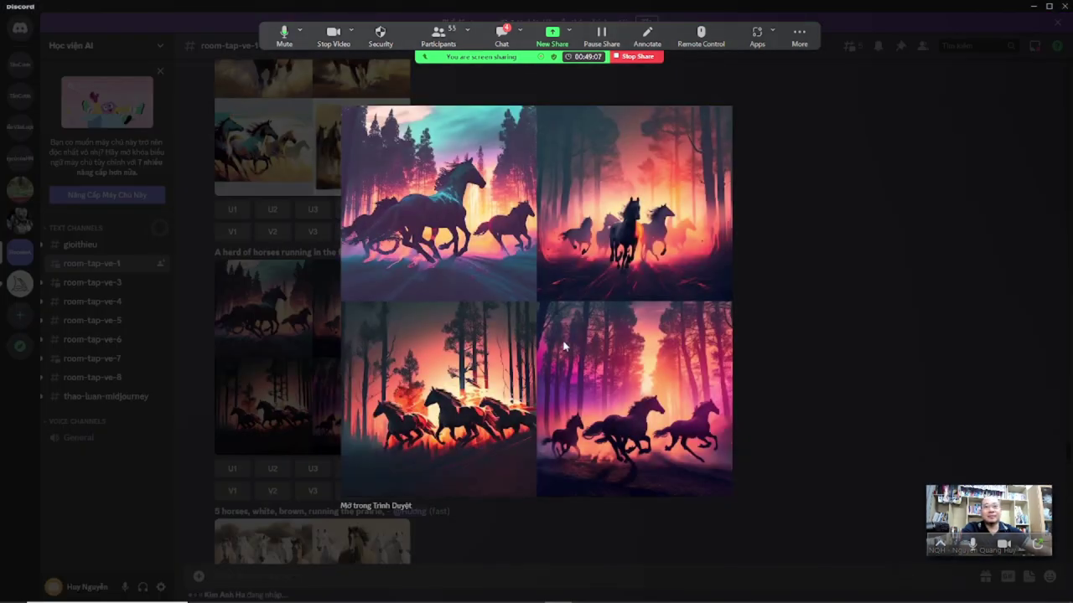
left_click(810, 331)
scroll(549, 350, "up", 1)
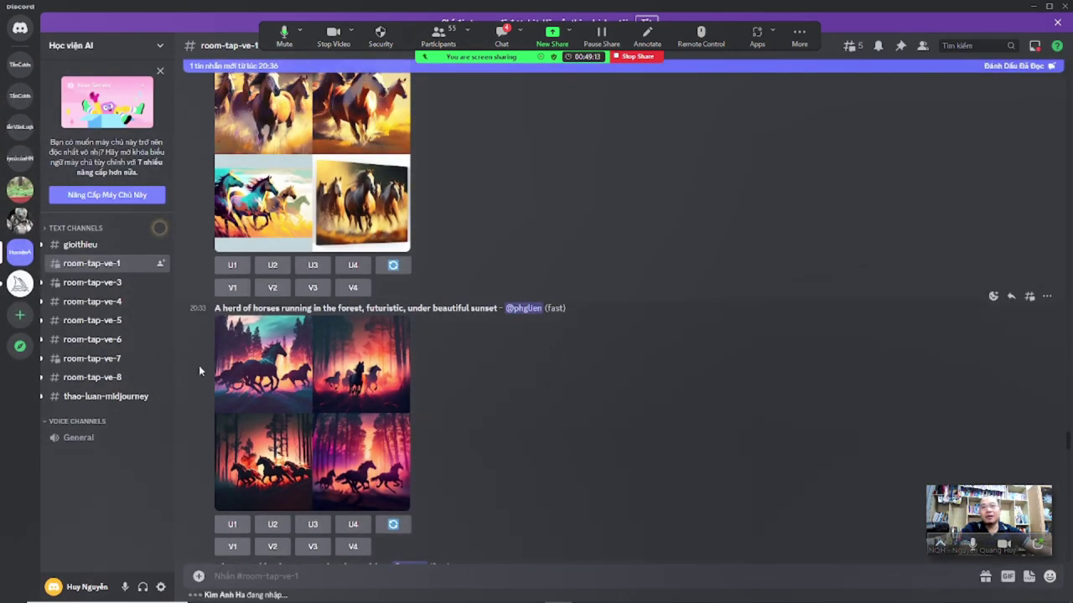
left_click(339, 365)
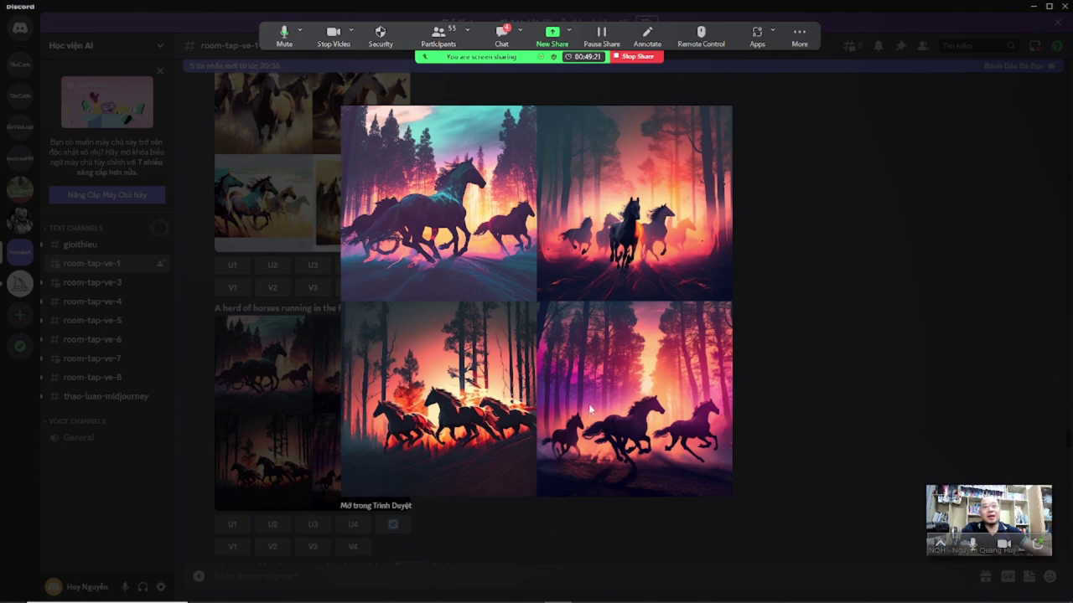
left_click(785, 406)
View the enlarged image grid of the herd of multicolored horses in the meadow in golden afternoon sunshine
scroll(330, 358, "up", 3)
left_click(324, 346)
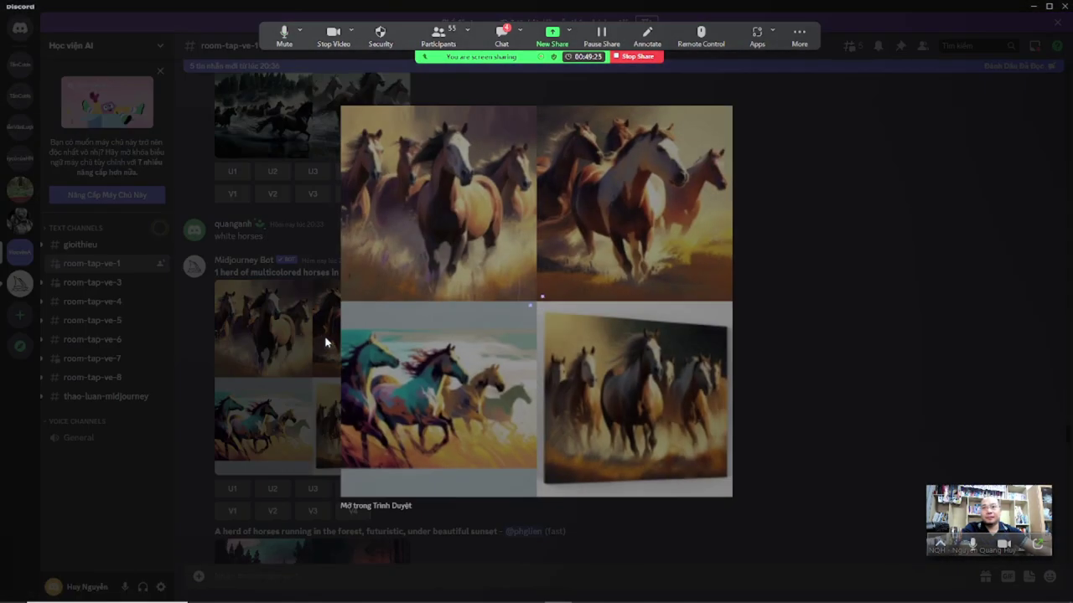
left_click(775, 366)
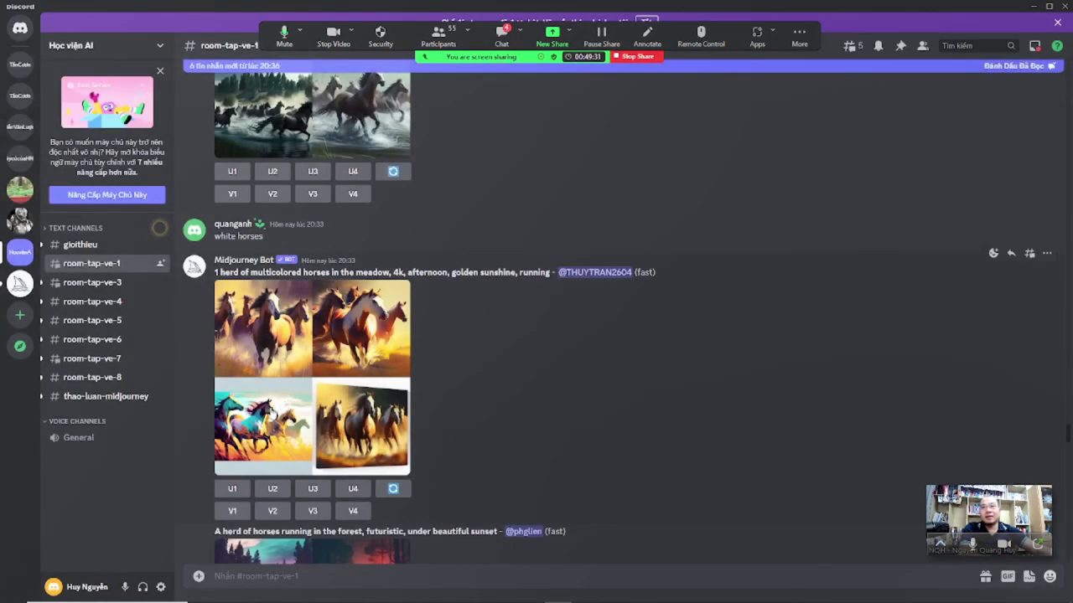
Highlight the word "prehistoric" in the stream horse herd prompt and view its image grid enlarged
scroll(271, 413, "up", 5)
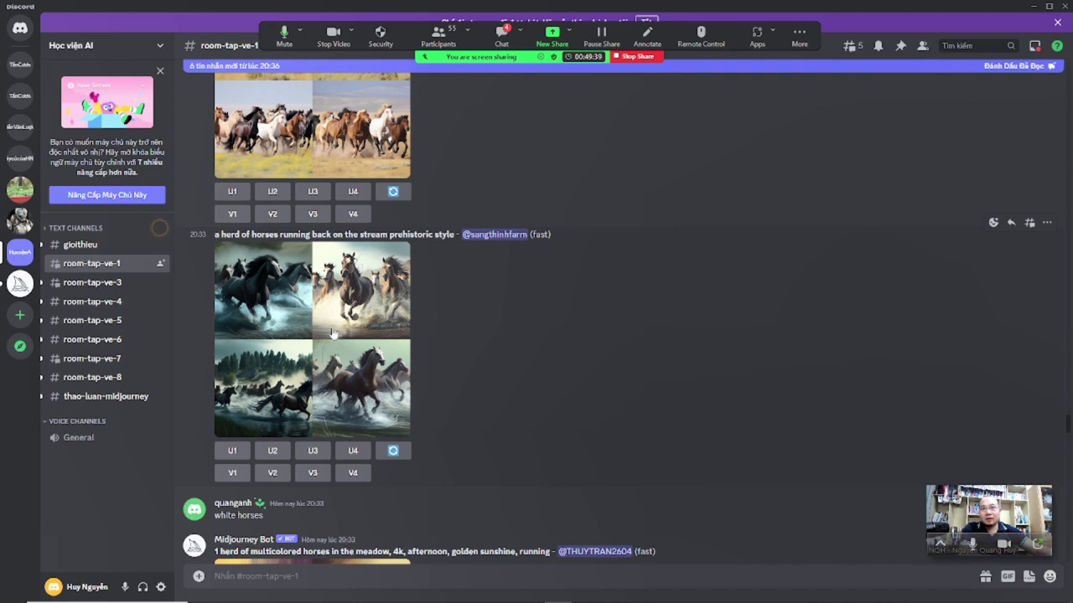
double_click(405, 235)
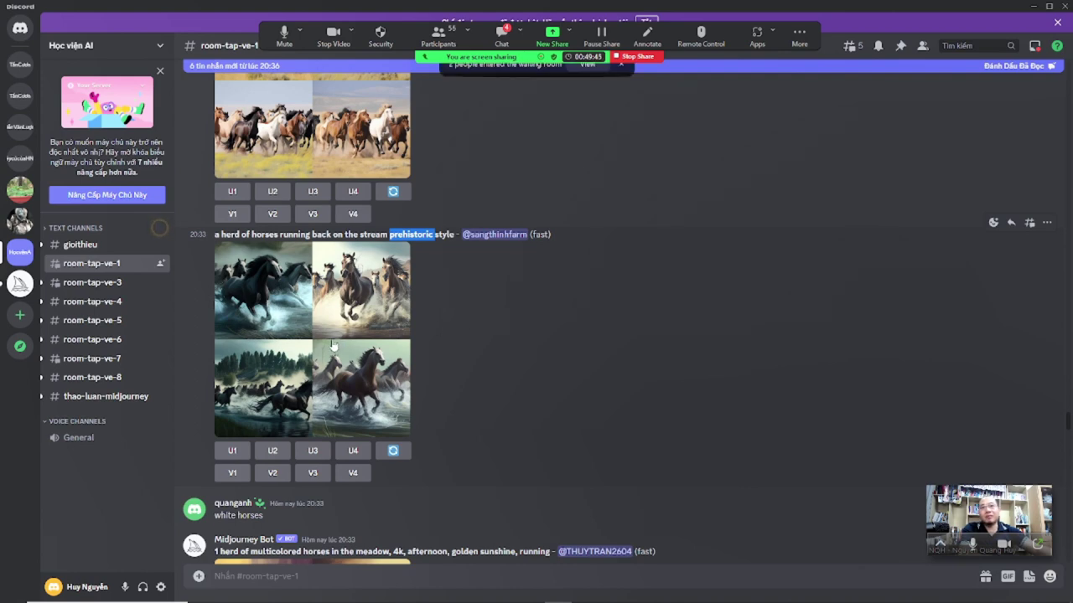
left_click(338, 345)
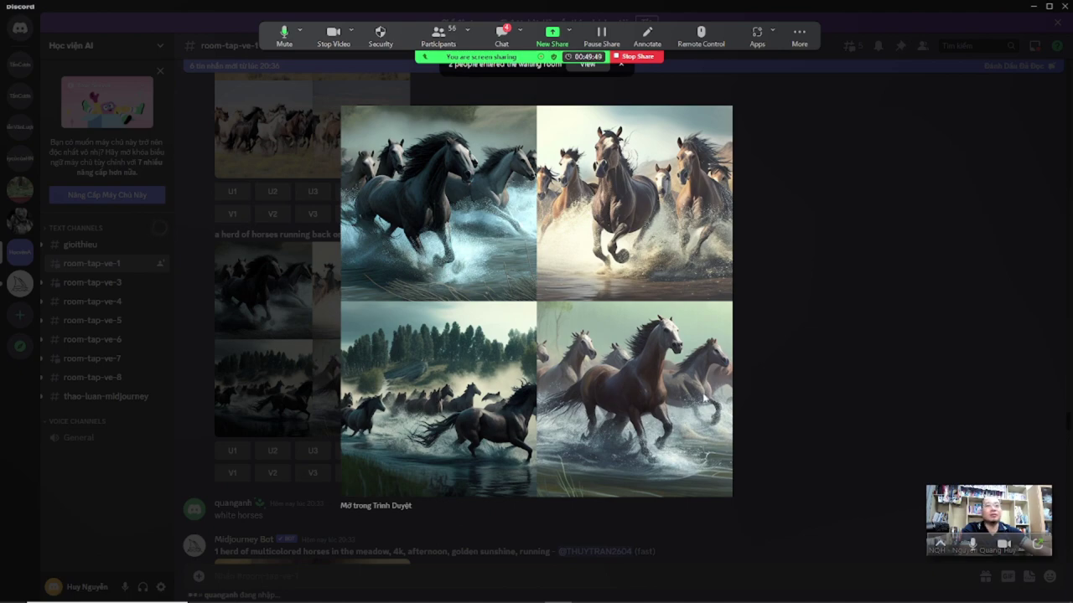
left_click(802, 305)
Examine the enlarged steppe herd images against their prompt of 2 white, 1 black, 2 brown and 1 yellow horses
scroll(326, 313, "up", 3)
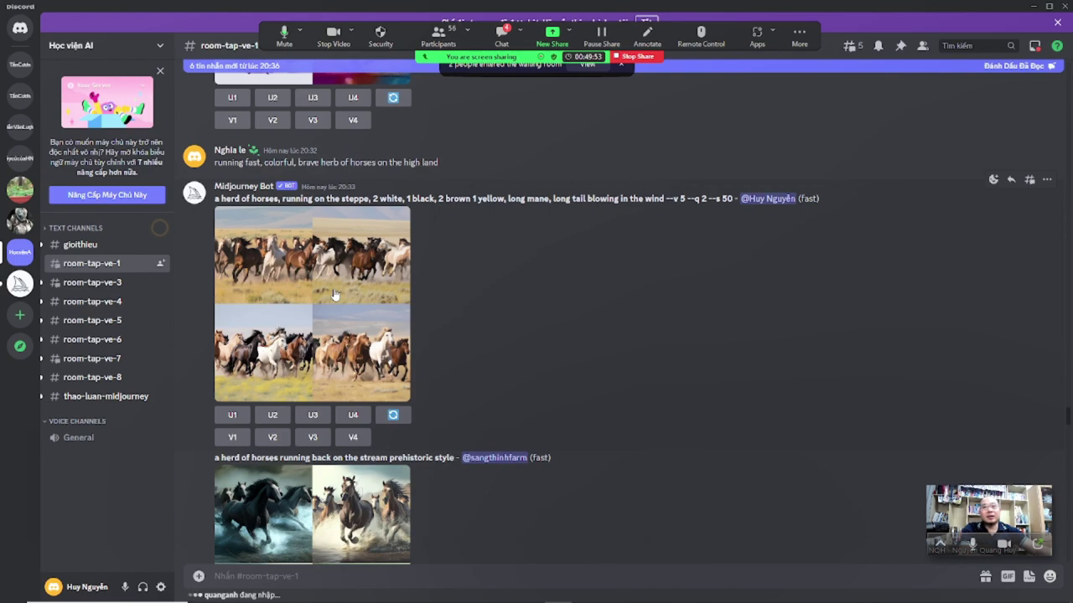
left_click(334, 295)
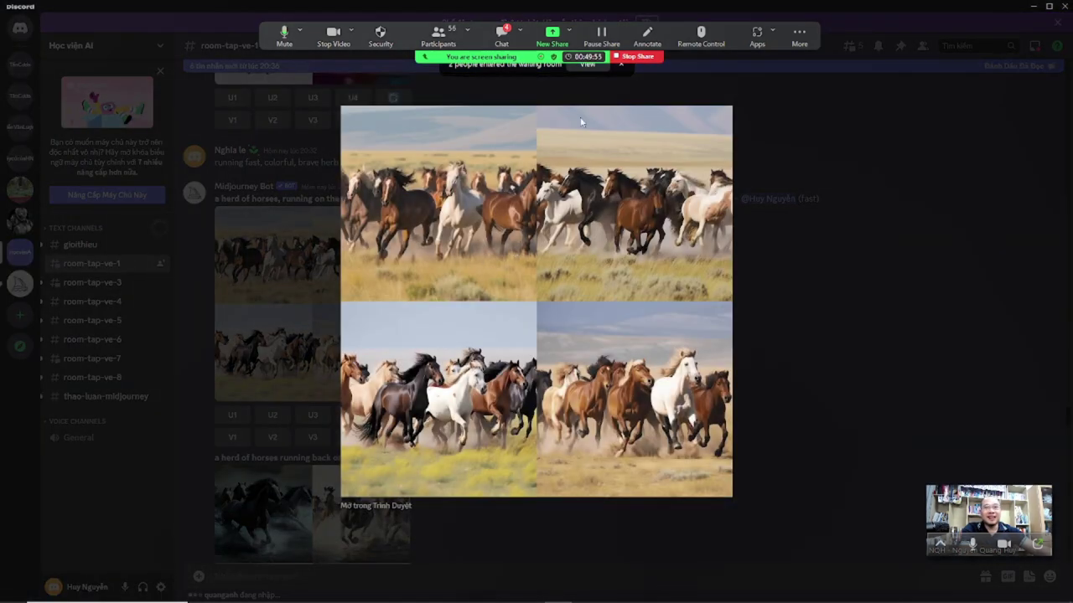
left_click(843, 323)
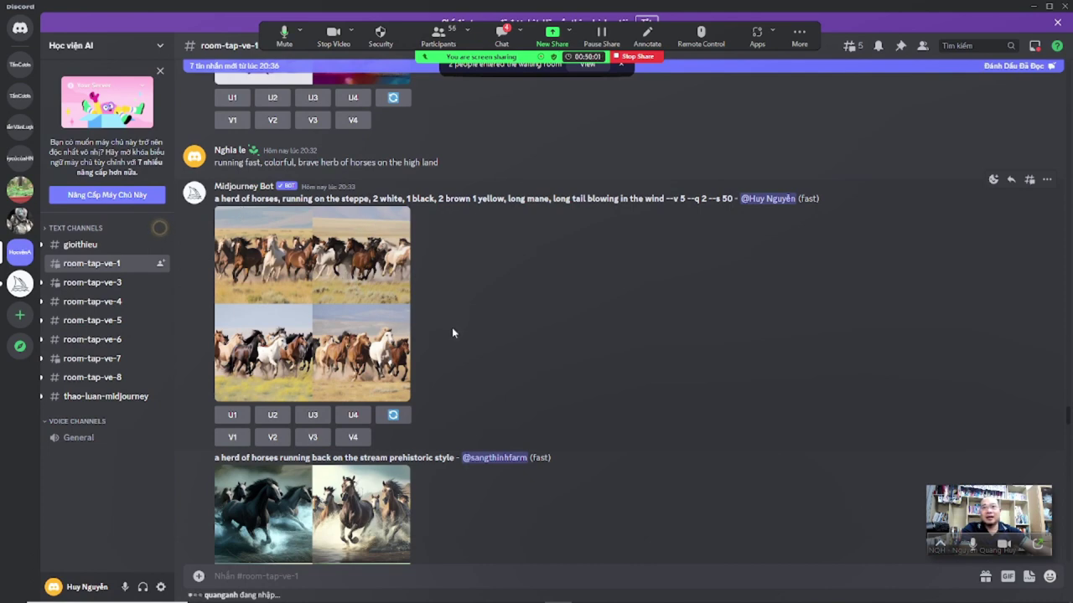
scroll(452, 333, "up", 1)
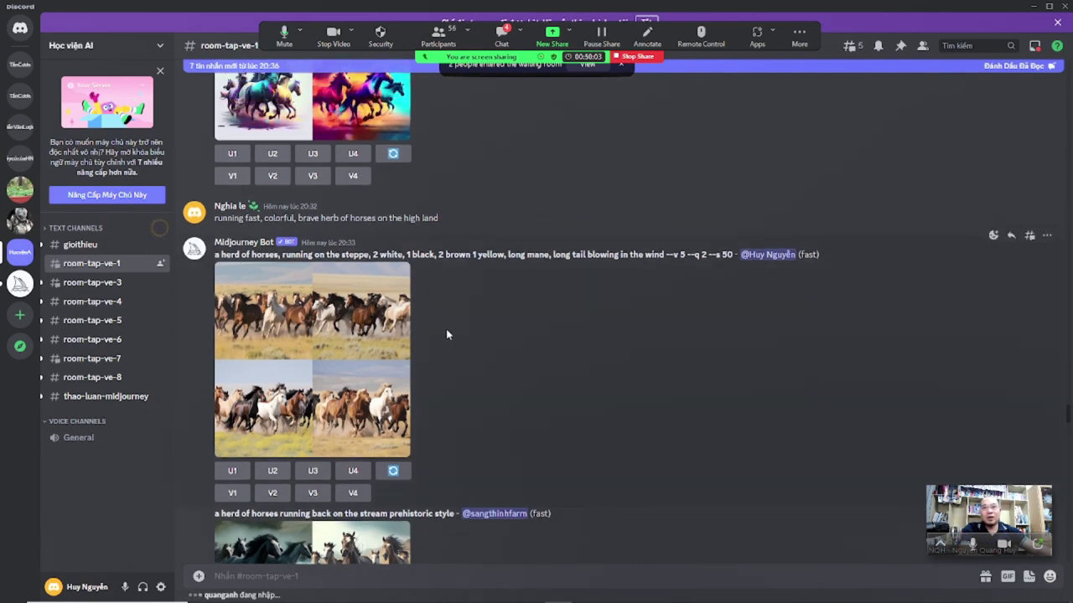
left_click(371, 344)
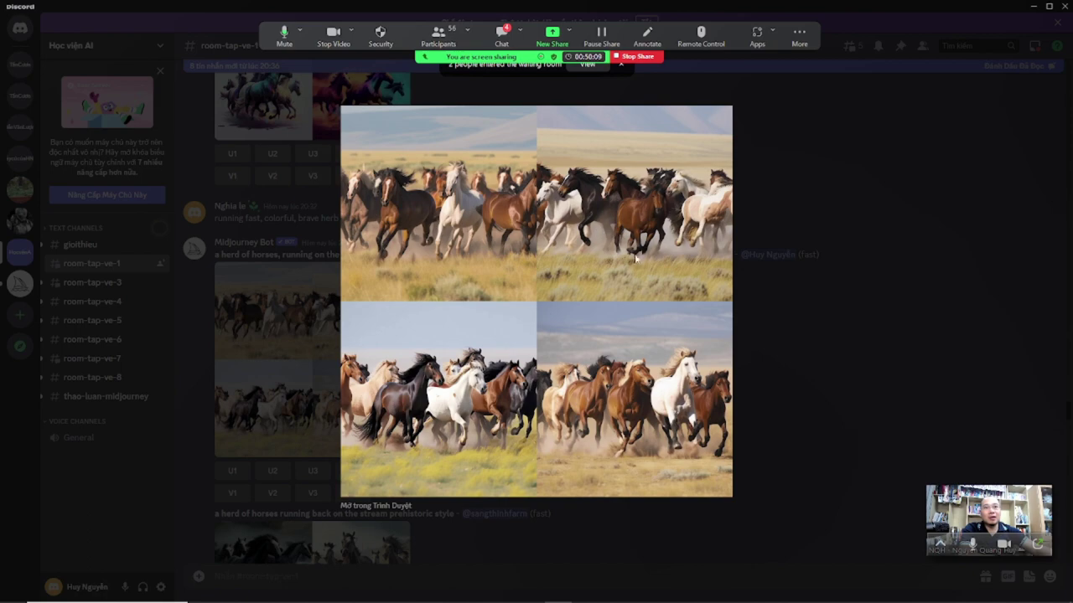
left_click(785, 366)
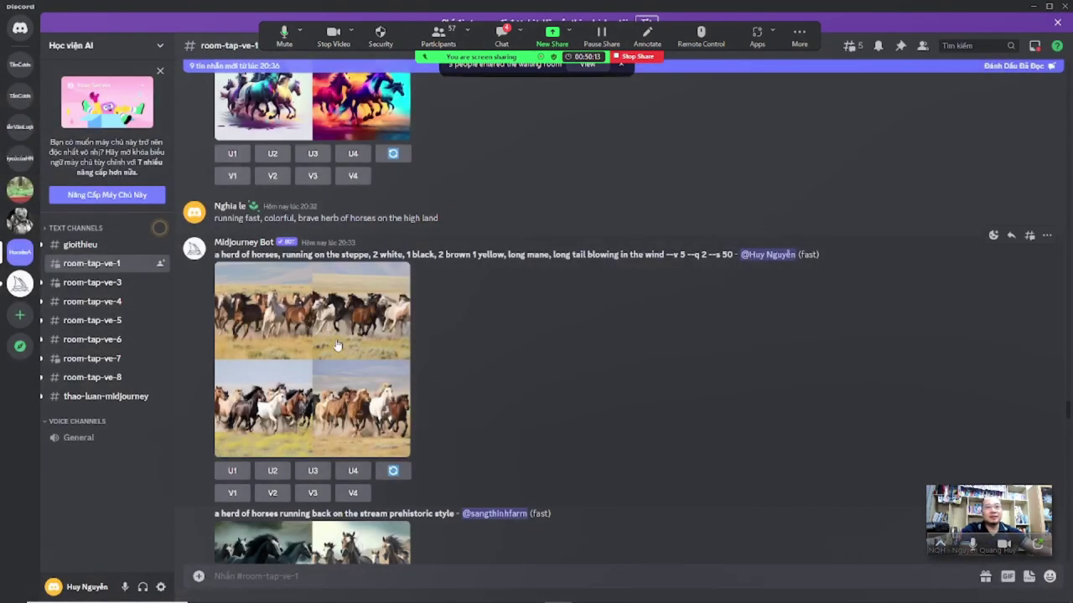
scroll(335, 367, "up", 1)
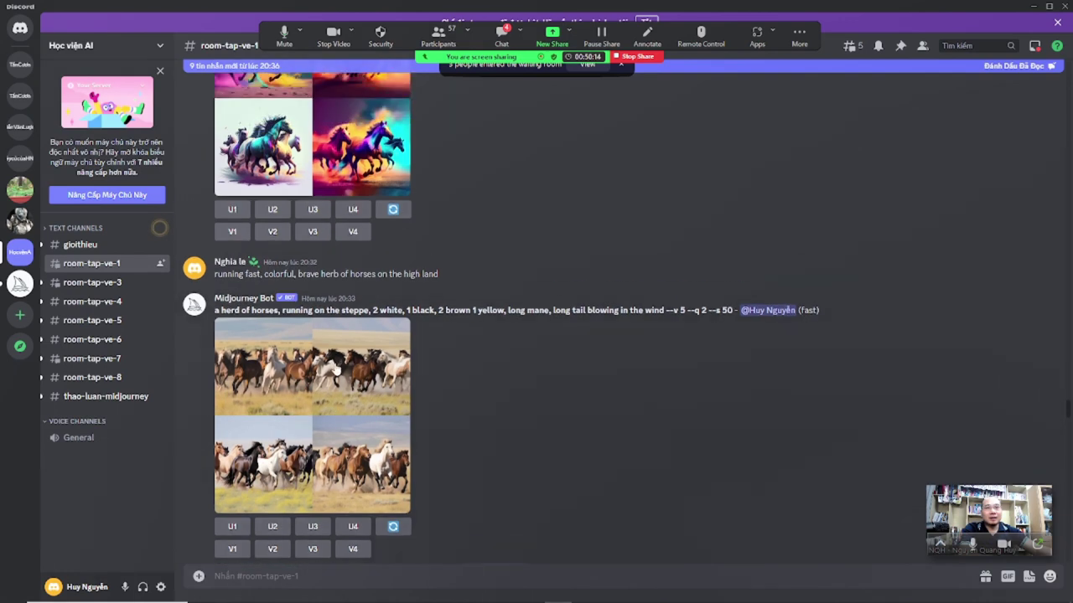
left_click(323, 381)
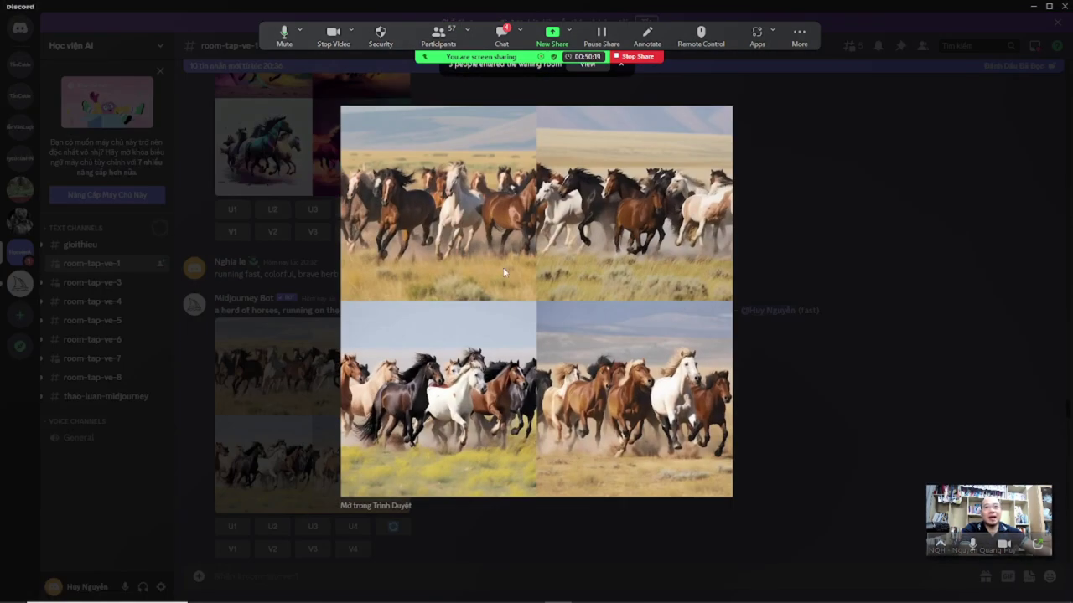
left_click(802, 357)
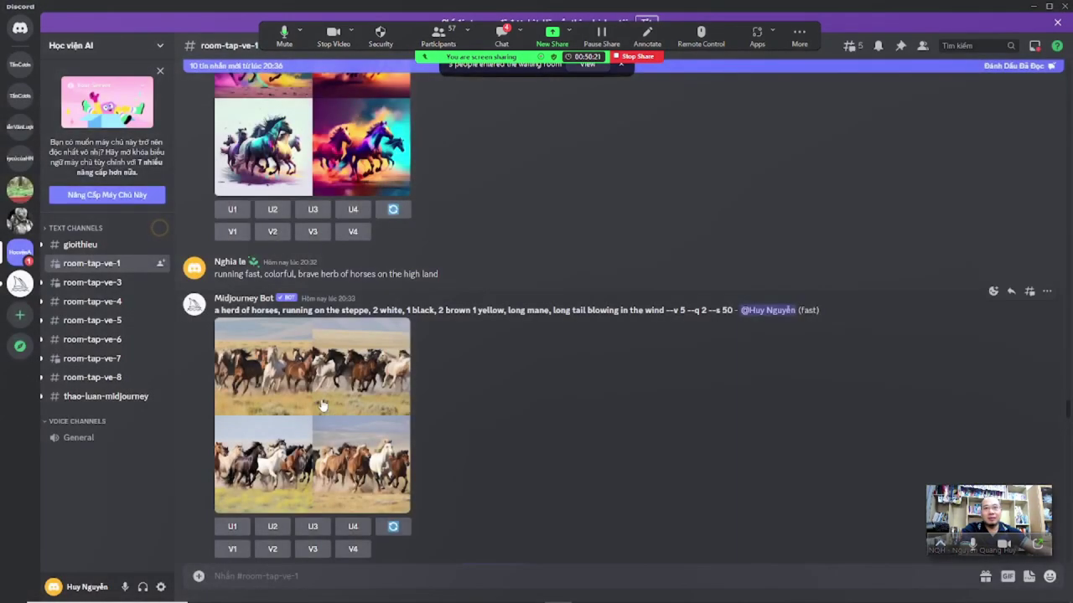
View the enlarged image grid of the colorful magic horses running on the vast prairie
scroll(310, 369, "up", 4)
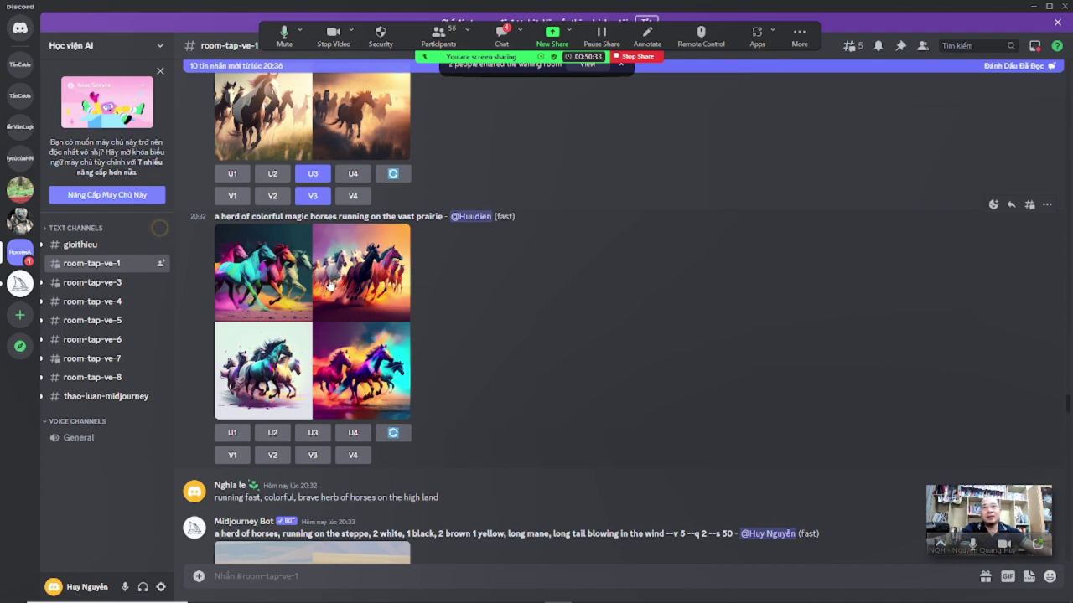
left_click(329, 286)
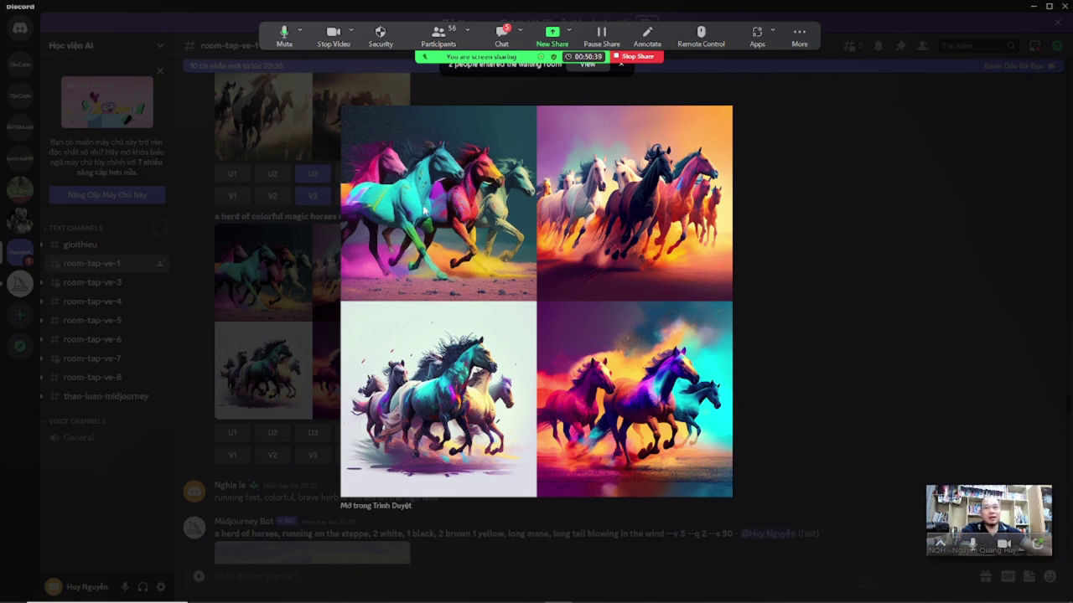
left_click(781, 391)
View the original image grid of the herd running on the green prairie in the morning sun at full size
scroll(319, 439, "up", 5)
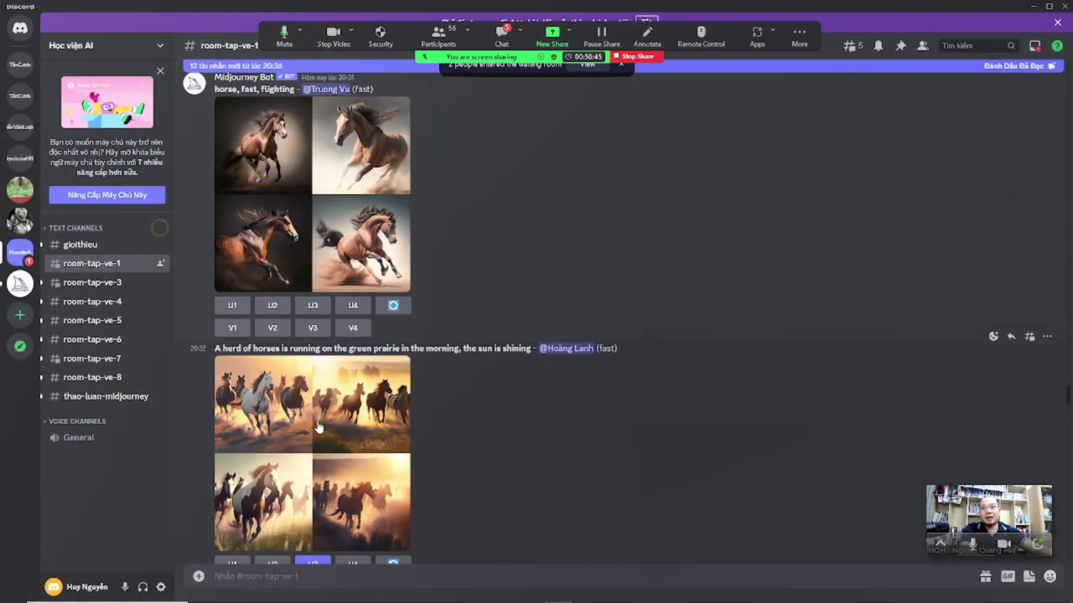
left_click(366, 430)
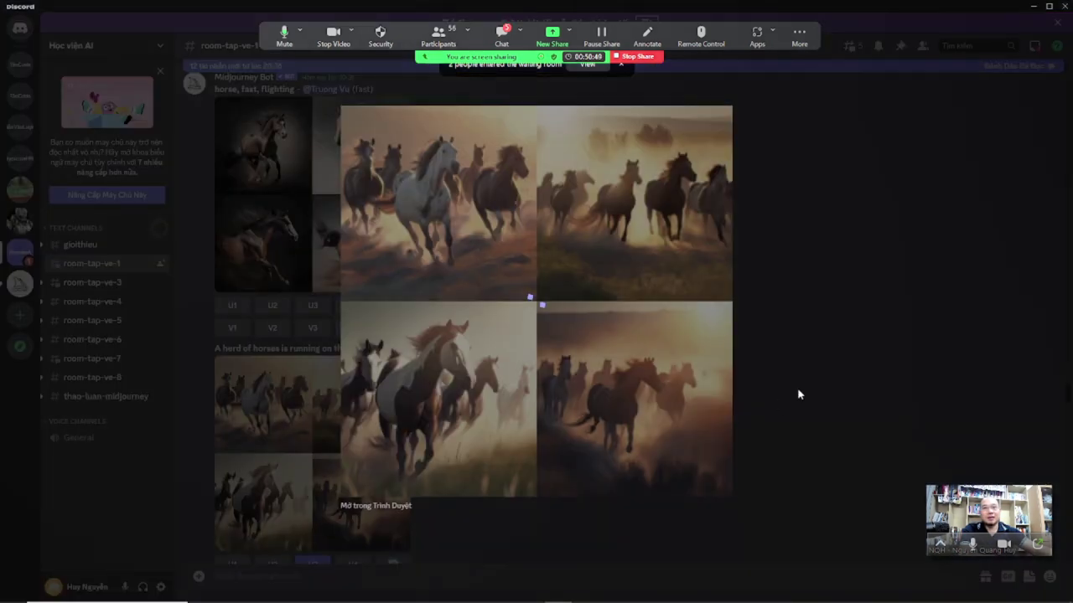
left_click(268, 429)
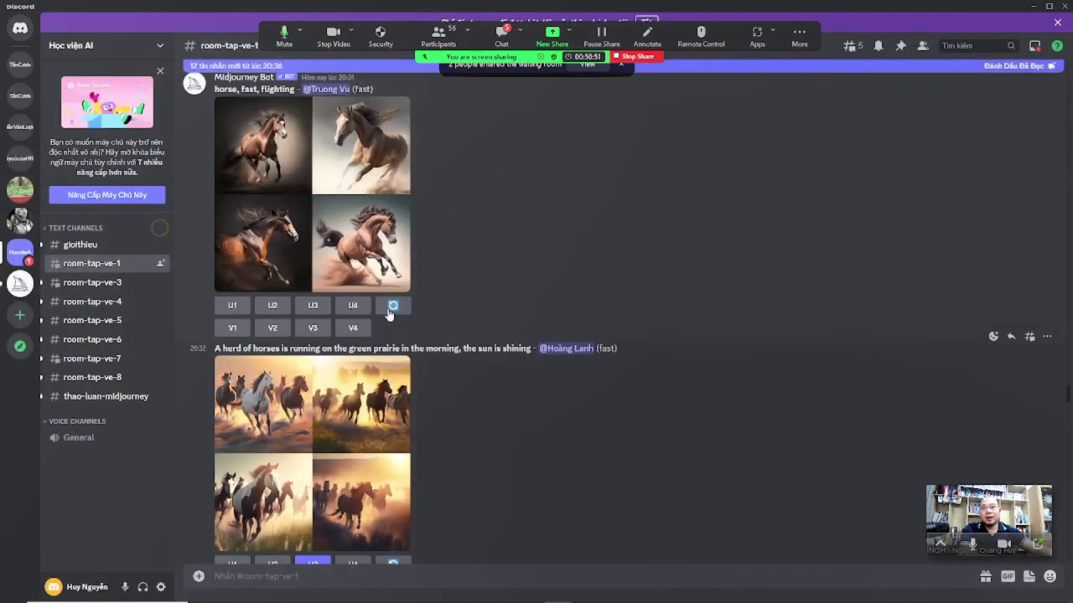
Open the enlarged image grid for the prompt "horse, fast, flighting"
scroll(484, 334, "up", 1)
scroll(477, 333, "up", 2)
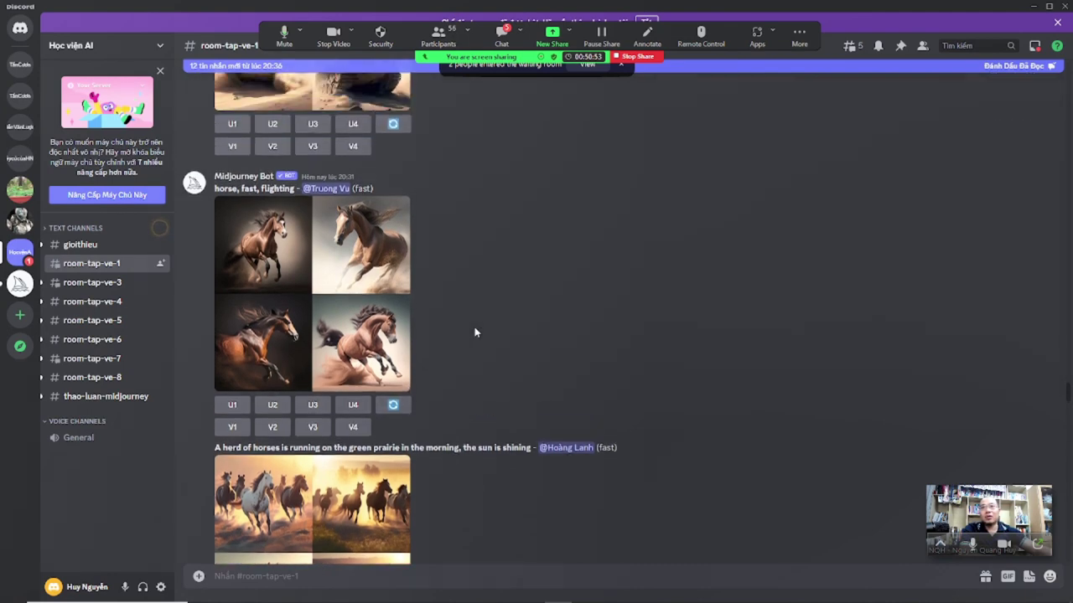
left_click(340, 358)
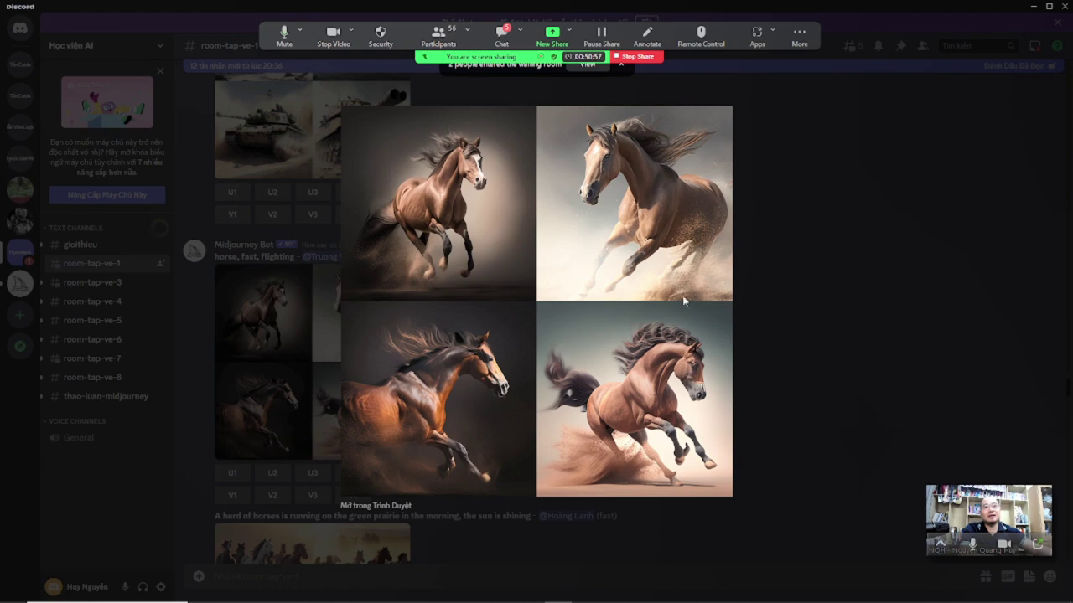
Check the "horse, fast, flighting" image grid once more and return to the channel messages
left_click(720, 454)
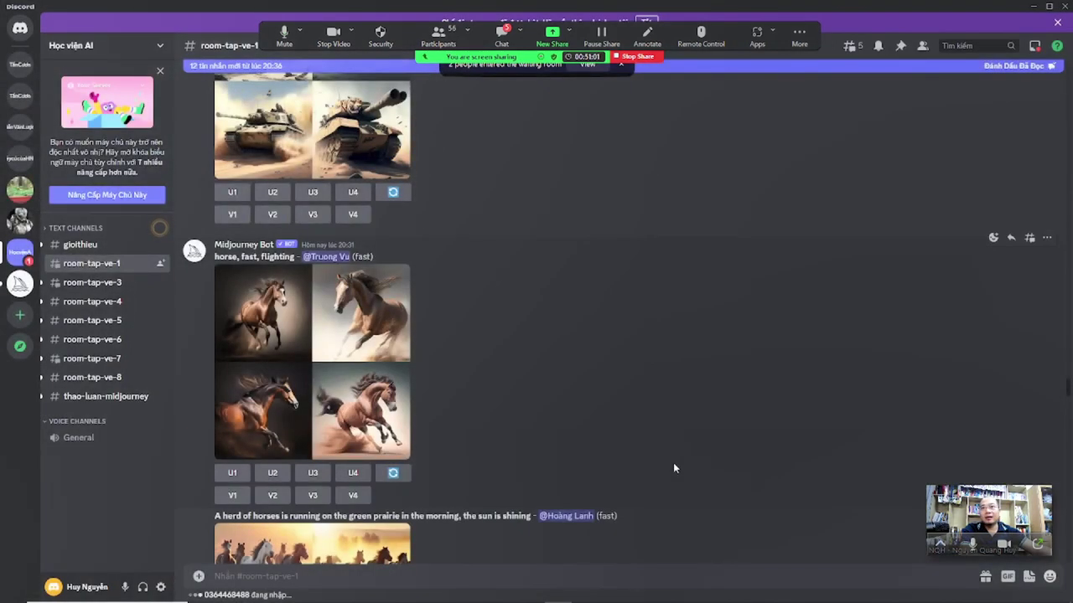
left_click(352, 354)
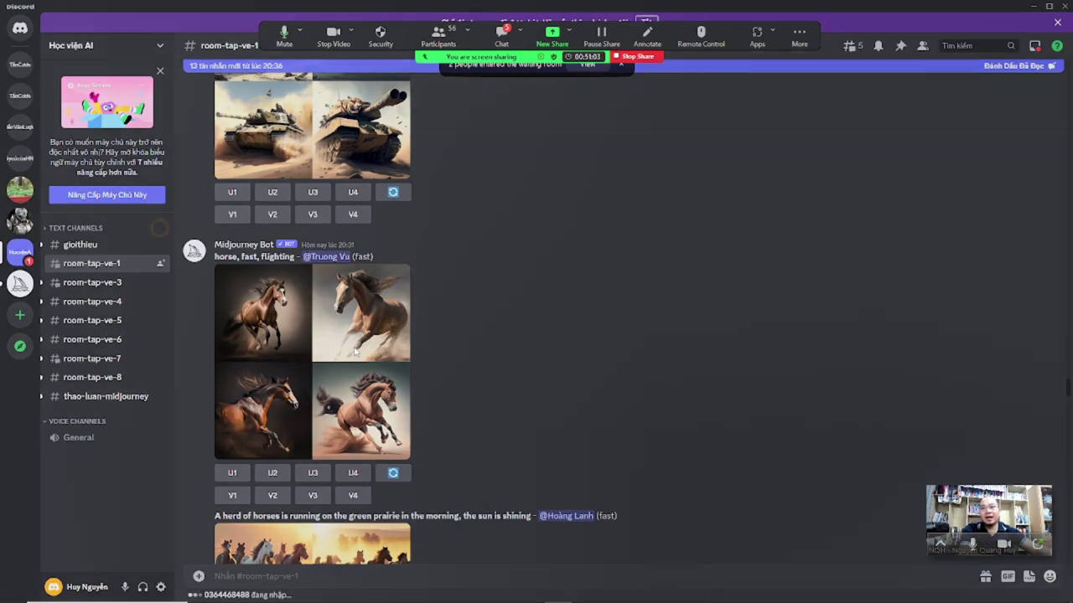
left_click(788, 383)
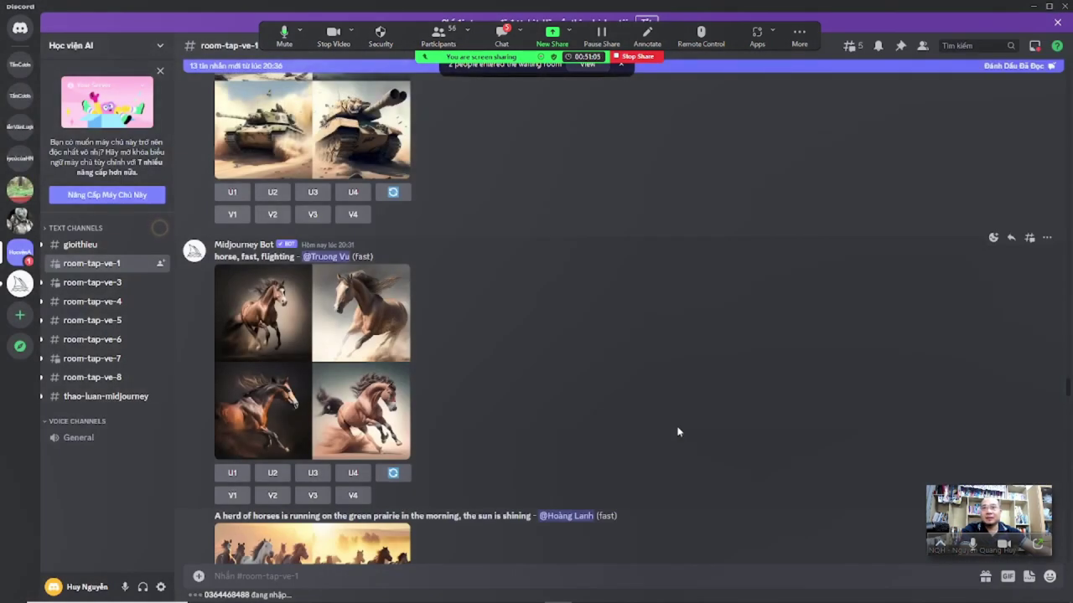
Find the "a neon hourse" result among the newer messages and view its image grid enlarged
scroll(678, 431, "down", 10)
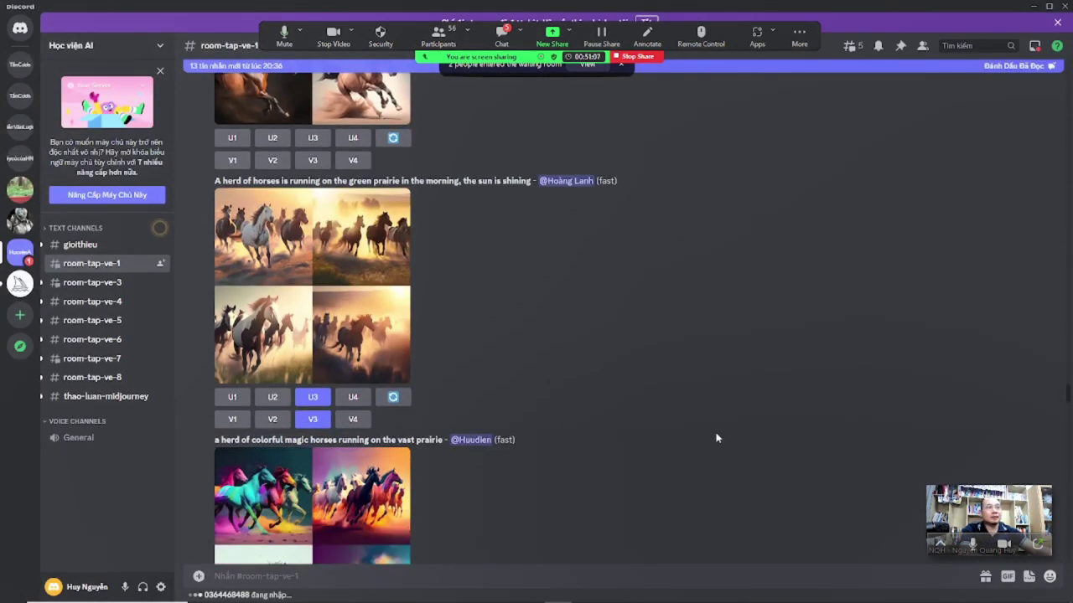
scroll(1068, 400, "down", 20)
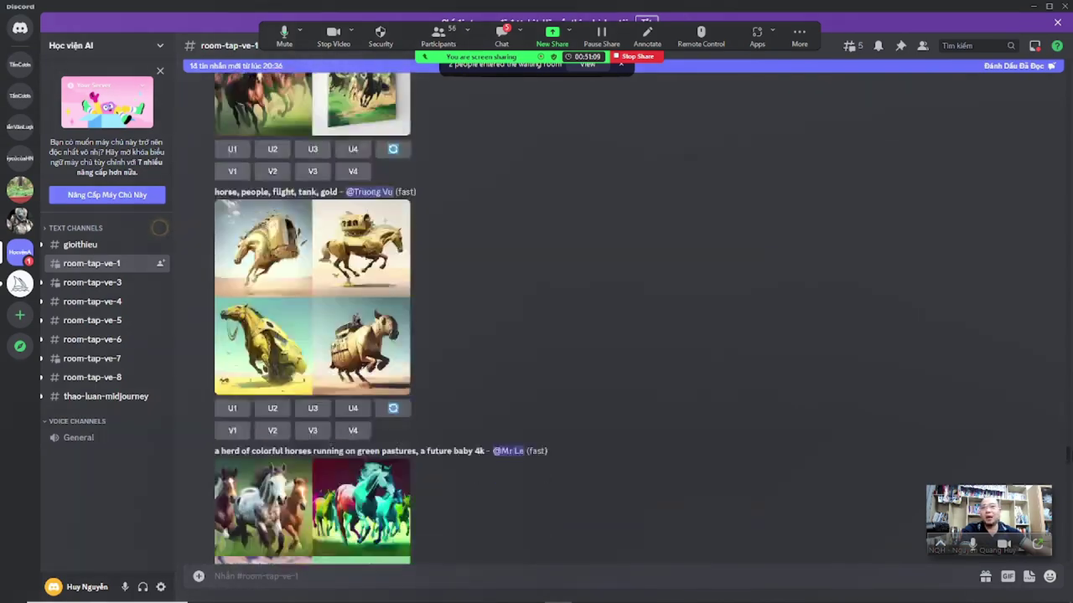
scroll(578, 342, "up", 8)
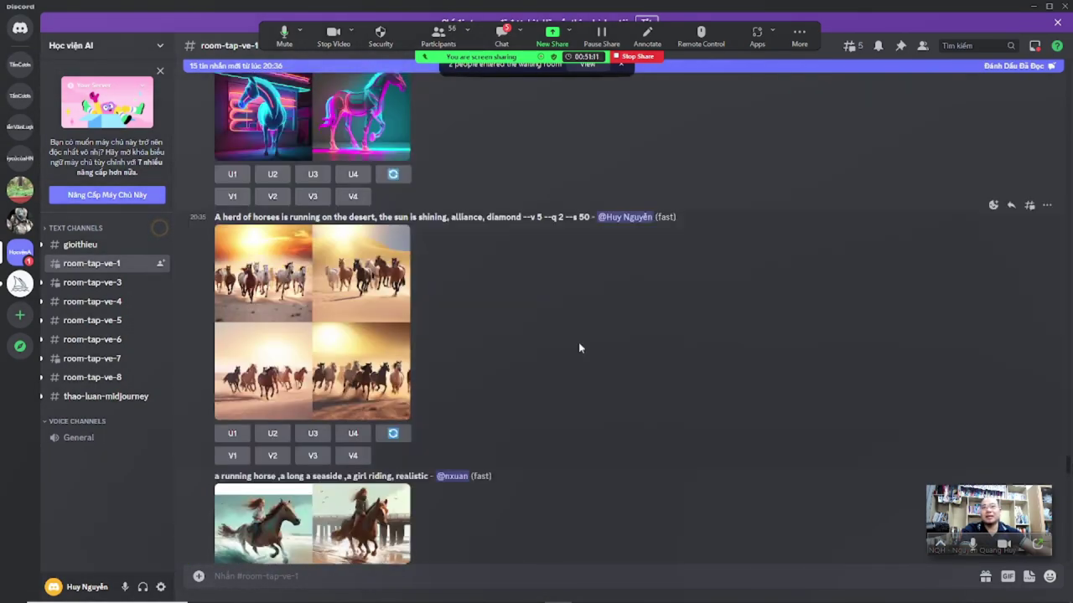
left_click(291, 185)
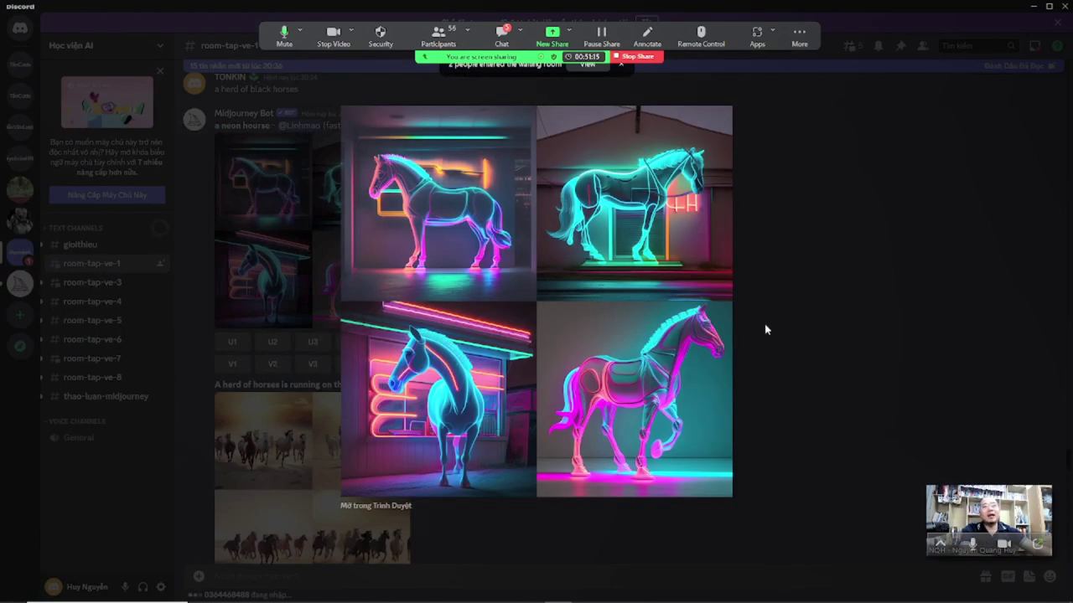
left_click(759, 367)
Compare the enlarged desert herd images with their prompt "the sun is shining, alliance, diamond --v 5 --q 2 --s 50"
scroll(461, 365, "down", 3)
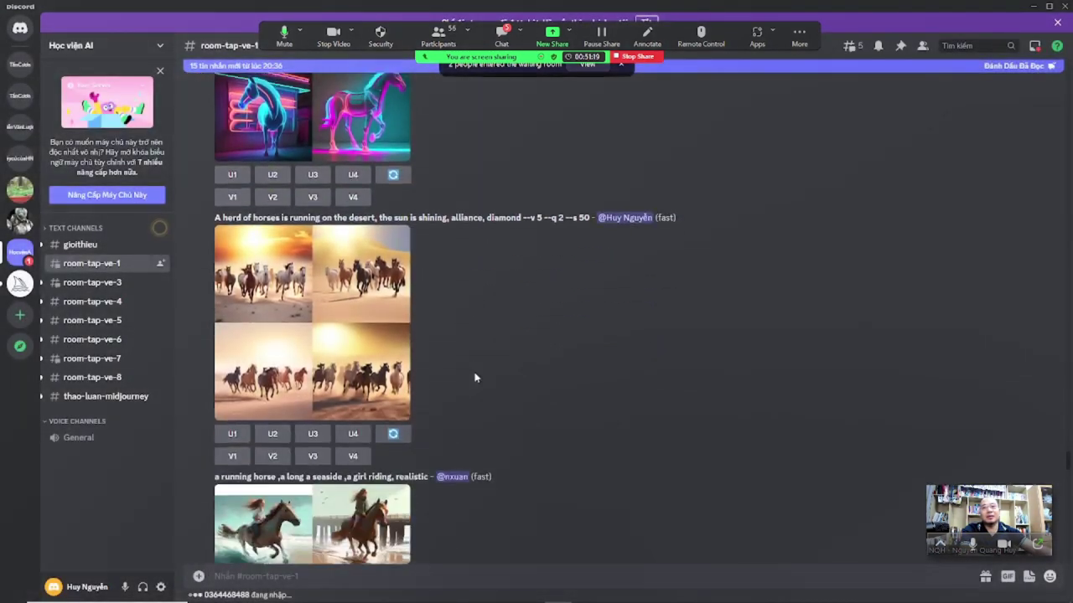
left_click(339, 330)
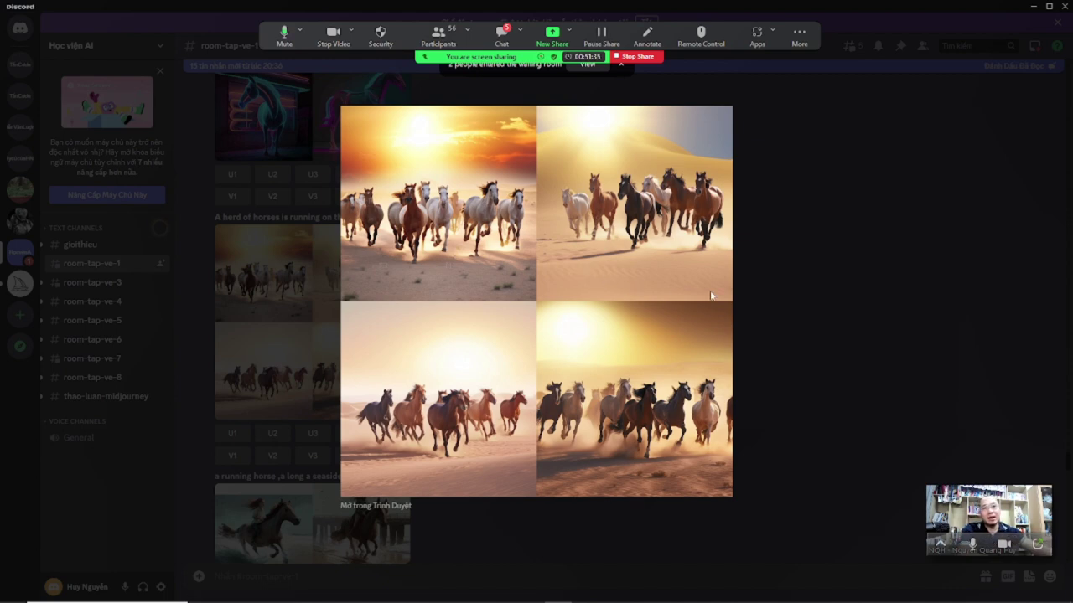
left_click(786, 280)
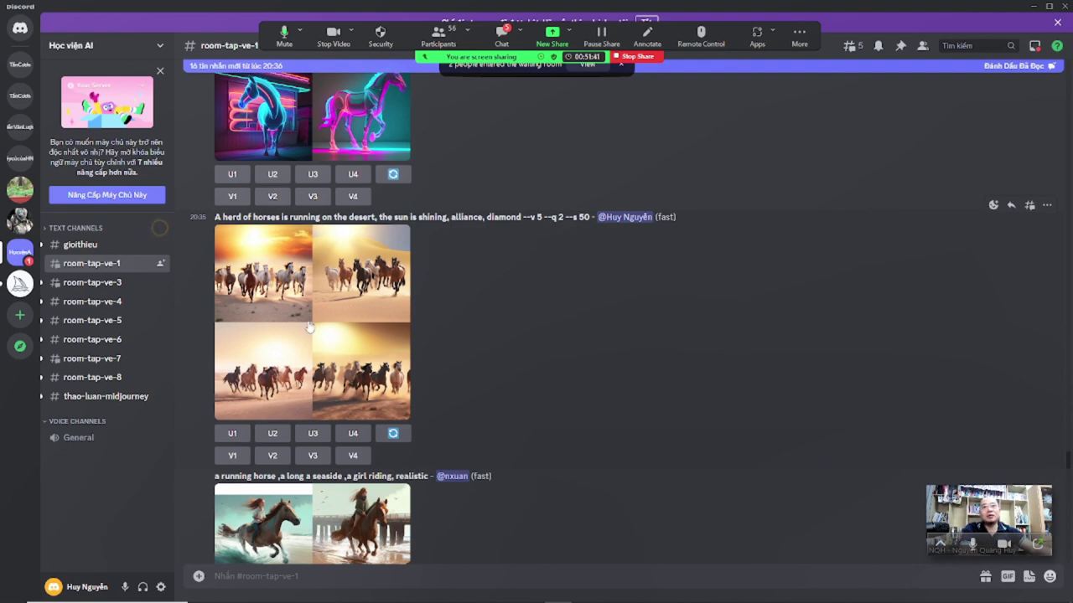
scroll(309, 318, "down", 1)
scroll(309, 318, "down", 1)
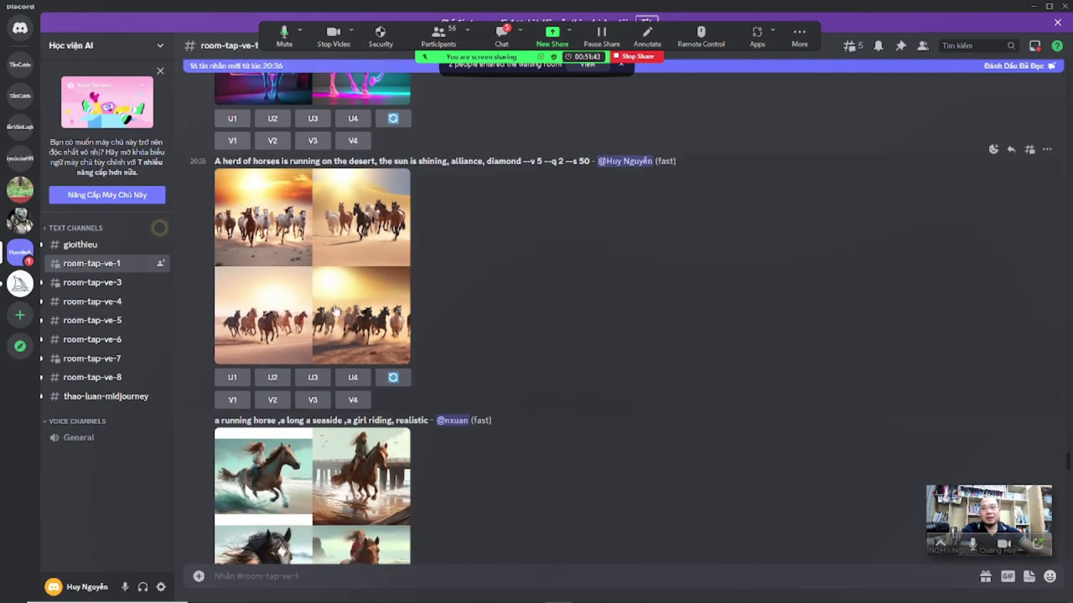
left_click(338, 310)
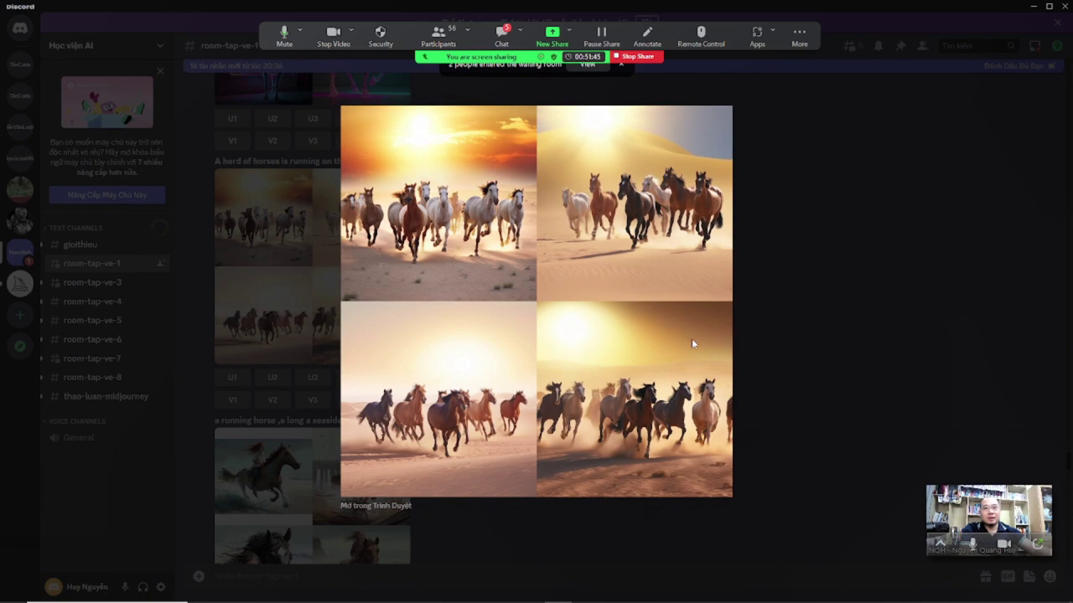
left_click(818, 384)
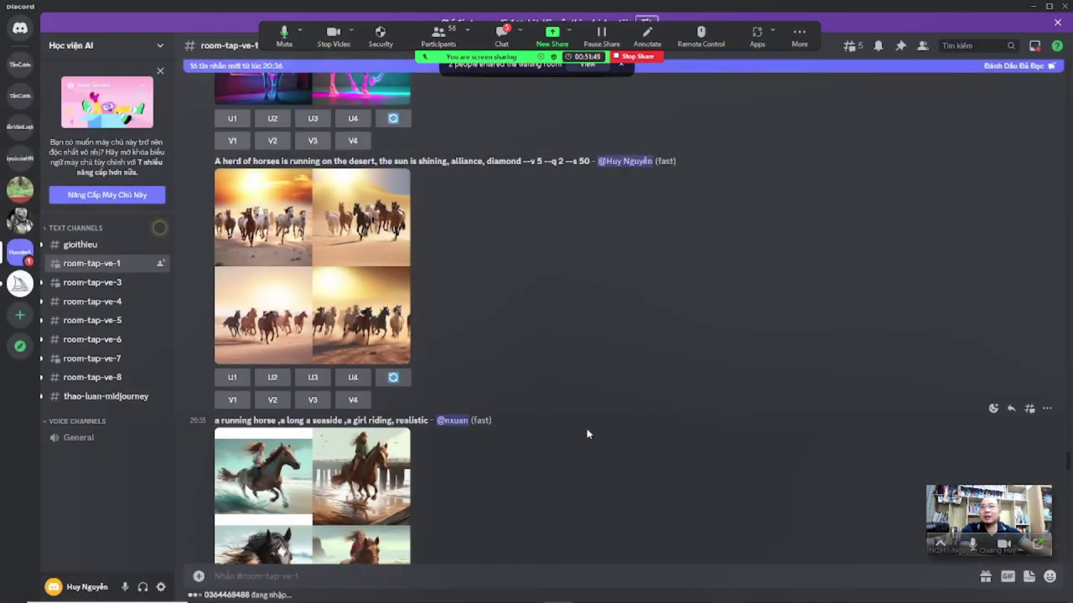
View the enlarged image grid of the girl riding a running horse along the seaside
scroll(586, 434, "down", 3)
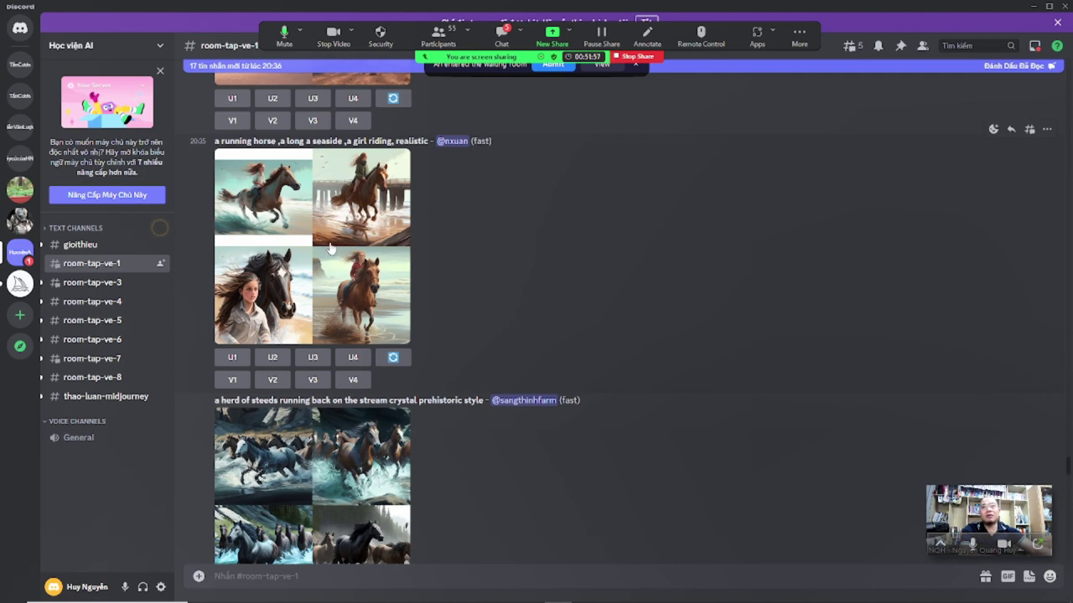
left_click(318, 249)
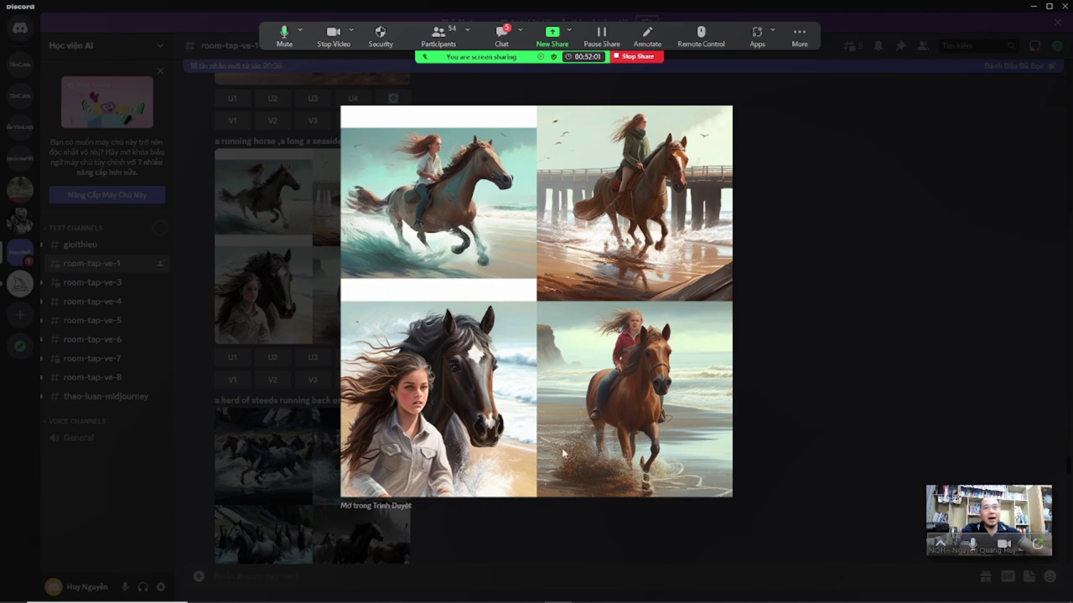
left_click(802, 407)
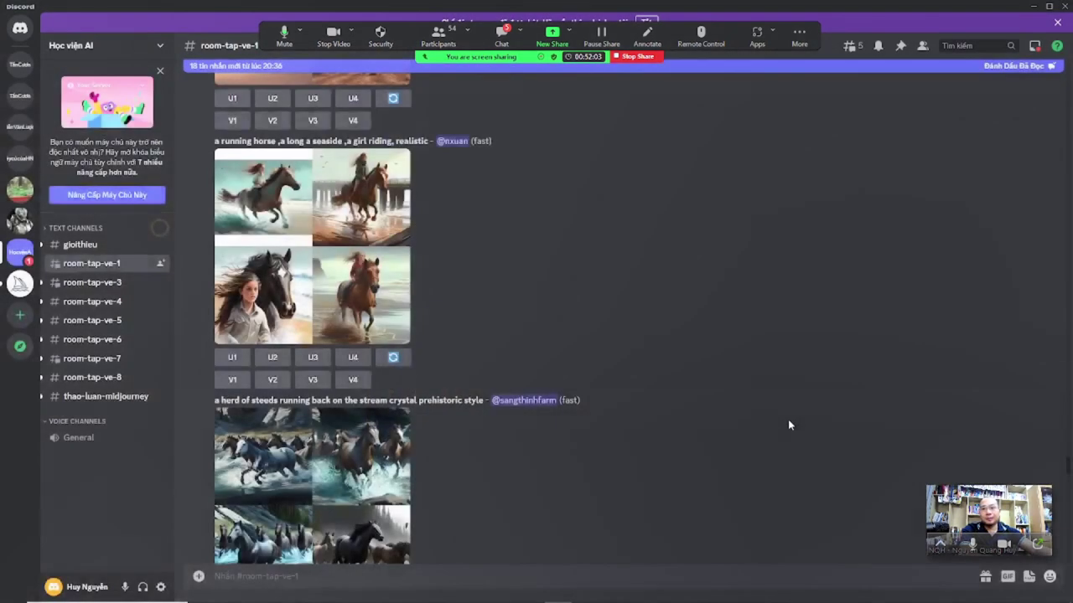
View the enlarged image grid for the herd of steeds on the stream in crystal prehistoric style
scroll(718, 427, "down", 3)
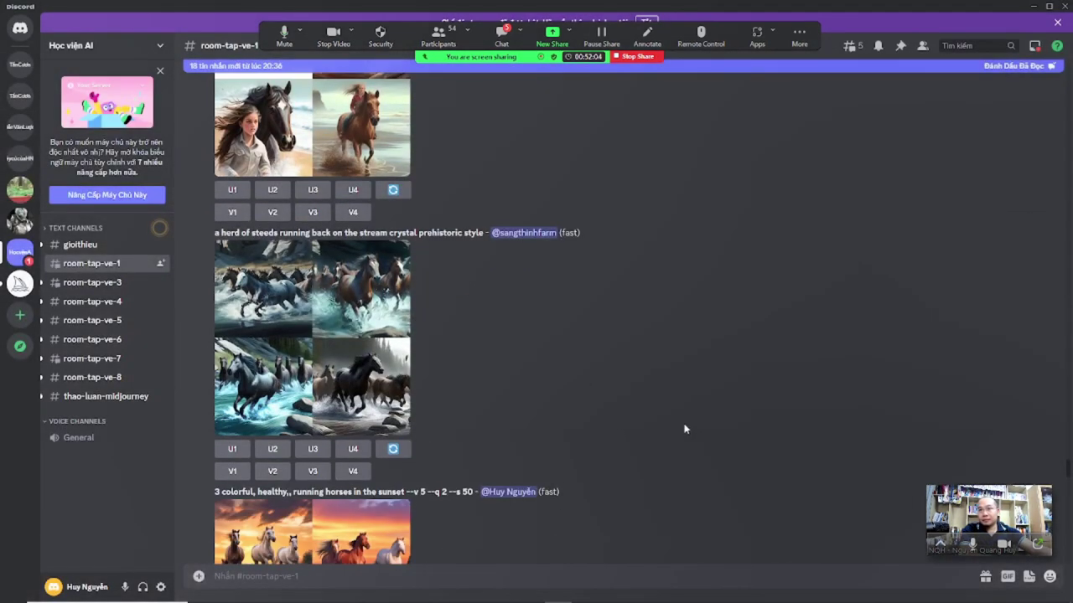
left_click(270, 335)
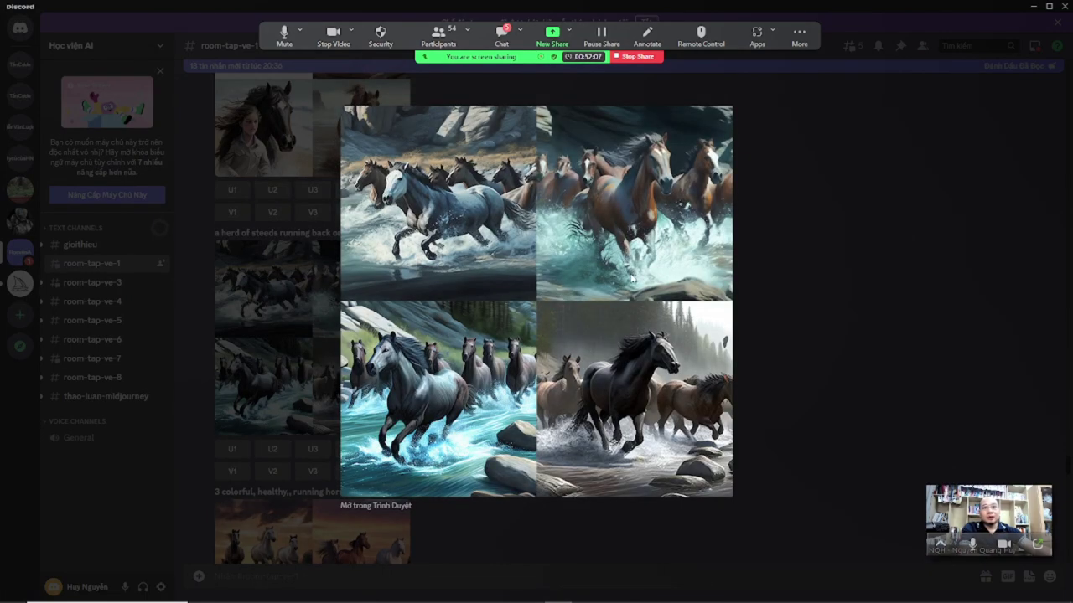
left_click(796, 257)
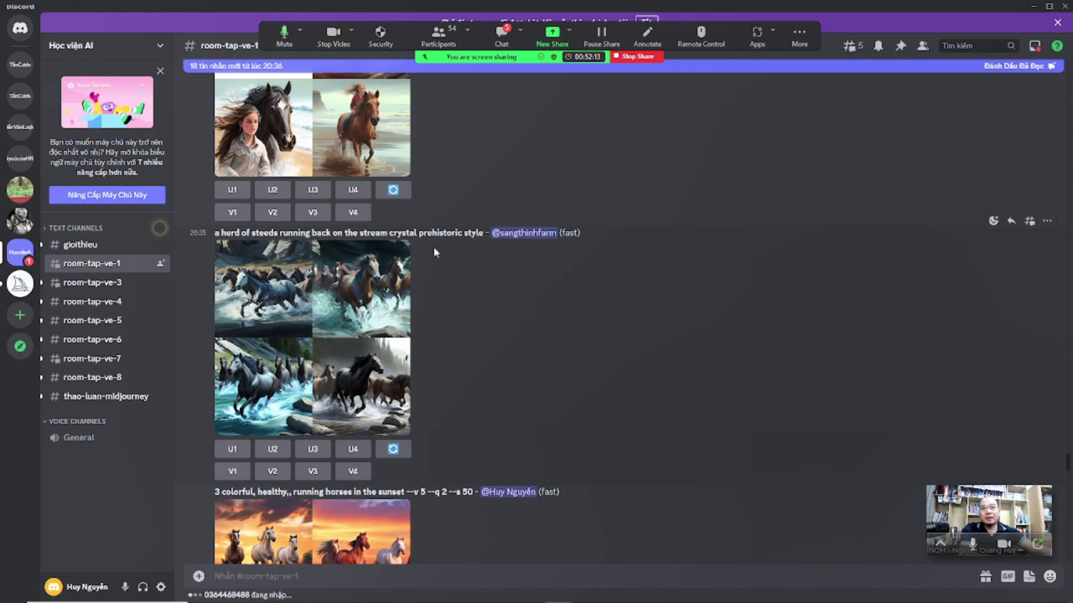
Examine the enlarged sunset images against their prompt of 3 colorful, healthy, running horses
scroll(484, 377, "down", 4)
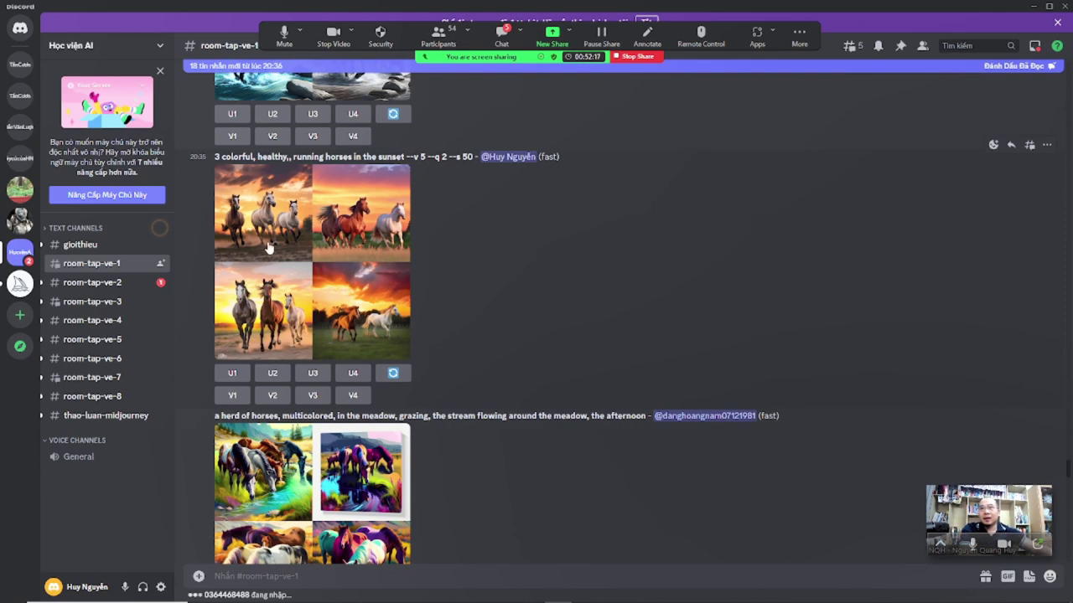
left_click(326, 263)
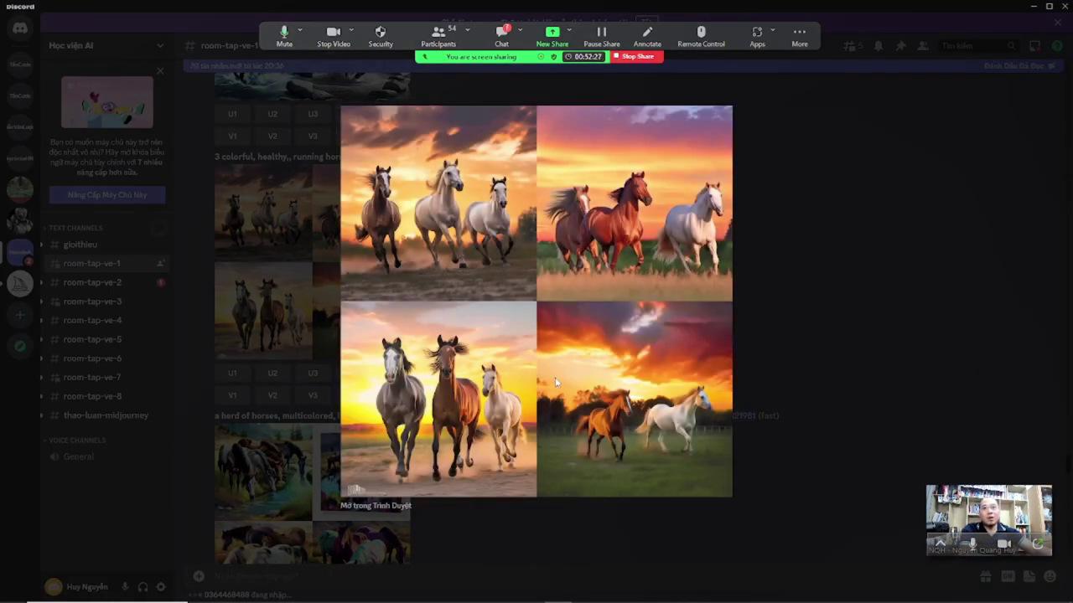
key("Escape")
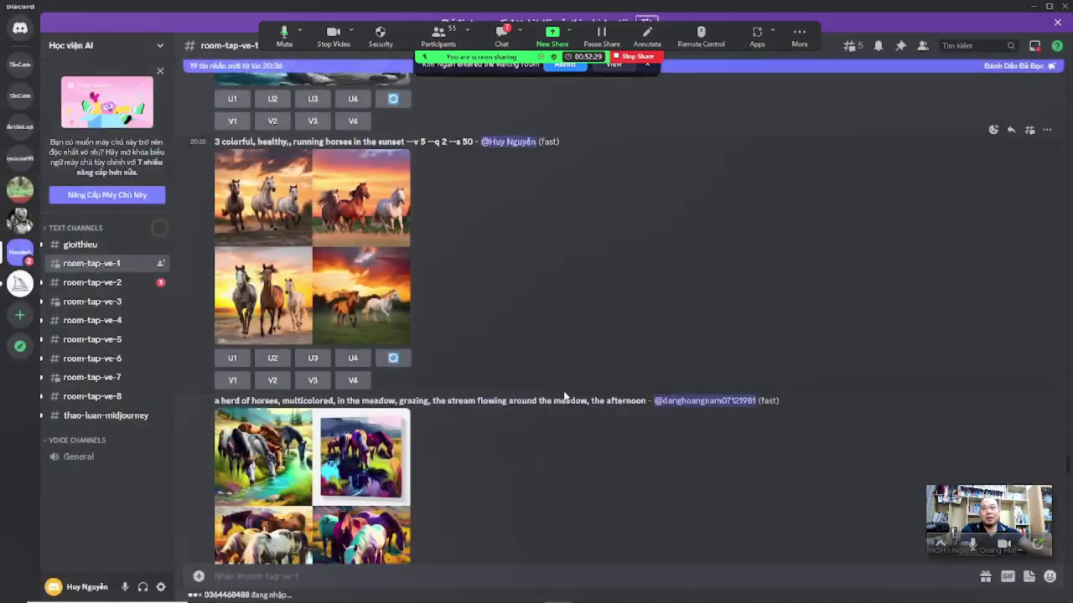
View the enlarged image grid of the multicolored herd grazing in the meadow by the stream
scroll(503, 369, "down", 3)
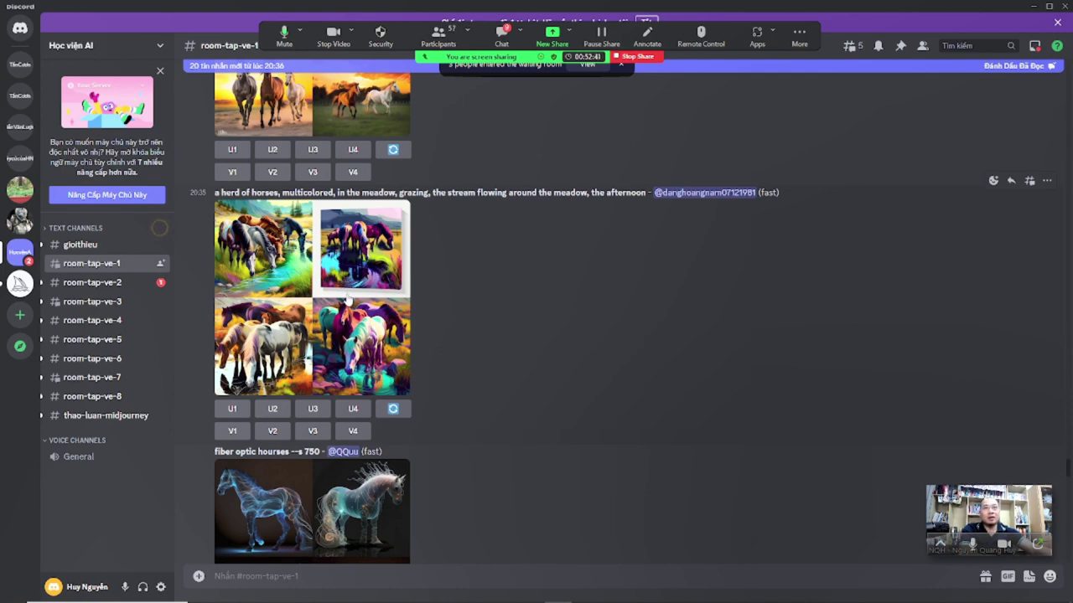
left_click(347, 300)
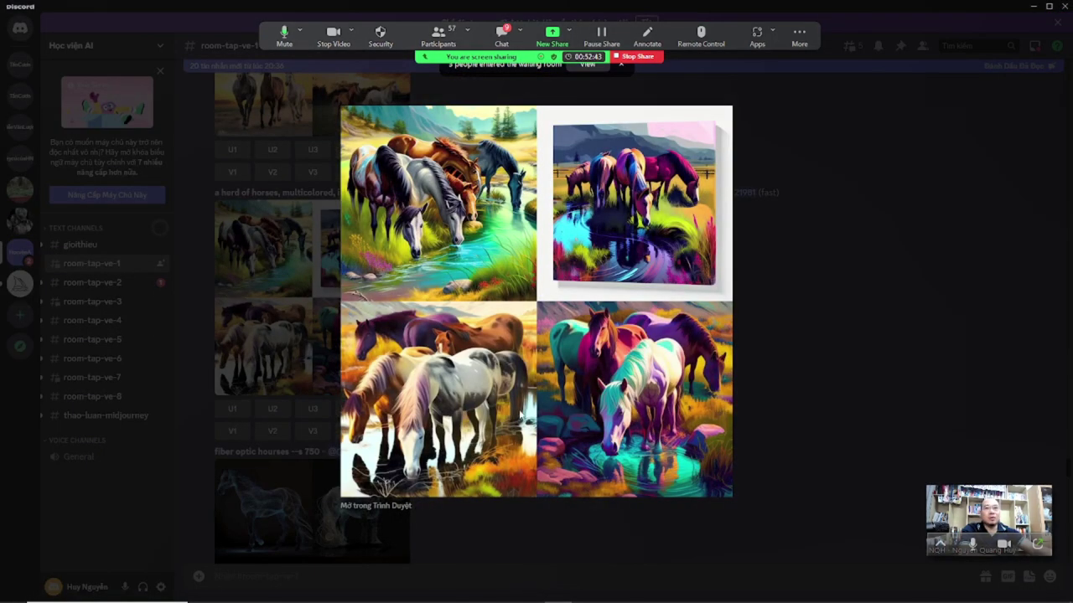
left_click(841, 348)
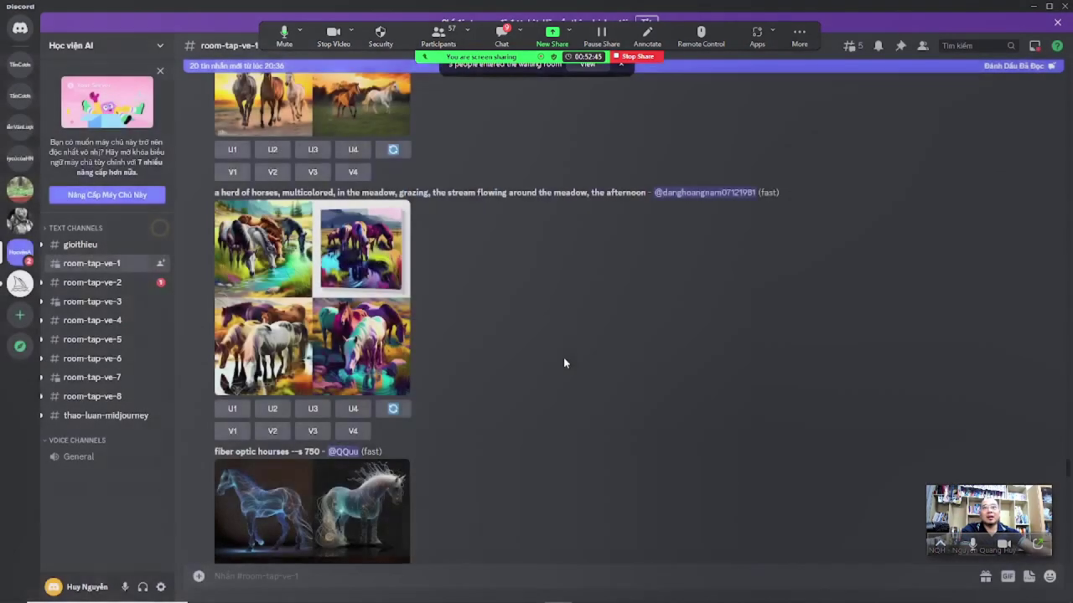
View the enlarged image grid for the prompt "fiber optic hourses --s 750"
scroll(569, 352, "down", 5)
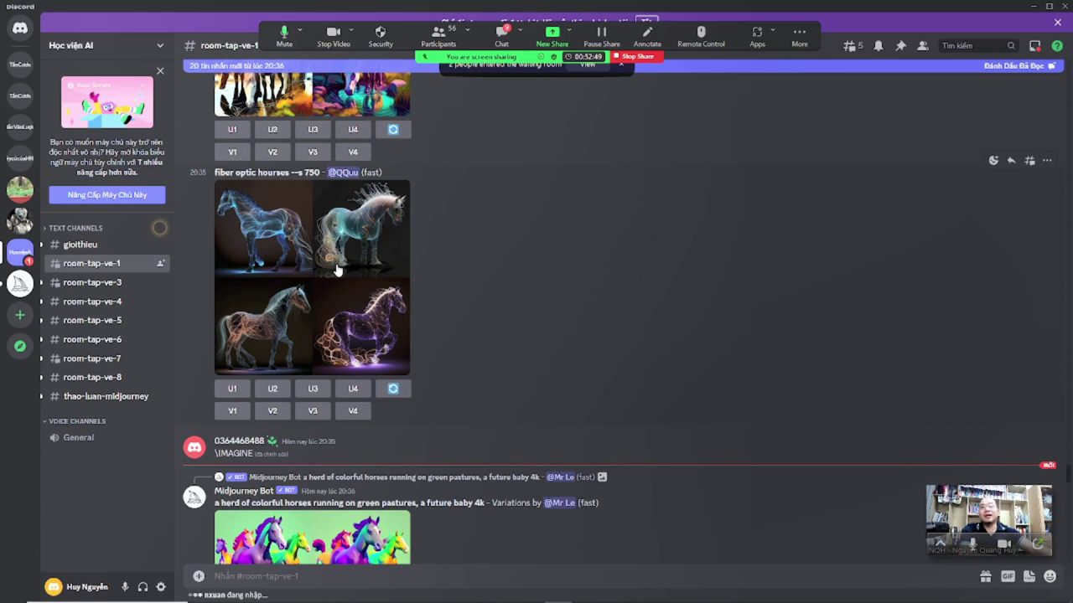
left_click(336, 269)
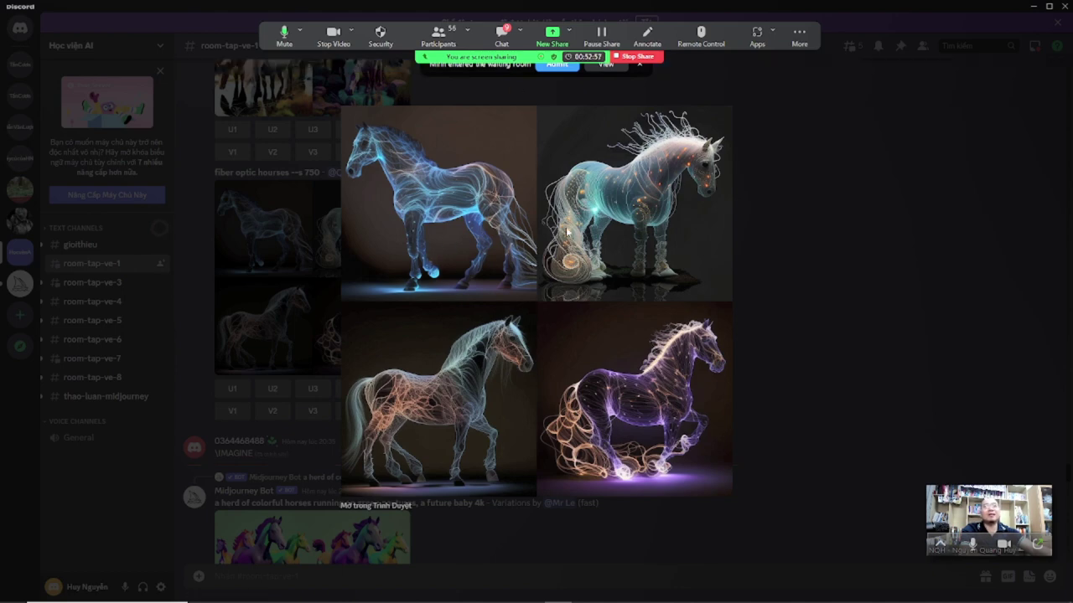
left_click(790, 376)
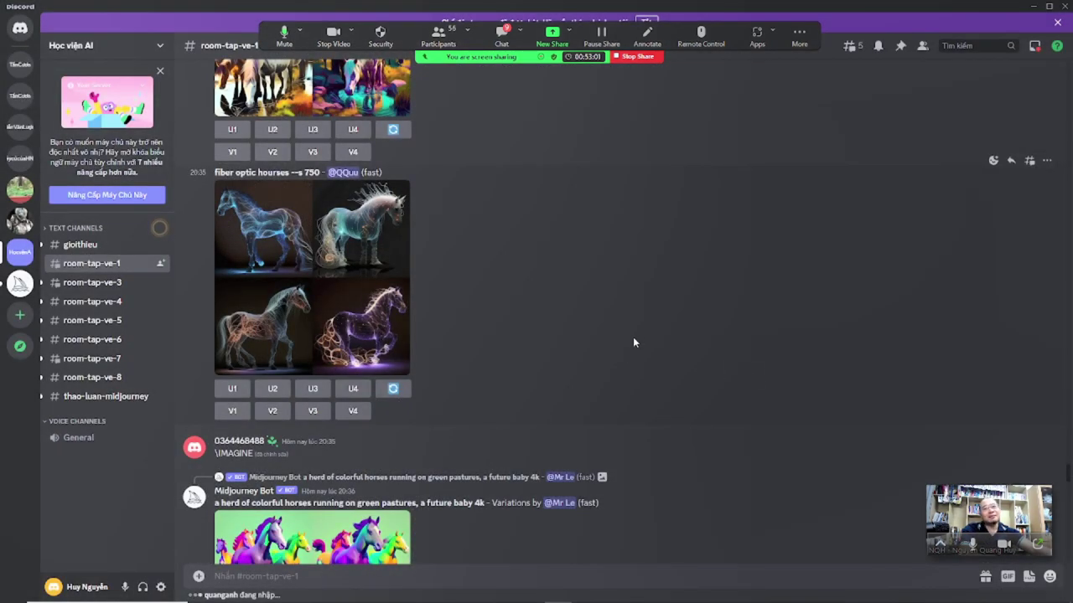
Examine the enlarged variations of the colorful herd on green pastures and highlight the word "pastures" in their prompt
scroll(632, 336, "down", 3)
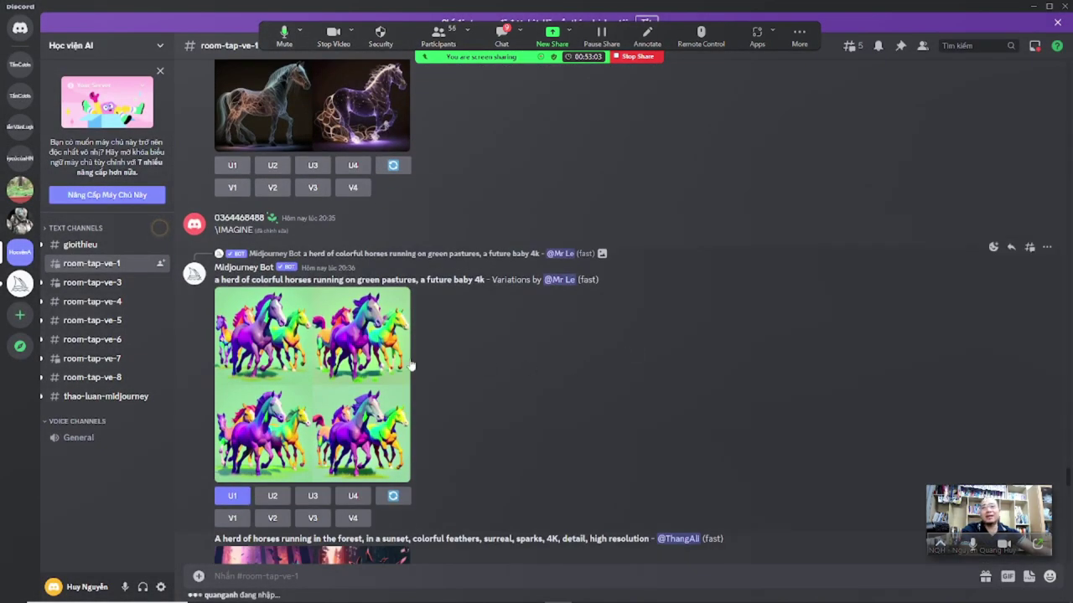
scroll(430, 356, "down", 1)
left_click(304, 317)
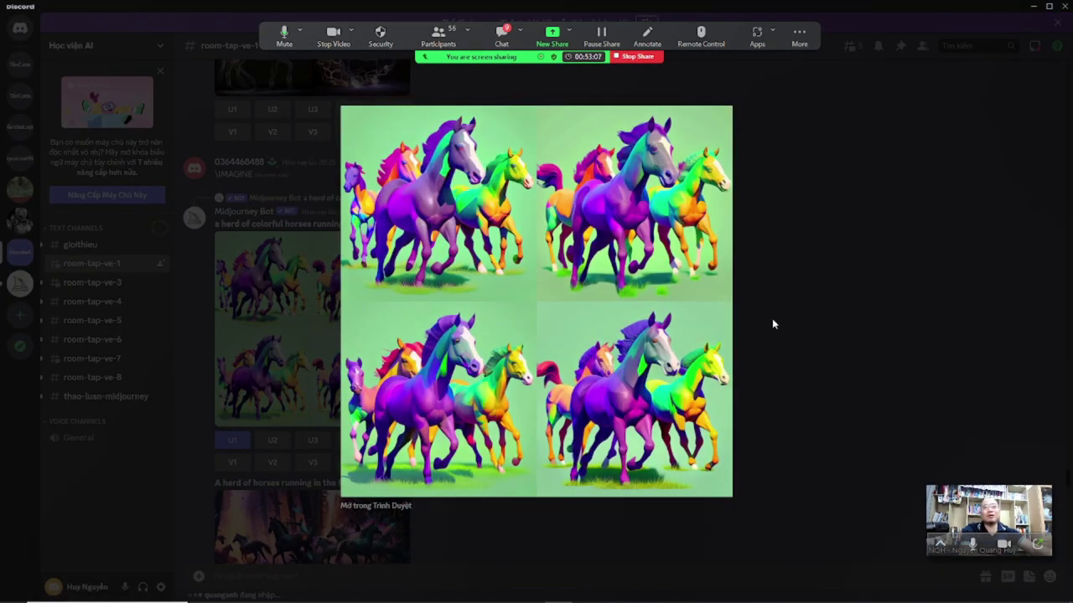
left_click(773, 311)
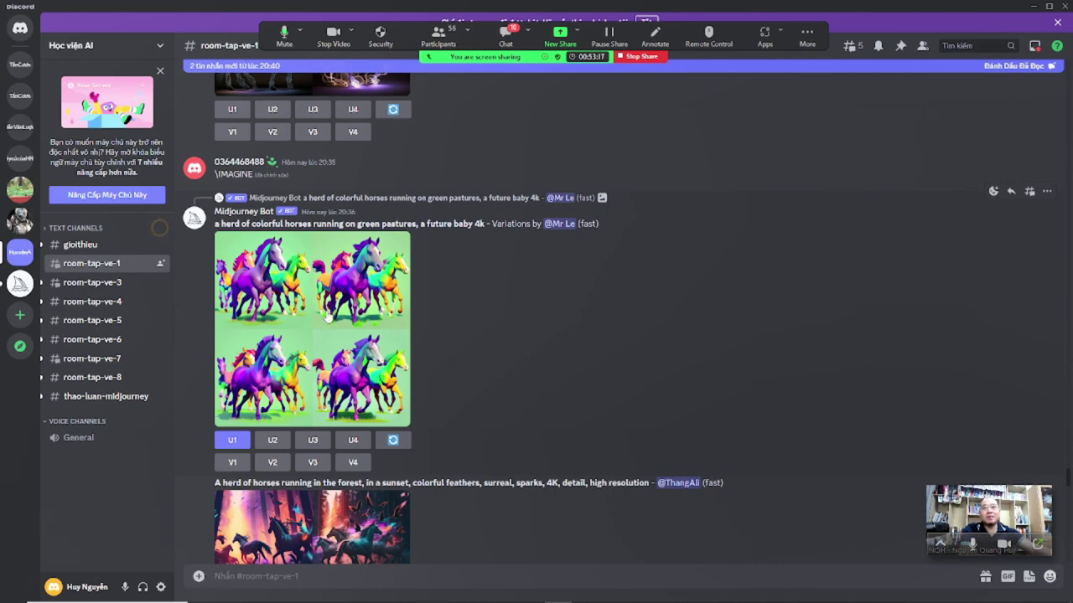
left_click(330, 315)
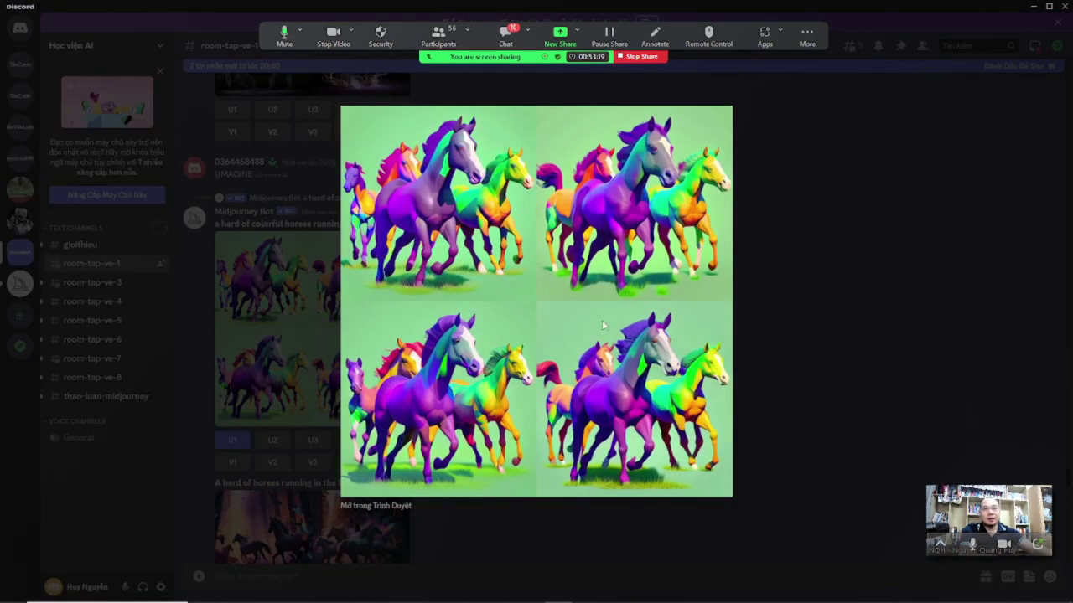
left_click(797, 261)
double_click(398, 224)
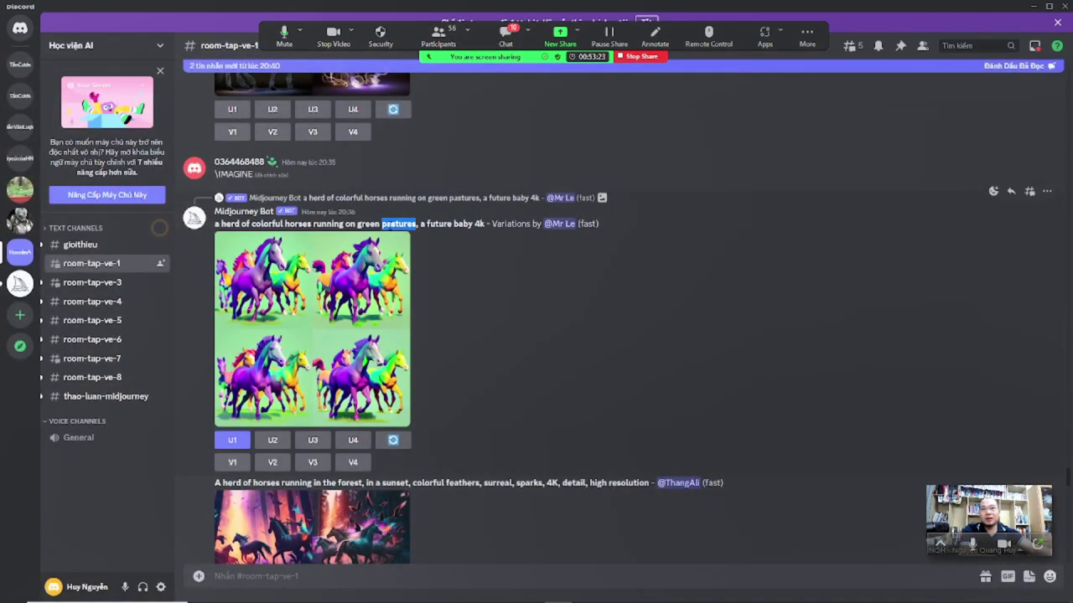
left_click(455, 303)
Open the Zoom meeting chat to see the messages and images participants have posted
scroll(462, 324, "down", 3)
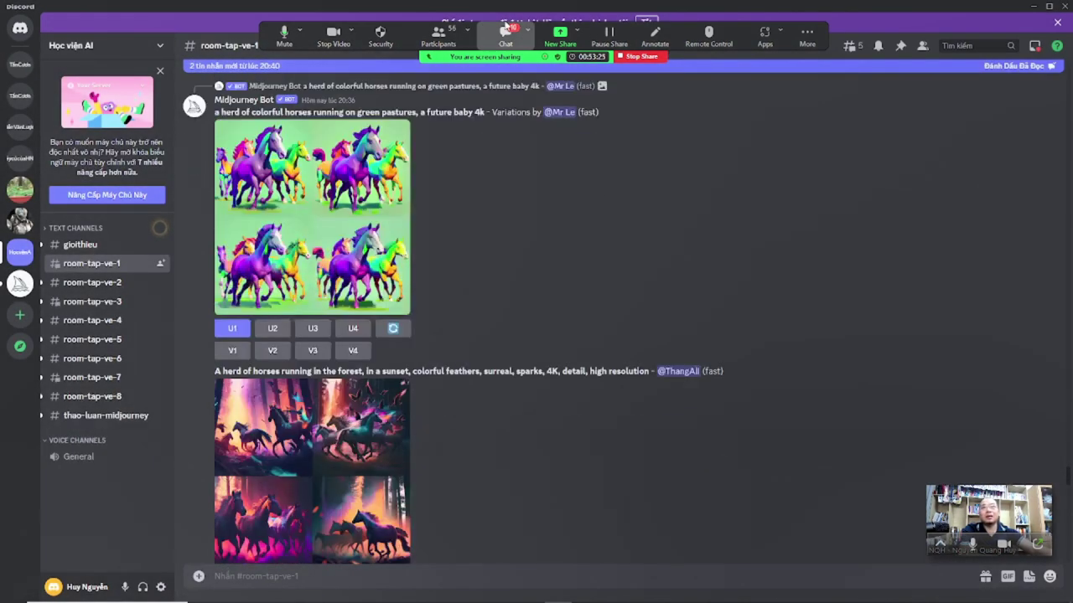
left_click(506, 32)
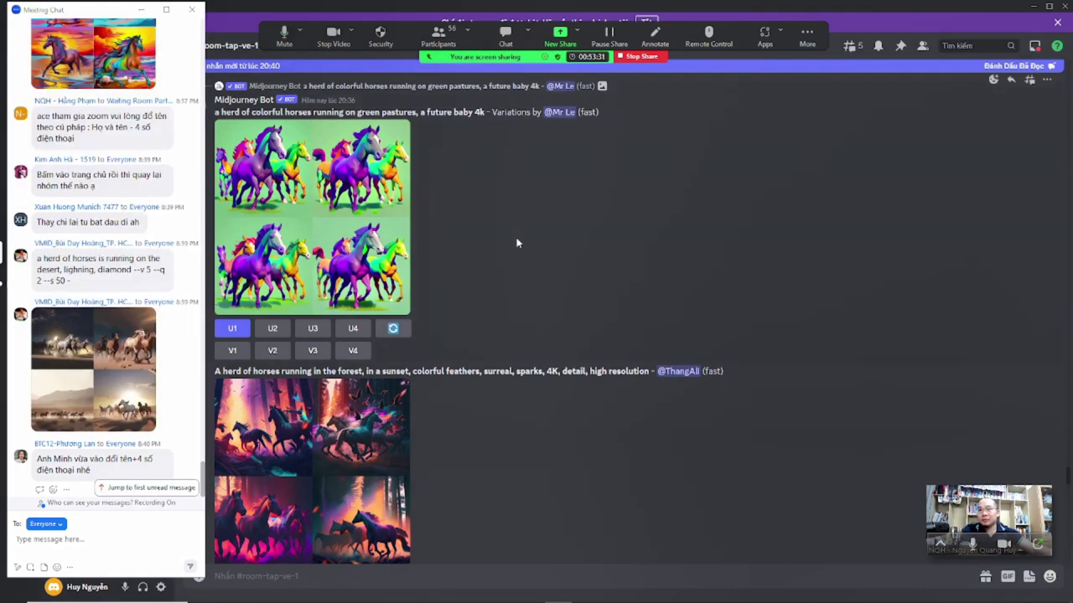
Read the newest meeting chat messages and highlight the participant's question about the Discord email verification problem
scroll(497, 285, "down", 3)
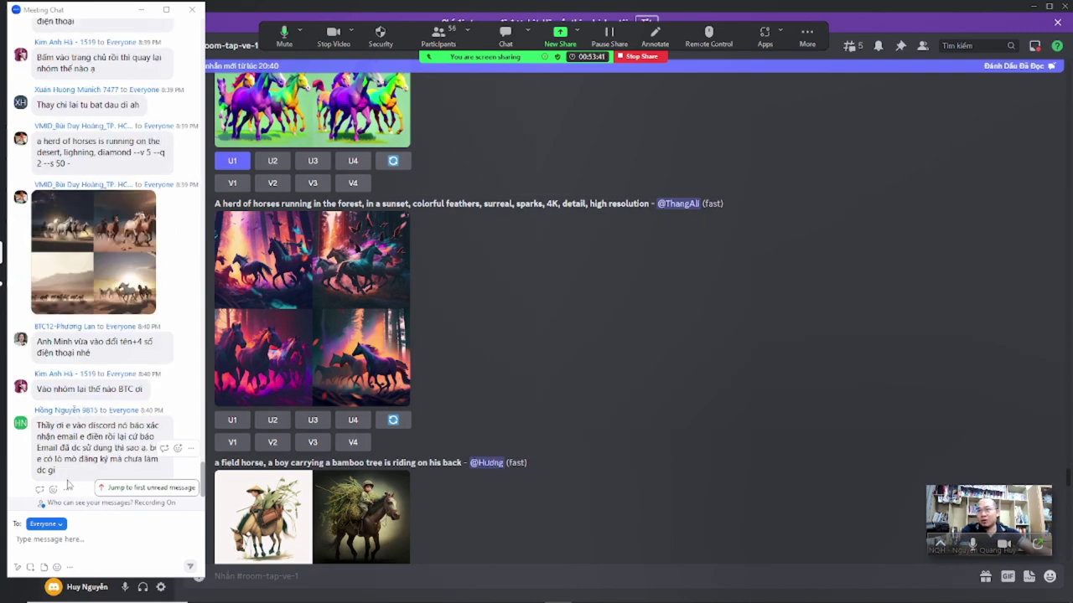
left_click_drag(60, 425, 103, 459)
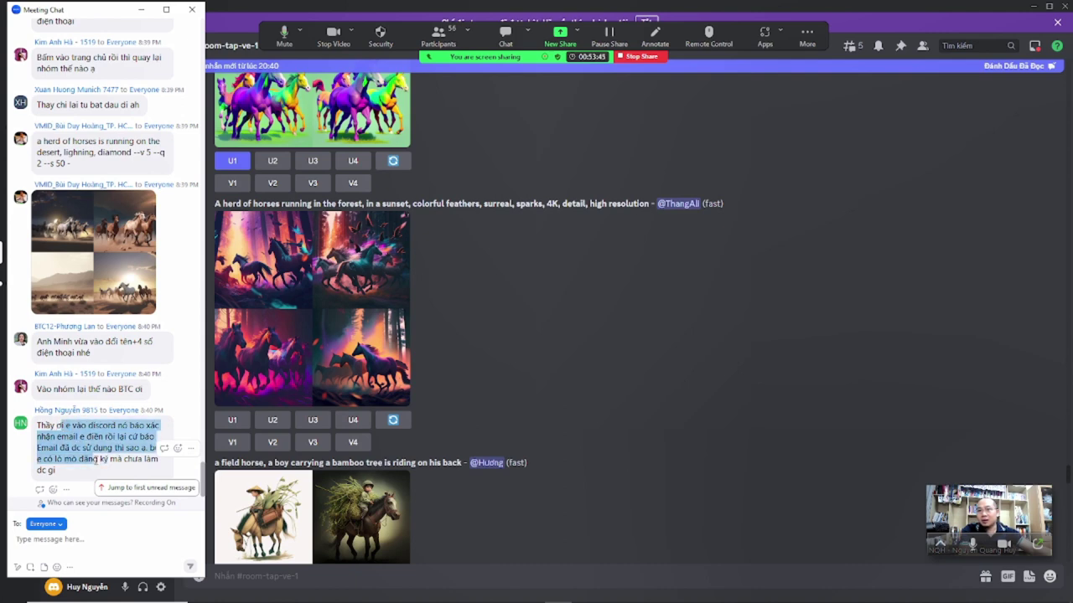
left_click(102, 459)
left_click_drag(66, 426, 97, 458)
left_click(89, 450)
left_click(97, 459)
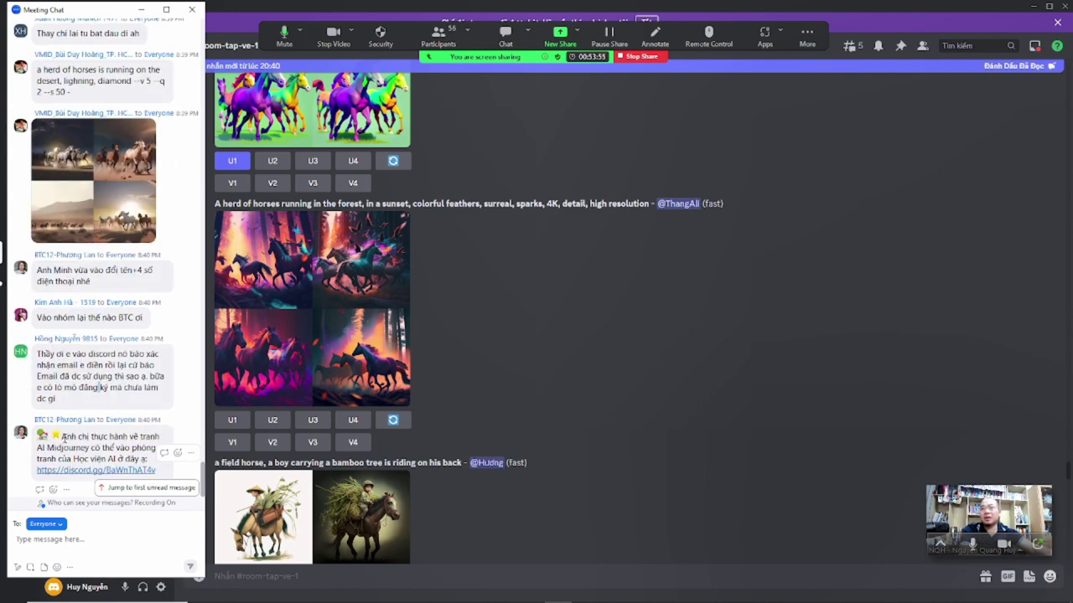
triple_click(99, 387)
left_click(99, 387)
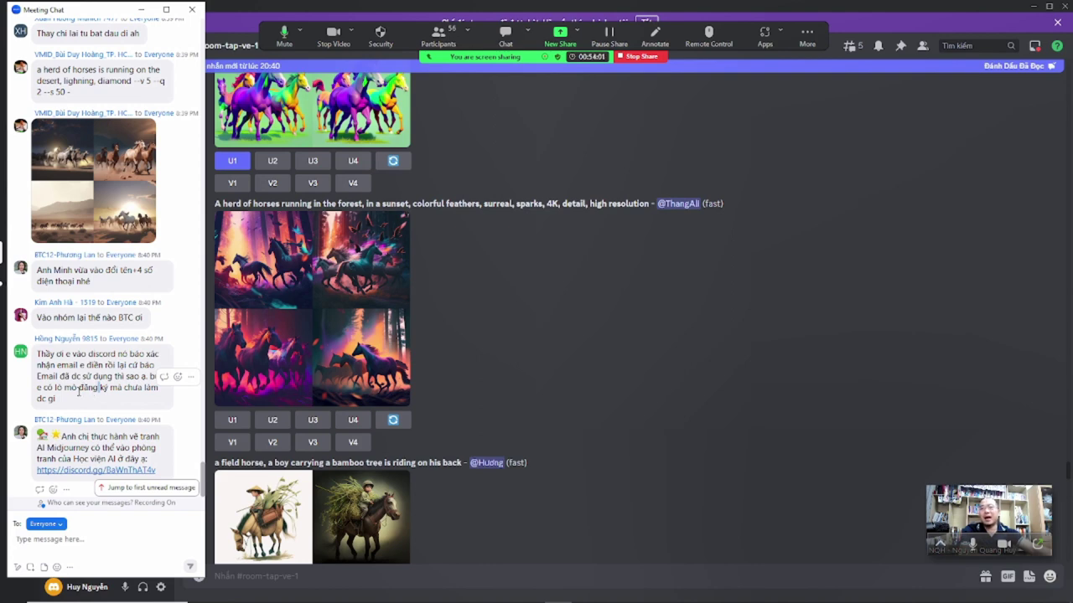
Look back over the earlier horse images in the meeting chat, then read the latest messages
scroll(99, 387, "up", 4)
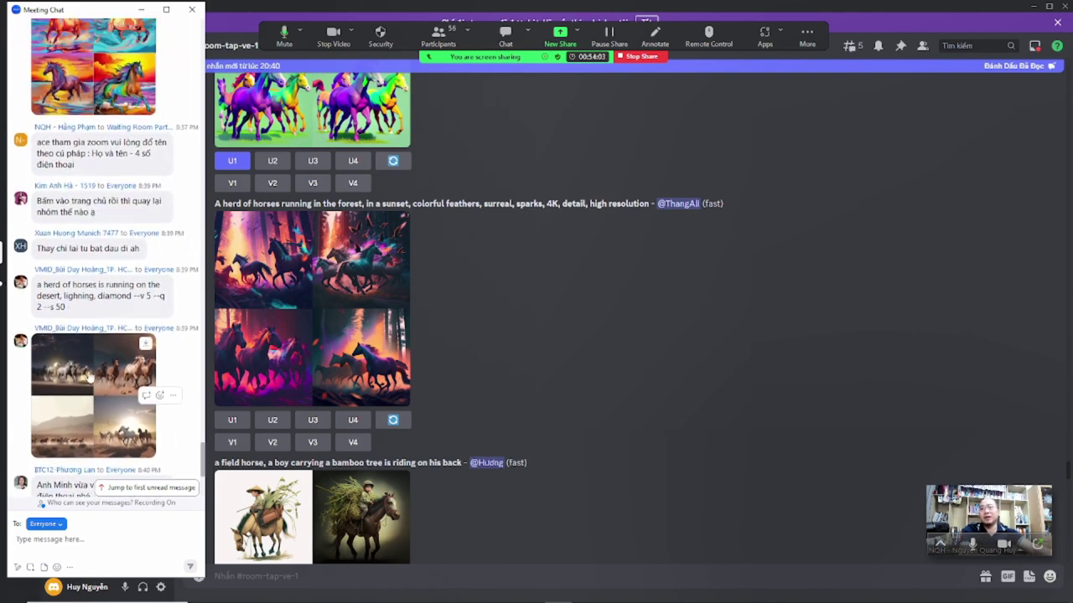
scroll(71, 277, "up", 3)
scroll(90, 336, "down", 7)
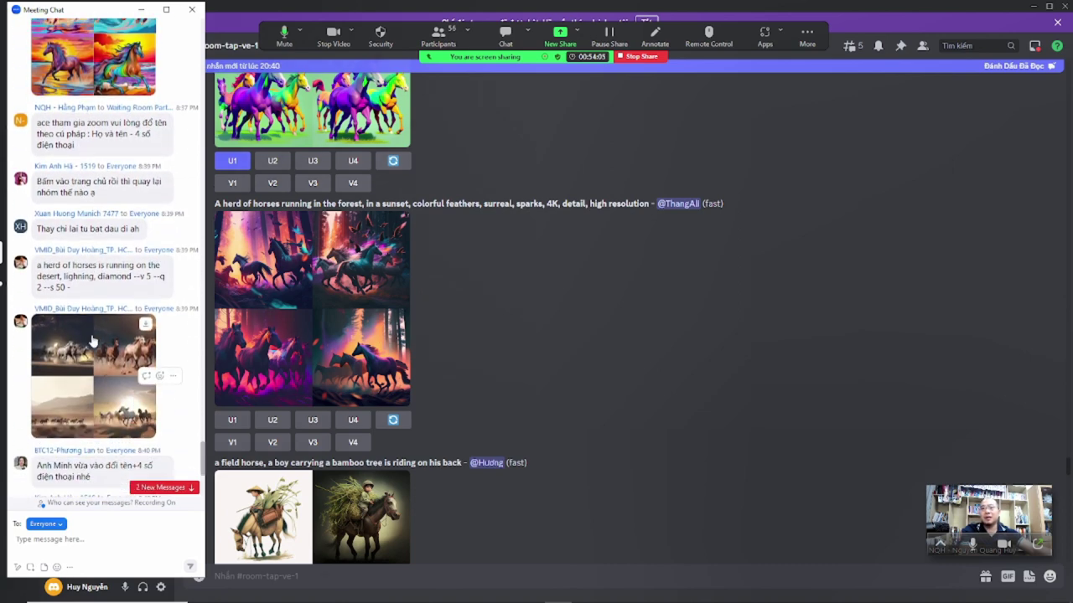
scroll(93, 344, "down", 5)
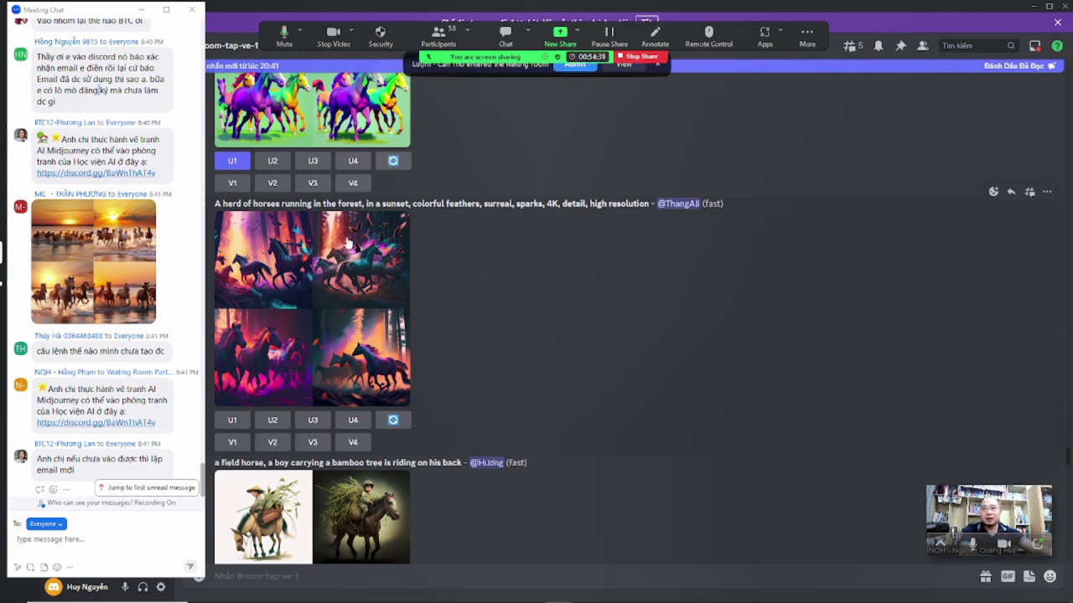
Highlight the prompt of the horse herd running in the forest at sunset, clear the highlight and minimize the meeting chat
left_click_drag(223, 204, 561, 203)
left_click(267, 204)
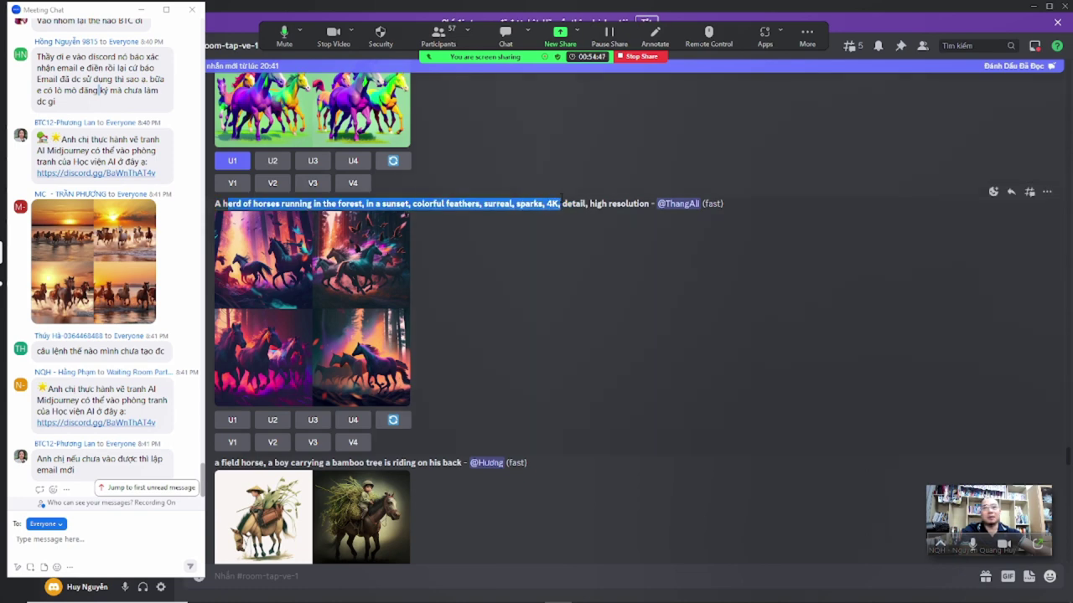
left_click(568, 304)
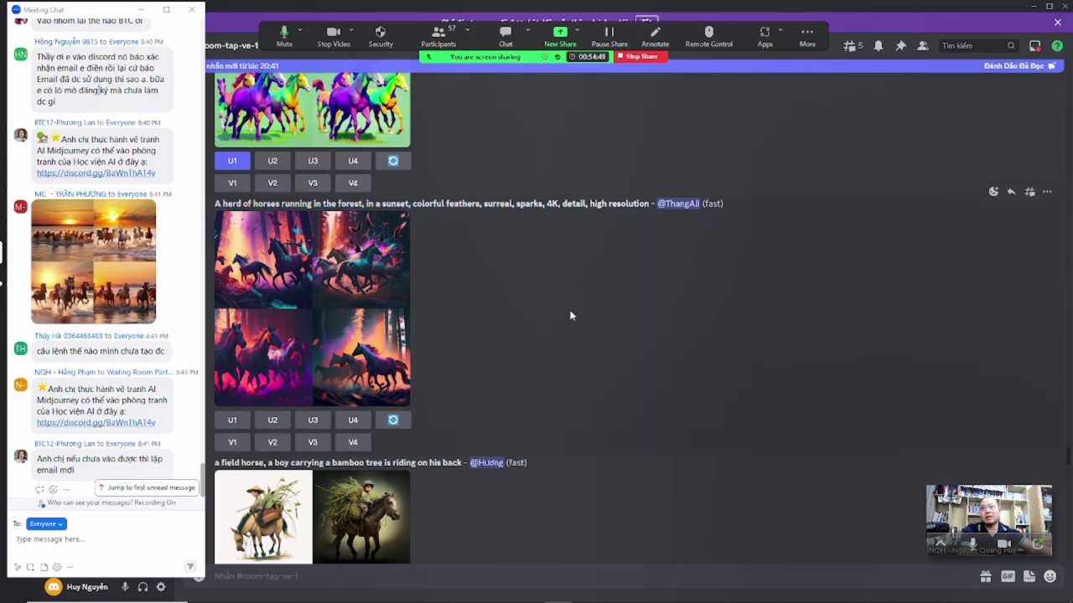
left_click(141, 10)
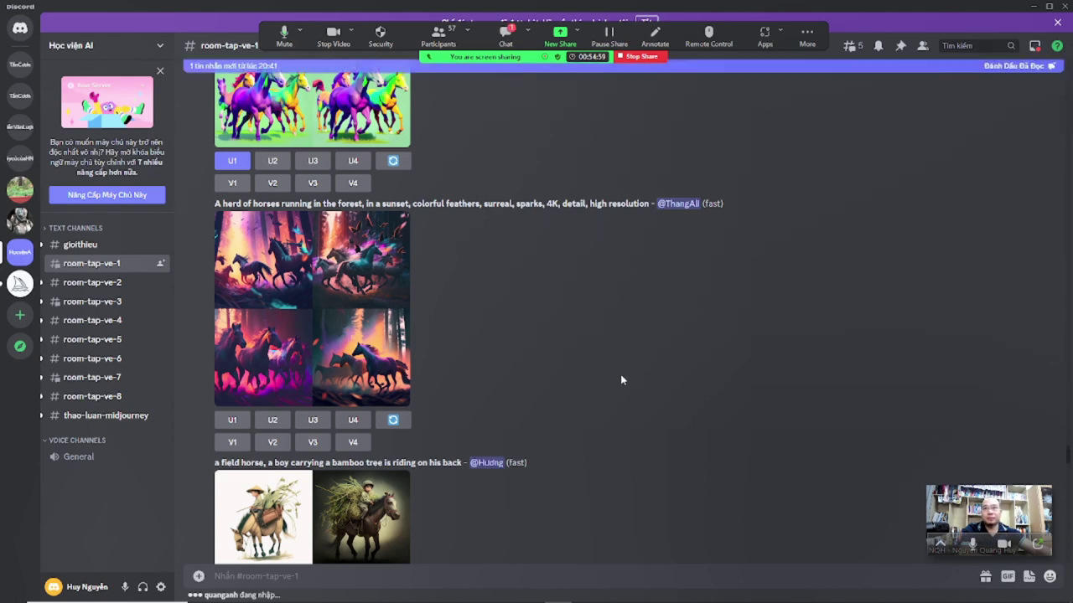
Look over the boy carrying bamboo on a field horse and view the enlarged grid of the zebra-haired horse on the green prairie
scroll(620, 388, "down", 4)
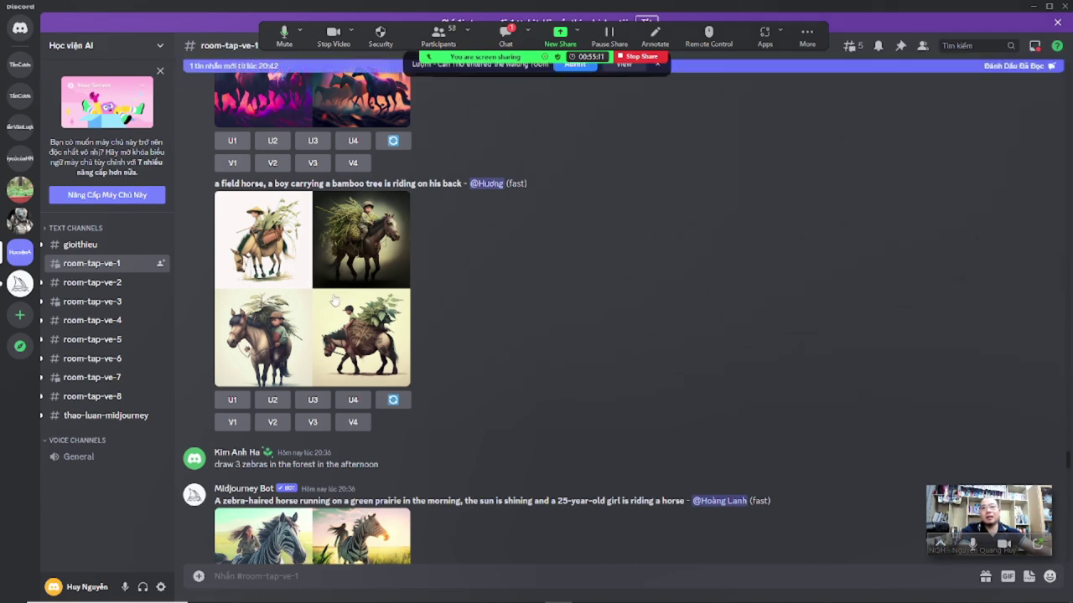
scroll(490, 351, "down", 3)
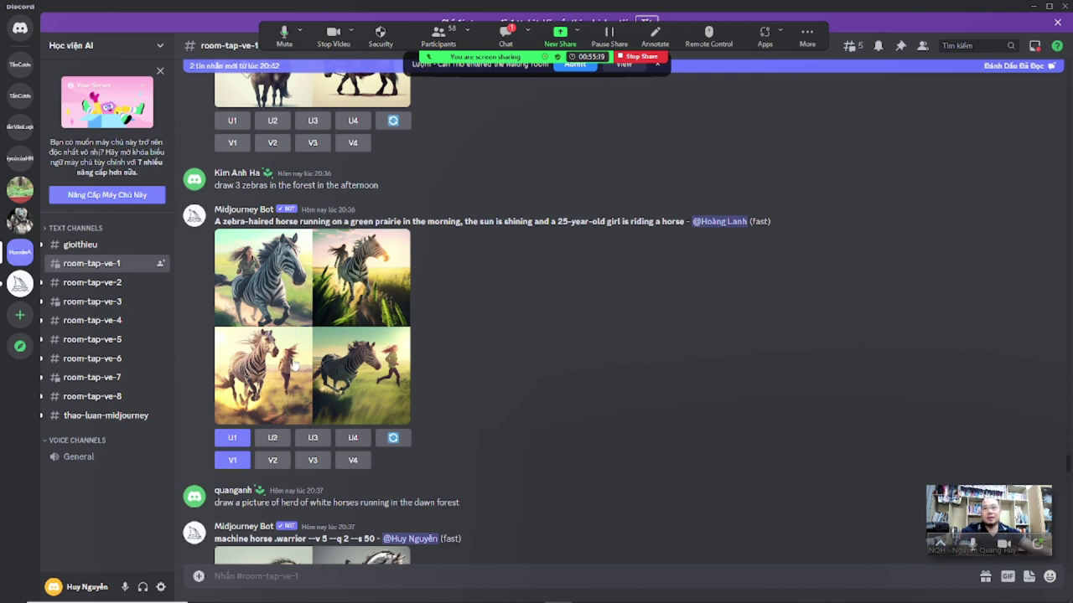
left_click(325, 312)
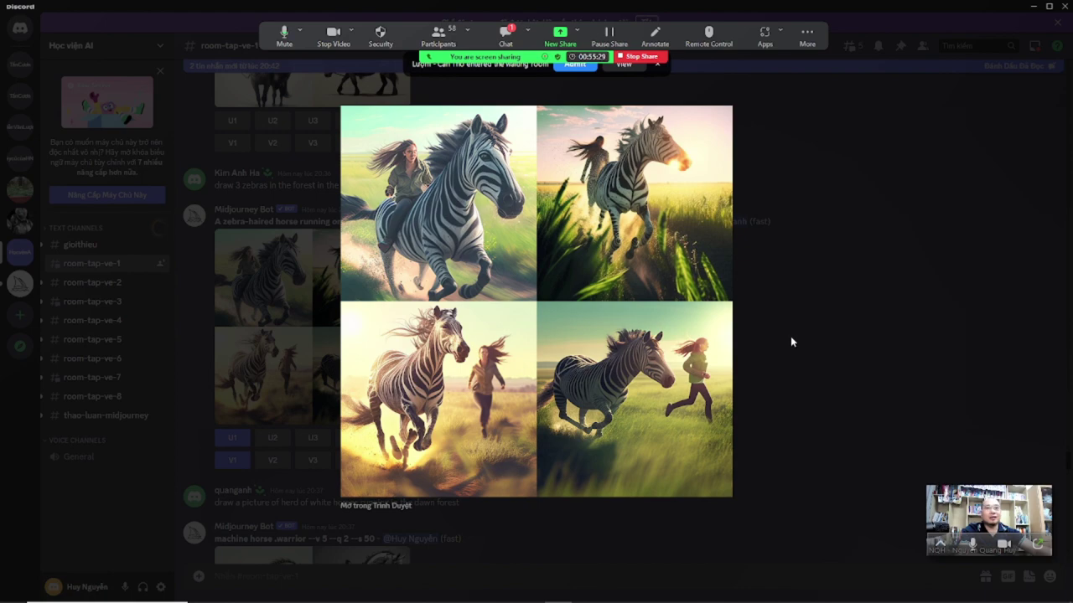
left_click(790, 339)
View the enlarged image grids for the "machine horse .warrior" prompt and for the colorful herd galloping on the steppe
scroll(480, 332, "down", 5)
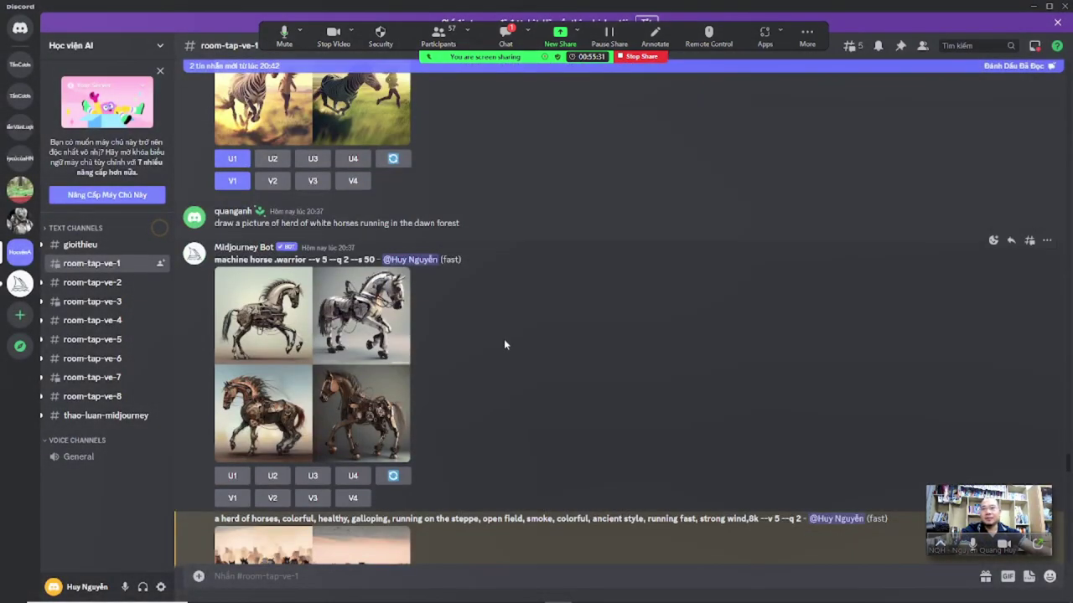
left_click(285, 356)
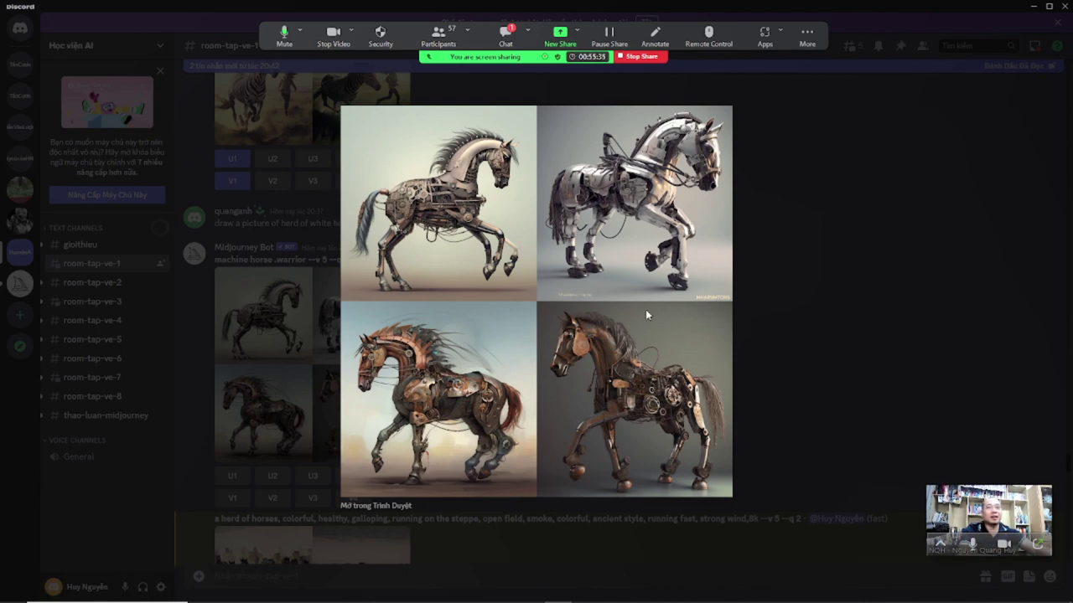
left_click(819, 371)
scroll(531, 385, "down", 5)
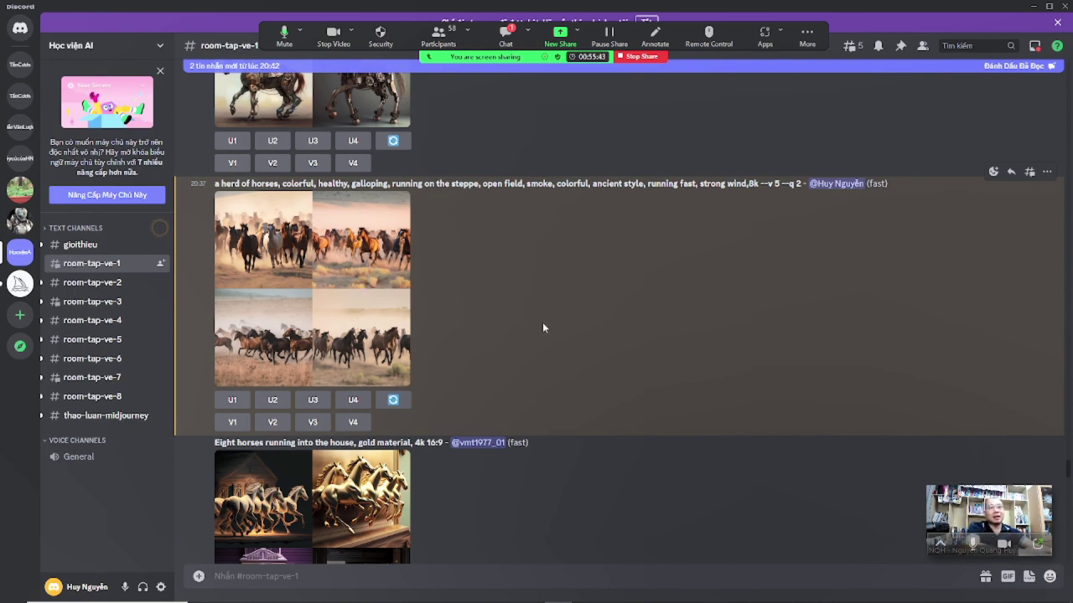
left_click(337, 302)
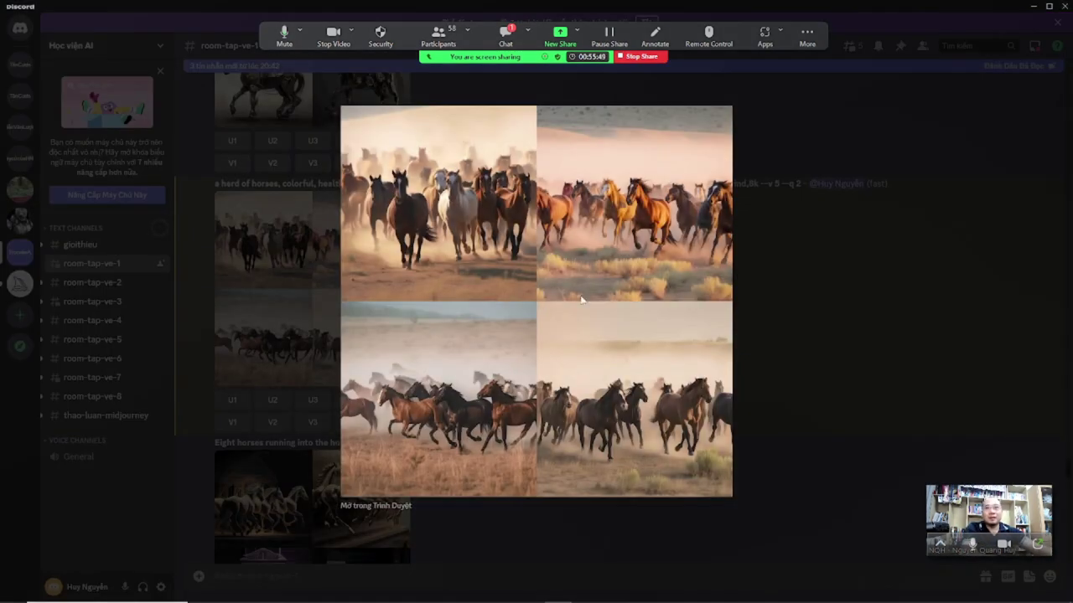
left_click(769, 350)
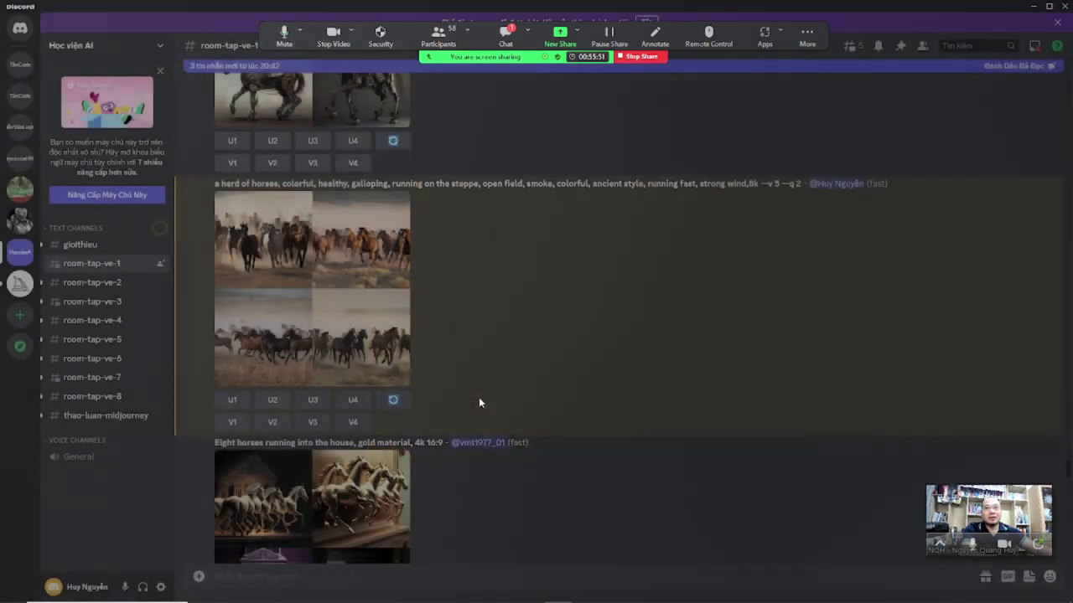
View the enlarged image grids for "Eight horses running into the house, gold material" and for "fiber optic hourses --v 5 --q 2 --s 50"
scroll(477, 399, "down", 3)
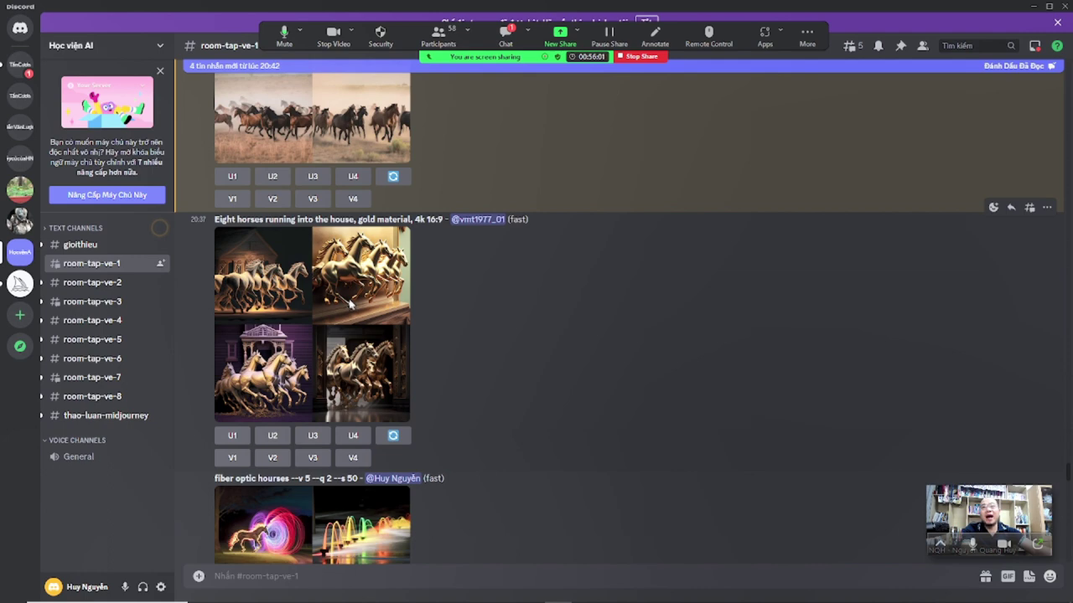
left_click(350, 305)
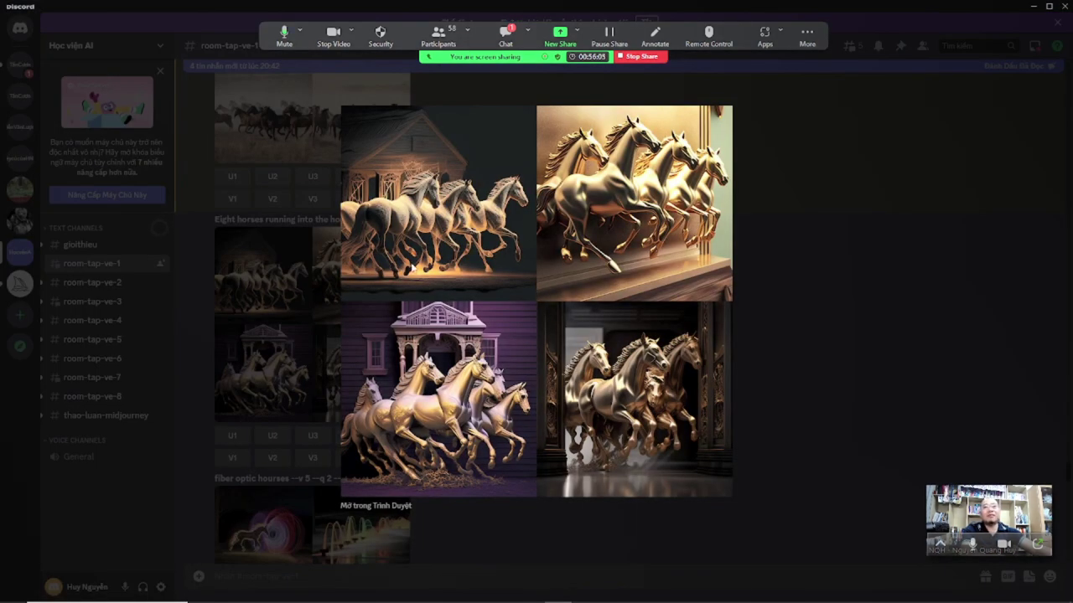
left_click(780, 374)
scroll(470, 307, "down", 4)
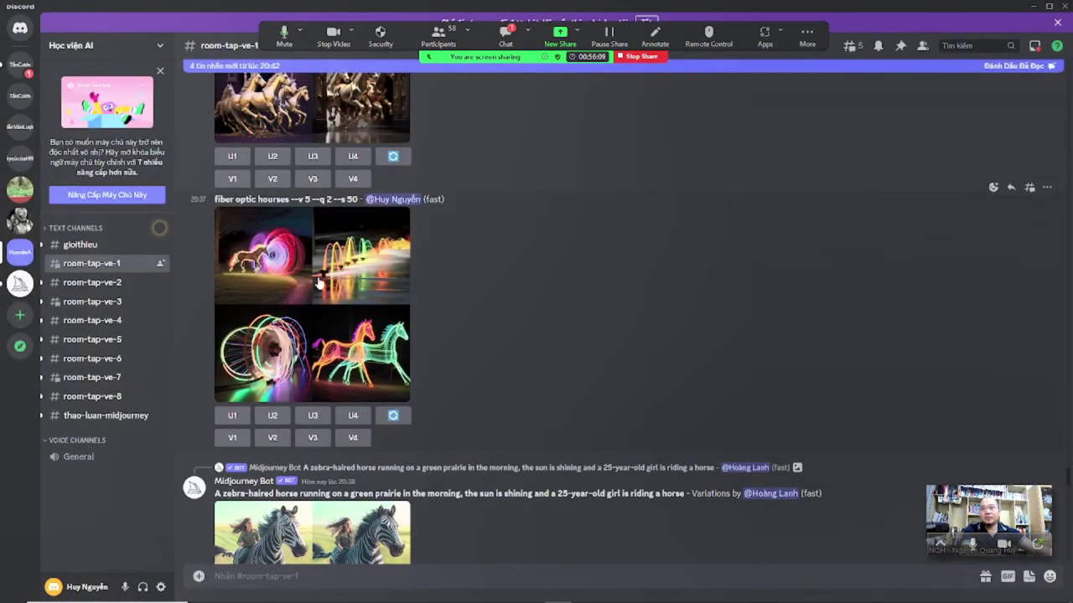
left_click(320, 298)
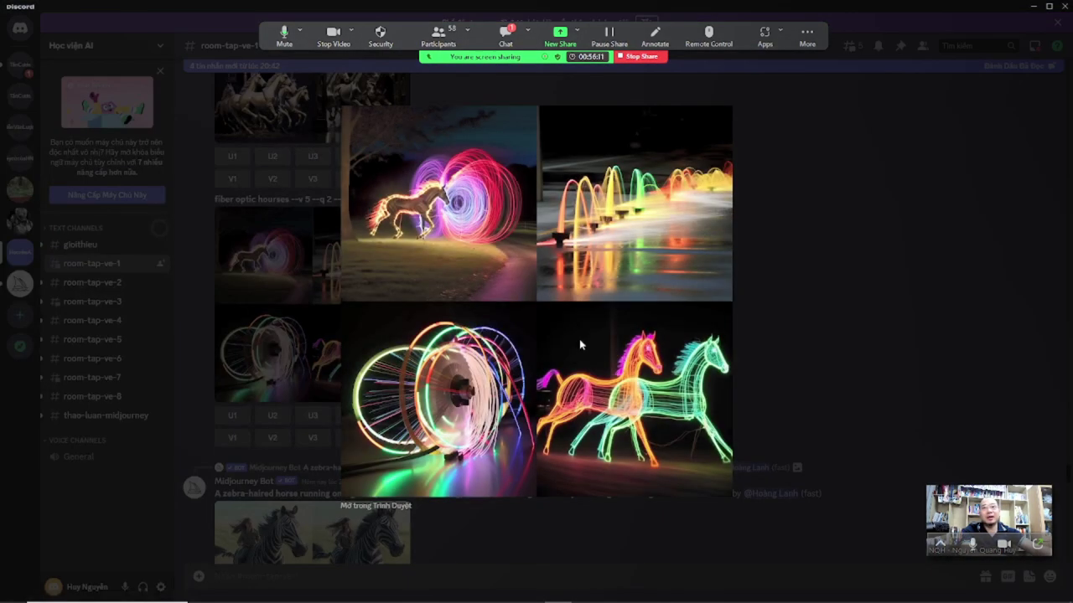
left_click(760, 331)
Look over the zebra variations and Mongolian steppe horses, and view the enlarged grid for the "paintings made of stone" horse prompt
scroll(563, 317, "down", 5)
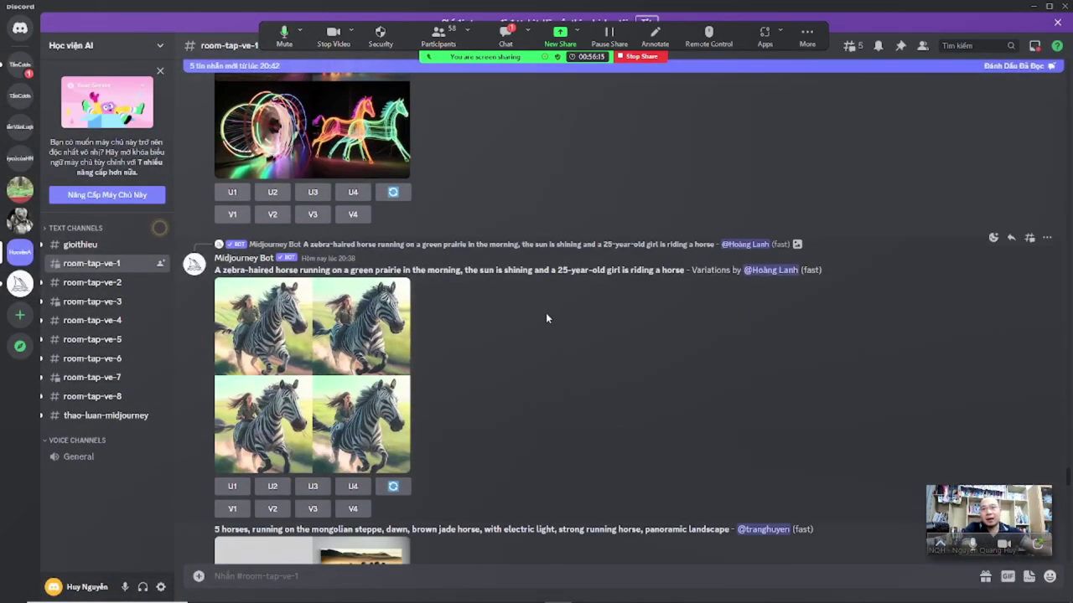
scroll(528, 343, "down", 5)
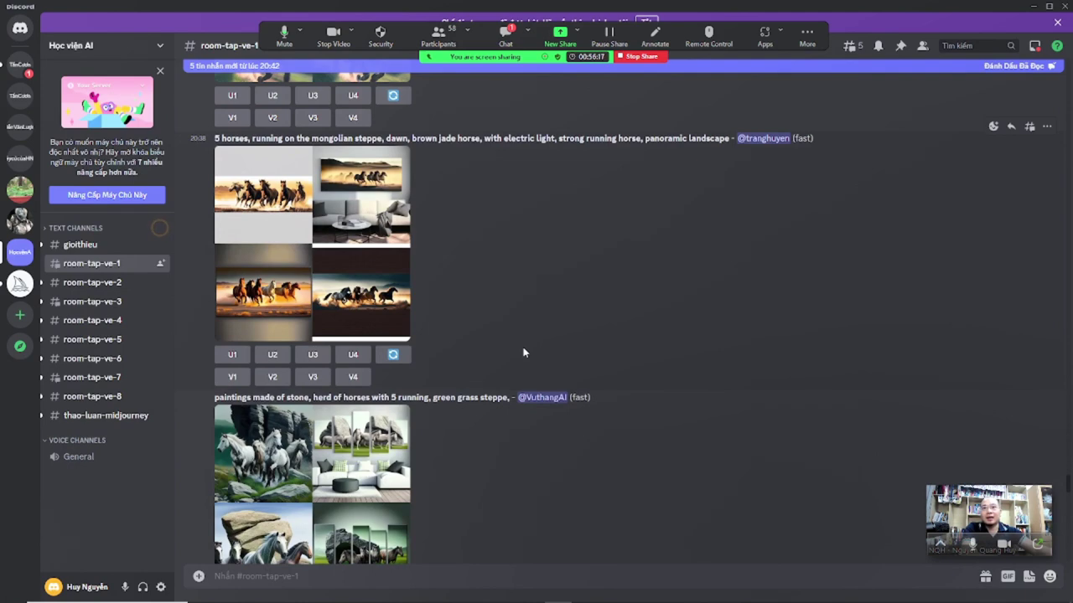
scroll(523, 353, "down", 3)
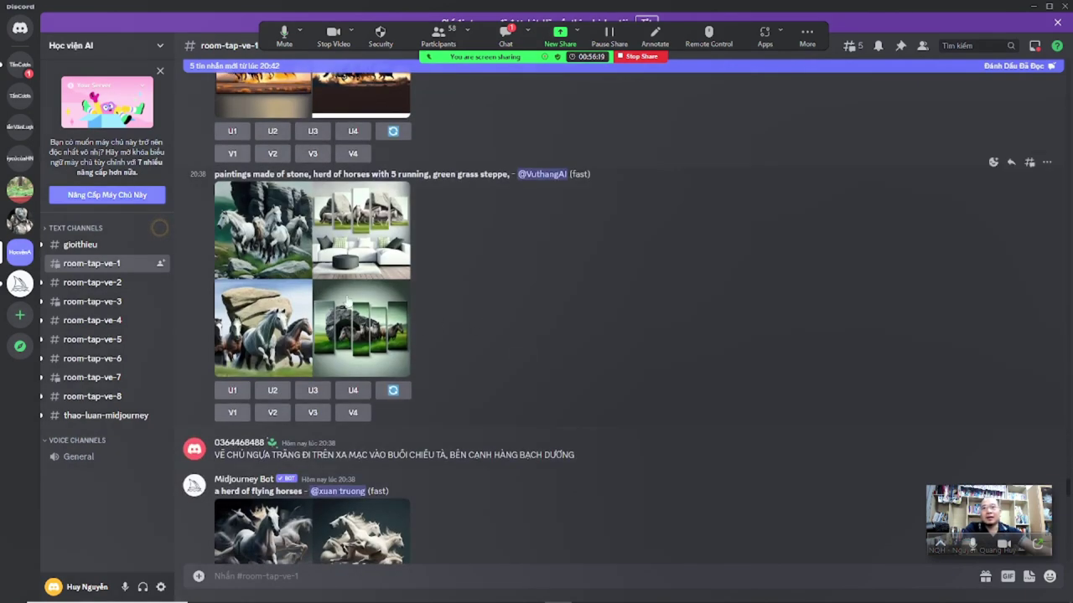
left_click(338, 313)
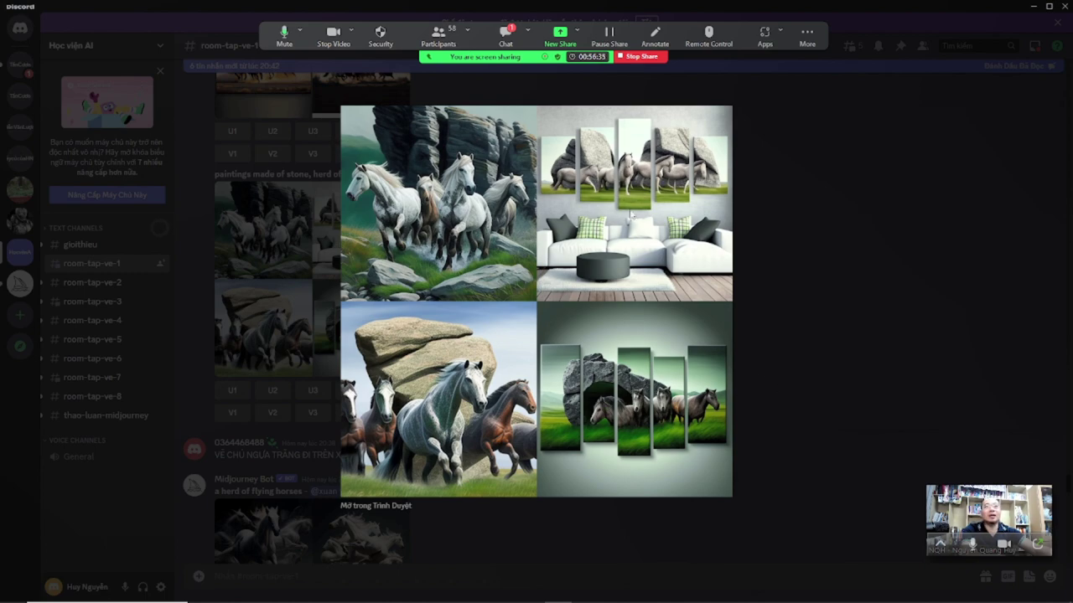
left_click(760, 394)
View the enlarged image grids for "a herd of flying horses" and for the white horse with long mane on the steppe
scroll(431, 377, "down", 1)
scroll(422, 381, "down", 3)
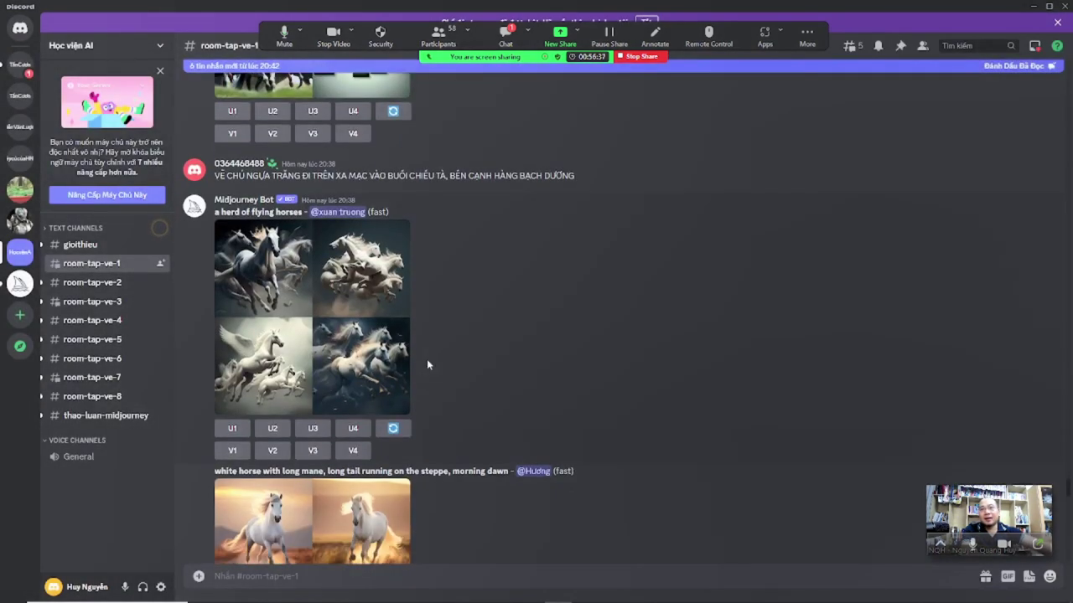
left_click(340, 330)
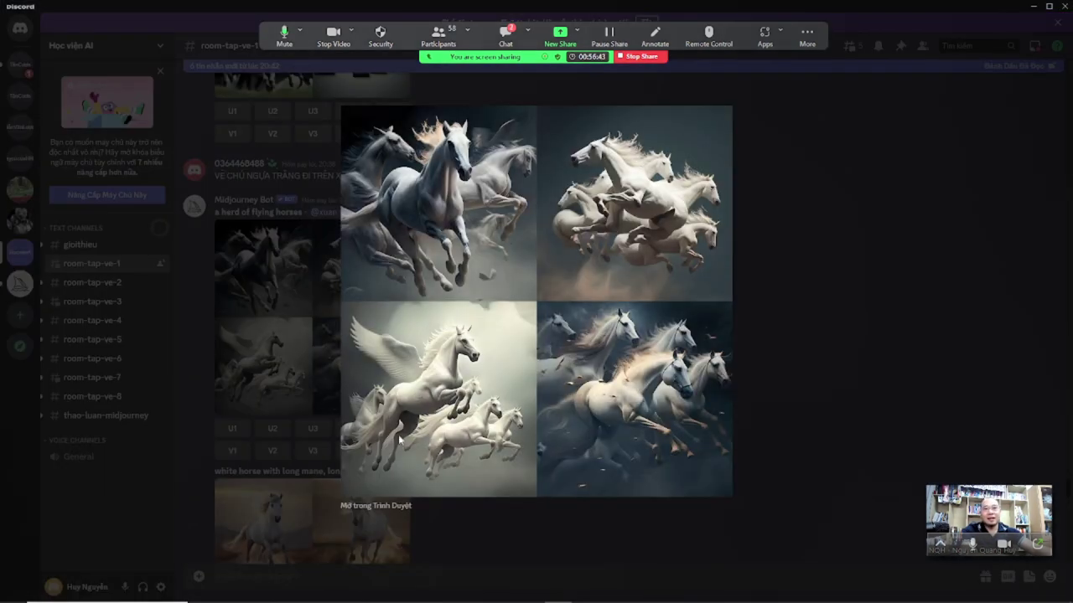
left_click(801, 413)
scroll(592, 431, "down", 5)
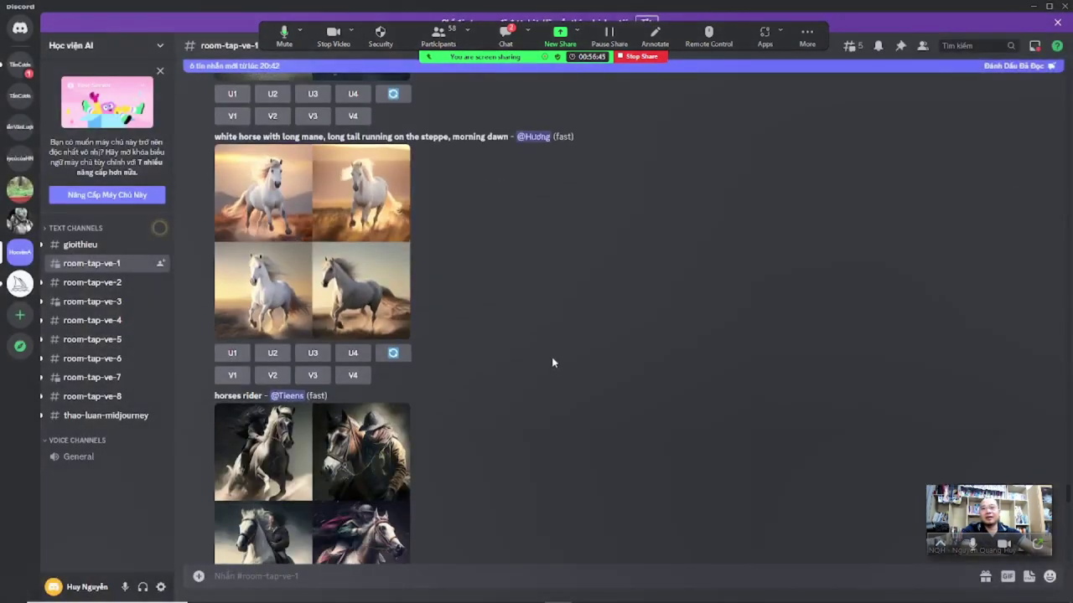
left_click(325, 241)
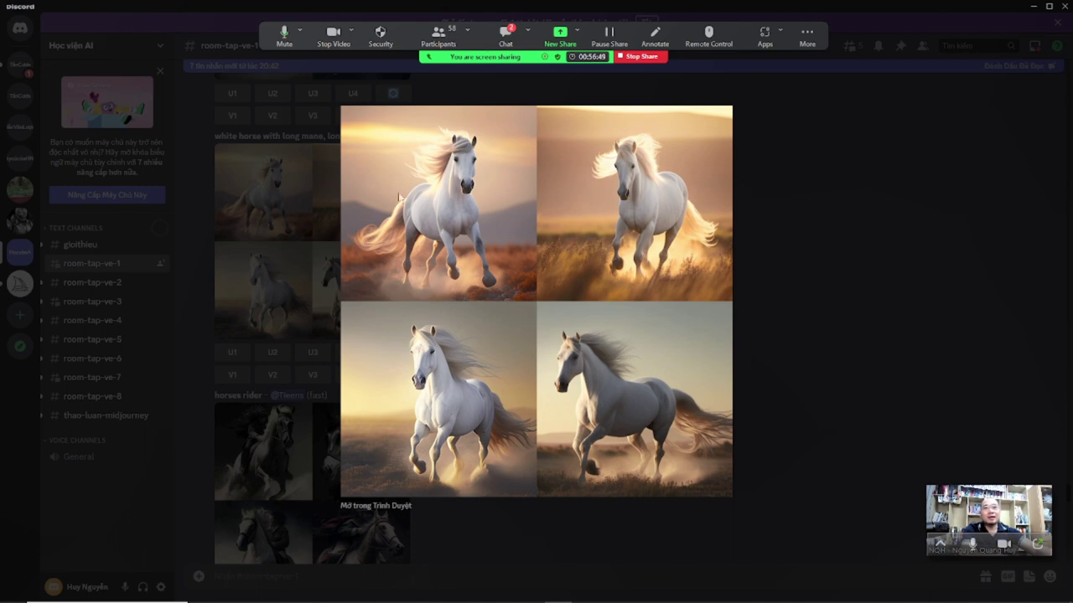
left_click(806, 335)
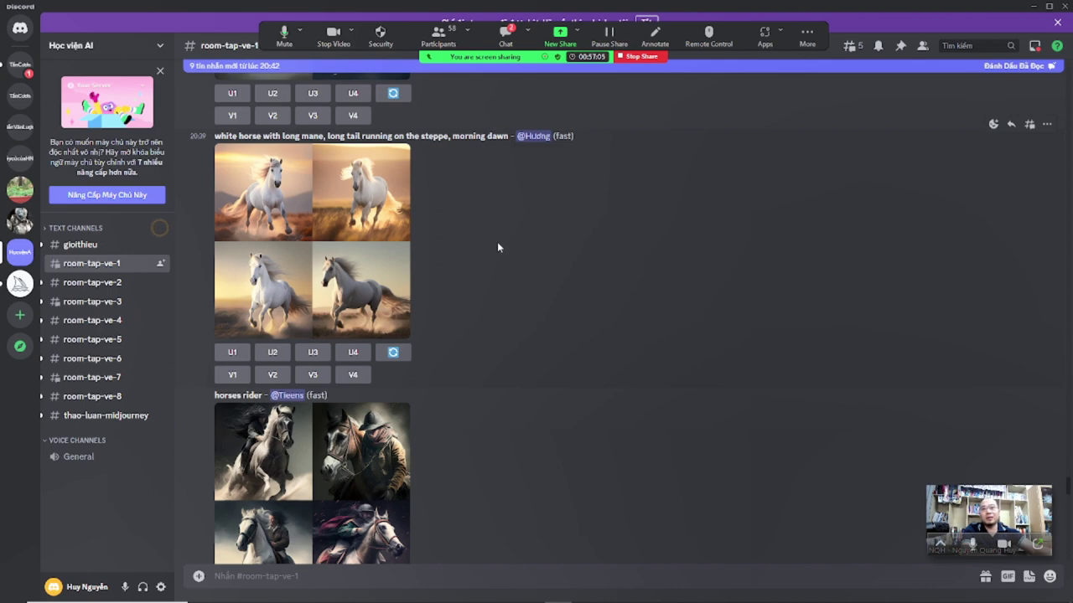
View the enlarged image grids for "horses rider" and for the girl with a flower basket riding an iridescent bronze horse
scroll(526, 309, "down", 3)
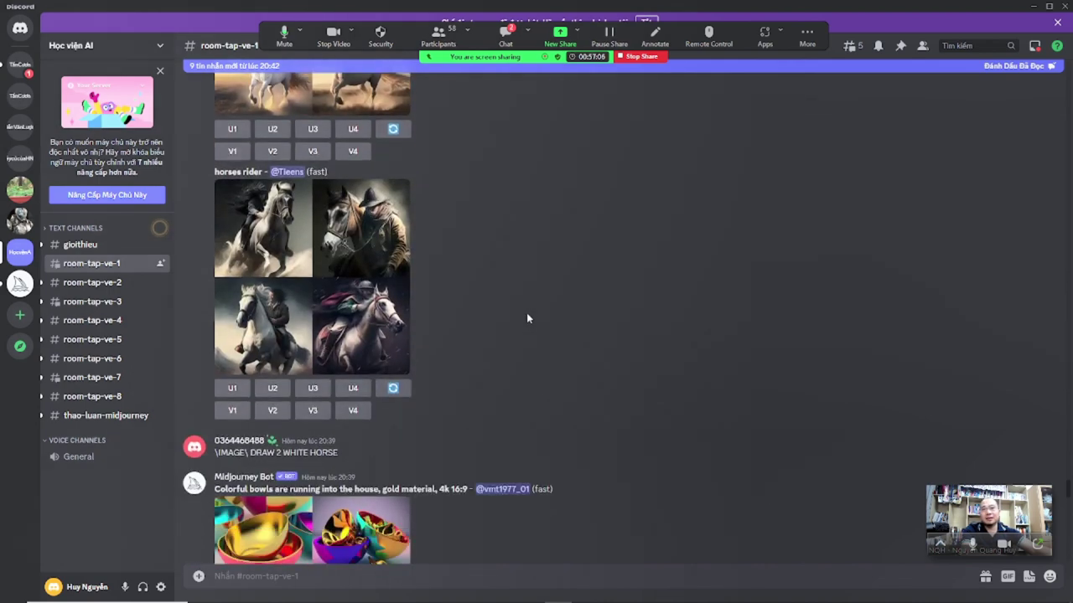
left_click(338, 278)
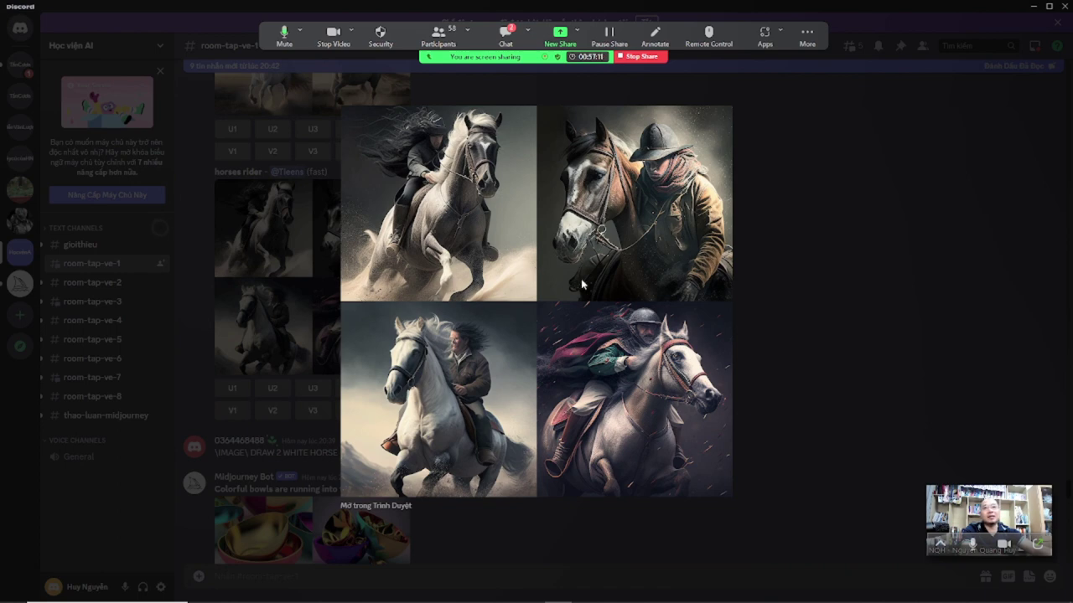
left_click(765, 299)
scroll(549, 317, "down", 3)
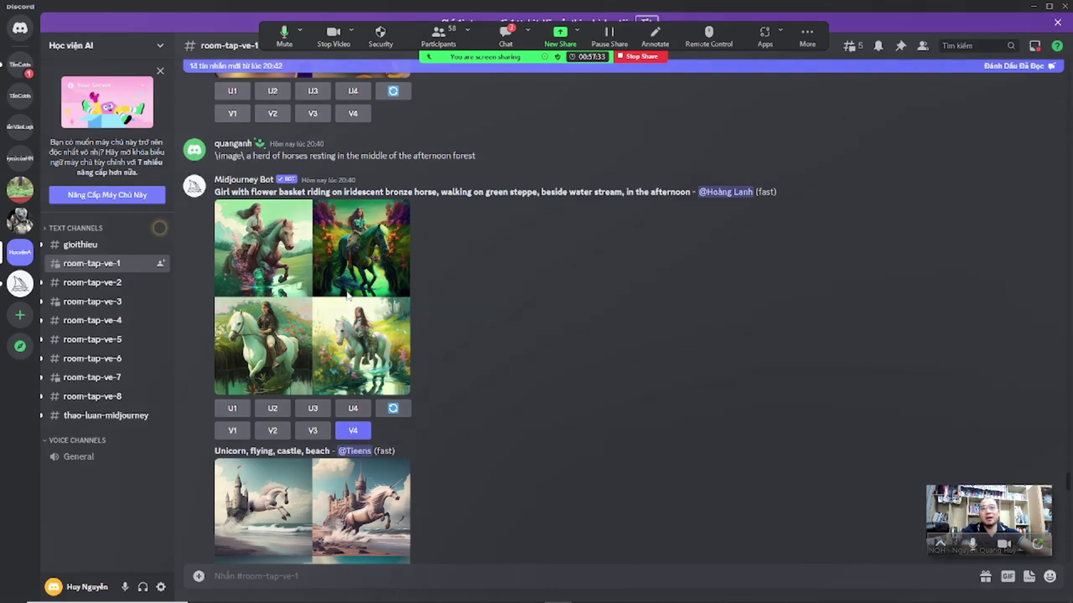
left_click(351, 298)
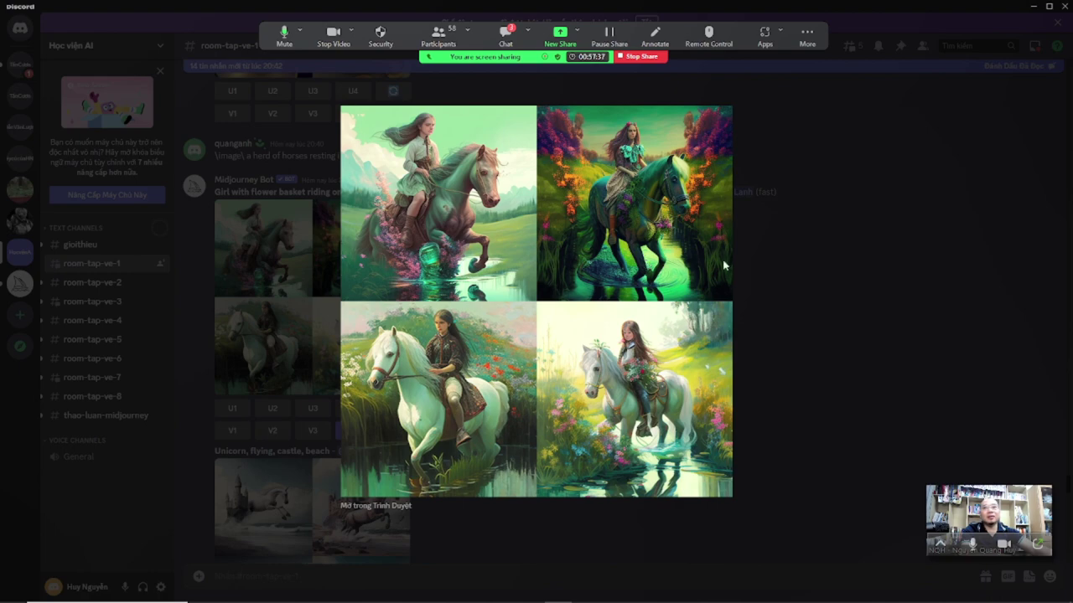
View the enlarged image grids for "Unicorn, flying, castle, beach" and for the first "a horse flying over a tree, alien" result
left_click(782, 344)
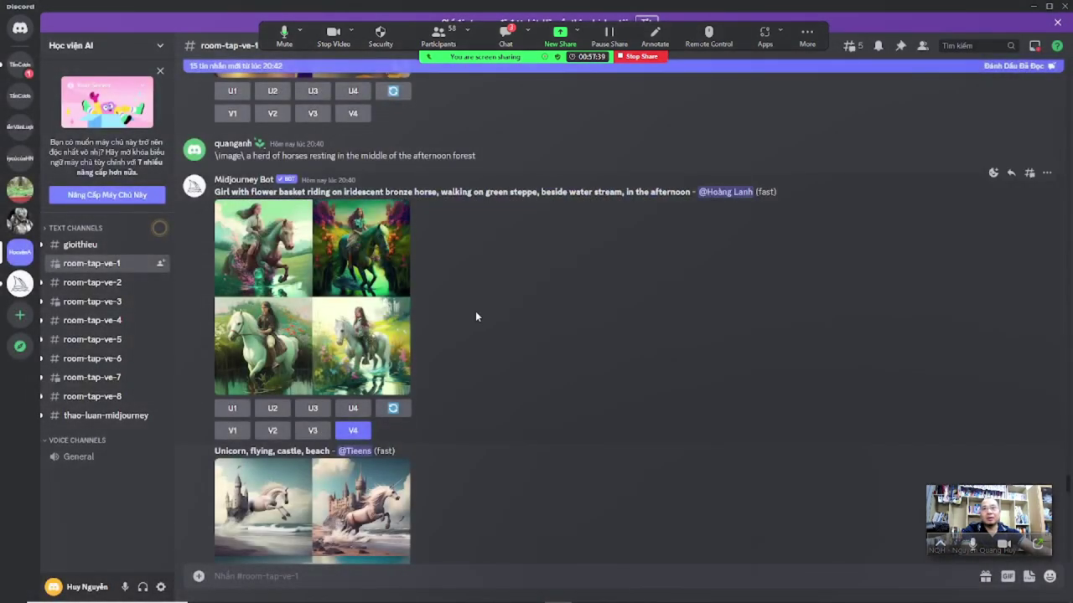
scroll(540, 342, "down", 4)
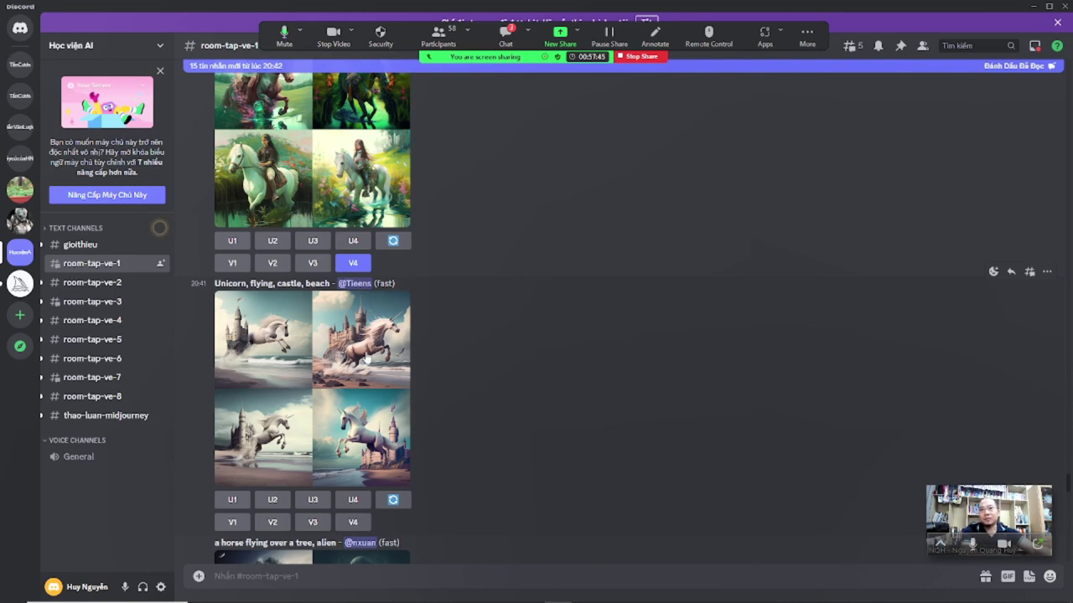
scroll(326, 364, "down", 3)
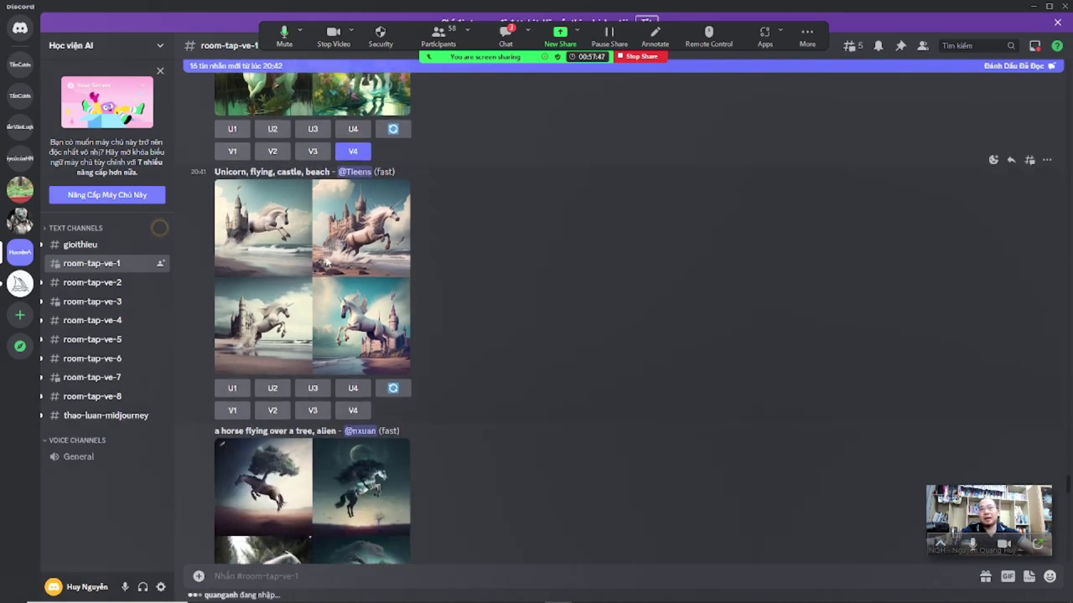
left_click(328, 263)
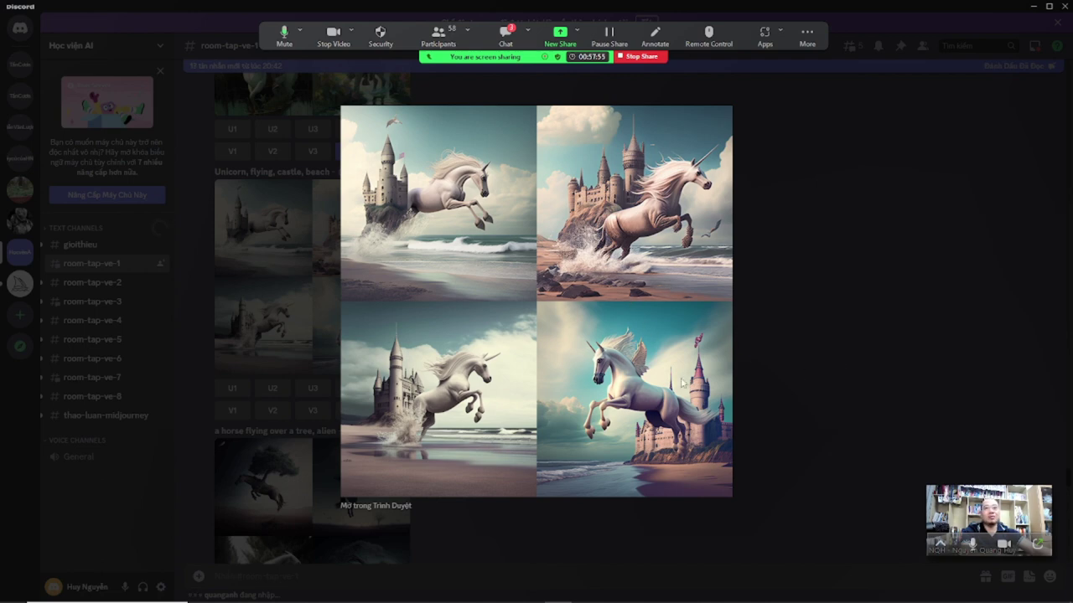
left_click(290, 407)
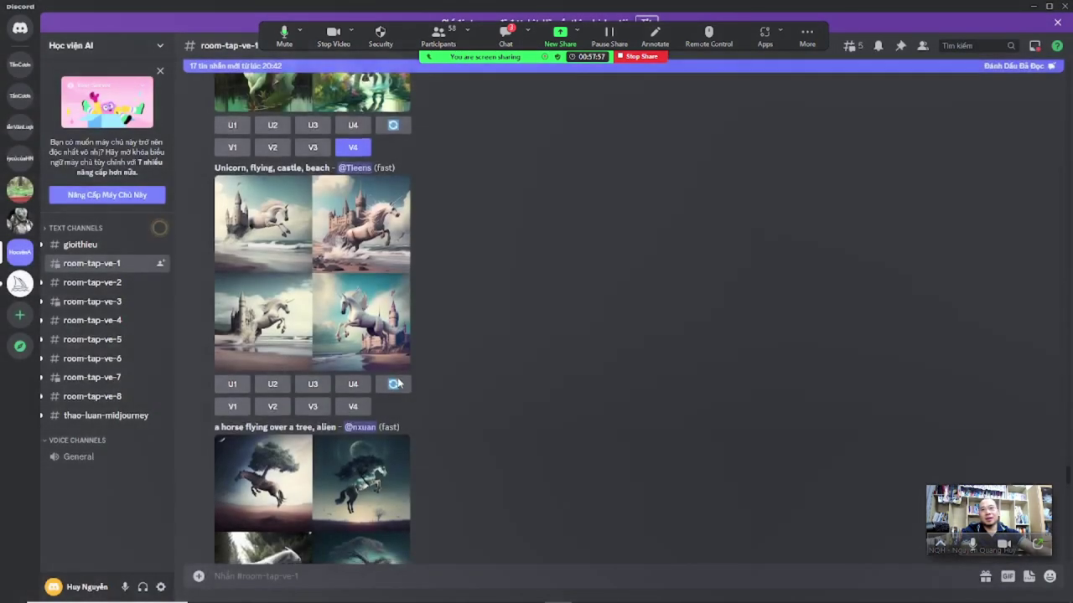
scroll(413, 293, "down", 3)
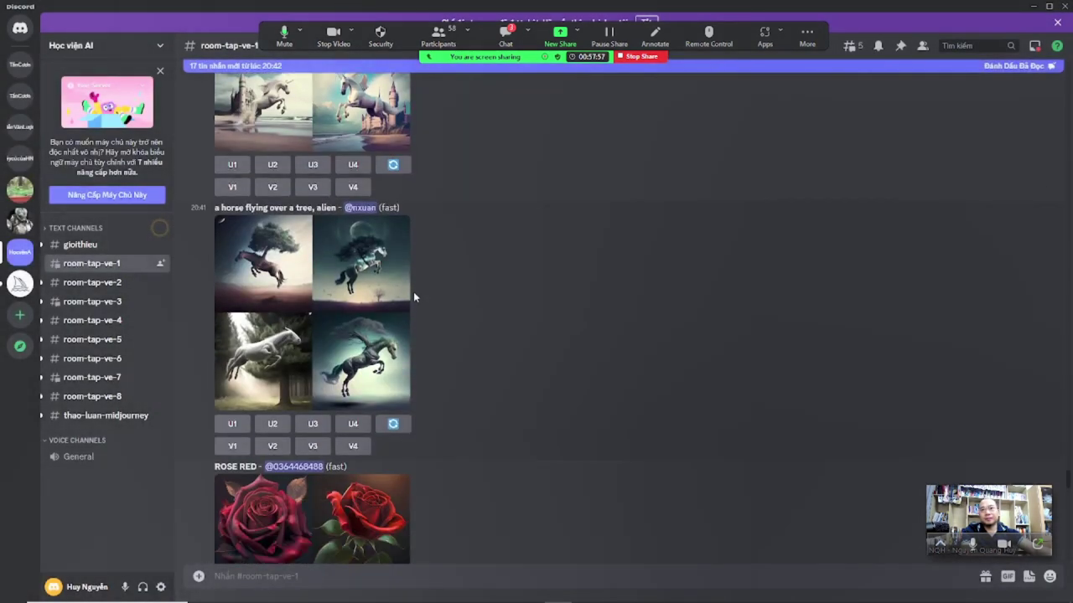
left_click(346, 310)
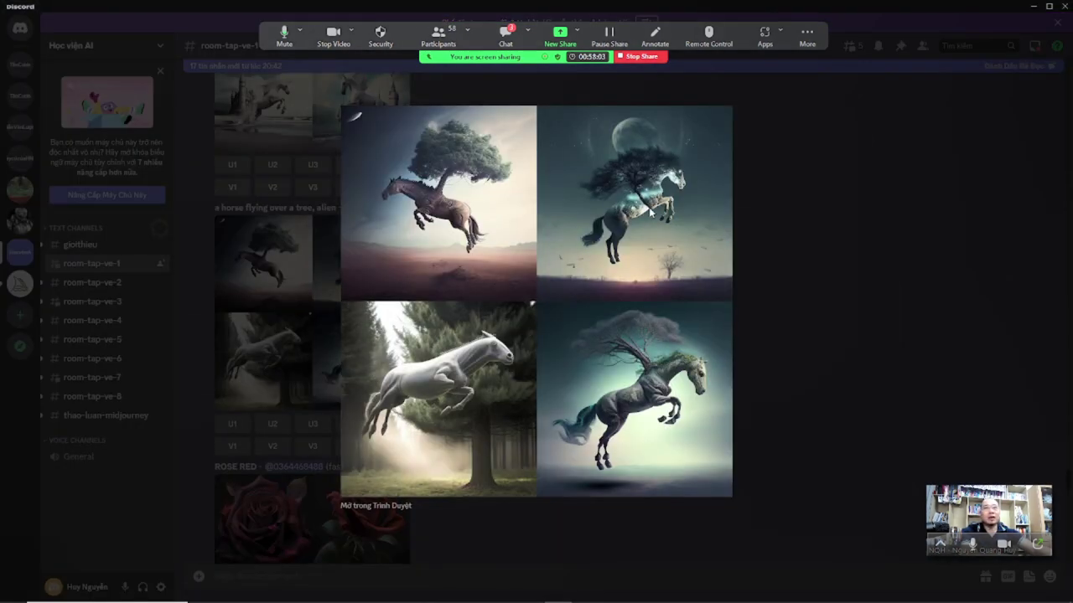
left_click(777, 414)
Look over the rose, horse rider and hero horse results, and view the enlarged grid for "2 horses, fighting, luminescent, in the fiery sunset"
scroll(439, 379, "down", 4)
scroll(460, 392, "down", 3)
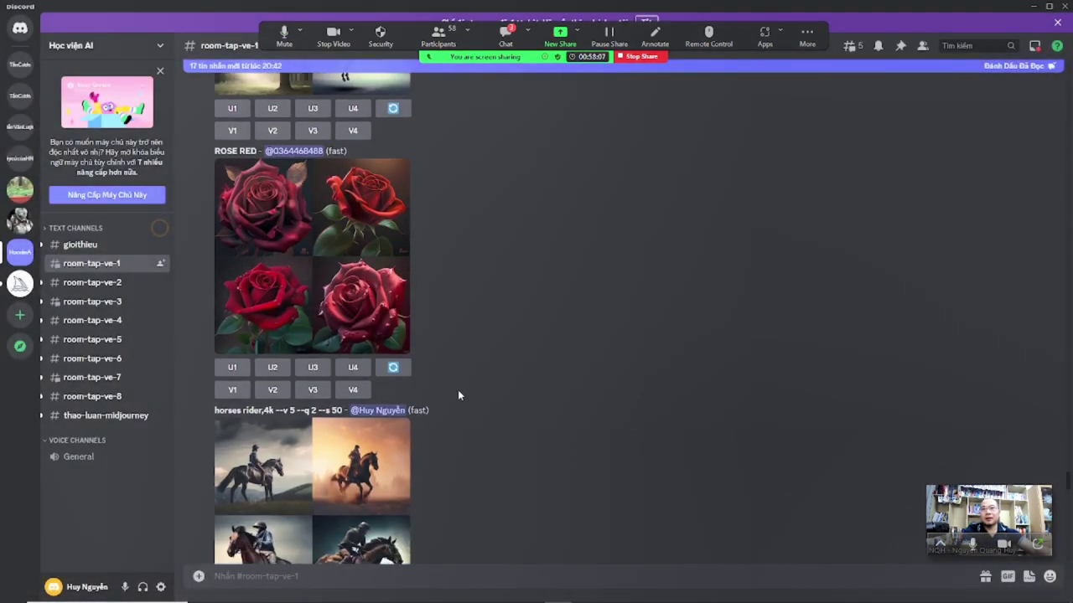
scroll(470, 392, "down", 1)
scroll(474, 397, "down", 1)
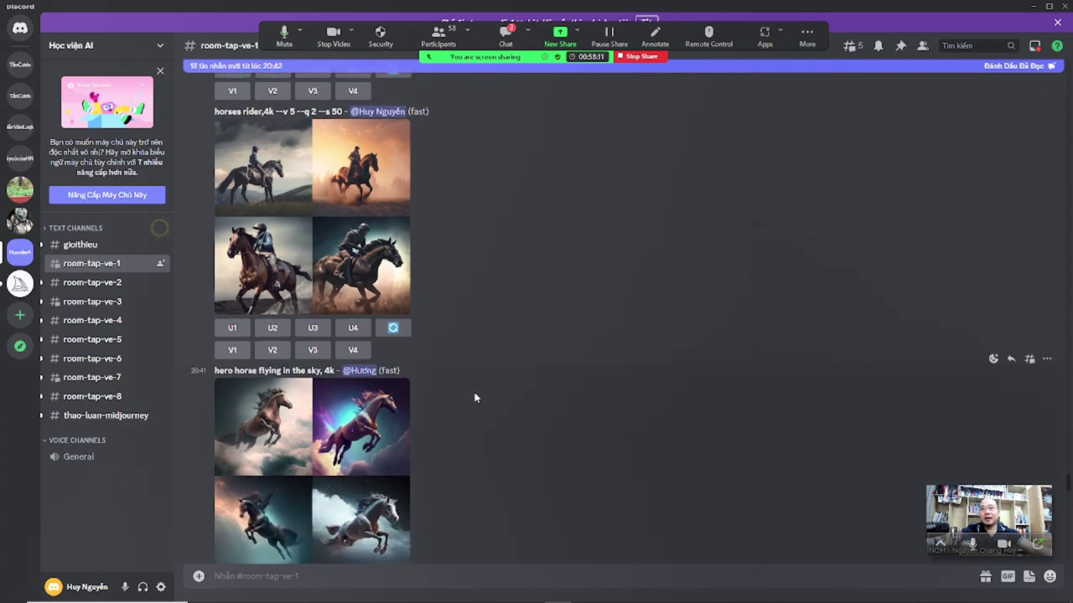
scroll(515, 331, "down", 3)
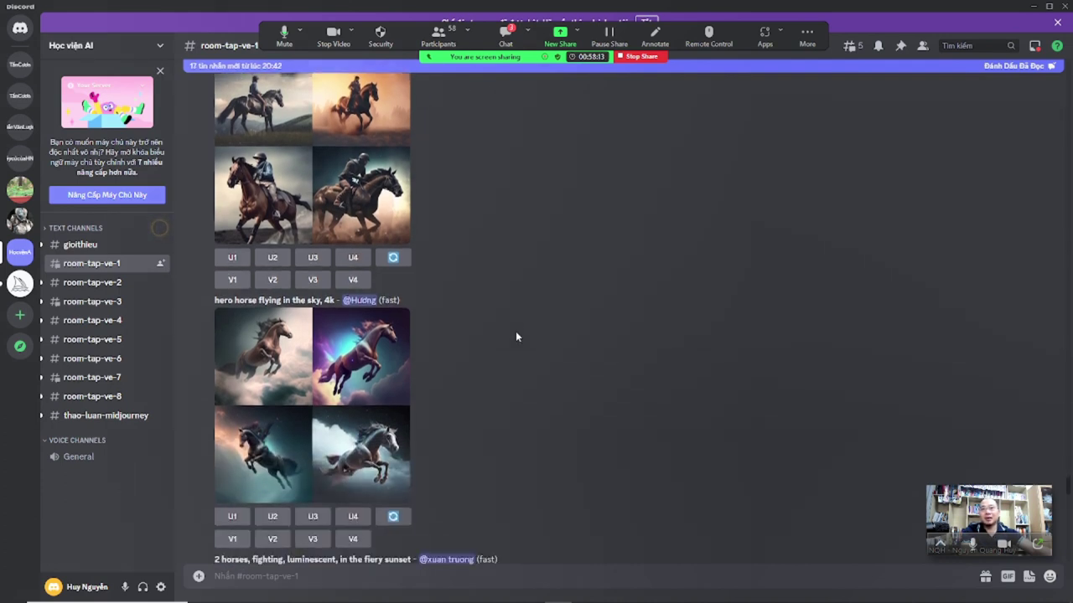
scroll(466, 349, "down", 5)
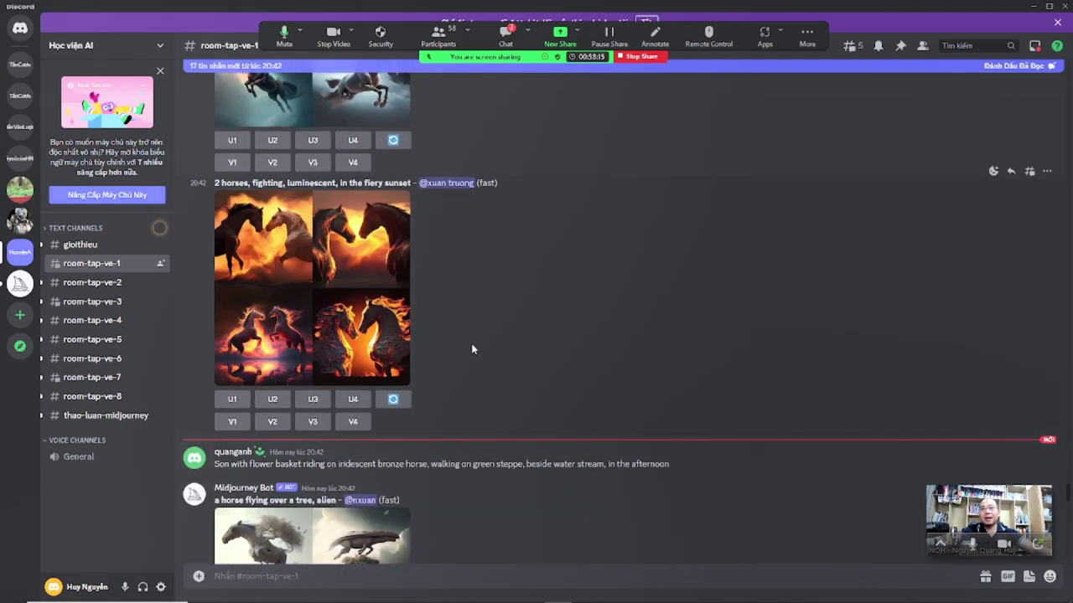
left_click(385, 313)
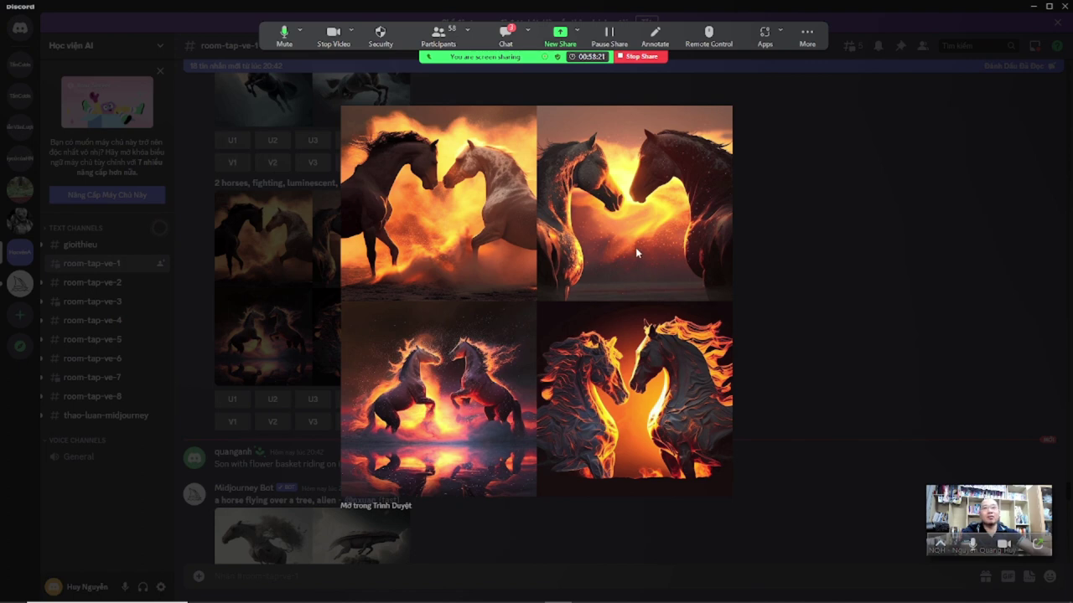
left_click(786, 246)
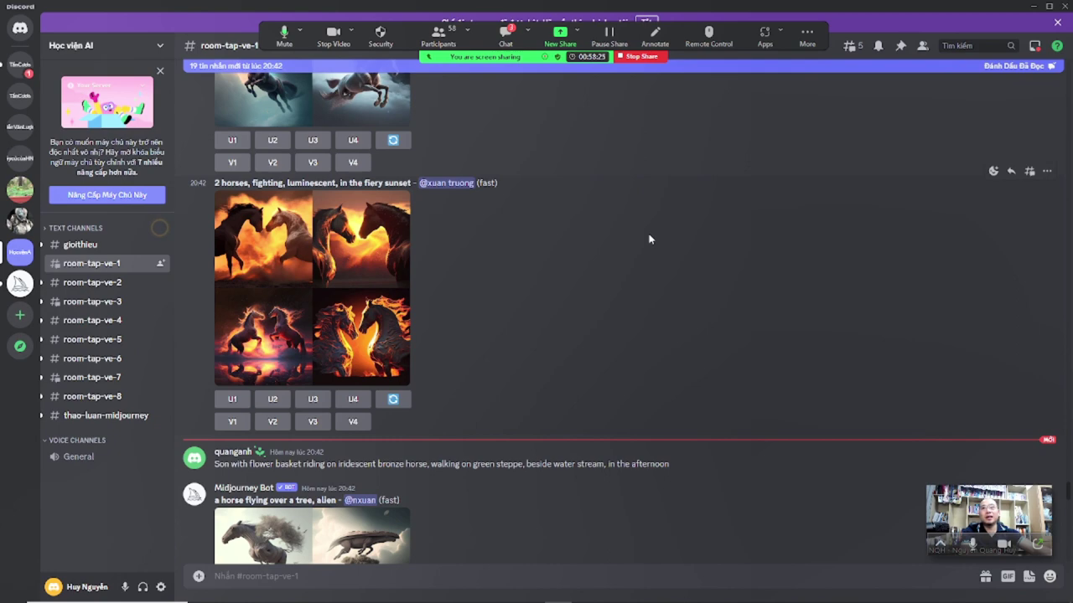
View the enlarged image grids for the second "a horse flying over a tree, alien" result and for Guan Yu riding to the battlefield
scroll(477, 300, "down", 5)
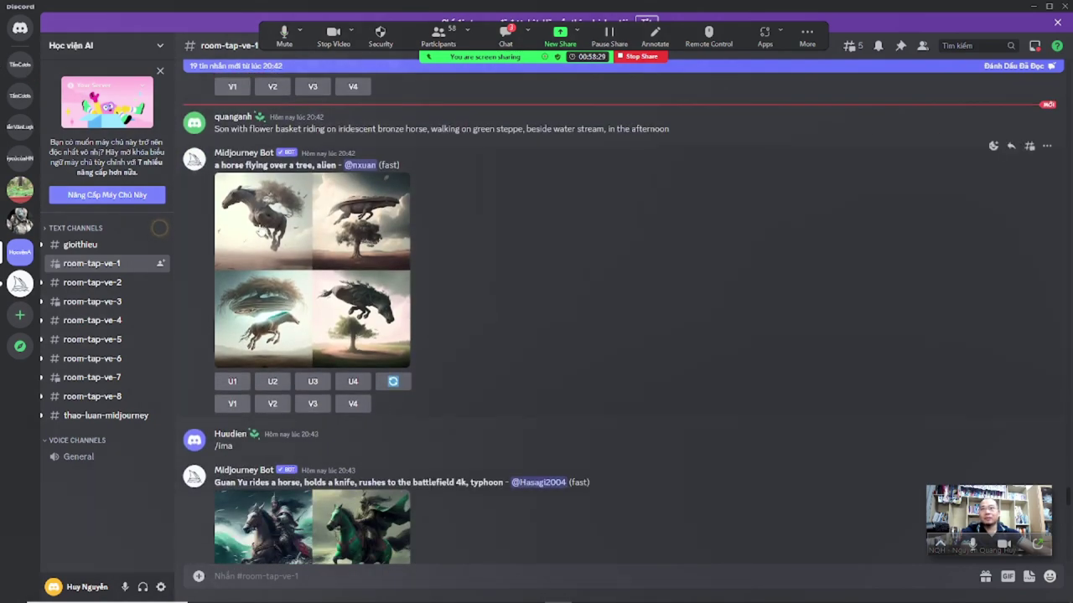
left_click(331, 254)
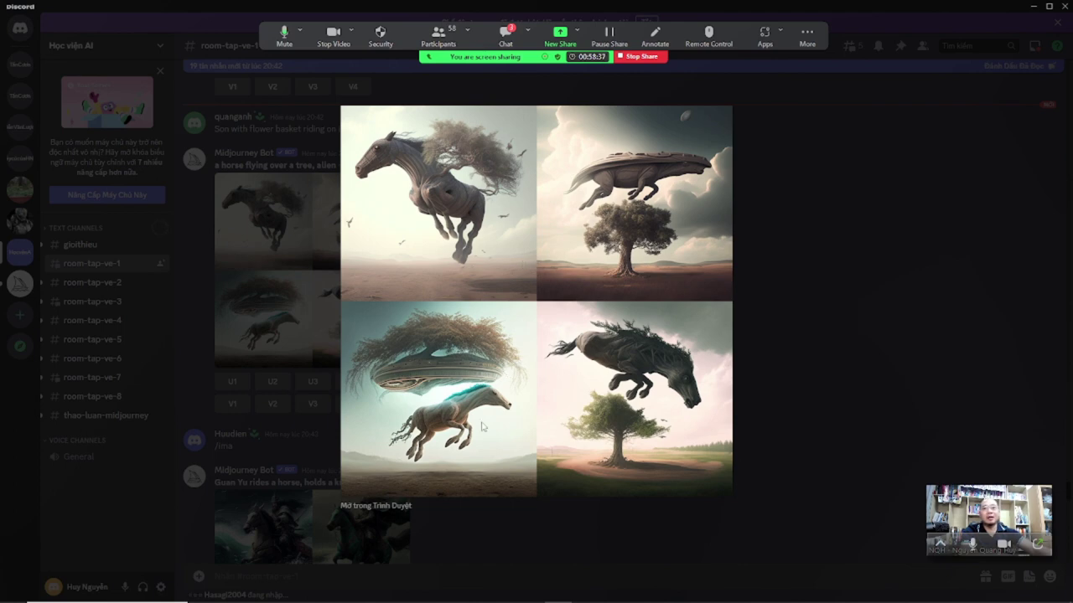
left_click(792, 379)
scroll(412, 378, "down", 3)
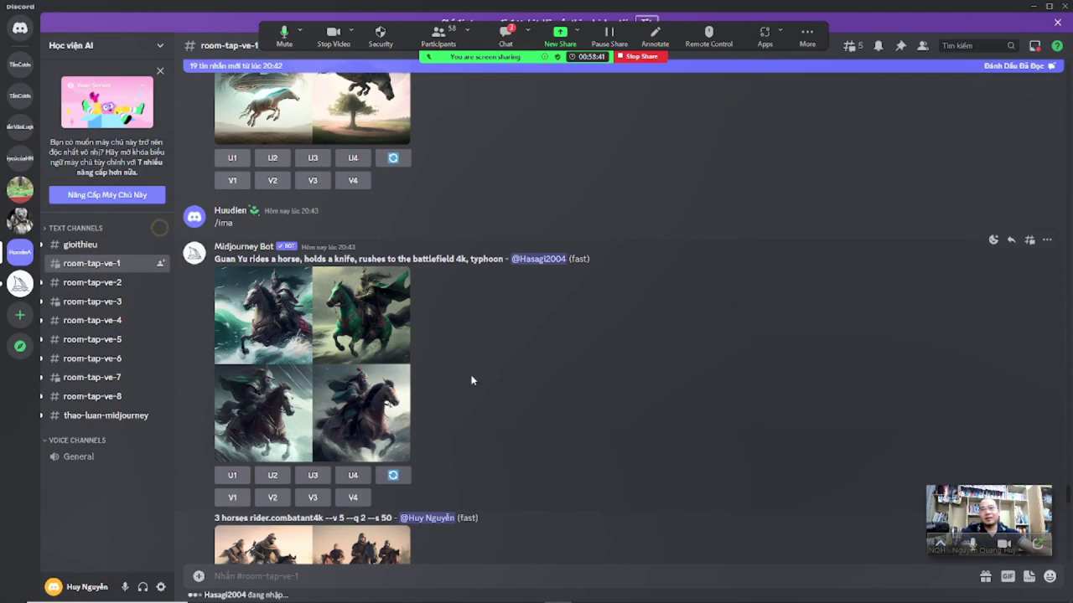
left_click(282, 333)
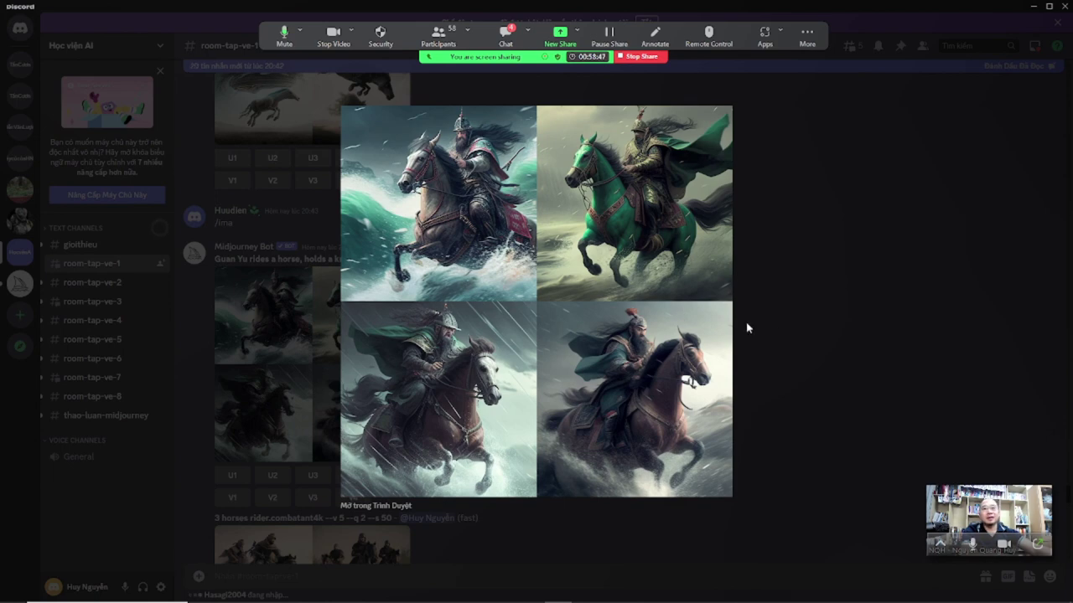
left_click(838, 355)
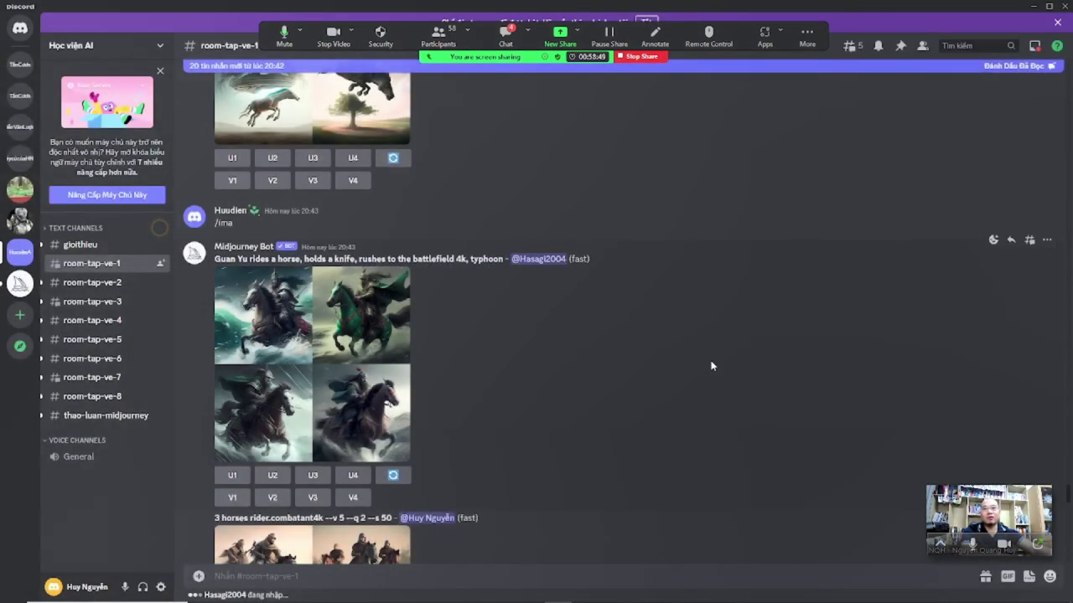
View the enlarged image grid for "3 horses rider.combatant4k --v 5 --q 2 --s 50"
scroll(707, 381, "down", 3)
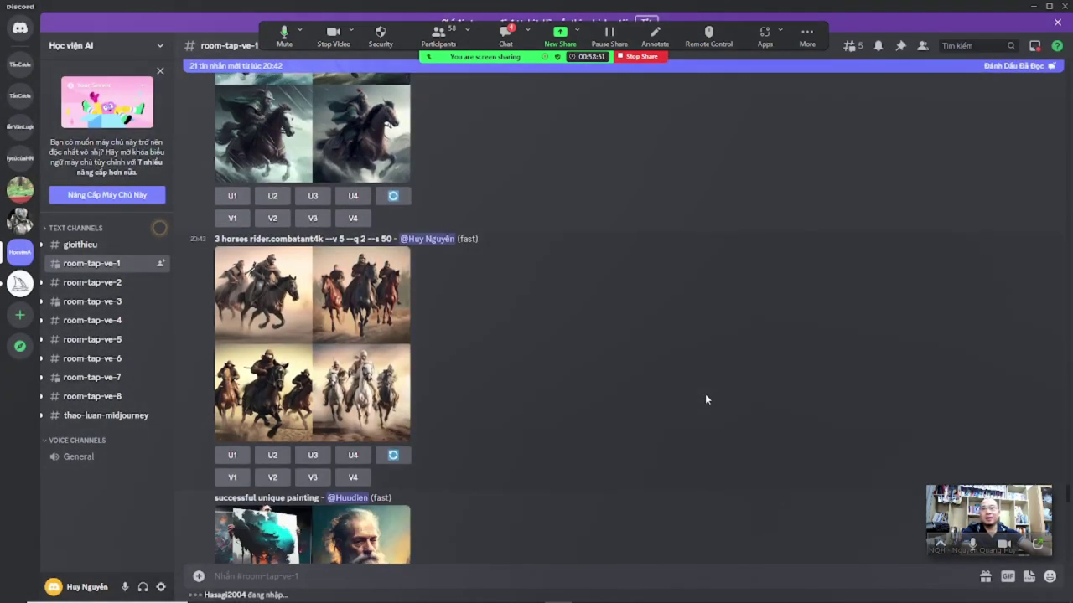
left_click(313, 326)
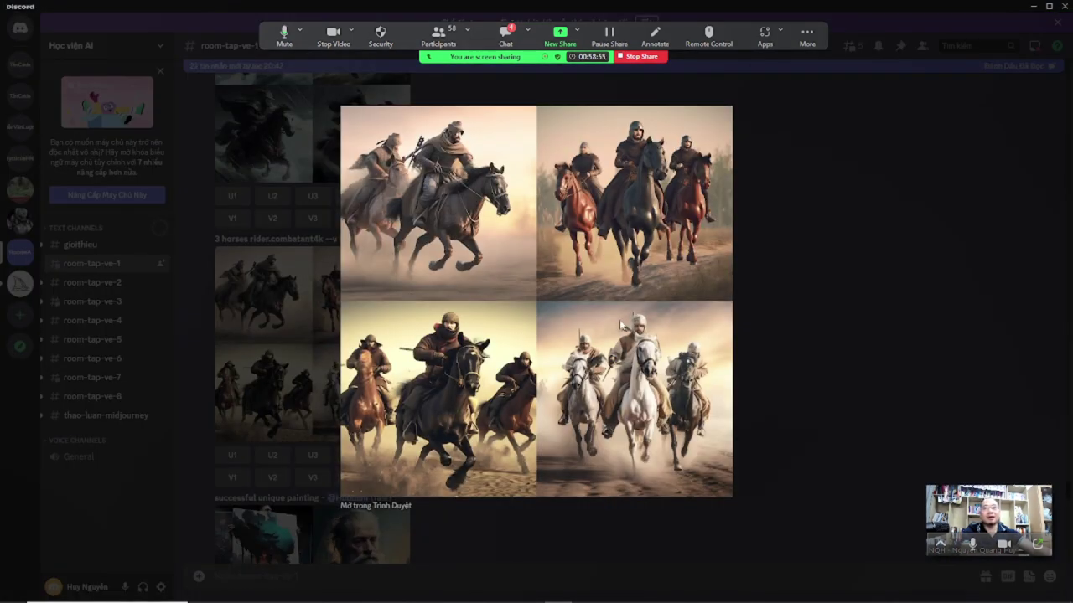
left_click(796, 391)
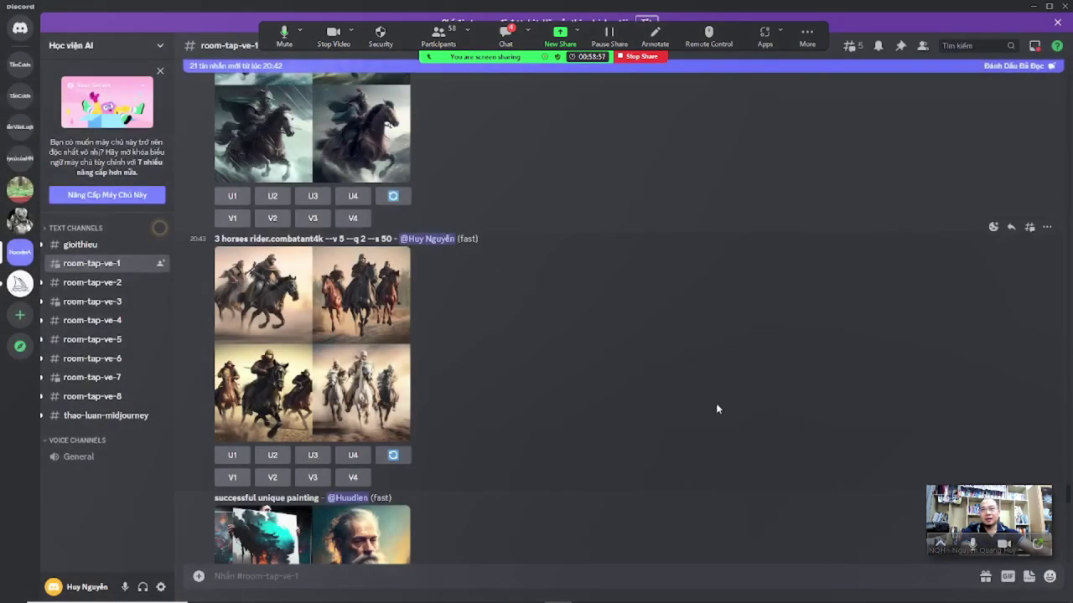
Look over the results from "successful unique painting" to the knight prompt, and view the enlarged grid for "3 war horses, white, --v 5 --q 2 --s 50"
scroll(494, 393, "down", 4)
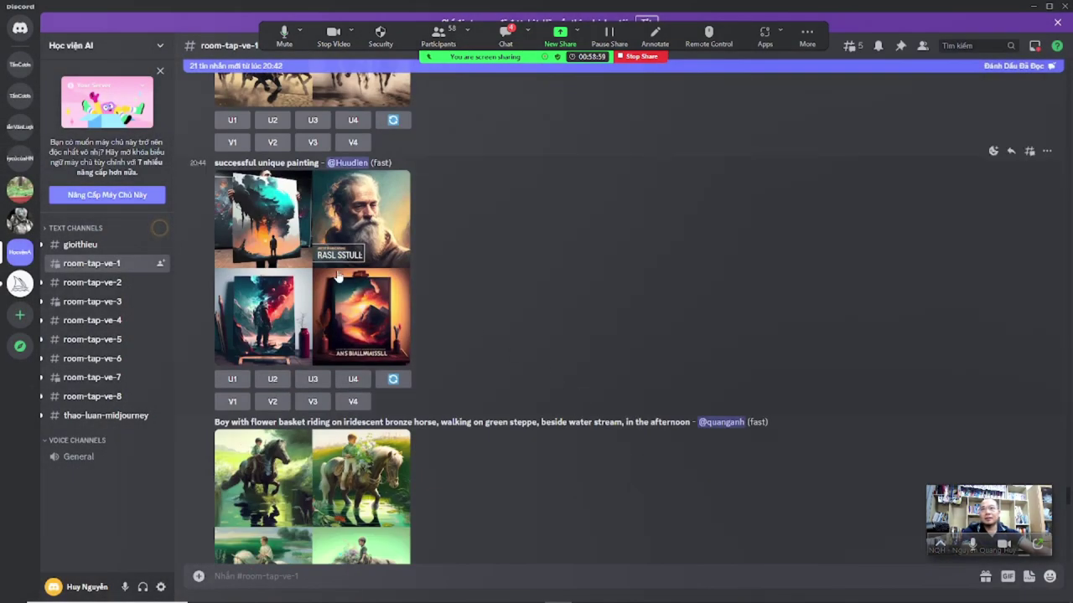
scroll(482, 310, "down", 3)
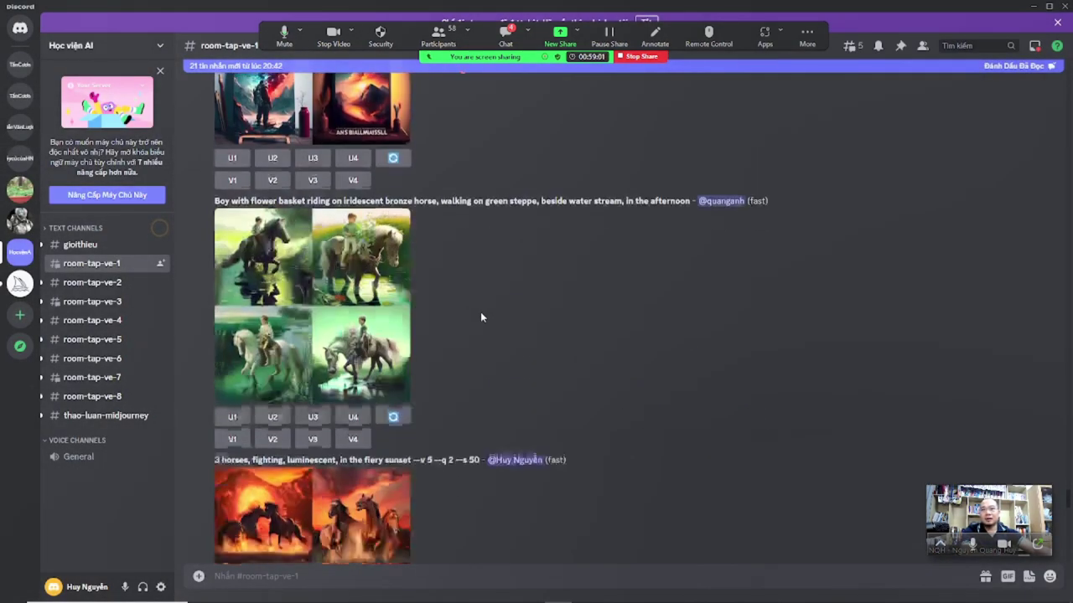
scroll(480, 314, "down", 1)
scroll(482, 316, "down", 9)
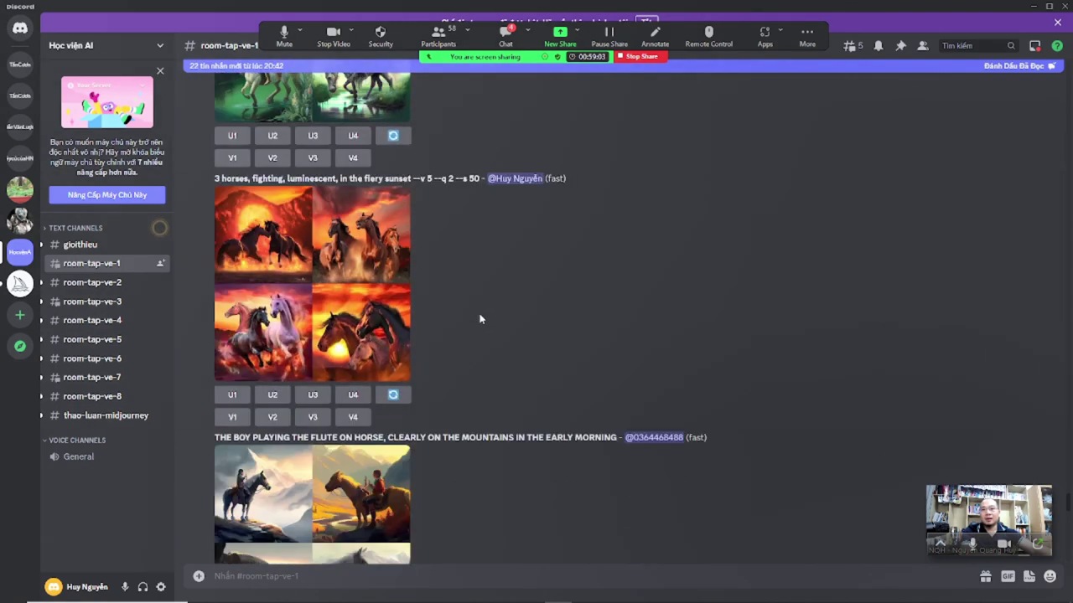
scroll(480, 320, "down", 6)
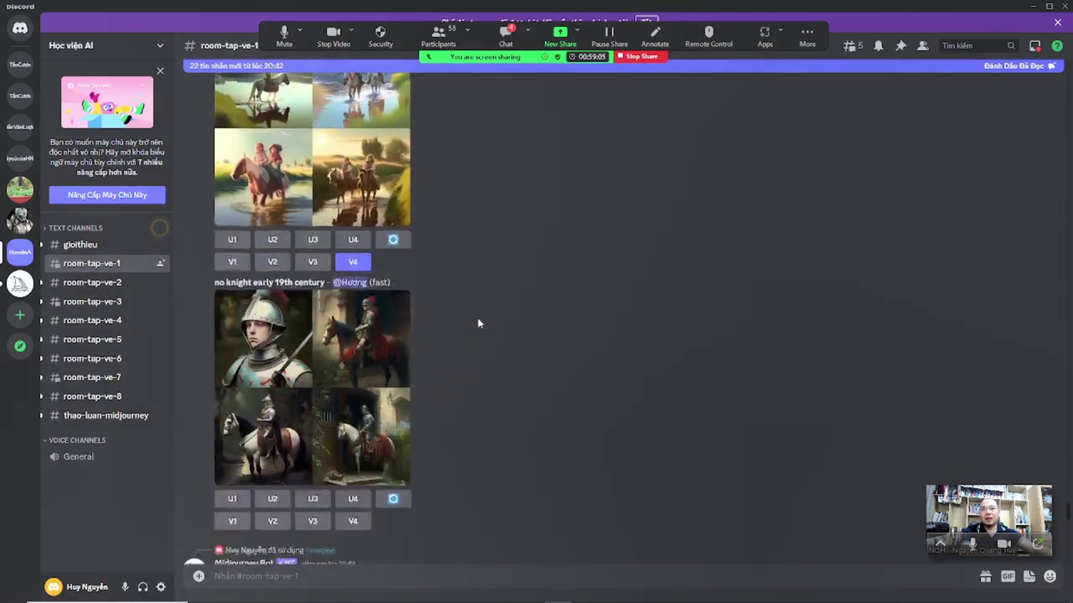
scroll(479, 324, "down", 1)
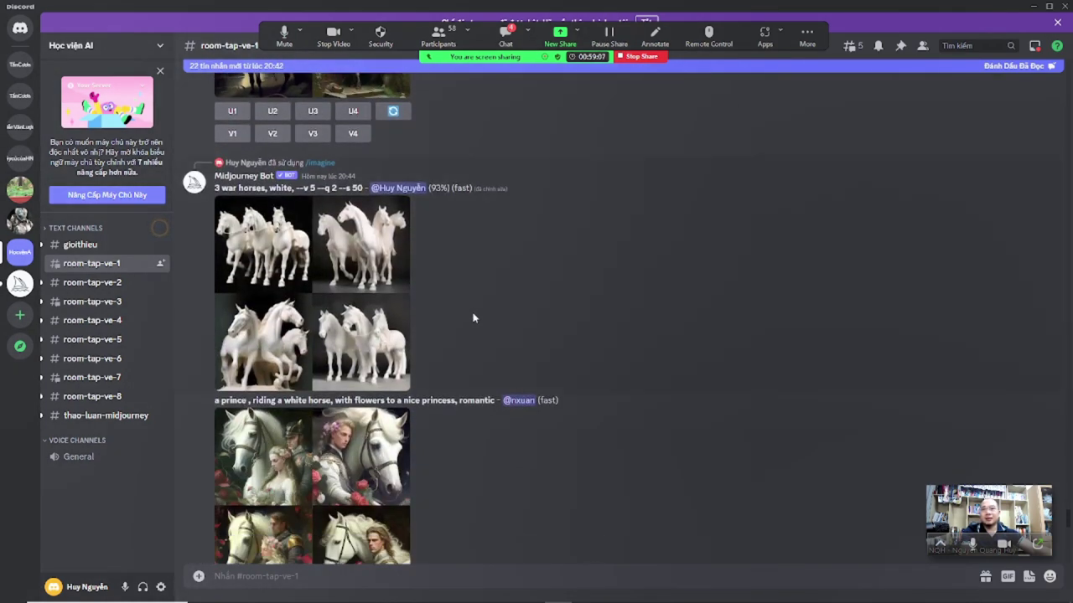
left_click(297, 280)
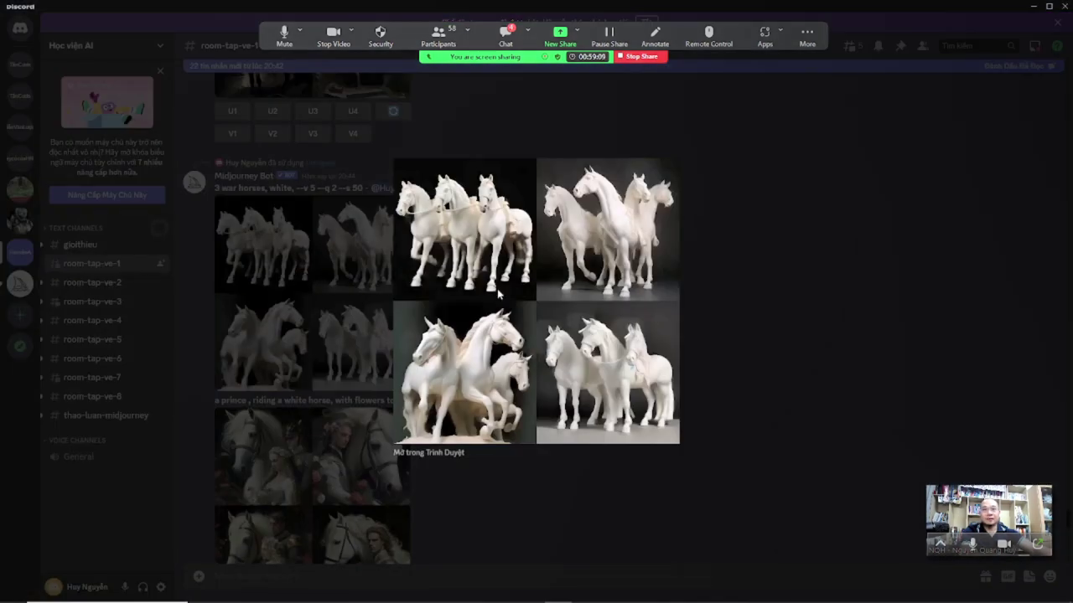
scroll(594, 353, "down", 3)
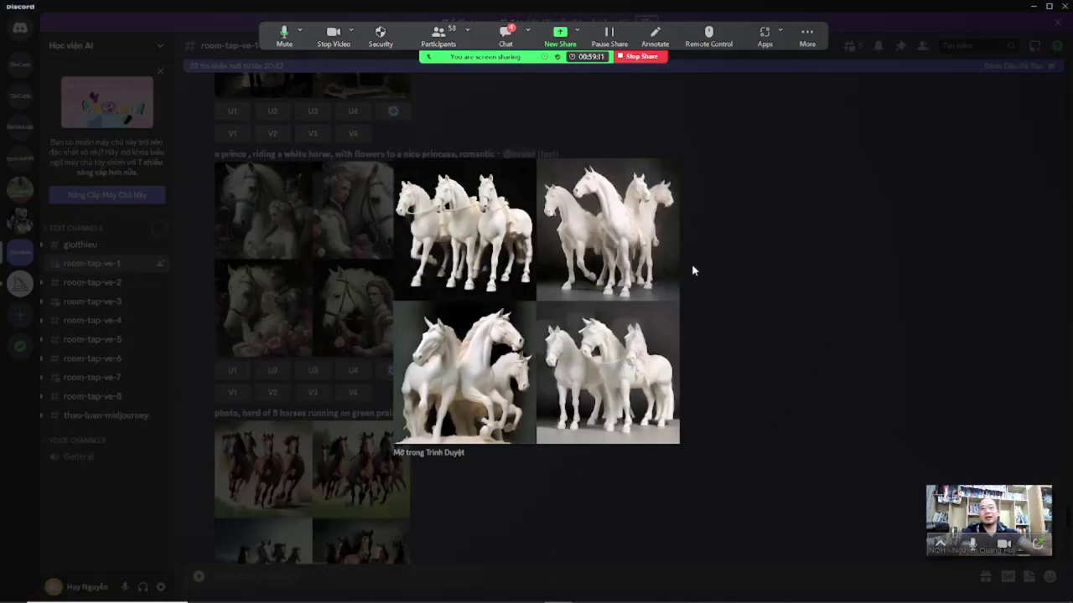
key("Escape")
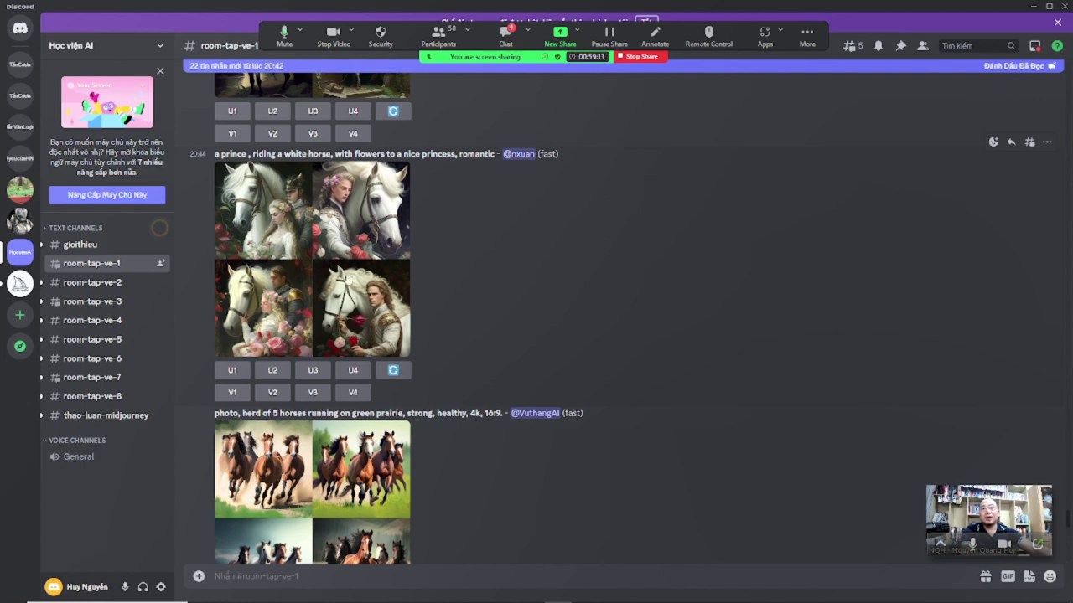
Examine the remaining results from the prince on a white horse down to the newest posts, including the girl riding on the green steppe
scroll(351, 277, "up", 4)
scroll(345, 293, "down", 4)
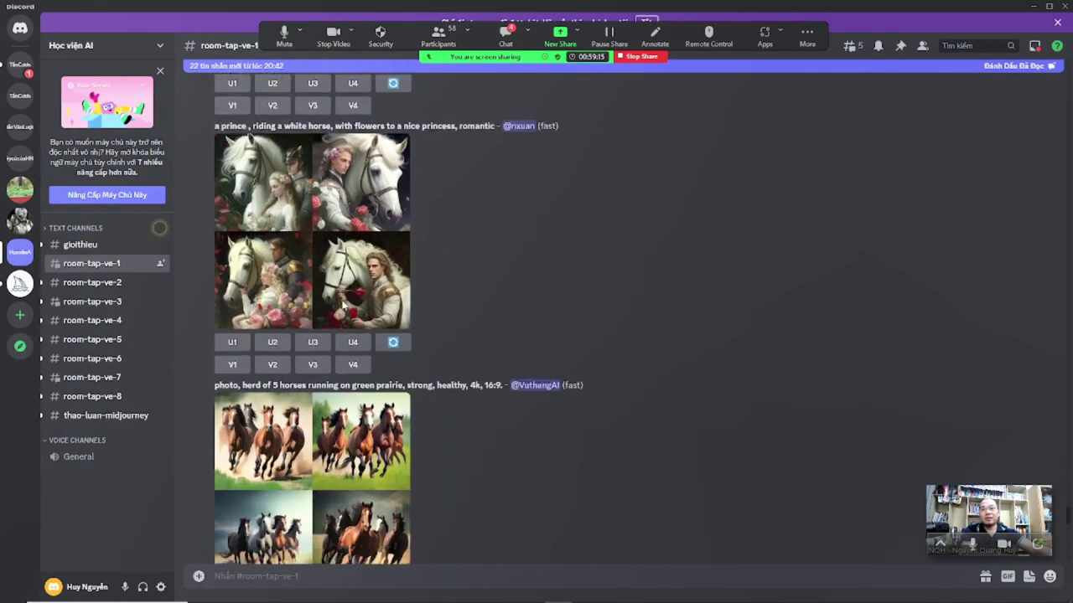
scroll(343, 312, "down", 12)
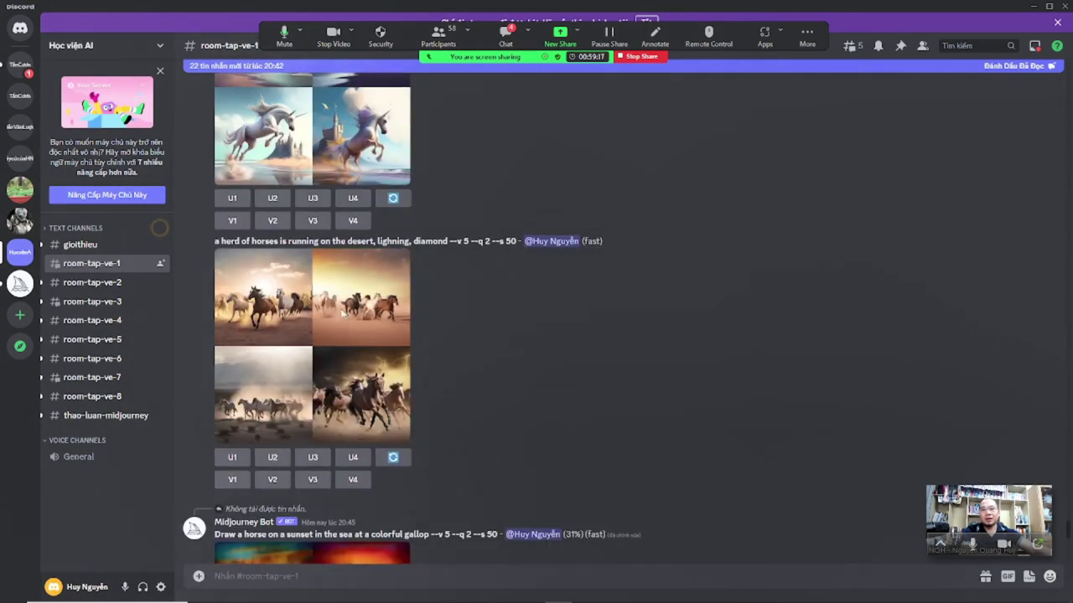
scroll(343, 313, "down", 12)
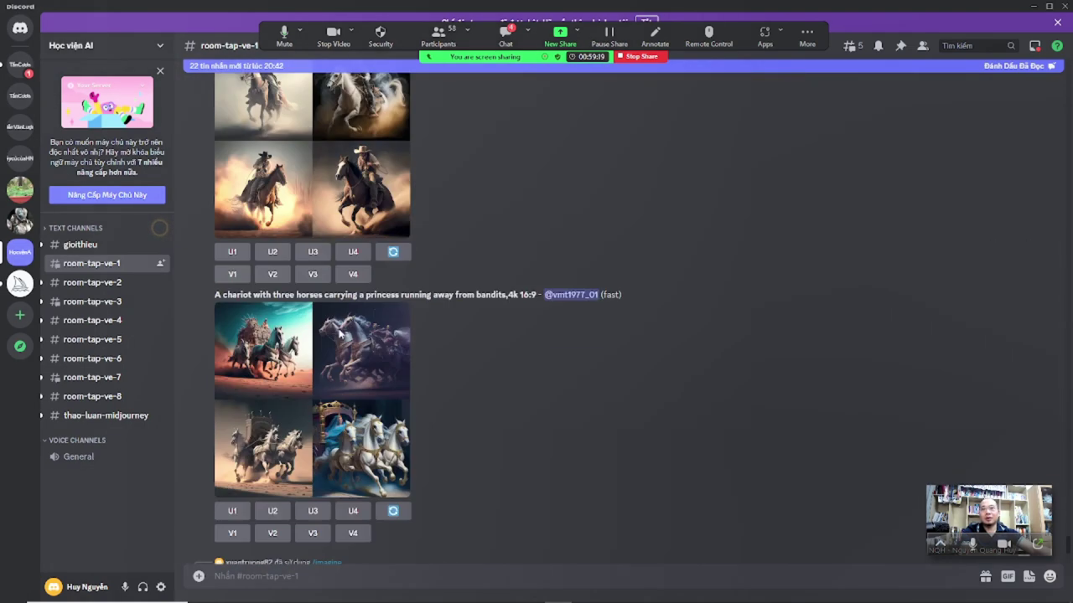
scroll(339, 333, "down", 10)
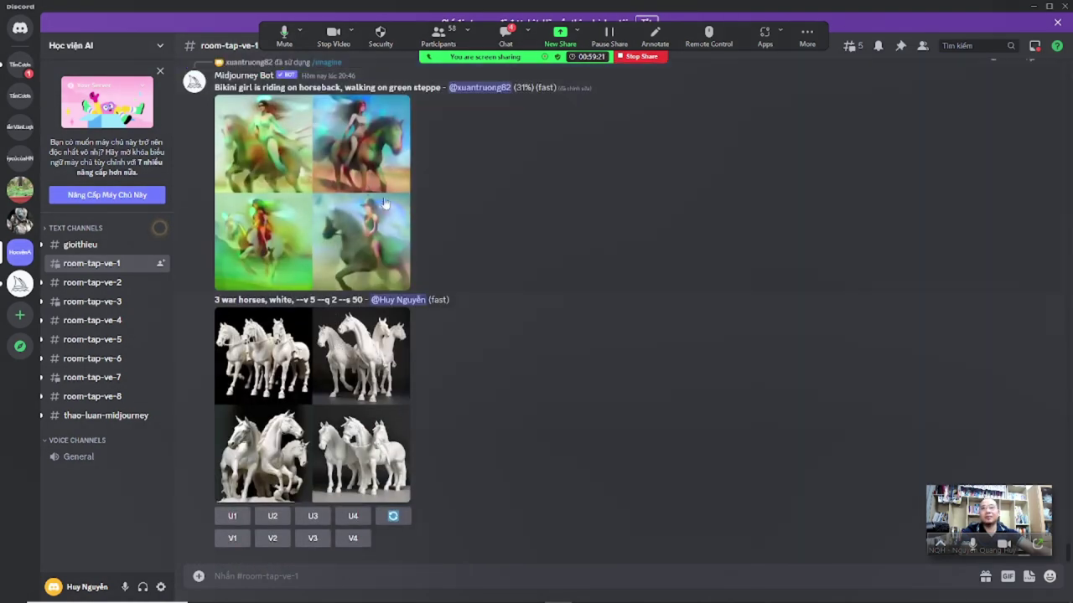
scroll(467, 242, "up", 3)
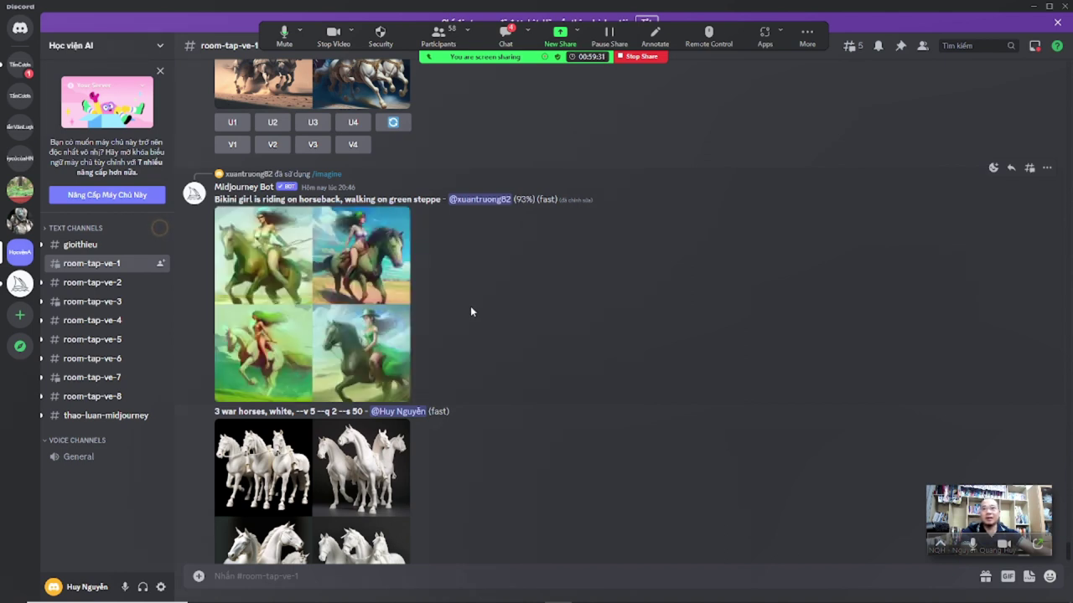
scroll(473, 311, "down", 1)
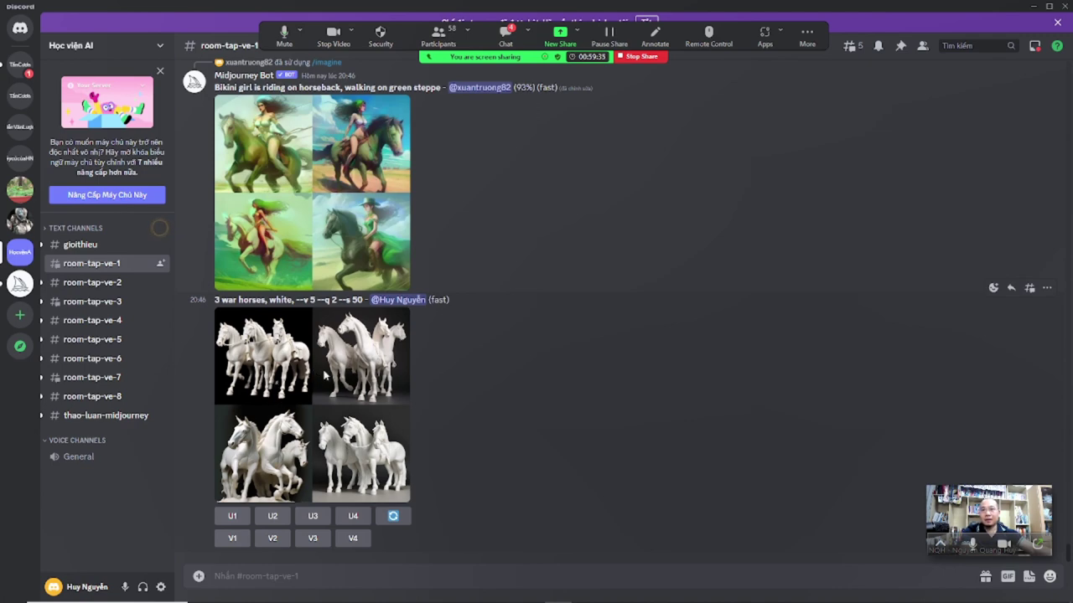
View the enlarged image grids for "3 war horses, white, --v 5 --q 2 --s 50" and the girl riding on the green steppe
left_click(292, 166)
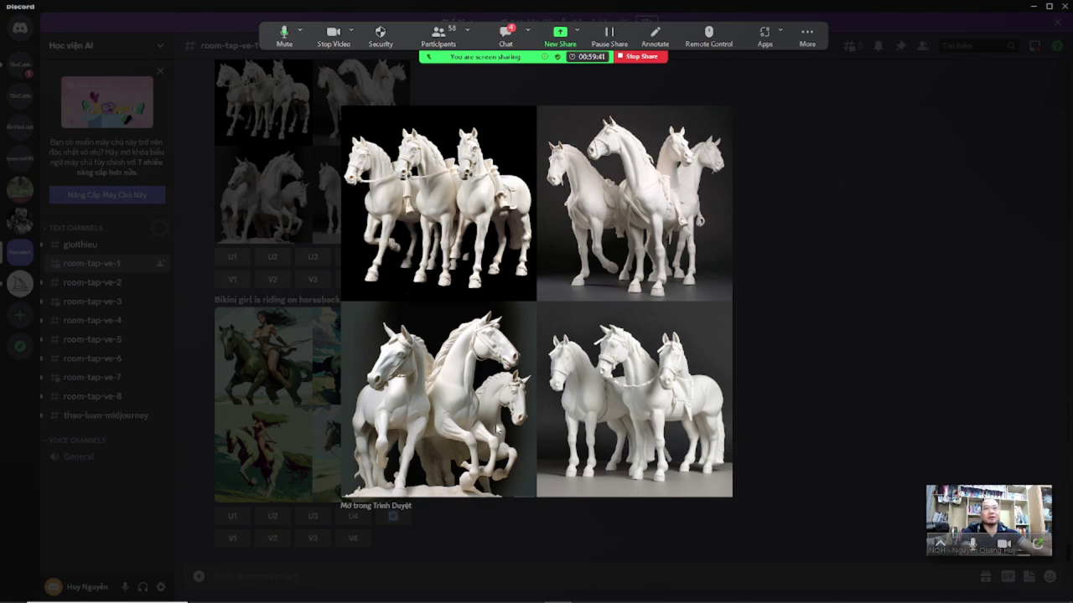
left_click(779, 372)
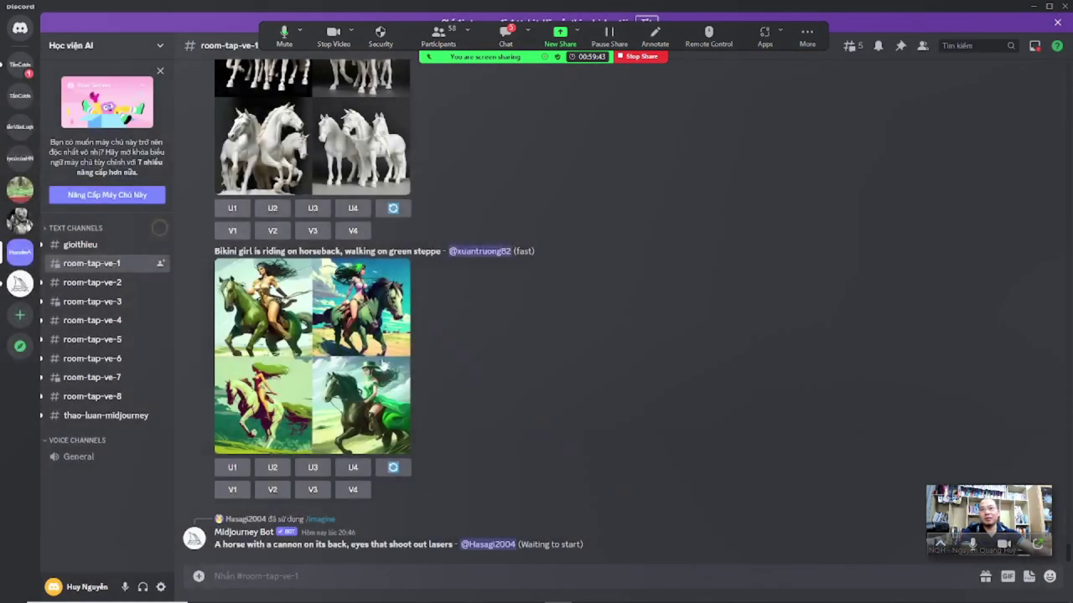
left_click(267, 338)
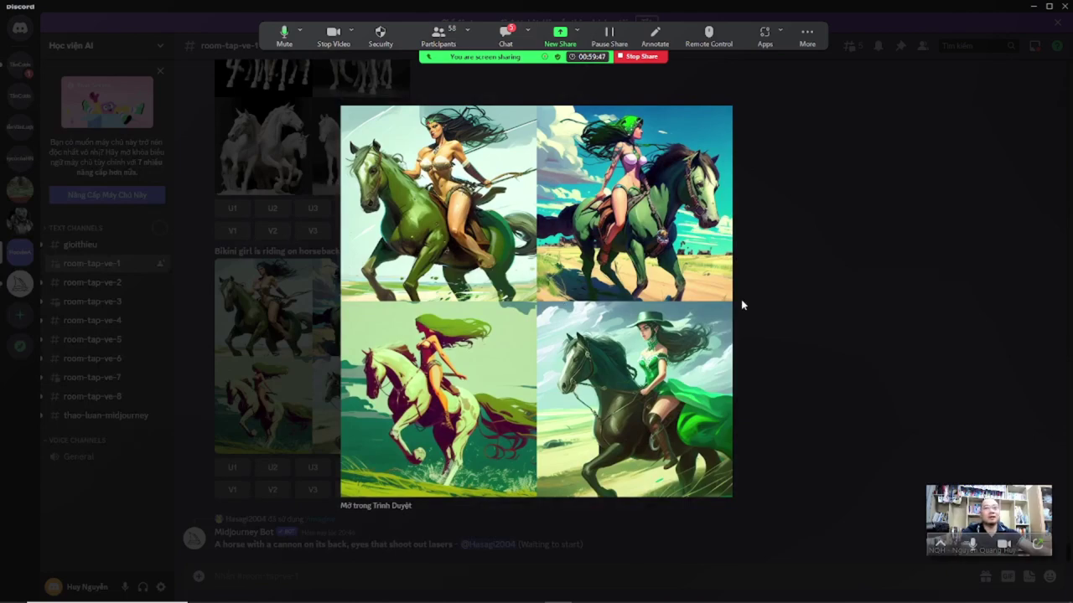
left_click(797, 314)
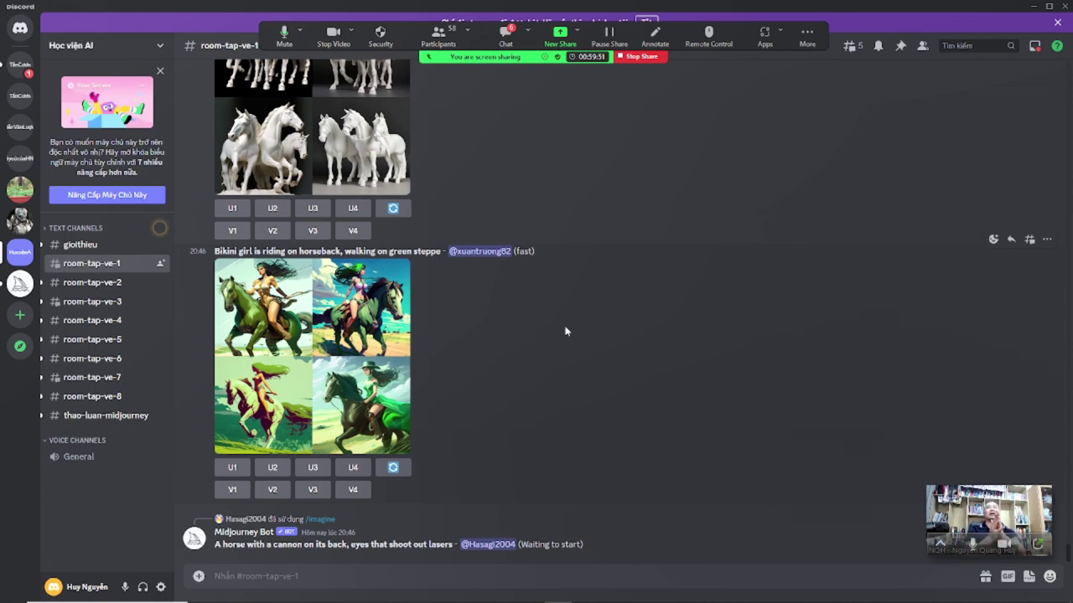
Open the Zoom meeting chat and look over the participants' recent messages and shared horse images
left_click(506, 34)
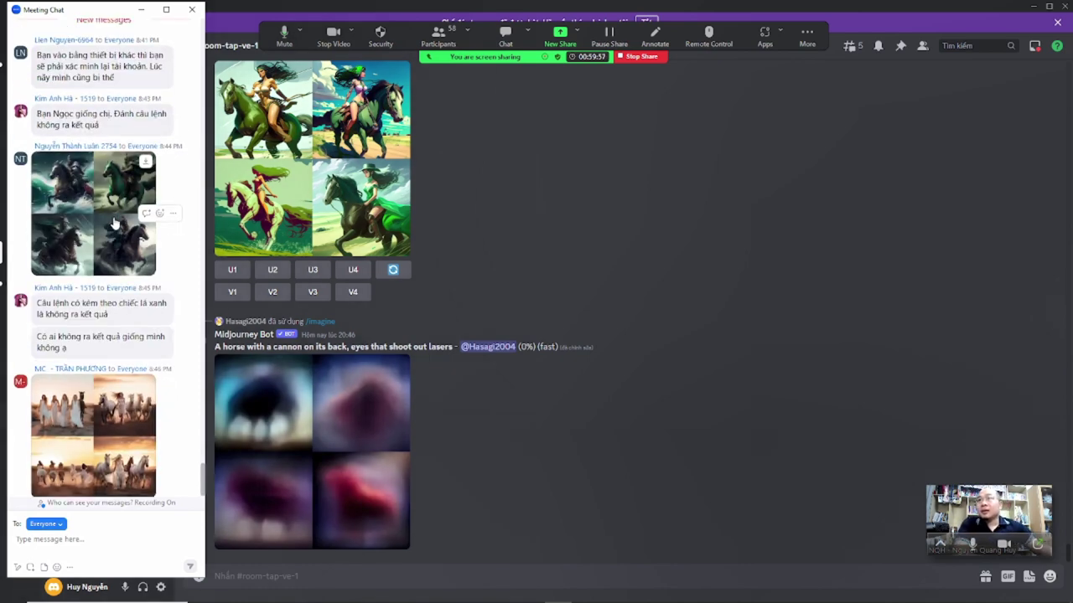
scroll(113, 222, "up", 1)
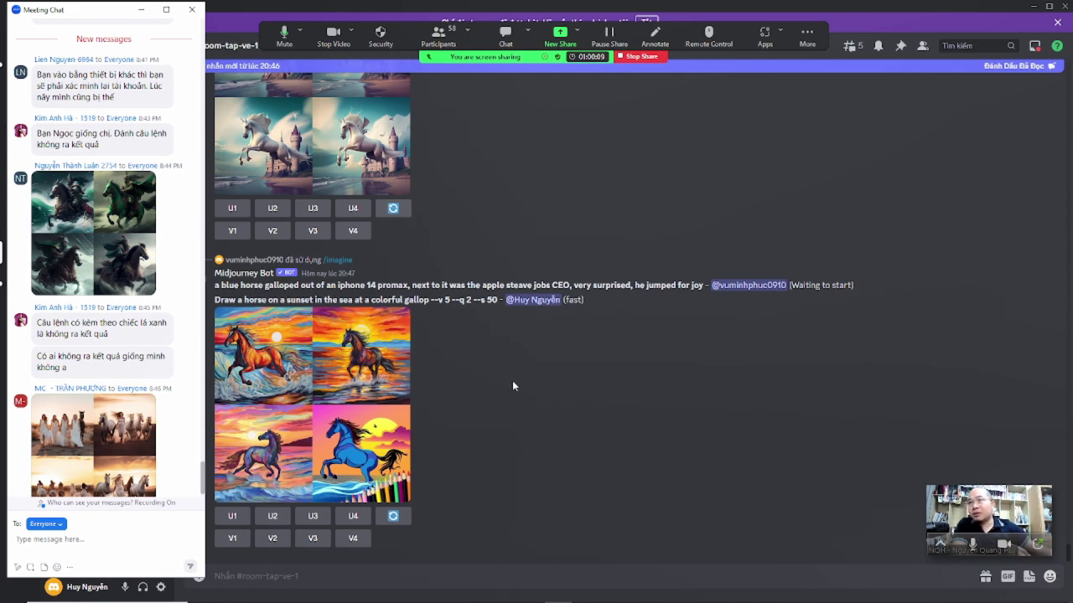
scroll(168, 382, "down", 2)
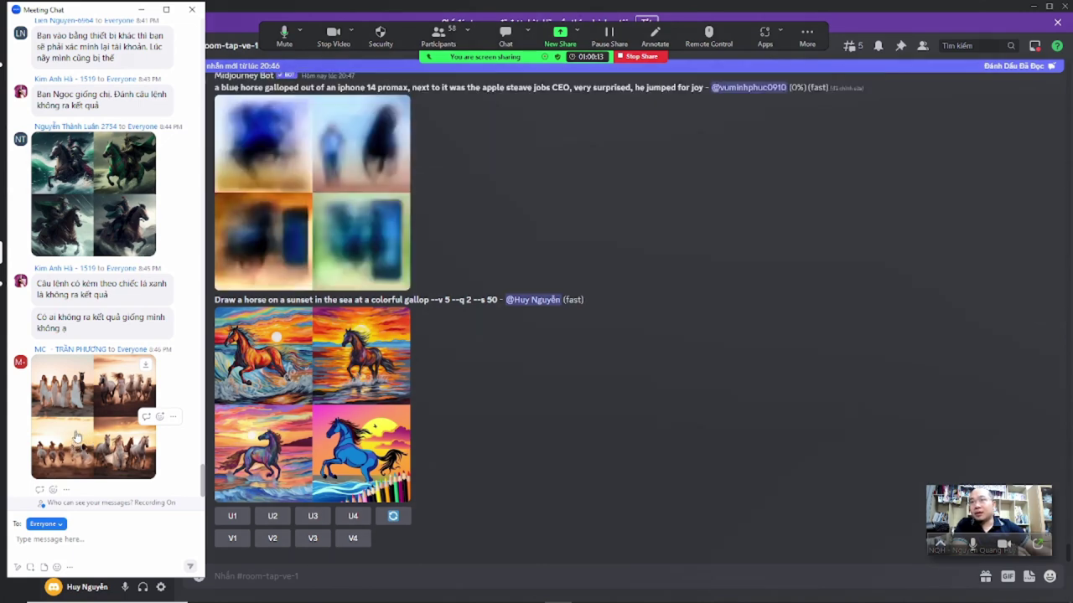
mouse_move(123, 318)
left_mouse_down()
mouse_move(57, 318)
mouse_move(107, 318)
left_mouse_up()
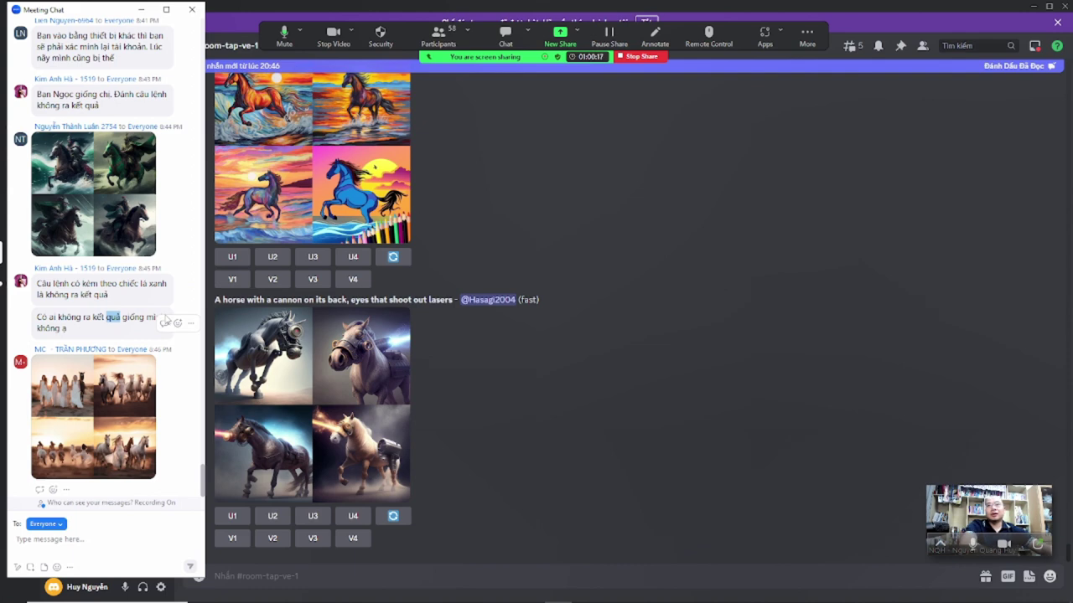
View the enlarged "Draw a horse on a sunset in the sea" grid and read the prompt about the blue horse galloping out of an iPhone
left_click(367, 212)
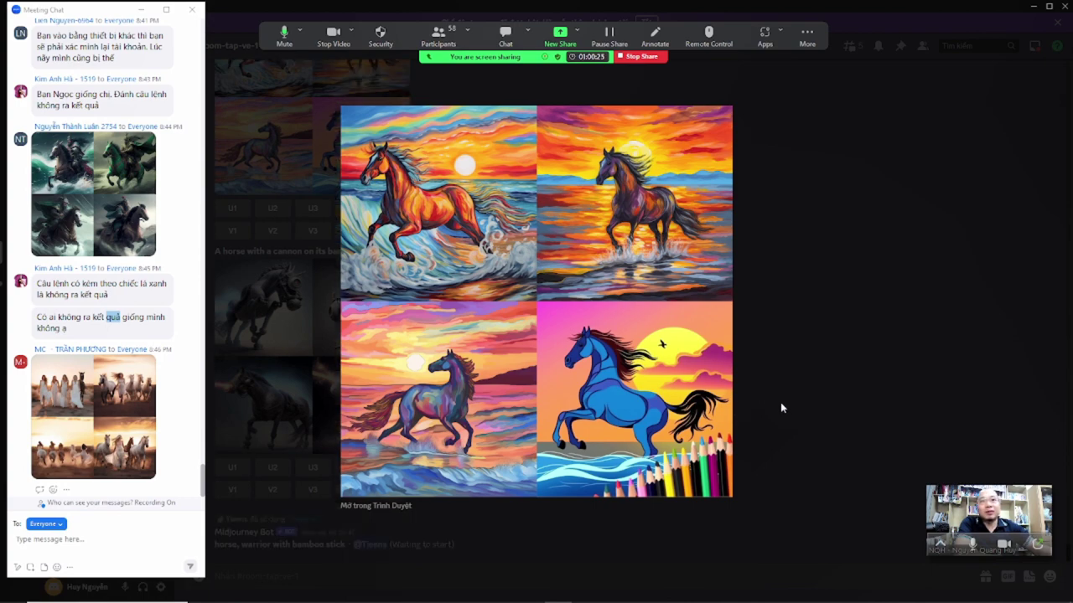
left_click(780, 402)
scroll(689, 405, "up", 2)
scroll(690, 411, "up", 2)
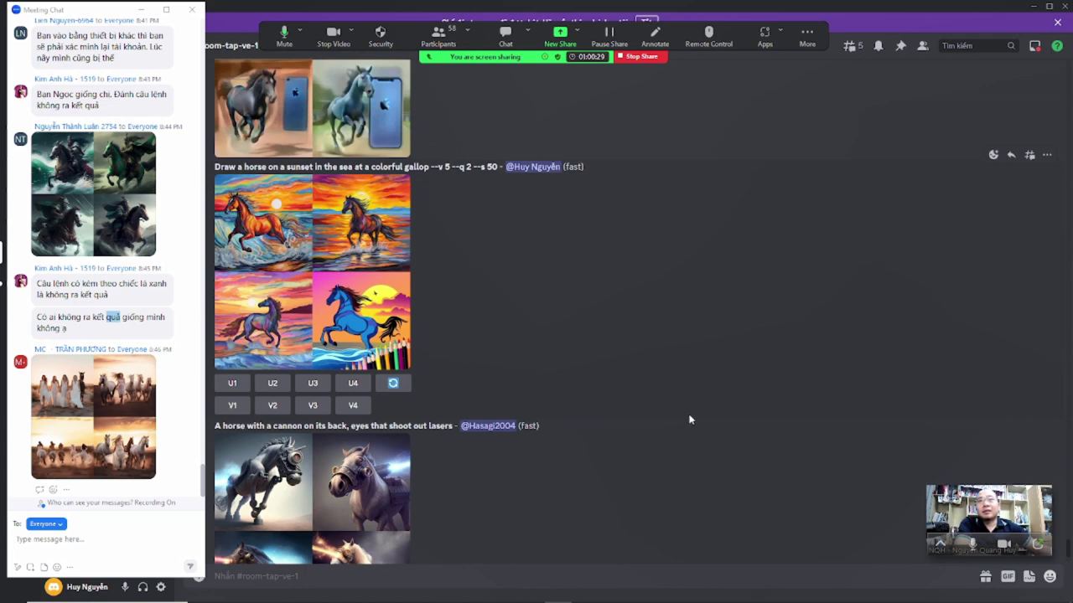
scroll(689, 413, "up", 5)
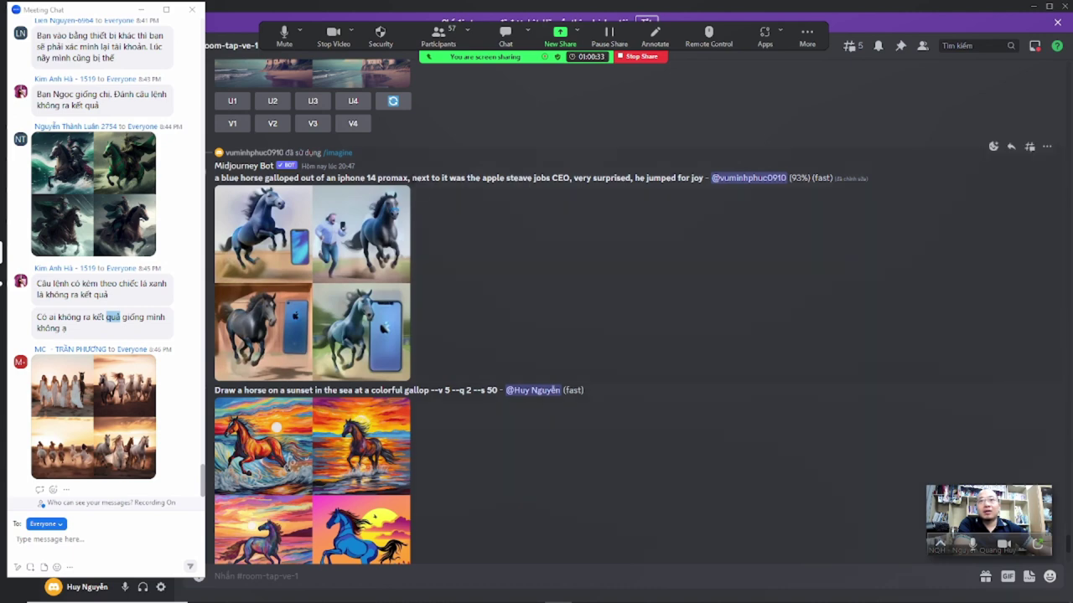
left_click_drag(275, 178, 612, 180)
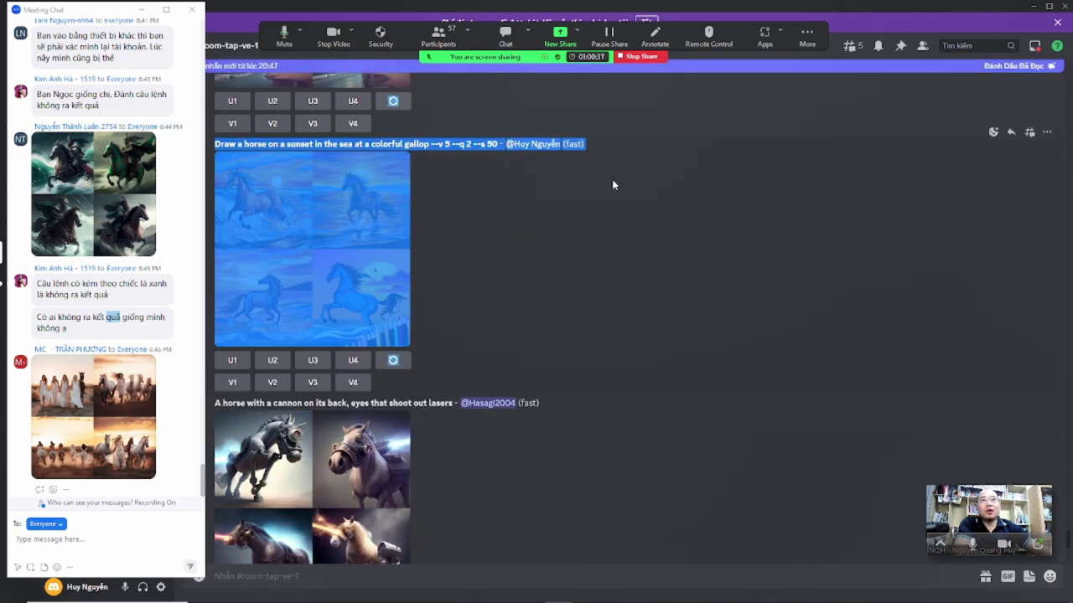
left_click(558, 293)
Look over the newest results and view the enlarged grid for "A horse with a cannon on its back, eyes that shoot out lasers"
scroll(559, 302, "down", 7)
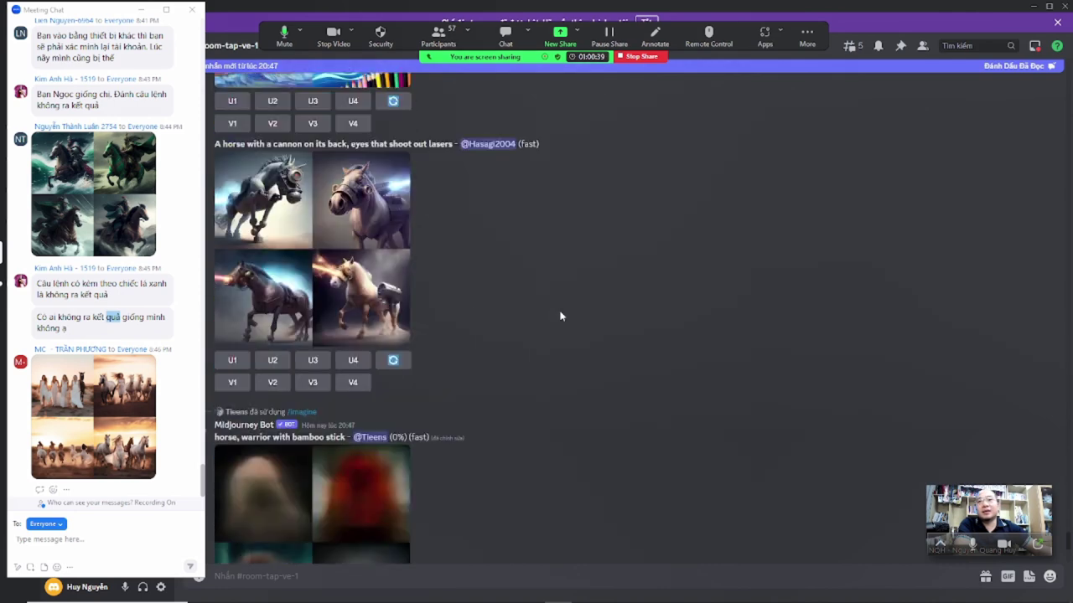
scroll(561, 315, "down", 3)
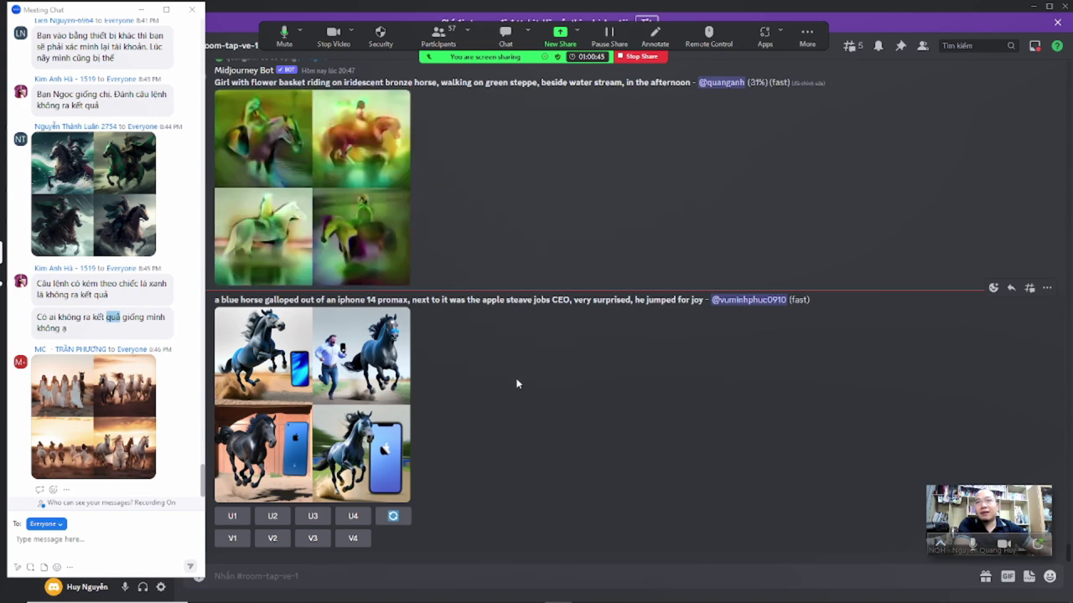
scroll(516, 384, "up", 3)
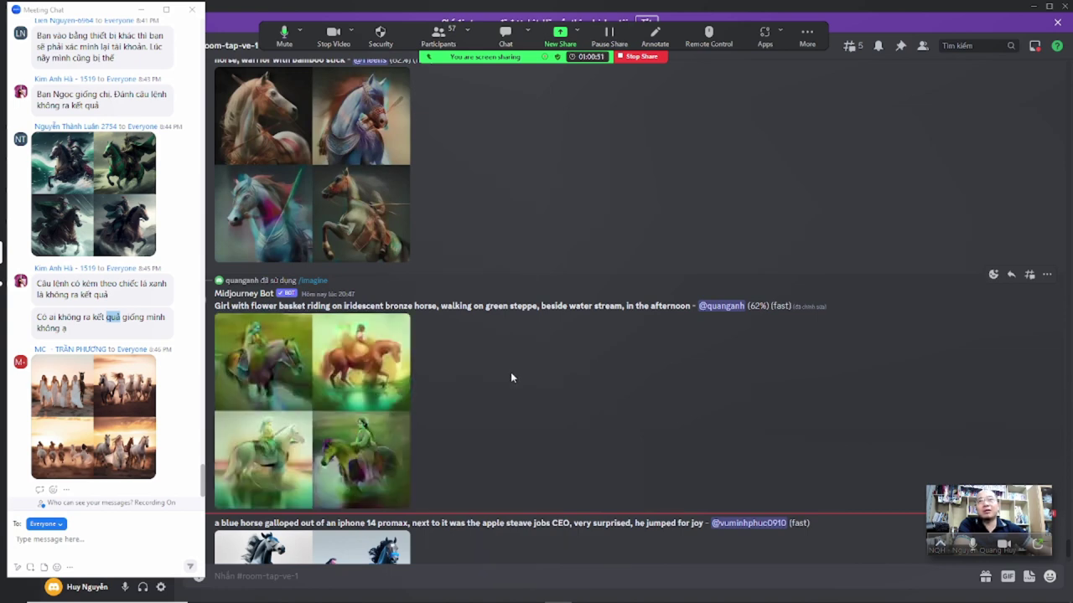
scroll(509, 373, "up", 3)
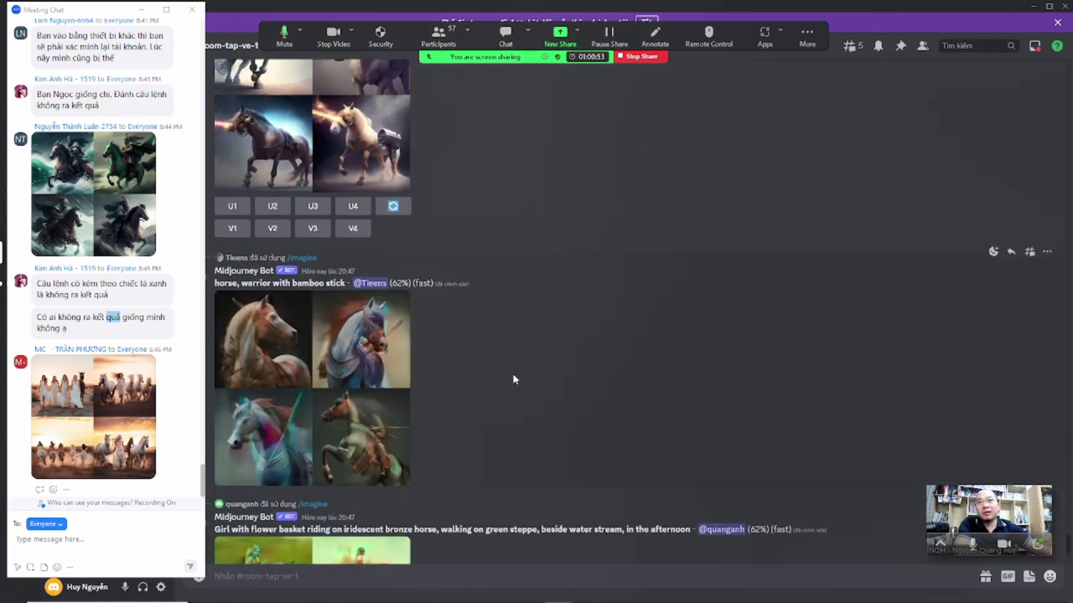
scroll(514, 368, "up", 3)
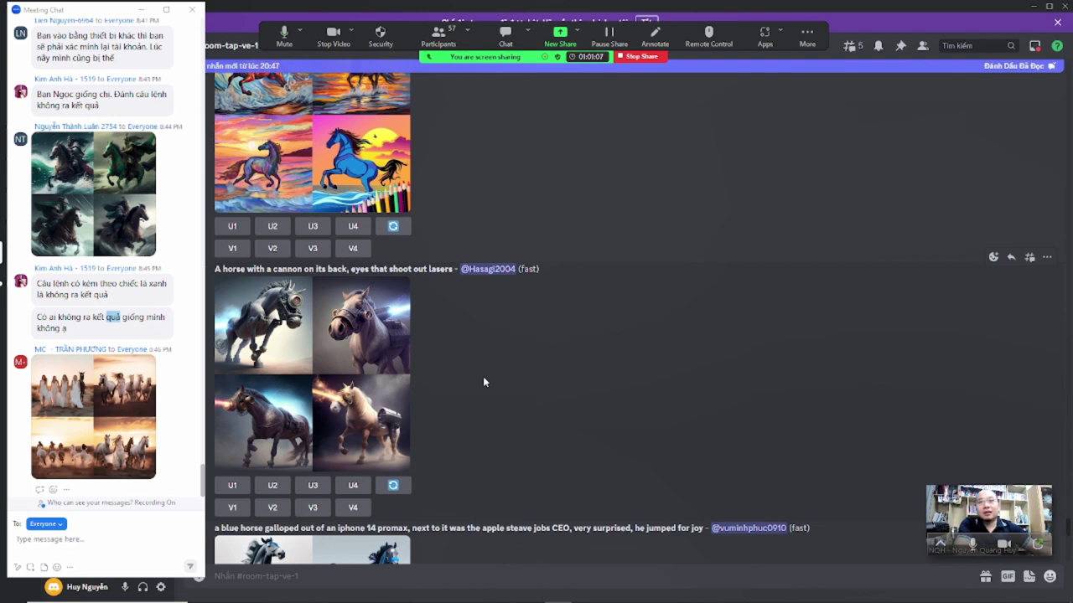
left_click(233, 419)
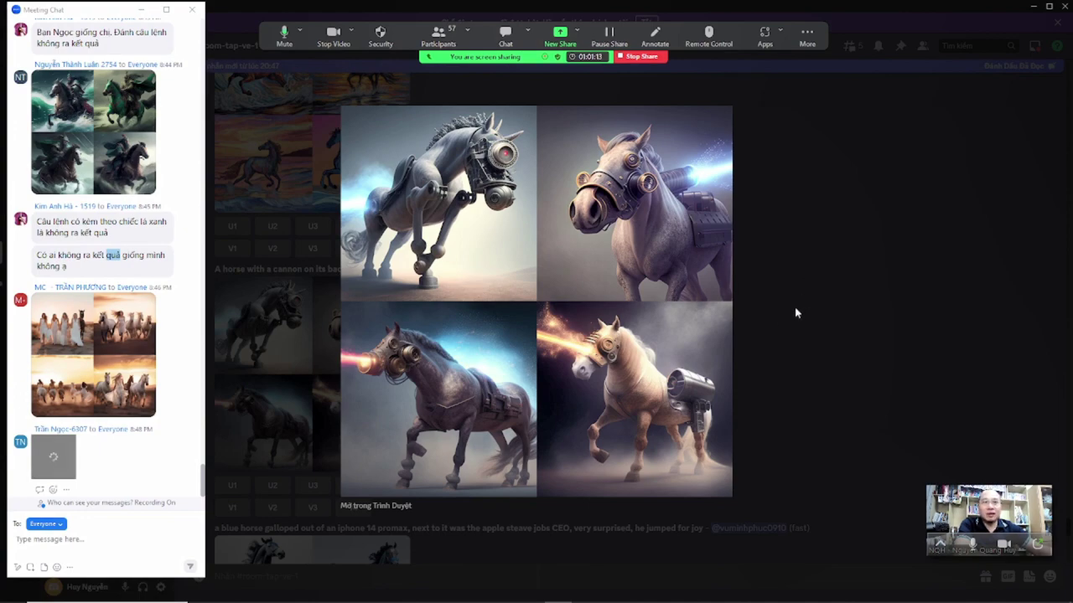
left_click(782, 332)
Look over the posts from the "Unicorn, flying, castle, beach" variations down to the newest upscale, and close the meeting chat
scroll(426, 344, "up", 10)
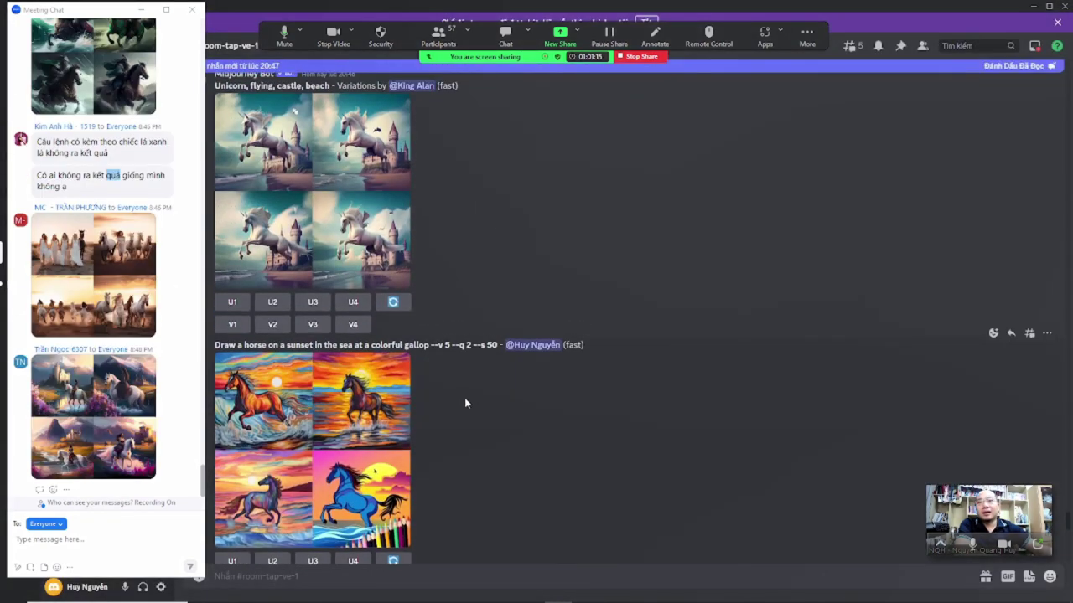
scroll(471, 409, "up", 2)
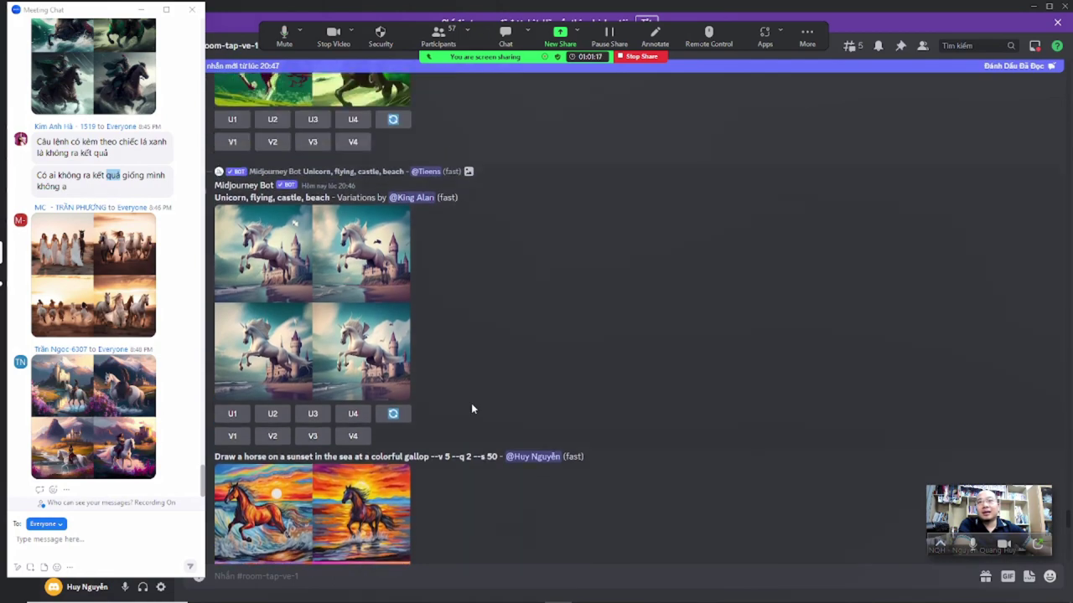
scroll(471, 409, "down", 5)
scroll(470, 409, "down", 15)
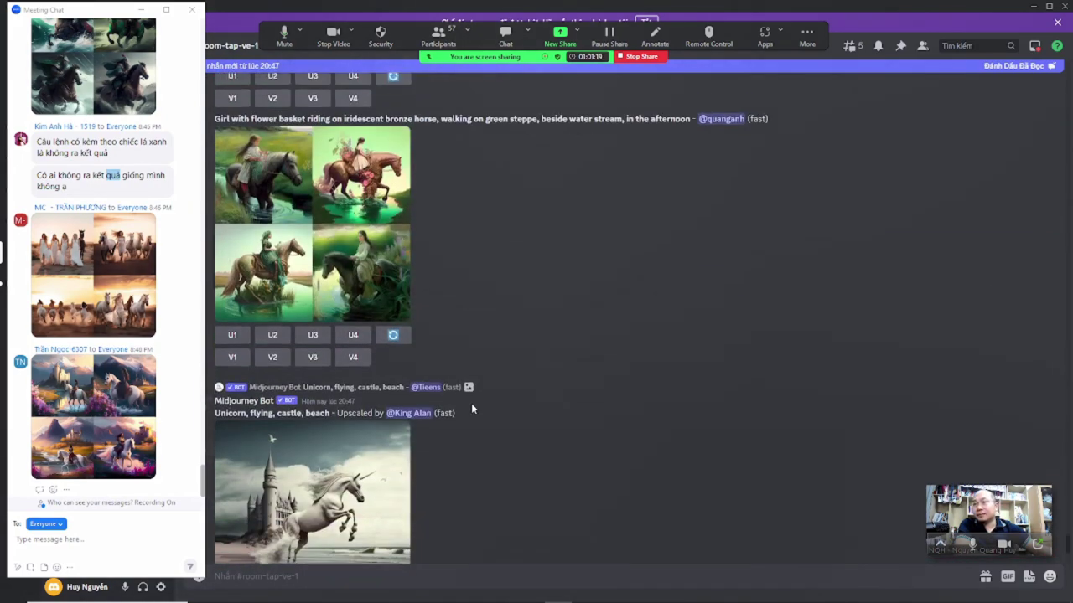
scroll(472, 408, "down", 3)
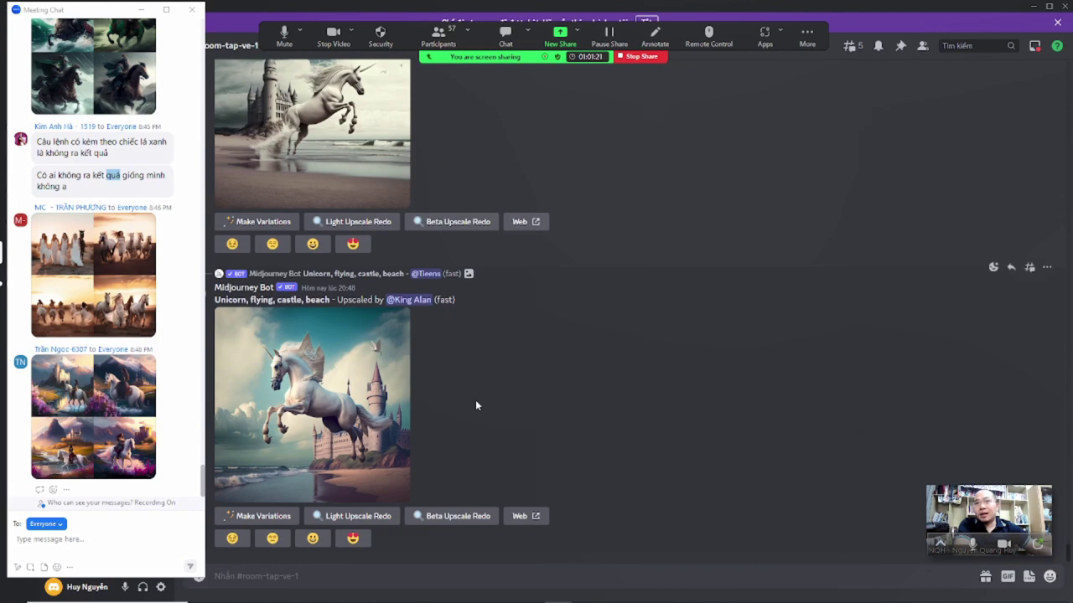
left_click(117, 153)
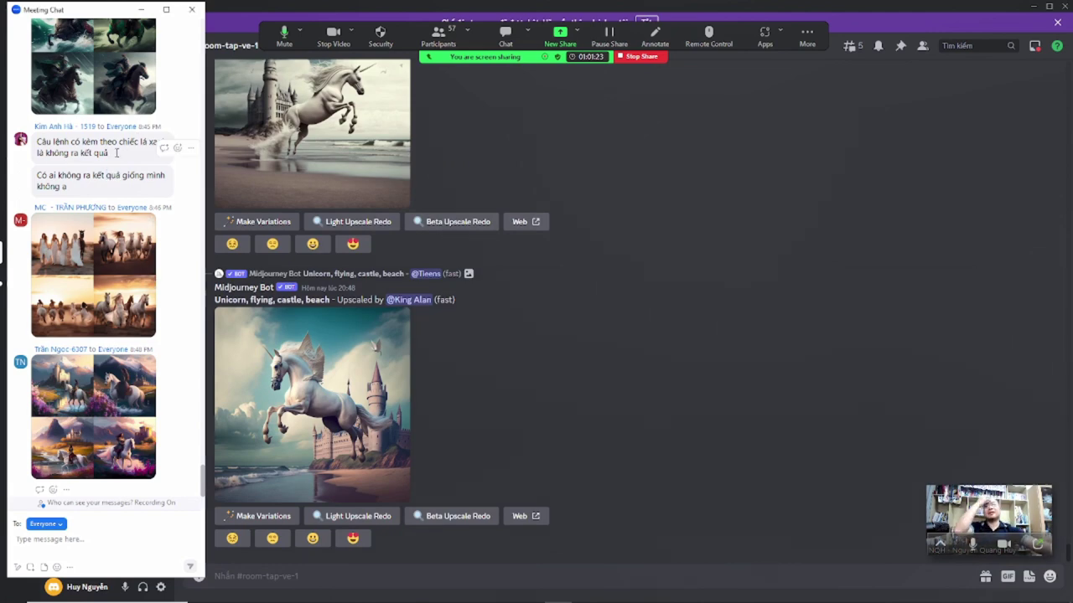
left_click(192, 9)
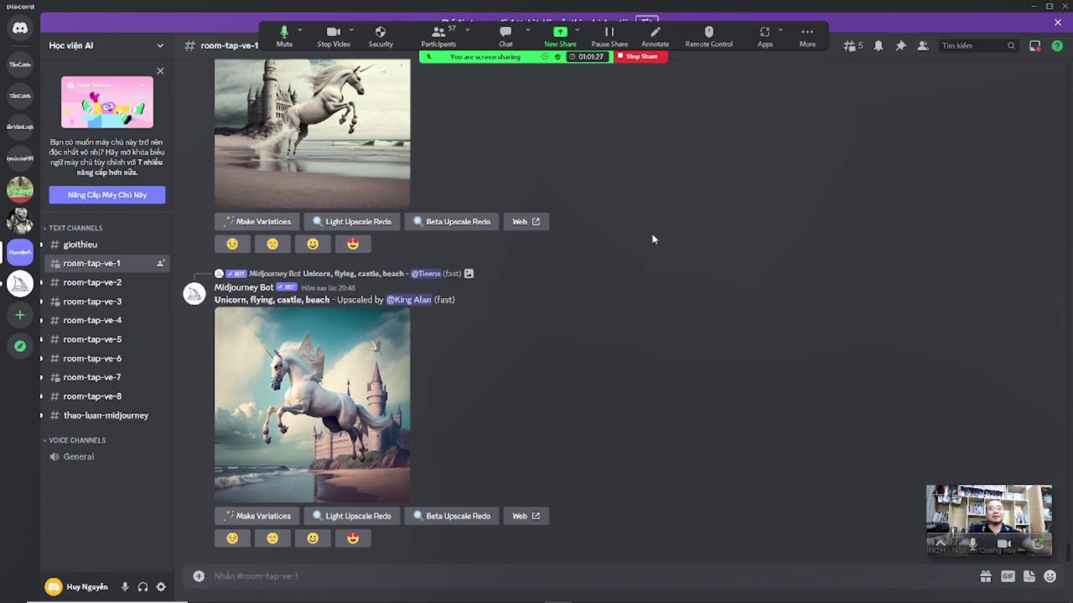
Switch to the Cốc Cốc browser, close the black dog image tab and the "dịch" search tab, and stop the Zoom screen share
key("alt+Tab")
left_click(637, 258)
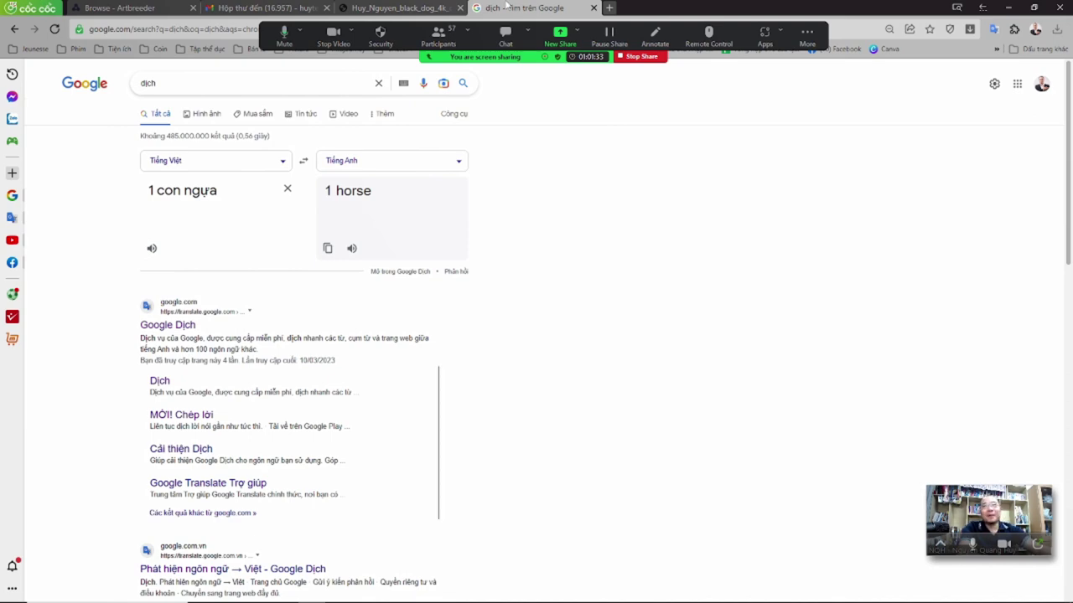
left_click(460, 10)
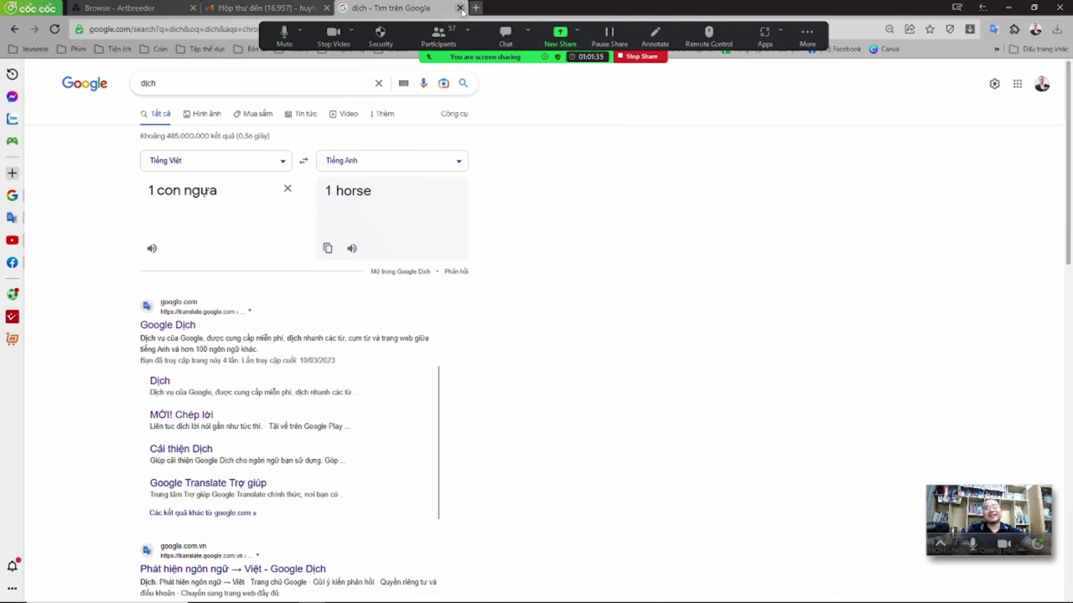
left_click(460, 9)
key("alt+Tab")
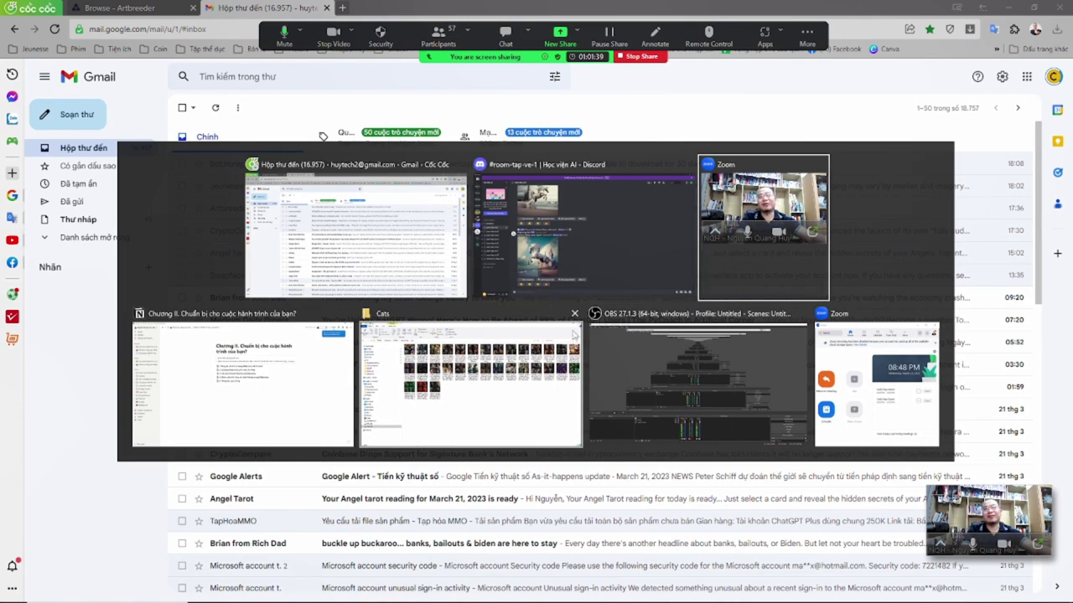
key("Escape")
key("alt+s")
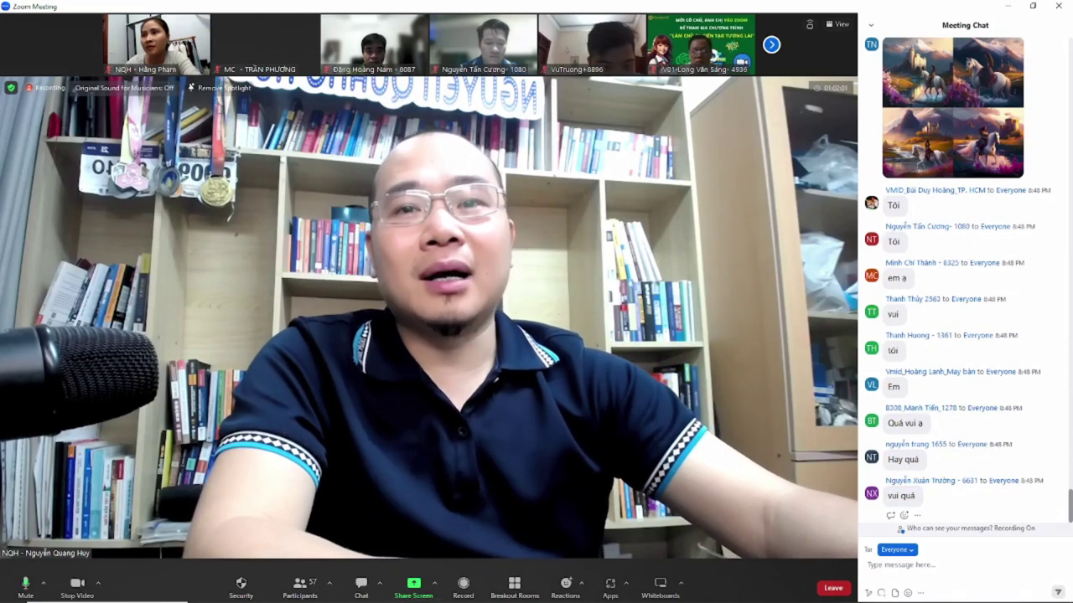
Share the Discord window showing room-tap-ve-1 with the Zoom meeting participants
left_click(414, 587)
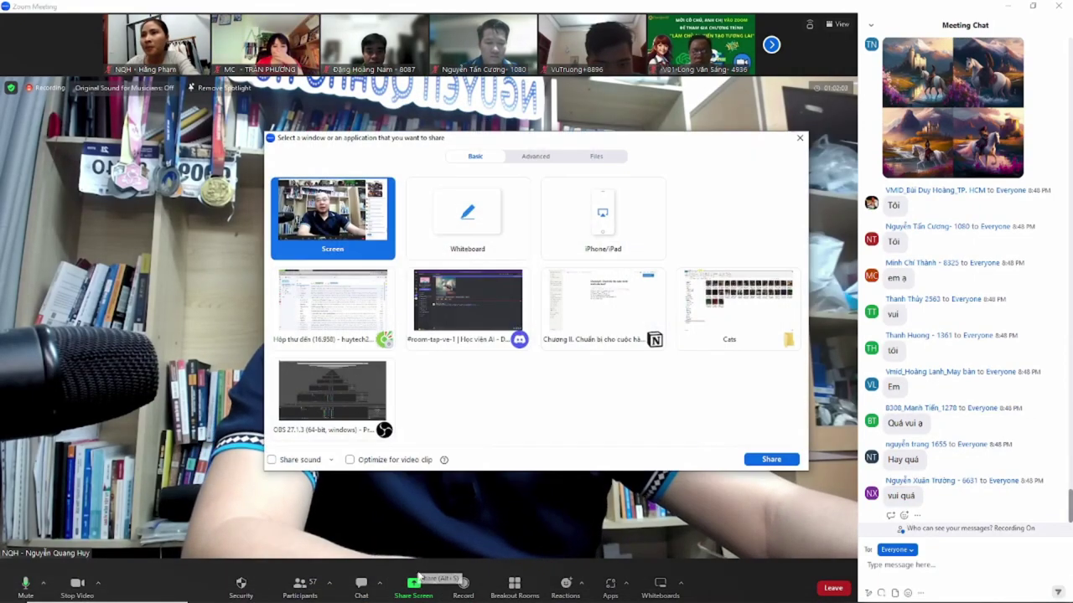
left_click(477, 310)
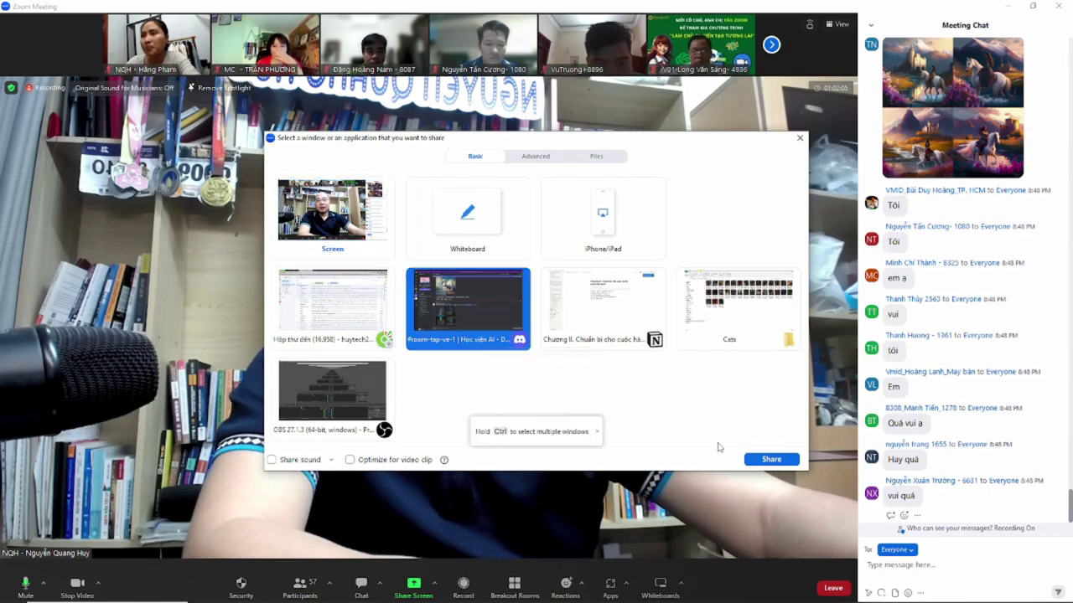
left_click(770, 459)
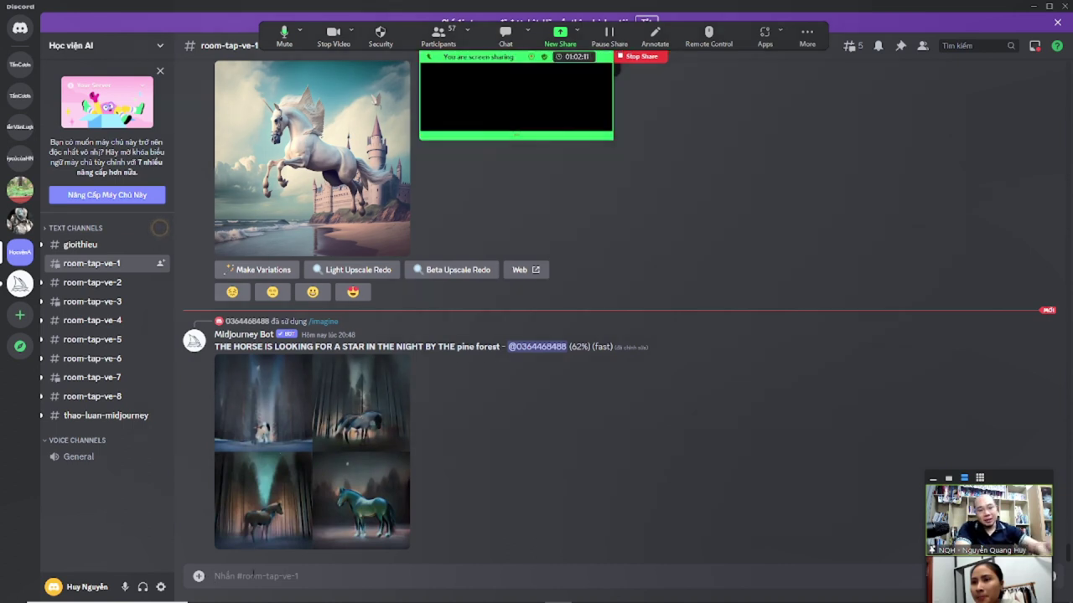
Submit a Midjourney /imagine request in room-tap-ve-1 with the prompt "a horse"
type("/im")
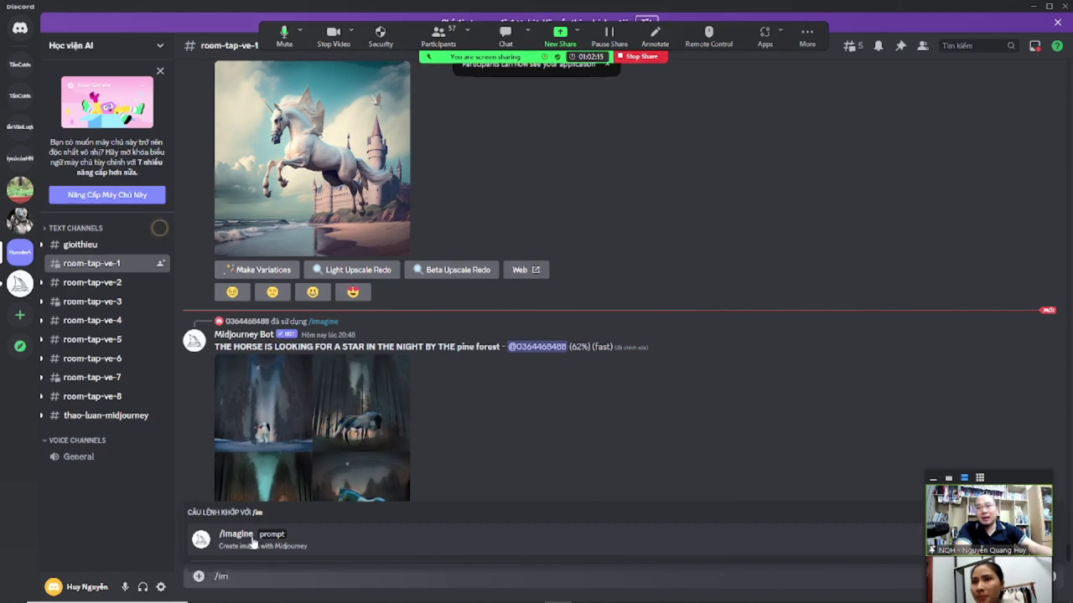
left_click(253, 543)
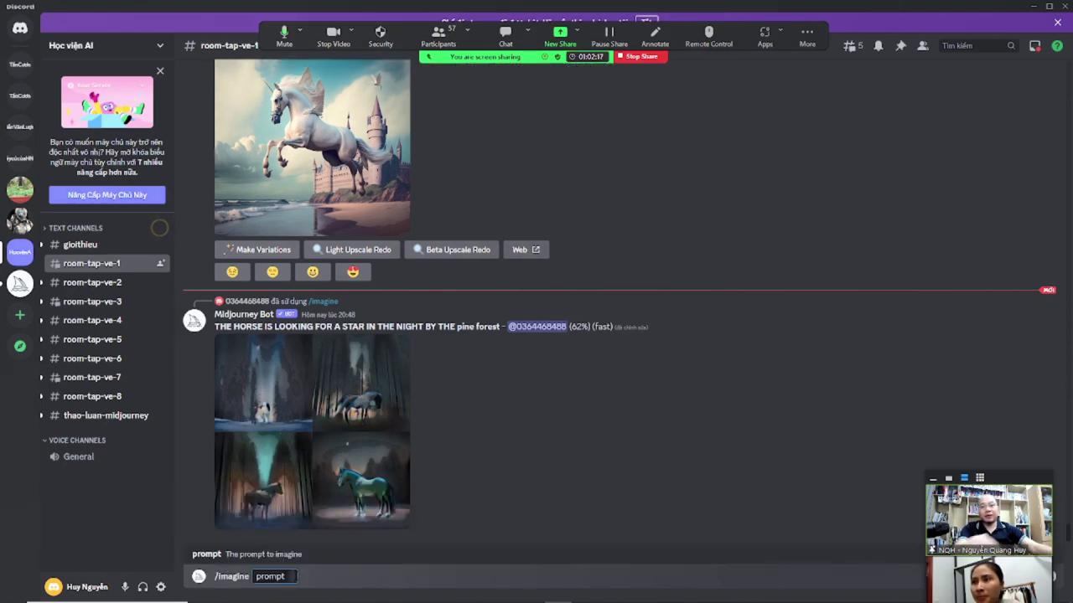
type("a h")
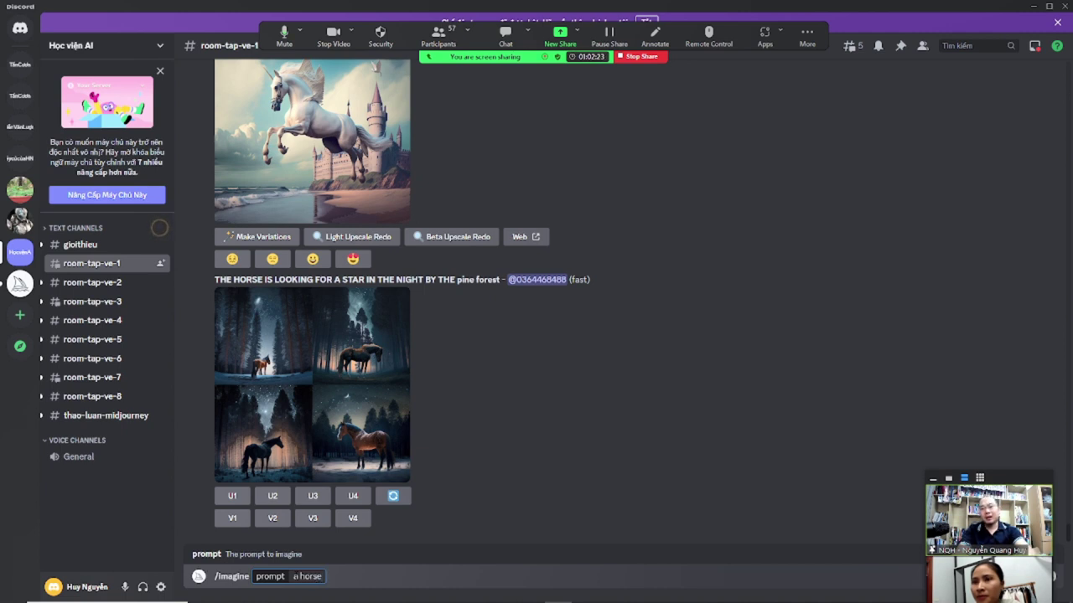
type("orse")
key("Return")
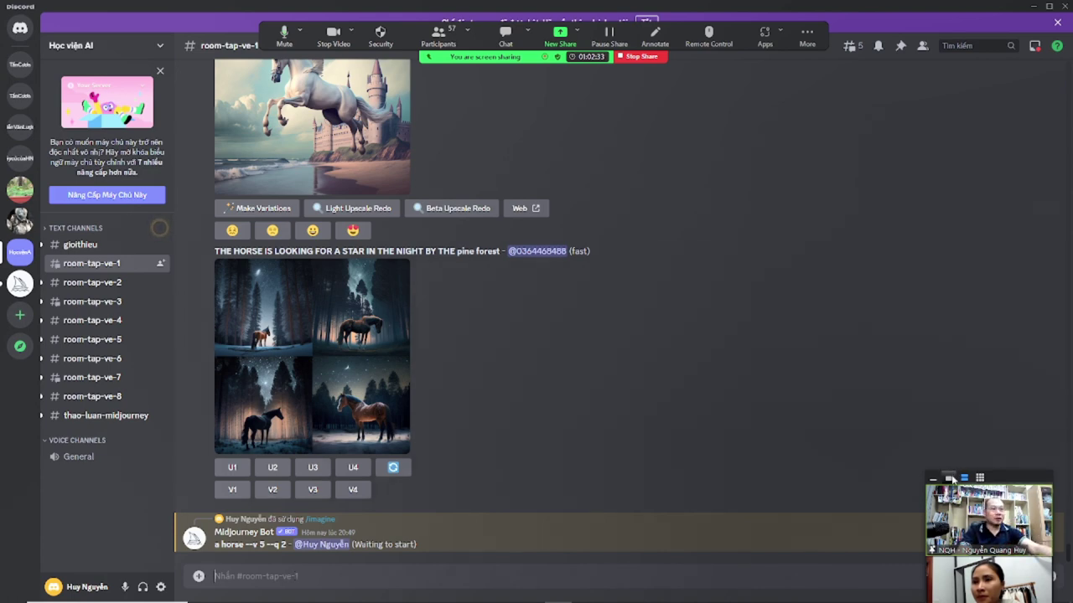
Reduce the Zoom video overlay to the active speaker only and place it in the free area beside the newest channel post
left_click(979, 477)
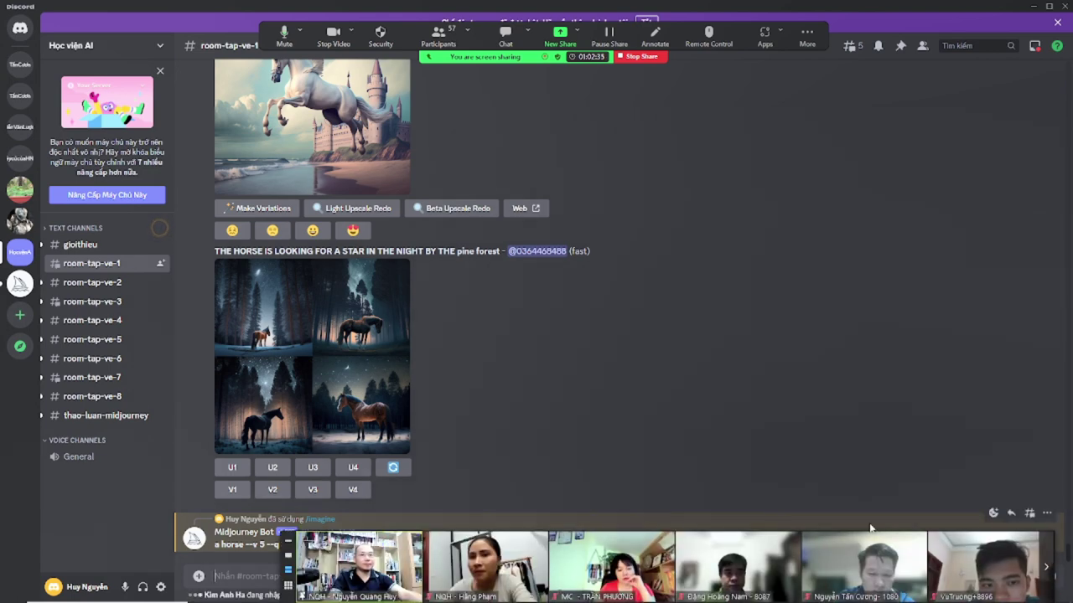
left_click(288, 553)
left_click_drag(670, 540, 996, 497)
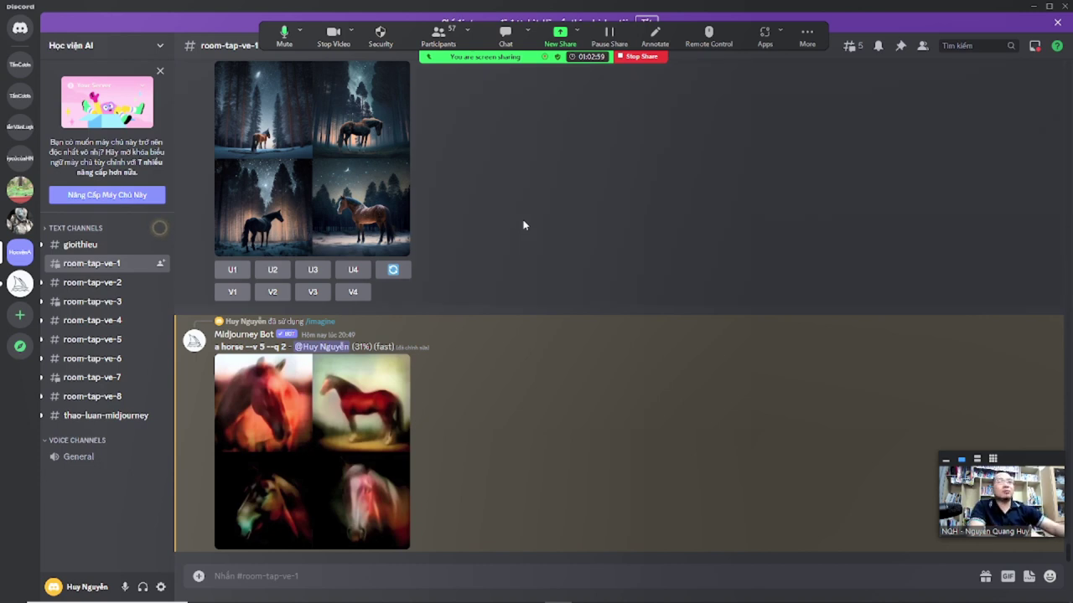
Stop the Zoom screen share and read through the meeting chat from the 8:39 PM messages to the newest ones
left_click(638, 57)
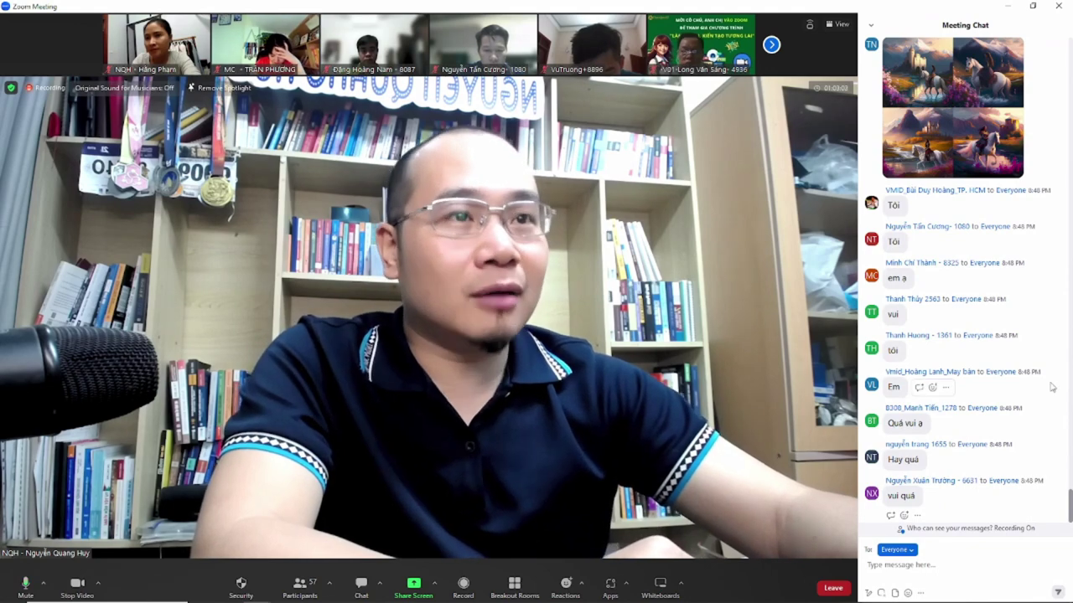
scroll(1069, 527, "up", 15)
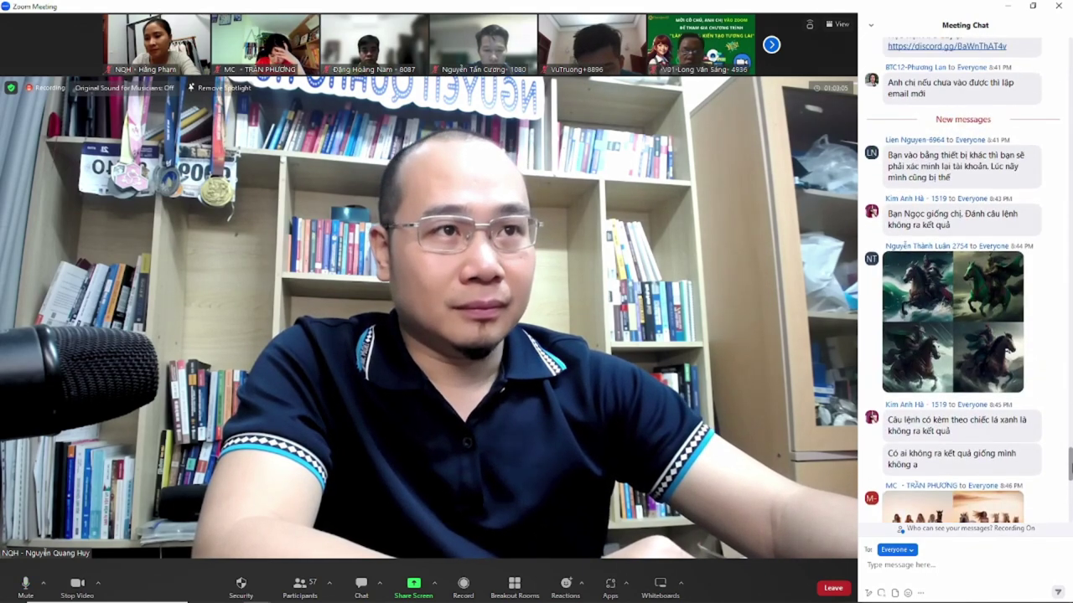
scroll(963, 277, "up", 10)
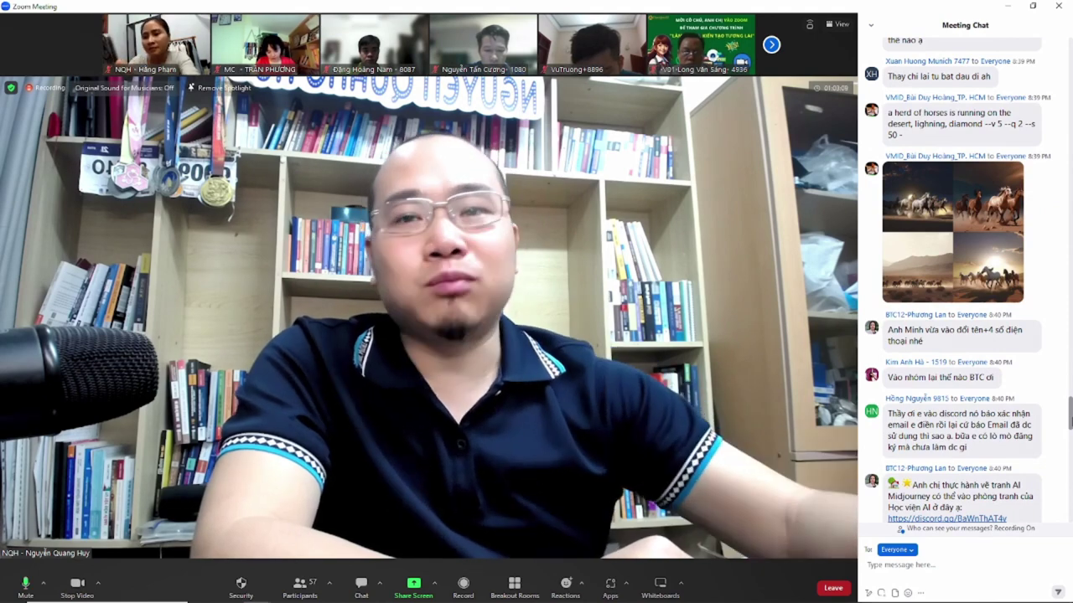
scroll(1067, 419, "up", 3)
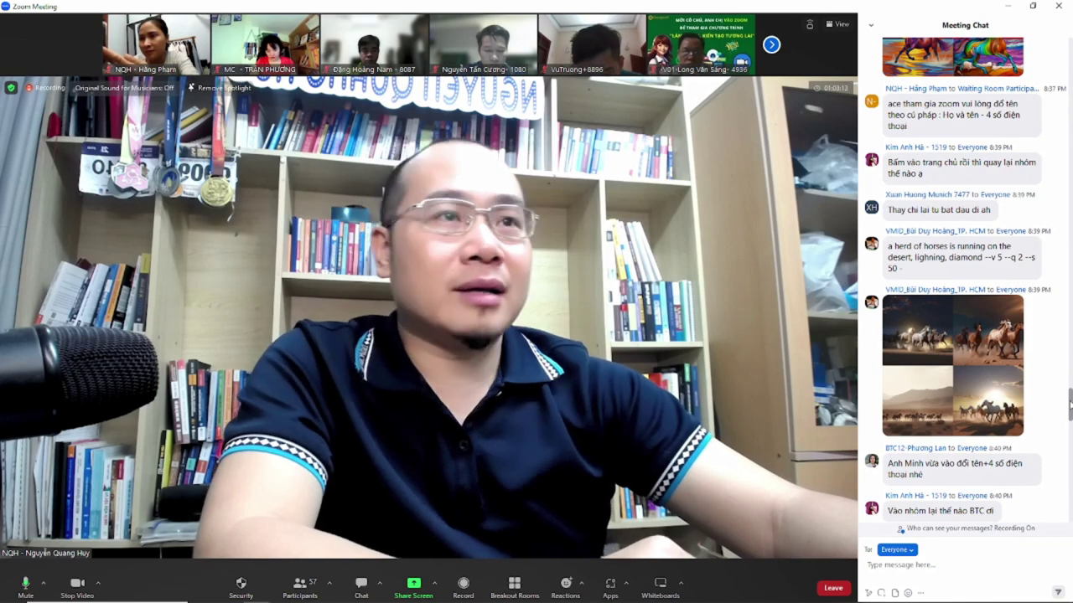
left_click_drag(1069, 408, 1070, 528)
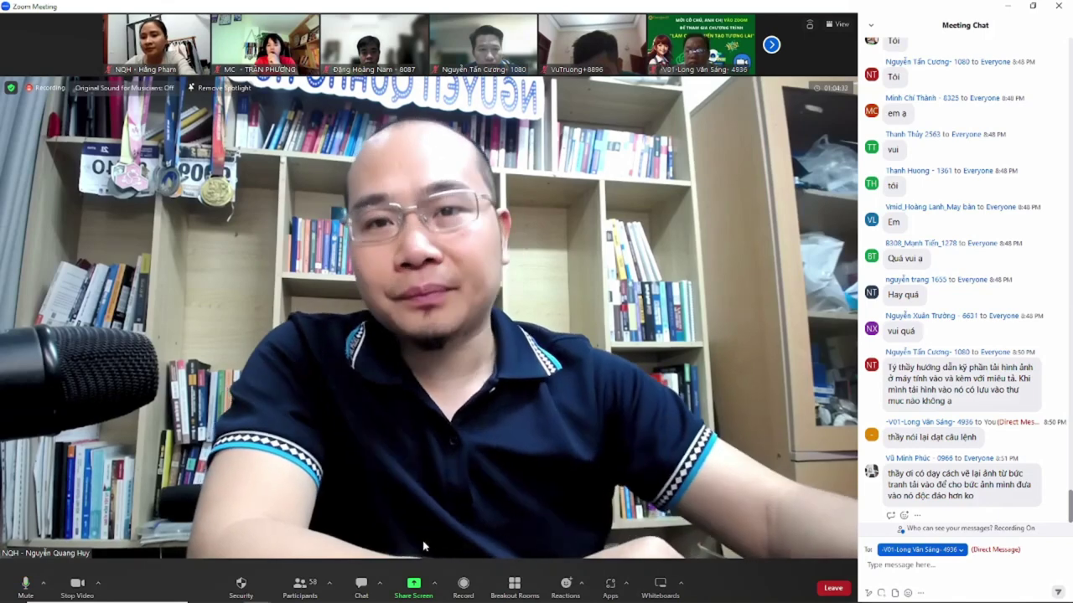
Share the Notion window with the Zoom meeting and open the page "4. Khám phá cách dùng câu lệnh Prompt trong Midjourney"
left_click(406, 590)
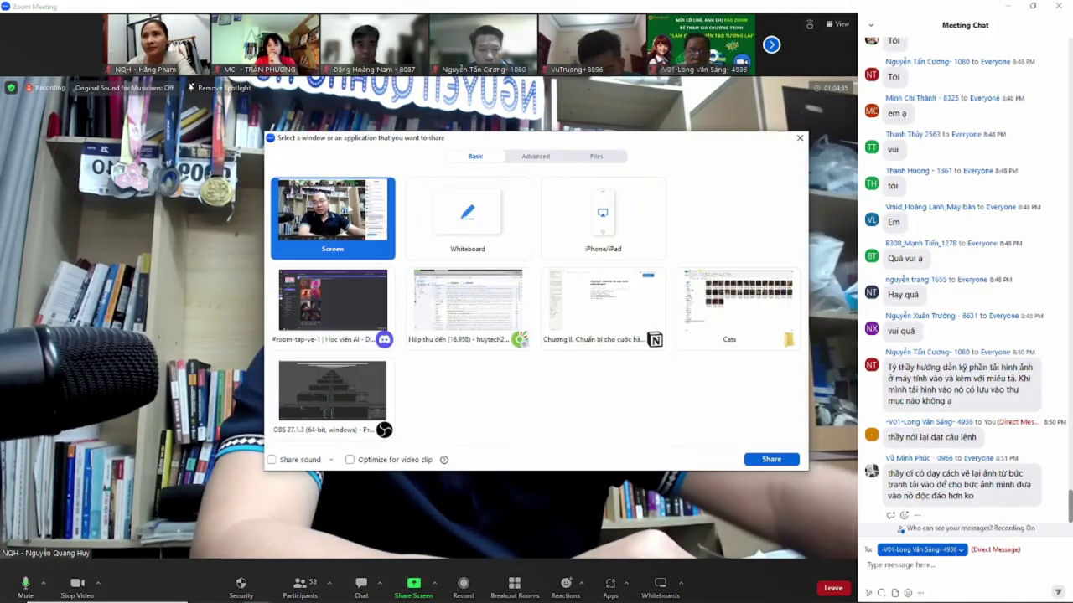
double_click(597, 307)
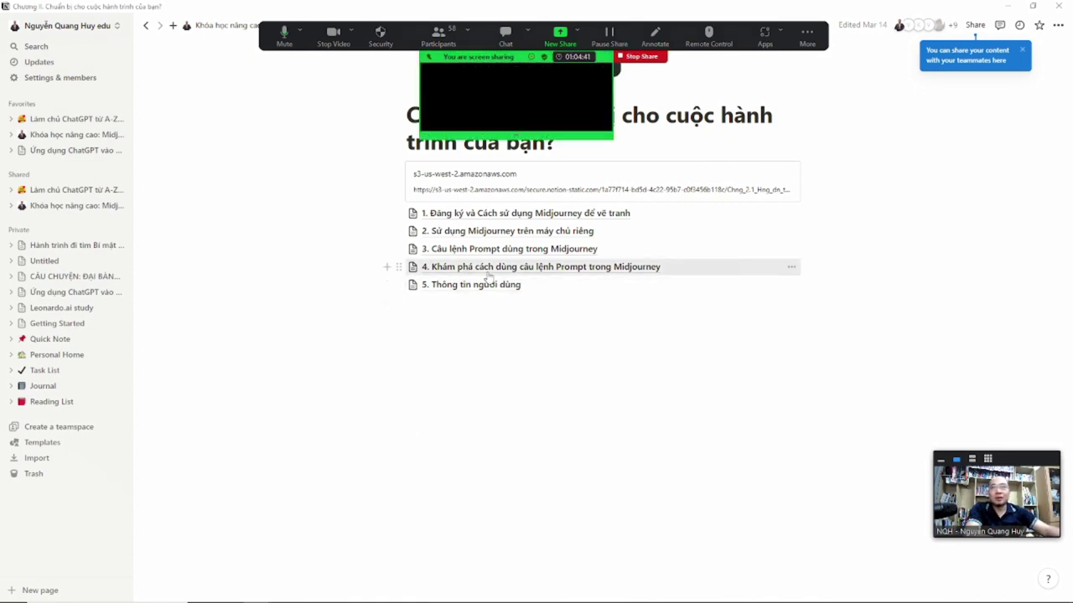
left_click(520, 267)
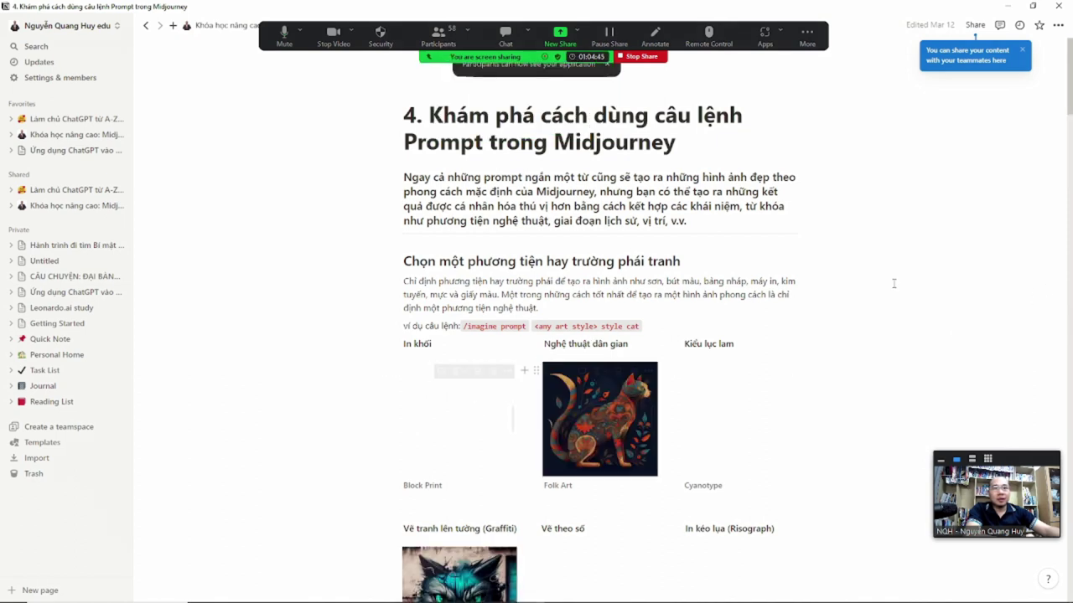
View the Graffiti, Watercolor and Blacklight Painting cat samples enlarged in the section on choosing an art medium
left_click_drag(1070, 65, 1062, 110)
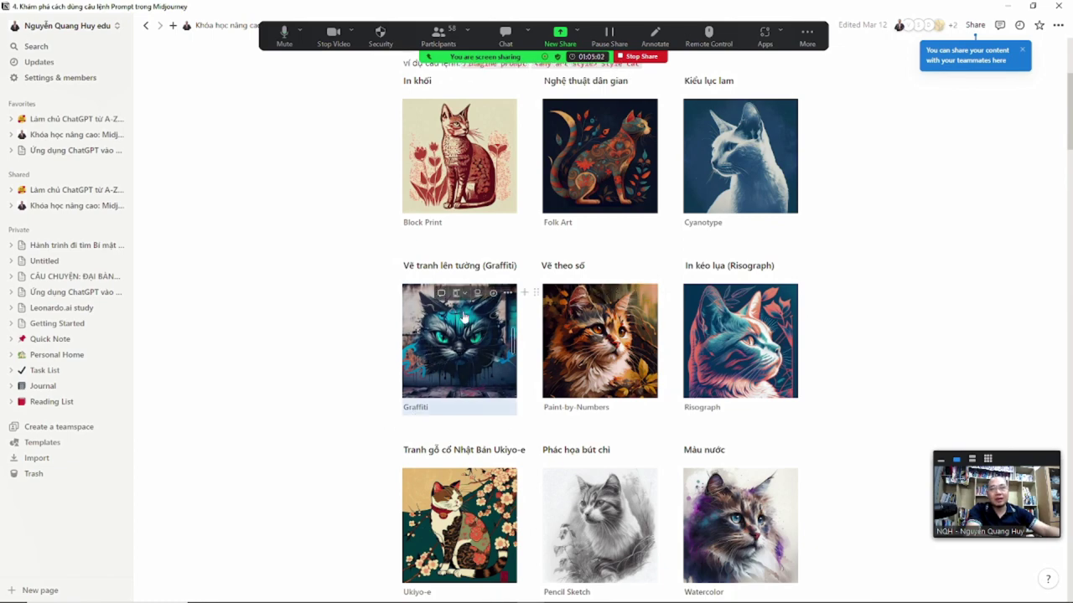
left_click(460, 311)
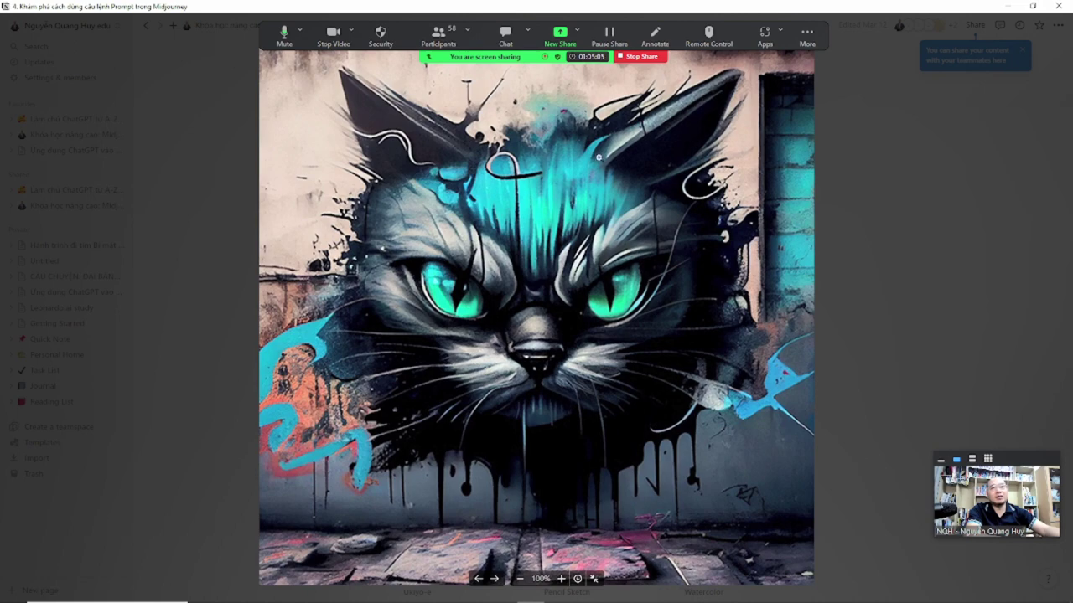
left_click(860, 352)
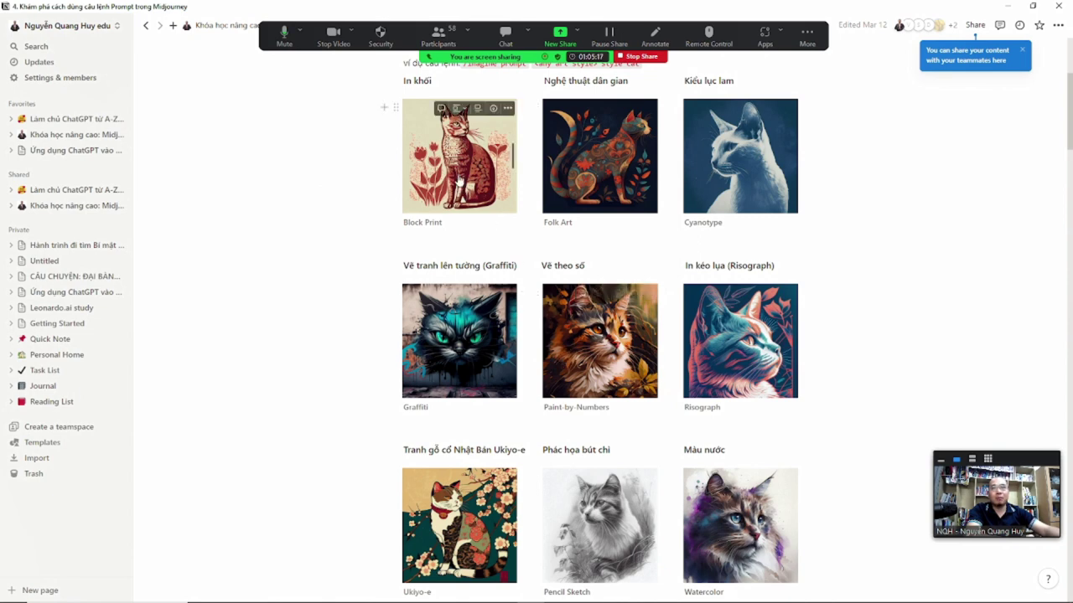
scroll(335, 369, "down", 3)
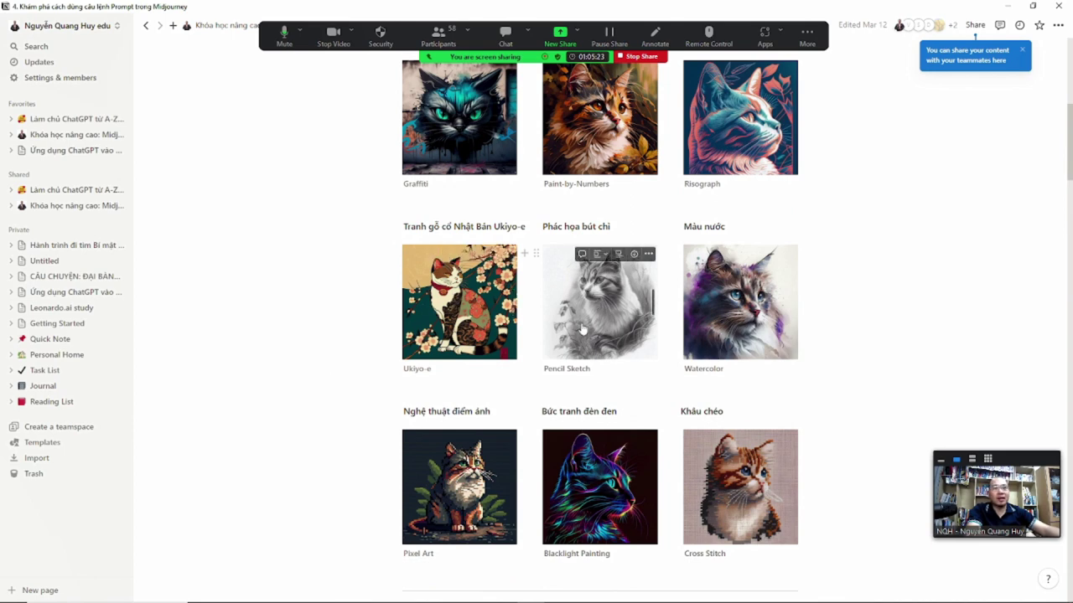
left_click(758, 321)
double_click(758, 321)
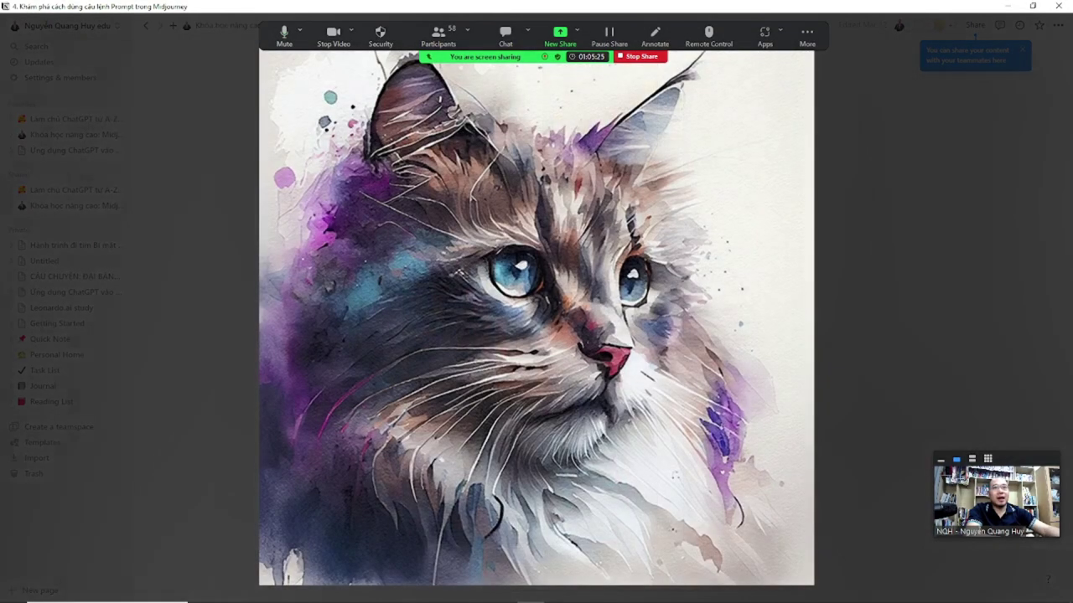
left_click(876, 288)
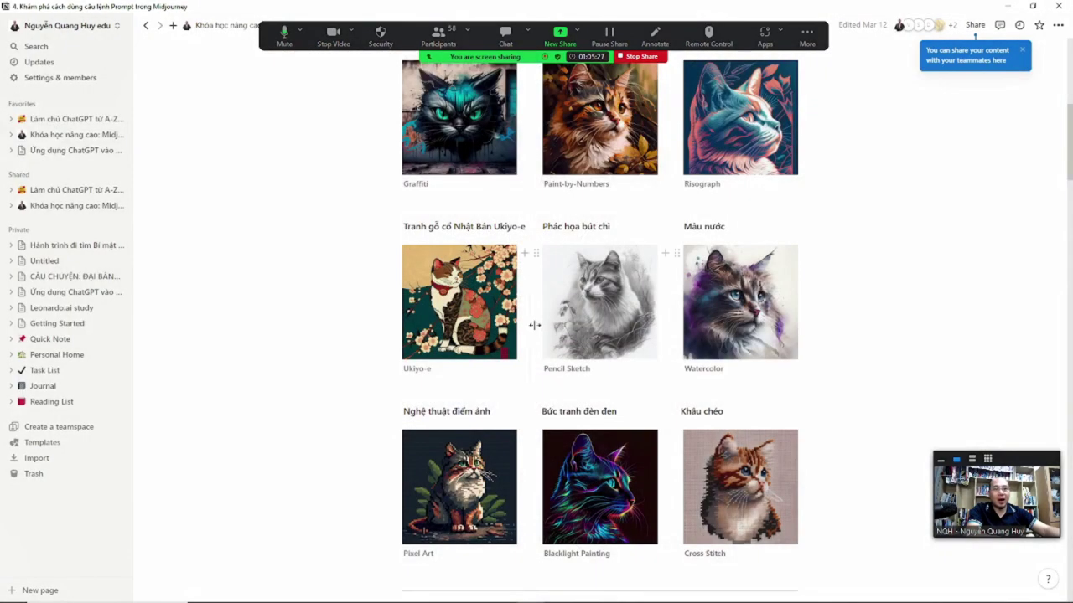
scroll(893, 283, "down", 2)
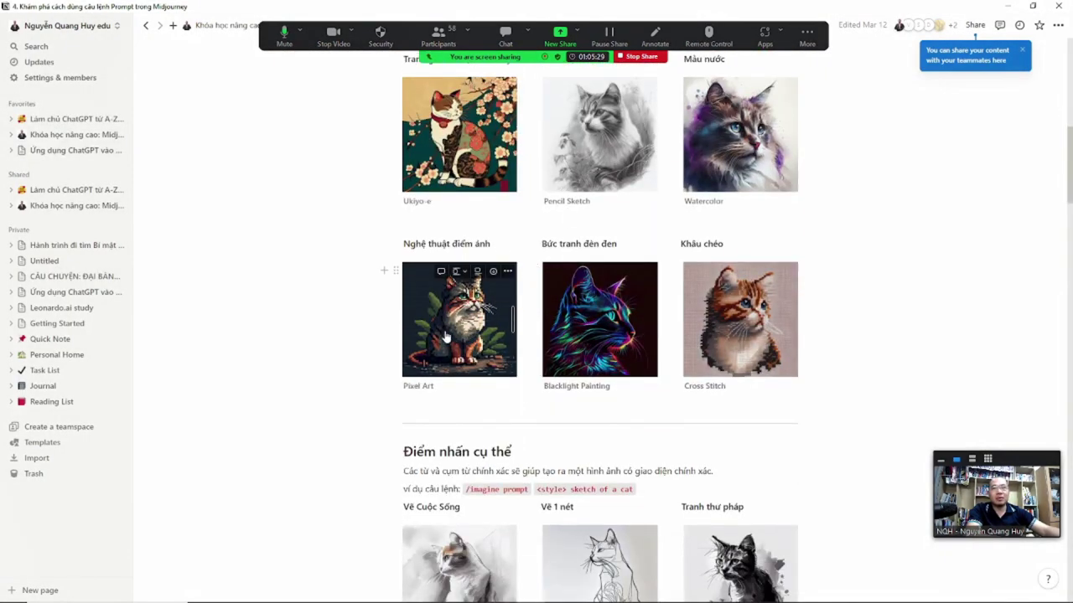
double_click(555, 335)
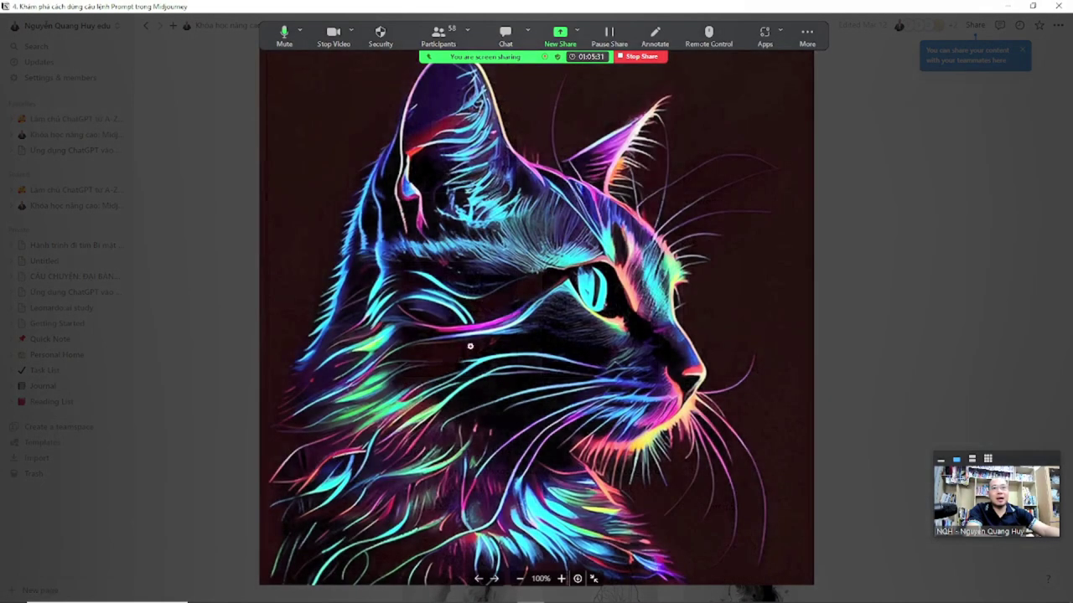
key("Escape")
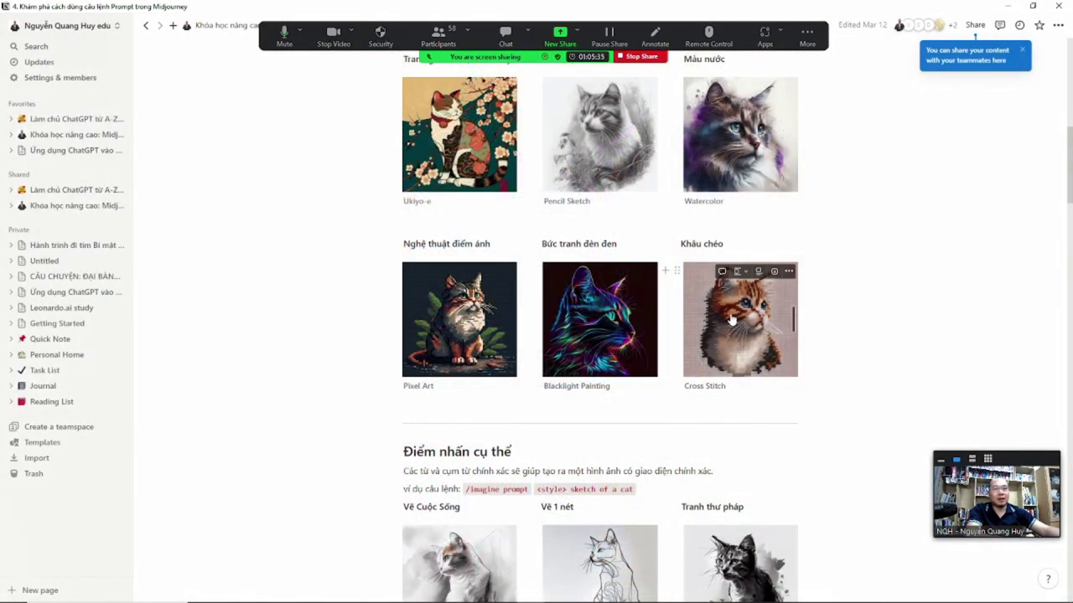
View the Life Drawing, Continuous Line and Loose Gestural cat sketches enlarged in the "Điểm nhấn cụ thể" section
scroll(850, 328, "down", 3)
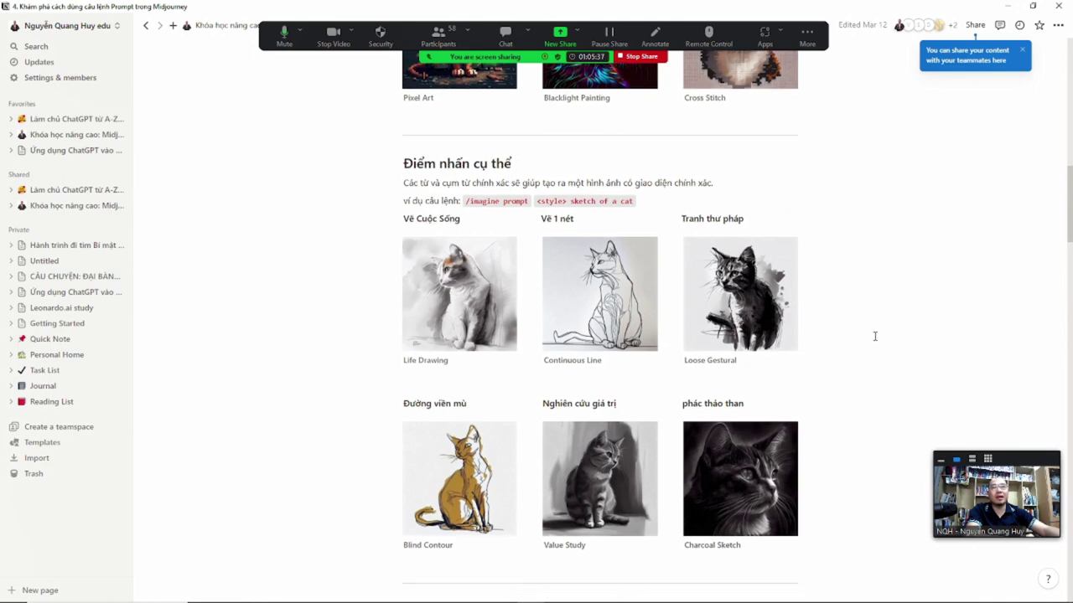
scroll(871, 331, "down", 1)
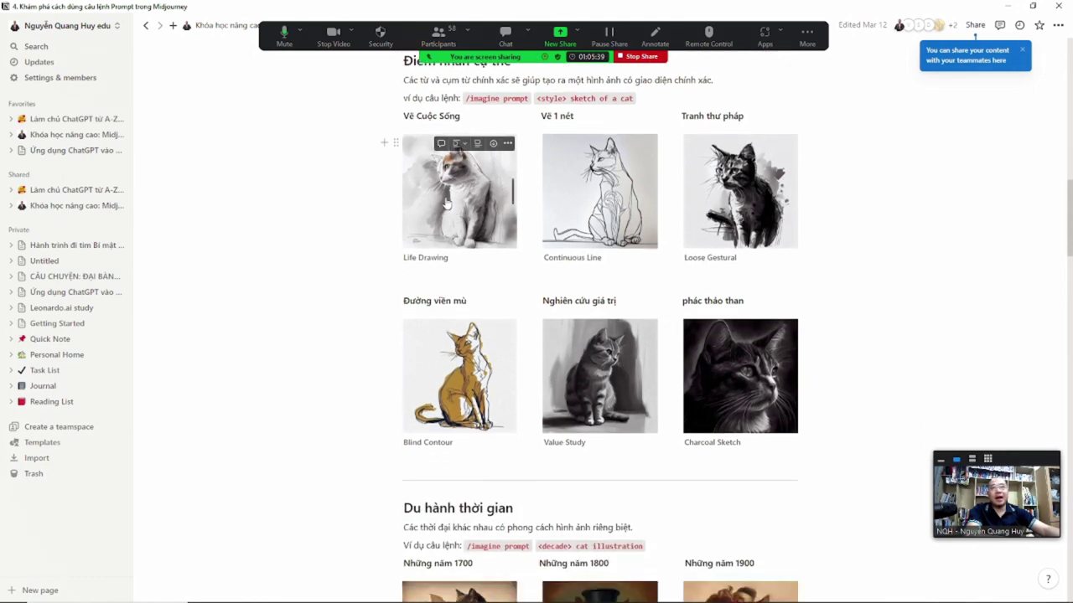
double_click(447, 204)
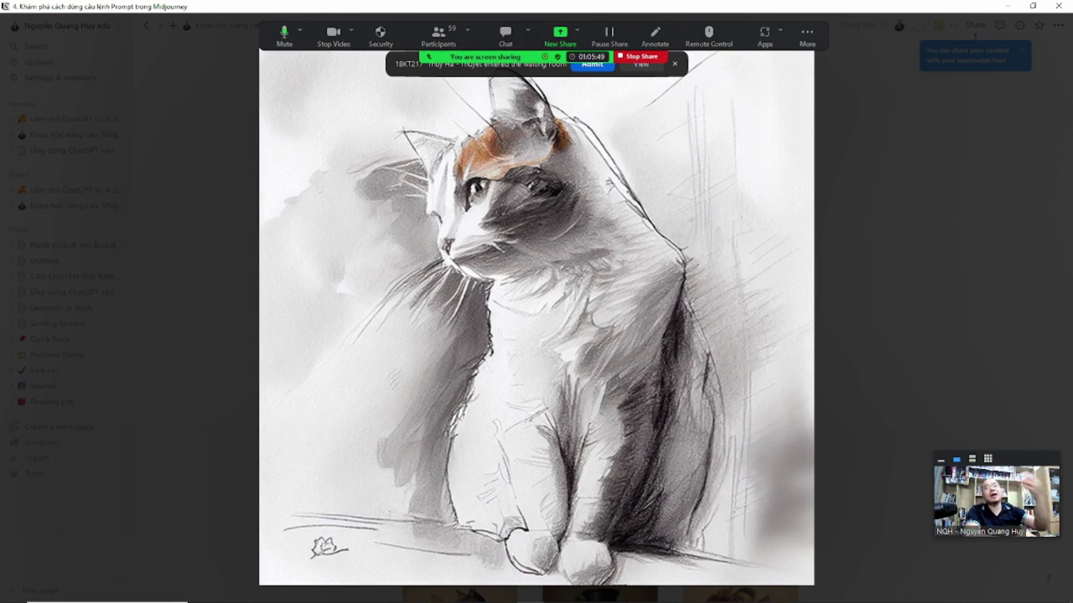
left_click(855, 175)
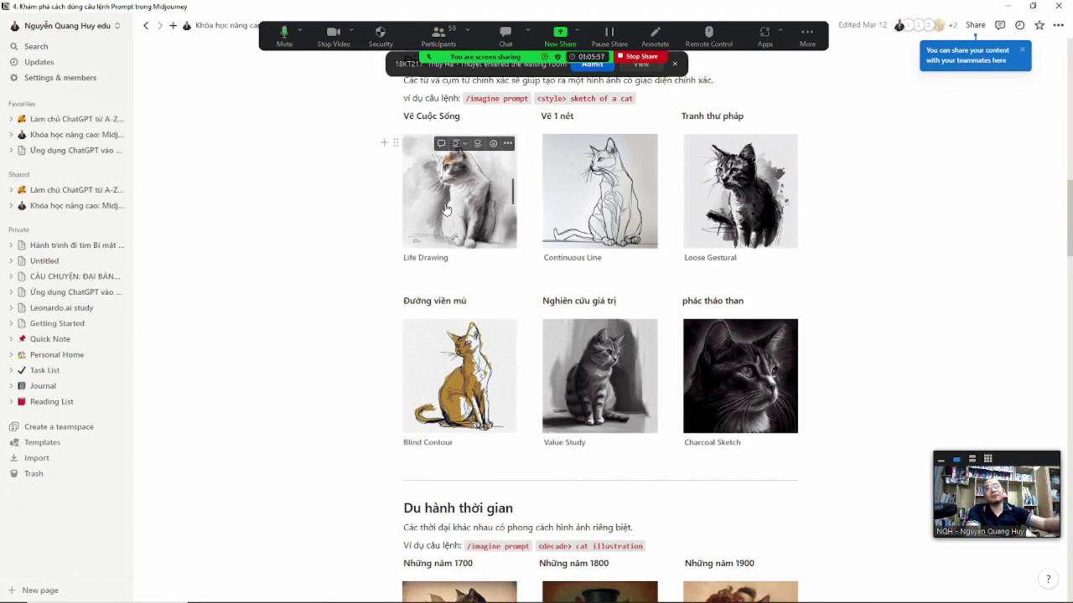
left_click(591, 205)
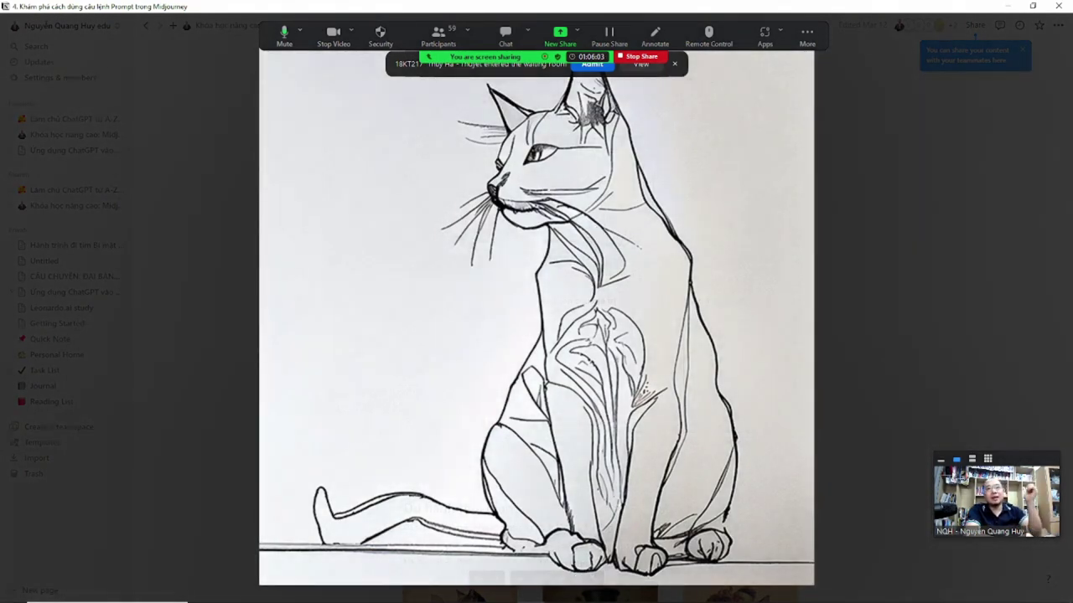
left_click(864, 291)
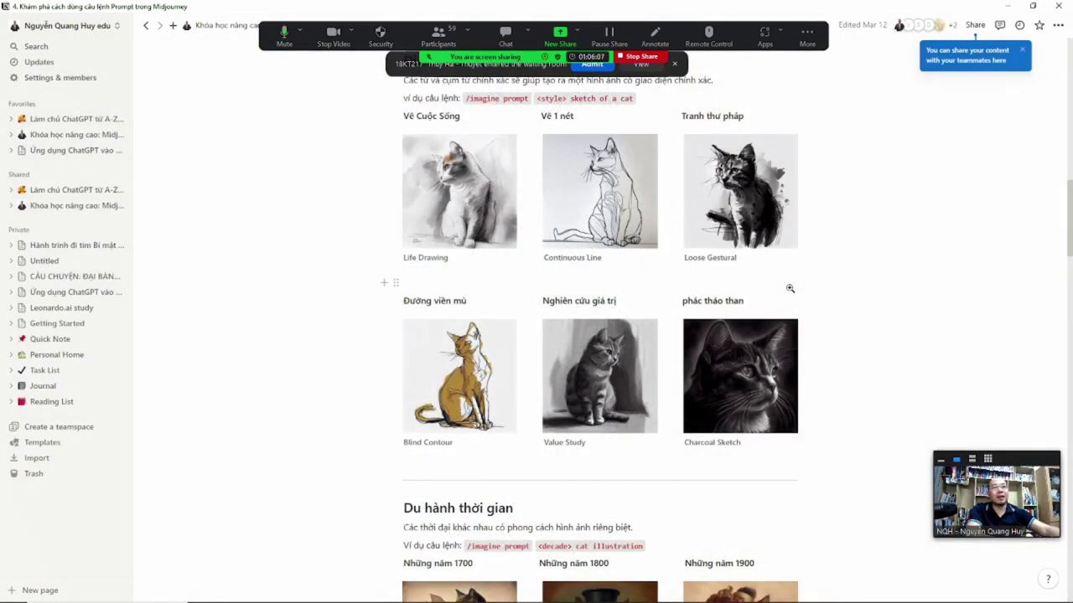
left_click(743, 206)
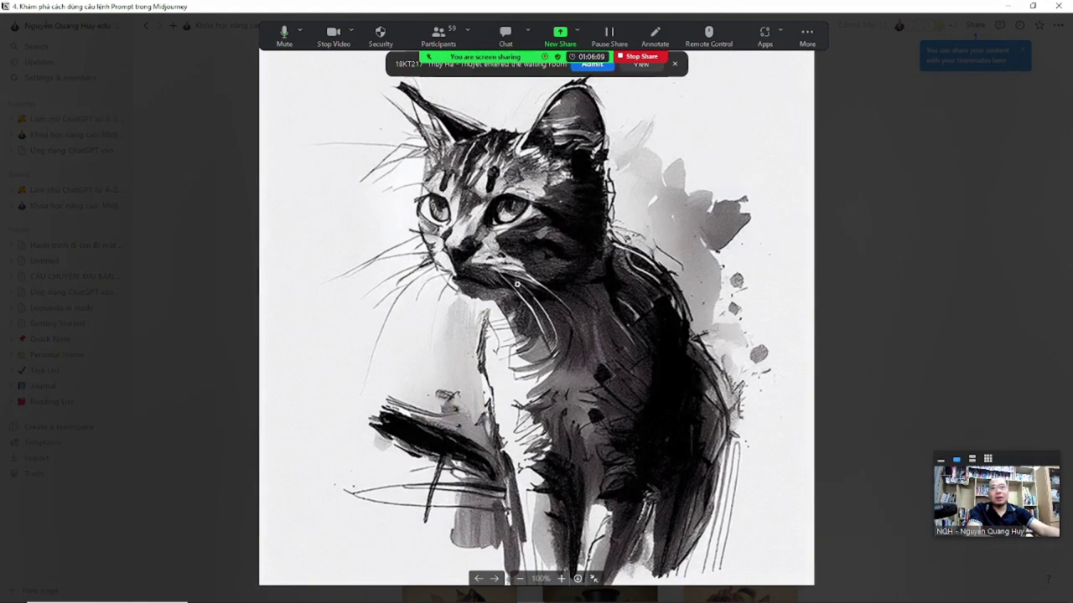
left_click(926, 270)
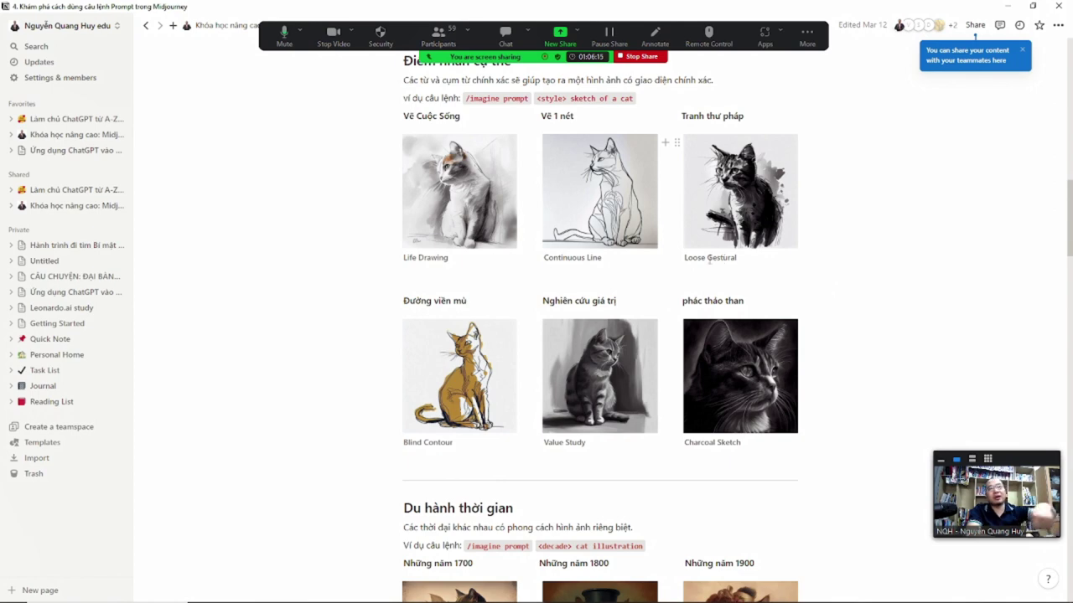
View the Blind Contour, Value Study and Charcoal Sketch cat samples enlarged in the "Điểm nhấn cụ thể" section
double_click(440, 390)
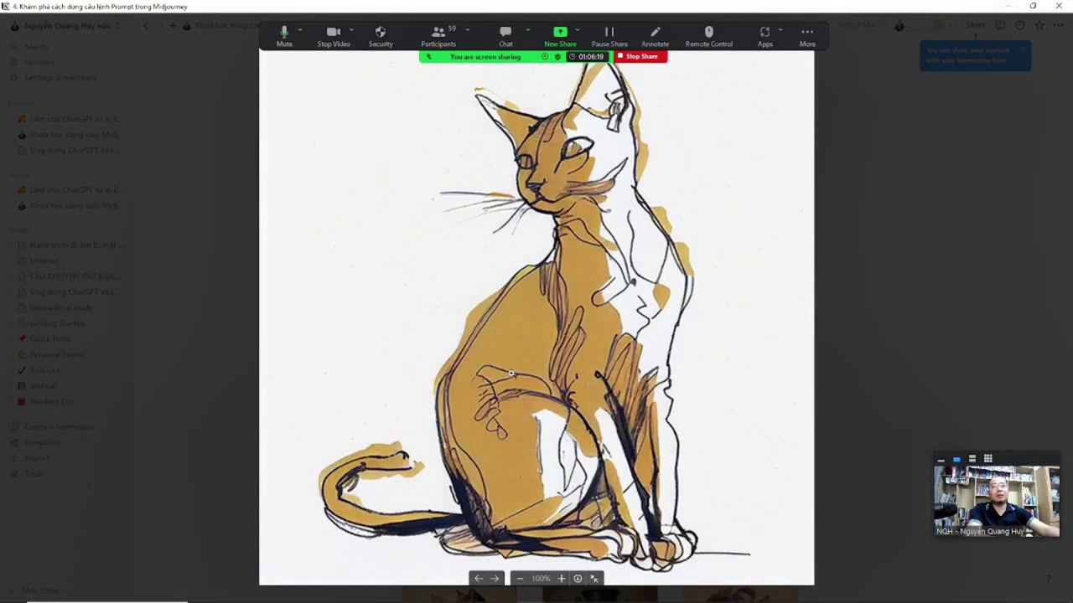
left_click(876, 283)
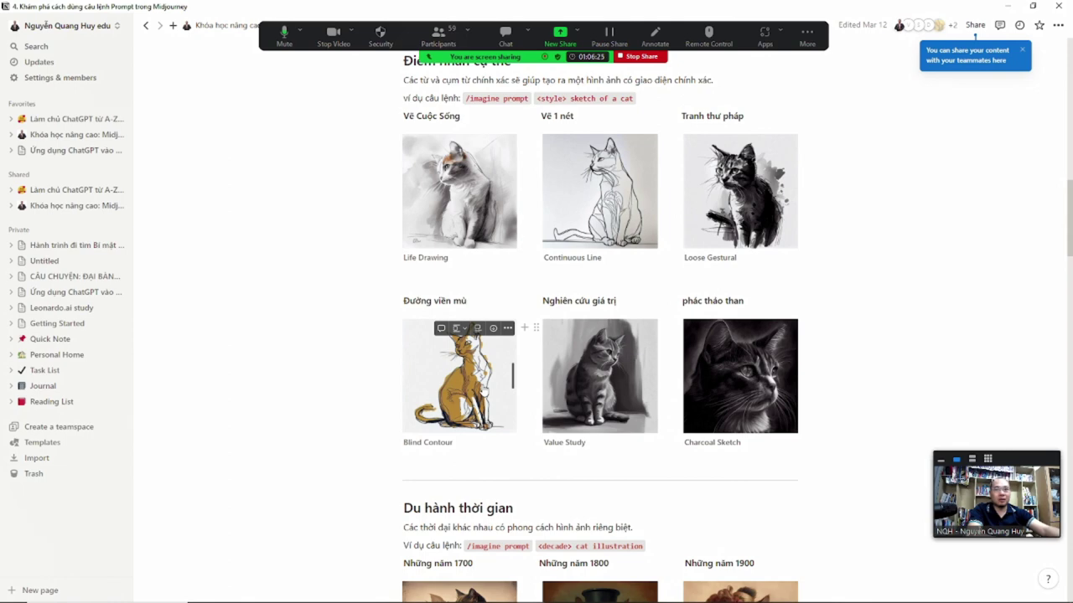
left_click(602, 381)
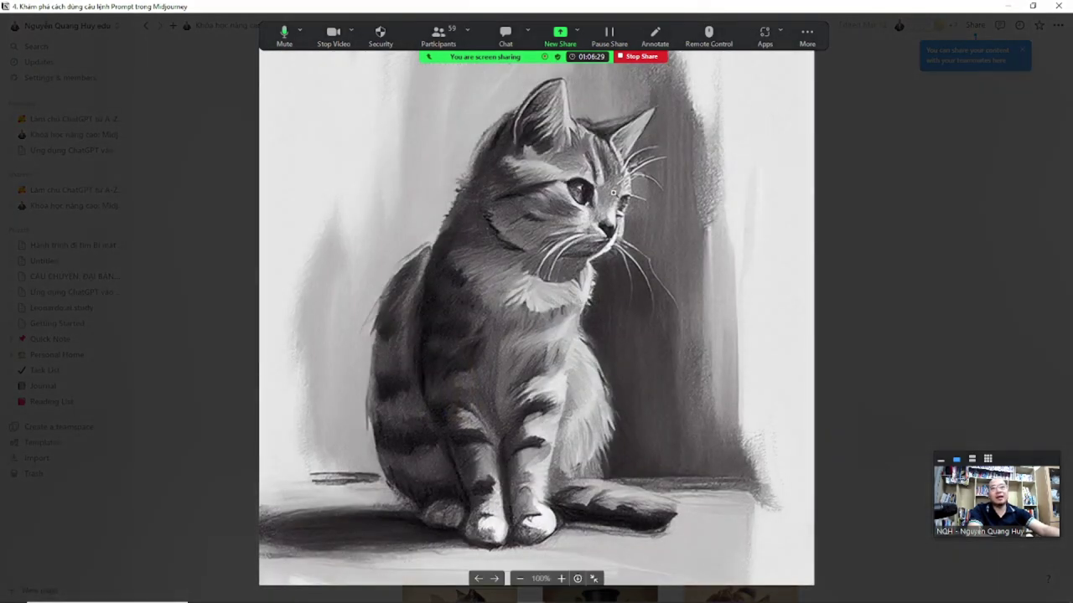
left_click(836, 330)
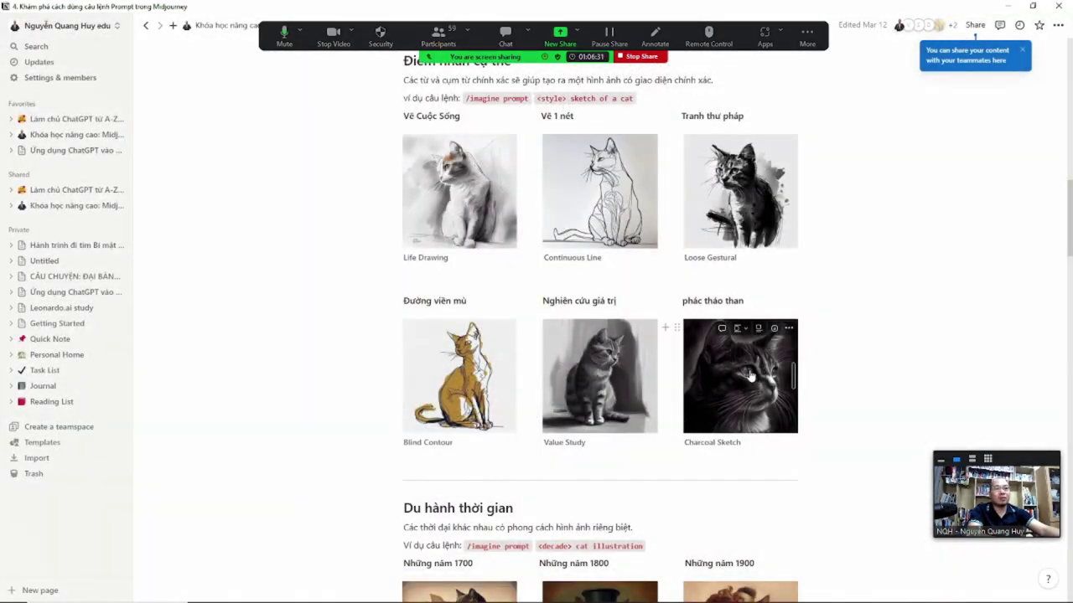
left_click(748, 370)
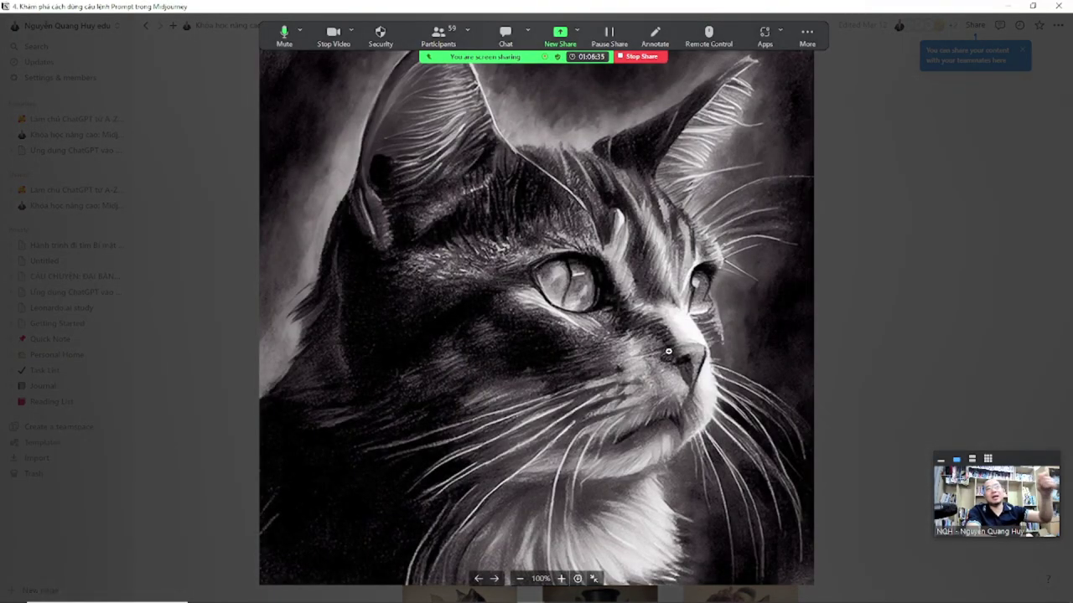
key("Escape")
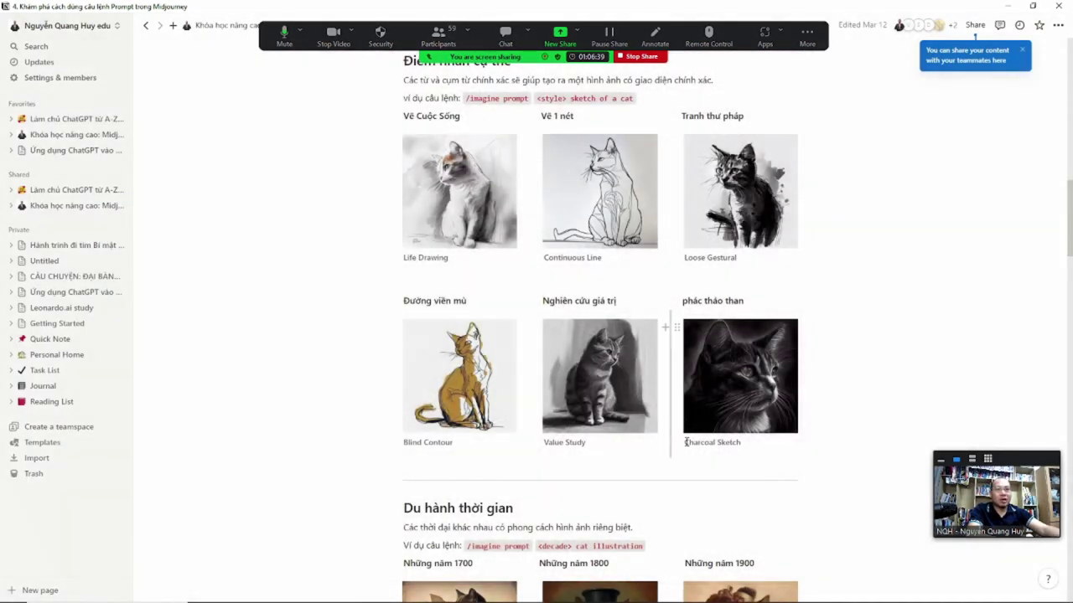
left_click(729, 394)
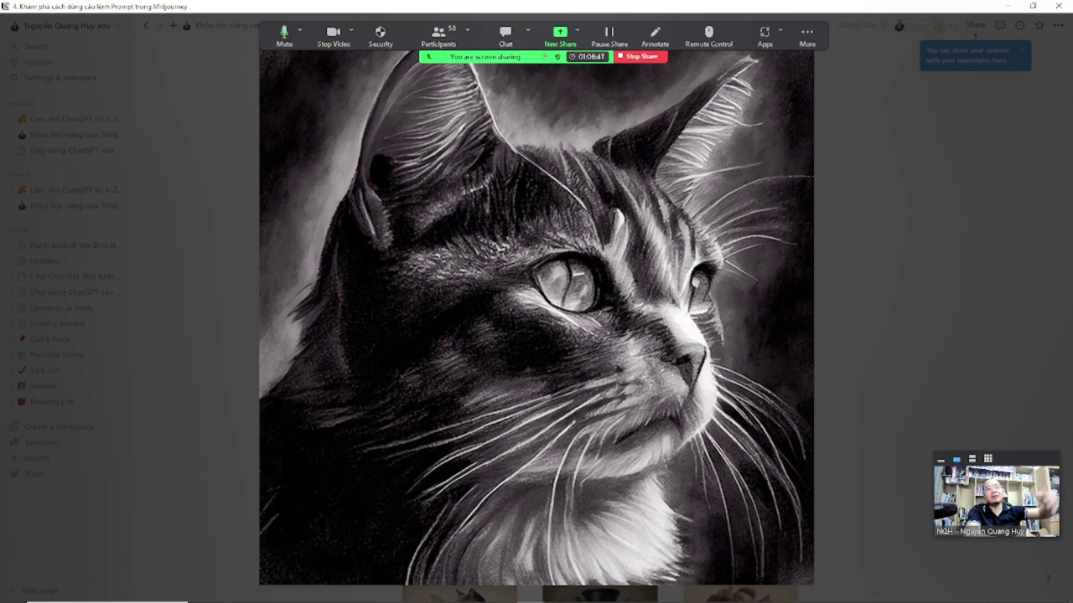
left_click(856, 293)
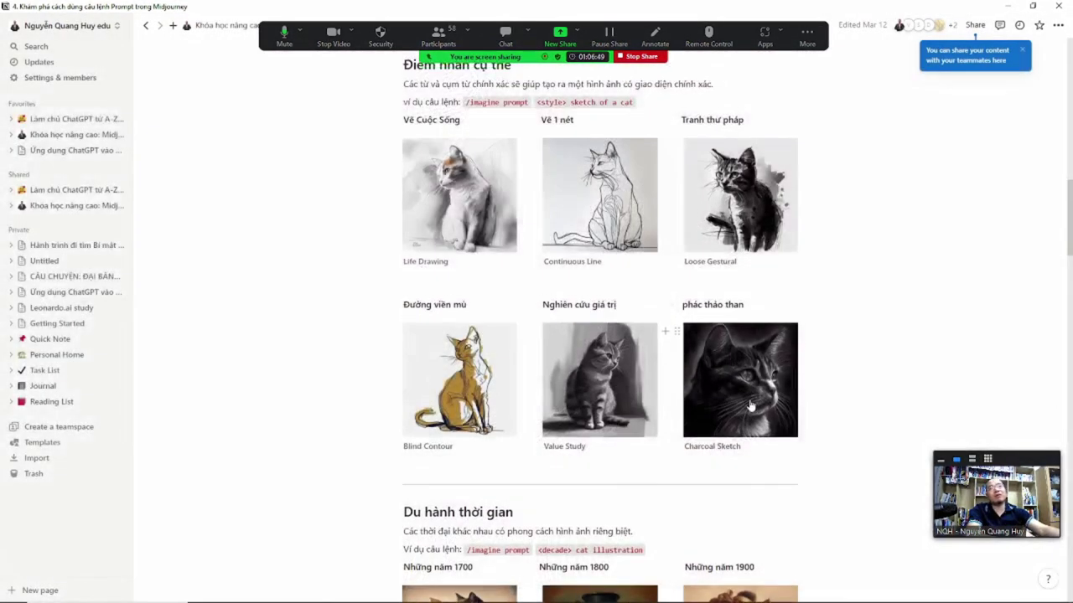
Review the art-medium cat samples again, from Block Print to Cross Stitch, along with the sketch styles below them
scroll(748, 407, "up", 4)
scroll(749, 406, "up", 3)
scroll(744, 409, "up", 4)
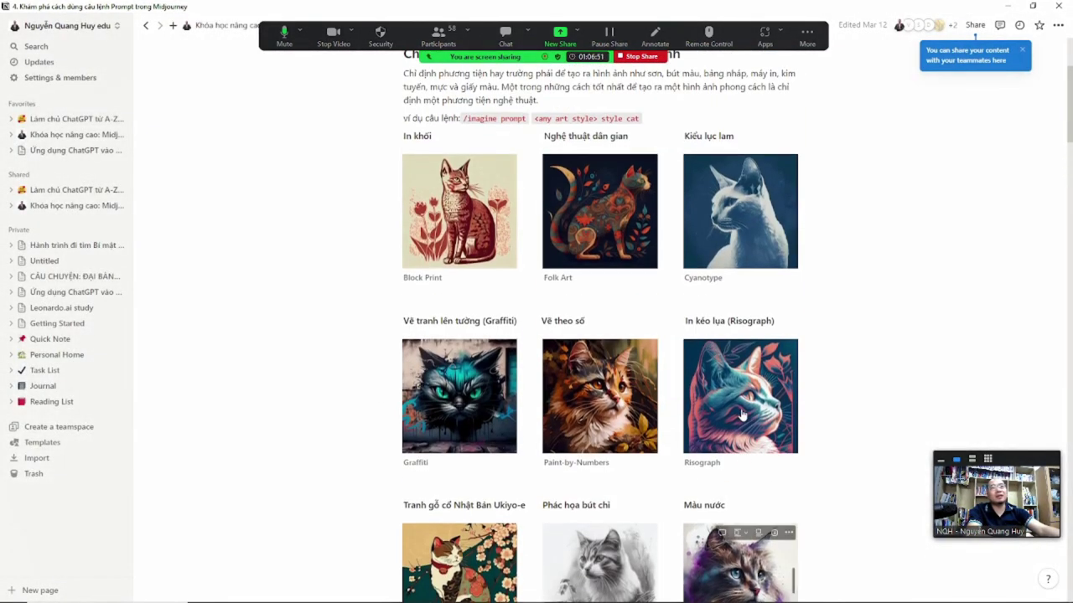
scroll(732, 434, "down", 5)
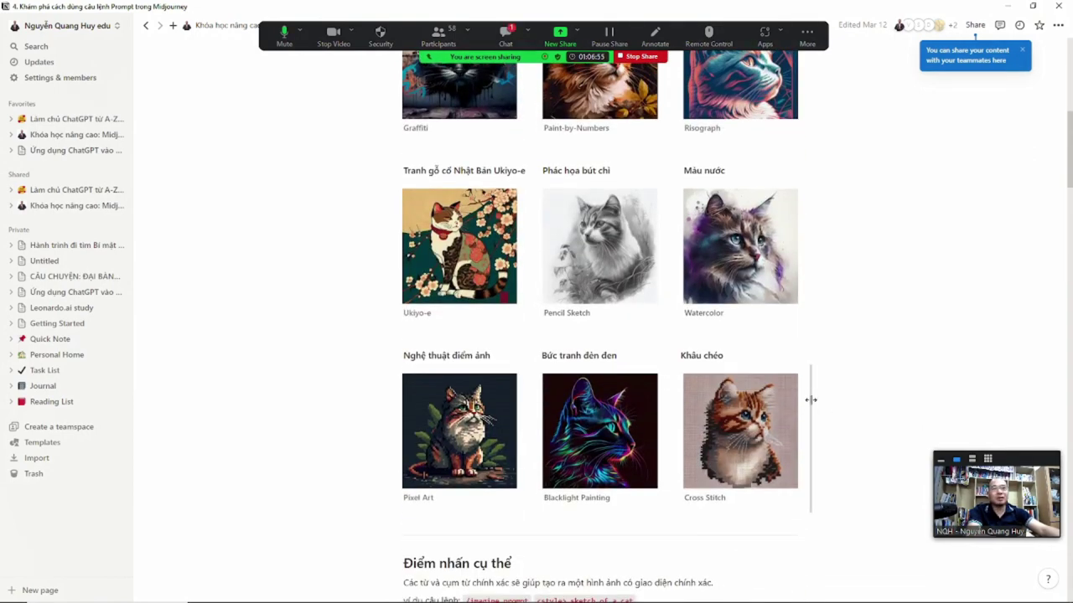
scroll(677, 382, "down", 5)
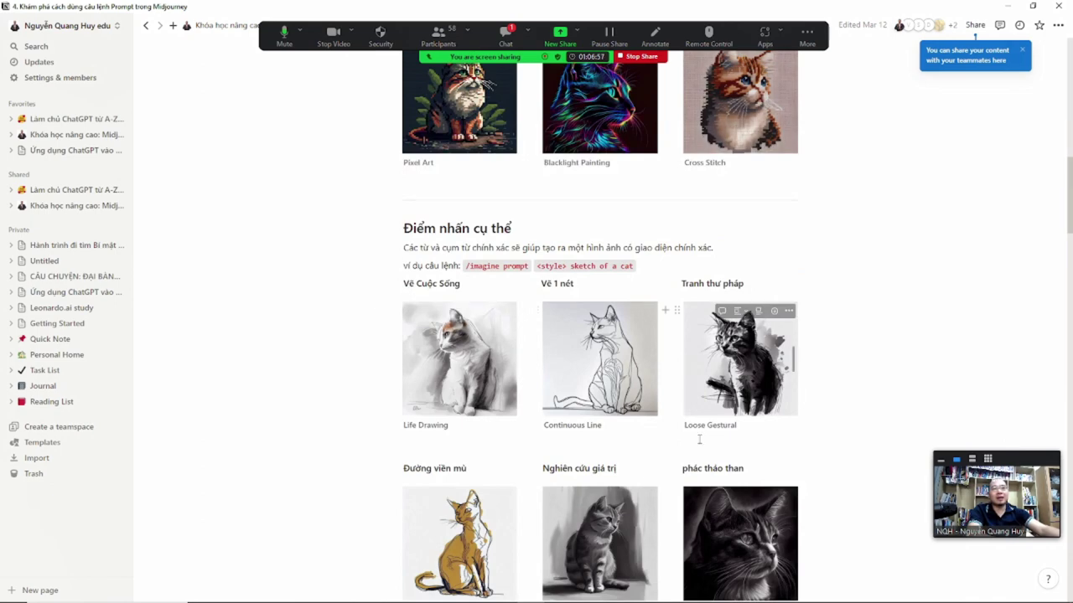
Examine the 1700s to 1990s cat illustrations in "Du hành thời gian" and the emotion samples in "Nhấn vào biểu cảm (Emote)"
scroll(671, 457, "down", 3)
scroll(769, 367, "down", 6)
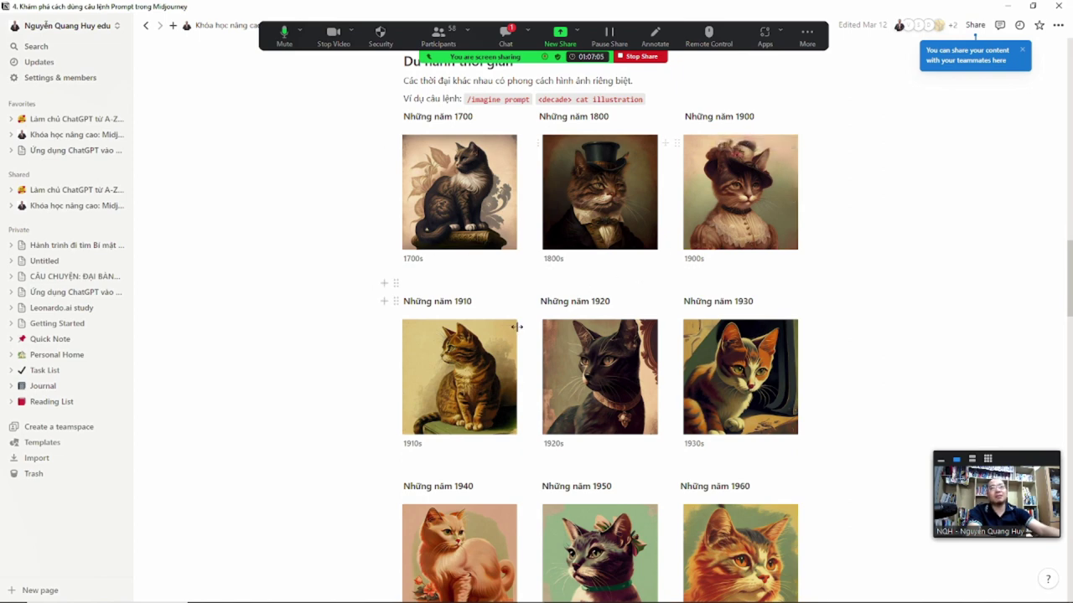
scroll(474, 396, "down", 2)
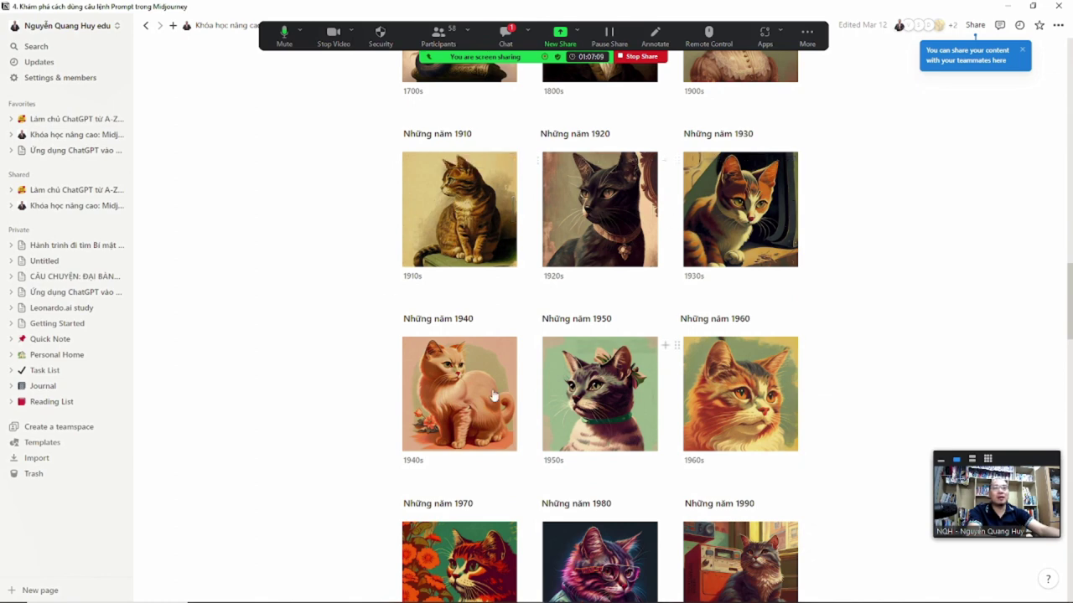
scroll(431, 429, "down", 2)
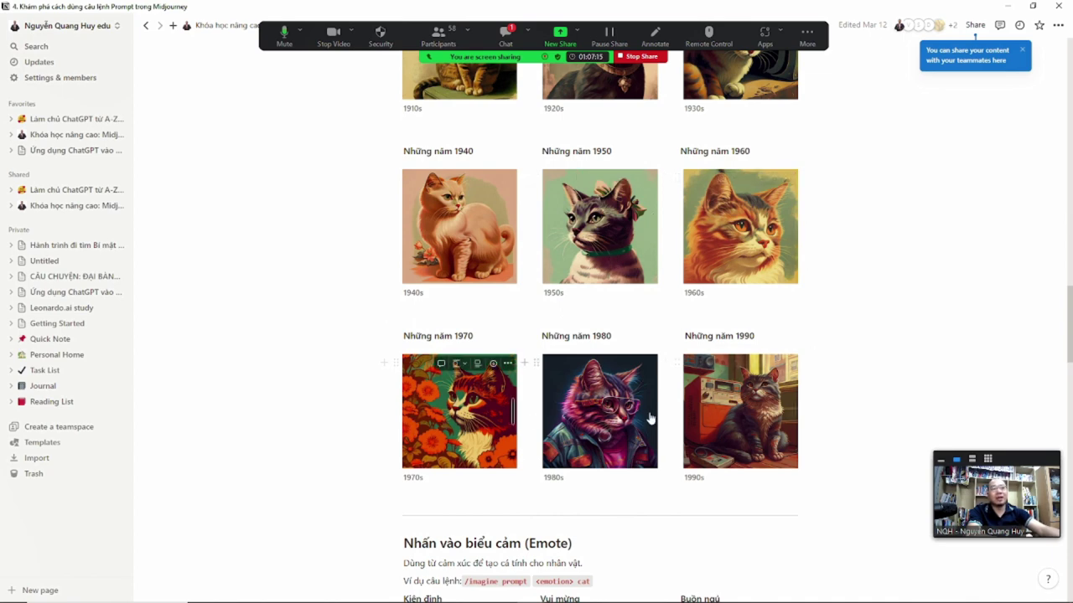
scroll(778, 452, "down", 6)
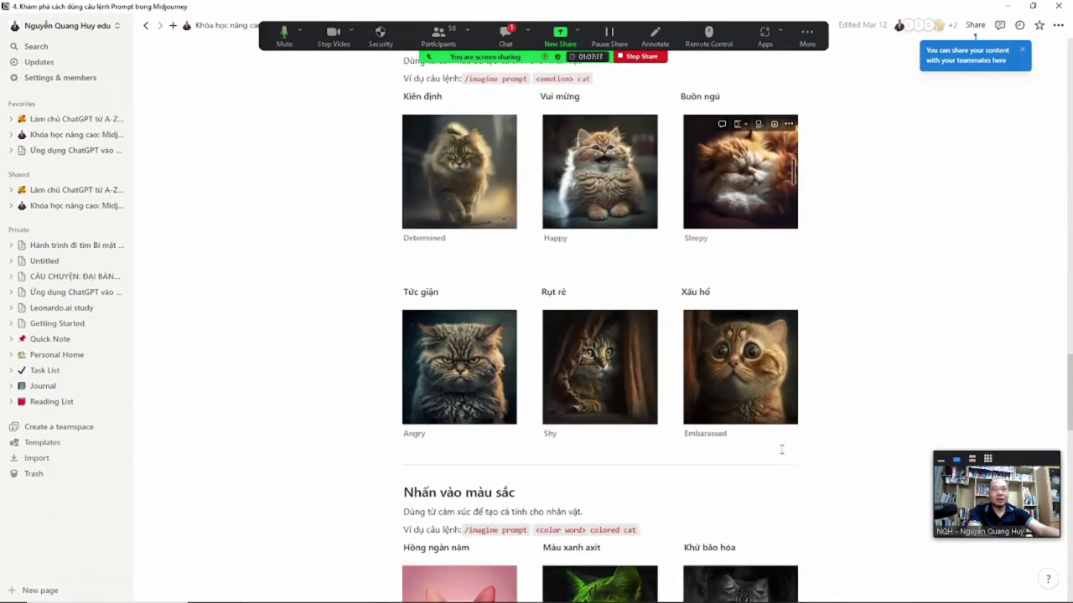
scroll(840, 408, "up", 1)
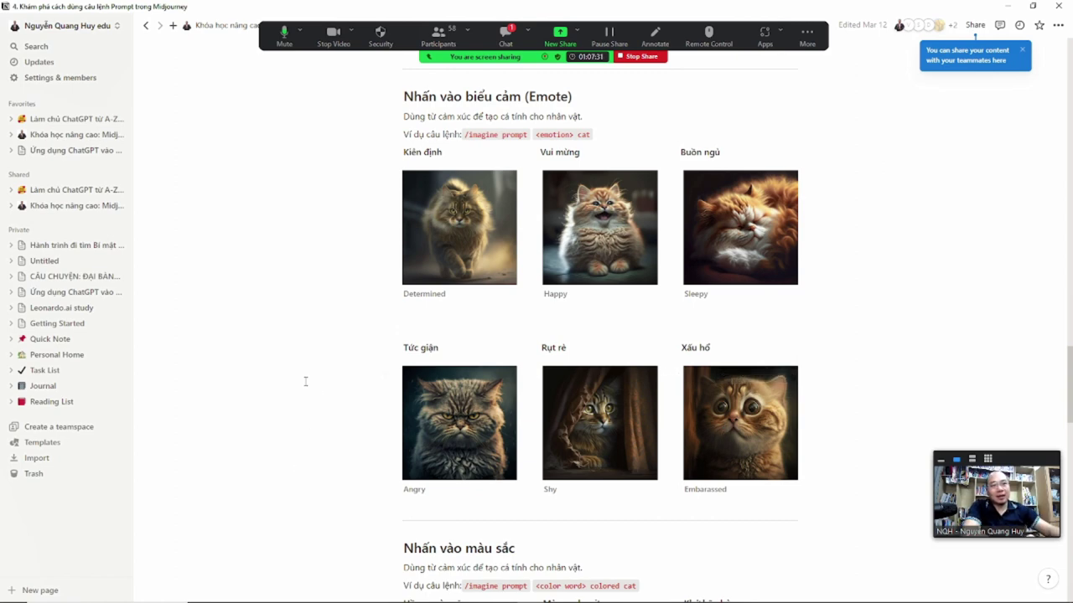
View the Desaturated and Canary Yellow cat samples enlarged in the "Nhấn vào màu sắc" section
scroll(306, 381, "down", 4)
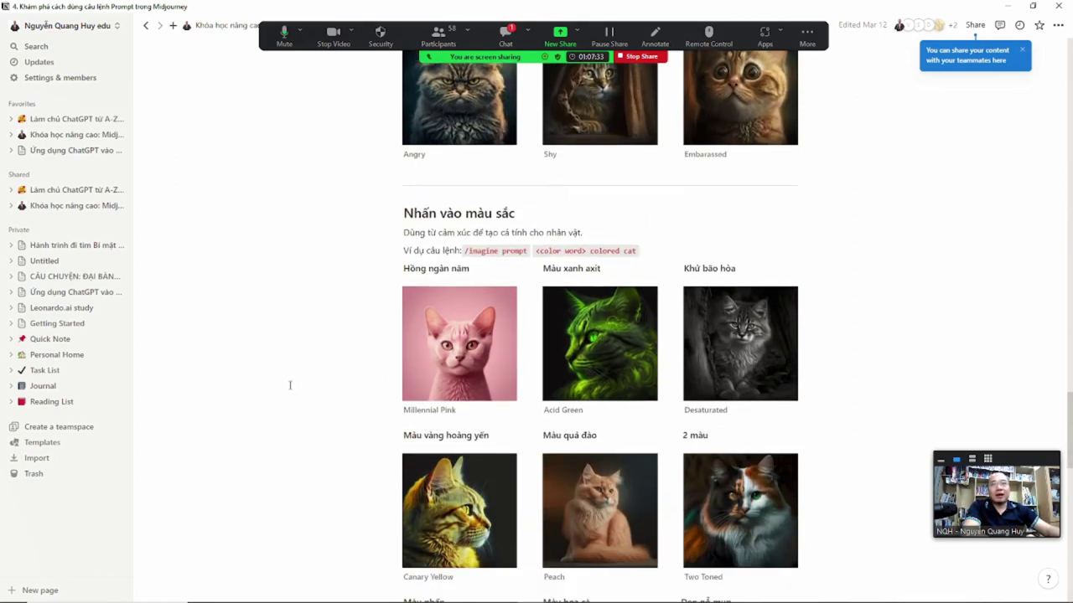
scroll(290, 386, "down", 2)
scroll(289, 386, "up", 1)
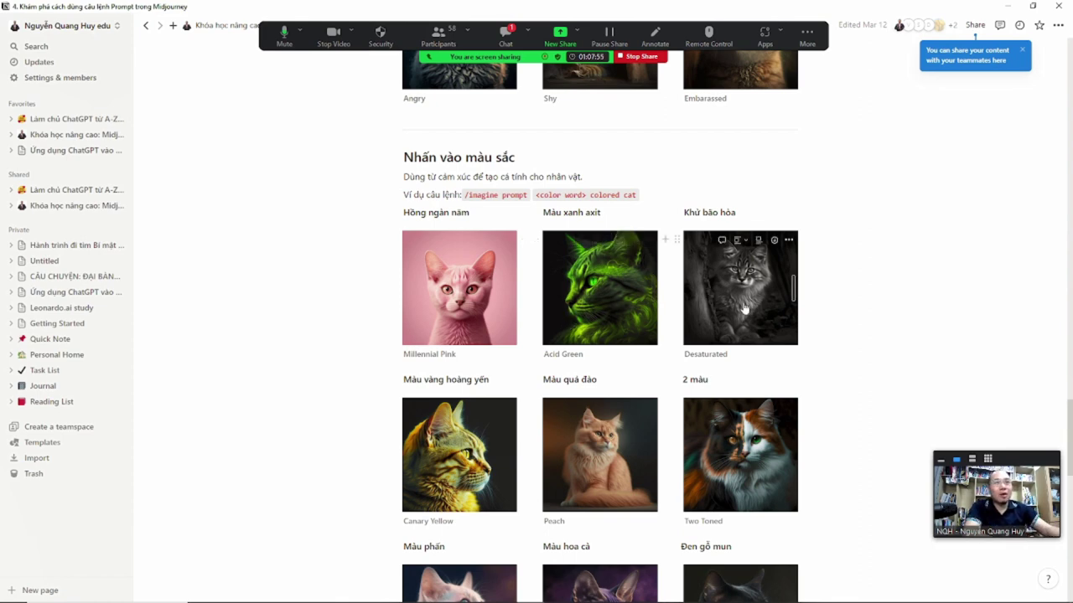
left_click(717, 311)
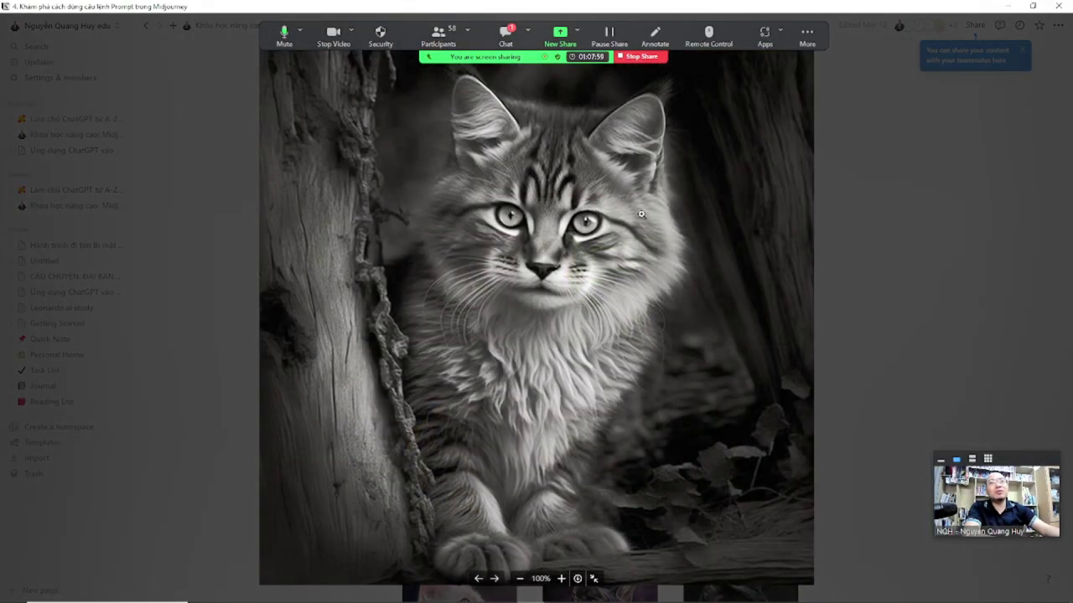
left_click(855, 349)
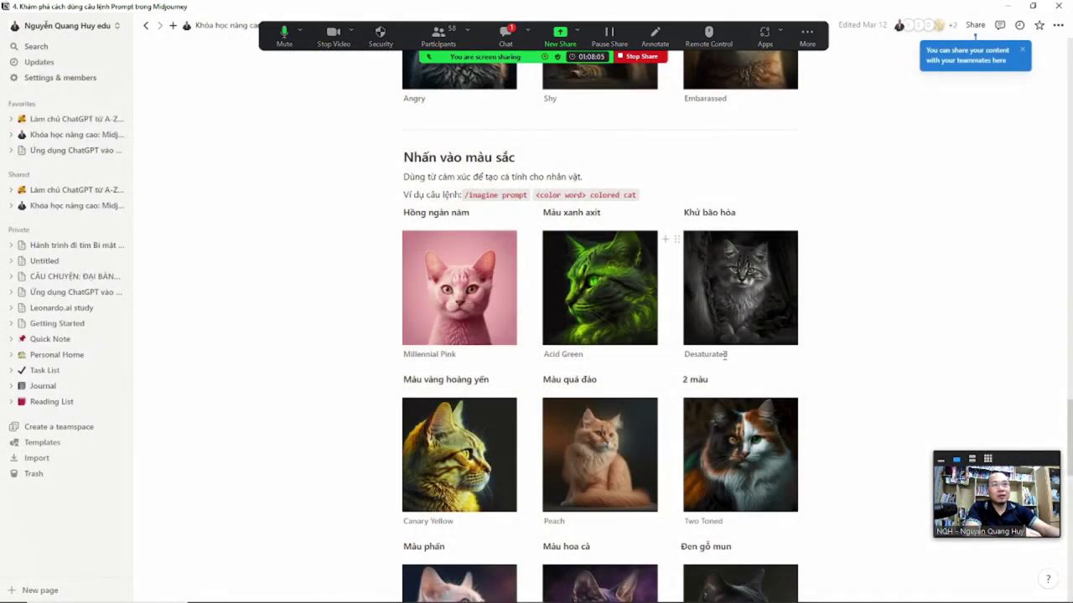
scroll(838, 356, "down", 3)
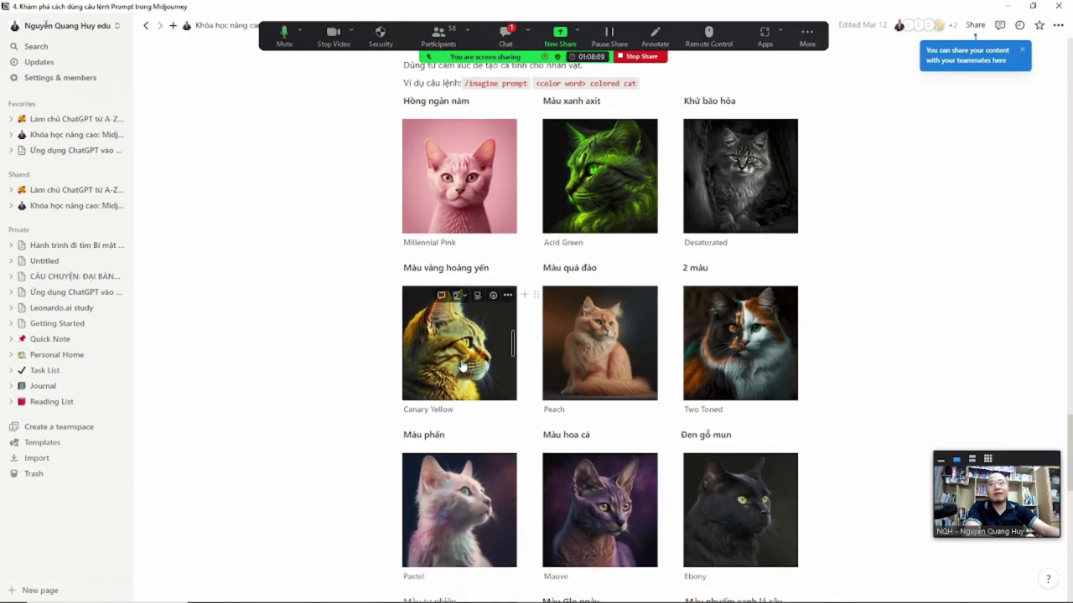
left_click(461, 366)
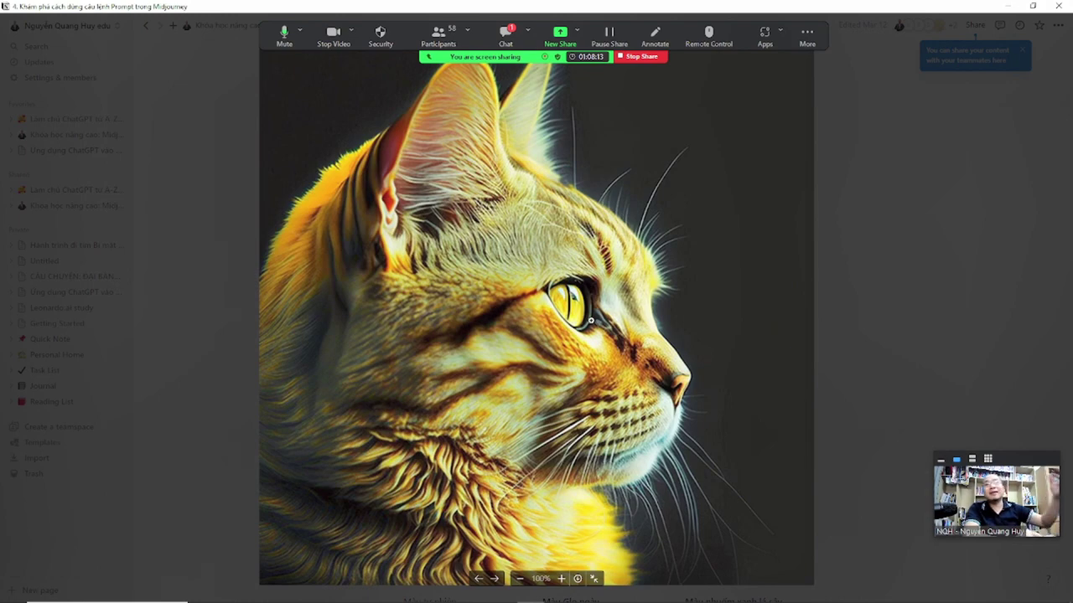
left_click(889, 342)
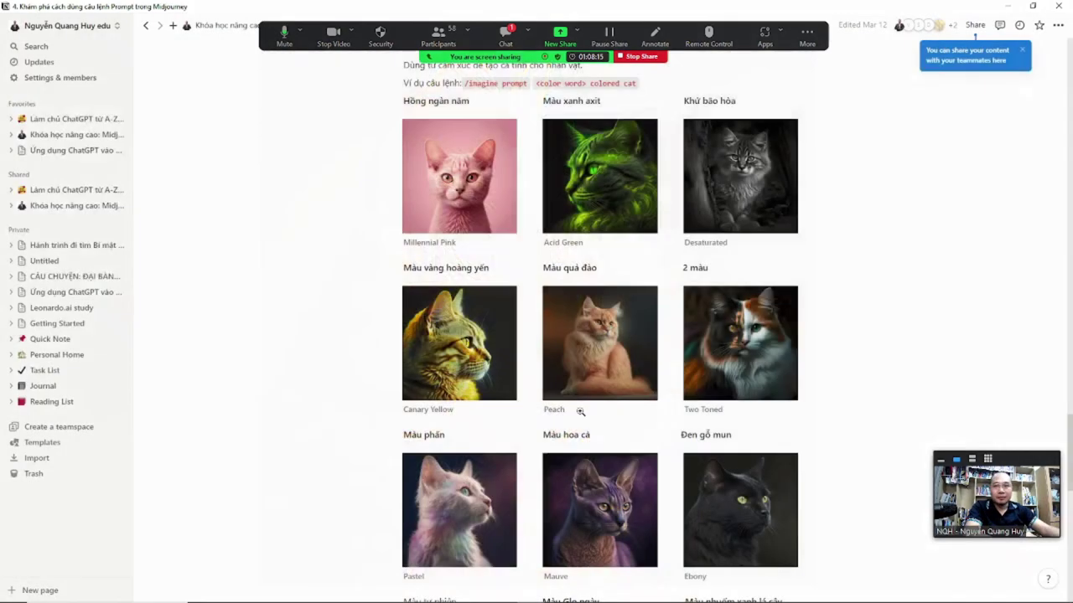
View the Ebony, Day Glo and Green Tinted cat samples enlarged in the "Nhấn vào màu sắc" section
scroll(328, 419, "down", 2)
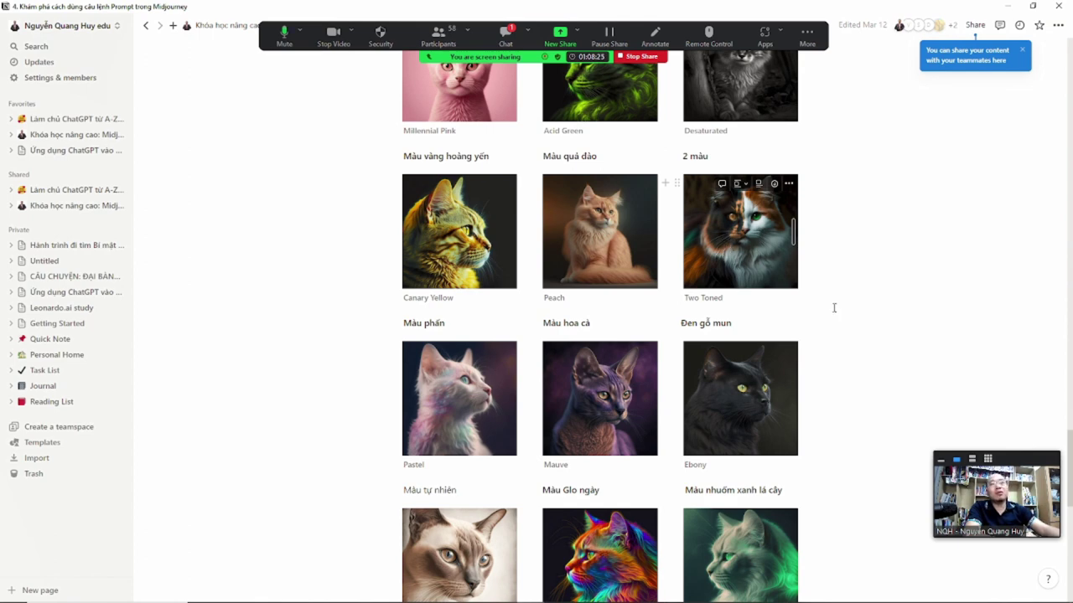
scroll(834, 319, "down", 3)
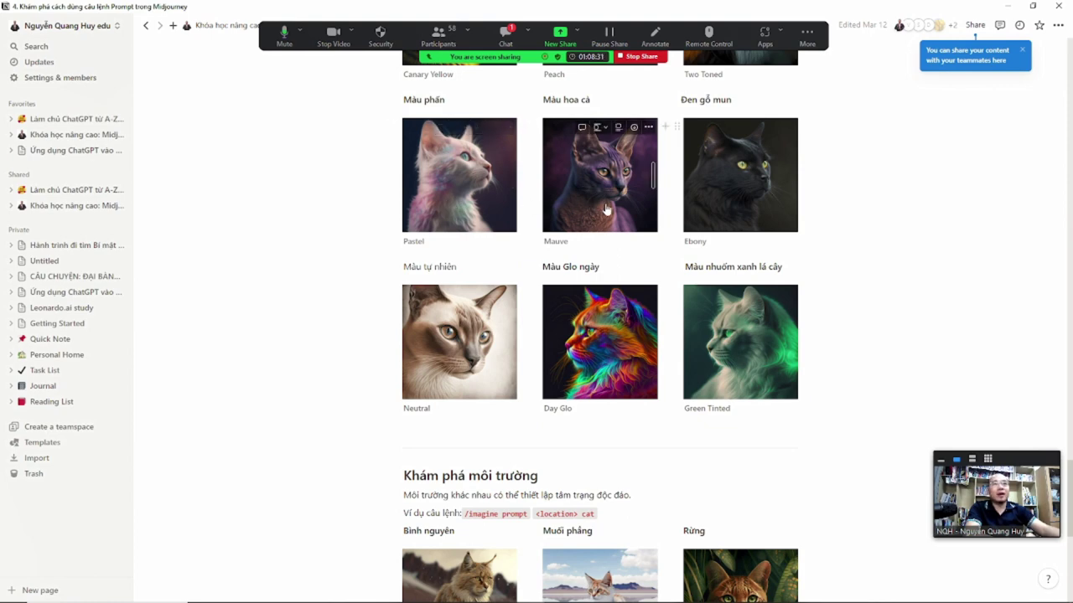
left_click(735, 196)
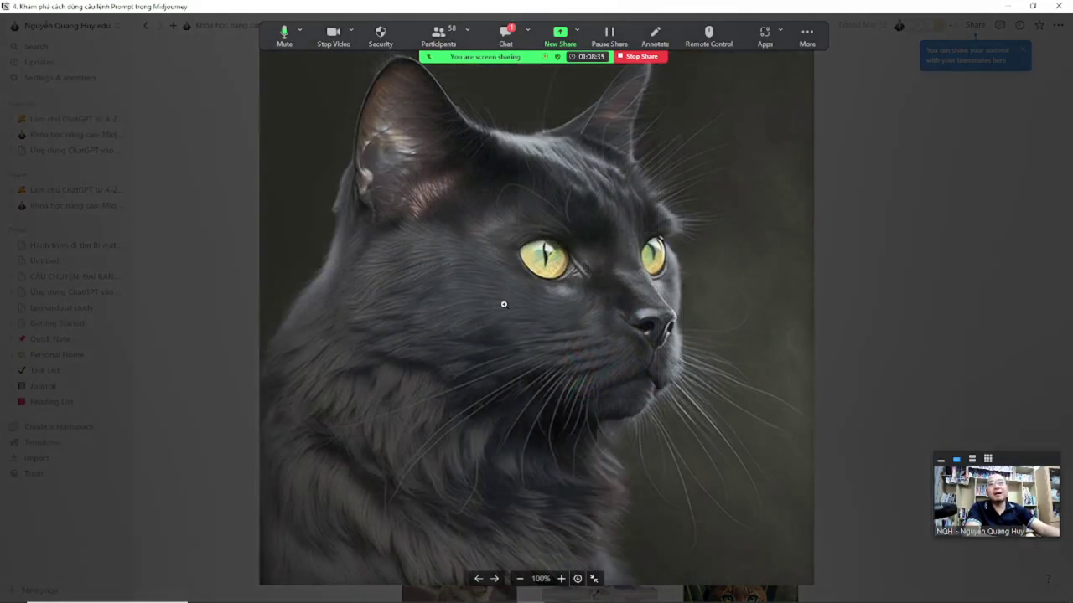
left_click(902, 282)
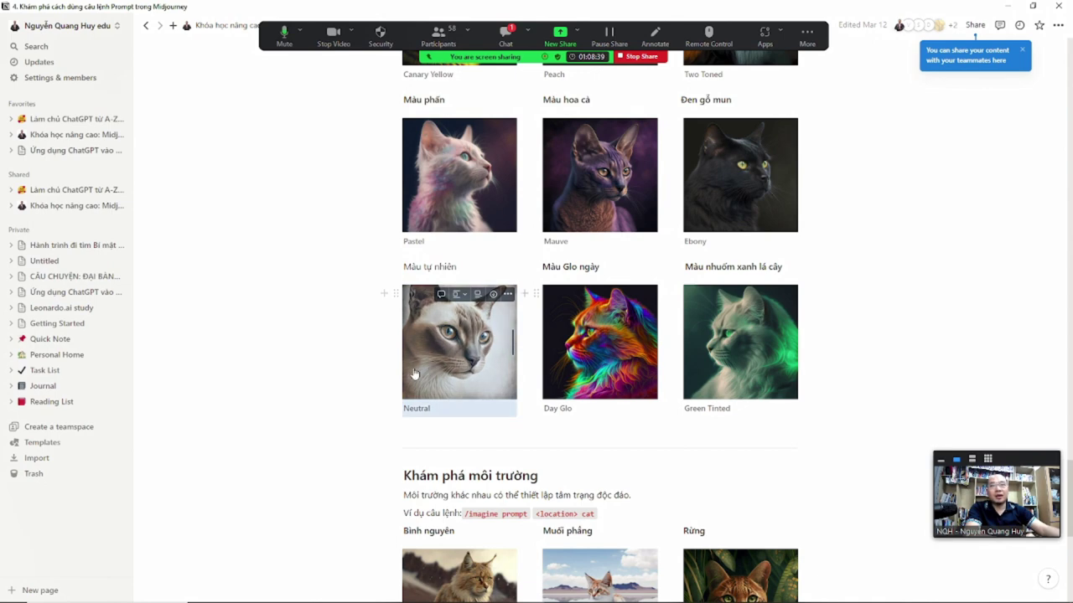
left_click(578, 352)
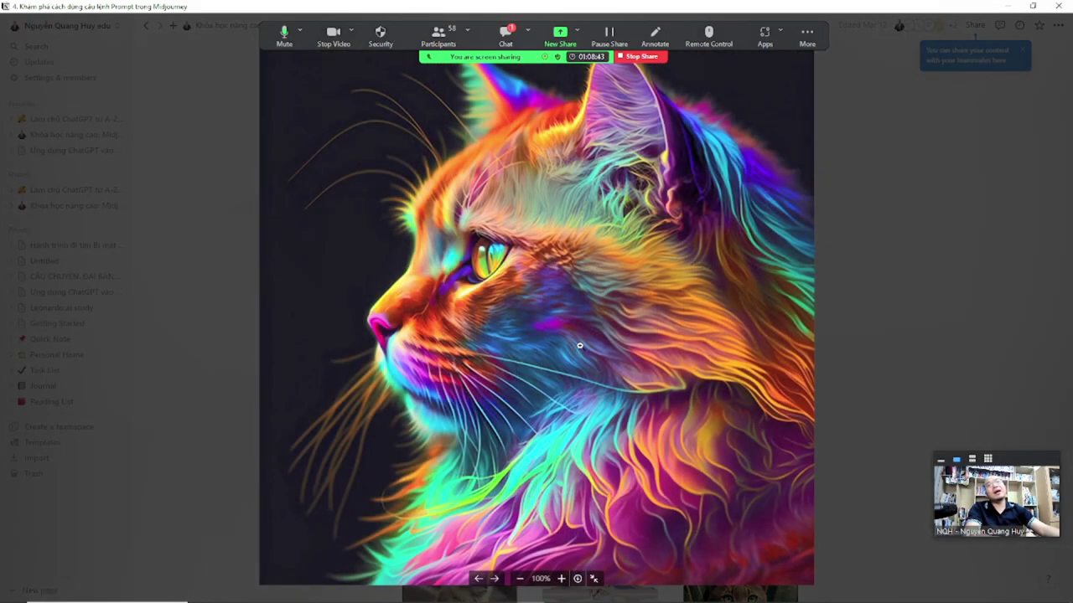
left_click(850, 334)
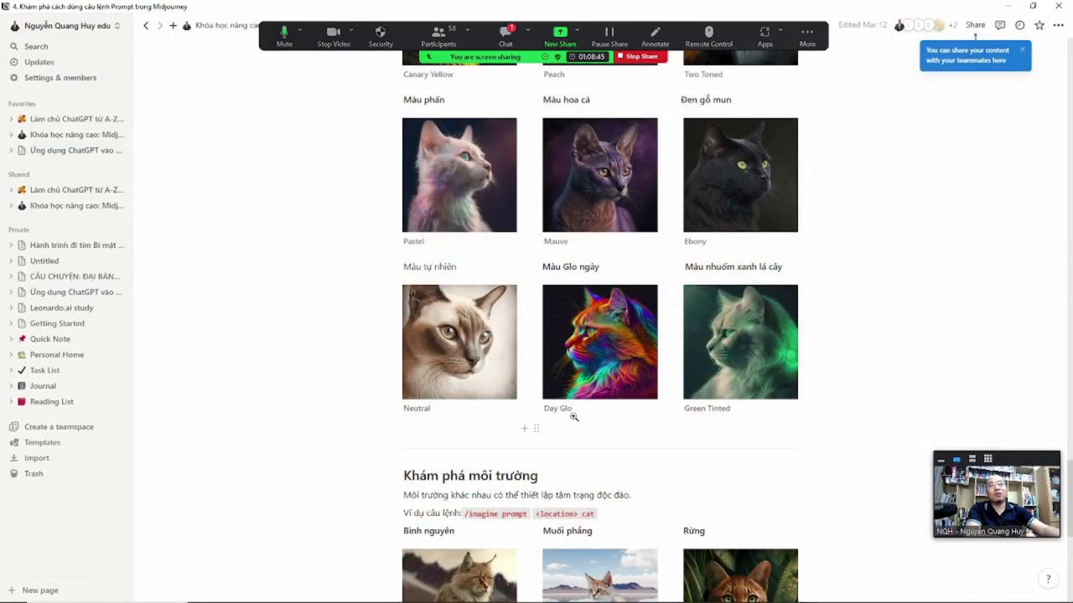
left_click(729, 361)
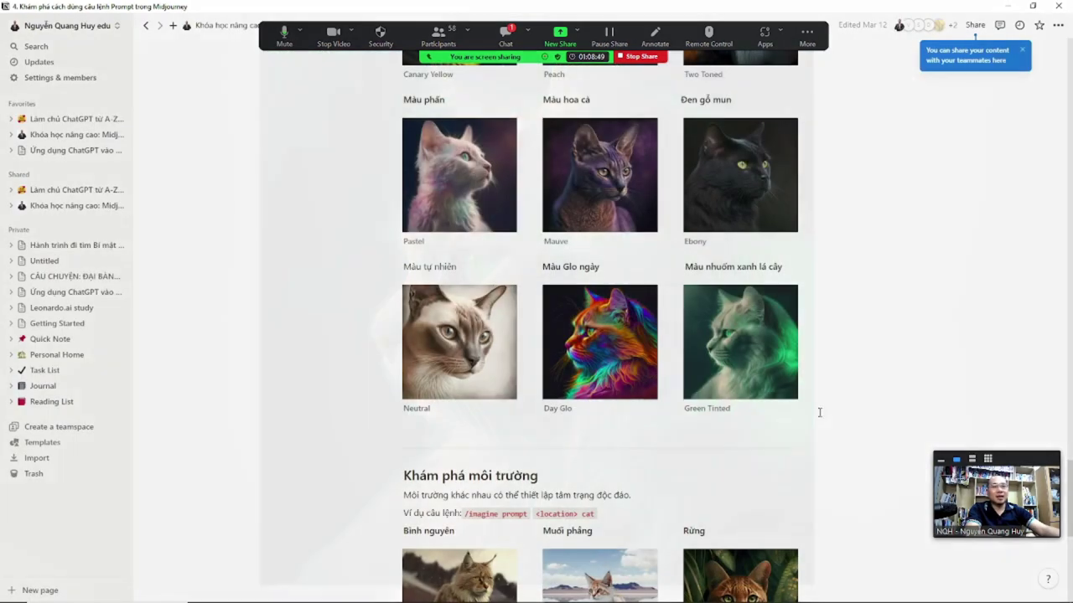
left_click(915, 348)
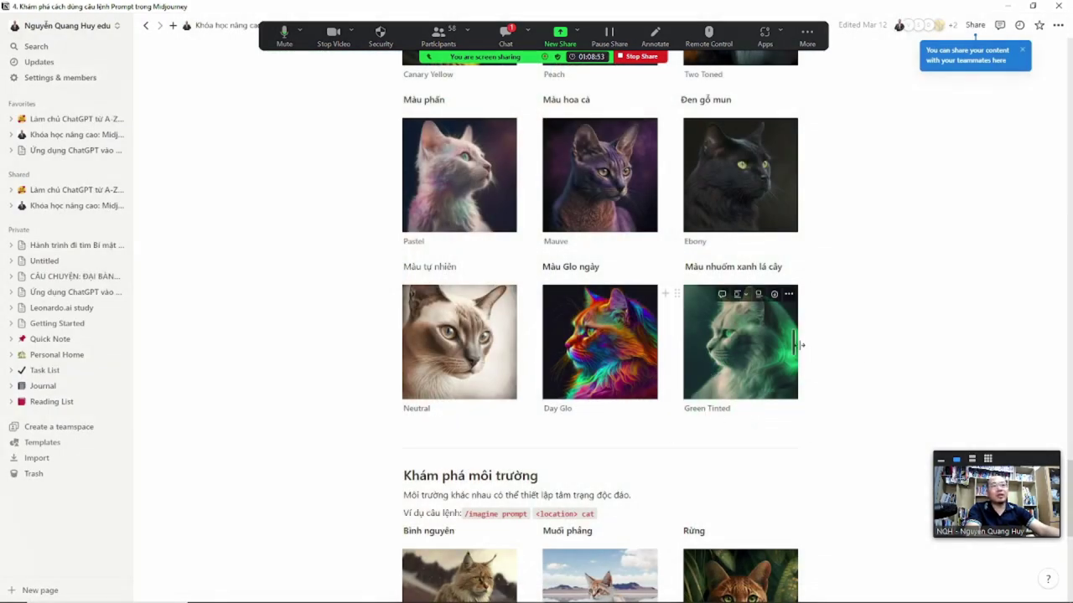
left_click(721, 352)
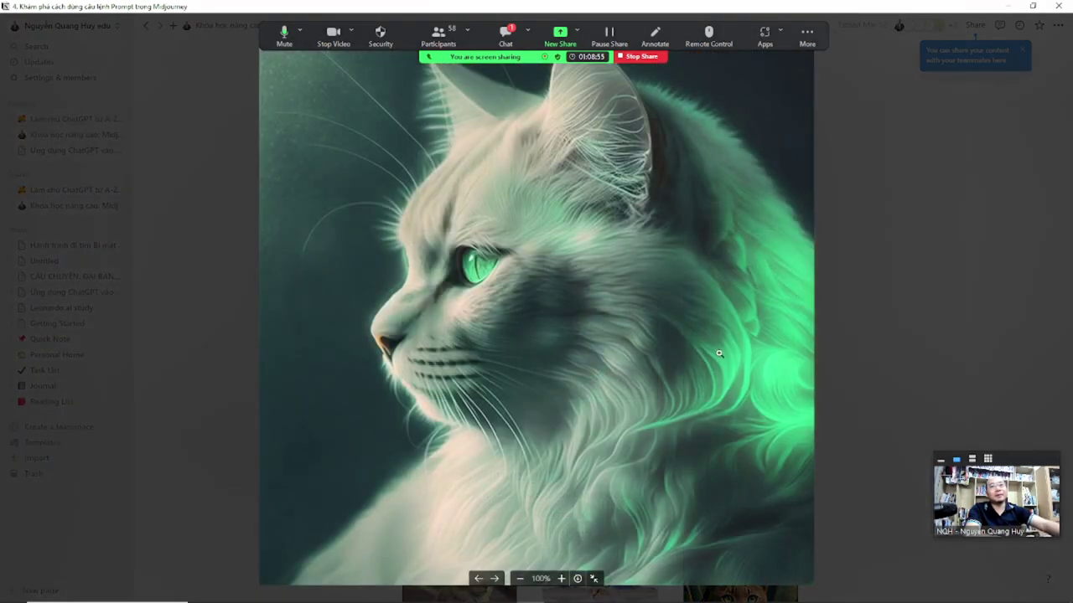
left_click(849, 273)
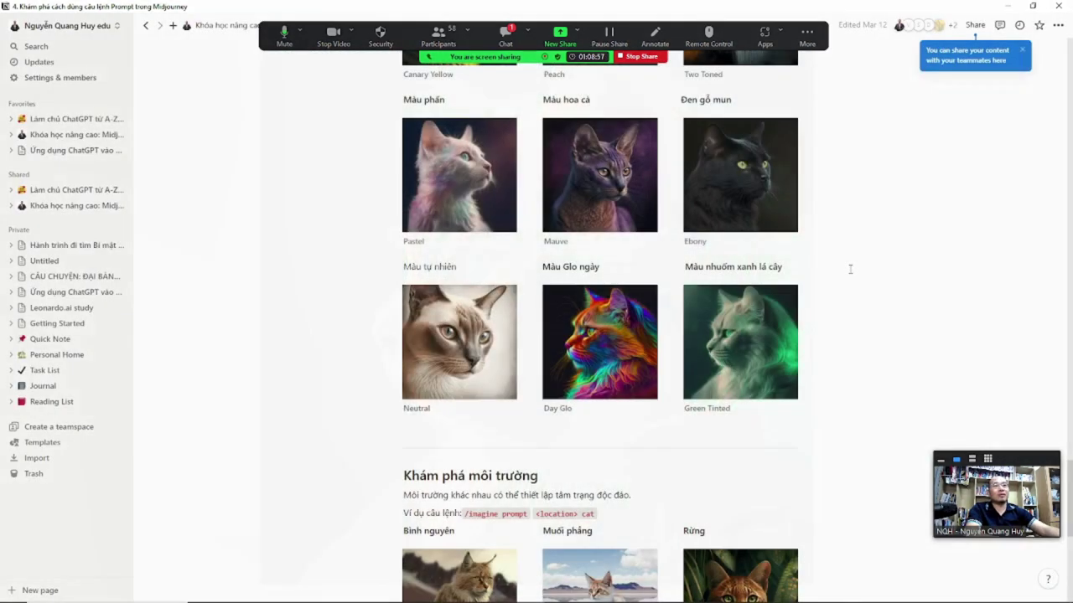
Examine the location-based cat samples, from Tundra to Cloud Forest, in the "Khám phá môi trường" section
scroll(863, 345, "down", 4)
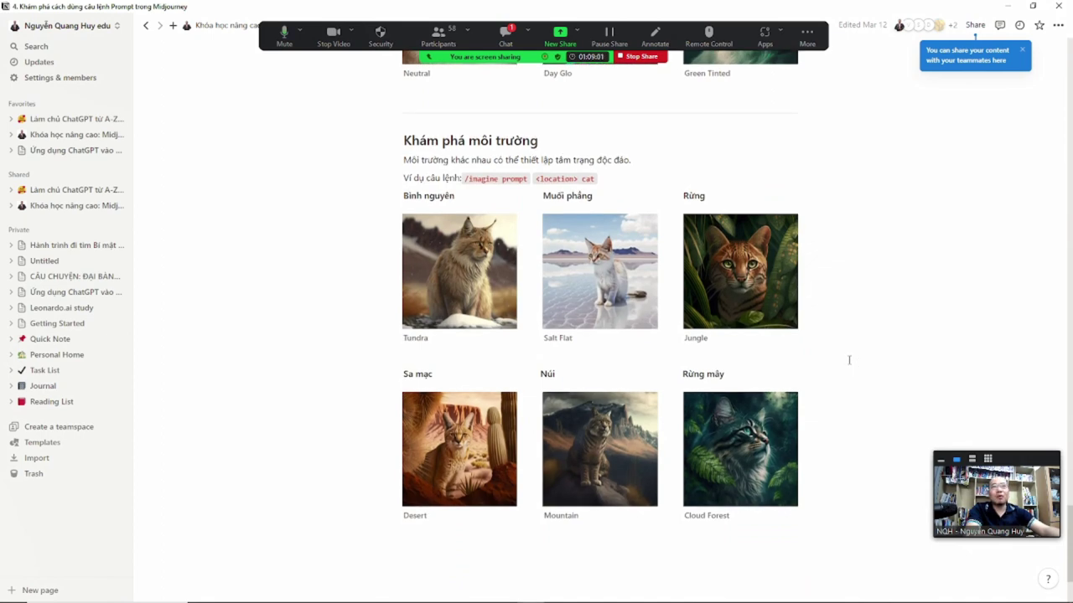
scroll(833, 371, "down", 1)
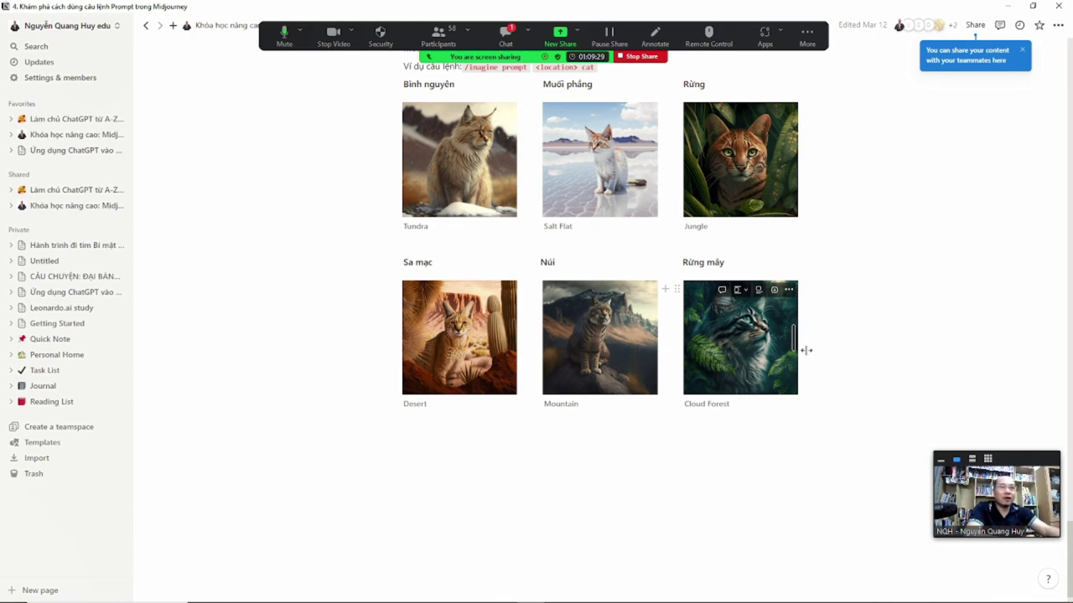
scroll(864, 386, "down", 1)
Go back through "Chương II. Chuẩn bị cho cuộc hành trình của bạn?" to the main page of the advanced Midjourney course
scroll(843, 379, "up", 5)
scroll(846, 377, "up", 8)
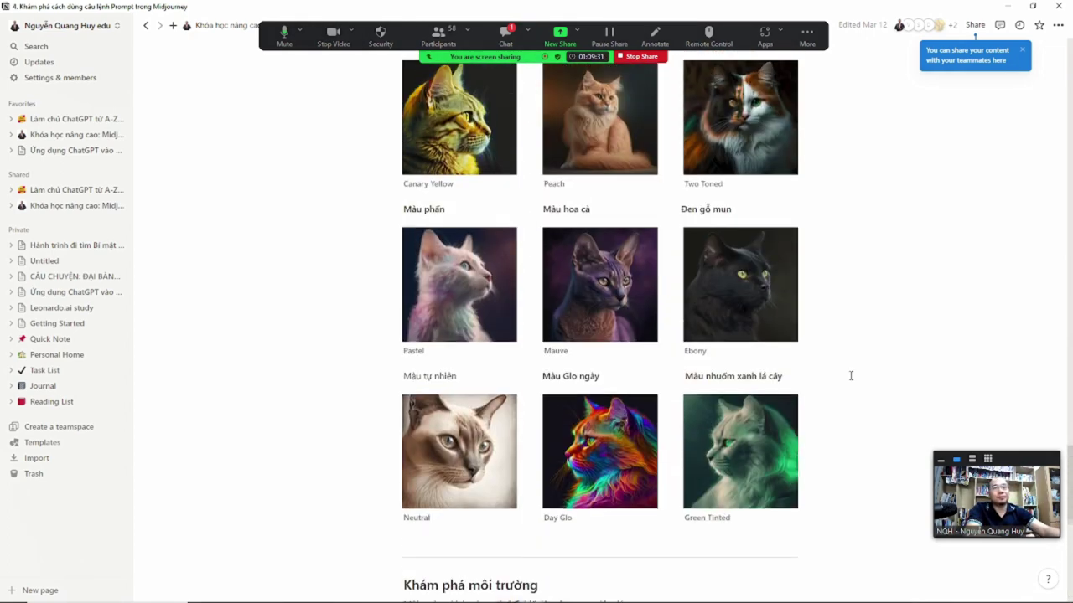
scroll(855, 373, "up", 10)
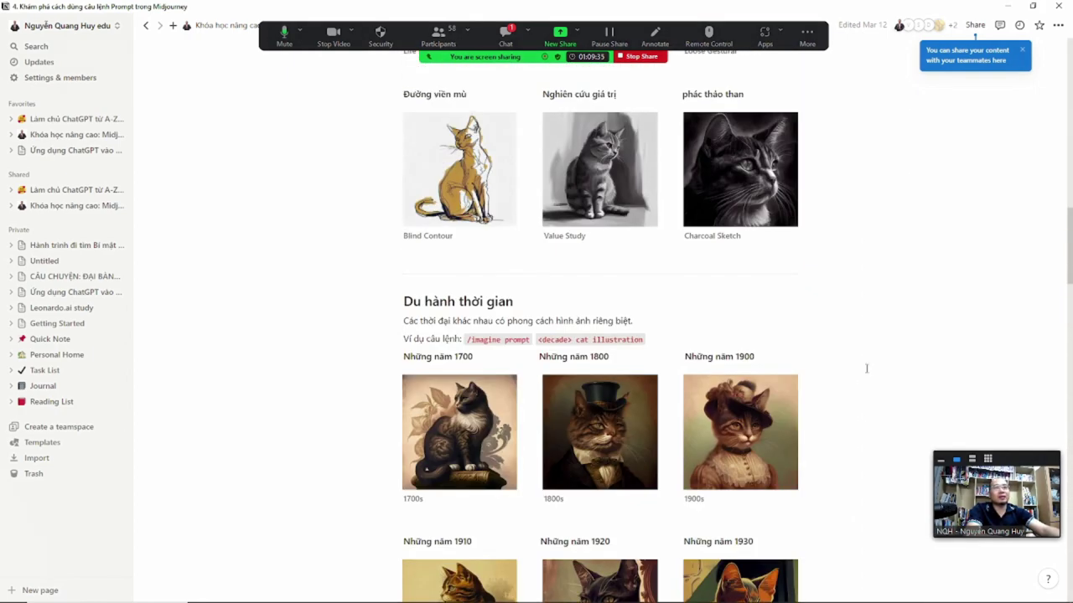
scroll(866, 369, "up", 8)
scroll(866, 369, "up", 8)
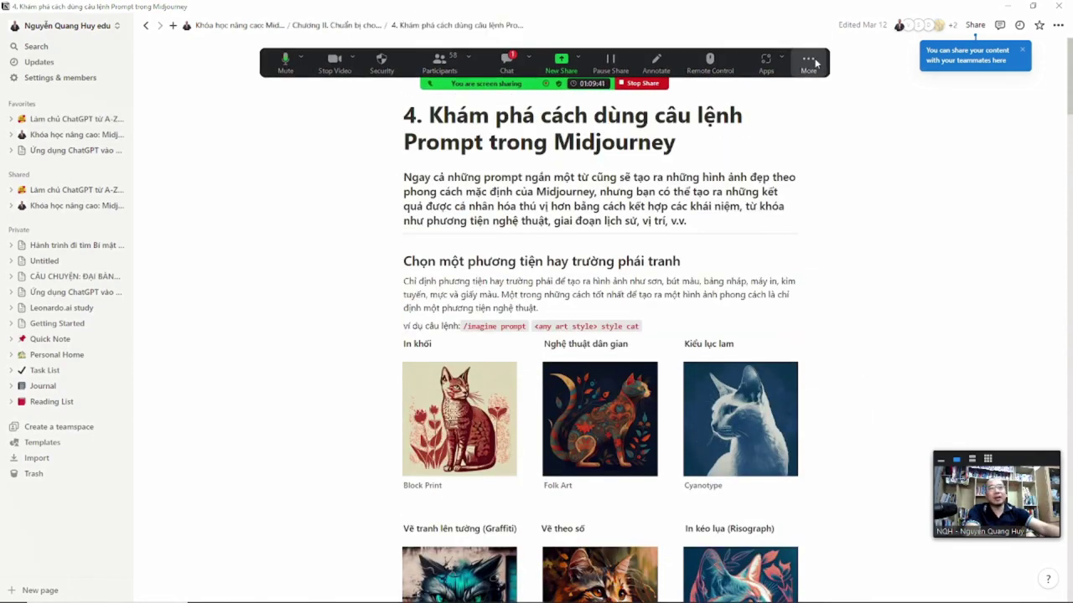
left_click(371, 23)
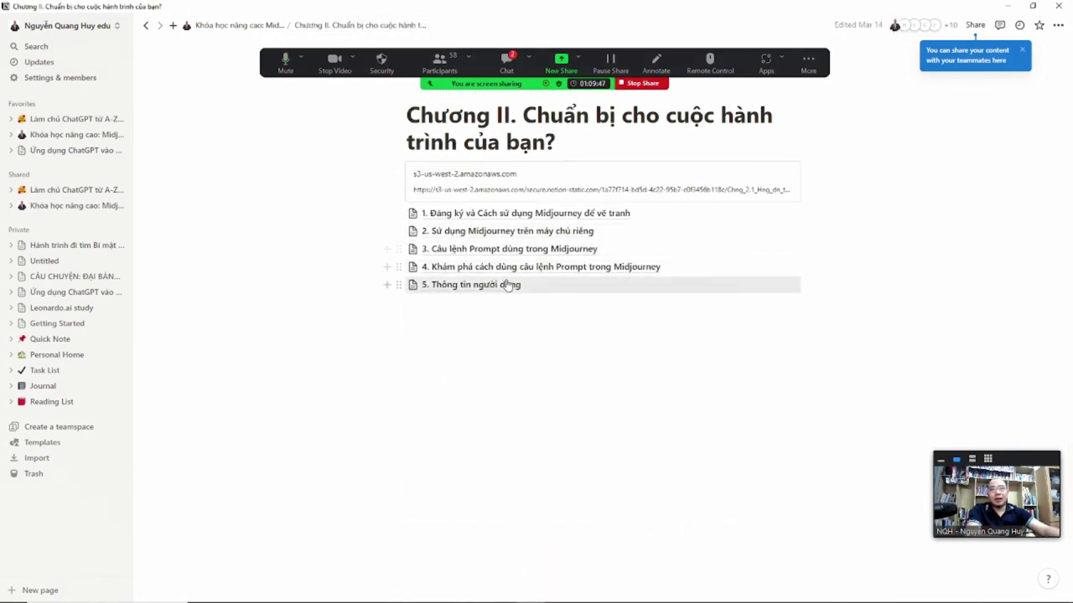
left_click(242, 25)
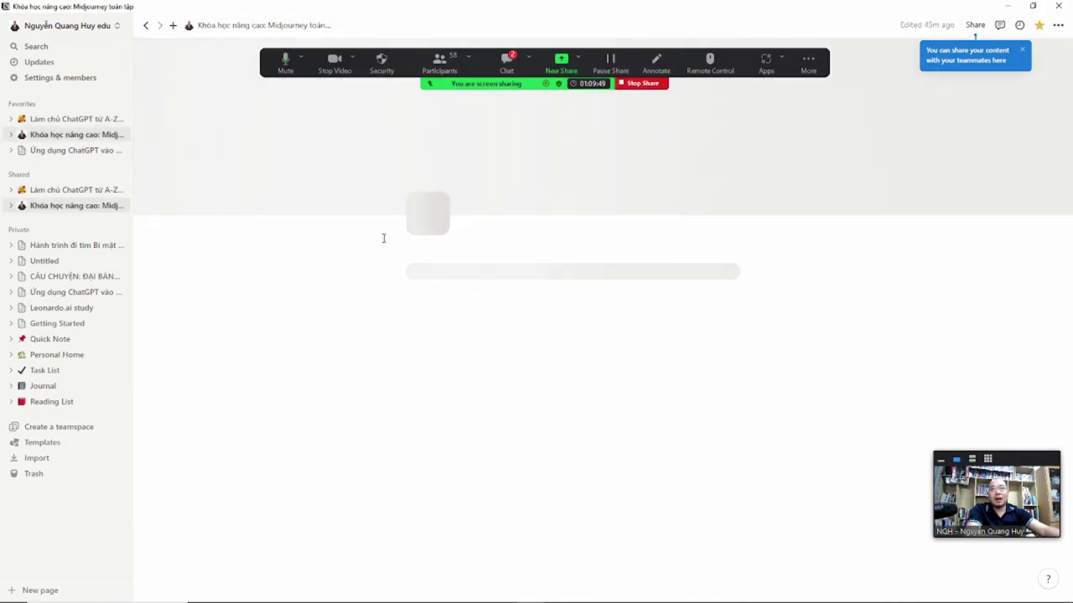
Open "Chương IV. Tìm hiểu các tham số của Midjourney" from the course's "Các bài học" list
scroll(332, 384, "down", 15)
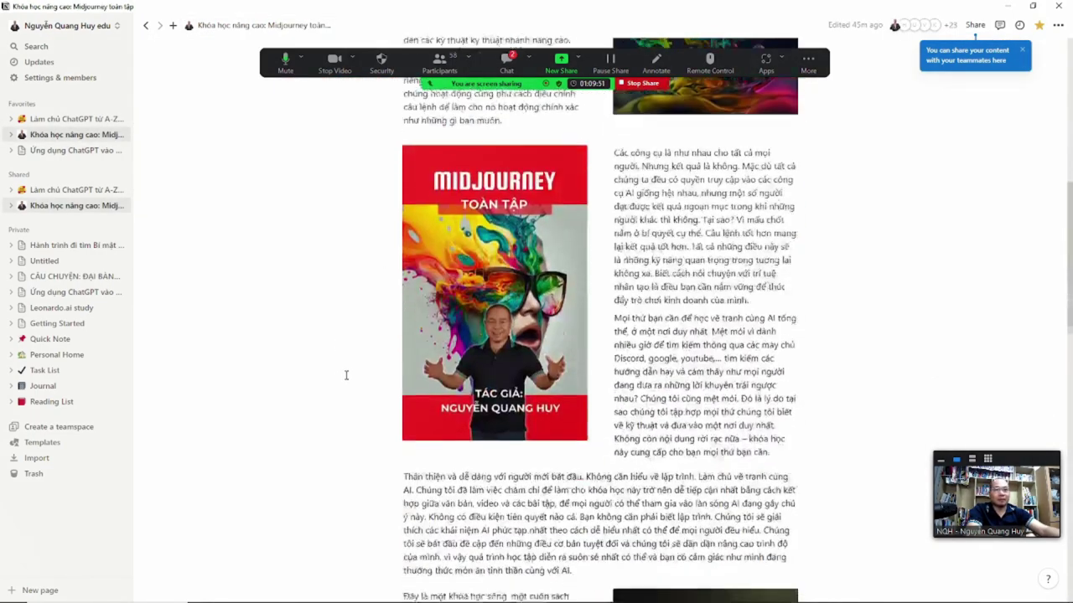
scroll(347, 378, "down", 4)
scroll(346, 352, "up", 3)
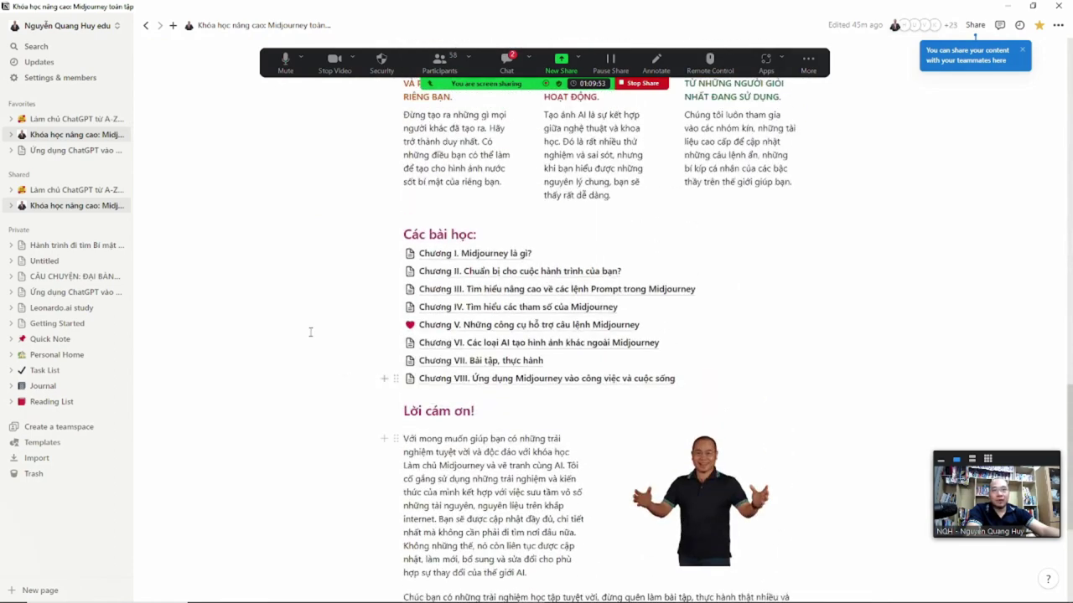
left_click(558, 307)
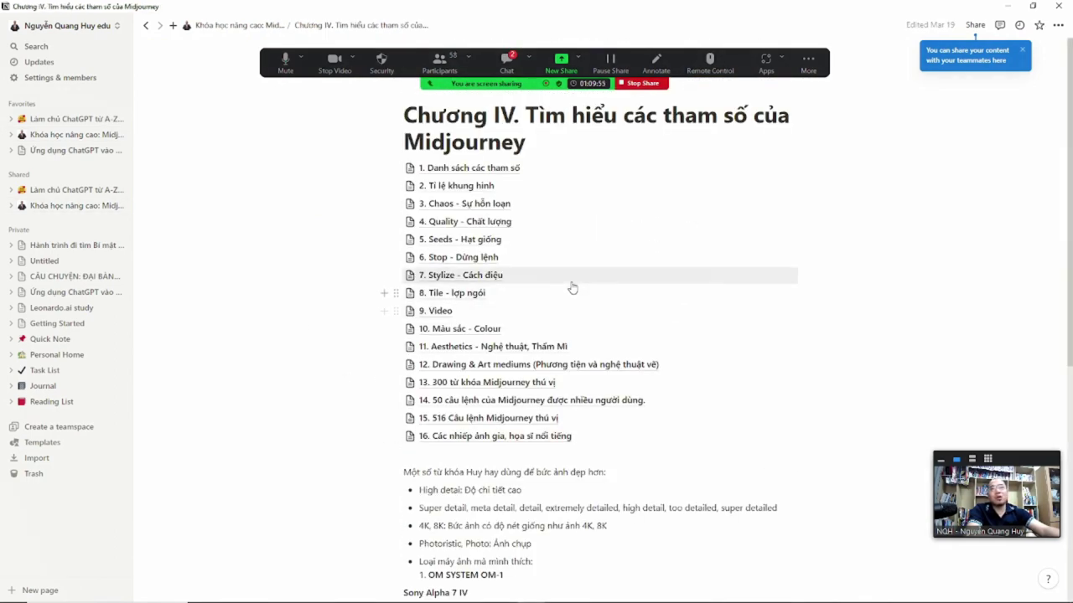
Review the basic parameters in "1. Danh sách các tham số" and the aspect ratio samples in "2. Tỉ lệ khung hình"
left_click(508, 170)
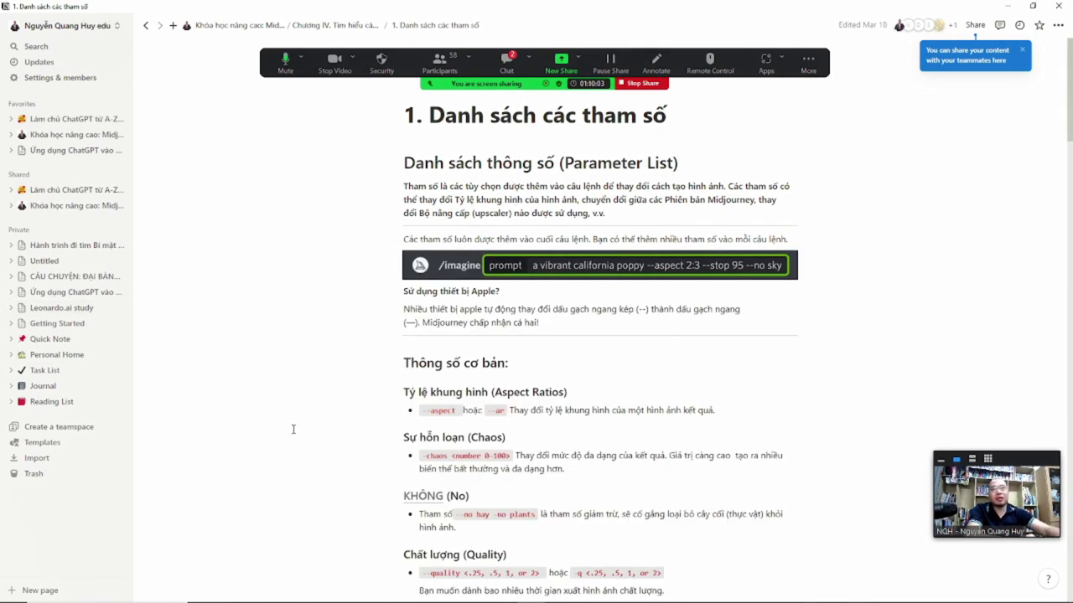
scroll(293, 429, "down", 3)
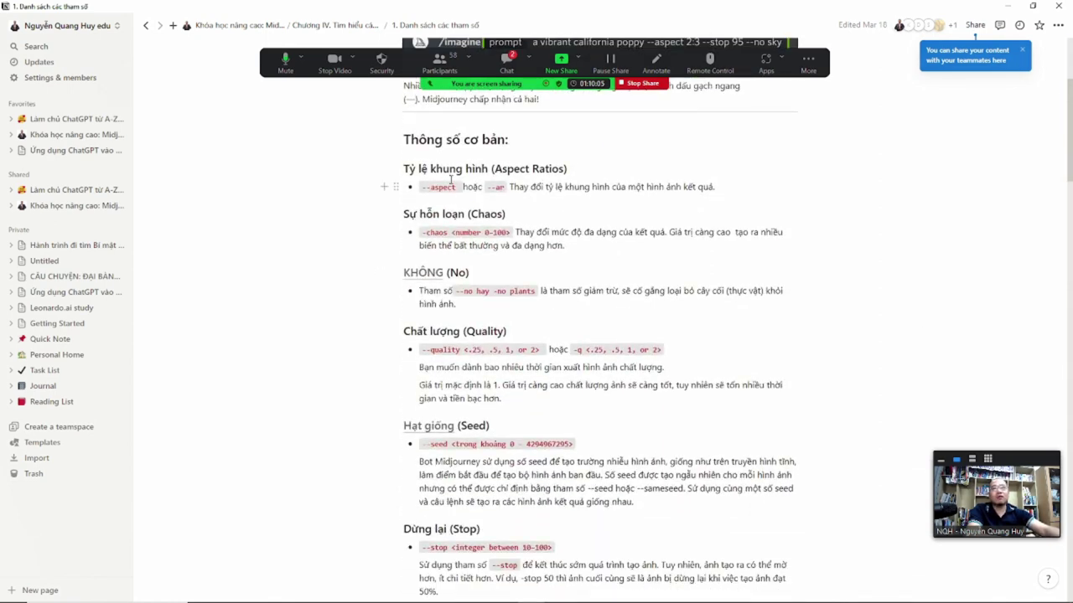
left_click(337, 26)
left_click(461, 186)
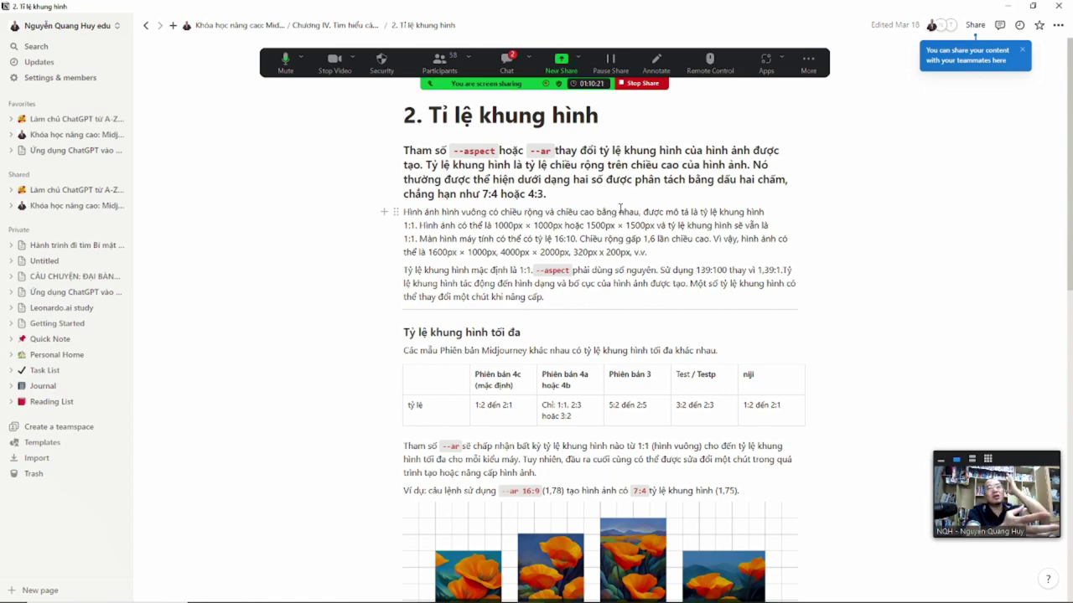
scroll(503, 293, "down", 3)
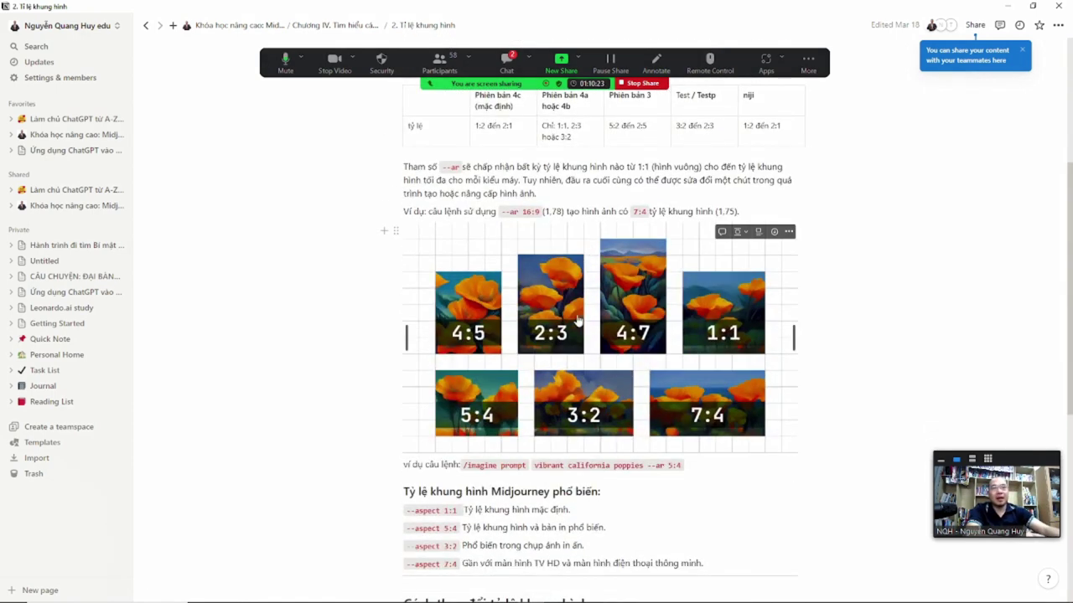
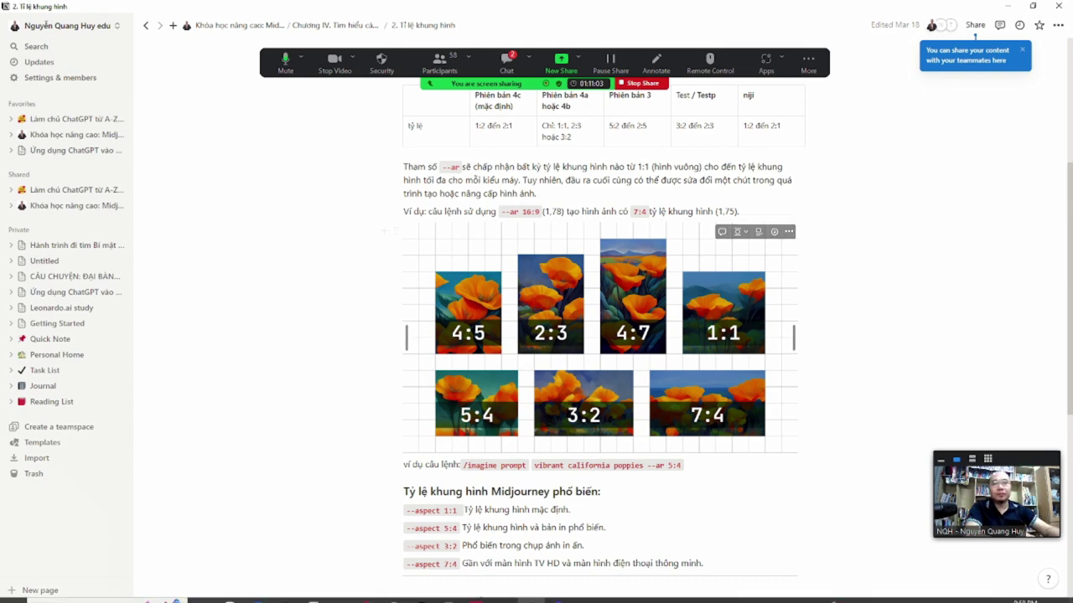
Switch to File Explorer and open the "7 Viên ngọc rồng" folder inside Downloads
left_click(338, 592)
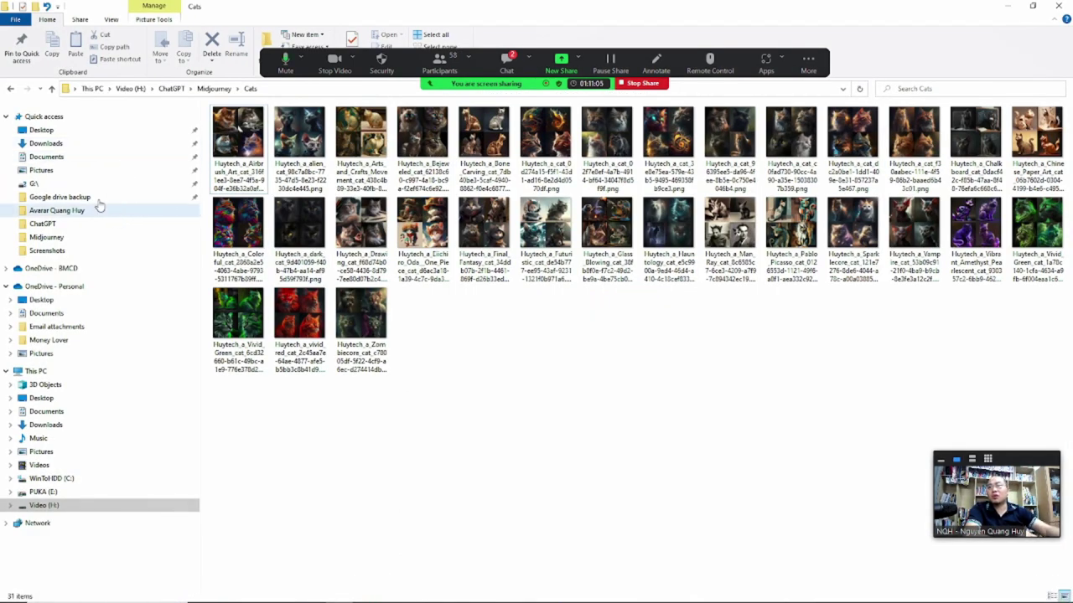
left_click(46, 157)
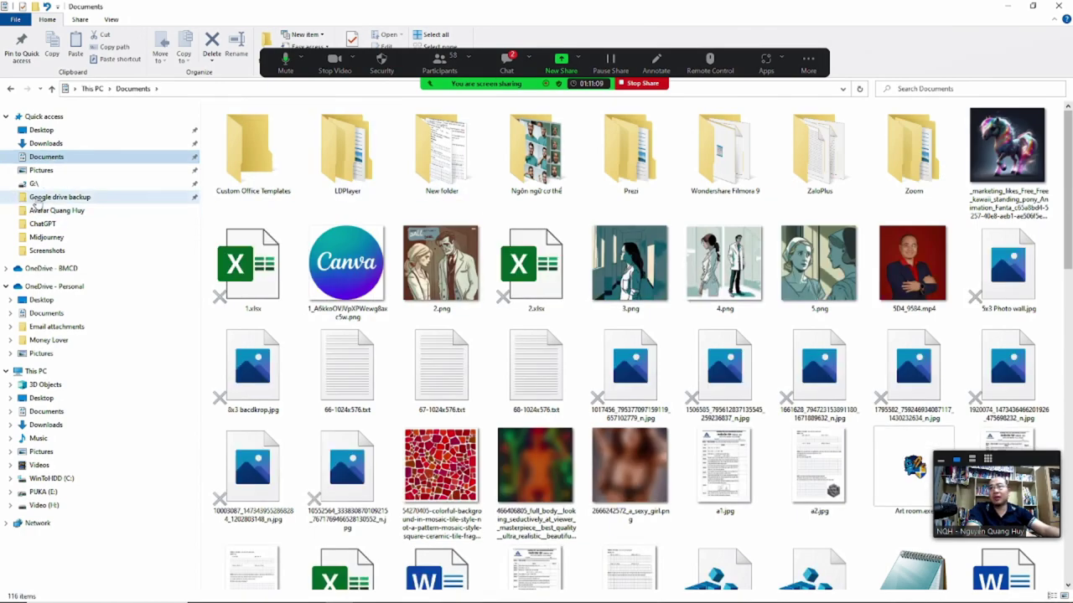
left_click(46, 143)
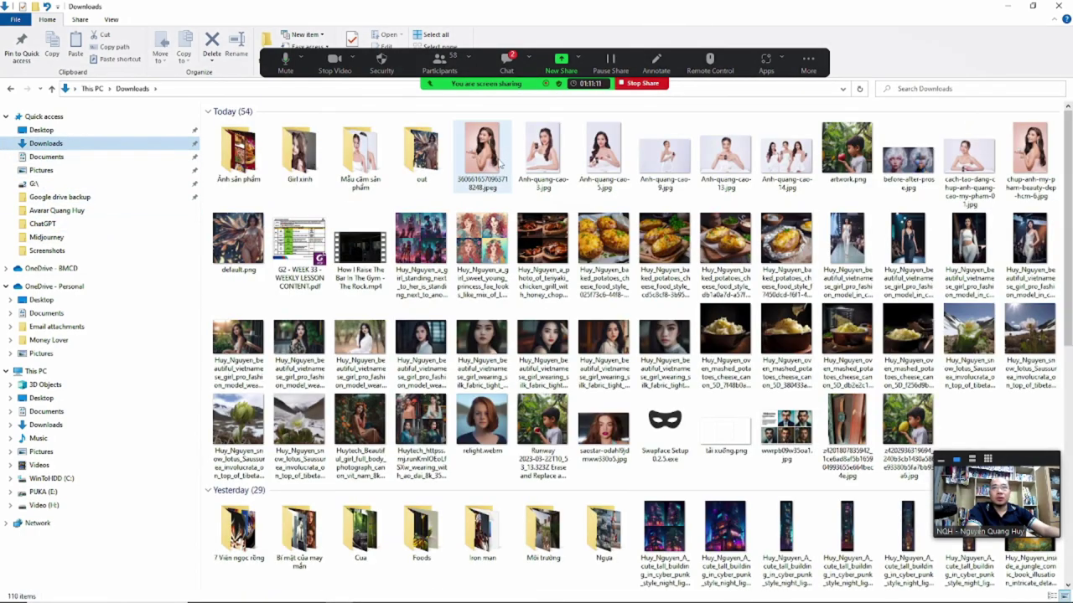
left_click_drag(1069, 235, 1069, 310)
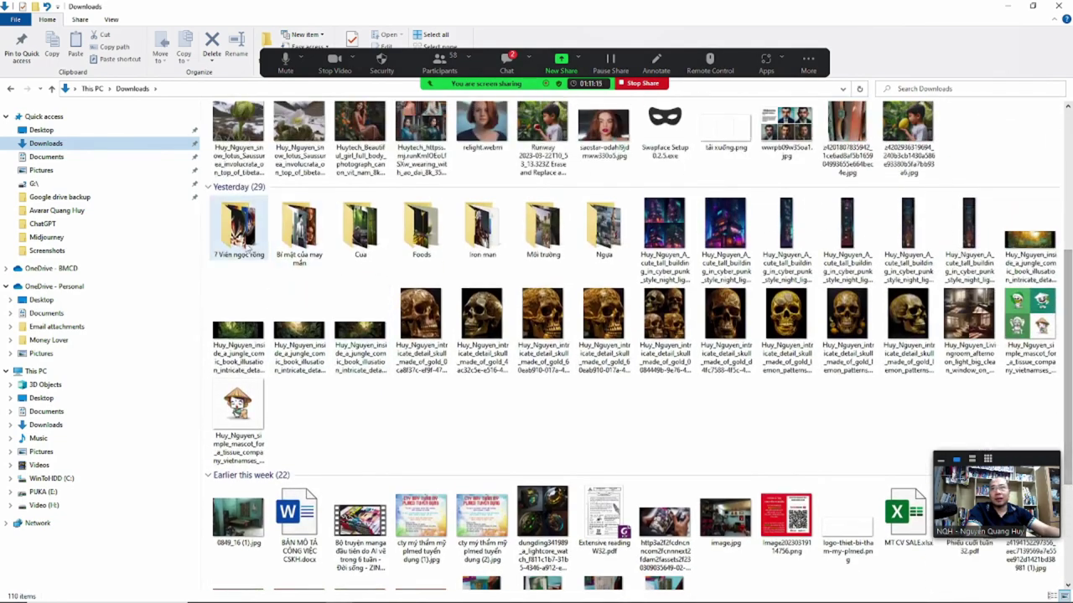
double_click(245, 243)
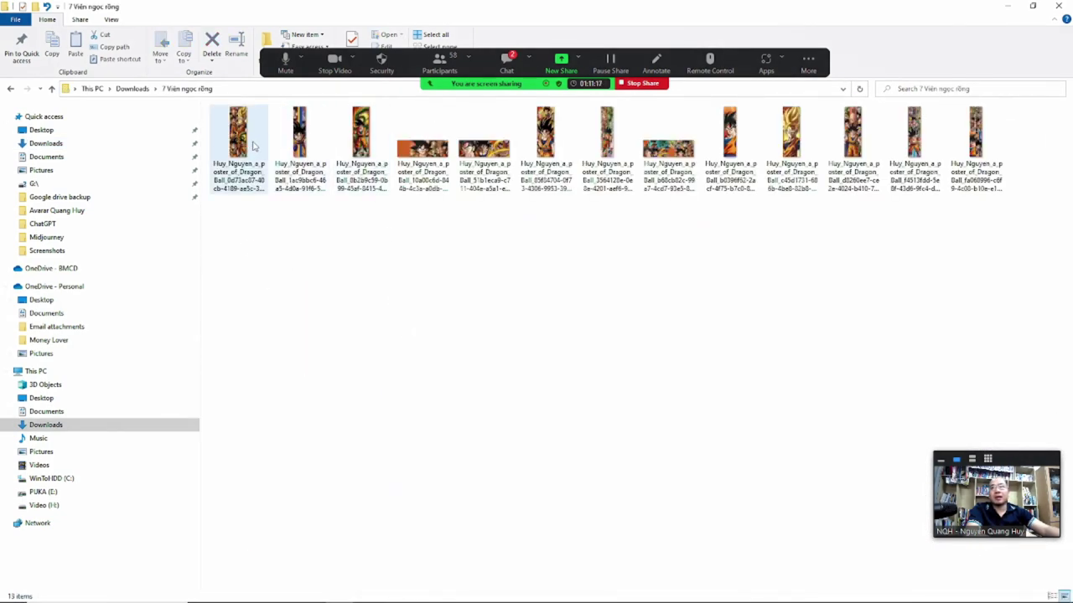
View the first four Dragon Ball posters enlarged, shifting the meeting controls up and away from the picture
left_click(245, 147)
key("Return")
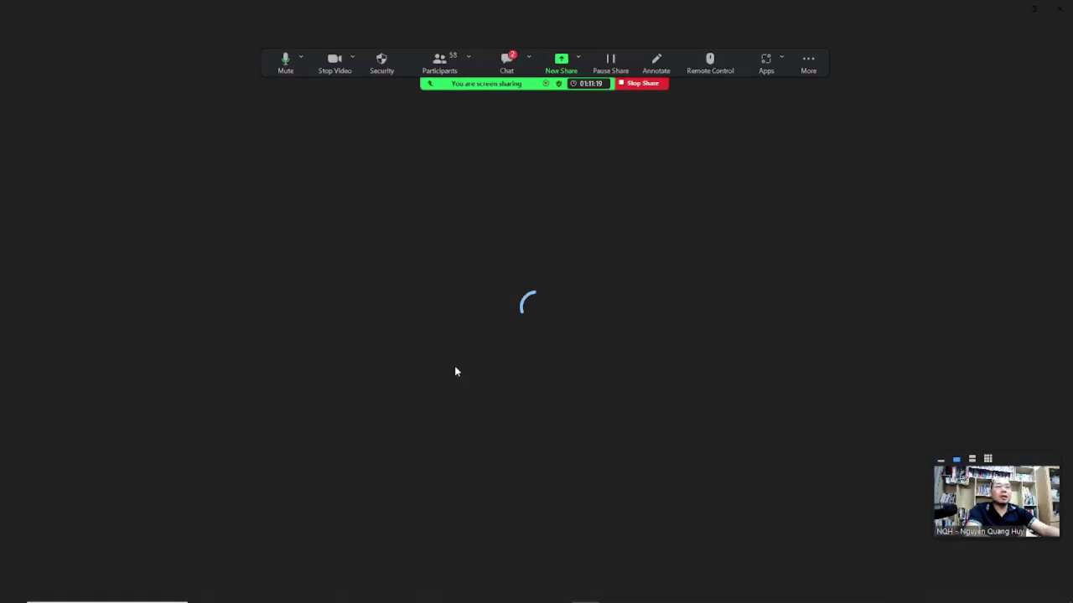
key("Right")
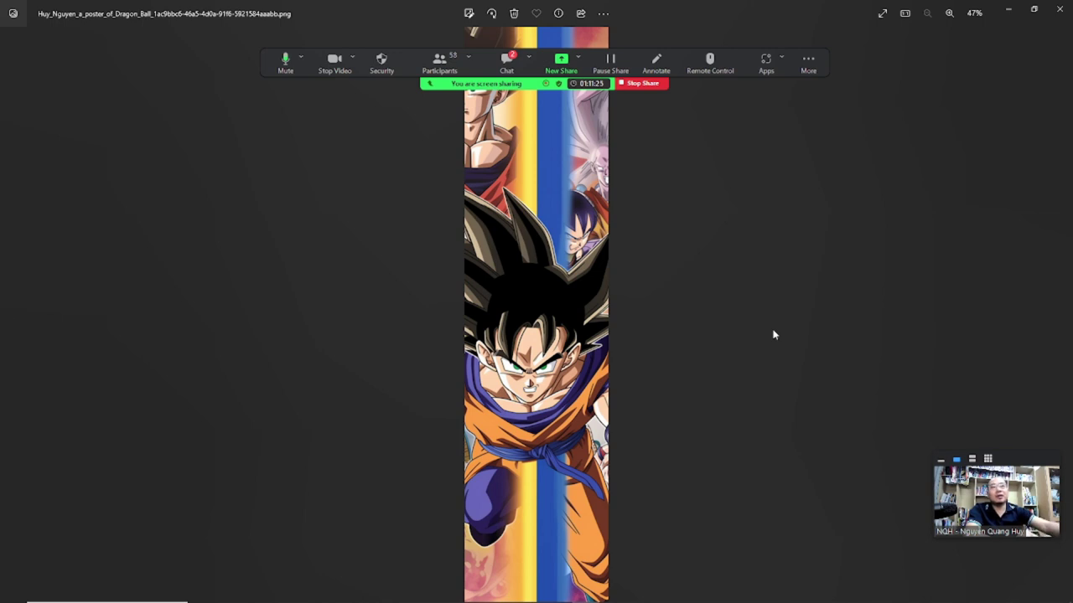
left_click_drag(807, 63, 820, 41)
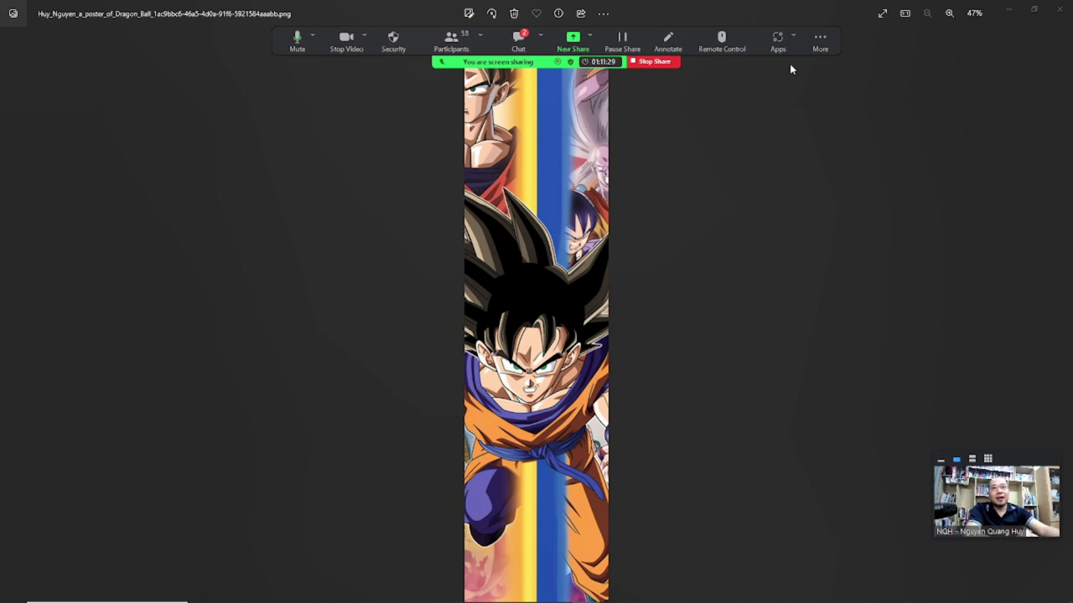
key("Right")
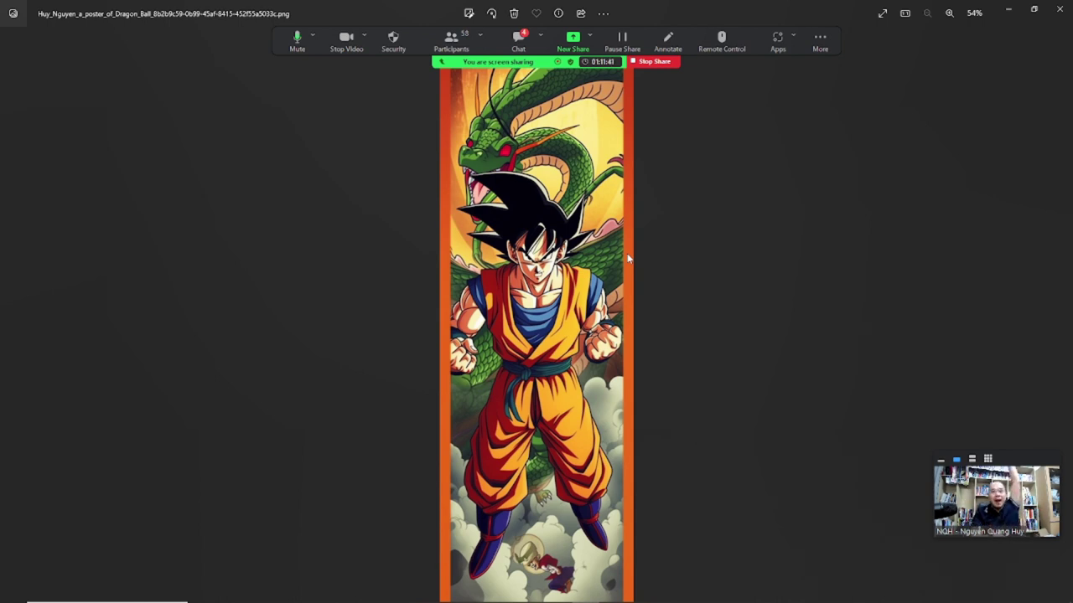
key("Right")
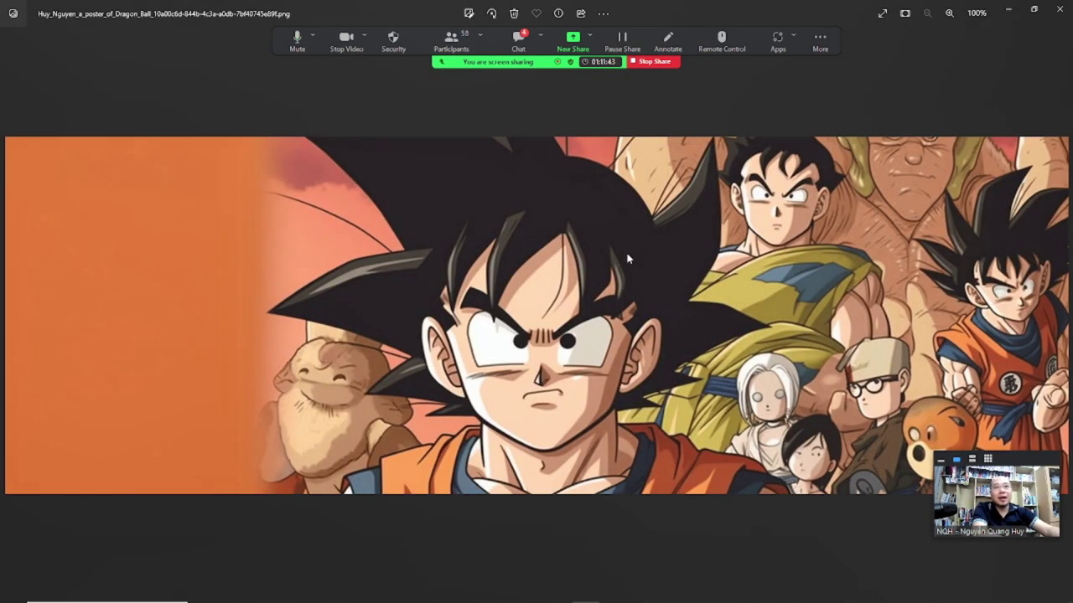
Share the whole Screen anew in the Zoom meeting and minimize the meeting window
left_click(564, 44)
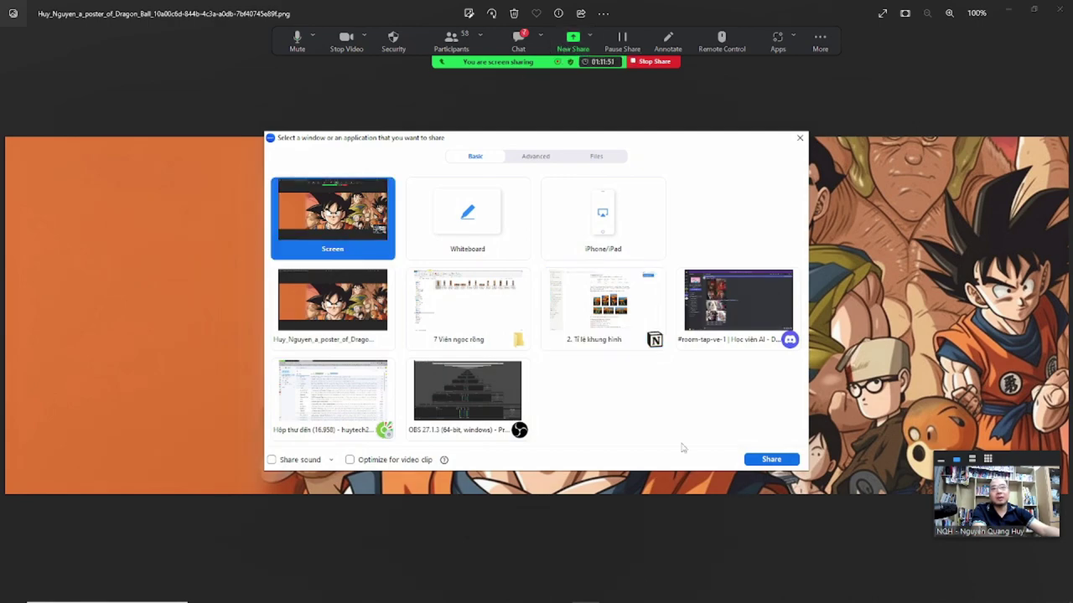
left_click(760, 462)
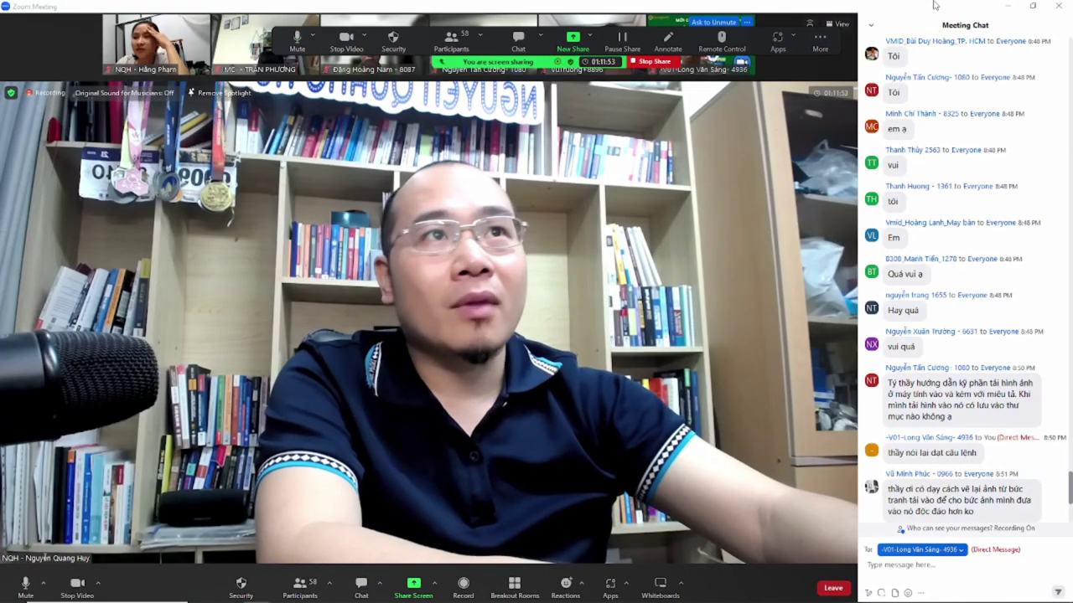
left_click(1009, 7)
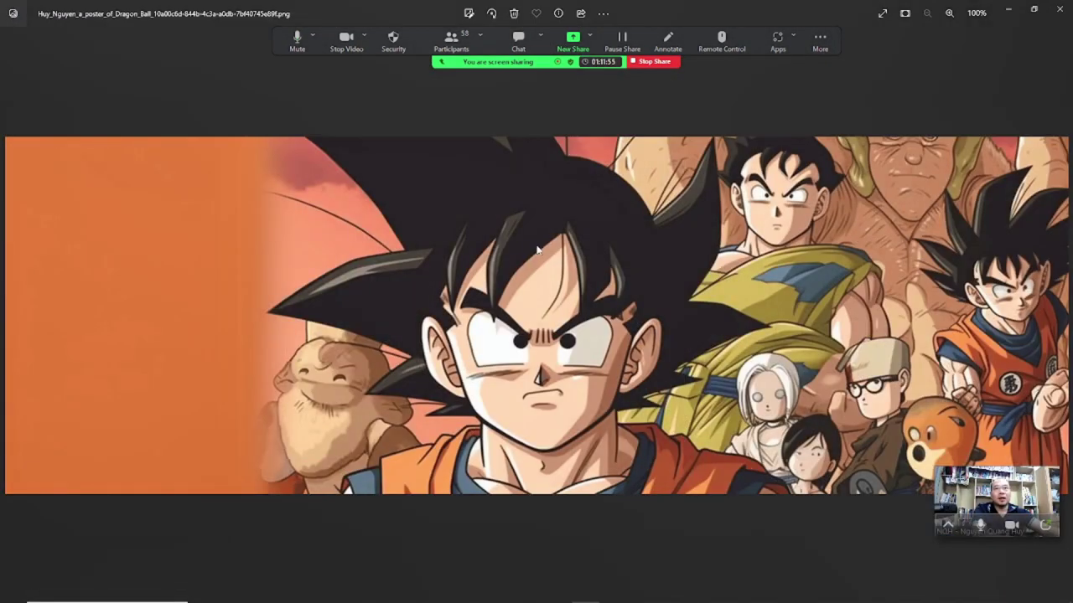
Browse through the tall and wide Dragon Ball posters up to the folder's last four-image grid to compare their aspect ratios
key("Right")
key("Right")
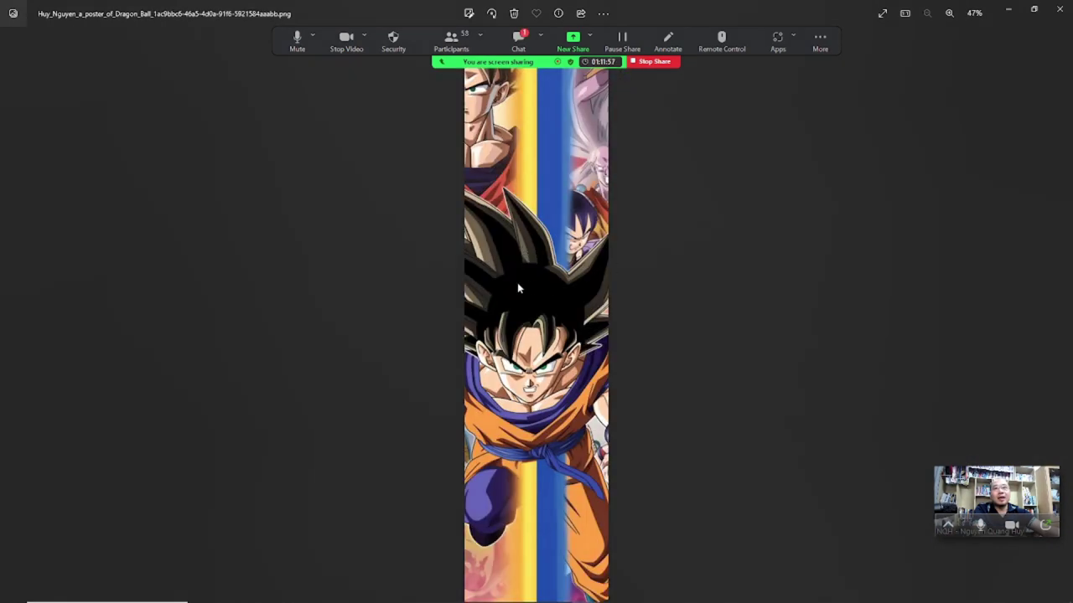
key("Left")
key("Left")
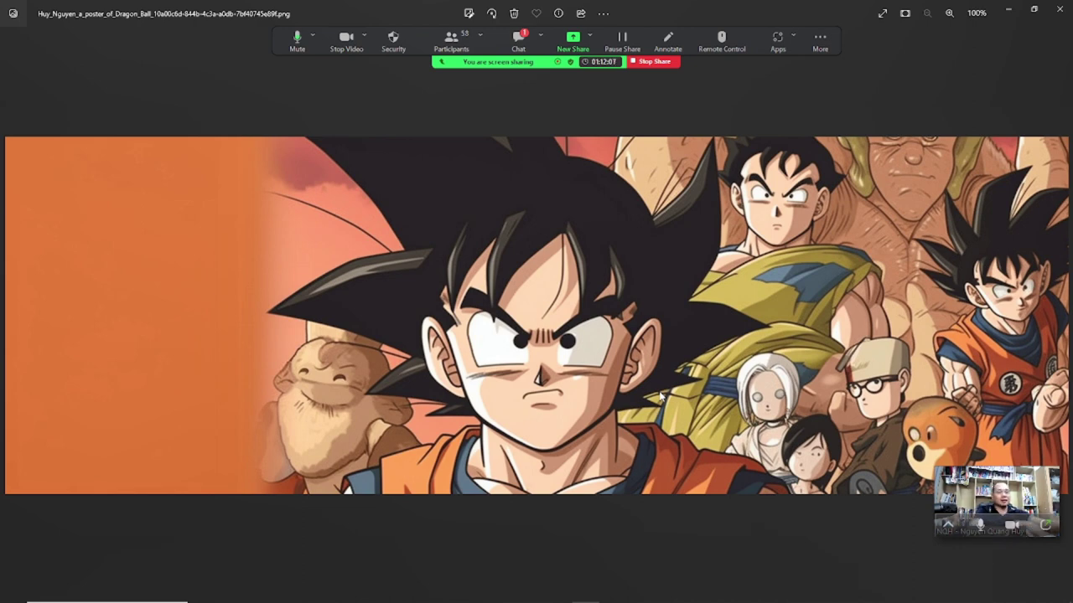
key("Right")
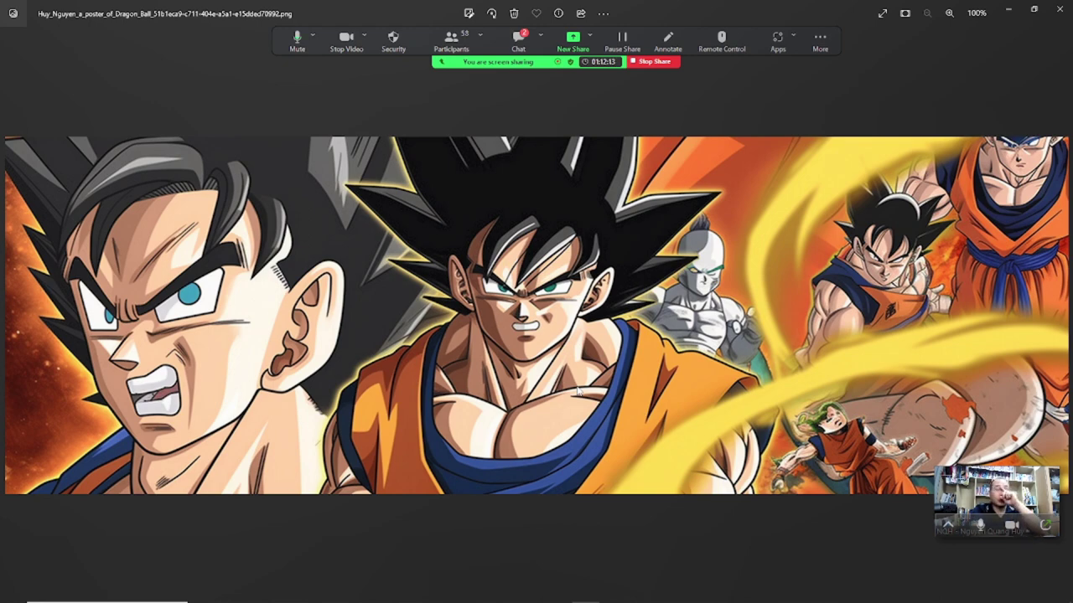
key("Right")
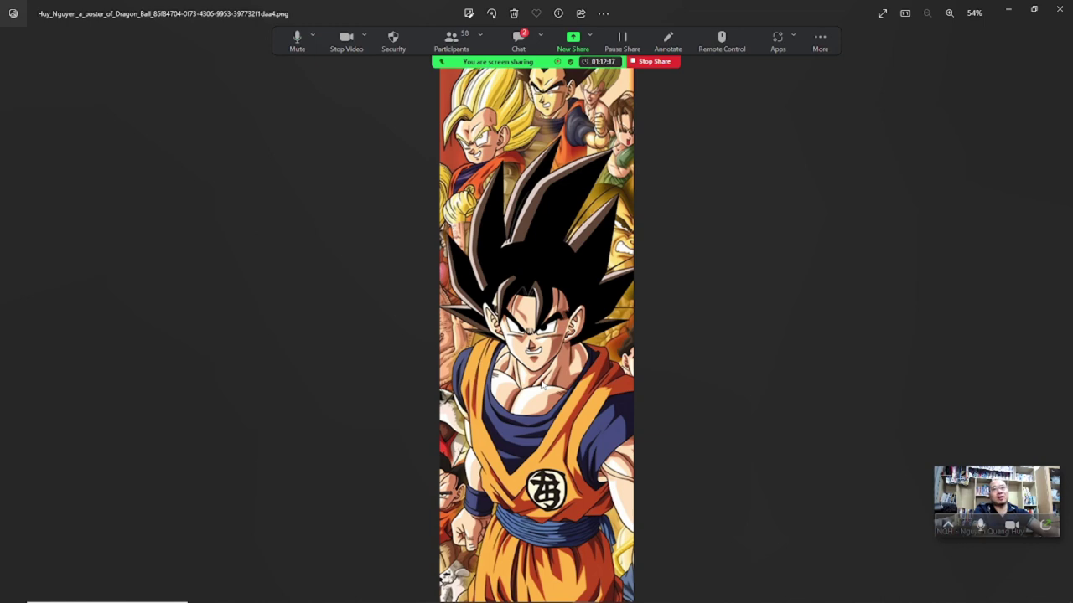
key("Right")
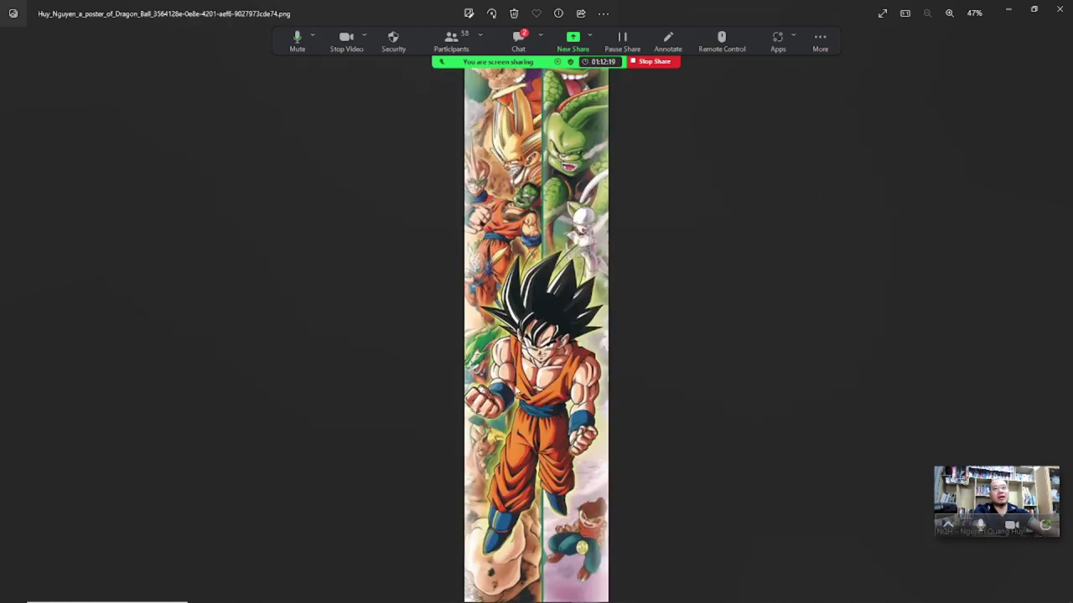
key("Right")
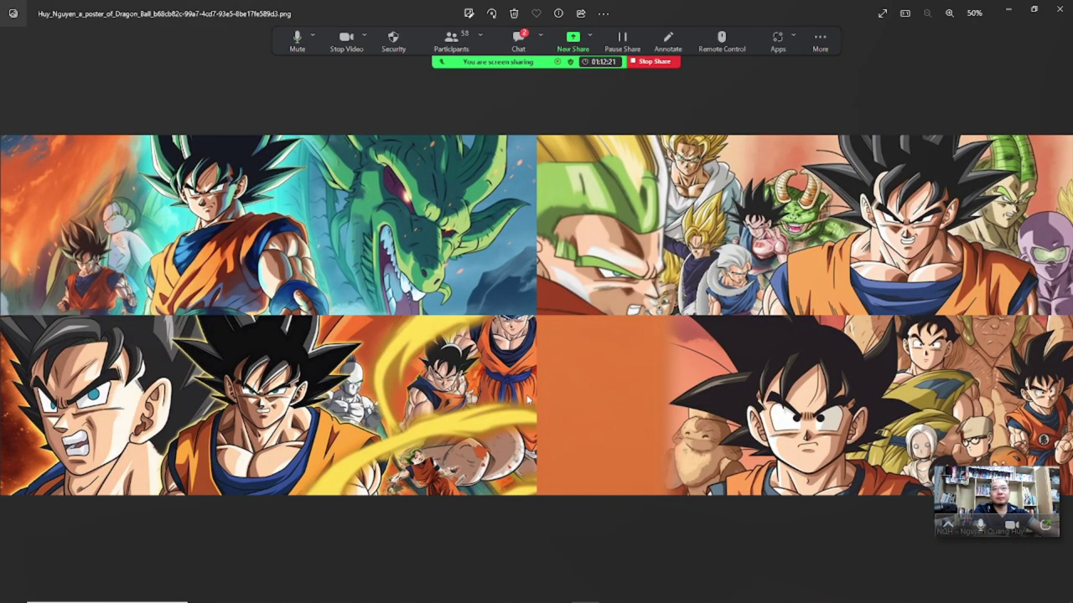
key("Right")
key("Right")
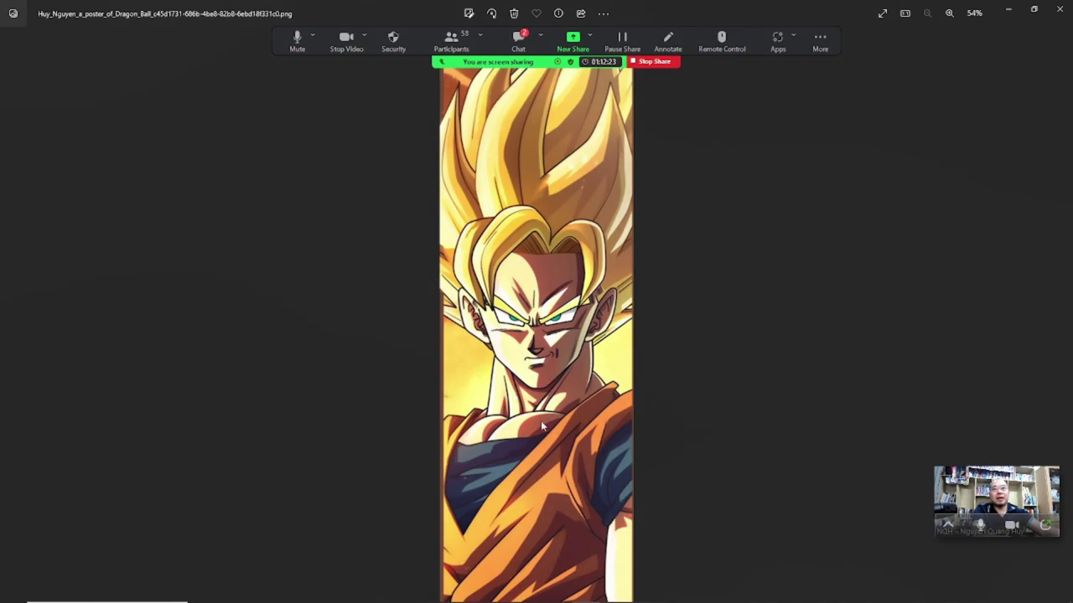
key("Right")
key("Right")
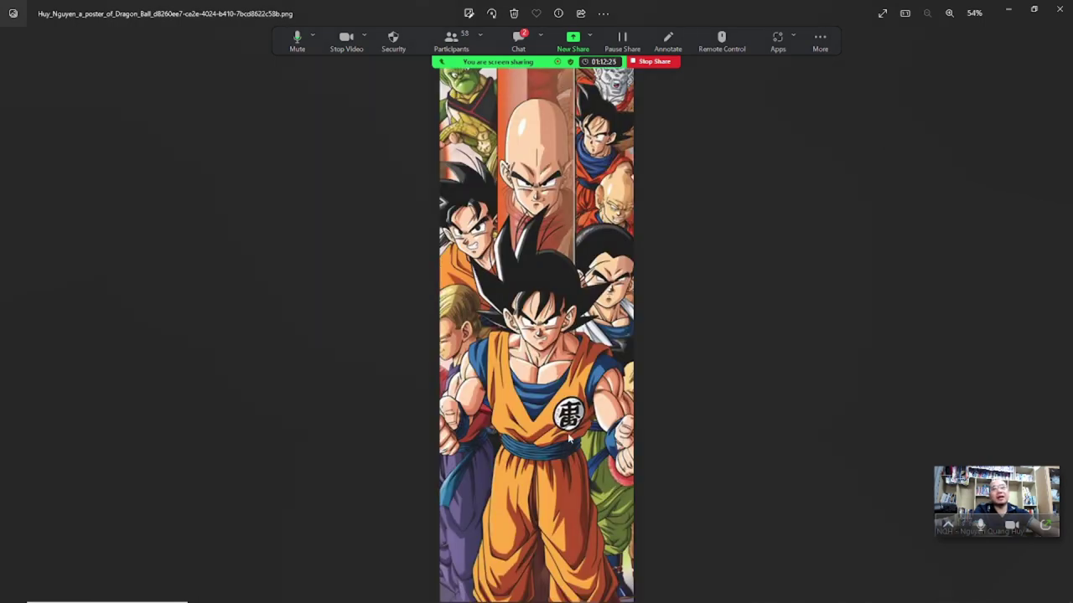
key("Right")
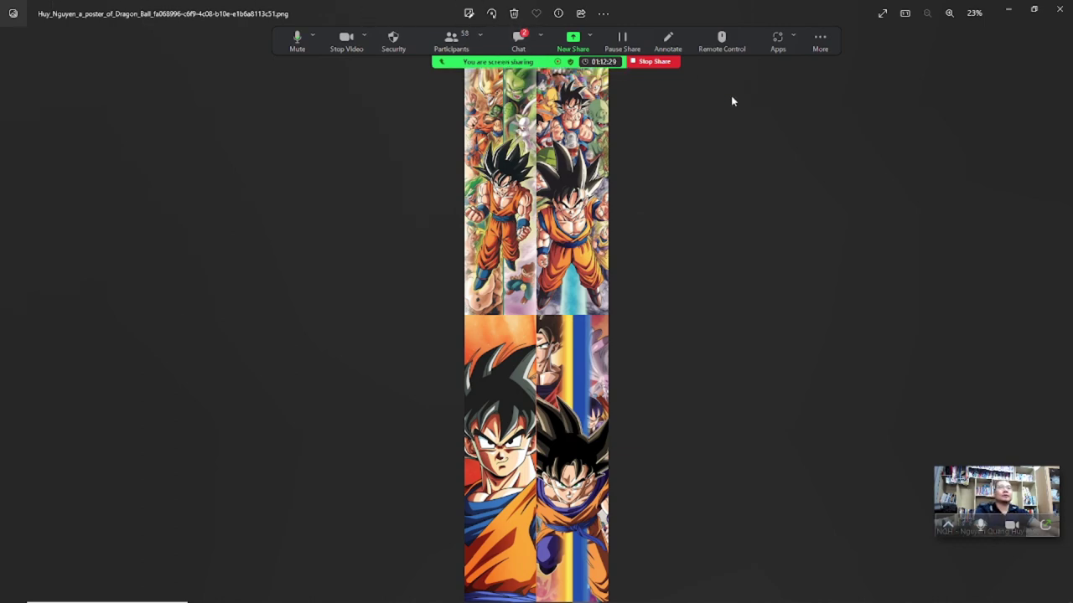
Close the poster viewer, return to Downloads and open the first narrow cyberpunk tall building image from the "Yesterday" group
left_click(1059, 9)
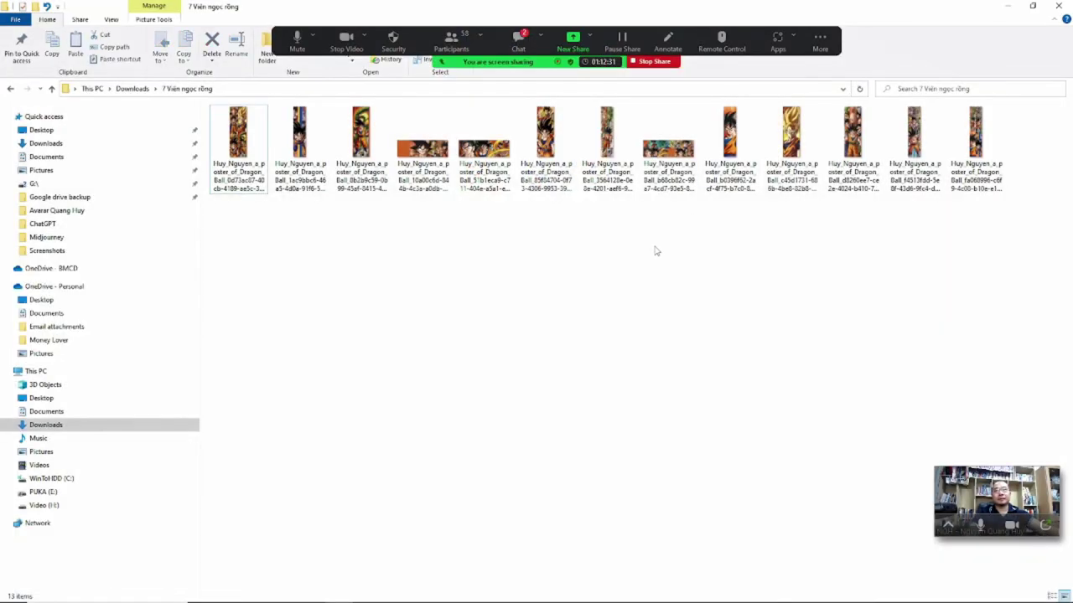
left_click(133, 88)
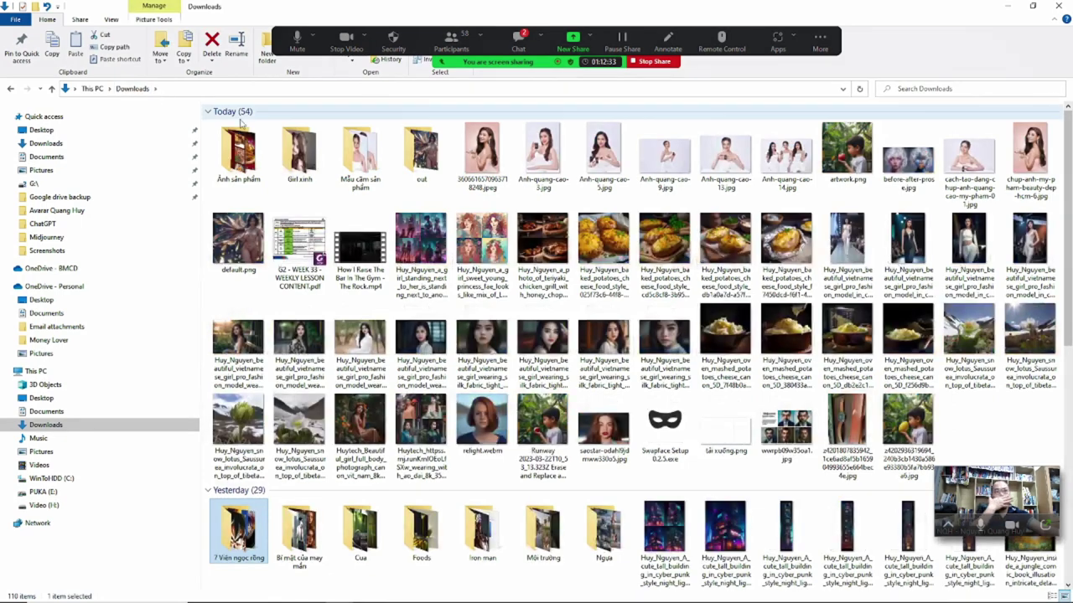
scroll(538, 354, "down", 5)
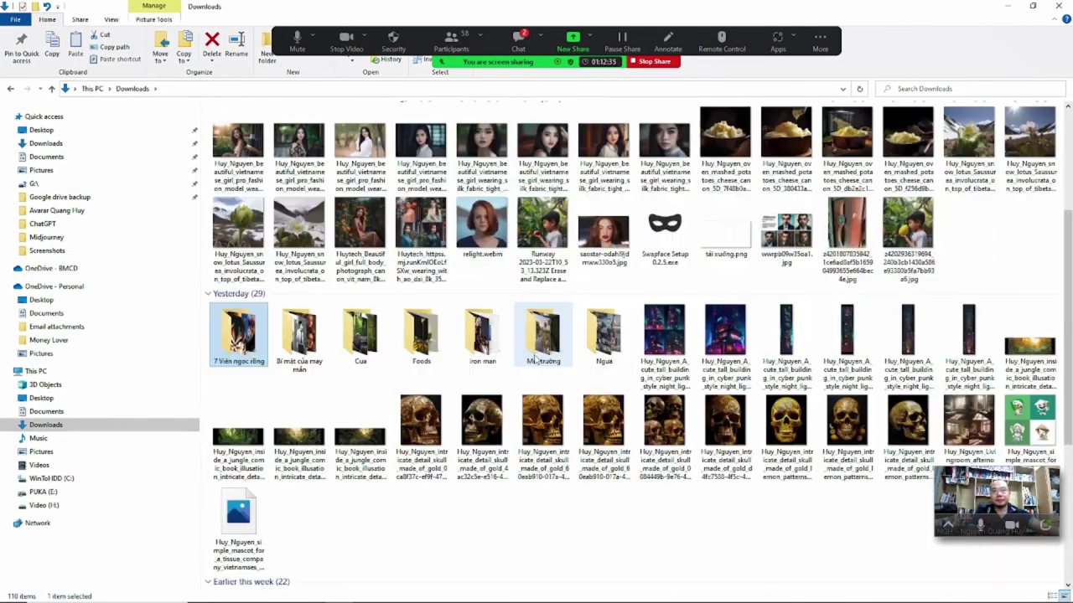
left_click(779, 147)
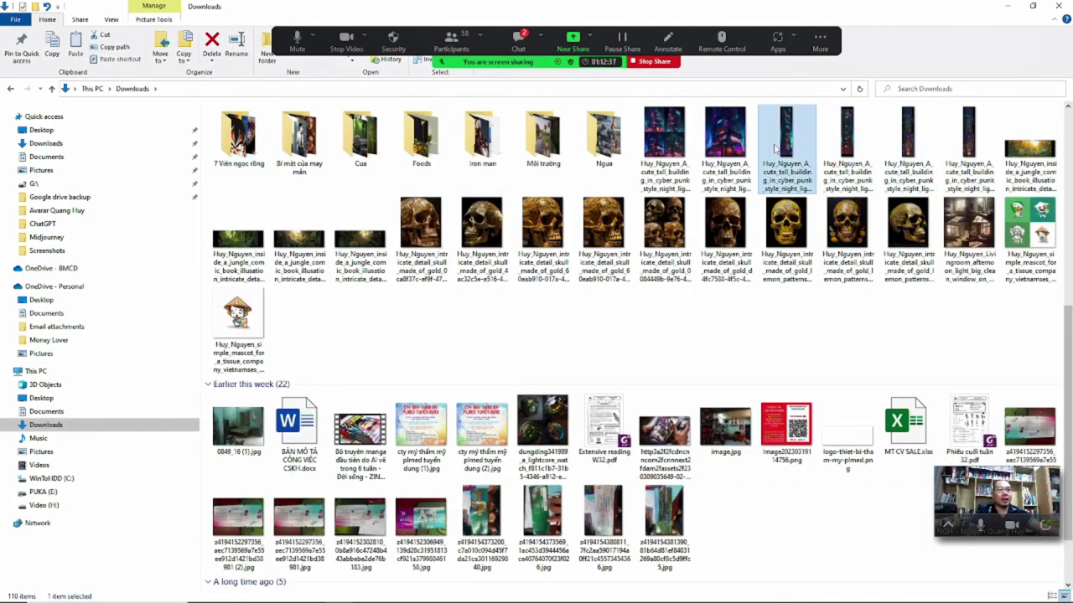
double_click(777, 149)
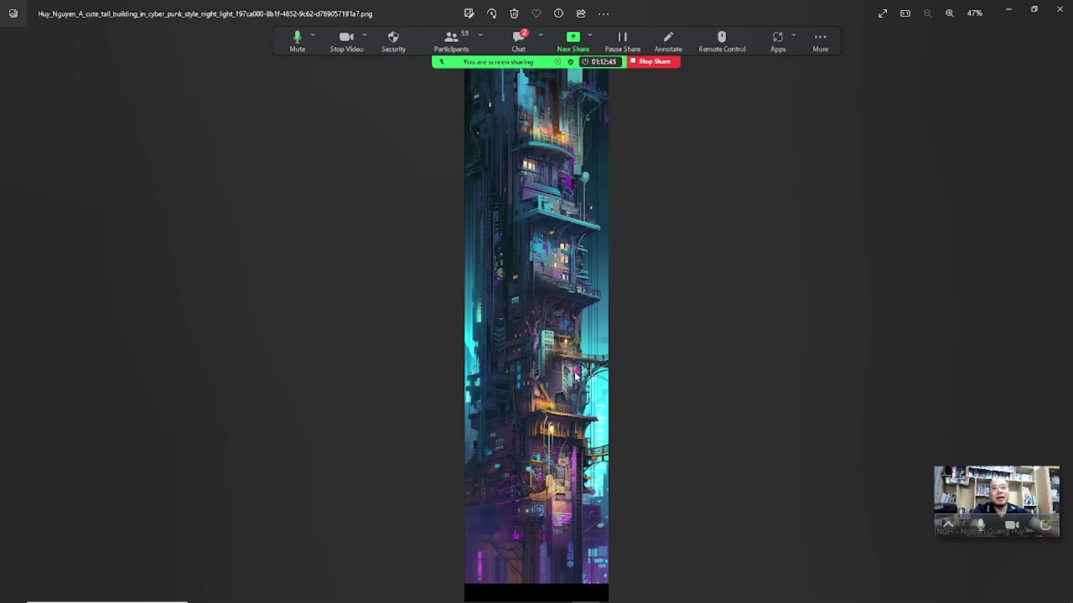
Inspect the details of the cyberpunk tall building up close and view the next two tall building images
scroll(546, 337, "up", 3)
scroll(545, 337, "up", 3)
left_click_drag(545, 336, 518, 118)
scroll(501, 311, "down", 4)
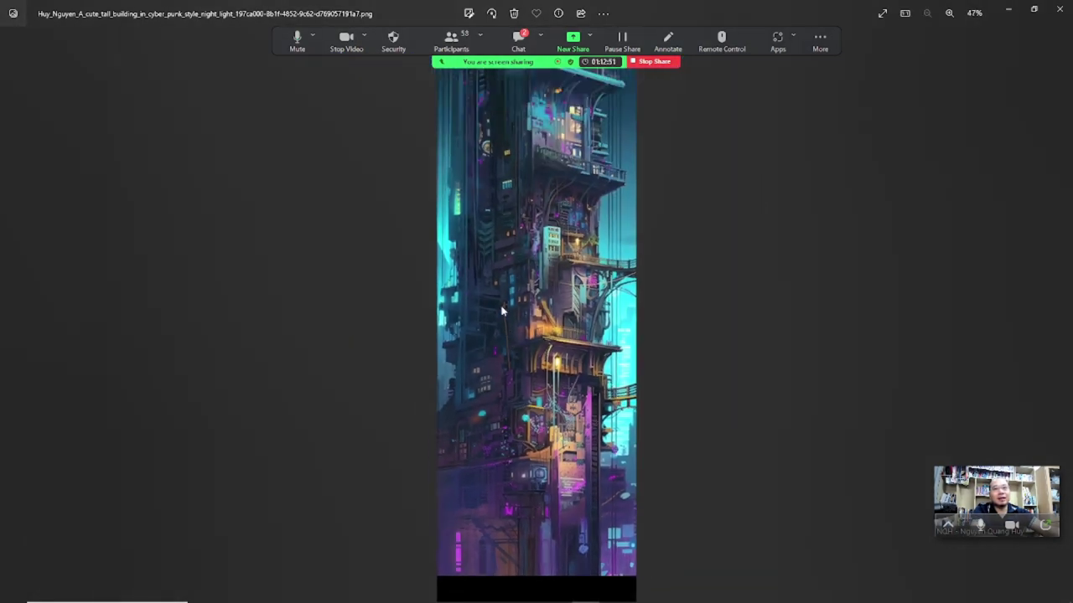
key("Right")
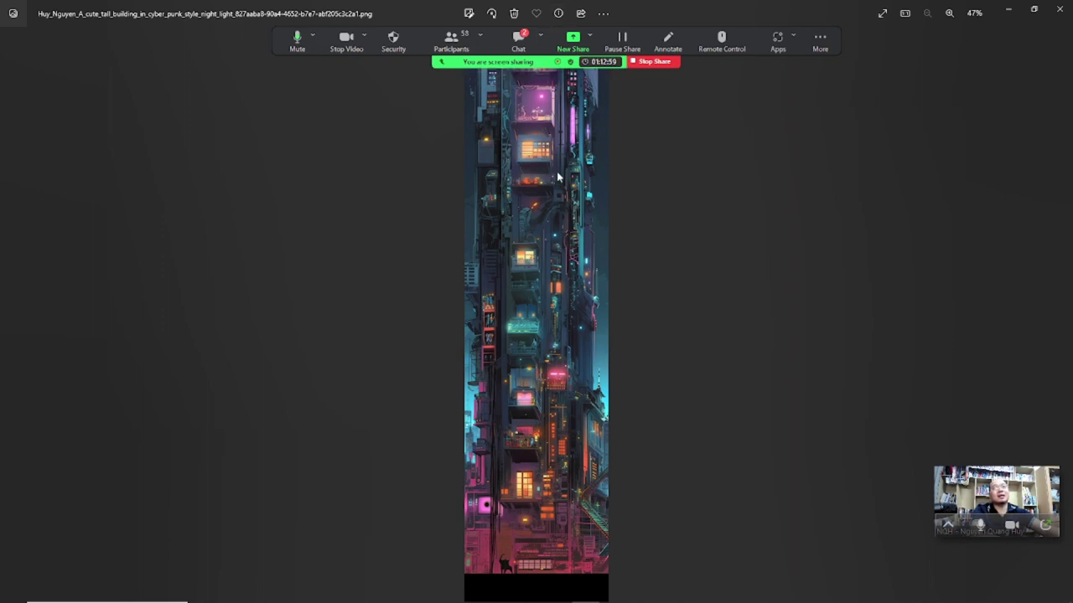
key("Right")
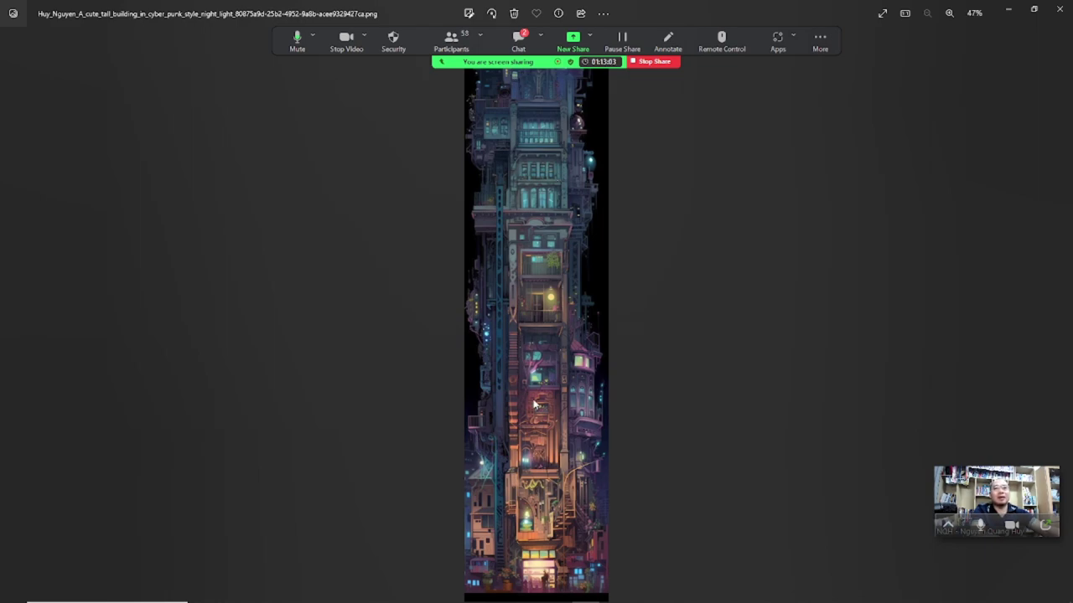
Close the tall building viewer and open the first wide jungle comic book illustration in the Downloads folder
key("Right")
key("Left")
left_click(1059, 8)
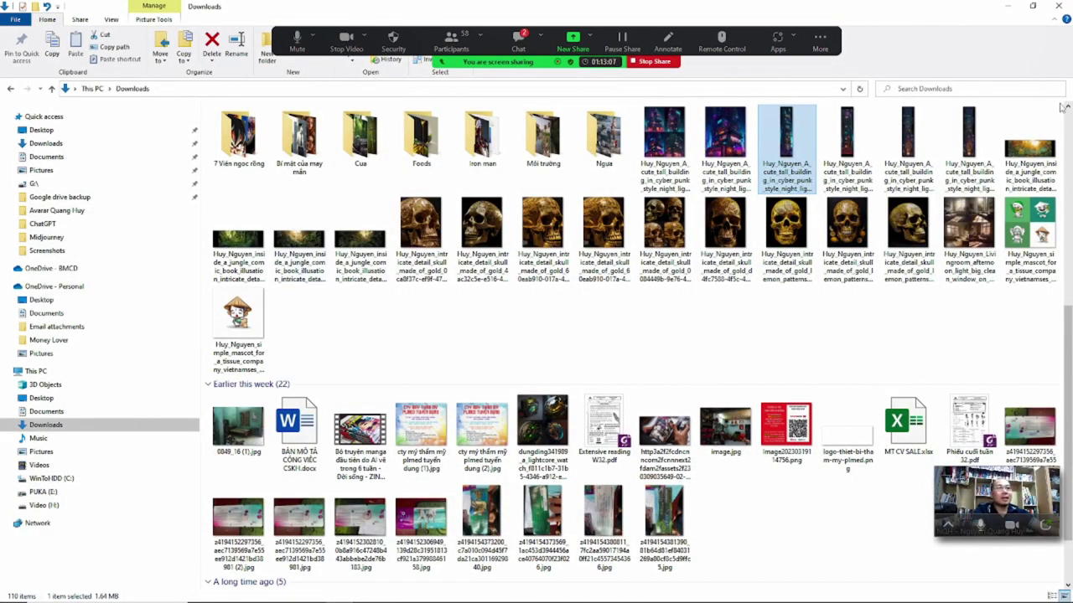
left_click(1033, 142)
double_click(1033, 144)
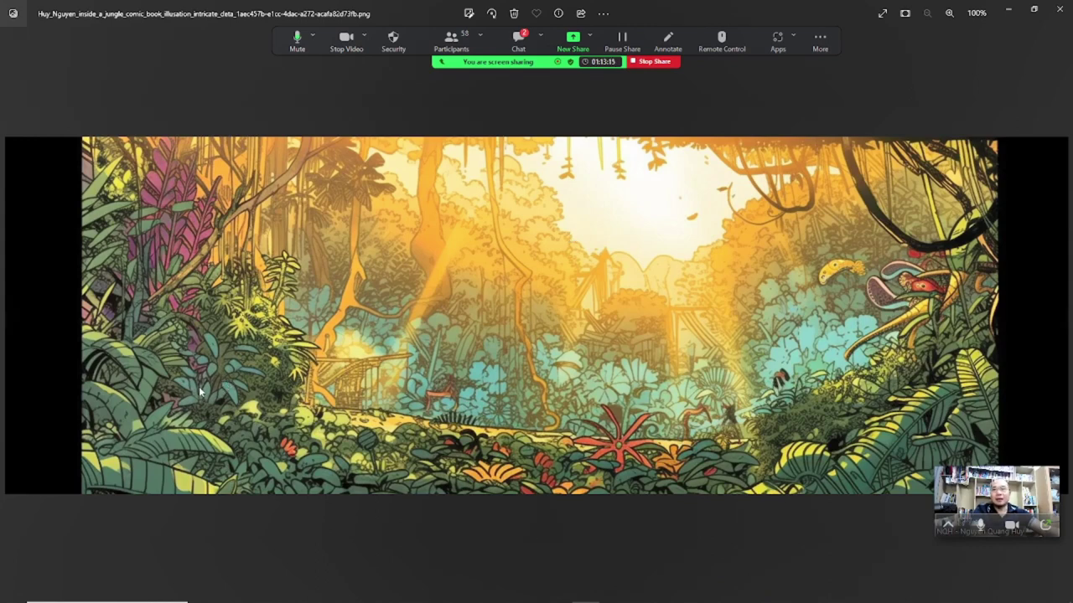
Inspect the details of the first jungle panorama up close from one side to the other, then return to the full image
scroll(199, 386, "up", 6)
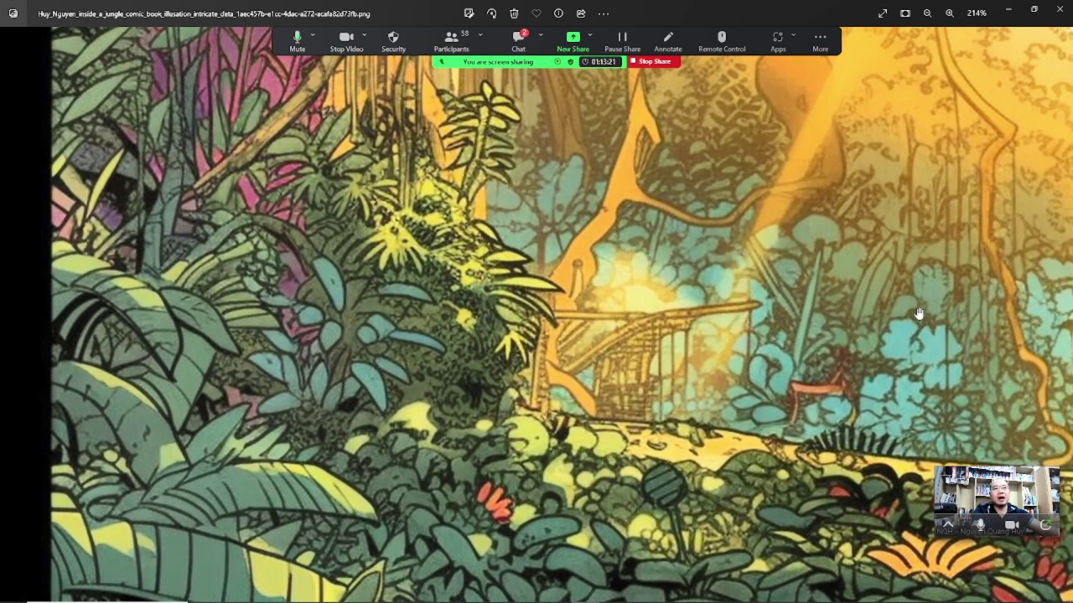
left_click_drag(919, 313, 479, 292)
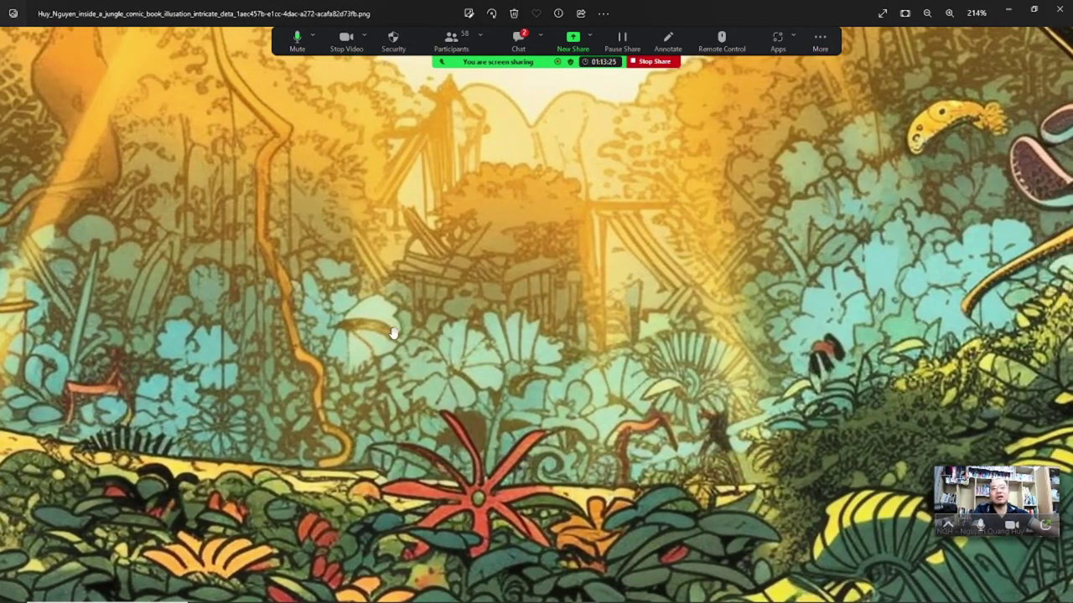
left_click_drag(931, 329, 467, 321)
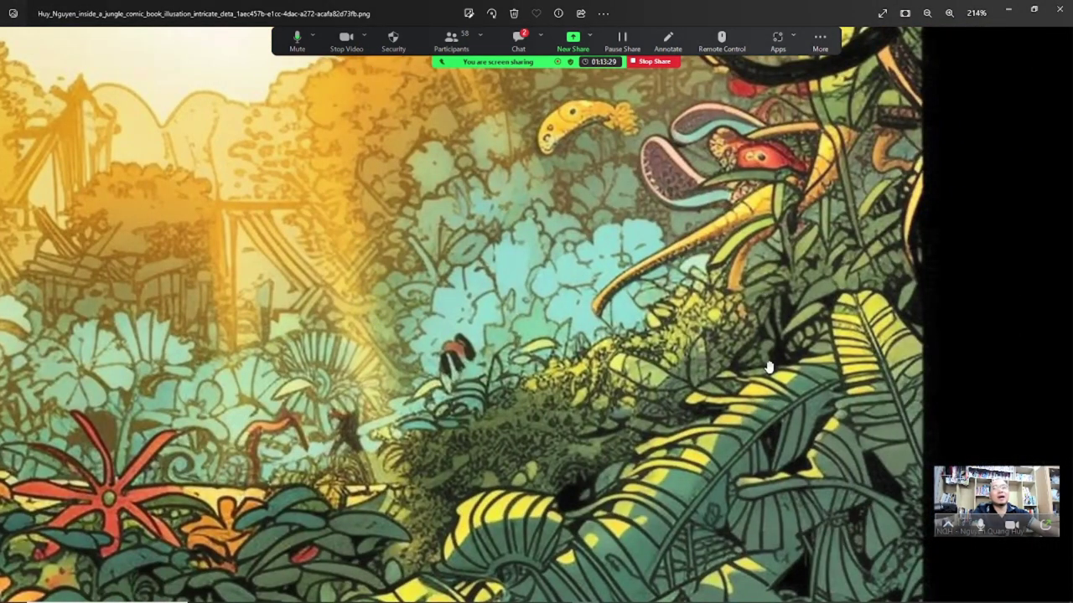
scroll(591, 361, "down", 4)
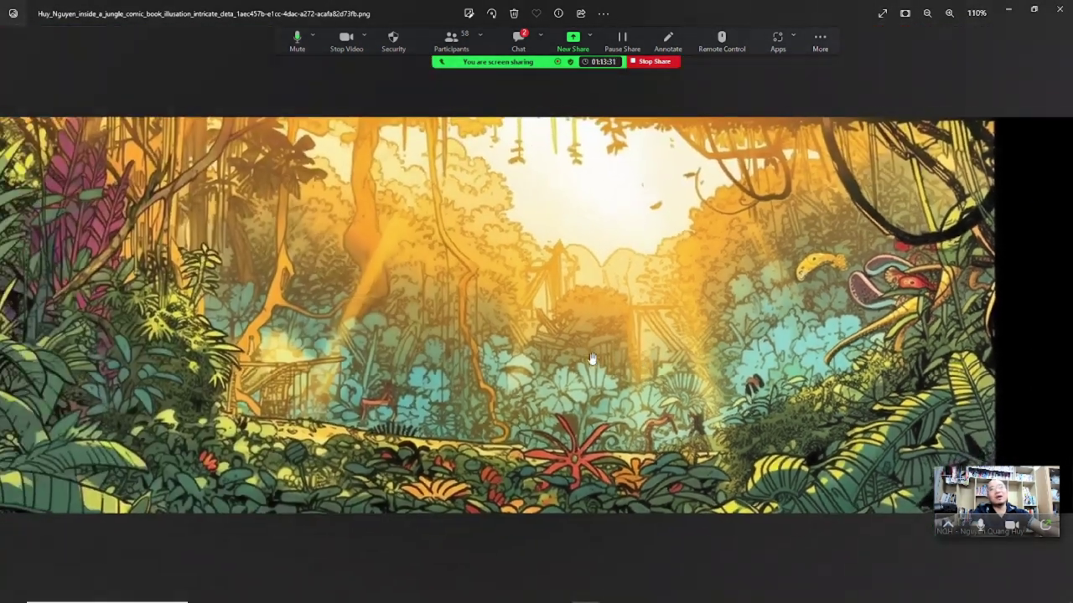
scroll(591, 361, "down", 1)
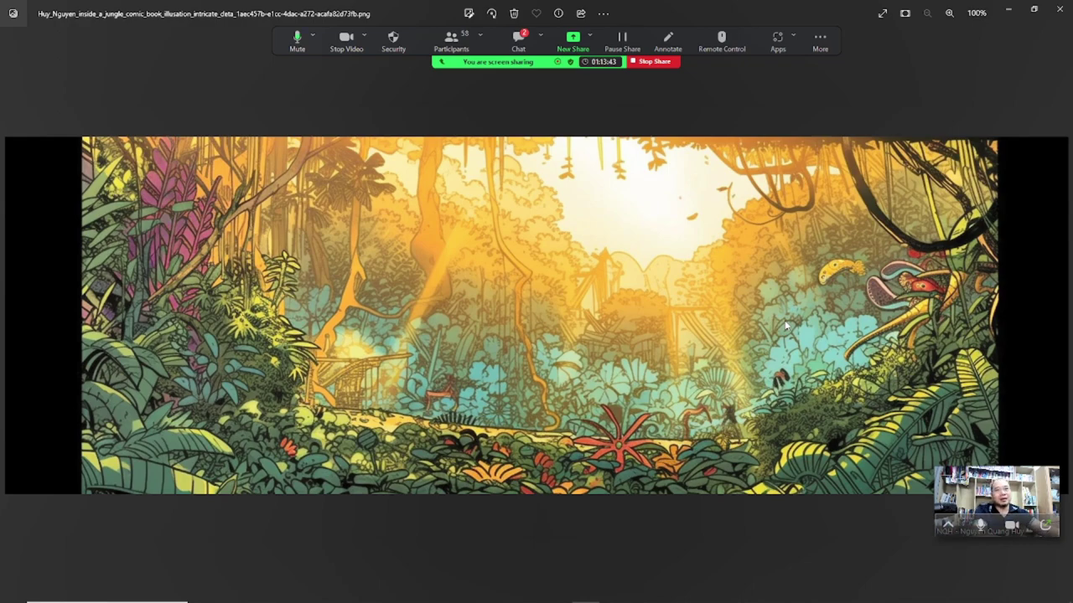
Show the second jungle panorama and examine its foliage details up close across its whole width
key("Right")
scroll(218, 431, "up", 5)
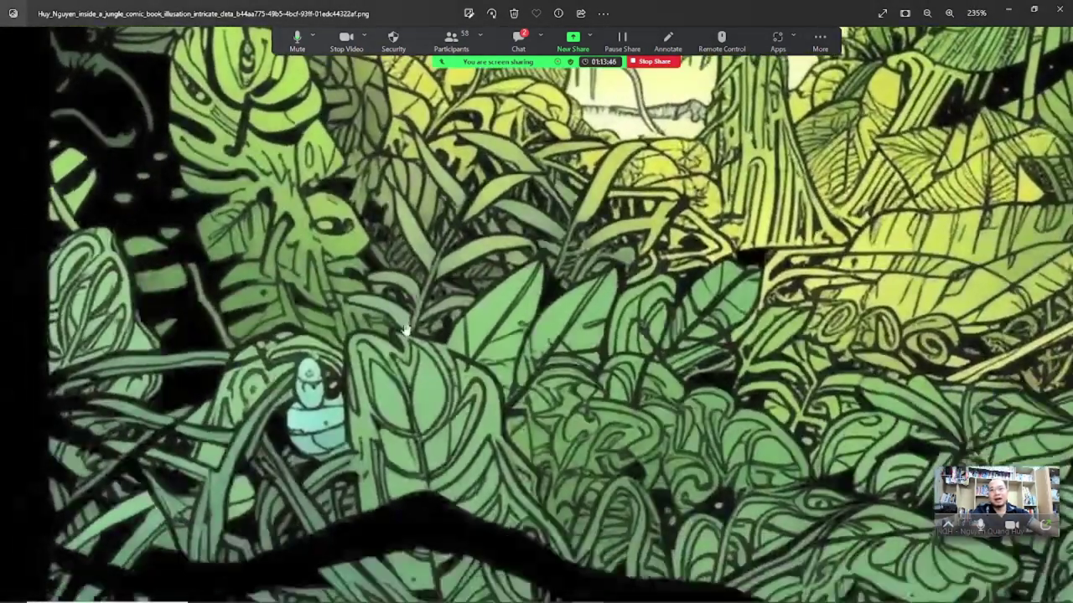
left_click_drag(405, 330, 179, 329)
scroll(179, 329, "up", 1)
left_click_drag(550, 307, 475, 301)
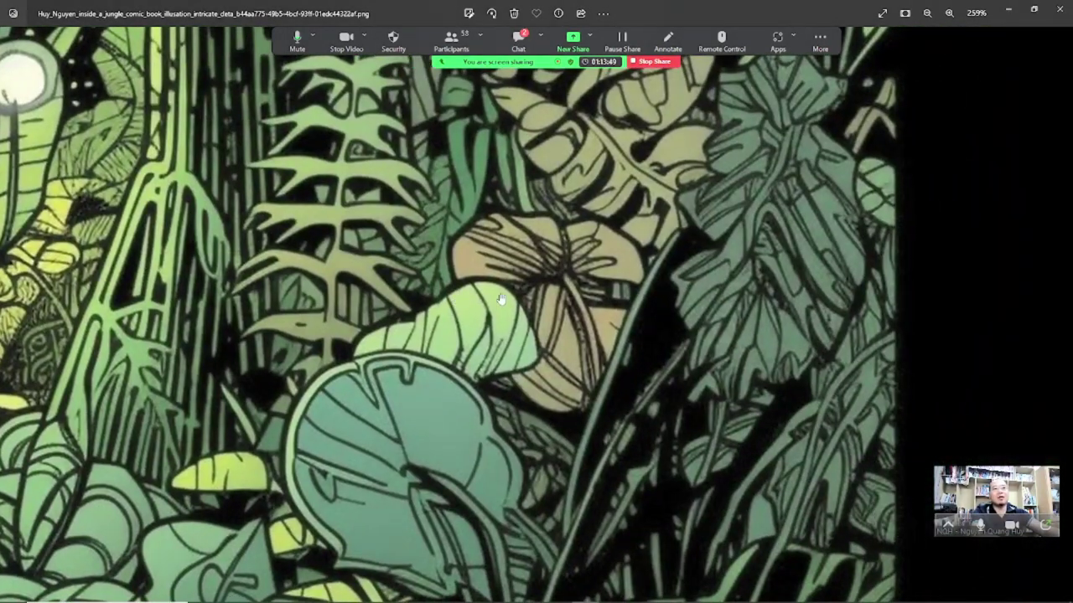
Show the third jungle panorama, examine the plants and stream up close on both sides, and return to the full image
key("Right")
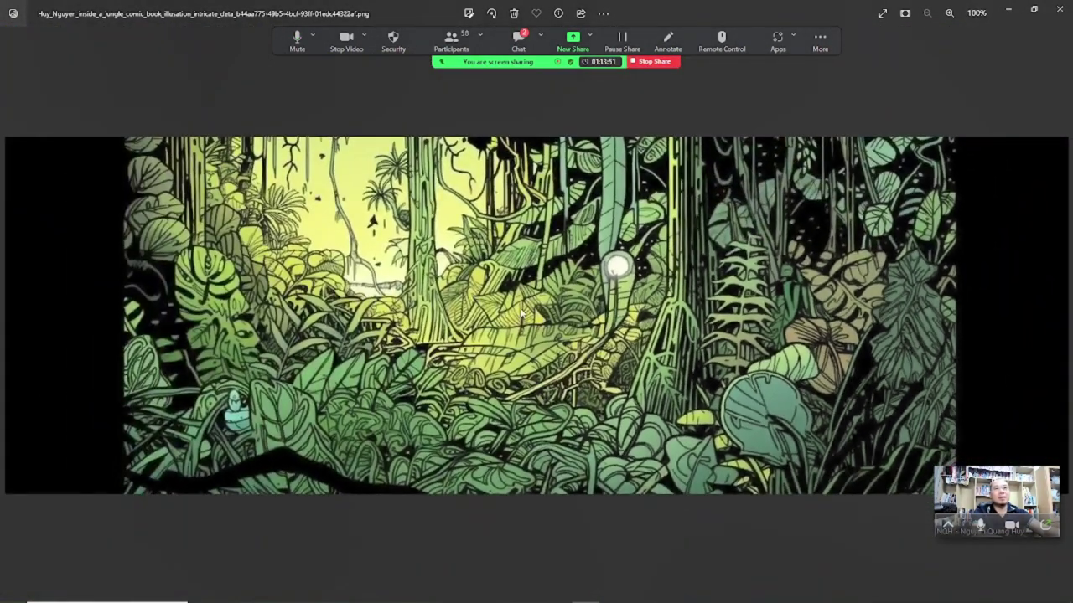
scroll(543, 399, "up", 8)
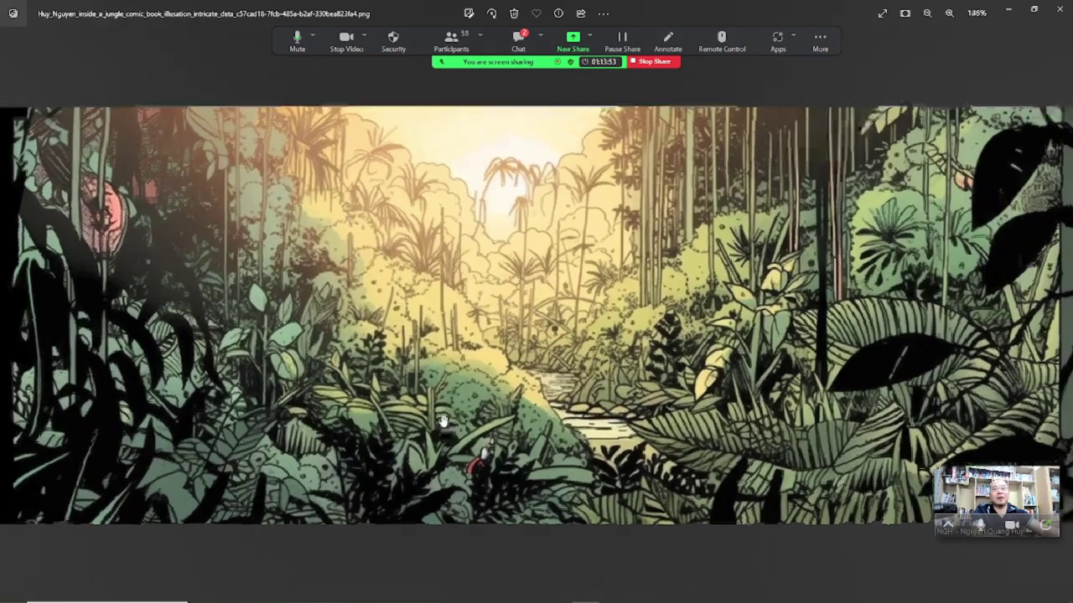
scroll(418, 352, "right", 5)
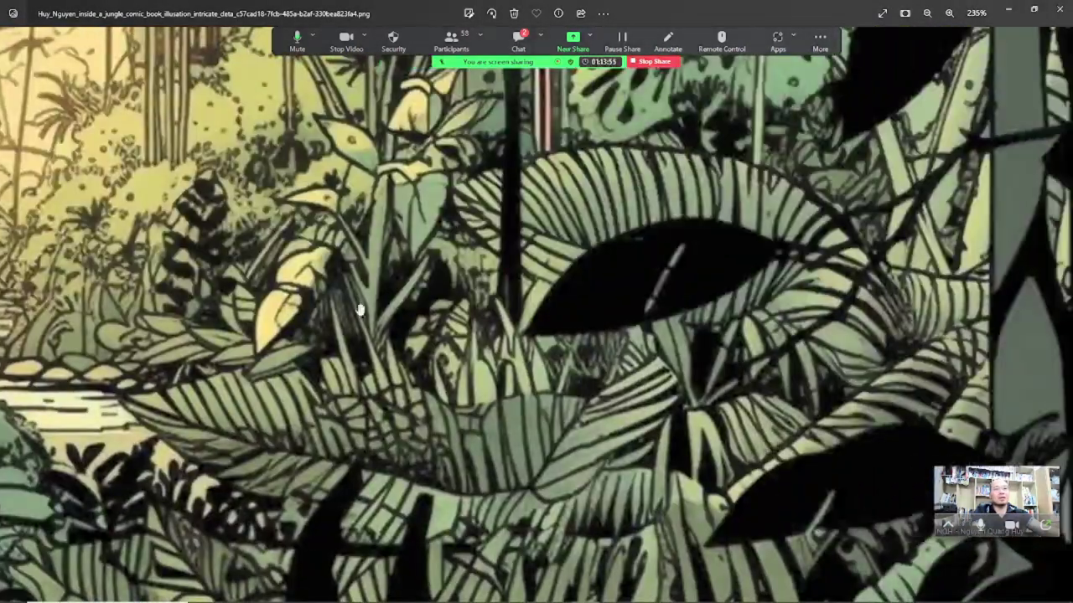
scroll(317, 297, "left", 10)
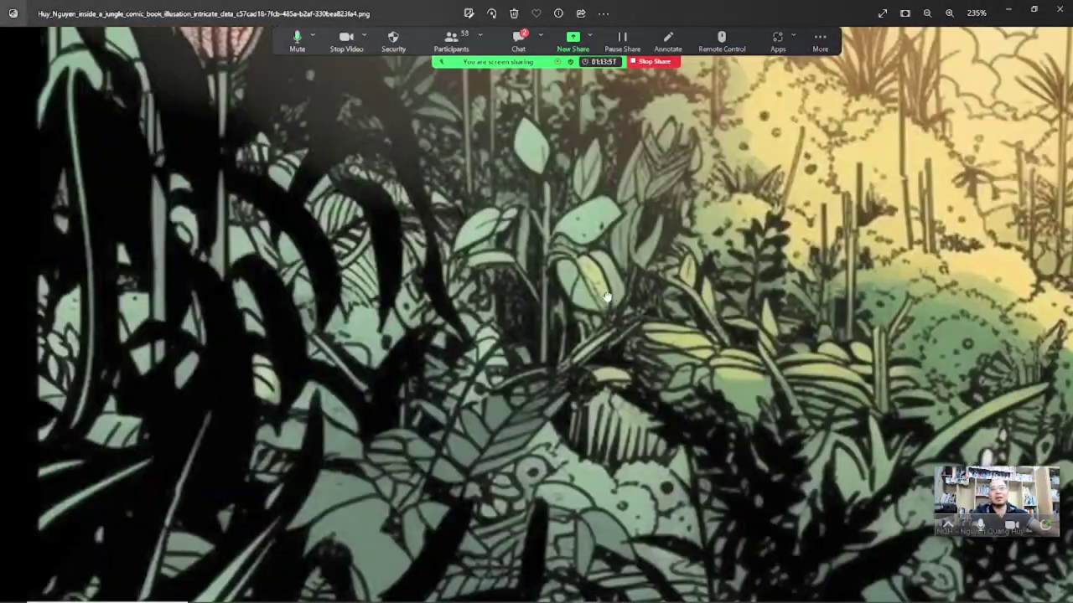
scroll(582, 277, "down", 8)
scroll(429, 223, "up", 8)
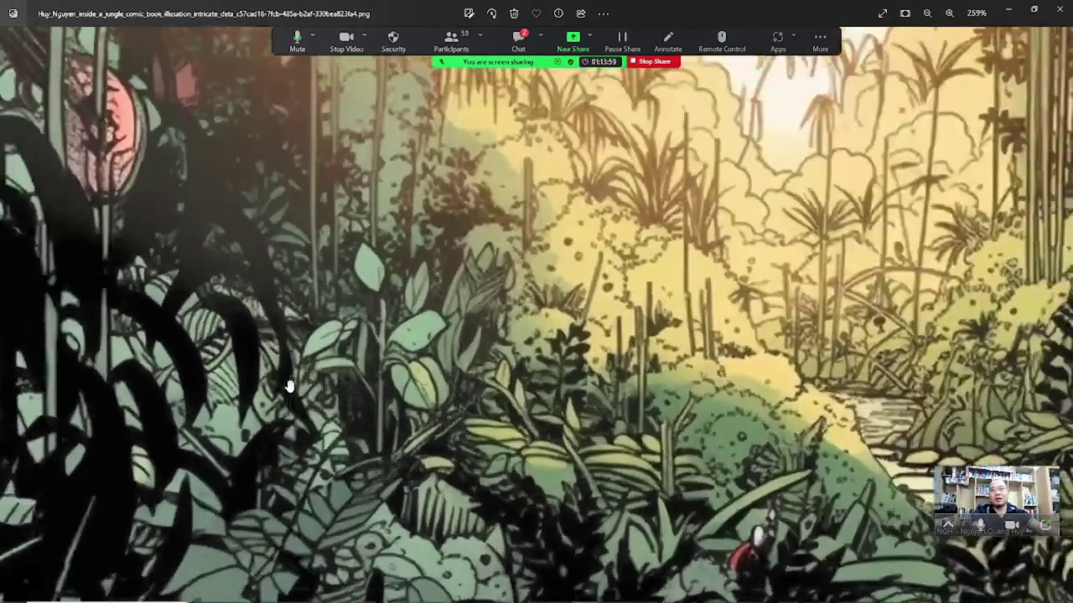
scroll(429, 223, "left", 3)
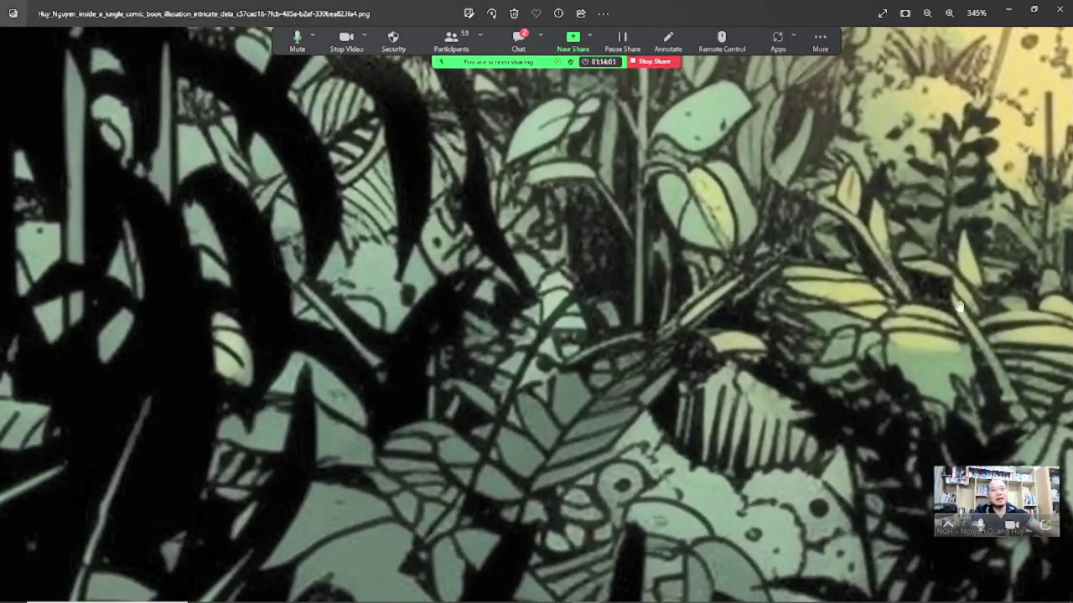
scroll(325, 303, "up", 3)
scroll(391, 270, "down", 6)
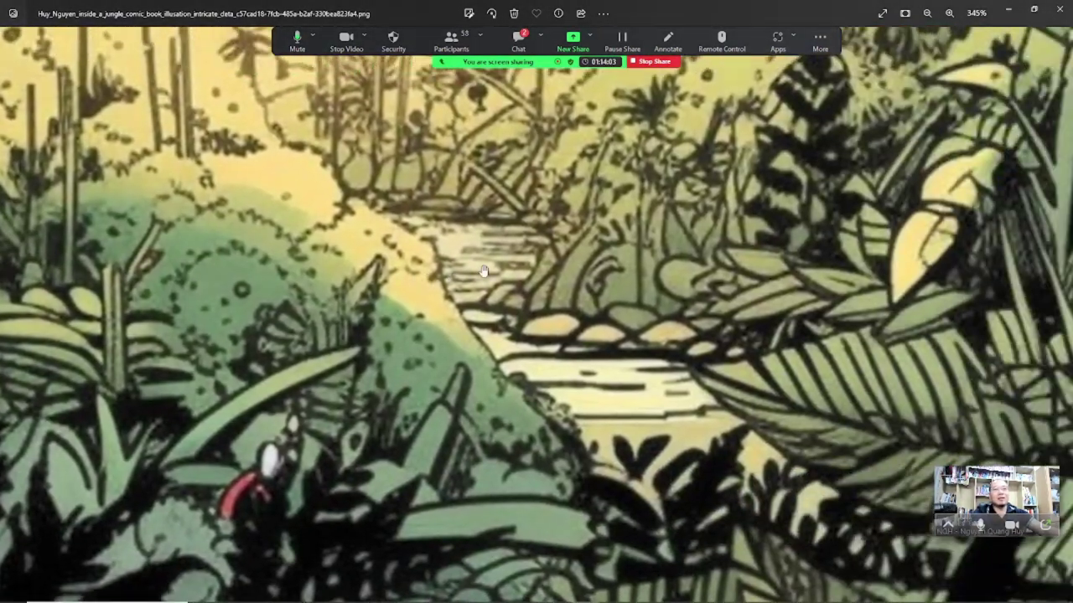
scroll(495, 276, "right", 5)
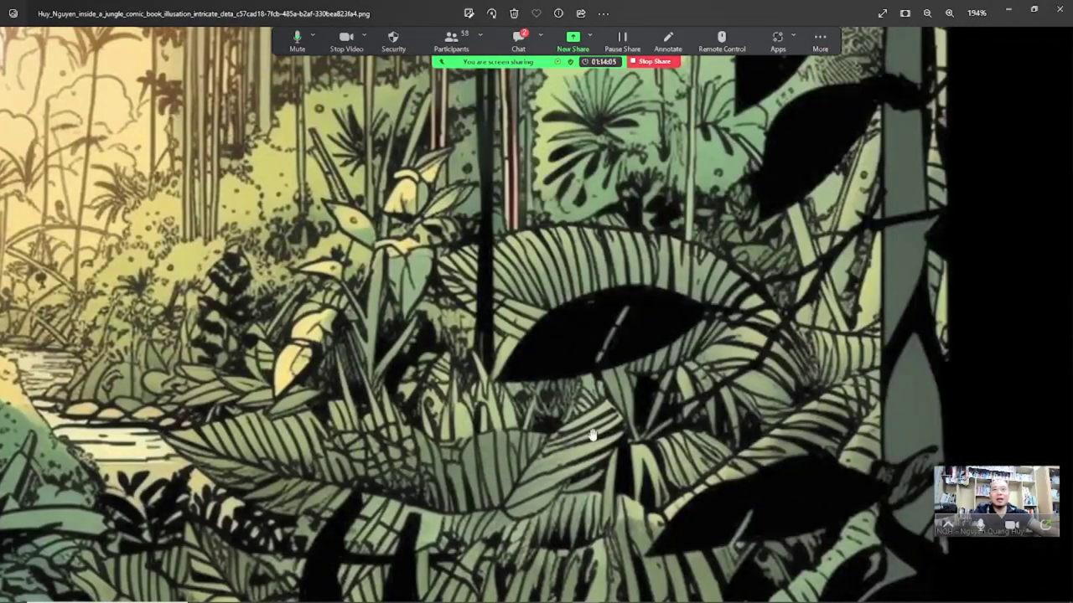
scroll(579, 335, "down", 5)
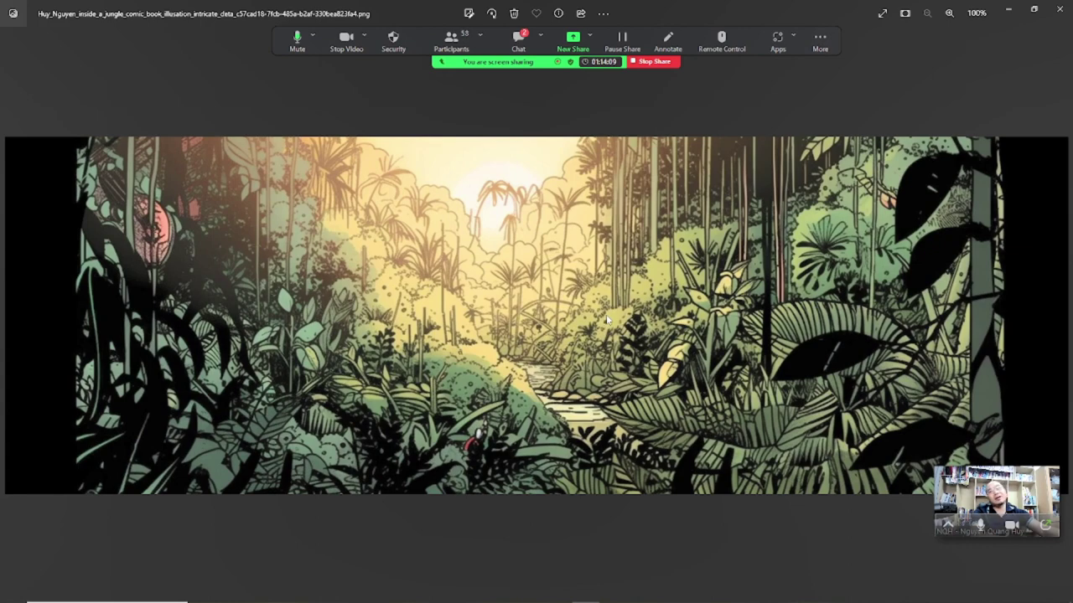
View the fourth jungle panorama at full width and close the image viewer
key("Right")
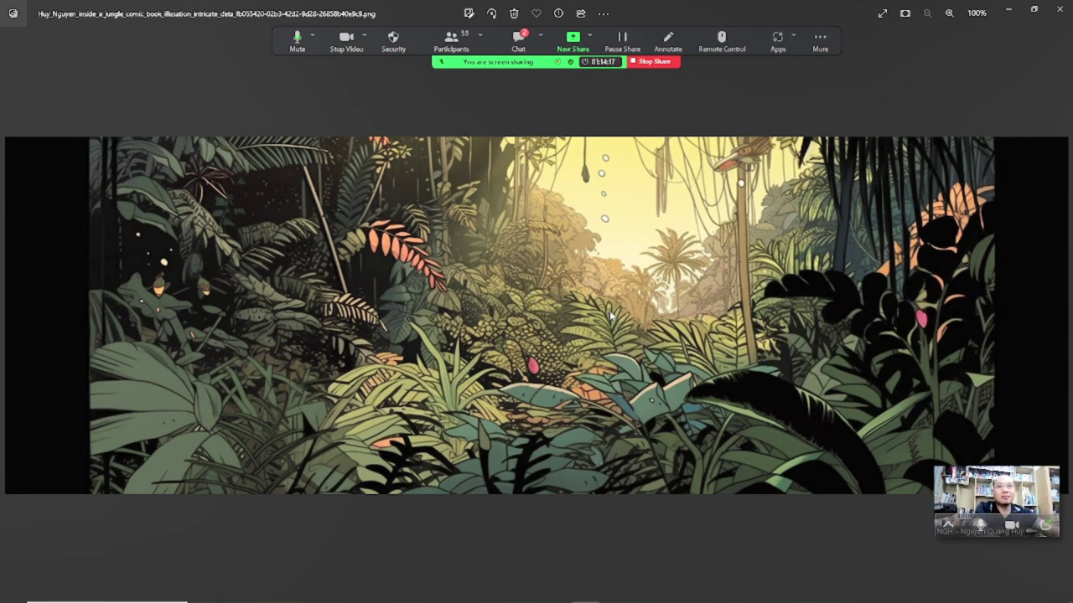
key("Right")
left_click(1058, 9)
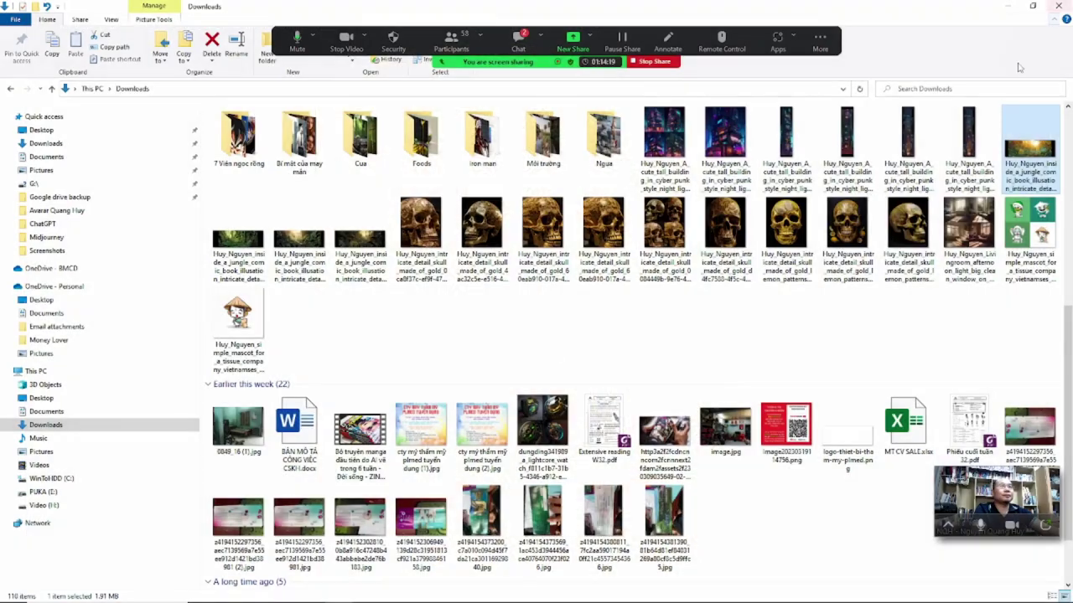
Switch to Notion and review the aspect ratio lesson's popular ratios and the --aspect and --ar parameter syntax
key("alt+Tab")
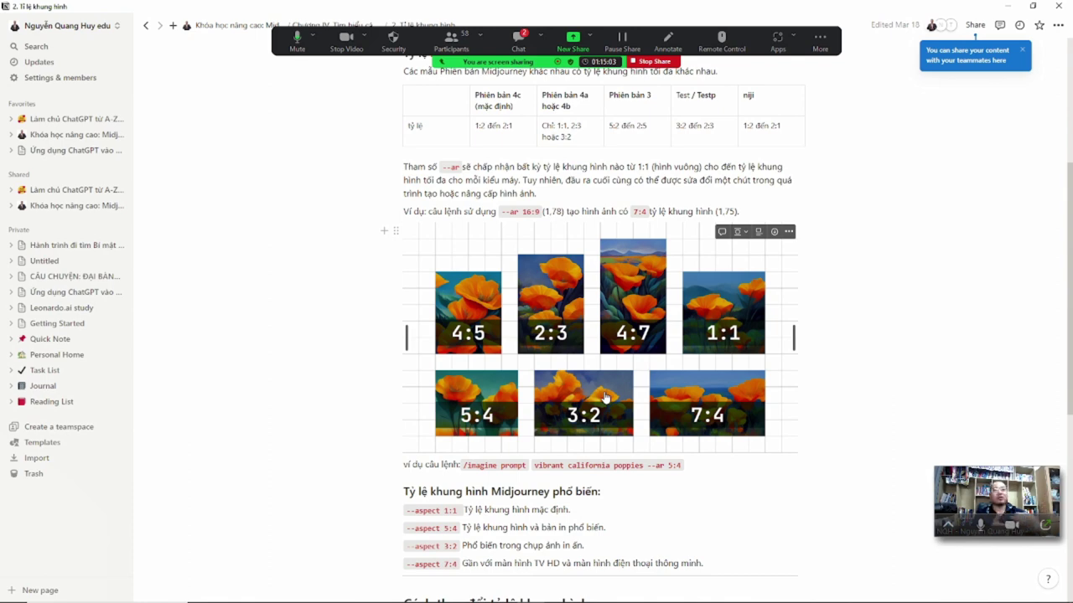
scroll(595, 394, "down", 3)
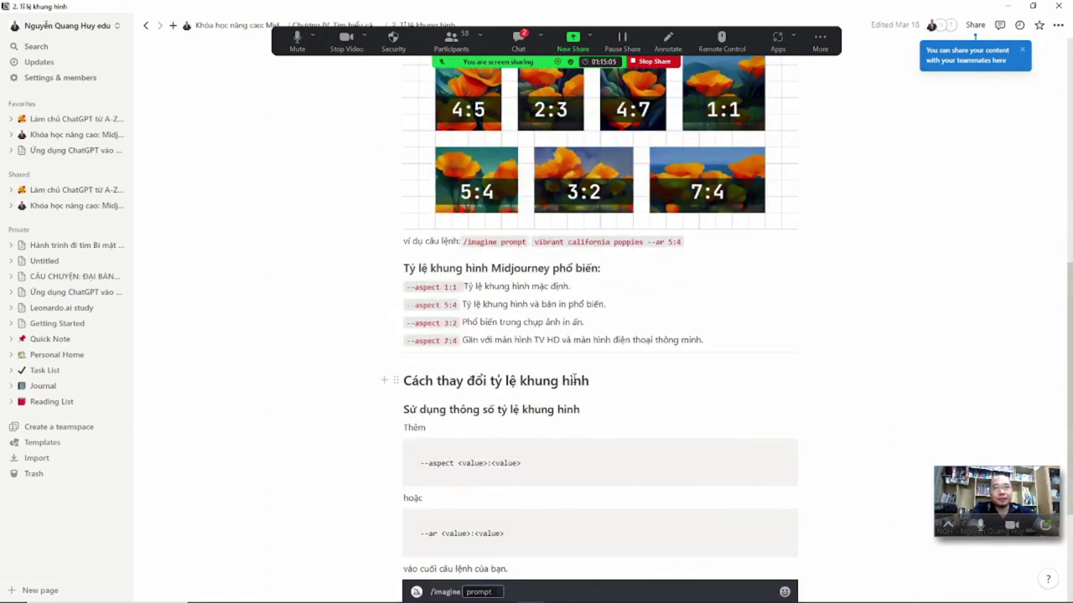
scroll(637, 423, "down", 3)
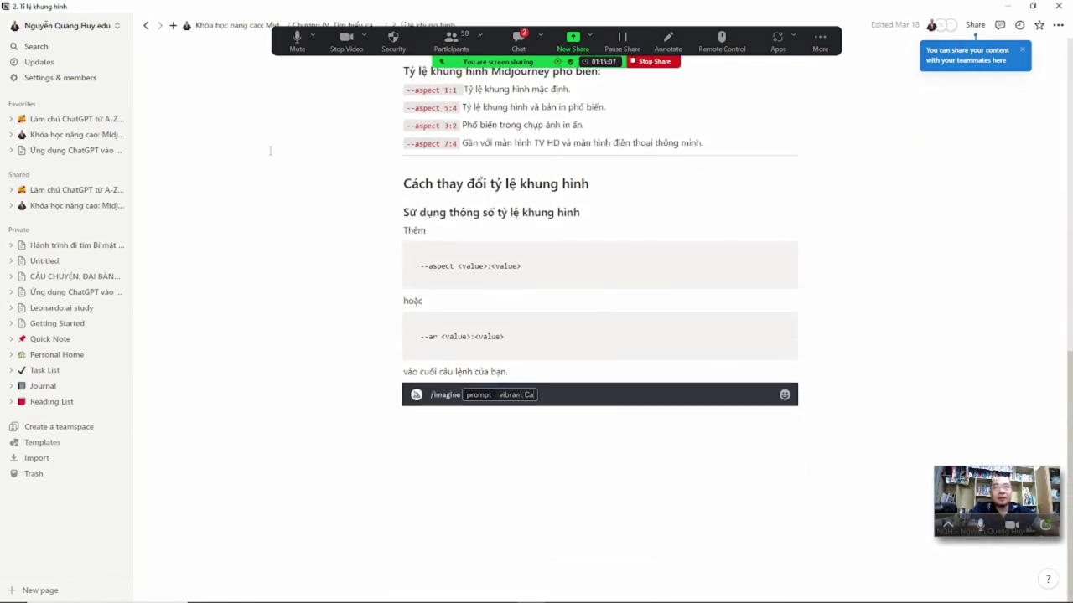
Open the lesson "3. Chaos - Sự hỗn loạn" from the Chapter IV page and read its introduction to the --chaos parameter
left_click(320, 25)
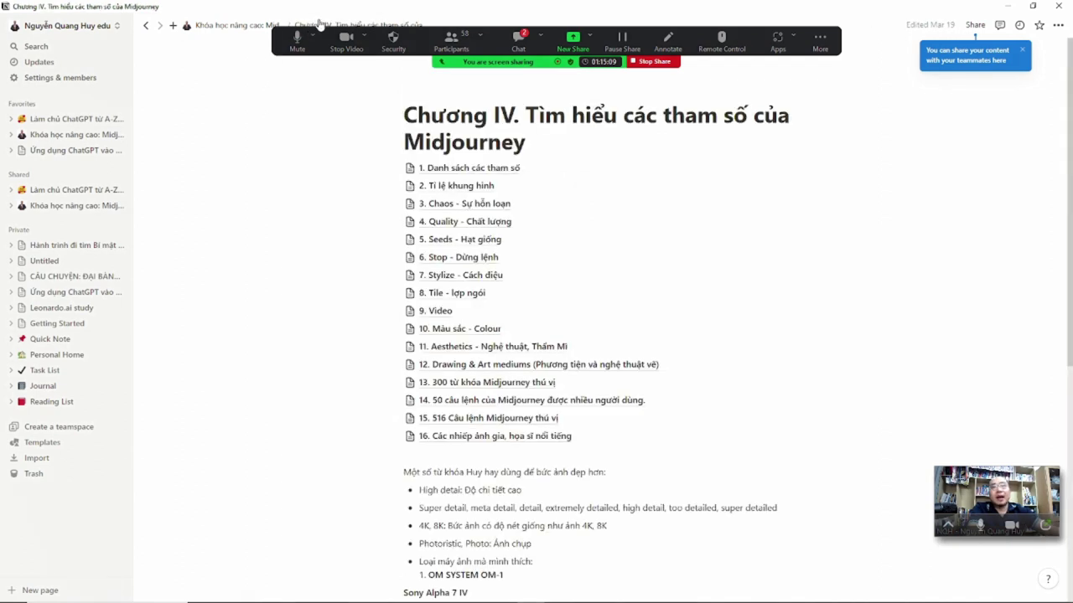
left_click(459, 210)
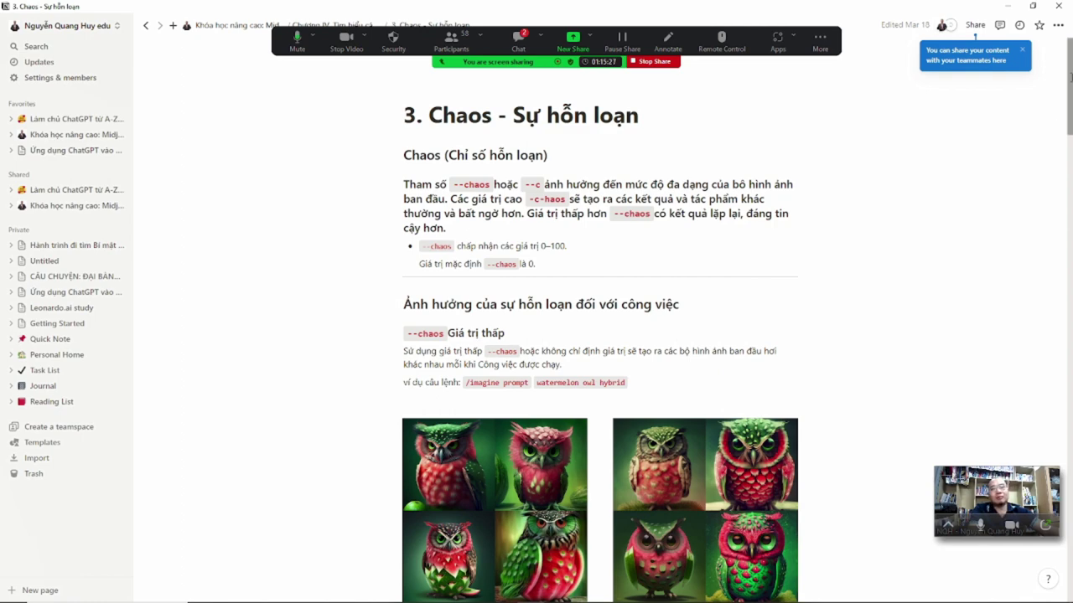
scroll(1070, 77, "down", 1)
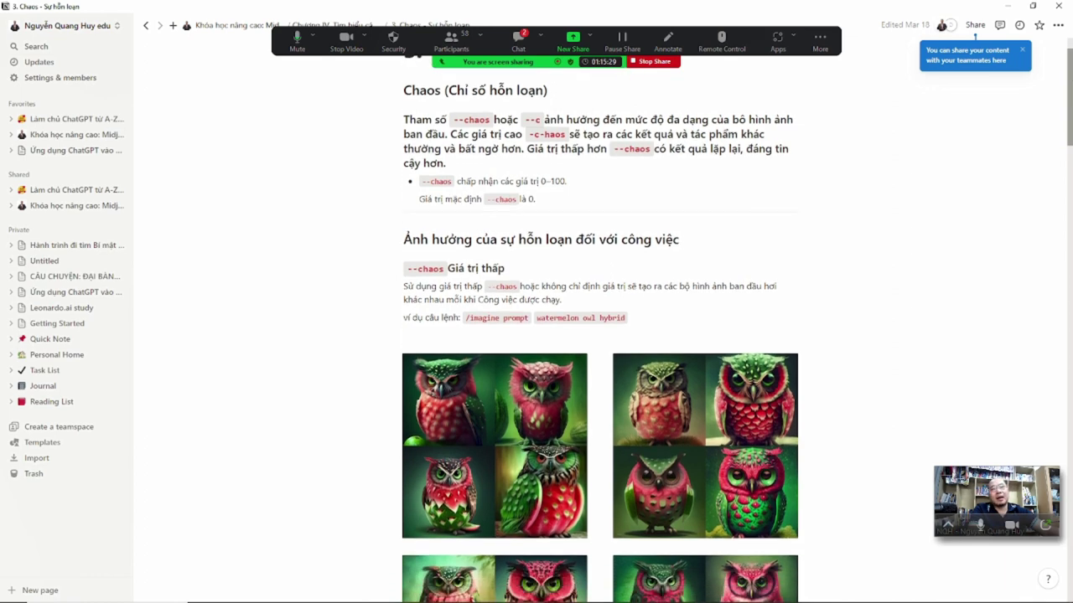
scroll(600, 335, "up", 1)
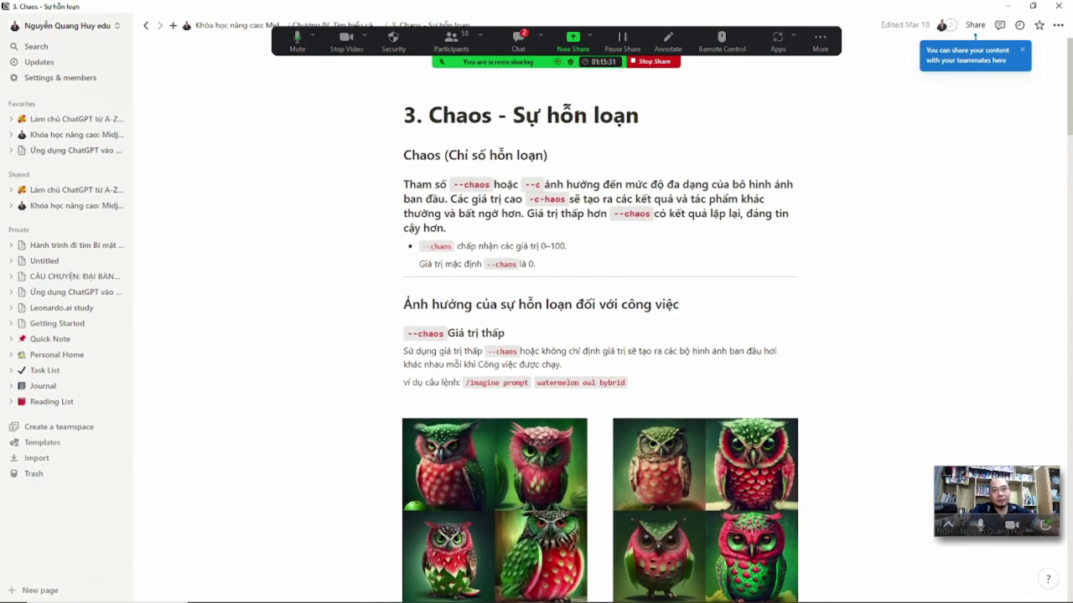
Compare the lesson's watermelon owl hybrid examples for low, high (--c 50) and very high (--c 100) chaos values
scroll(1068, 94, "down", 10)
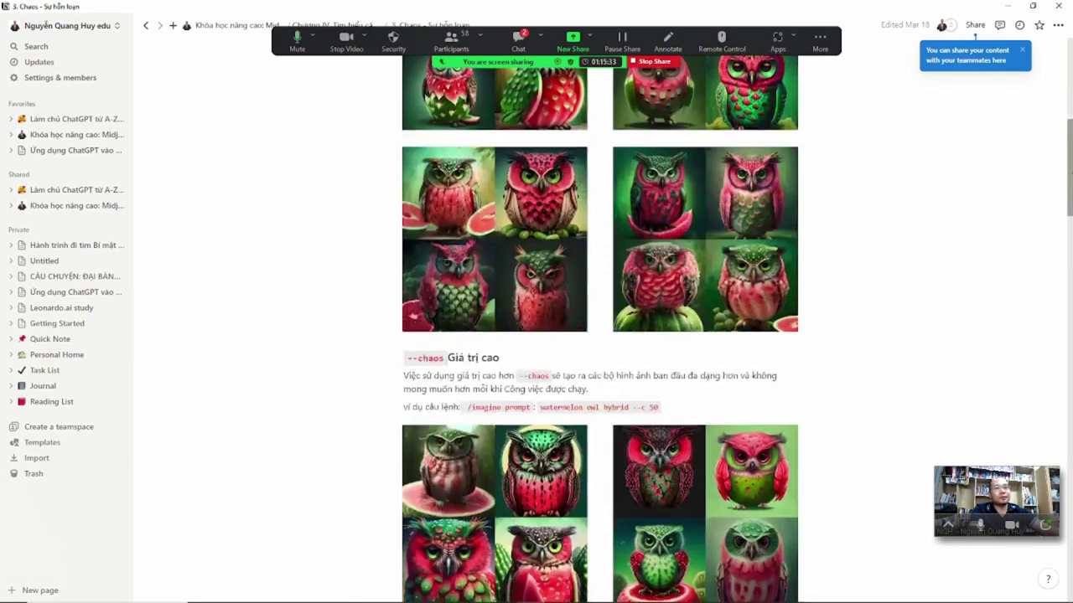
scroll(600, 336, "down", 4)
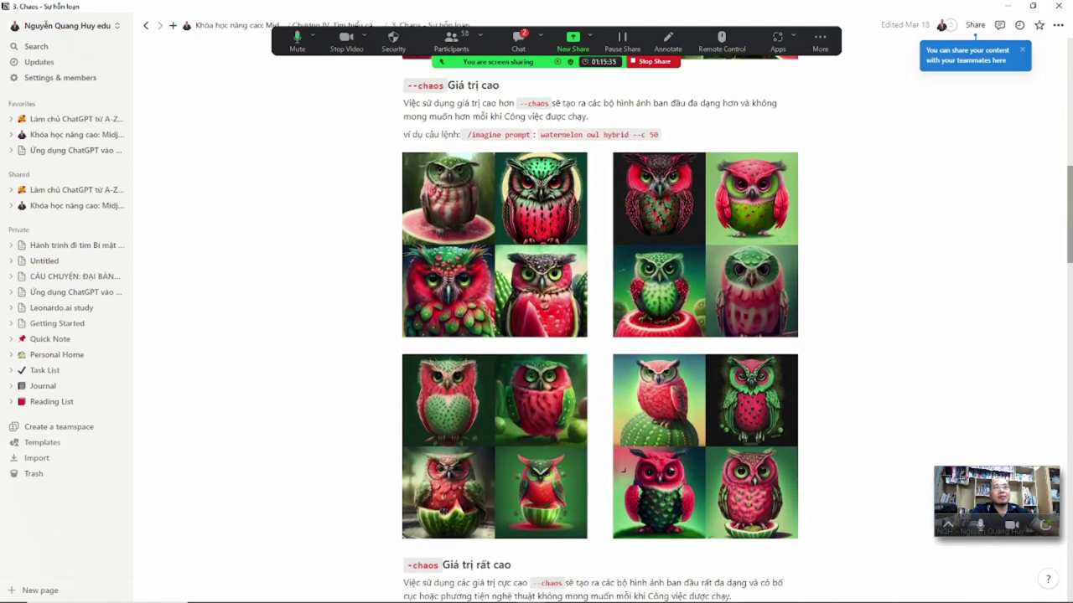
scroll(600, 335, "down", 7)
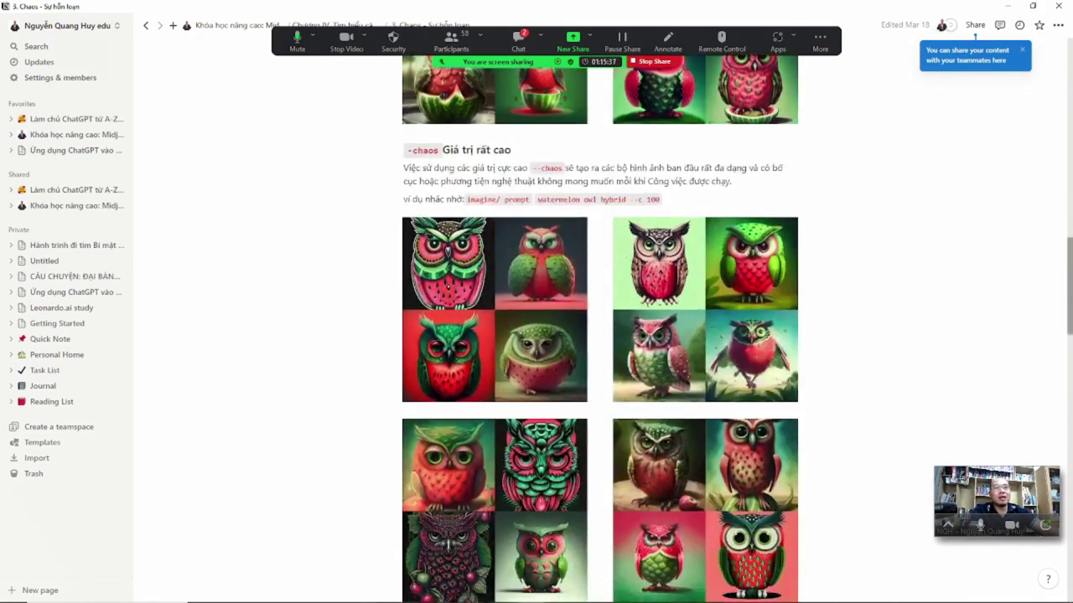
Examine the Pineapple and Glitchcore example grids comparing chaos values from 0 to 100
scroll(600, 335, "down", 5)
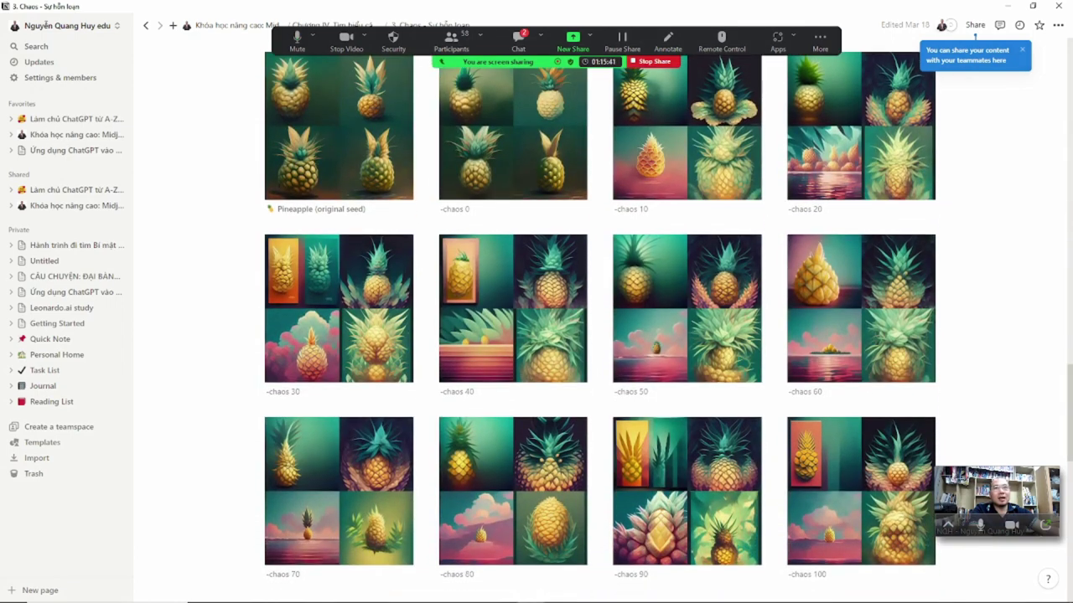
scroll(695, 246, "down", 2)
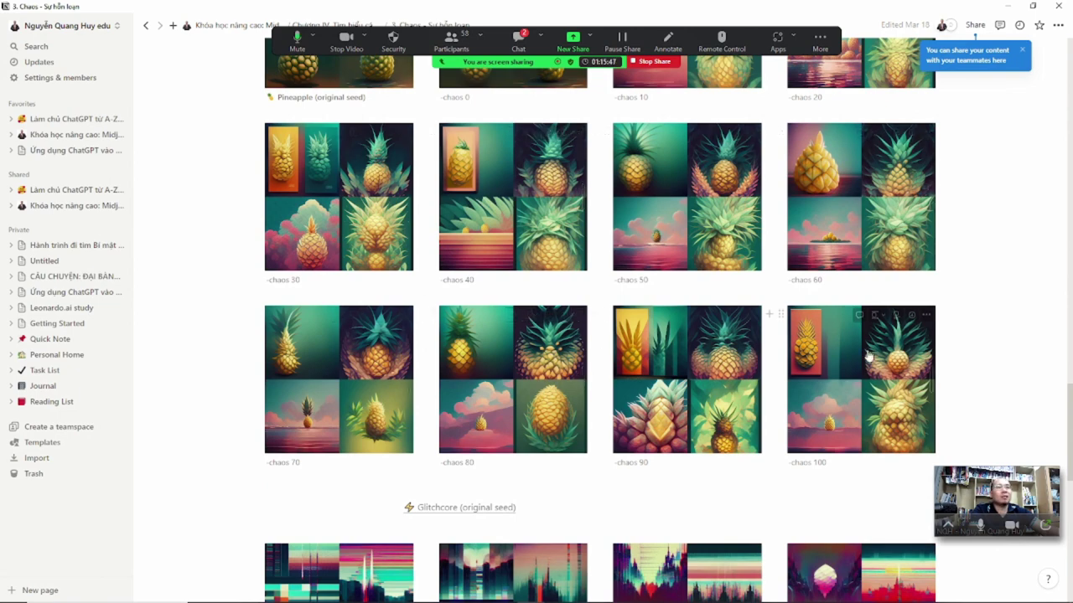
scroll(328, 335, "down", 5)
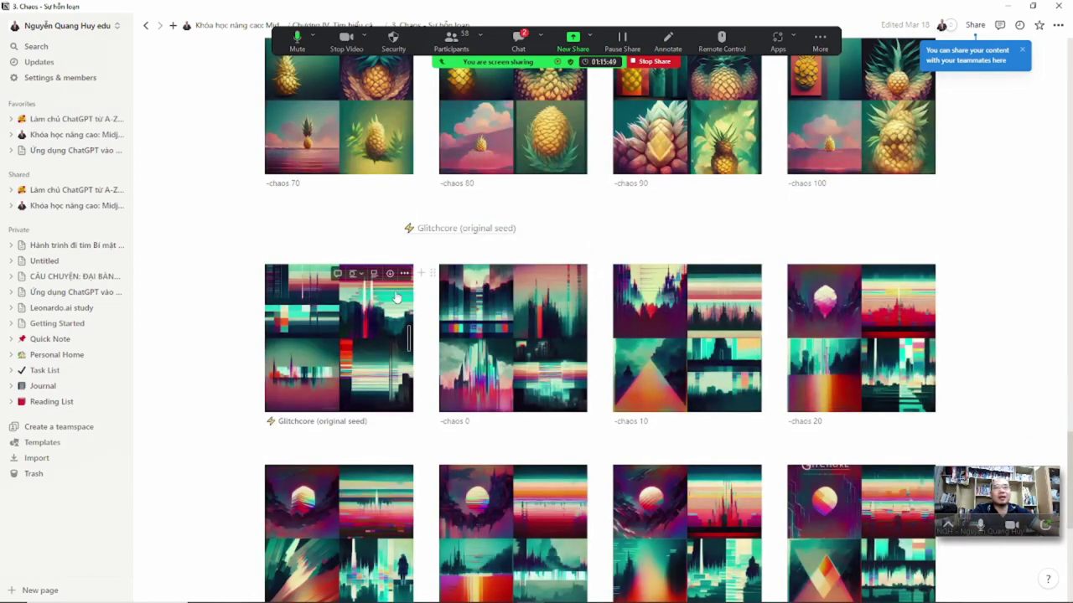
scroll(824, 356, "down", 3)
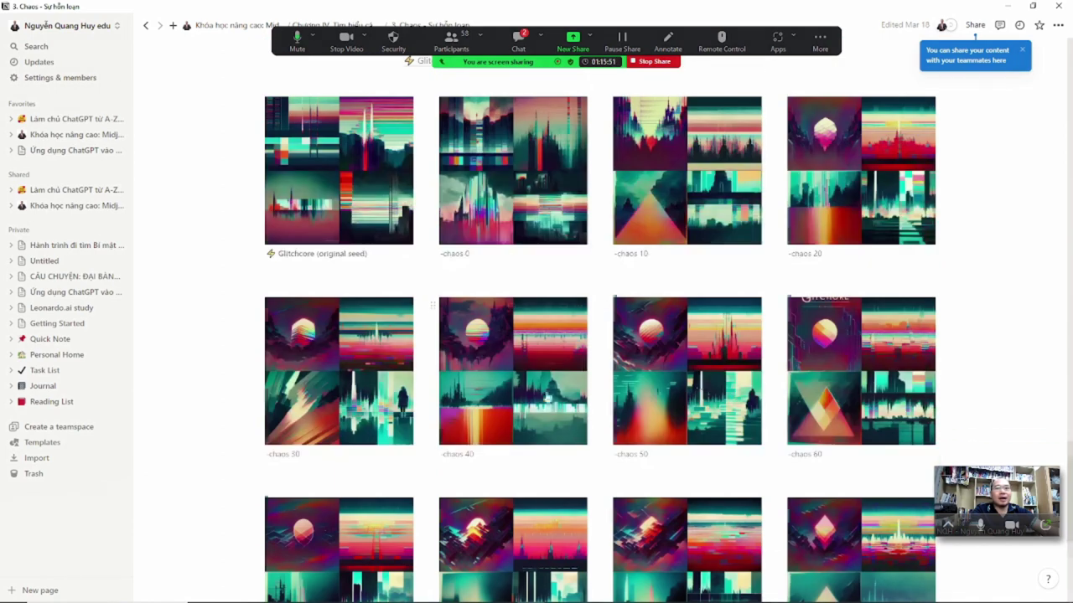
scroll(898, 356, "down", 4)
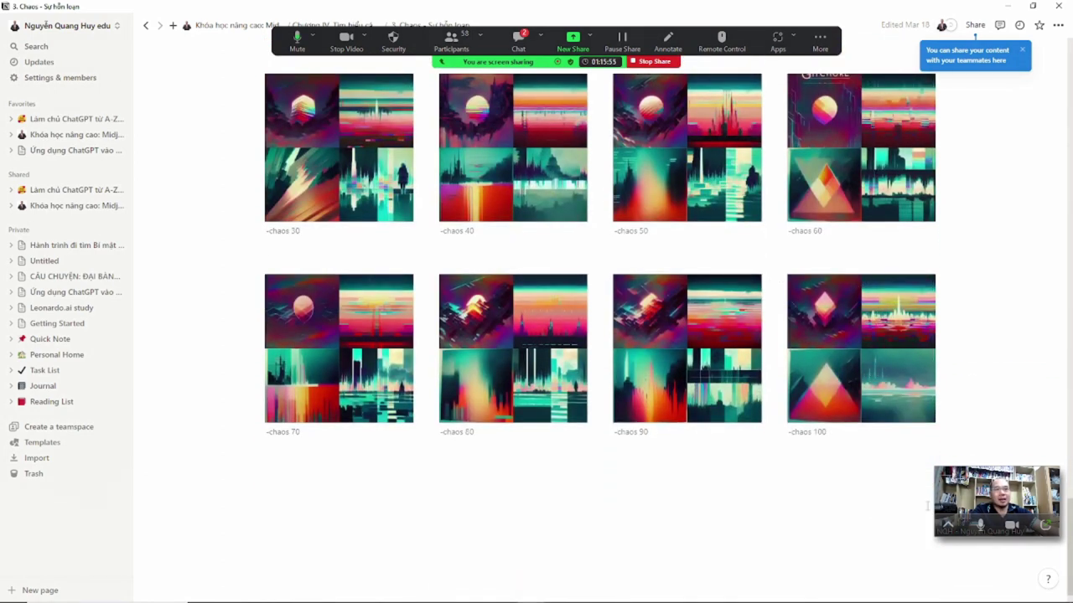
Switch to Discord and copy the 6-storey office building prompt with the "CTC" logo from the room-tap-ve-1 channel
scroll(749, 565, "down", 1)
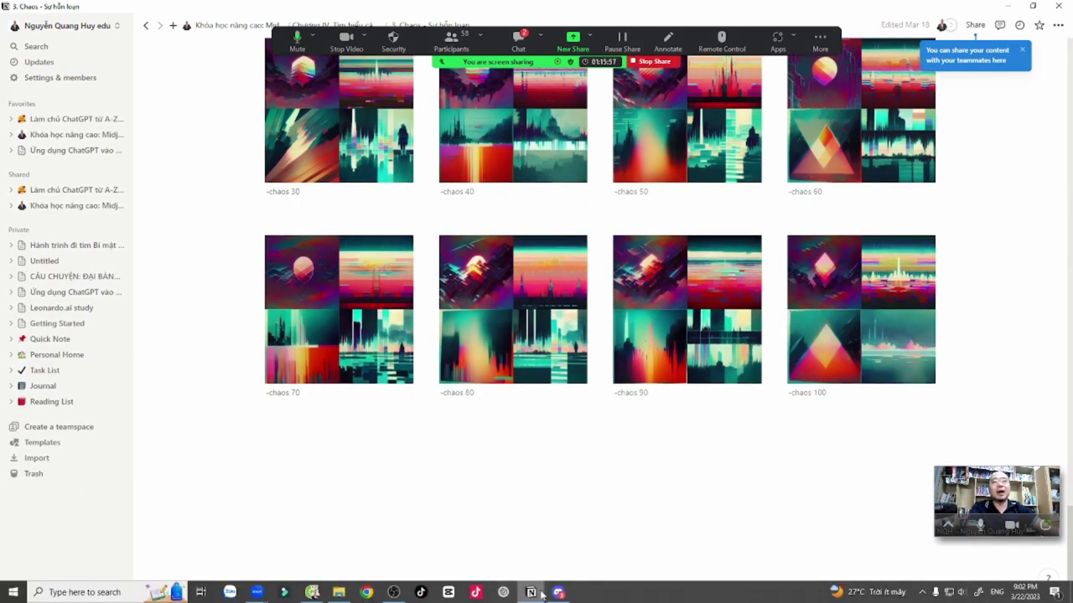
left_click(558, 593)
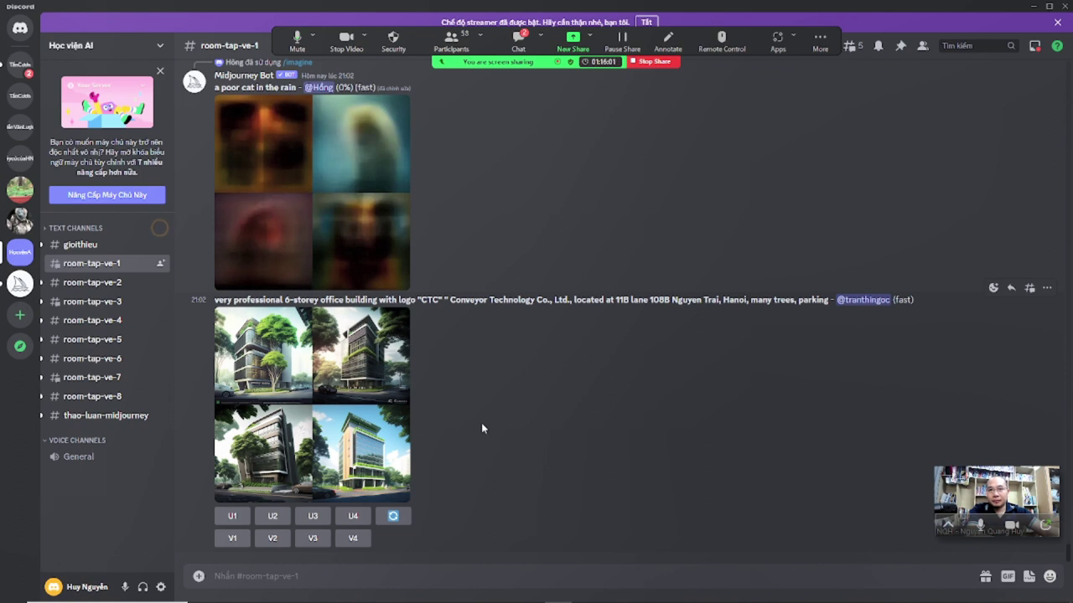
left_click_drag(215, 299, 552, 299)
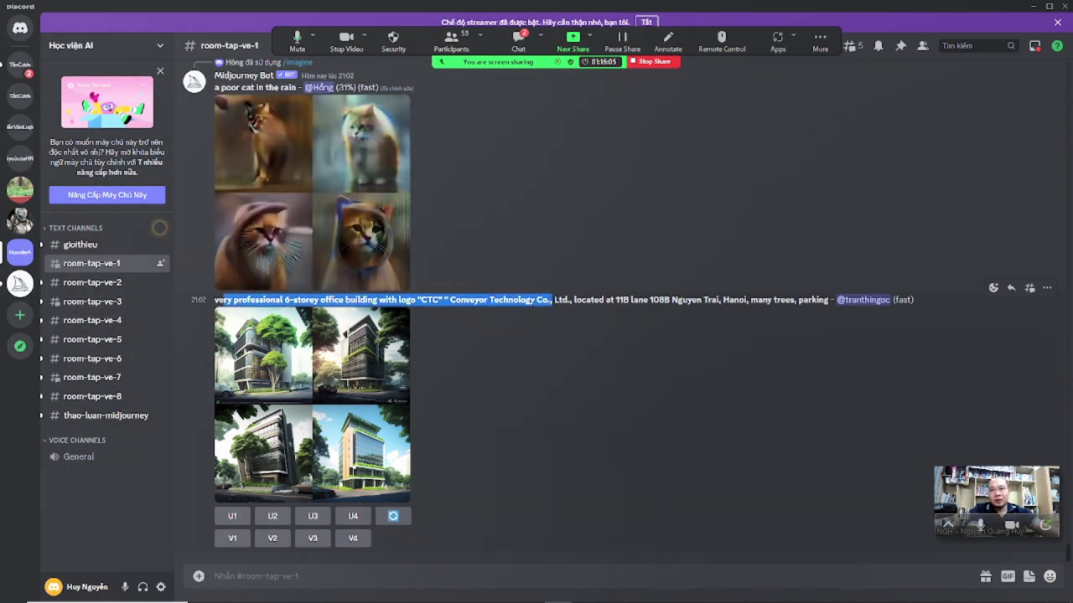
left_click(540, 300)
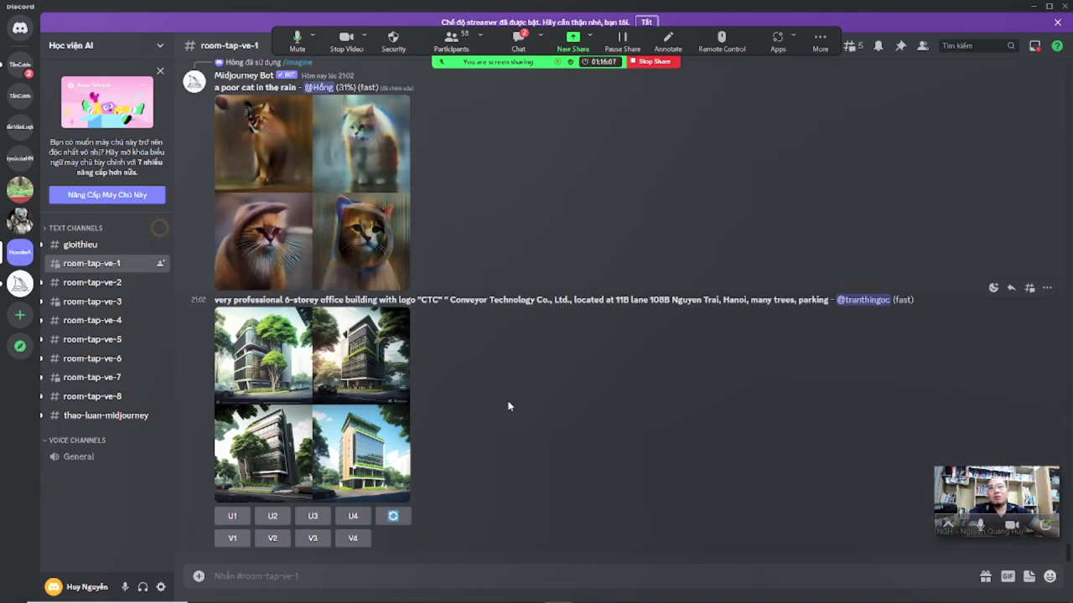
scroll(503, 411, "up", 2)
scroll(502, 417, "up", 1)
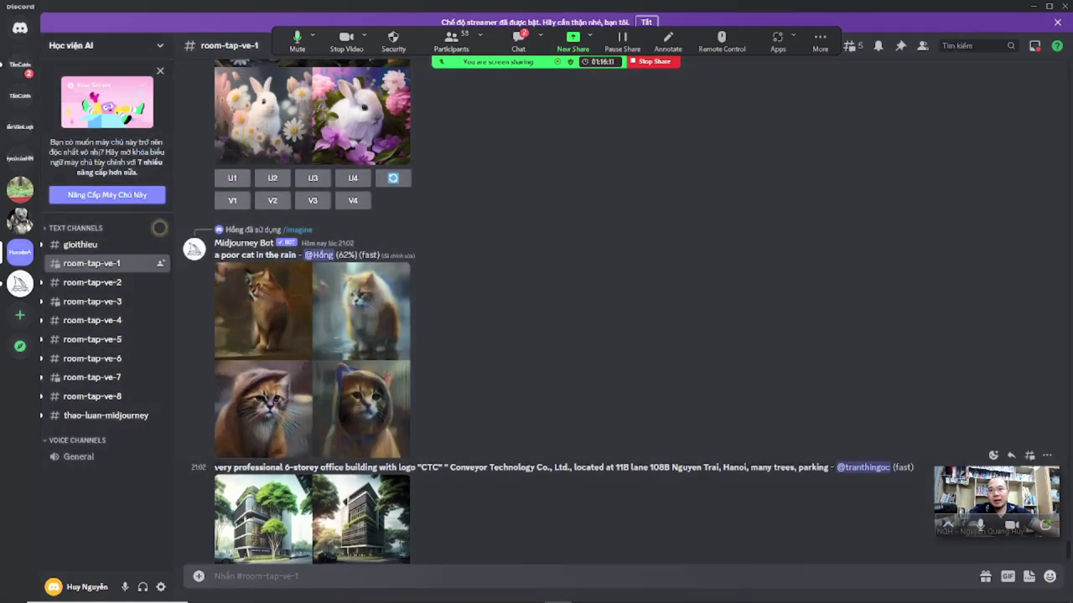
left_click_drag(235, 466, 827, 468)
key("ctrl+c")
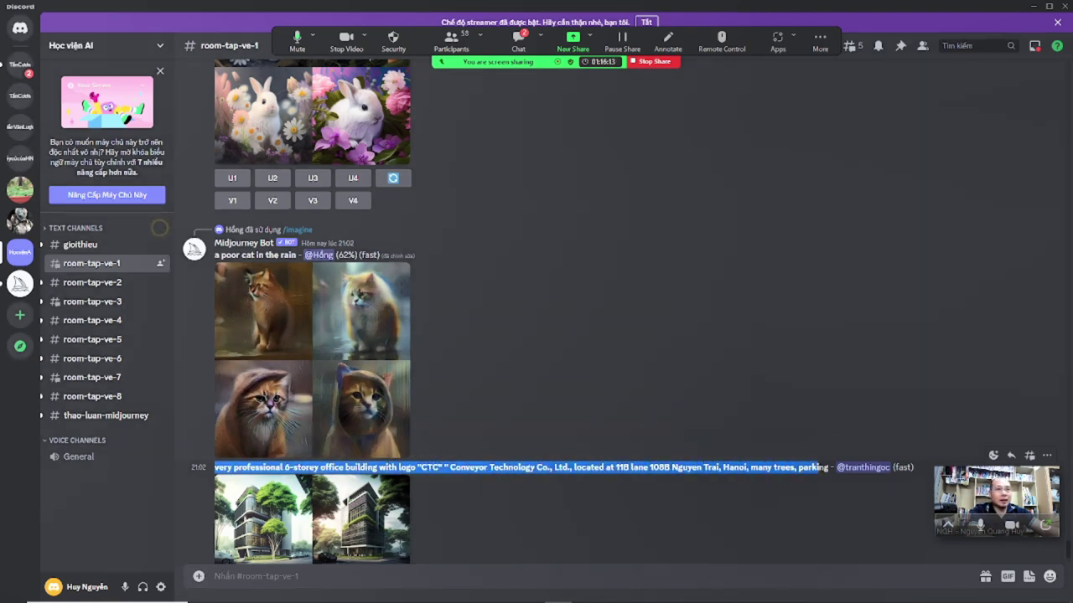
scroll(709, 450, "down", 1)
scroll(706, 447, "down", 1)
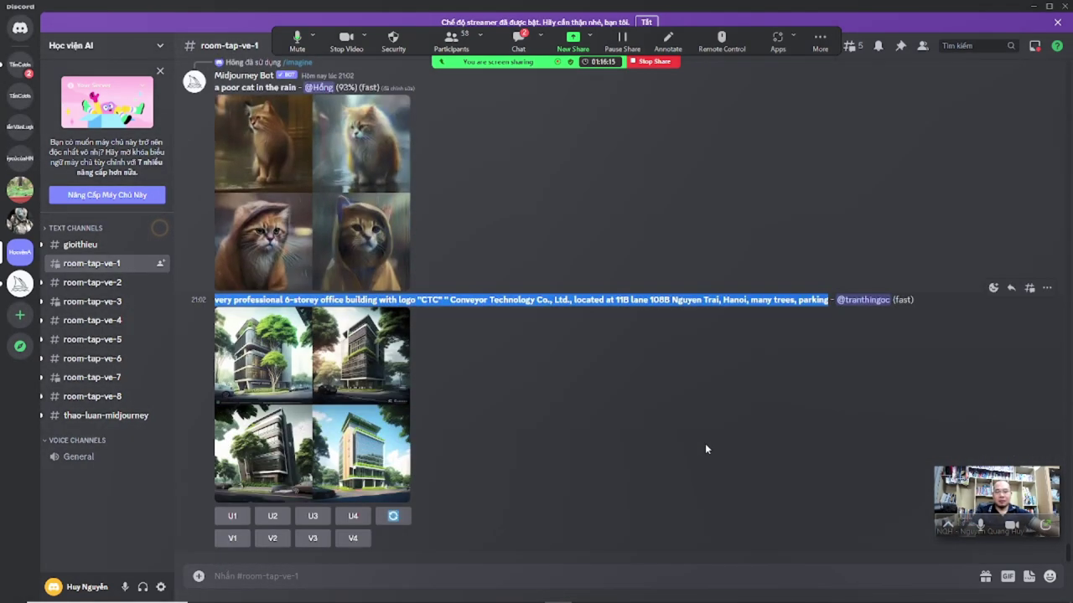
Submit an /imagine command with the copied office building prompt, adding --chaos 100 at its end
left_click(383, 584)
type("/im")
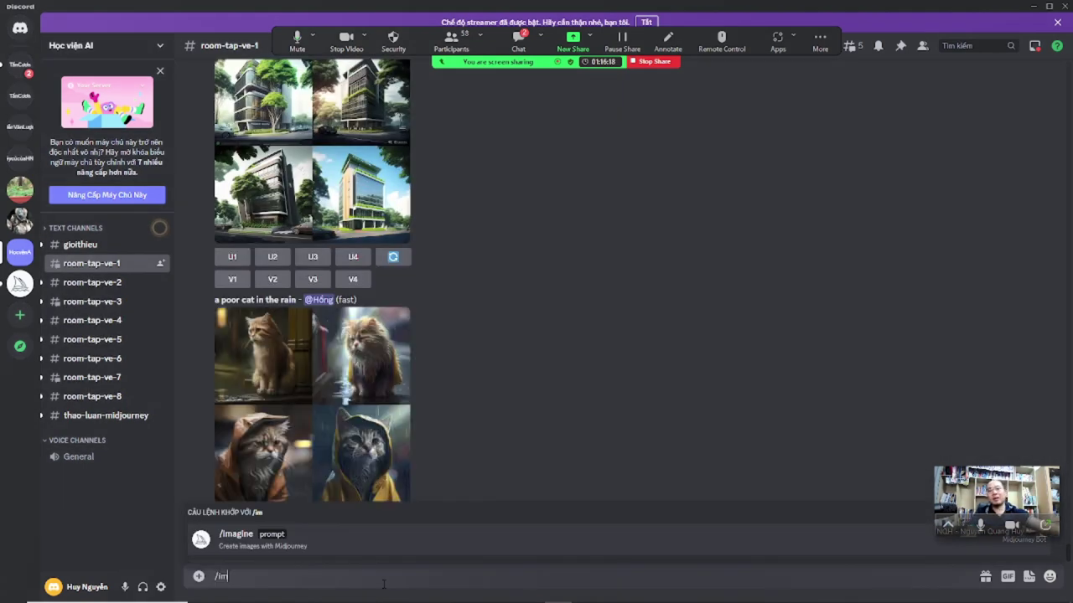
left_click(366, 542)
key("ctrl+v")
type("--ch")
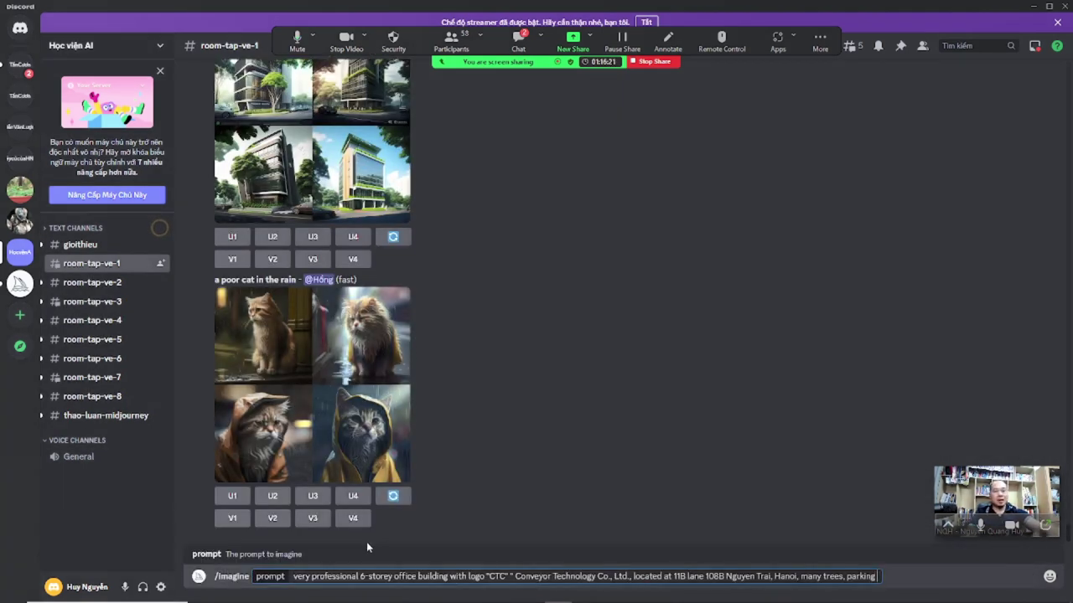
type("a")
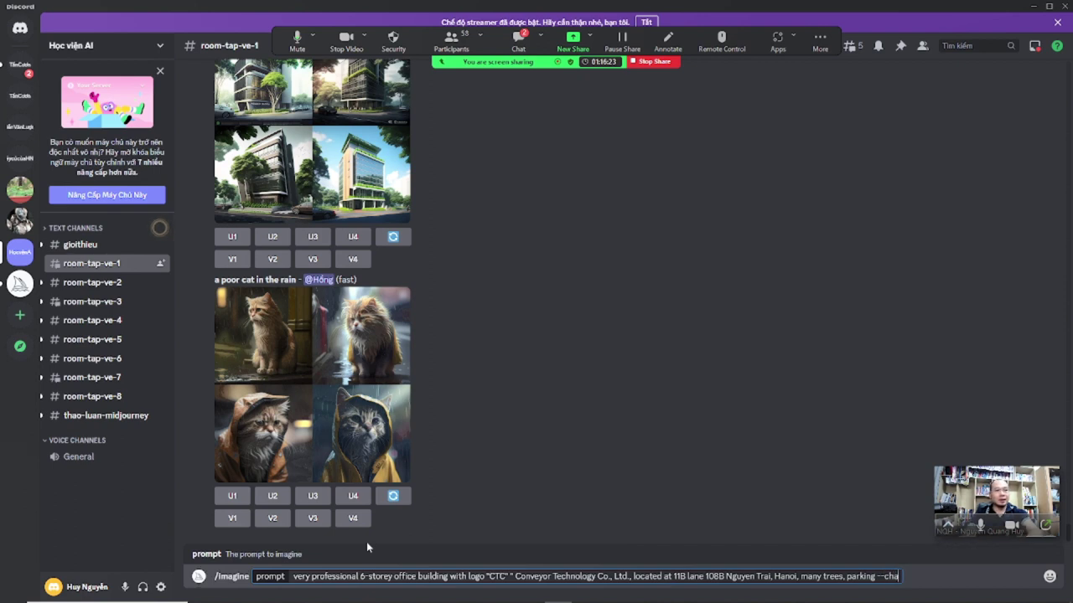
type("os")
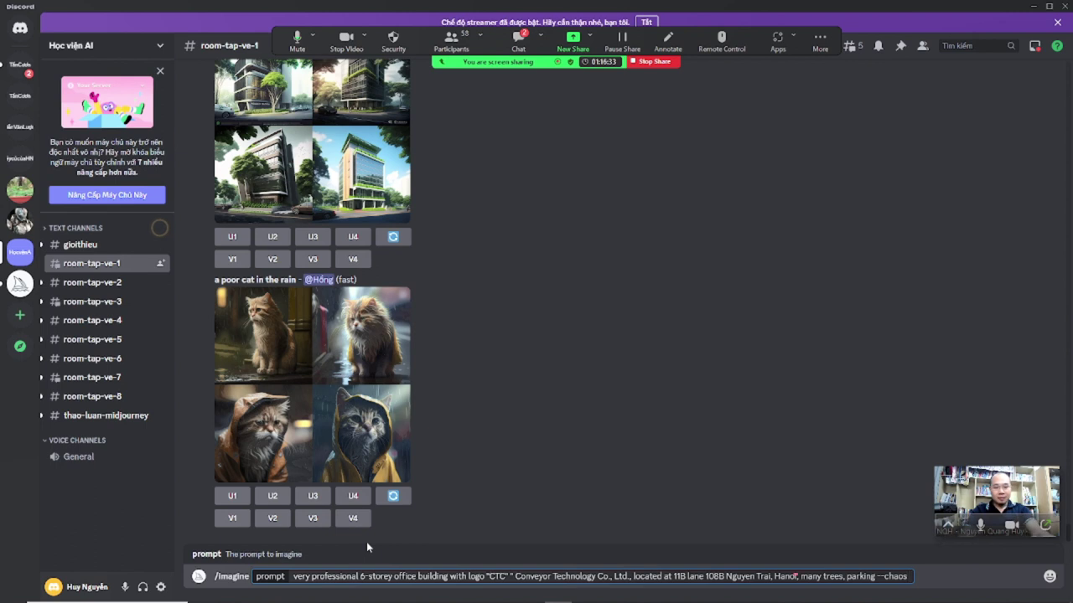
type("00")
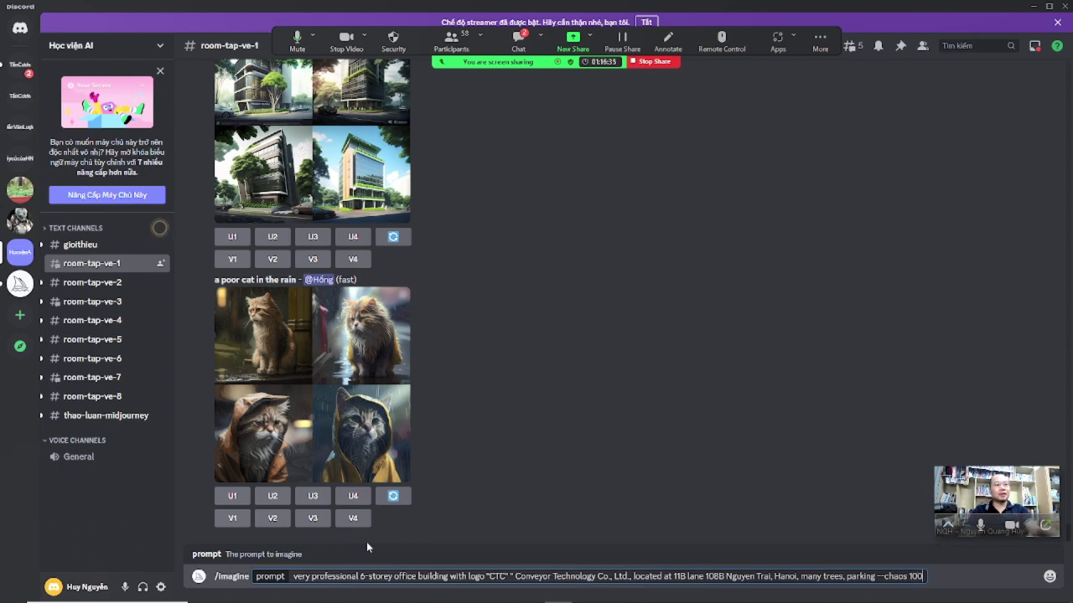
key("Return")
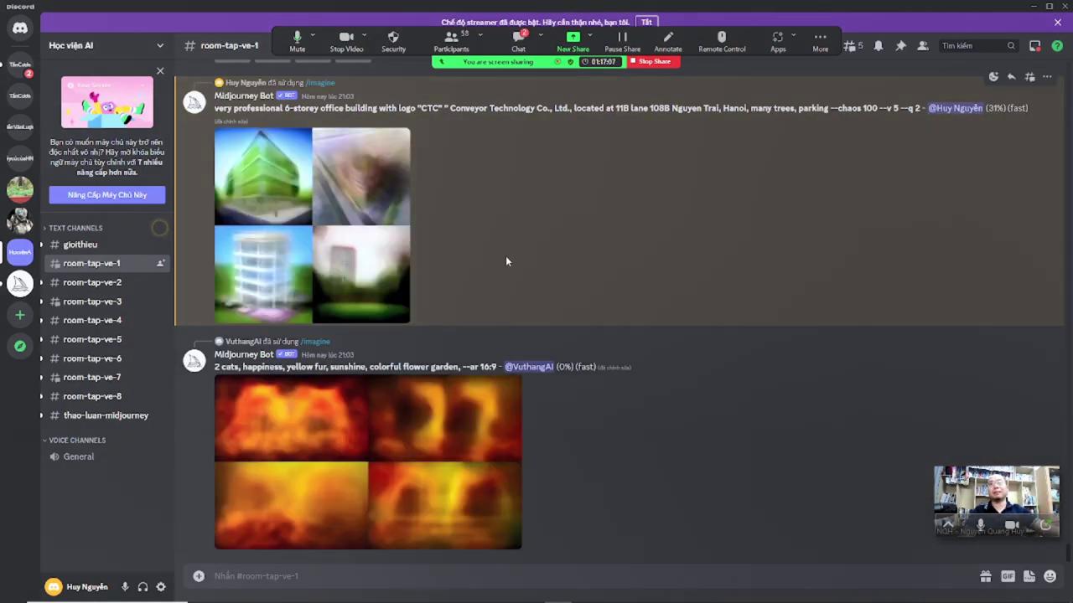
Enlarge the finished chaos 100 office building grid and open it in the browser
scroll(504, 285, "up", 3)
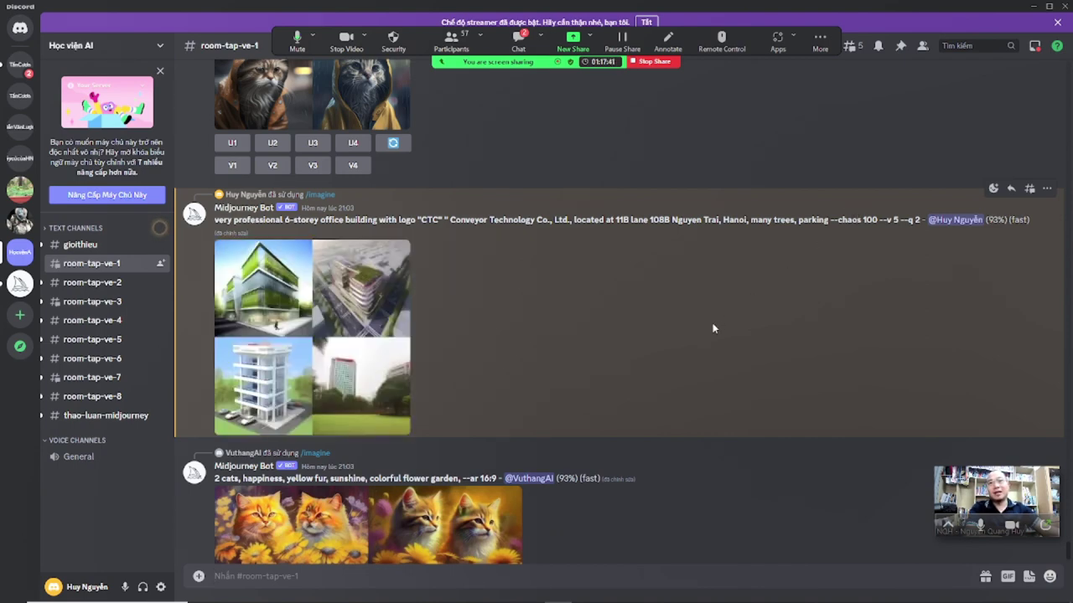
scroll(713, 329, "up", 1)
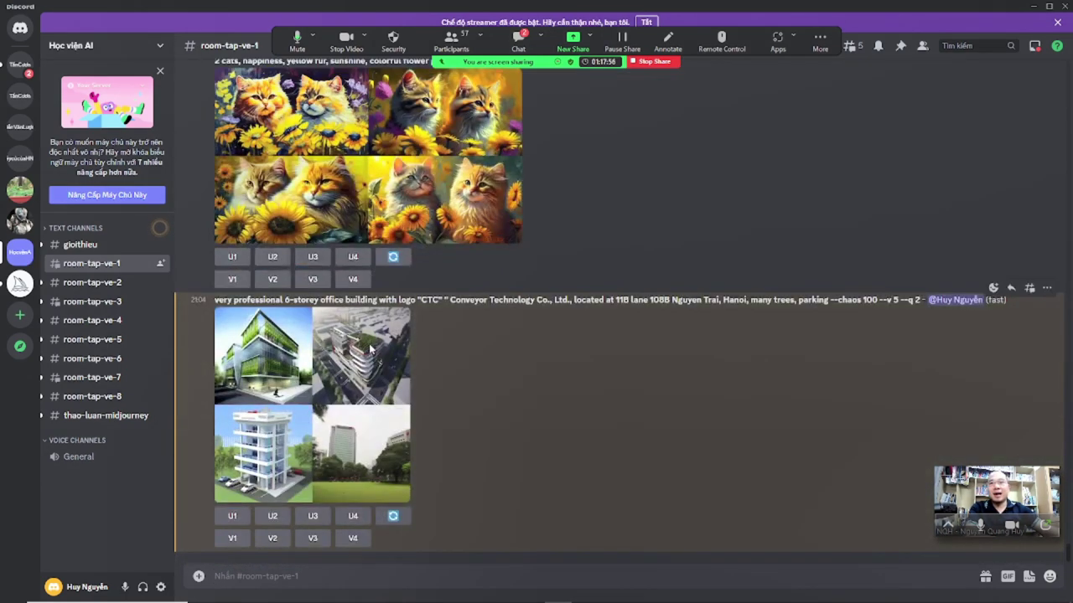
left_click(370, 352)
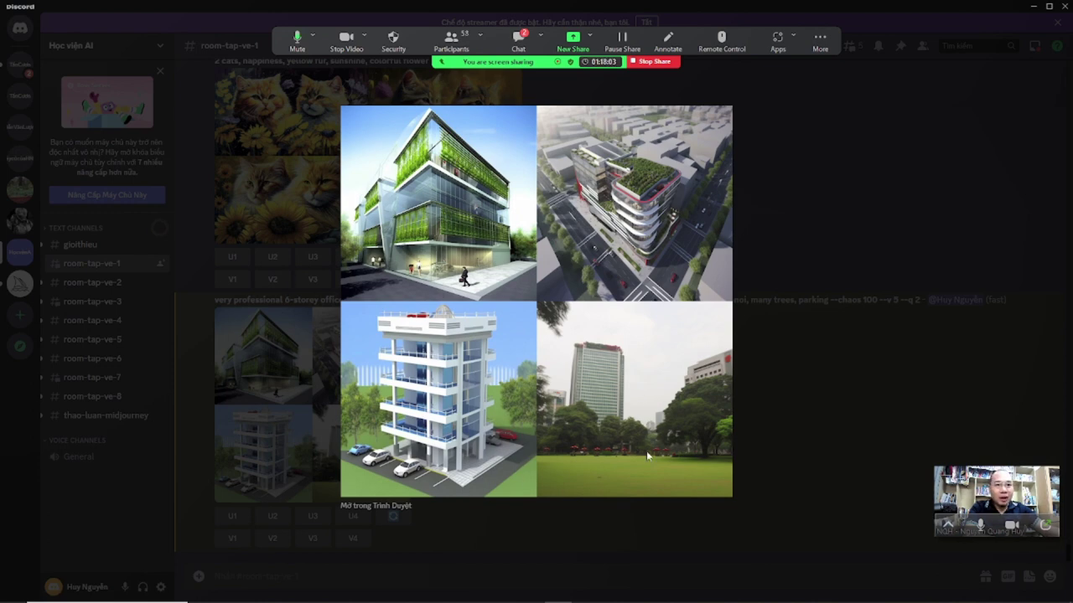
left_click(389, 507)
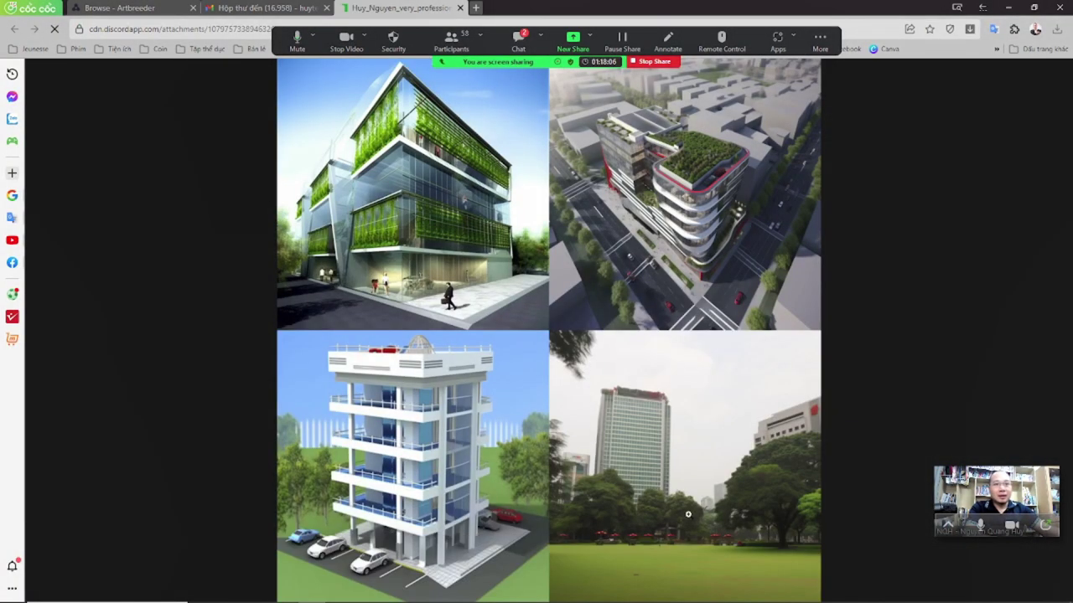
Examine the four chaos 100 building variations at full size, then return the grid to its fitted view
left_click(696, 520)
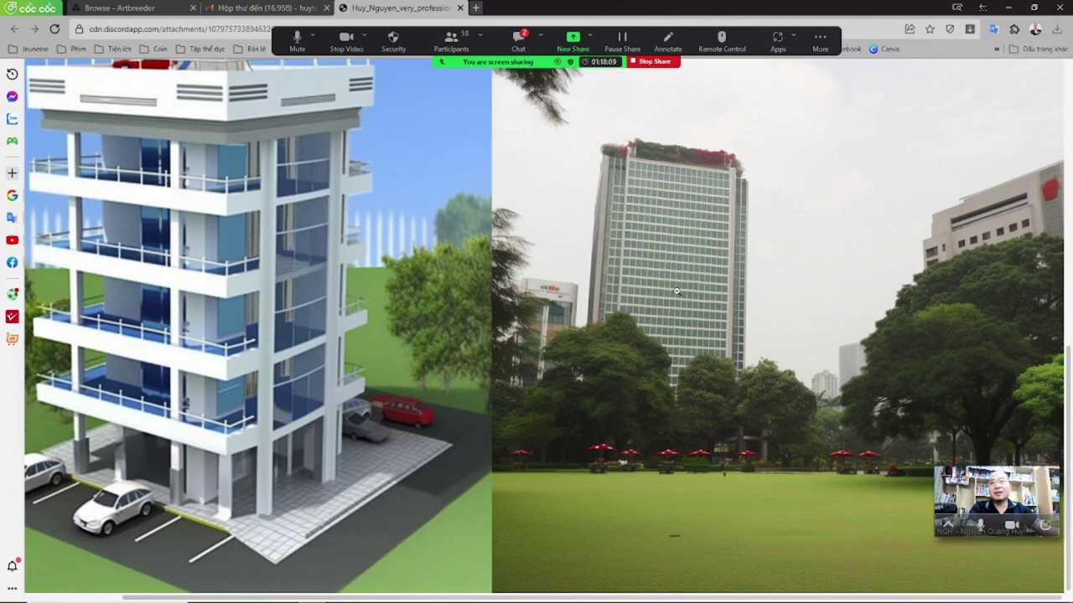
left_click_drag(380, 597, 206, 597)
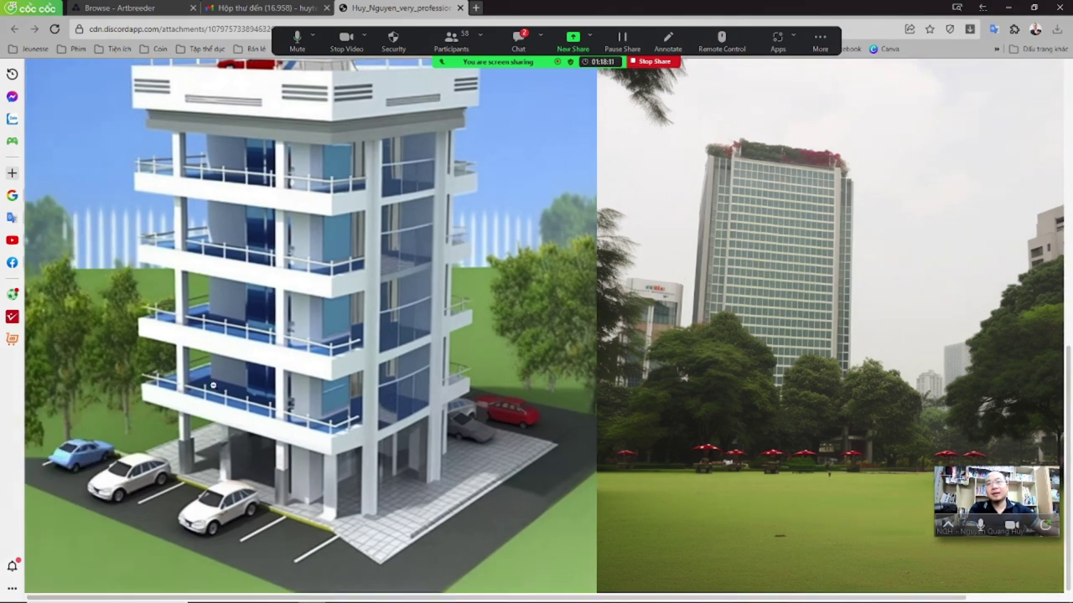
scroll(254, 493, "up", 5)
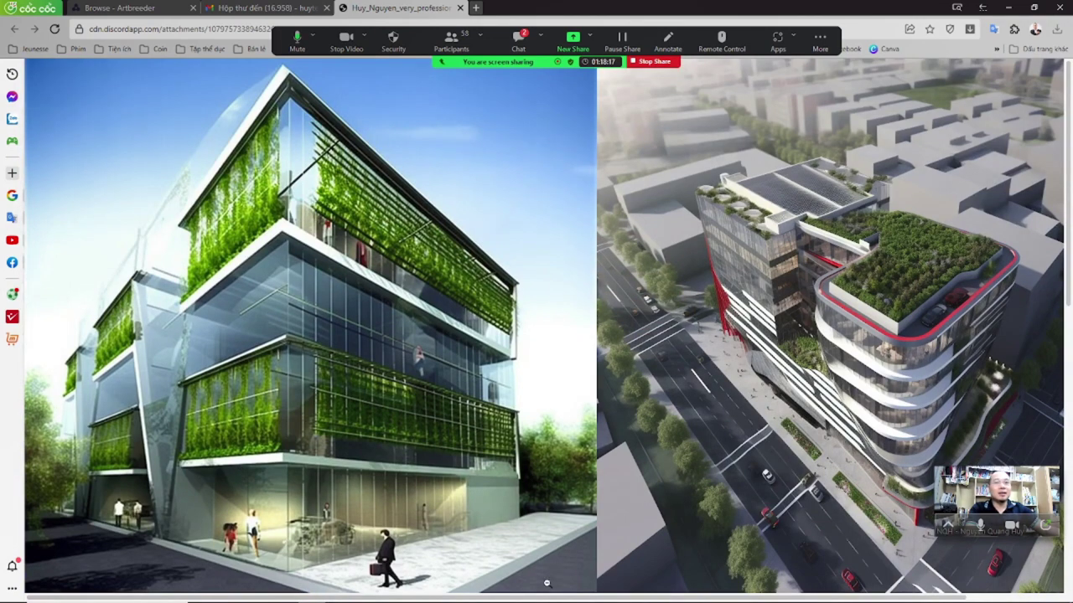
scroll(783, 401, "right", 2)
scroll(753, 303, "down", 1)
left_click(750, 304)
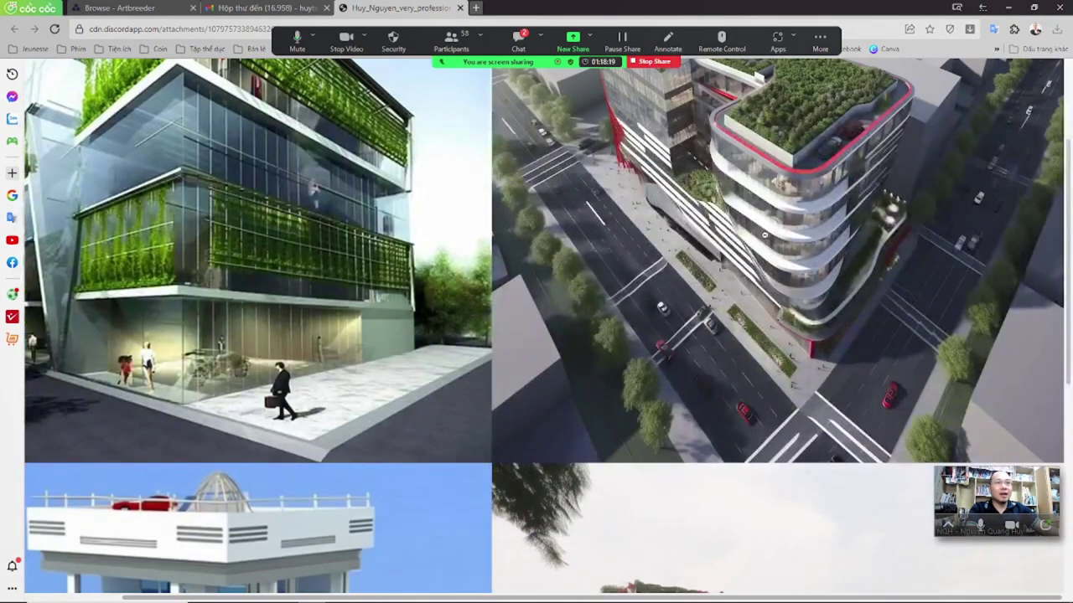
left_click(773, 247)
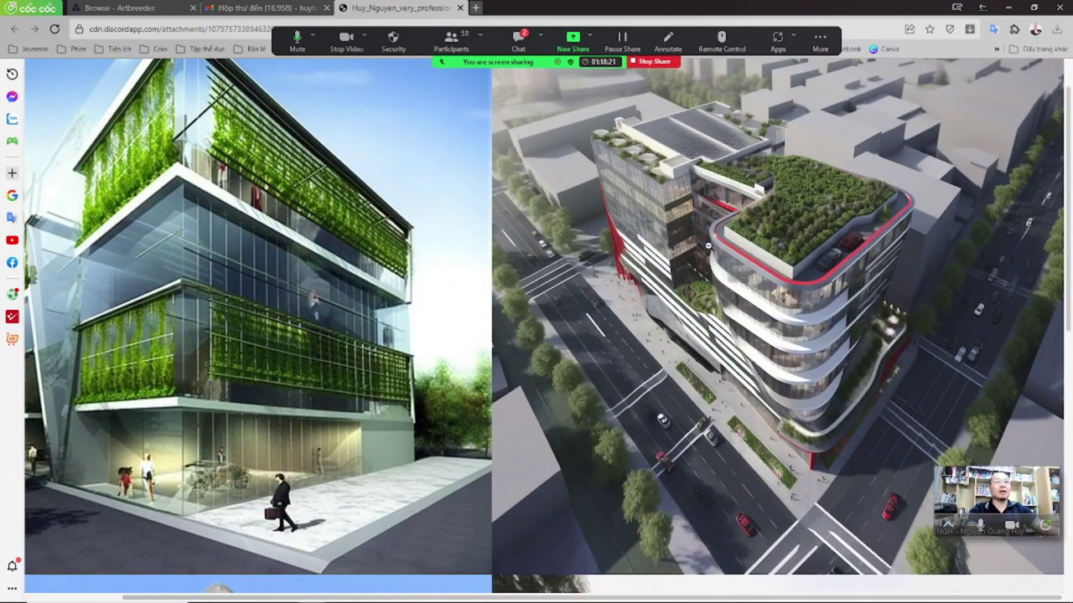
left_click(706, 230)
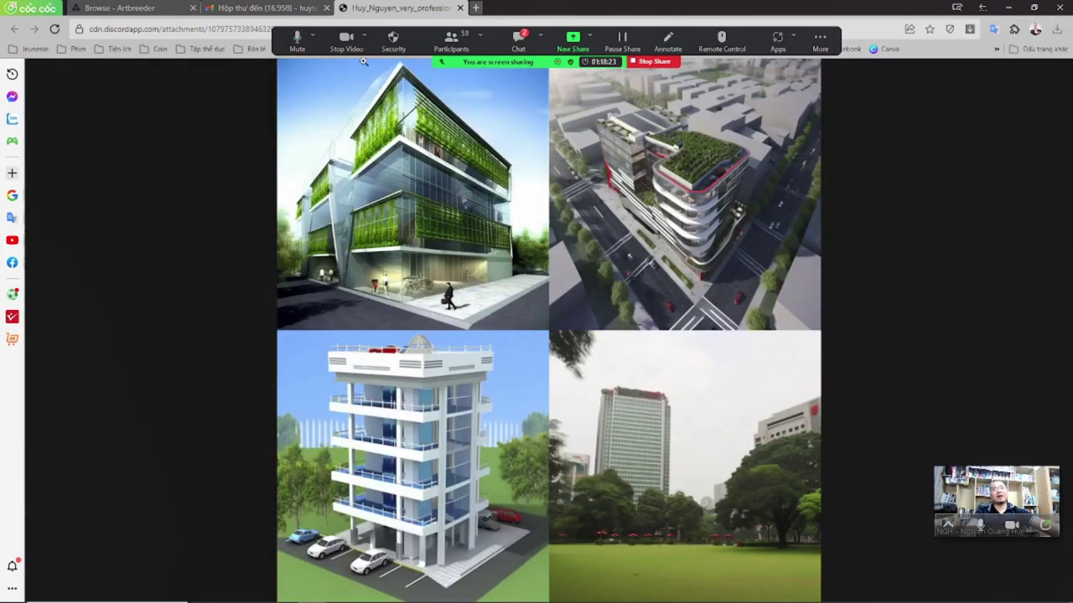
Return to Discord and inspect the original office building grid generated without chaos in an enlarged view
key("alt+Tab")
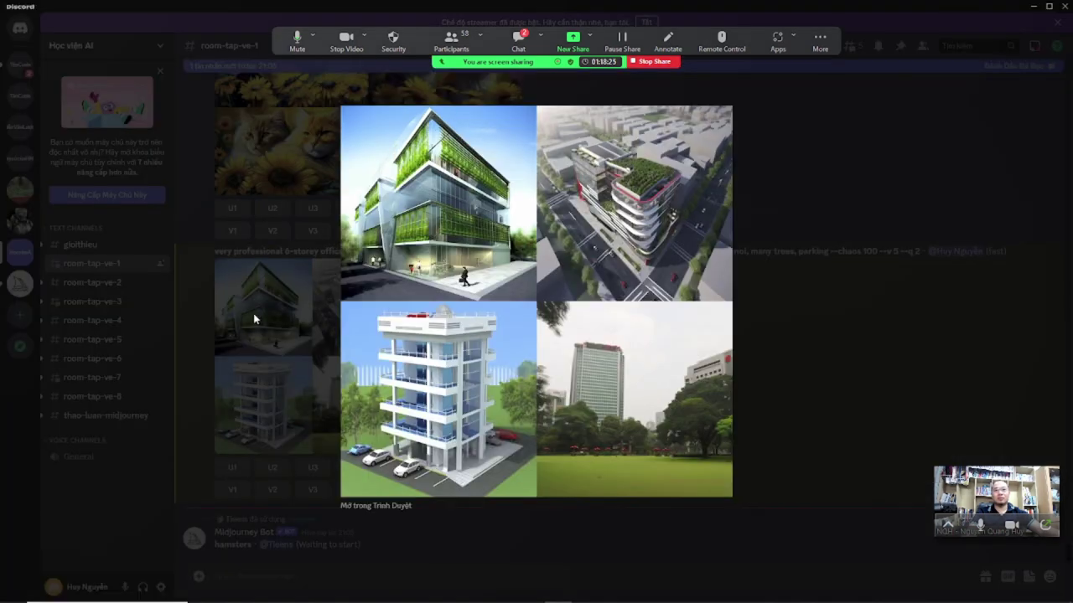
left_click(307, 414)
scroll(306, 413, "up", 5)
scroll(292, 285, "up", 5)
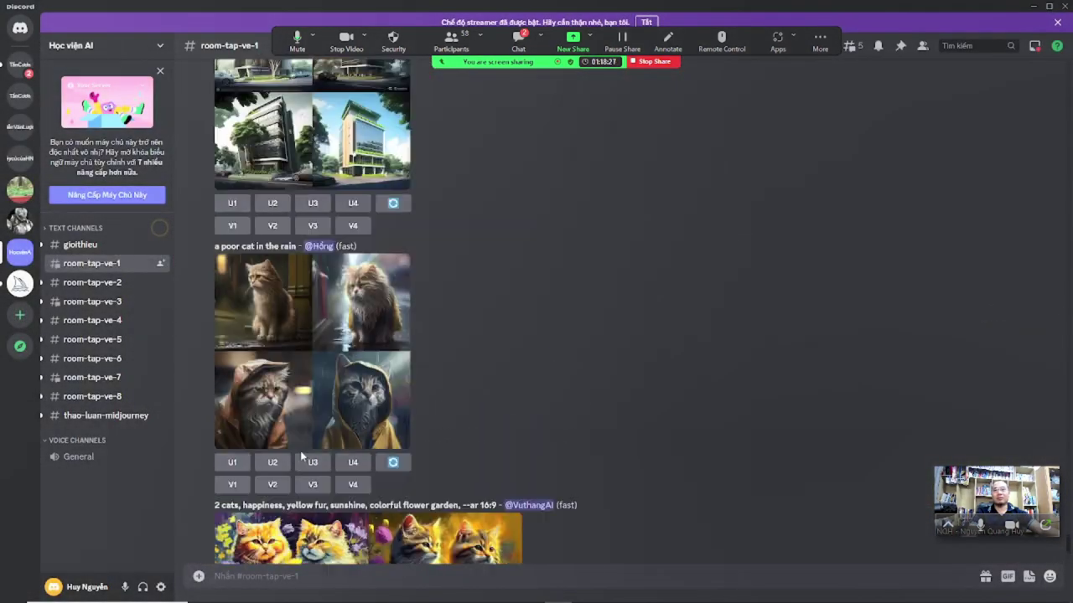
left_click(291, 286)
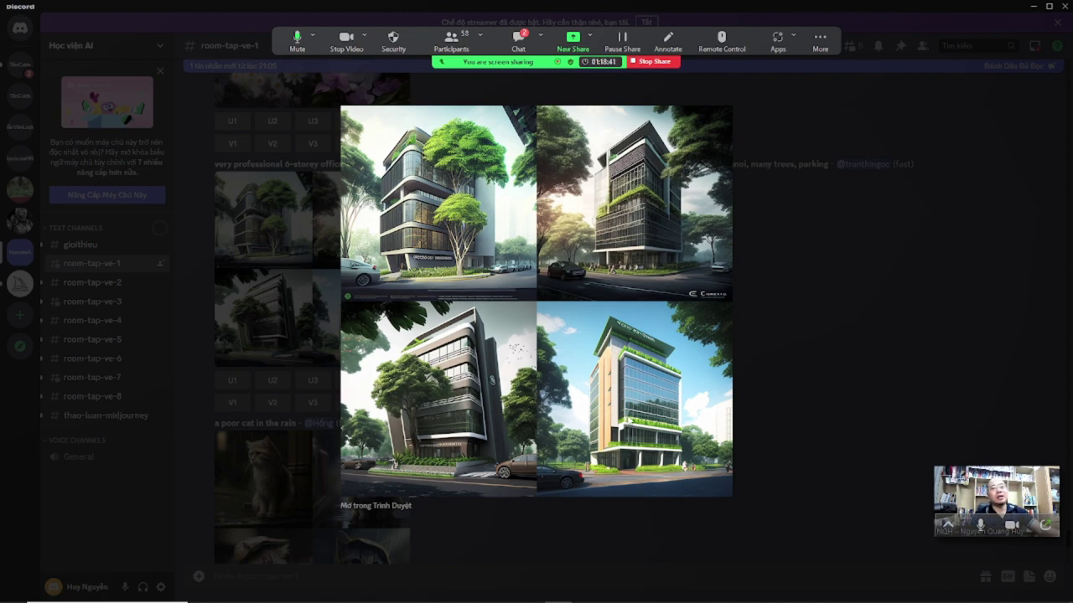
left_click(782, 372)
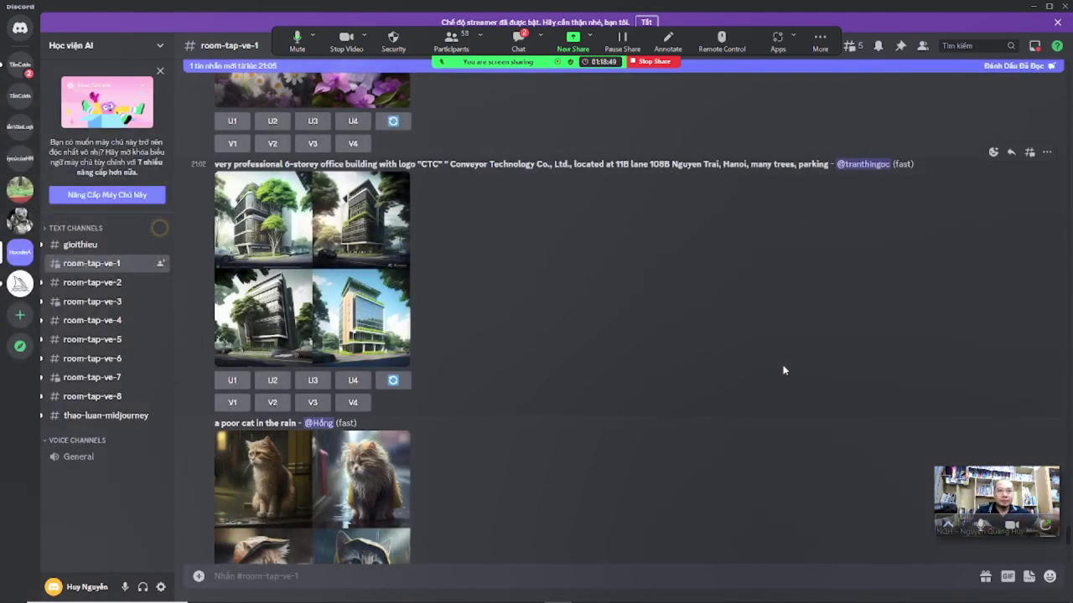
Compare the original office building images with the chaos 100 result in Discord and in the browser
scroll(541, 404, "down", 5)
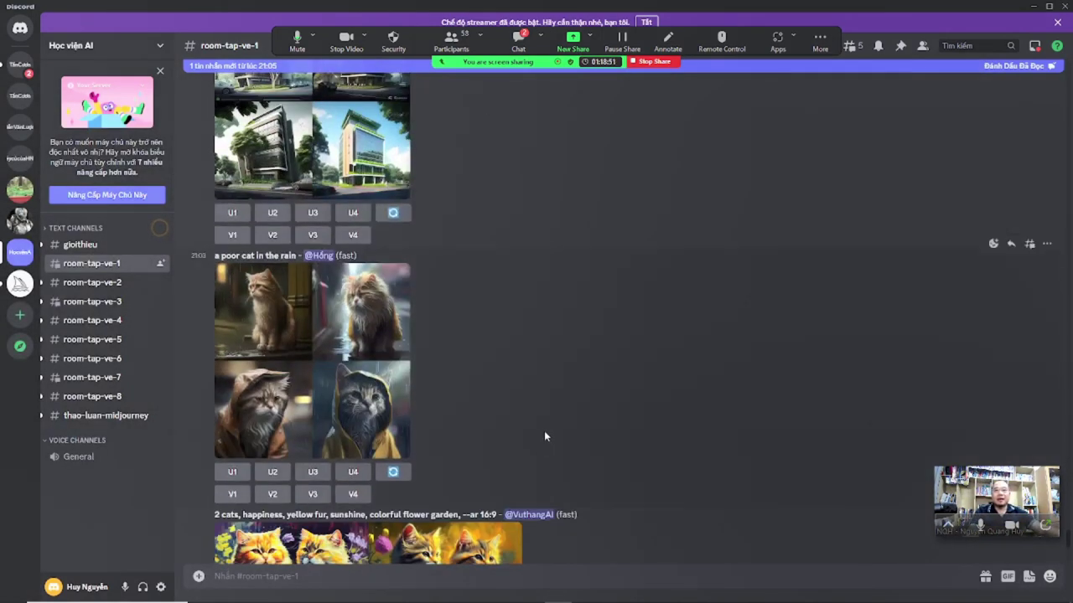
scroll(590, 437, "down", 1)
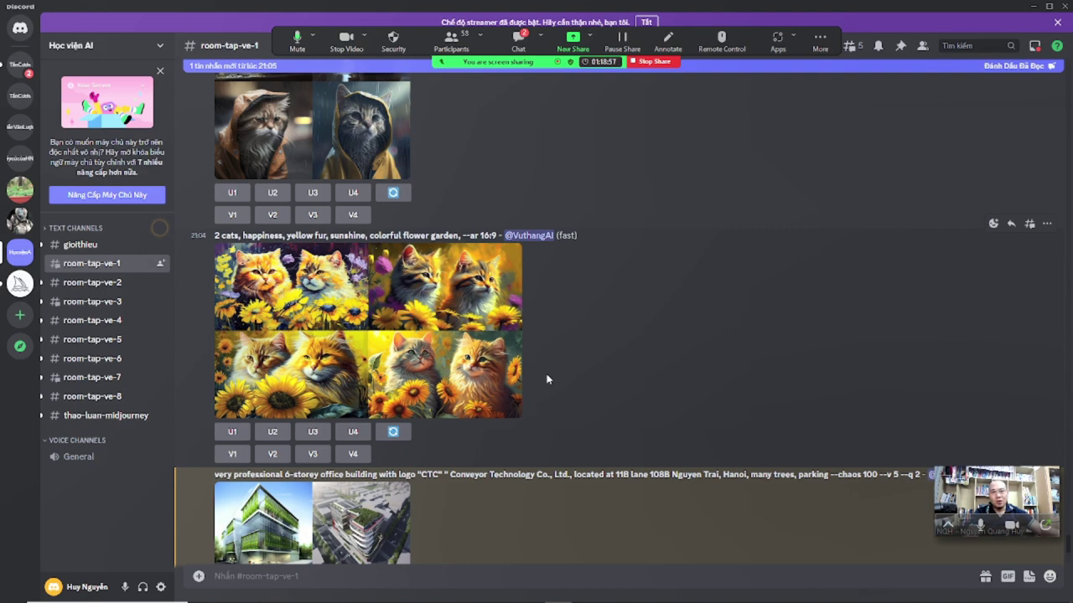
scroll(547, 380, "down", 4)
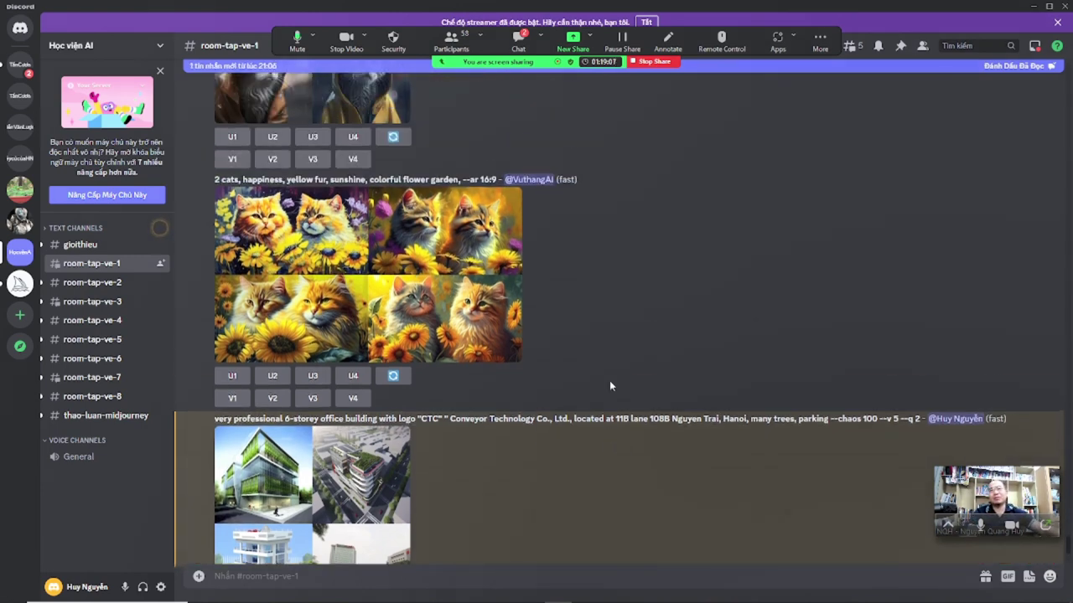
key("alt+Tab")
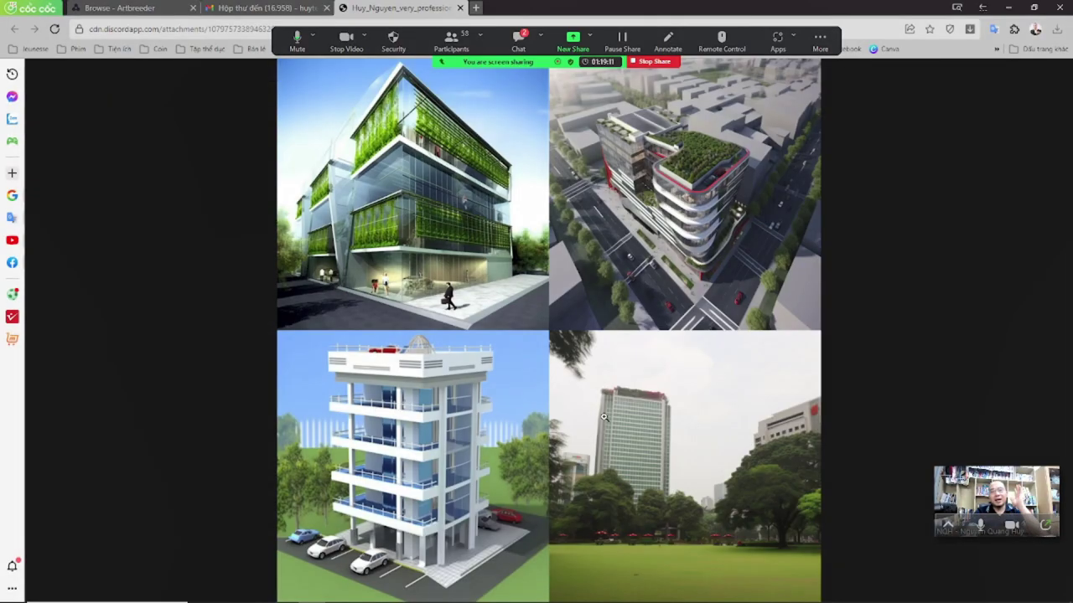
Switch to Notion and open the lesson "4. Quality - Chất lượng" from the Chapter IV page
key("alt+Tab")
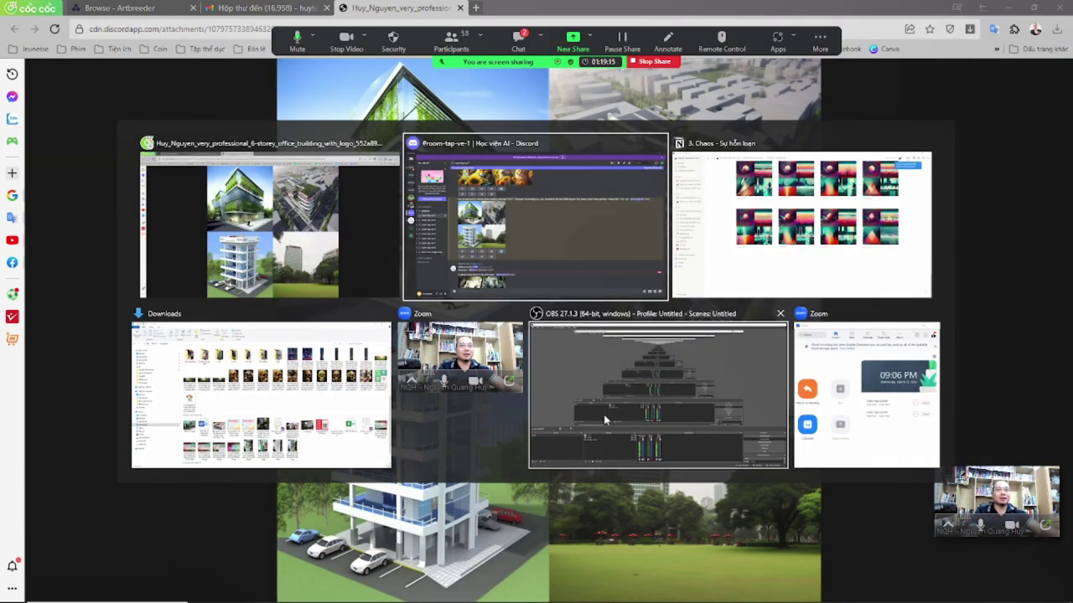
key("alt+Tab")
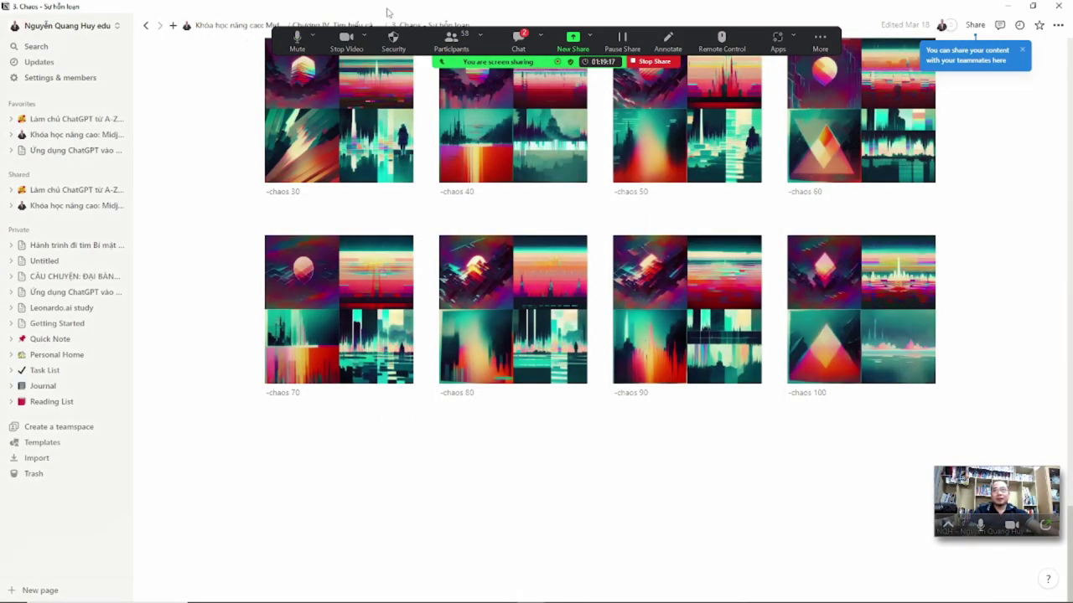
left_click(356, 25)
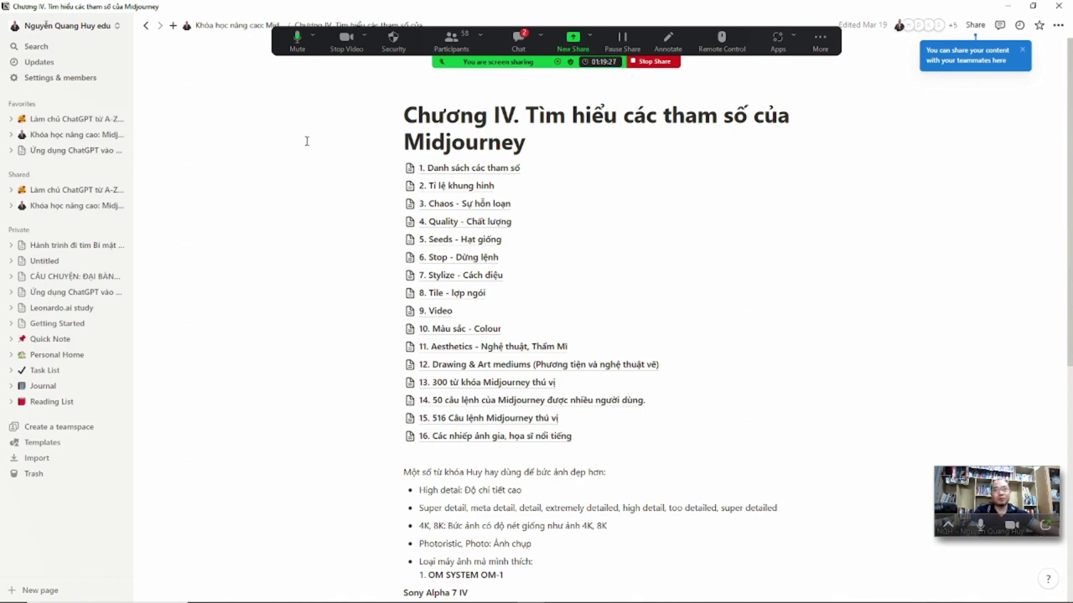
left_click(460, 221)
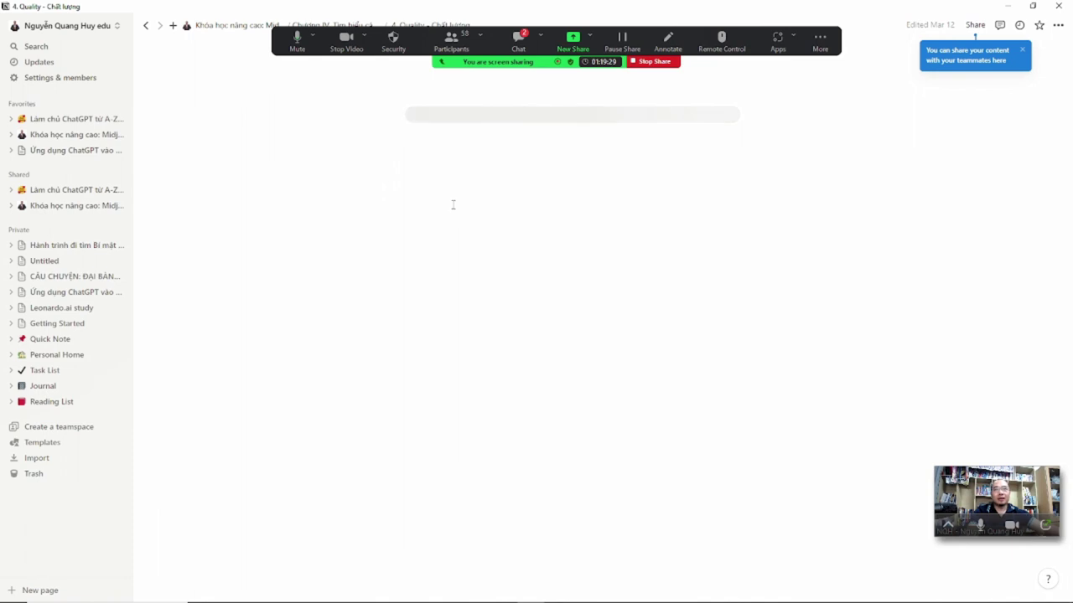
Read the title and opening explanation of the --quality parameter in the Quality lesson, highlighting the passage about generation time and GPU minutes
left_click_drag(444, 115, 637, 115)
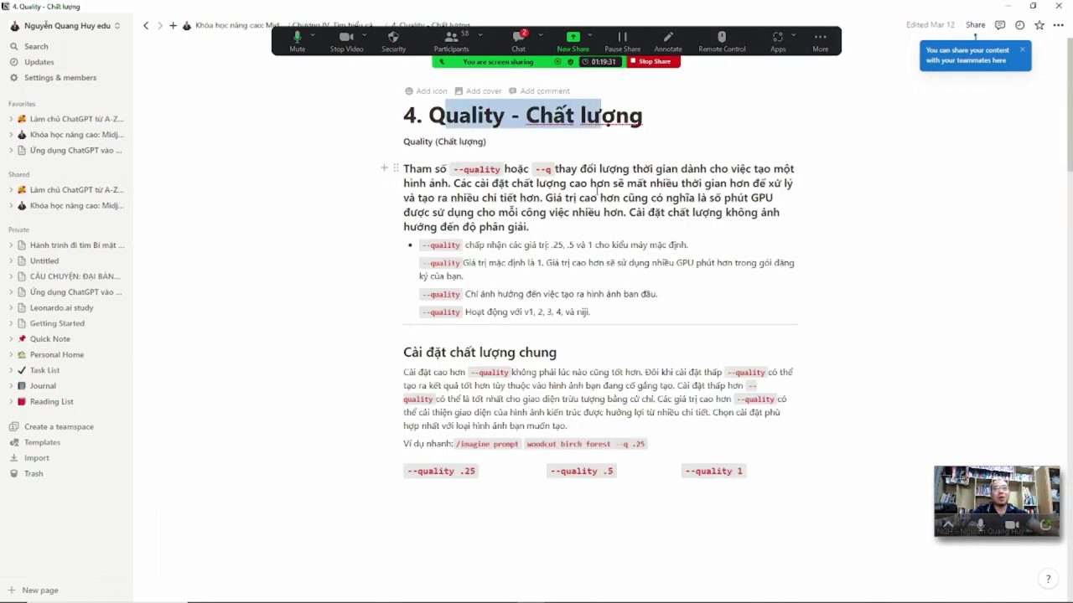
left_click_drag(575, 167, 536, 224)
left_click(537, 225)
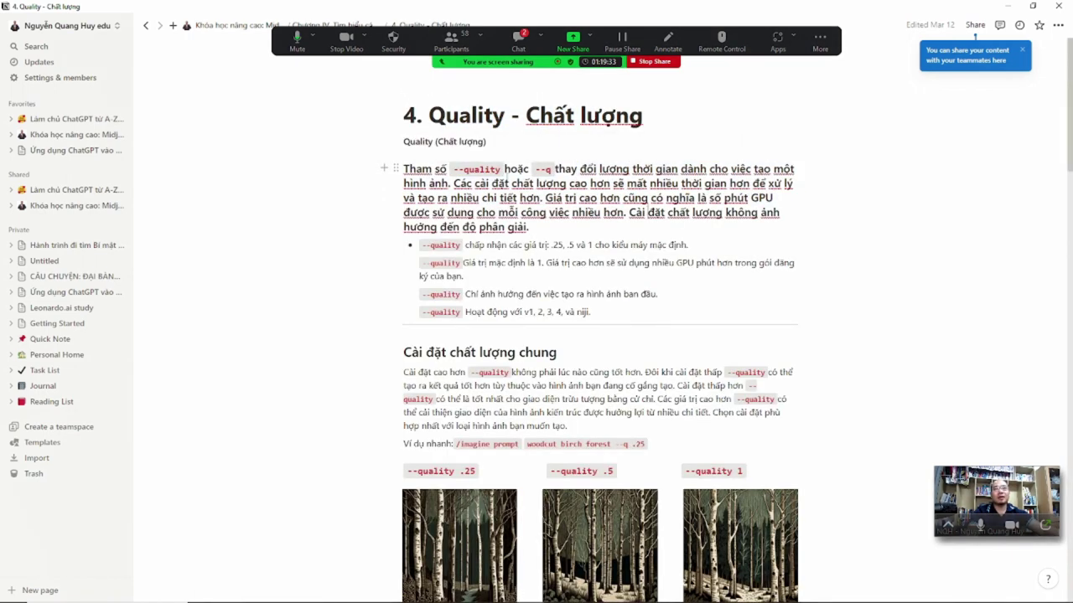
left_click_drag(450, 169, 624, 213)
left_click(614, 172)
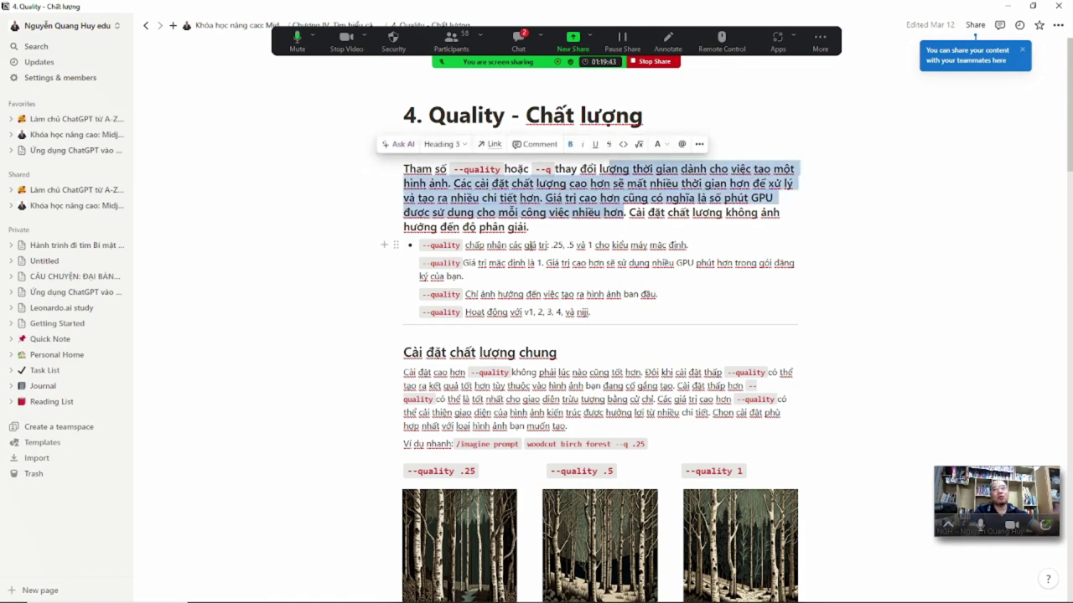
Examine the lesson's quality comparison images, version compatibility table and usage examples, then return to the general quality settings section
scroll(584, 386, "down", 1)
scroll(582, 360, "down", 4)
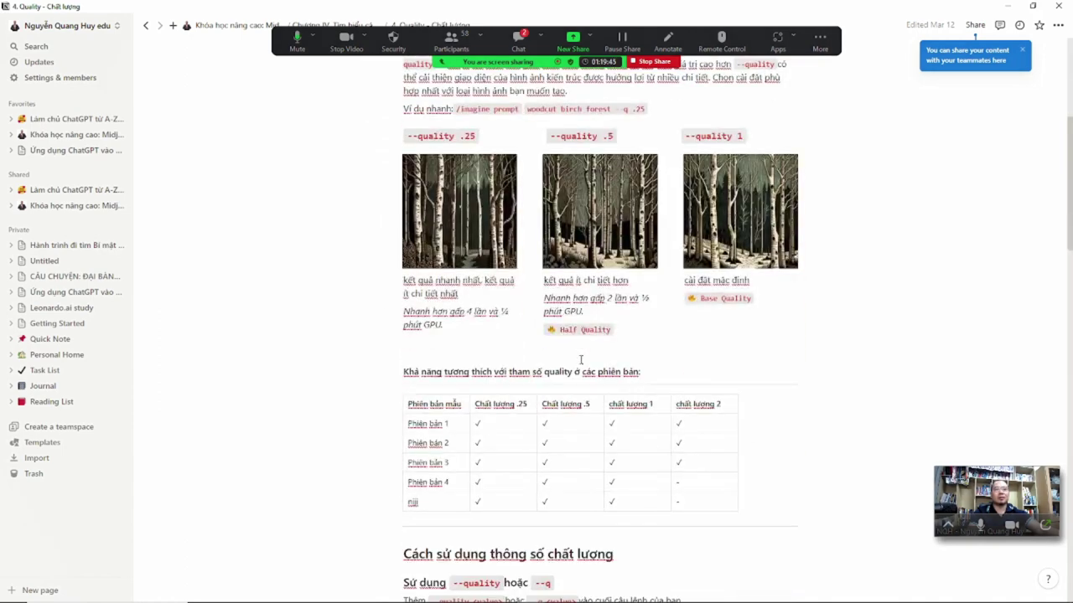
scroll(582, 364, "down", 4)
scroll(581, 368, "down", 5)
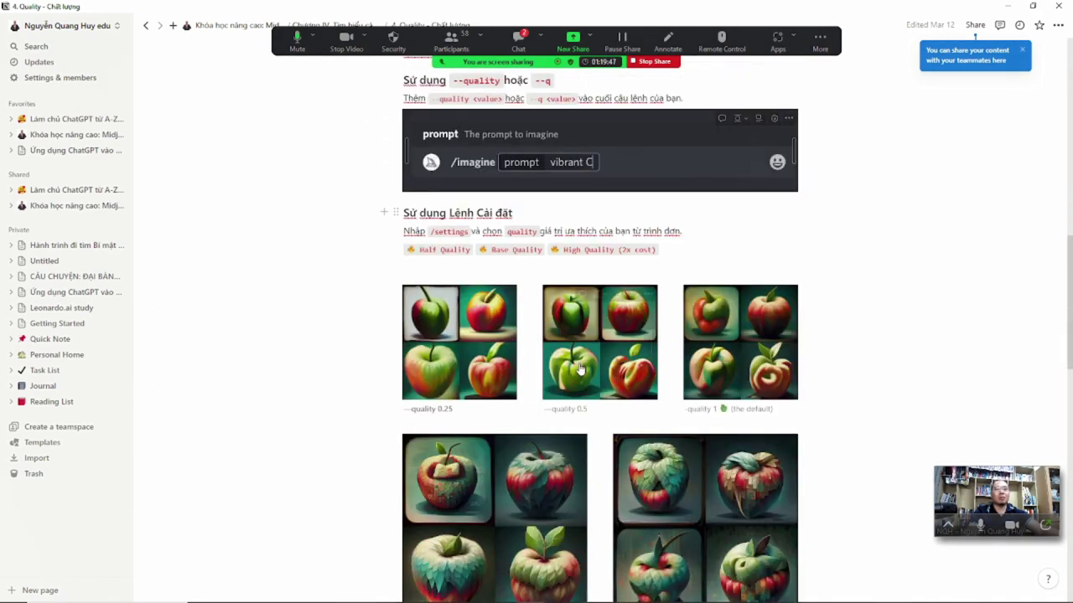
scroll(570, 381, "down", 8)
scroll(568, 385, "down", 8)
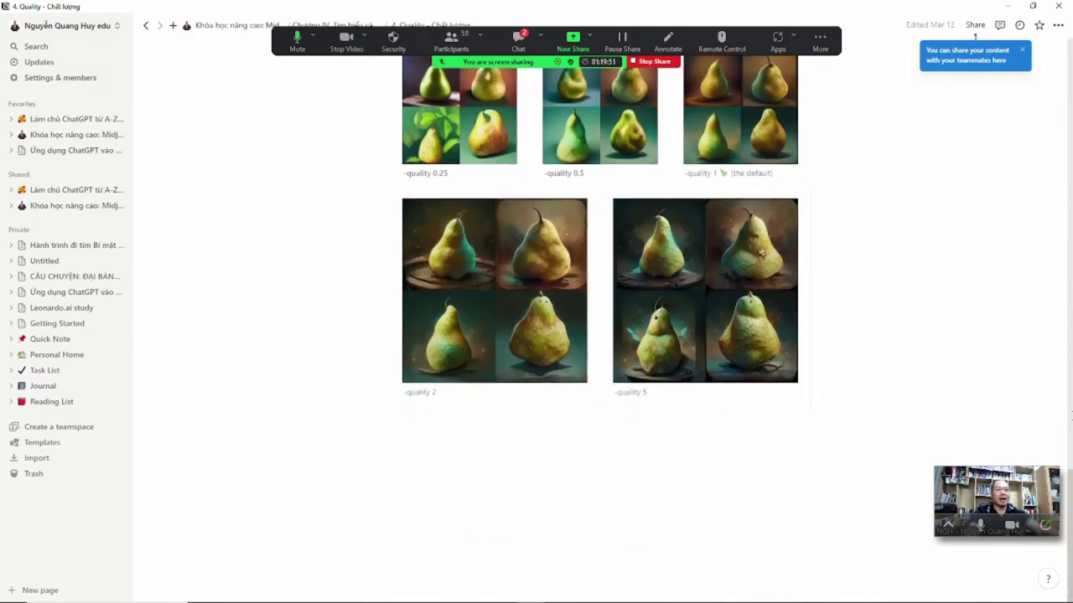
scroll(755, 394, "up", 20)
scroll(586, 335, "up", 2)
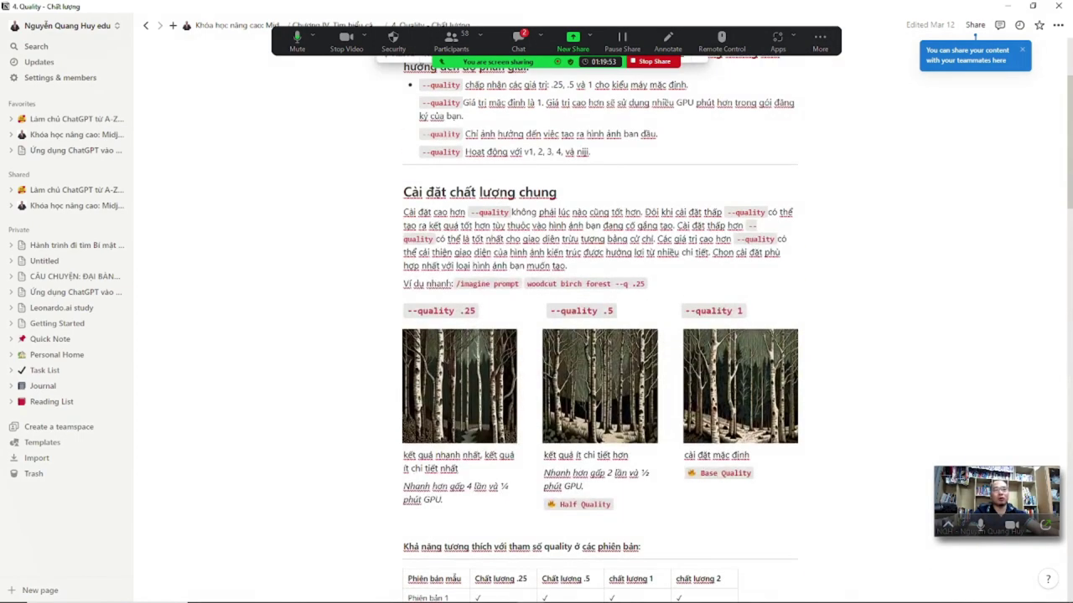
Switch to Discord and bring up the Midjourney Bot settings in room-tap-ve-1 with the /settings command
key("alt+Tab")
key("alt+Tab")
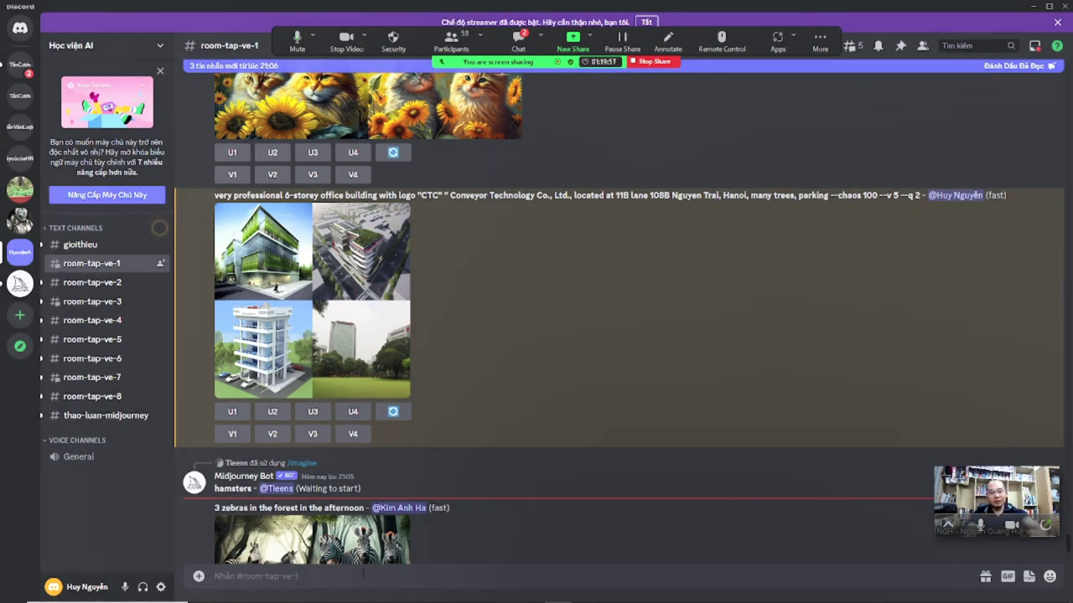
type("/settings")
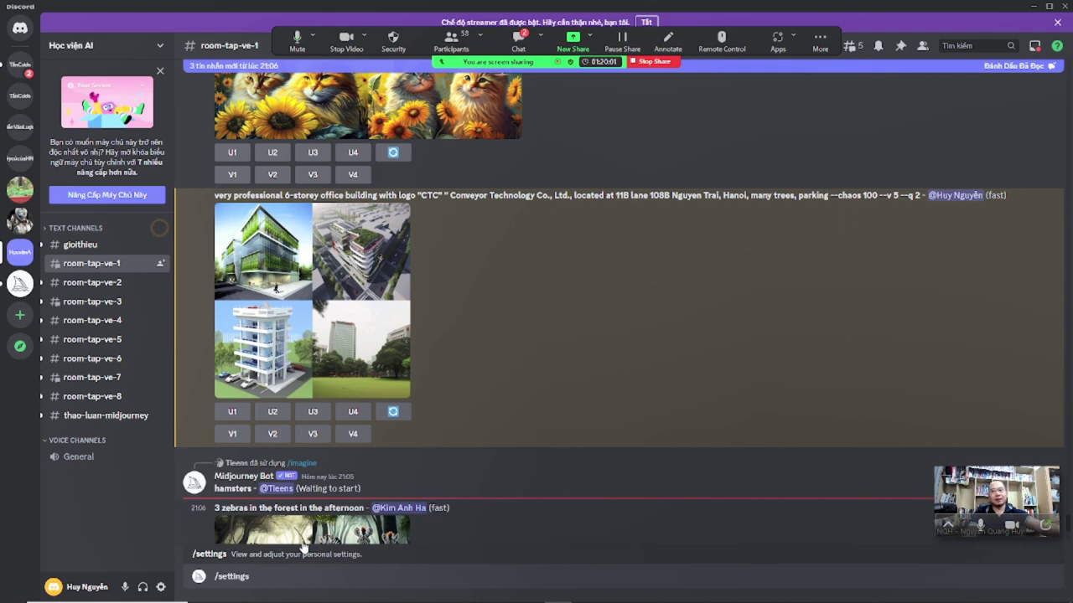
key("Return")
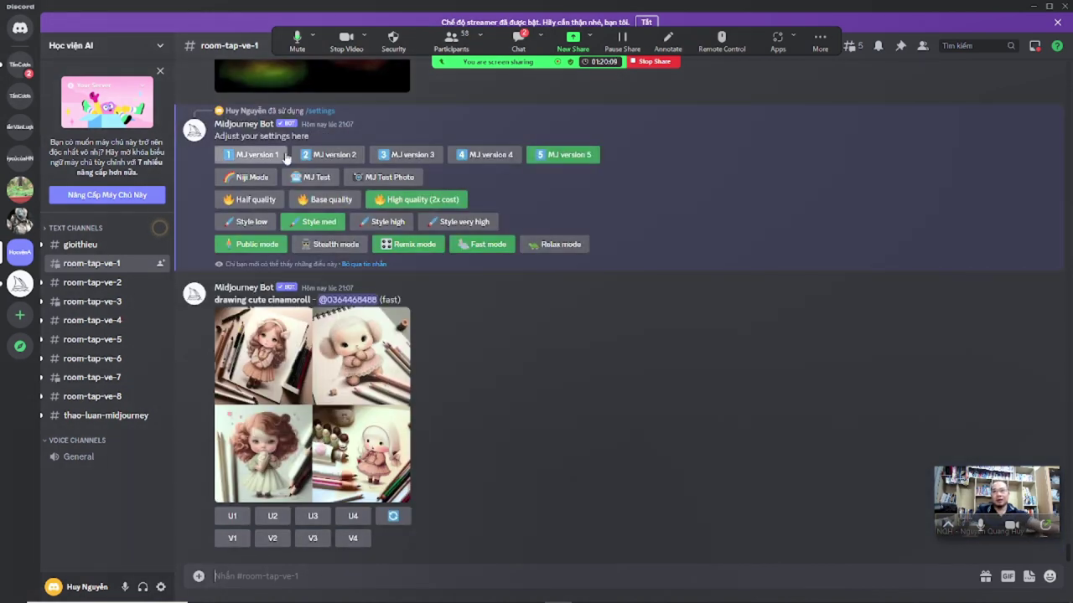
scroll(306, 244, "up", 2)
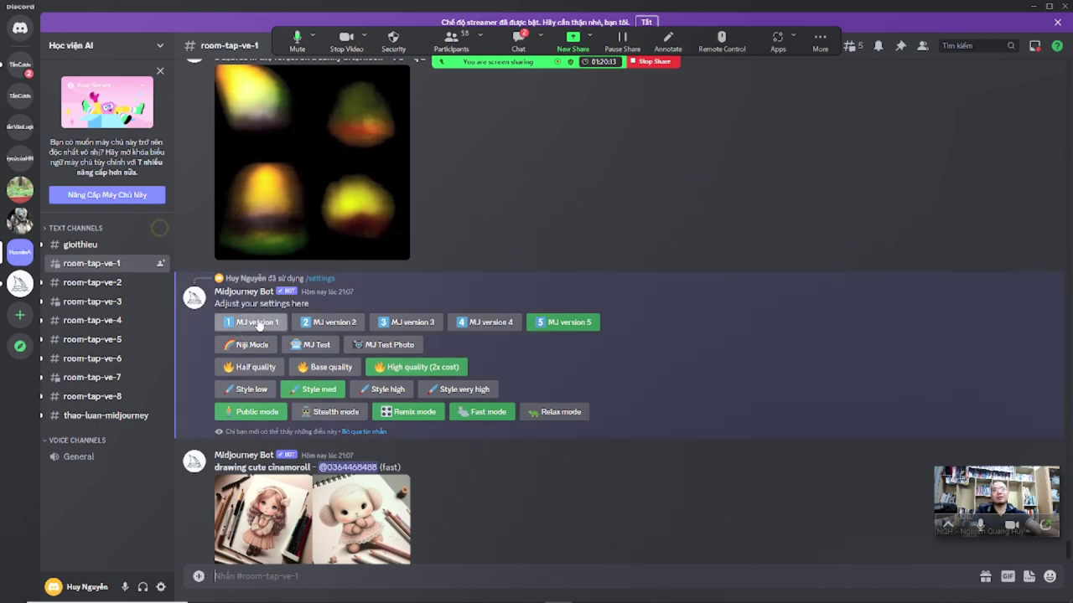
Review the participants' replies in the Zoom meeting chat, then close the chat window
left_click(521, 40)
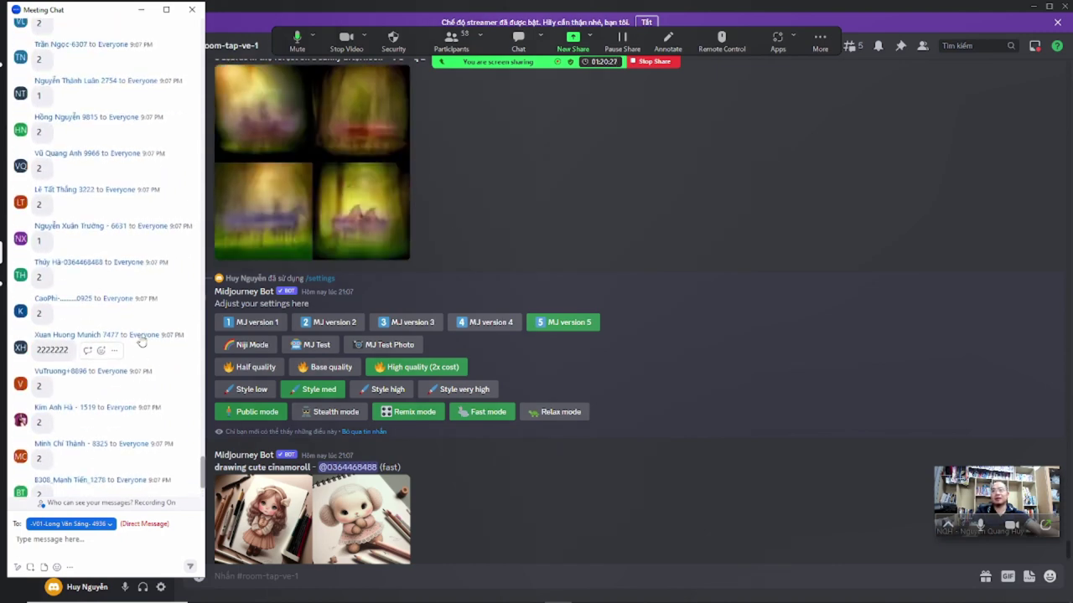
scroll(143, 338, "up", 2)
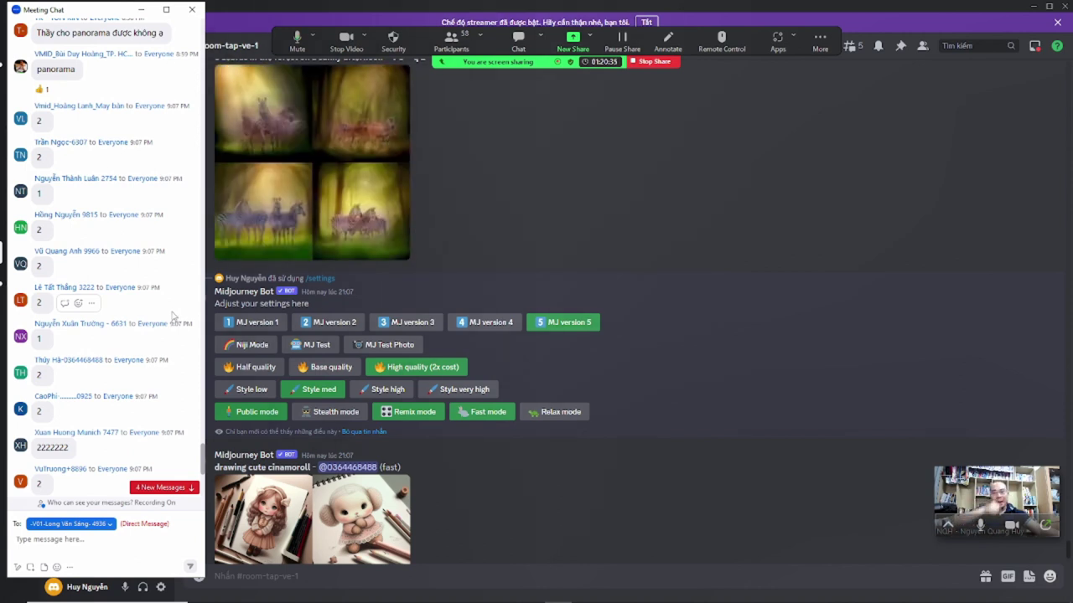
scroll(114, 318, "down", 8)
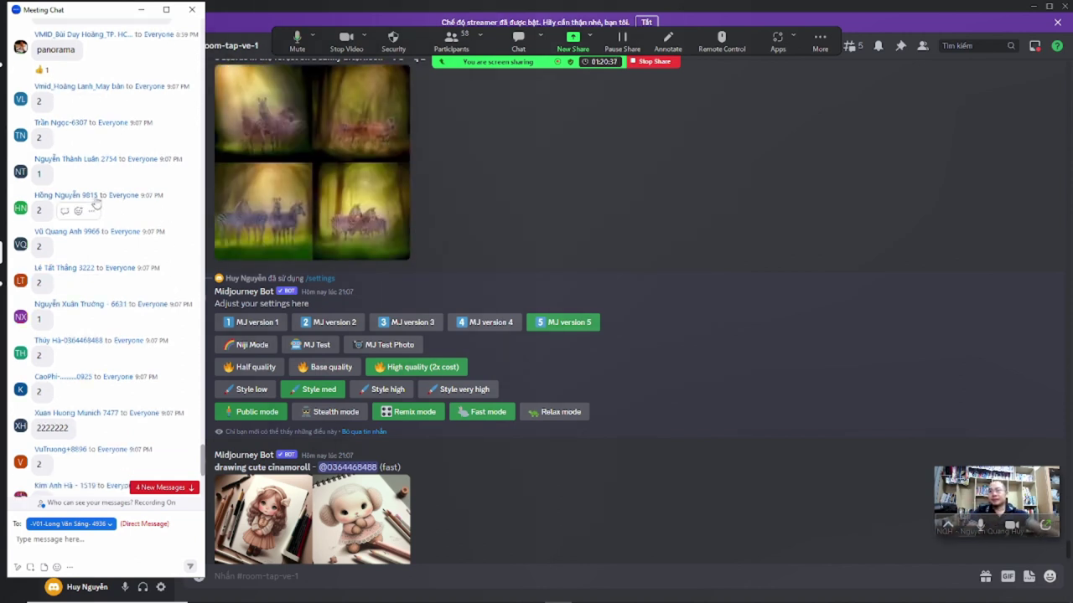
scroll(115, 340, "down", 1)
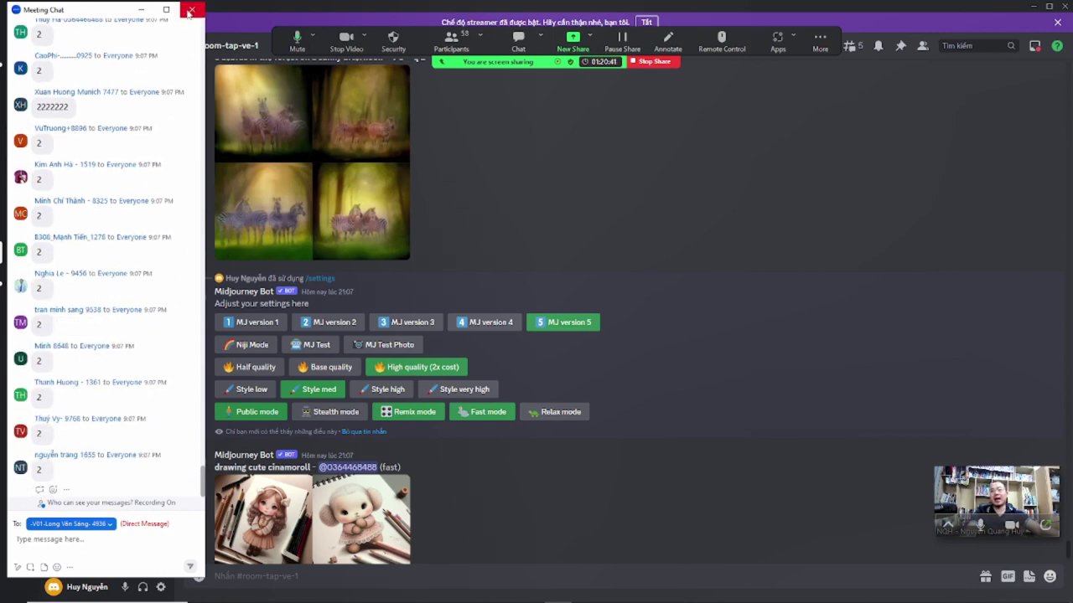
left_click(189, 11)
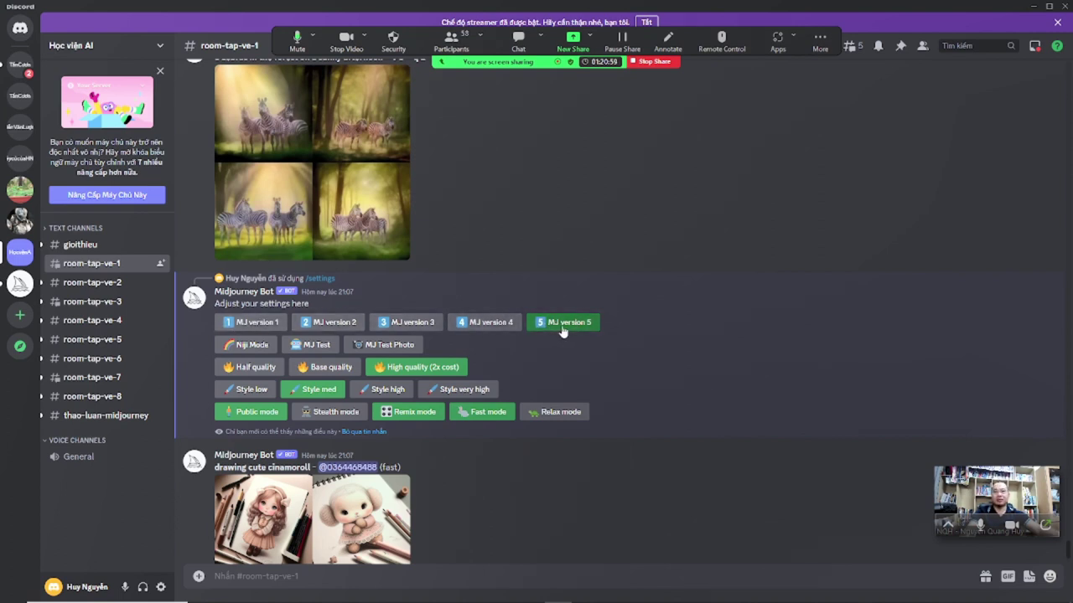
Enable Niji Mode and demonstrate the Half and Base quality options, finishing on High quality (2x cost)
left_click(240, 346)
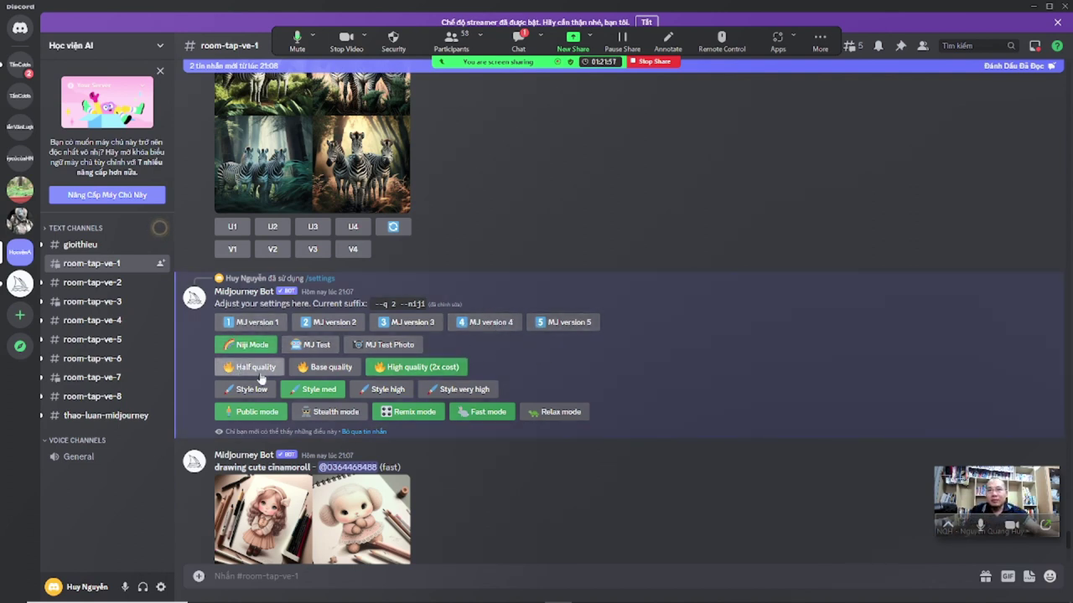
left_click(231, 371)
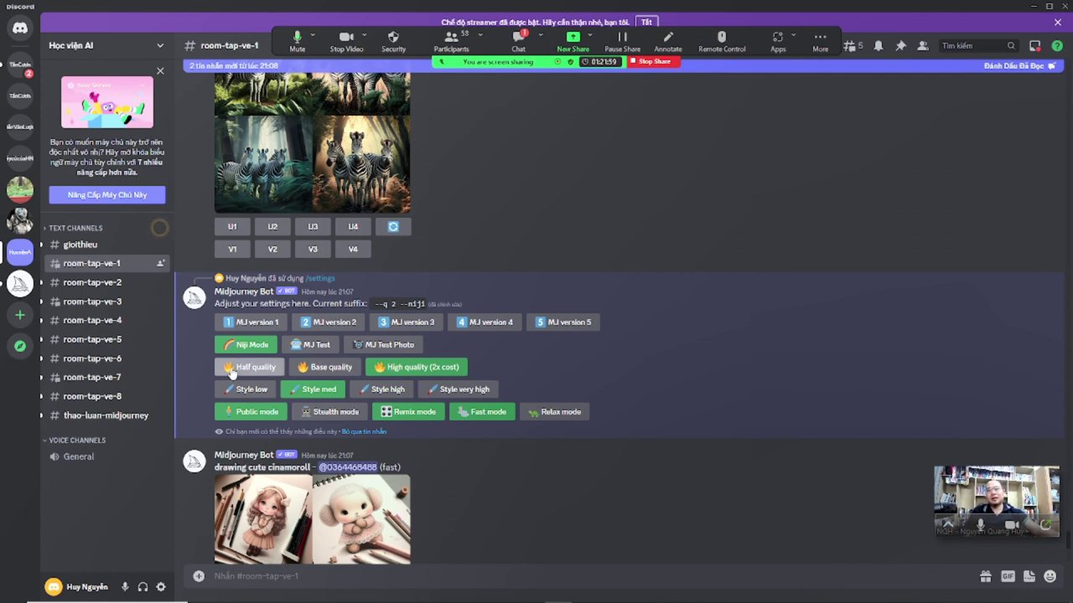
left_click(343, 369)
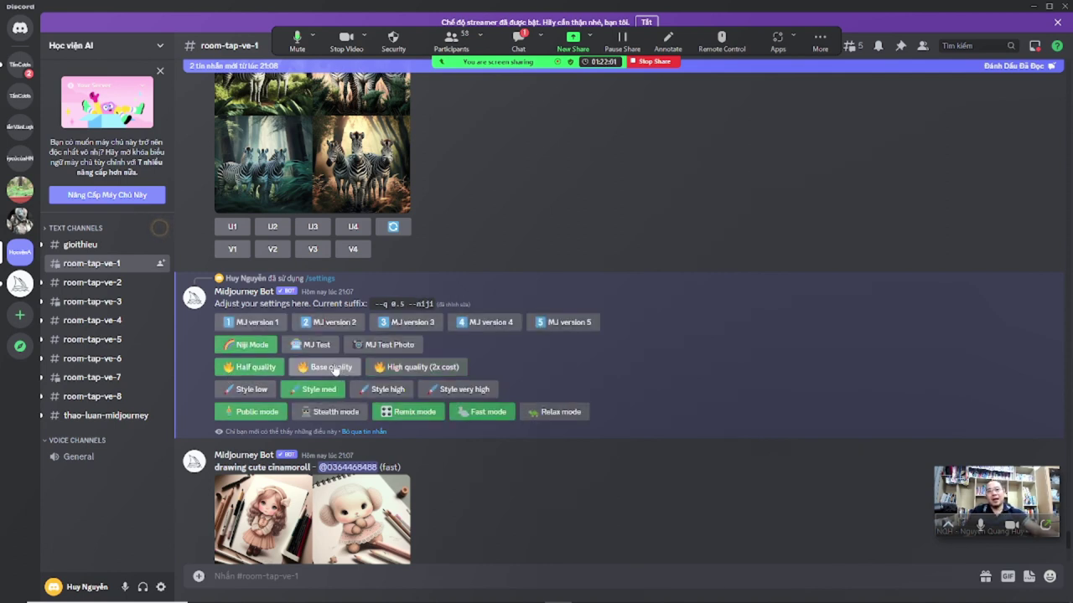
left_click(268, 371)
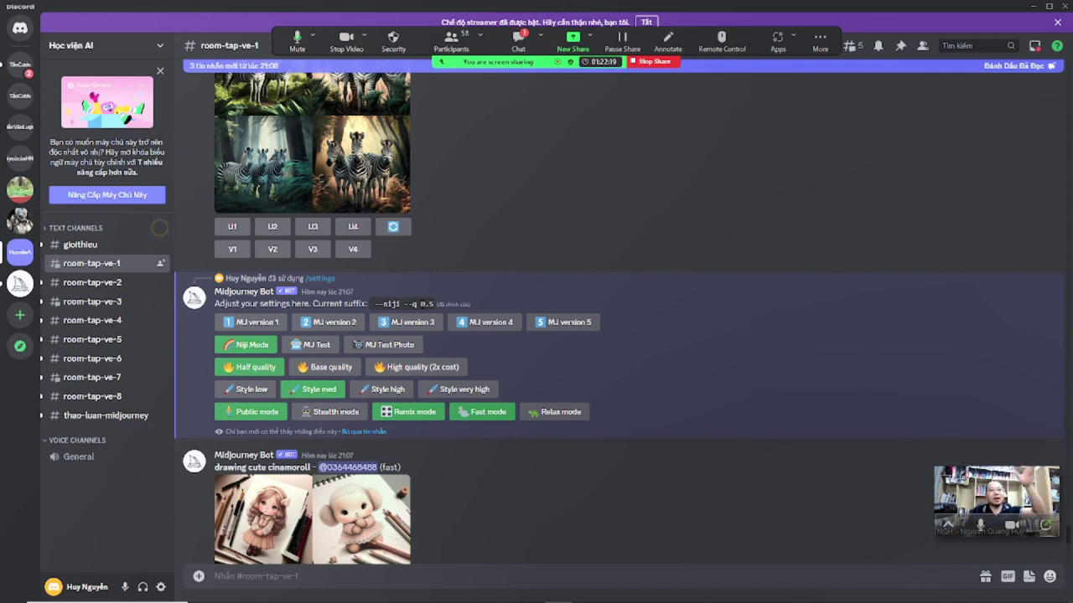
left_click(322, 368)
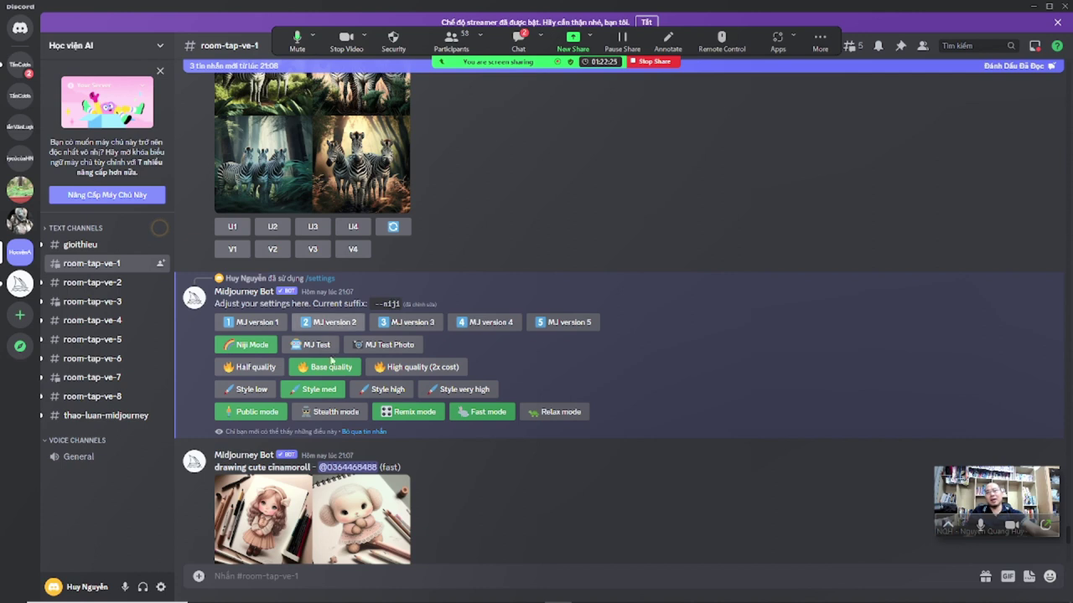
left_click(416, 369)
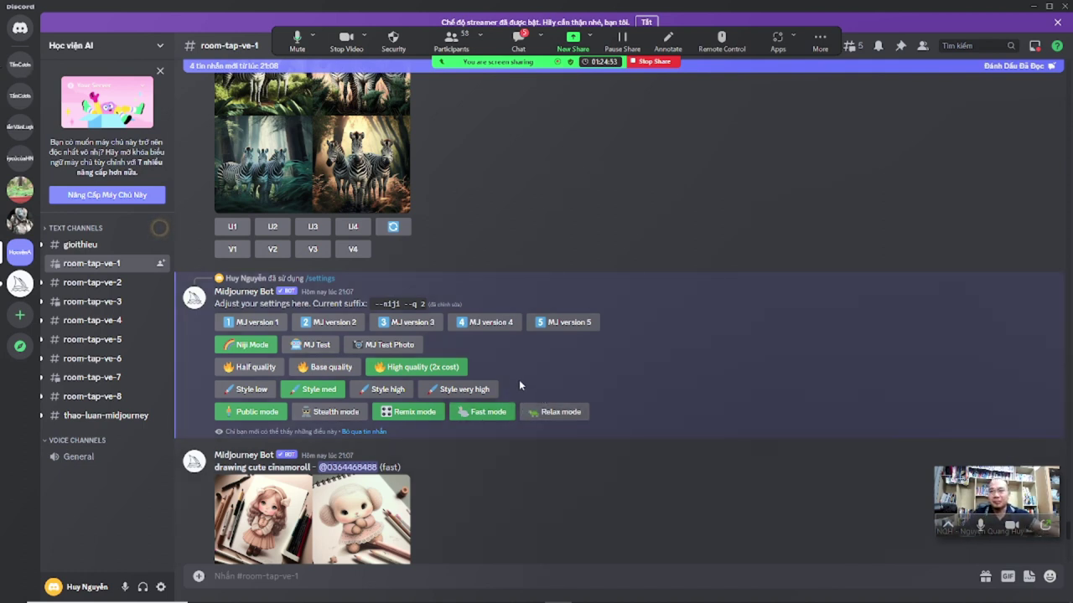
Demonstrate the Style low, Style high and Style very high options, then restore Style med
left_click(251, 389)
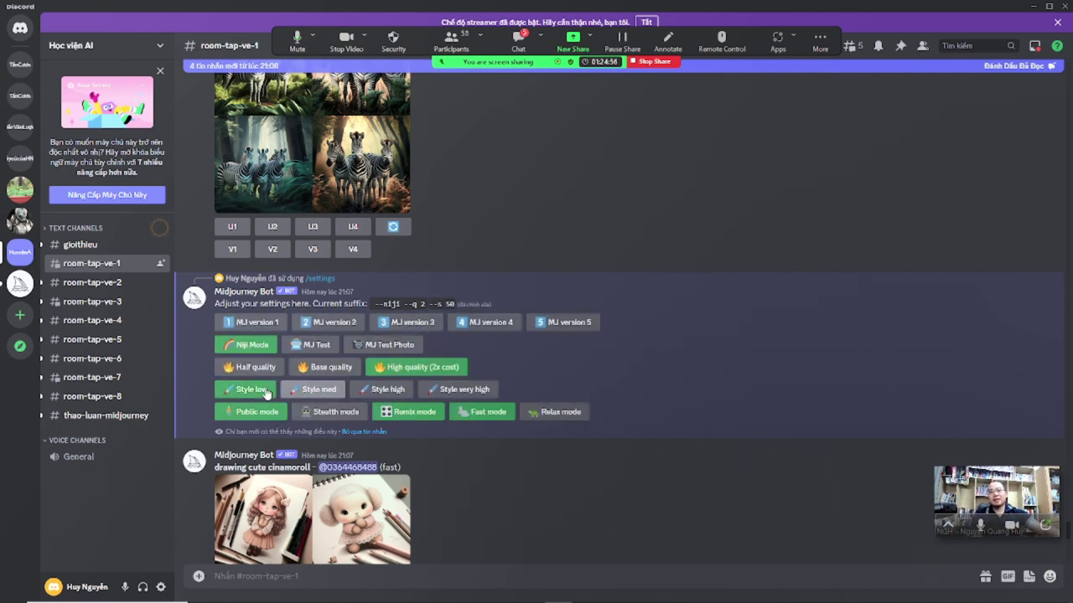
left_click(313, 389)
left_click(378, 389)
left_click(450, 391)
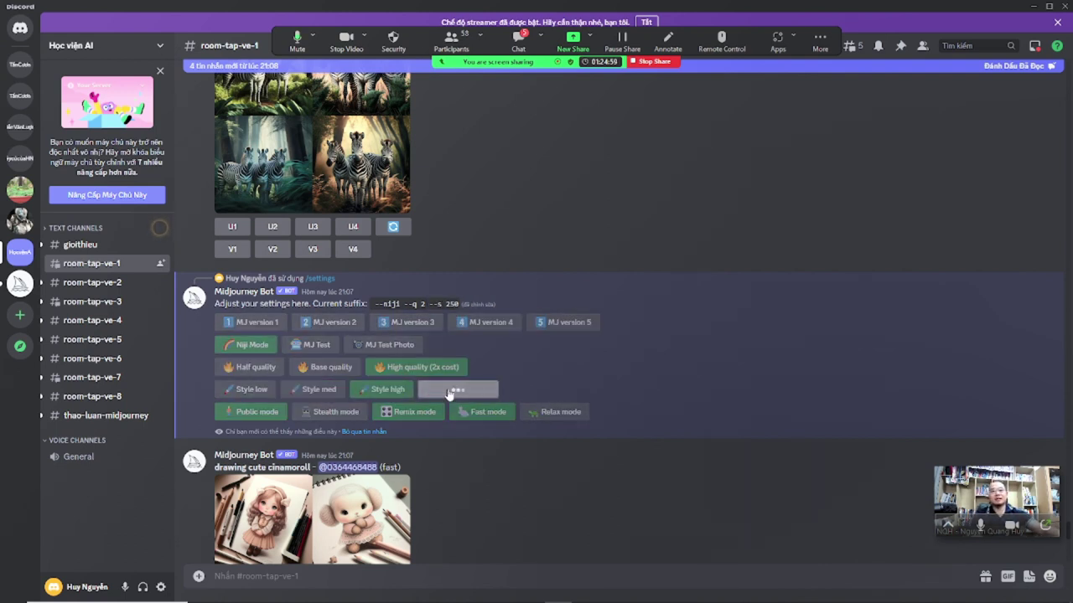
left_click(312, 396)
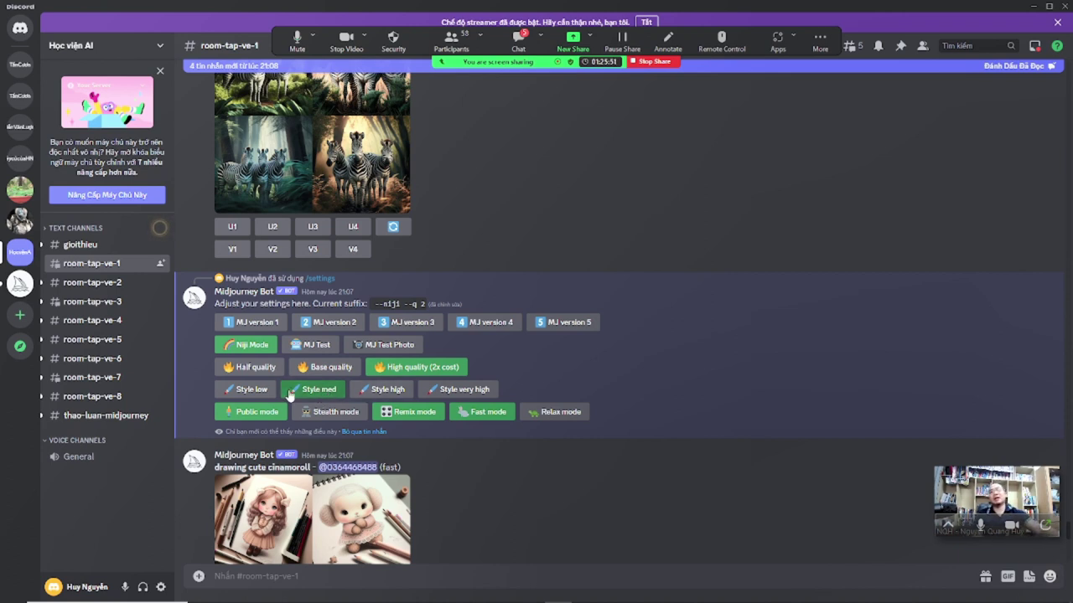
left_click(312, 393)
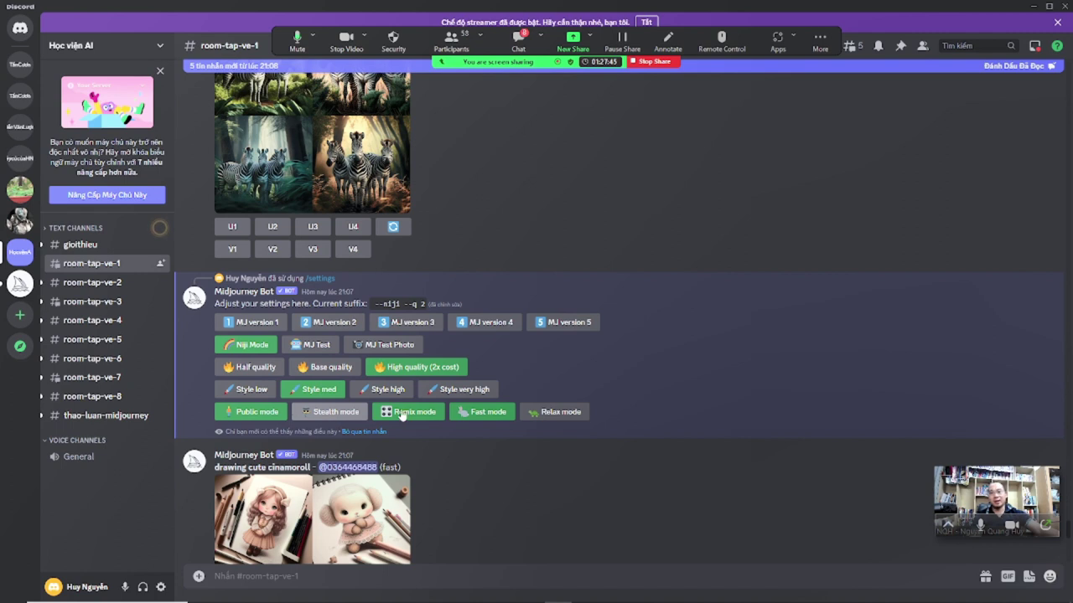
Set the Midjourney quality to Base quality and begin an /imagine command in the message box
left_click(327, 415)
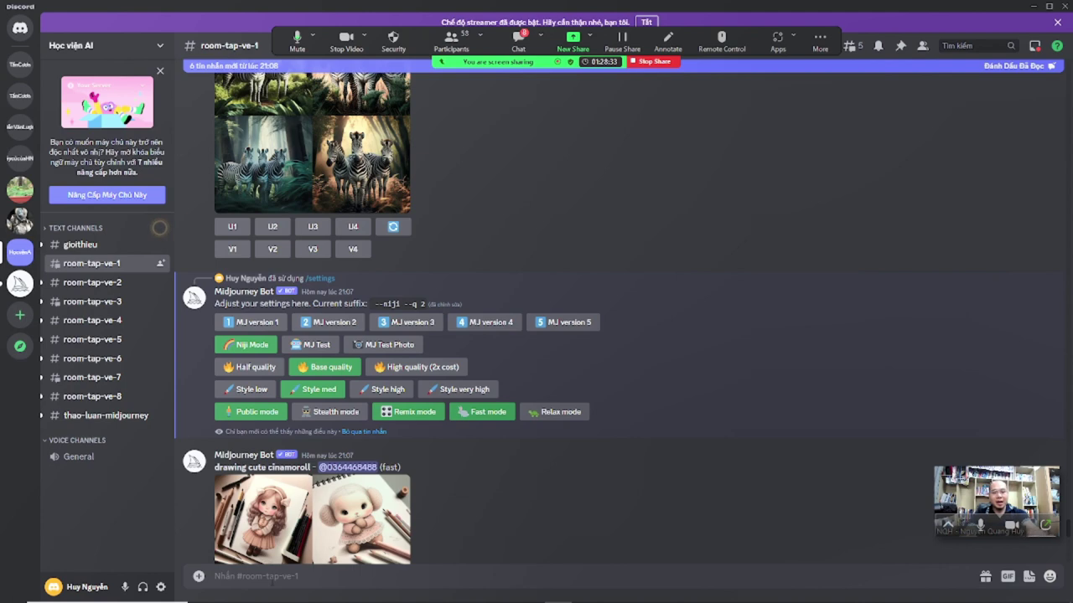
type("/im")
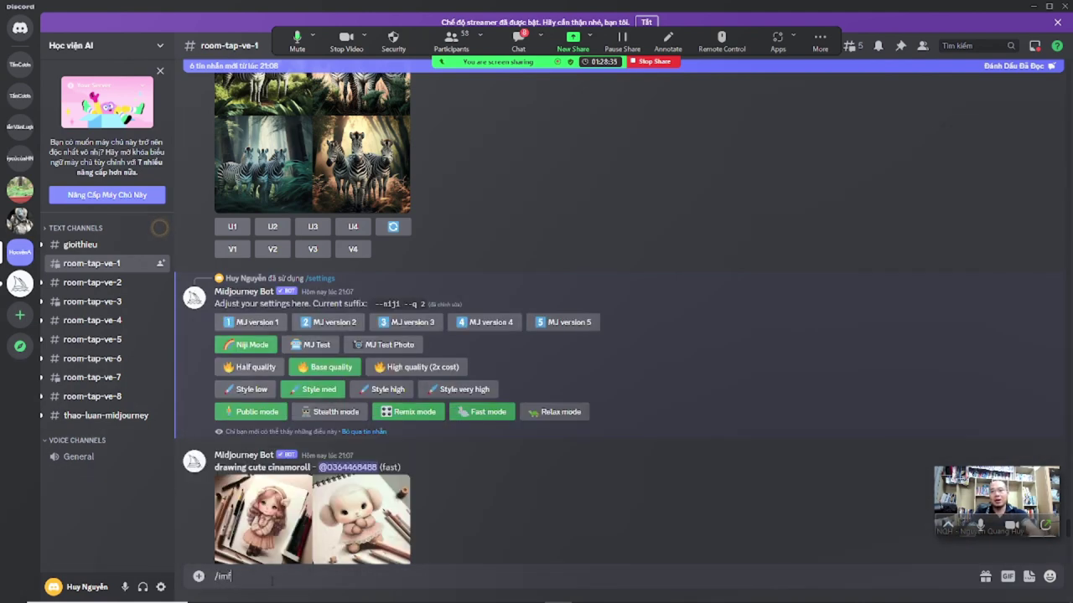
Run the /info command in room-tap-ve-1 to display the Midjourney profile information
key("BackSpace")
type("nfo")
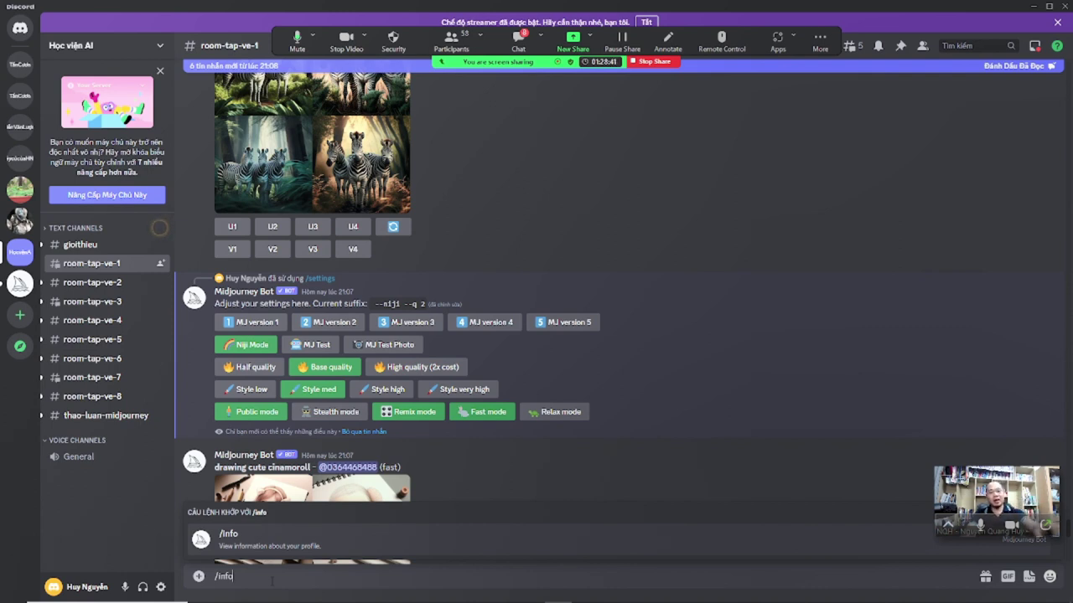
key("Return")
key("Return")
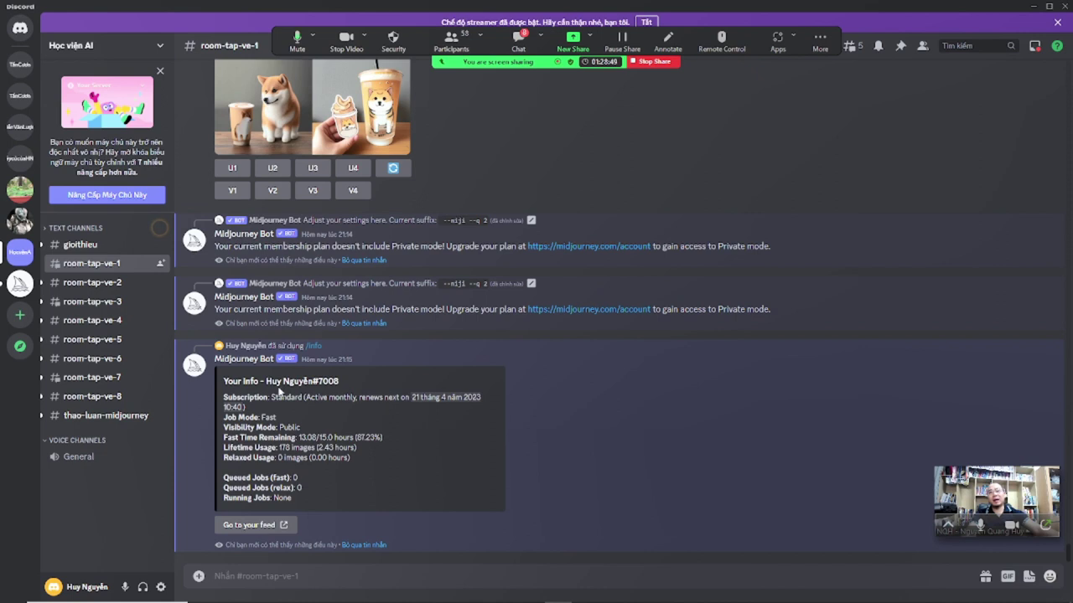
Examine the Fast Time Remaining entry in the profile information by highlighting its hours
mouse_move(311, 410)
left_click_drag(231, 437, 359, 437)
left_click(288, 438)
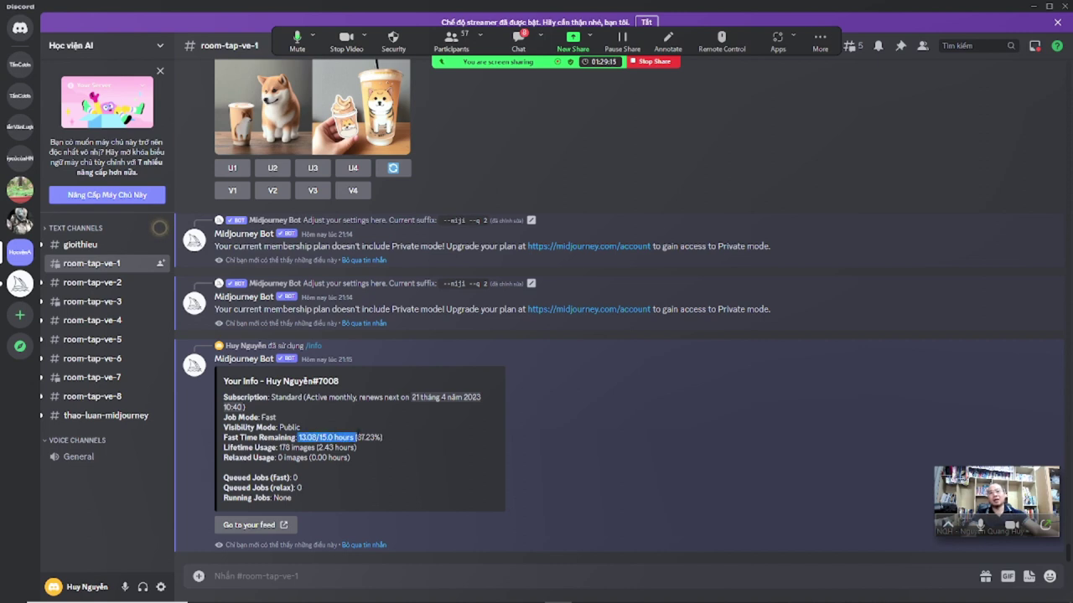
left_click(359, 437)
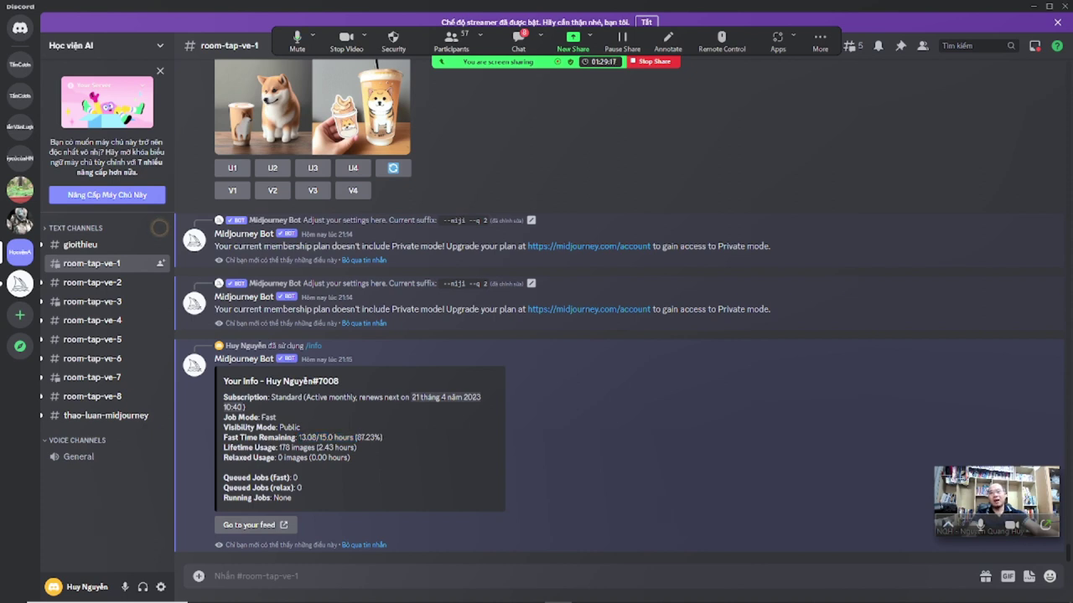
mouse_move(299, 438)
left_mouse_down()
mouse_move(338, 438)
mouse_move(298, 438)
left_mouse_up()
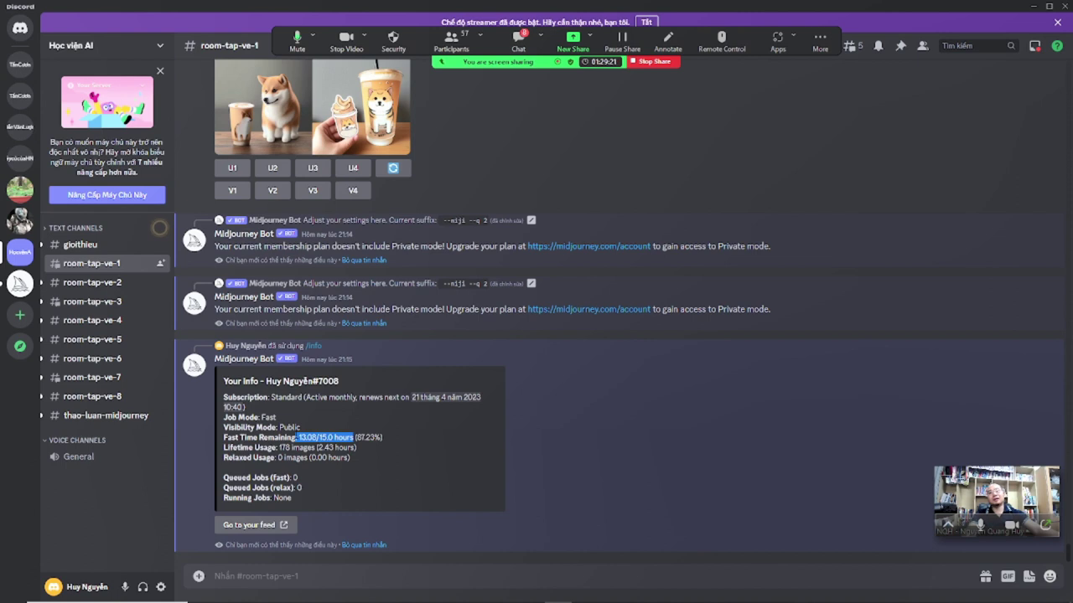
left_click(296, 437)
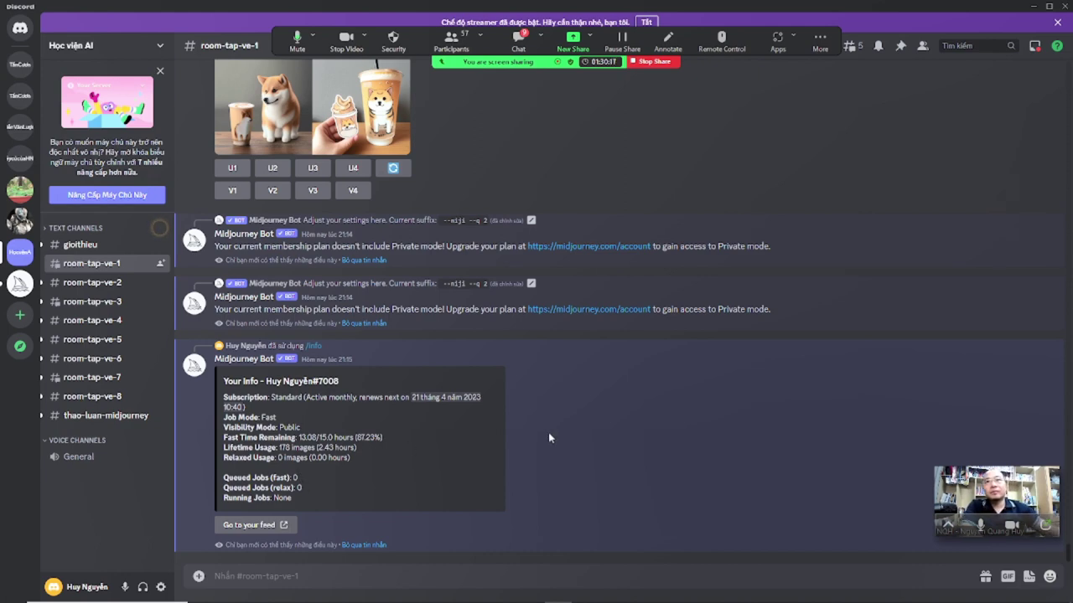
Switch Remix mode off and back on in the earlier Midjourney settings message
scroll(548, 433, "up", 15)
scroll(550, 450, "up", 15)
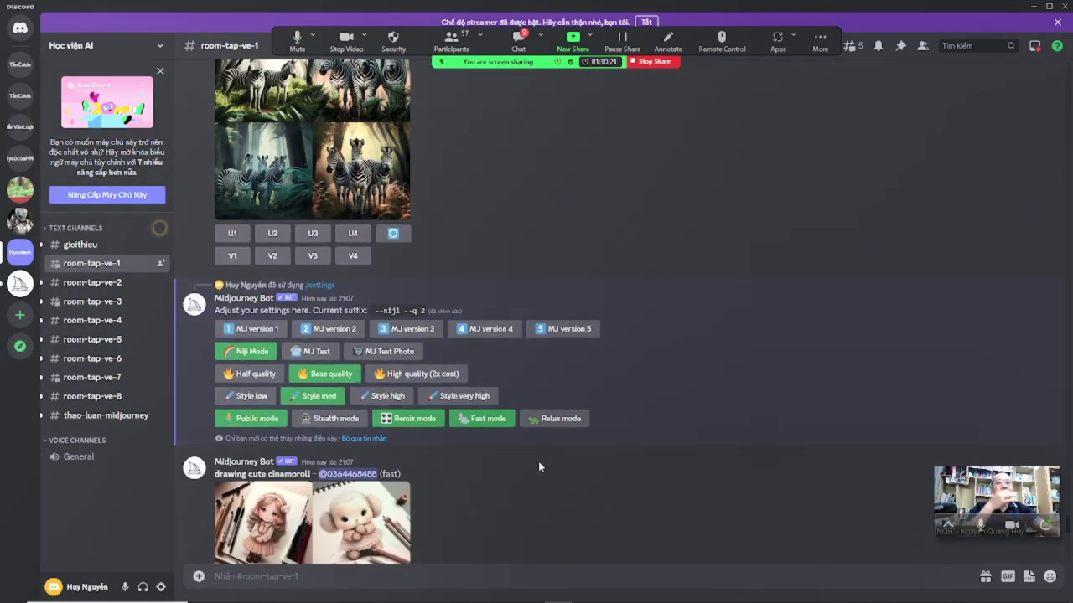
left_click(416, 423)
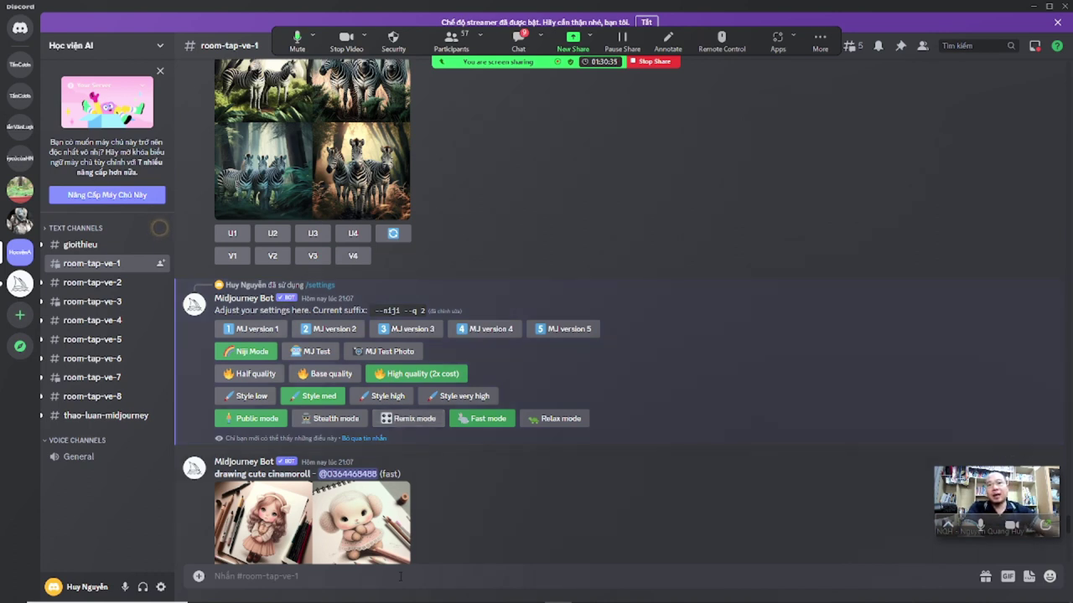
left_click(413, 422)
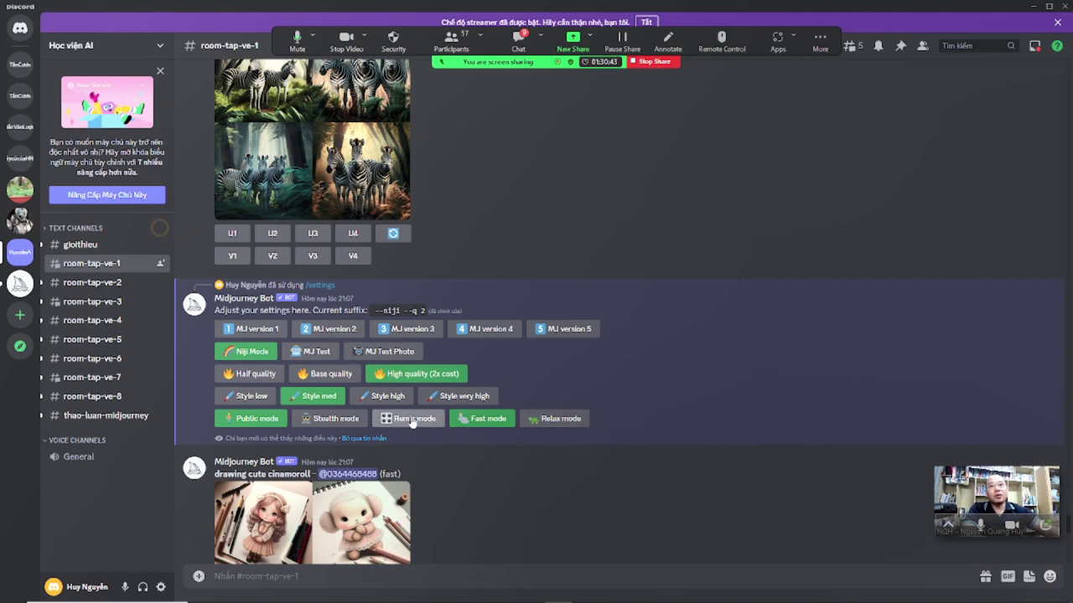
left_click(393, 237)
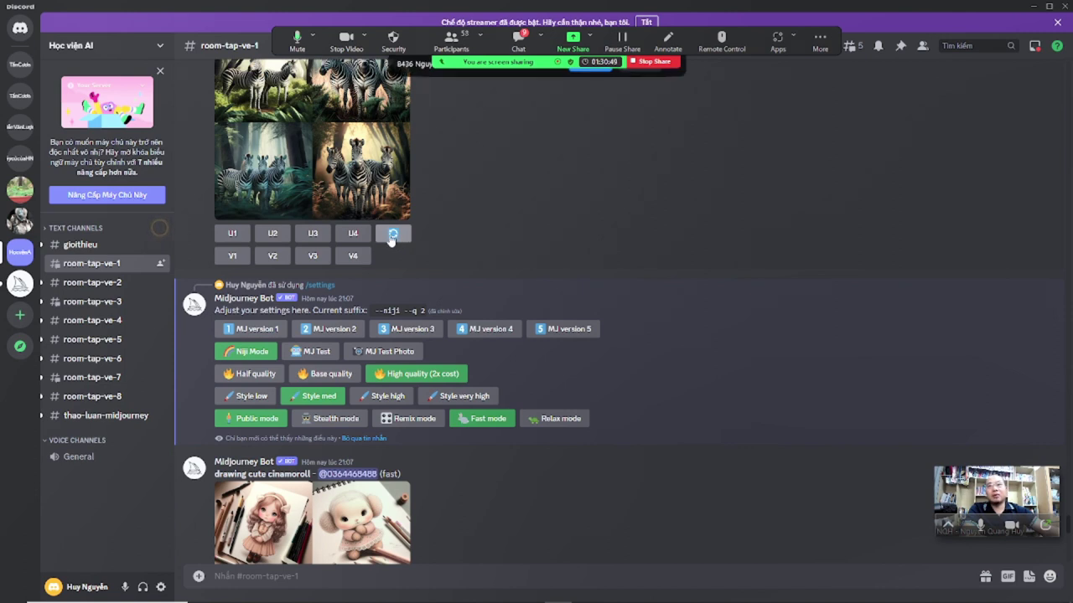
left_click(411, 422)
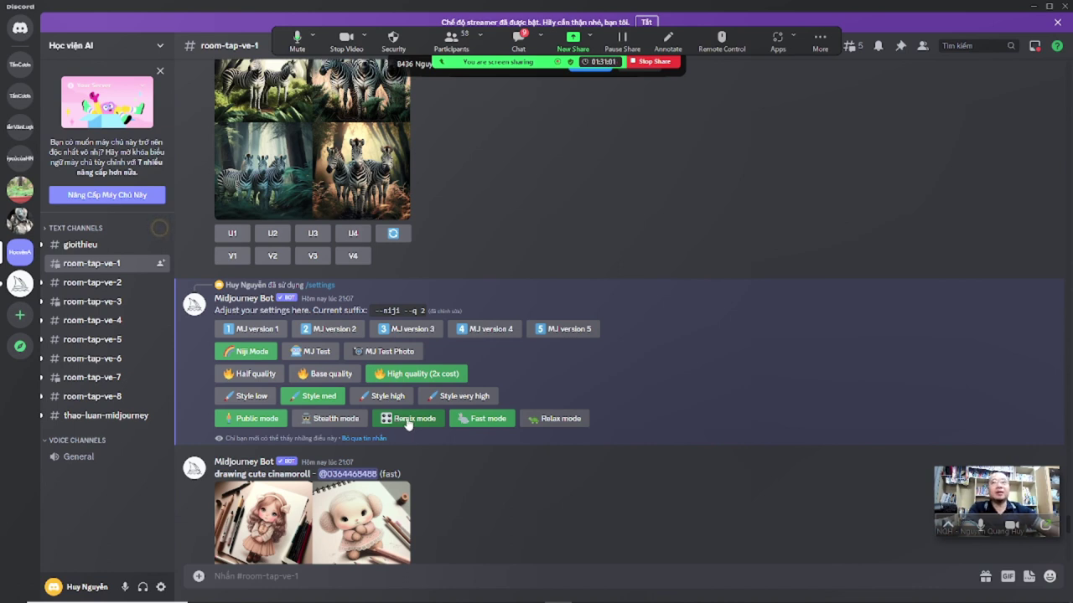
Request an upscale of image 2 from the "cute shiba image next to a cup of milk tea" grid
scroll(647, 367, "down", 4)
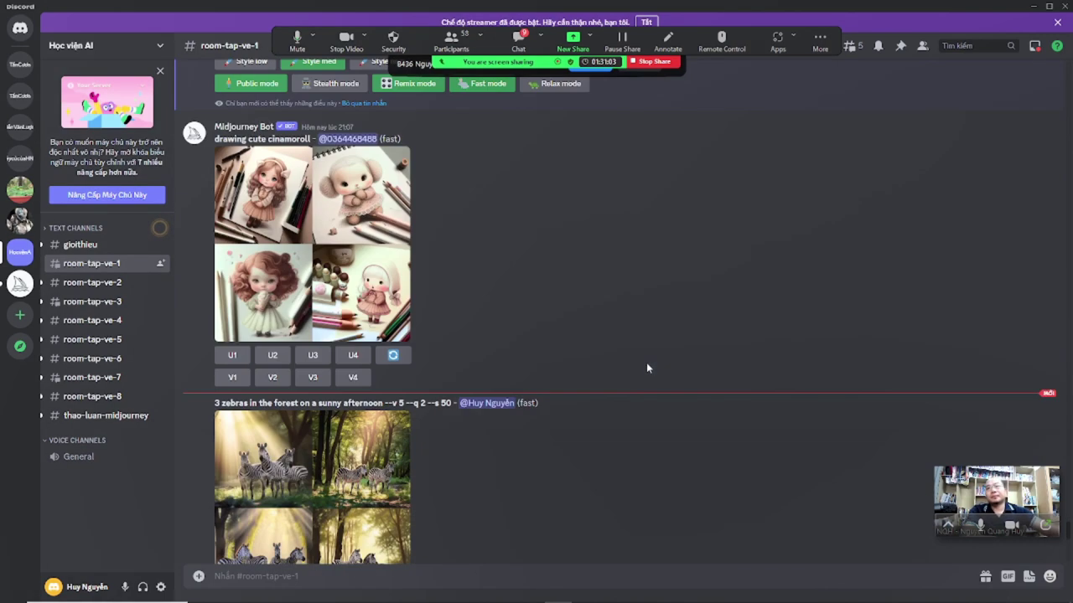
scroll(641, 403, "down", 3)
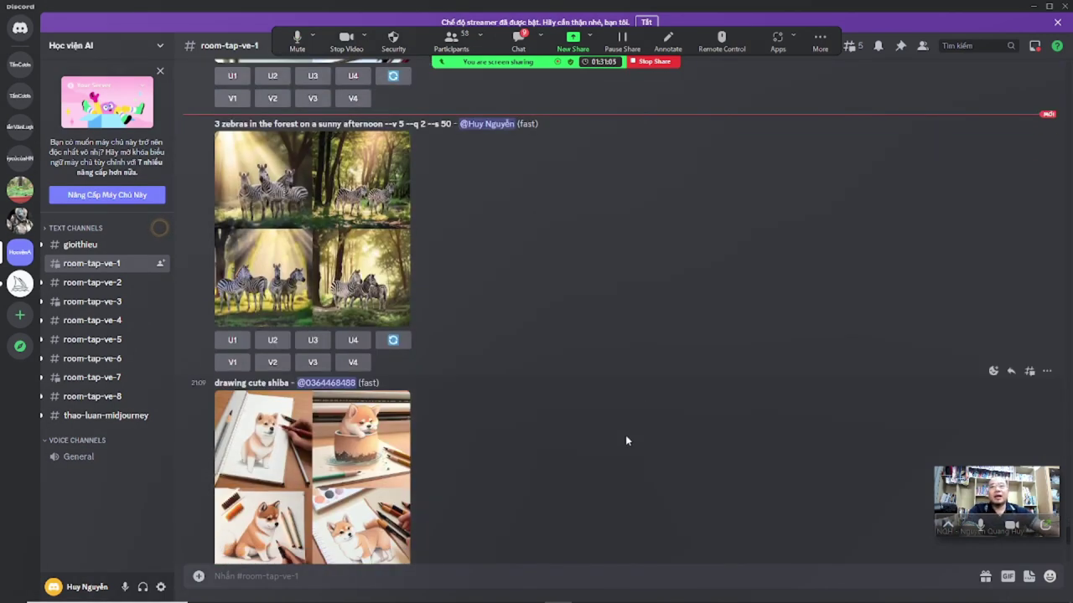
scroll(625, 441, "down", 12)
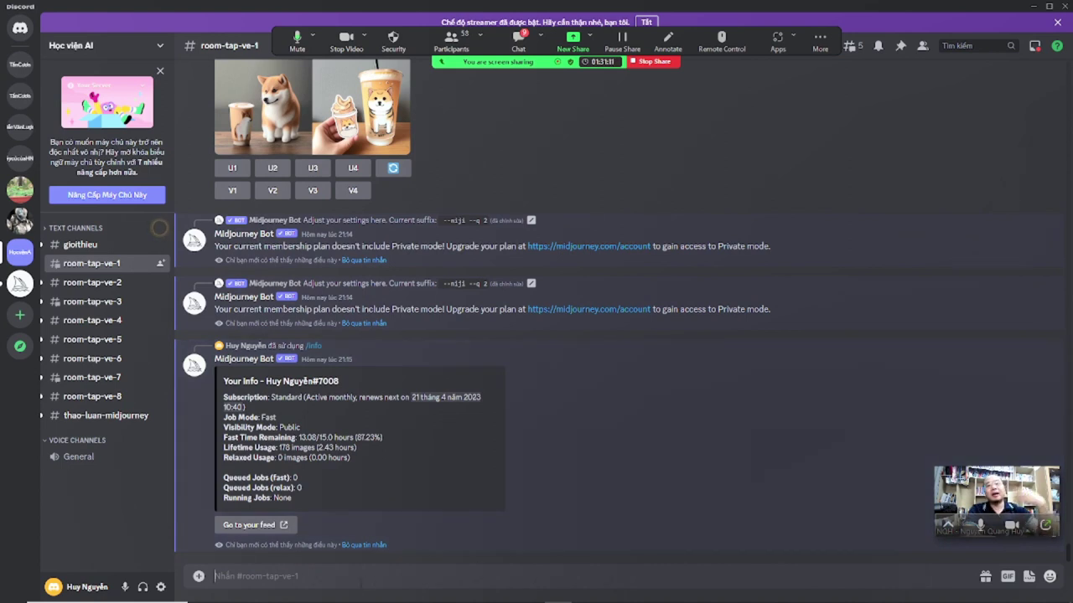
scroll(279, 425, "up", 3)
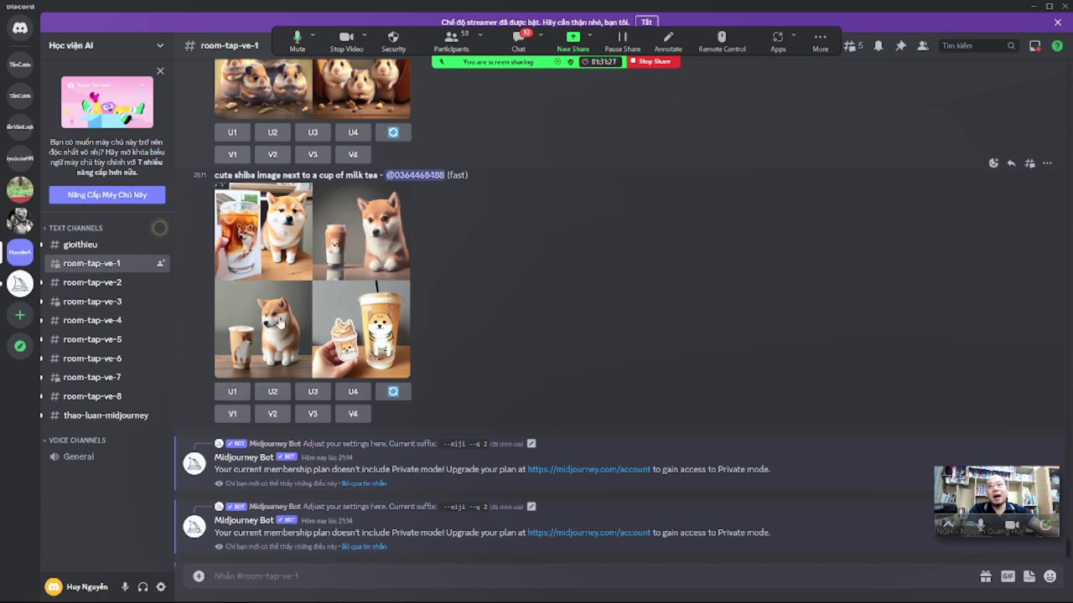
left_click(270, 397)
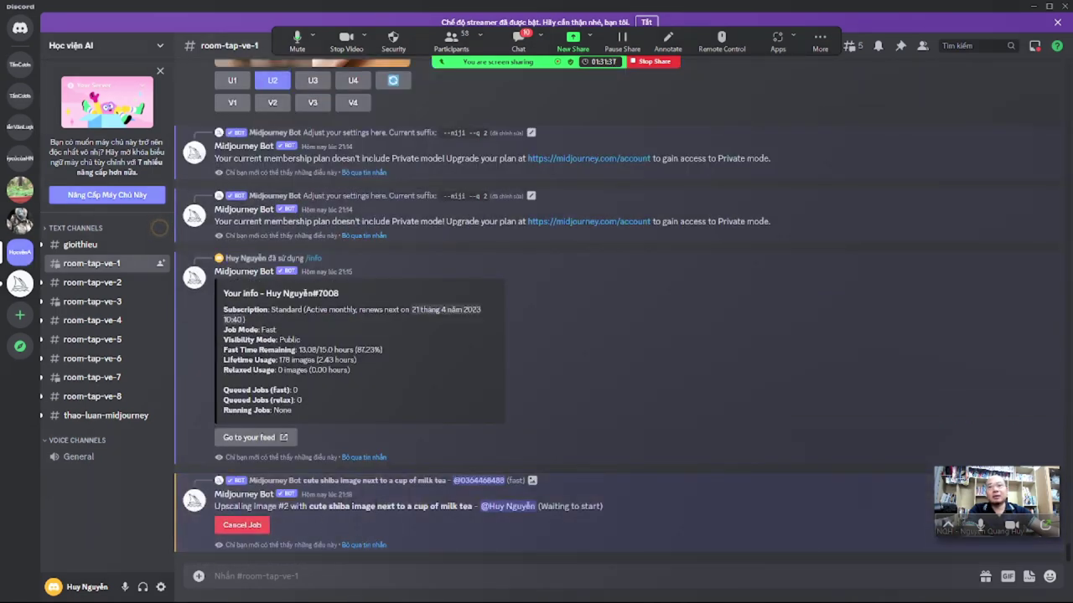
Submit a remix variation of image 1 from the shiba milk tea grid with the prompt shortened to "cute shiba image"
scroll(469, 310, "up", 3)
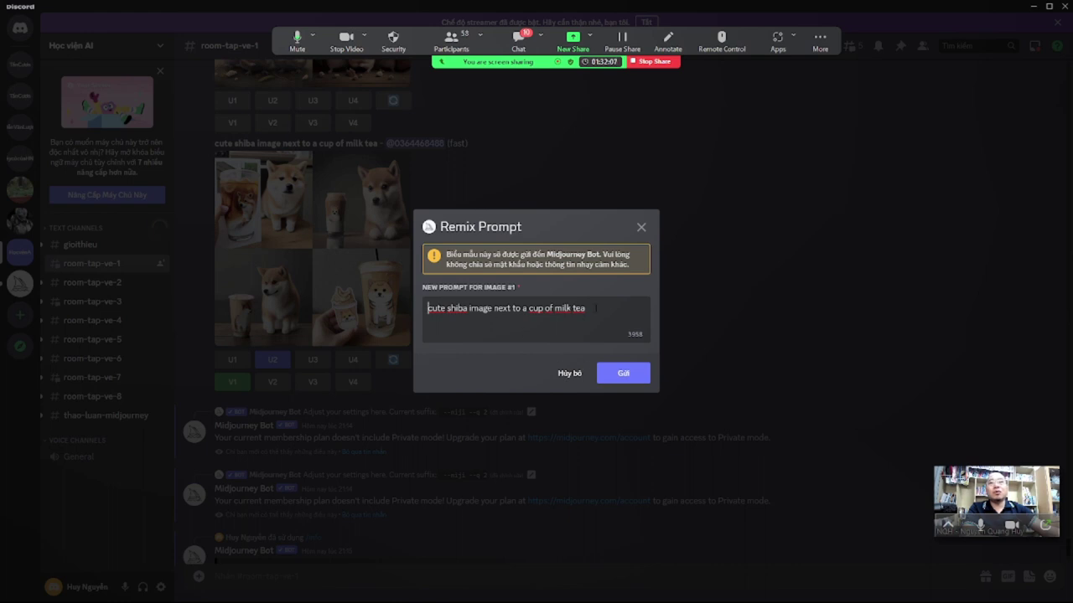
left_click_drag(594, 309, 512, 309)
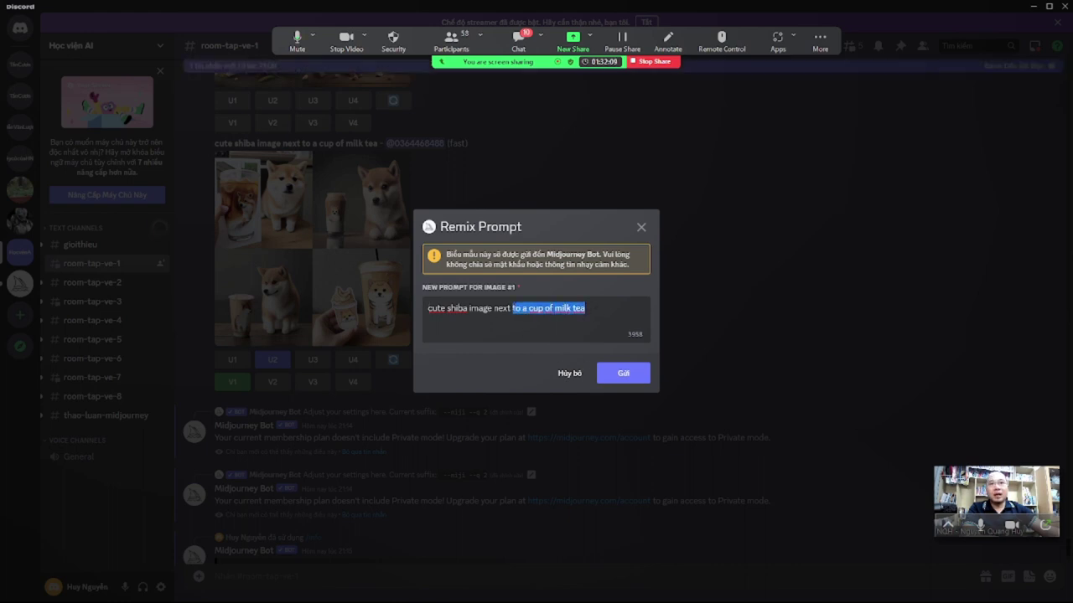
key("BackSpace")
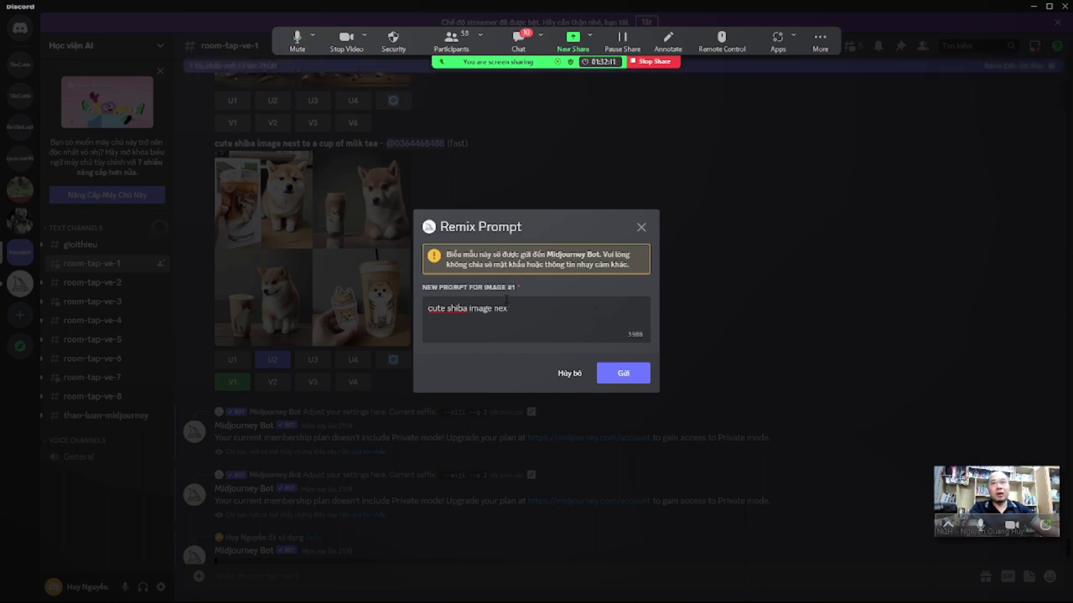
left_click(623, 374)
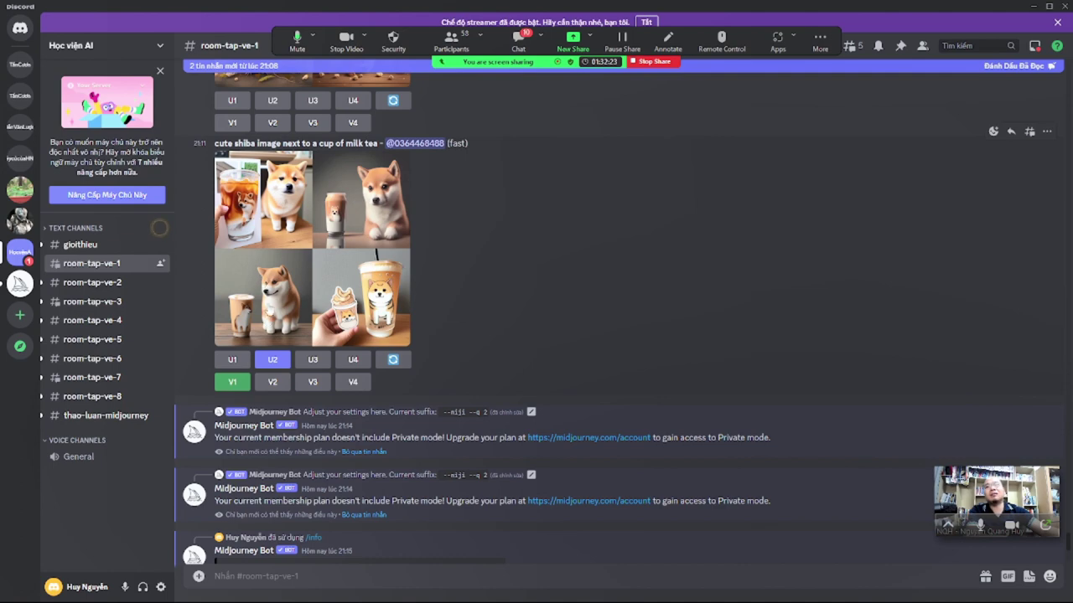
Check the submitted shiba remix and the upscale job, highlighting the original prompt's wording about the cup
scroll(302, 449, "down", 5)
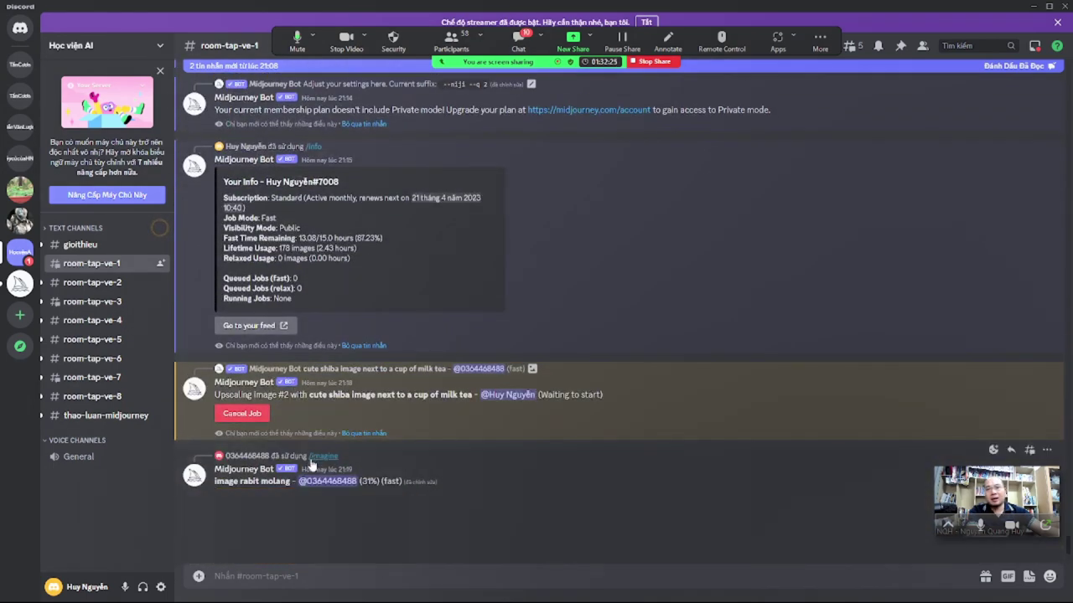
scroll(407, 477, "down", 4)
scroll(473, 461, "down", 2)
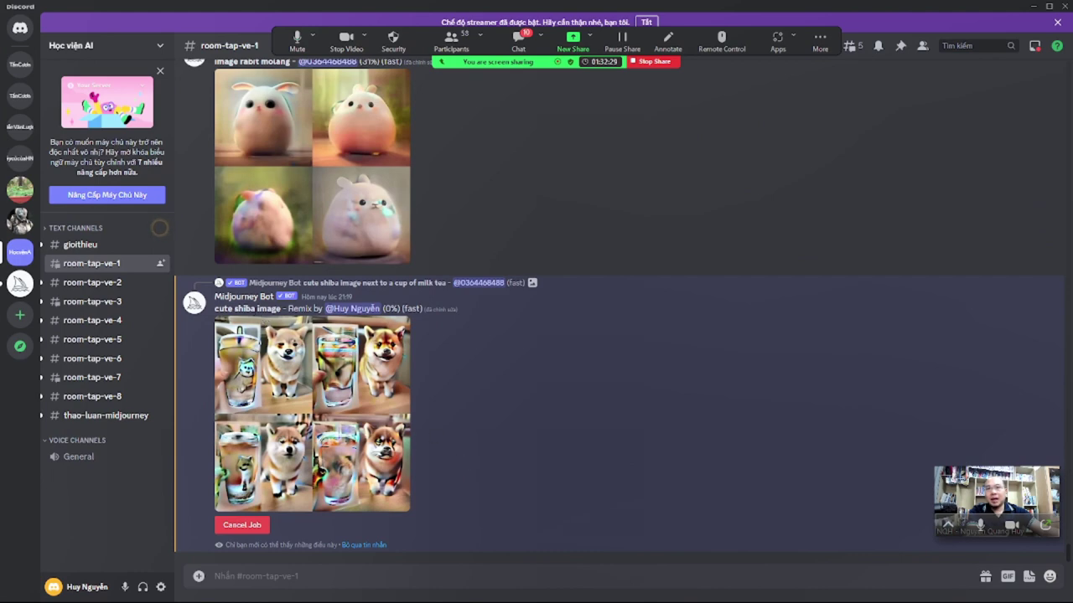
scroll(426, 410, "up", 3)
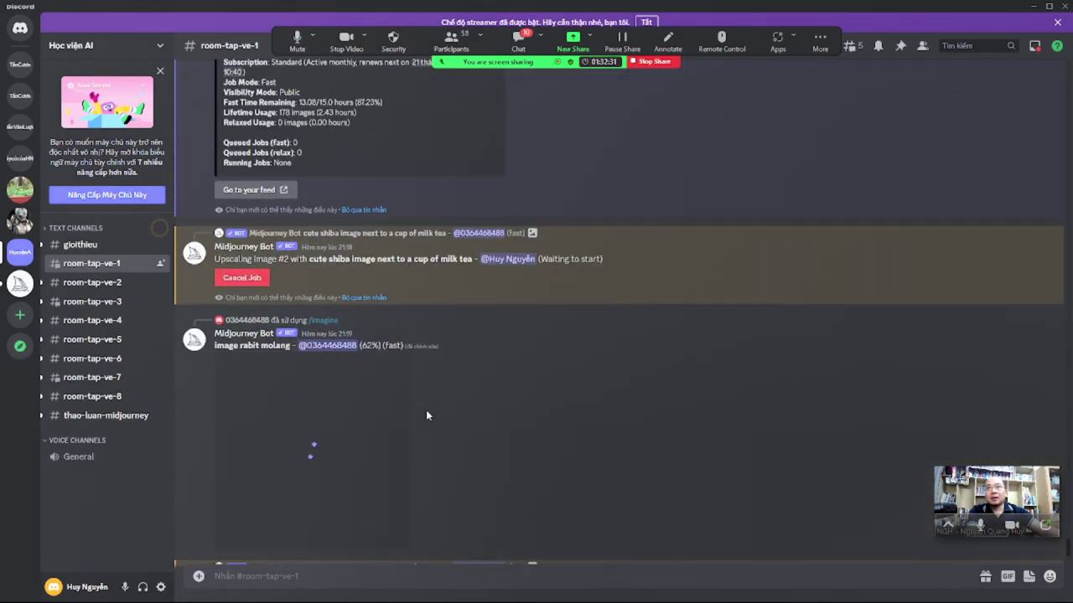
scroll(426, 409, "up", 1)
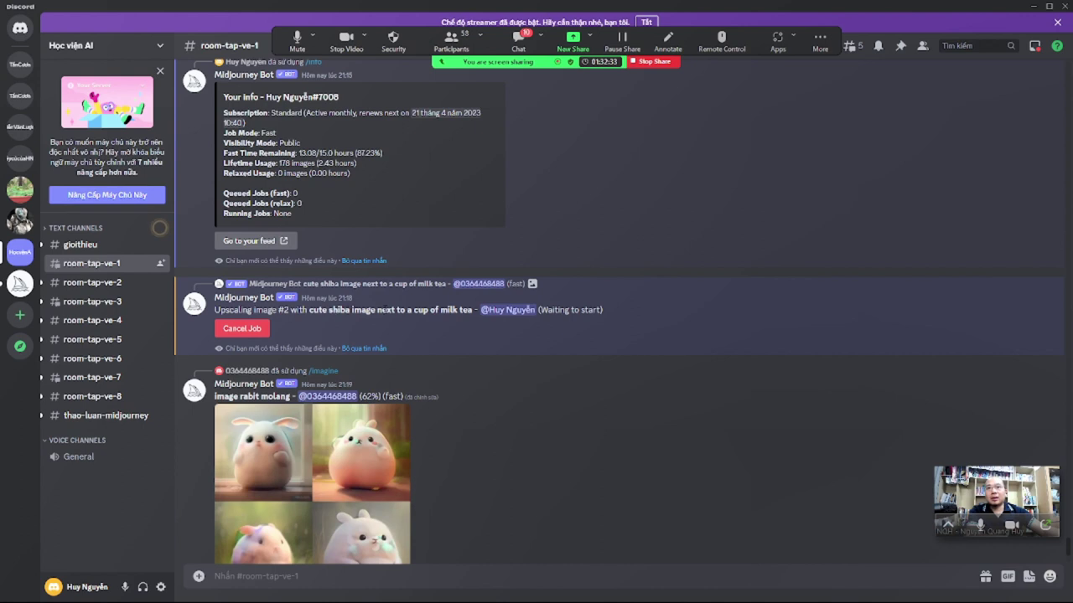
left_click_drag(353, 310, 426, 310)
left_click(433, 310)
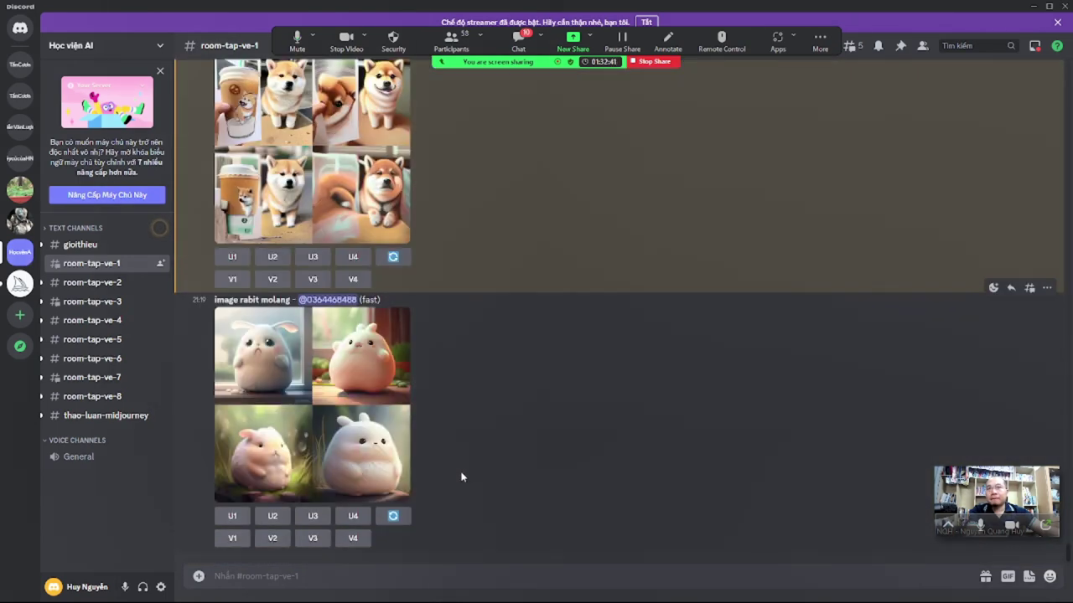
Compare the remixed "cute shiba image" grid with the original milk tea grid, highlighting its prompt and Remix label
scroll(307, 237, "up", 2)
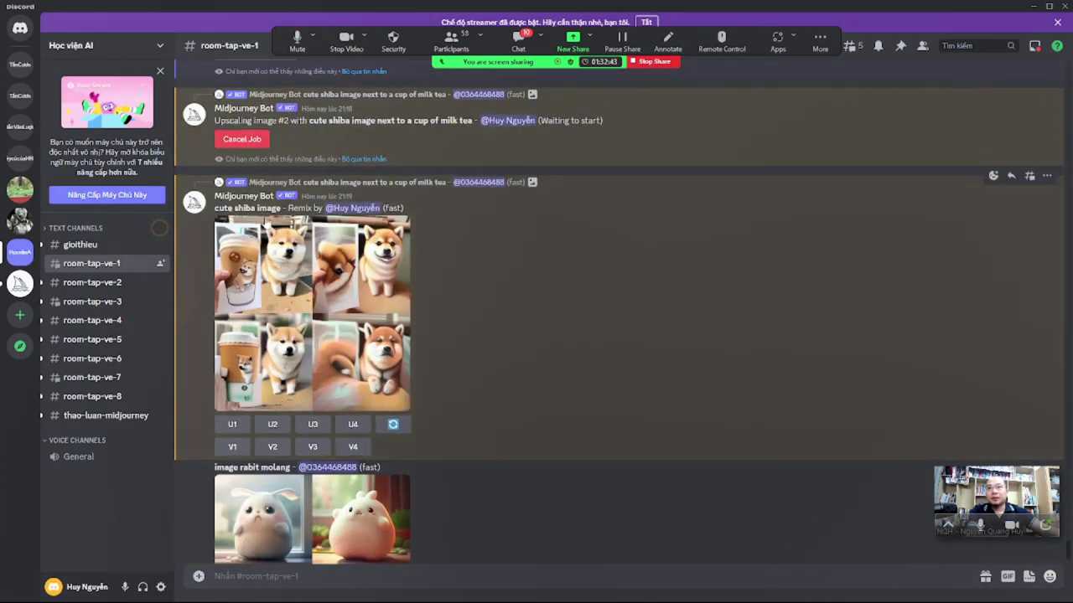
left_click_drag(223, 208, 280, 208)
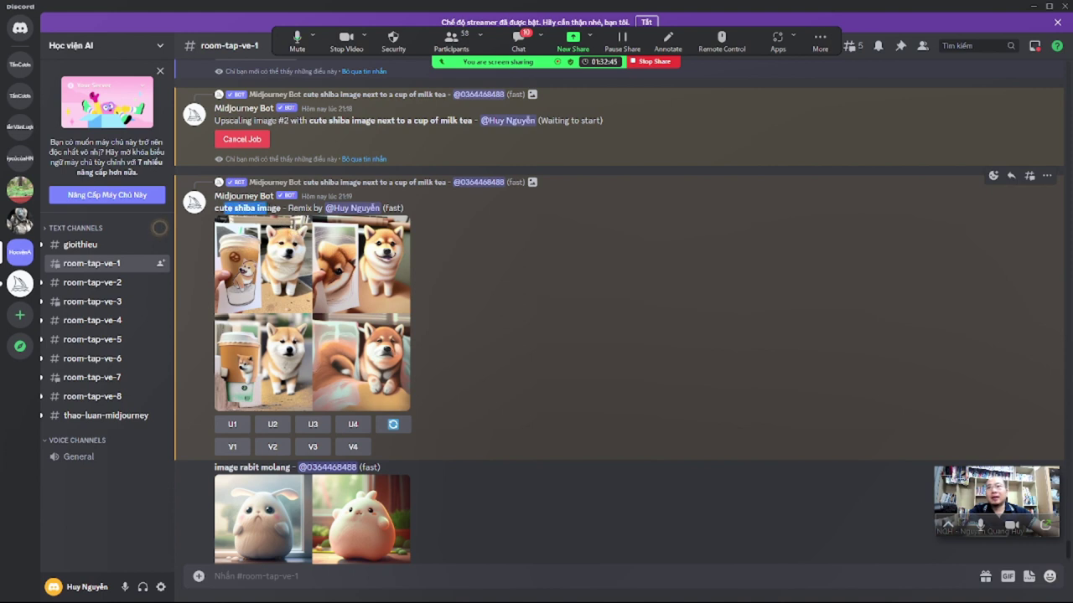
left_click(279, 208)
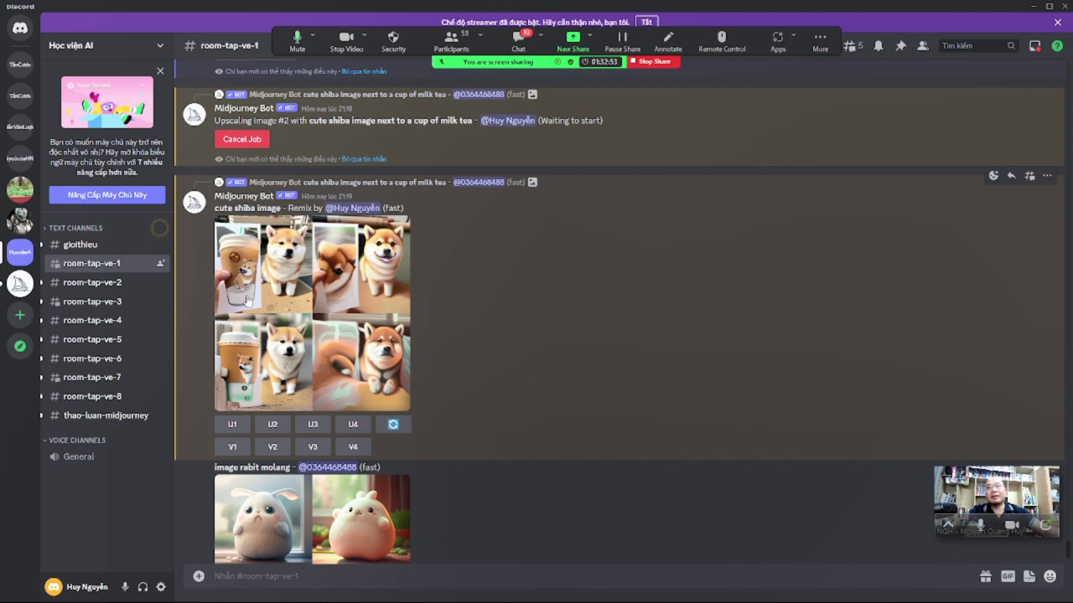
scroll(251, 336, "up", 10)
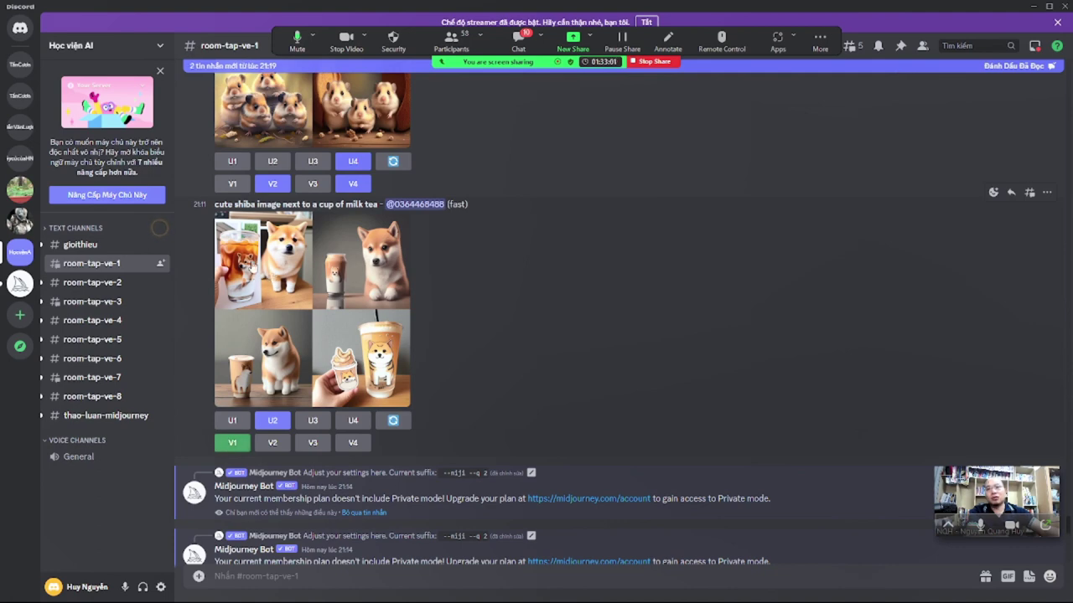
scroll(274, 444, "down", 8)
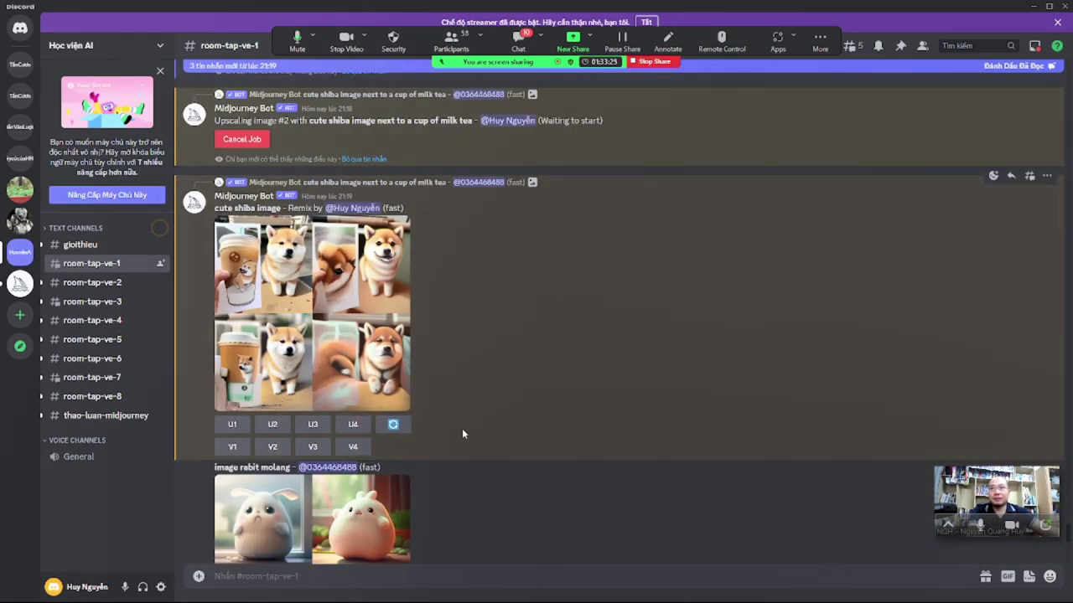
double_click(295, 208)
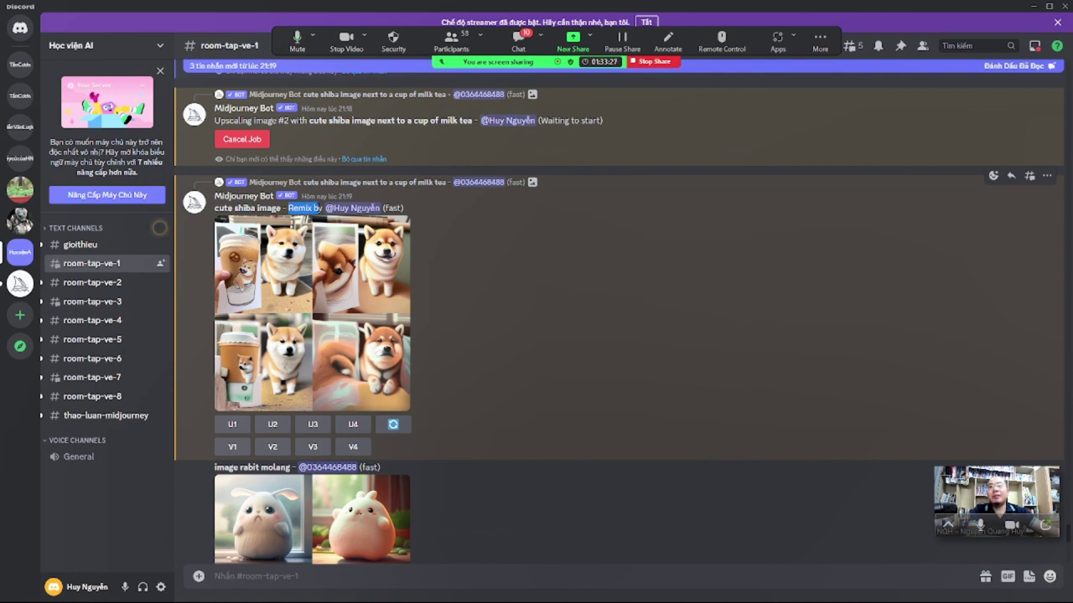
left_click(306, 208)
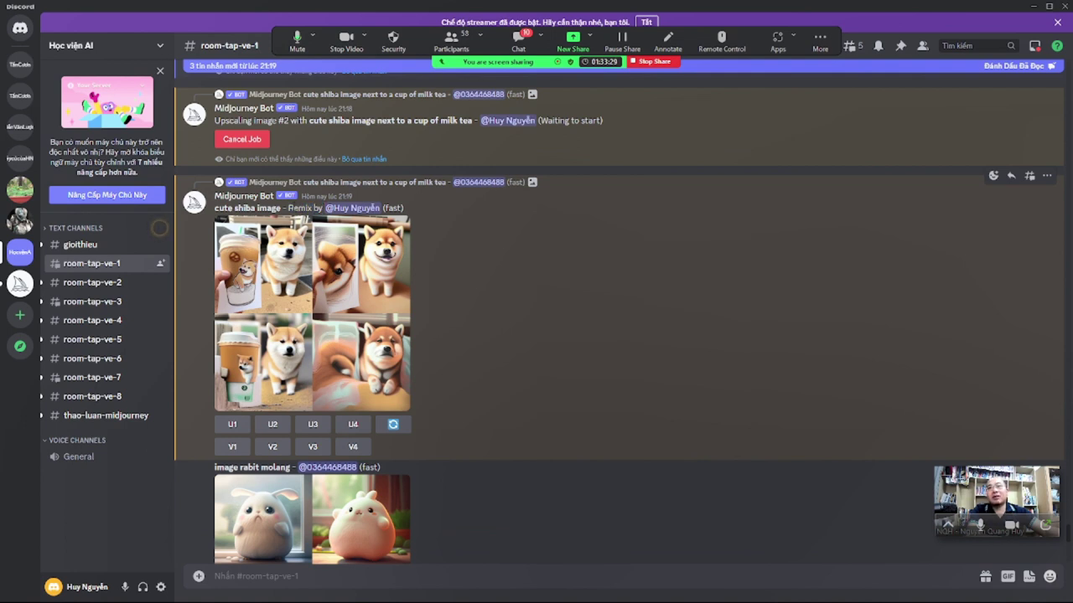
double_click(299, 208)
left_click(292, 208)
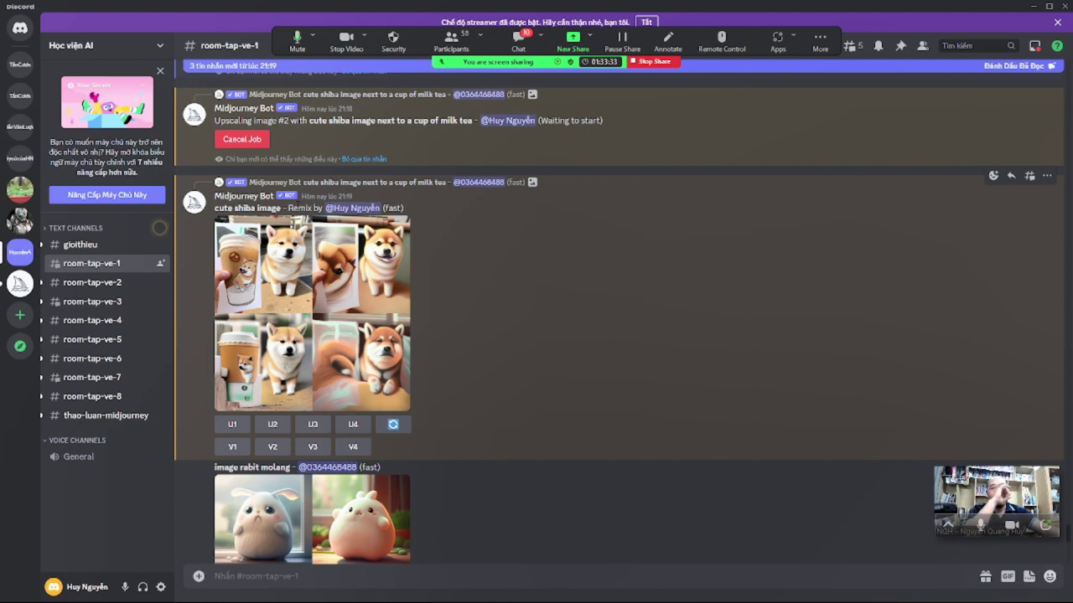
Go to the newest generated images in room-tap-ve-1
scroll(441, 312, "down", 3)
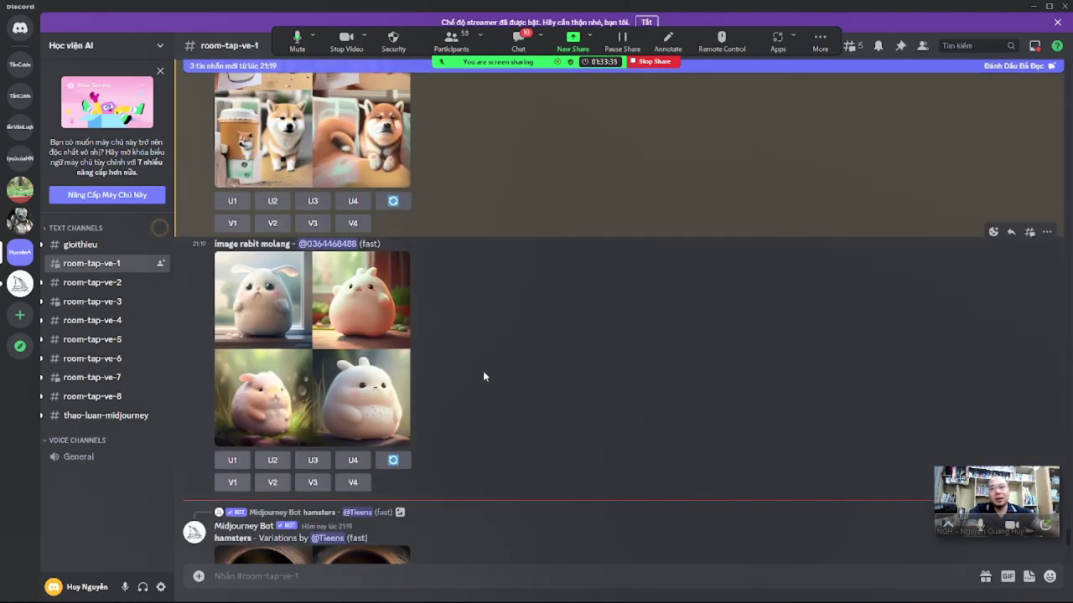
scroll(495, 372, "down", 3)
scroll(504, 393, "down", 2)
scroll(506, 413, "down", 3)
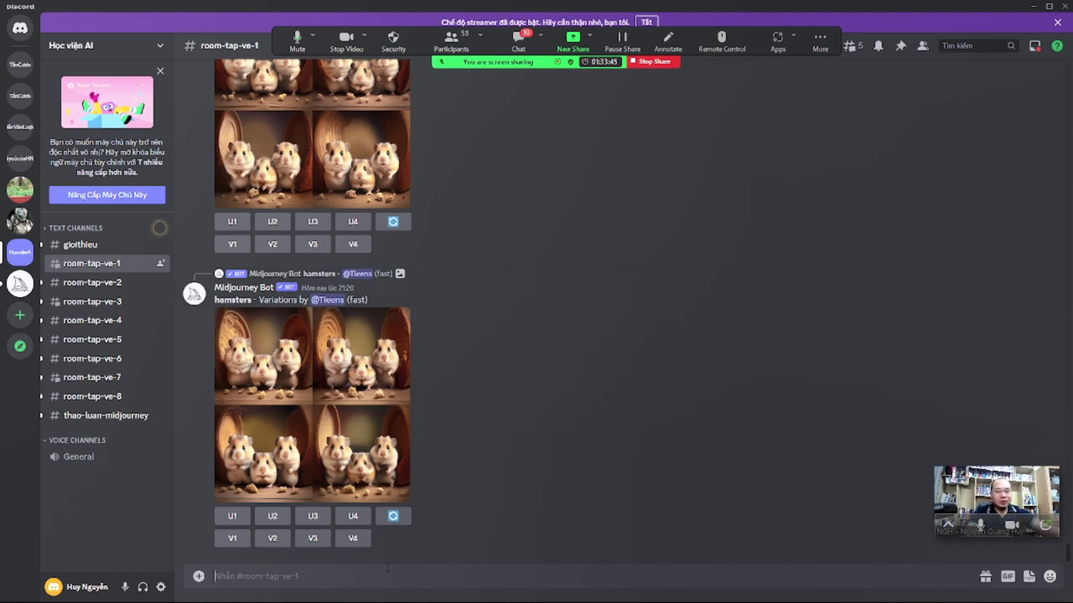
Run the /settings command in room-tap-ve-1 and switch the model to MJ version 5
type("/")
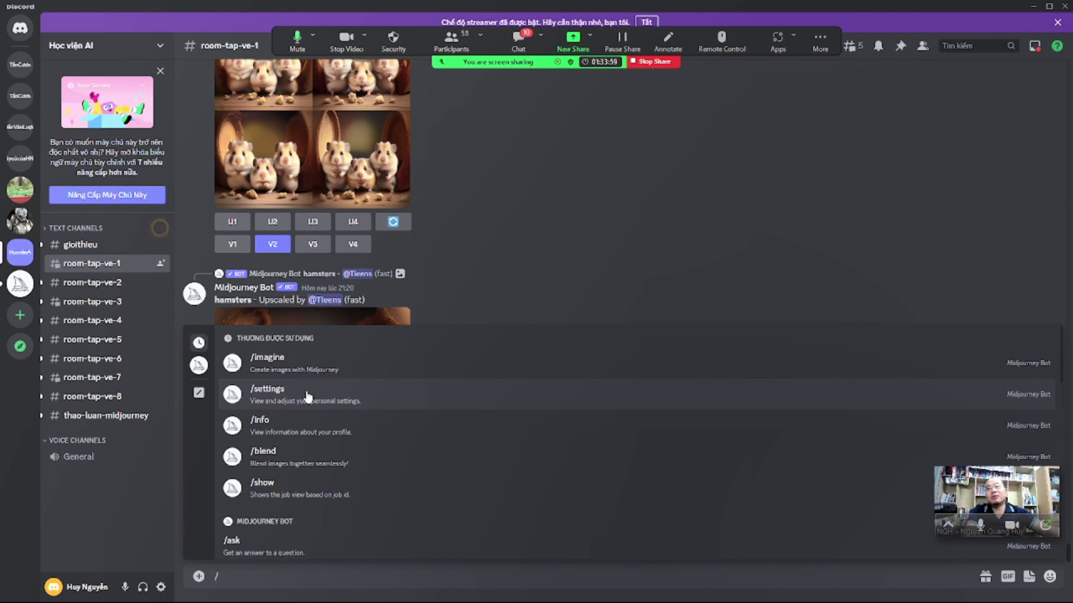
left_click(306, 394)
key("Return")
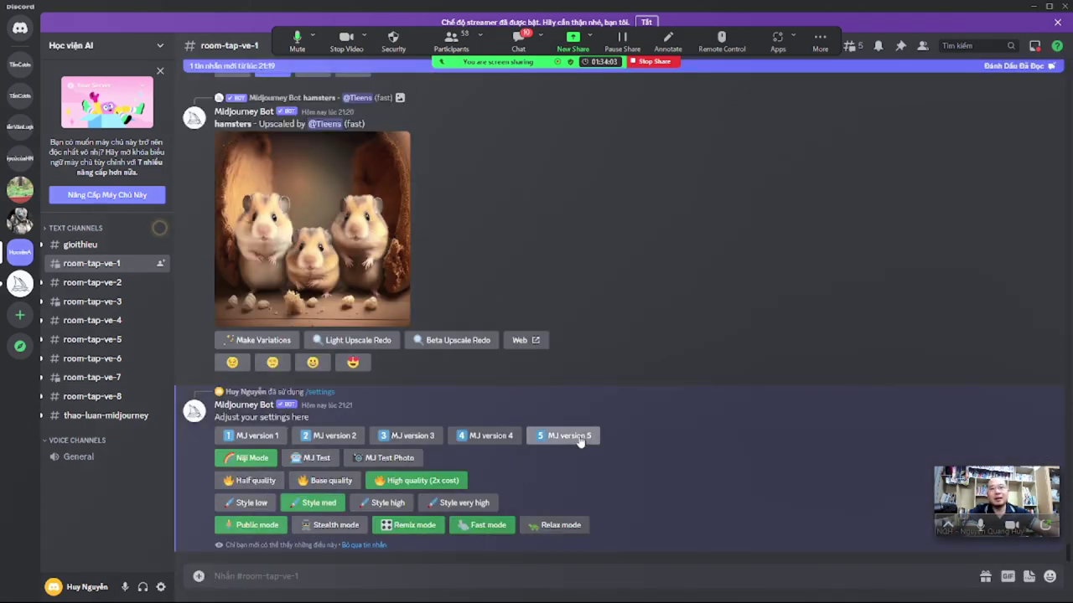
left_click(578, 439)
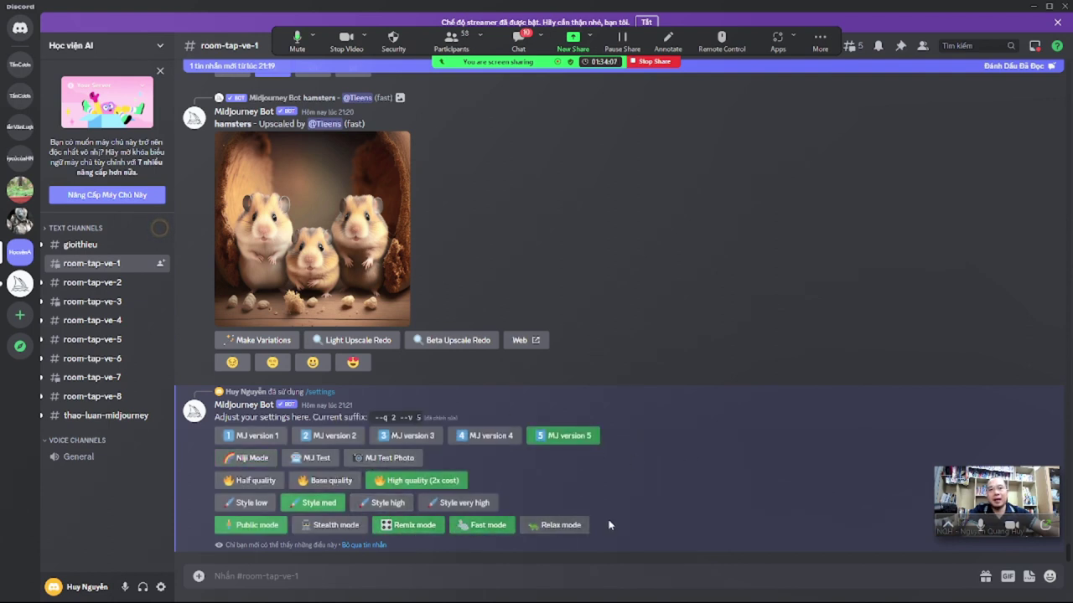
Start a /blend command in room-tap-ve-1 and attach artwork.png from Downloads as image1
left_click(315, 571)
type("/")
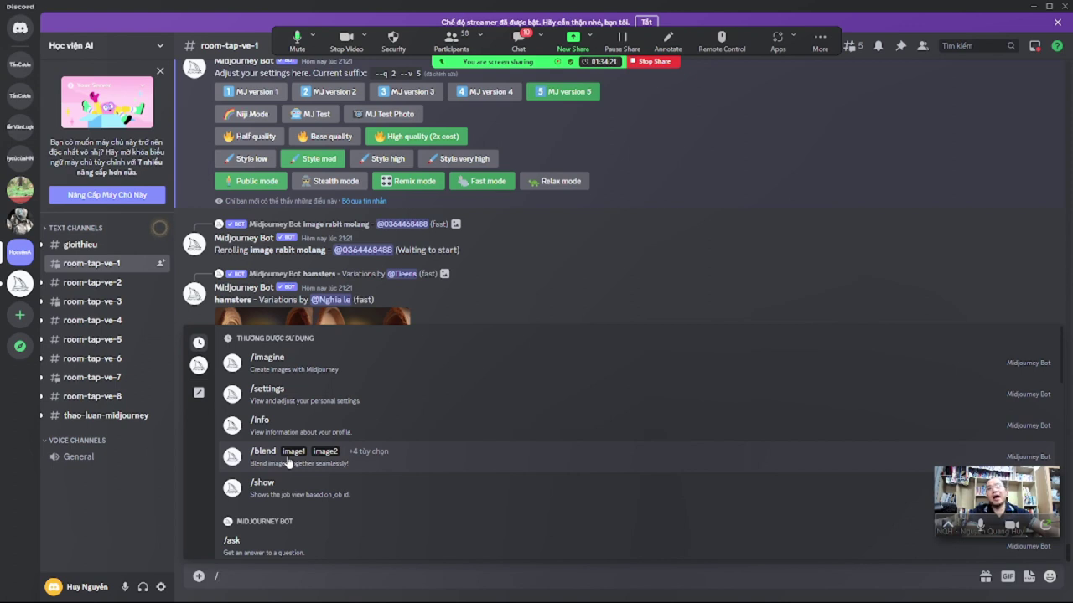
left_click(287, 461)
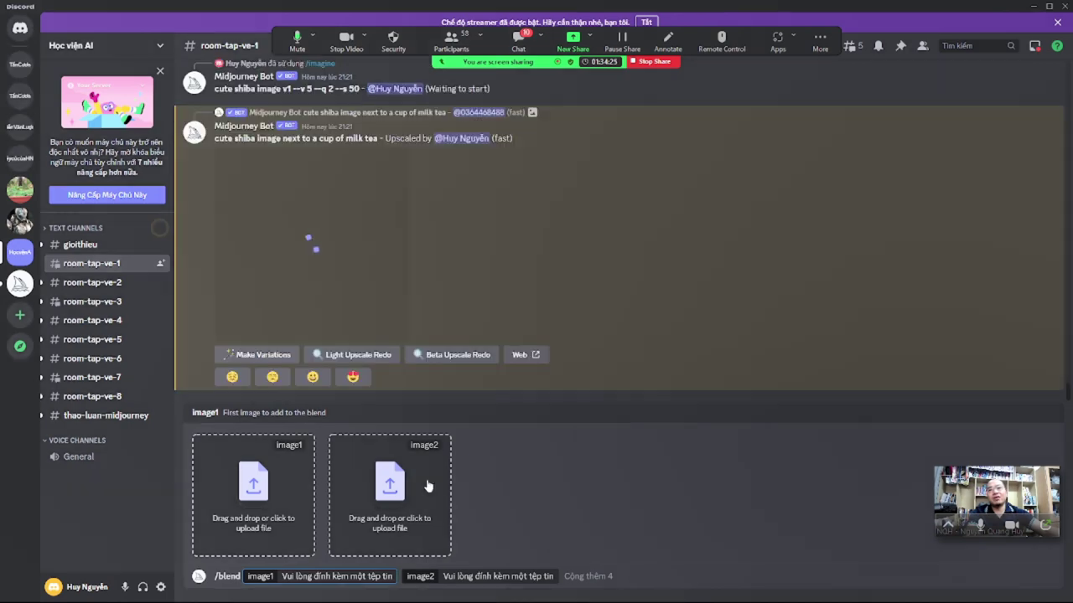
left_click(264, 494)
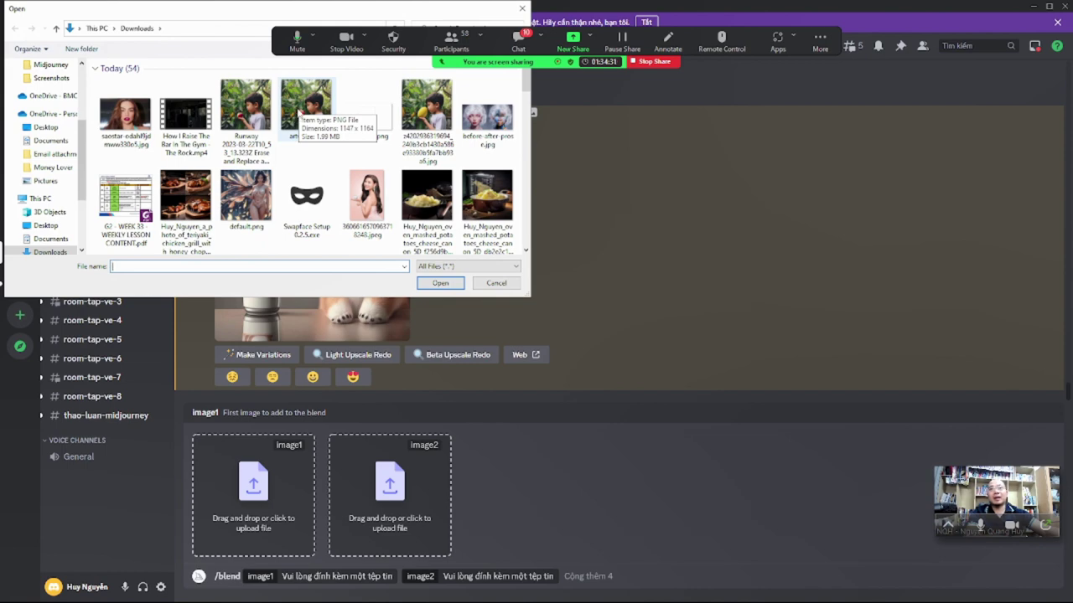
double_click(299, 111)
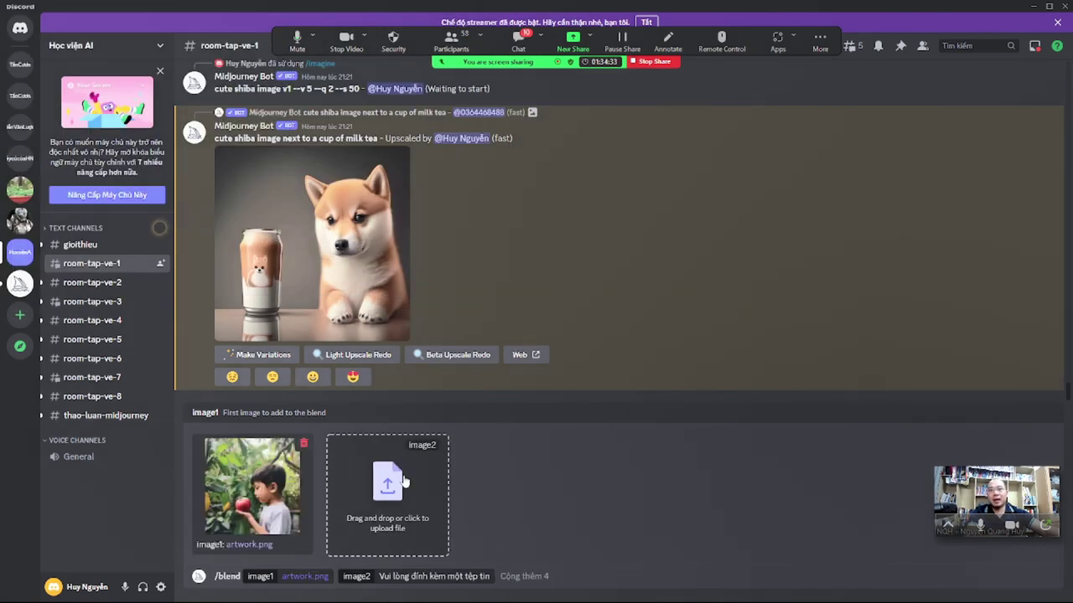
Attach the baked potatoes with cheese picture from Downloads as image2 and submit the blend
left_click(401, 491)
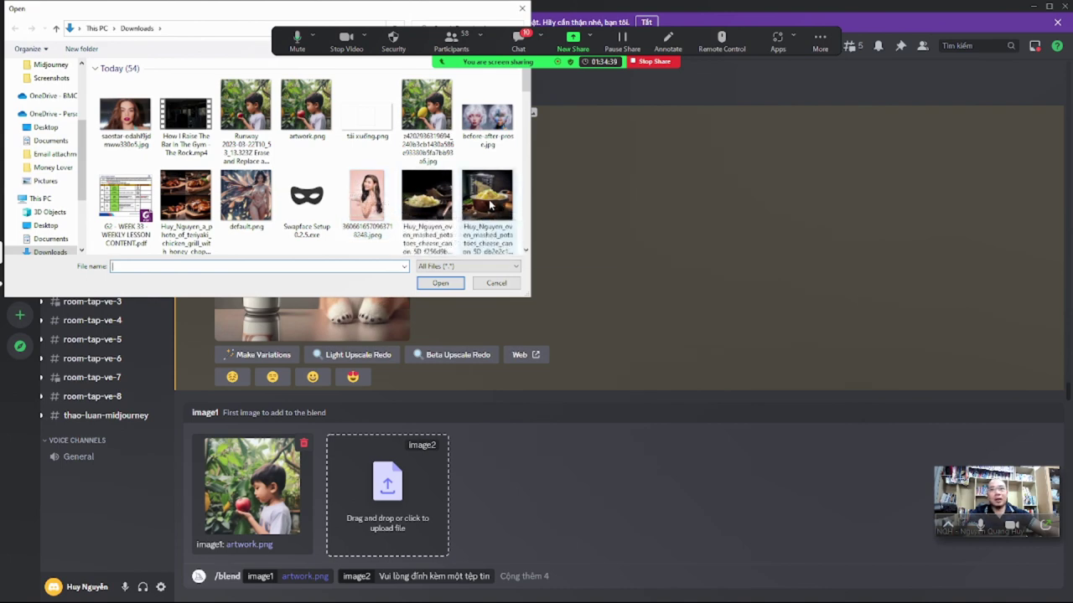
scroll(439, 198, "down", 1)
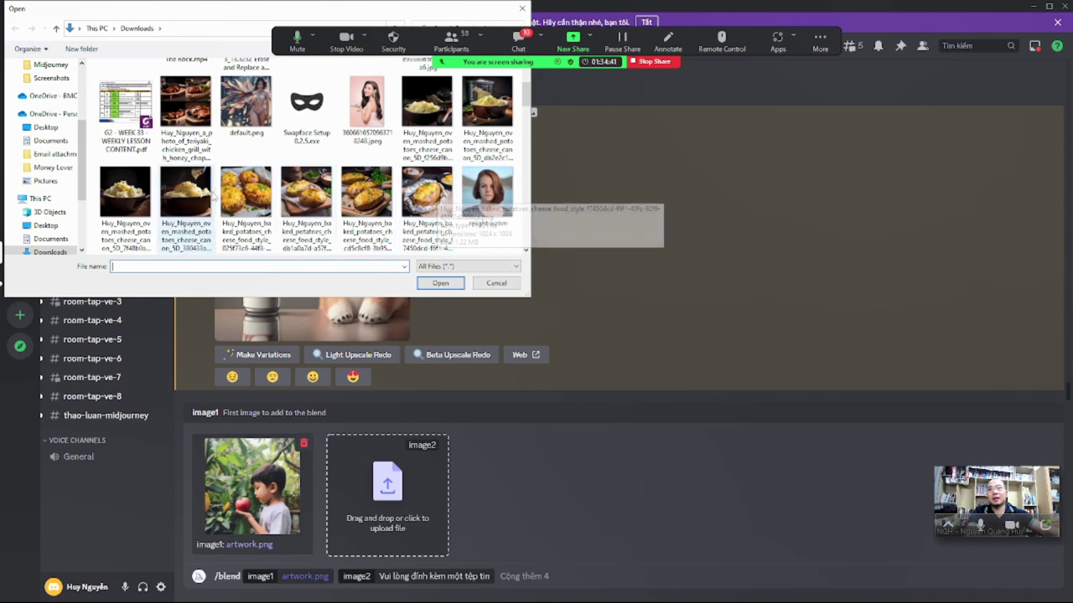
double_click(306, 199)
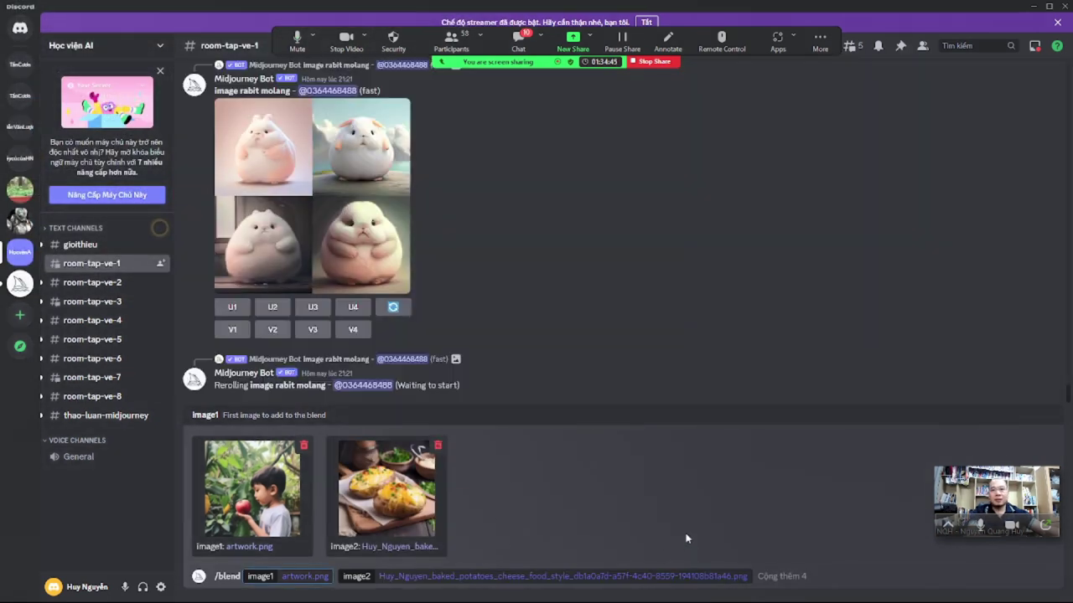
left_click(750, 578)
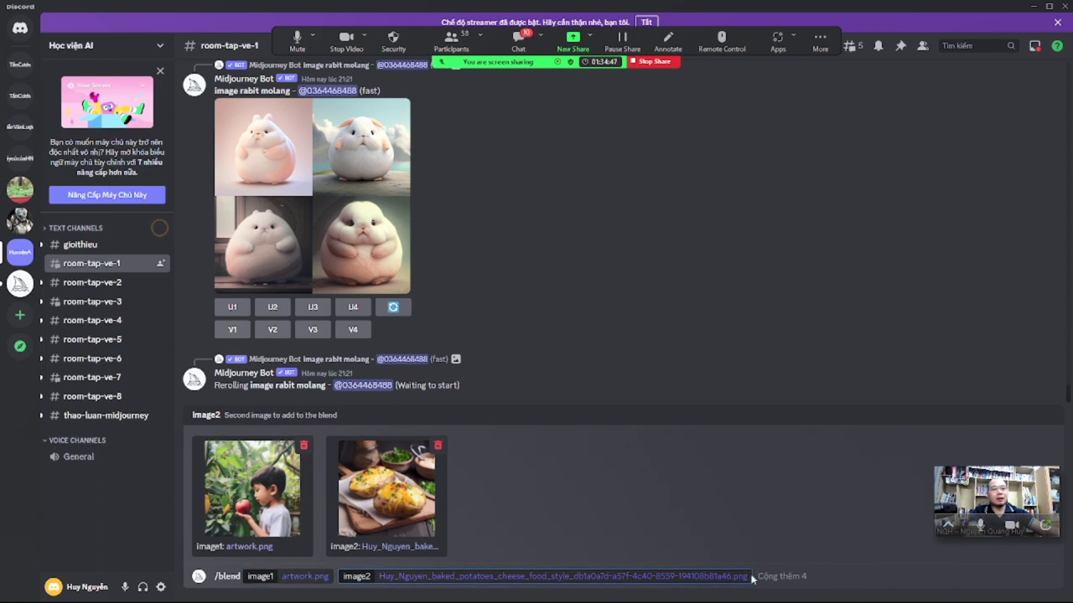
key("Return")
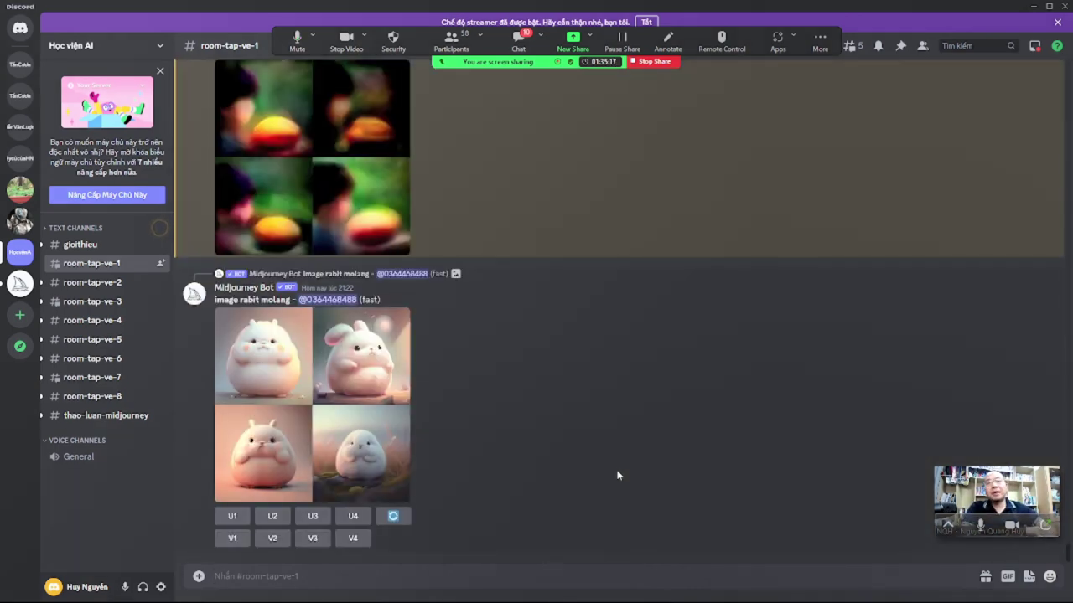
View the blend job's first source image in the browser, then return to Discord and find the newest blend grid
scroll(525, 339, "up", 2)
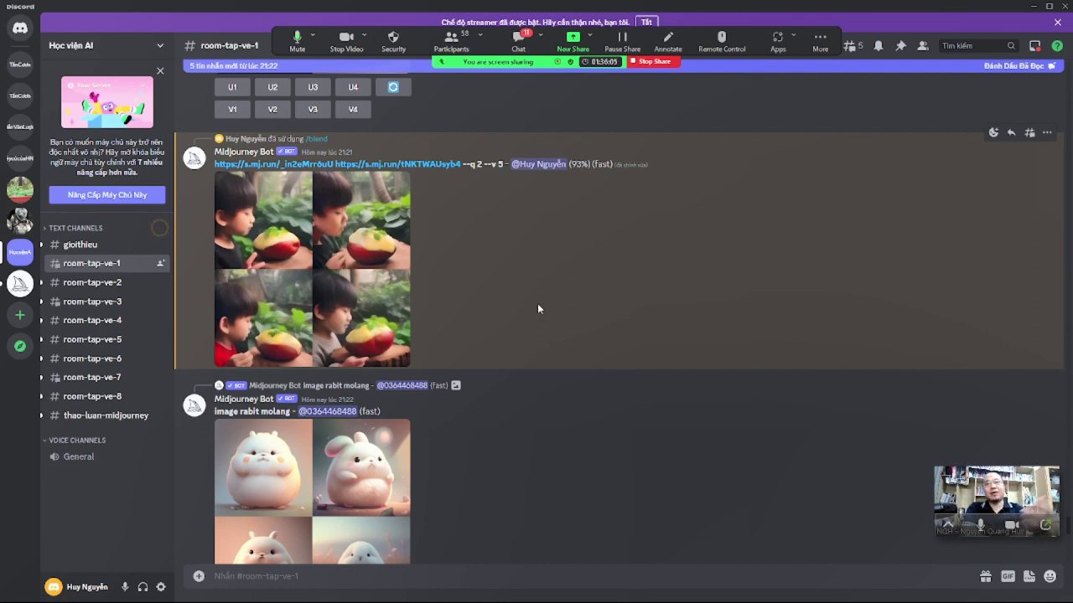
left_click(256, 165)
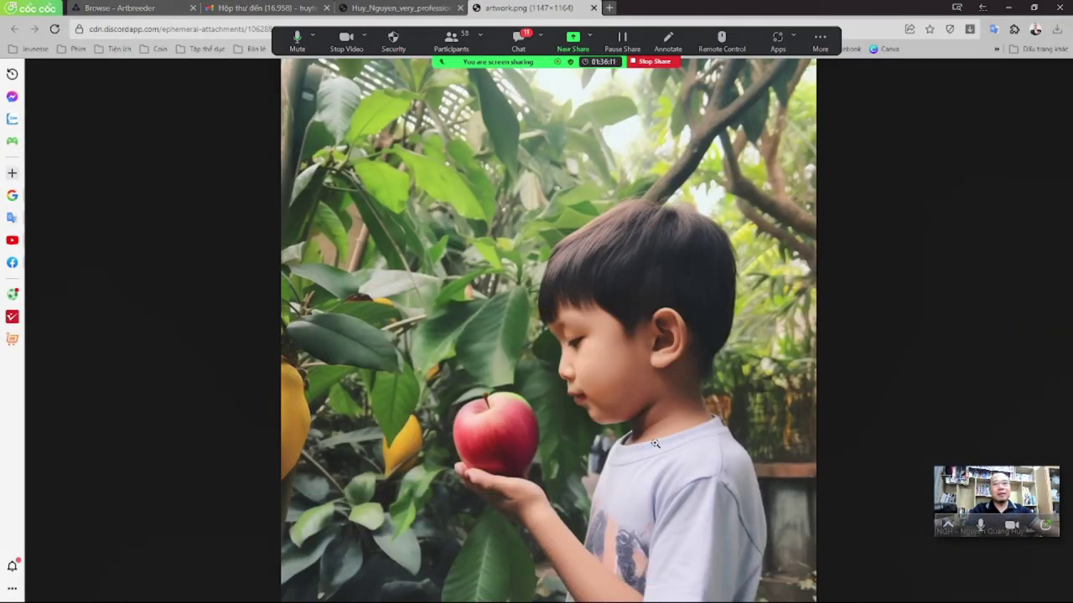
key("alt+Tab")
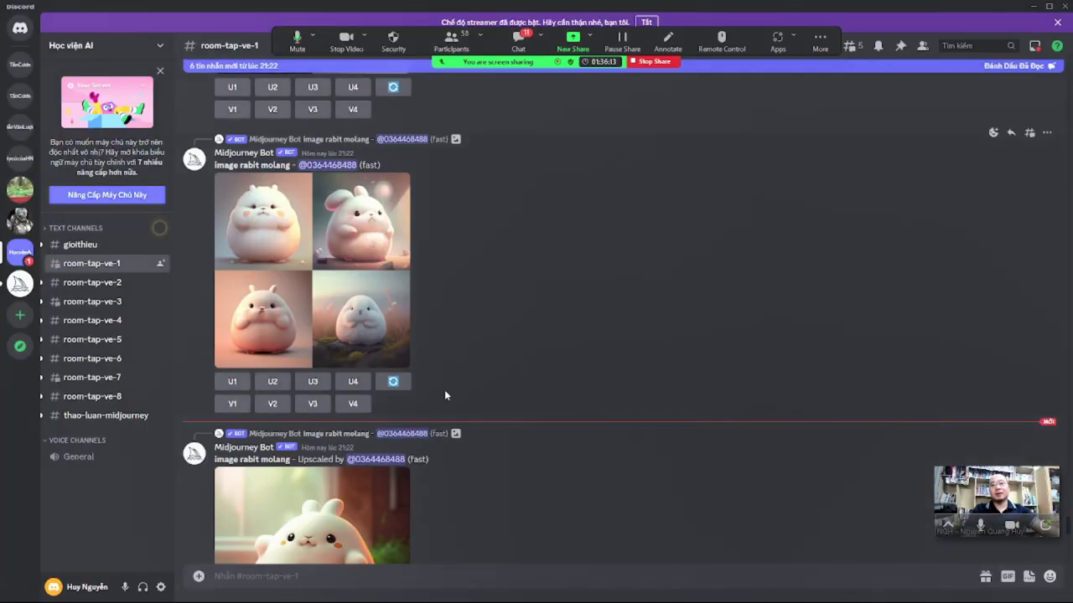
scroll(502, 465, "down", 15)
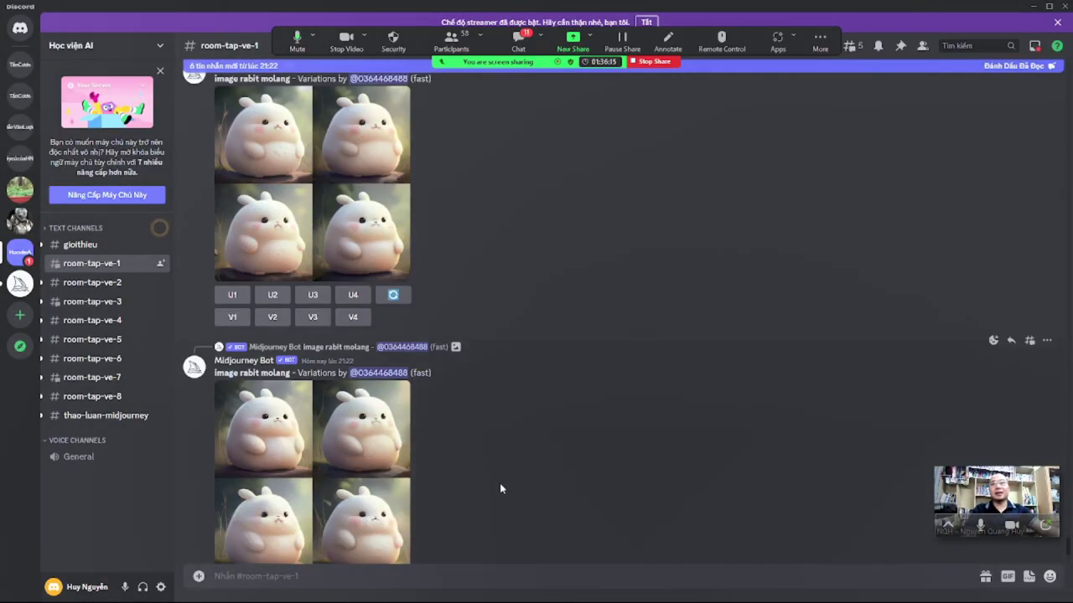
scroll(500, 482, "down", 5)
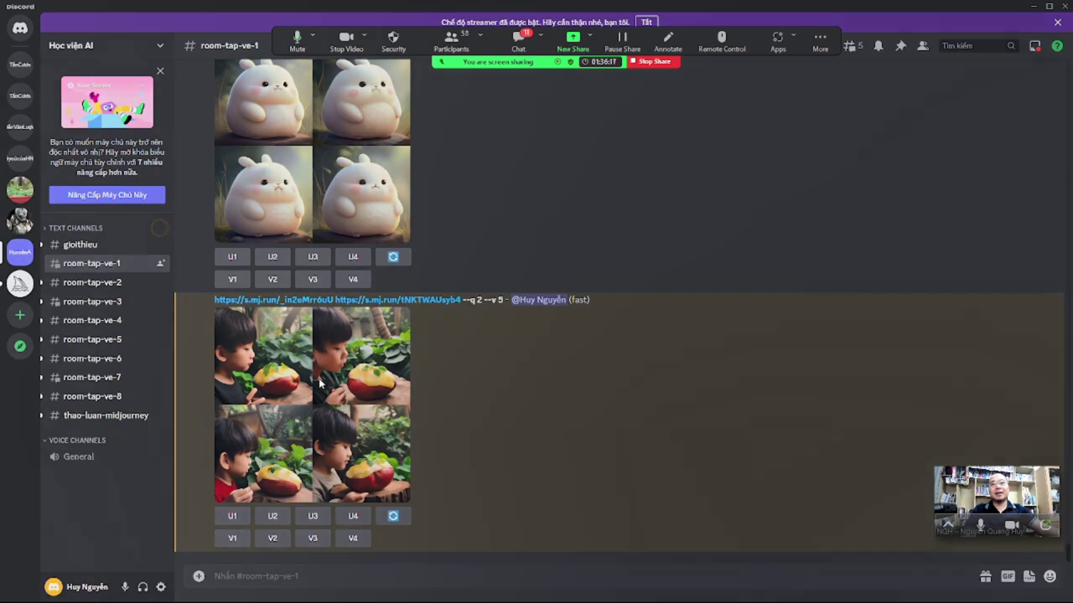
Enlarge the blend grid of the boy and the potato and compare it with the source artwork.png in the browser
left_click(320, 383)
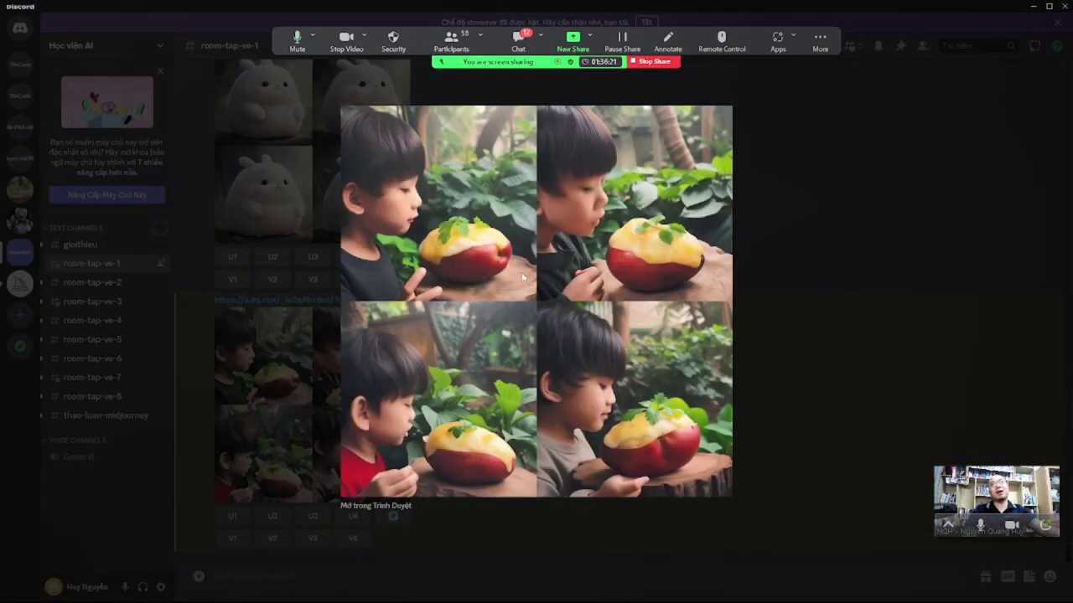
key("alt+Tab")
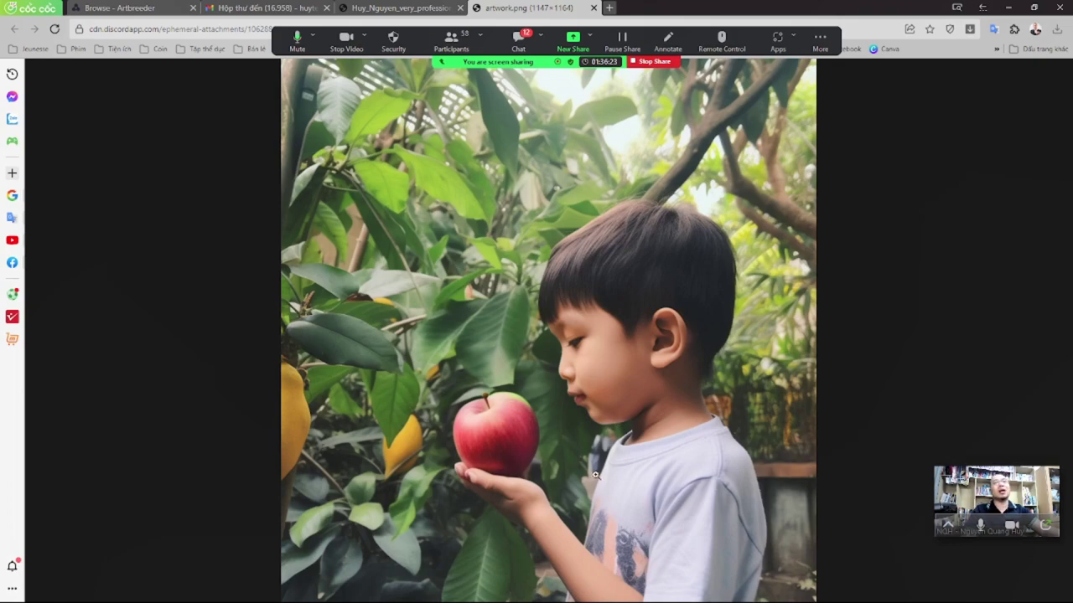
key("alt+Tab")
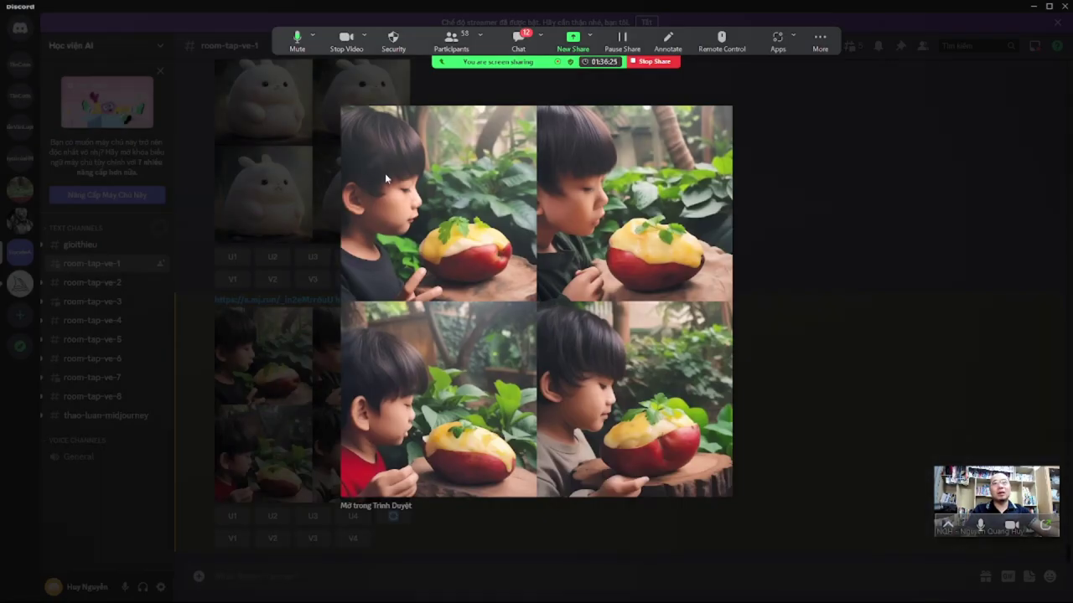
key("alt+Tab")
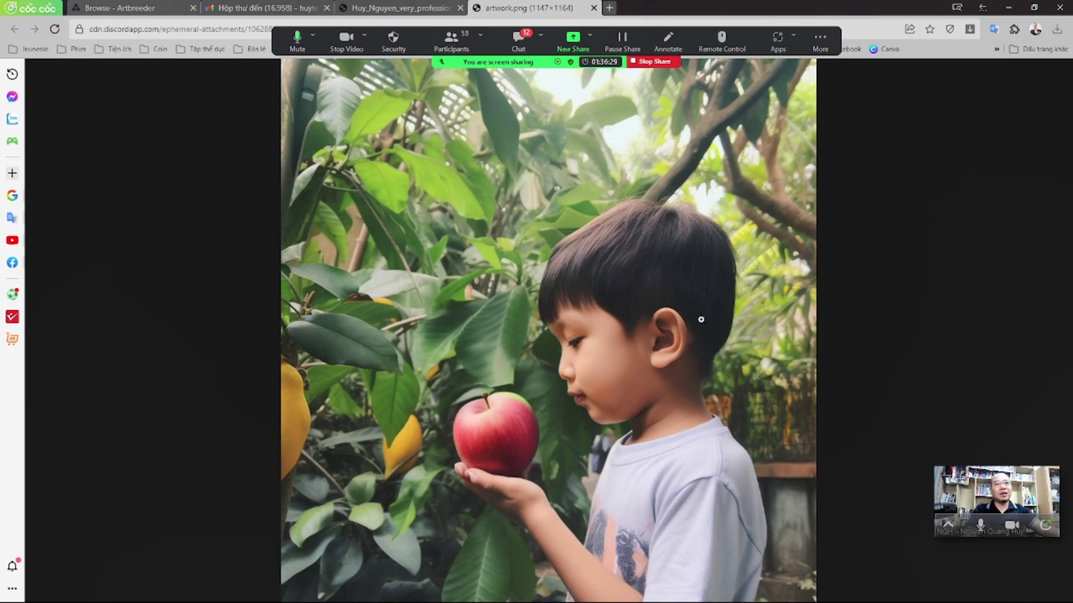
key("alt+Tab")
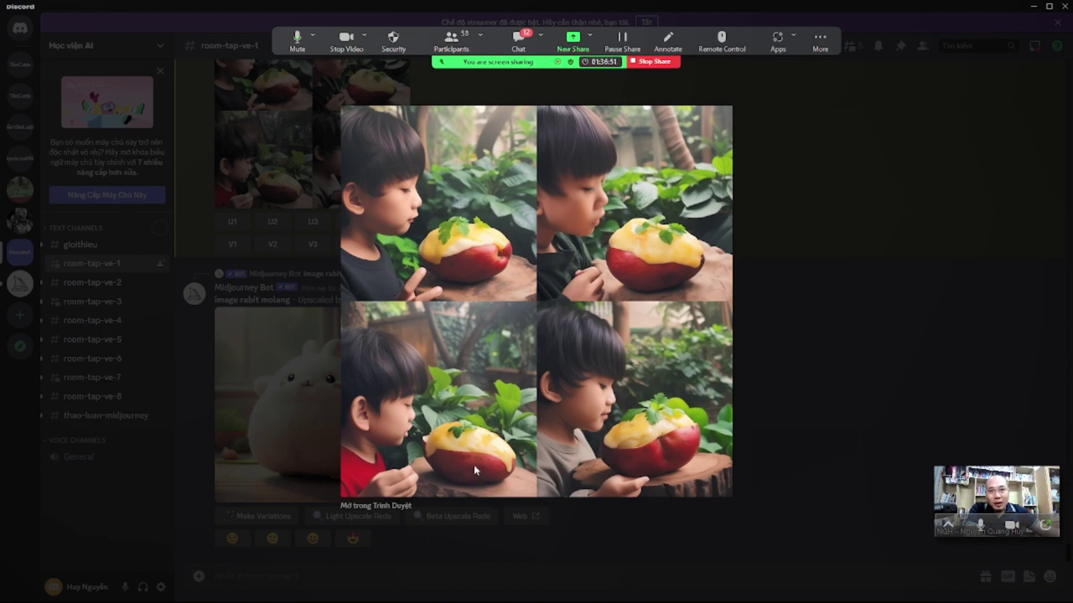
View the blend grid at full size in the browser, then return to Discord and close the image preview
left_click(384, 506)
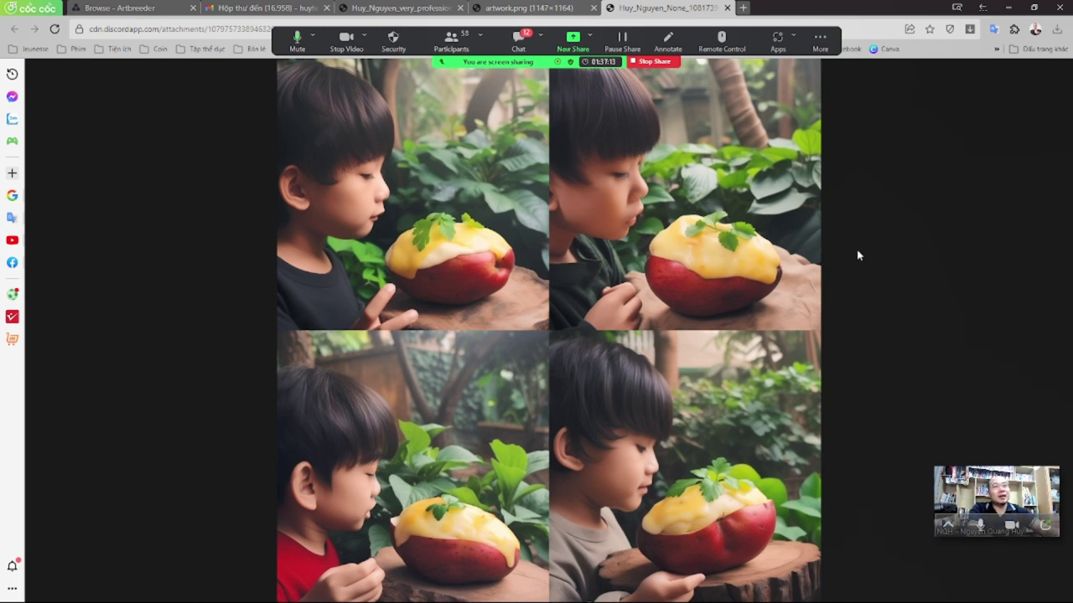
key("alt+Tab")
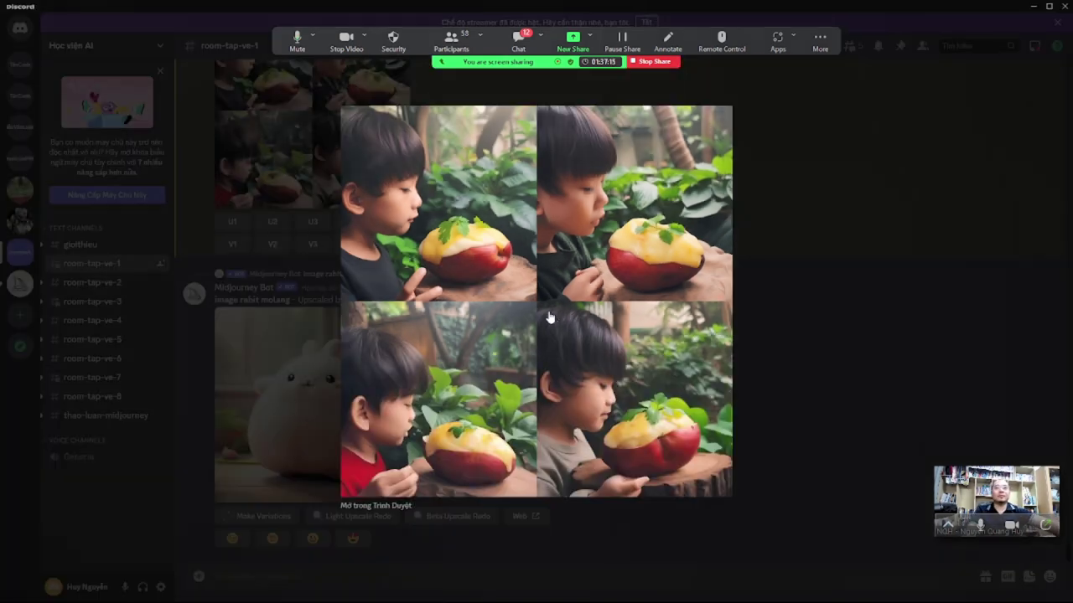
left_click(293, 320)
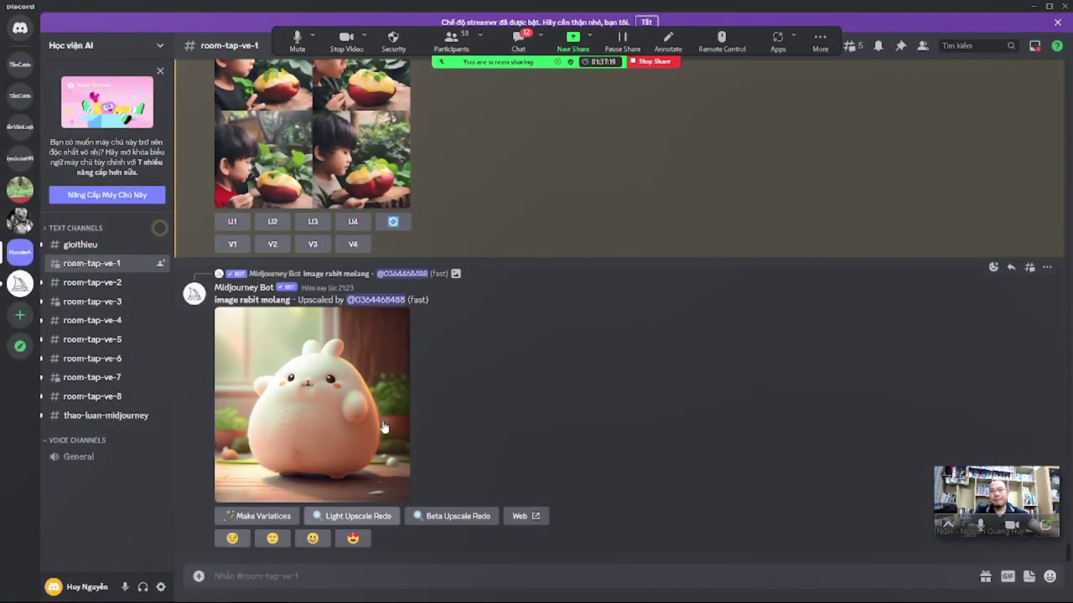
Start a /show command in room-tap-ve-1 with its job_id field ready for entry
left_click(309, 571)
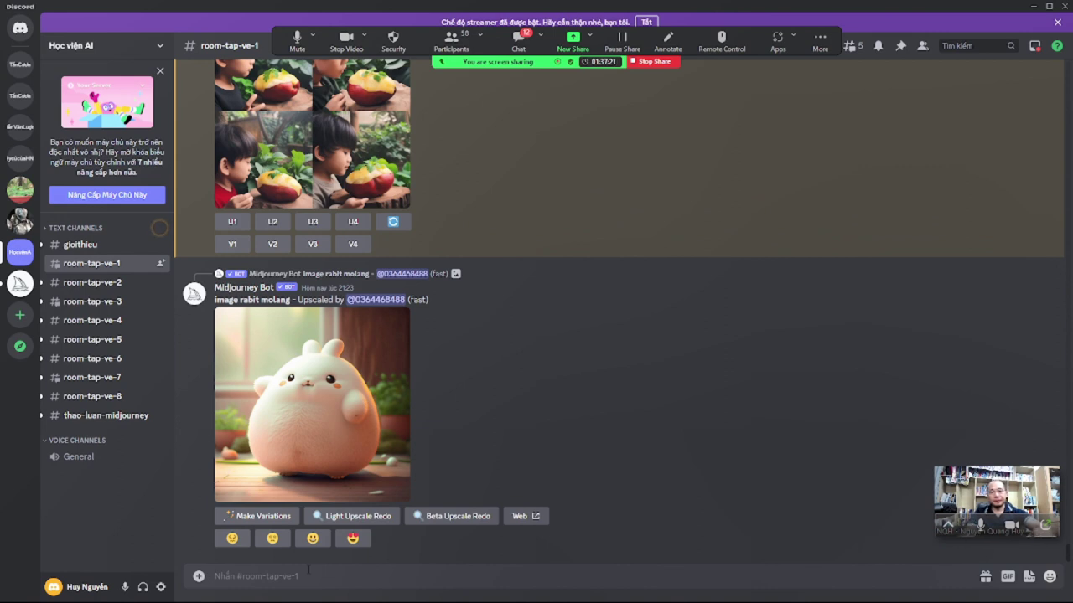
type("/")
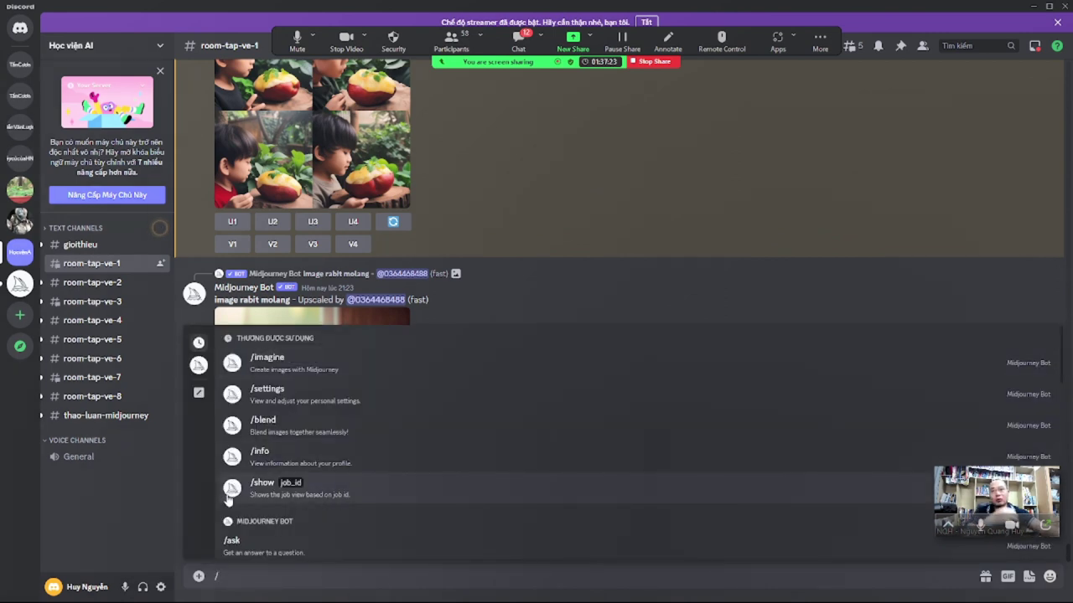
left_click(290, 495)
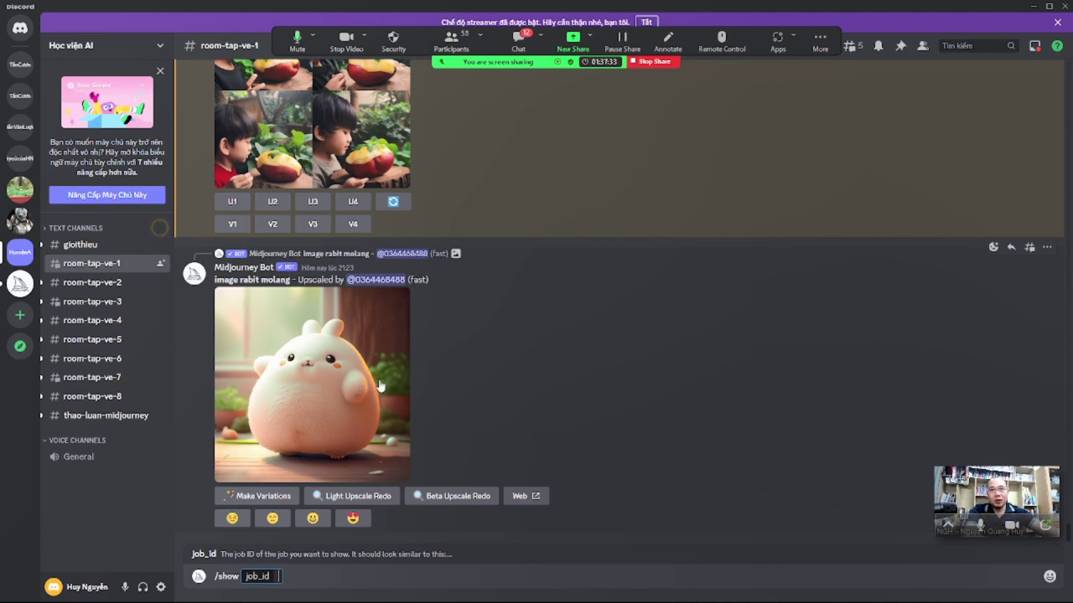
React to the blend result message with the envelope emoji to request its job details from the Midjourney Bot
scroll(319, 176, "up", 4)
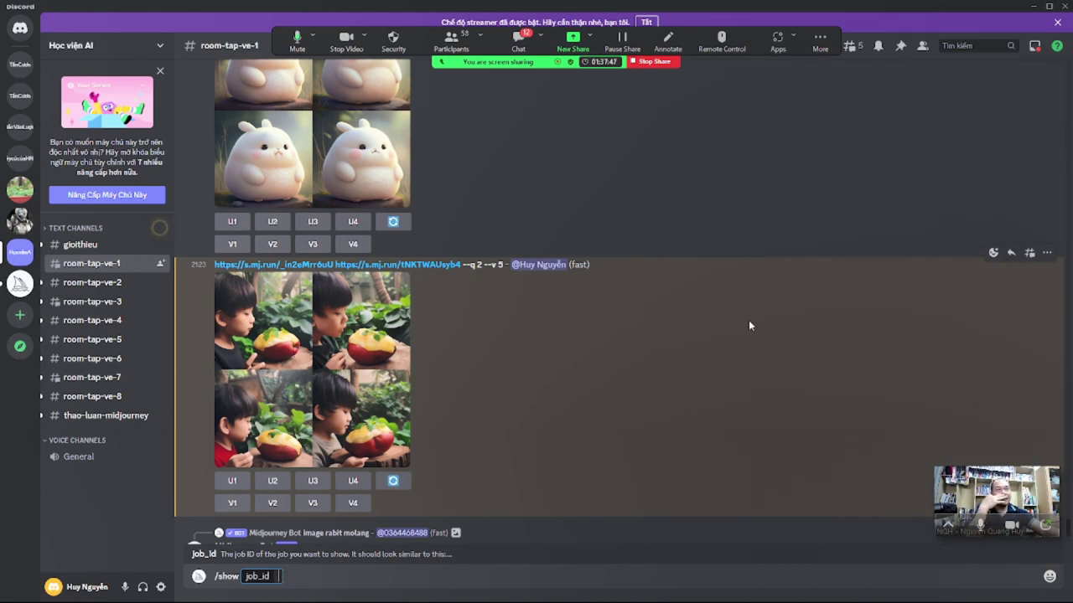
left_click(993, 253)
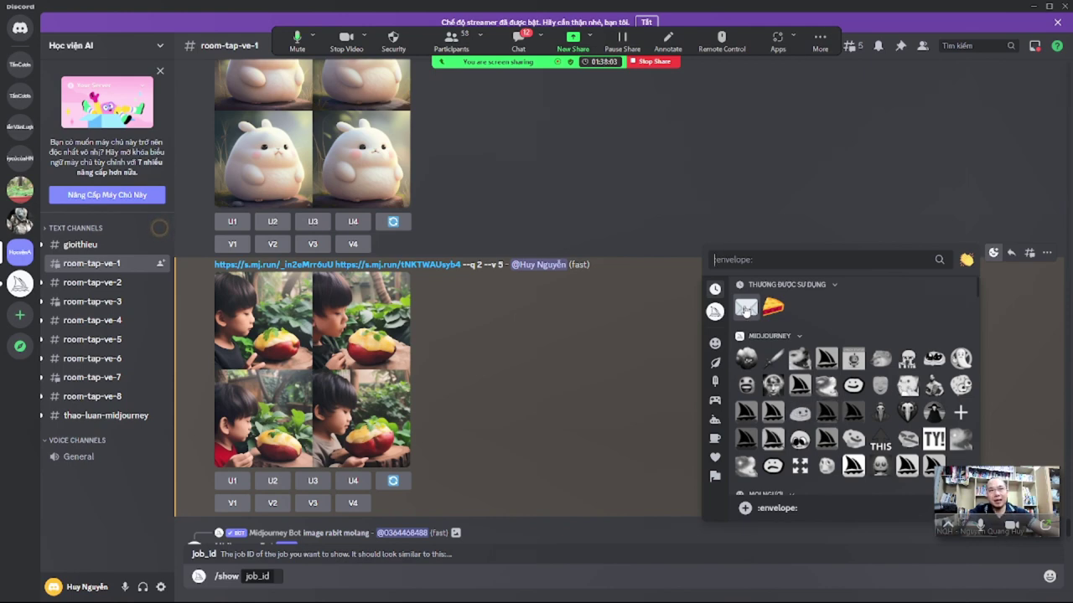
left_click(676, 332)
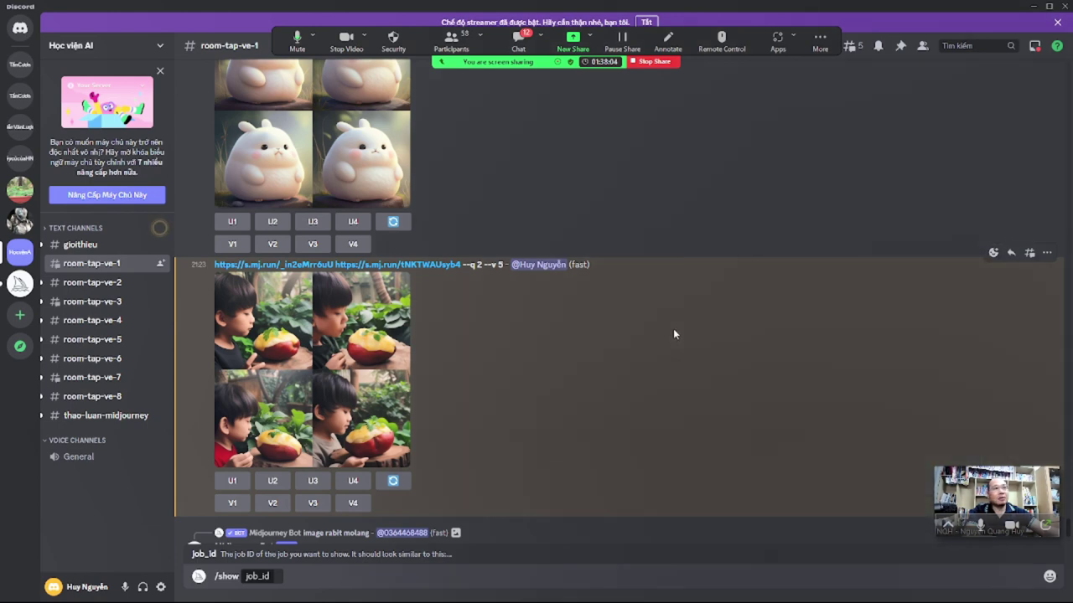
left_click(992, 253)
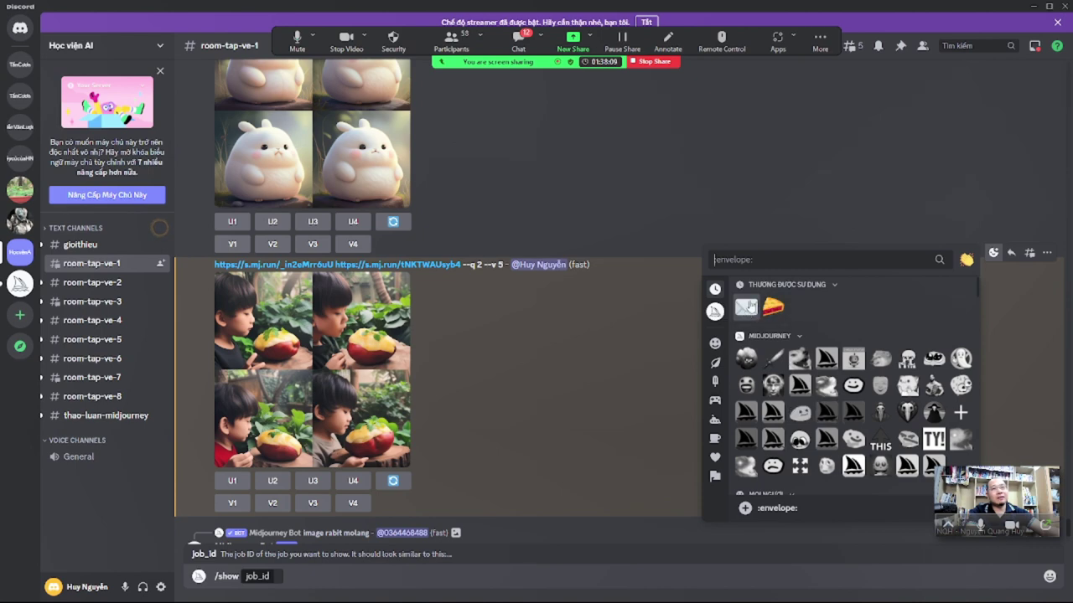
left_click(748, 310)
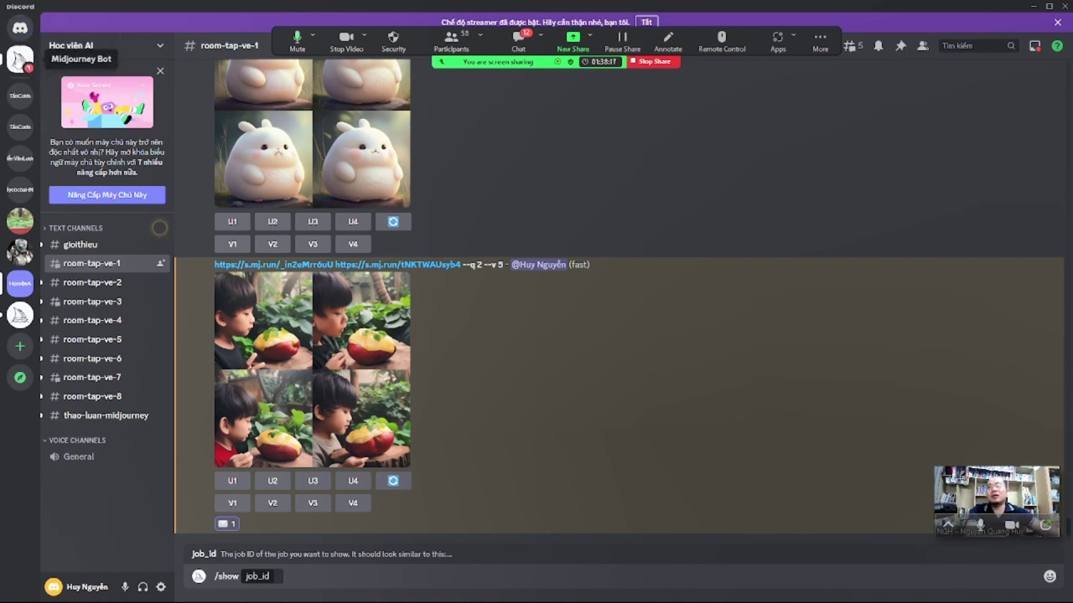
Open the Midjourney Bot direct message and copy the job ID of the boy and potato blend
left_click(19, 61)
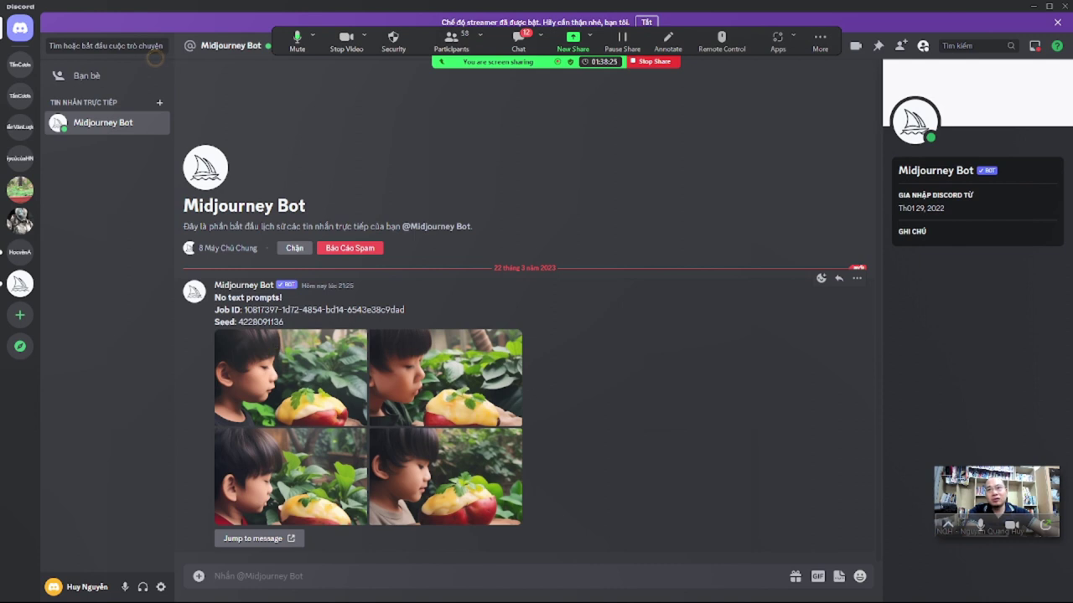
left_click_drag(243, 310, 417, 310)
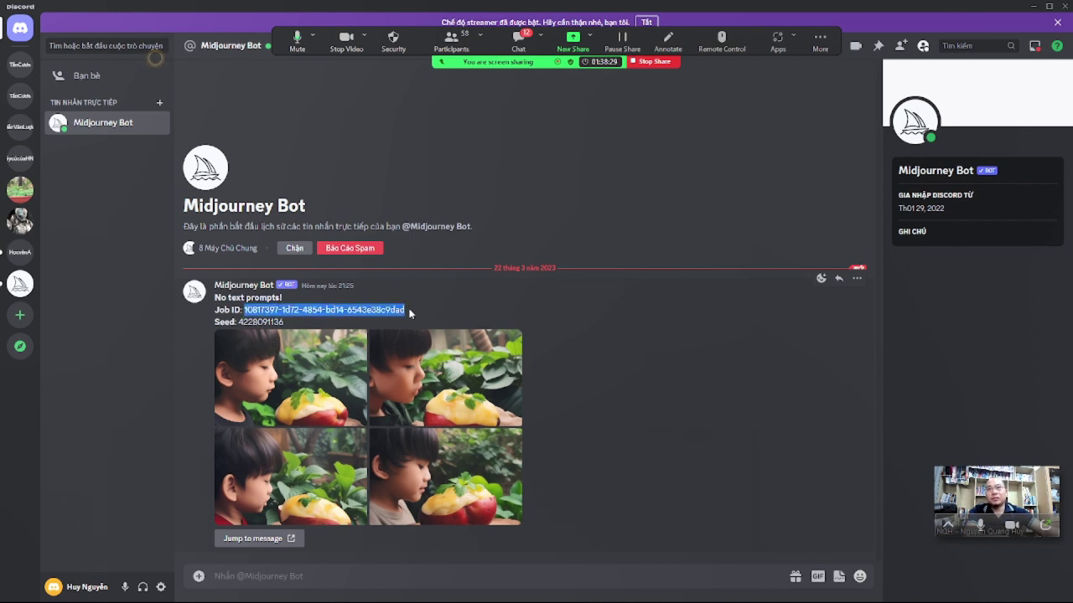
left_click(411, 313)
left_click_drag(243, 310, 410, 313)
key("ctrl+c")
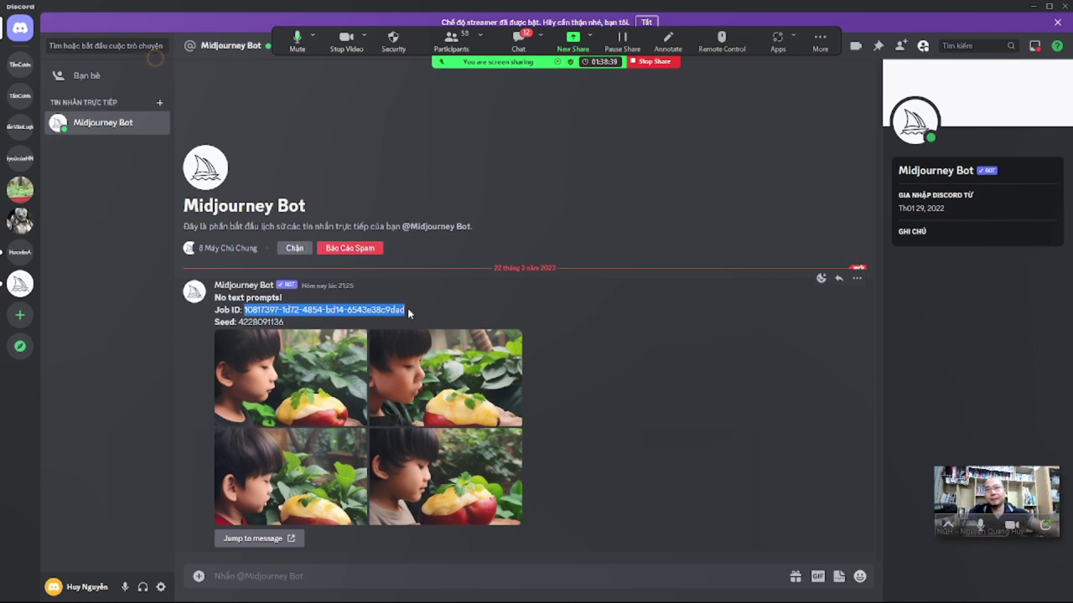
Examine the seed number in the Midjourney Bot's job details message by highlighting it
left_click(155, 57)
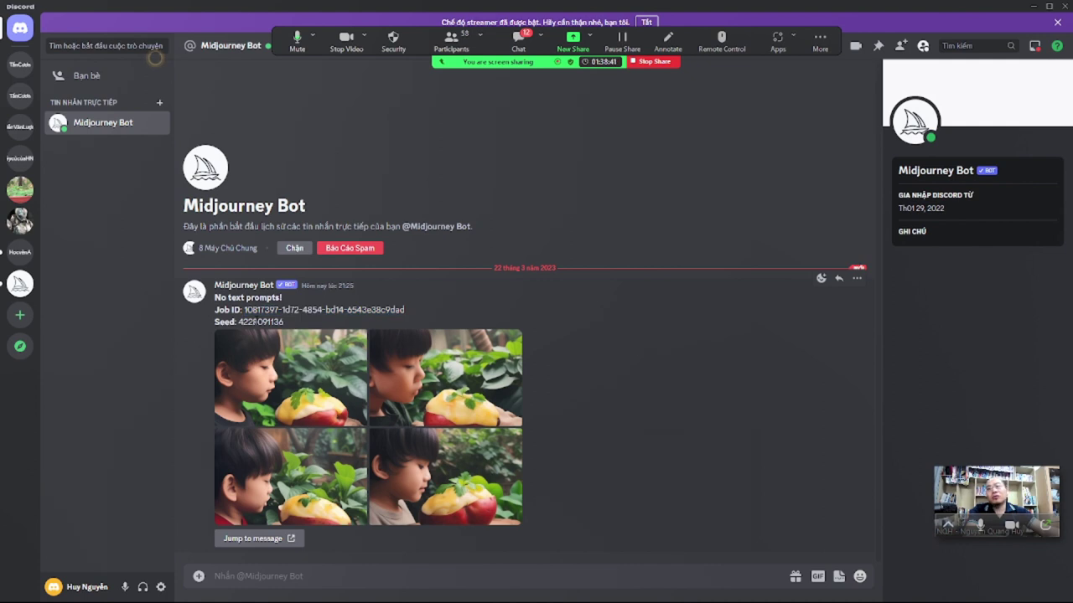
left_click_drag(238, 322, 287, 327)
left_click(155, 57)
left_click(155, 57)
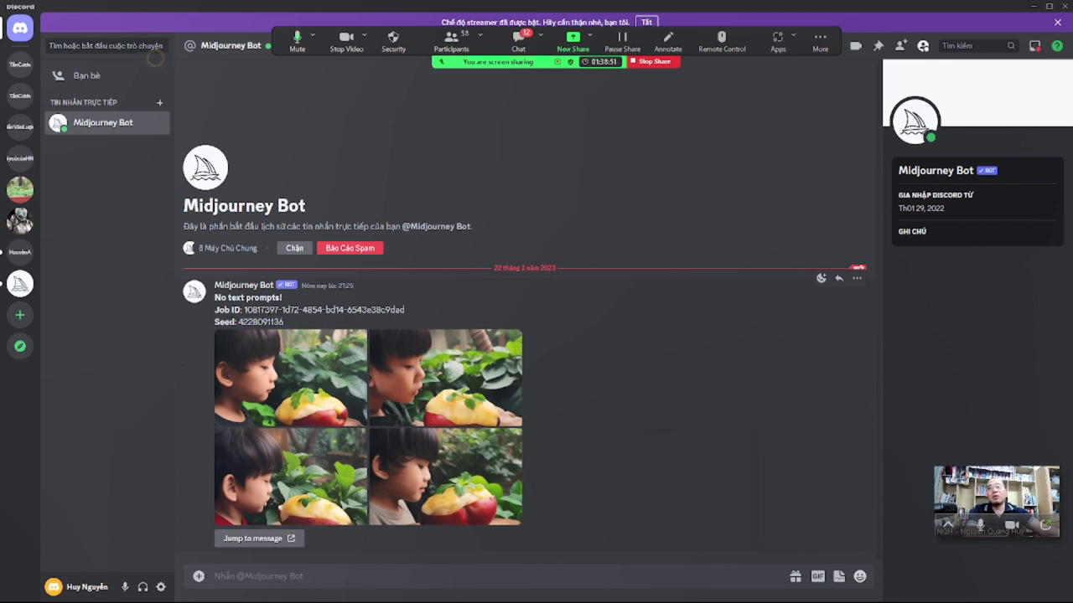
left_click_drag(238, 321, 283, 326)
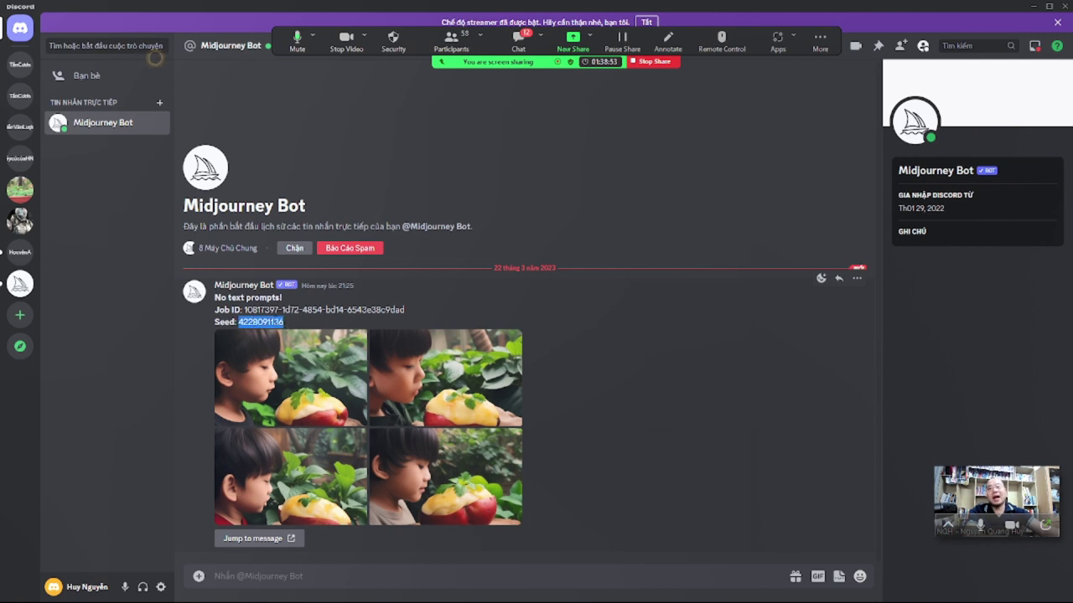
left_click(155, 57)
left_click_drag(238, 322, 284, 326)
left_click(155, 57)
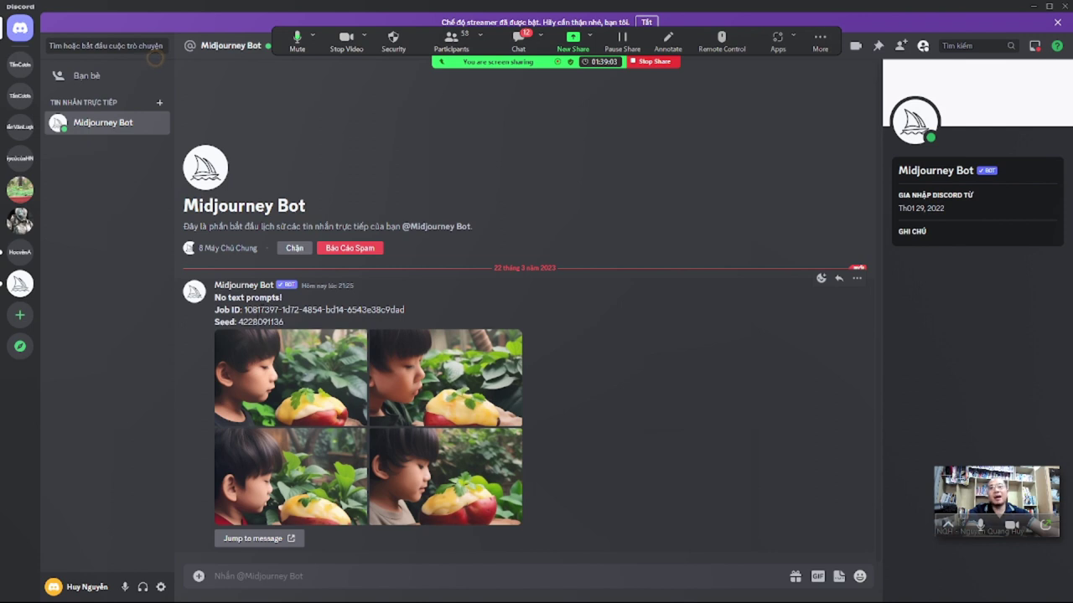
double_click(290, 324)
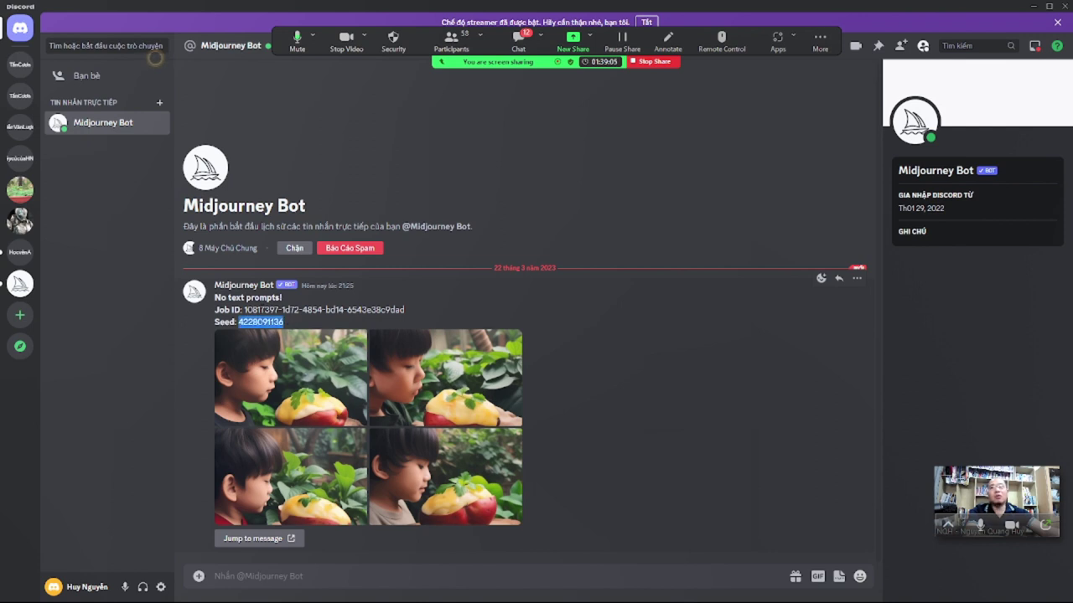
left_click(155, 57)
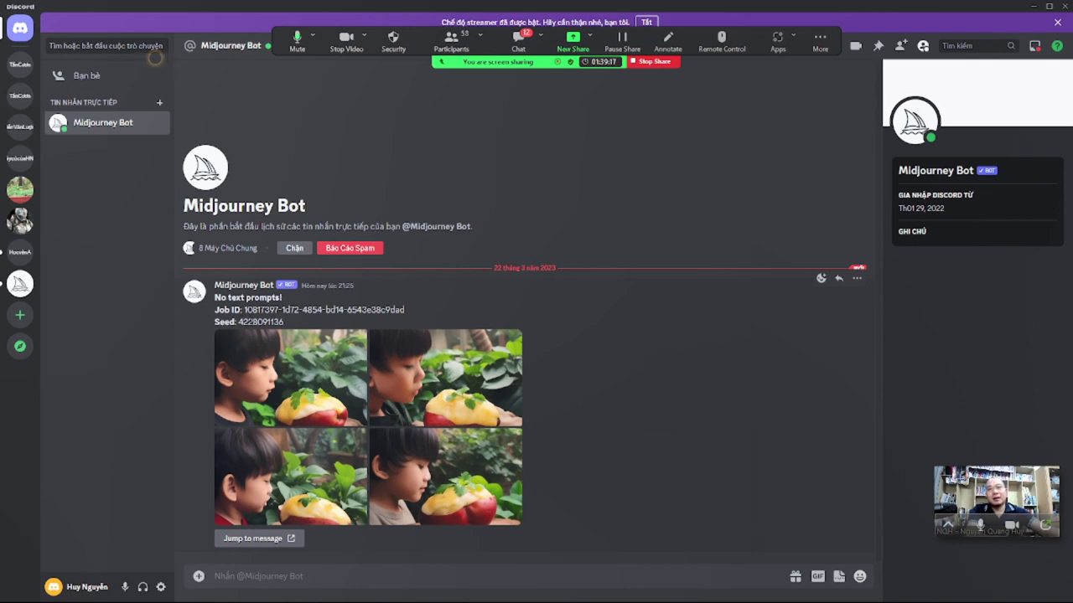
double_click(298, 323)
left_click(299, 323)
Run /show in room-tap-ve-1 with the blend's job ID 10817397-1d72-4854-bd14-6543e38c9dad
left_click_drag(244, 310, 411, 310)
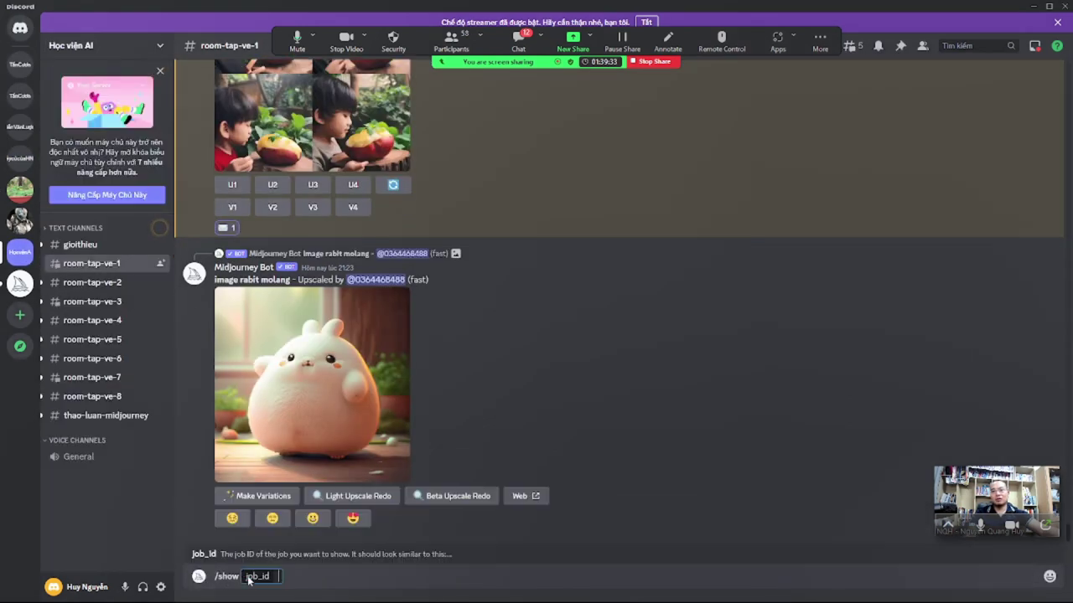
key("ctrl+v")
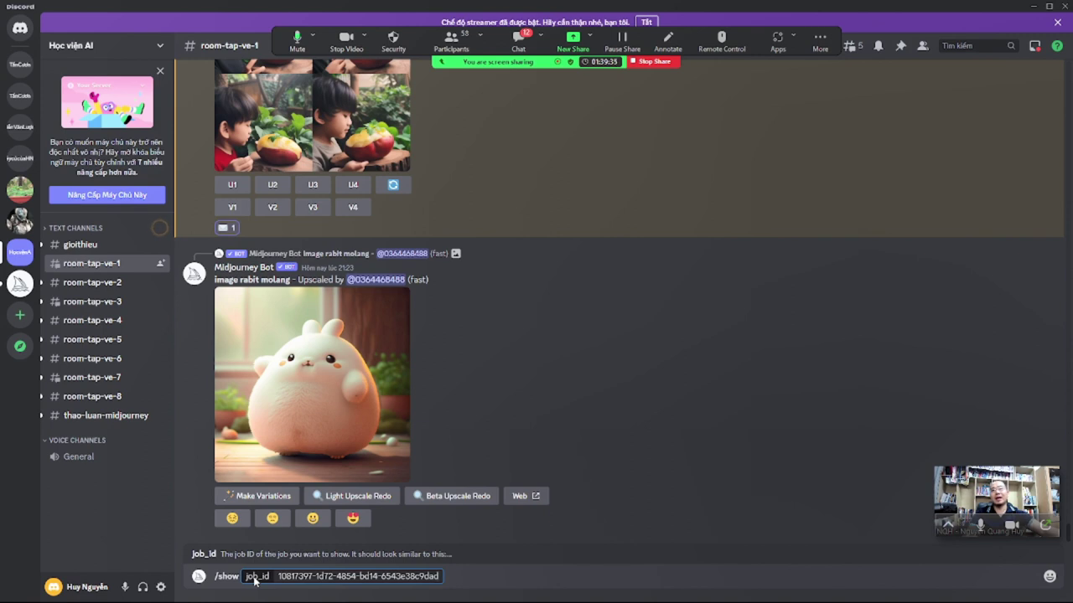
key("Return")
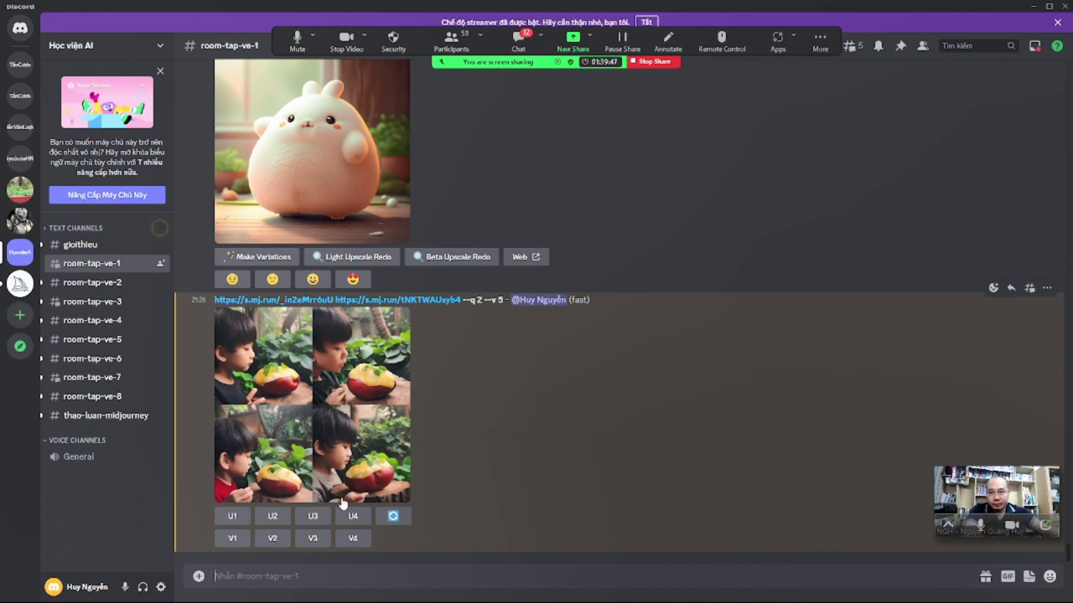
Send the Midjourney Bot an /ask command with the question "help me some random prompt"
type("/")
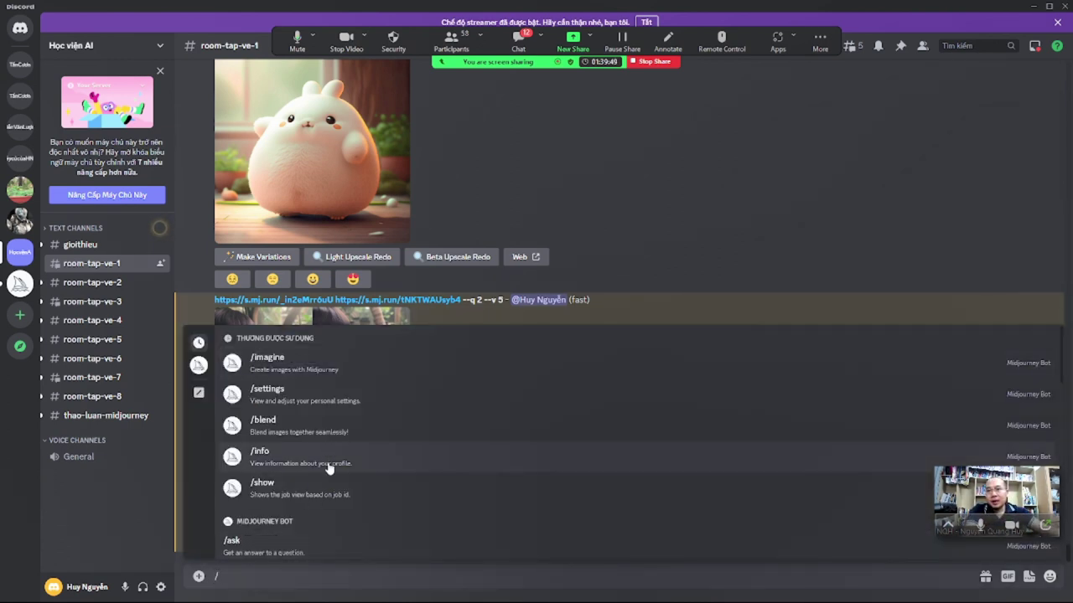
scroll(328, 511, "down", 3)
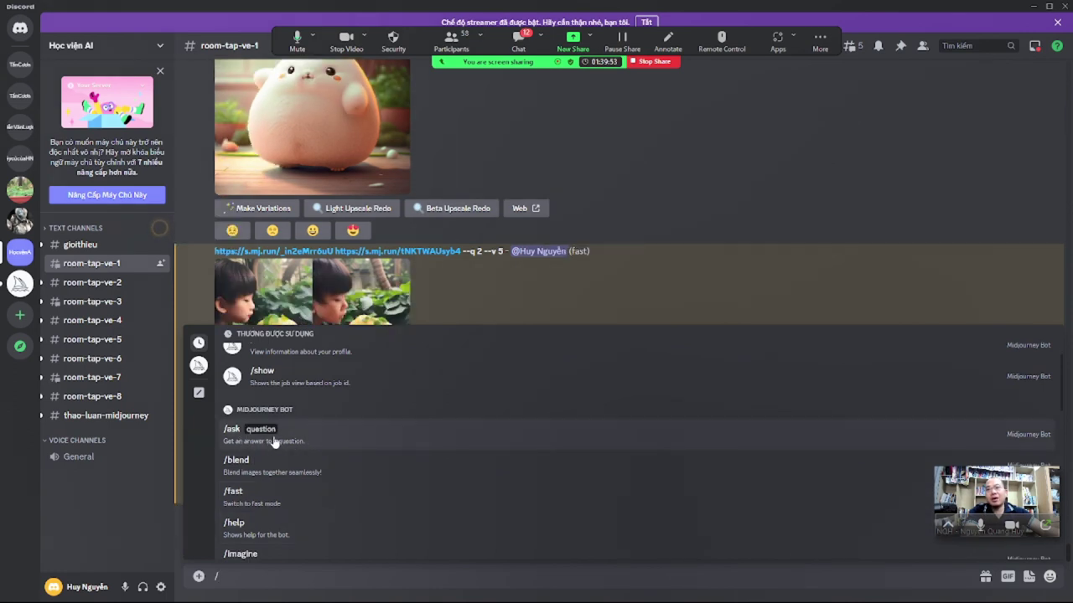
left_click(250, 442)
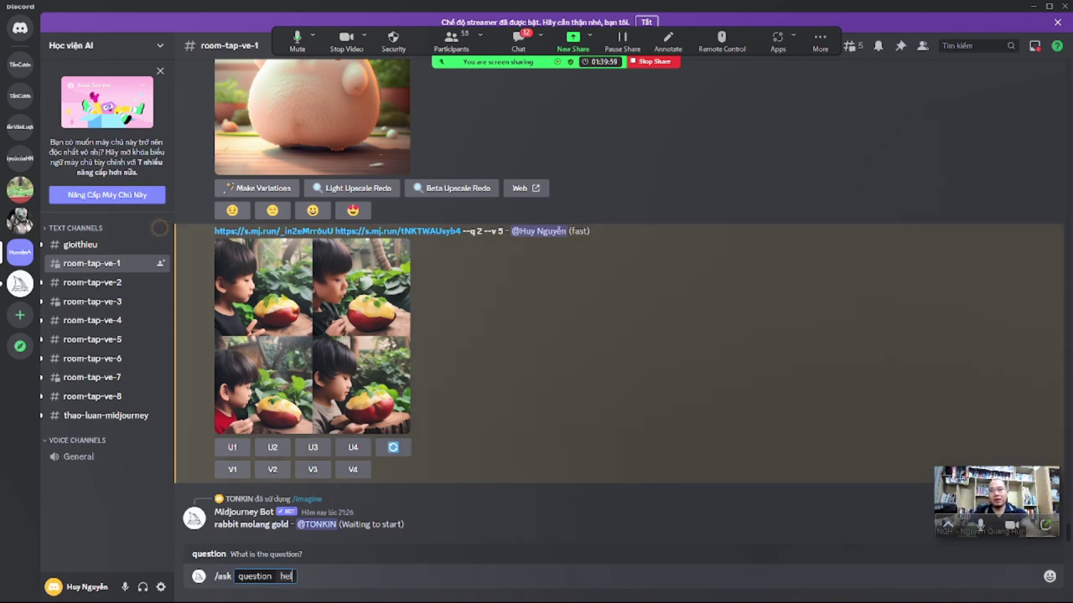
type("help me")
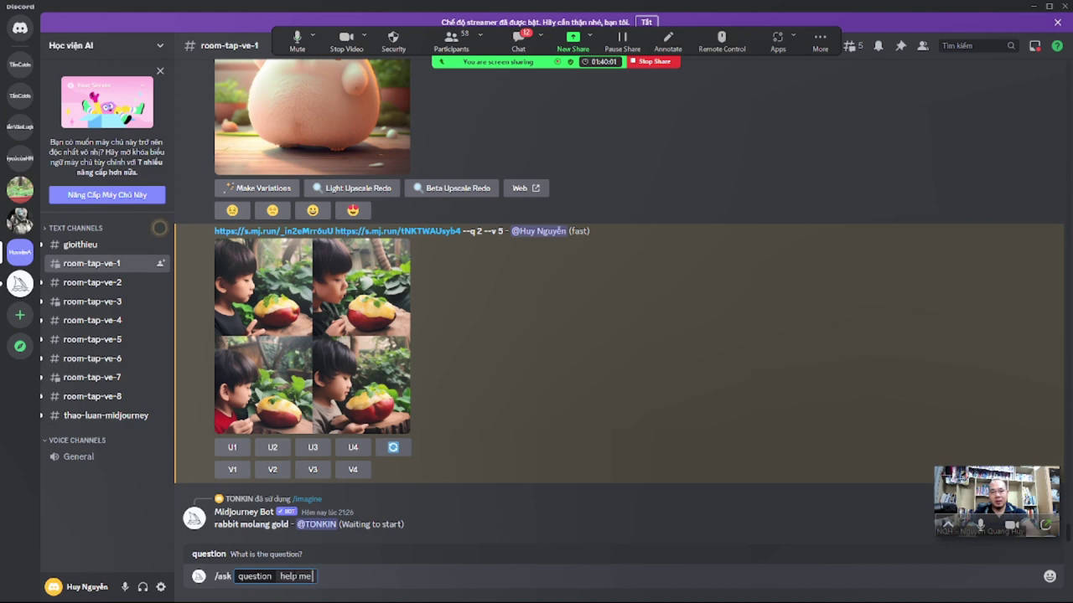
type(" some")
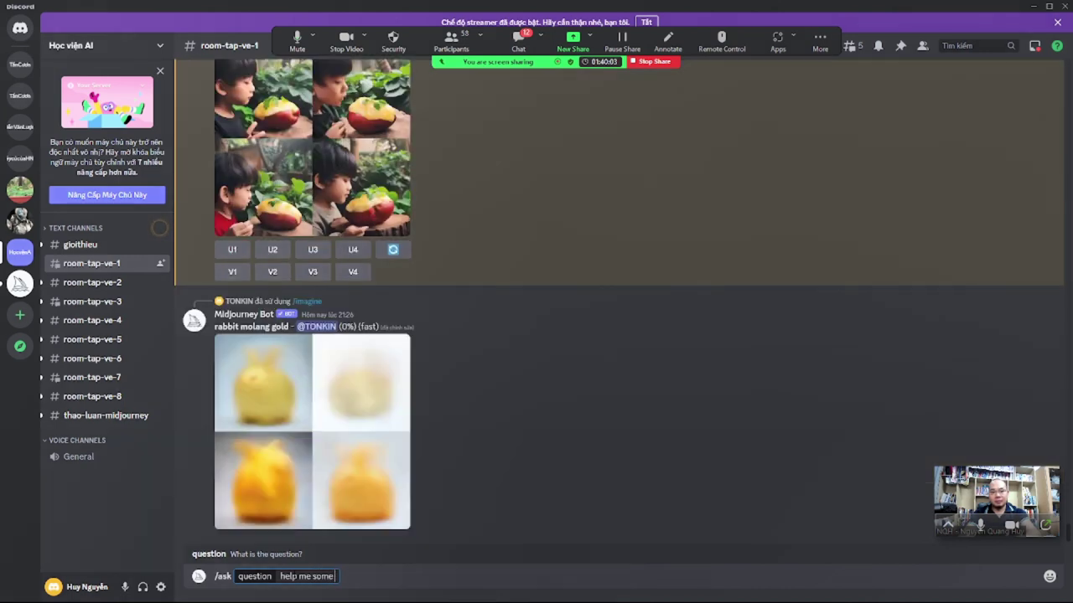
type(" random p")
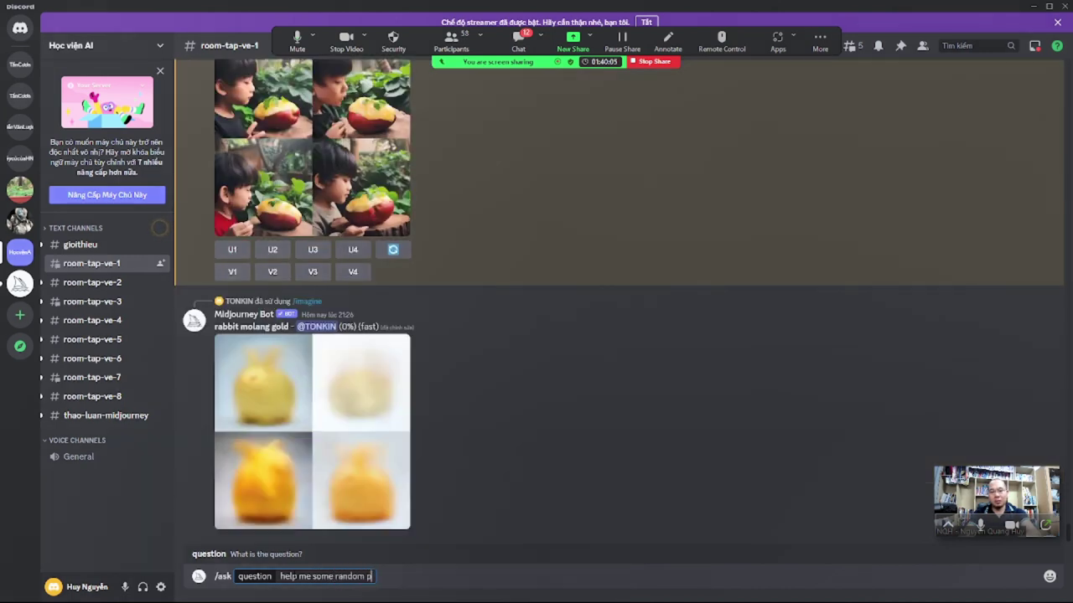
type("rompt")
key("Return")
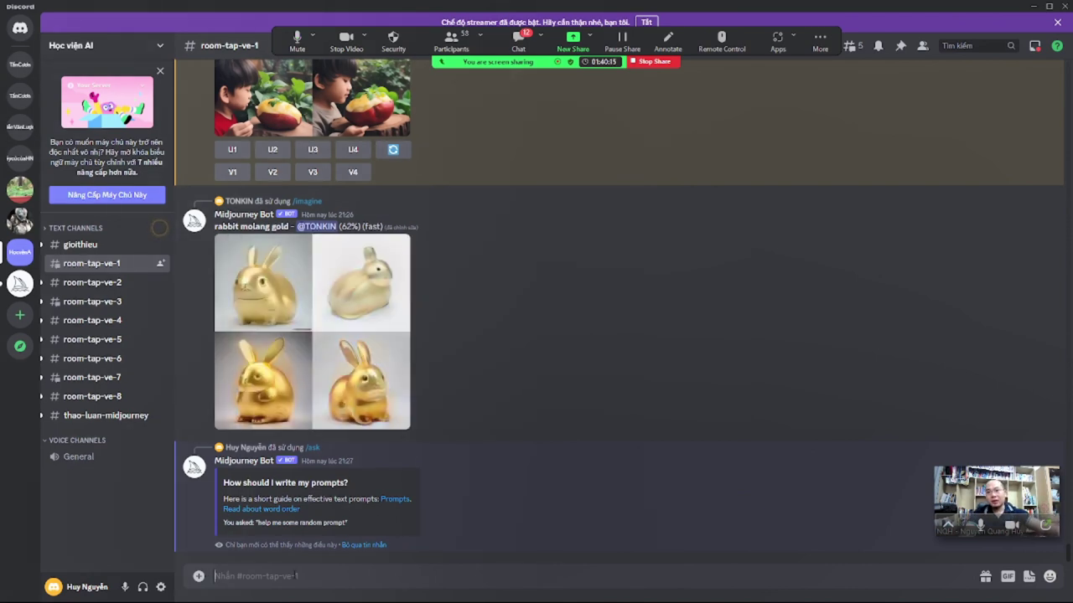
Read the bot's reply on writing prompts and check where its Prompts link leads, without leaving Discord
left_click_drag(223, 498, 362, 499)
left_click(352, 498)
left_click(362, 499)
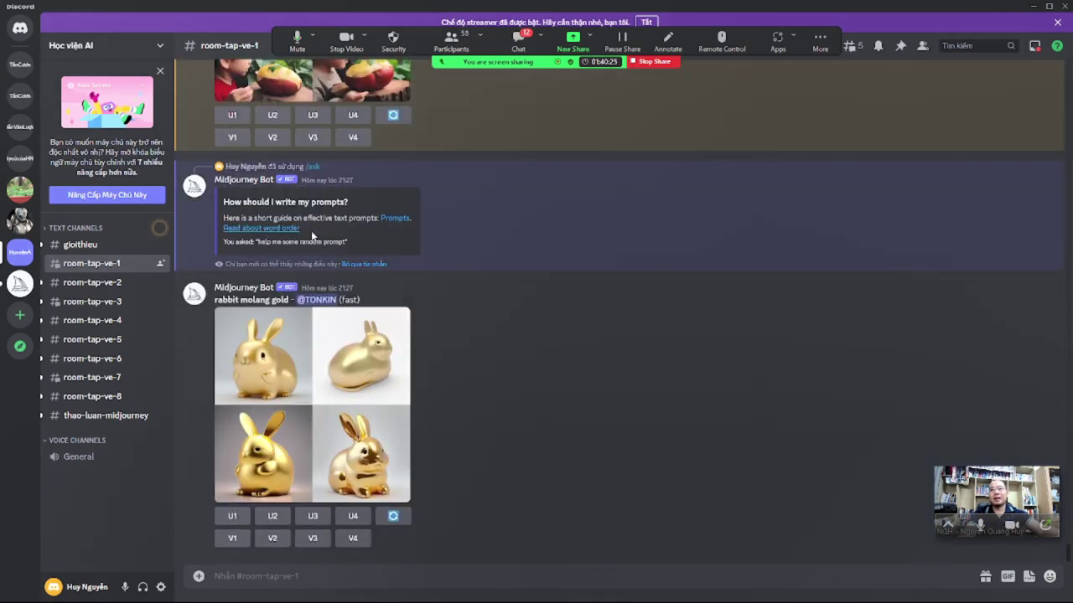
left_click(394, 220)
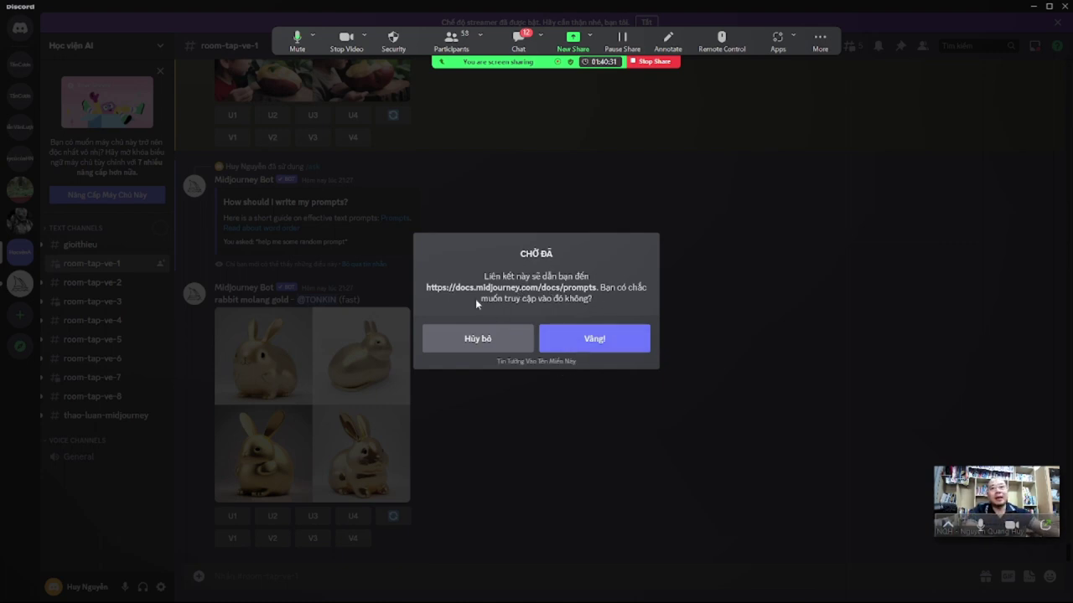
left_click(501, 339)
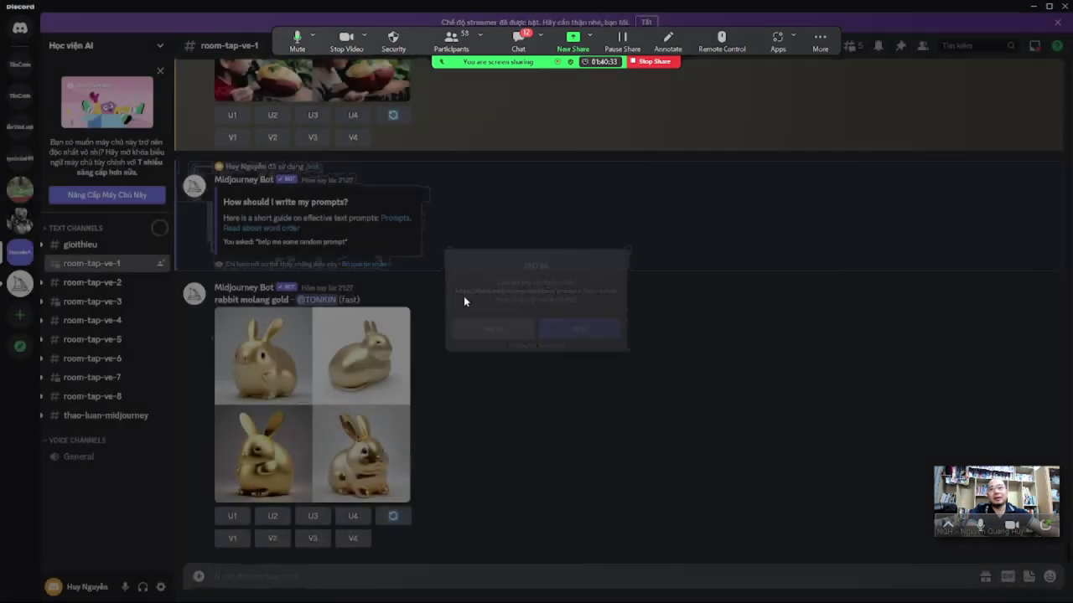
Follow the reply's "Read about word order" link and read through the prompt-faqs thread on word order and prompt sequence
left_click(282, 228)
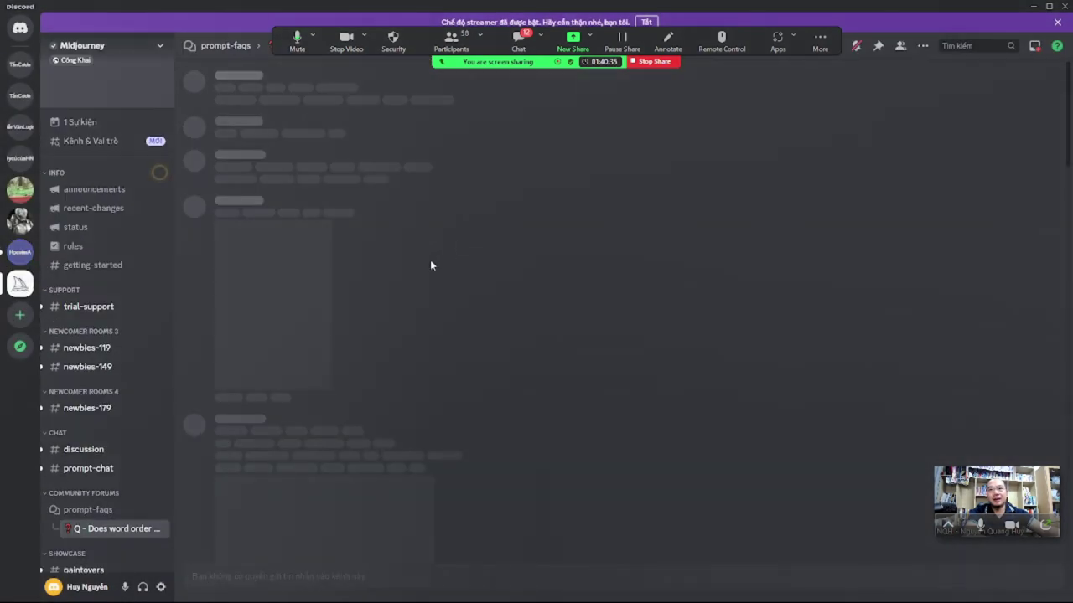
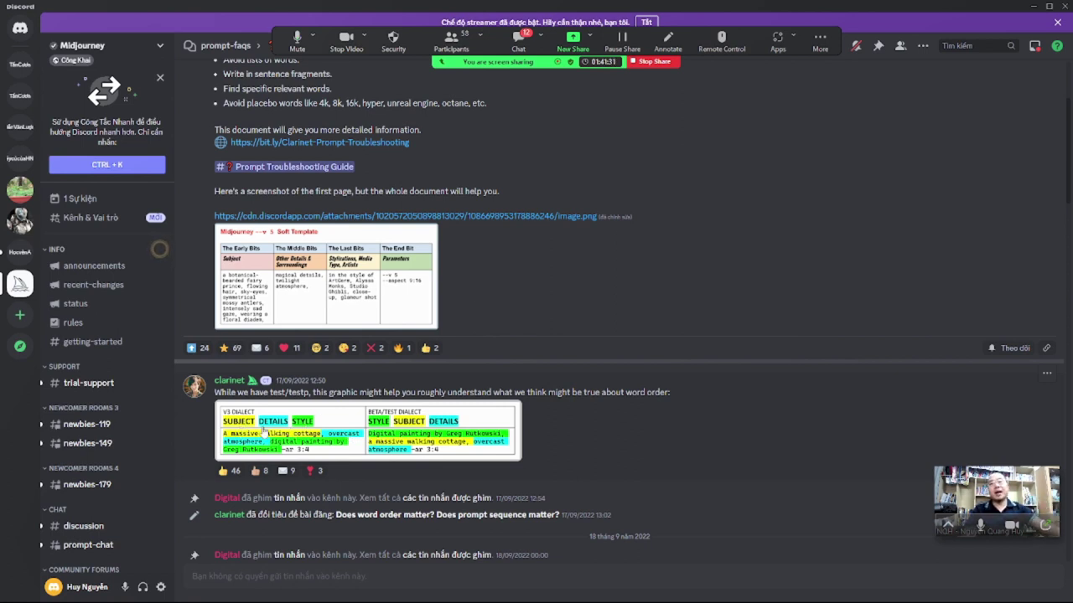
scroll(397, 474, "down", 1)
scroll(397, 484, "down", 5)
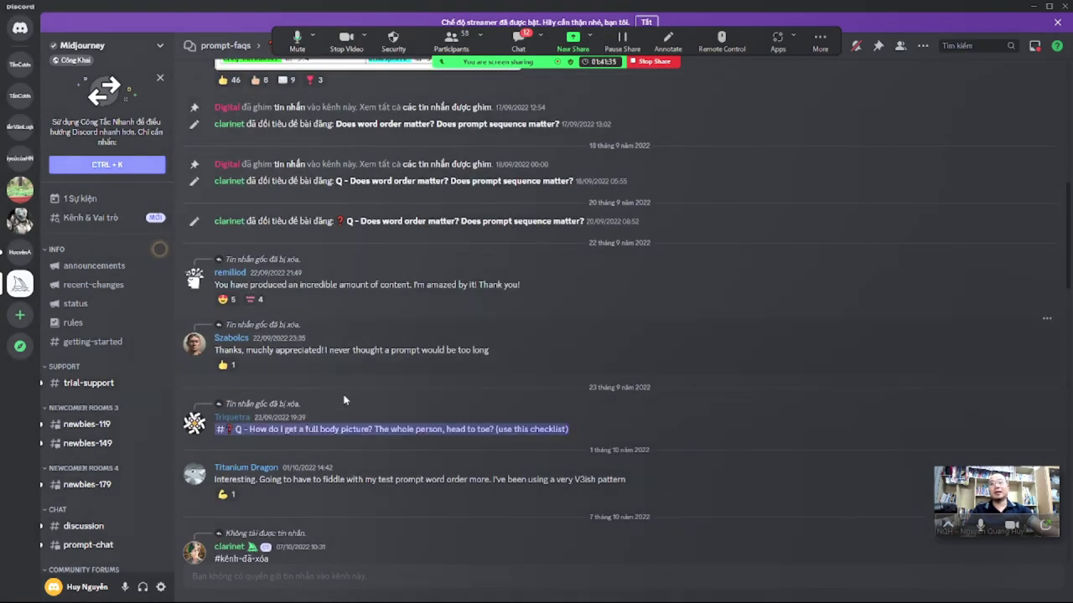
scroll(346, 400, "down", 3)
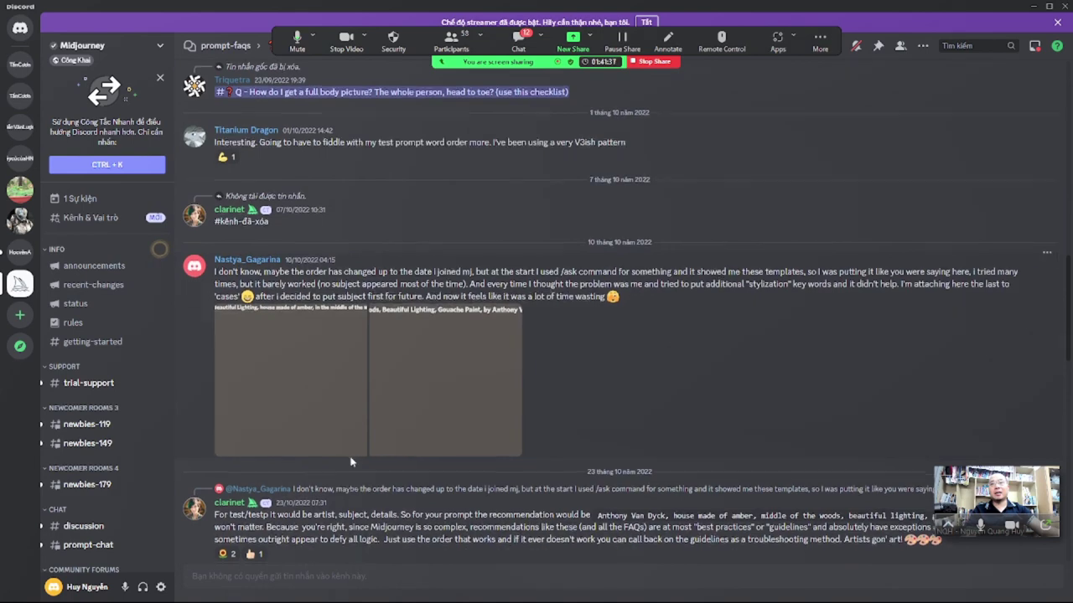
scroll(352, 459, "down", 5)
scroll(352, 459, "down", 2)
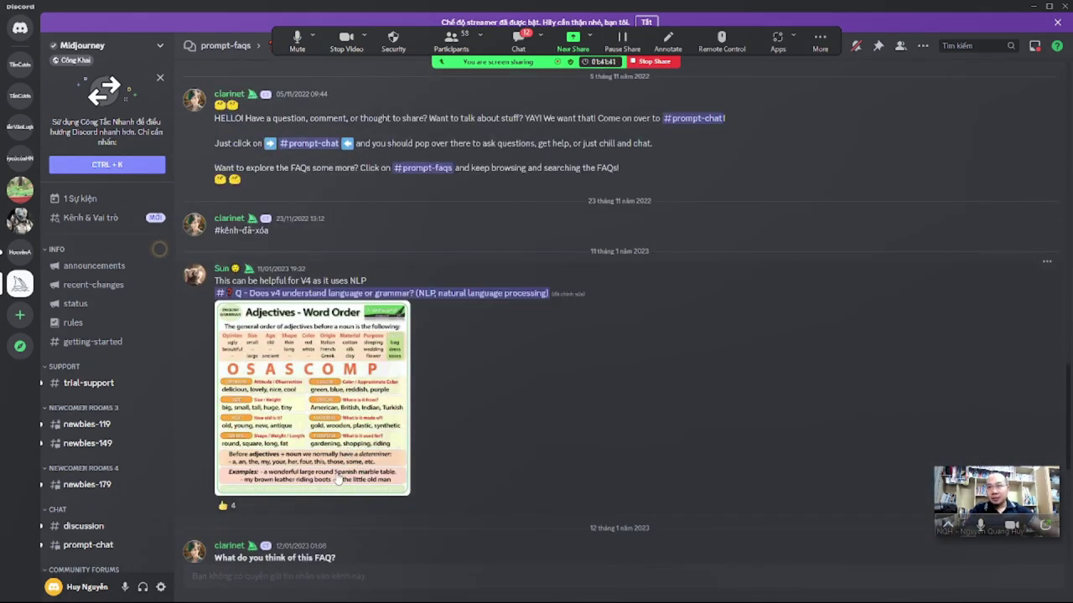
scroll(336, 474, "down", 3)
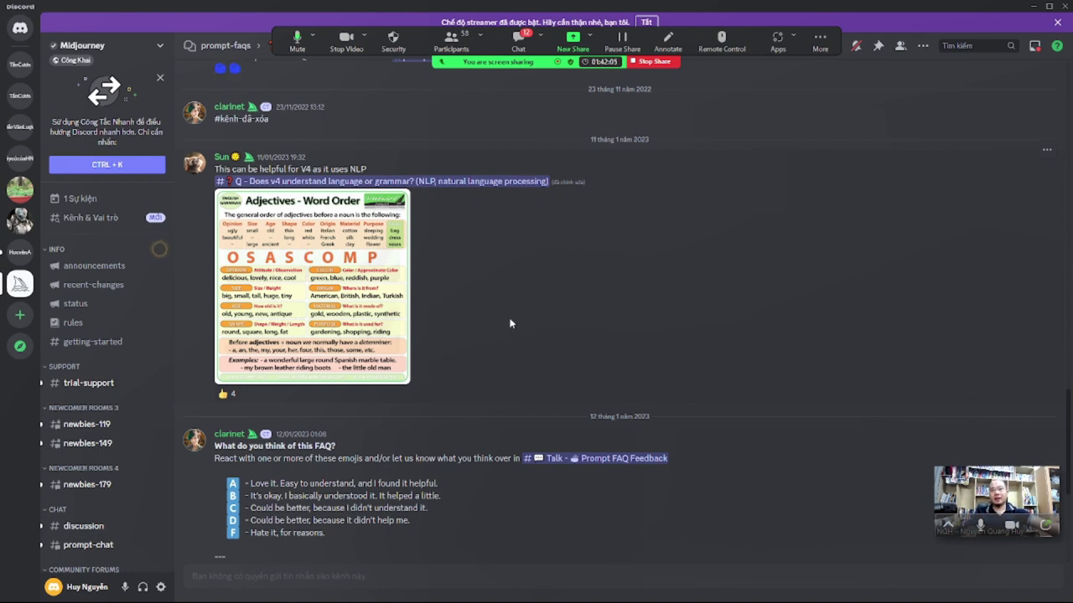
scroll(426, 439, "down", 2)
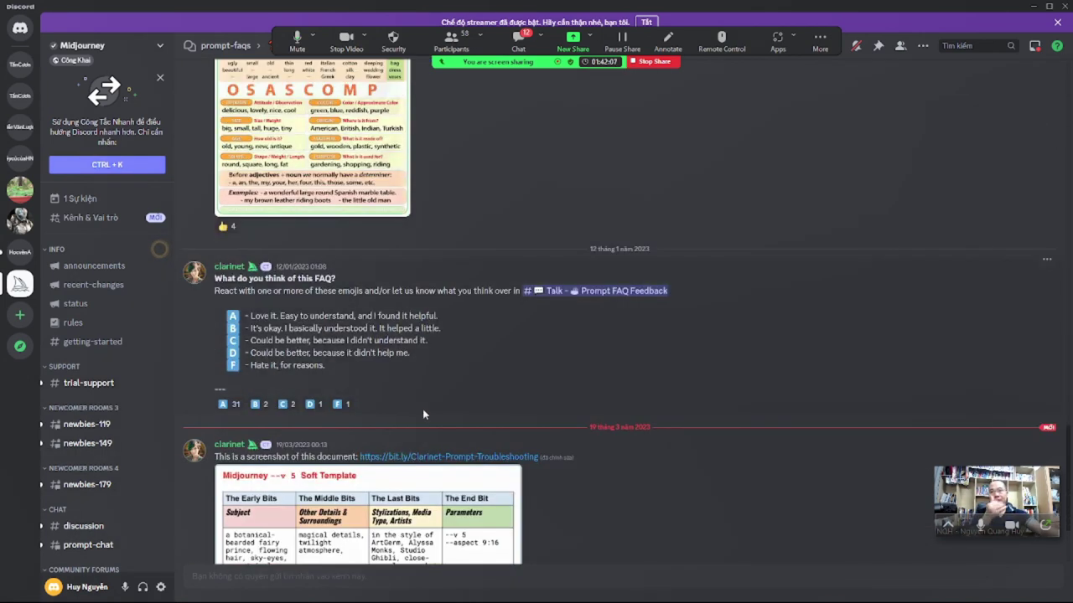
scroll(329, 393, "down", 2)
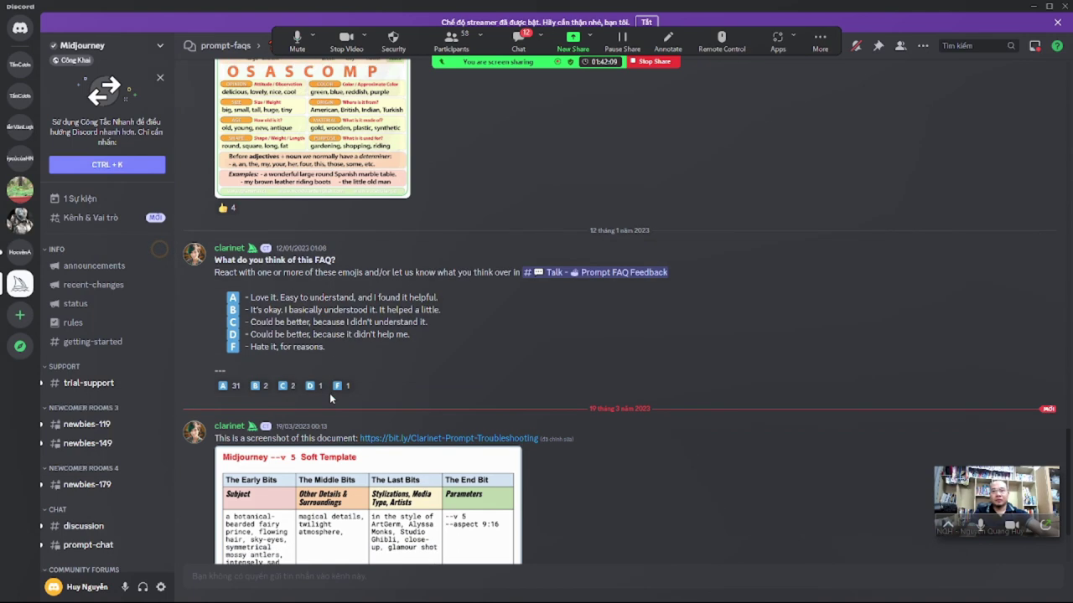
scroll(335, 439, "up", 6)
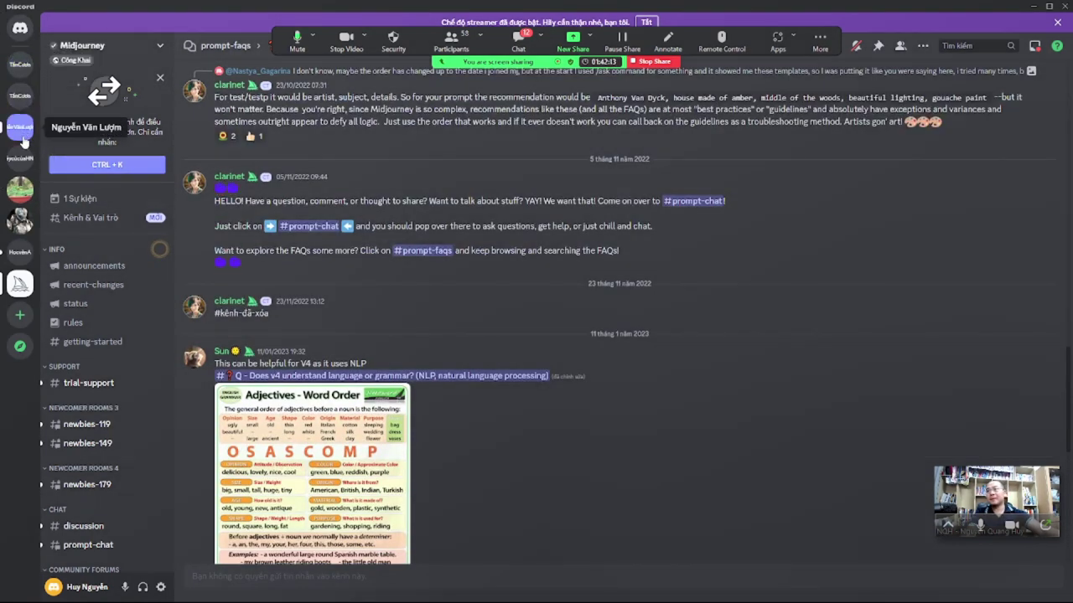
Return to room-tap-ve-1 on the Học viện AI server and review the Midjourney Bot slash commands down to the /prefer ones
left_click(20, 252)
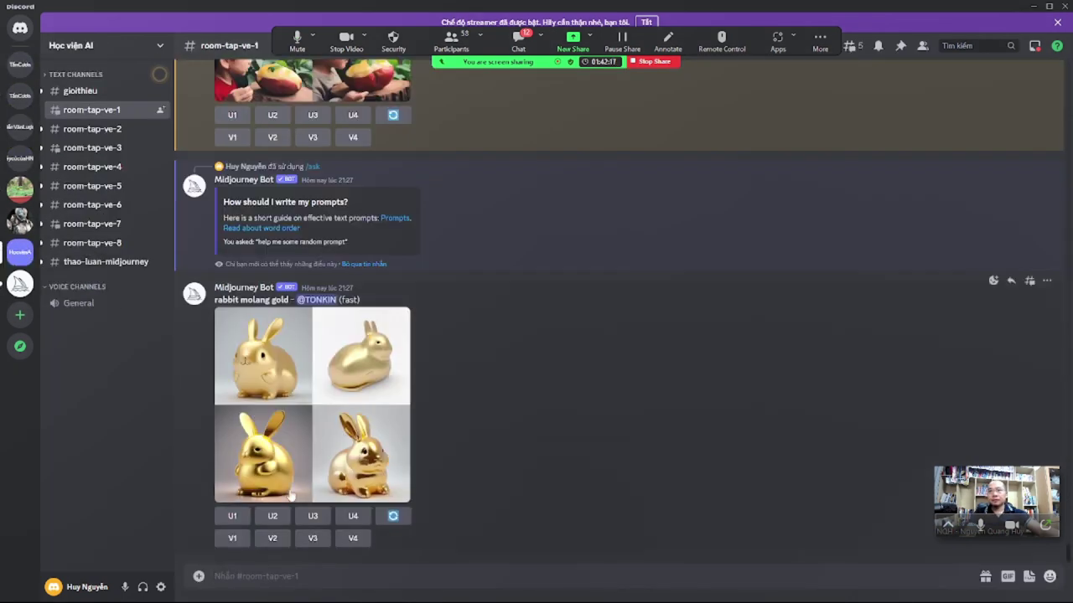
type("/")
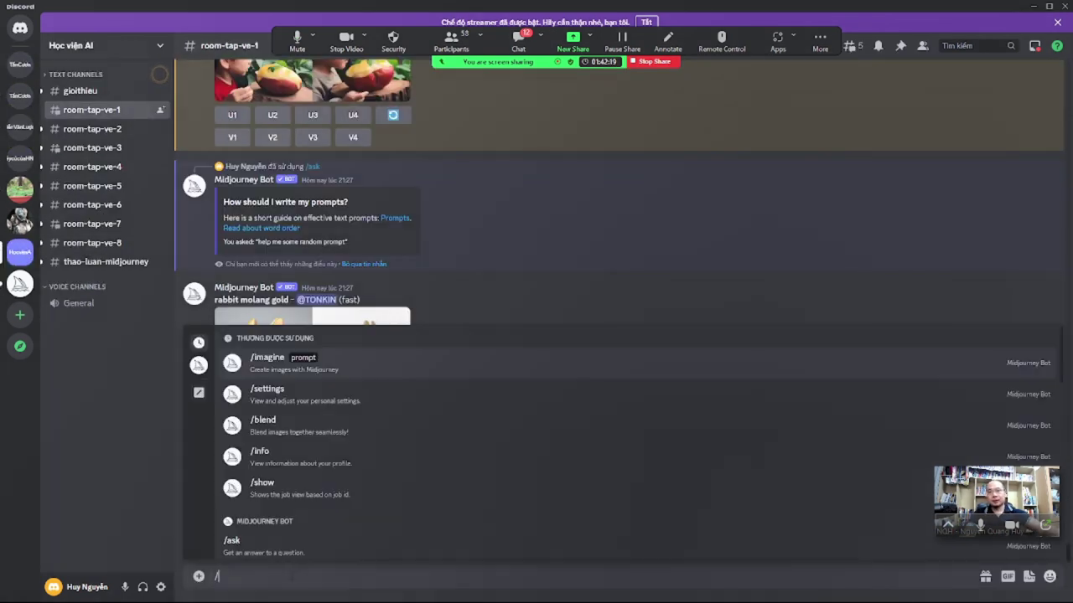
scroll(277, 385, "down", 3)
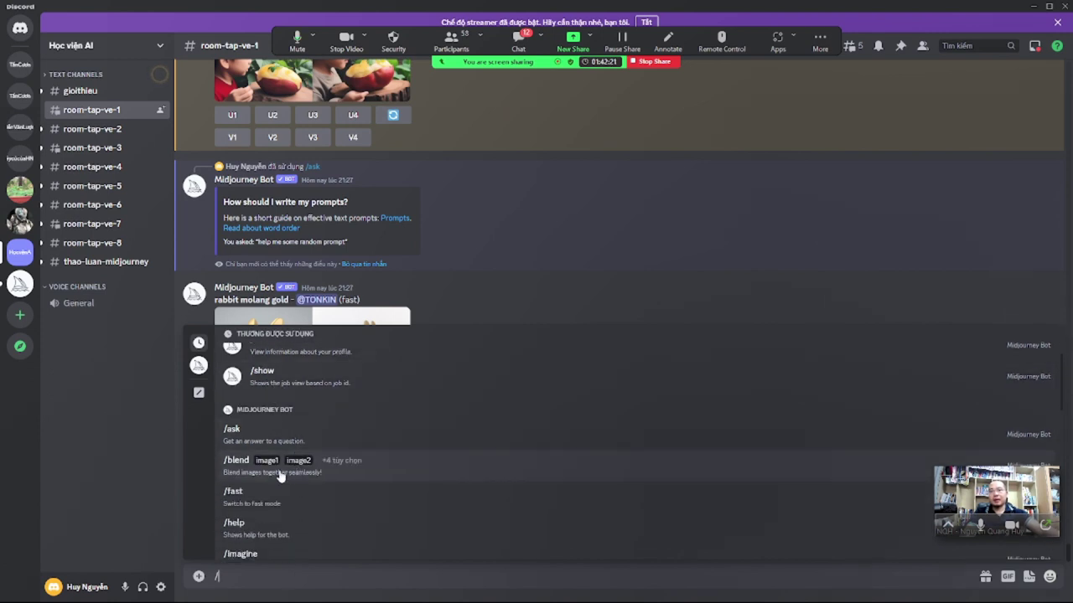
scroll(348, 484, "down", 1)
scroll(335, 465, "down", 2)
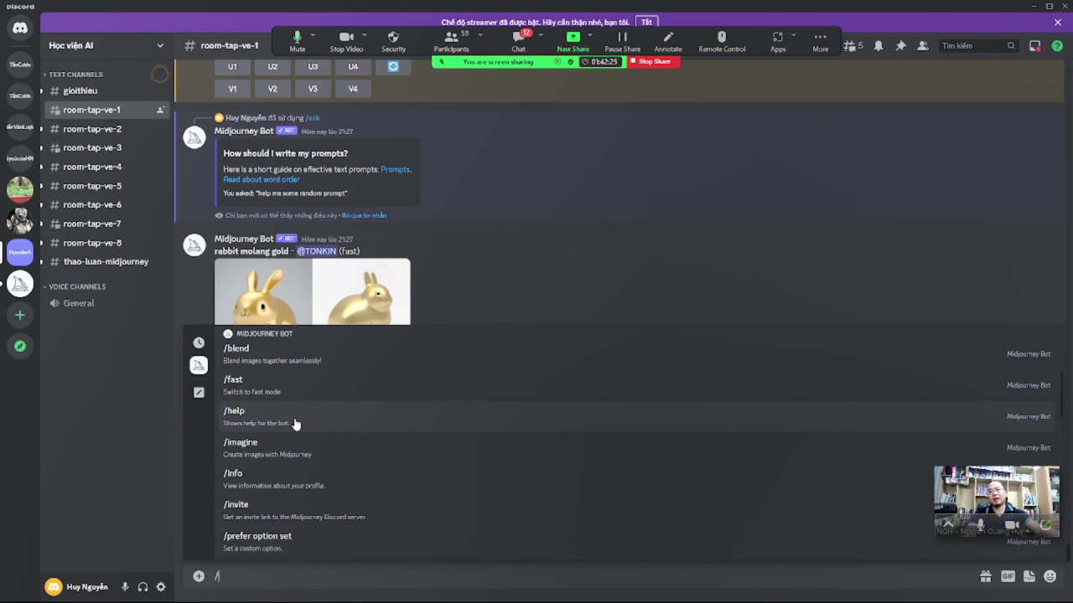
scroll(289, 456, "down", 1)
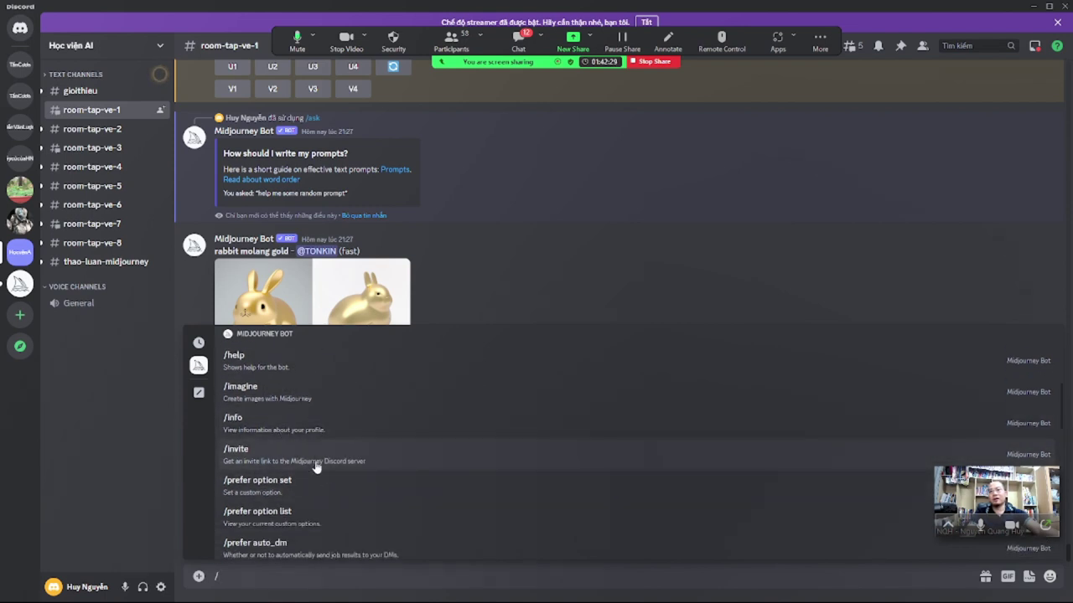
scroll(314, 431, "down", 1)
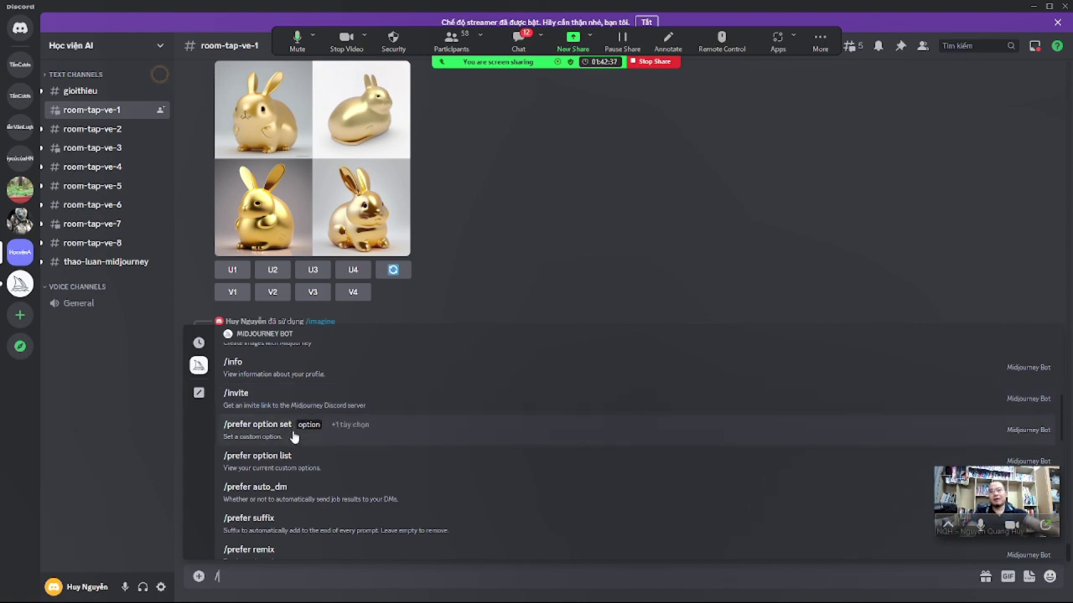
scroll(283, 483, "down", 1)
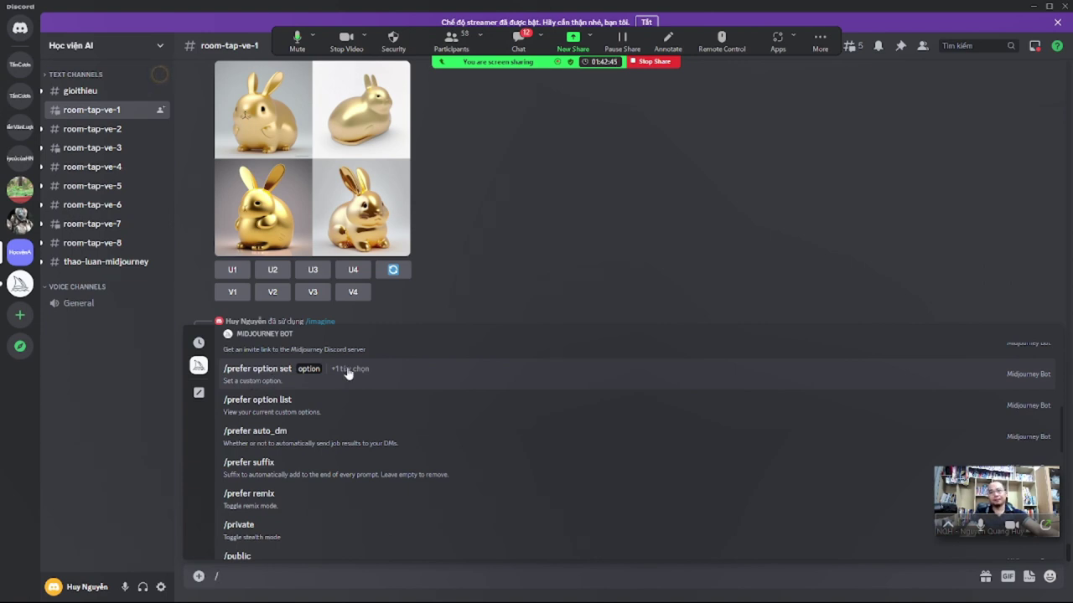
Start a /prefer option set command with the option named huy1 and add its optional value field
left_click(266, 376)
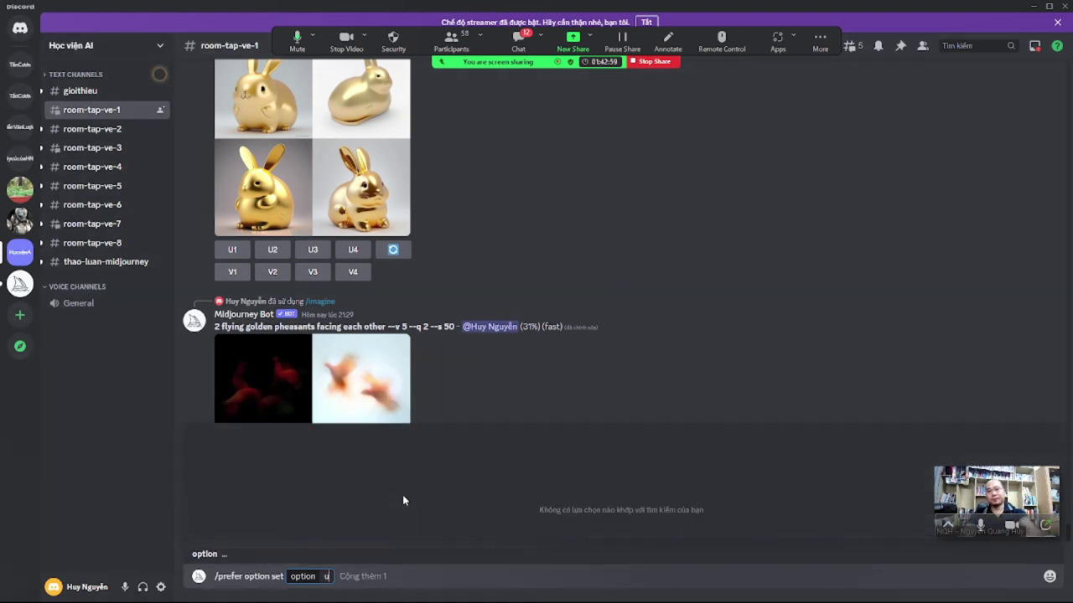
key("Tab")
type("huy1")
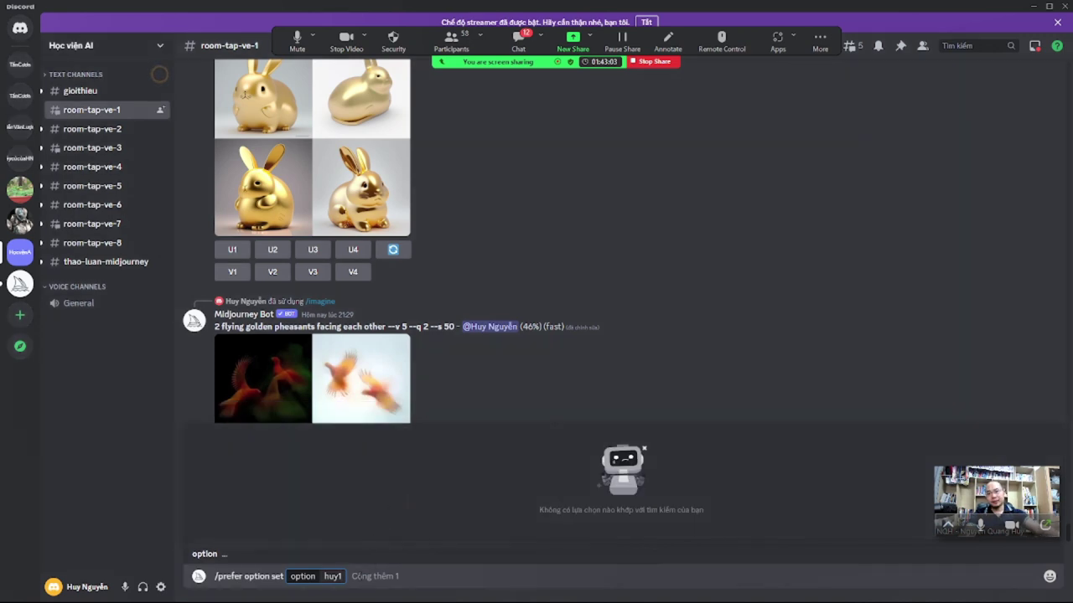
key("space")
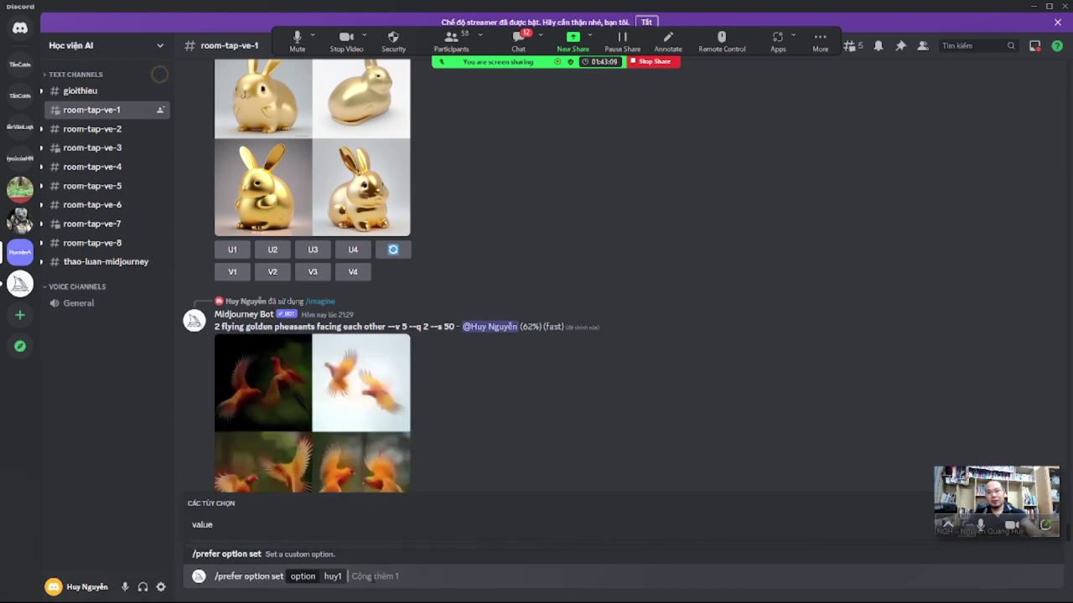
left_click(374, 580)
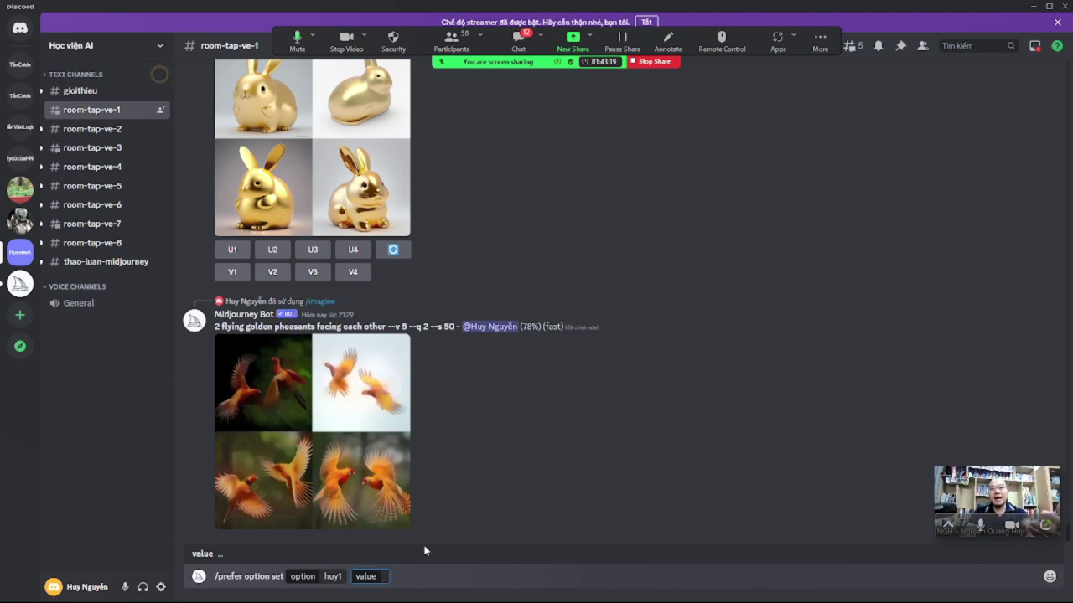
Begin the custom option's value with "photoristic, canon 5D mark III, ambient light,"
type("p")
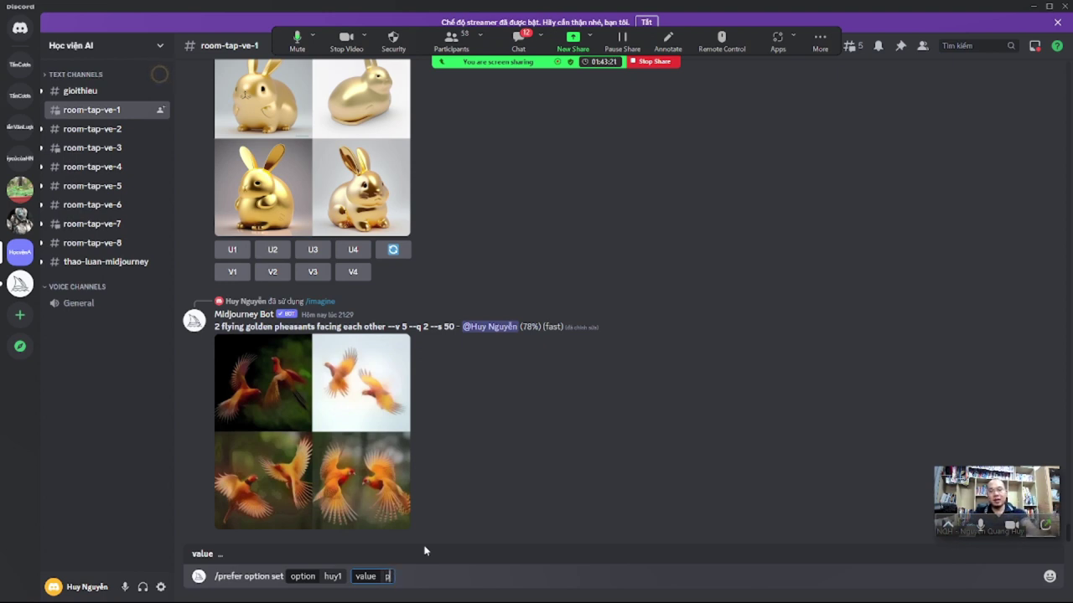
type("hot")
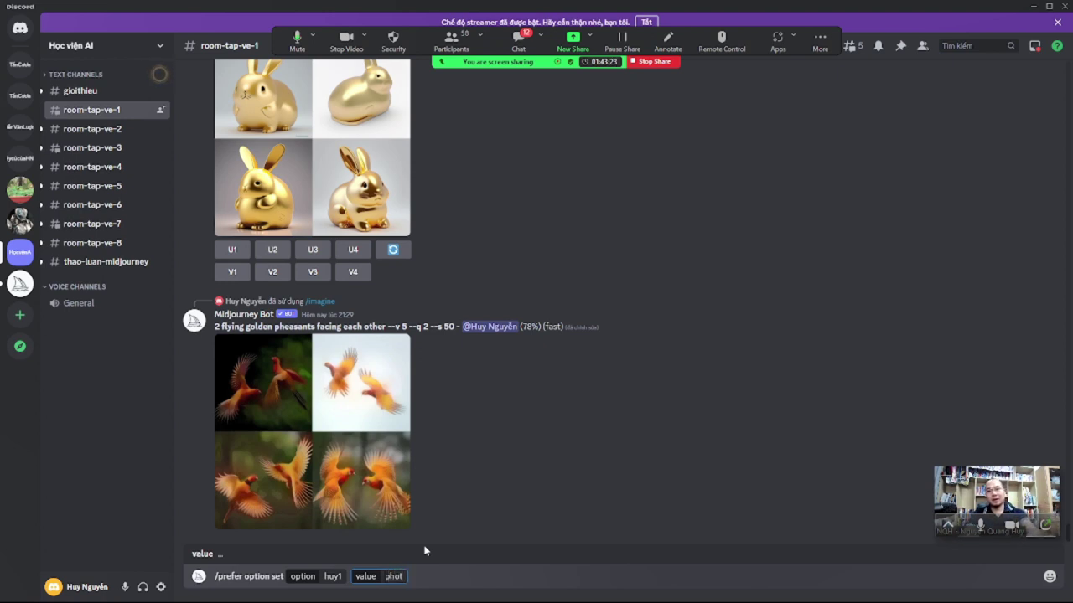
type("ore")
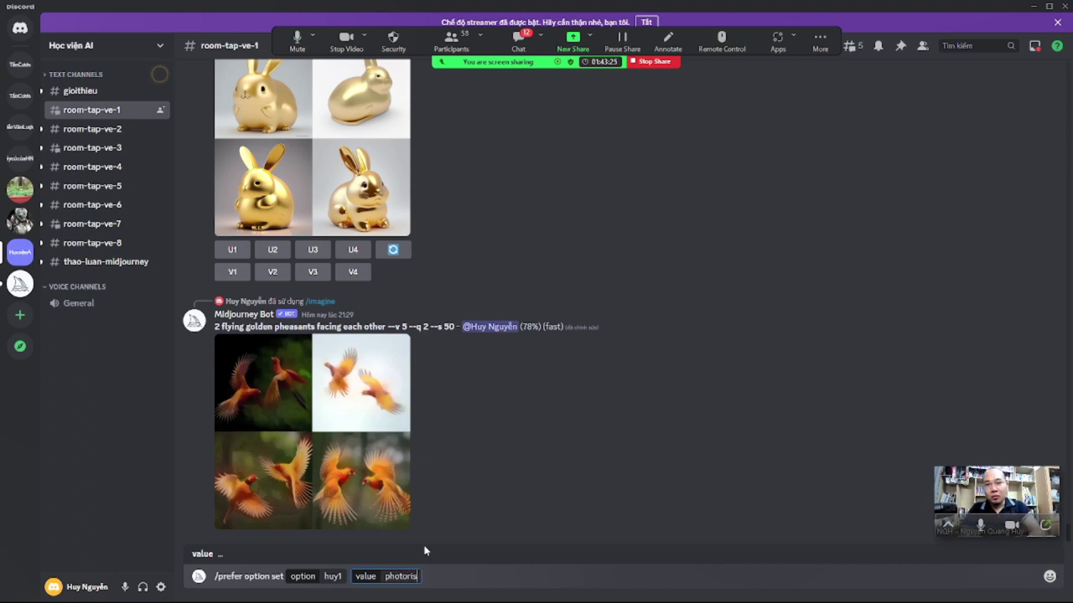
type("stic,")
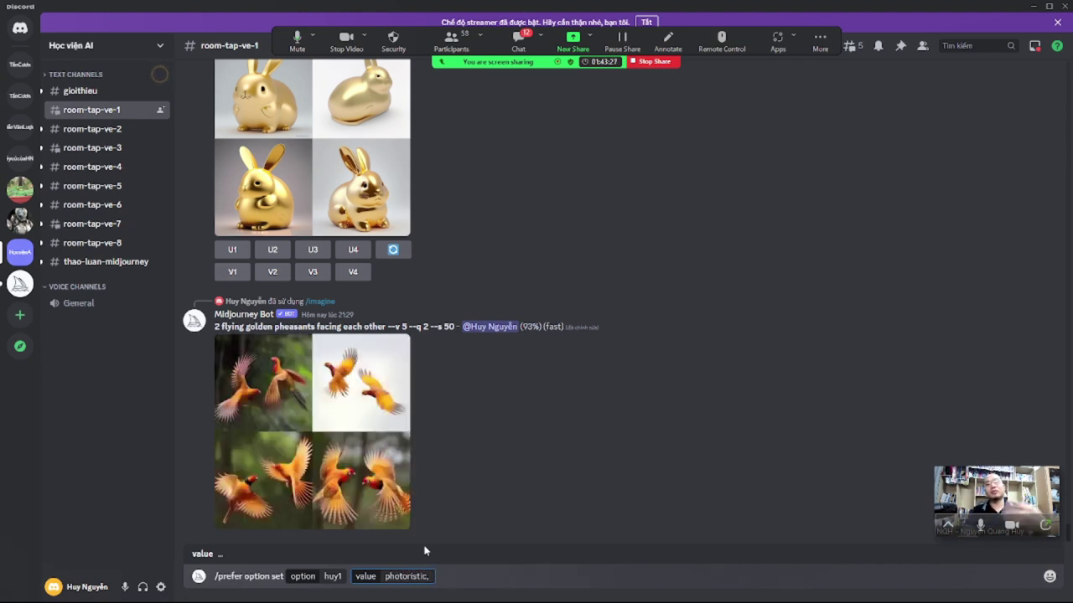
type(" can")
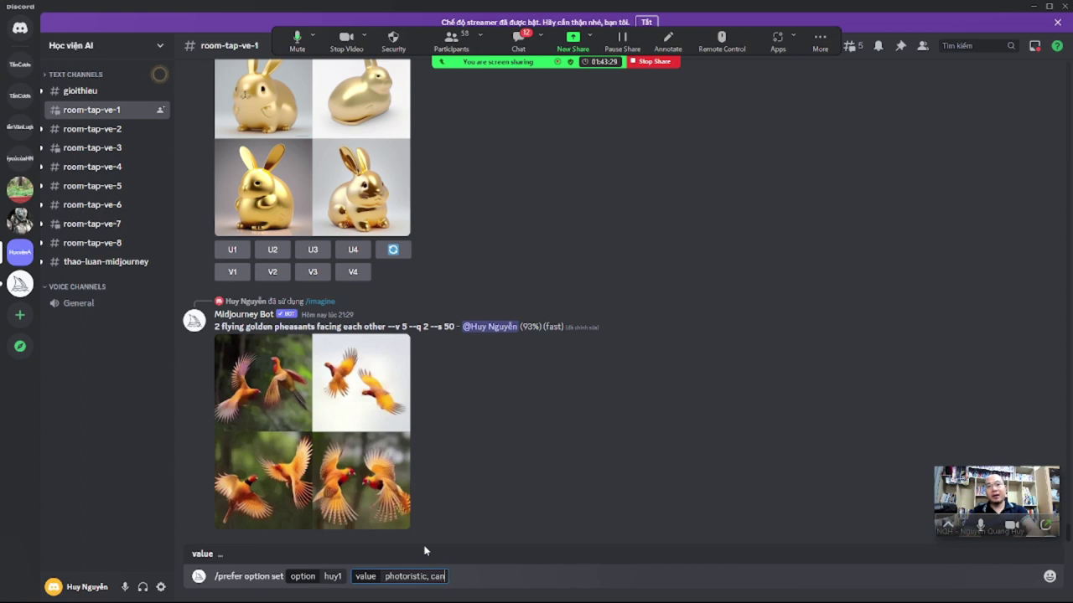
type("on")
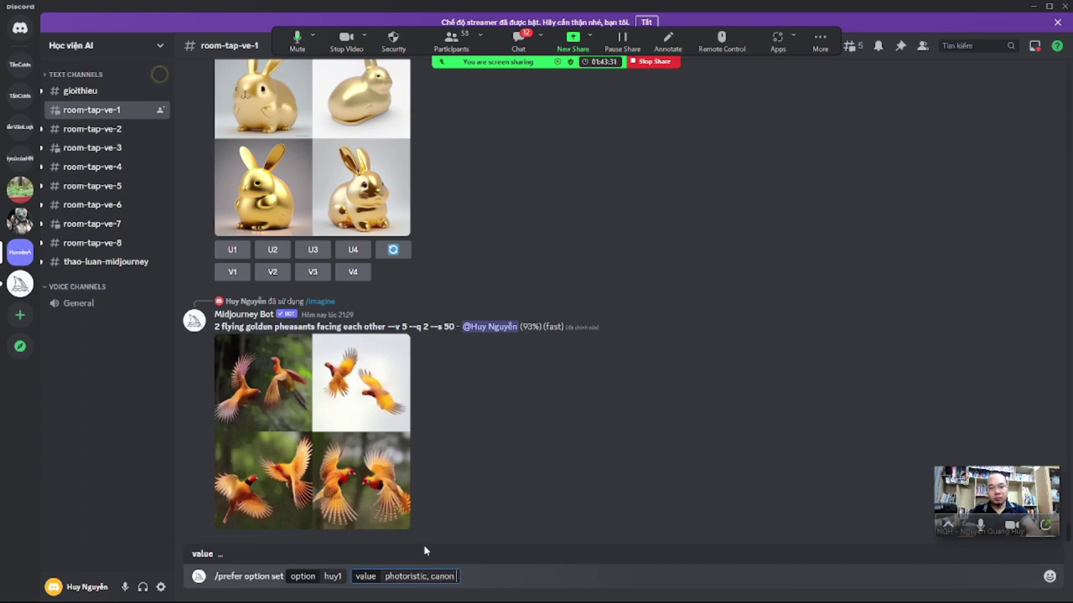
type(" 5D máy")
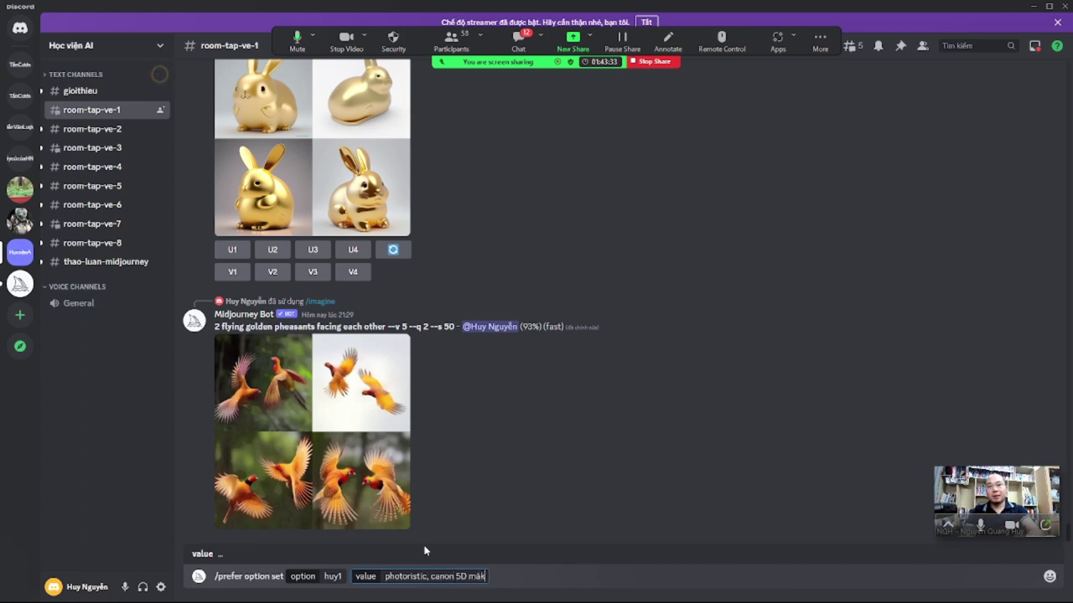
type(" III")
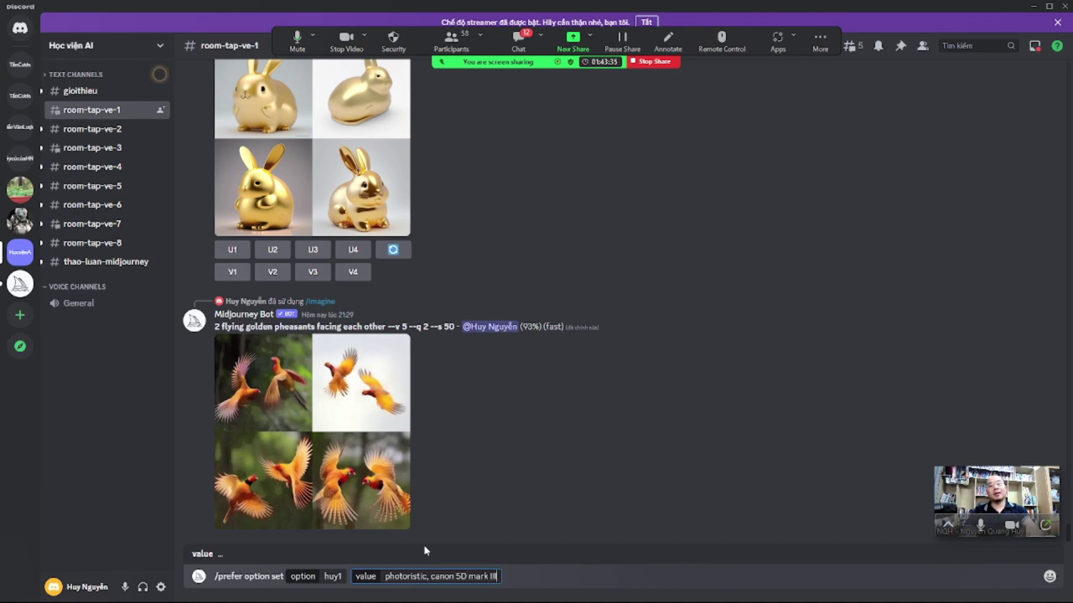
type(", ")
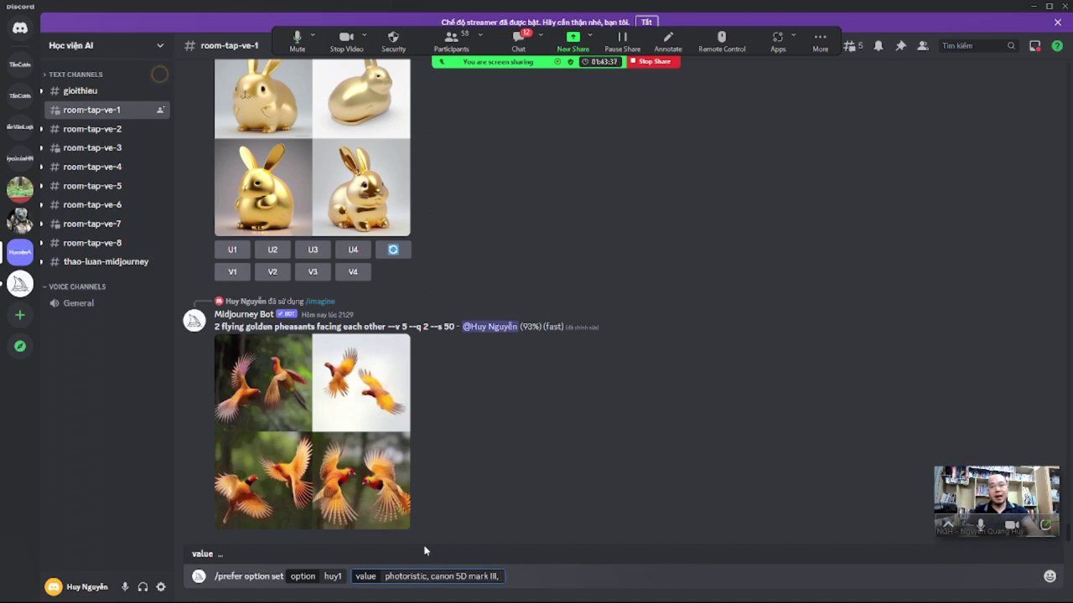
type("ambien")
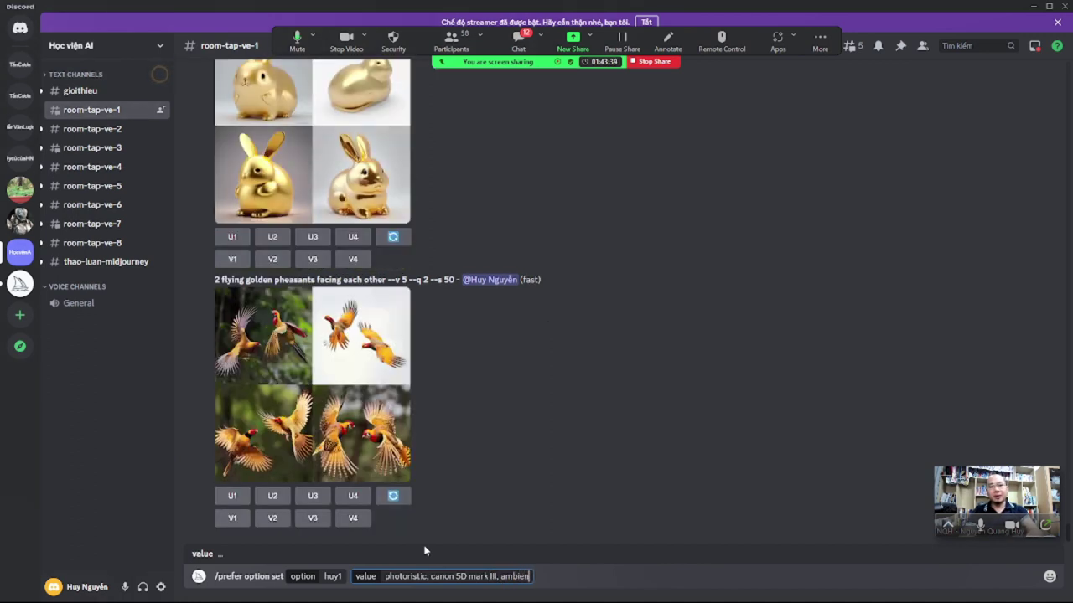
type("t light")
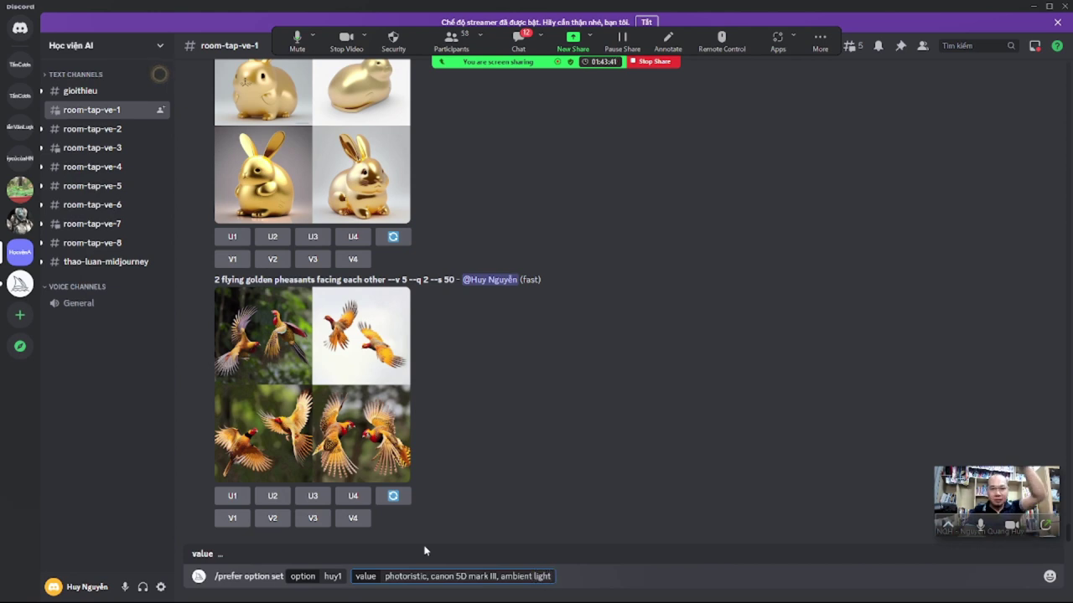
type(",")
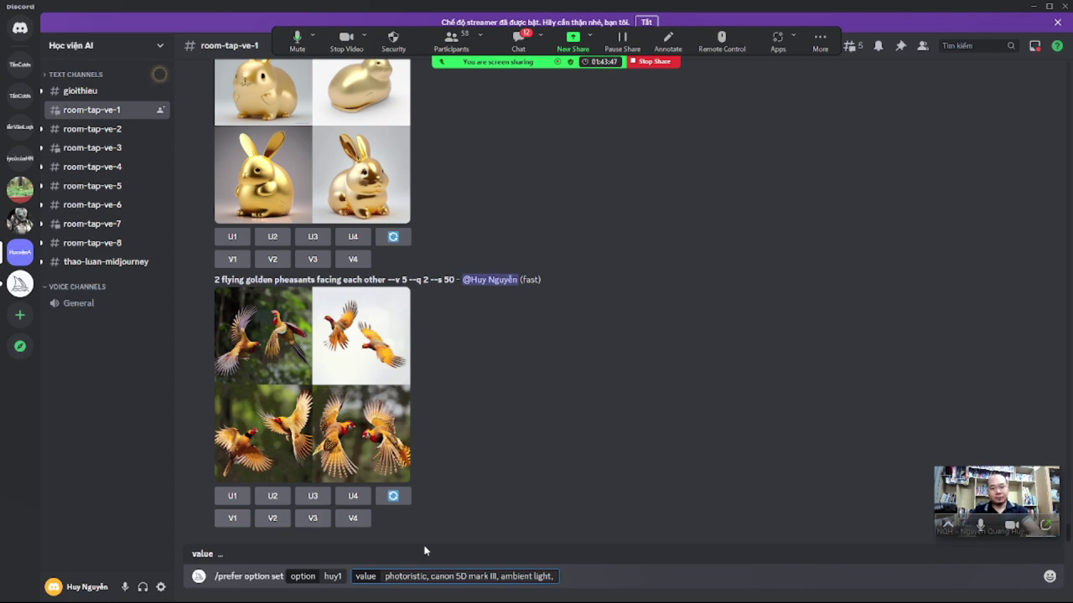
Complete the option's value with "f1/20, lens 50mm" and send the command
type("1/20")
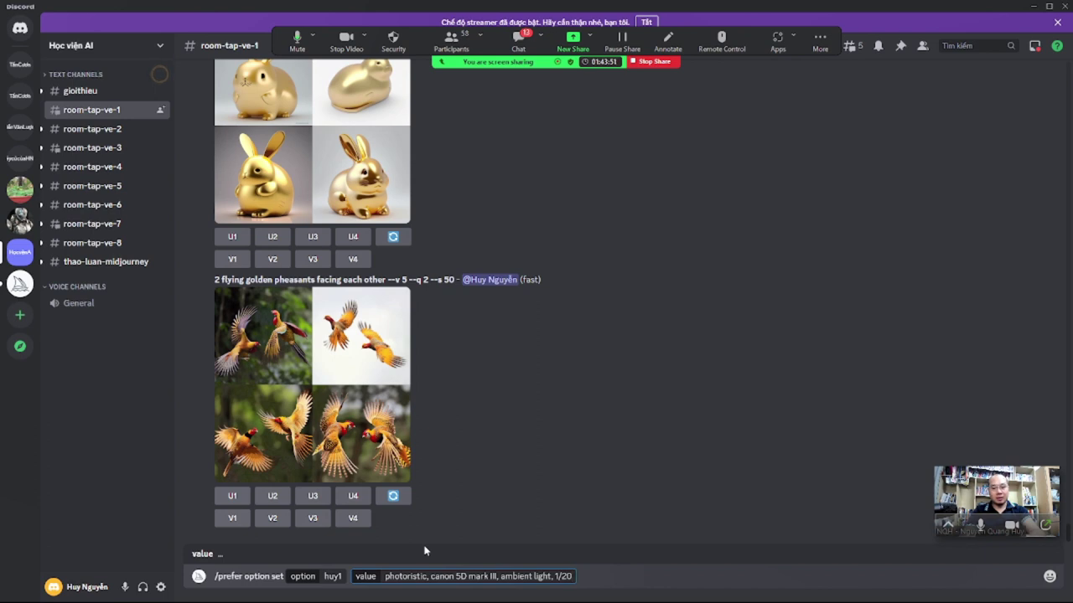
type("0")
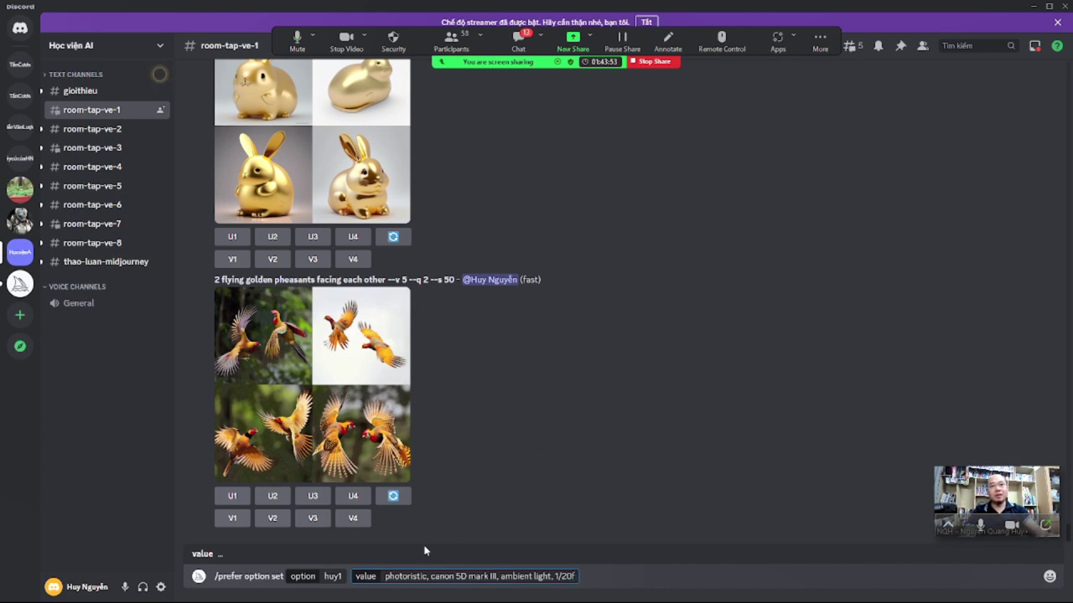
key("Left")
key("Left")
key("Left")
key("Left")
key("Left")
type("f")
key("End")
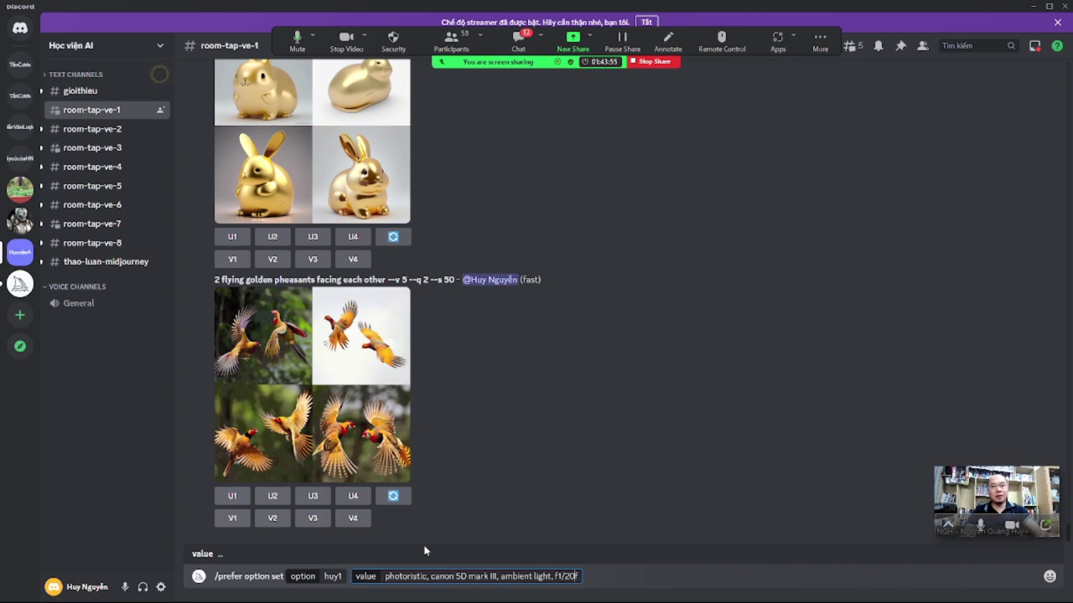
key("BackSpace")
type(", len")
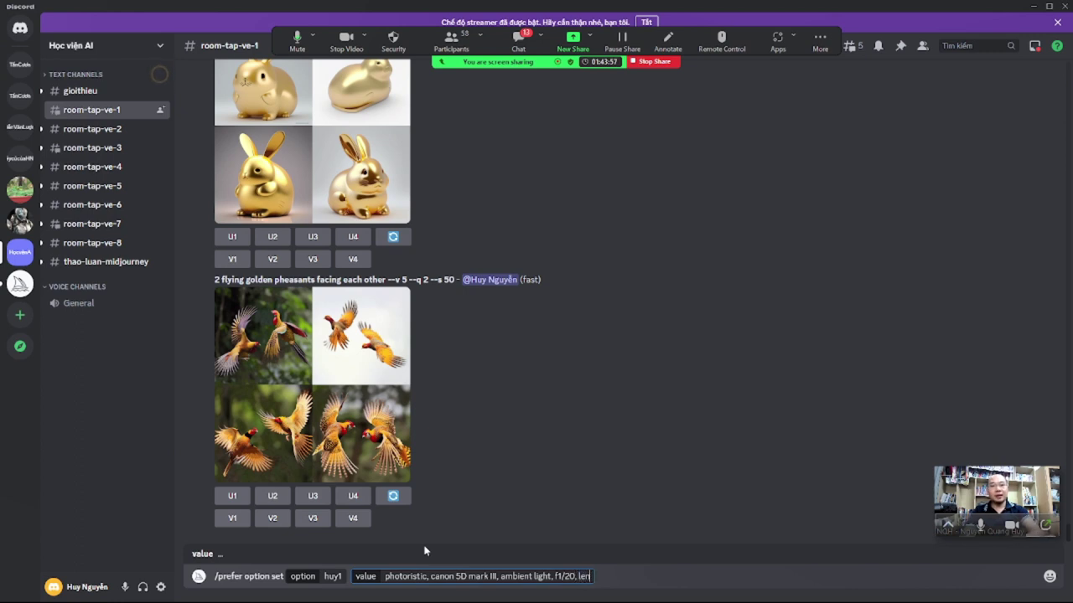
type("s")
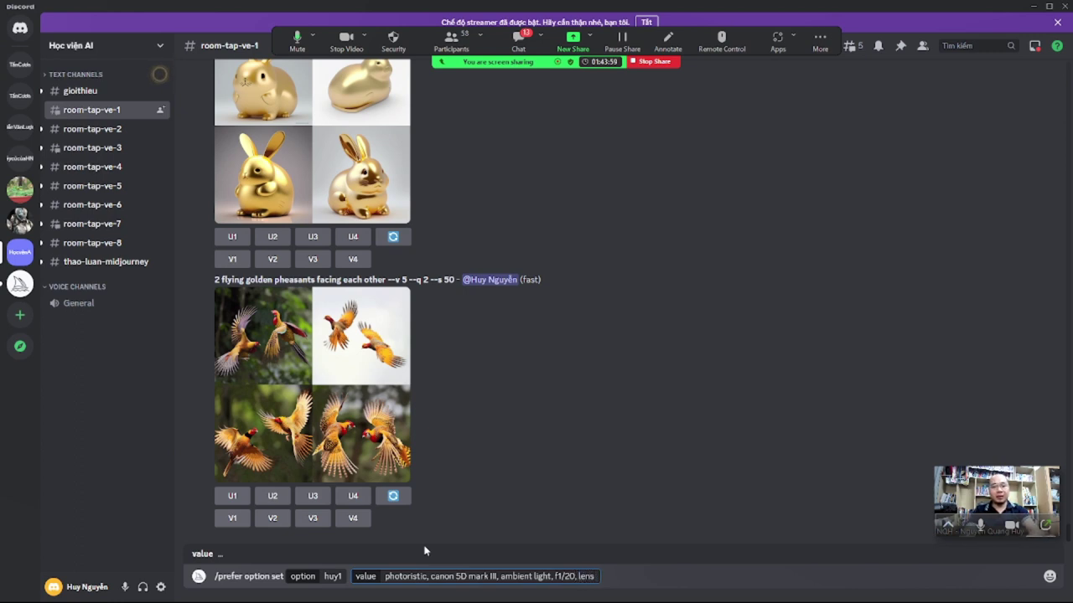
type(" 50")
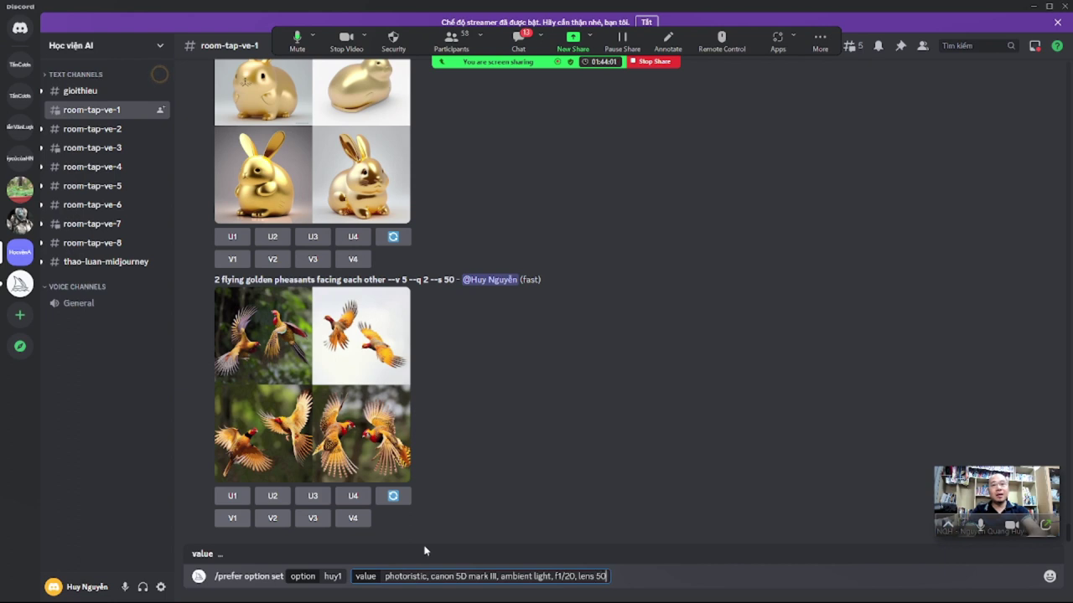
type("mm")
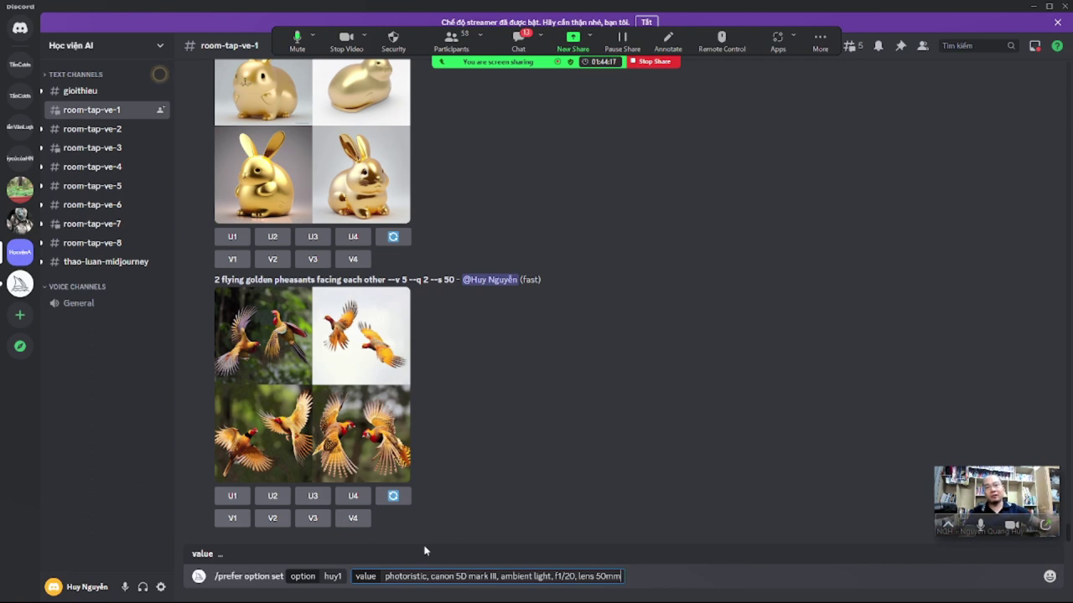
key("Return")
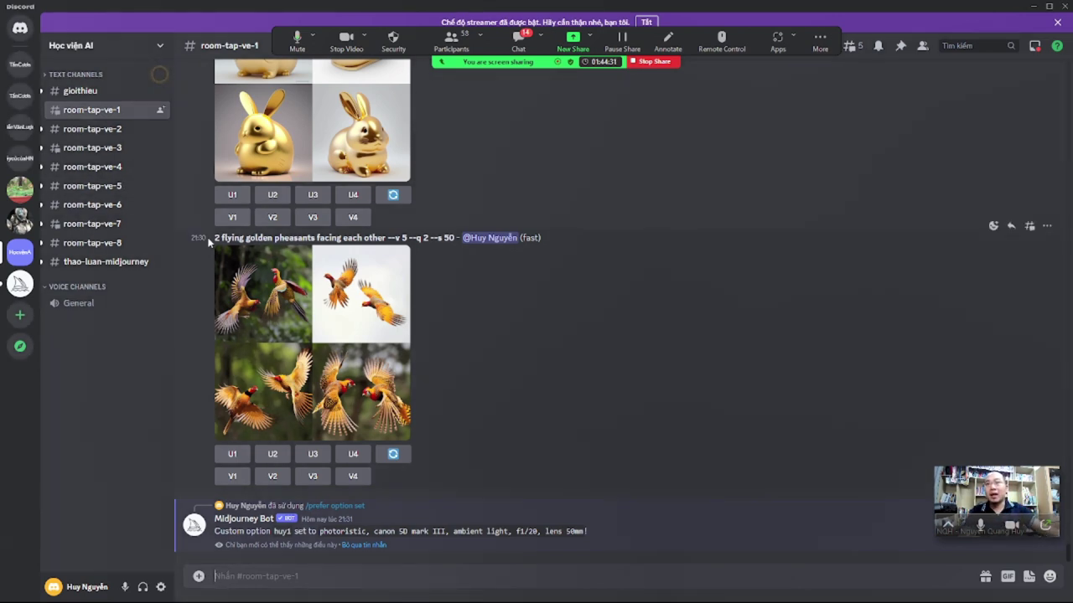
Send an /imagine command reusing the prompt "2 flying golden pheasants facing each other" with the custom option --huy1 appended
left_click_drag(214, 238, 386, 238)
key("ctrl+c")
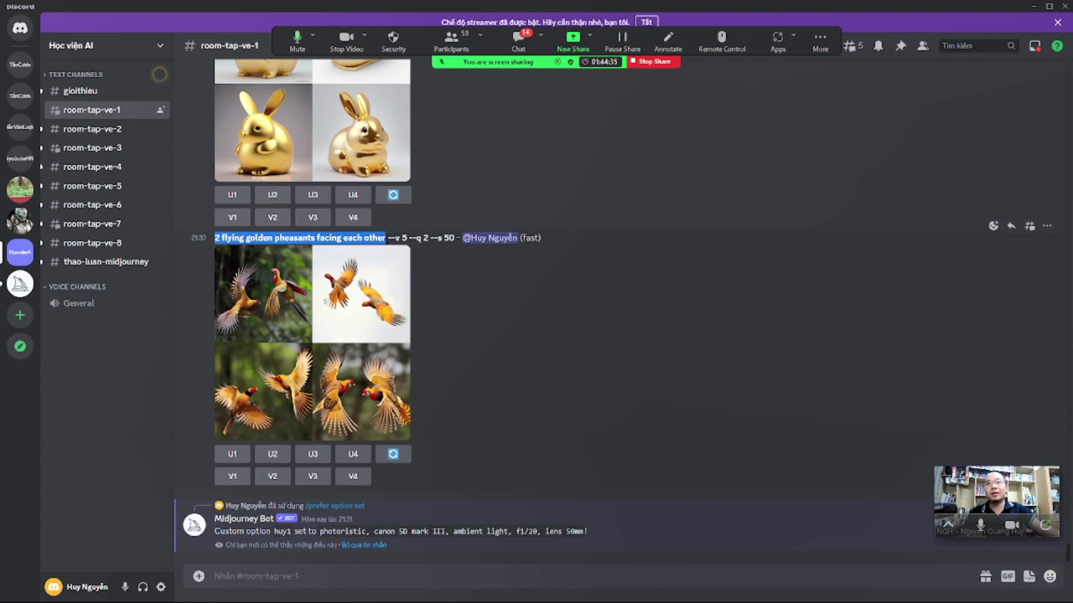
left_click(278, 575)
type("/")
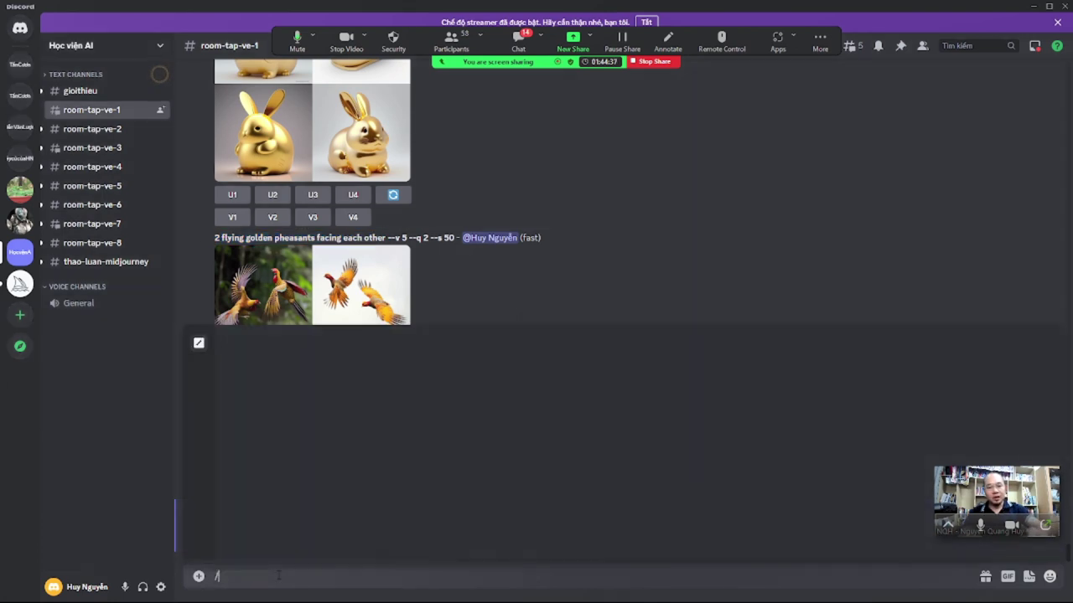
type("im")
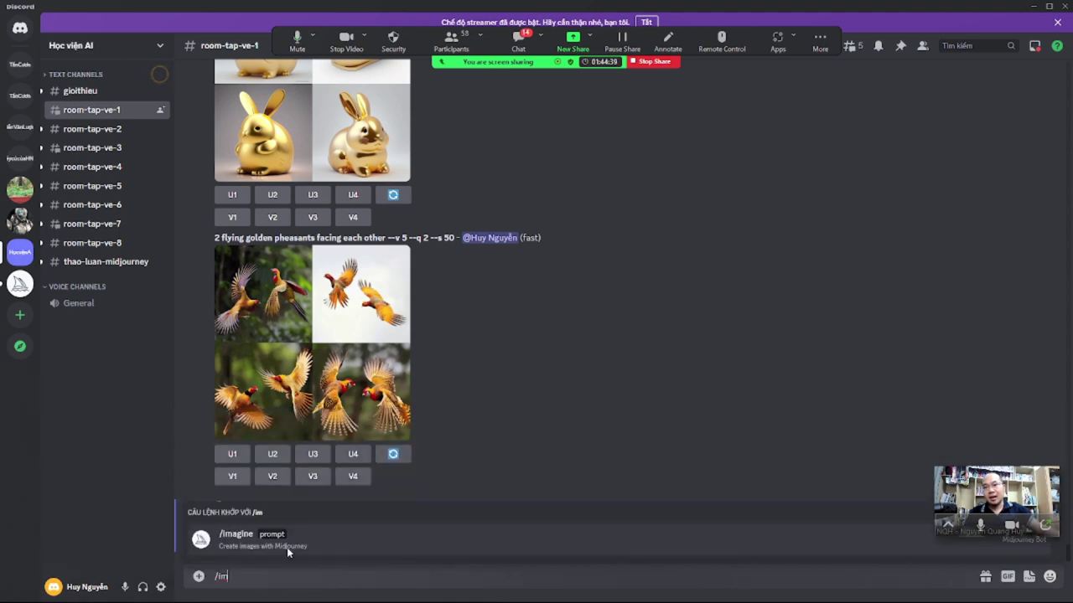
left_click(286, 545)
key("ctrl+v")
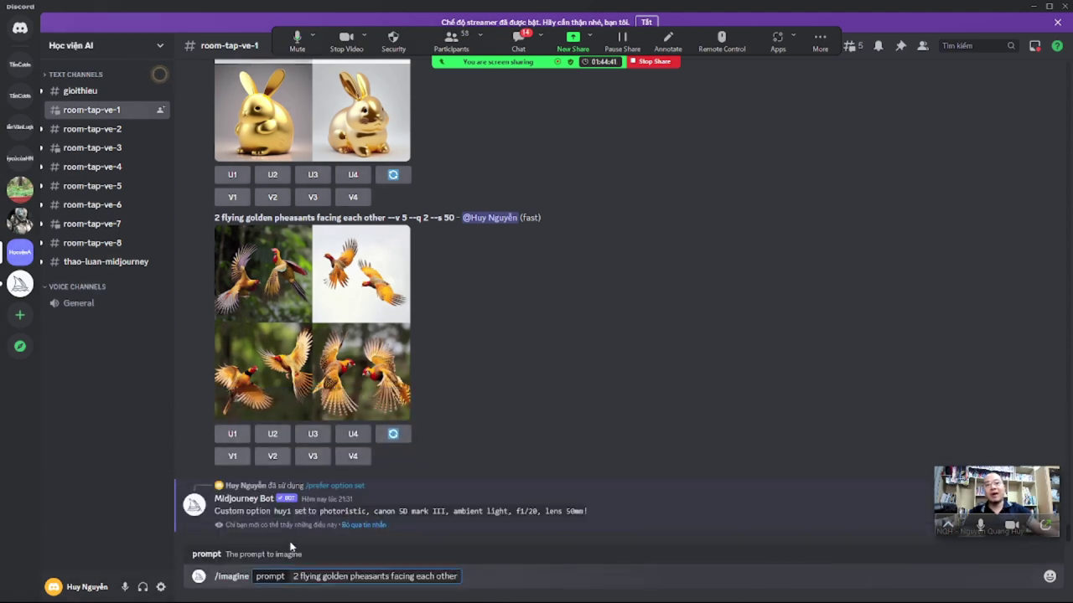
type("--")
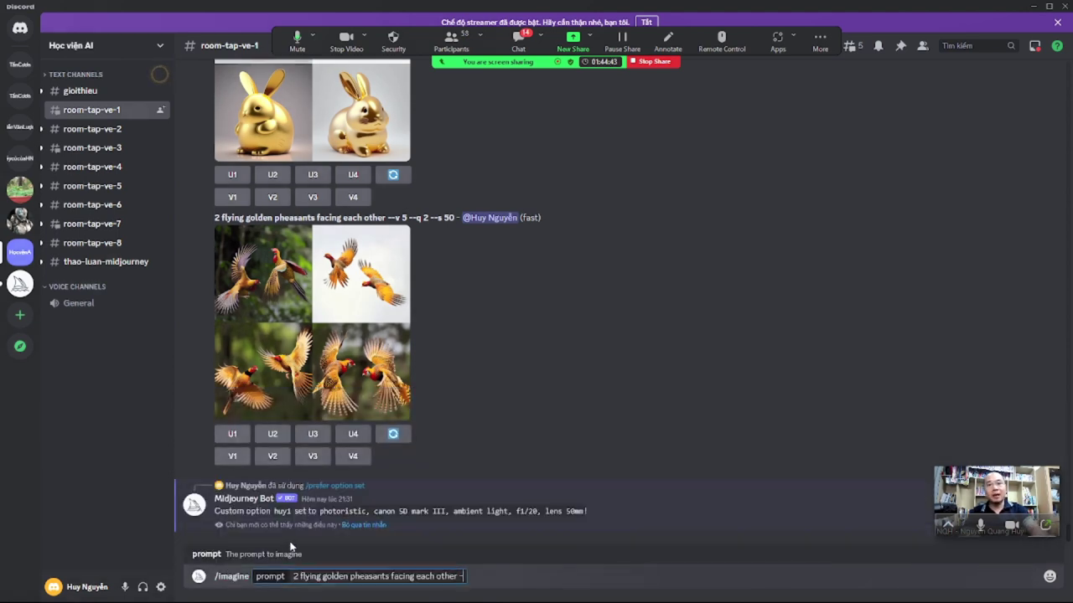
type("huy1")
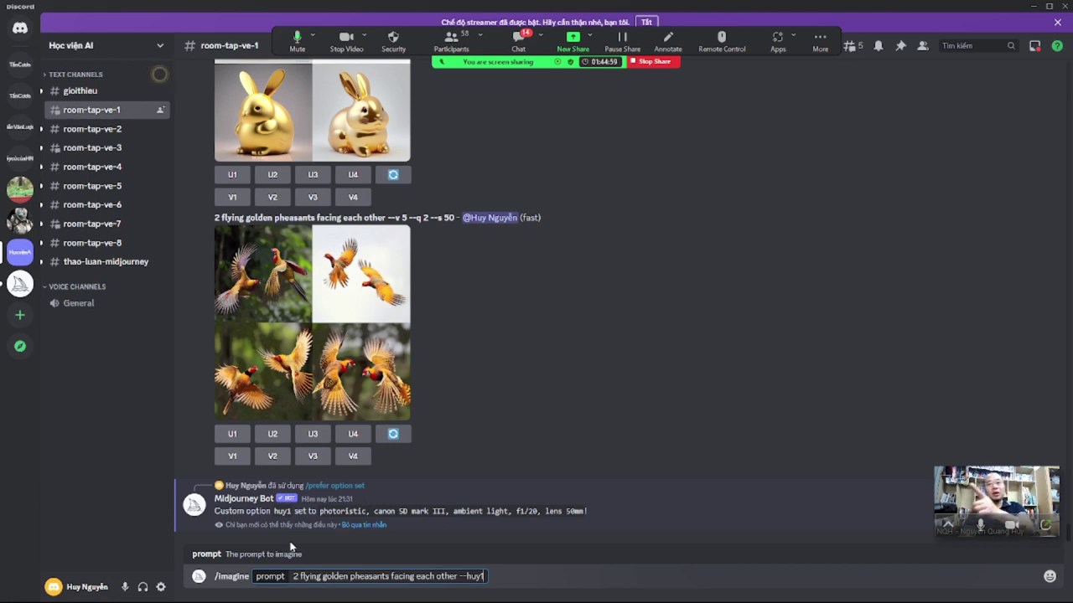
key("Return")
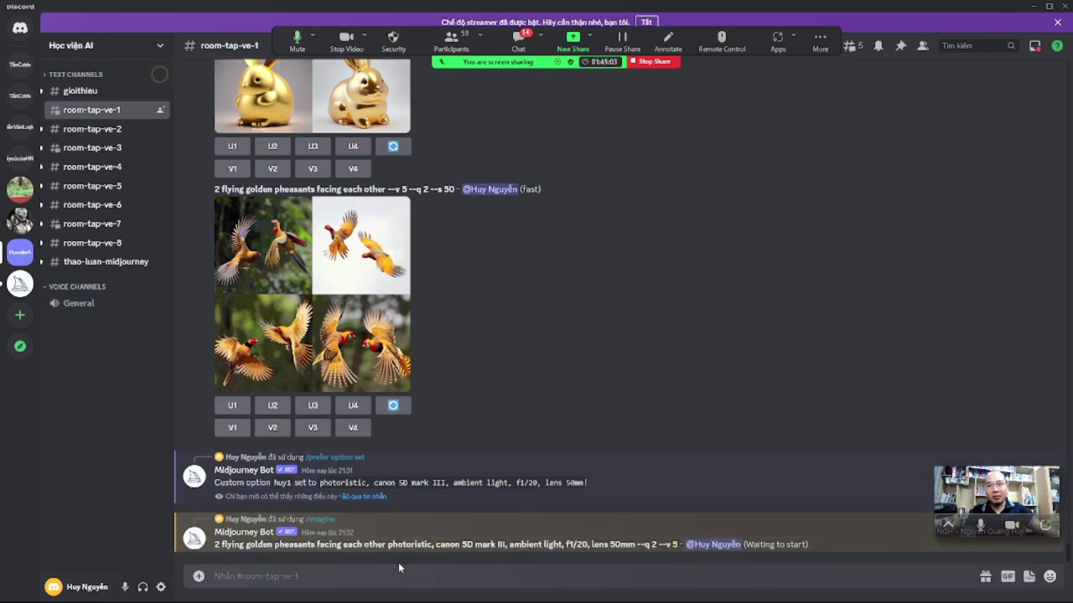
Examine the option text expanded in the new prompt and compare the enlarged new pheasant grid with the earlier one
left_click_drag(387, 545, 636, 545)
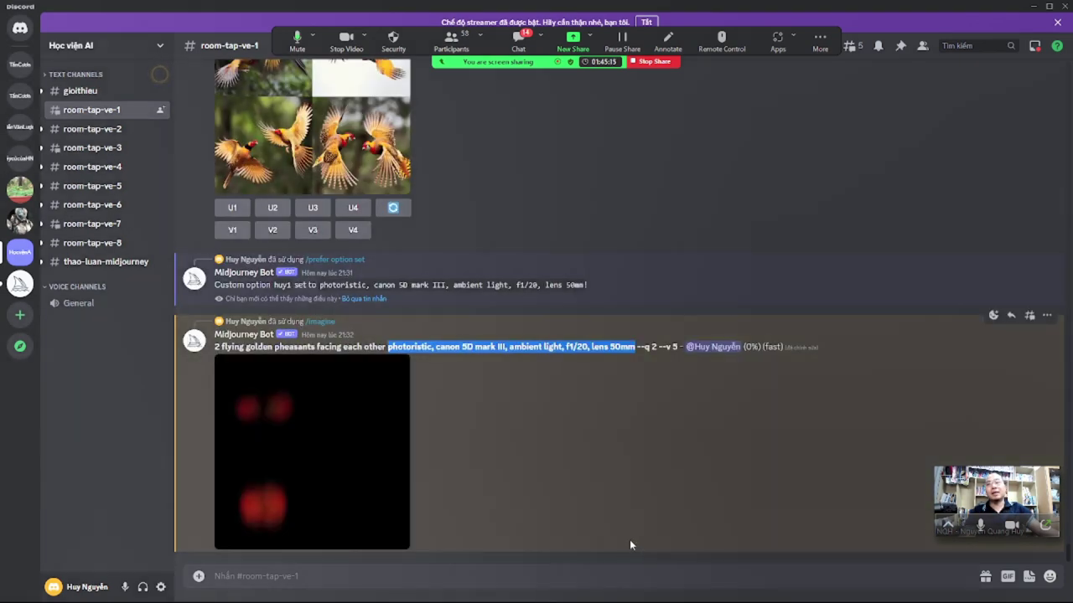
left_click(578, 499)
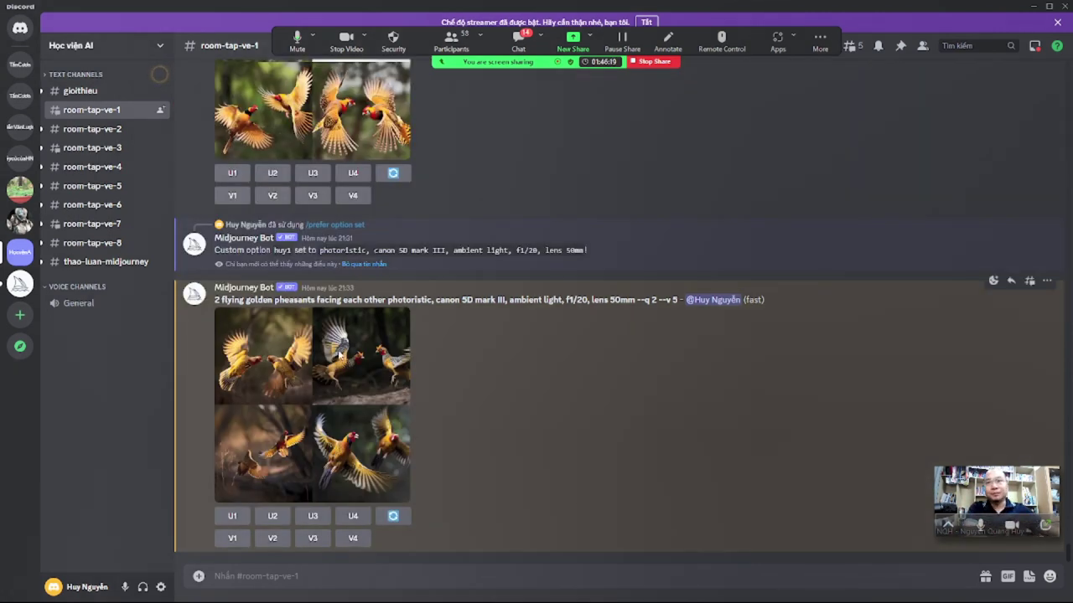
left_click(331, 369)
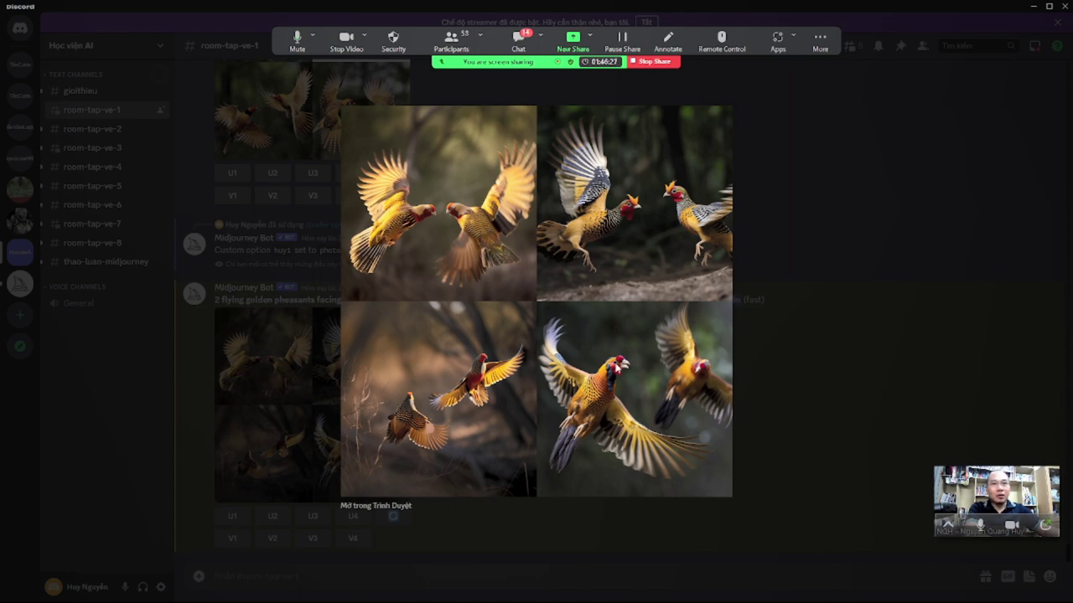
key("Tab")
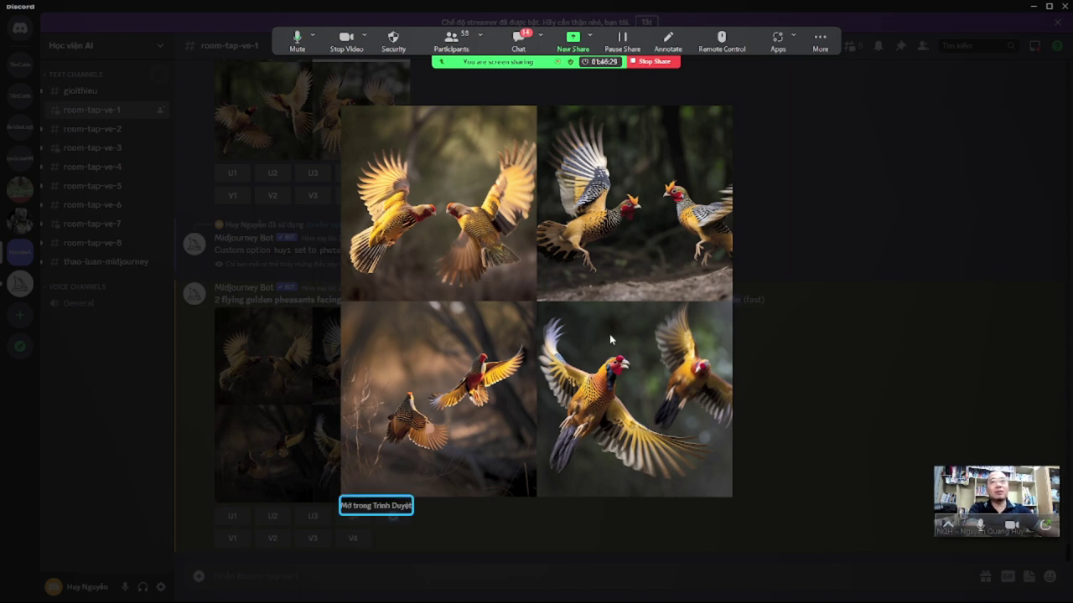
left_click(774, 362)
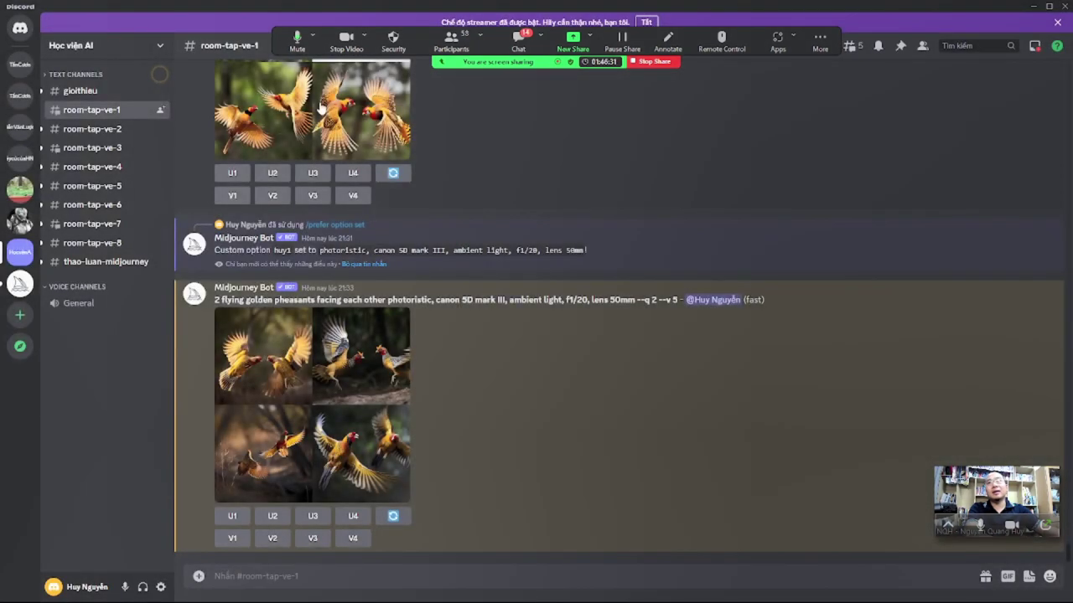
left_click(319, 102)
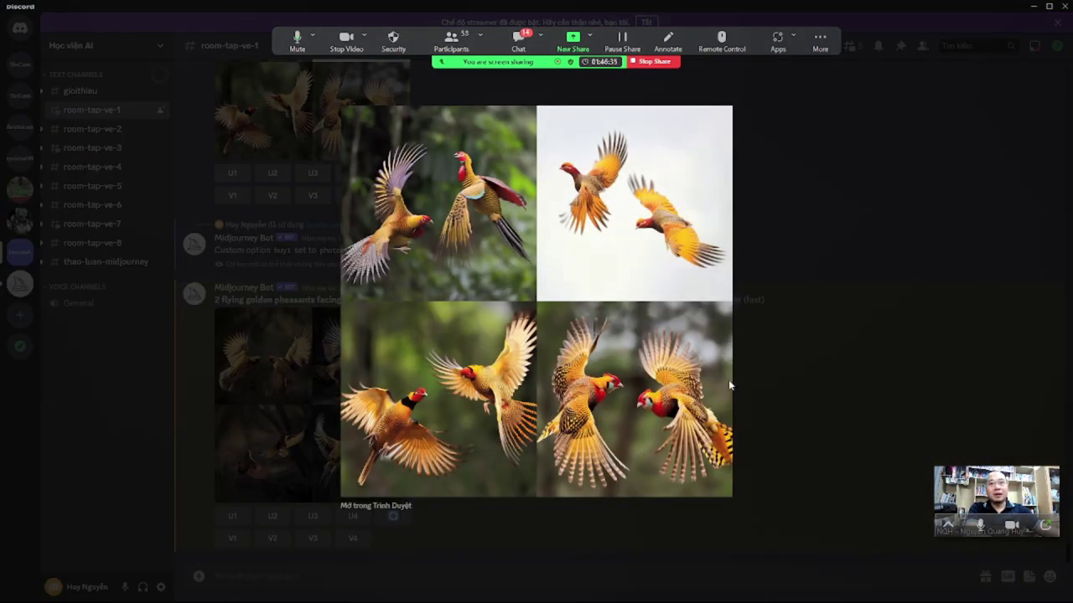
left_click(780, 346)
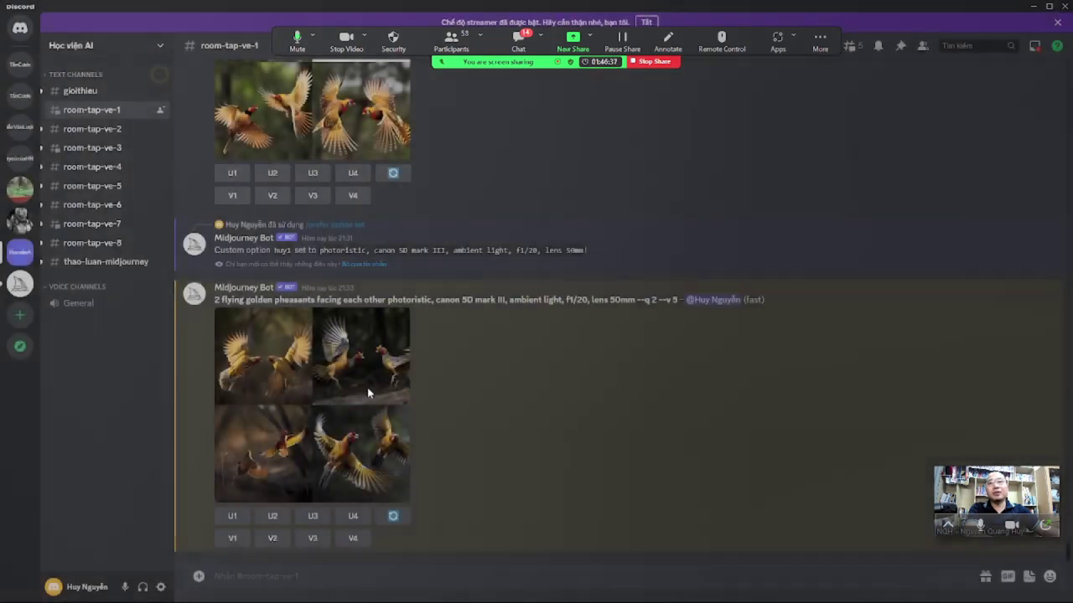
left_click(343, 393)
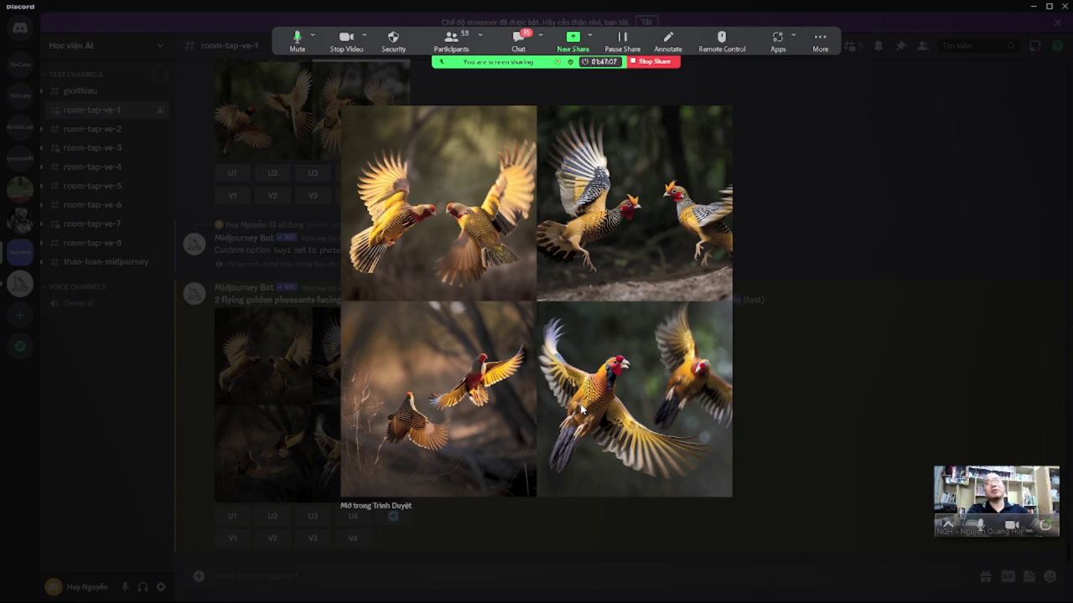
left_click(807, 391)
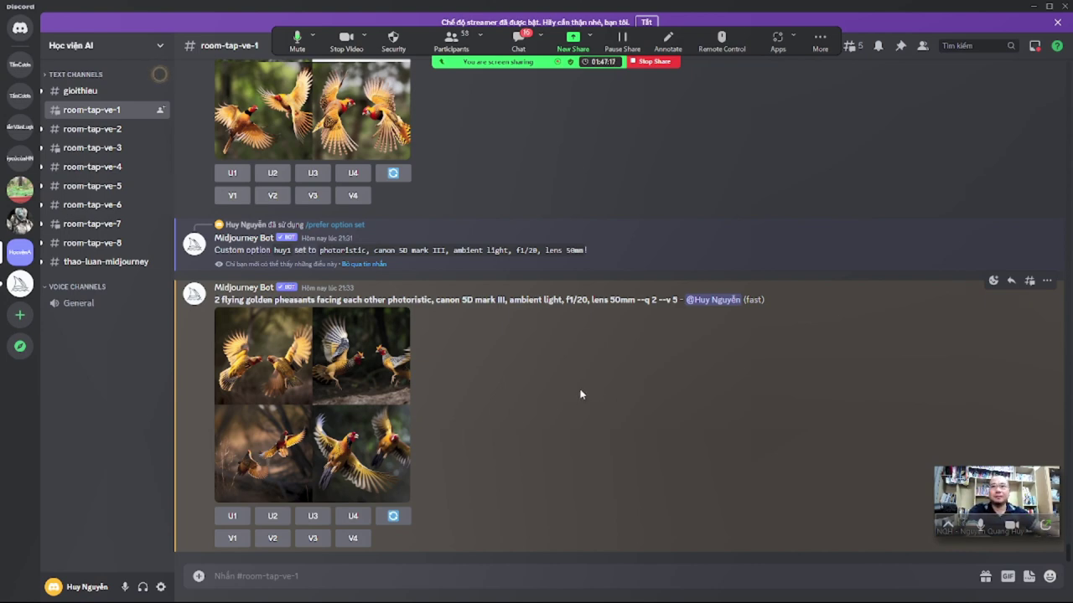
scroll(556, 431, "up", 3)
scroll(555, 460, "down", 3)
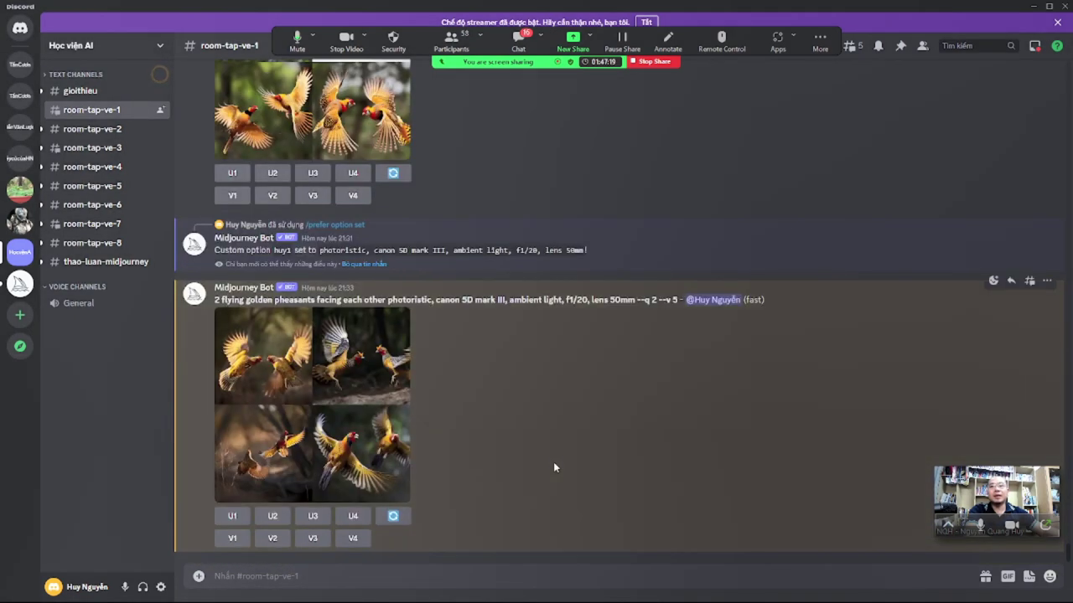
Run the /prefer option list command to list the current custom options
left_click(436, 578)
type("/im")
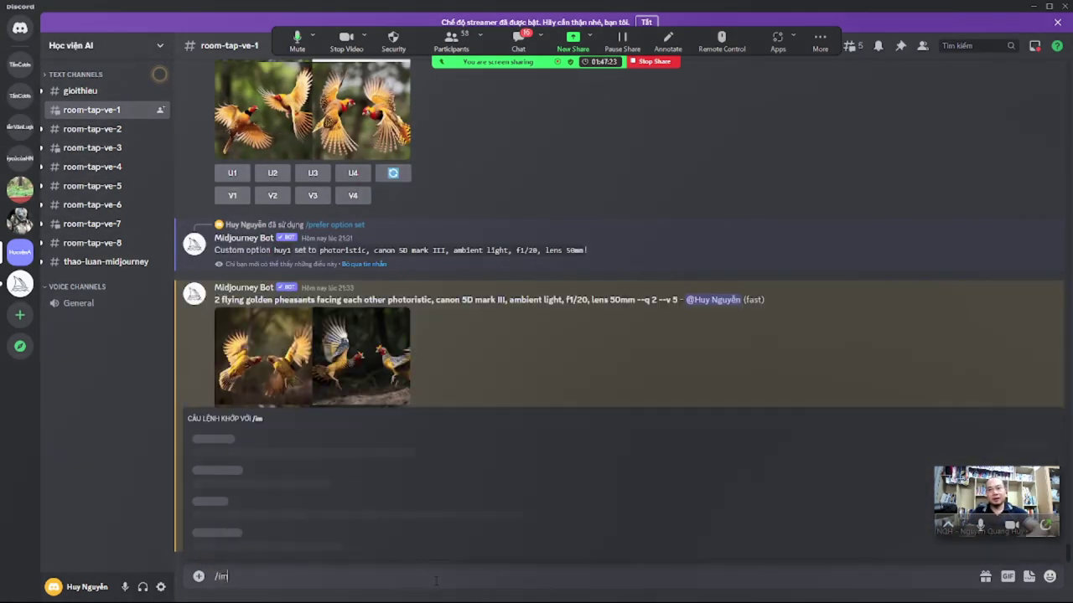
key("BackSpace")
key("BackSpace")
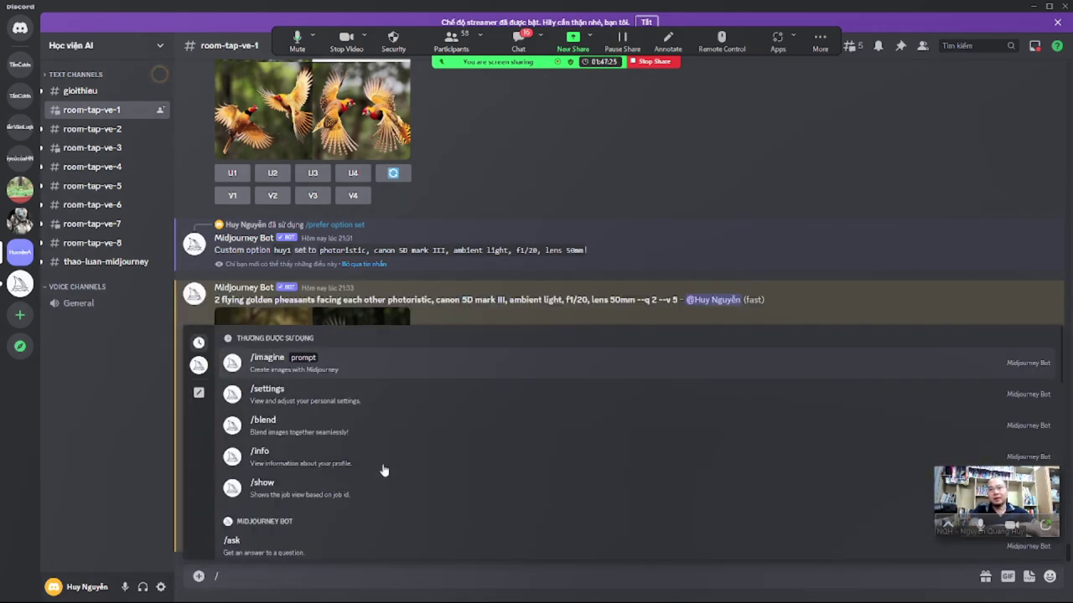
scroll(359, 457, "down", 3)
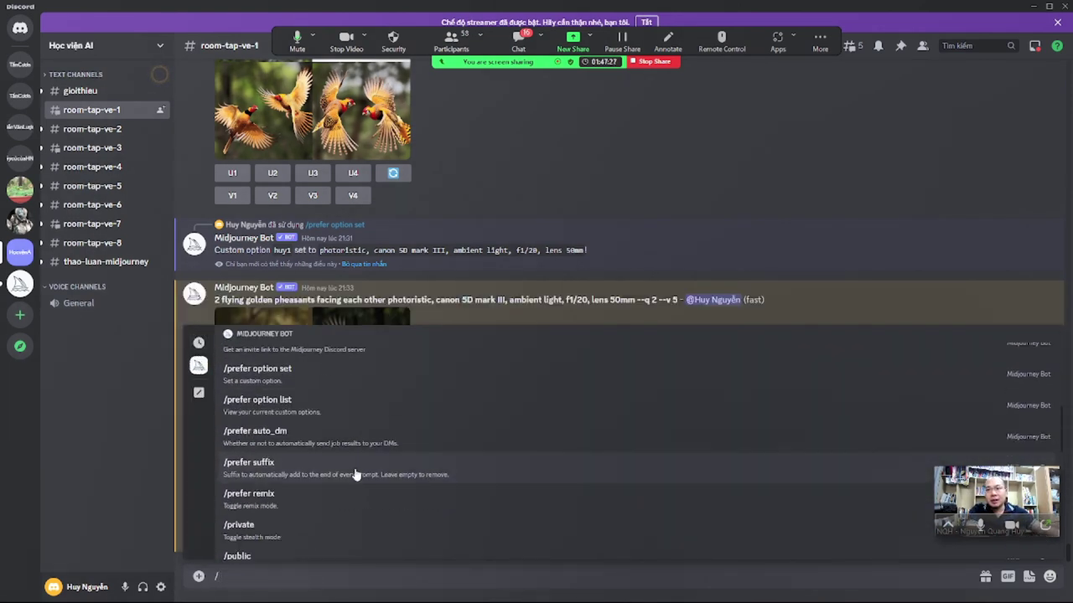
left_click(292, 412)
key("Return")
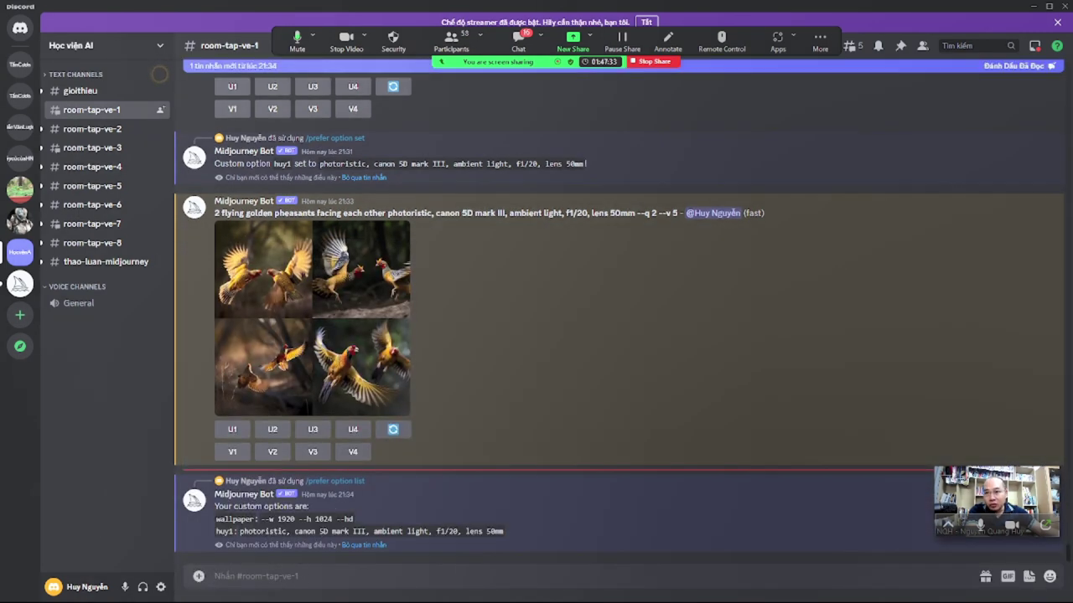
Examine the names and values of the listed wallpaper and huy1 custom options
left_click_drag(220, 519, 325, 520)
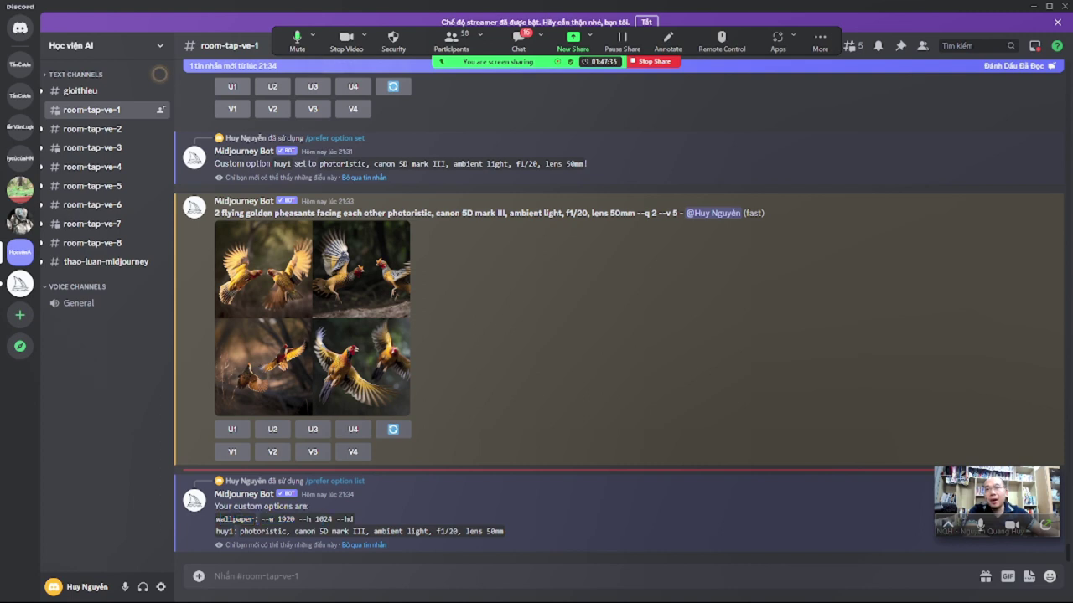
left_click_drag(220, 519, 241, 519)
left_click(243, 519)
left_click_drag(262, 520, 355, 520)
left_click(307, 519)
left_click(358, 521)
left_click(262, 519)
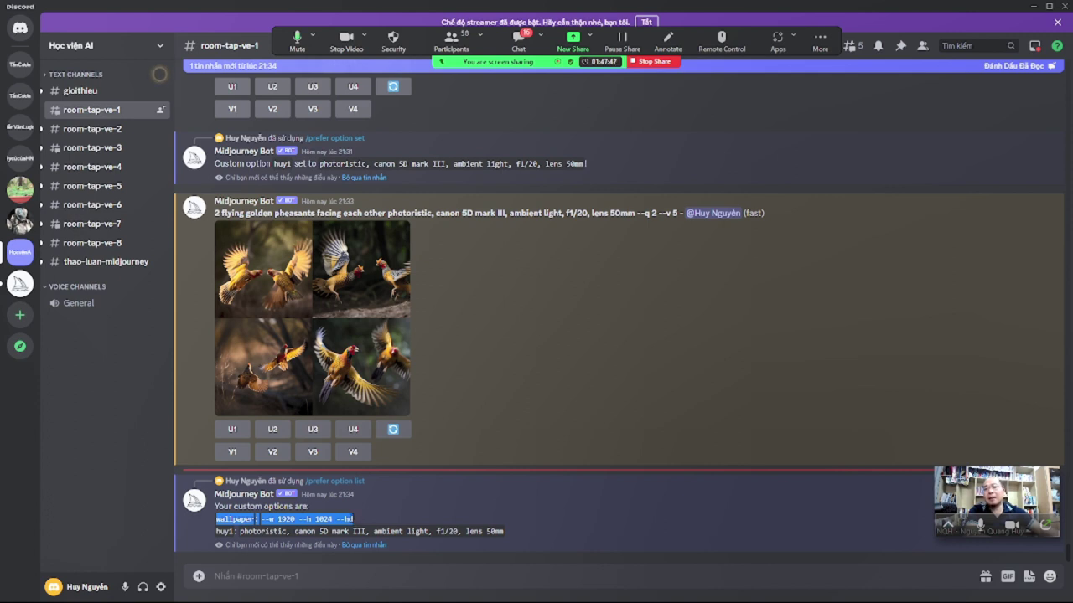
left_click(359, 521)
left_click_drag(261, 519, 334, 520)
left_click_drag(263, 521, 338, 520)
left_click(360, 523)
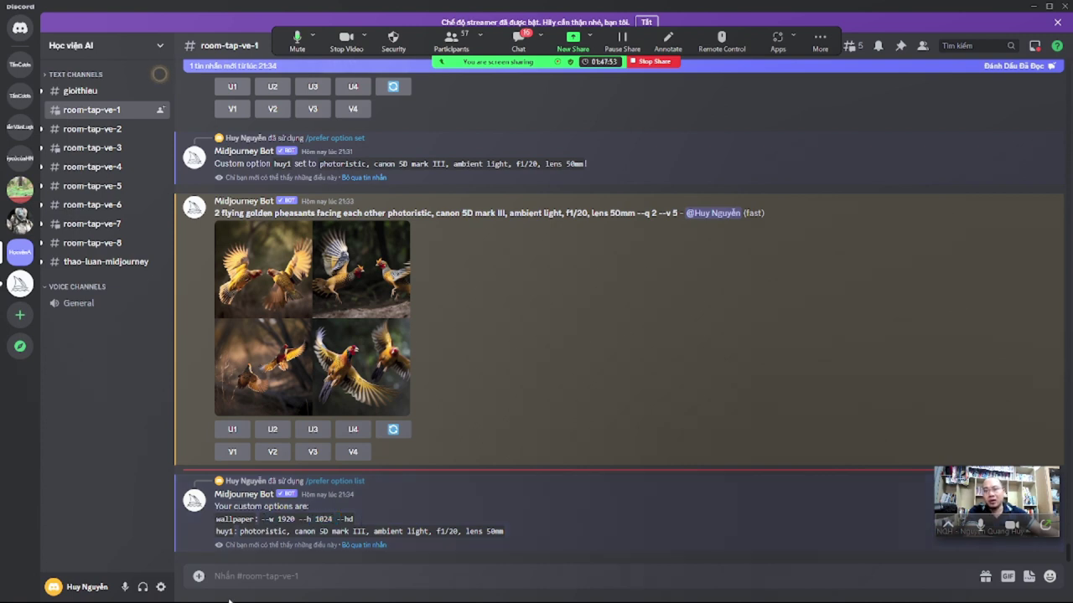
left_click_drag(224, 532, 503, 531)
Toggle the automatic sending of job results to DMs with the /prefer auto_dm command and check the bot's reply
left_click(359, 577)
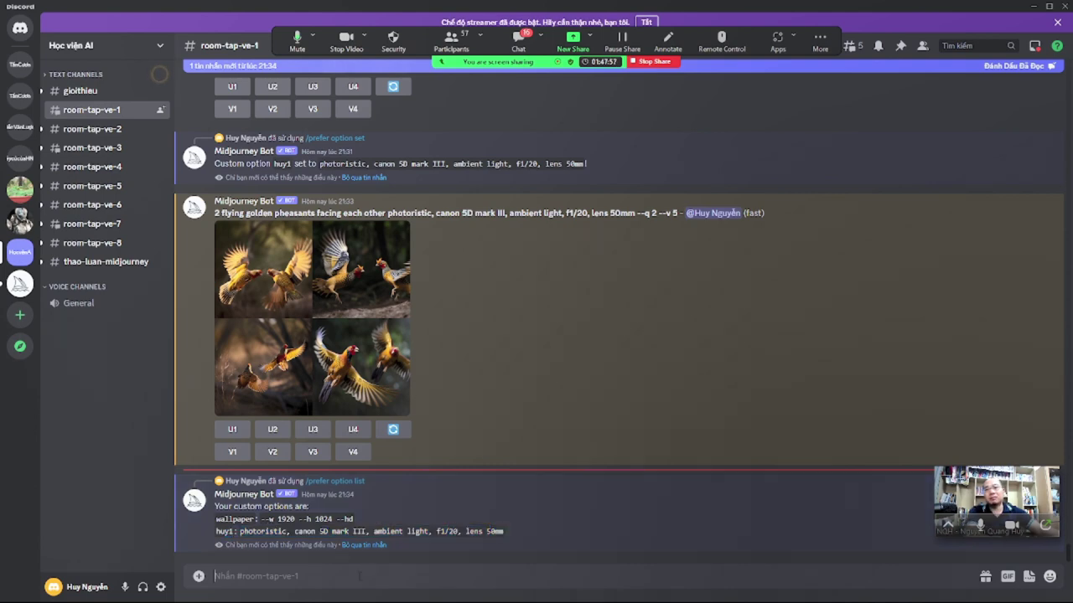
type("/p")
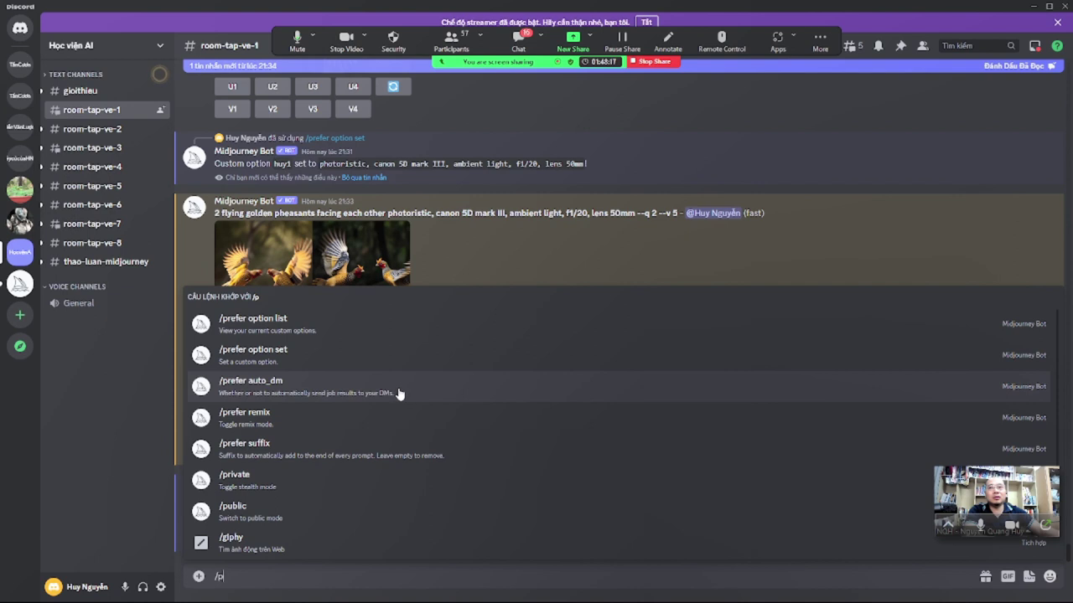
left_click(339, 396)
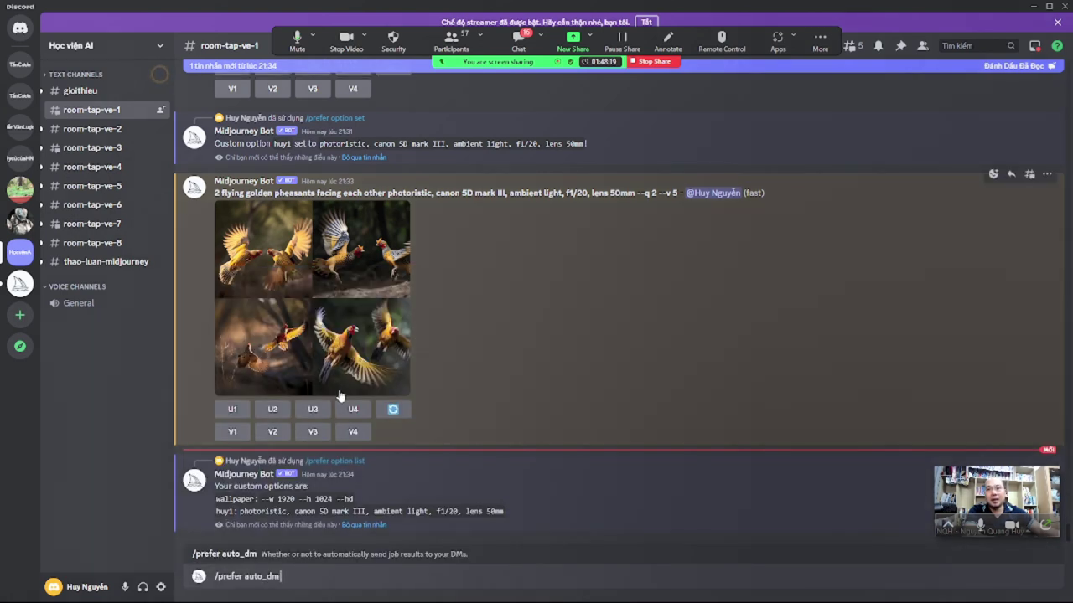
key("Return")
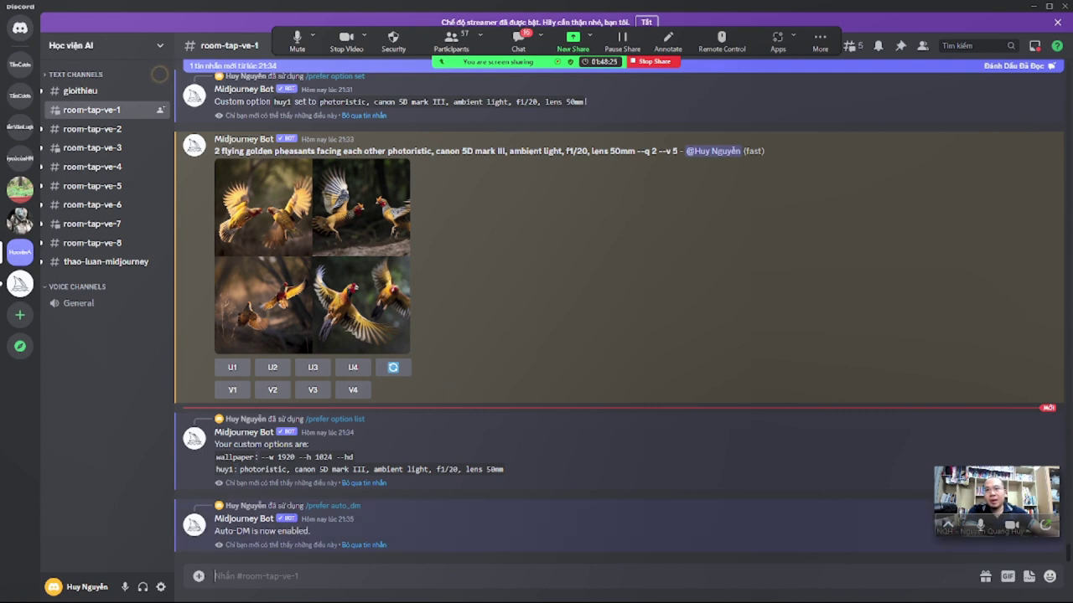
left_click_drag(223, 532, 302, 531)
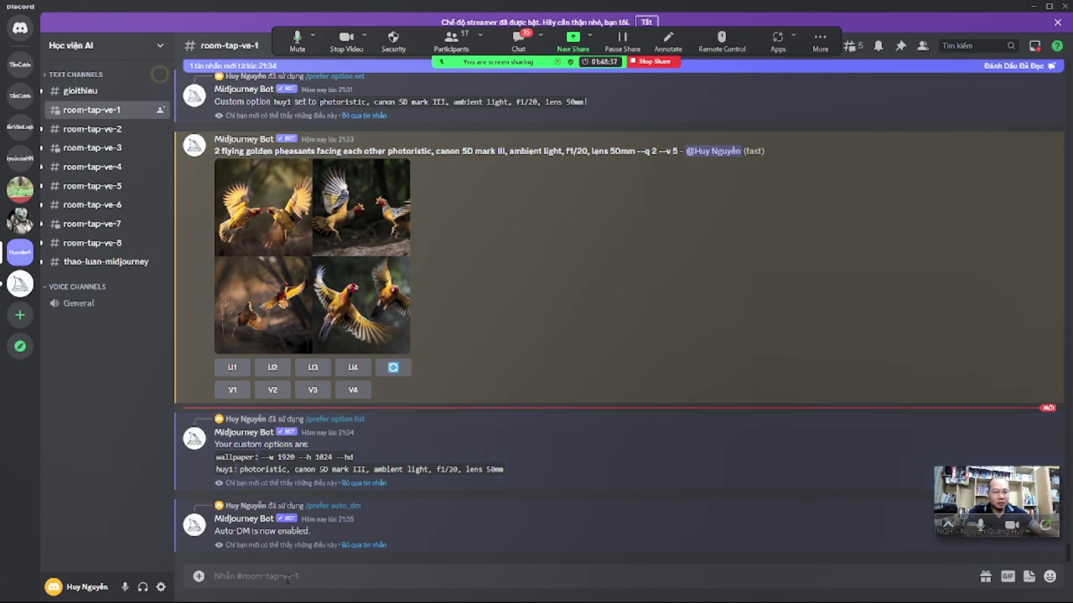
Send the /prefer suffix command with its new_value option left empty
type("/p")
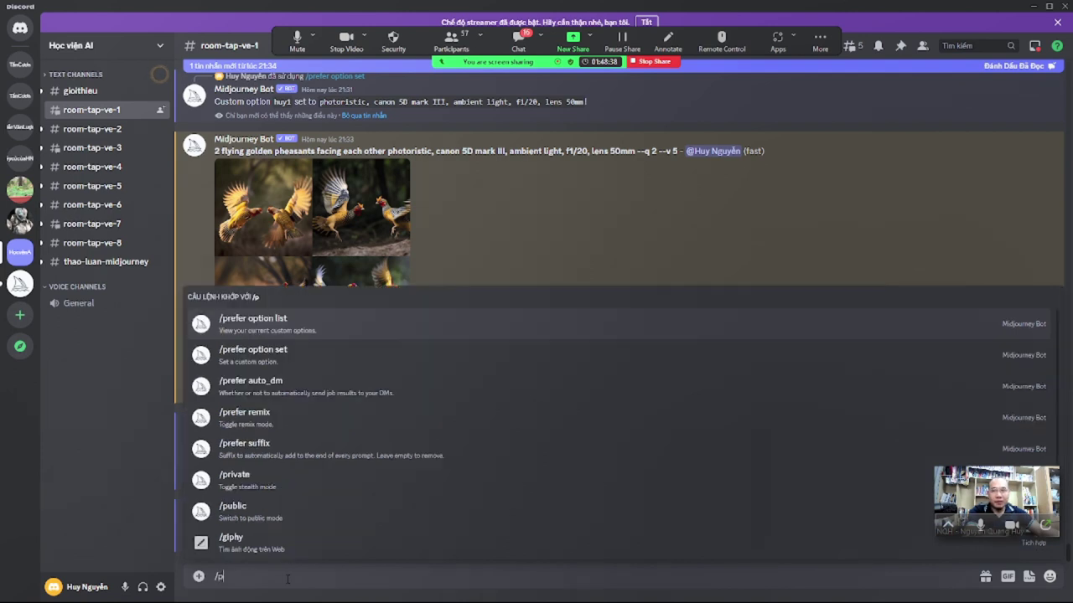
left_click(311, 454)
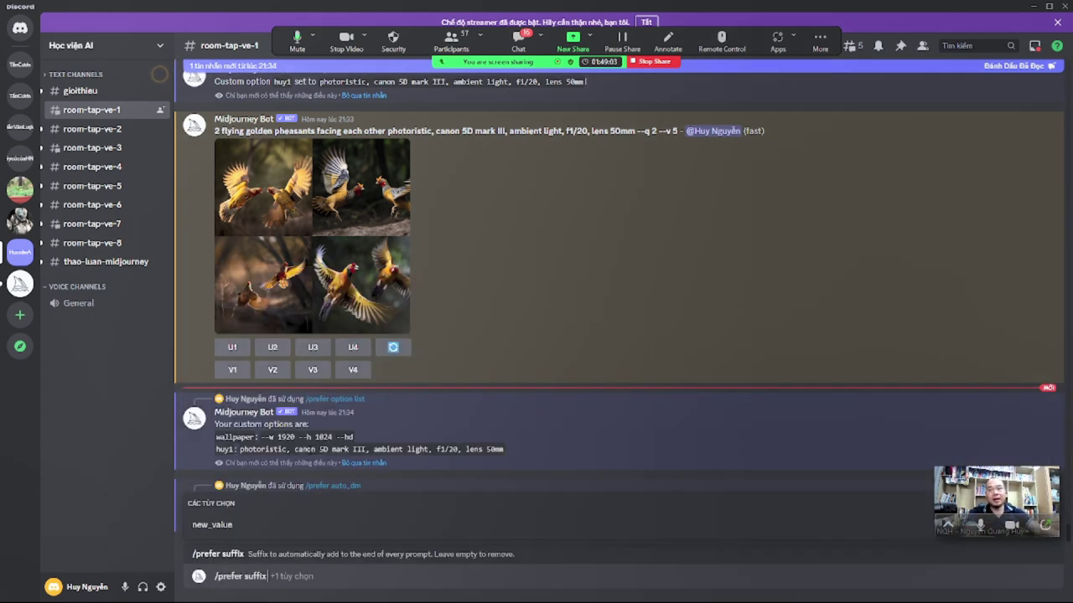
key("Return")
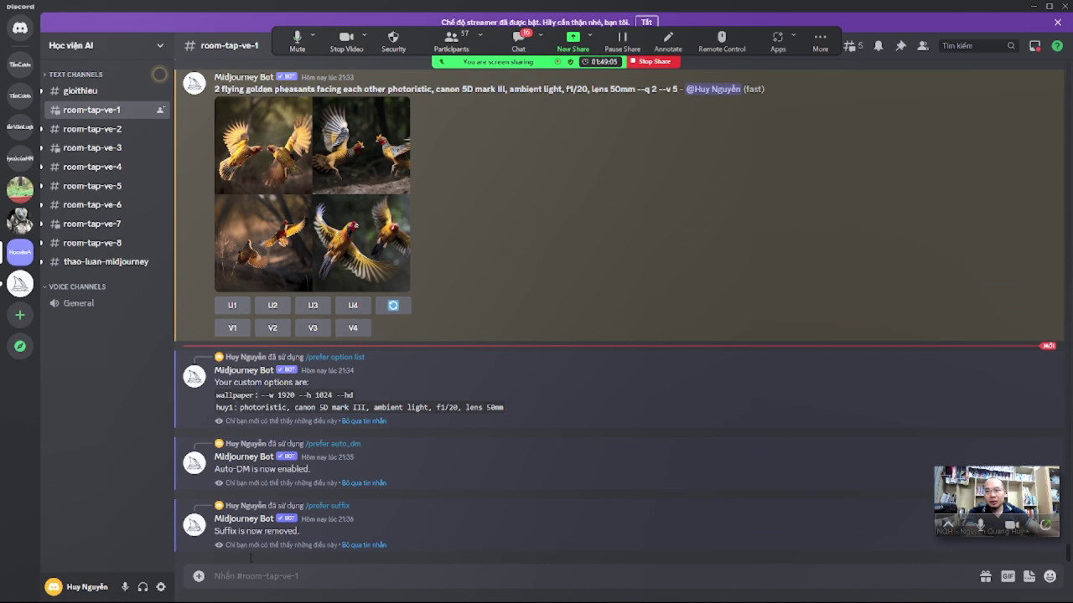
Review the bot's suffix reply and the --q 2 --v 5 parameters at the end of the latest pheasant prompt
mouse_move(219, 531)
left_mouse_down()
mouse_move(297, 531)
mouse_move(218, 531)
left_mouse_up()
left_click(251, 531)
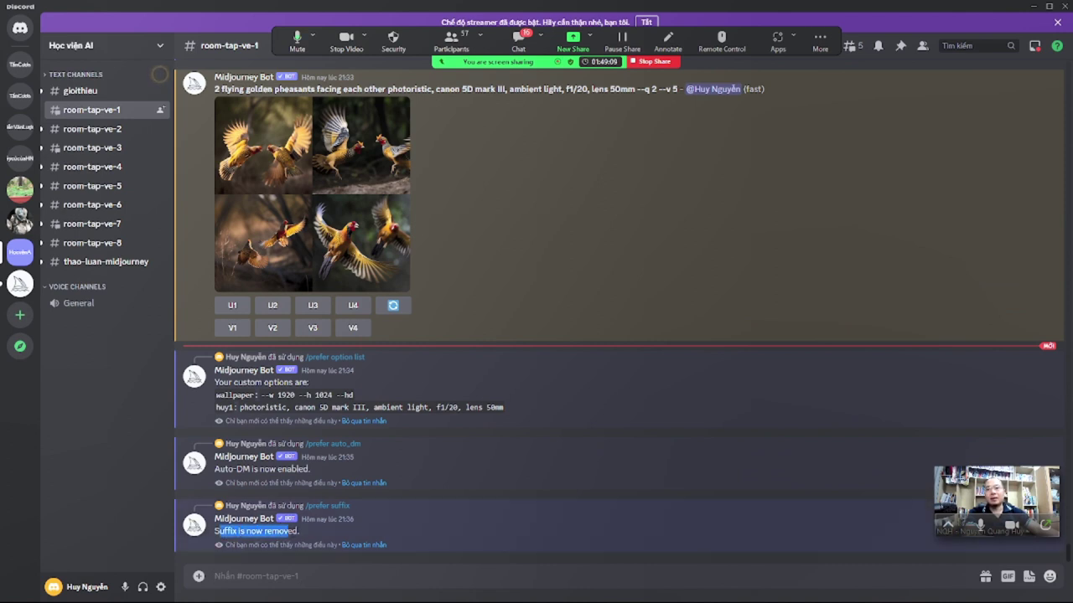
left_click(251, 531)
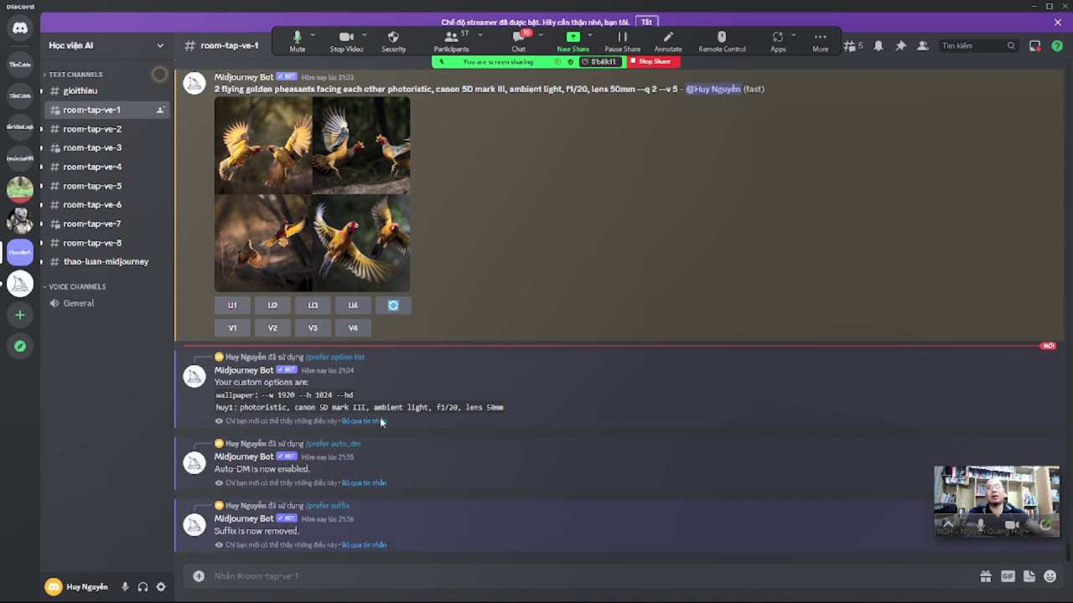
scroll(382, 421, "up", 3)
left_click_drag(637, 313, 677, 313)
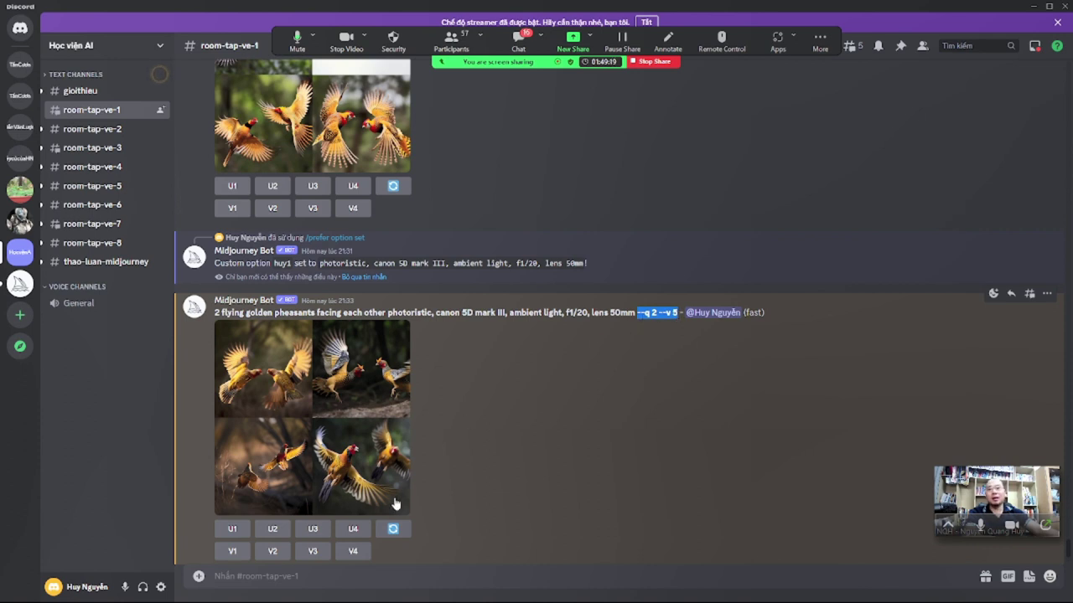
Send the /prefer suffix command once more without entering a new_value
left_click(285, 577)
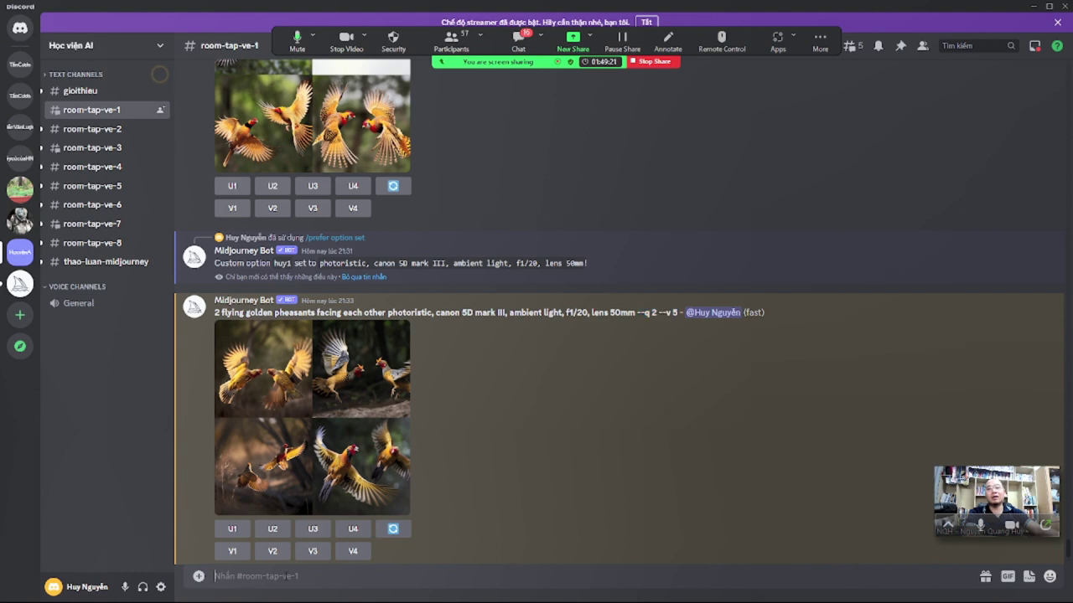
type("/")
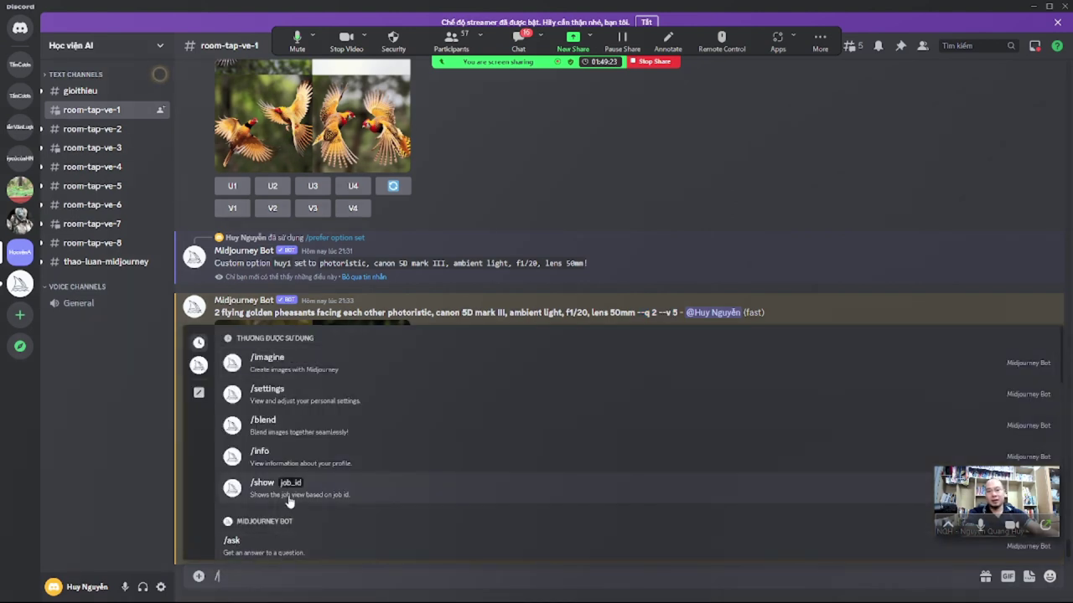
type("pr")
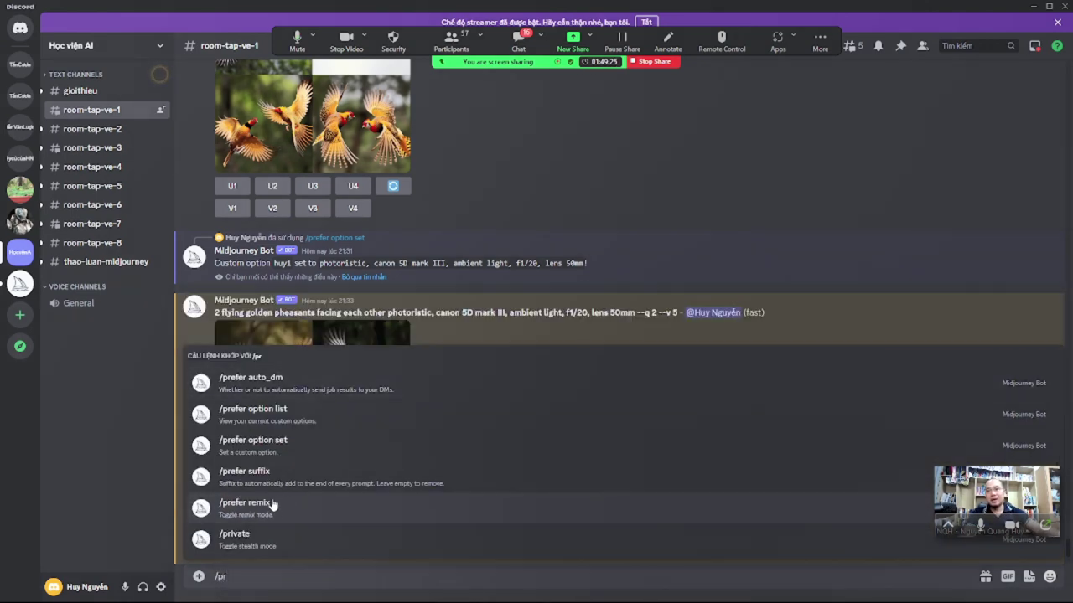
left_click(270, 473)
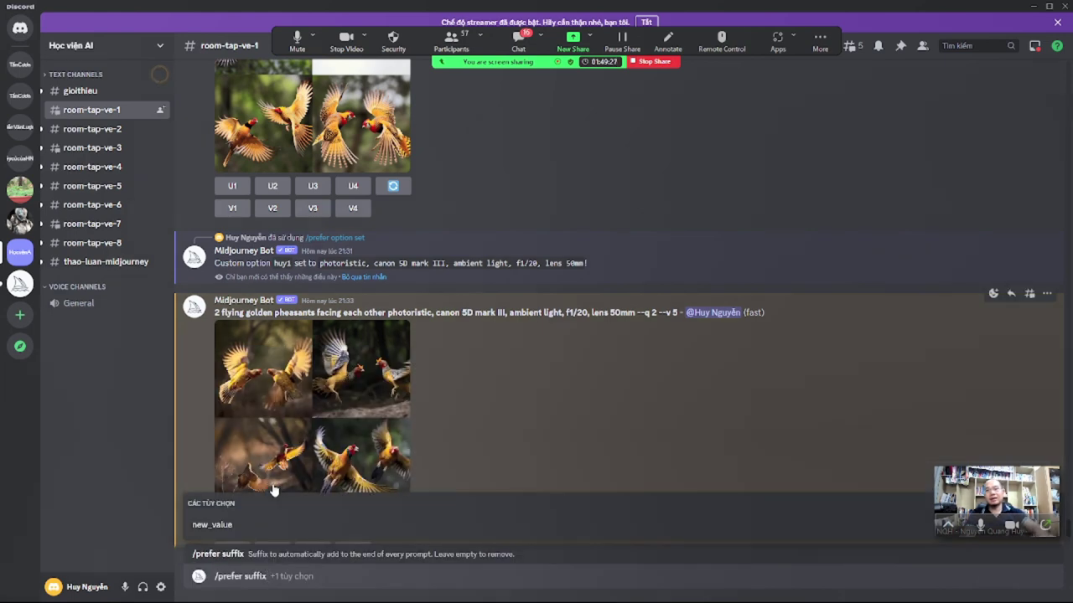
key("Return")
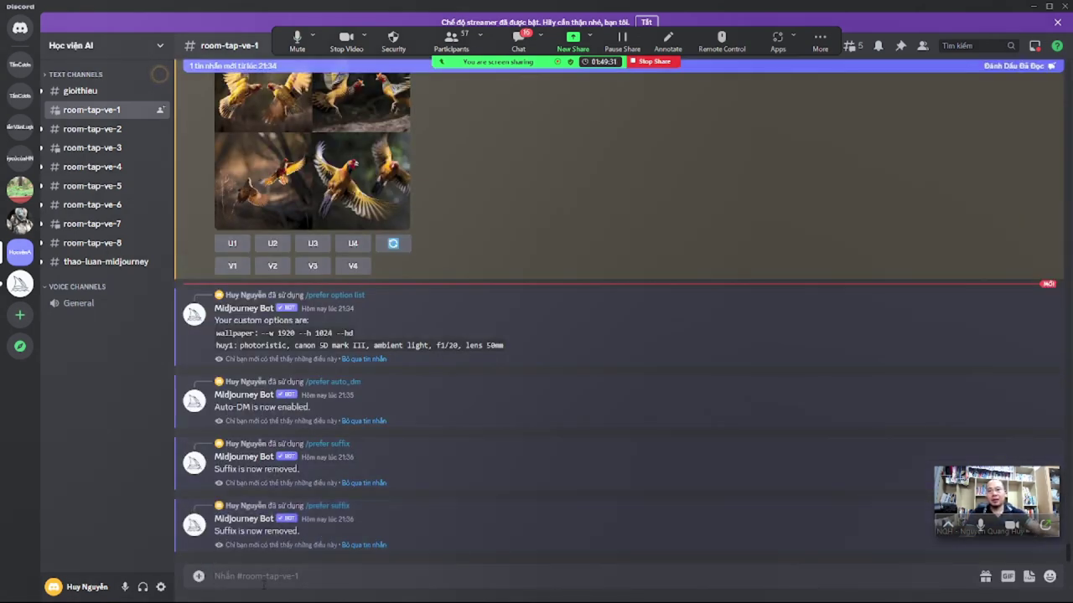
Set the automatic prompt suffix to 1 with the new_value option of the /prefer suffix command
type("/")
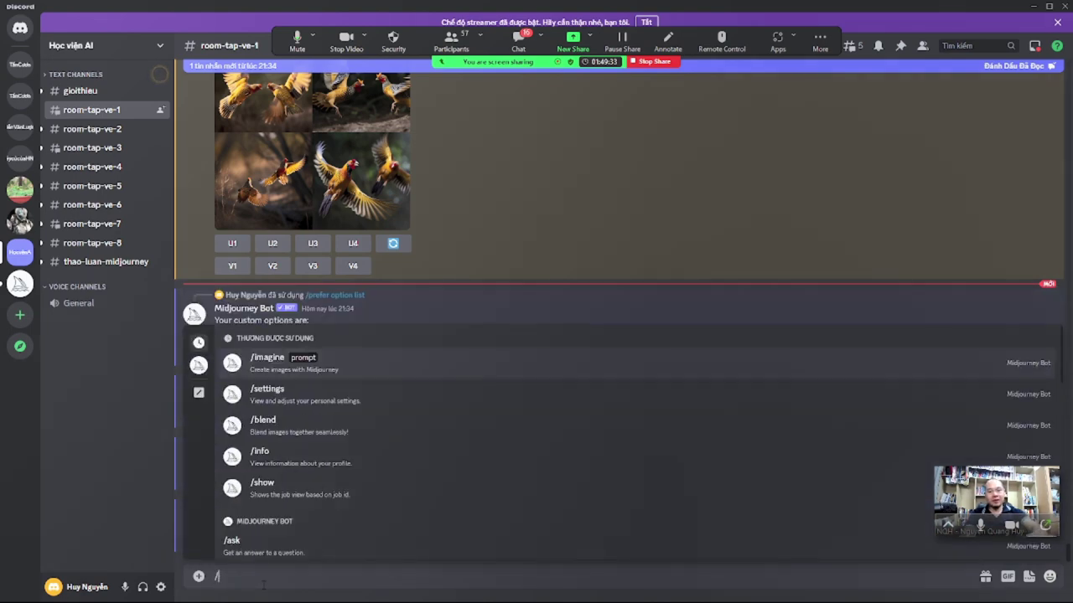
type("p")
double_click(266, 463)
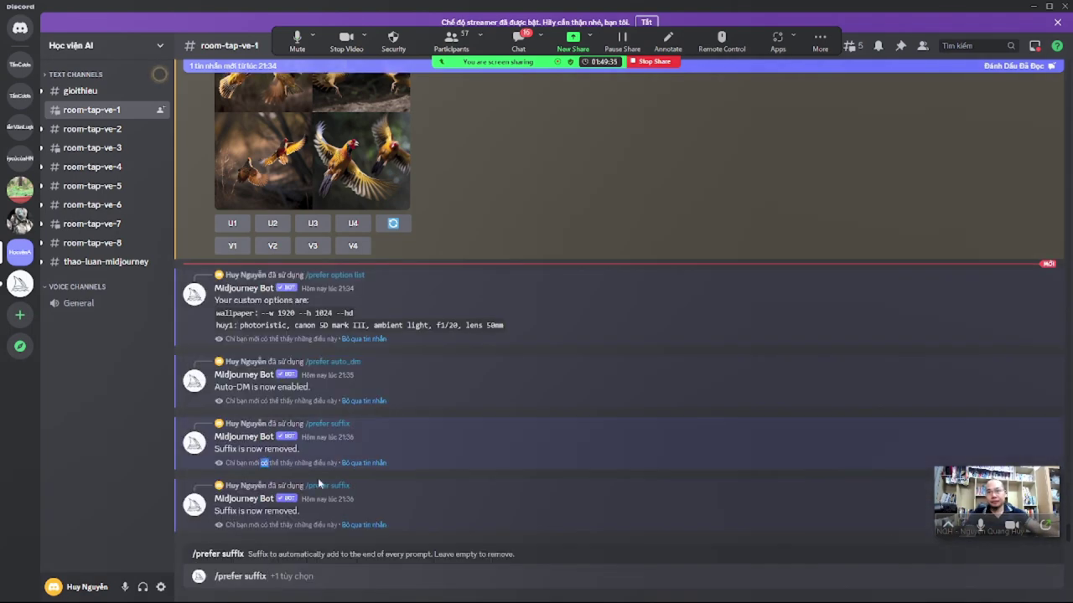
left_click(289, 578)
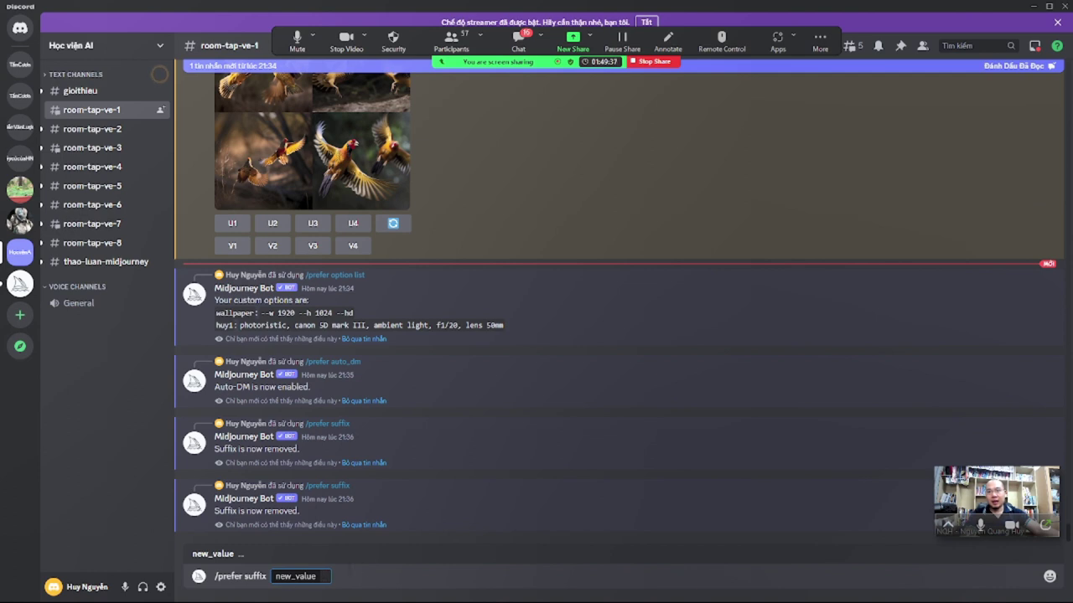
key("Return")
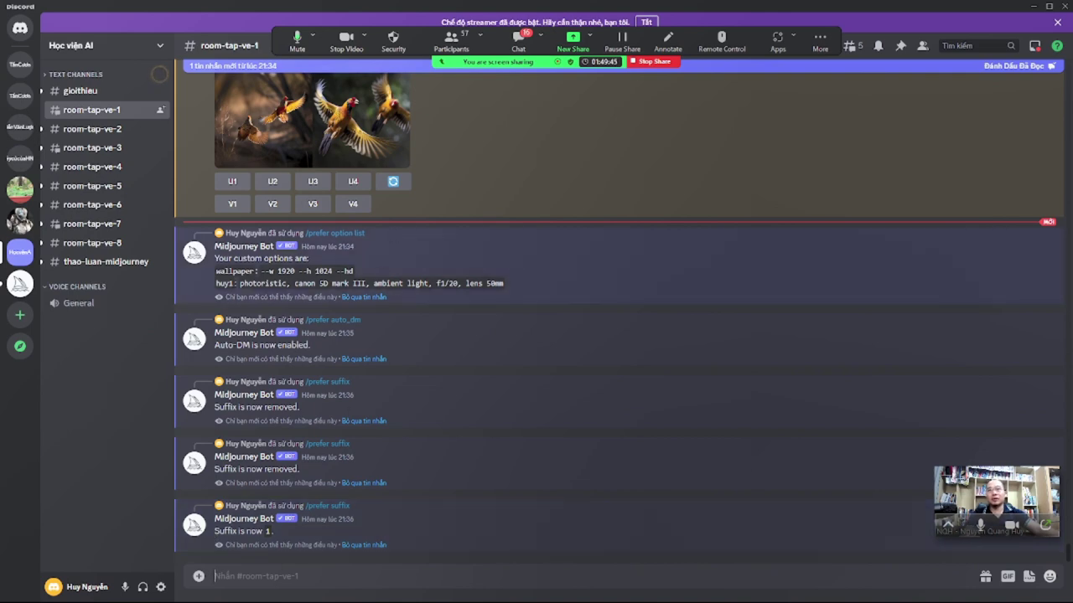
Copy "2 flying golden pheasants" from the latest pheasant prompt and submit it as a new /imagine prompt
scroll(291, 295, "up", 5)
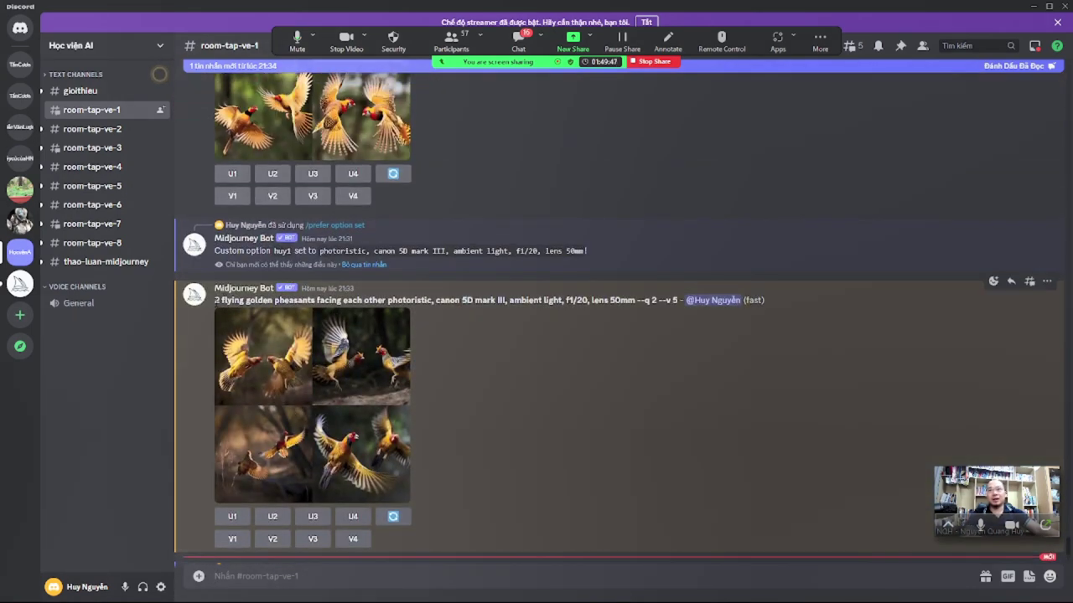
left_click_drag(215, 300, 321, 300)
key("ctrl+c")
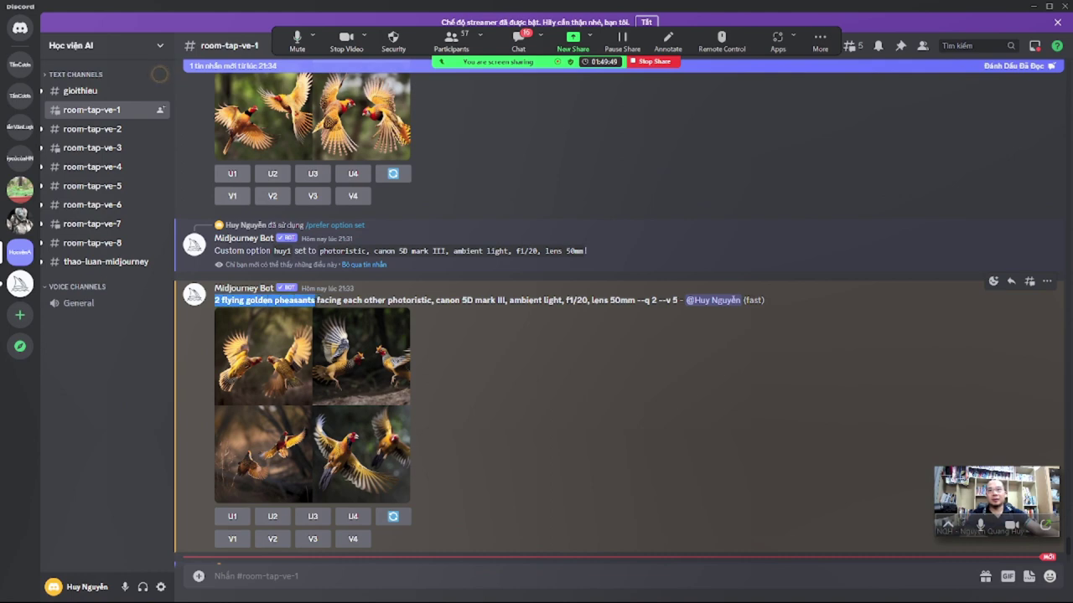
left_click(318, 573)
type("/im")
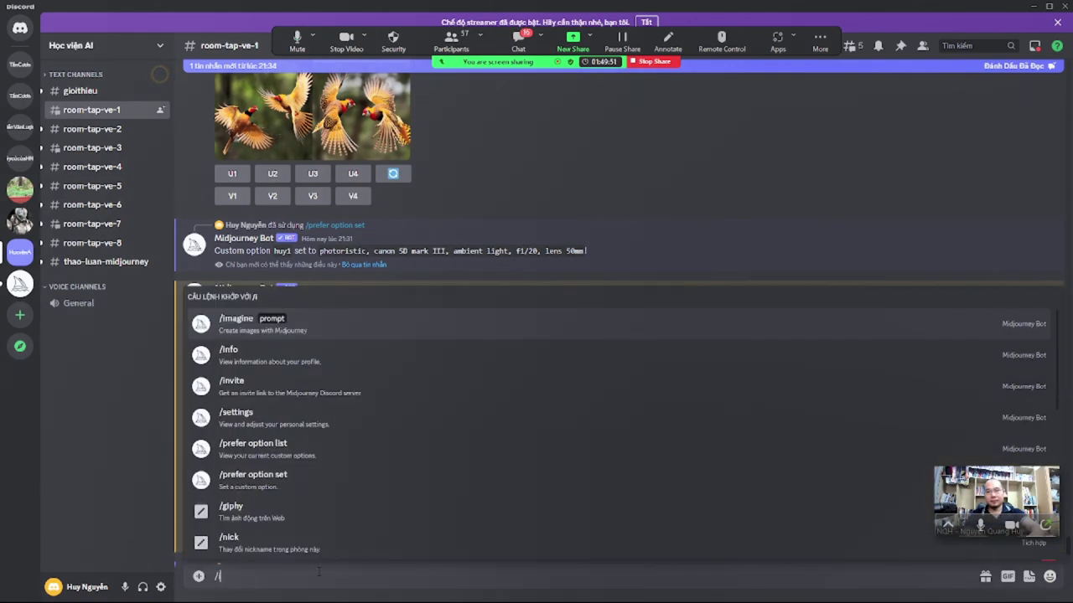
left_click(273, 539)
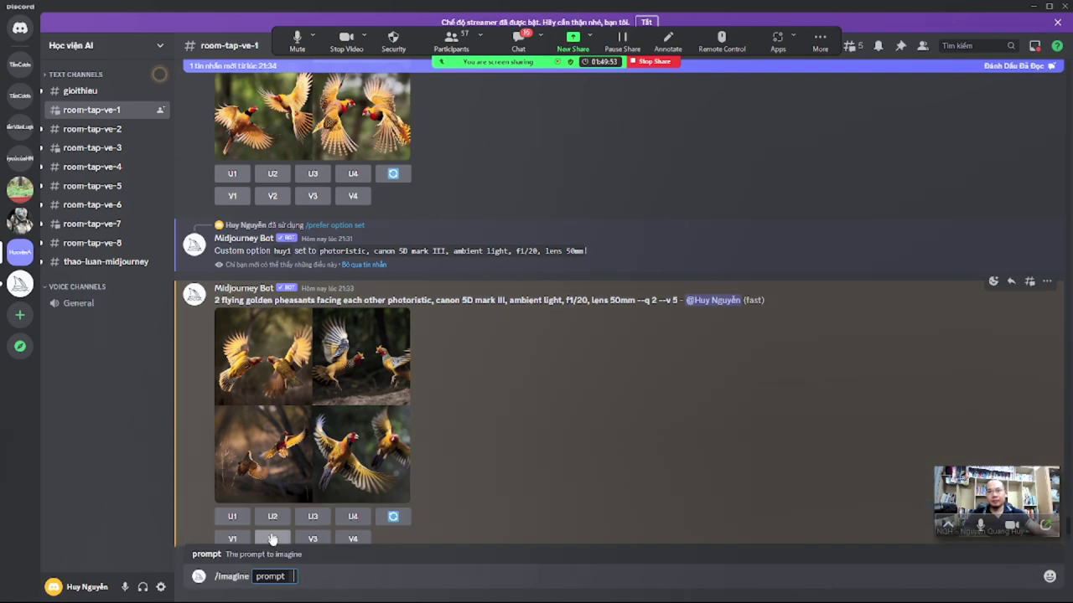
key("ctrl+v")
key("Return")
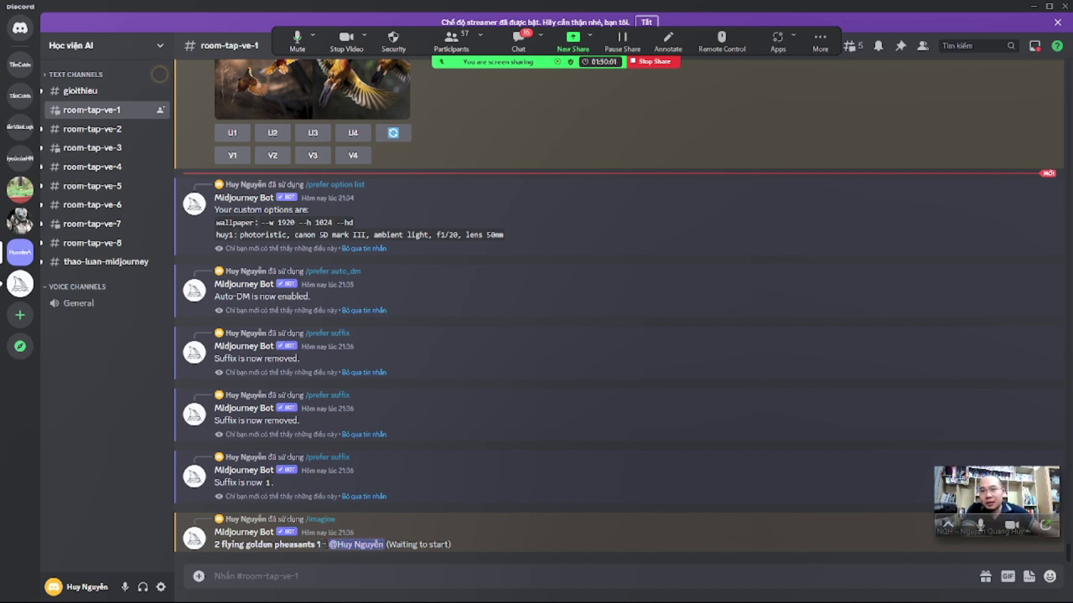
Examine the prompt text of the new pheasant job and the suffix at its end
left_click(319, 545)
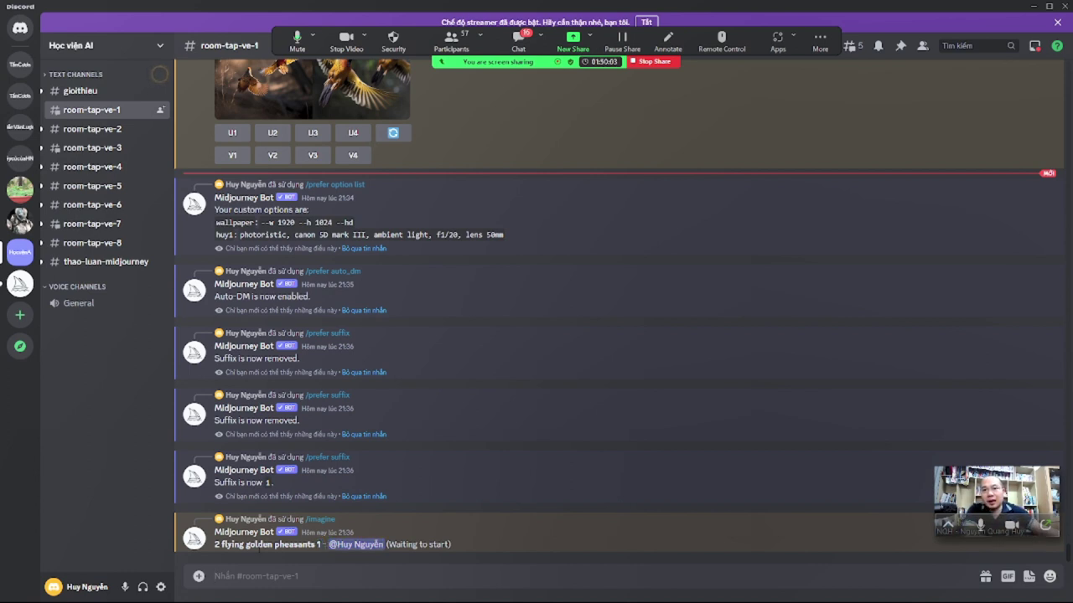
left_click_drag(223, 545, 315, 546)
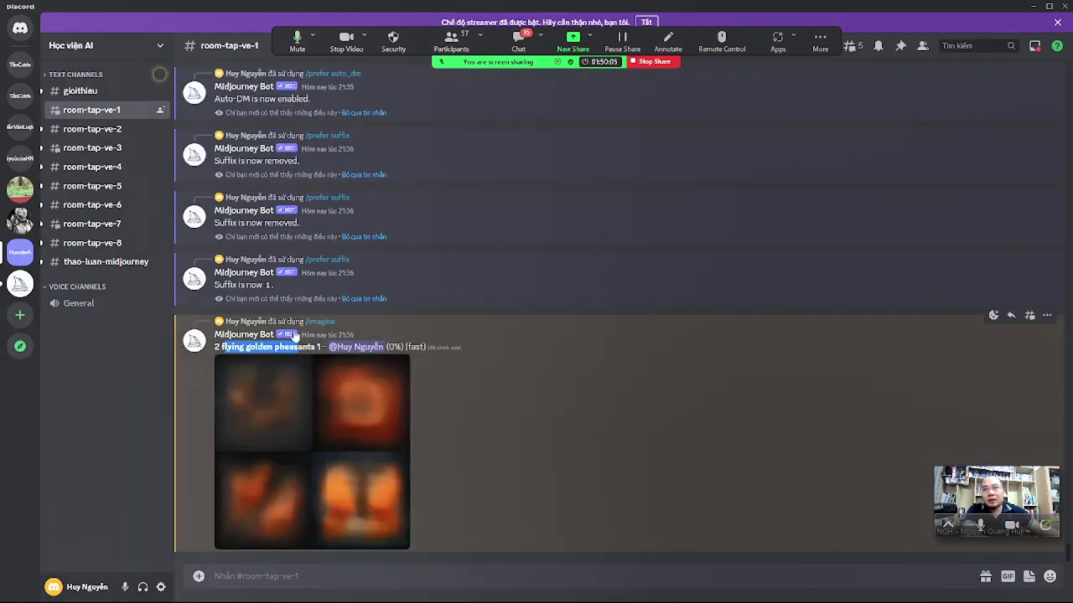
left_click(315, 347)
mouse_move(233, 347)
left_mouse_down()
mouse_move(309, 347)
mouse_move(224, 347)
left_mouse_up()
left_click(308, 346)
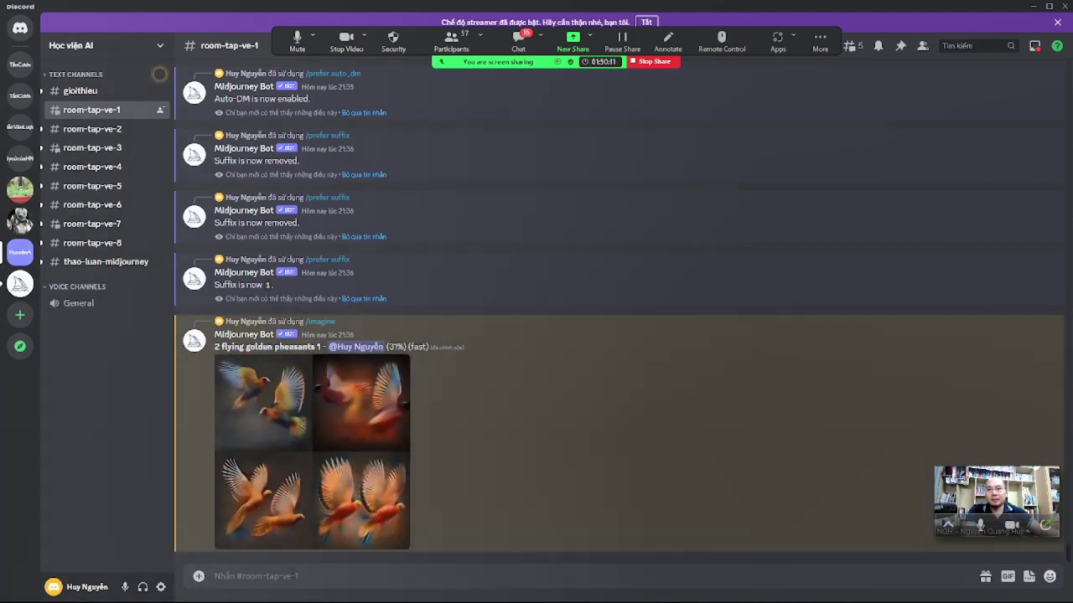
Remove the suffix 1 by sending the /prefer suffix command with no new value
type("/pr")
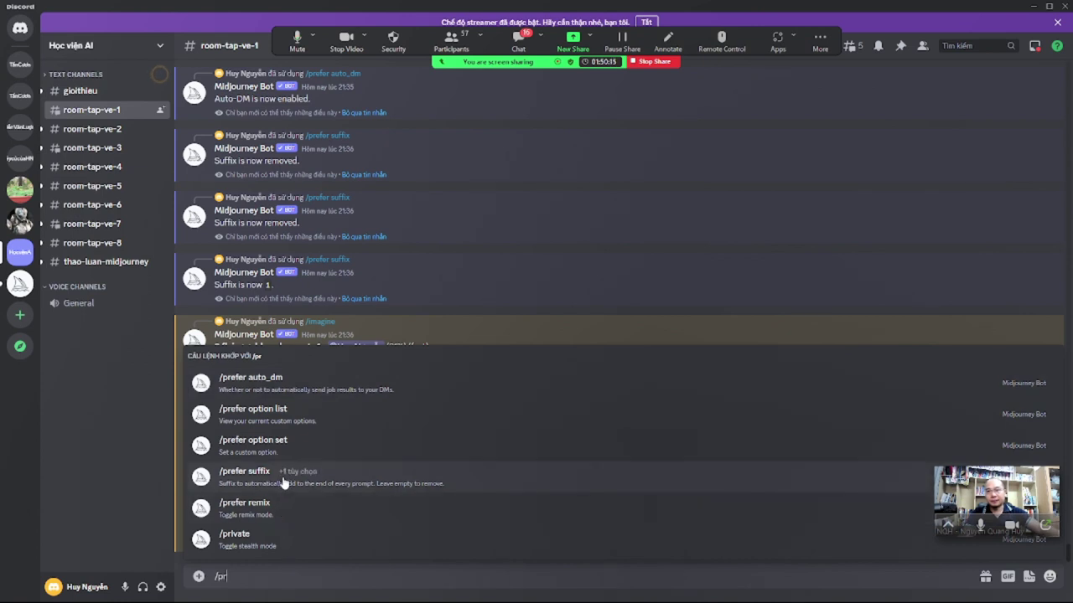
left_click(283, 473)
key("Return")
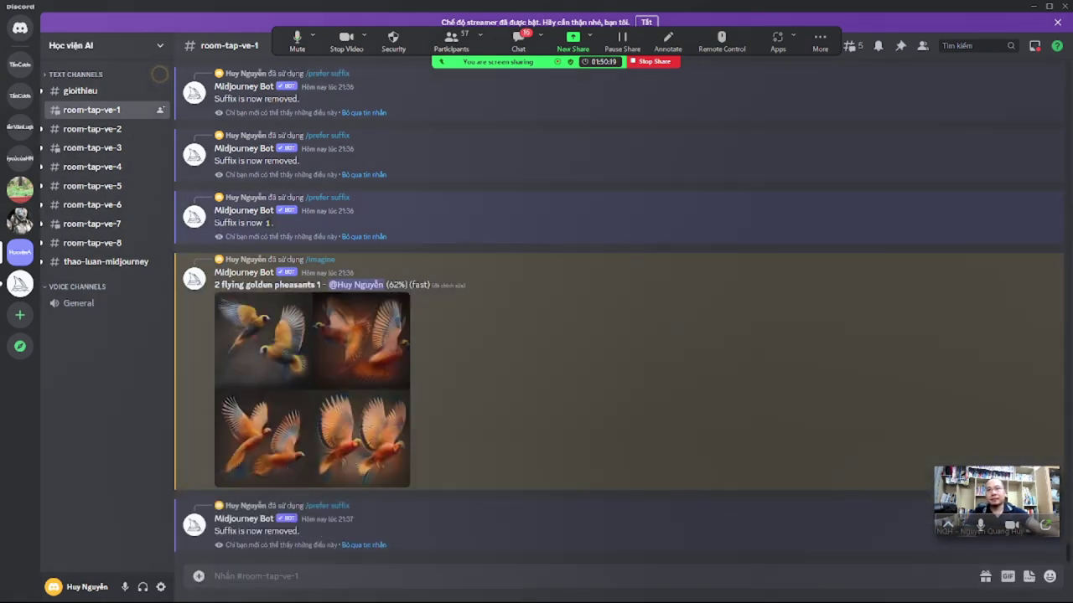
left_click_drag(213, 284, 221, 285)
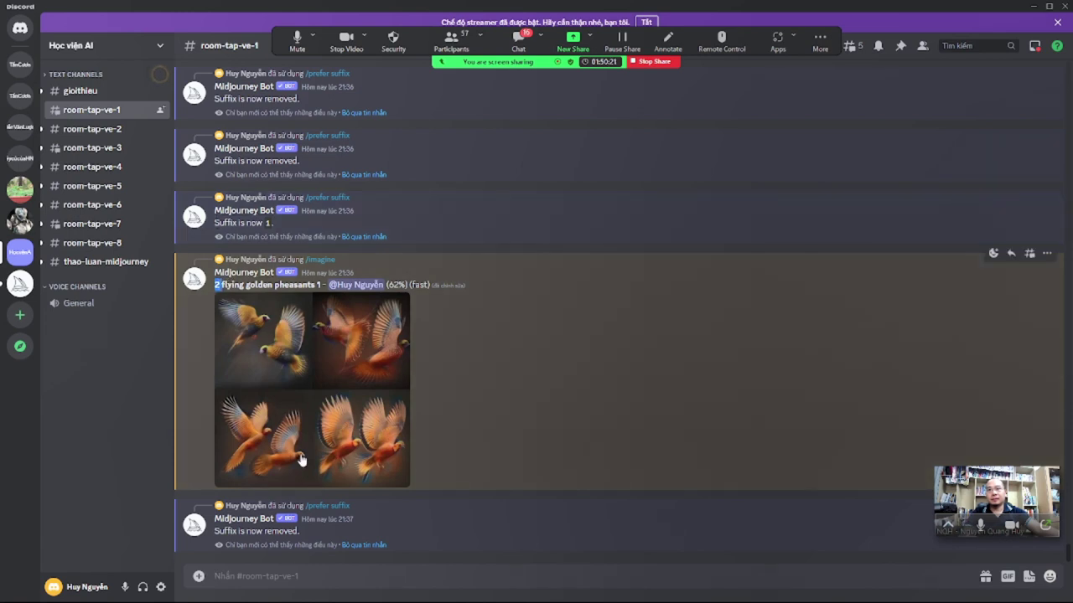
Set the automatic prompt suffix to --ar 4:5 --seed 100 --s 1000 --chaos 80 with the /prefer suffix command
type("/p")
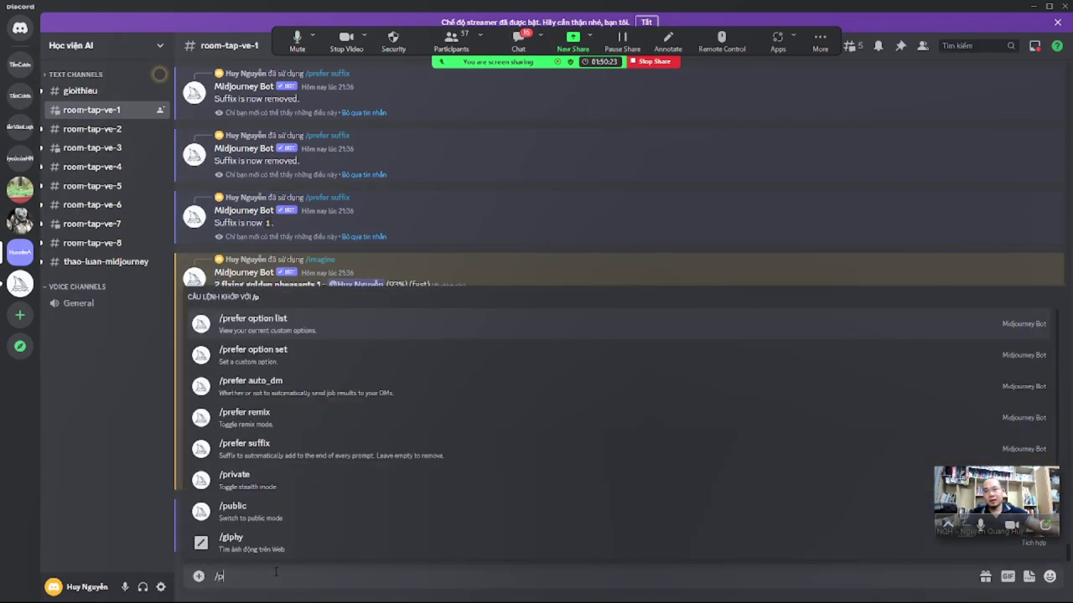
left_click(260, 452)
key("Tab")
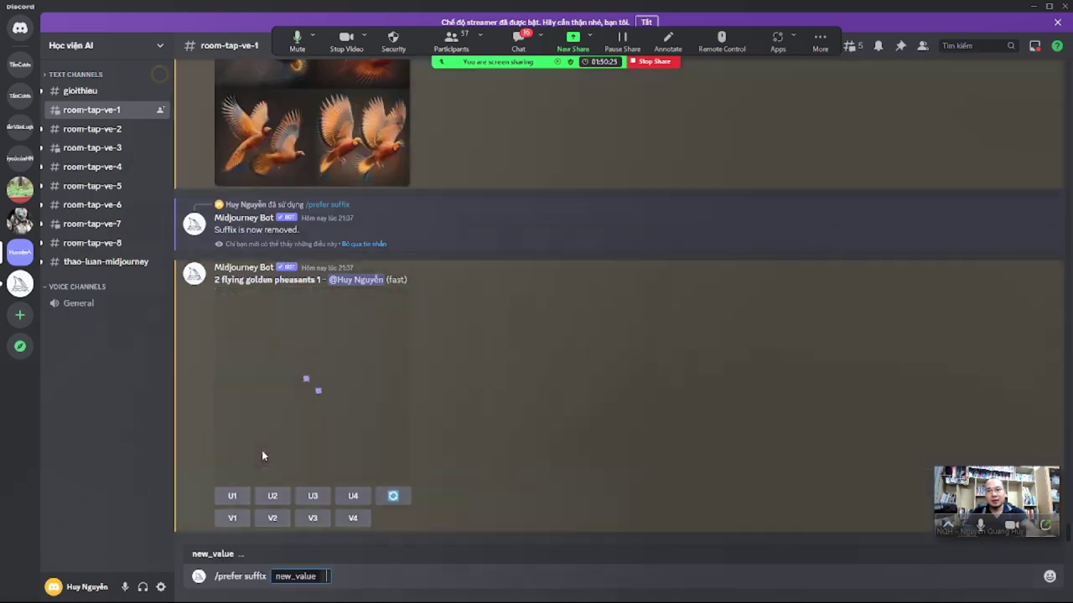
type("--")
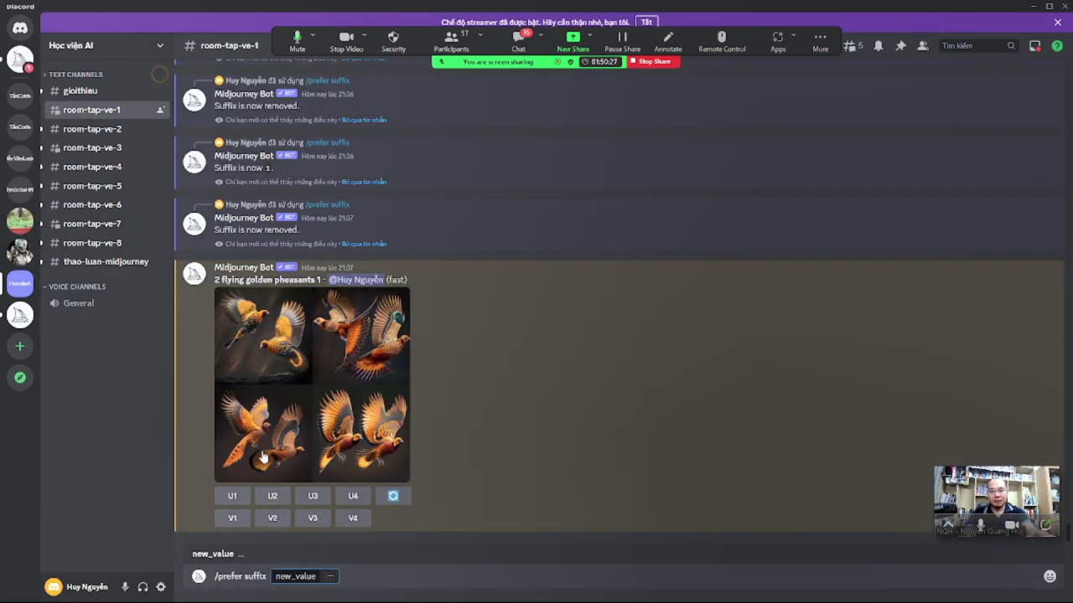
type("ar")
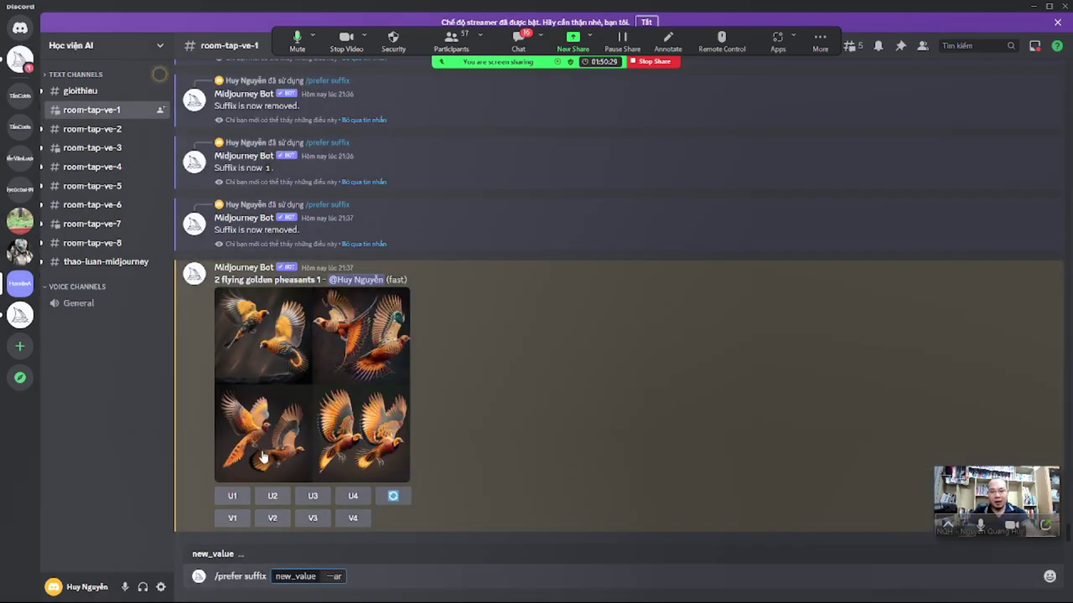
type(" 4:5")
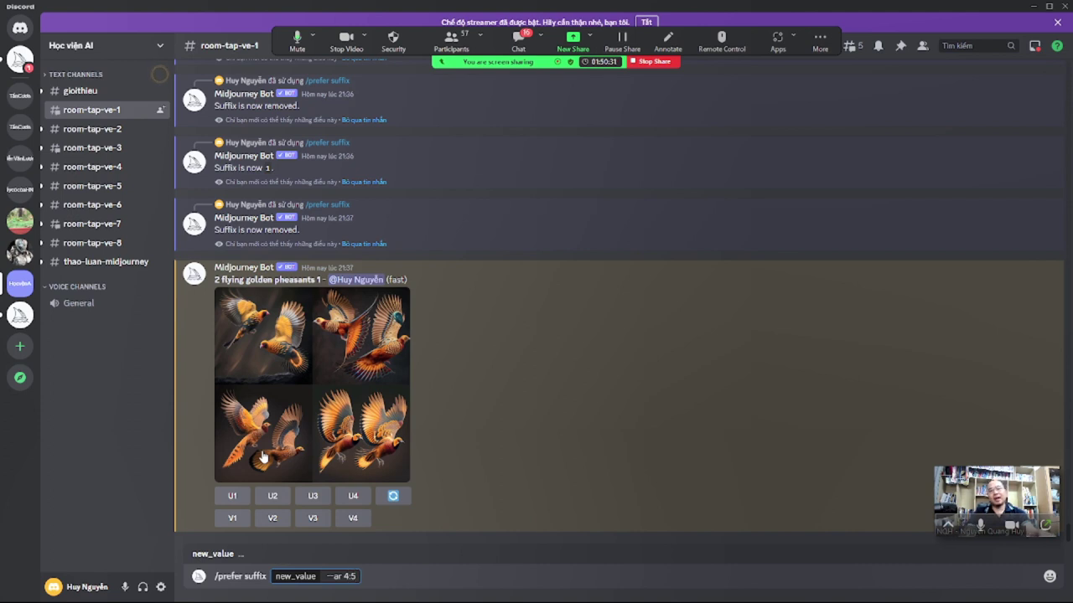
type(" --")
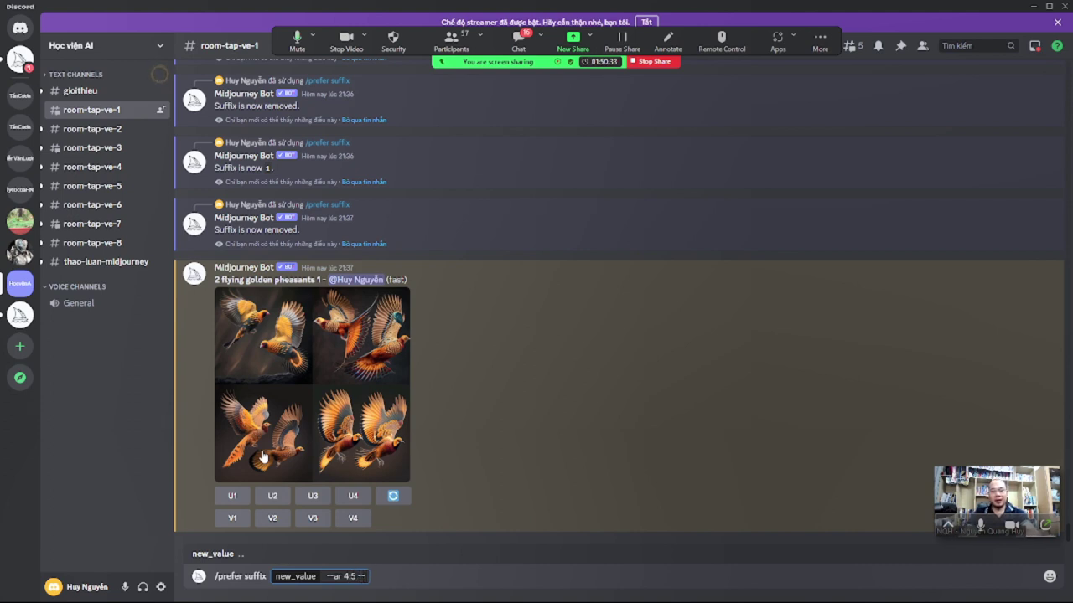
type("seed 100")
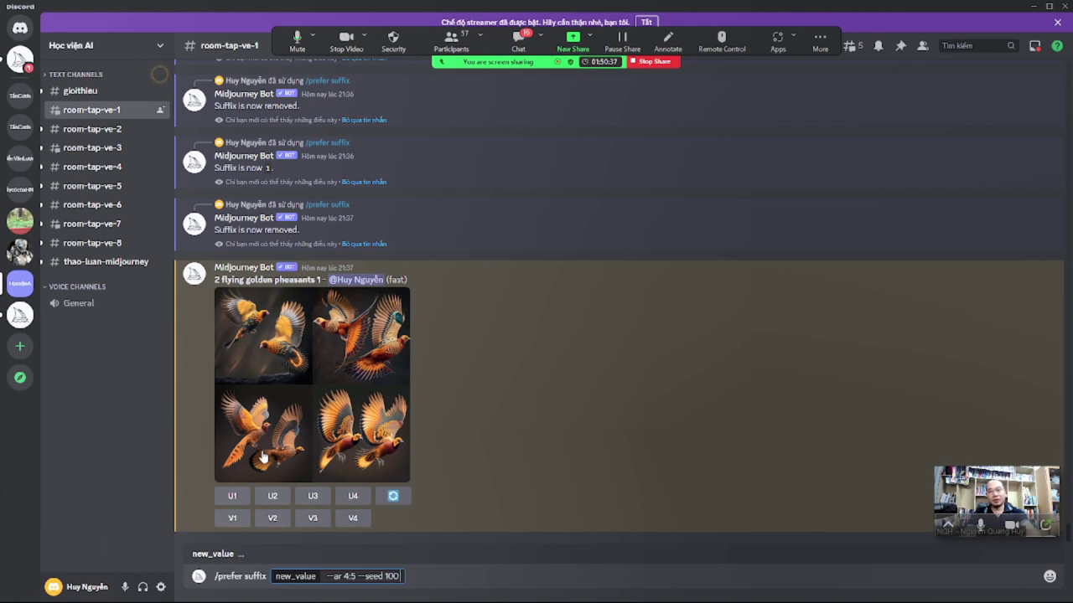
type(" --s")
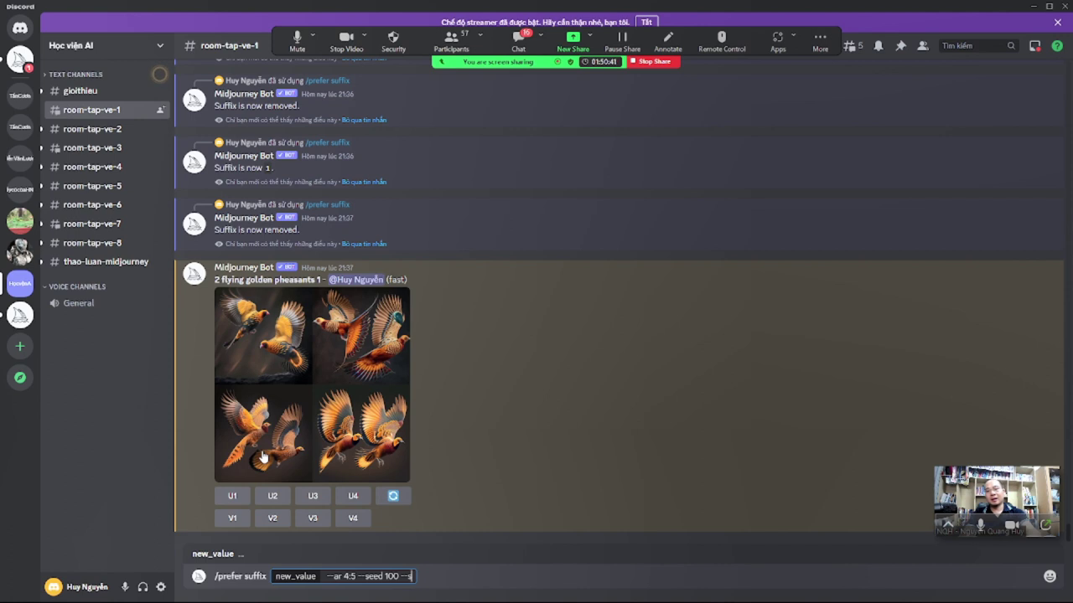
type(" 1000")
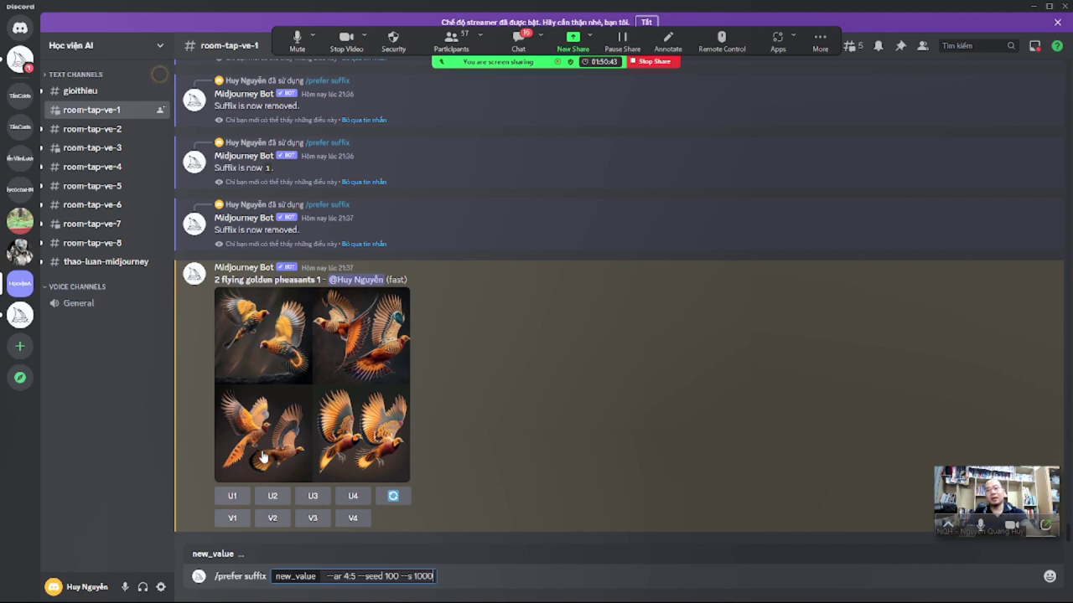
type(" --")
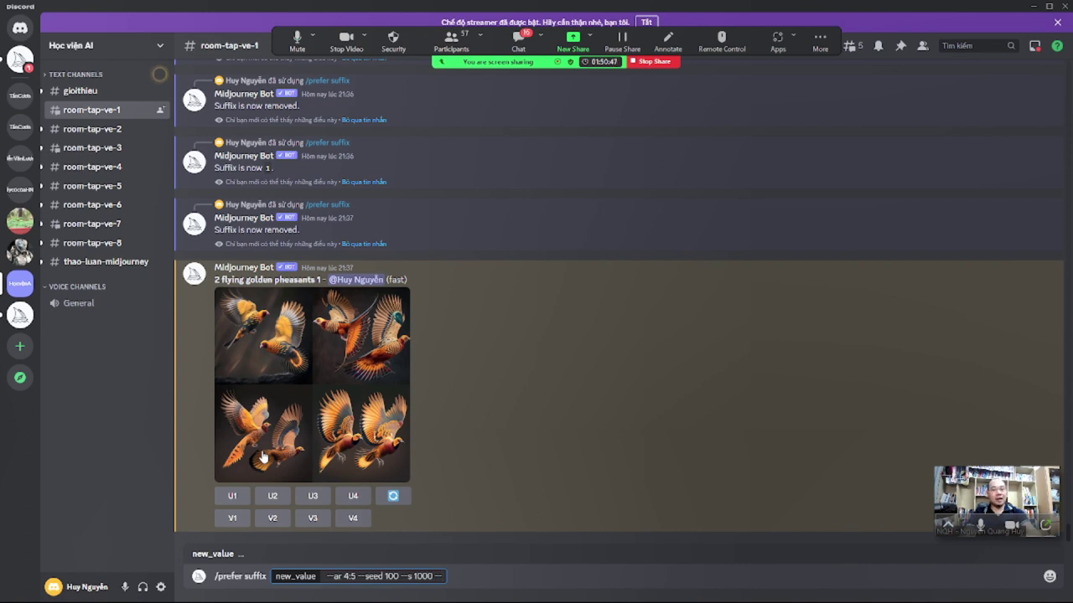
type("chao")
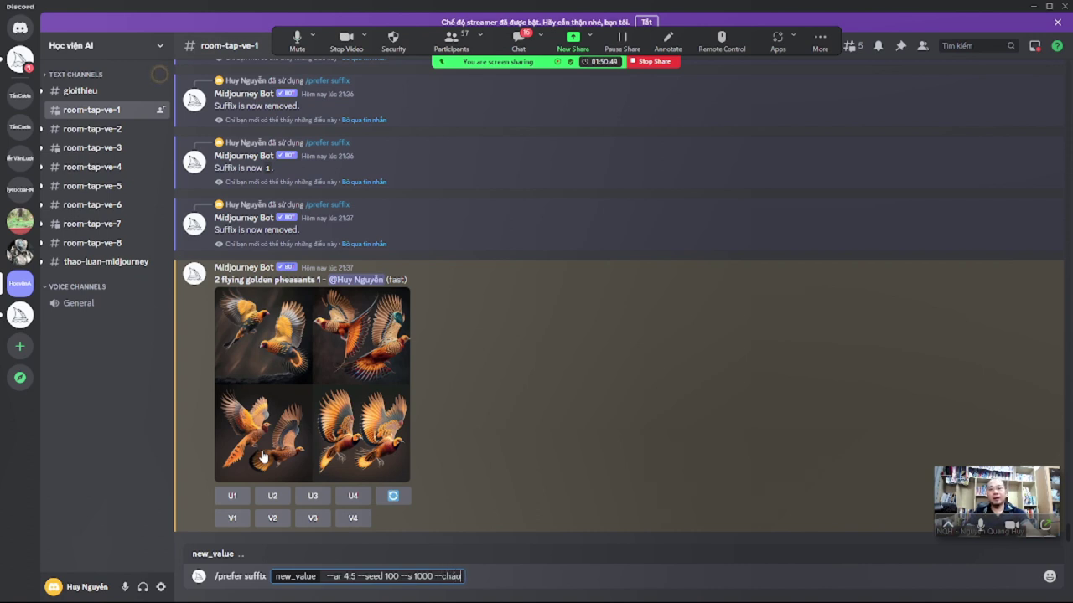
type("s 80")
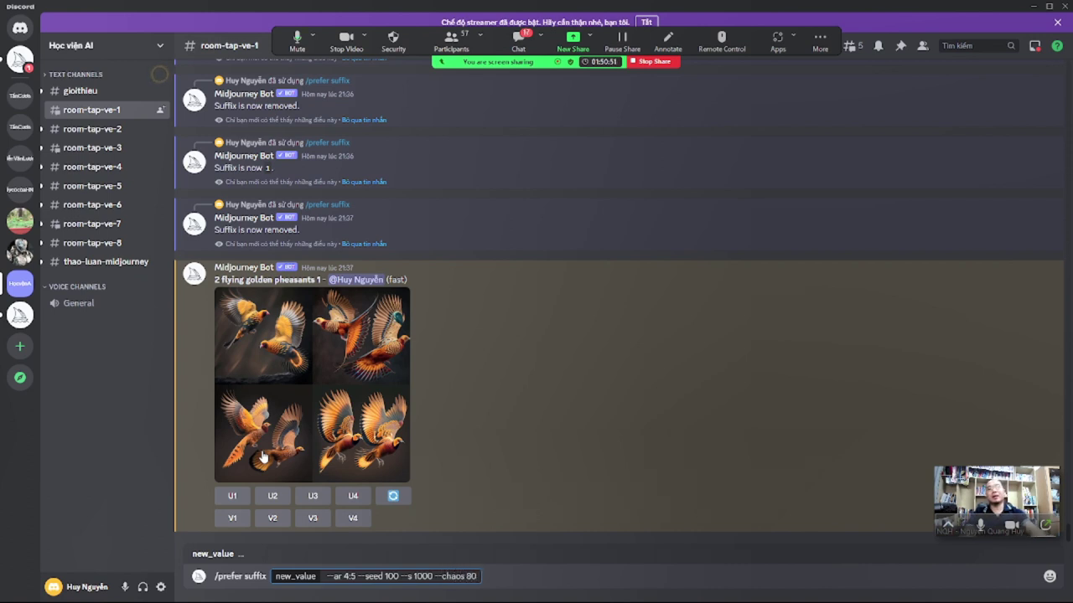
key("Return")
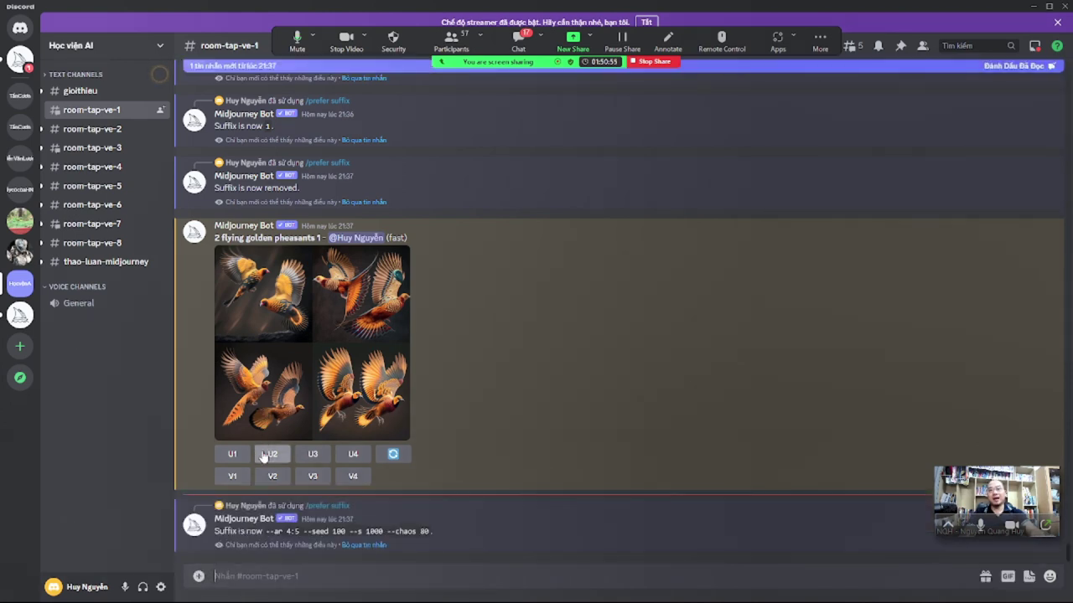
Copy "2 flying golden pheasants" from the pheasant job above and submit it as a new /imagine prompt
left_click_drag(214, 238, 313, 239)
key("ctrl+c")
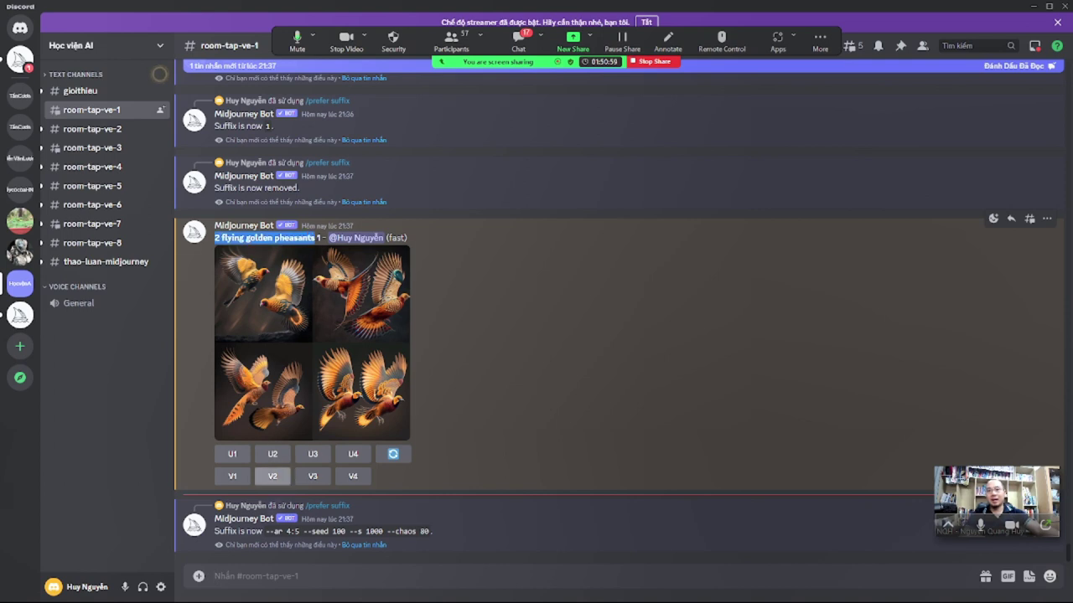
left_click(261, 582)
type("/i")
key("Tab")
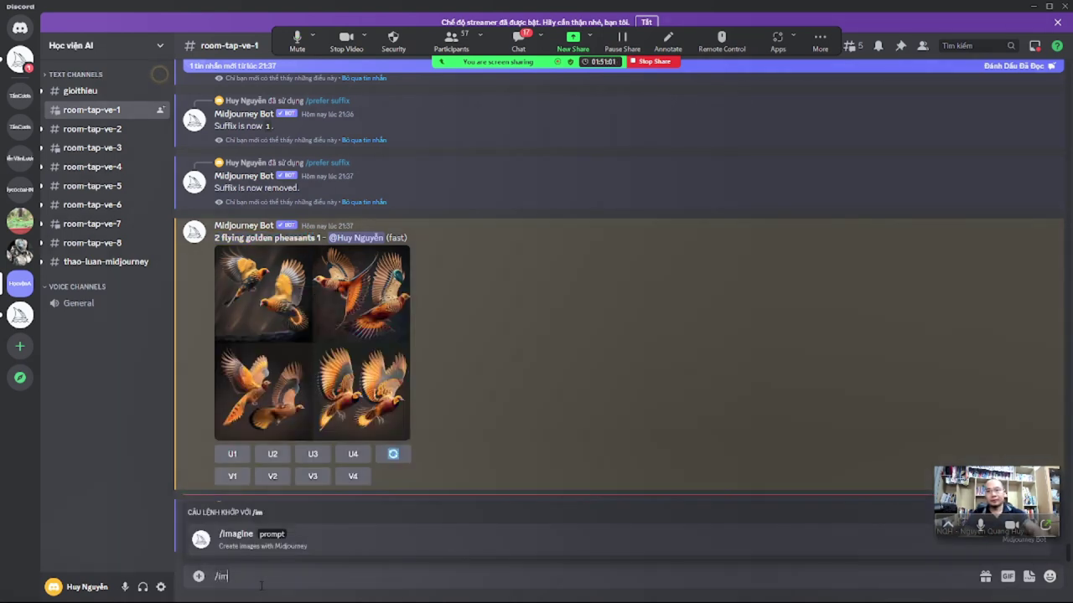
key("ctrl+v")
key("Return")
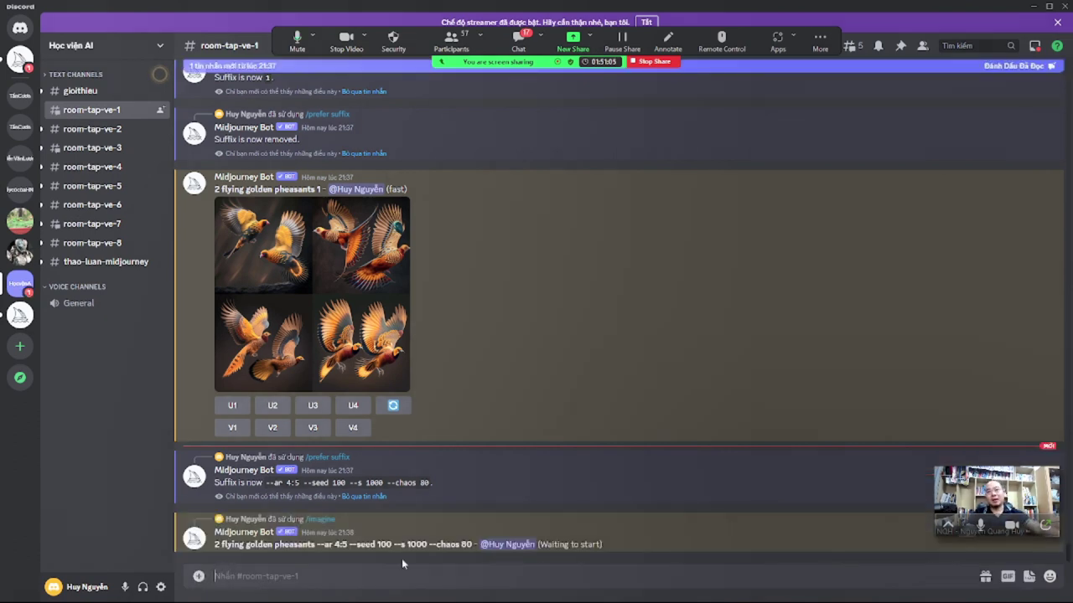
Compare the new pheasant job's appended parameters with the earlier suffix messages, and view its finished image grid enlarged
left_click_drag(320, 545, 471, 545)
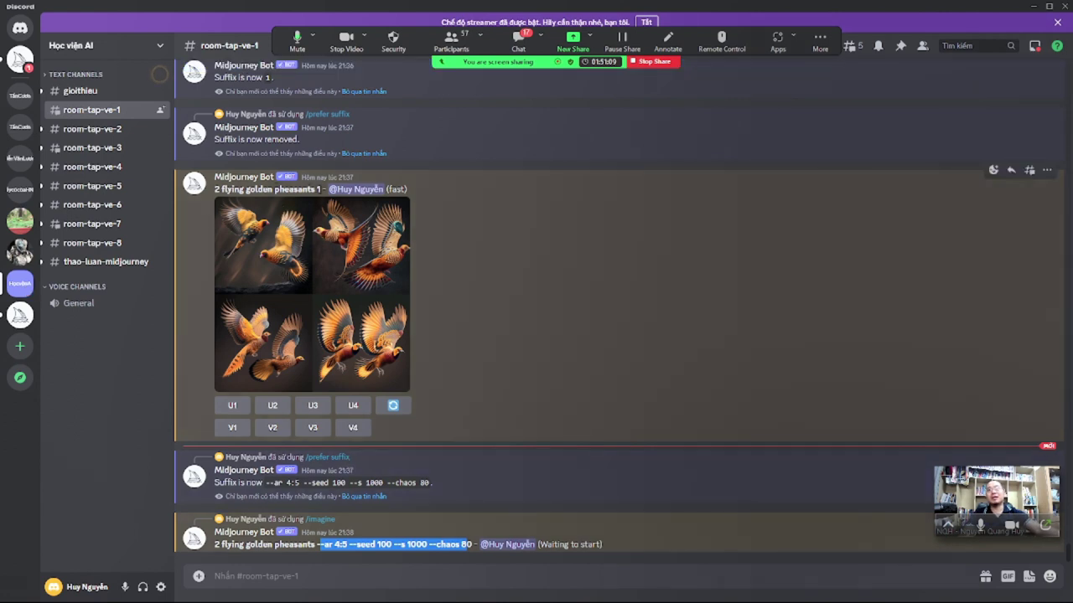
left_click(319, 190)
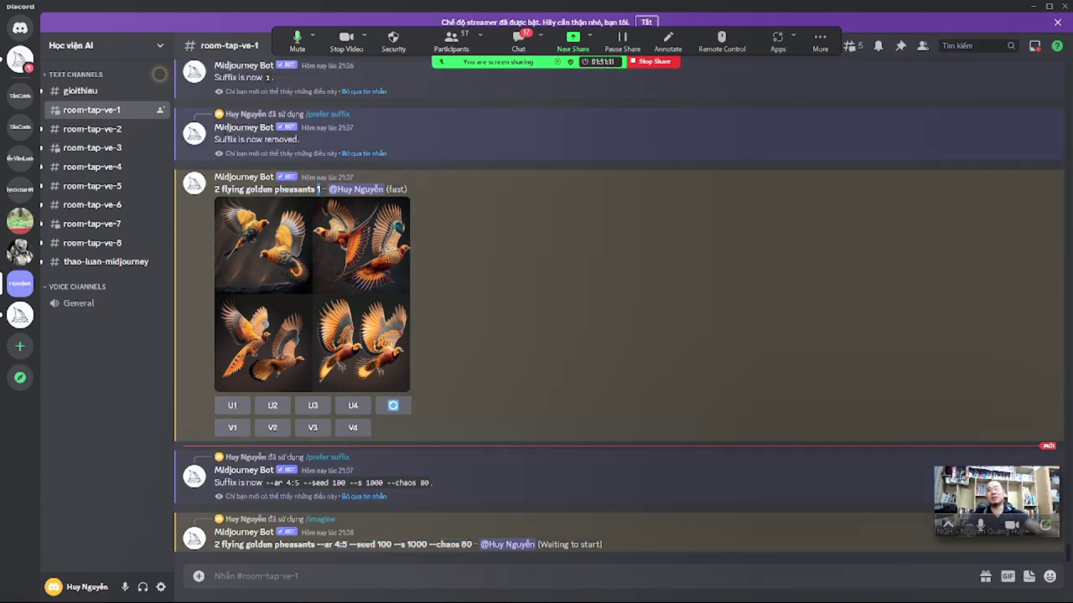
left_click_drag(222, 139, 300, 139)
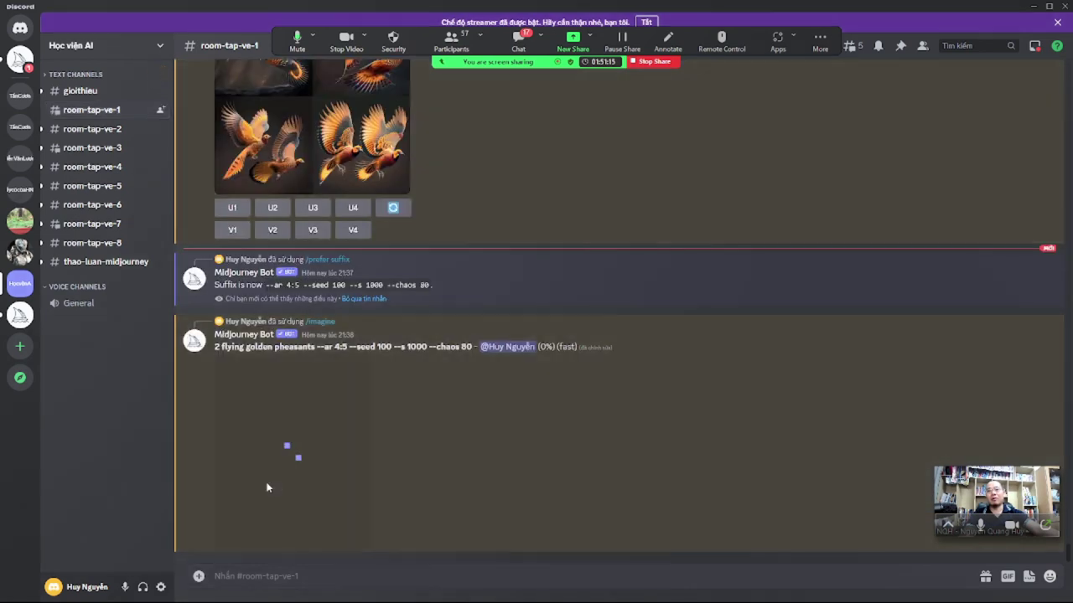
left_click_drag(323, 347, 469, 347)
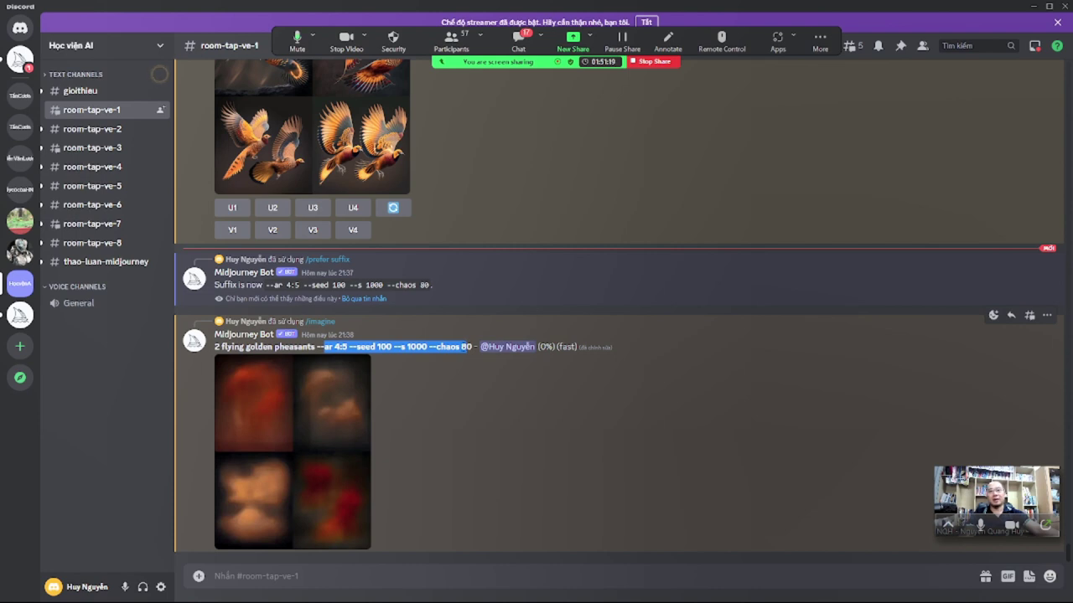
left_click(328, 346)
left_click_drag(317, 347, 459, 347)
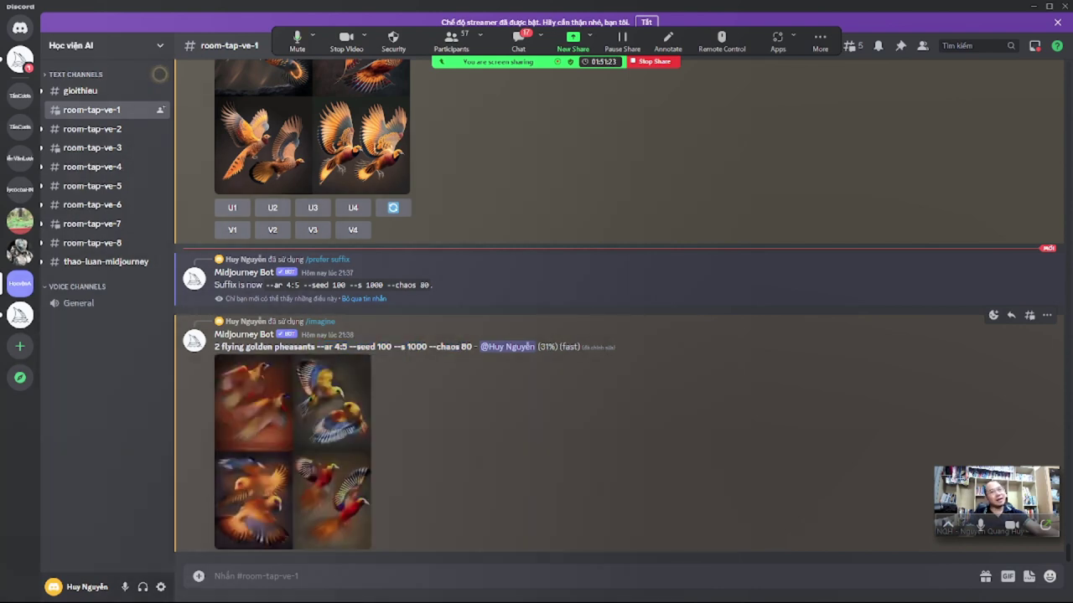
left_click_drag(333, 346, 442, 346)
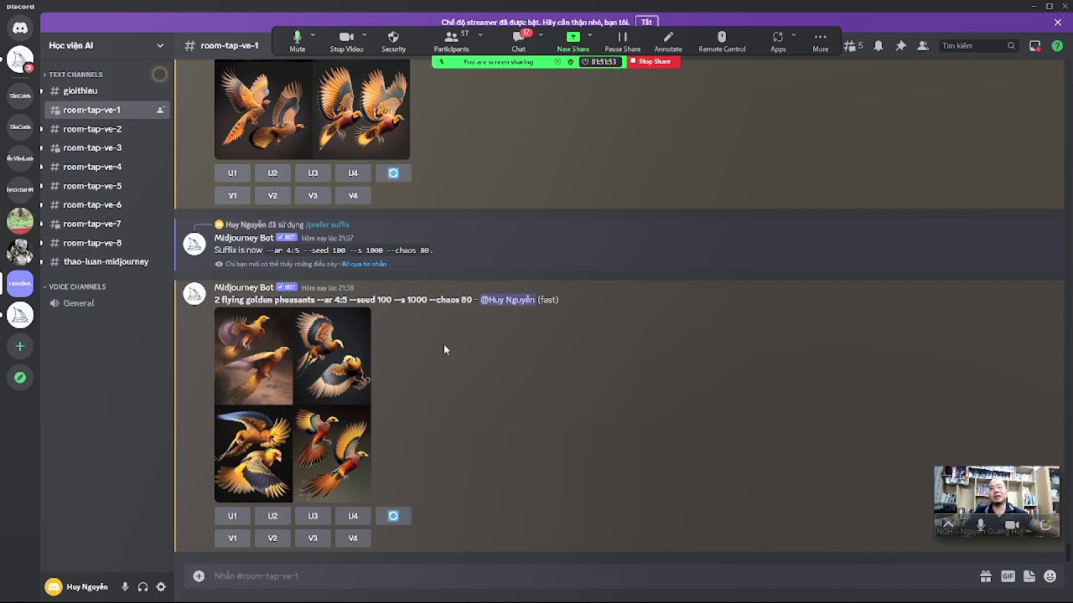
left_click(345, 367)
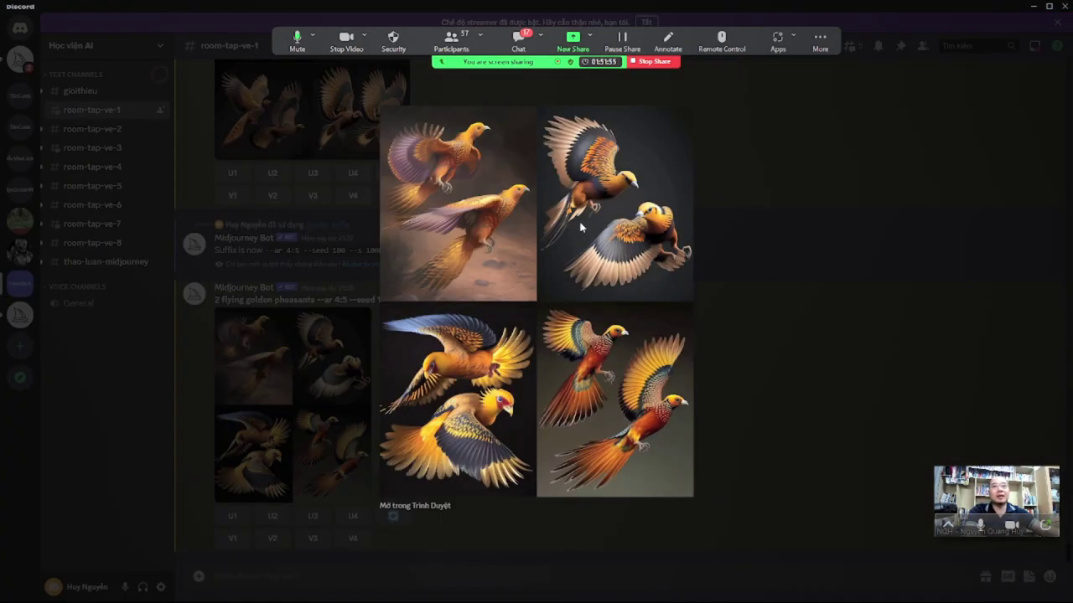
left_click(750, 382)
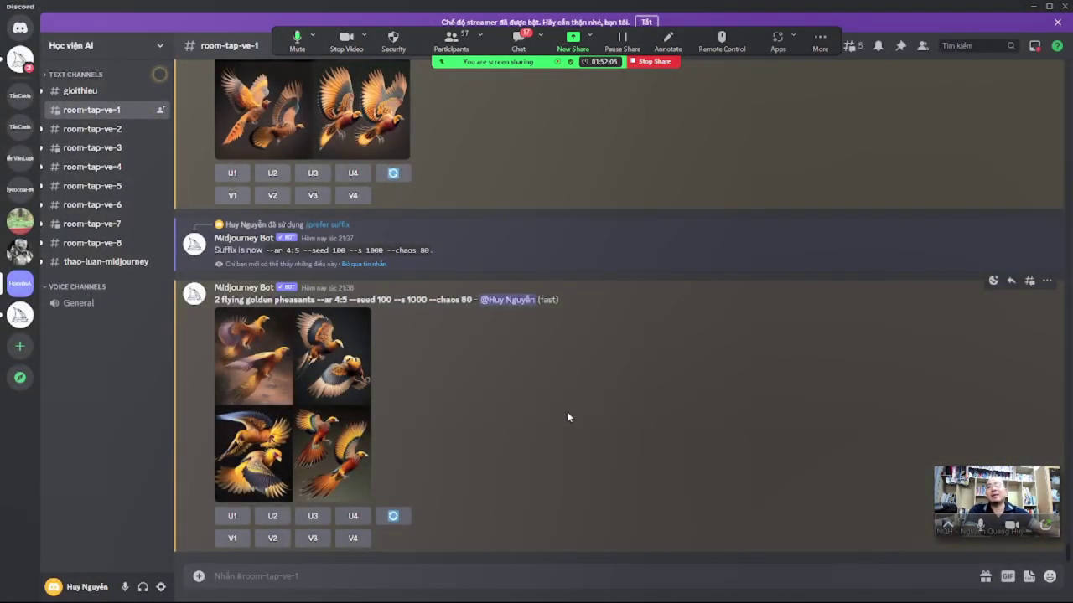
Open the Zoom meeting chat and read through the participants' earlier and newest messages
left_click(525, 40)
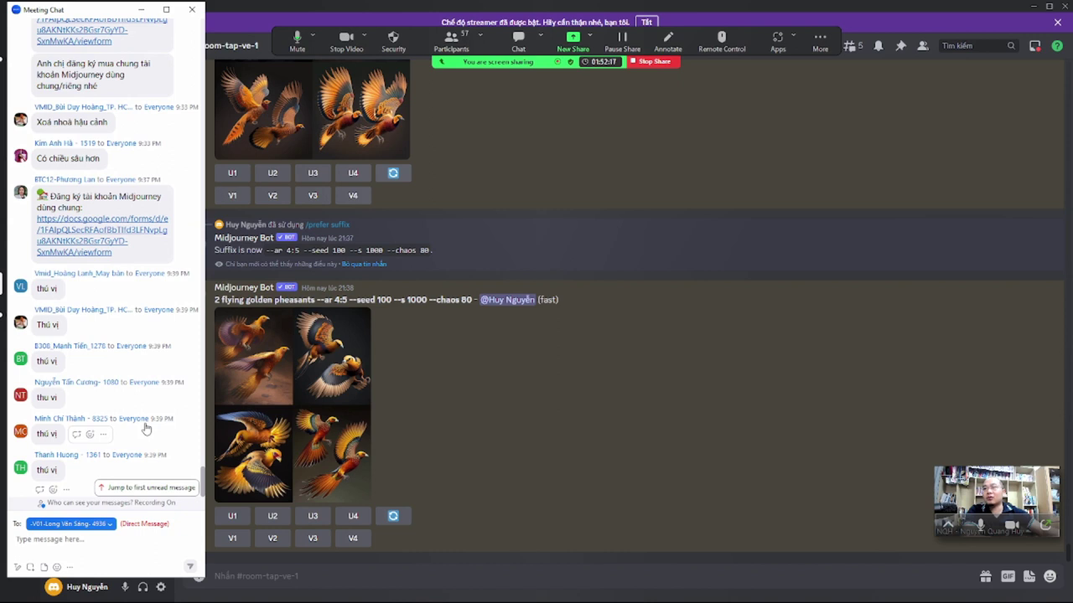
scroll(144, 428, "up", 7)
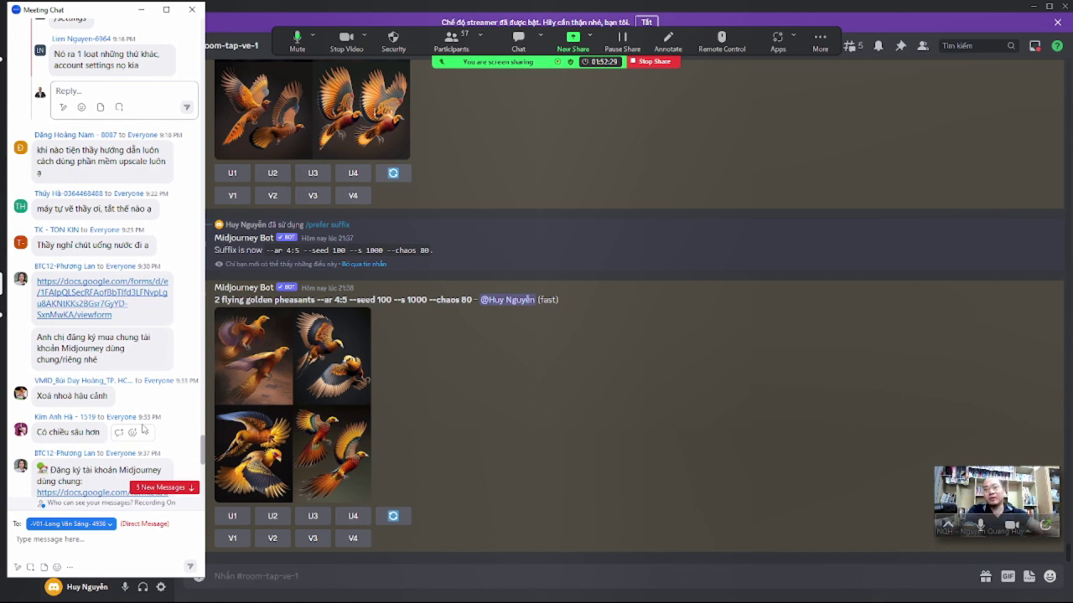
scroll(143, 429, "down", 10)
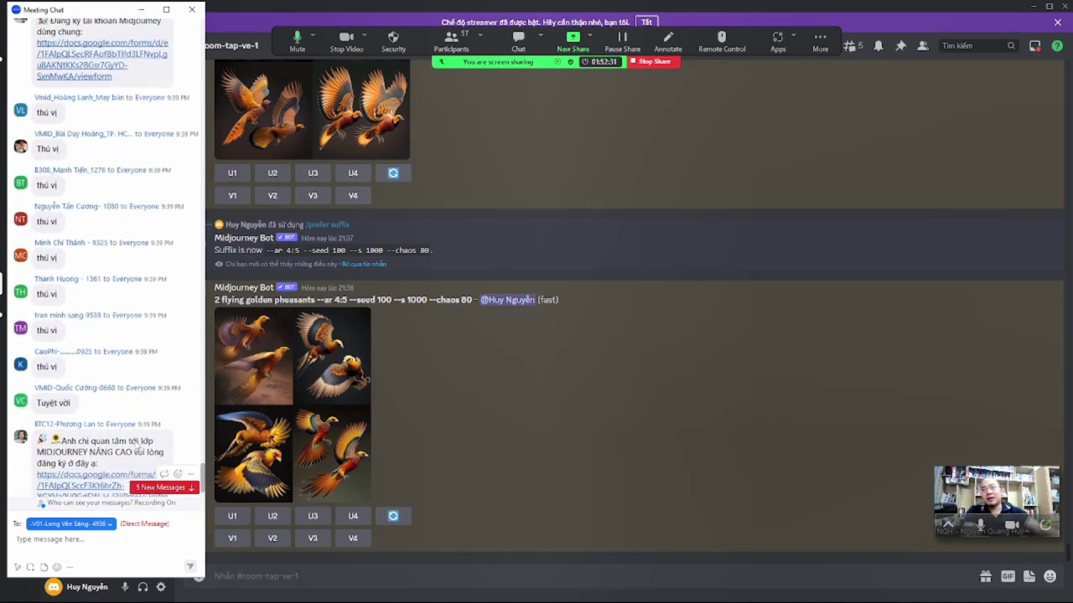
scroll(136, 449, "down", 2)
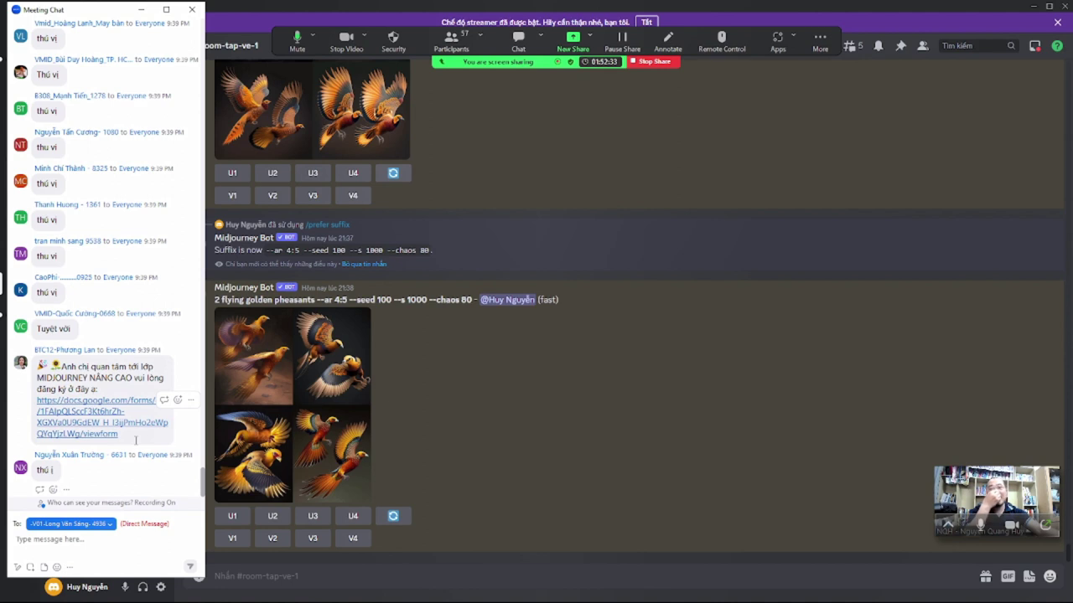
mouse_move(123, 471)
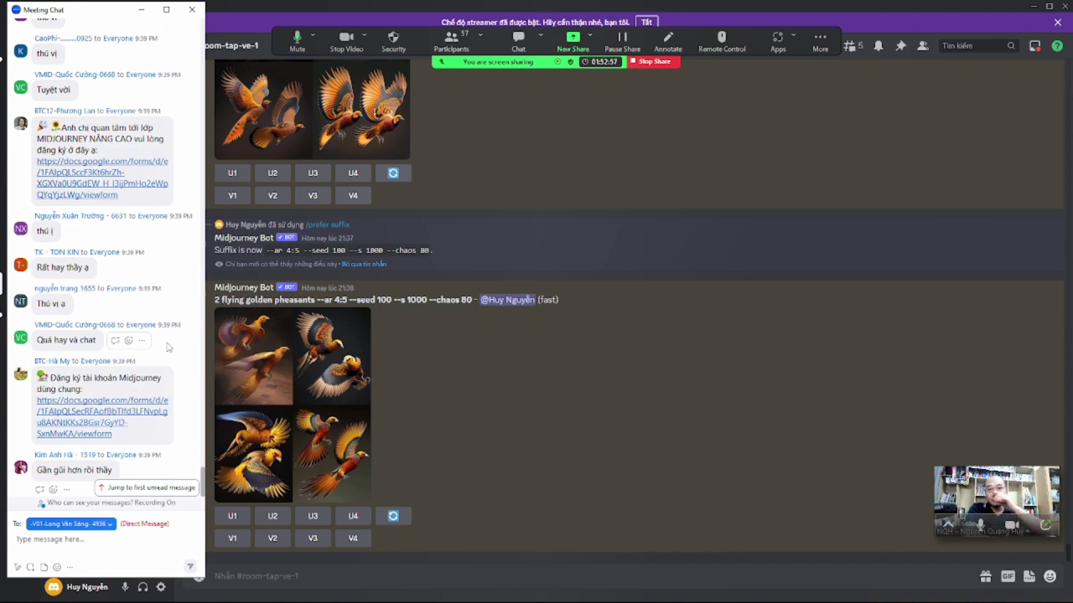
Compare the newest pheasant grid with the earlier pheasant results in the channel, viewing the grids enlarged
left_click(283, 359)
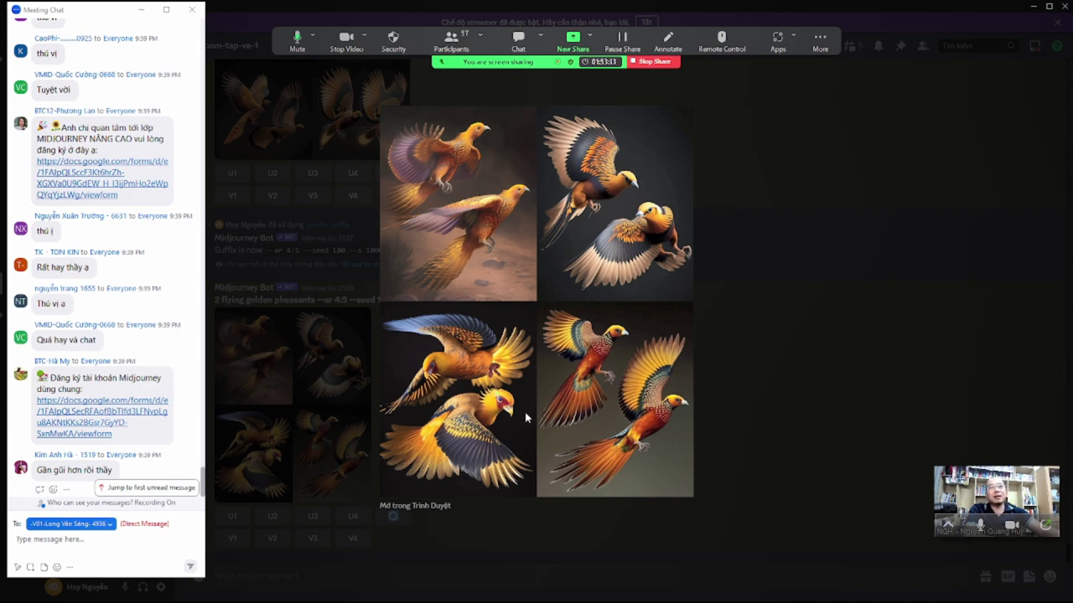
left_click(807, 363)
scroll(369, 268, "up", 8)
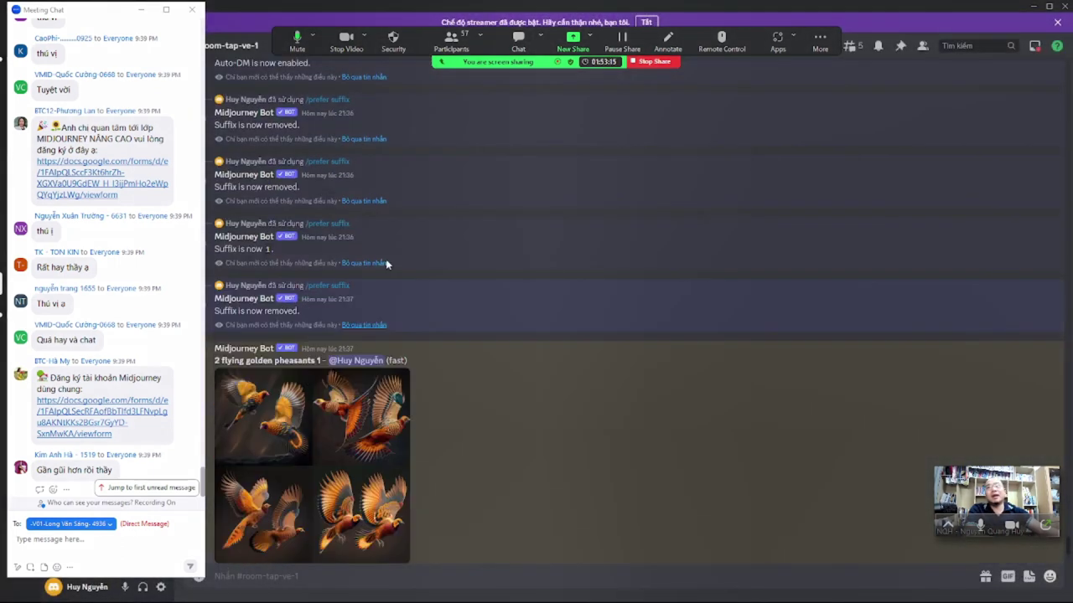
scroll(356, 276, "down", 3)
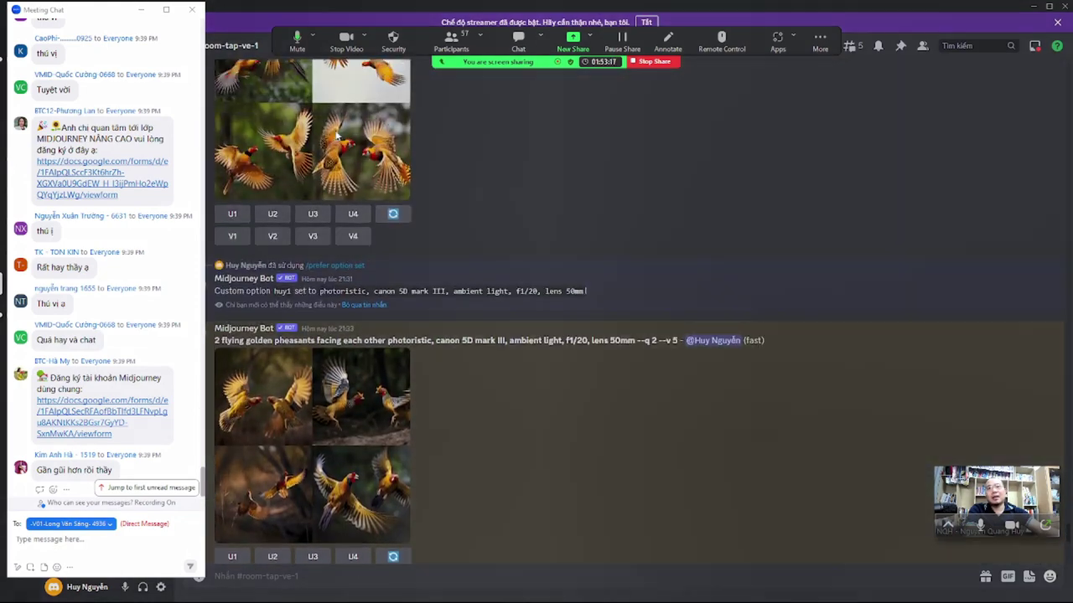
left_click(352, 453)
left_click(771, 411)
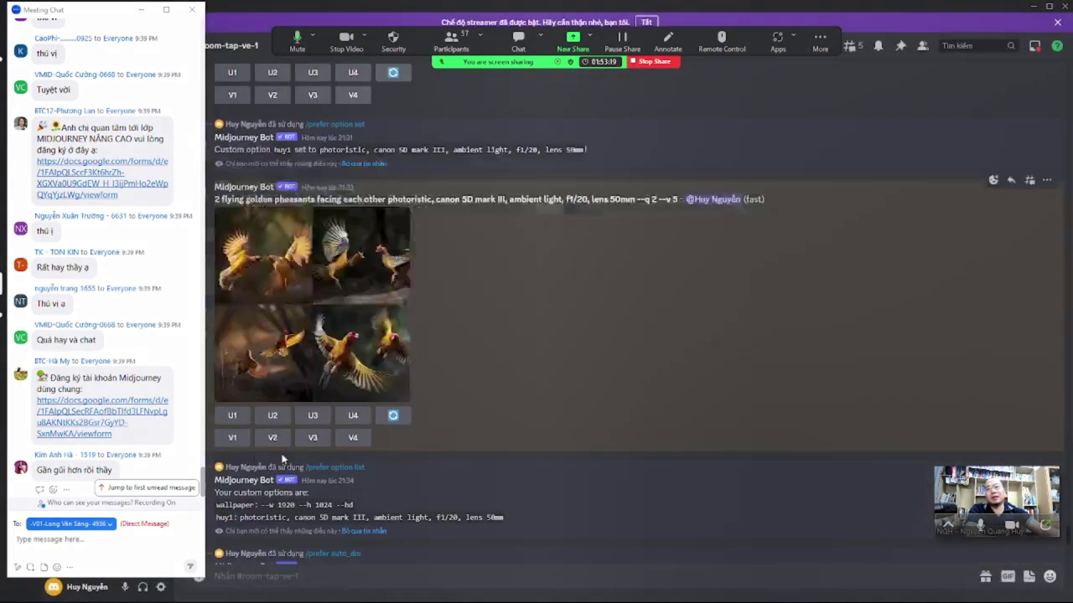
scroll(283, 455, "down", 5)
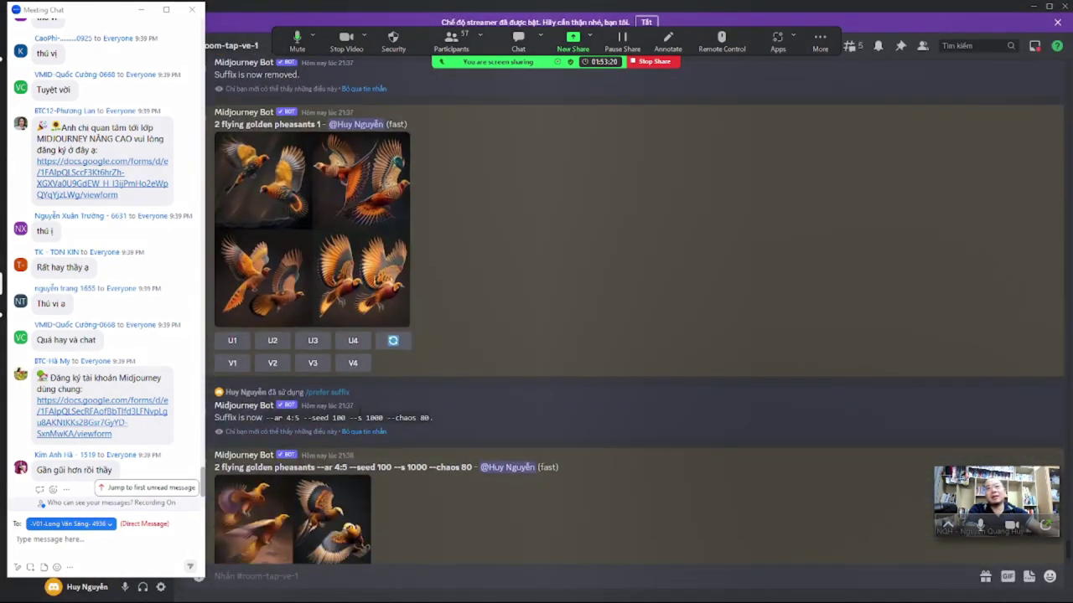
left_click(298, 511)
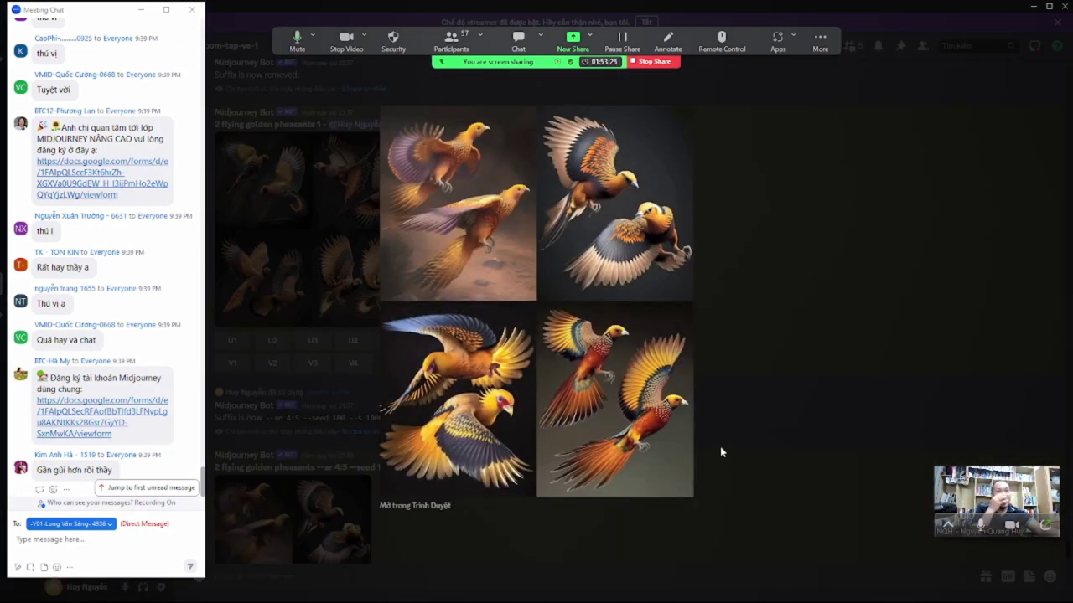
left_click(715, 381)
scroll(576, 424, "down", 3)
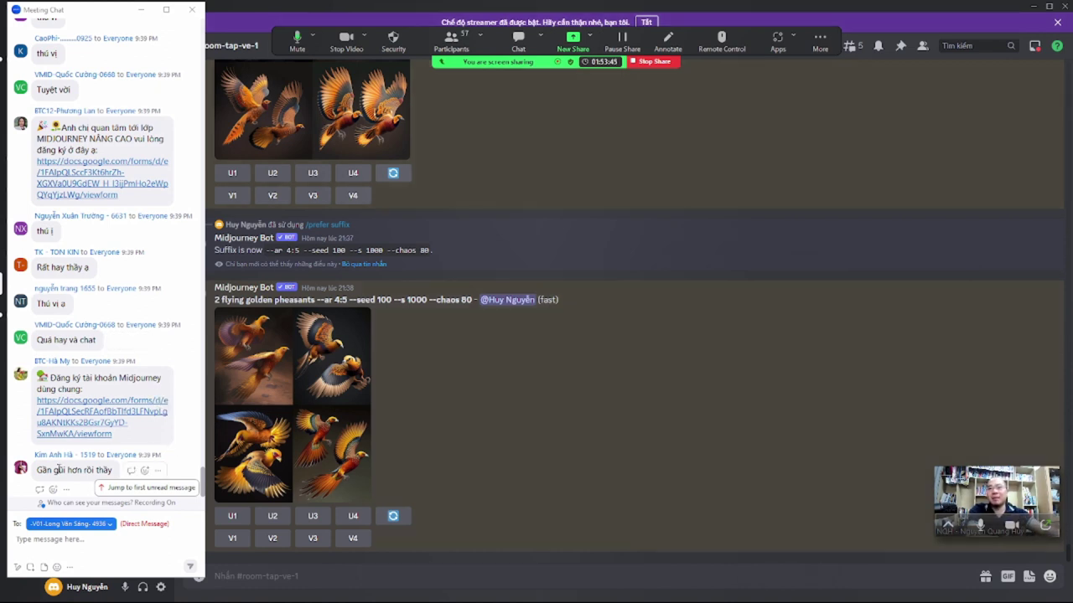
Highlight the latest message in the meeting chat, and return to the Discord channel
left_click_drag(50, 470, 87, 470)
left_click(97, 474)
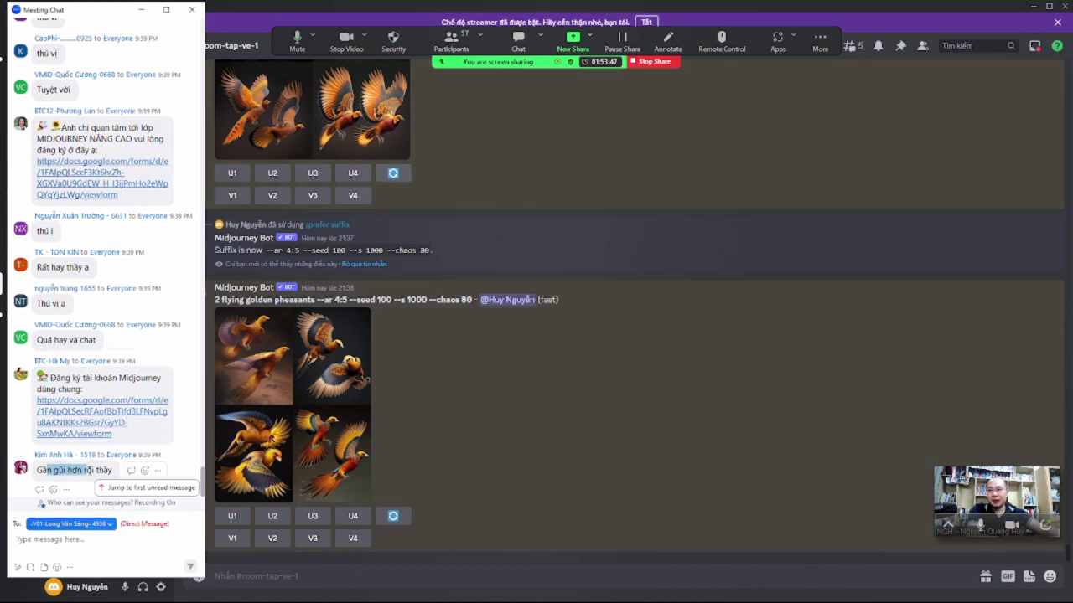
left_click(272, 517)
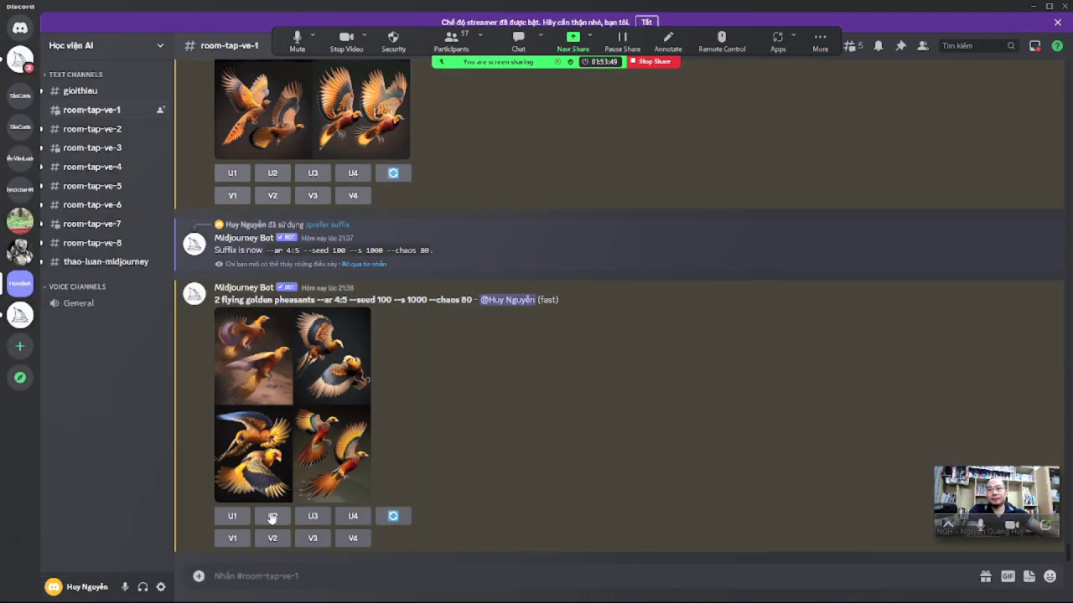
Look through the remaining Midjourney slash commands and run /subscribe
type("/")
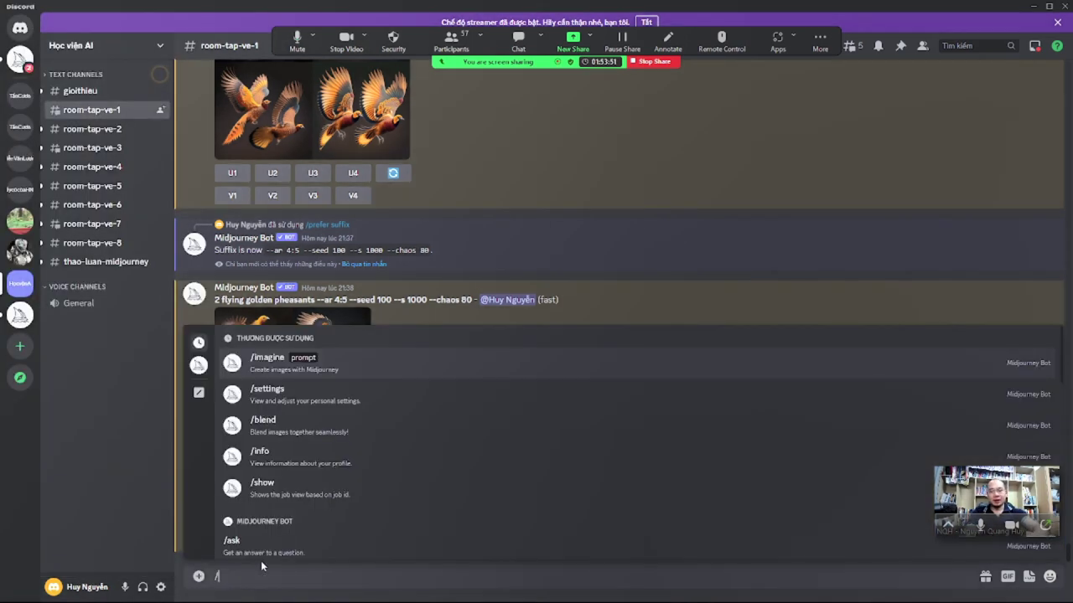
scroll(344, 469, "down", 10)
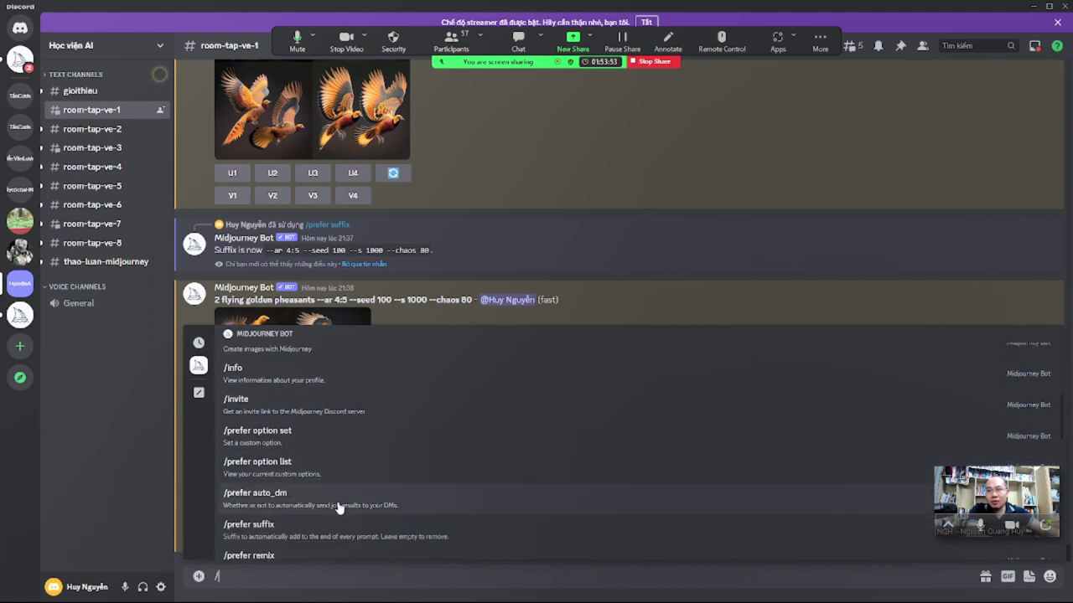
scroll(335, 522, "down", 3)
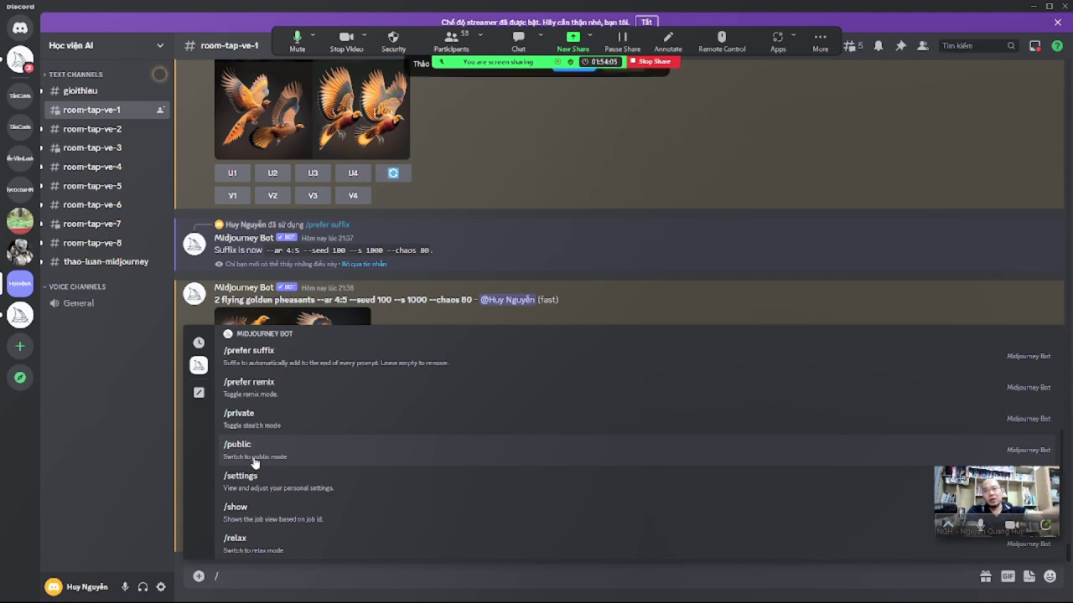
scroll(254, 518, "down", 2)
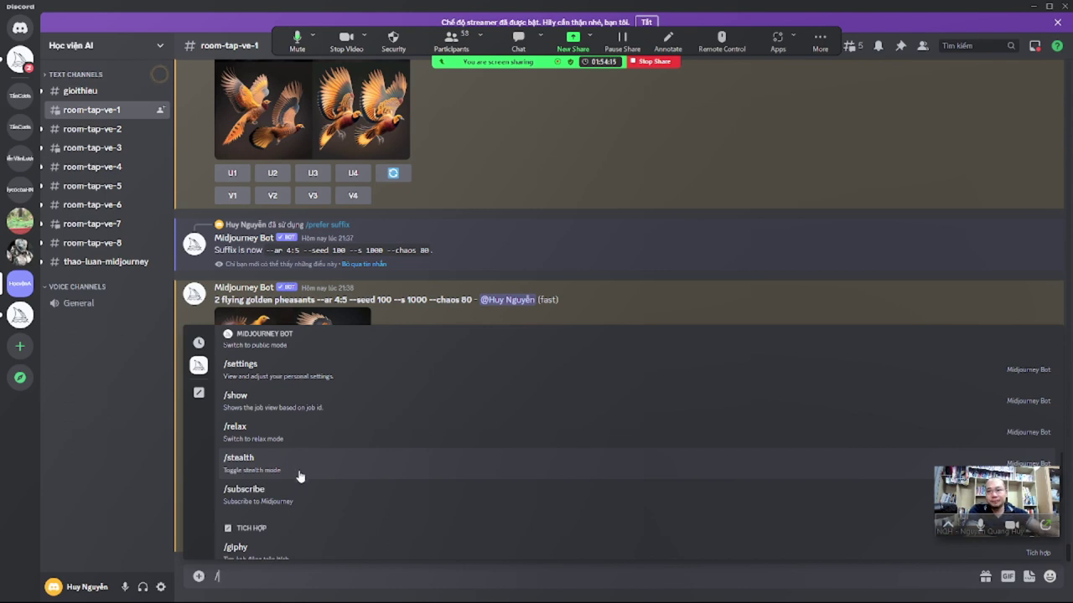
scroll(289, 457, "down", 1)
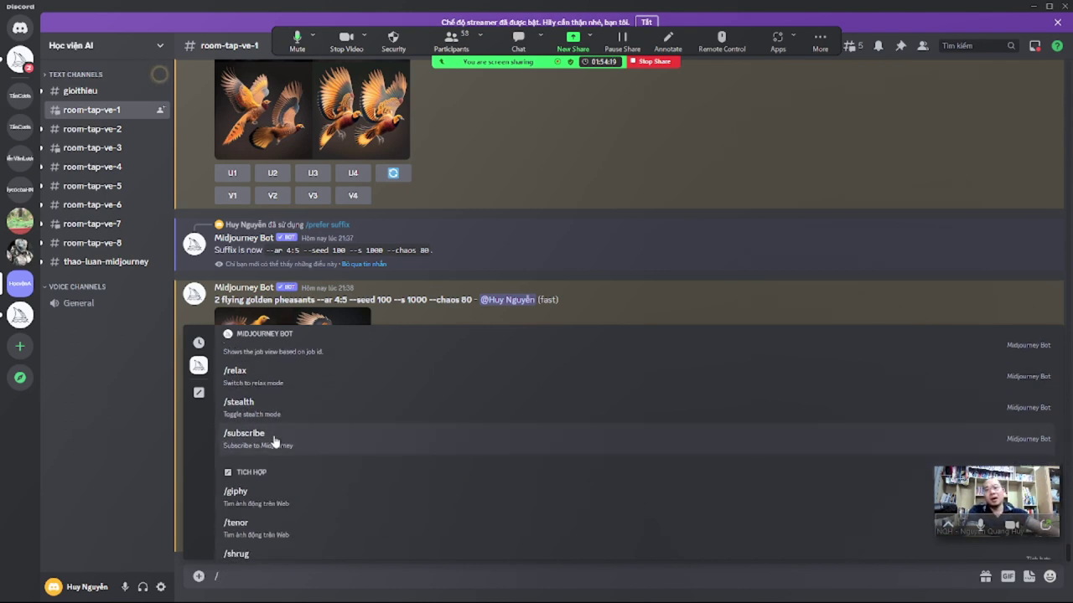
left_click(274, 441)
key("Return")
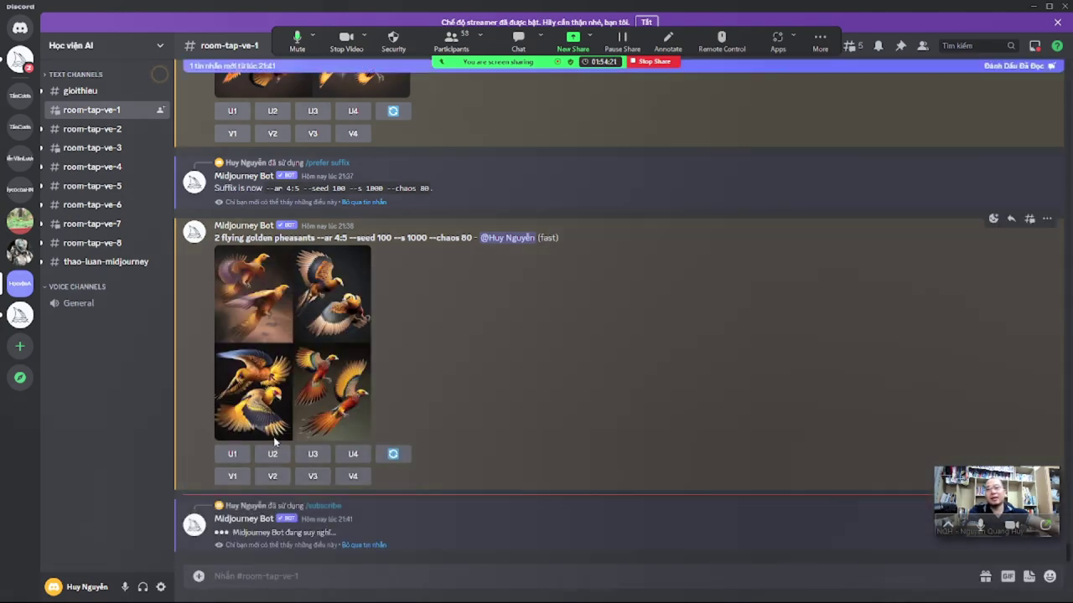
Open the subscription page from the bot's reply, proceed as the linked Discord user, and highlight the plan's price, billing period and renewal date
left_click(262, 525)
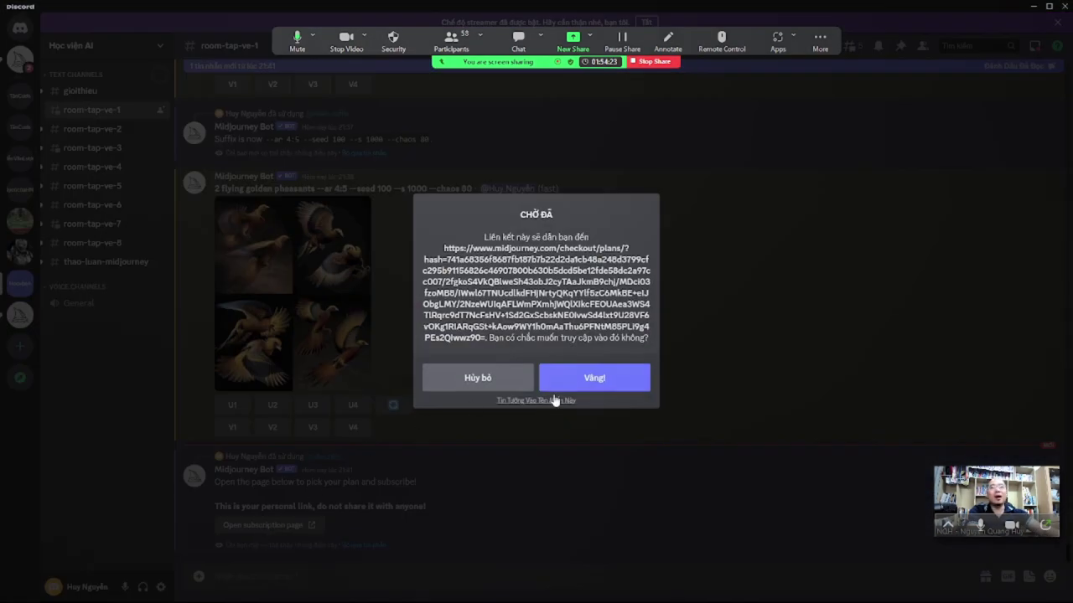
left_click(588, 382)
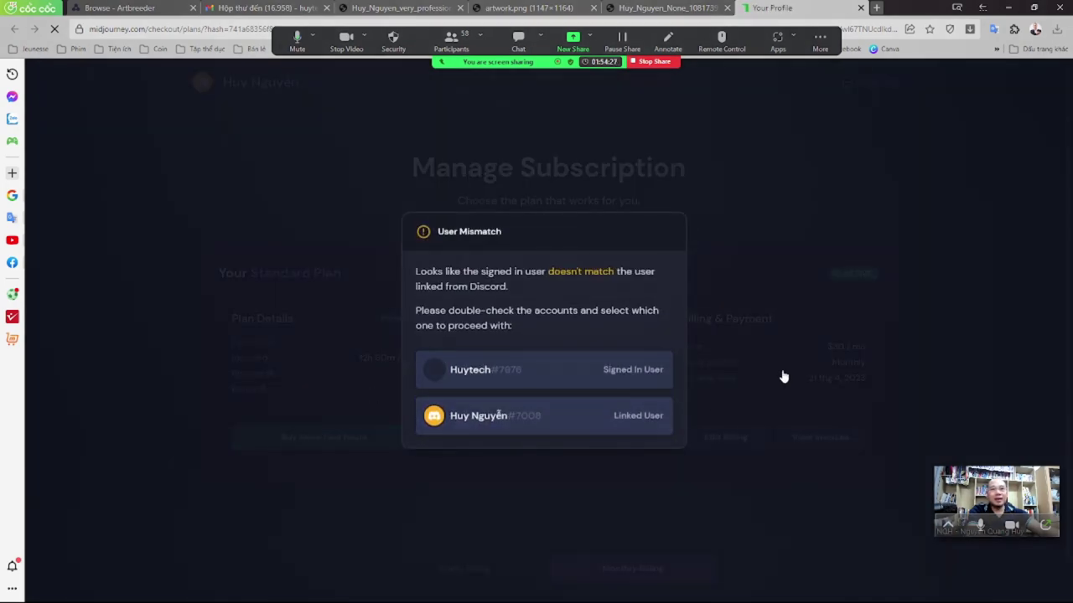
left_click(558, 426)
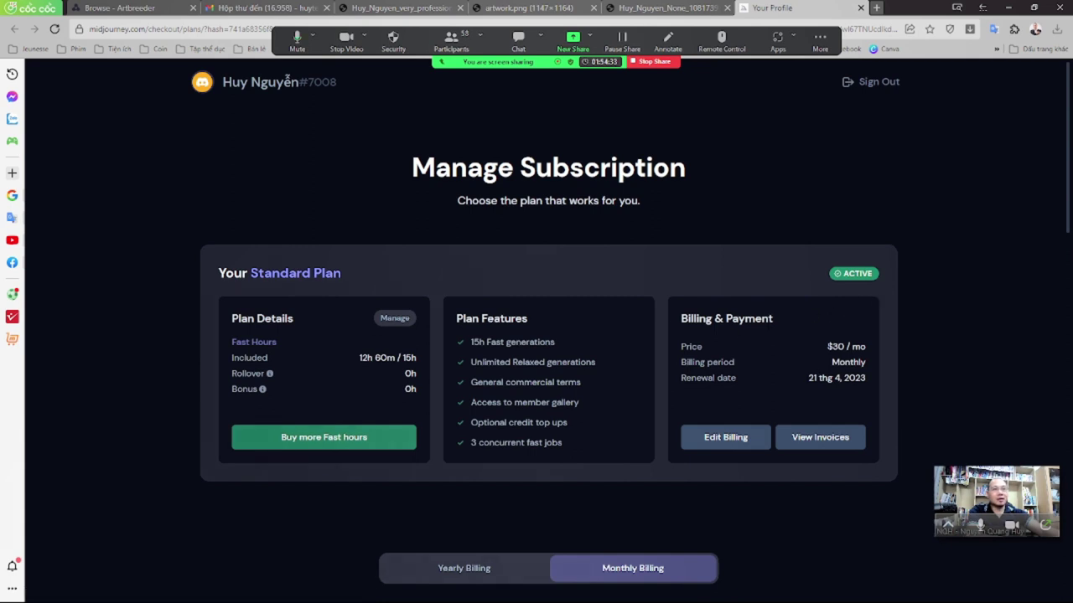
left_click_drag(826, 346, 868, 379)
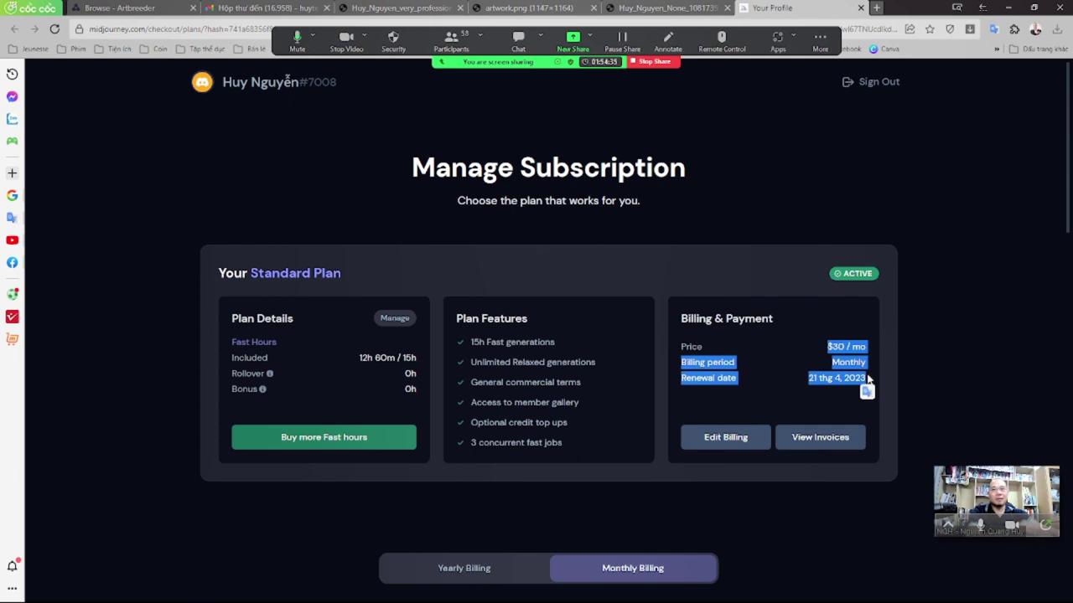
Compare the monthly plans on the subscription page, highlighting the Standard and Pro plan names and the Pro Plan's price
left_click(795, 382)
scroll(642, 407, "down", 5)
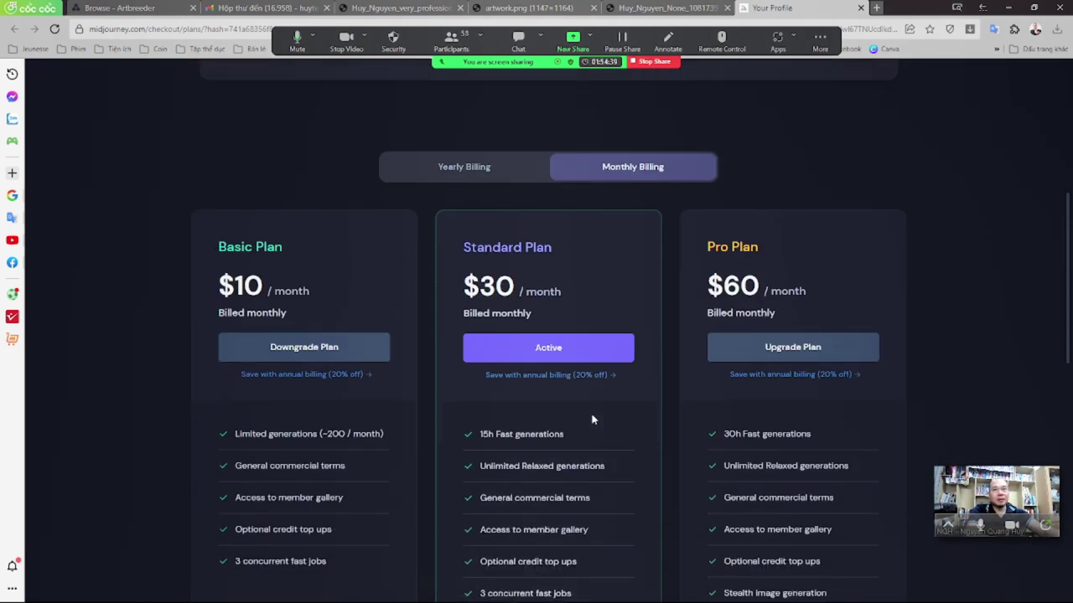
left_click_drag(708, 202, 772, 201)
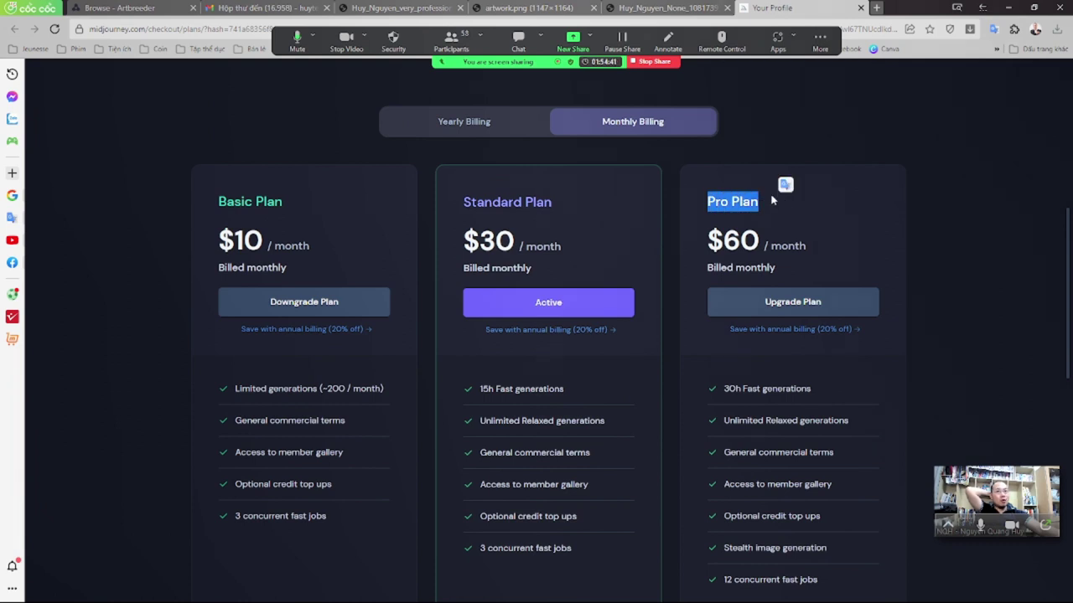
left_click_drag(551, 202, 471, 202)
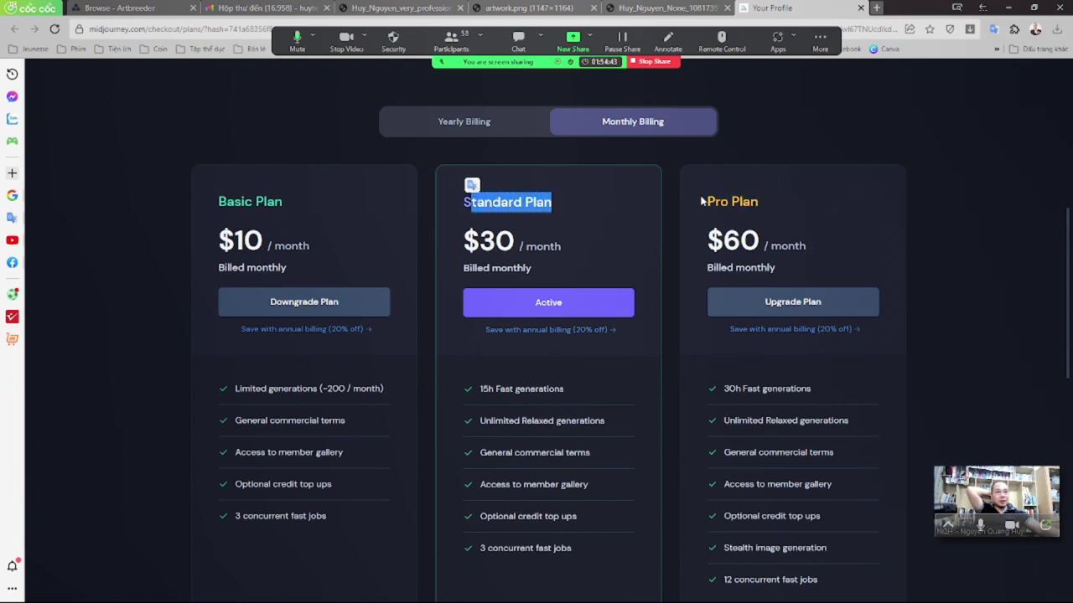
left_click_drag(700, 201, 758, 201)
left_click_drag(709, 225, 799, 268)
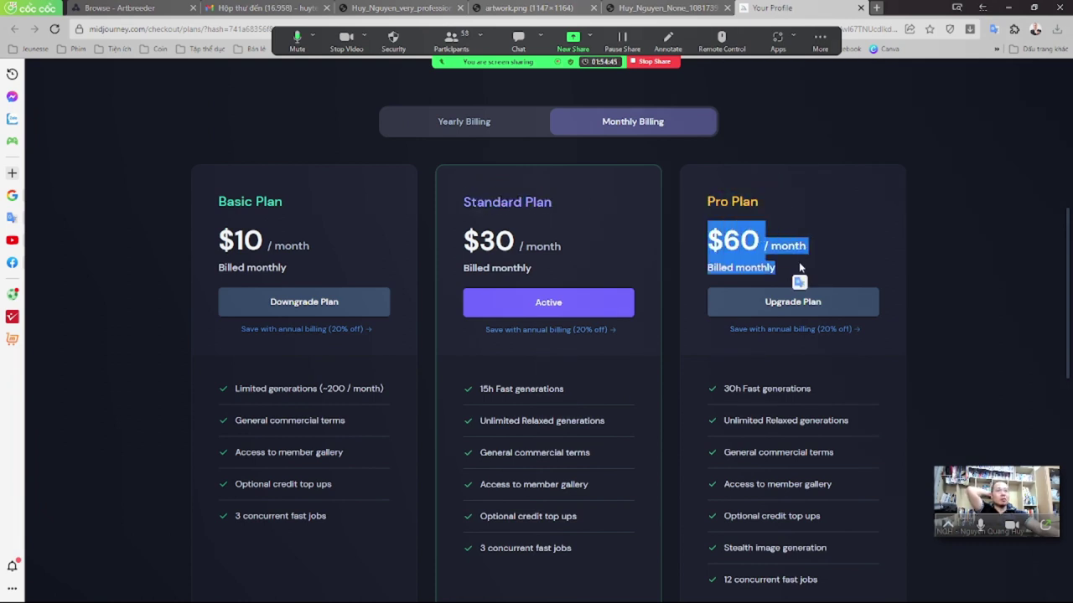
left_click(851, 259)
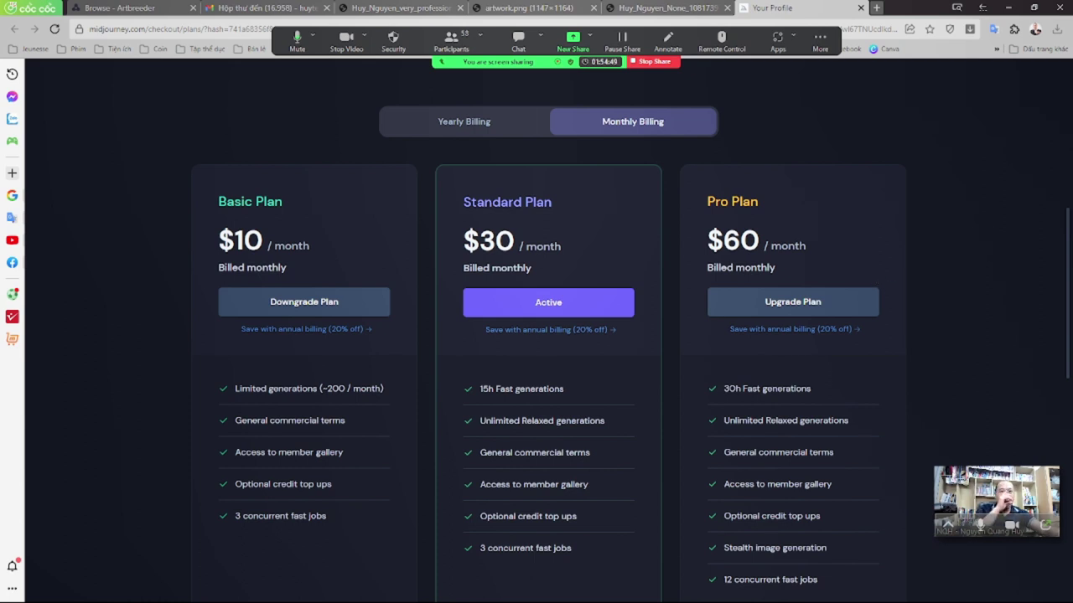
Highlight the Pro Plan's fast generation hours and the Standard Plan's concurrent fast jobs in the feature lists
left_click_drag(722, 389, 889, 385)
left_click(914, 388)
scroll(918, 389, "down", 2)
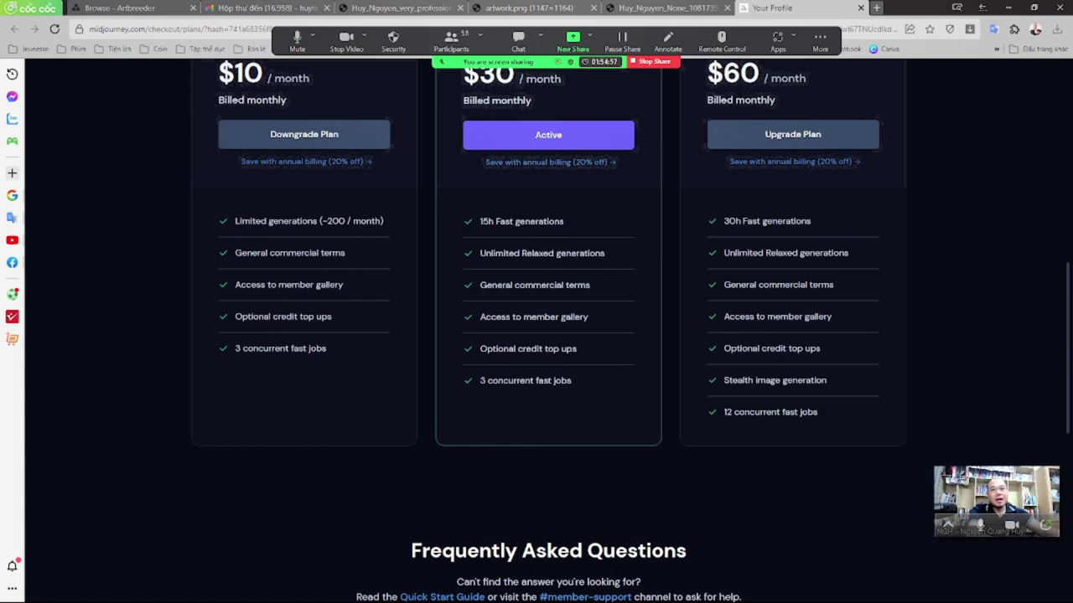
left_click_drag(479, 380, 576, 392)
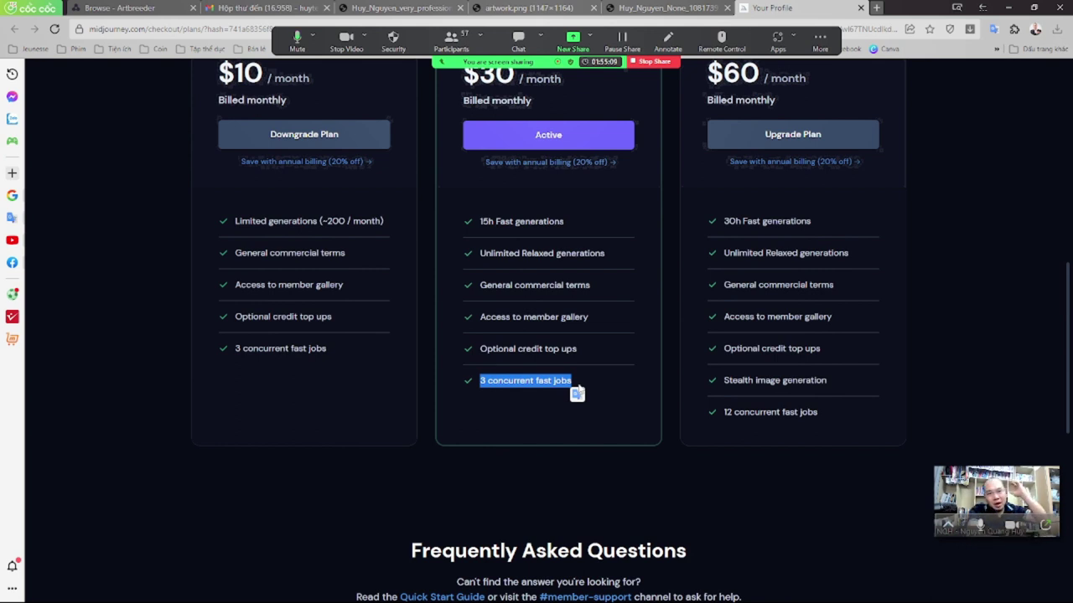
left_click(423, 466)
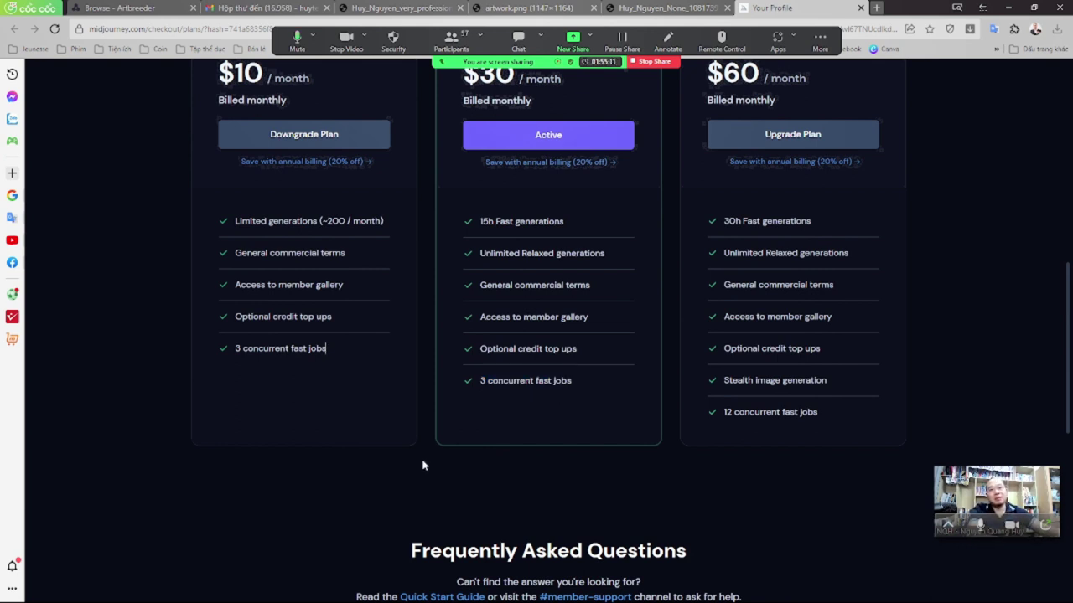
Highlight the Basic Plan's monthly price and generation limit, and the Standard Plan's name
scroll(430, 453, "up", 2)
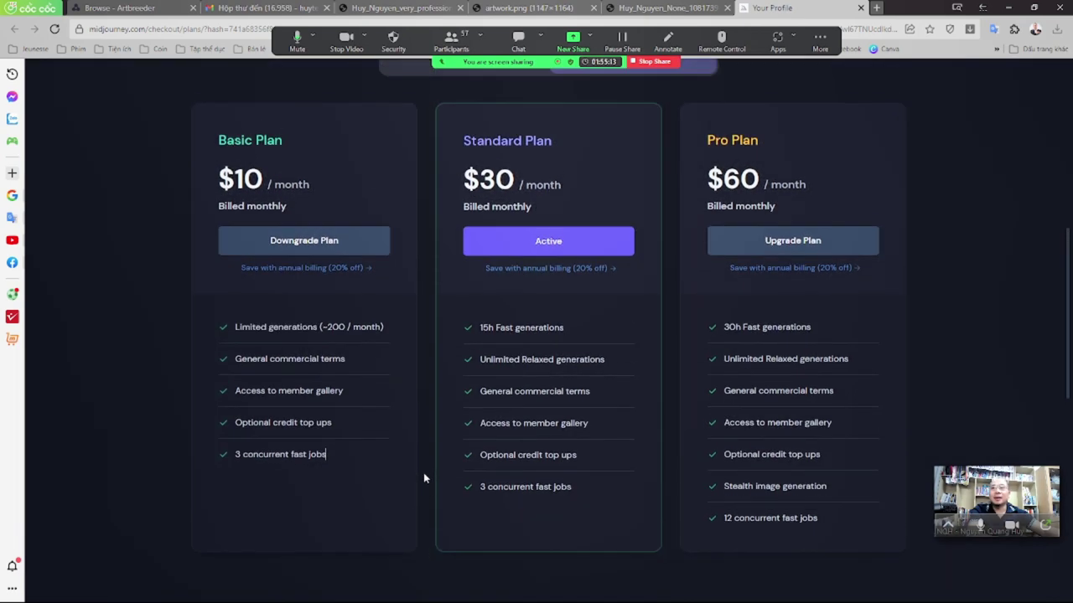
left_click_drag(300, 247, 216, 243)
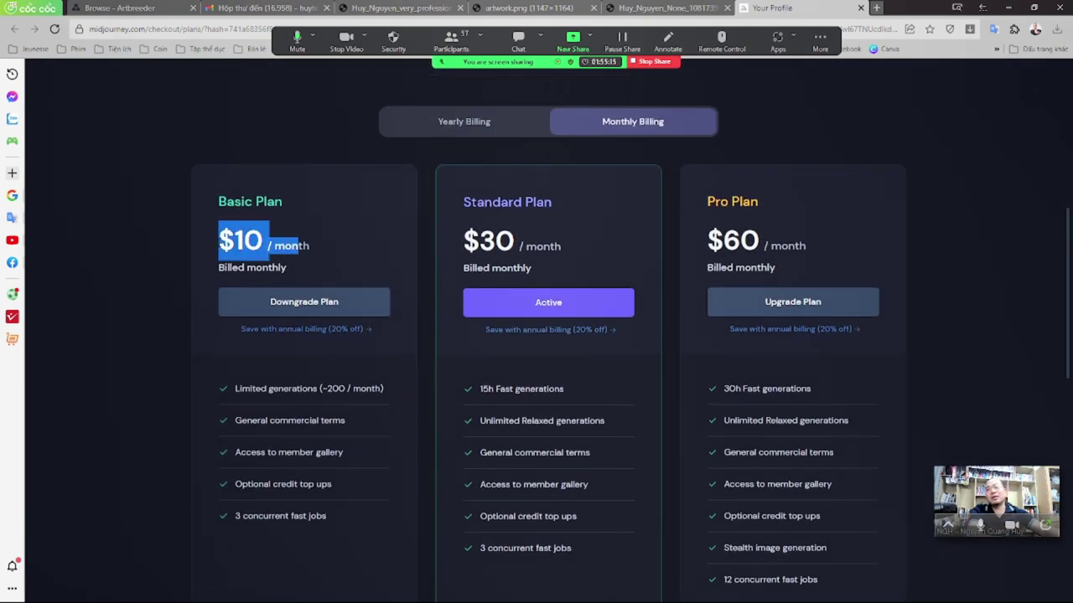
left_click(216, 243)
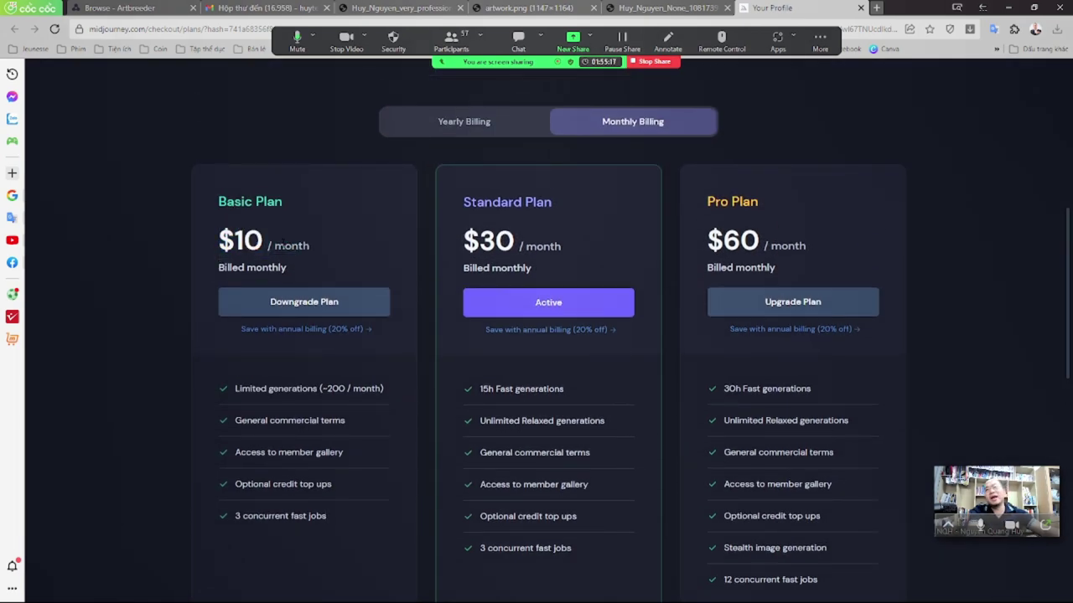
left_click_drag(303, 245, 216, 243)
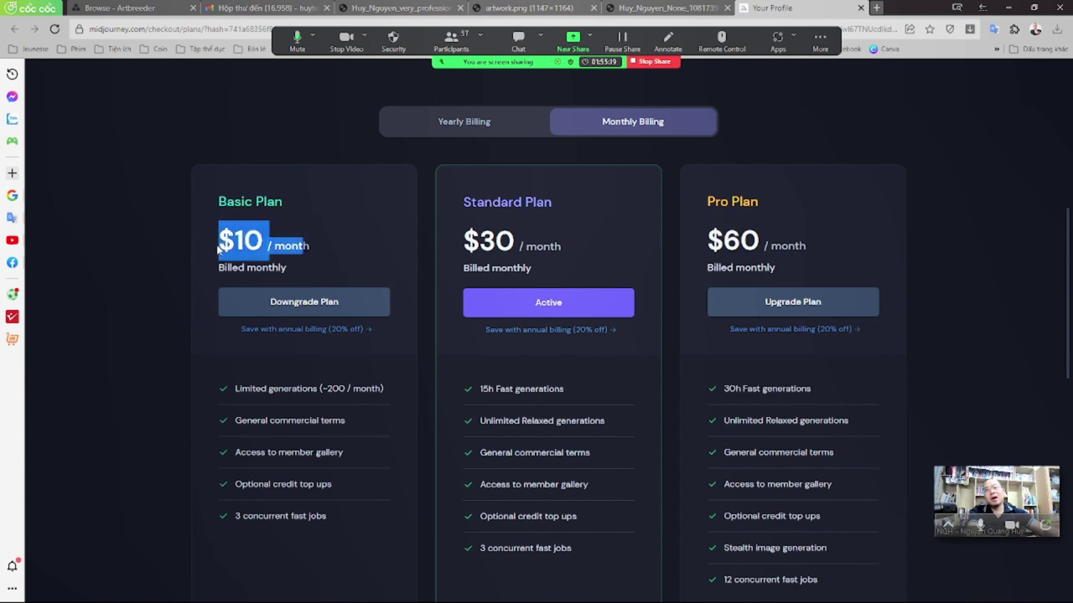
left_click(338, 378)
left_click_drag(318, 389, 376, 389)
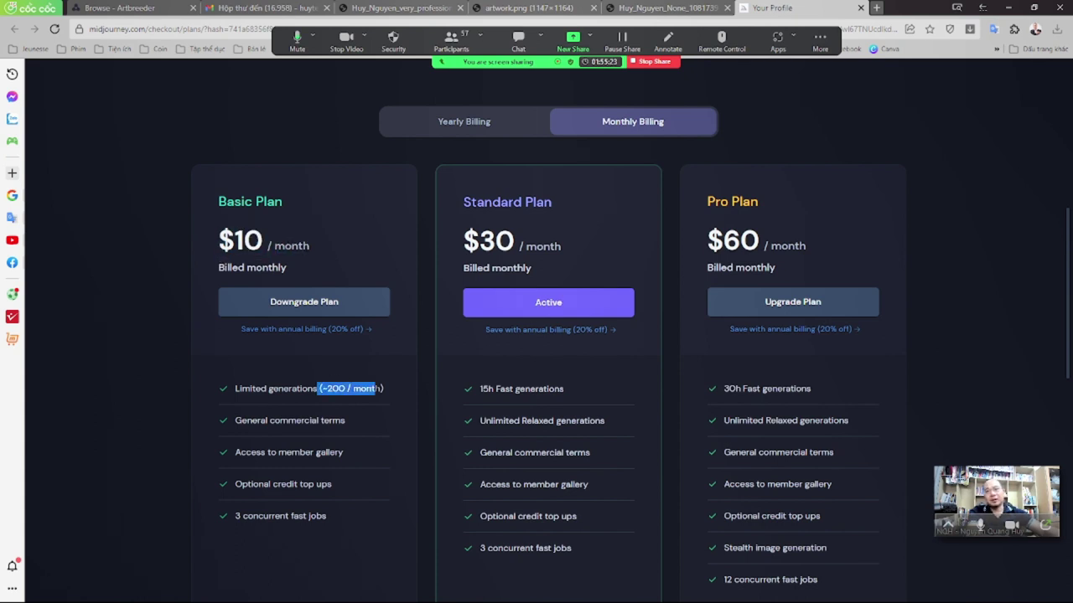
left_click_drag(268, 389, 384, 389)
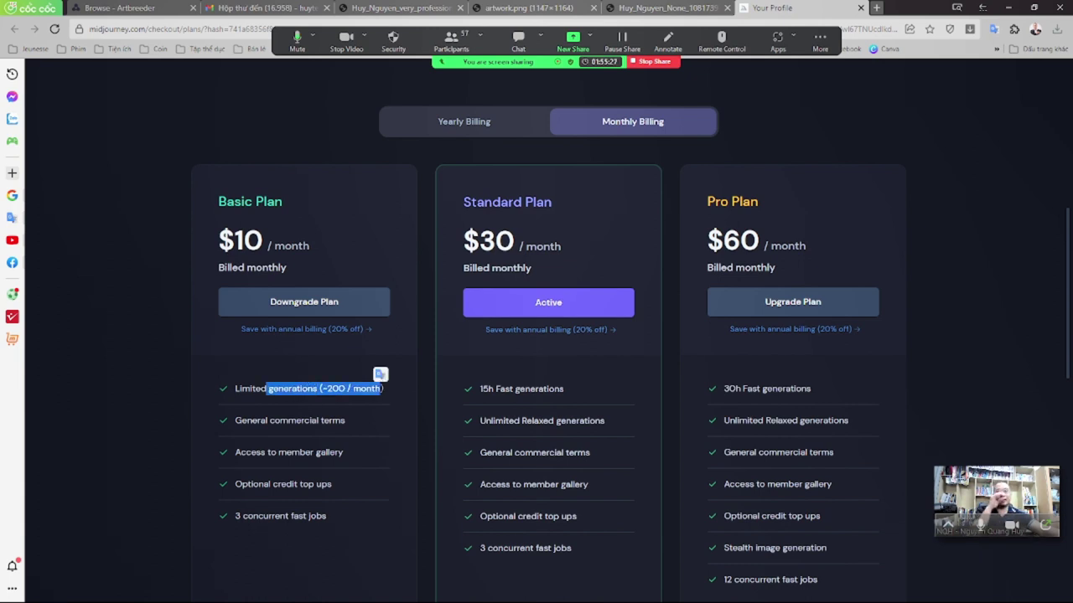
left_click(384, 389)
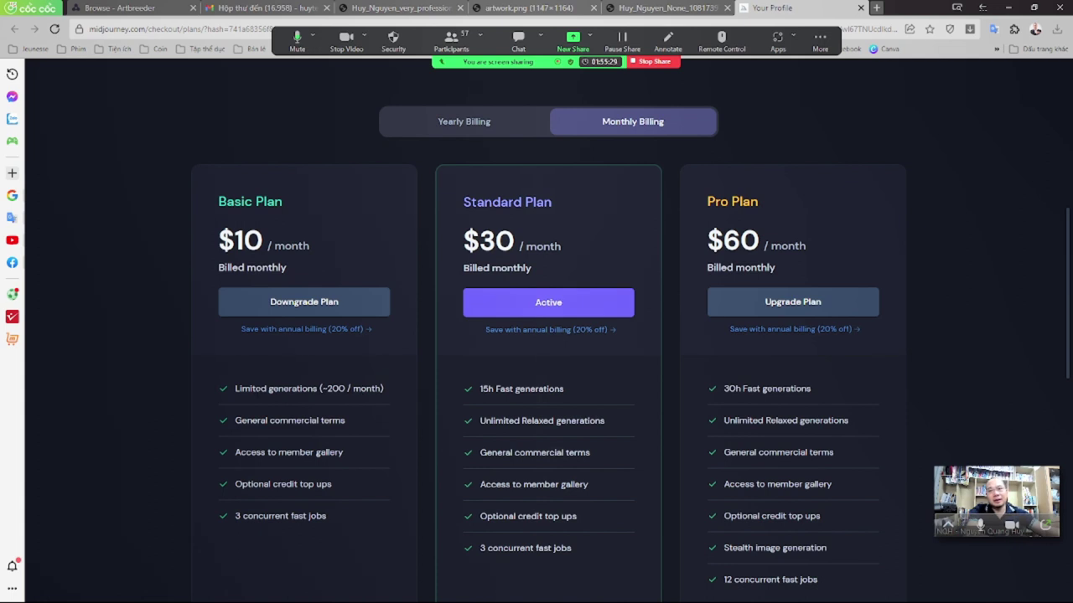
left_click_drag(249, 388, 364, 388)
left_click(366, 388)
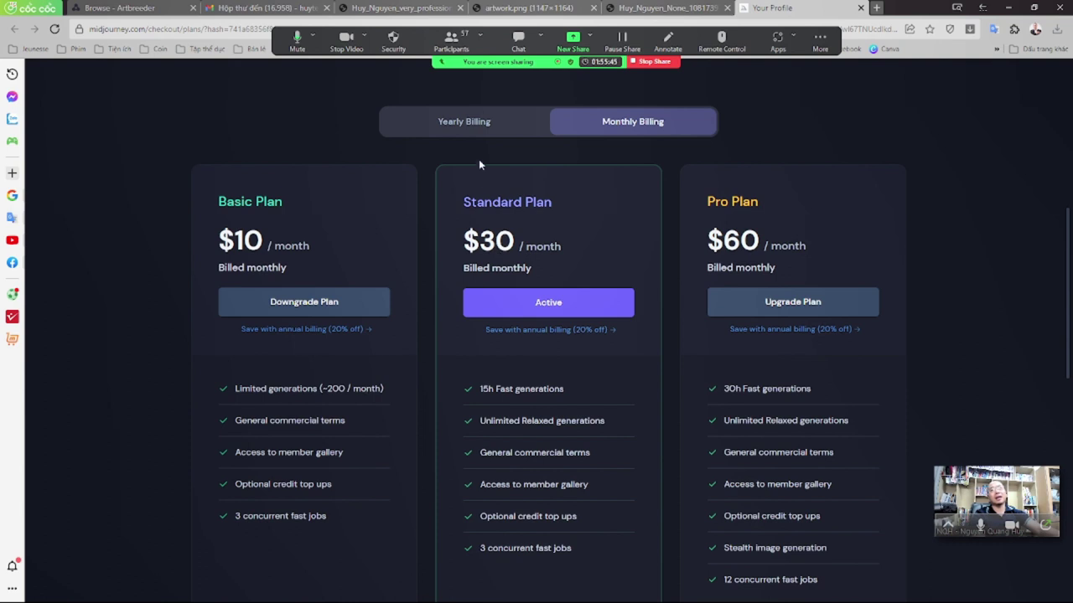
left_click_drag(471, 202, 562, 204)
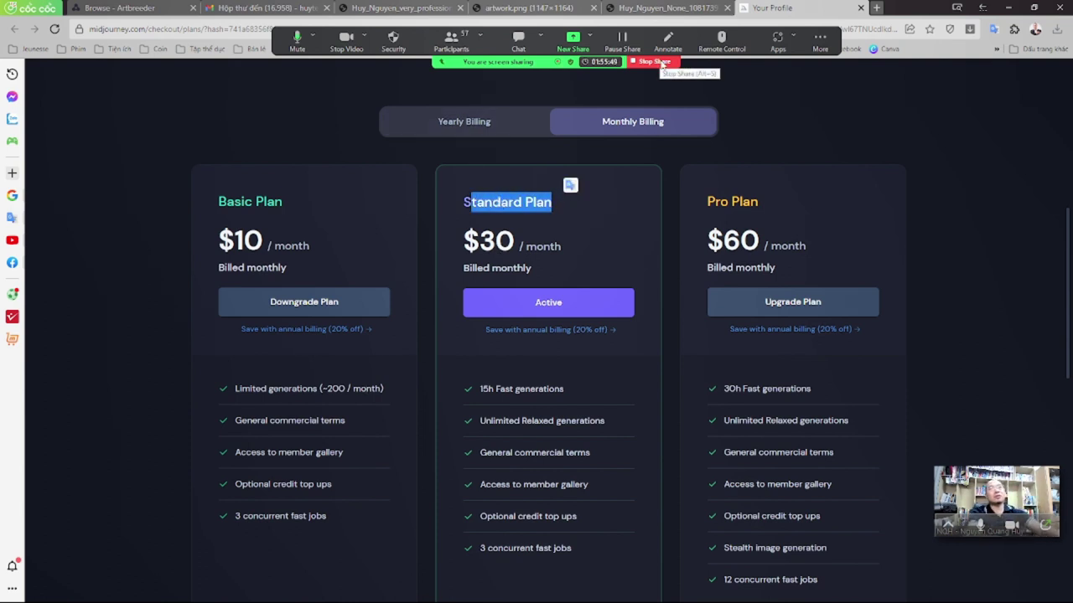
left_click(806, 114)
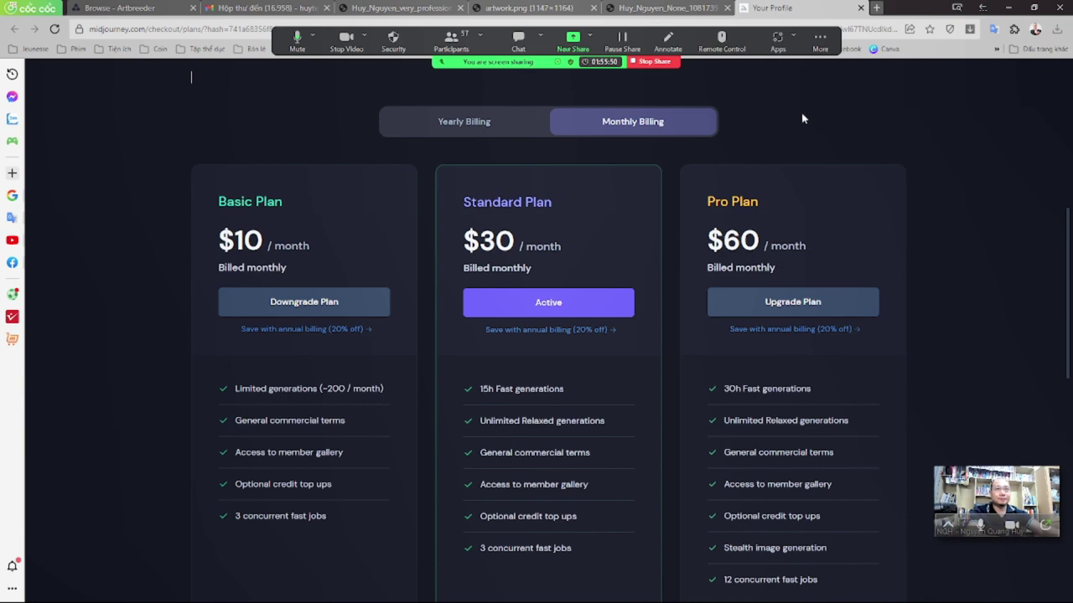
Close the three browser tabs holding generated images and artwork.png, keeping the subscription page open
left_click(677, 10)
left_click(593, 8)
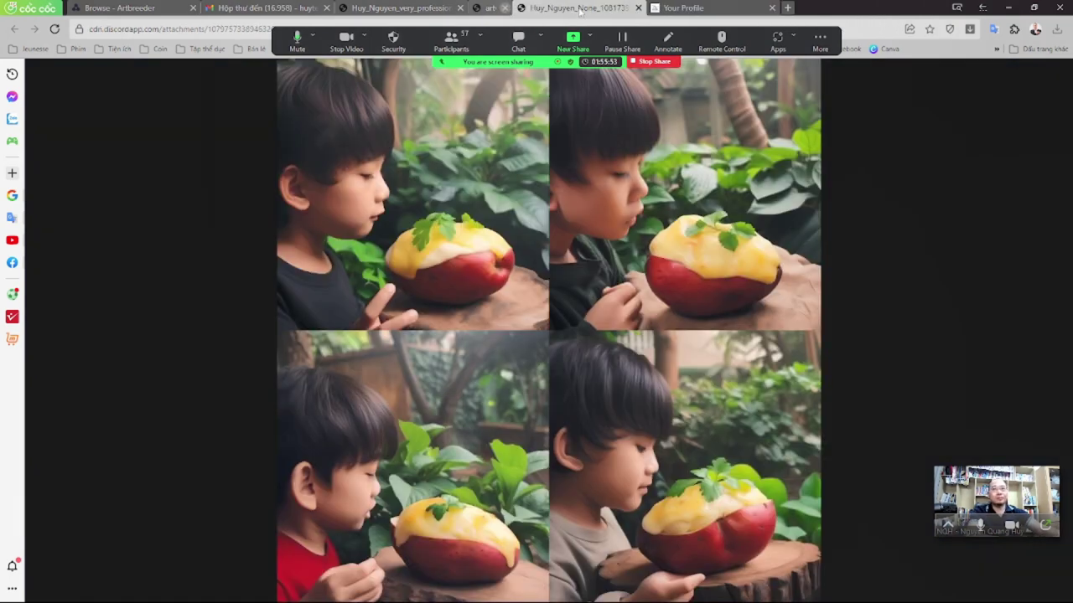
left_click(459, 7)
left_click(459, 8)
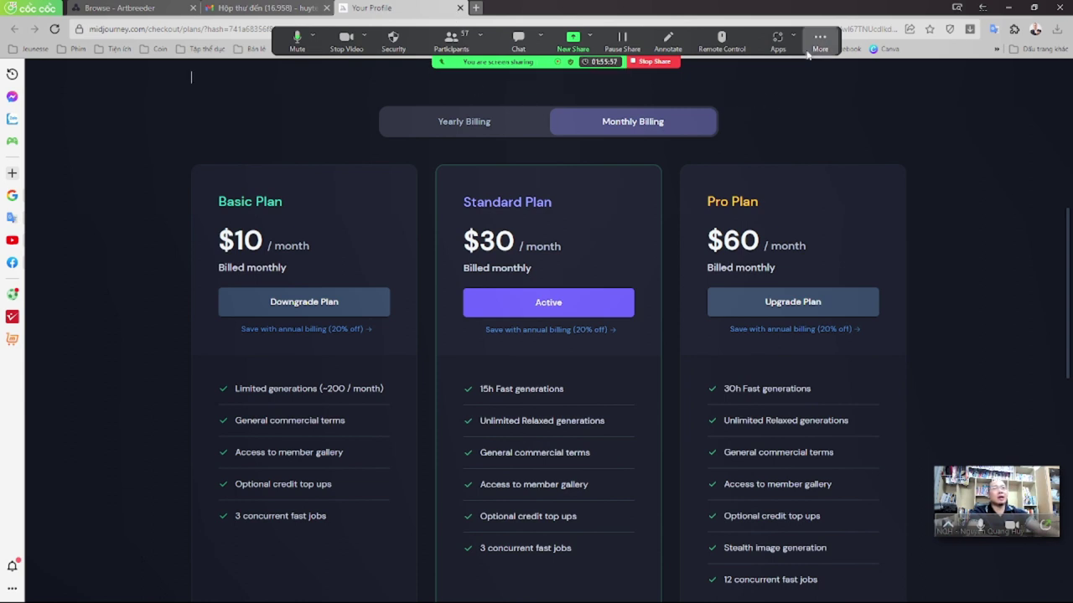
Shift the meeting toolbar slightly, and look through the subscription page from the plan summary to the frequently asked questions
mouse_move(819, 49)
left_mouse_down()
mouse_move(843, 59)
mouse_move(810, 48)
left_mouse_up()
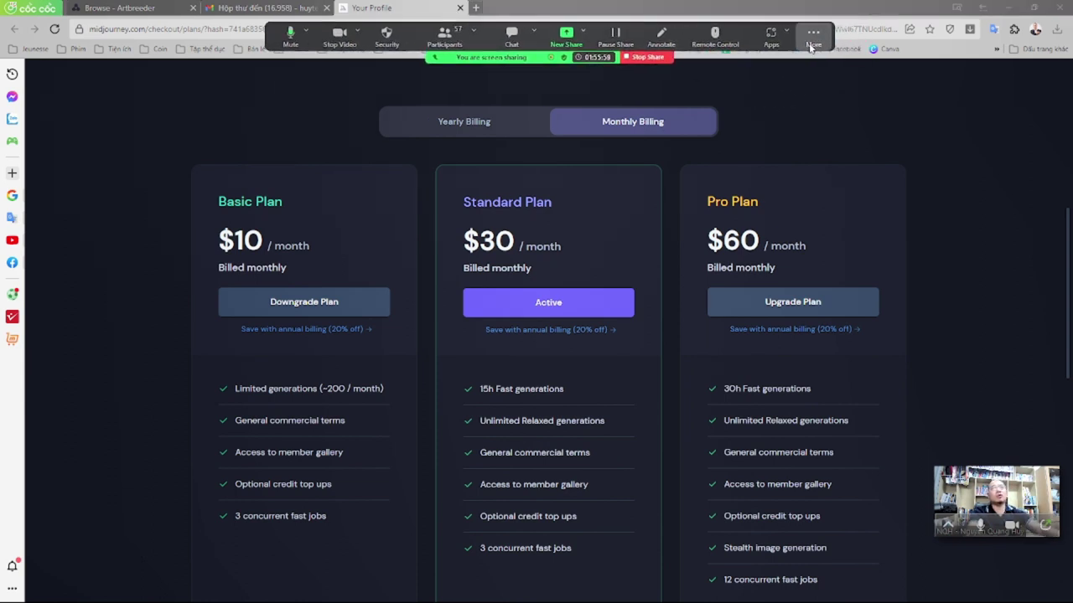
left_click(841, 85)
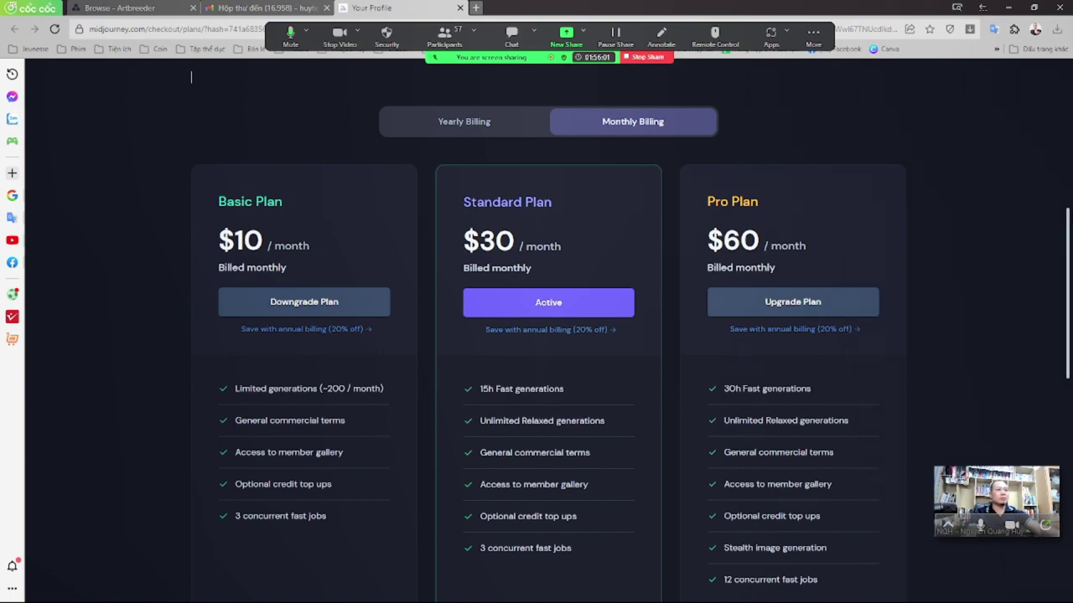
scroll(191, 77, "up", 5)
scroll(191, 77, "down", 12)
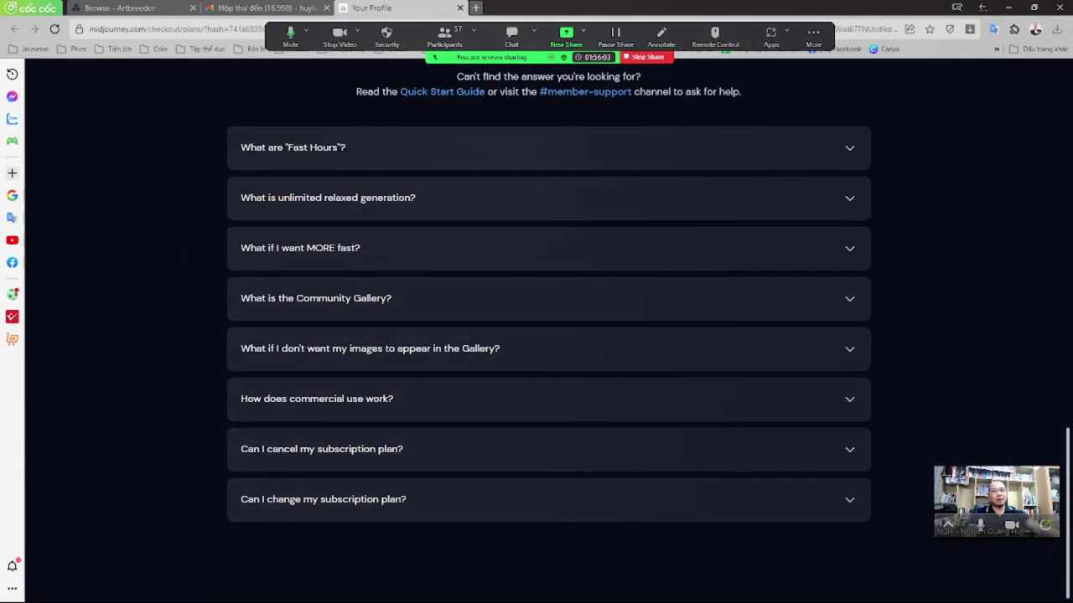
scroll(965, 252, "up", 8)
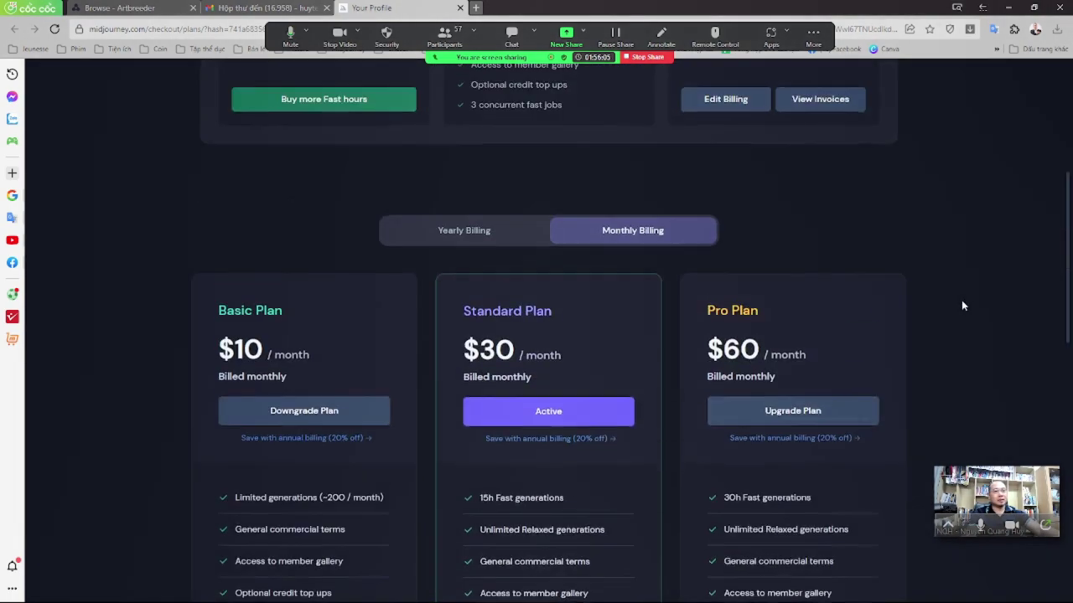
scroll(961, 306, "up", 4)
Switch to the Notion page on Quality and look through its compatibility table, usage instructions and sample images
key("alt+Tab")
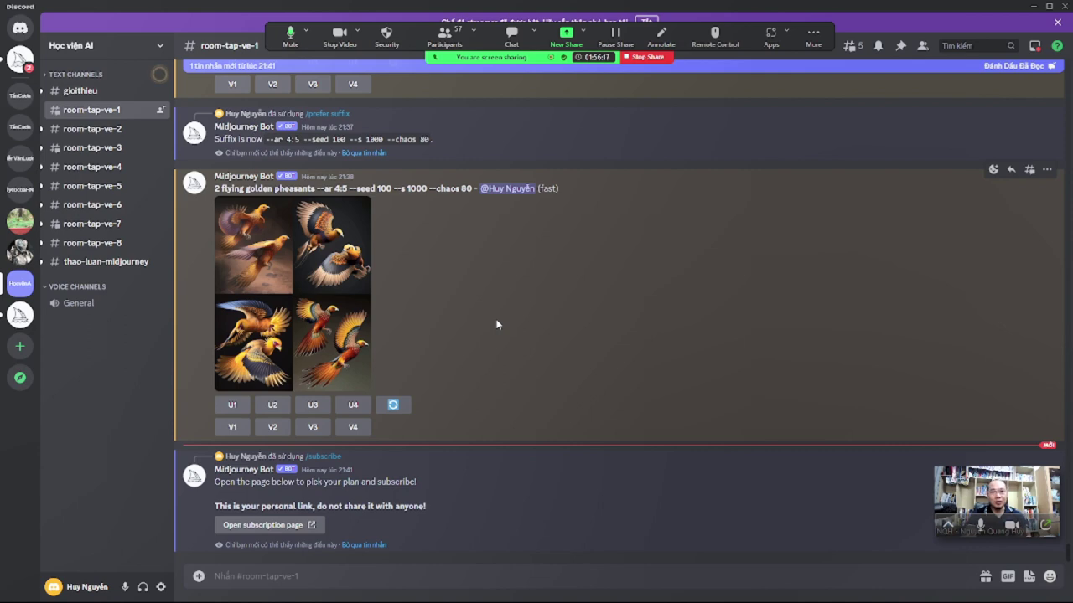
key("alt+Tab")
key("alt+Tab")
key("alt+Tab")
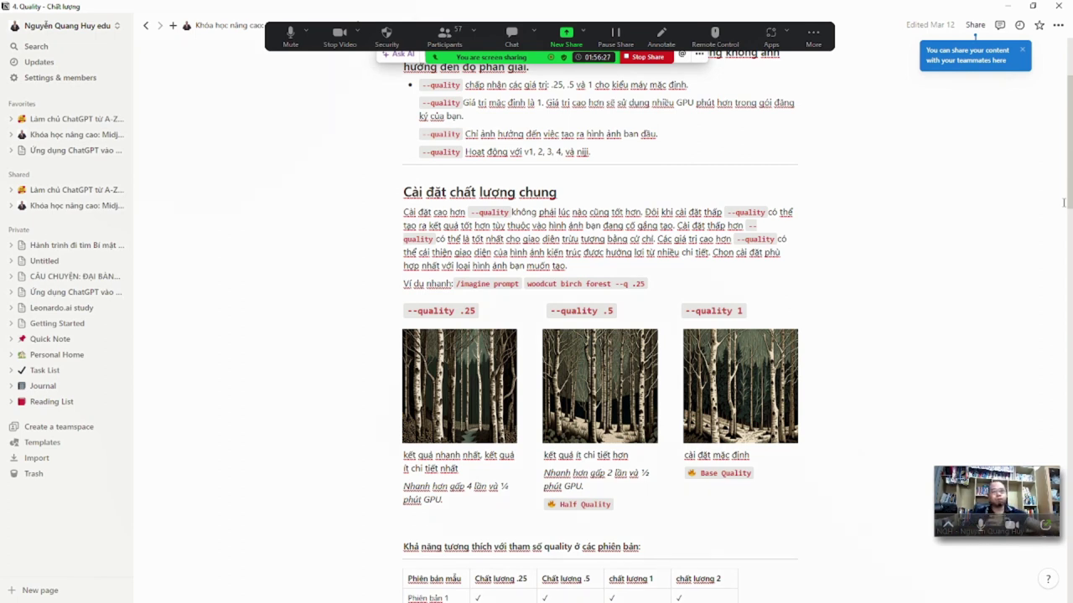
scroll(357, 339, "down", 5)
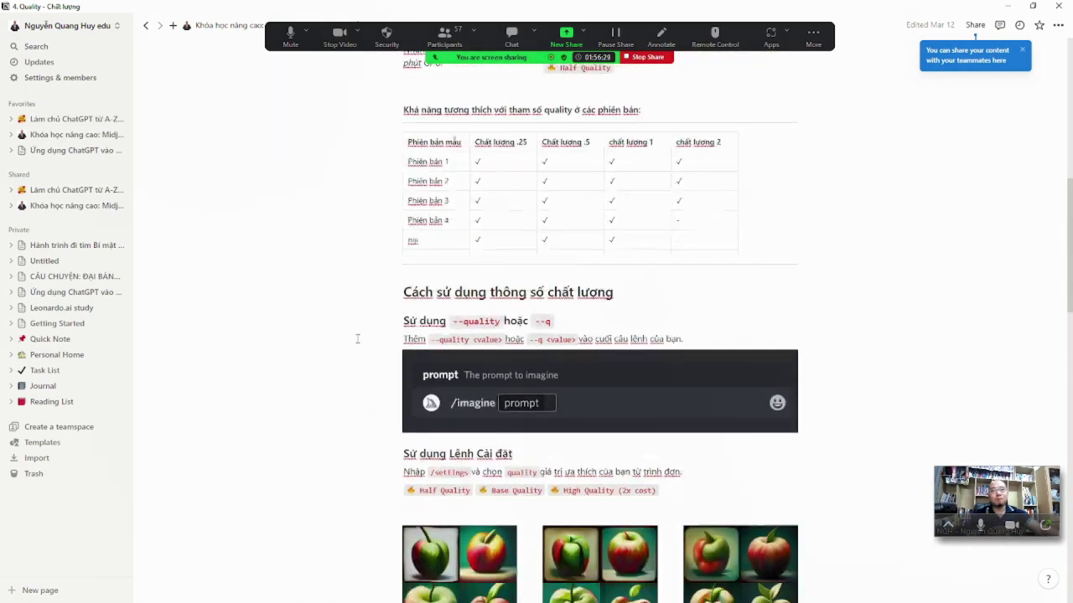
scroll(357, 338, "down", 6)
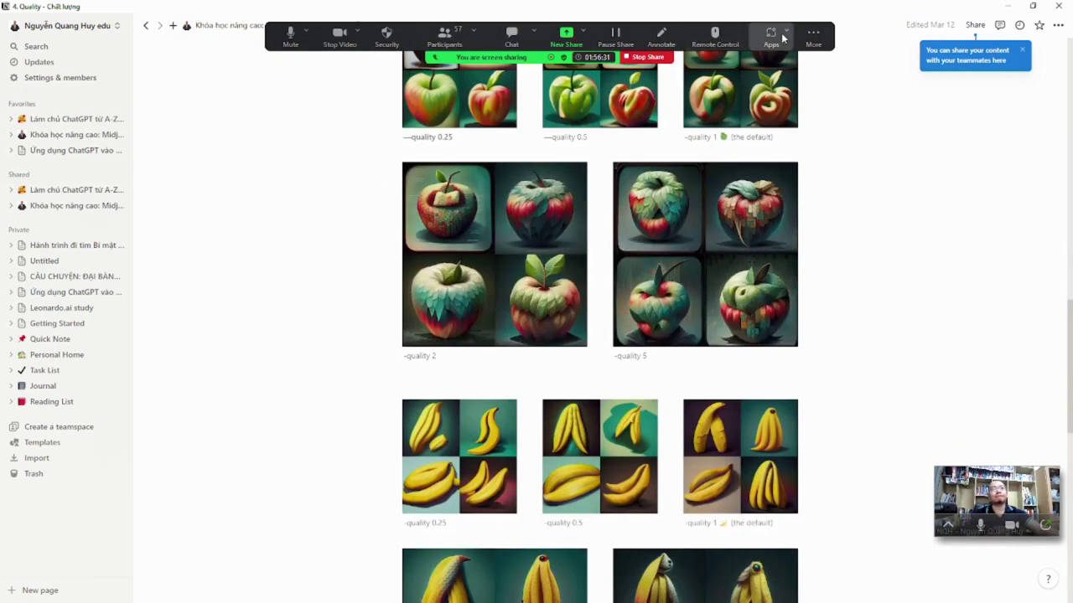
Open the parent page "Chương IV. Tìm hiểu các tham số của Midjourney" and look through its lessons and keyword notes
left_click(339, 25)
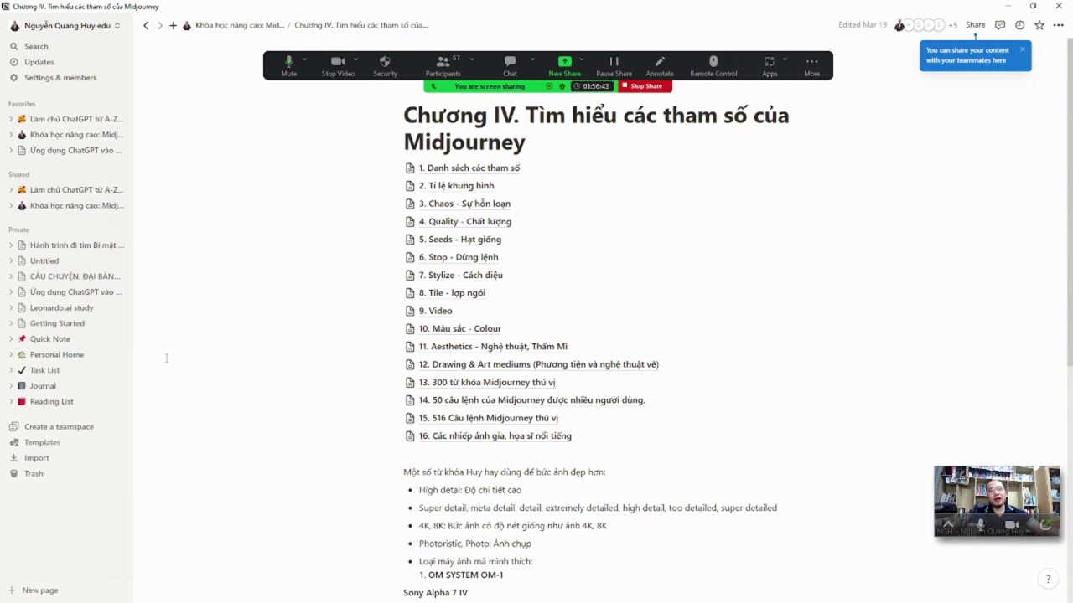
scroll(175, 353, "down", 2)
scroll(175, 352, "down", 2)
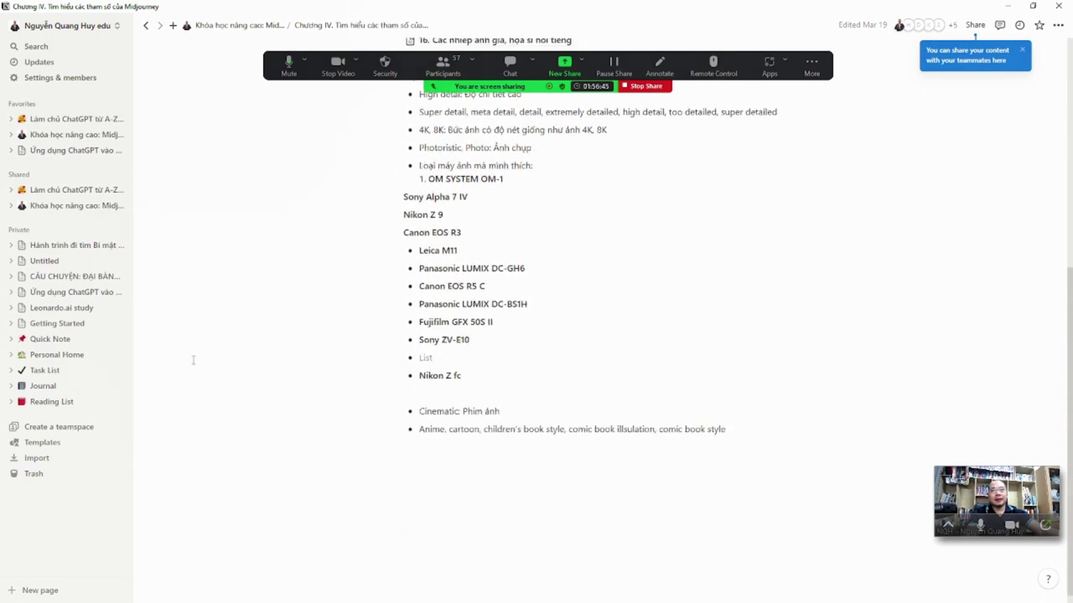
scroll(193, 363, "up", 4)
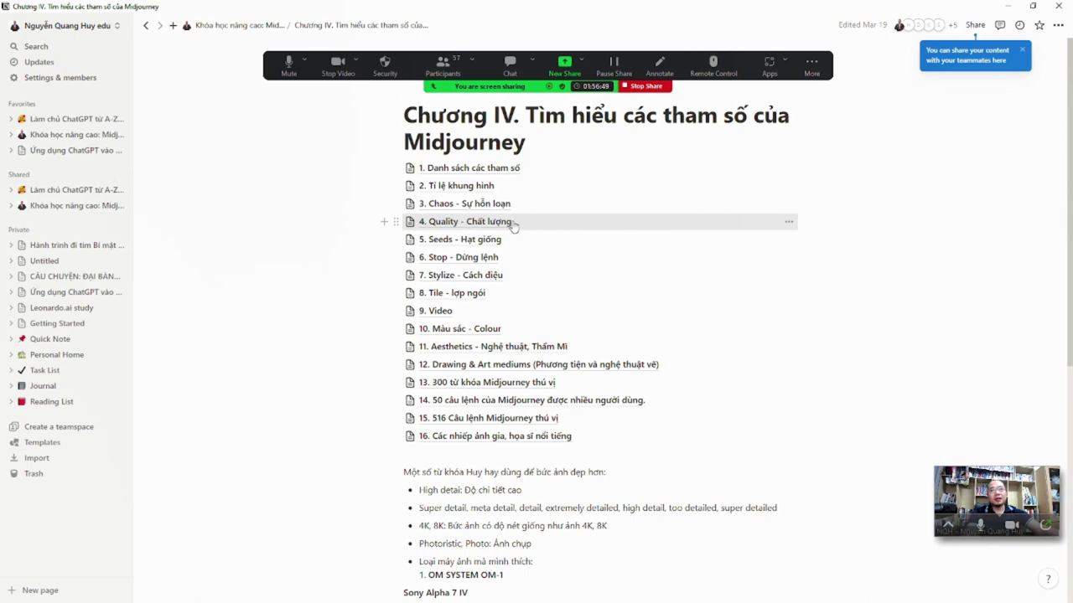
Open the "5. Seeds - Hạt giống" page and examine the owl pitcher examples with random seeds and with seed 123
left_click(446, 243)
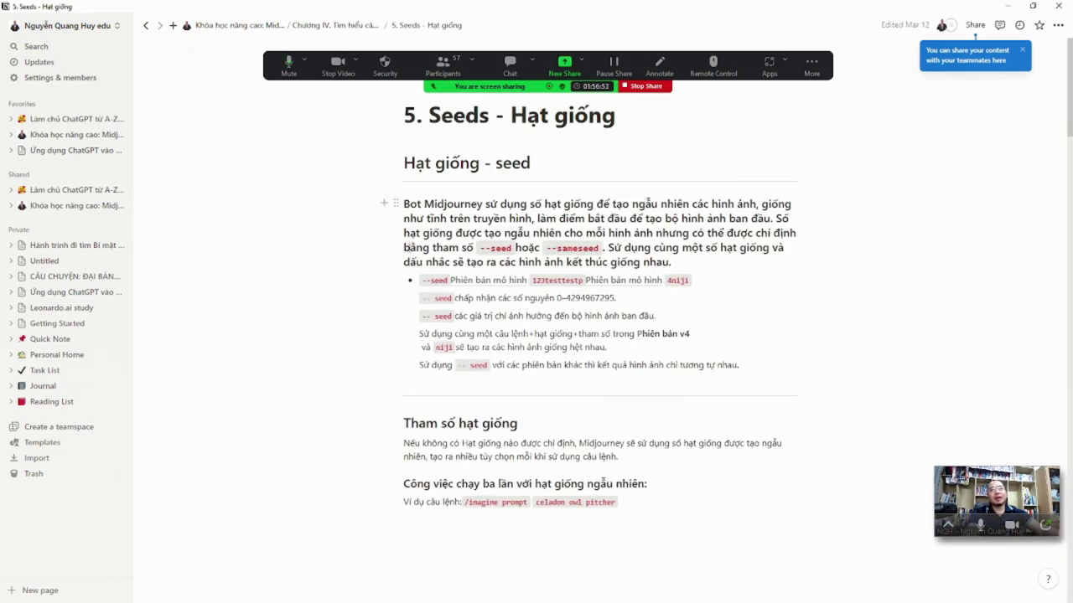
scroll(462, 456, "down", 3)
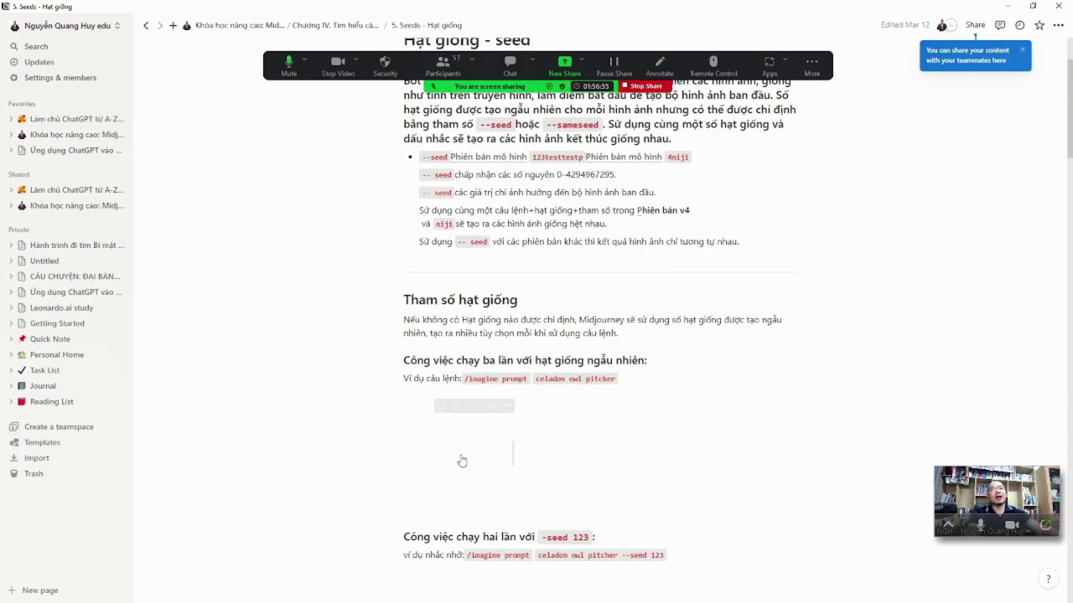
scroll(462, 461, "down", 3)
scroll(461, 459, "down", 6)
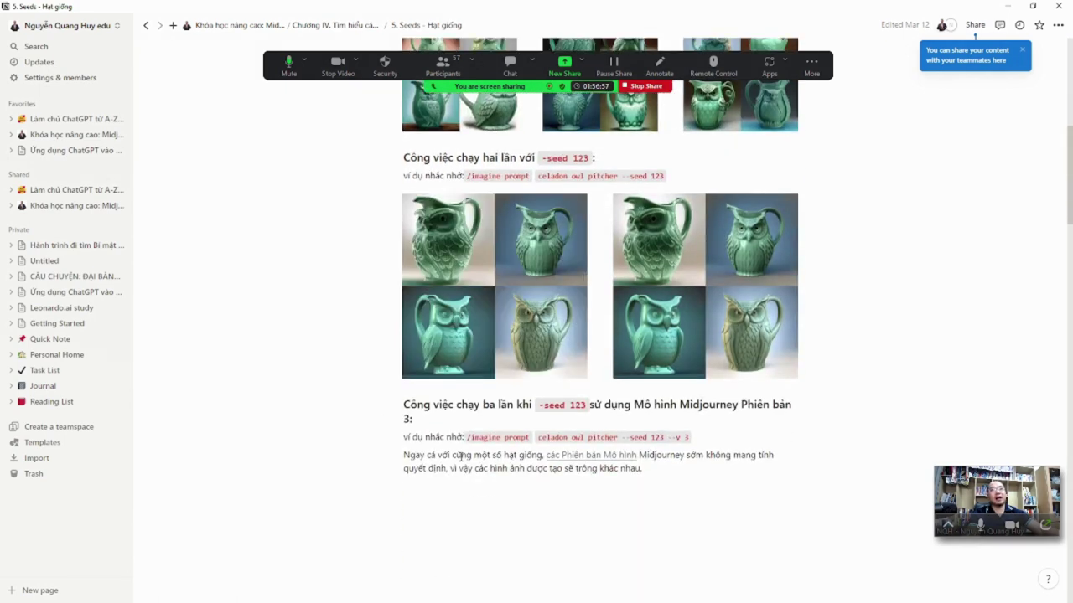
scroll(444, 453, "up", 6)
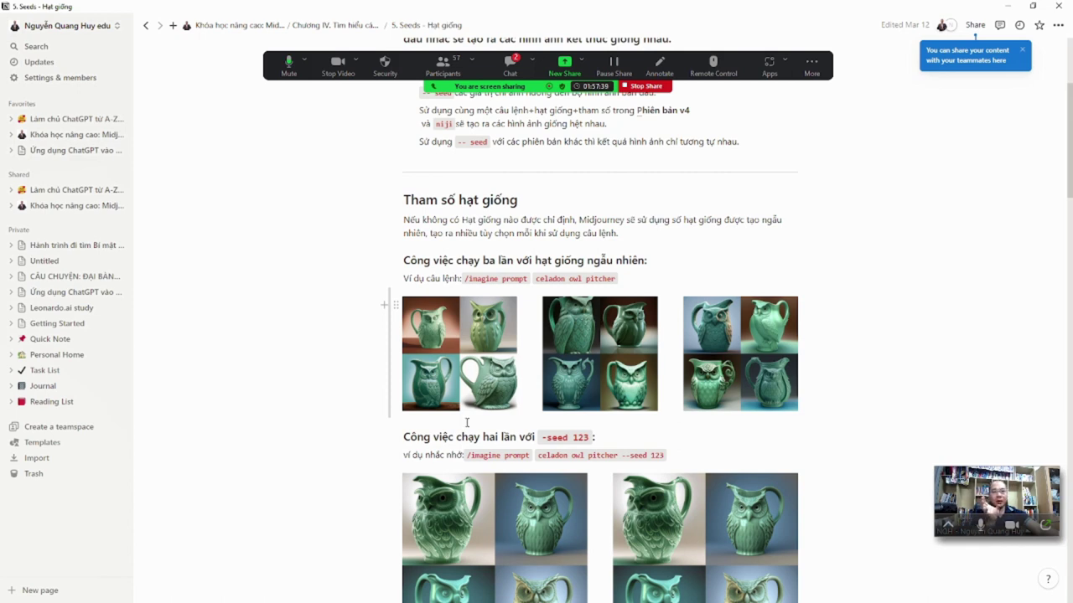
Highlight the parts of the example prompt "celadon owl pitcher --seed 123" in turn, including the seed number and the description
left_click_drag(538, 455, 665, 455)
left_click(618, 455)
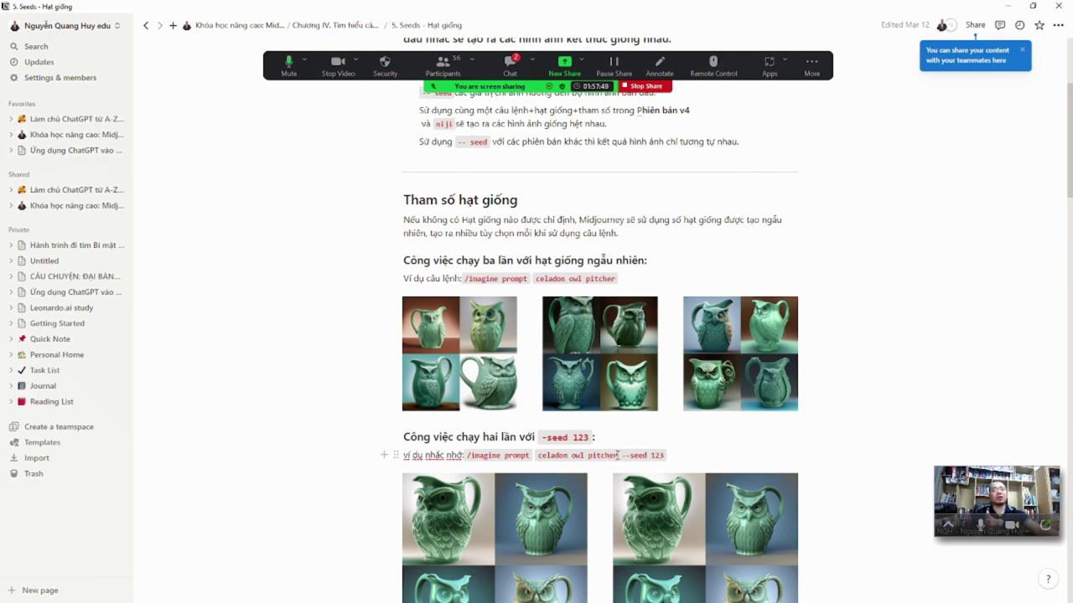
left_click_drag(624, 455, 554, 453)
double_click(659, 455)
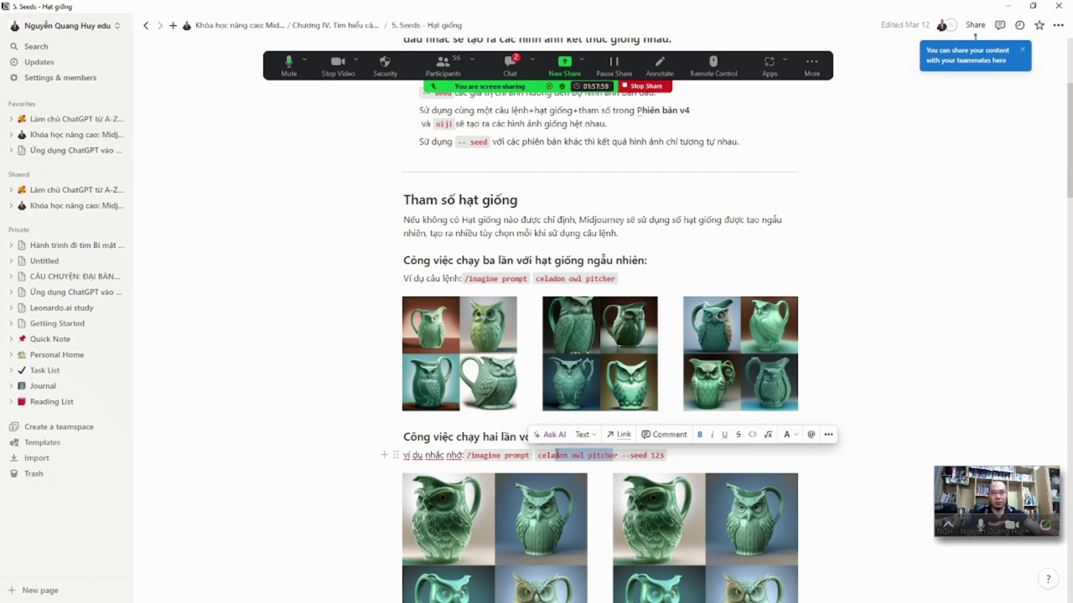
left_click(630, 455)
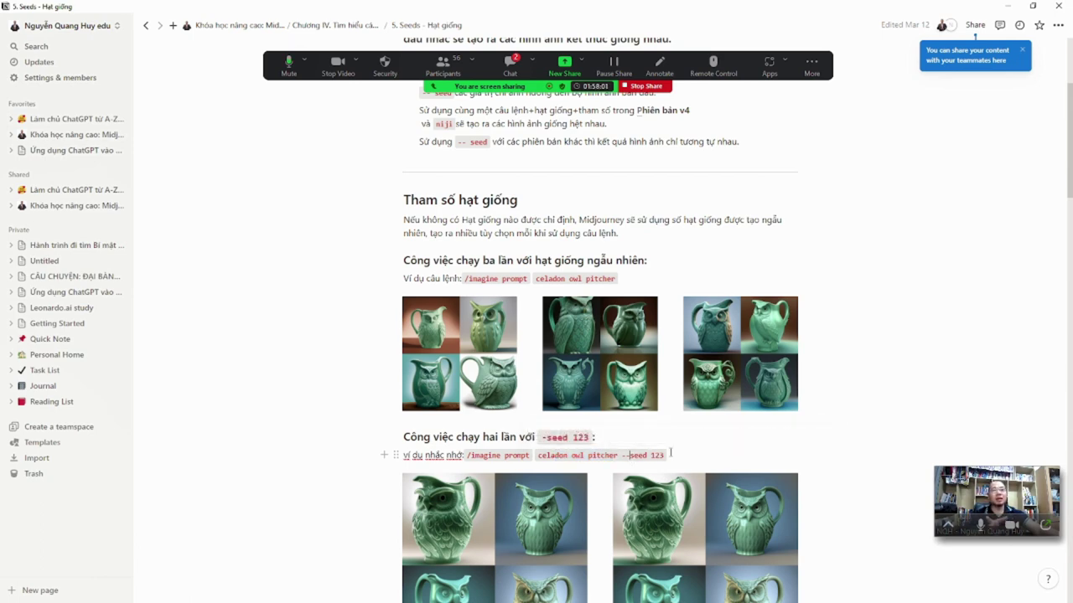
left_click_drag(652, 455, 665, 454)
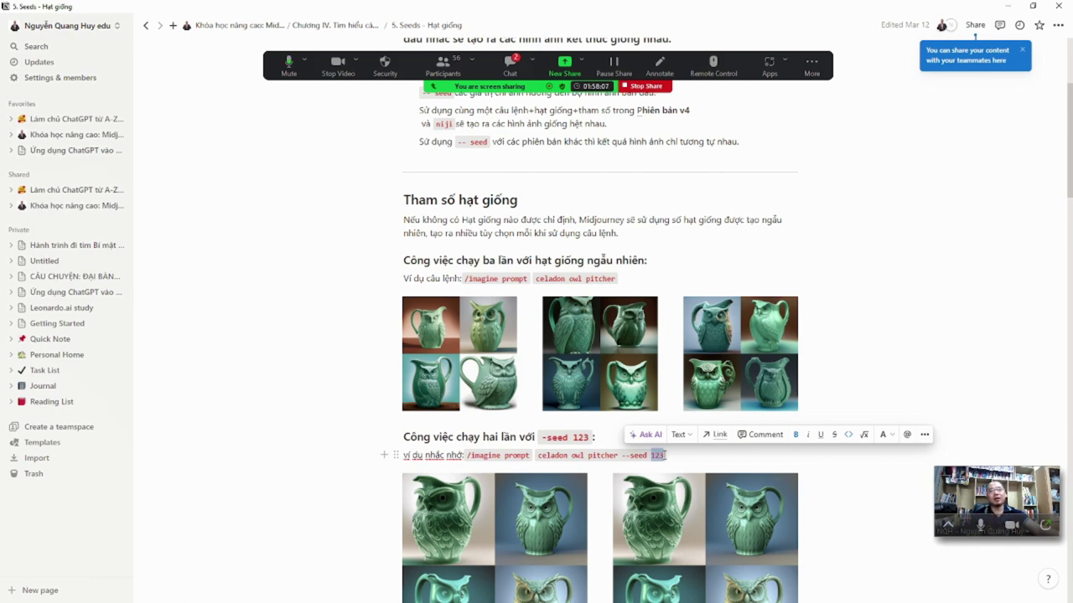
left_click(598, 455)
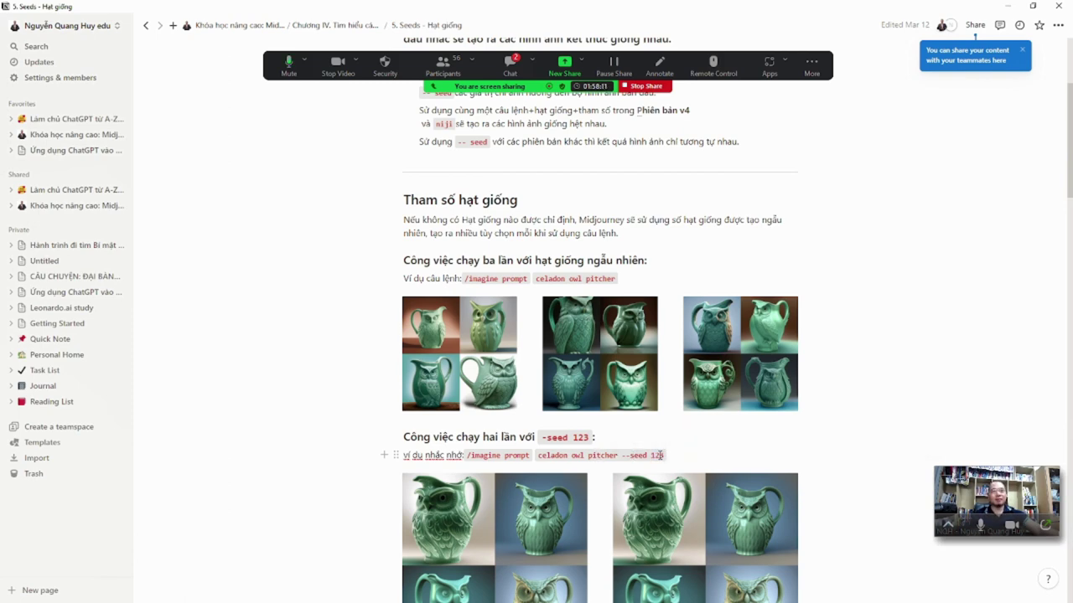
left_click_drag(652, 455, 665, 455)
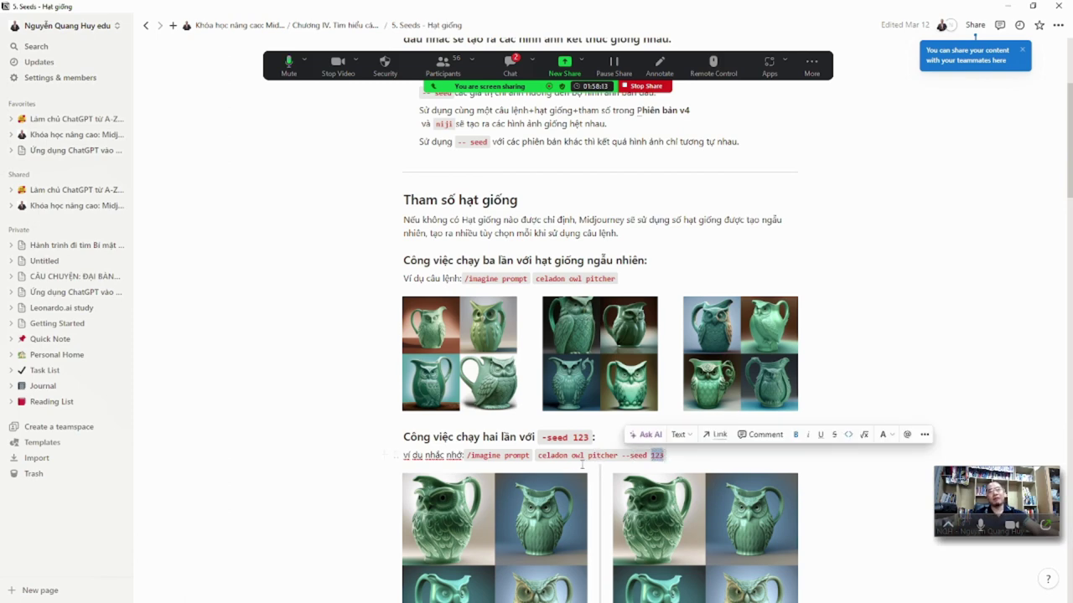
left_click_drag(537, 455, 616, 454)
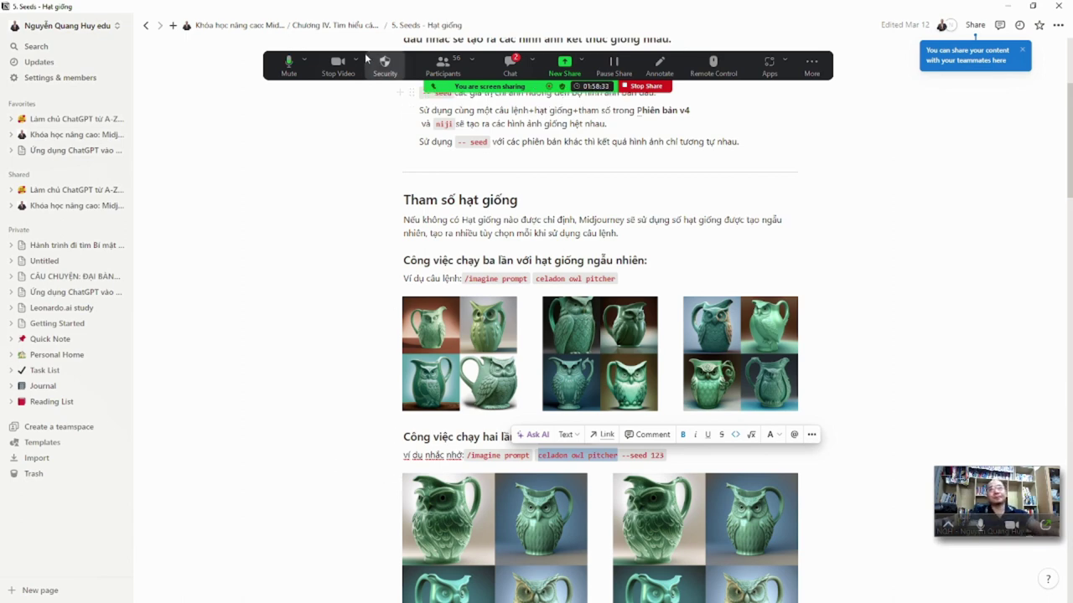
Open the "6. Stop - Dừng lệnh" lesson from the Chương IV page and look through its stop-value samples and upscaling comparison
left_click(359, 25)
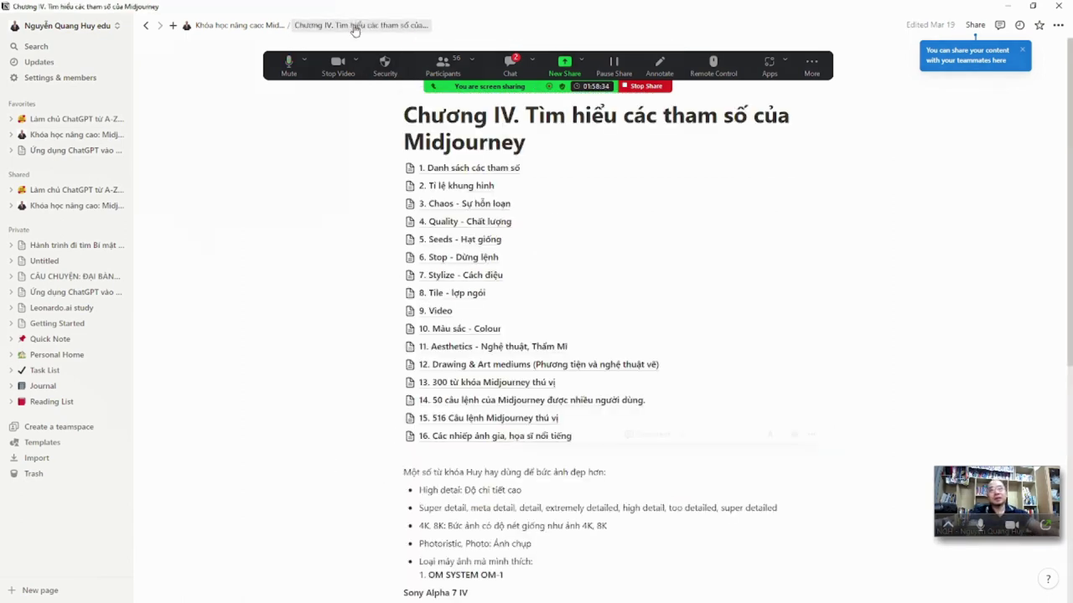
left_click(436, 257)
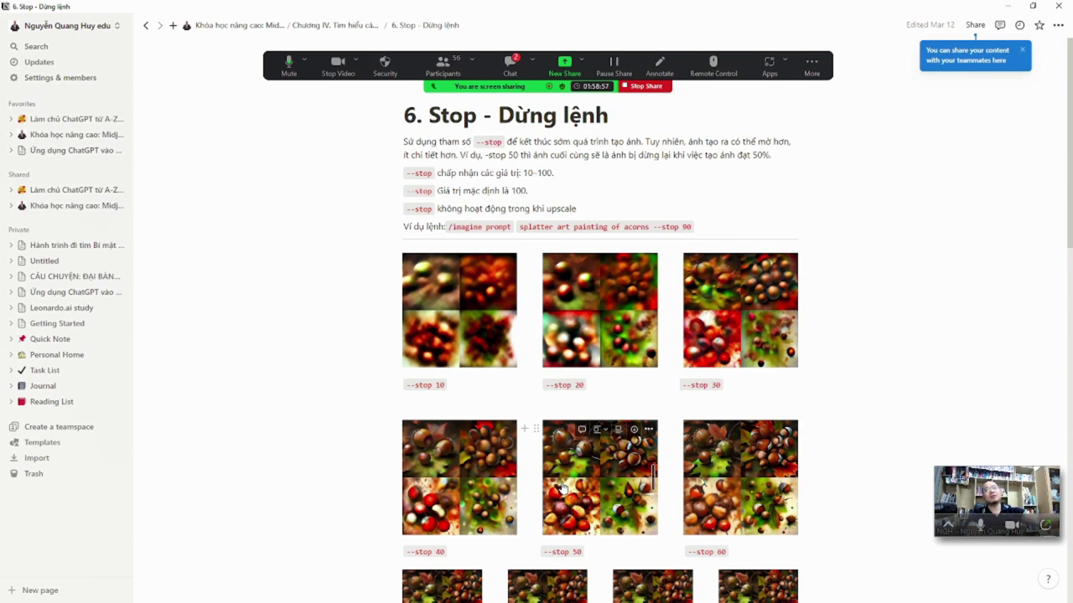
scroll(382, 455, "down", 3)
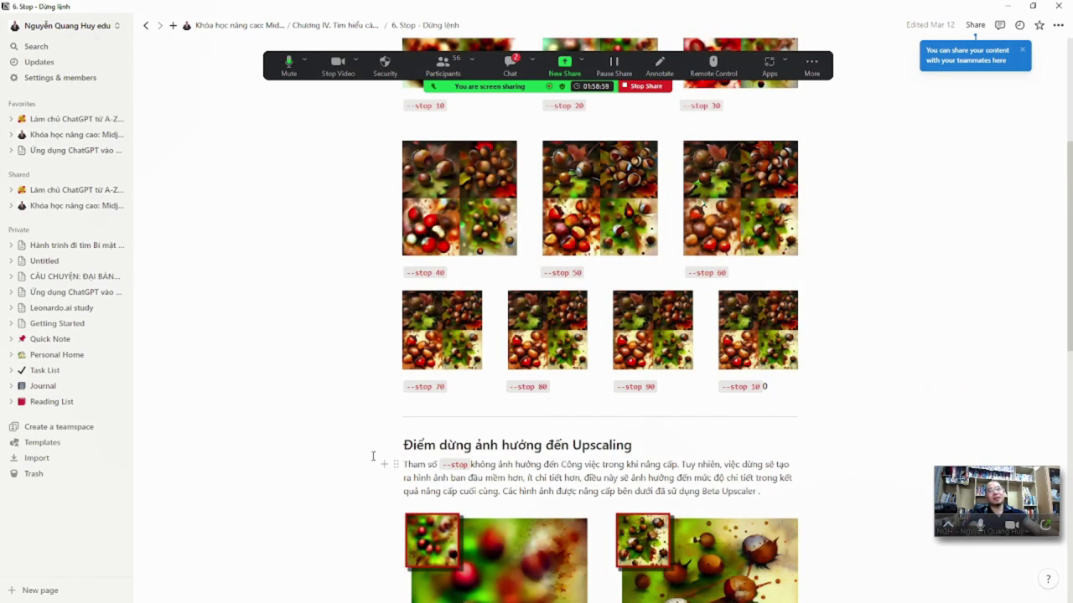
scroll(372, 454, "up", 3)
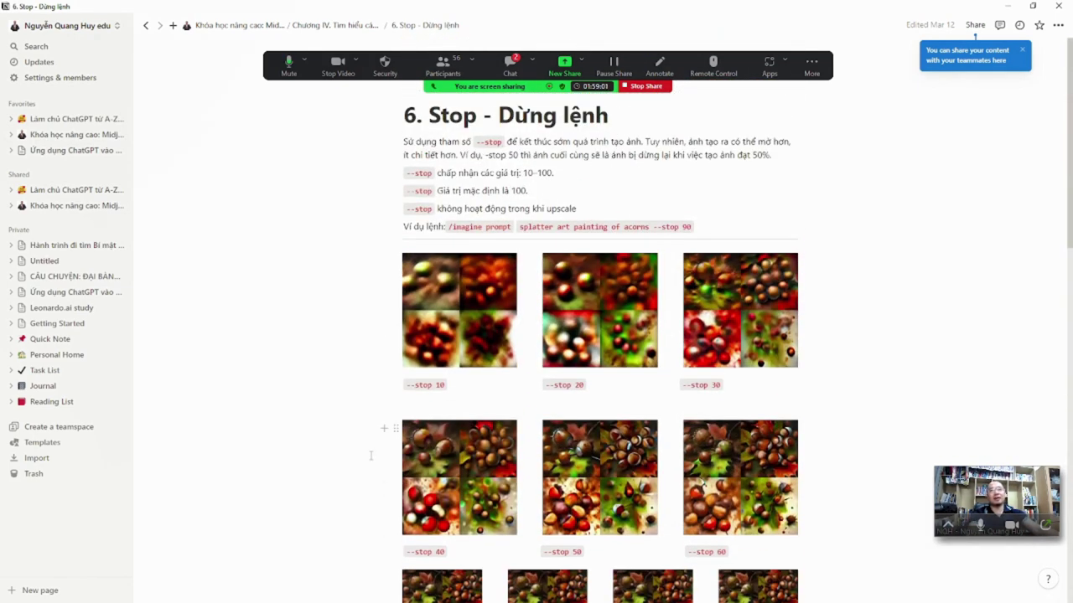
scroll(369, 457, "down", 5)
scroll(367, 460, "up", 4)
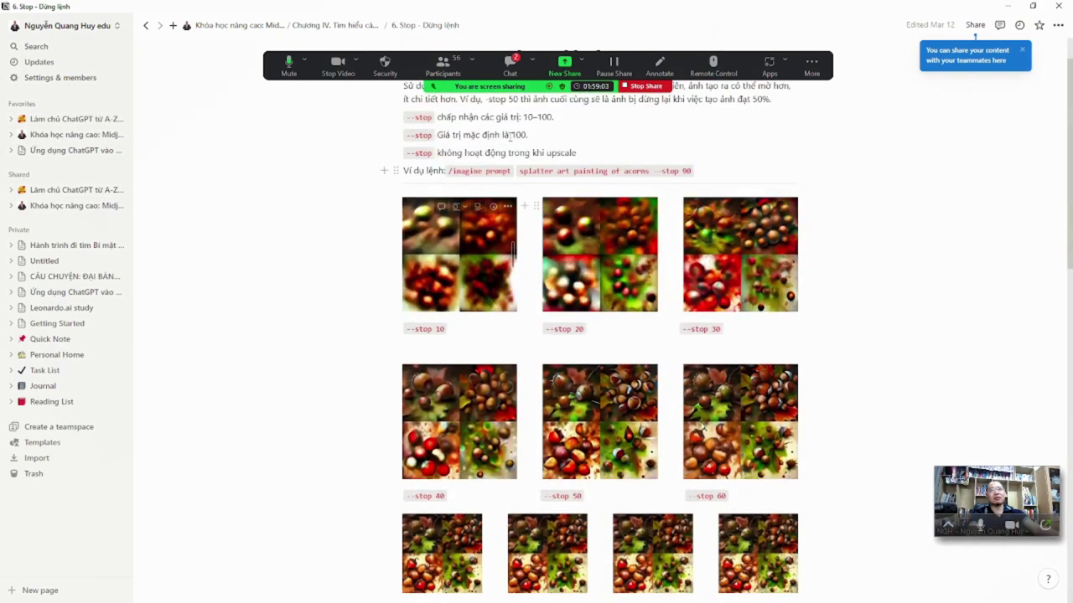
scroll(354, 407, "down", 7)
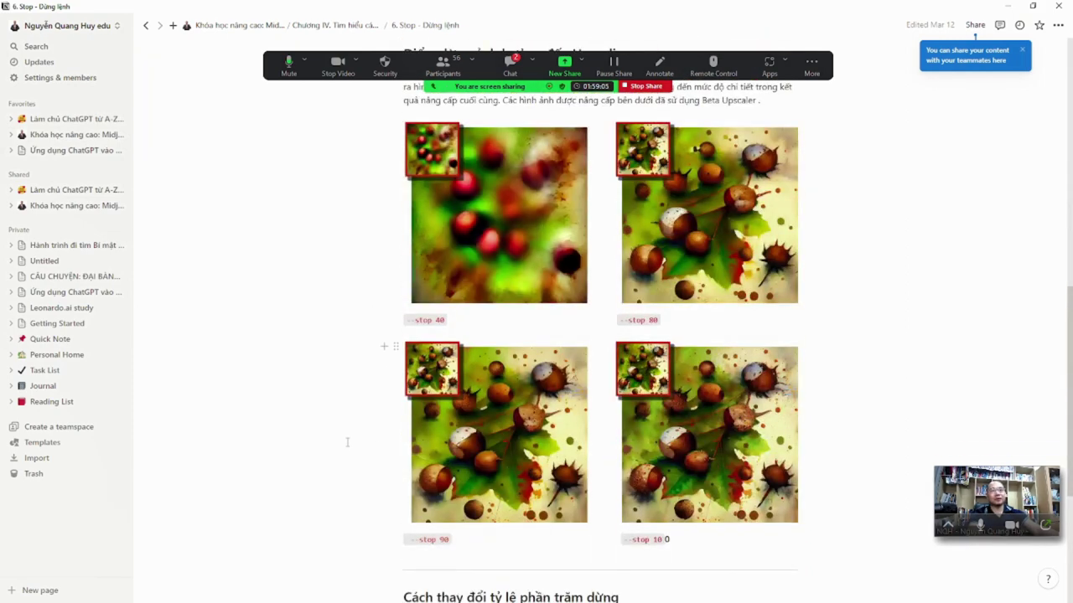
scroll(344, 442, "down", 3)
Open the "7. Stylize - Cách điệu" lesson from the chapter page and extend the "Phiên bản 4" table header to "Phiên bản 4, 5"
left_click(368, 25)
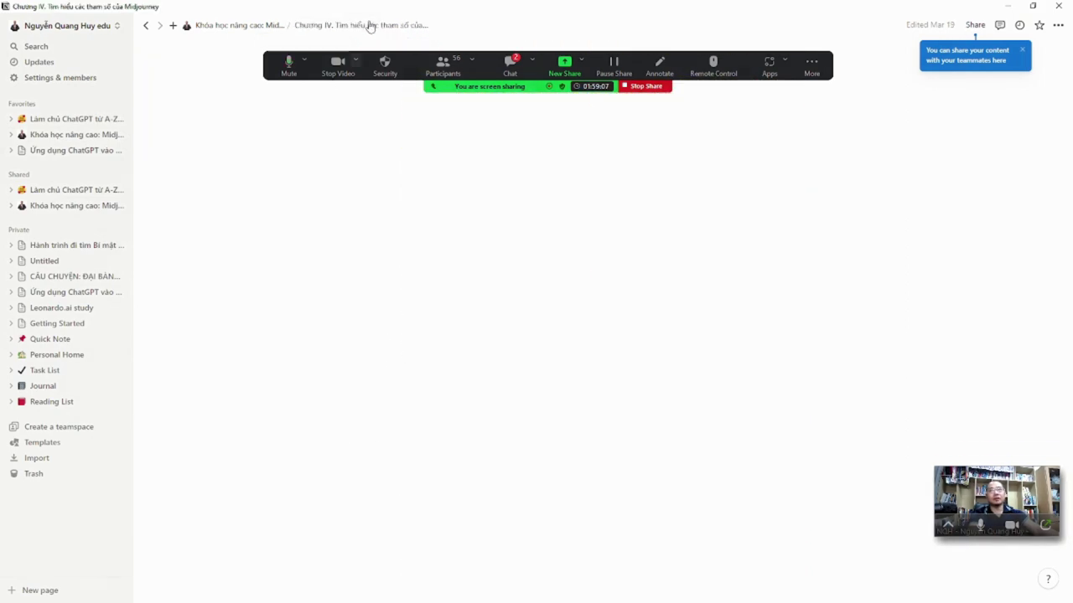
left_click(433, 276)
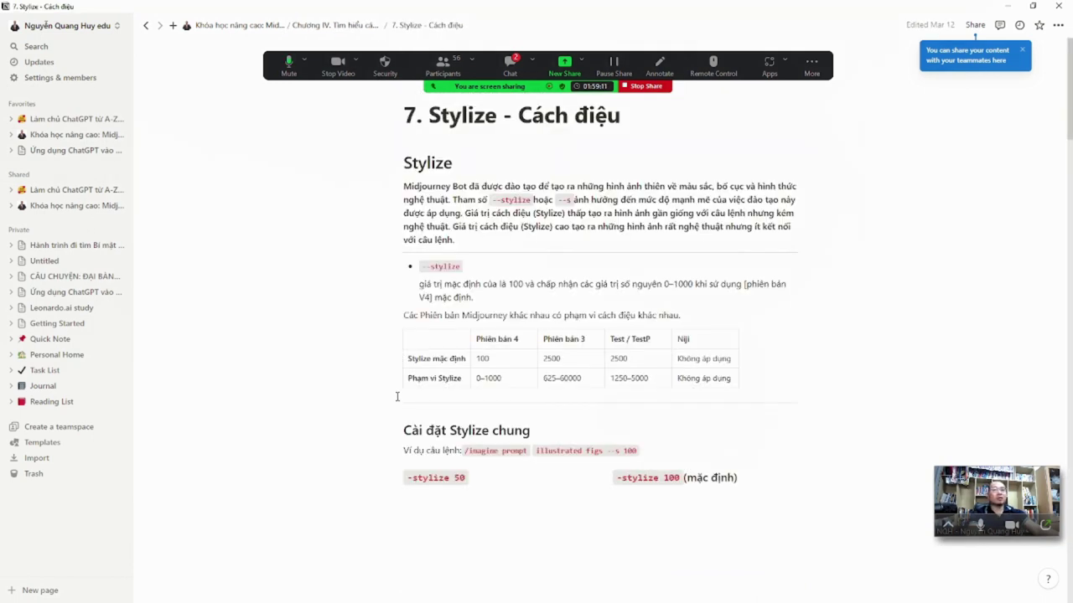
left_click(524, 339)
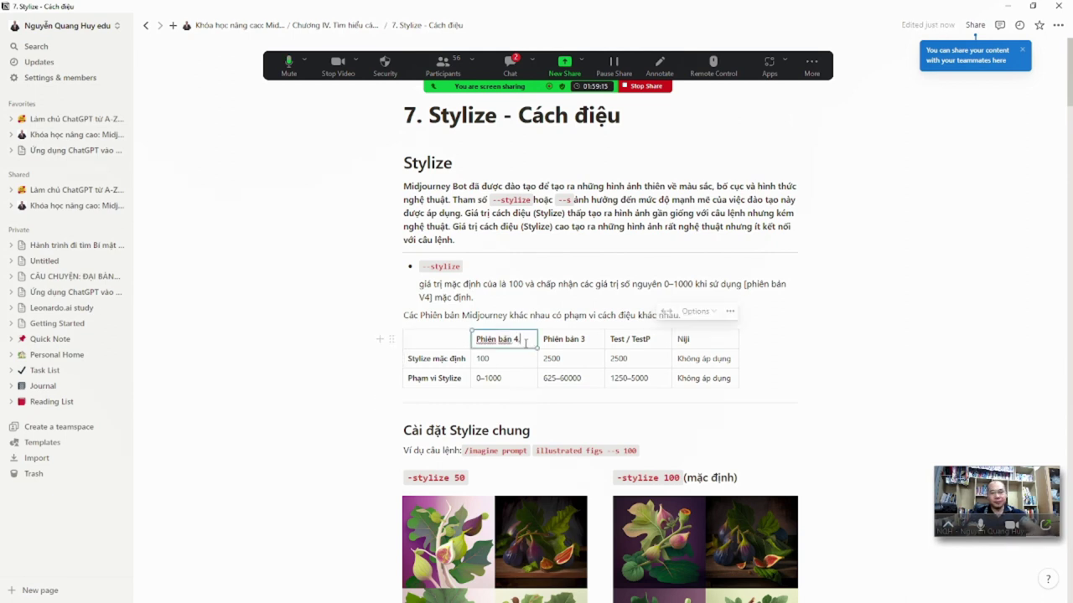
type(", 5")
left_click(517, 379)
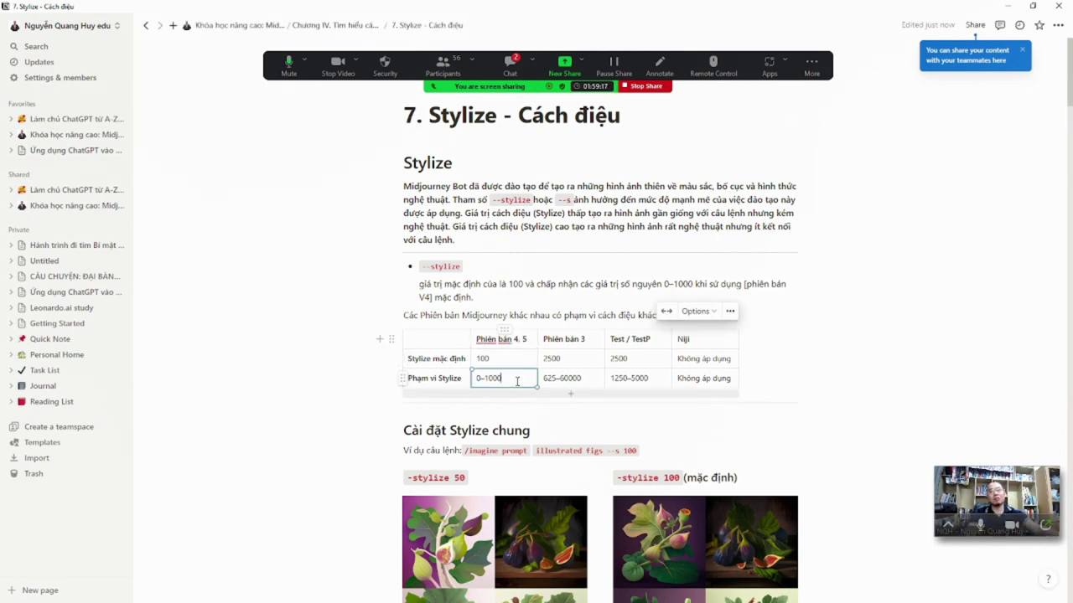
key("Up")
key("Up")
key("Left")
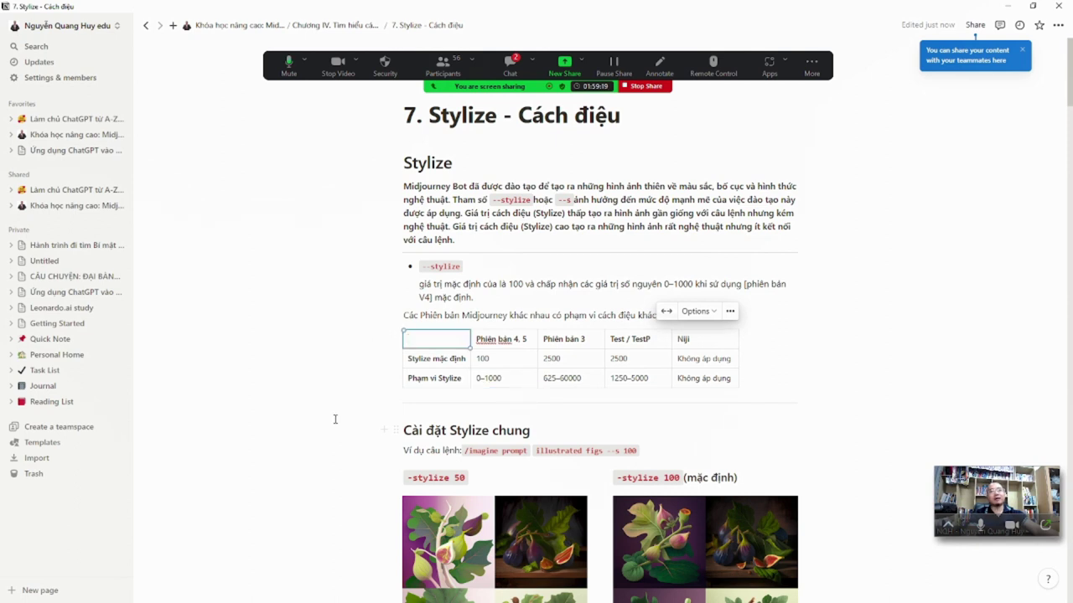
Add a second hyphen to the four sample labels so they read --stylize 50, --stylize 100, --stylize 250 and --stylize 750
scroll(332, 423, "down", 3)
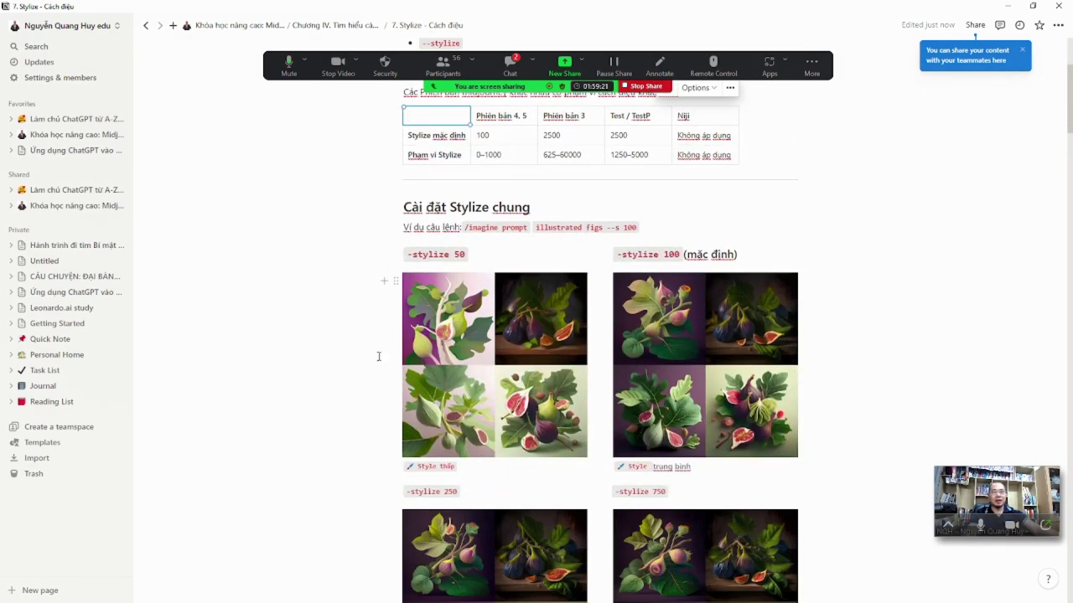
left_click(412, 253)
type("-")
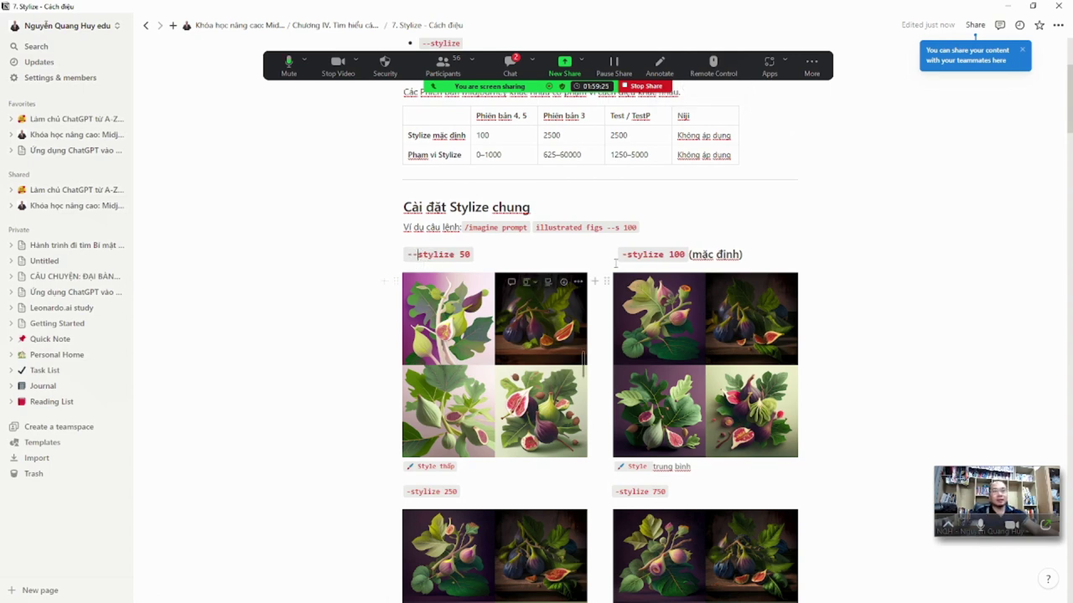
type("-")
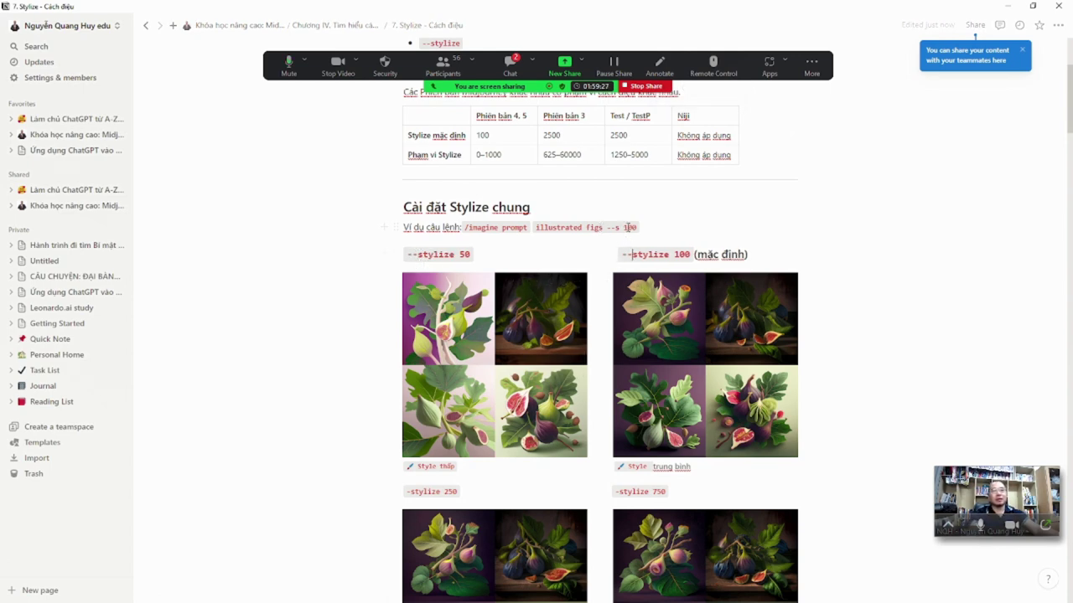
scroll(531, 383, "down", 2)
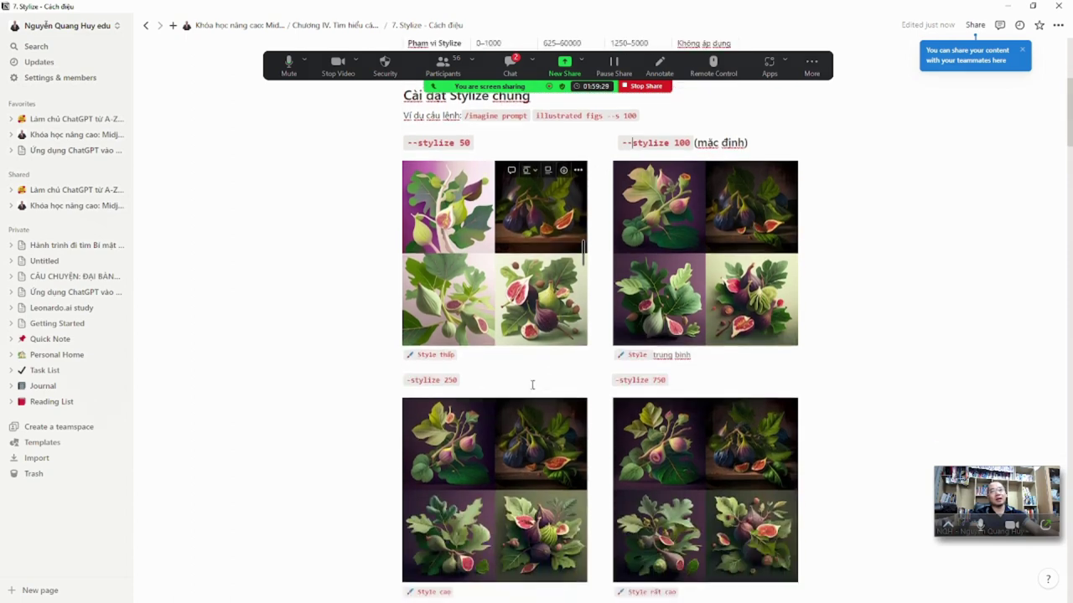
left_click(411, 379)
type("-")
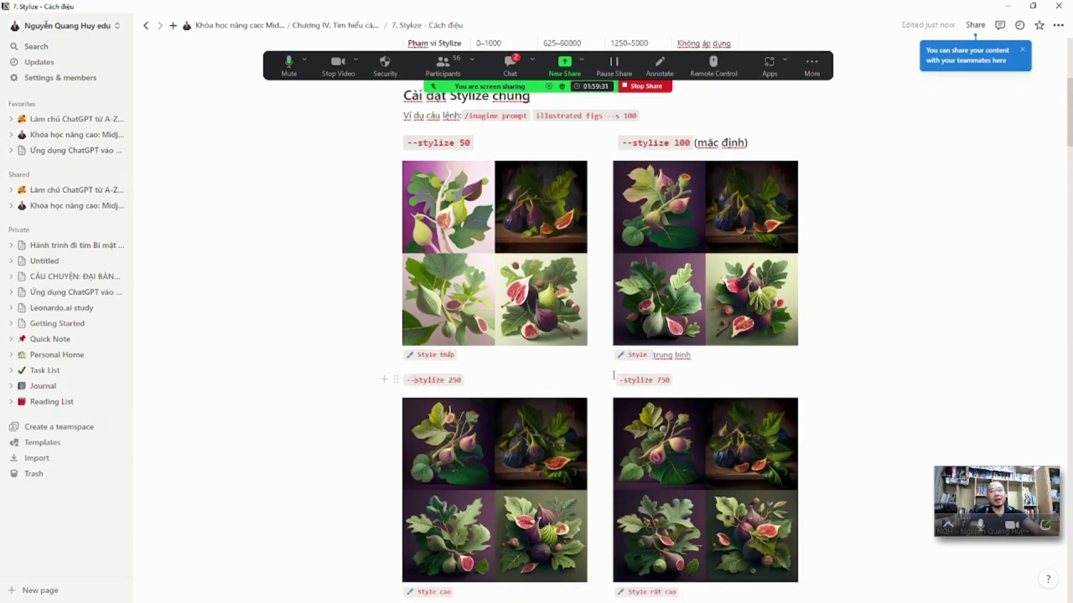
left_click(624, 380)
type("-")
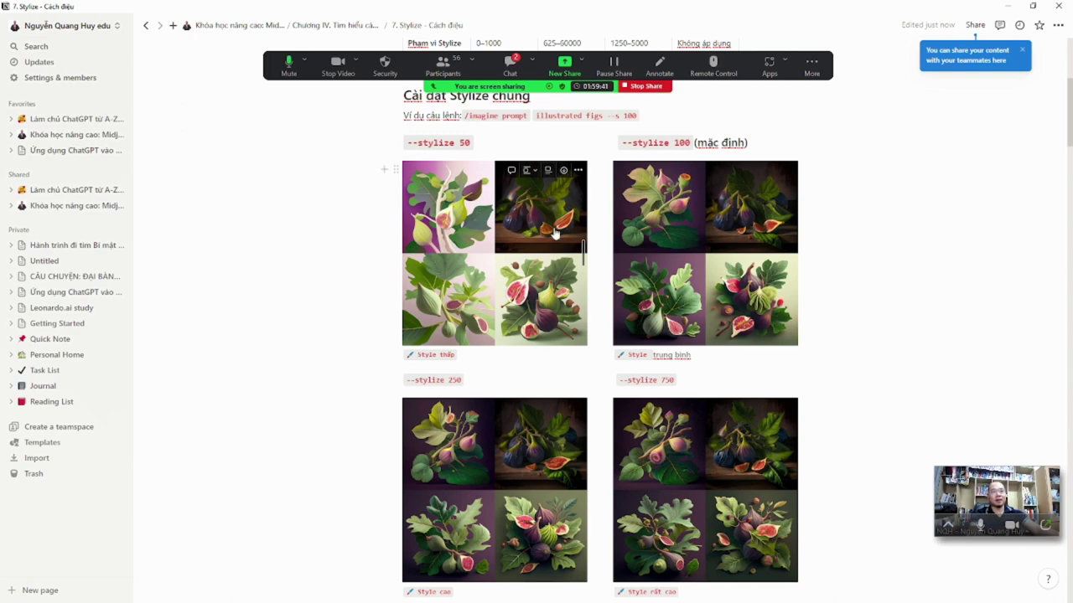
Enlarge the --stylize 750 fig sample, examine its upper images at 150% and close the preview
scroll(706, 409, "down", 2)
scroll(706, 408, "down", 1)
left_click(716, 356)
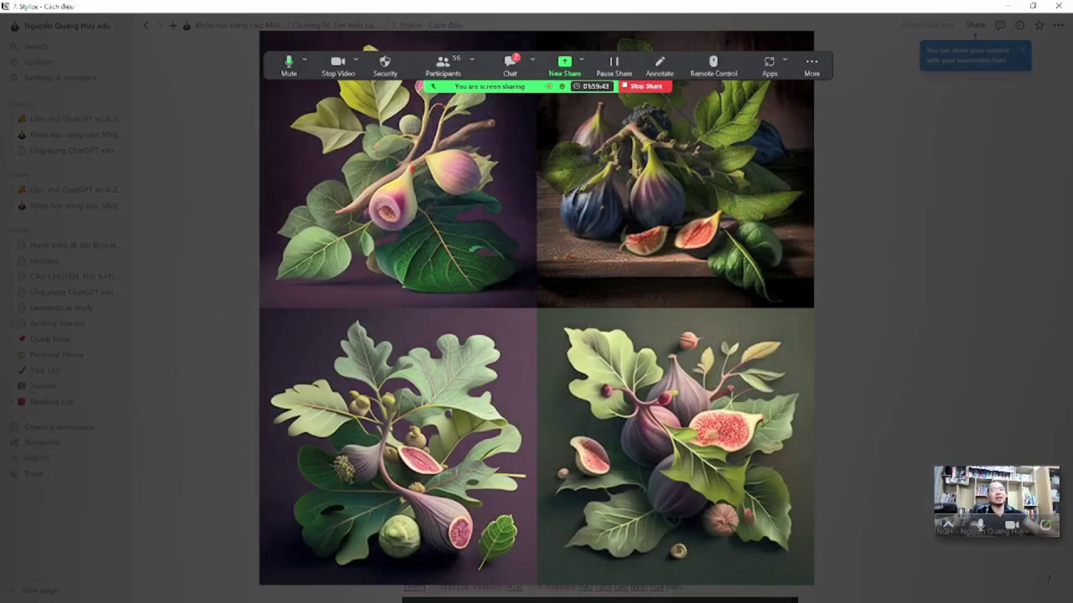
scroll(366, 189, "up", 2)
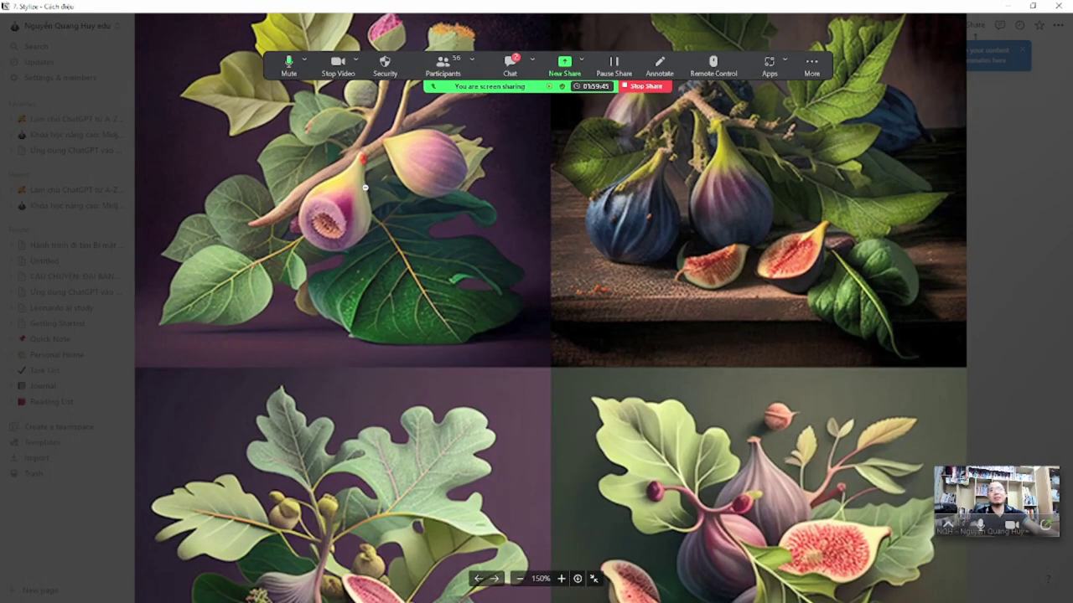
scroll(338, 145, "up", 3)
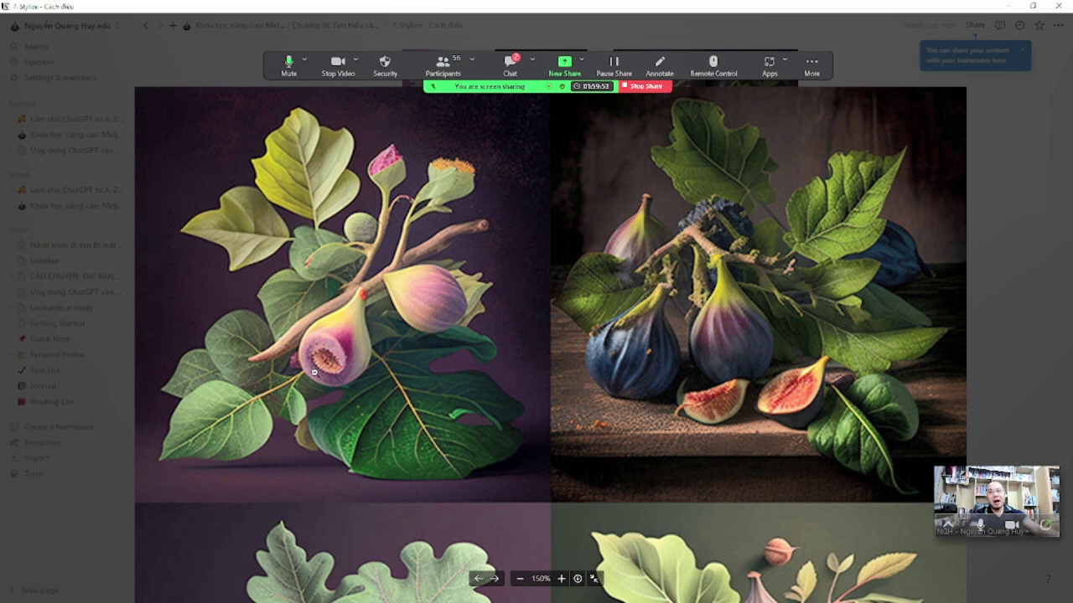
left_click(119, 289)
Examine the --stylize 50 fig sample enlarged to 150%, then return to the lesson page
scroll(449, 324, "up", 8)
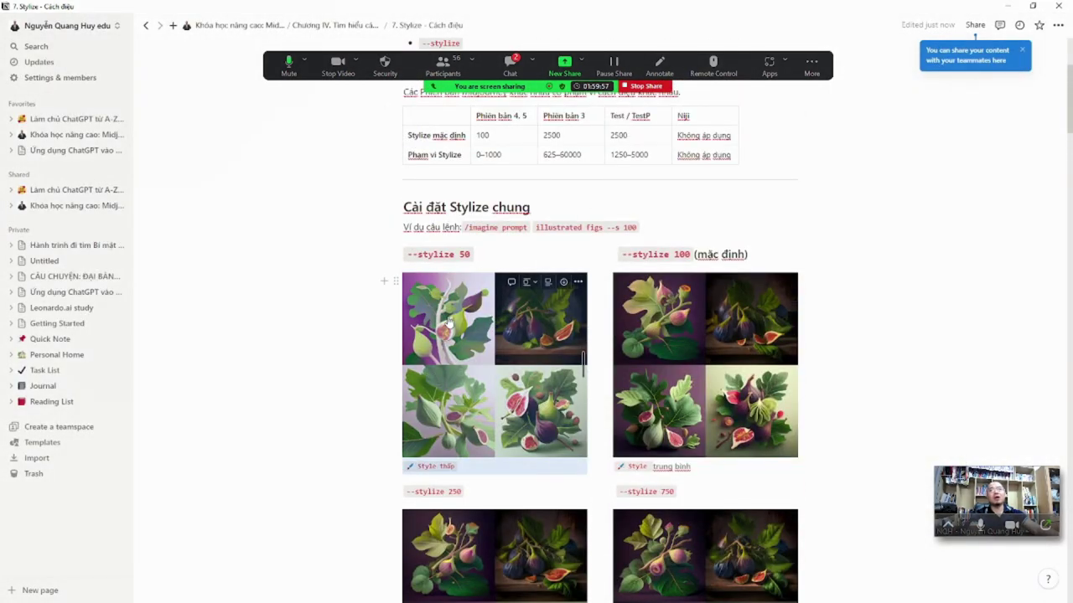
left_click(449, 323)
left_click(306, 253)
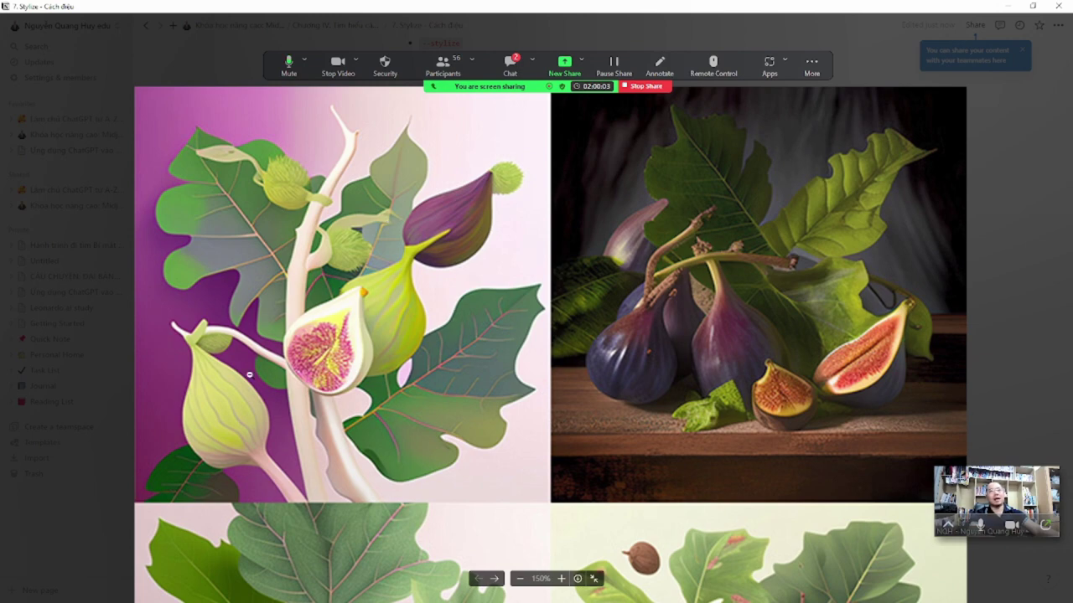
left_click(109, 311)
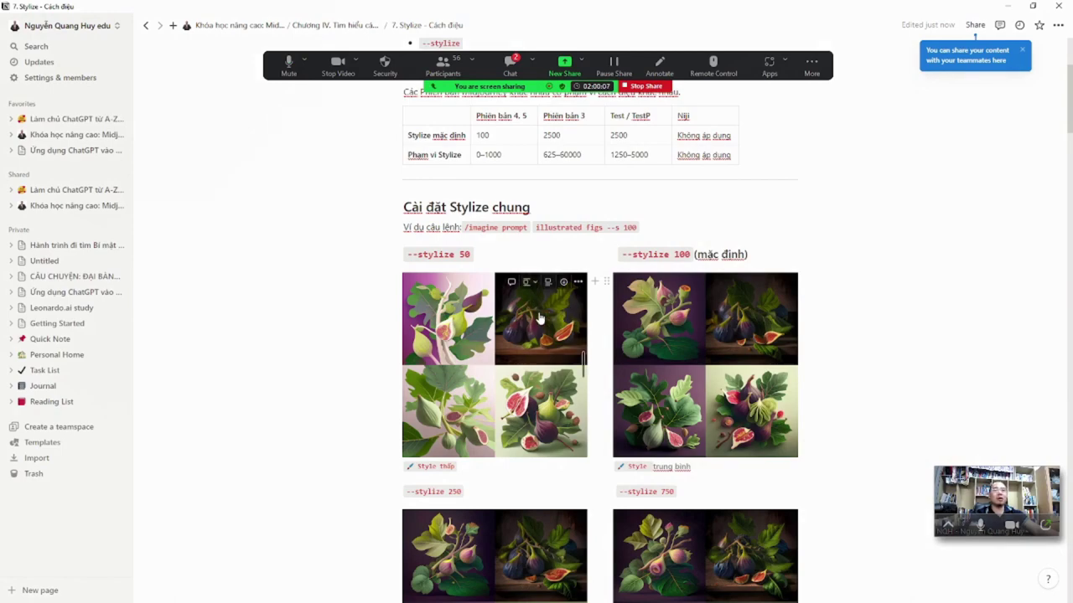
Compare the --stylize 750 and --stylize 50 fig samples by alternately viewing each one enlarged at 100%
scroll(541, 318, "down", 2)
left_click(761, 446)
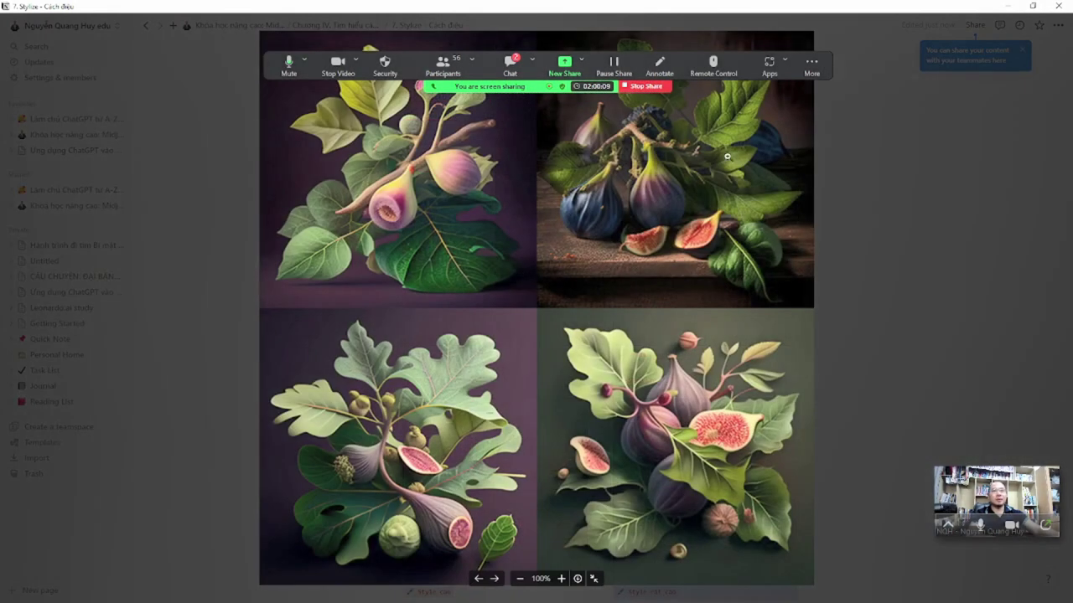
left_click(889, 397)
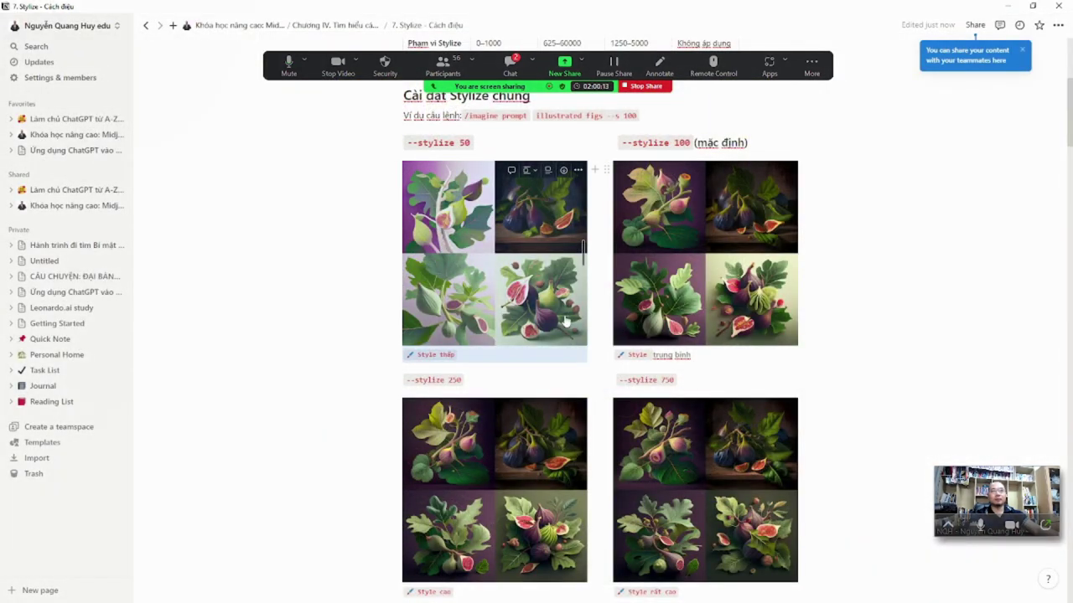
left_click(566, 321)
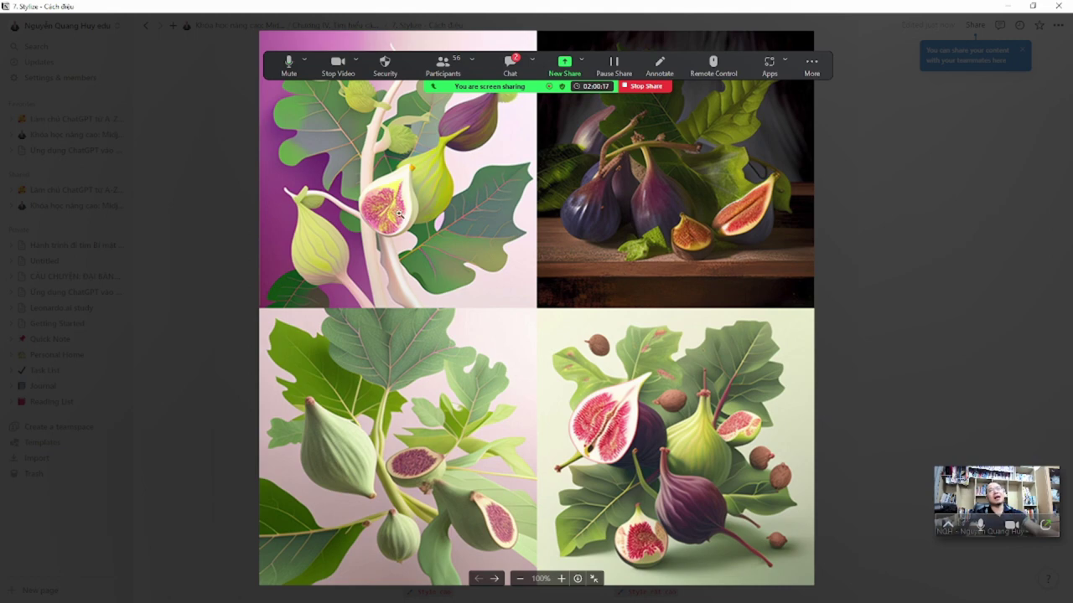
left_click(849, 344)
left_click(722, 503)
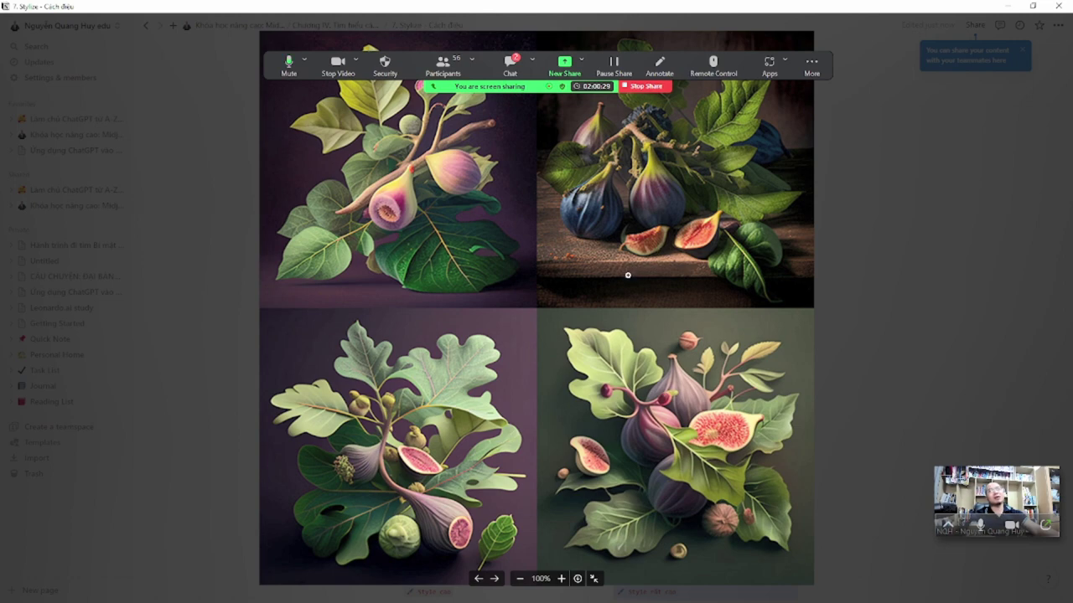
left_click(853, 261)
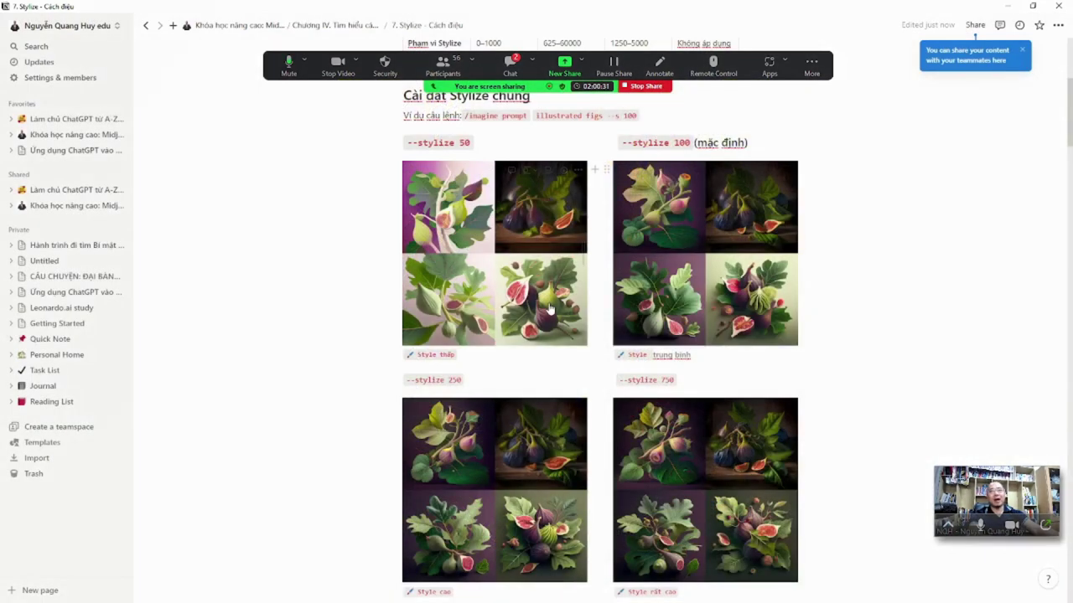
Examine the rest of the Stylize lesson, including the apple, banana and pear samples up to stylize 60000
scroll(895, 363, "down", 4)
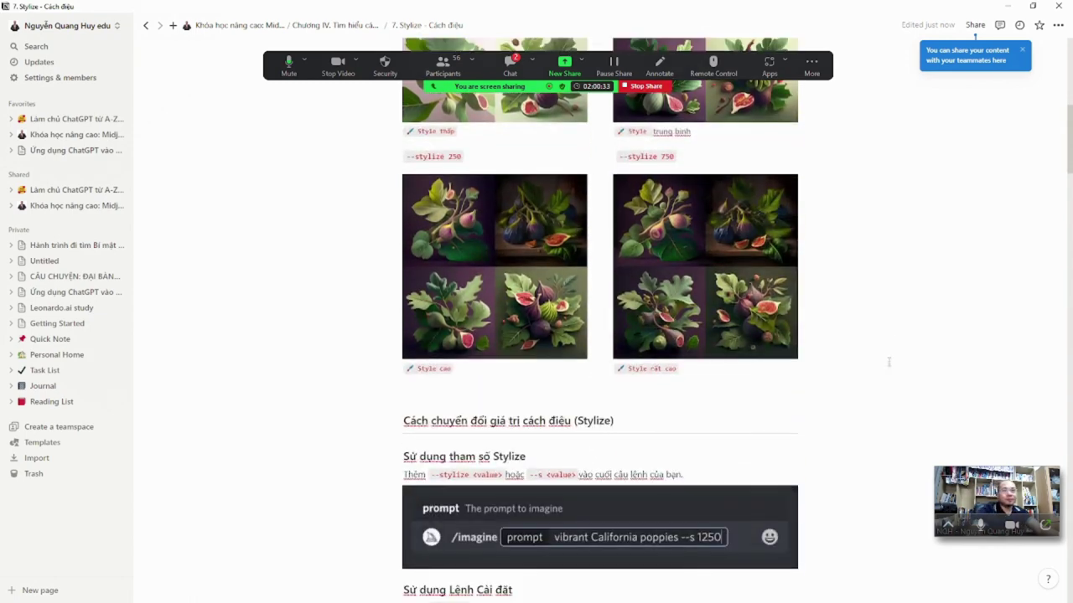
scroll(891, 355, "down", 2)
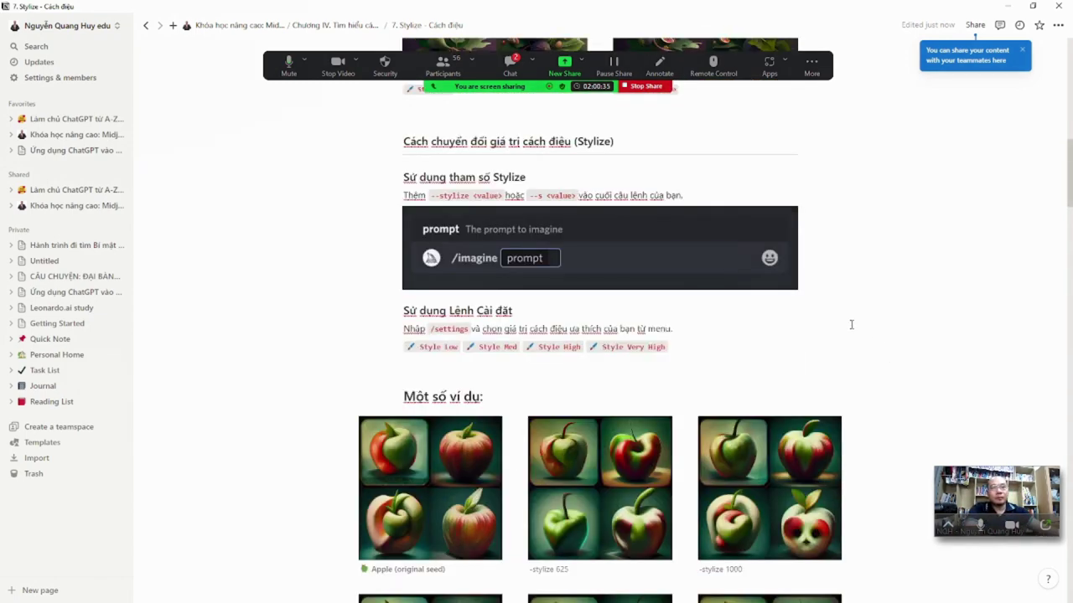
scroll(849, 324, "down", 7)
scroll(830, 336, "down", 5)
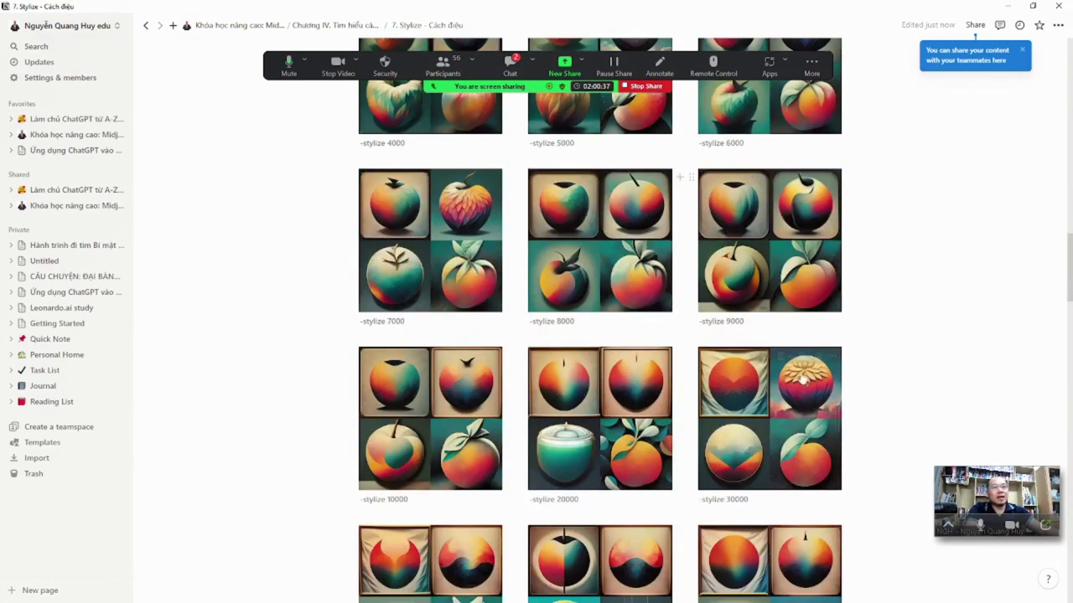
scroll(748, 248, "down", 2)
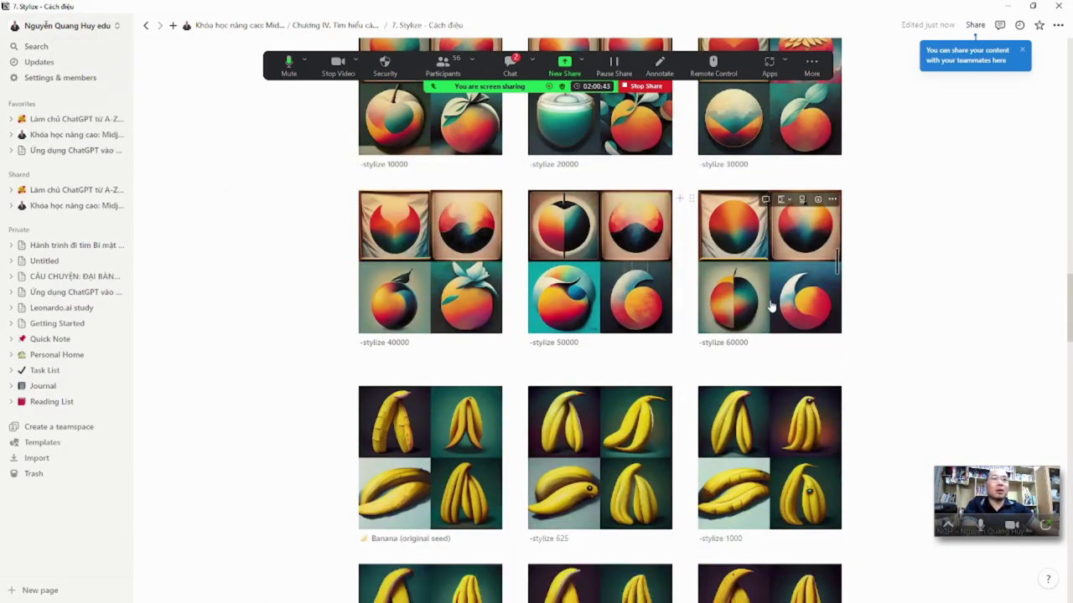
scroll(729, 331, "down", 5)
scroll(706, 360, "down", 7)
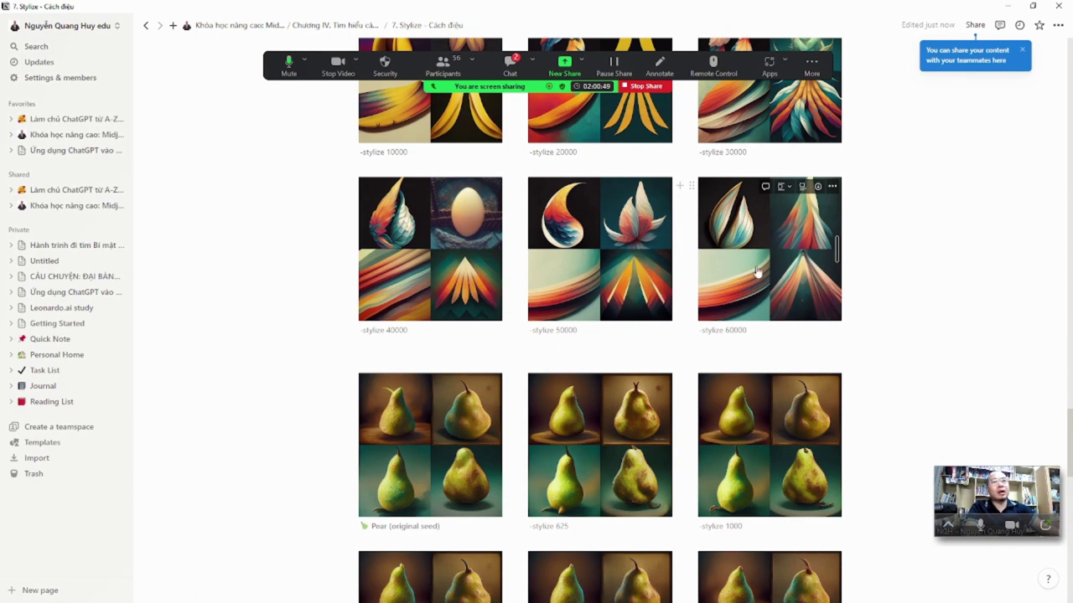
scroll(764, 406, "down", 10)
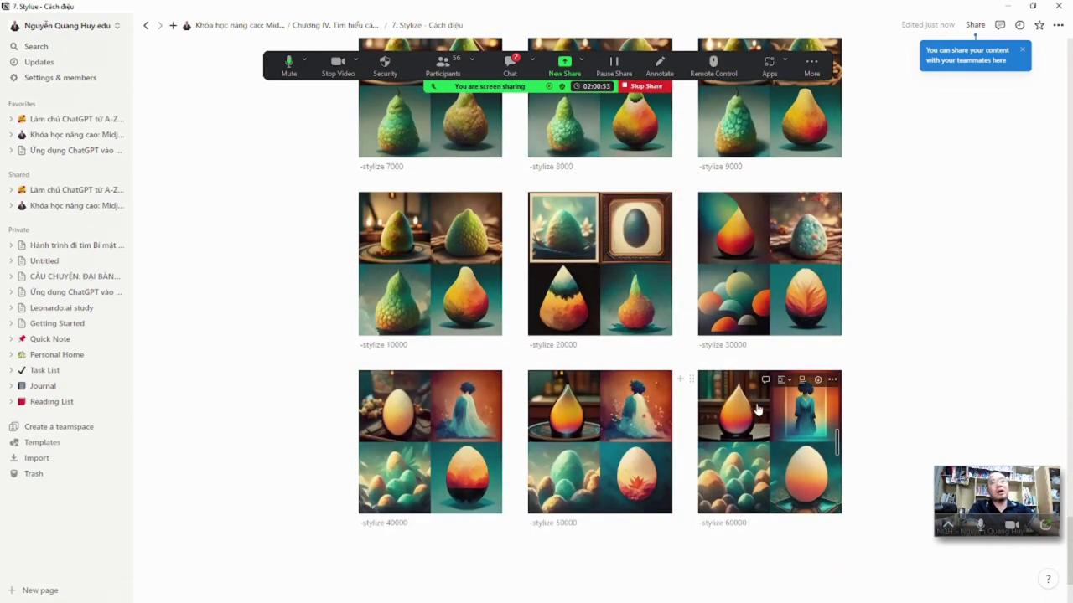
scroll(757, 409, "down", 2)
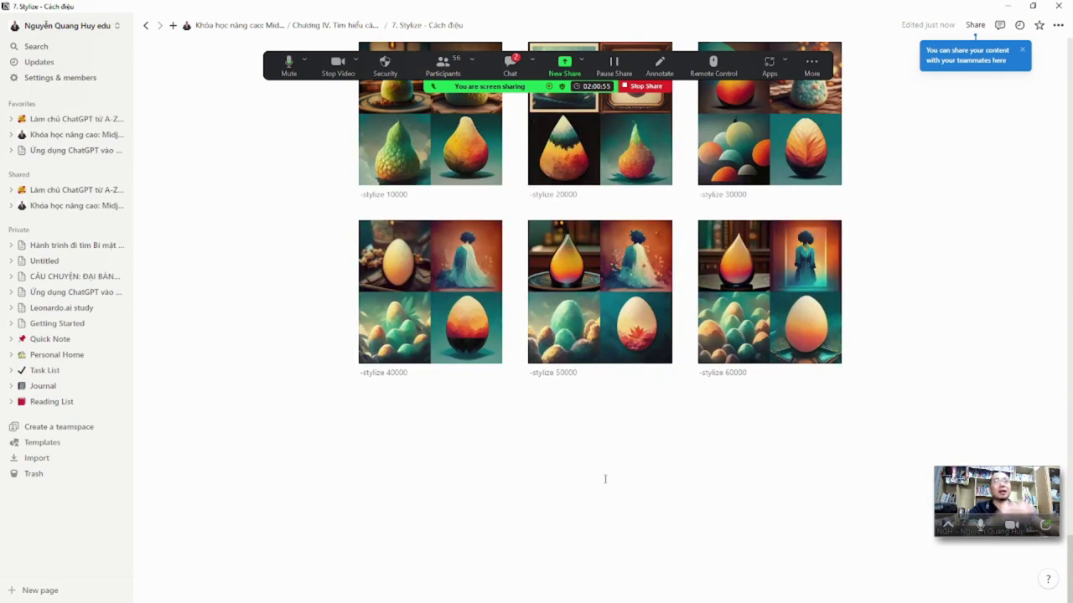
Open lesson 8. Tile - lợp ngói from the Chương IV list and review its --tile pattern examples and usage
left_click(312, 29)
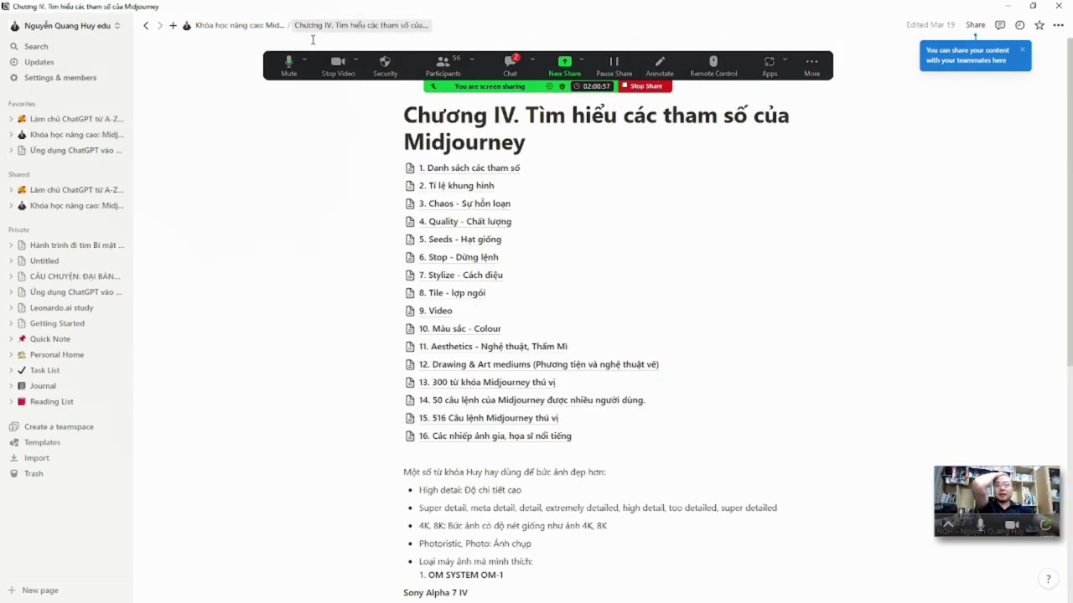
left_click(445, 300)
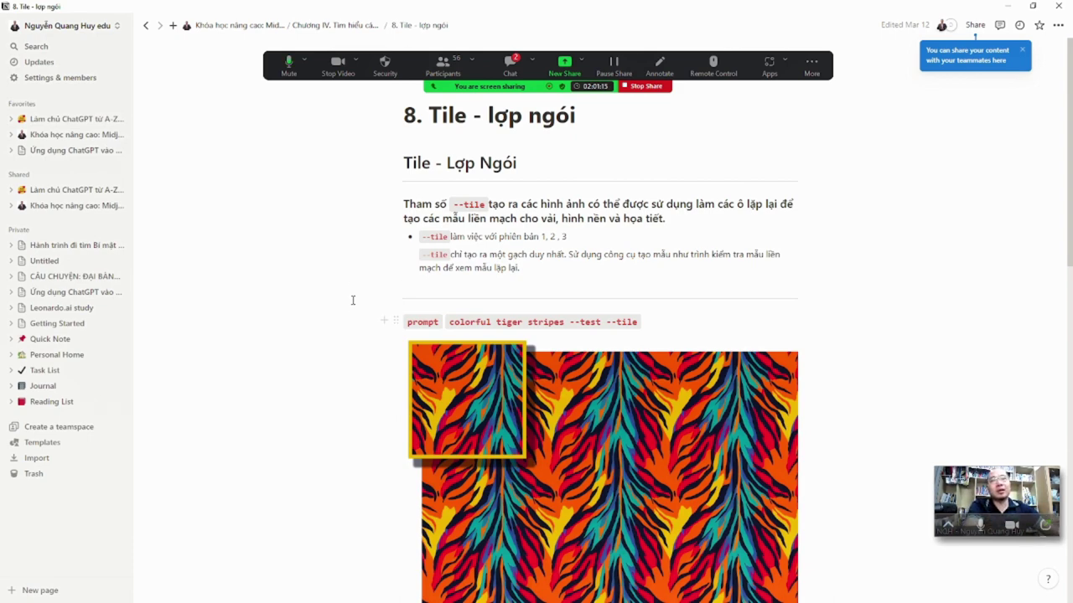
scroll(350, 307, "down", 5)
scroll(343, 337, "down", 3)
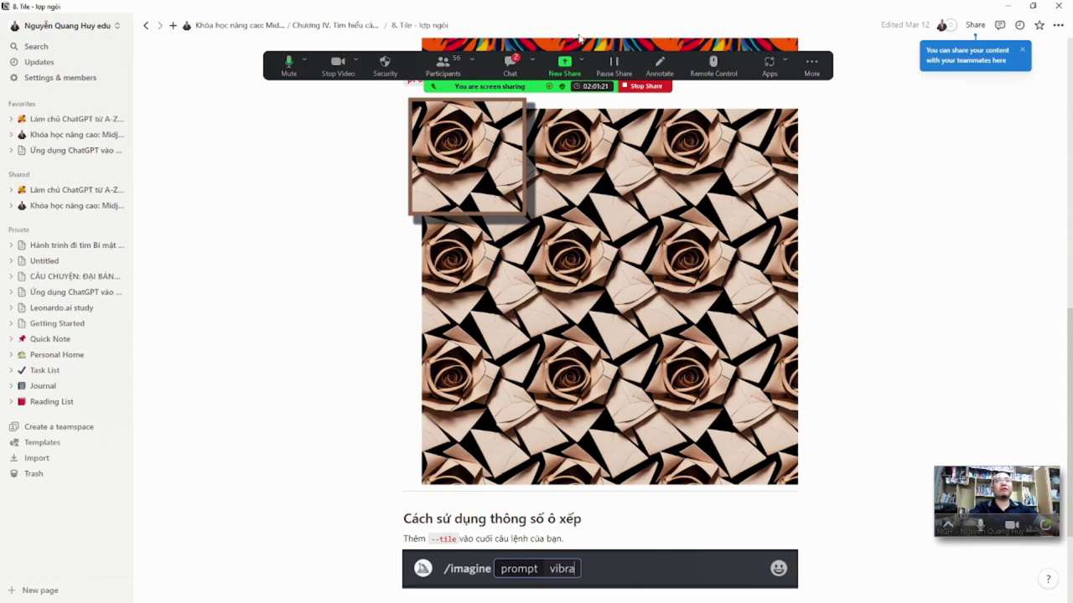
Switch to Discord and start an /imagine prompt with "The peacock is dancing" copied from the previous peacock prompt, followed by --ar
key("alt+Tab")
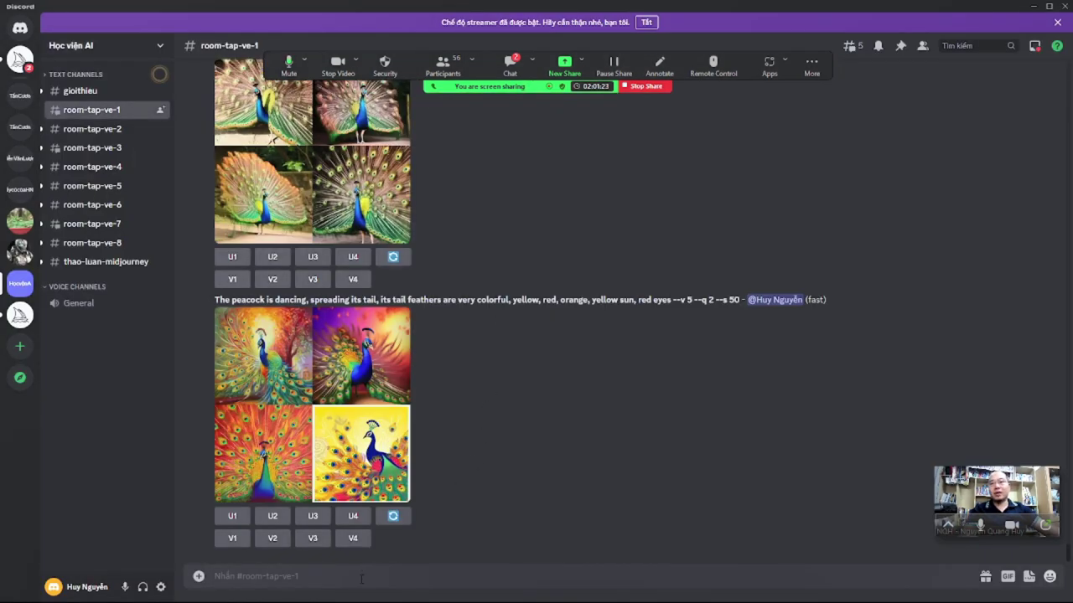
type("/im")
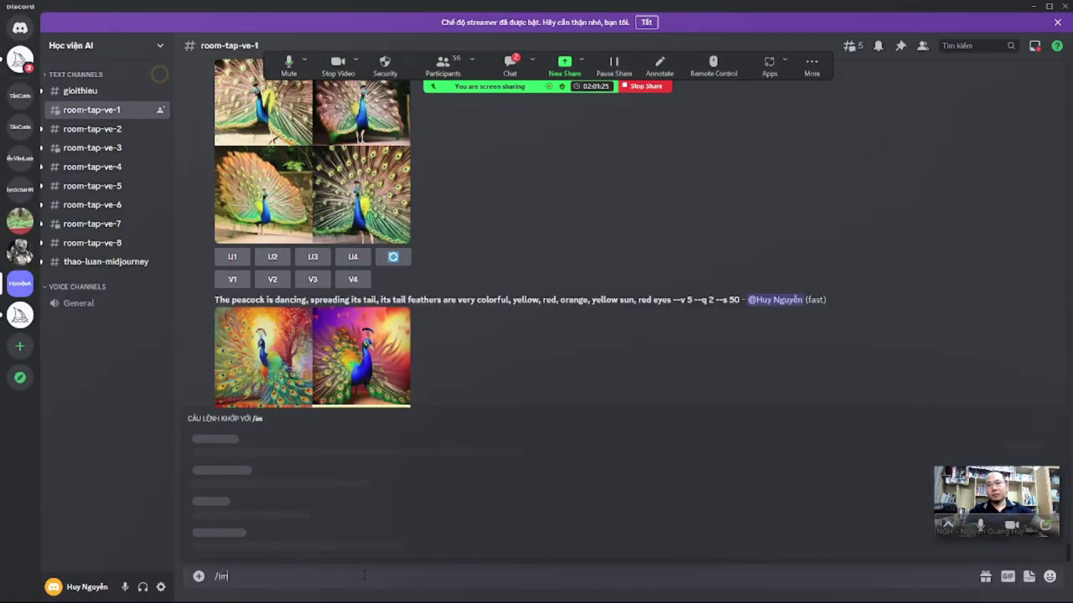
left_click(254, 540)
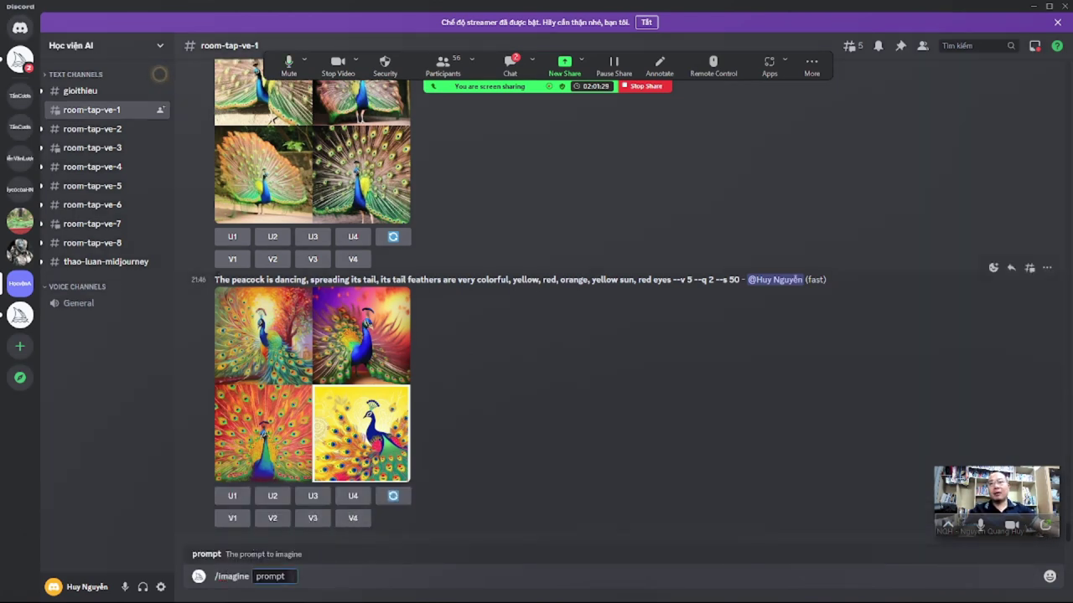
left_click_drag(215, 279, 307, 280)
key("ctrl+c")
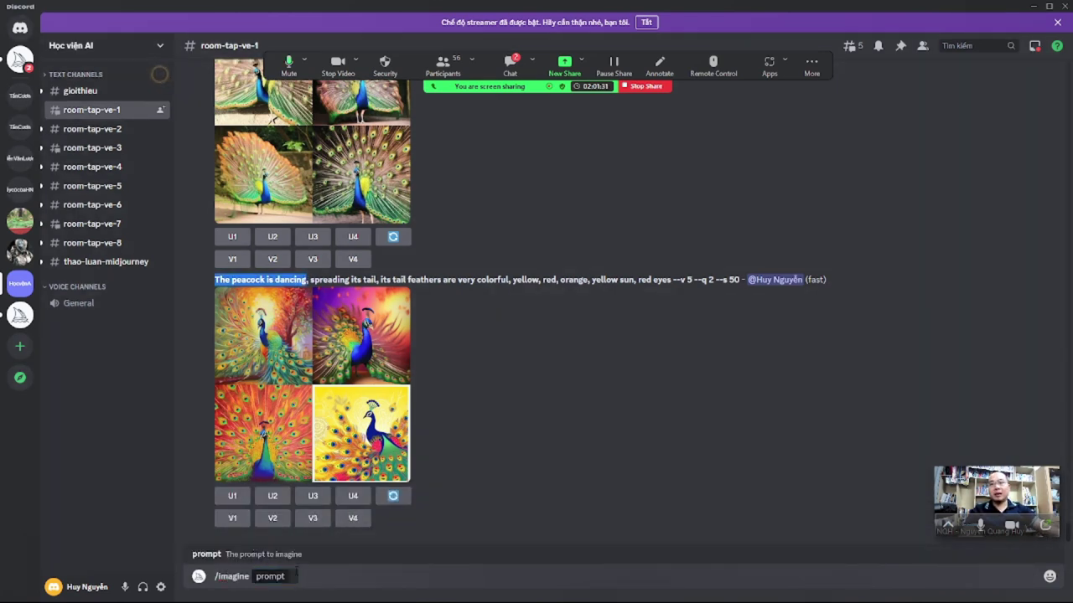
left_click(319, 578)
key("ctrl+v")
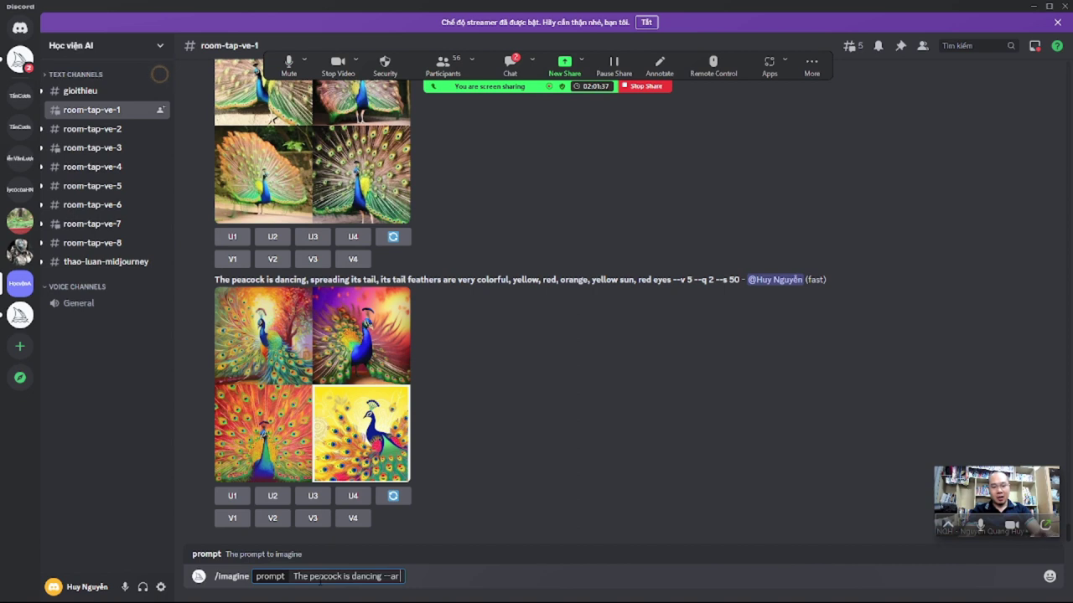
Try to generate the peacock image with the aspect ratio 1:3 and the --tile parameter
type("1:")
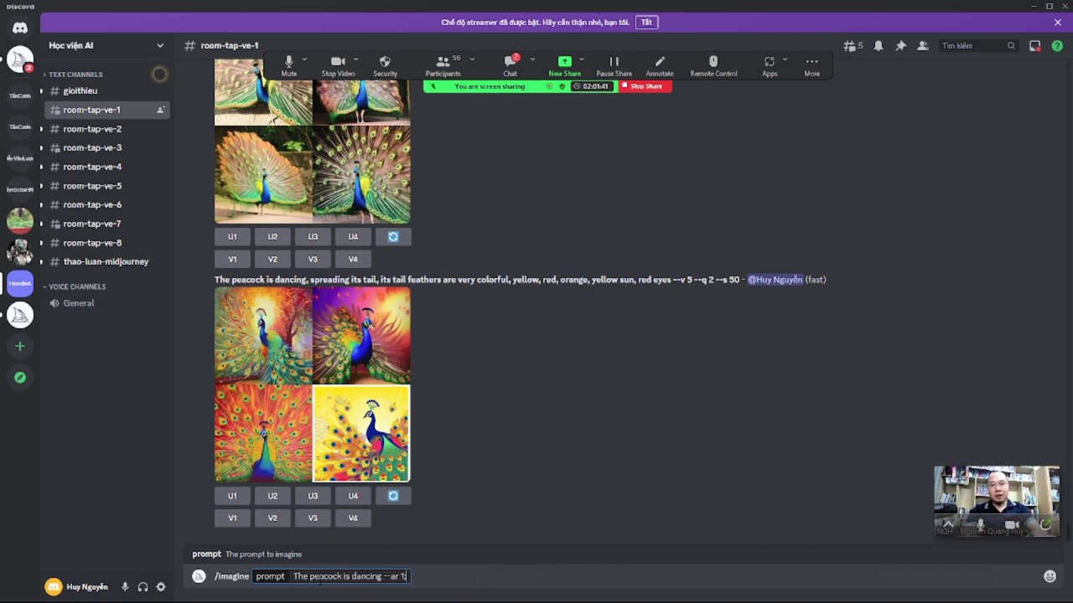
type("3")
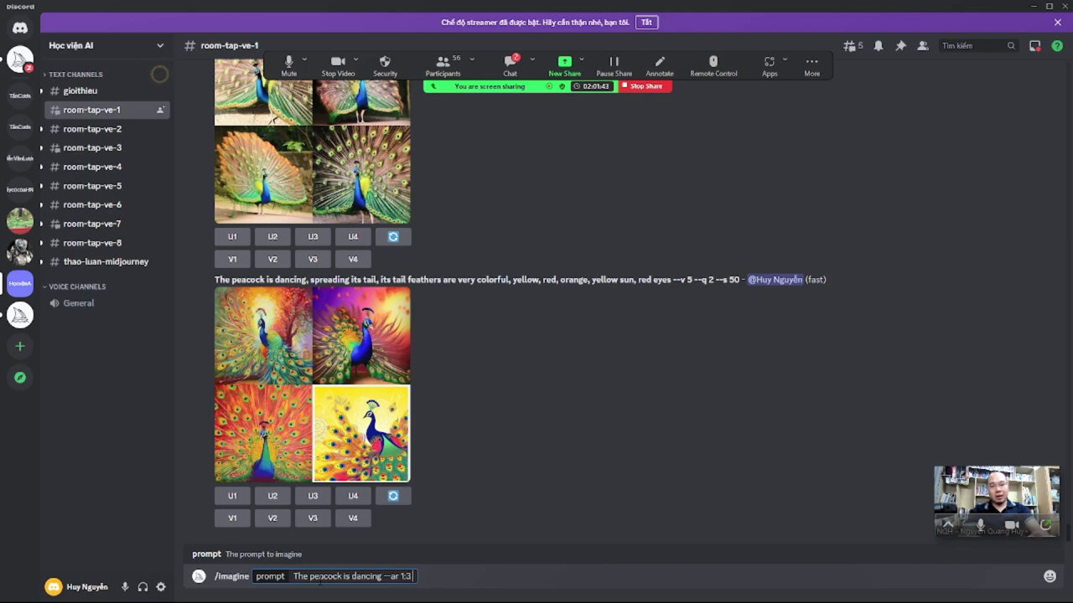
type(" --tile")
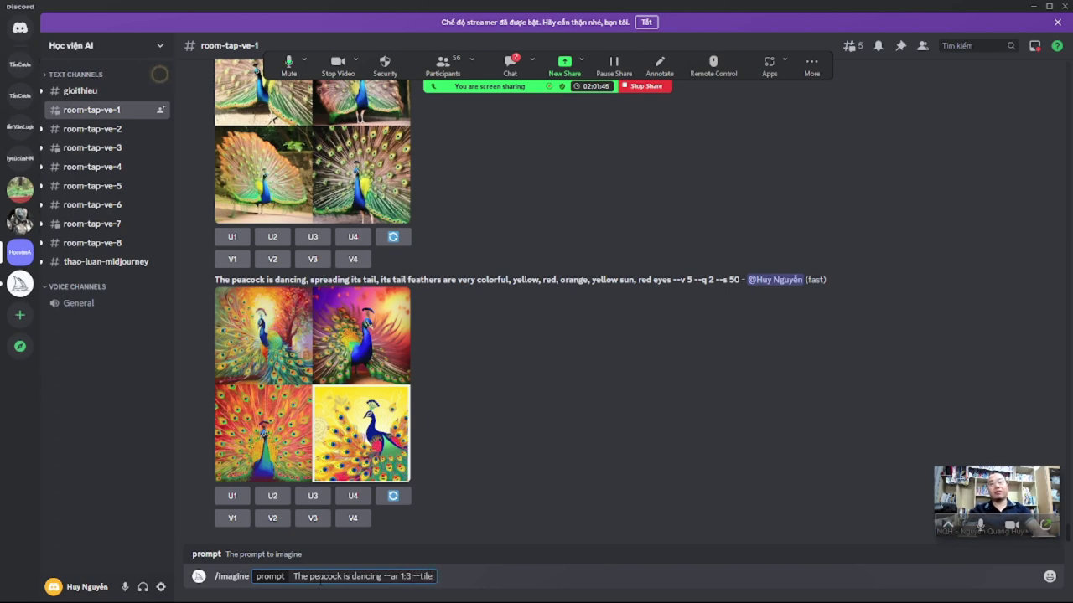
key("alt+Tab")
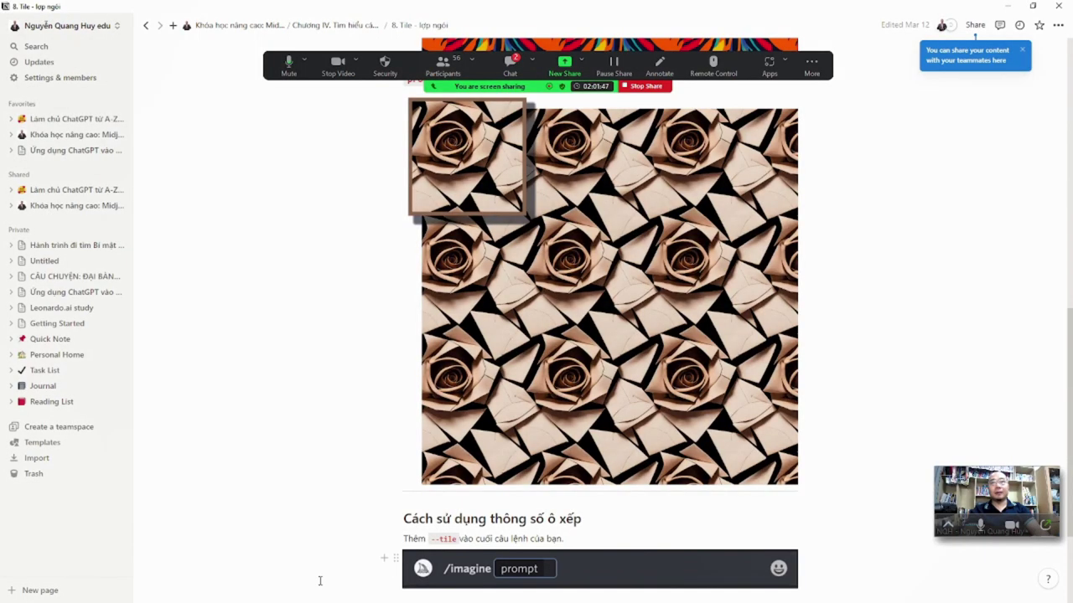
key("alt+Tab")
key("Return")
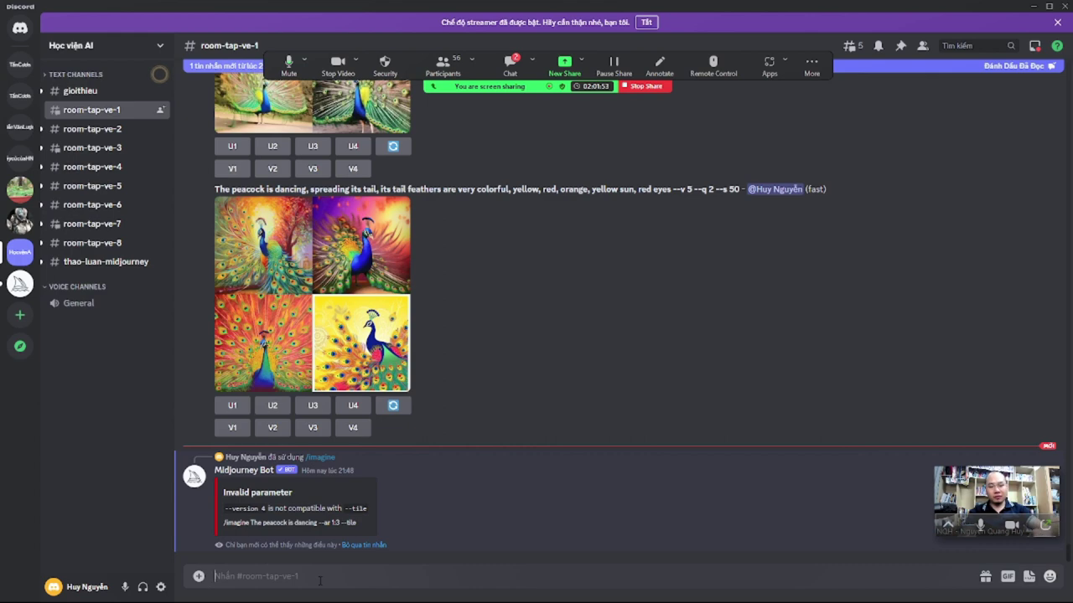
Bring up the Midjourney bot's settings and select MJ version 5
type("/s")
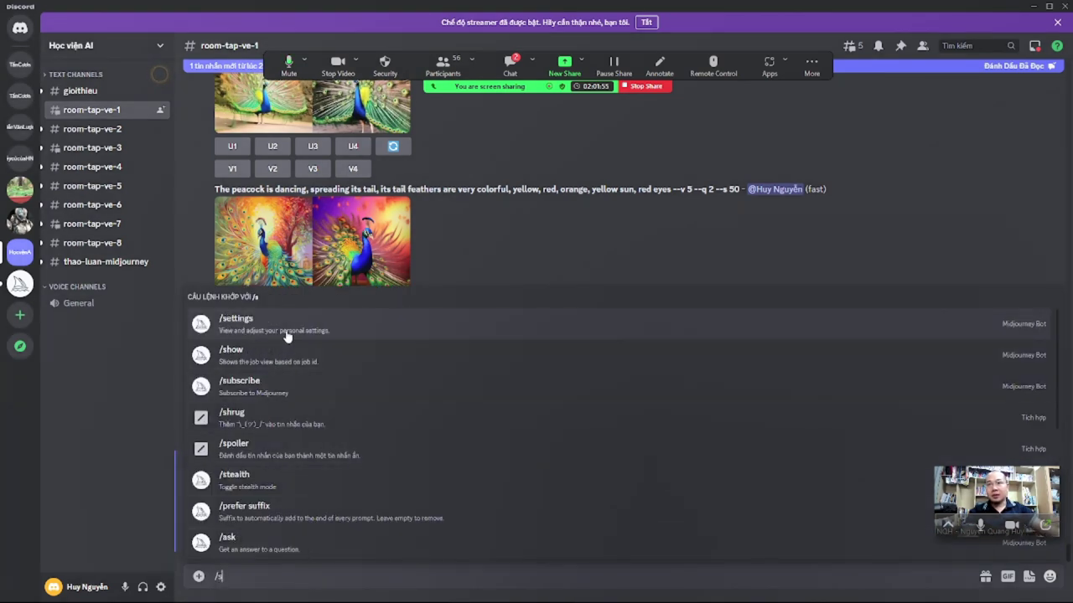
left_click(286, 335)
key("Return")
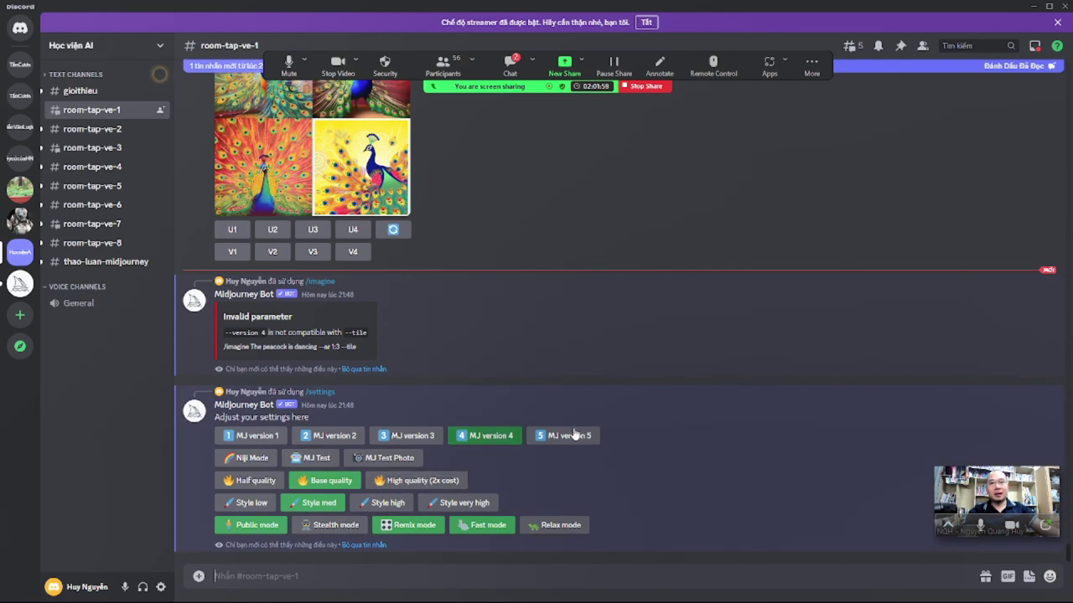
left_click(567, 440)
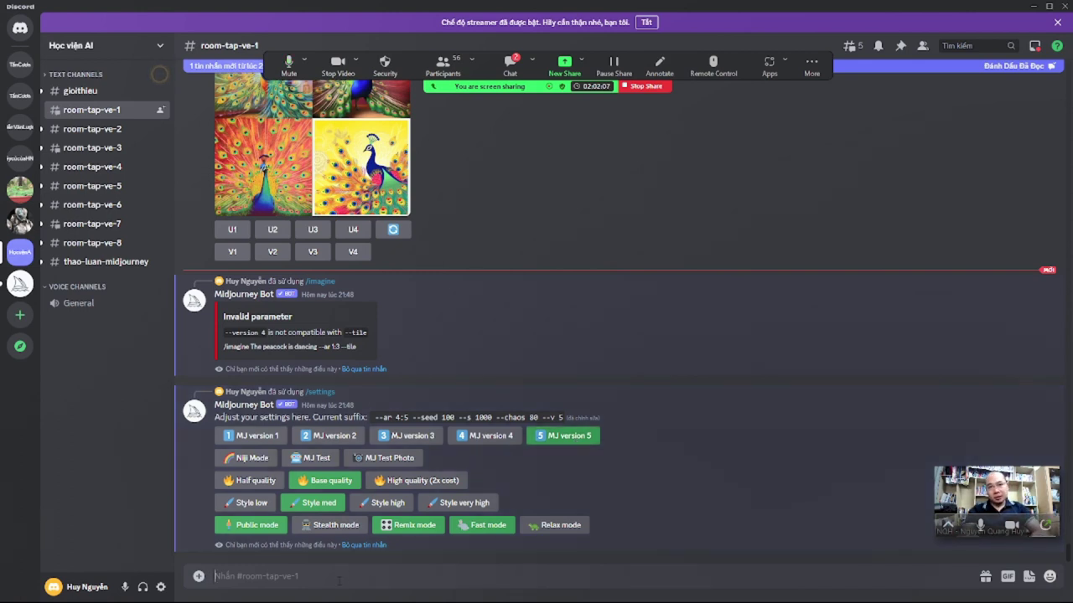
Submit the /imagine prompt "The peacock is dancing --tile --ar 1:3"
type("/")
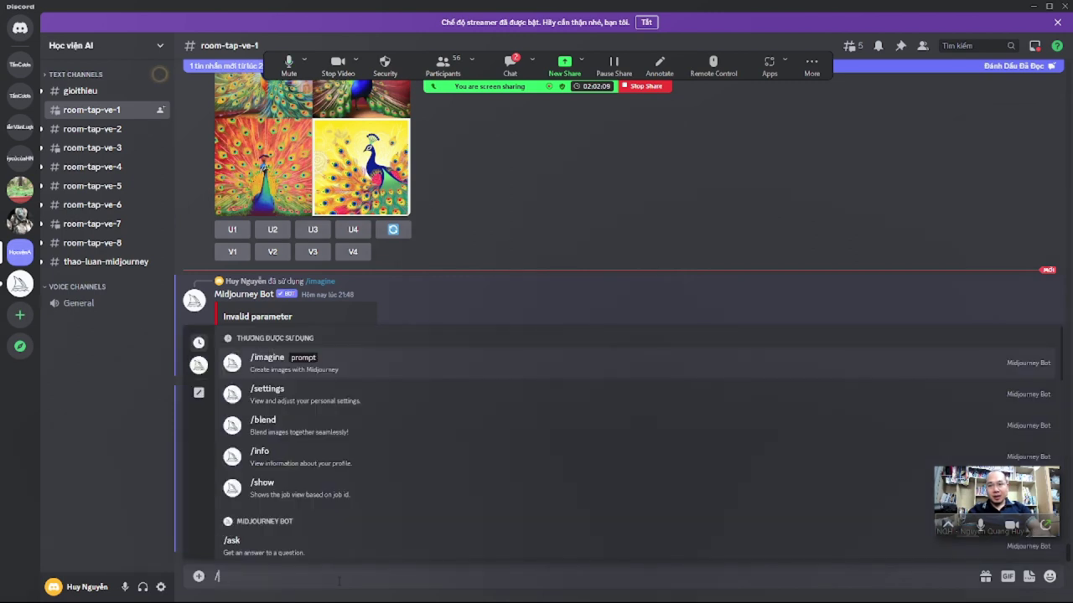
type("im")
left_click(276, 541)
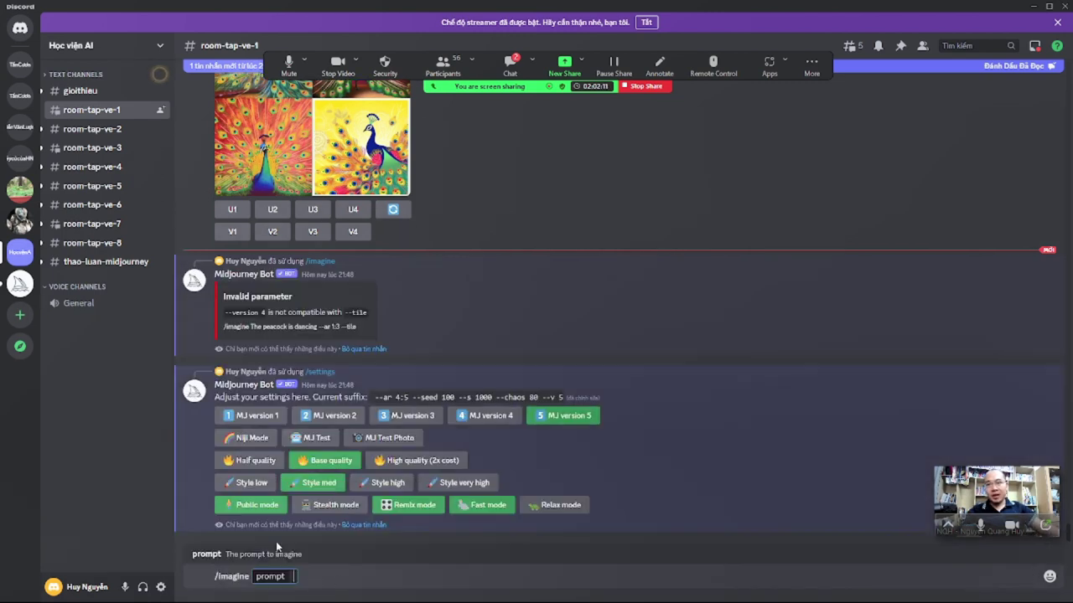
key("ctrl+v")
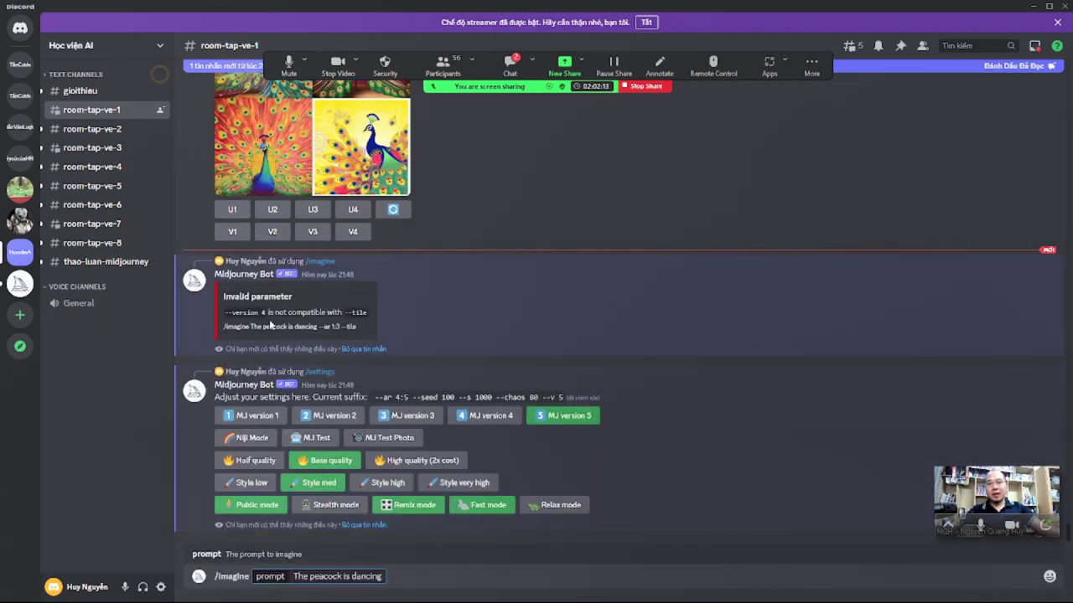
type("--tile")
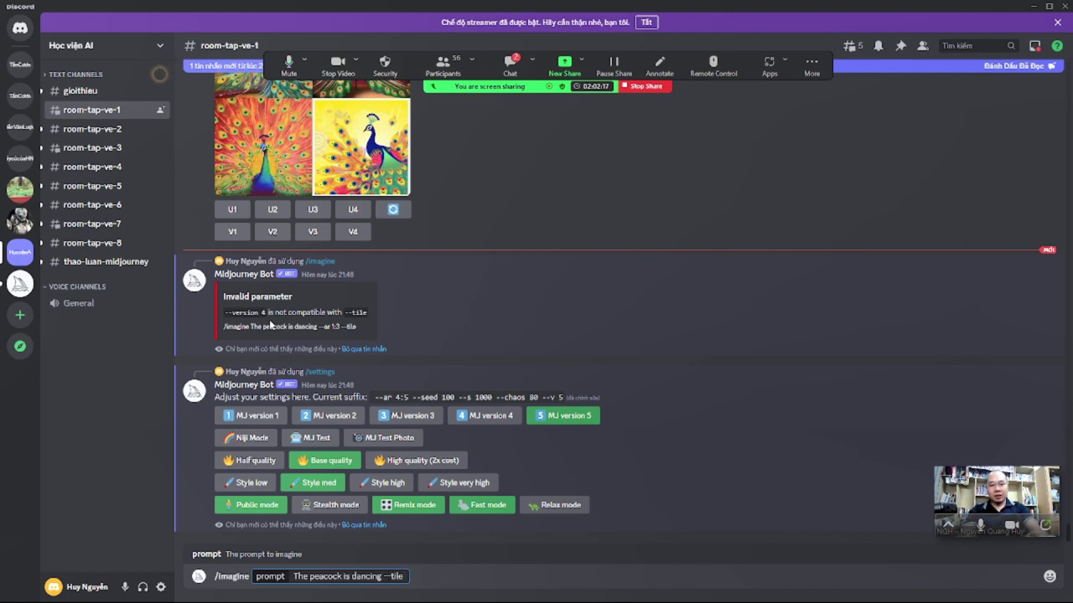
type(" --ar 1")
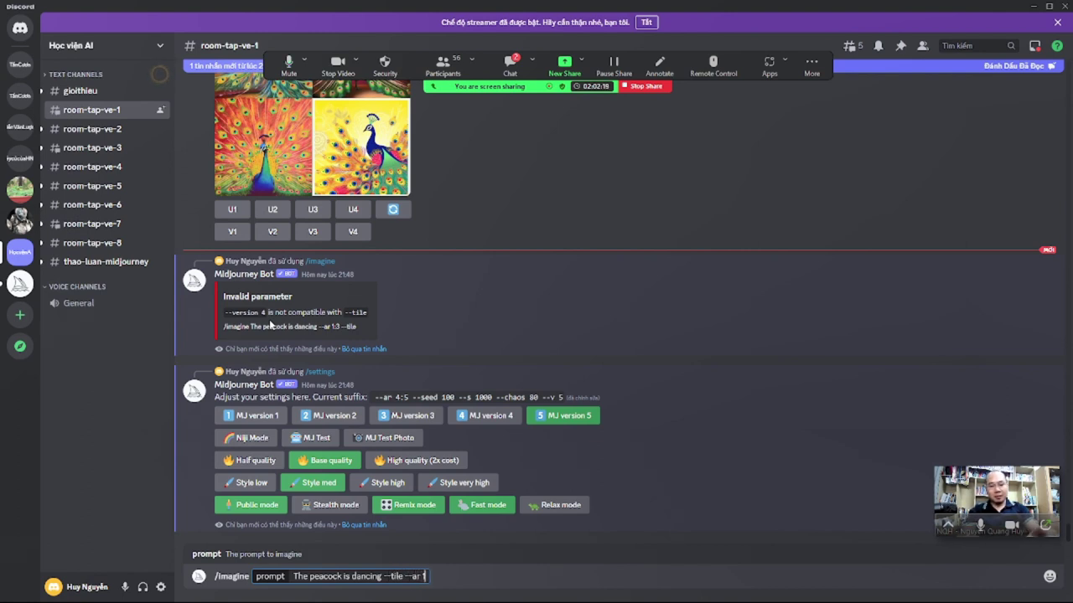
type(":3")
key("Return")
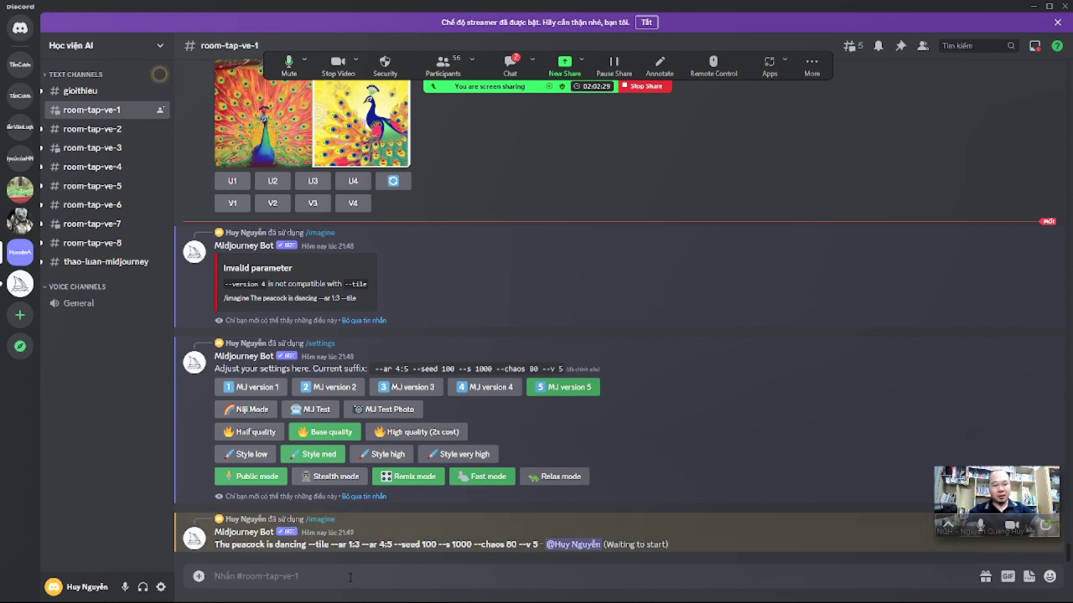
Run /prefer suffix without a value to clear the automatic suffix, and highlight --ar 1:3 in the submitted peacock prompt
type("/")
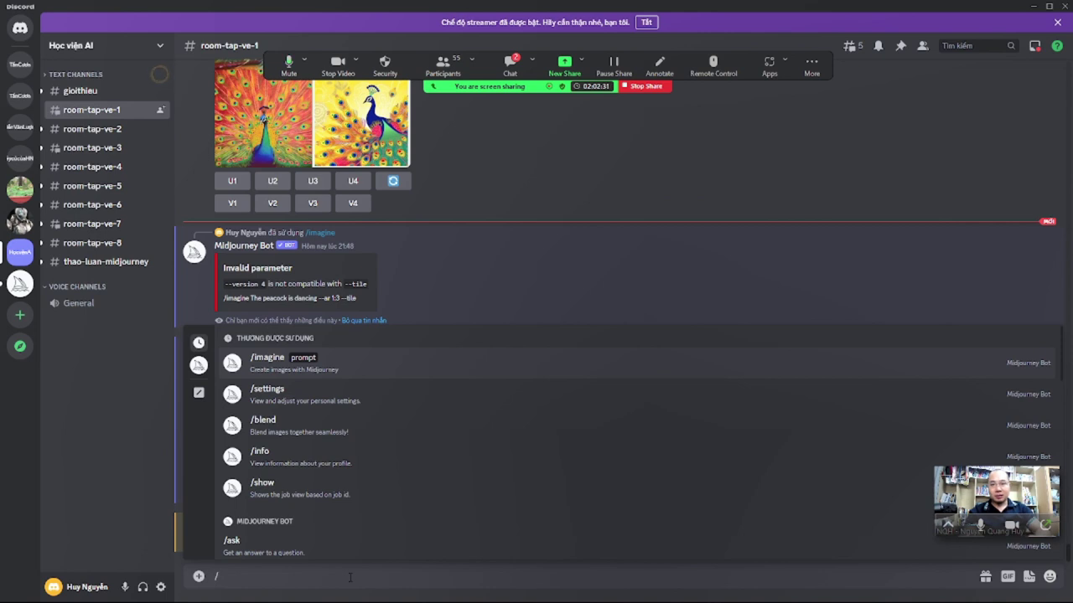
type("pr")
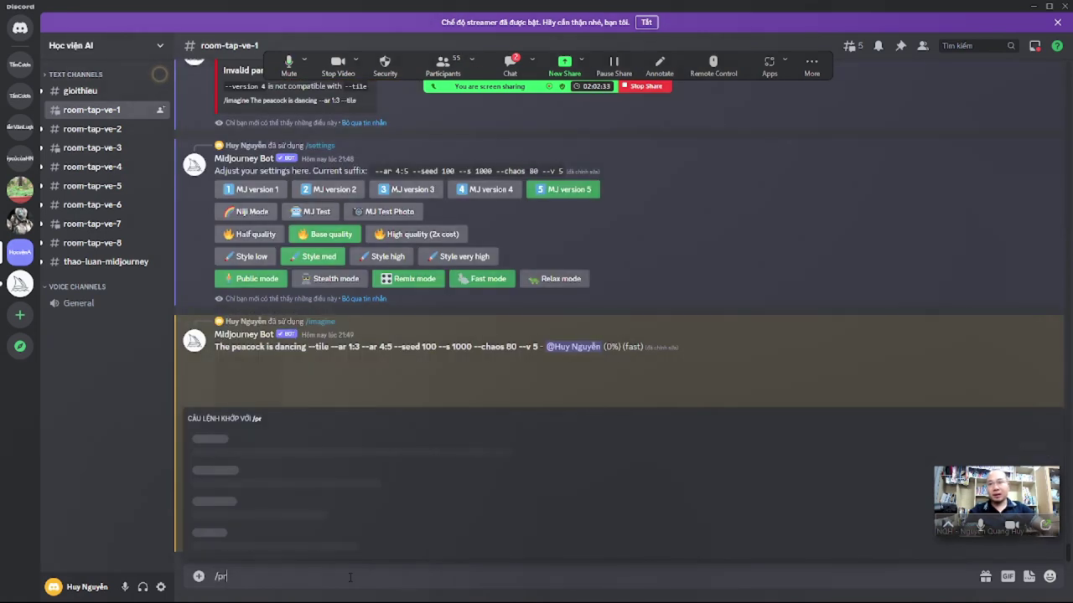
left_click(291, 509)
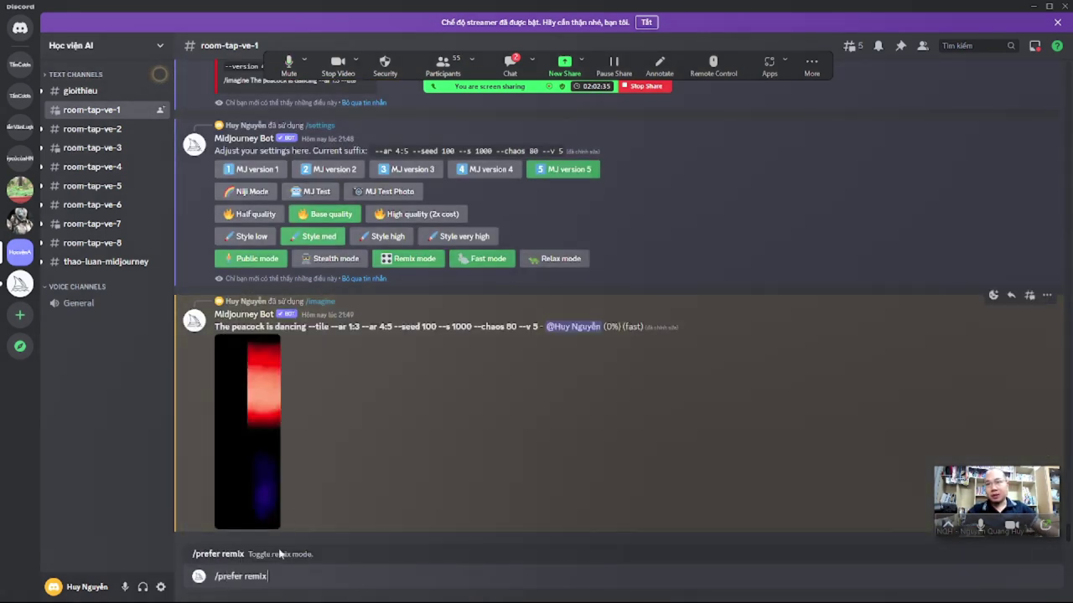
key("BackSpace")
key("BackSpace")
key("BackSpace")
key("BackSpace")
key("BackSpace")
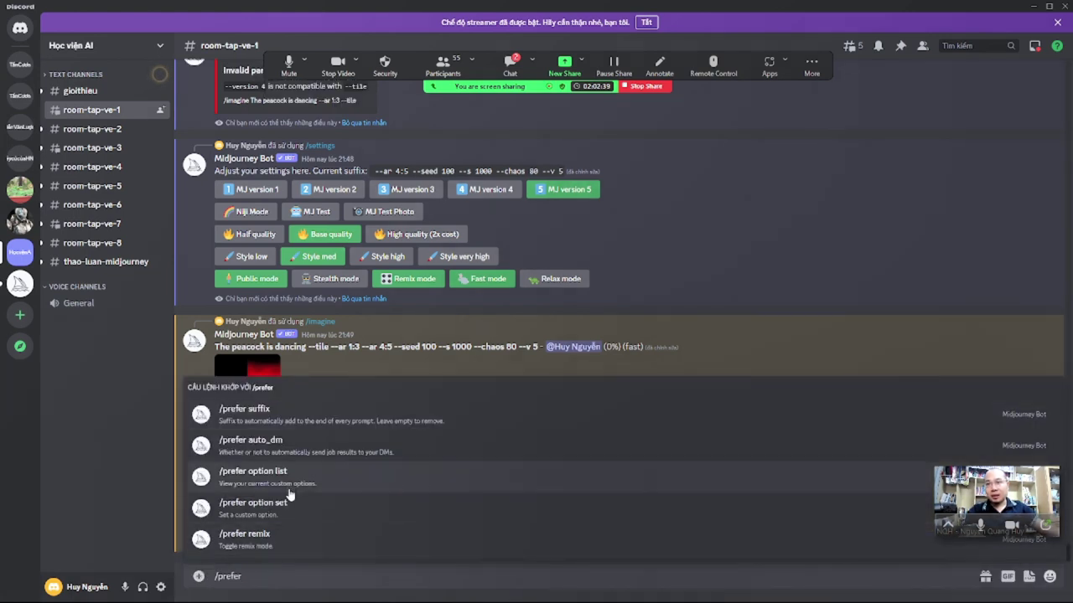
left_click(280, 410)
key("Return")
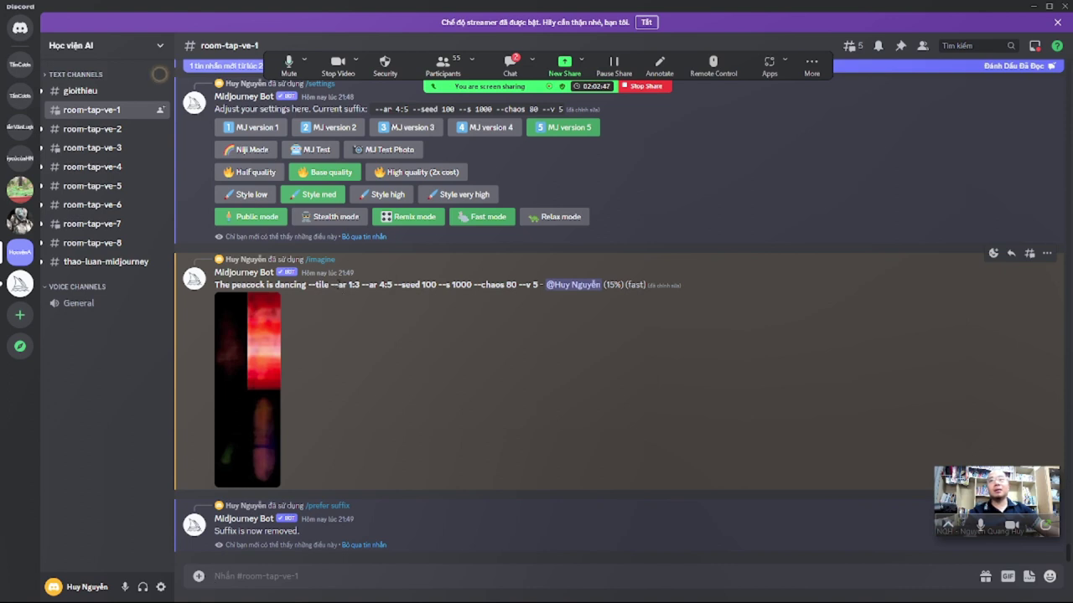
left_click_drag(331, 285, 359, 285)
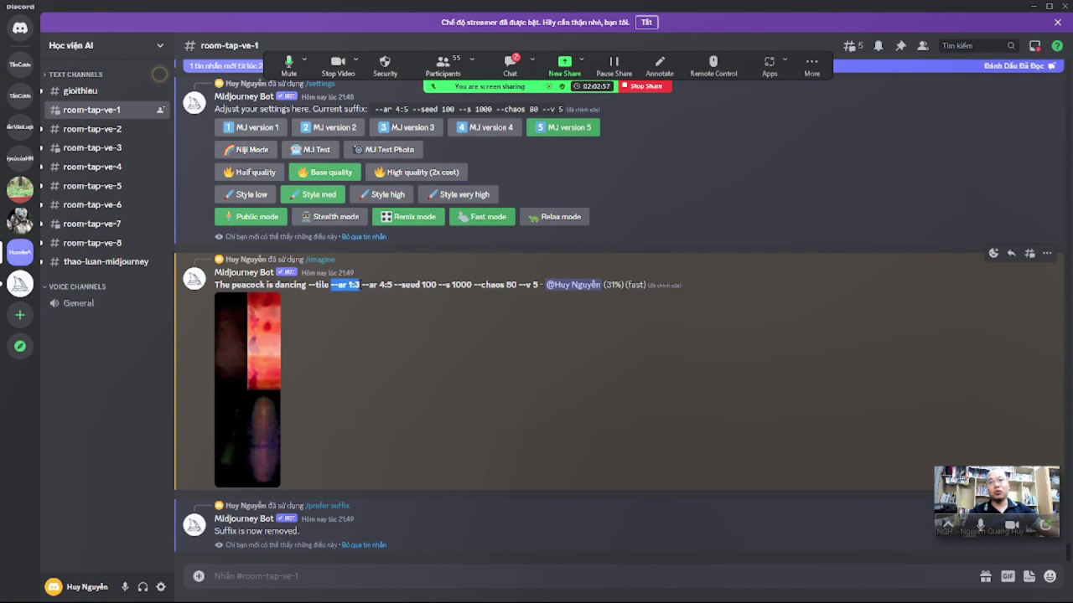
Highlight the --v 5 and --ar 1:3 parameters and the opening wording of the submitted peacock prompt
mouse_move(361, 285)
left_mouse_down()
mouse_move(391, 285)
mouse_move(333, 285)
mouse_move(360, 285)
left_mouse_up()
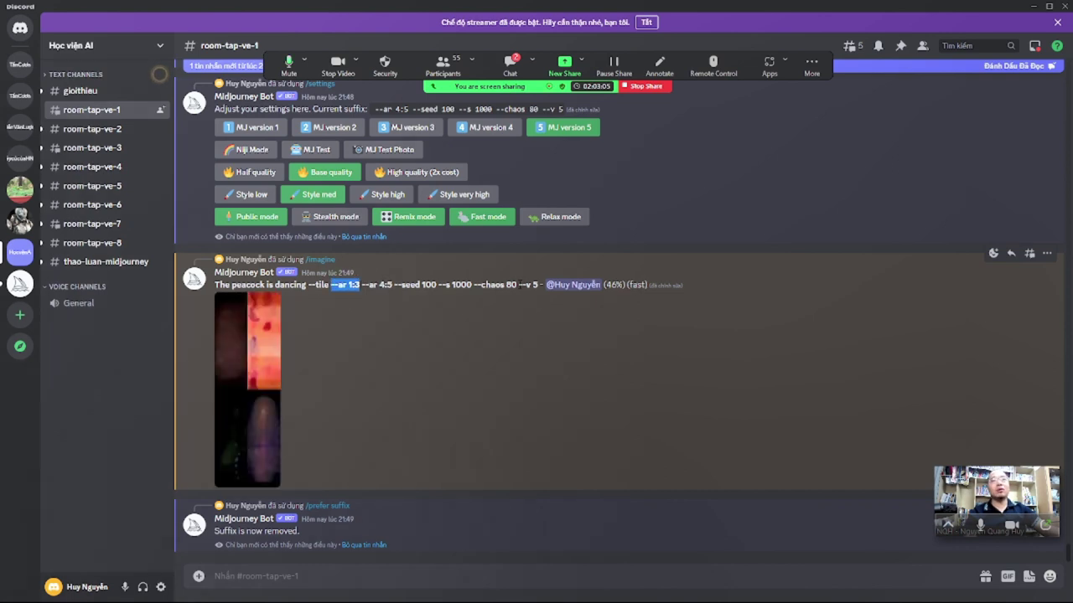
left_click_drag(519, 285, 537, 285)
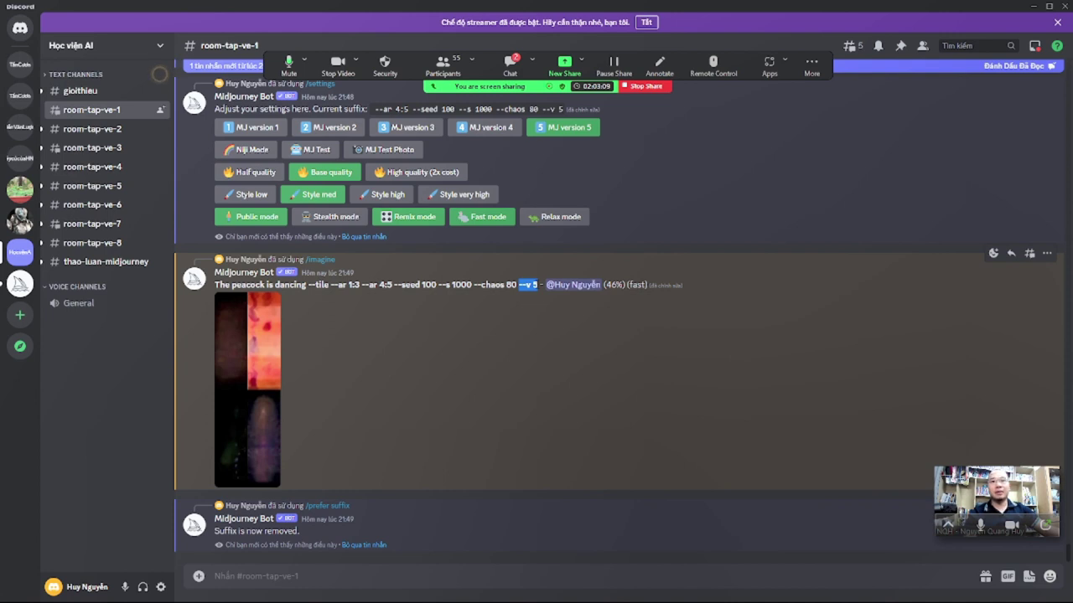
left_click_drag(332, 285, 357, 290)
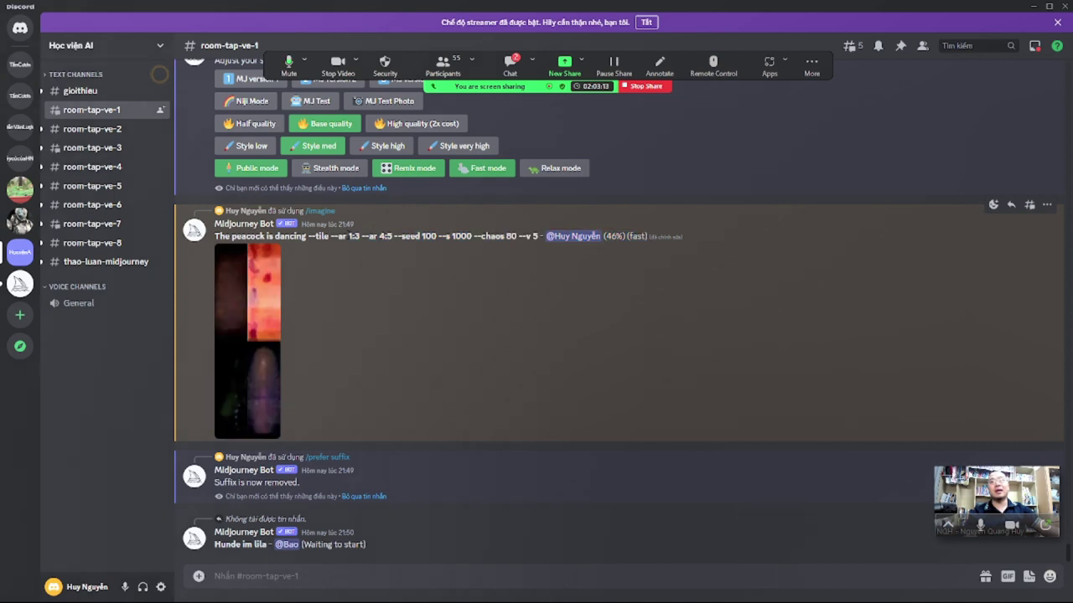
double_click(321, 236)
double_click(347, 237)
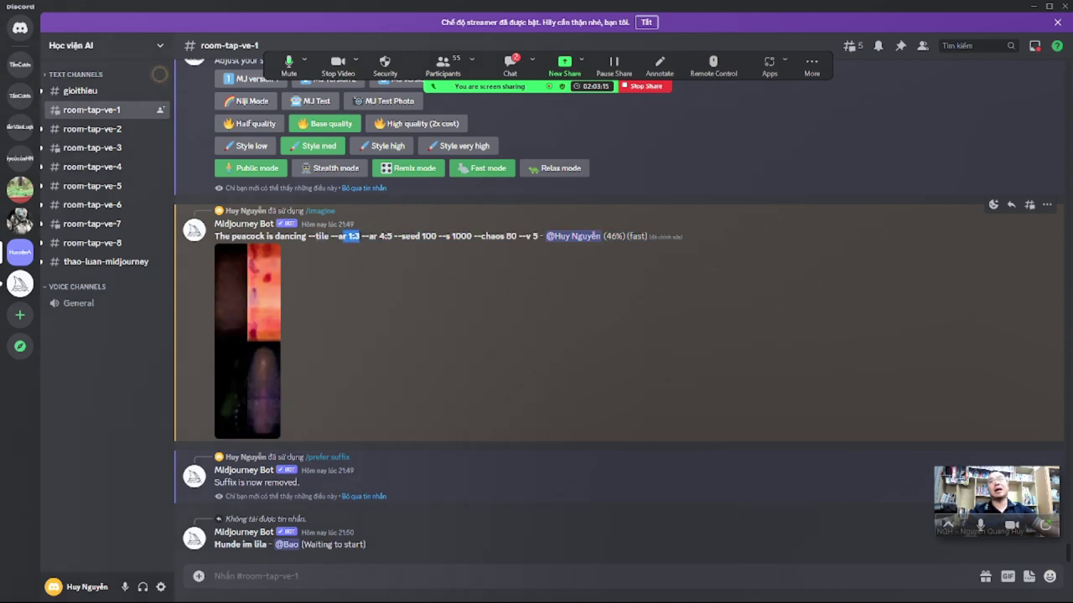
left_click(347, 236)
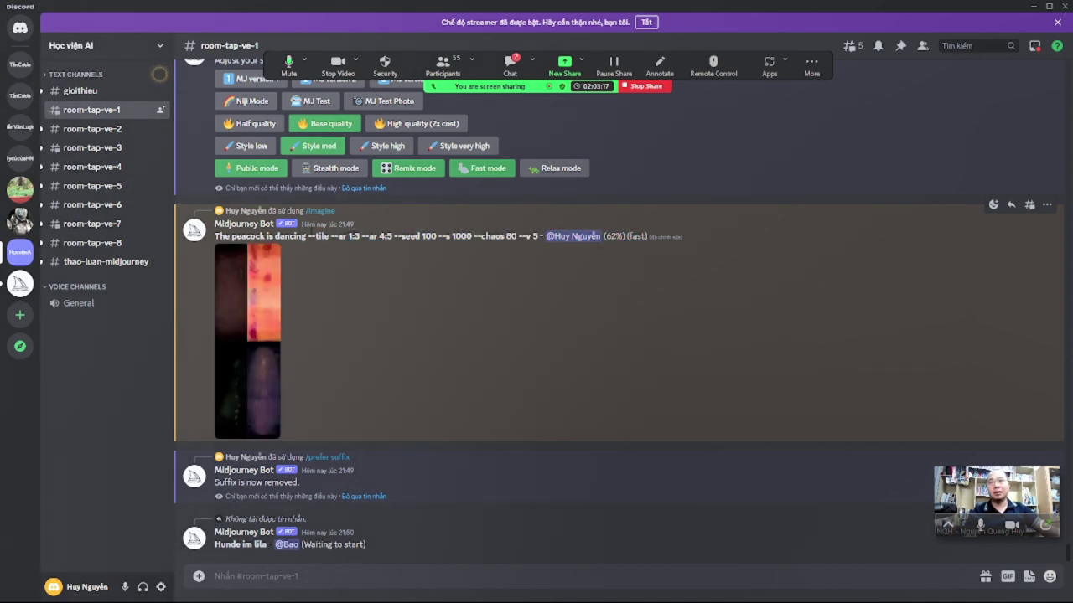
left_click_drag(214, 236, 297, 236)
left_click(297, 237)
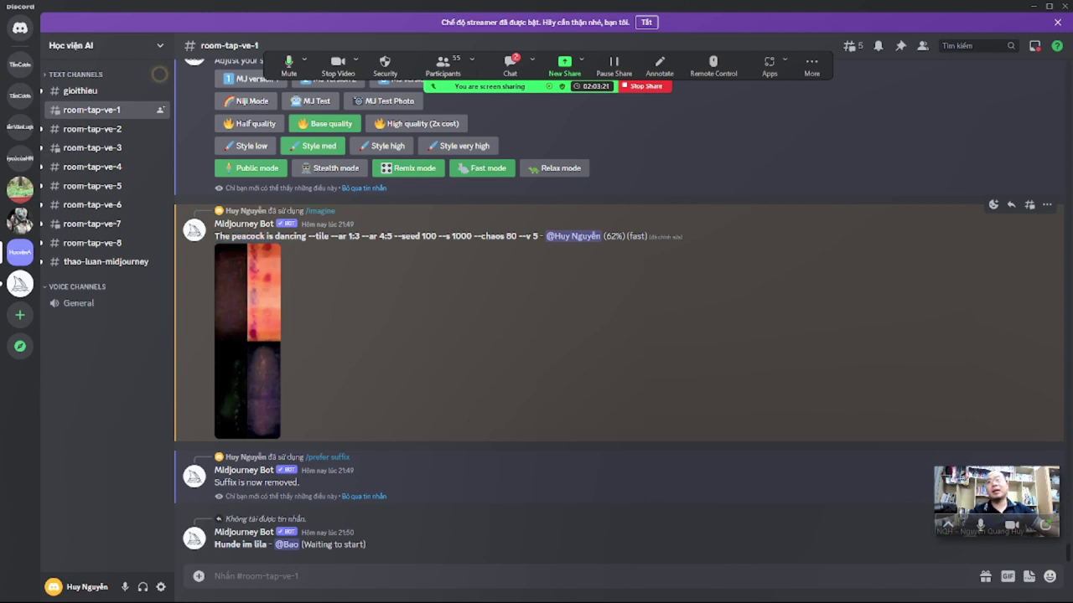
left_click_drag(215, 236, 258, 236)
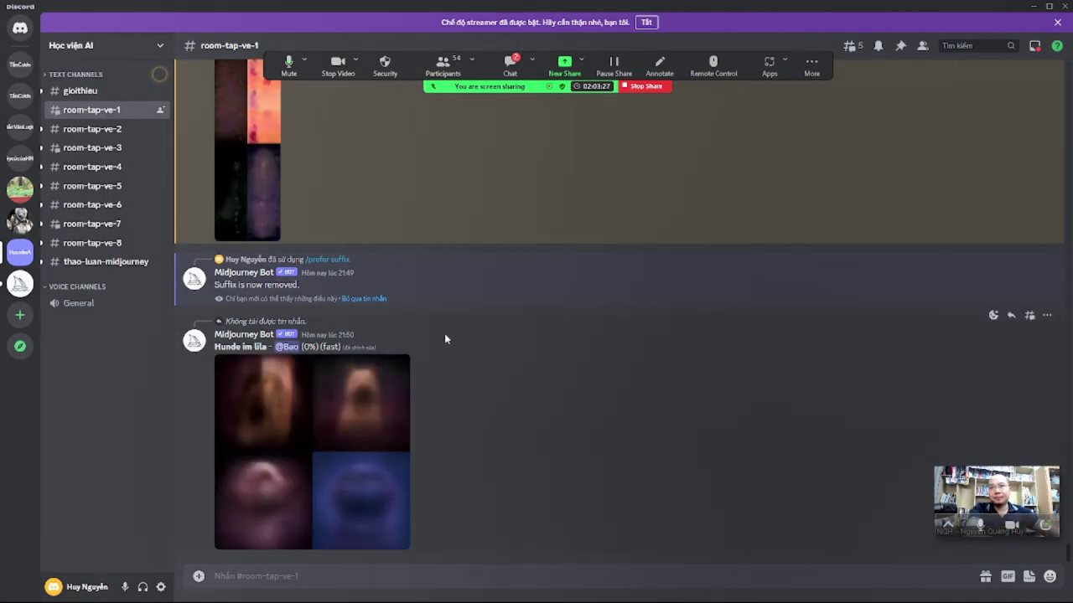
Check the progress of the peacock tile job and highlight its prompt text together with the aspect ratio parameters
scroll(435, 333, "up", 3)
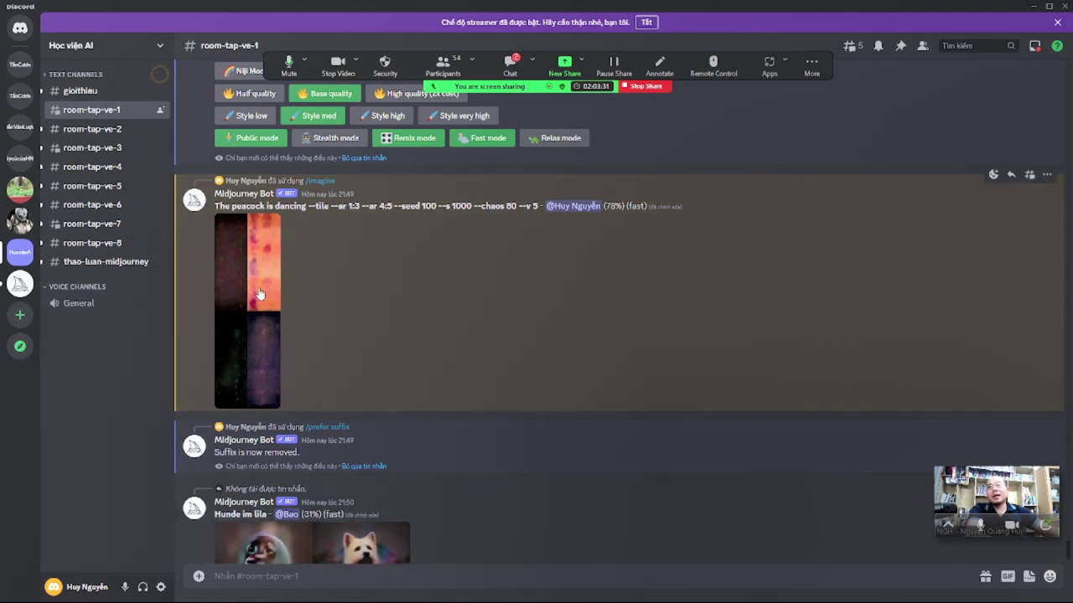
scroll(252, 305, "up", 3)
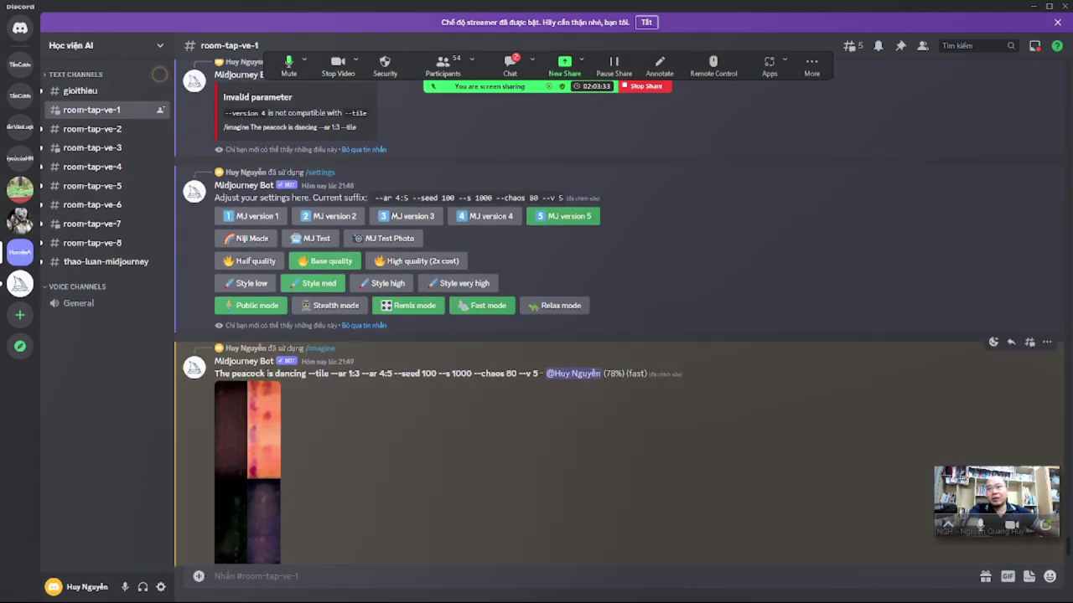
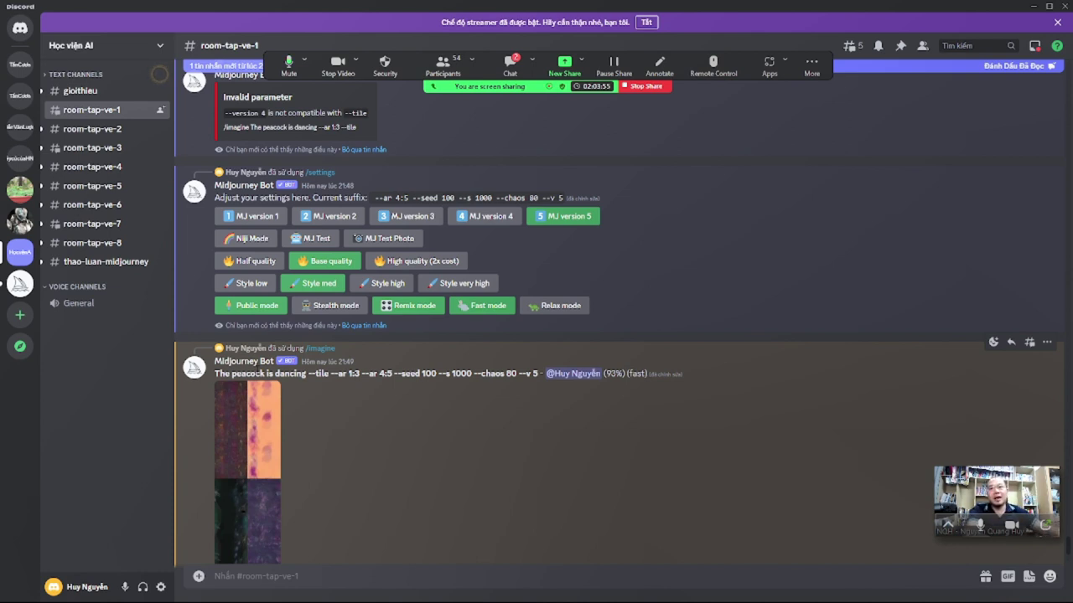
left_click_drag(216, 374, 444, 374)
left_click(444, 374)
left_click_drag(233, 374, 419, 374)
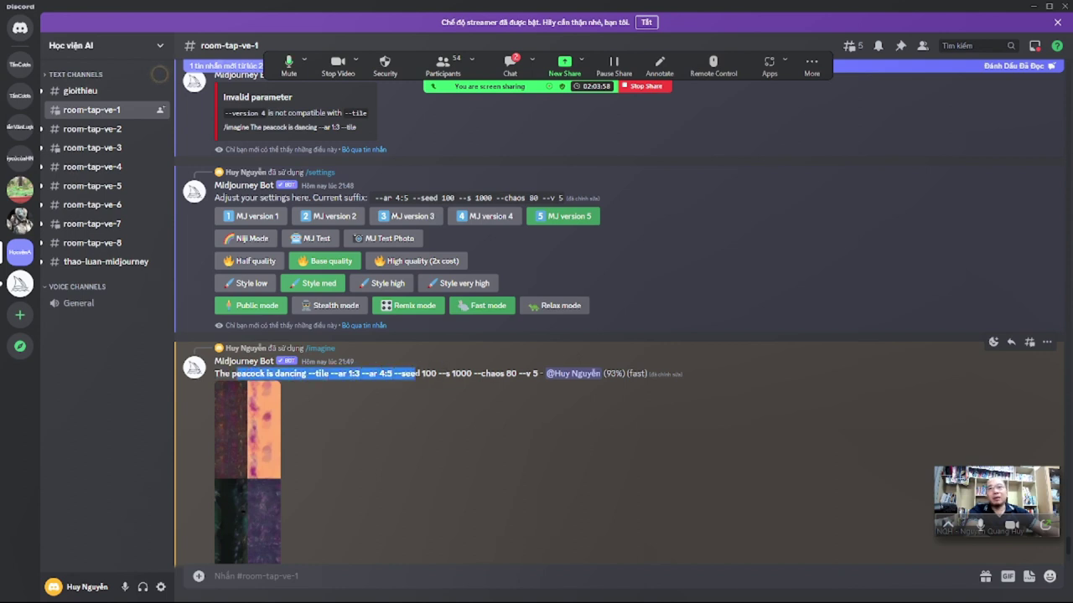
left_click(419, 374)
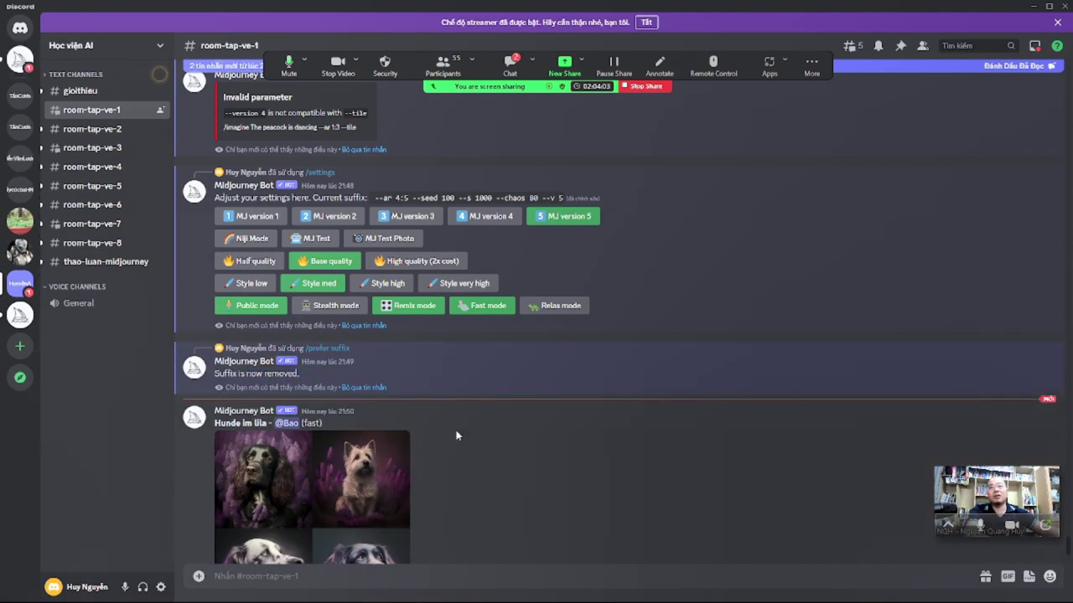
Enlarge the finished peacock tile grid to inspect it, and upscale its first image
scroll(447, 367, "down", 6)
left_click(248, 369)
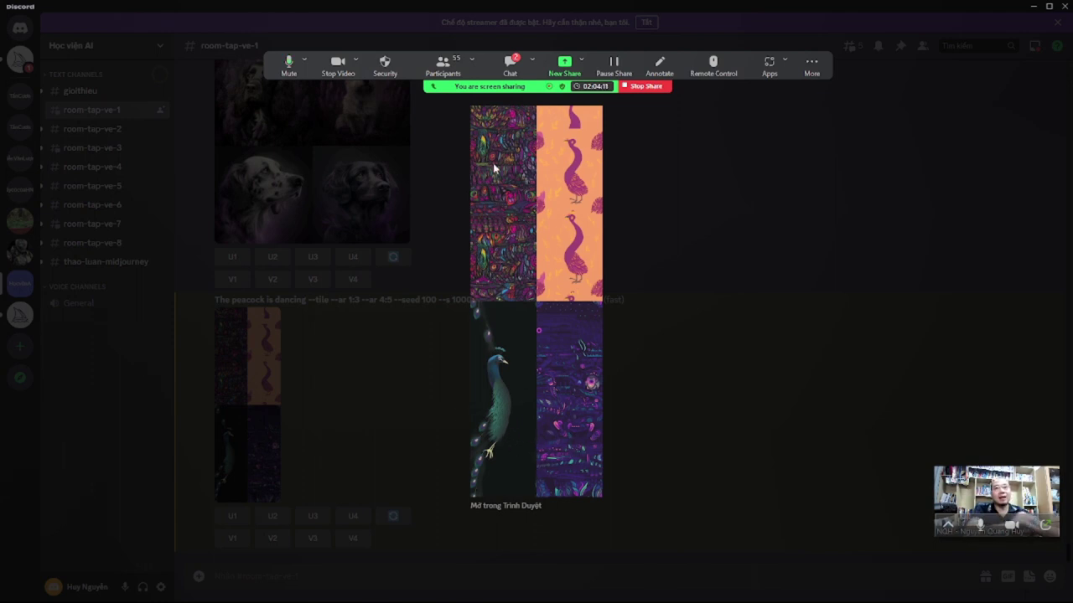
left_click(636, 452)
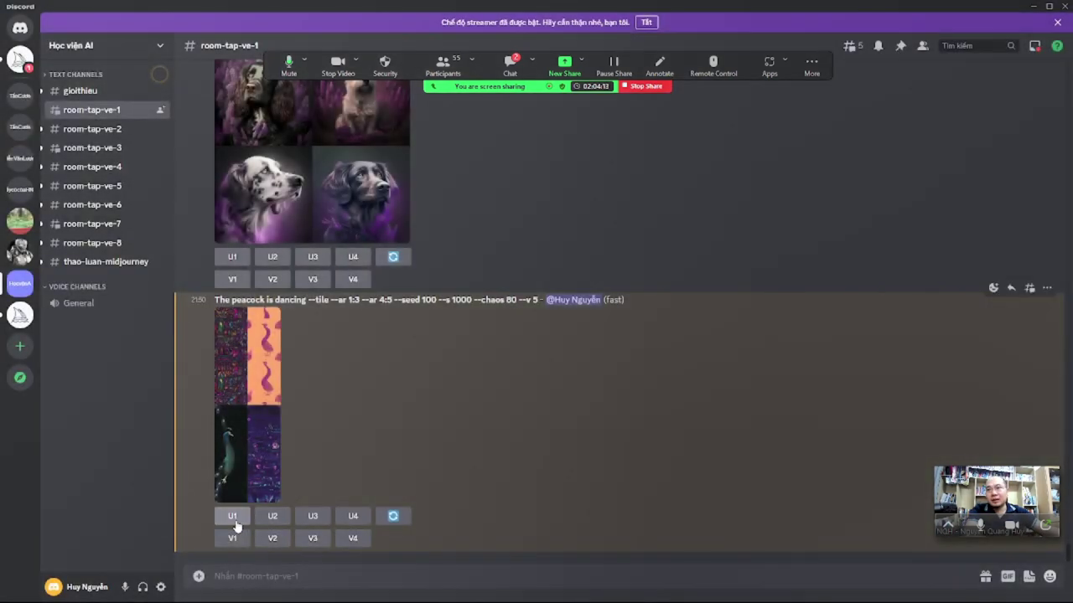
left_click(247, 517)
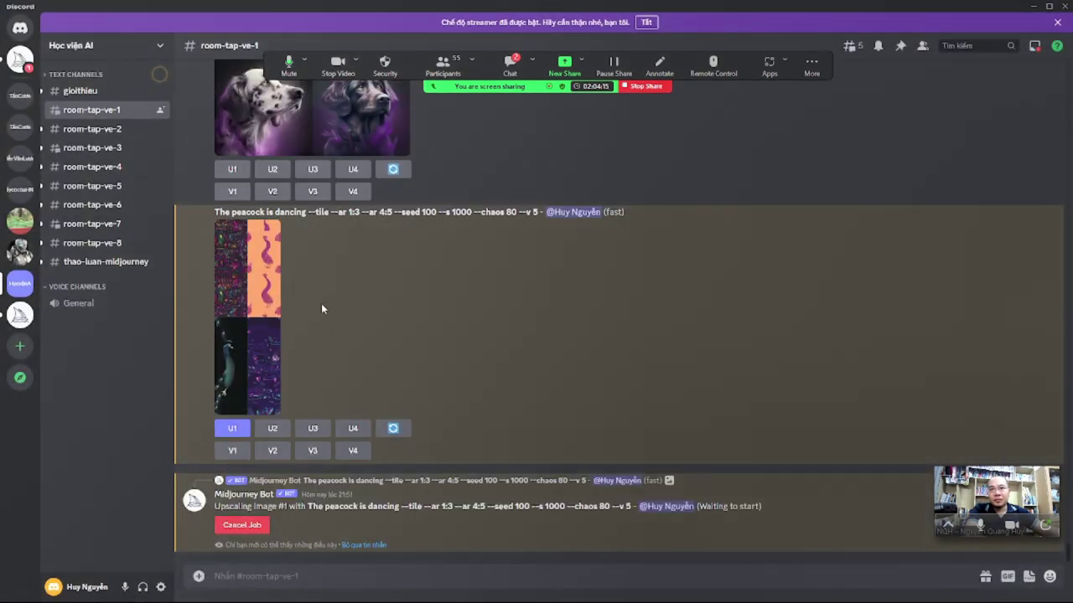
Preview the peacock grid again and open the upscaled first image in the browser
left_click(237, 292)
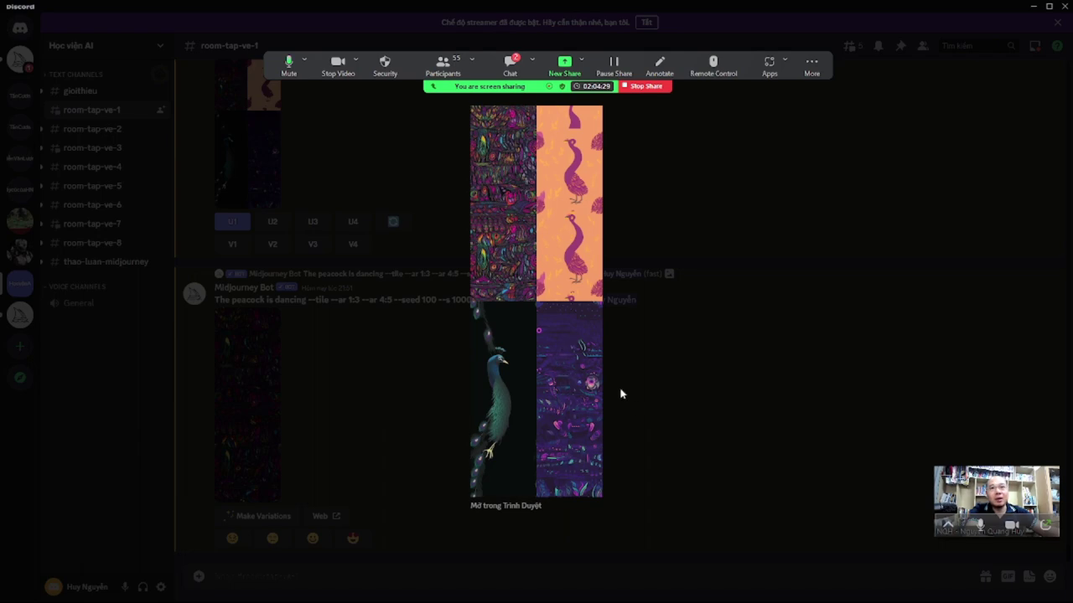
left_click(632, 427)
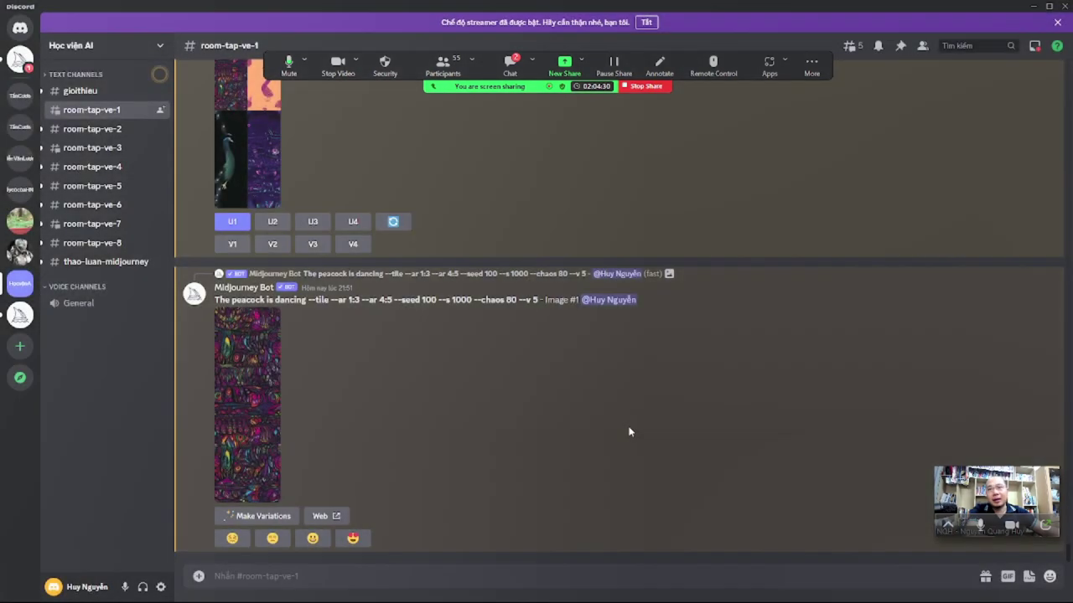
left_click(256, 425)
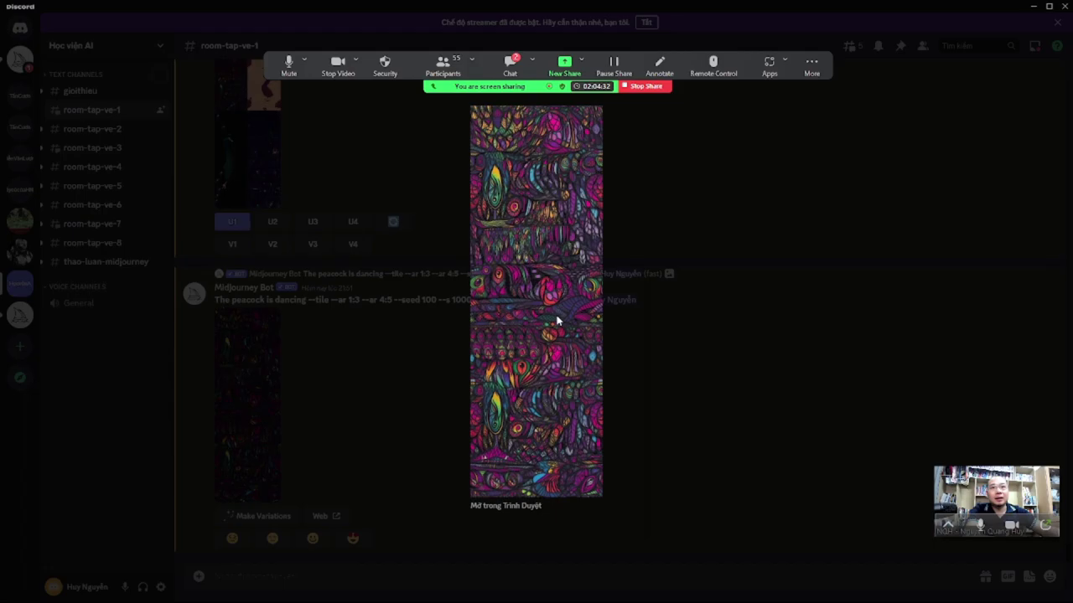
left_click(521, 506)
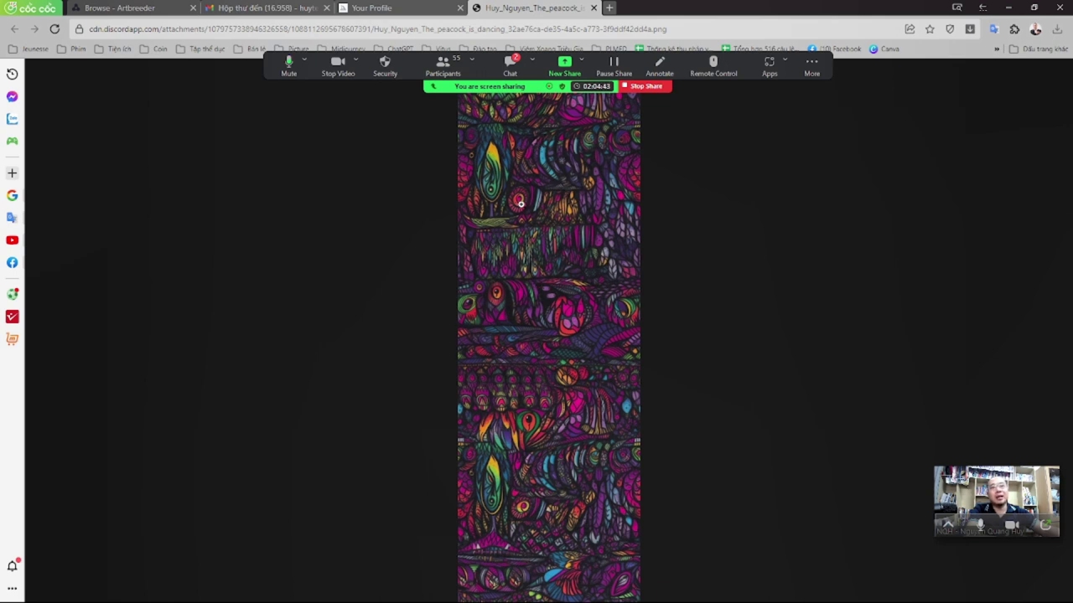
Examine the repeating tile pattern of the upscaled peacock image at full size, and fit it back to the window
left_click(512, 166)
scroll(544, 285, "down", 4)
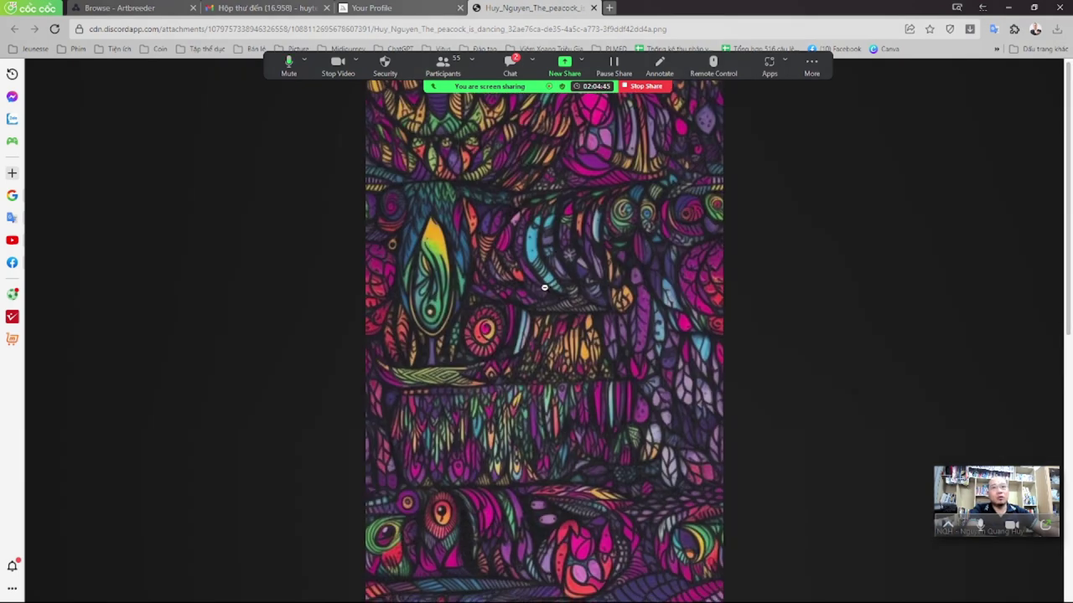
scroll(542, 290, "down", 3)
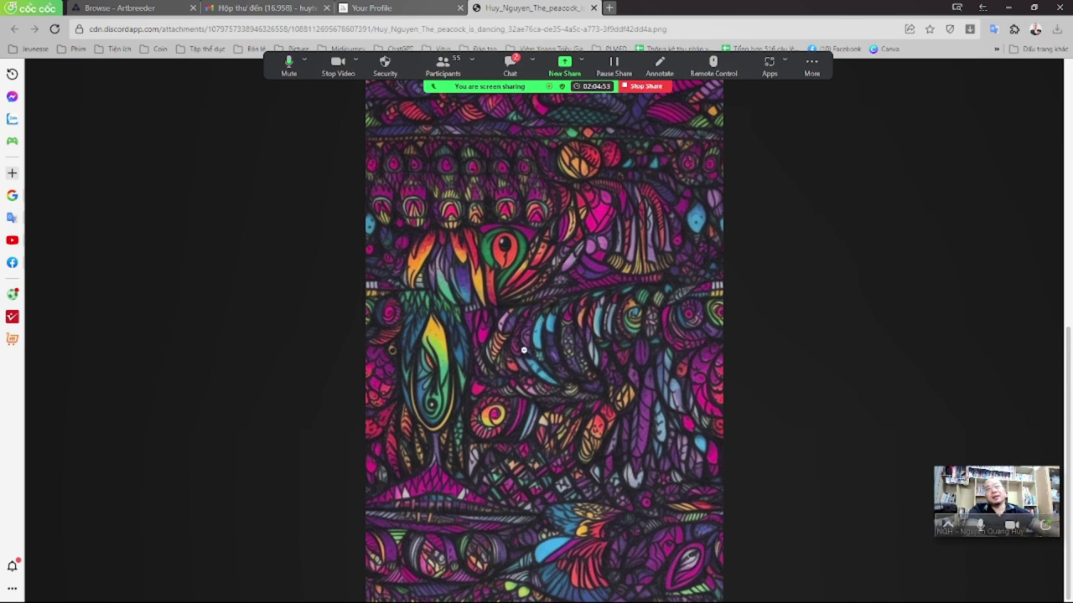
scroll(541, 365, "down", 5)
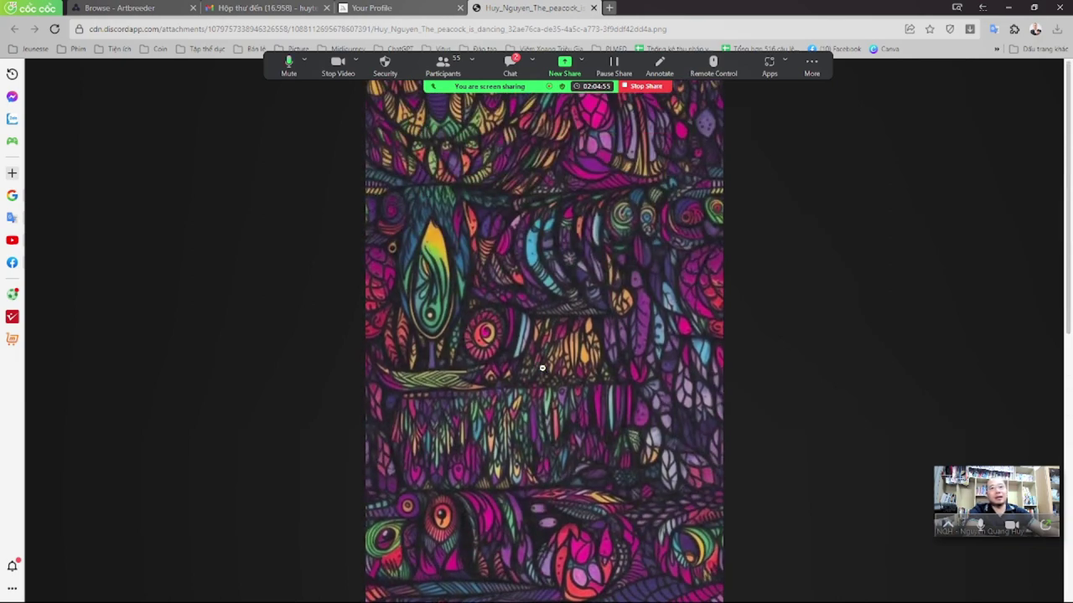
left_click(542, 367)
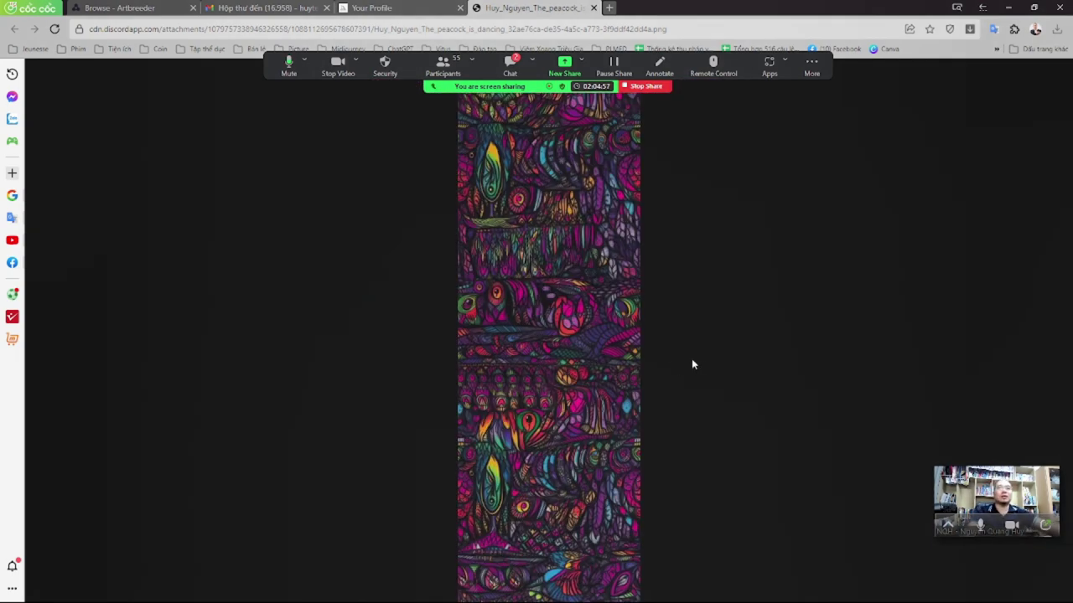
Switch to the Notion course notes and open the page "10. Màu sắc - Colour" from Chương IV
key("alt+Tab")
left_click(306, 332)
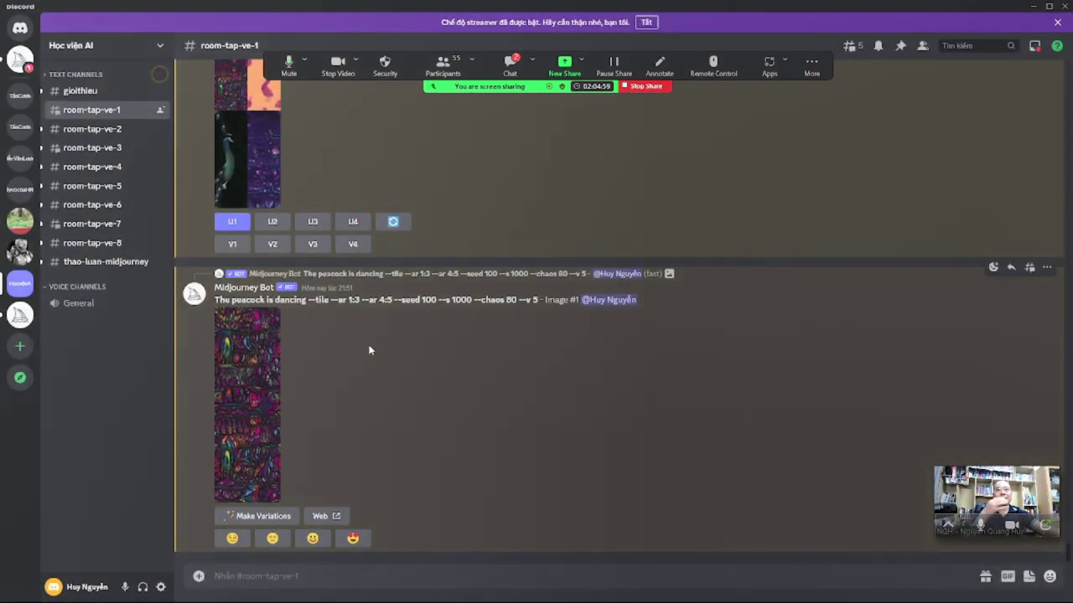
key("alt+Tab")
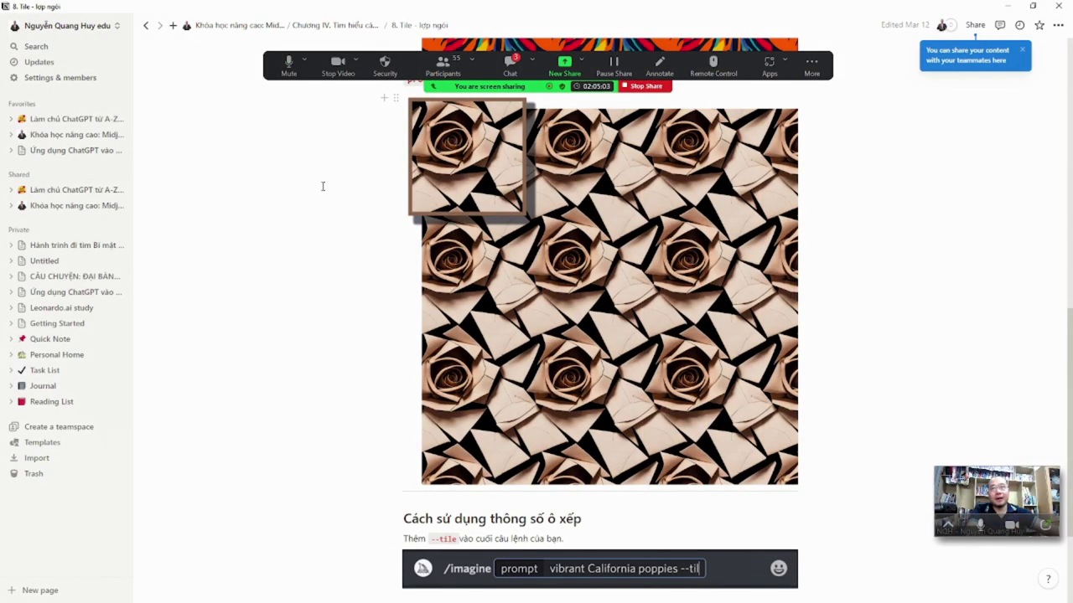
scroll(323, 251, "down", 2)
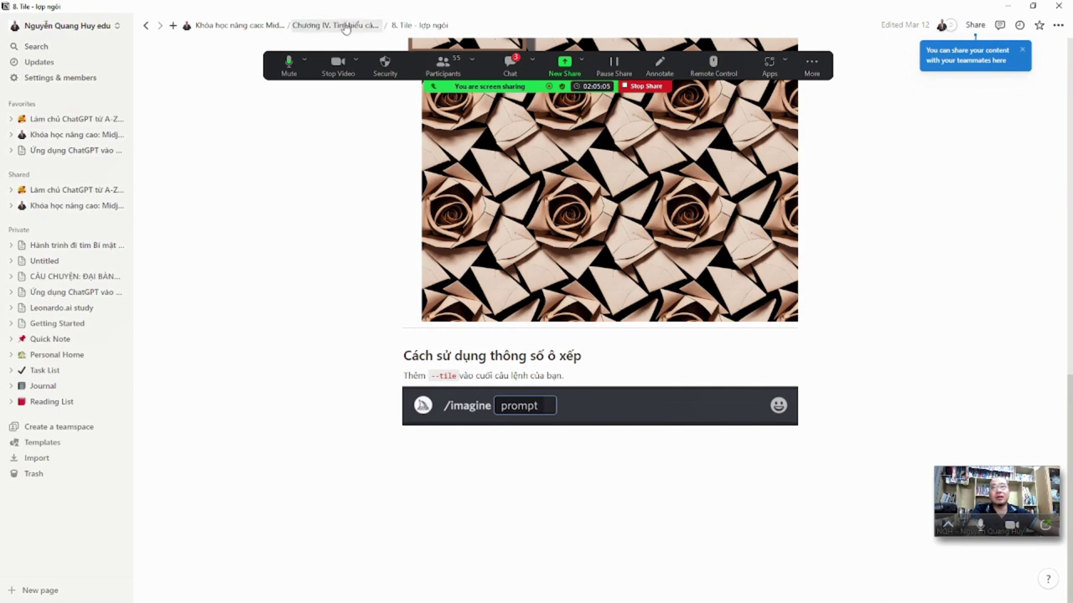
left_click(345, 25)
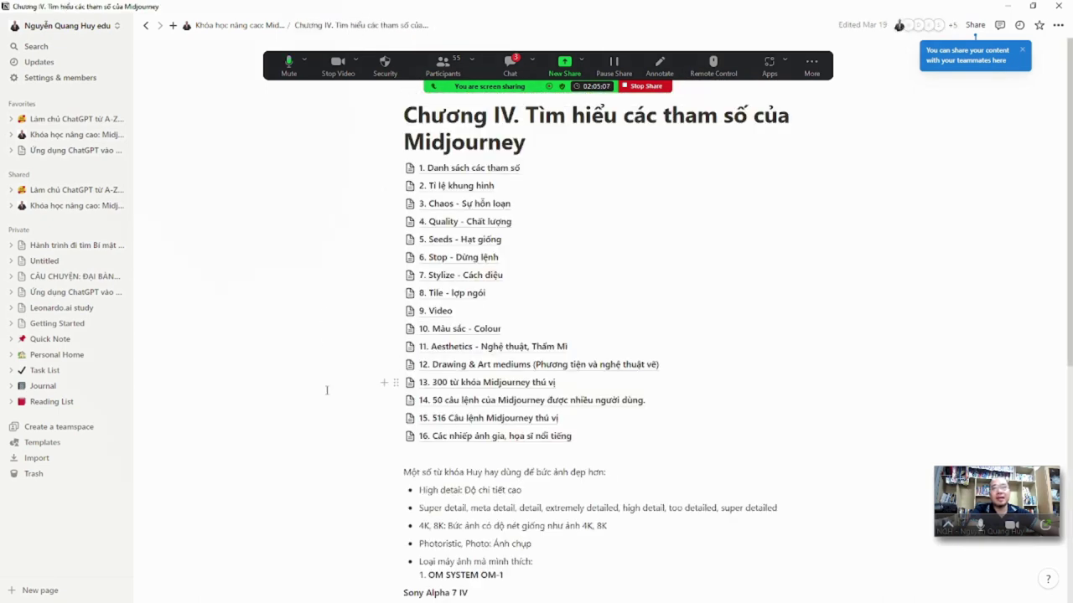
left_click(444, 332)
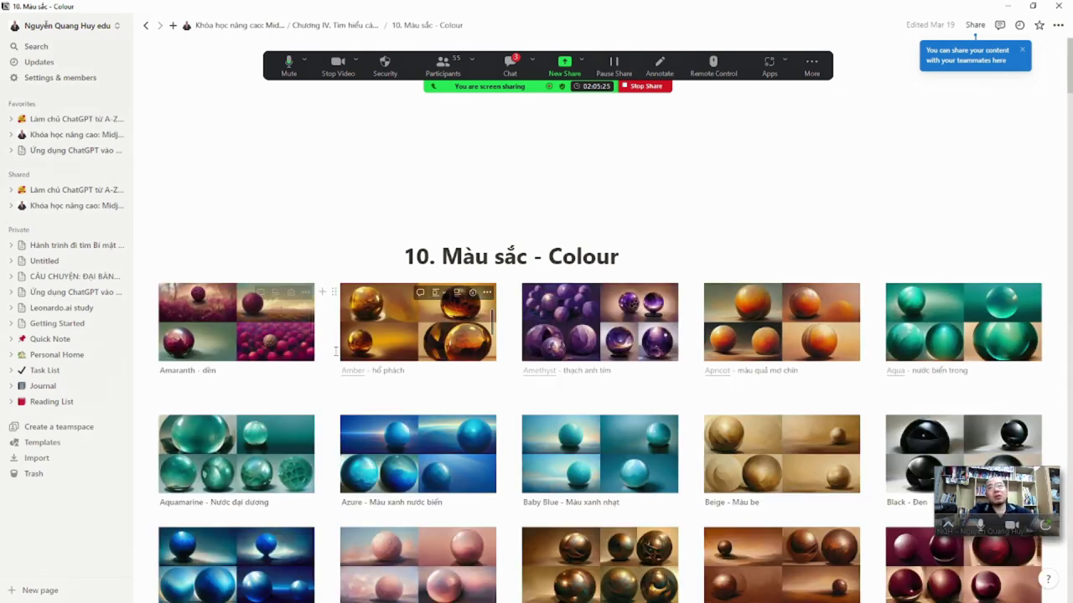
Examine the sample images of the colour keywords and colour palettes on the Colour page
scroll(366, 376, "down", 3)
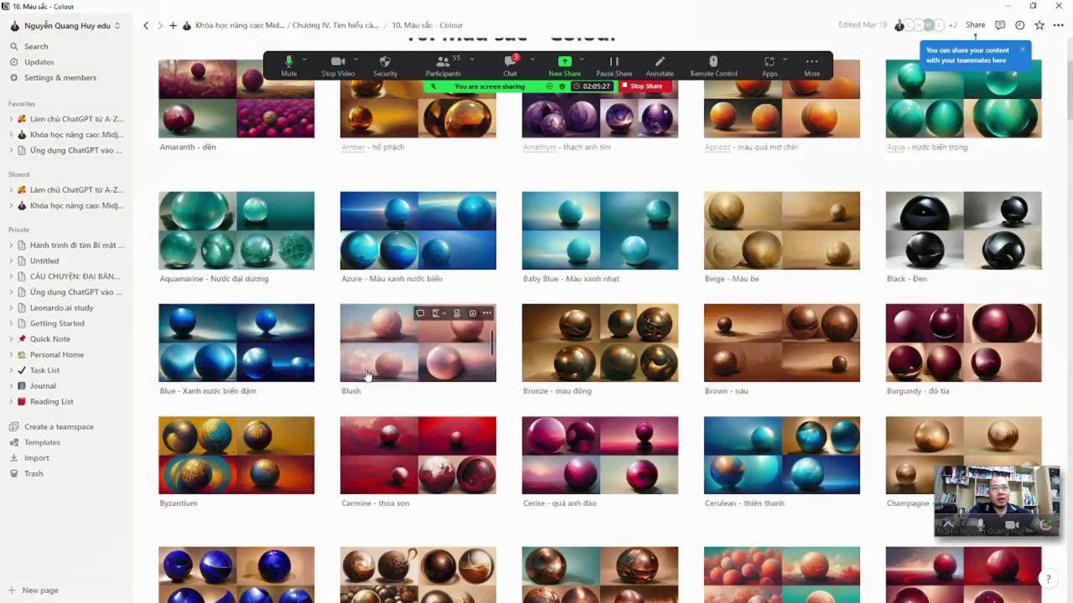
scroll(366, 376, "down", 5)
scroll(366, 384, "down", 5)
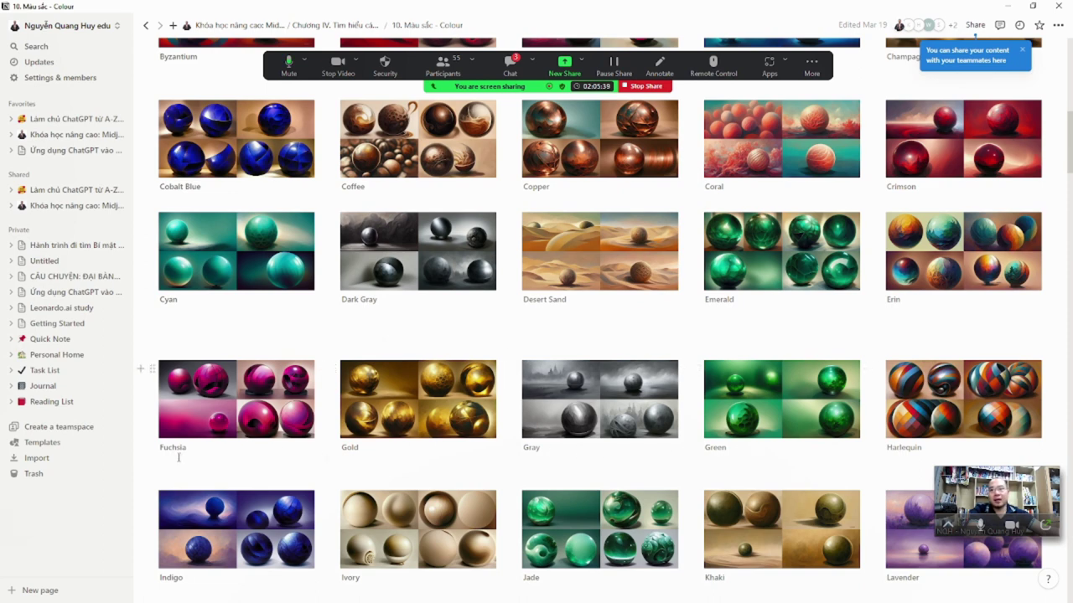
scroll(178, 457, "down", 2)
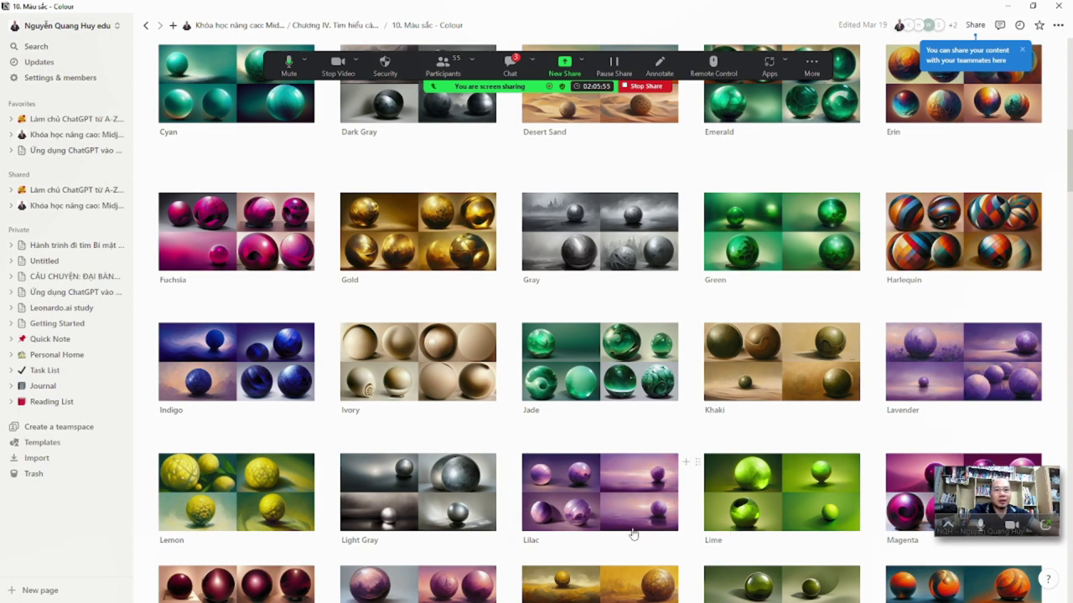
scroll(566, 514, "down", 2)
scroll(567, 514, "down", 3)
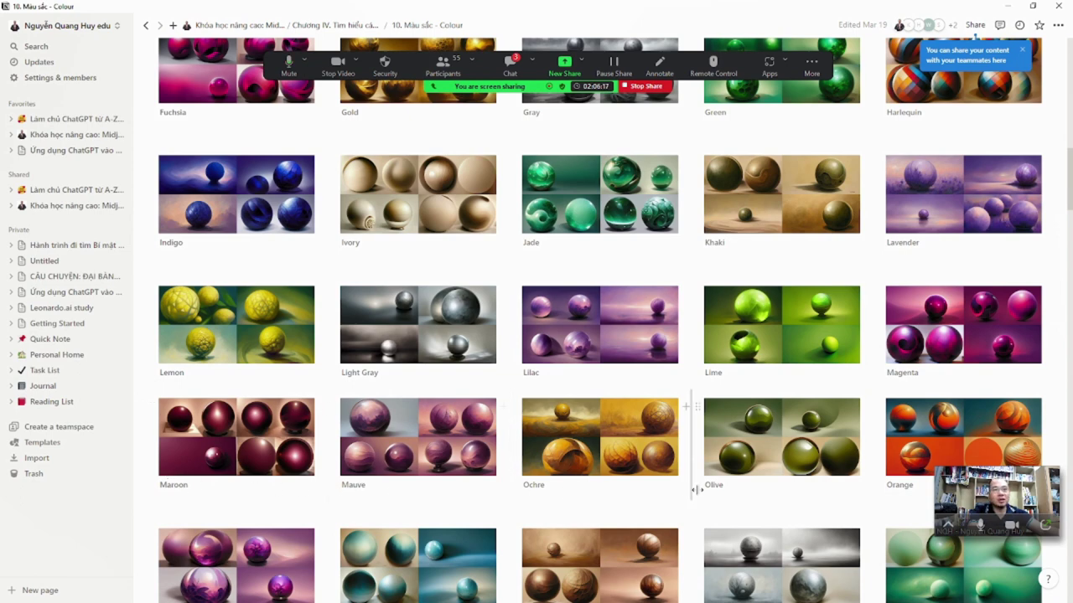
scroll(748, 489, "down", 2)
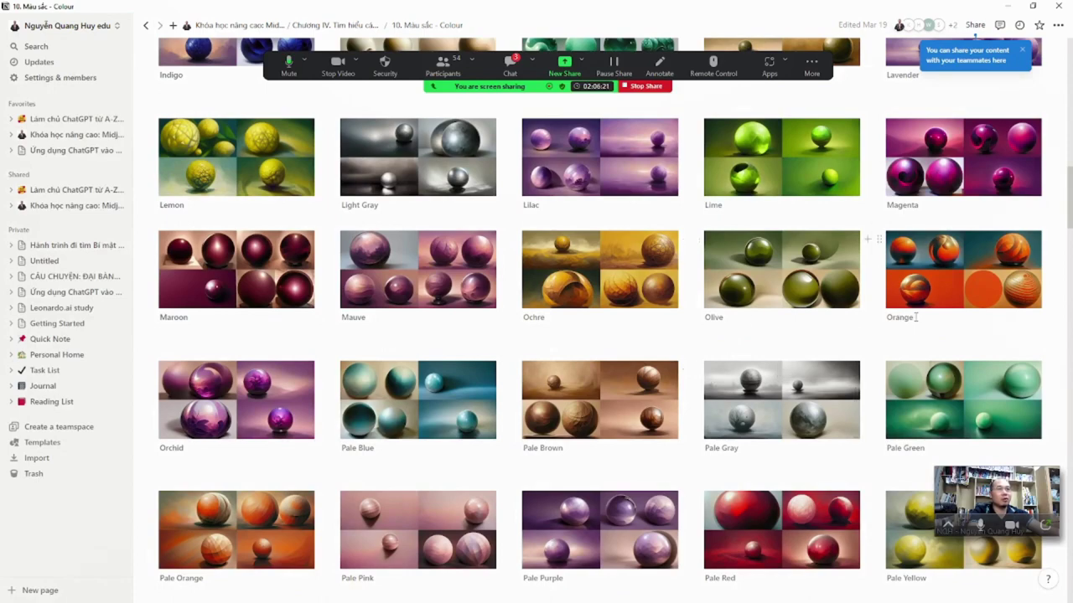
scroll(385, 469, "down", 3)
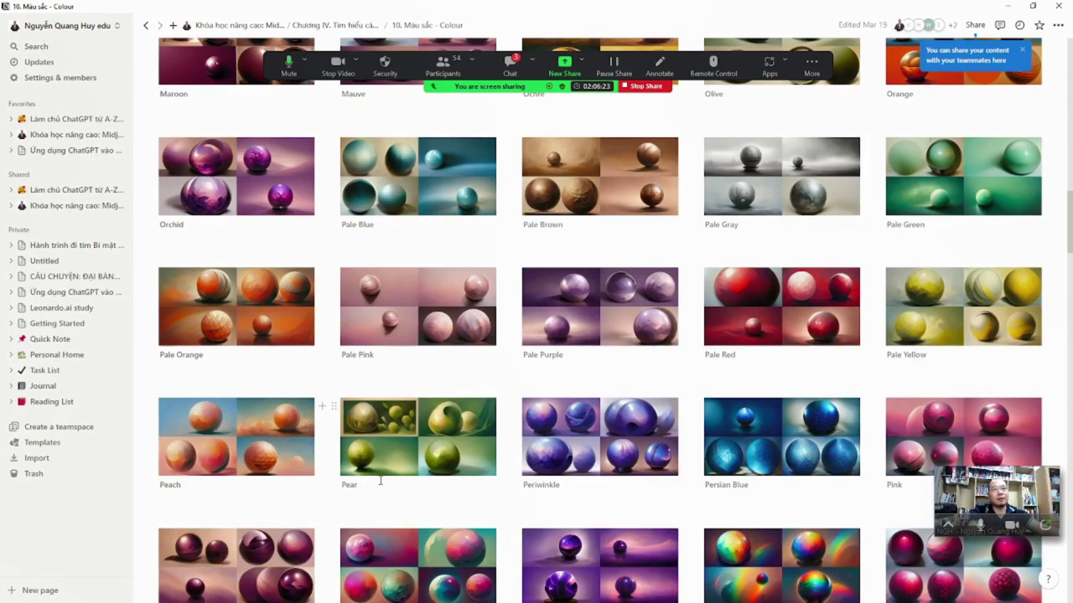
scroll(380, 481, "down", 3)
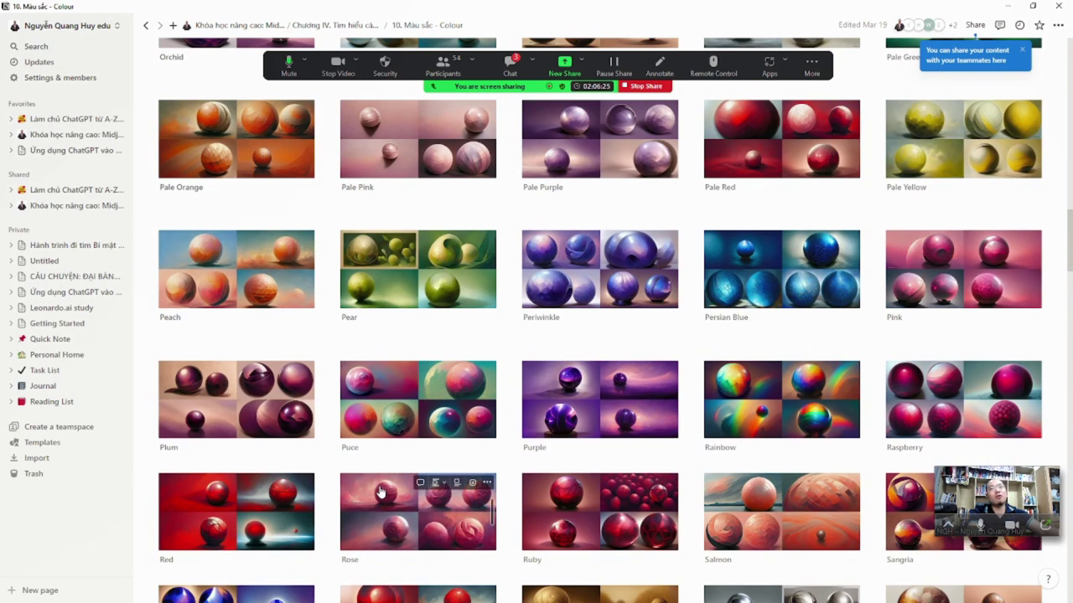
scroll(380, 497, "down", 1)
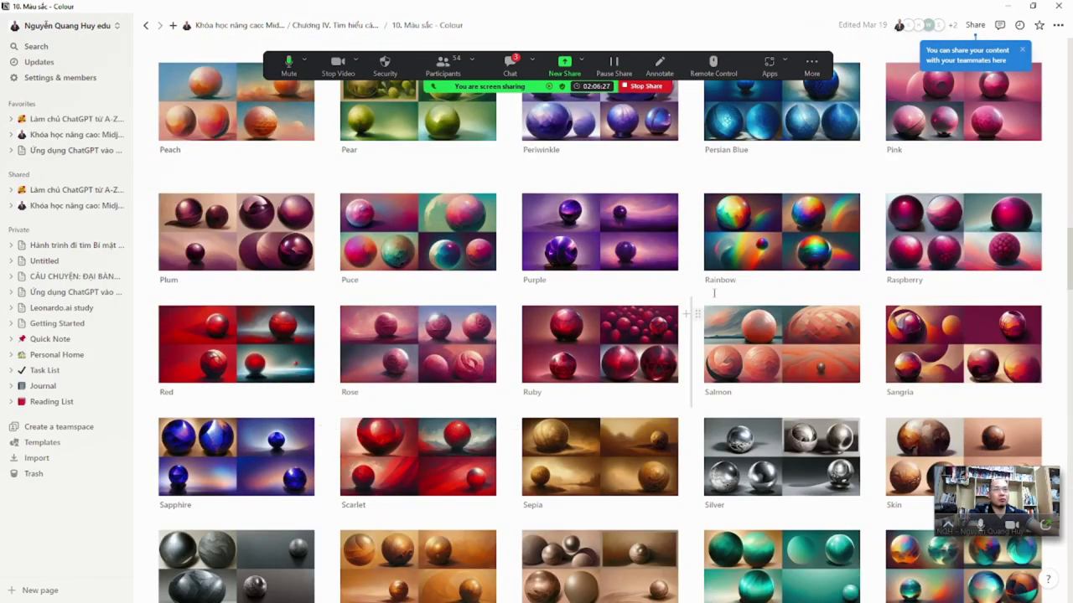
scroll(485, 516, "down", 3)
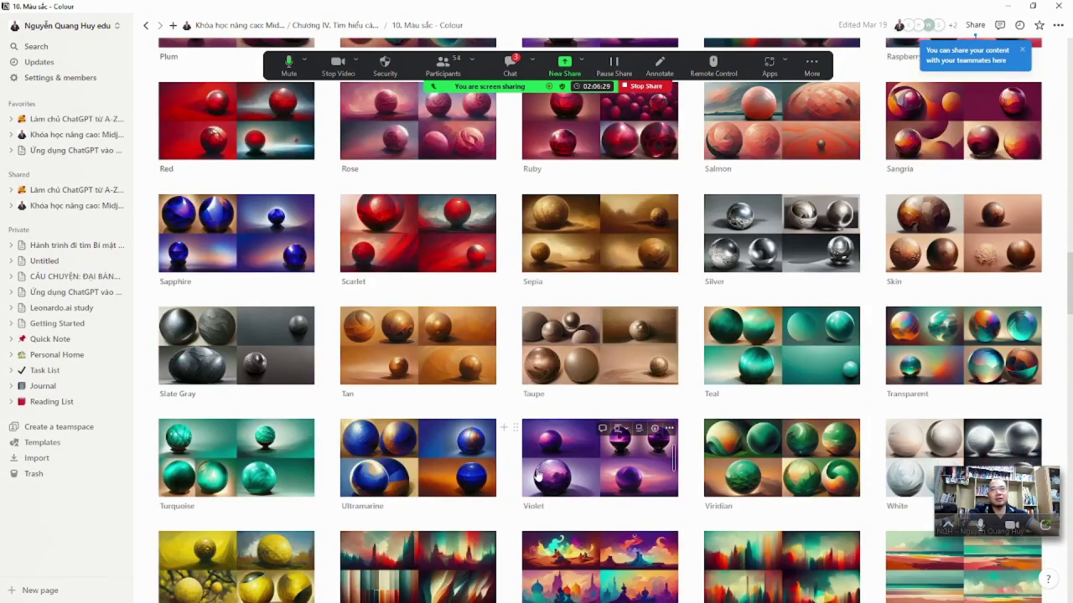
scroll(486, 515, "down", 5)
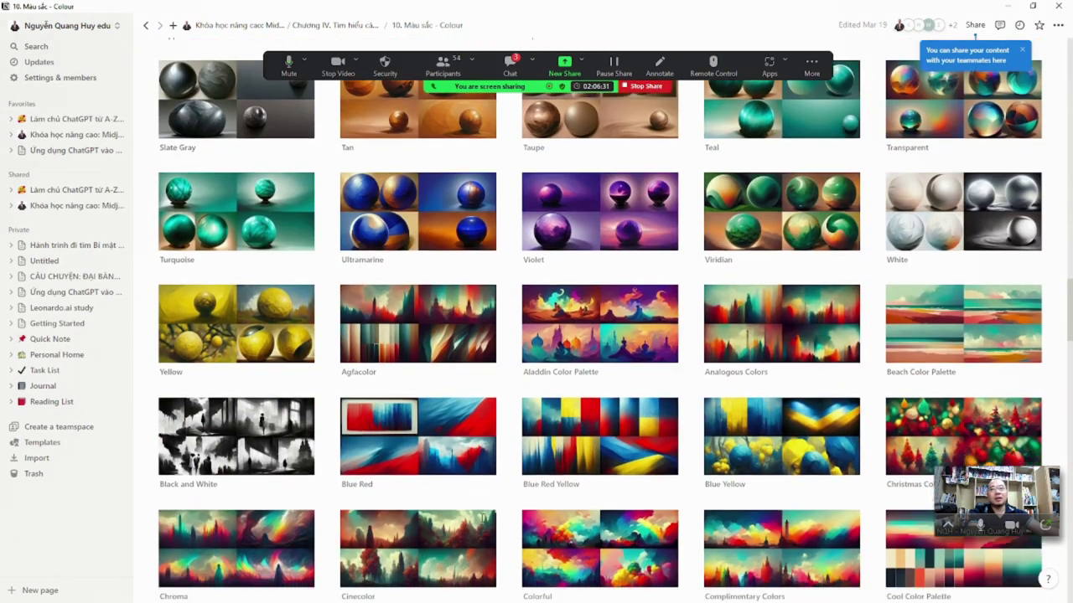
scroll(483, 524, "down", 5)
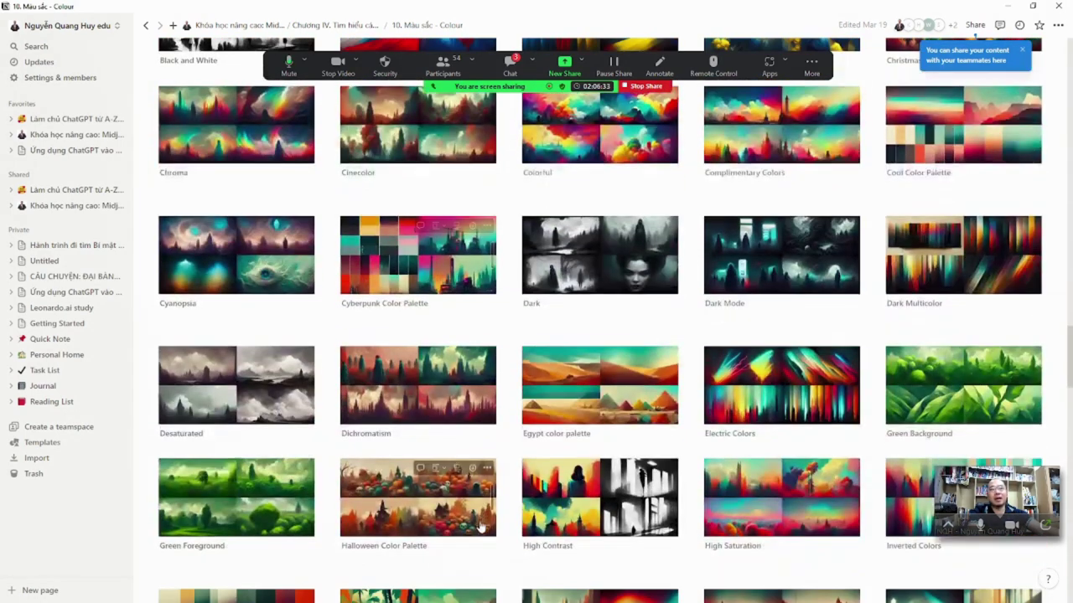
Look through the remaining colour style samples on the "10. Màu sắc - Colour" page, through the Vivid colours at its end
scroll(482, 523, "down", 6)
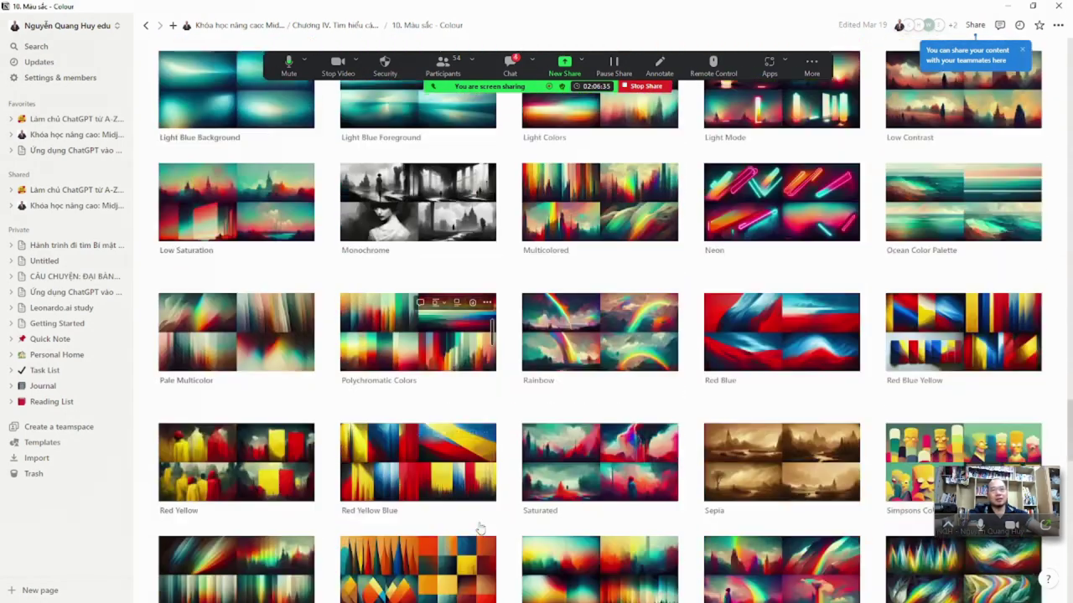
scroll(480, 523, "down", 4)
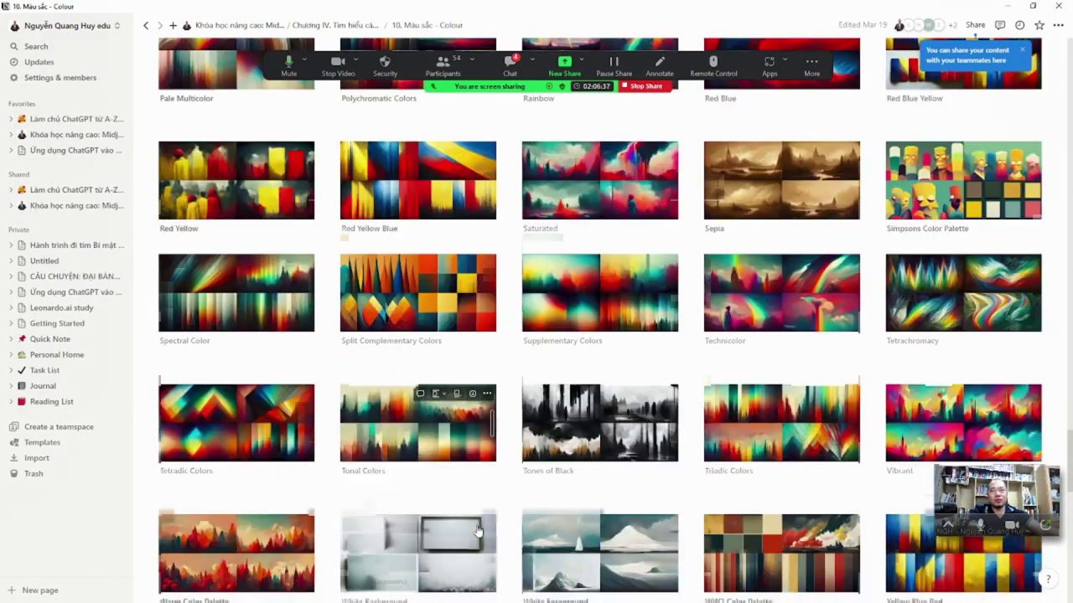
scroll(478, 532, "down", 5)
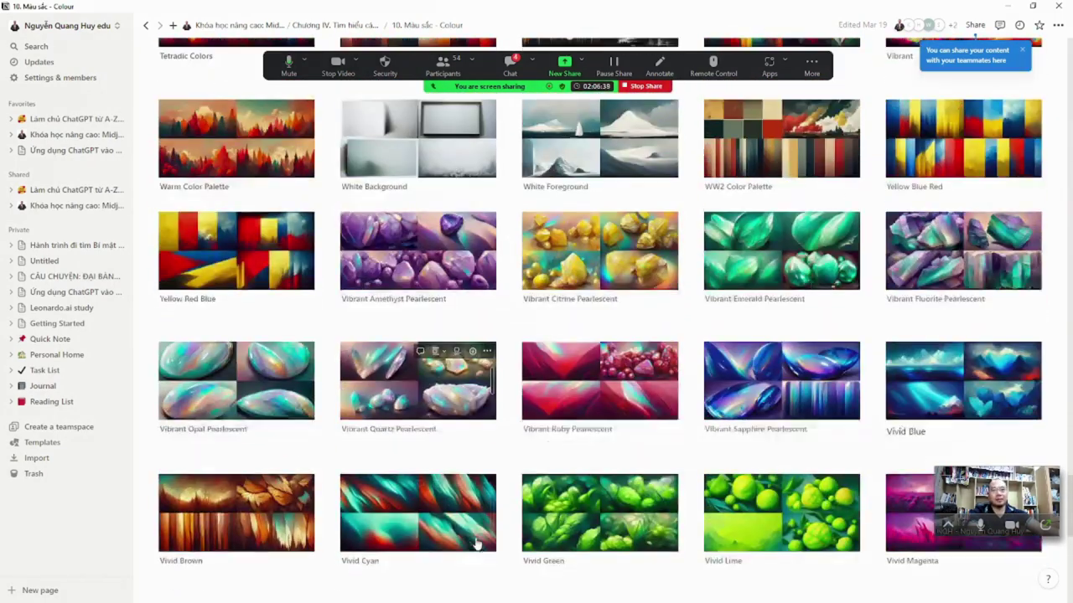
scroll(472, 543, "down", 1)
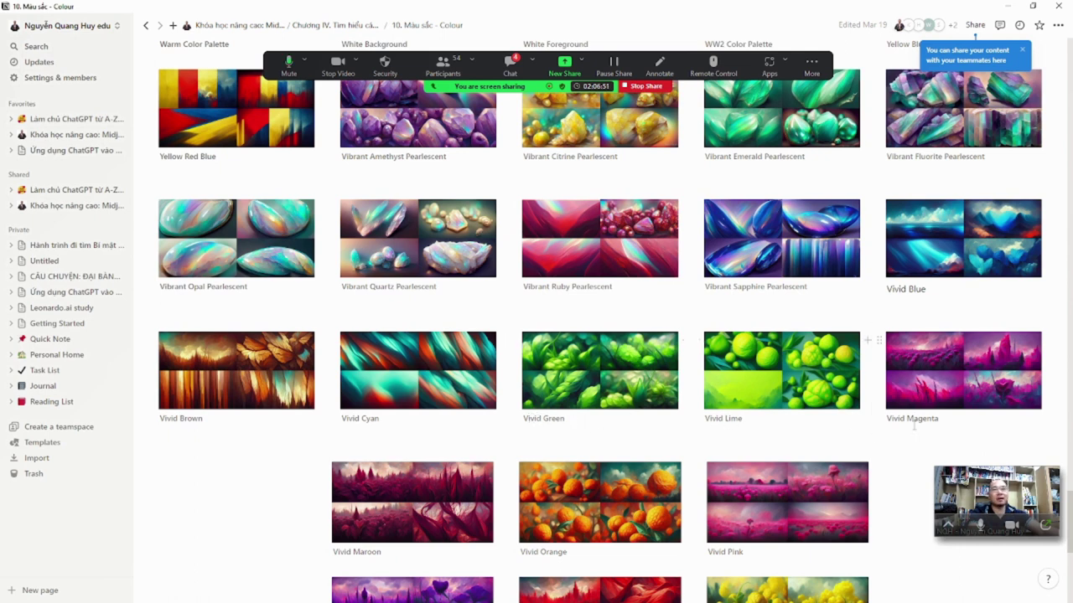
scroll(226, 516, "down", 3)
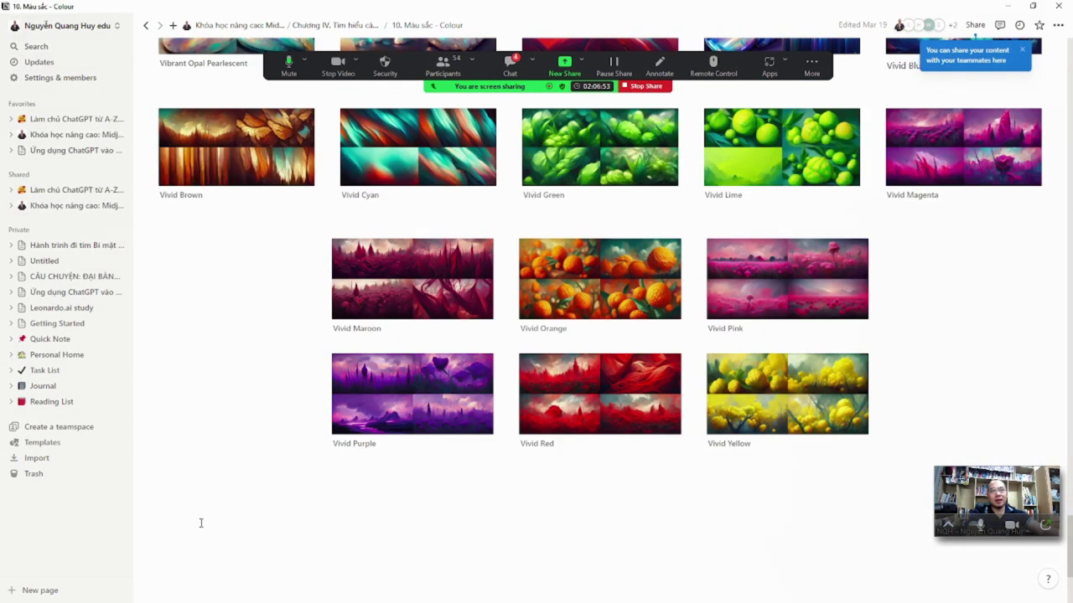
Open the "A-C | Abstract - Changelingcore" page from "11. Aesthetics - Nghệ thuật, Thẩm Mĩ" in Chương IV
left_click(359, 26)
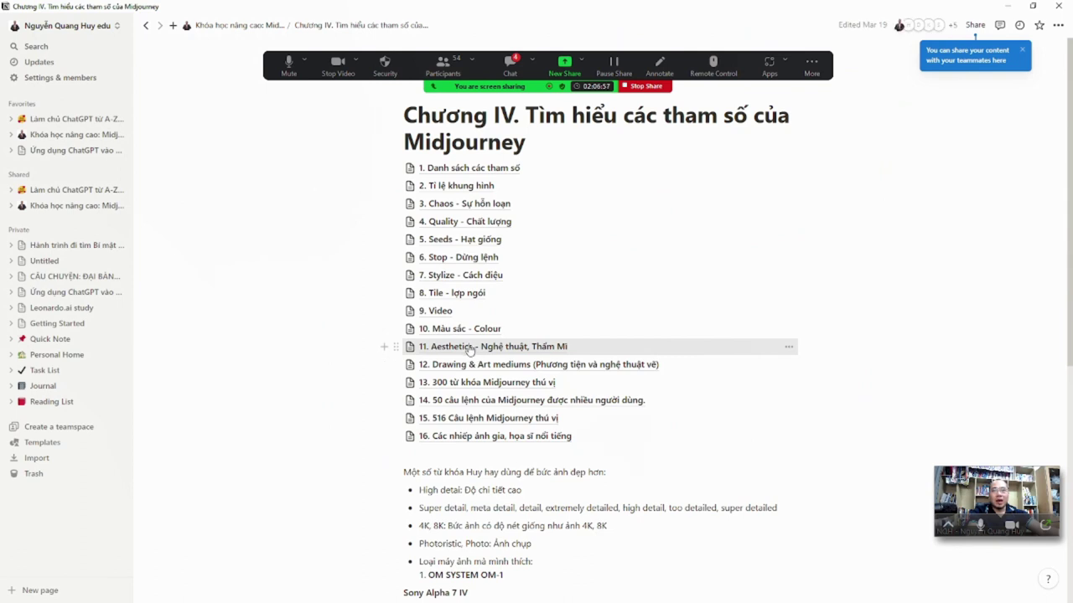
left_click(467, 347)
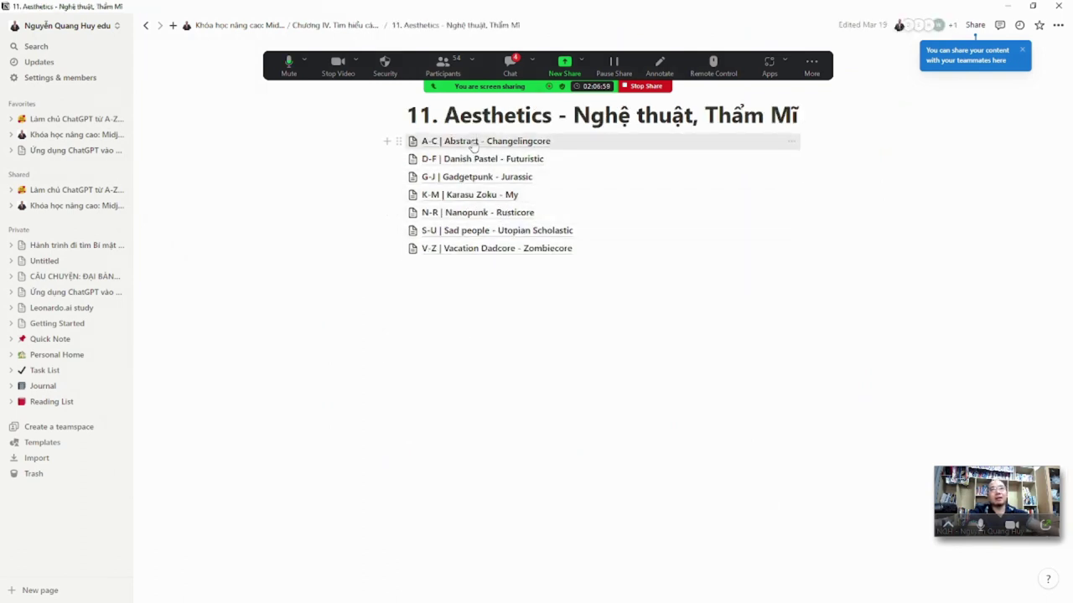
left_click(482, 141)
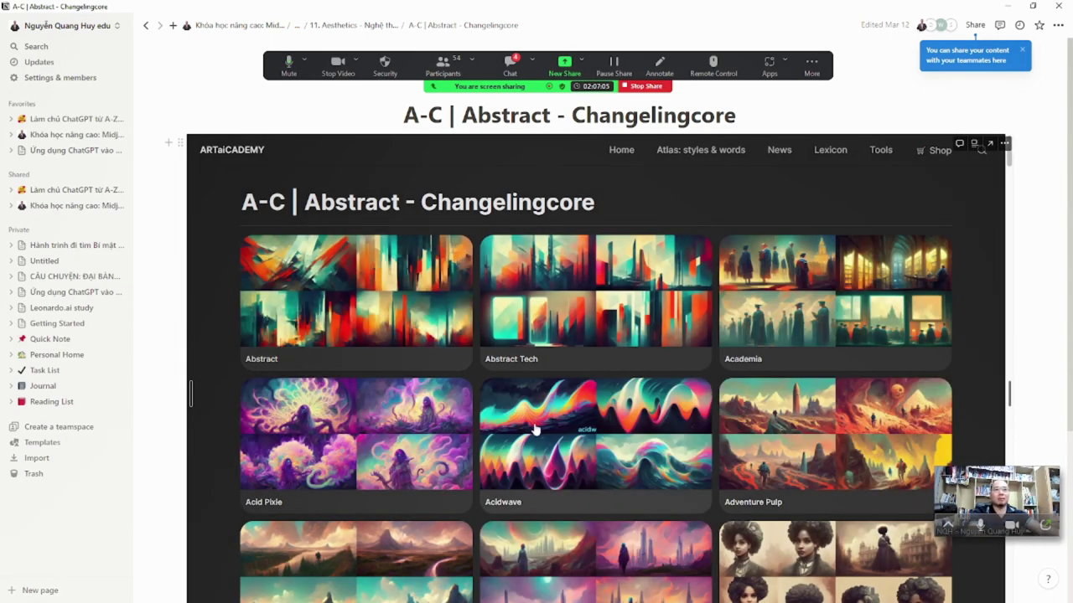
Examine the embedded A-C aesthetics gallery from the Abstract styles through to the end of the Cyber styles
scroll(521, 362, "down", 2)
scroll(529, 451, "down", 5)
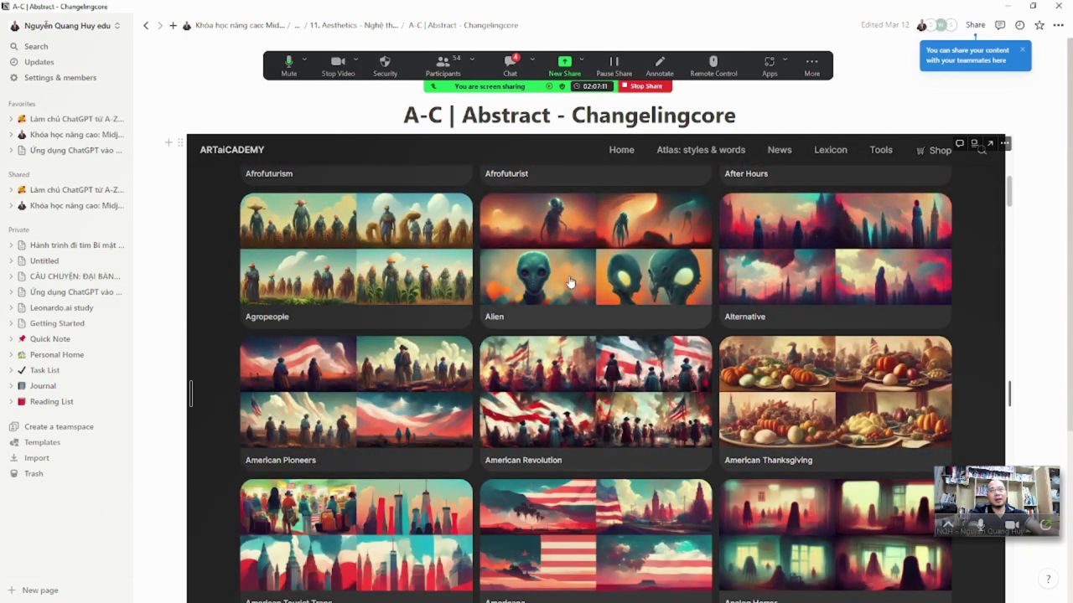
scroll(553, 405, "down", 4)
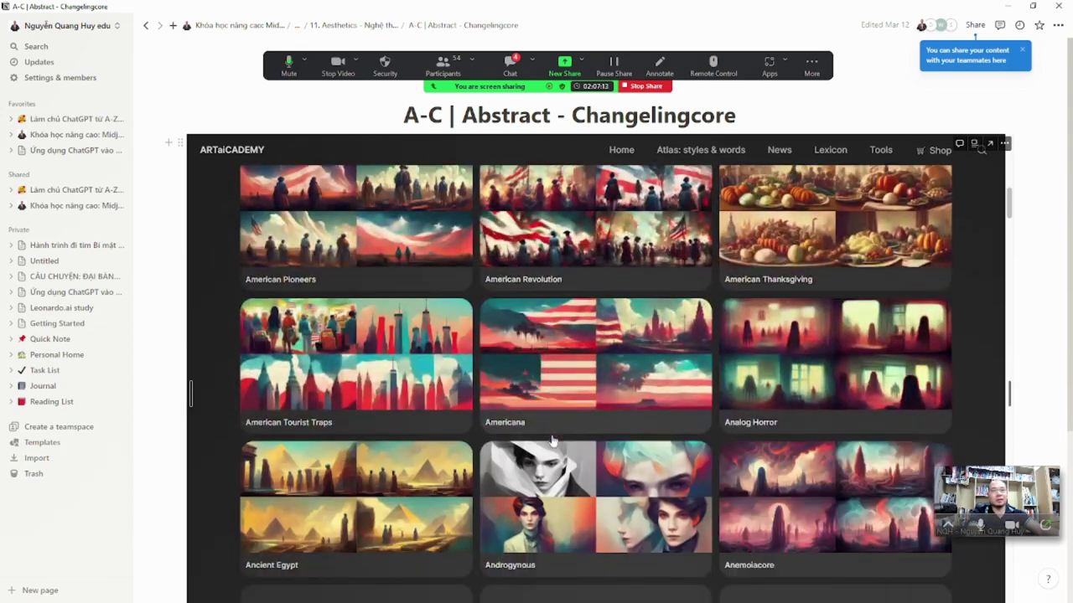
scroll(557, 457, "down", 2)
scroll(562, 461, "down", 2)
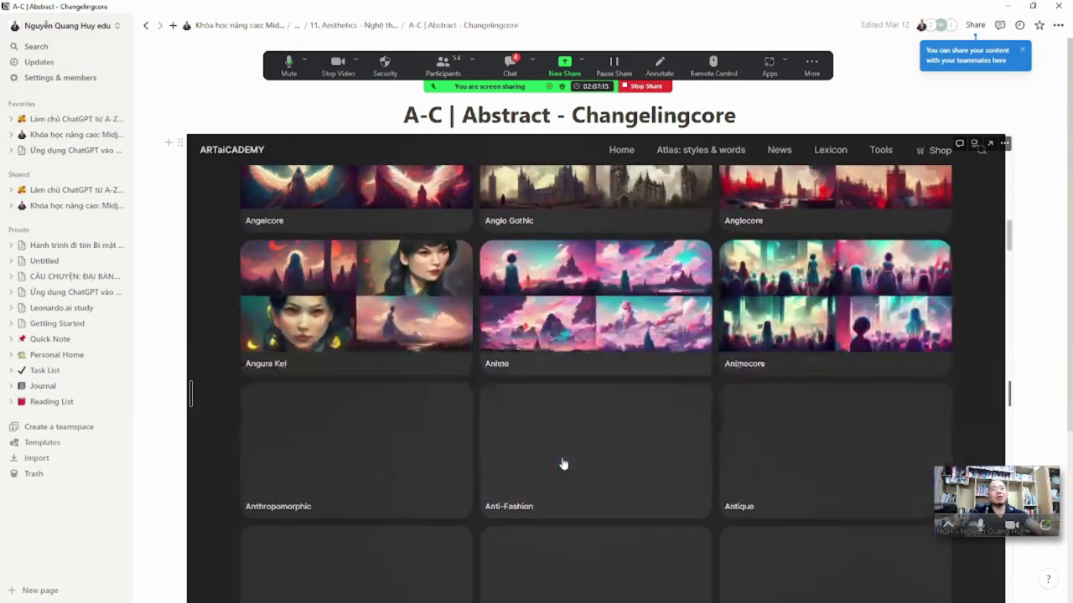
scroll(564, 465, "down", 8)
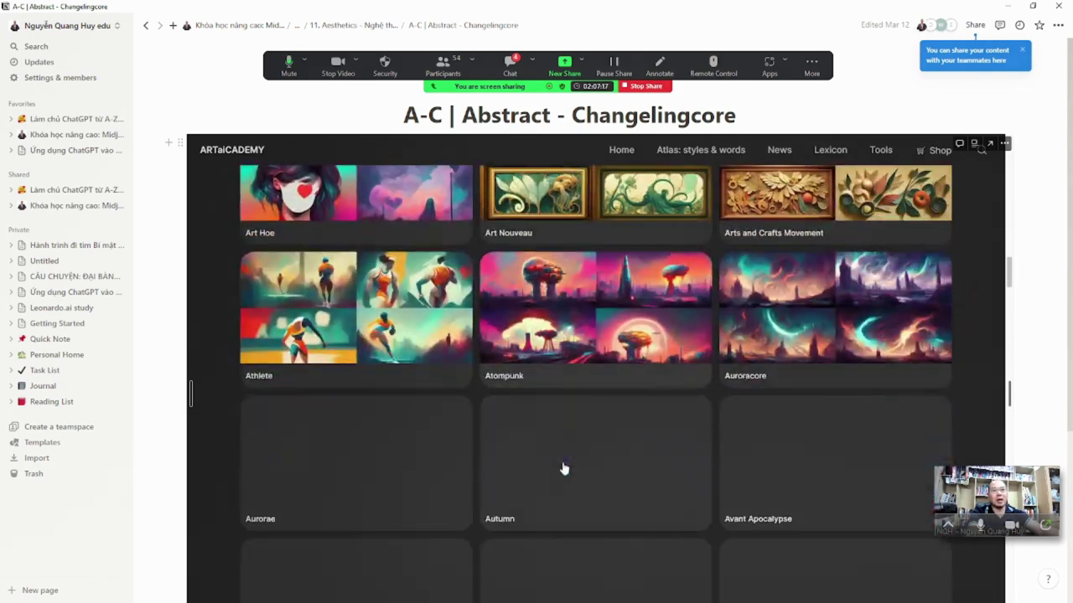
scroll(564, 468, "down", 8)
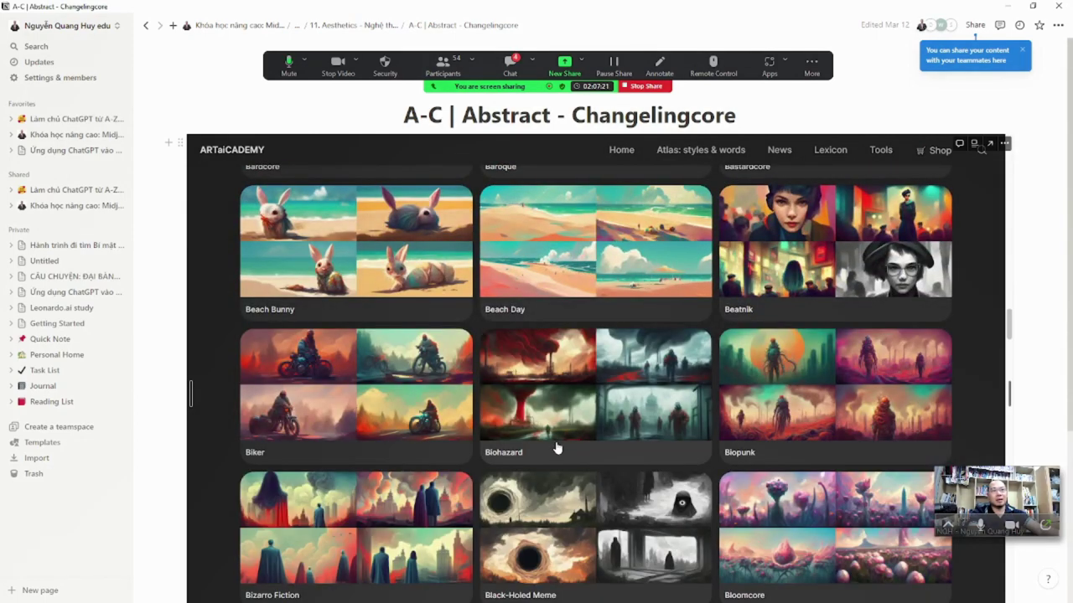
scroll(558, 449, "down", 4)
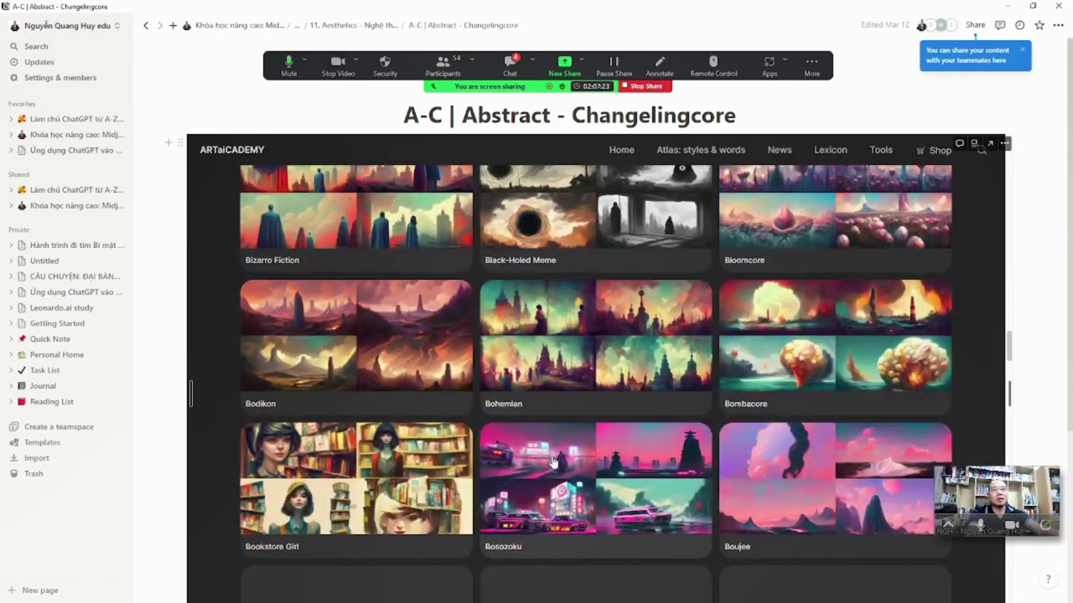
scroll(553, 461, "down", 2)
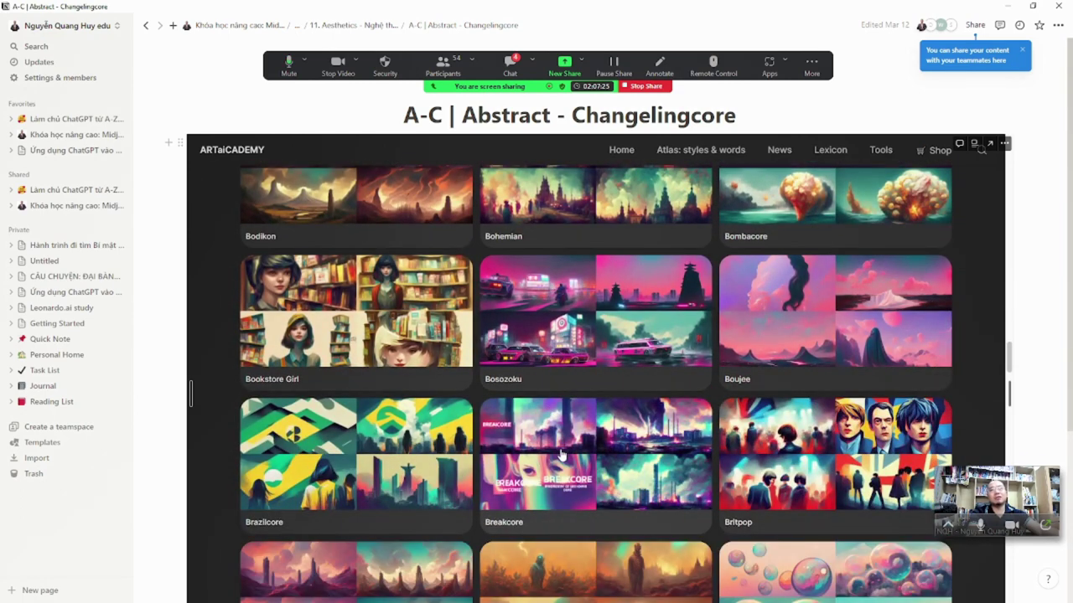
scroll(562, 455, "down", 4)
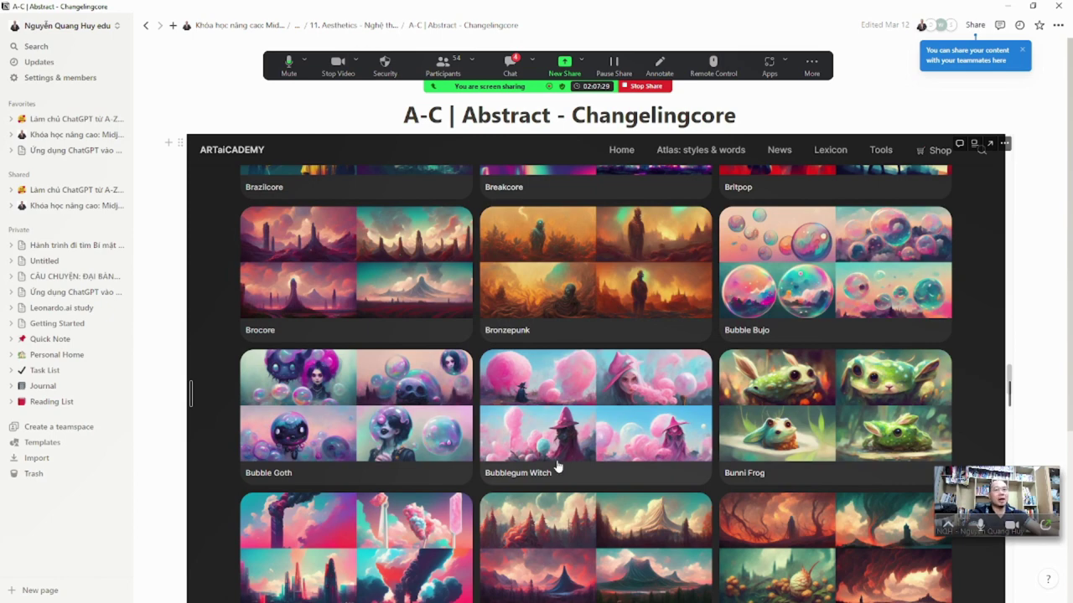
scroll(553, 472, "down", 2)
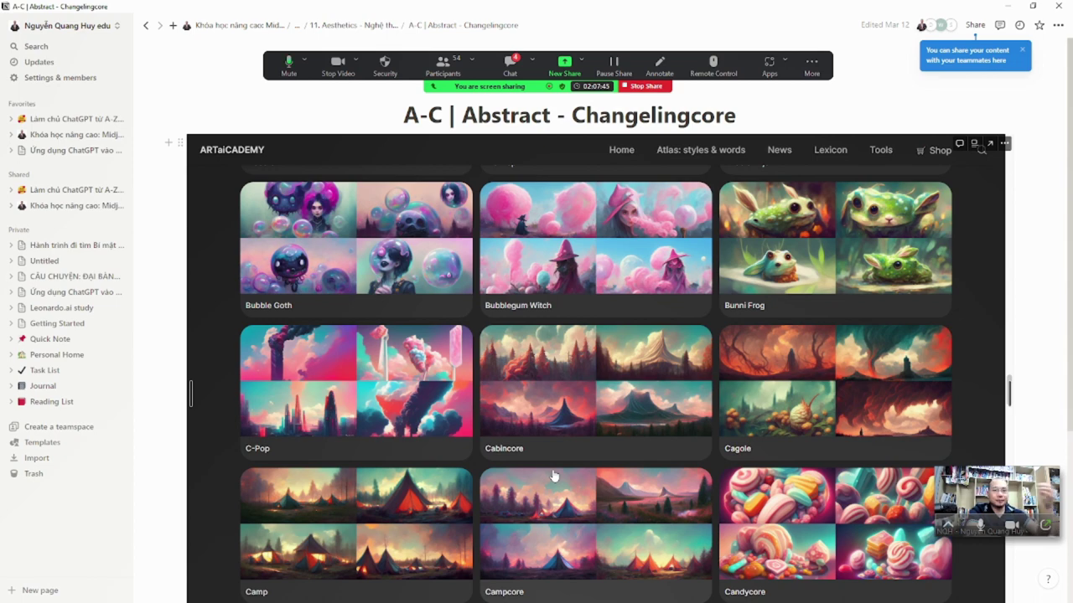
scroll(553, 479, "down", 1)
scroll(553, 479, "down", 3)
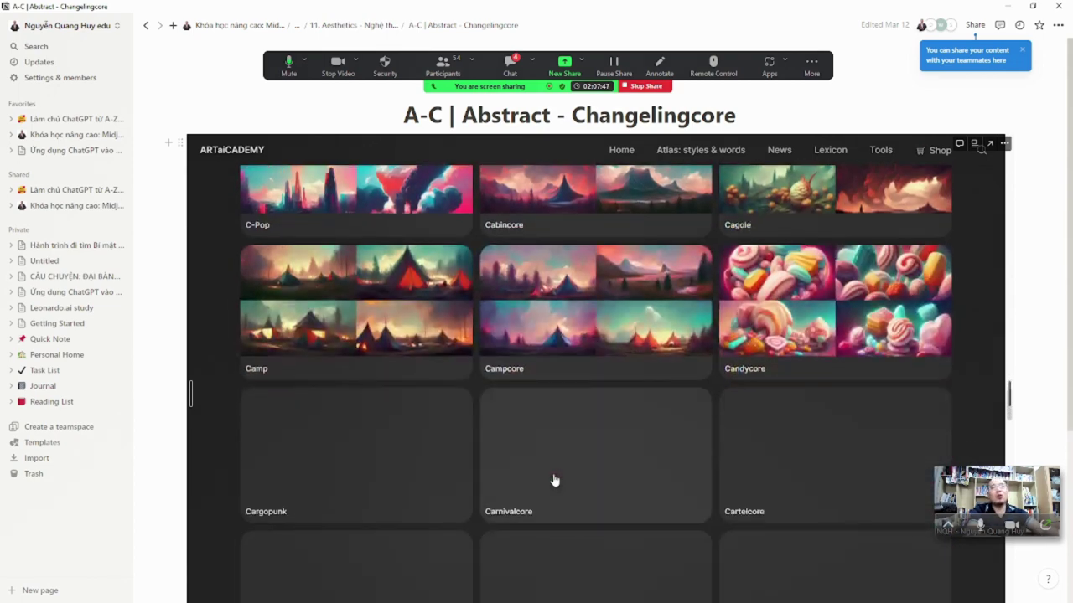
scroll(555, 507, "down", 1)
scroll(556, 513, "down", 2)
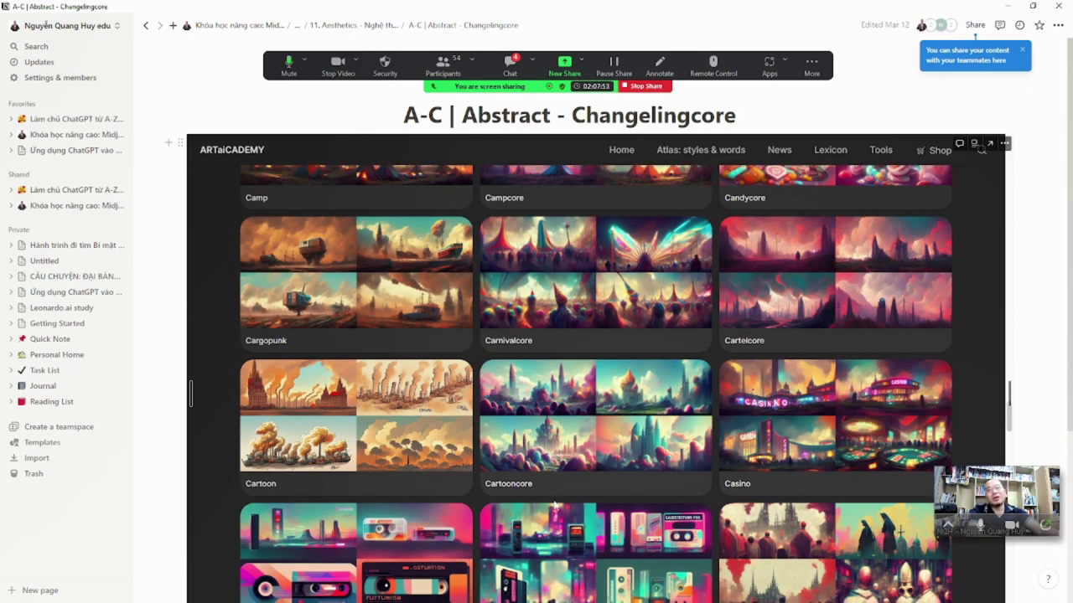
scroll(556, 504, "down", 3)
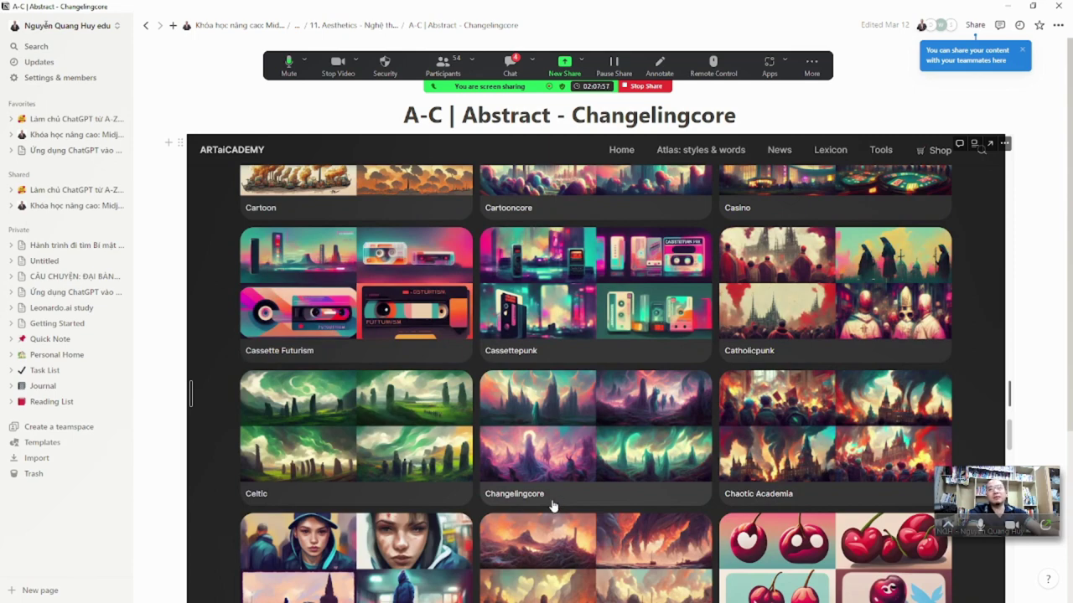
scroll(560, 501, "down", 5)
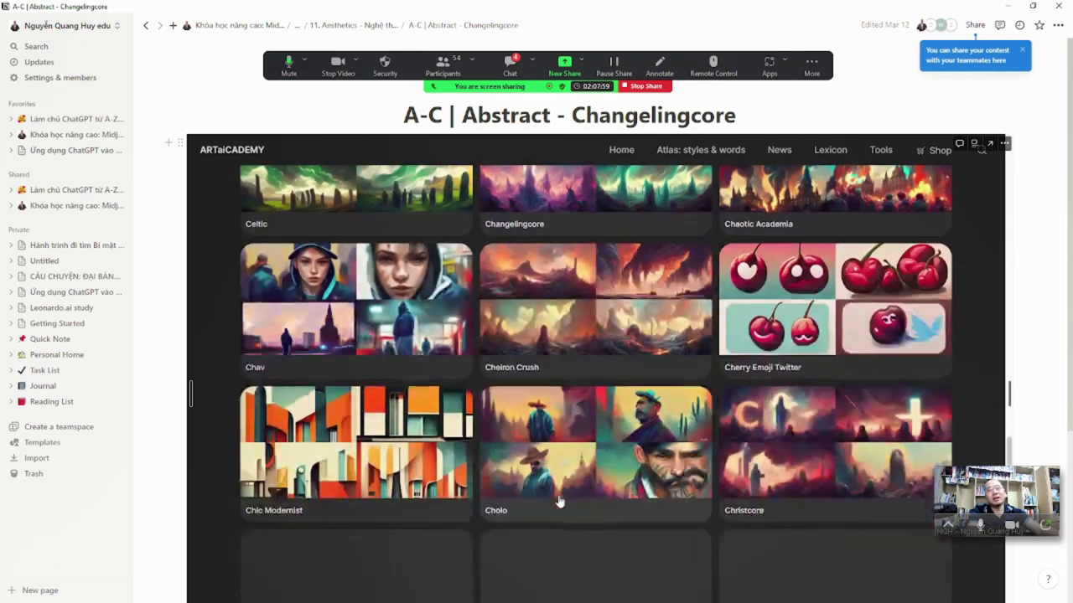
scroll(560, 501, "down", 2)
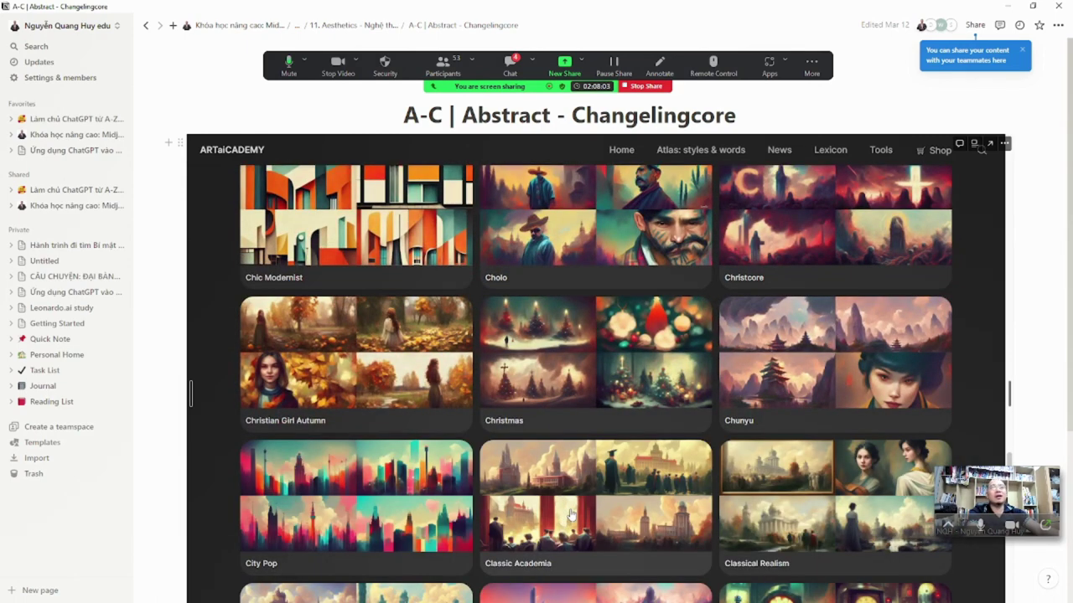
scroll(570, 516, "down", 3)
scroll(576, 514, "down", 2)
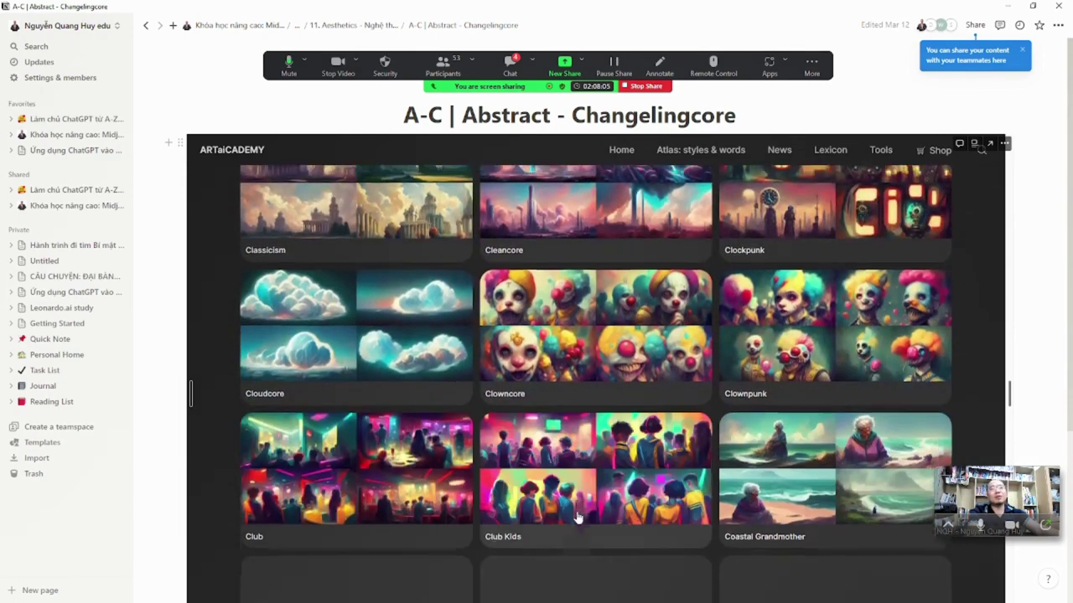
scroll(577, 519, "down", 2)
scroll(577, 519, "down", 3)
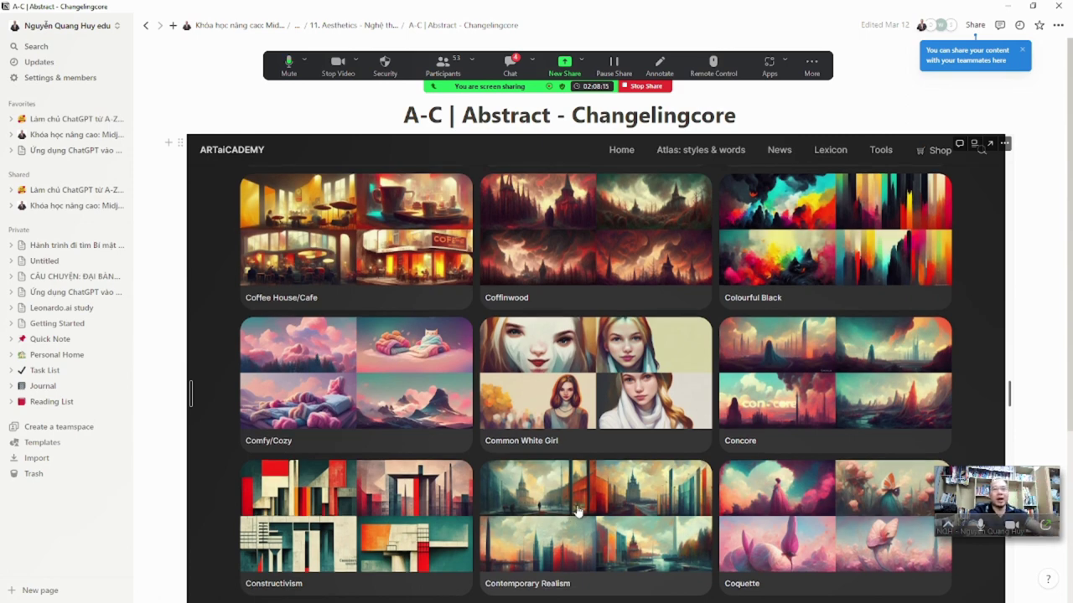
scroll(576, 515, "down", 5)
scroll(575, 510, "down", 2)
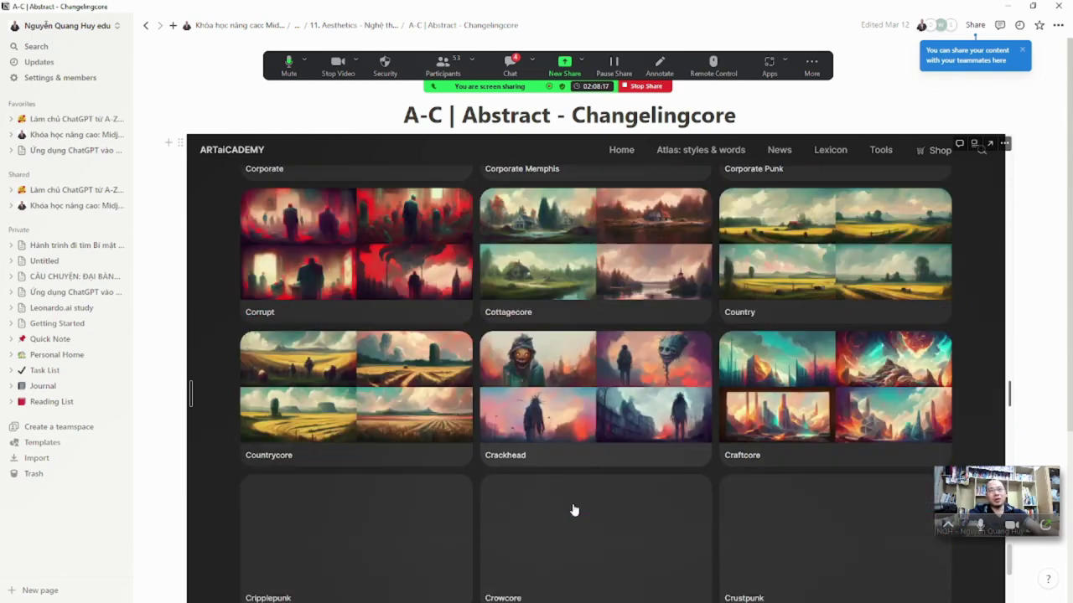
scroll(573, 508, "down", 3)
scroll(567, 513, "down", 1)
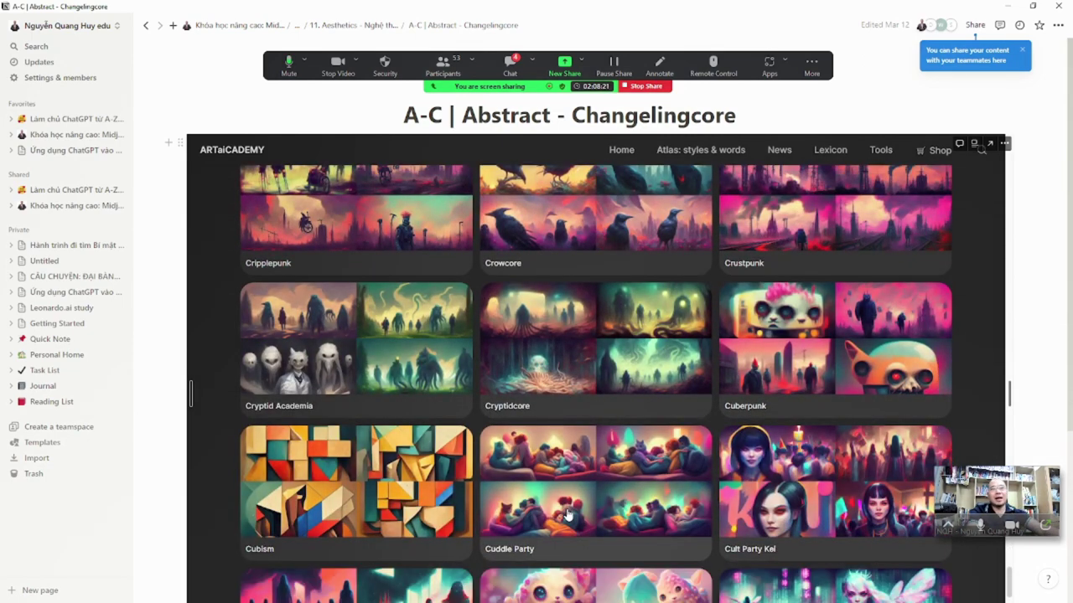
scroll(561, 503, "down", 2)
scroll(555, 491, "down", 2)
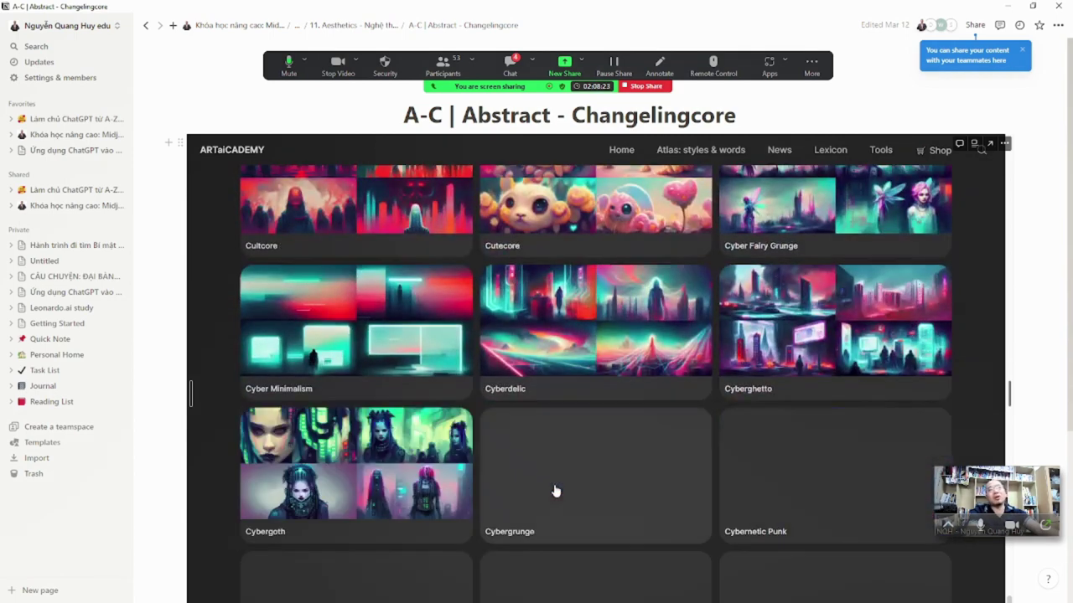
scroll(554, 491, "down", 2)
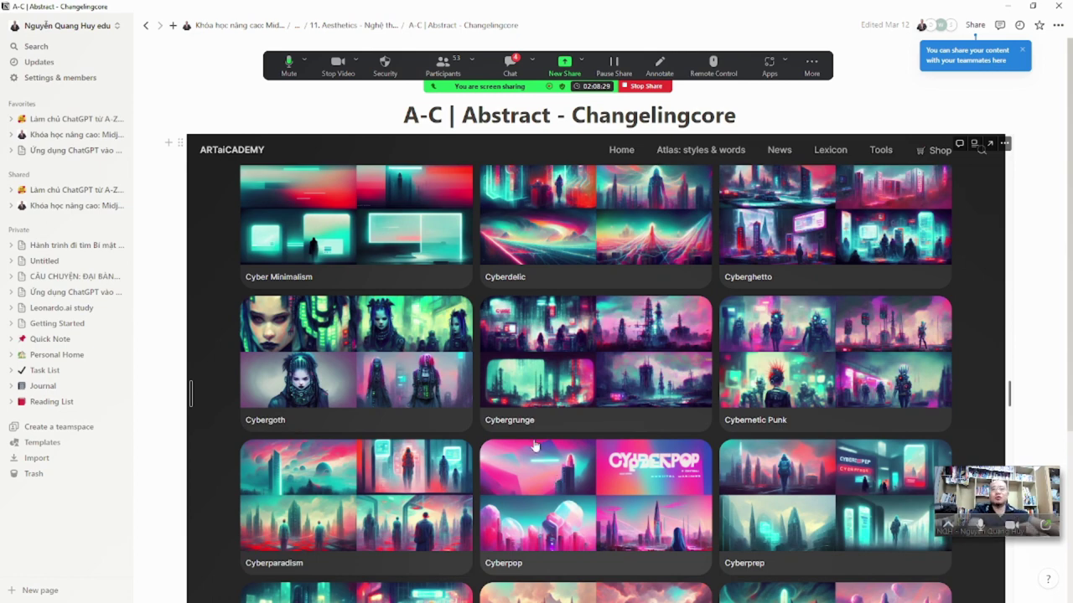
scroll(546, 424, "down", 2)
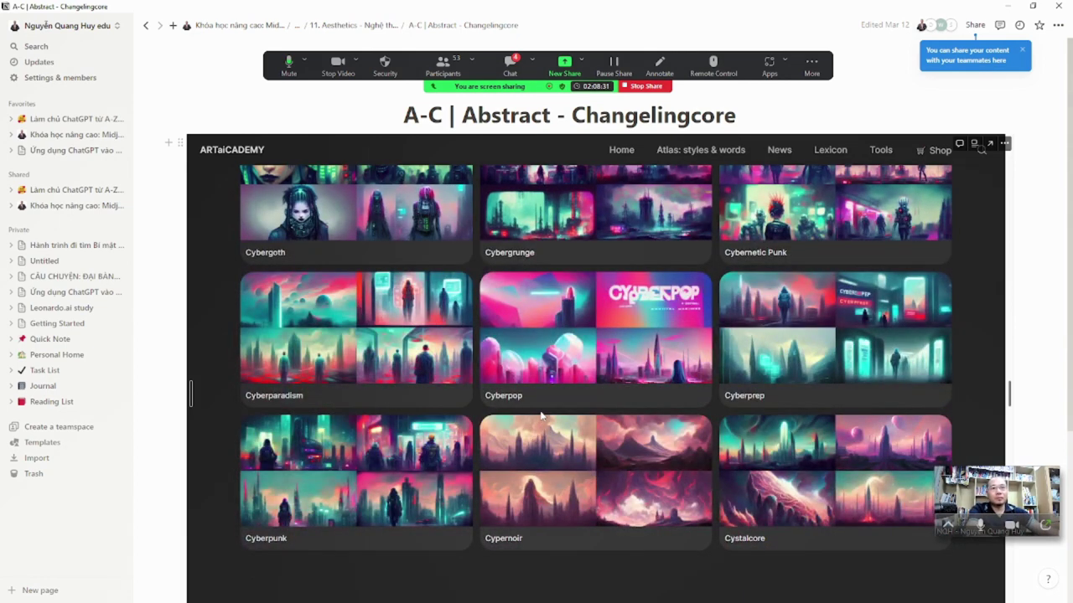
scroll(544, 436, "down", 2)
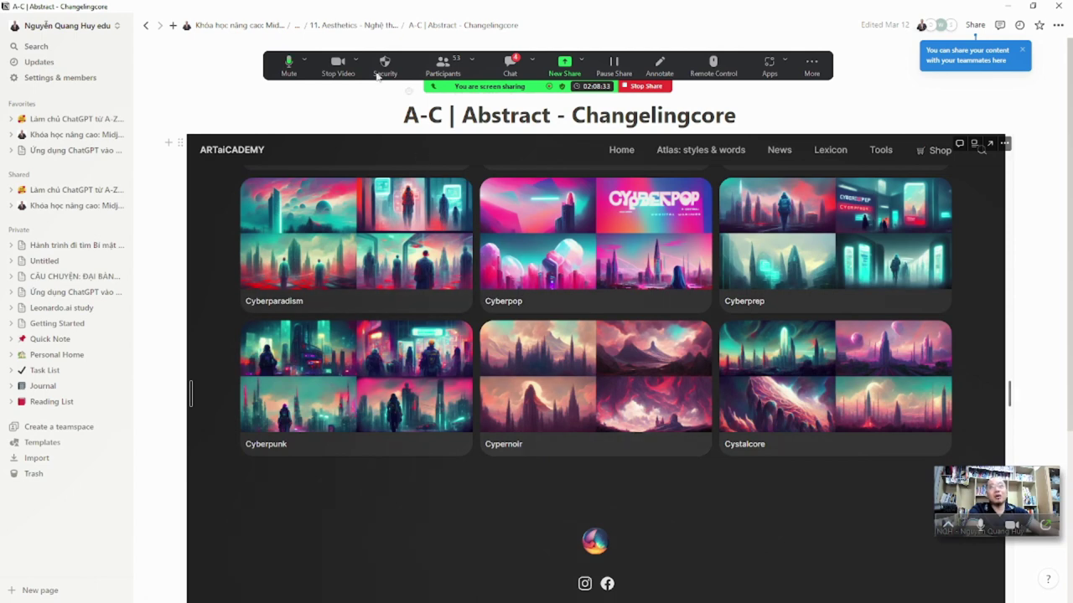
Open the "D-F | Danish Pastel - Futuristic" page from "11. Aesthetics - Nghệ thuật, Thẩm Mĩ" and look through its D styles, from Danish Pastel to Dungeon Synth
left_click(347, 24)
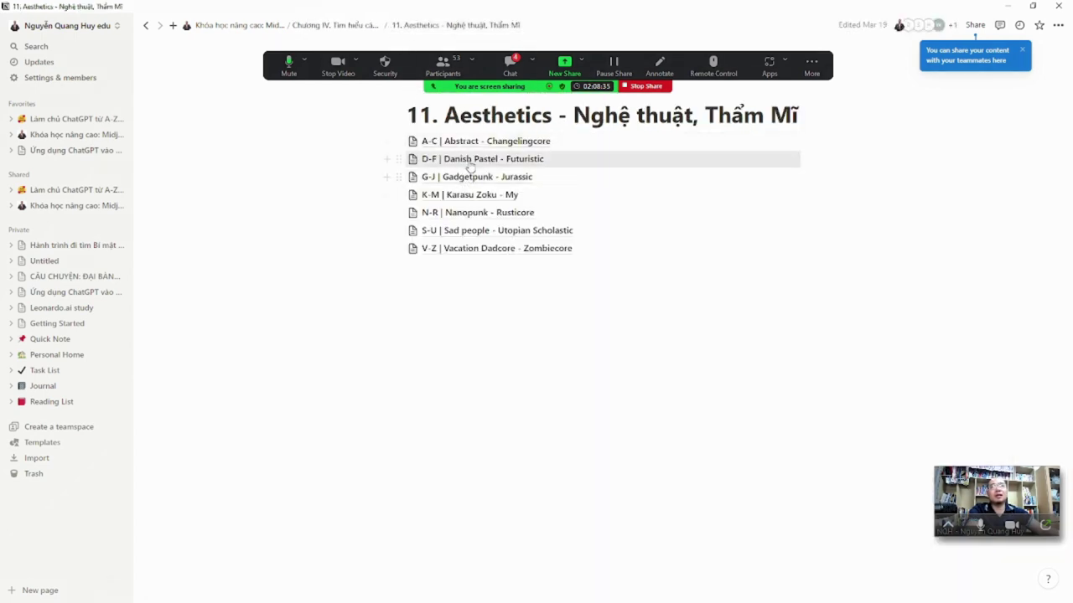
left_click(470, 165)
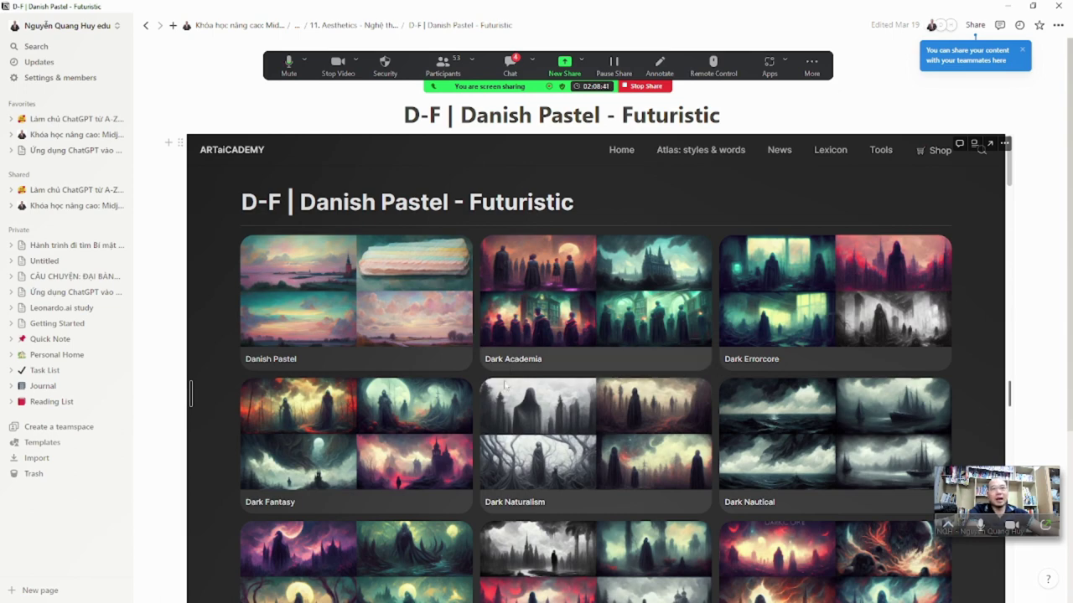
scroll(505, 385, "down", 5)
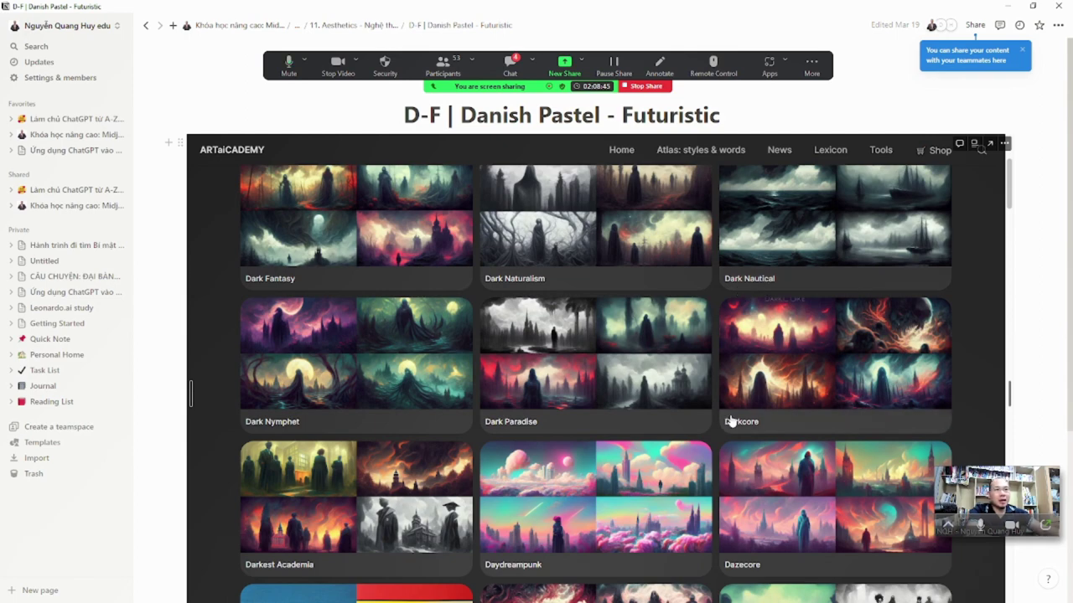
scroll(515, 434, "down", 5)
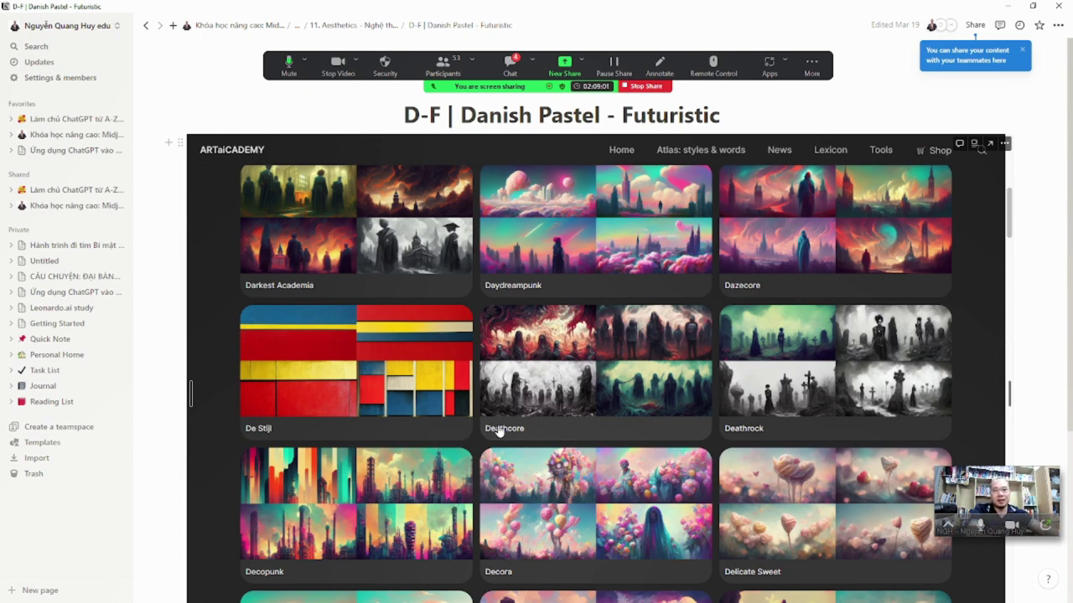
scroll(499, 431, "down", 3)
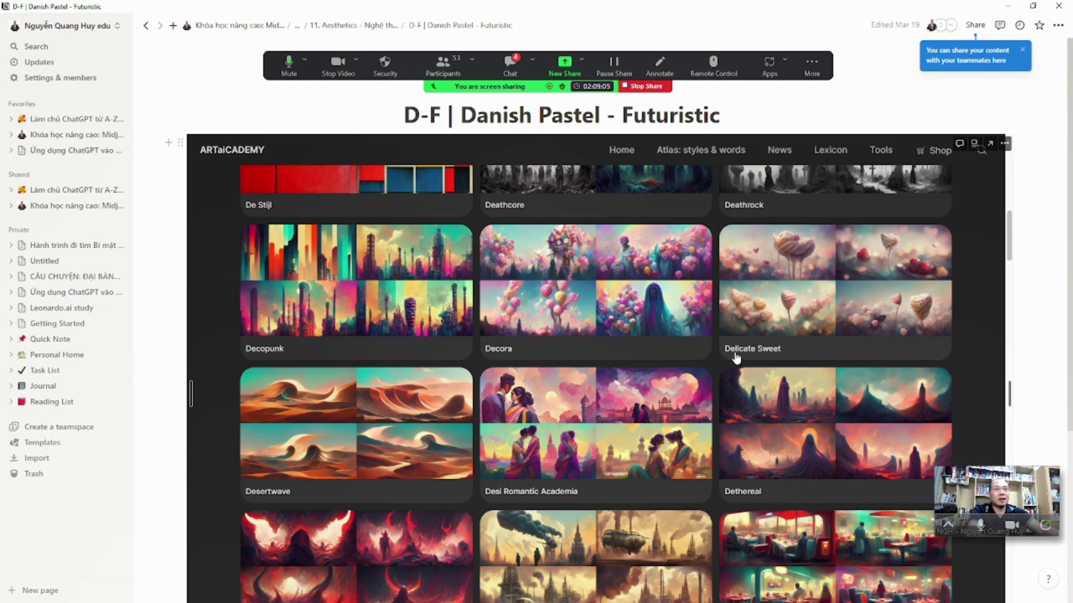
scroll(660, 421, "down", 3)
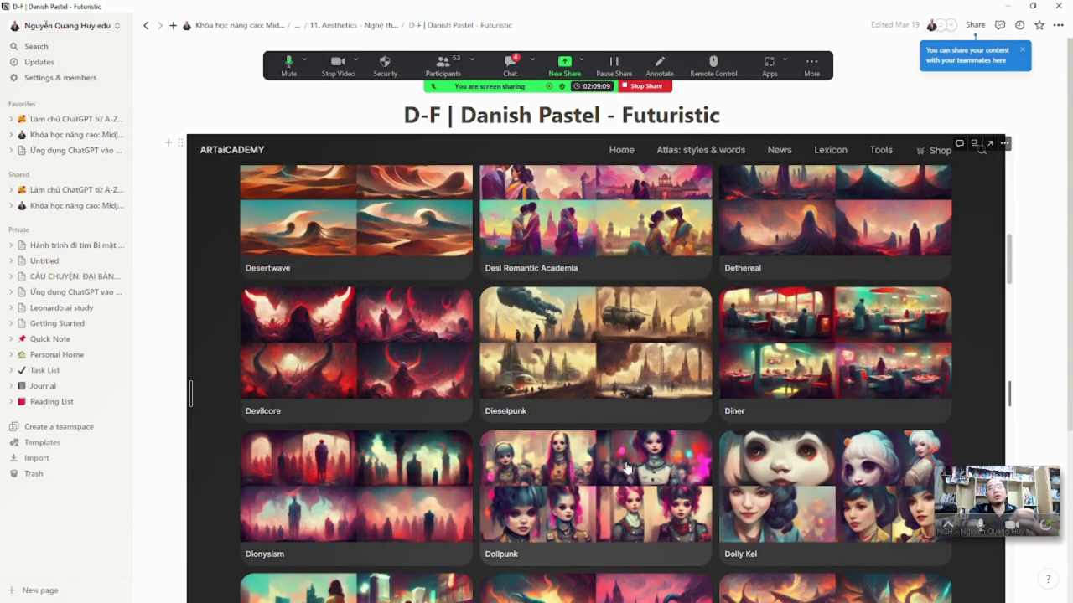
scroll(627, 466, "down", 1)
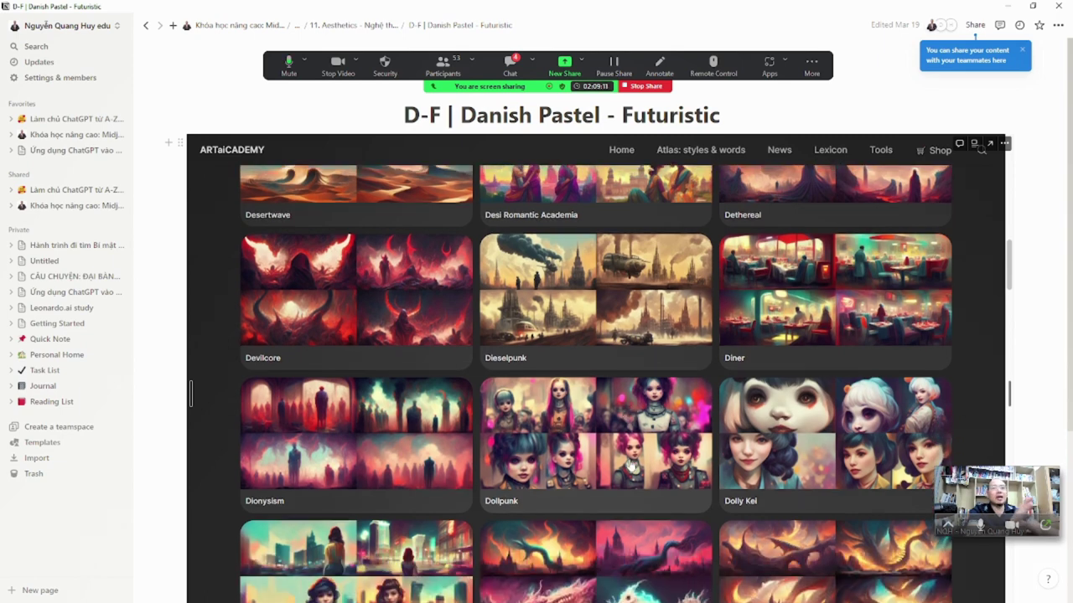
scroll(630, 467, "down", 4)
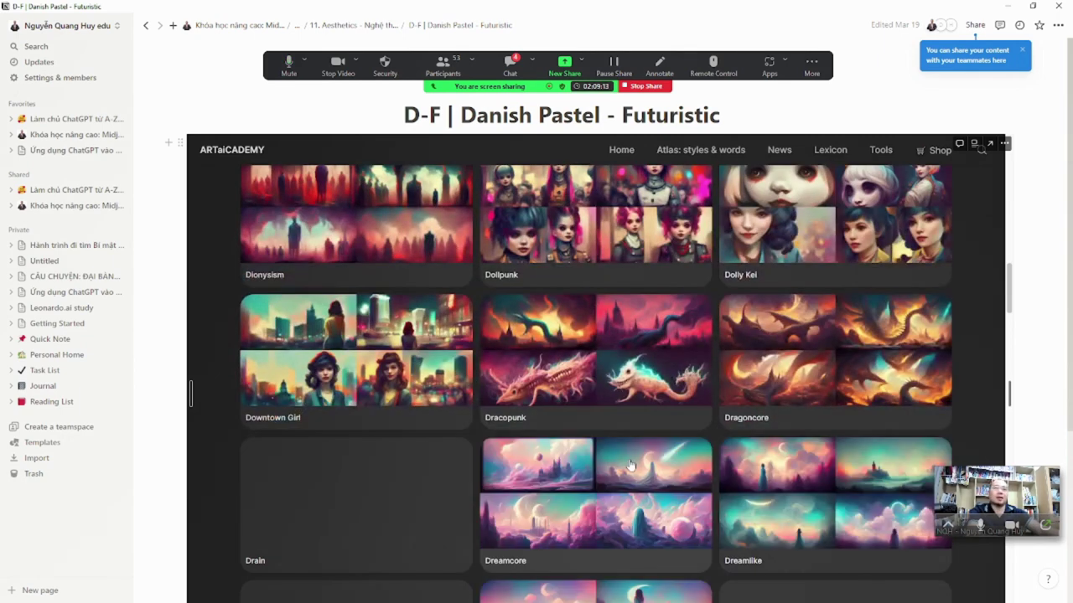
scroll(632, 465, "down", 1)
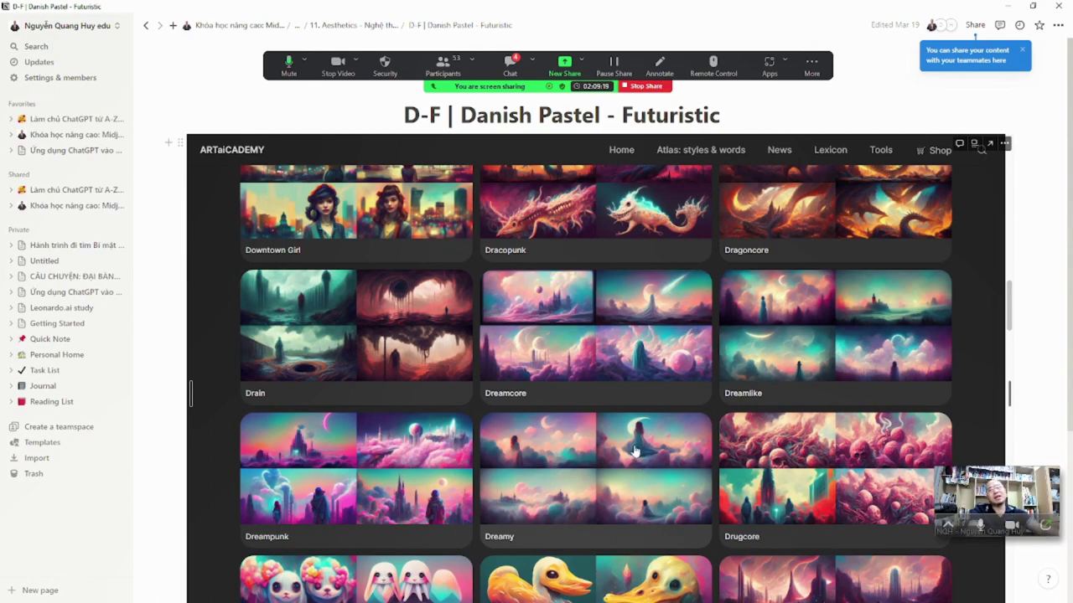
scroll(635, 453, "down", 3)
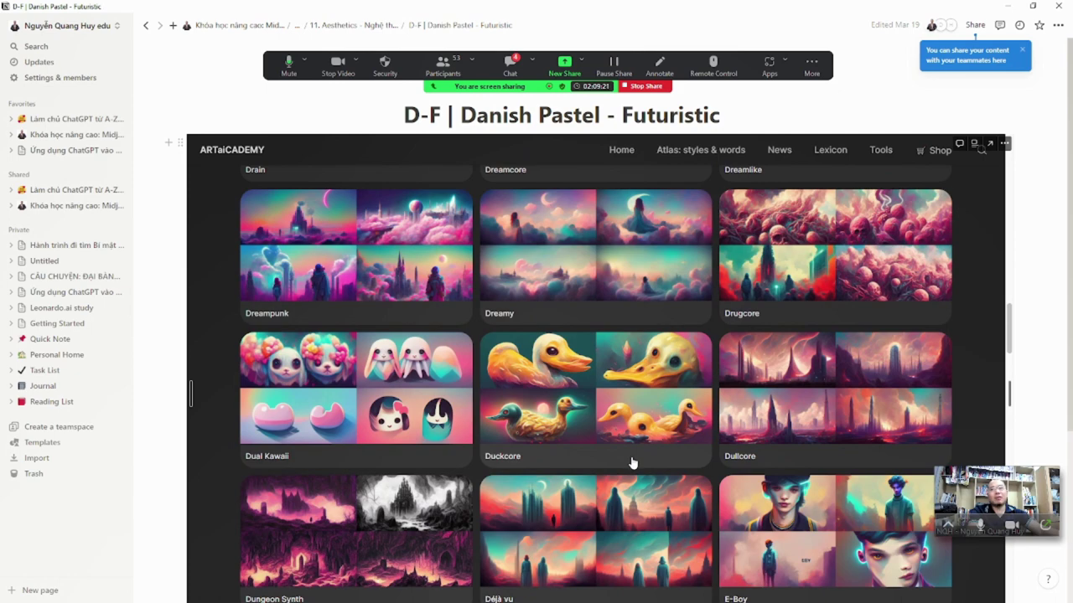
scroll(633, 462, "down", 2)
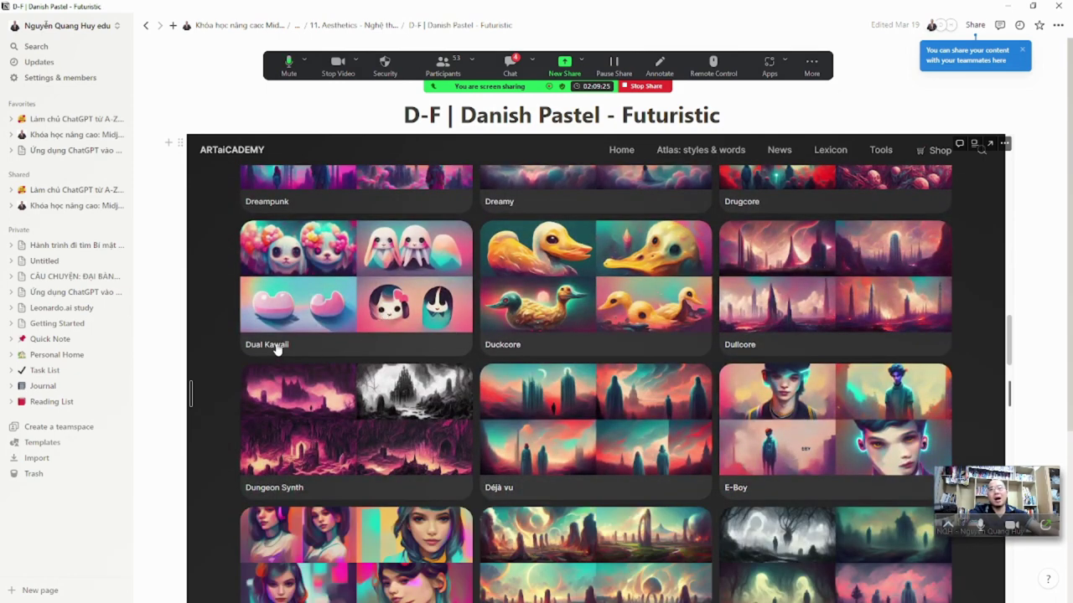
Examine the E and F styles in the D-F aesthetics gallery, from E-Boy and E-Girl through Futuristic at its end
scroll(299, 394, "down", 3)
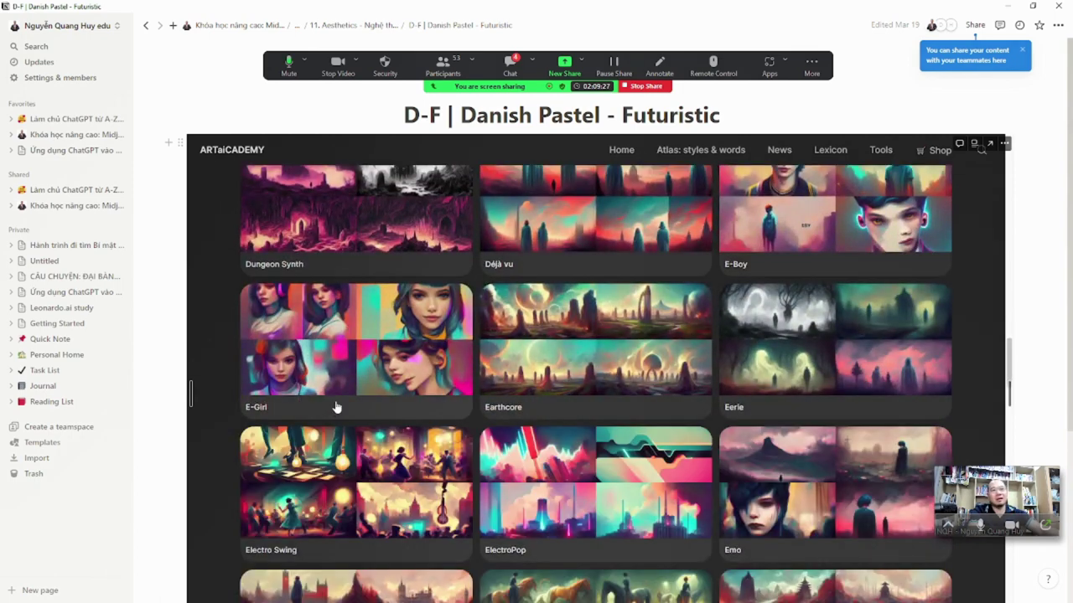
scroll(335, 407, "down", 2)
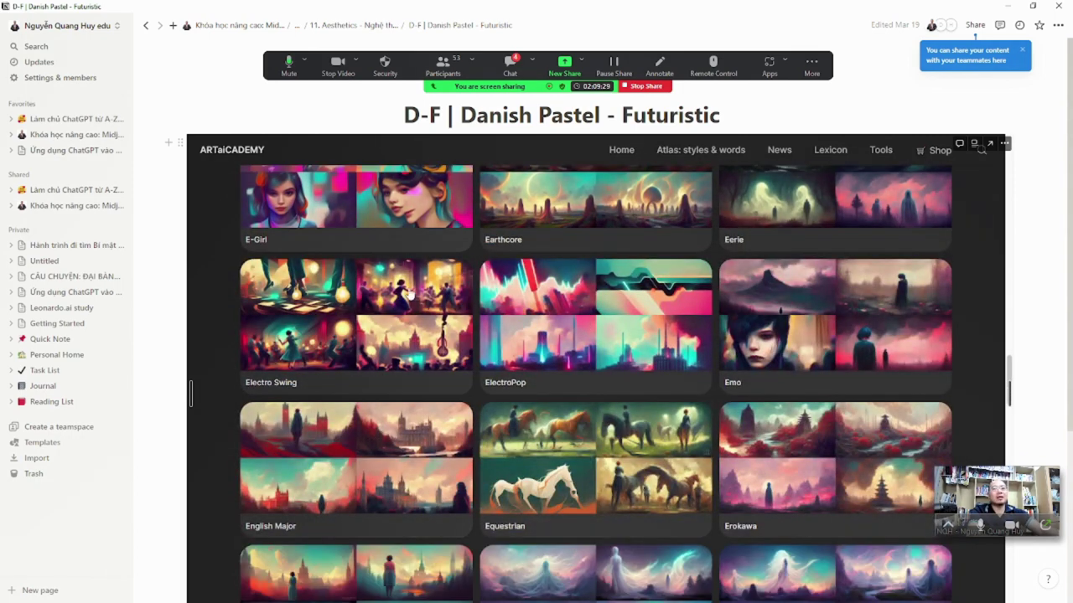
scroll(550, 469, "down", 3)
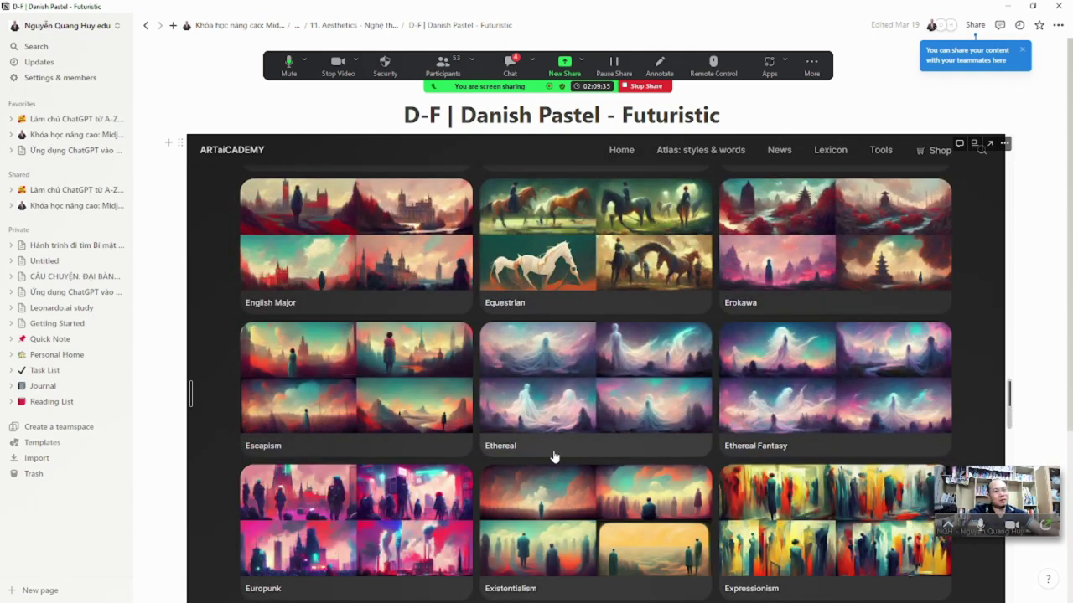
scroll(554, 457, "down", 3)
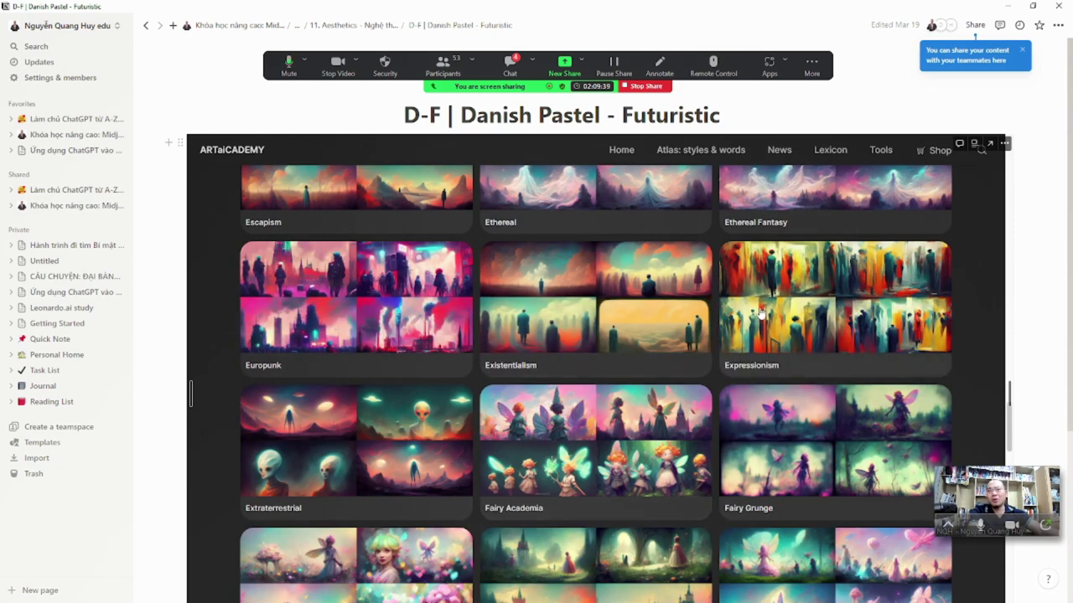
scroll(585, 449, "down", 2)
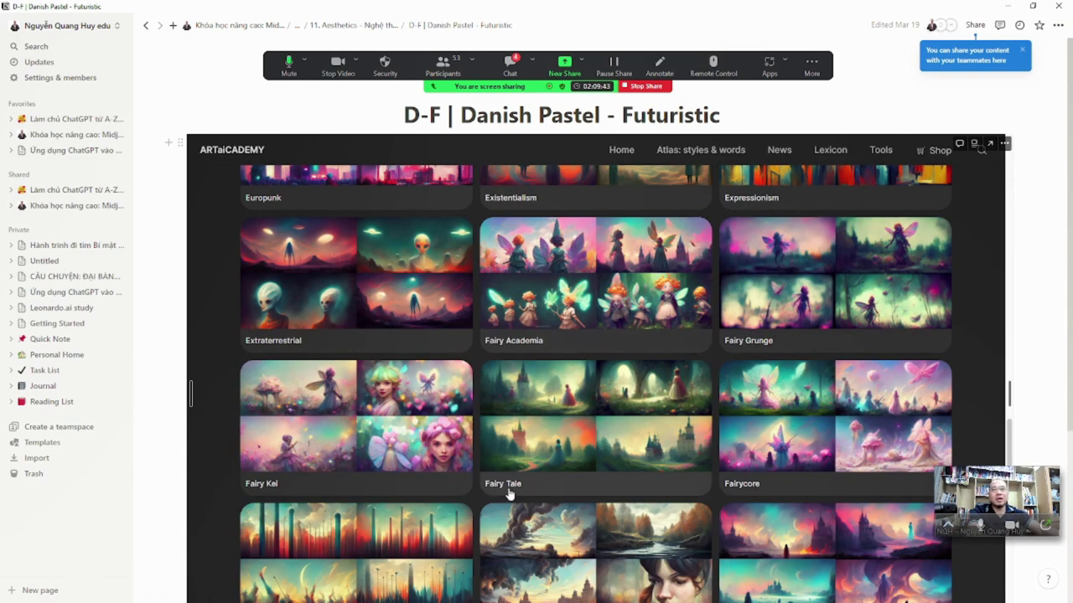
scroll(514, 494, "down", 3)
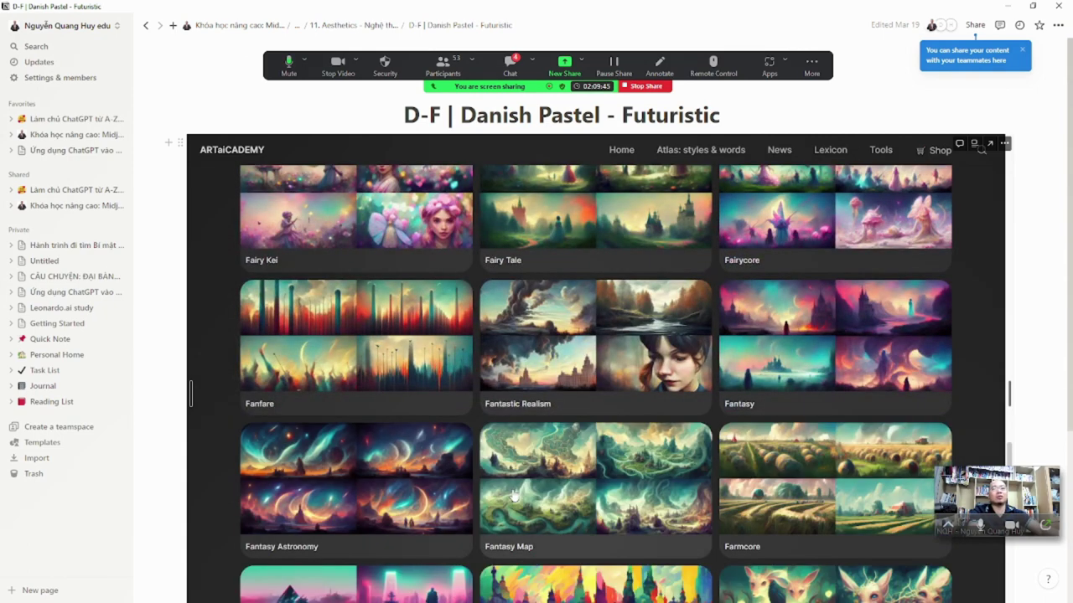
scroll(515, 500, "down", 2)
scroll(520, 499, "down", 2)
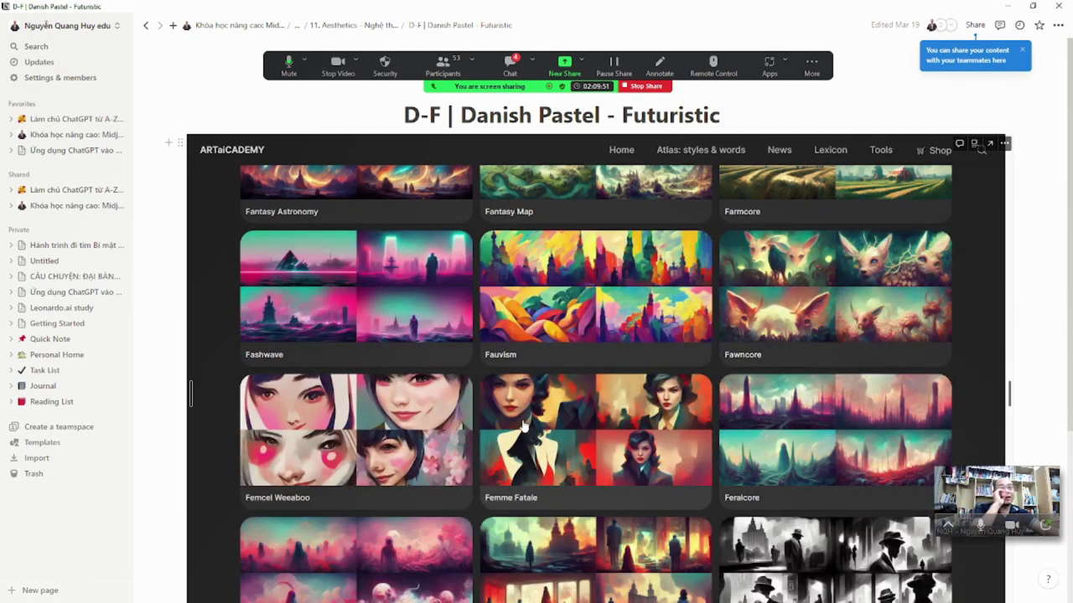
scroll(520, 445, "down", 3)
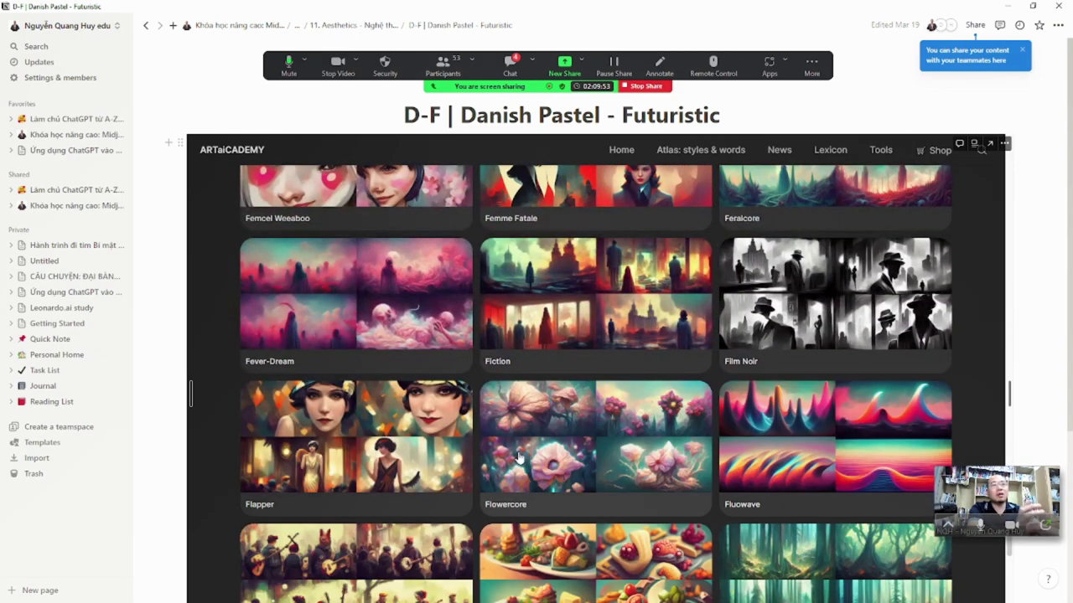
scroll(520, 457, "down", 2)
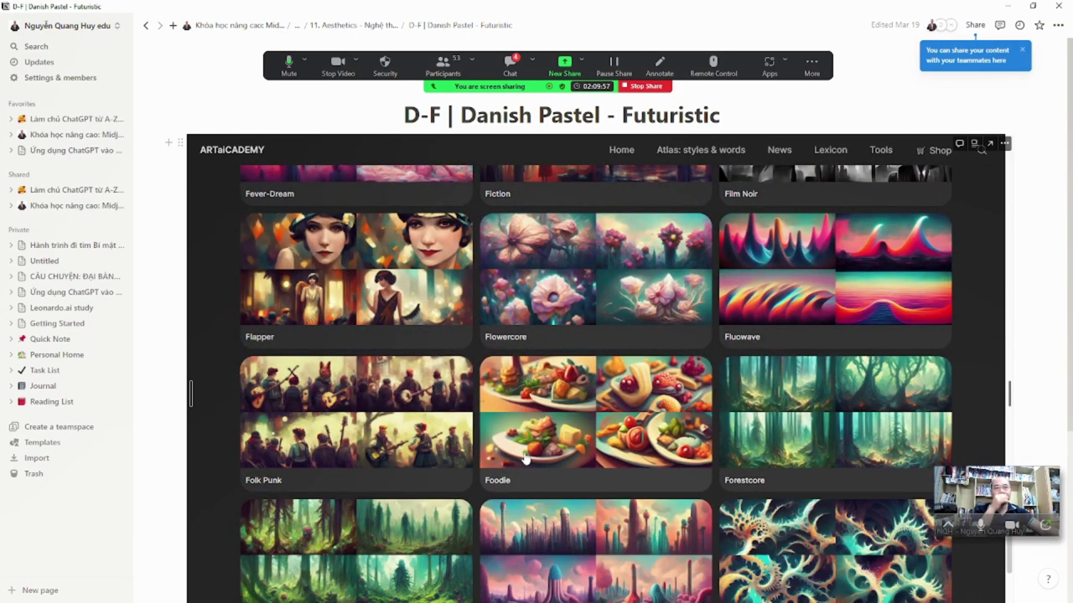
scroll(525, 459, "down", 6)
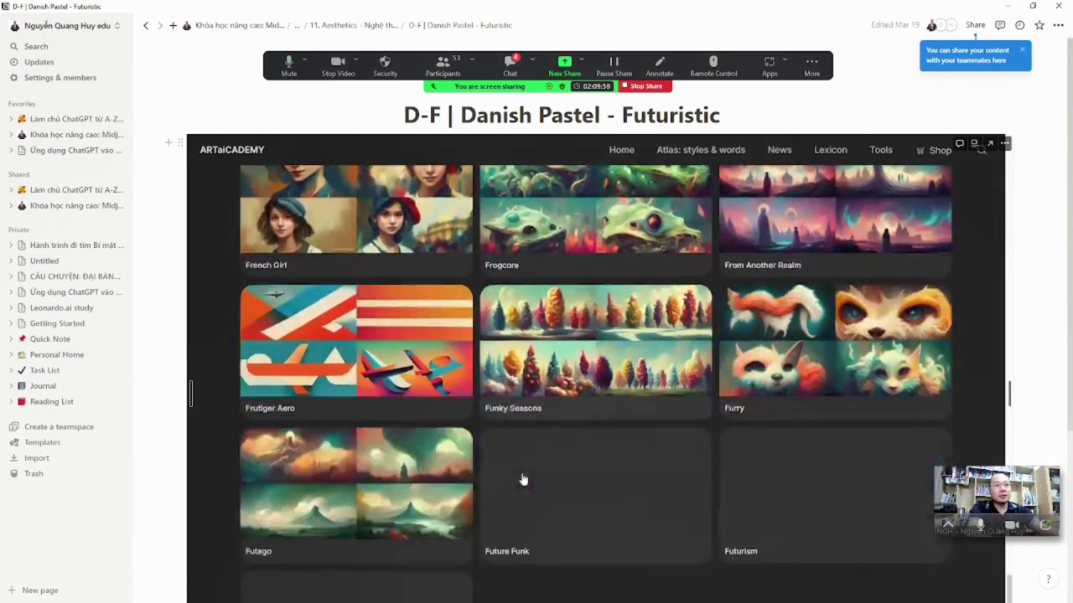
scroll(522, 480, "down", 3)
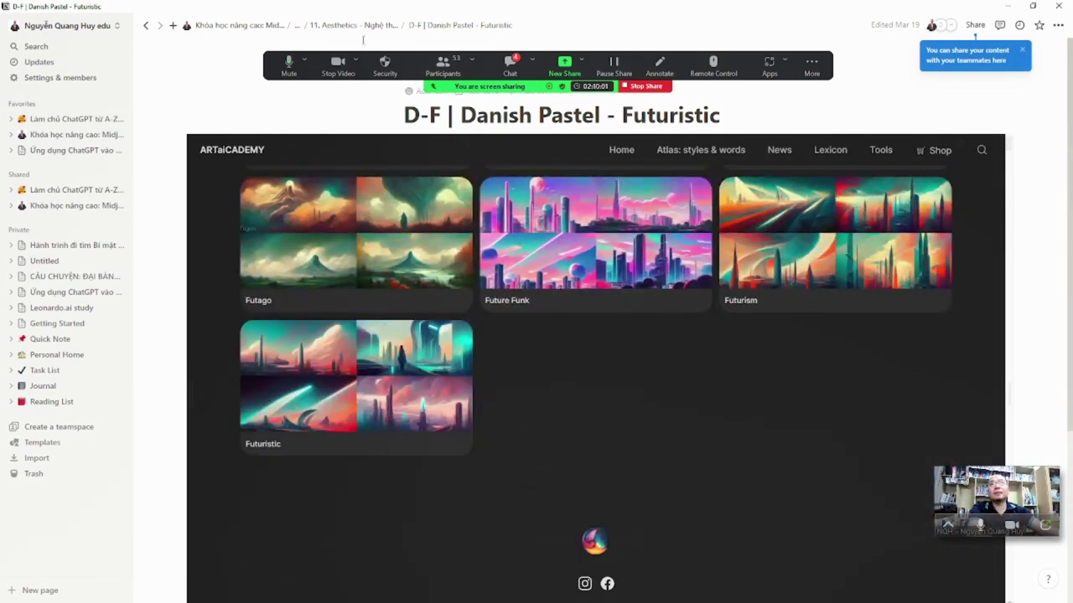
Open the "G-J | Gadgetpunk - Jurassic" page from the Aesthetics list and look through its gallery to the final Jurassic style
left_click(362, 25)
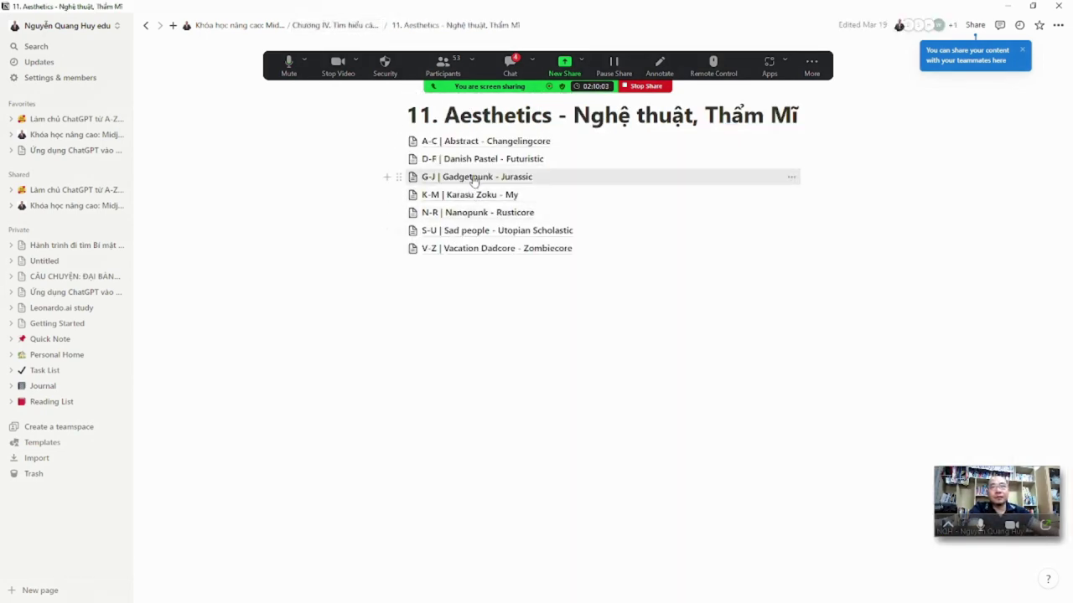
left_click(477, 177)
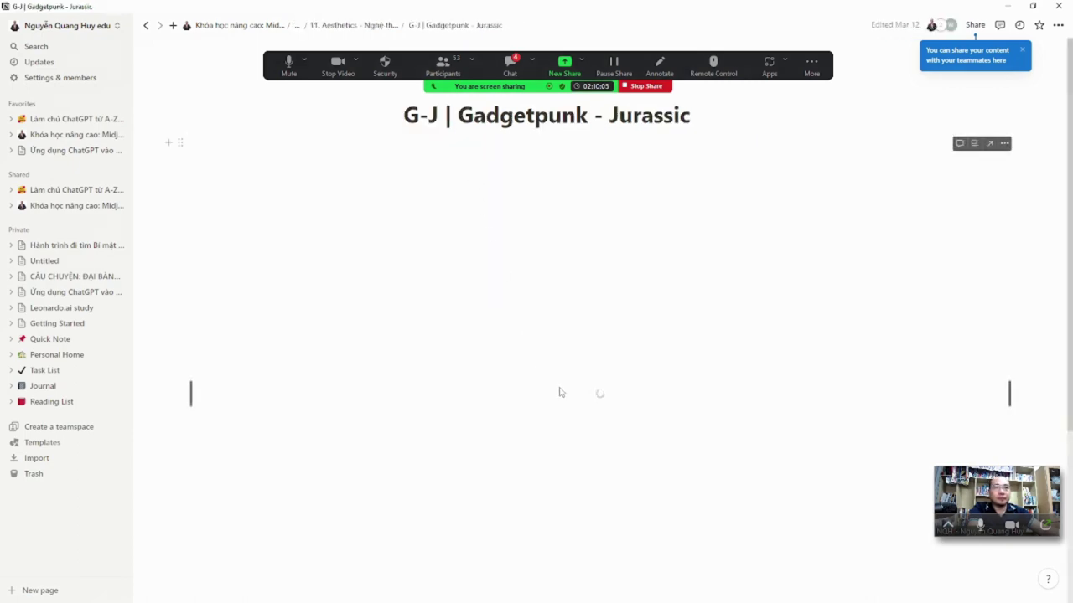
scroll(601, 466, "down", 8)
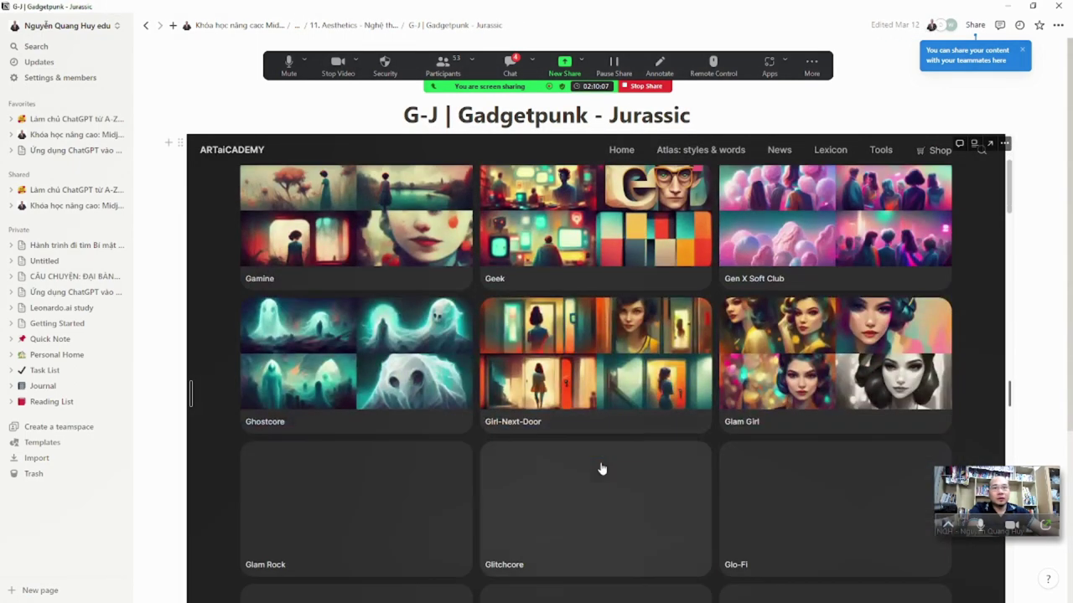
scroll(600, 474, "down", 7)
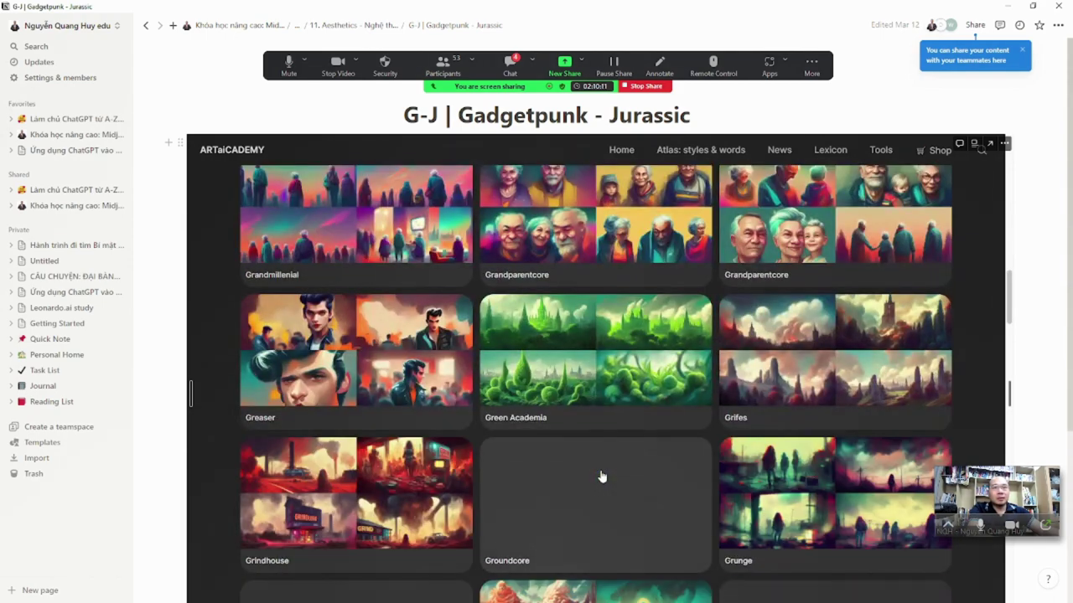
scroll(601, 476, "down", 7)
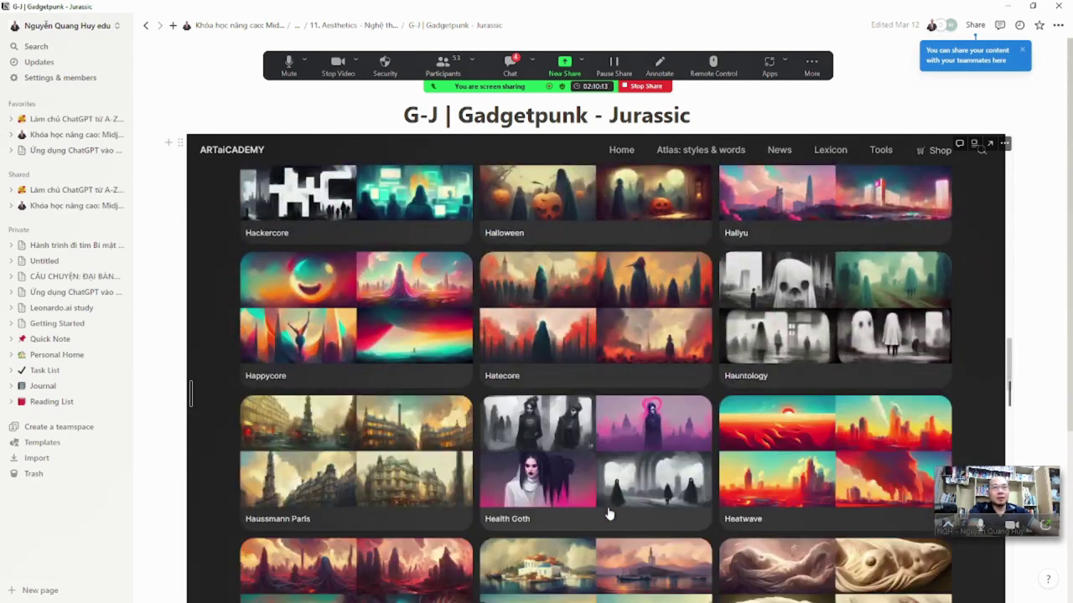
scroll(609, 514, "down", 7)
scroll(609, 517, "down", 7)
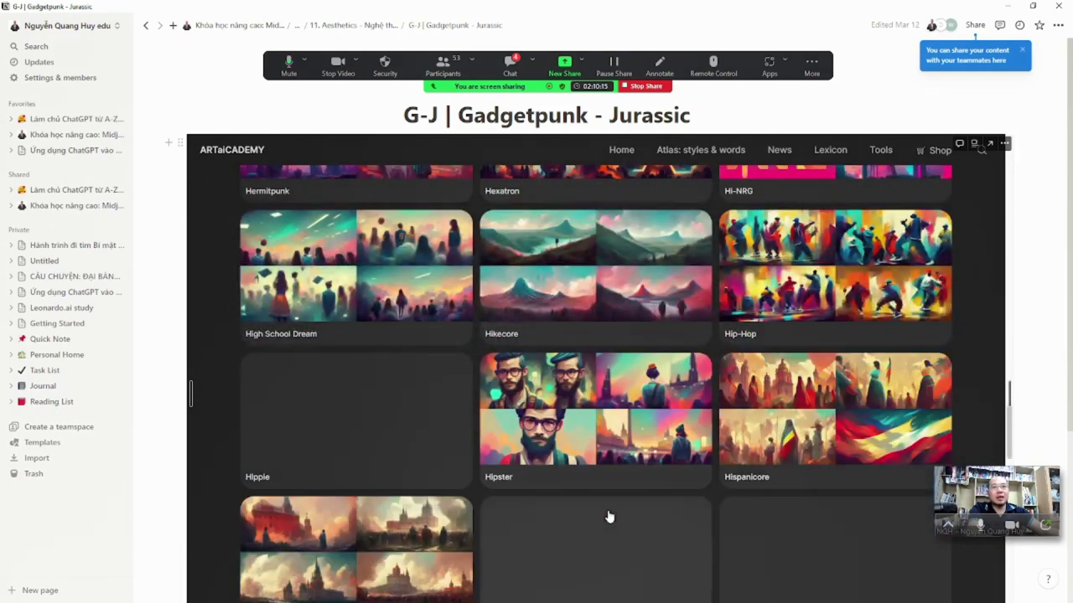
scroll(606, 524, "down", 7)
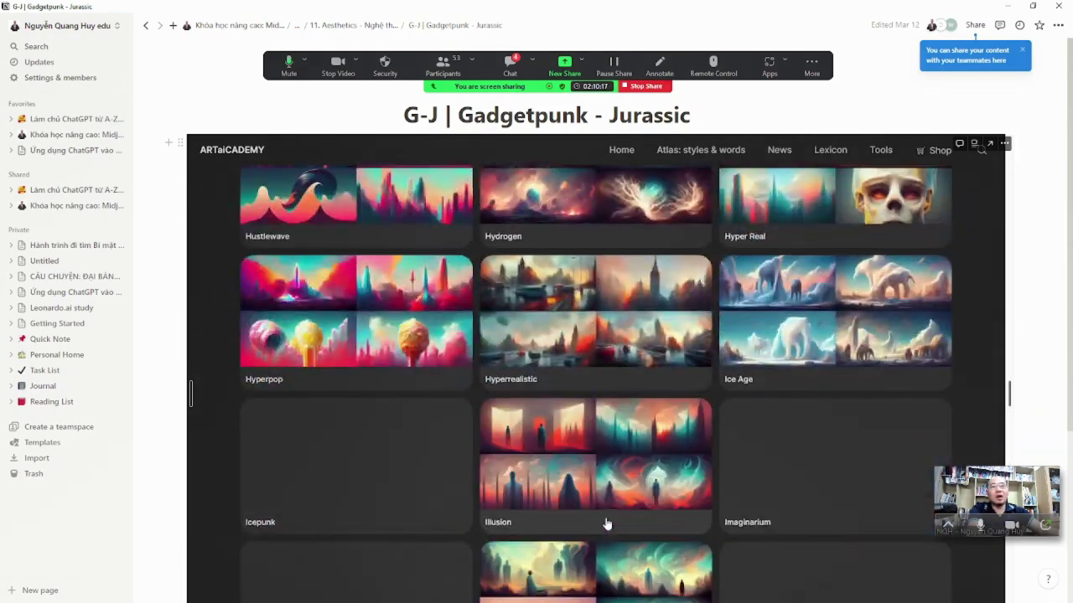
scroll(606, 528, "down", 6)
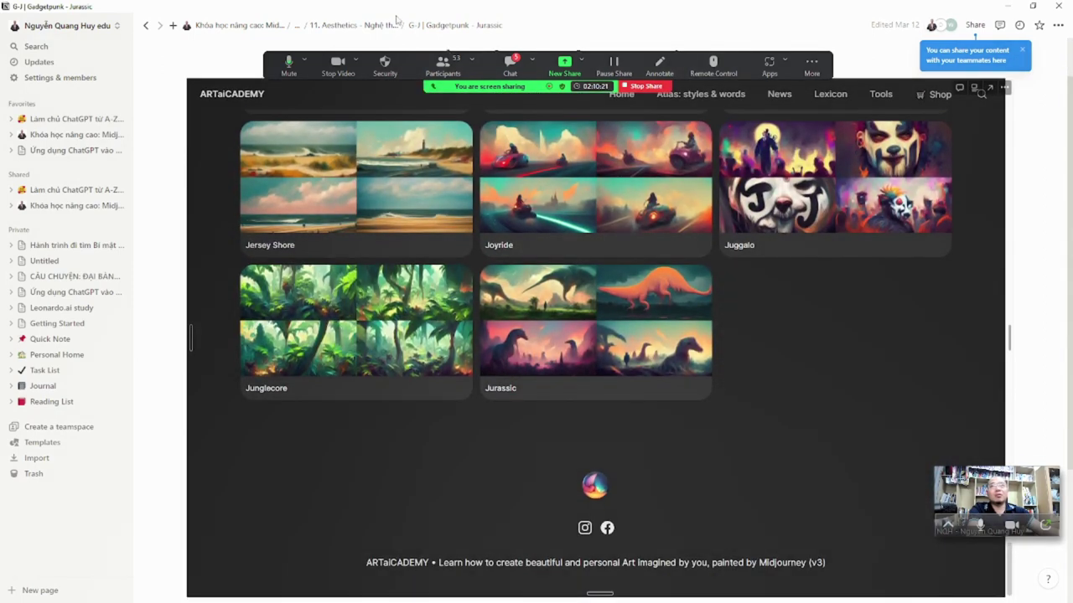
Open the "N-R | Nanopunk - Rusticore" page from the Aesthetics list and look through its styles from Nanopunk to Pirate
left_click(377, 25)
left_click(477, 213)
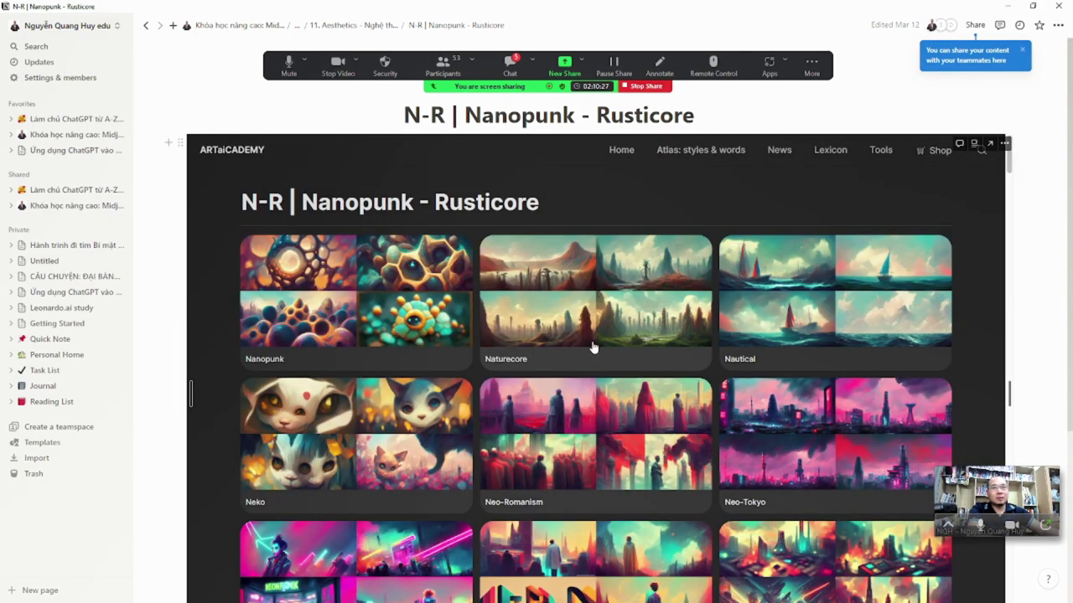
scroll(591, 347, "down", 3)
scroll(598, 382, "down", 12)
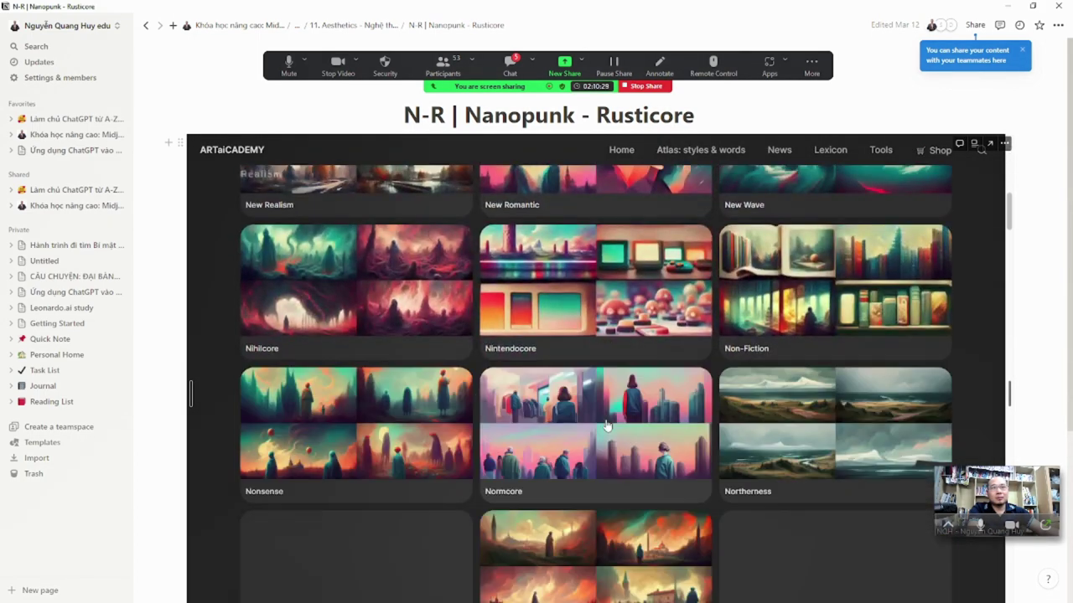
scroll(609, 436, "down", 10)
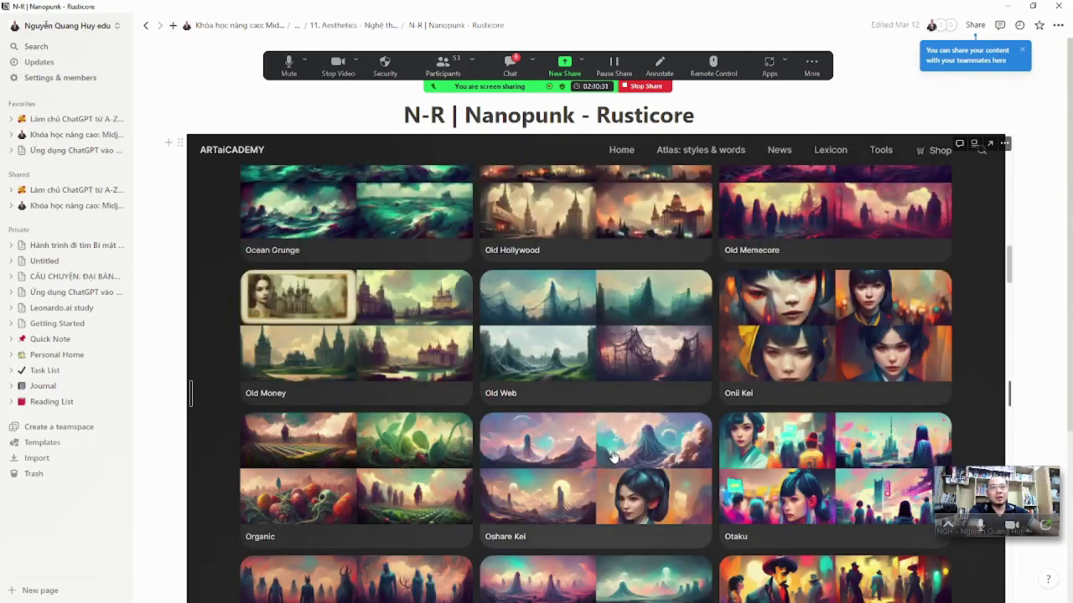
scroll(614, 460, "down", 8)
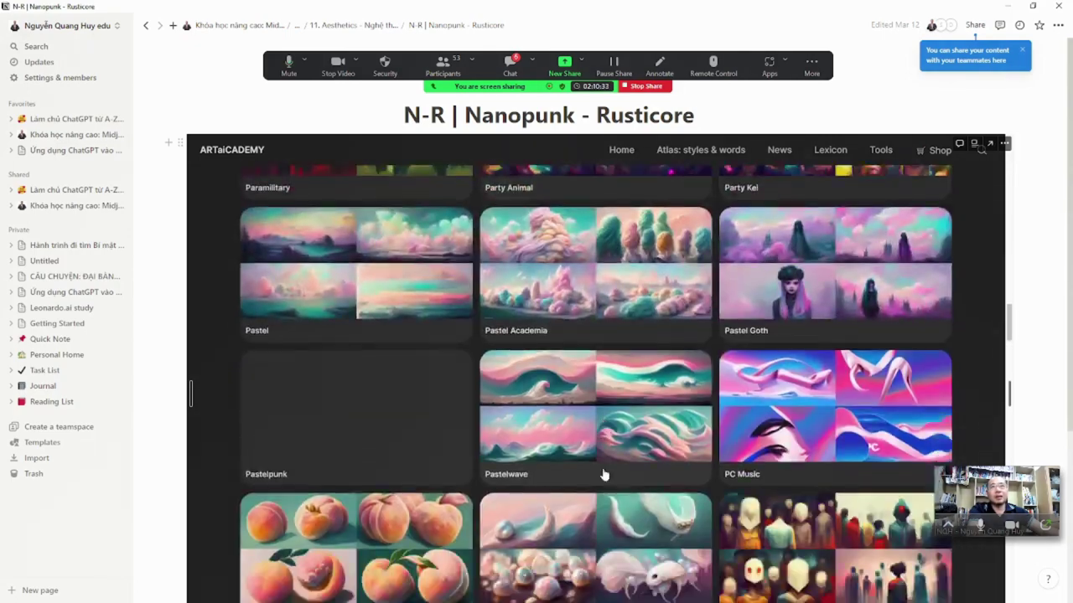
scroll(603, 477, "down", 4)
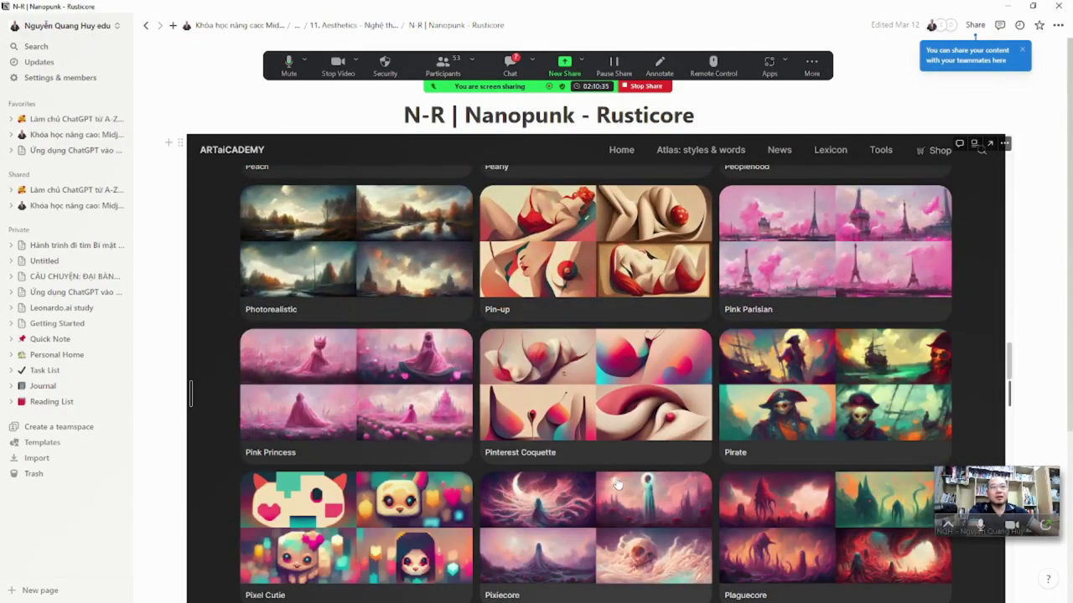
Examine the remaining P styles and the Q and R styles in the N-R gallery, from Pixel Cutie through Rusticcore
scroll(618, 494, "down", 8)
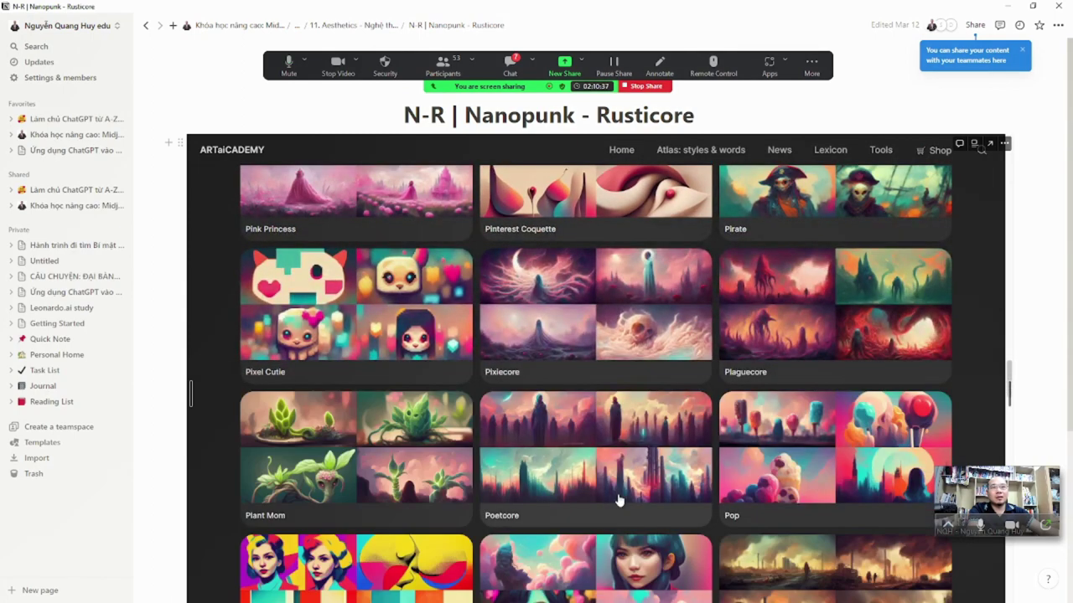
scroll(621, 507, "down", 4)
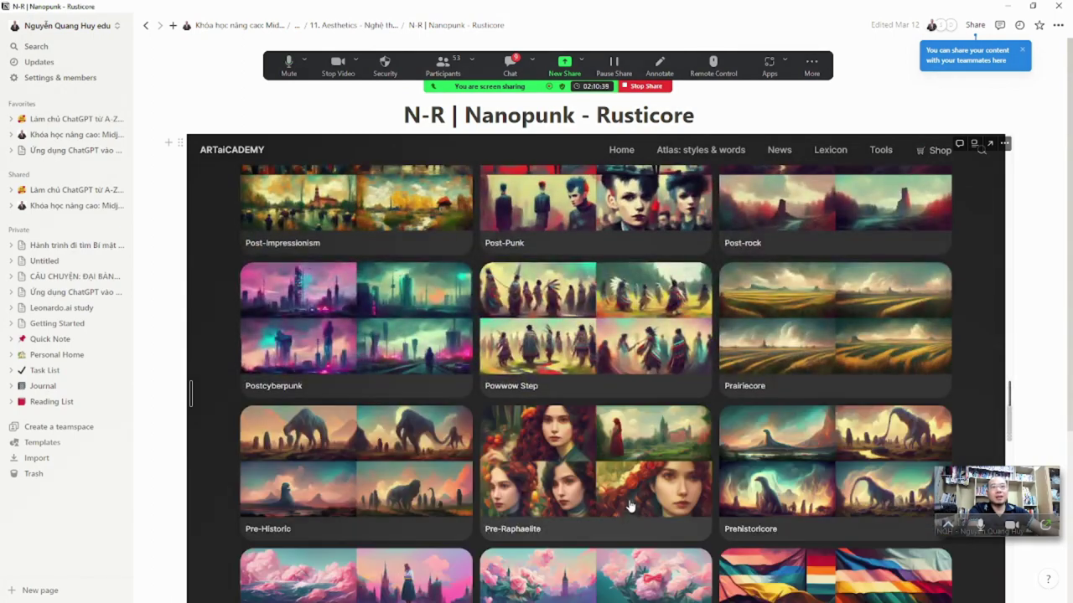
scroll(627, 516, "down", 5)
scroll(631, 528, "down", 8)
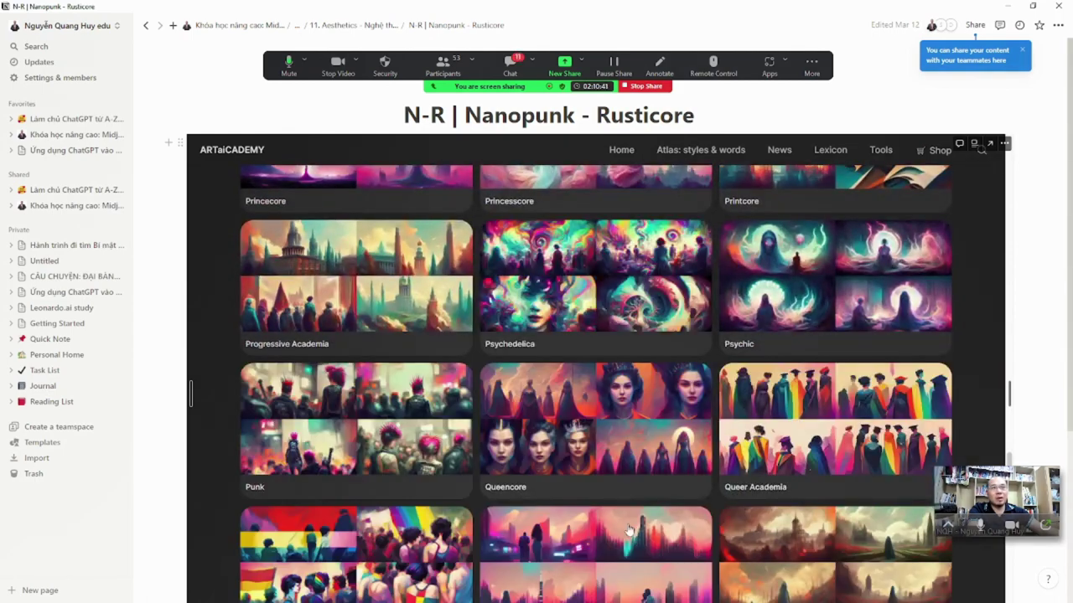
scroll(634, 546, "down", 8)
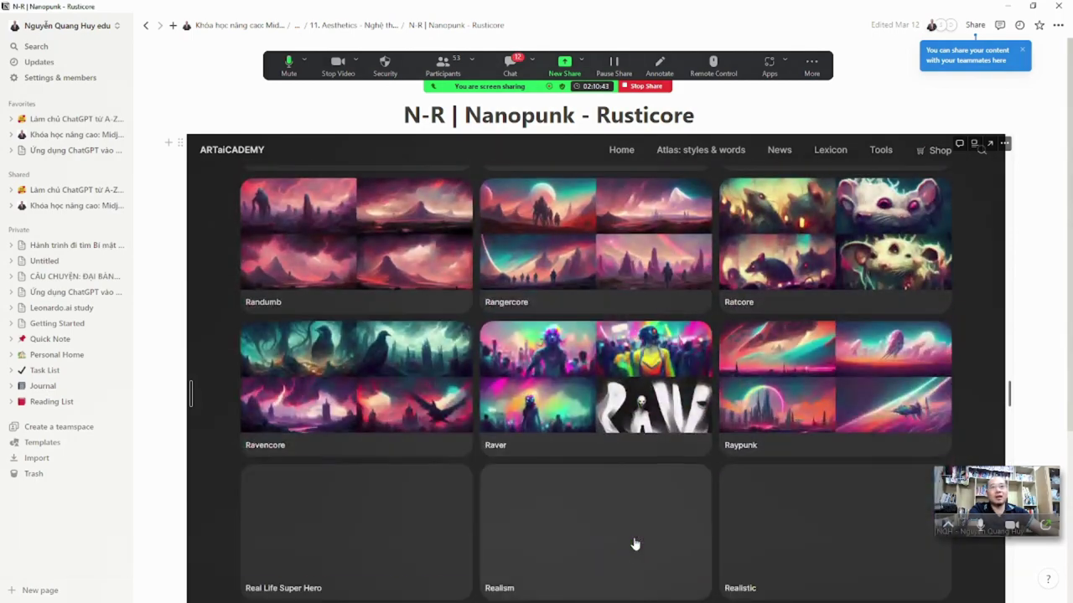
scroll(633, 550, "down", 10)
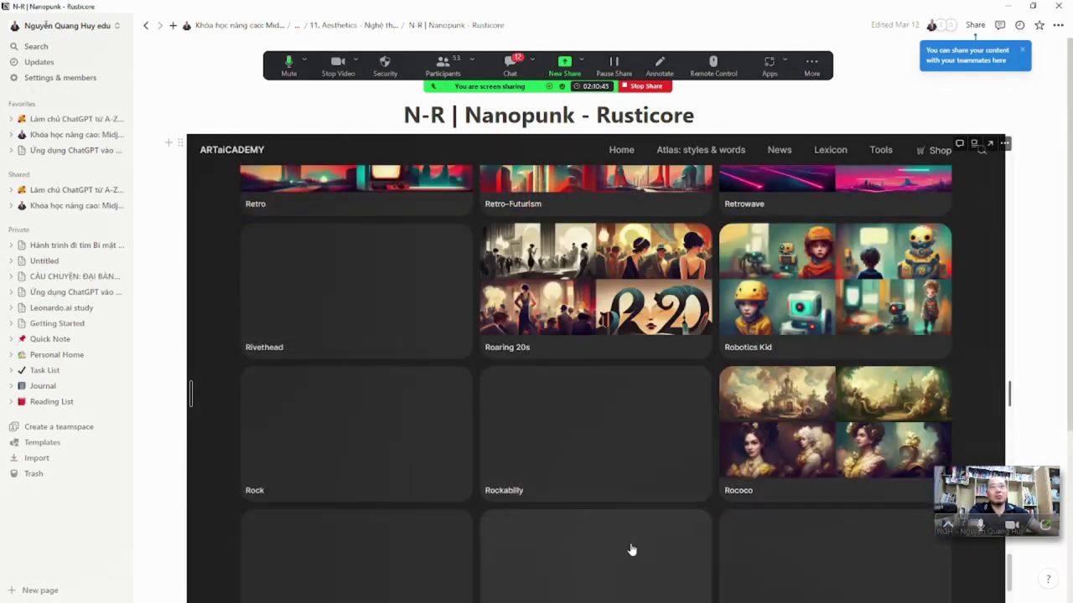
scroll(630, 551, "down", 5)
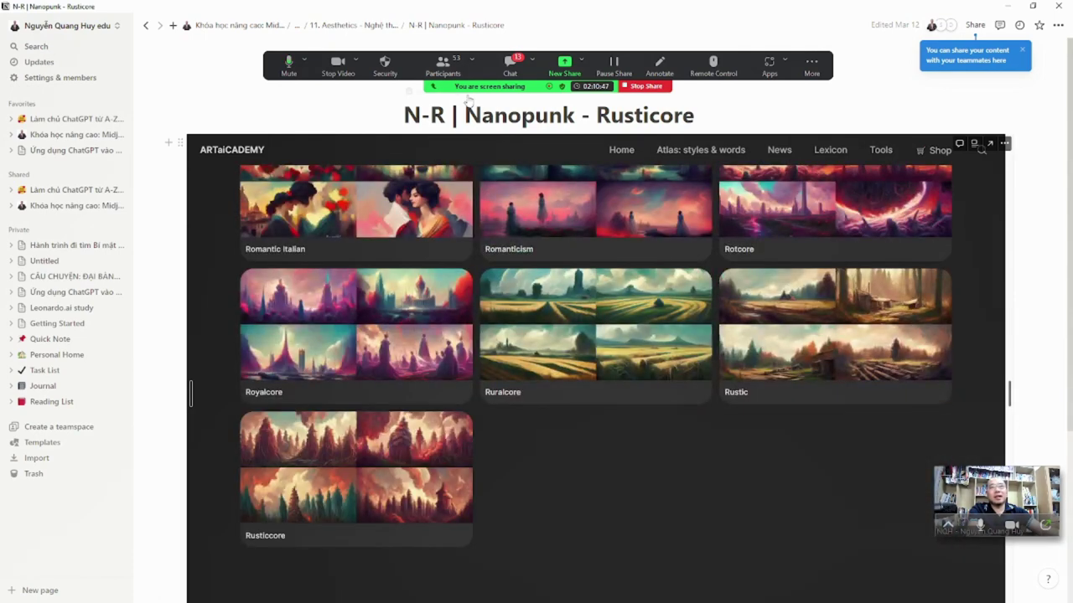
Open the "S-U | Sad people - Utopian Scholastic" page from the Aesthetics list and look through its gallery as far as the T styles
left_click(376, 26)
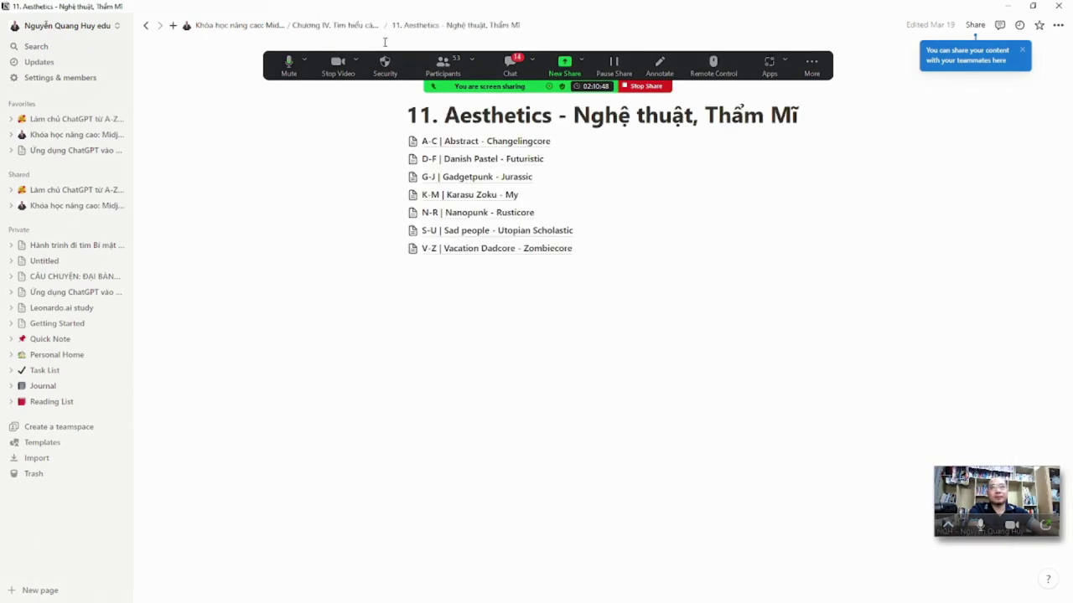
left_click(491, 231)
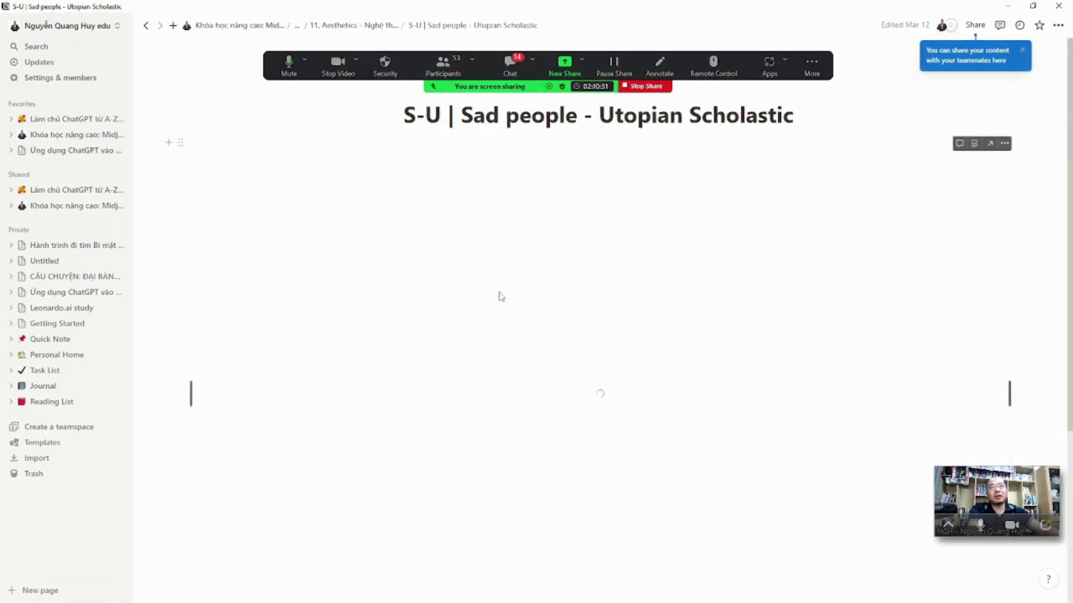
scroll(503, 450, "down", 3)
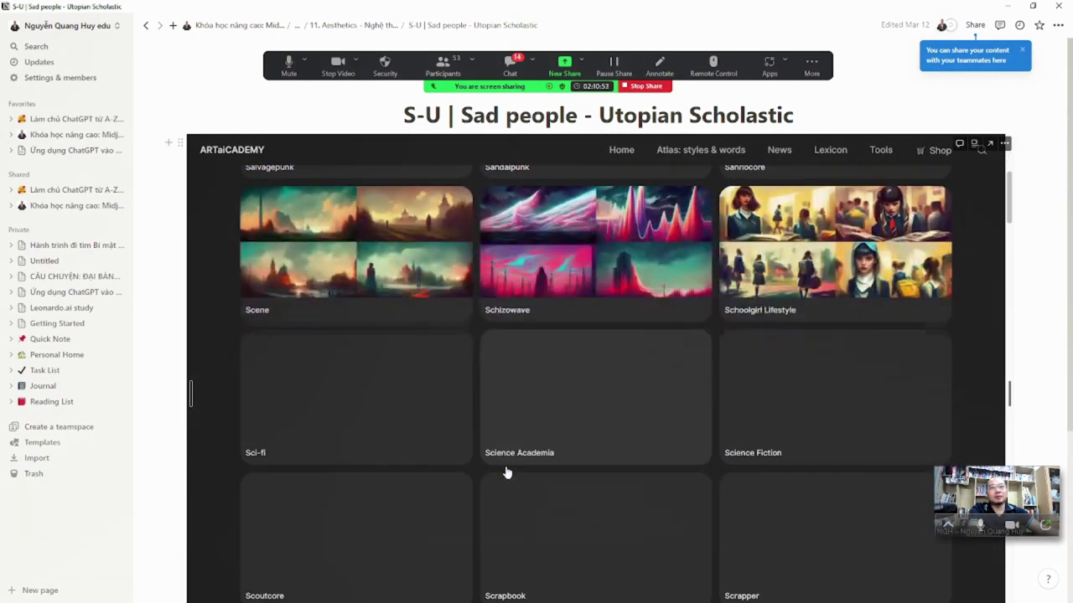
scroll(506, 474, "down", 4)
scroll(507, 482, "down", 4)
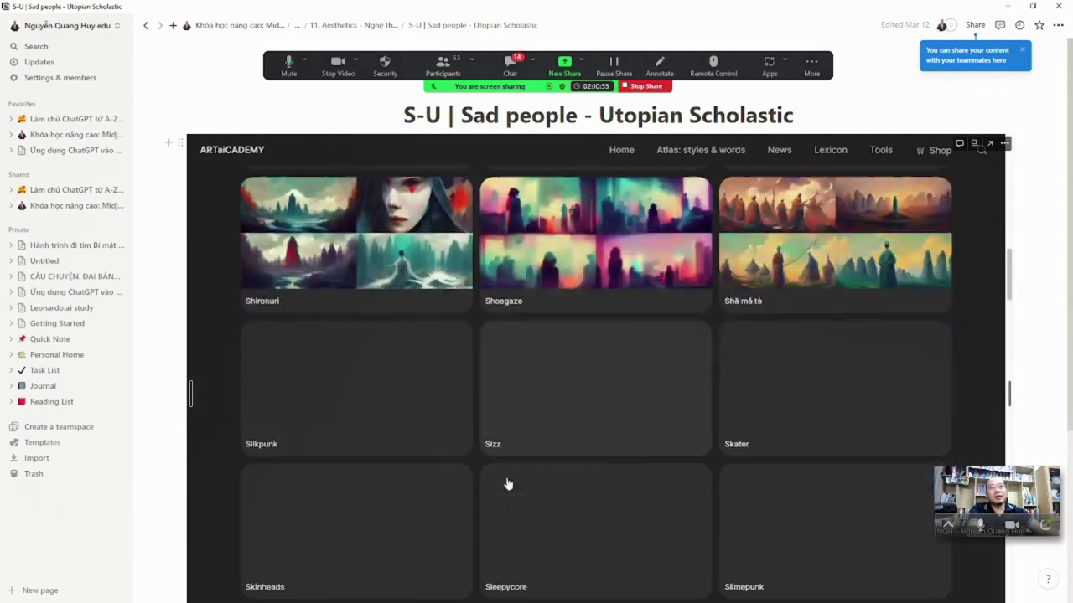
scroll(509, 490, "down", 5)
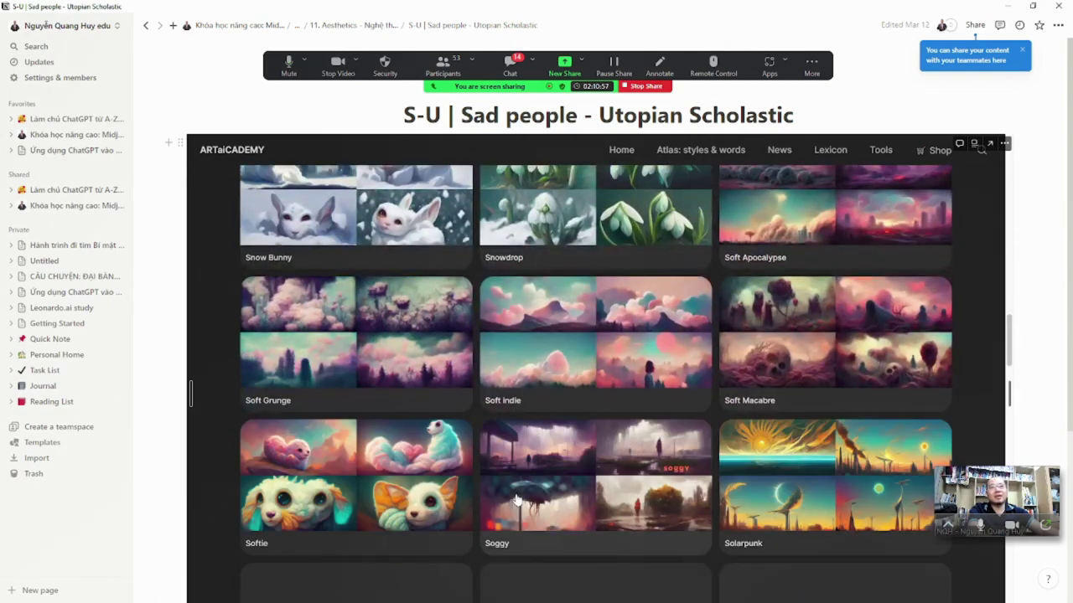
scroll(520, 498, "down", 10)
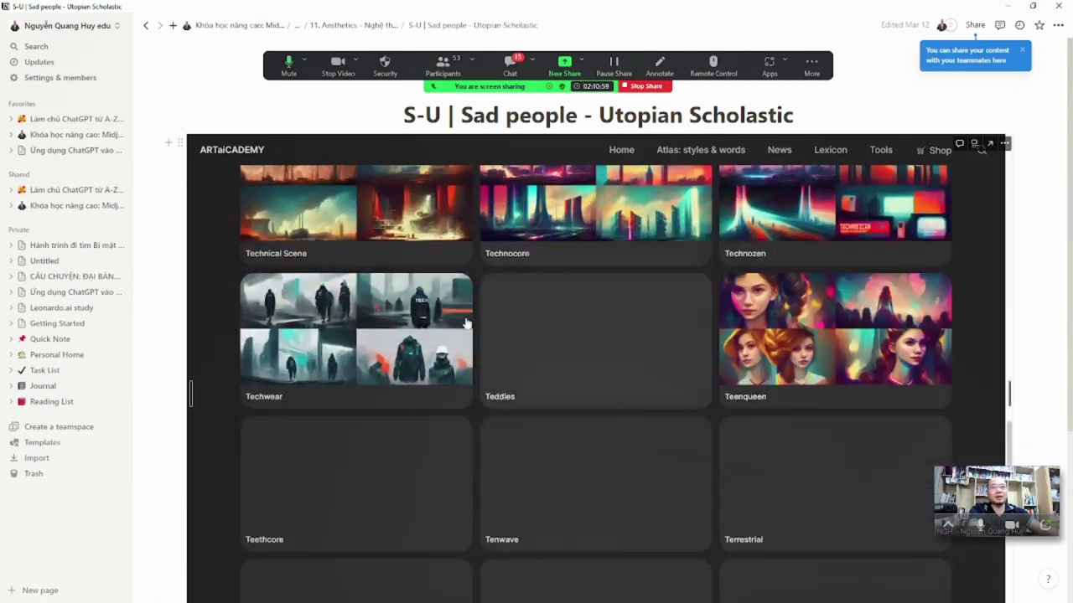
Open "45 Nghệ sĩ nổi tiếng có phong cách riêng độc đáo" under section 16 of Chương IV and look over its artist list
left_click(353, 25)
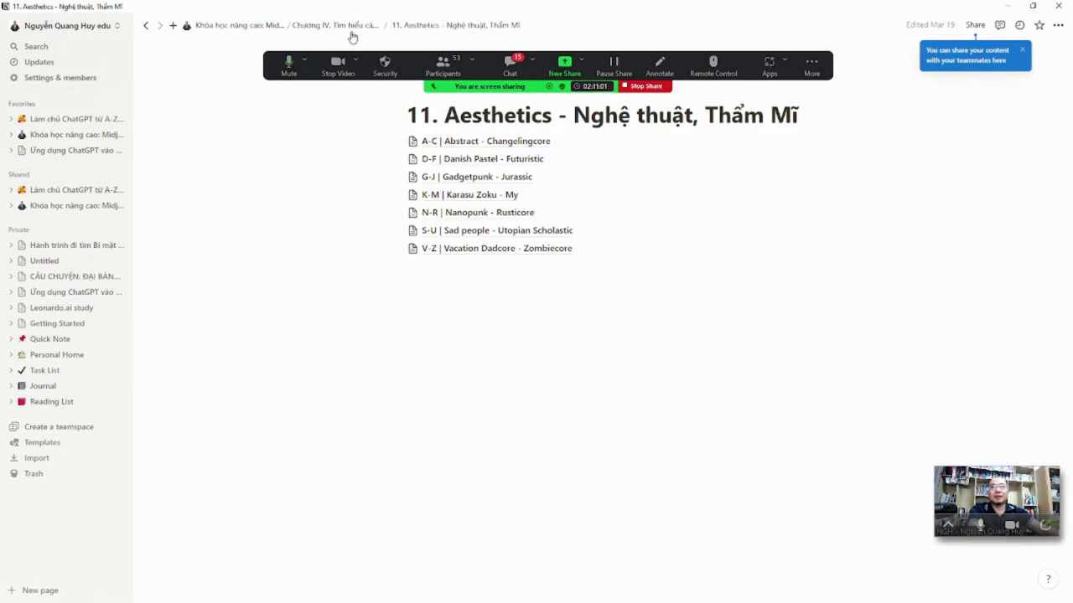
left_click(351, 26)
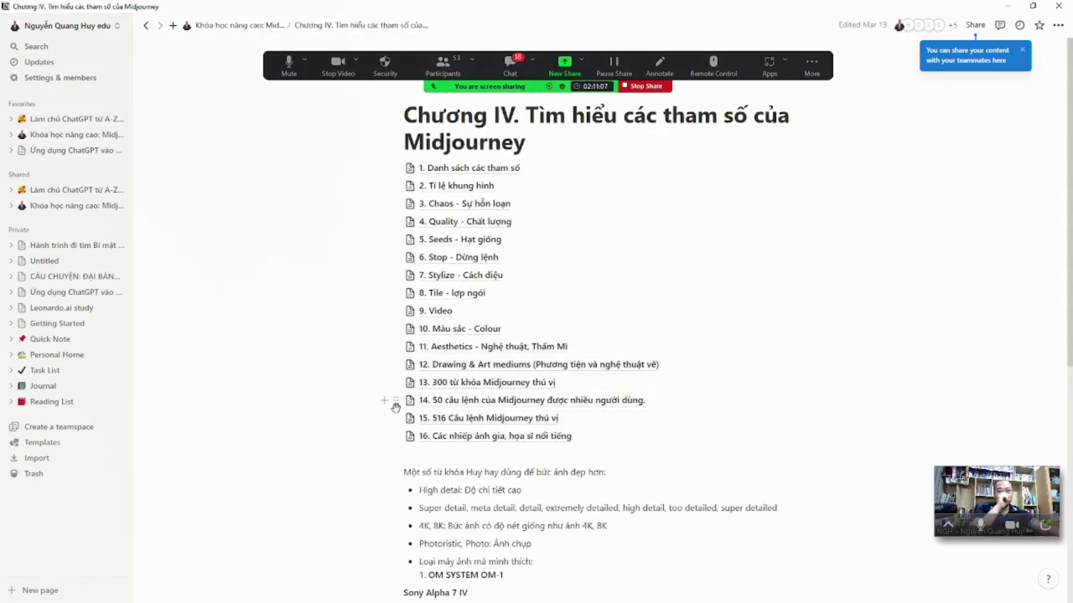
left_click(467, 436)
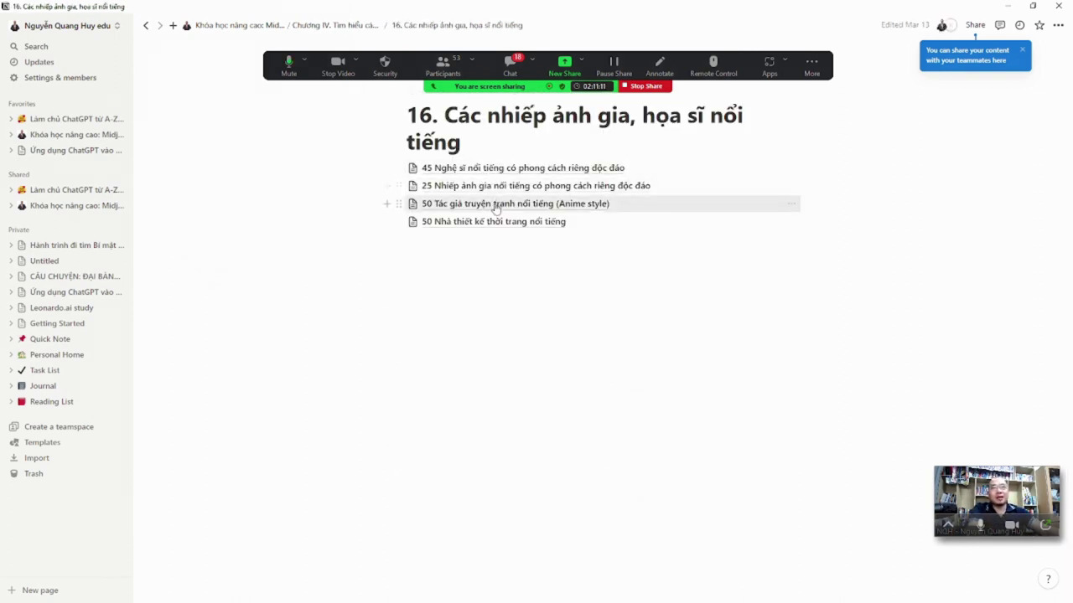
left_click(491, 169)
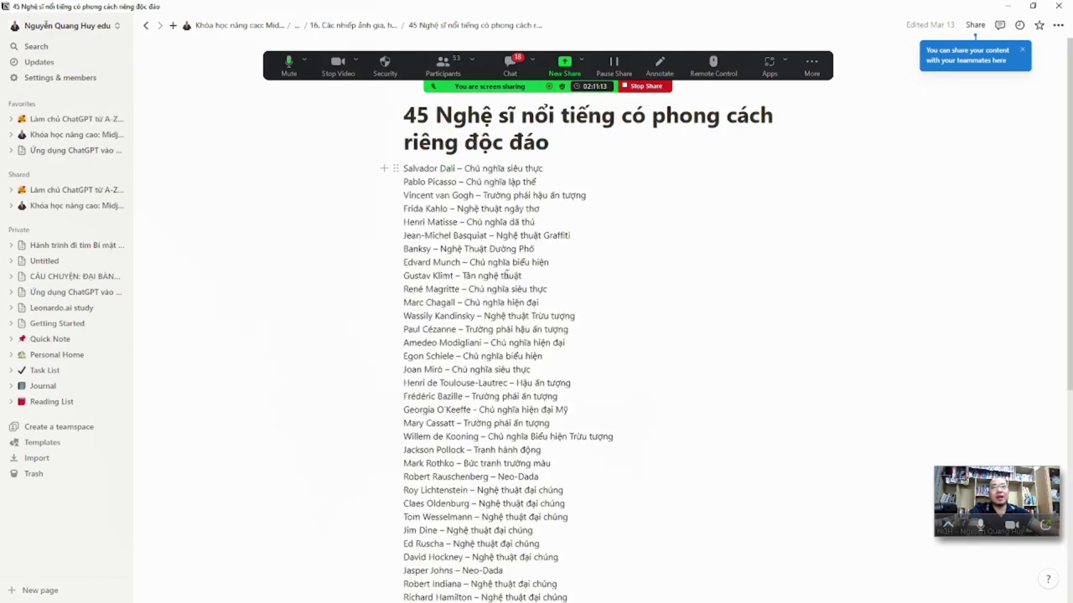
scroll(463, 316, "down", 4)
scroll(464, 316, "up", 4)
Return to Chương IV, open "13. 300 từ khóa Midjourney thú vị" and review its English-Vietnamese keyword tables to the end
left_click(382, 26)
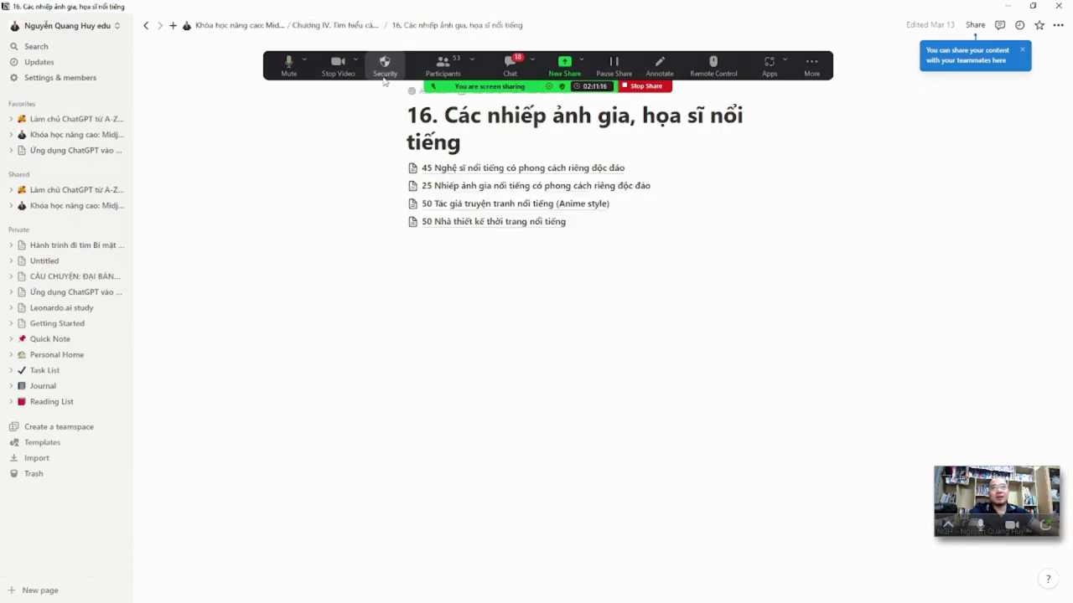
left_click(341, 26)
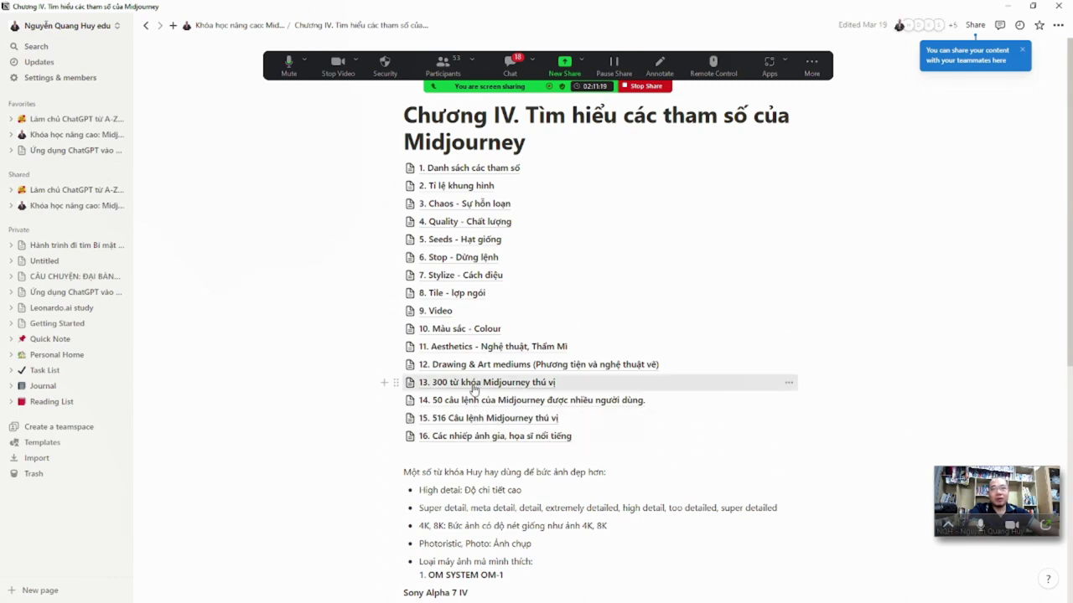
left_click(467, 387)
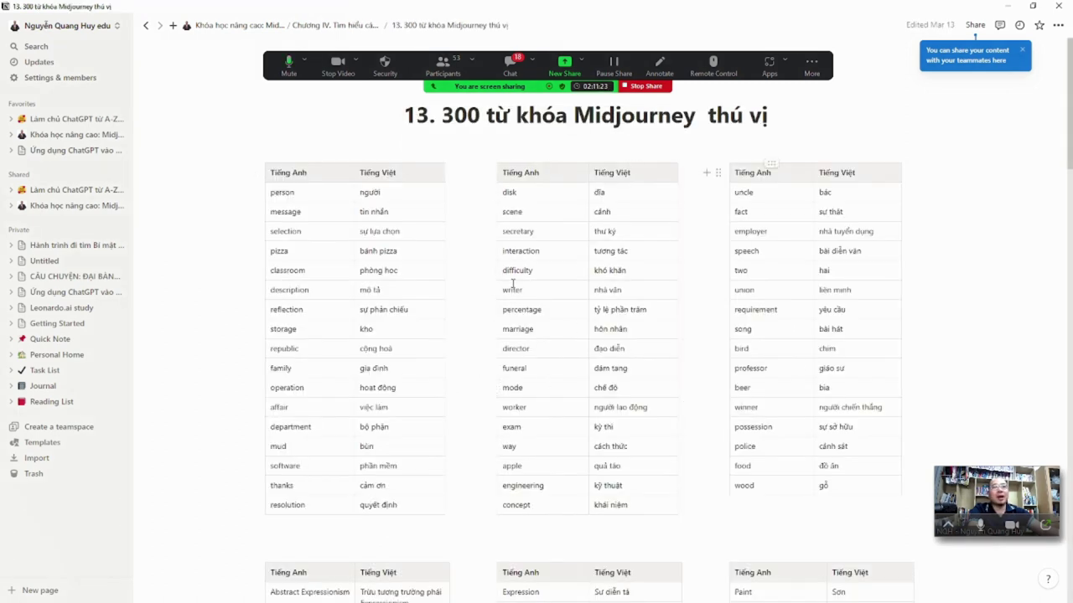
scroll(564, 406, "down", 5)
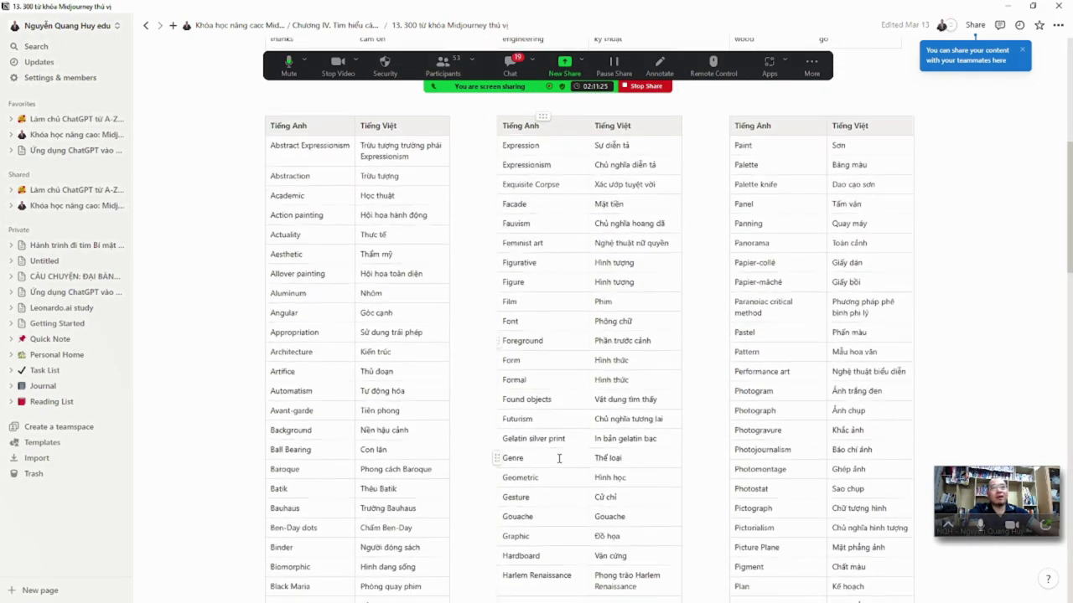
scroll(566, 452, "down", 3)
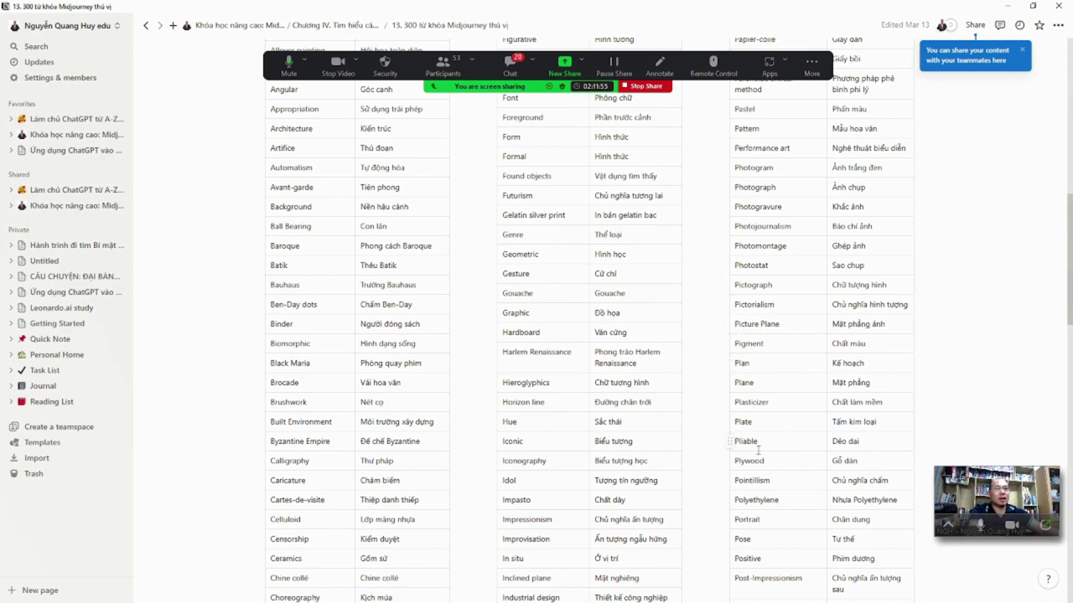
scroll(536, 389, "down", 7)
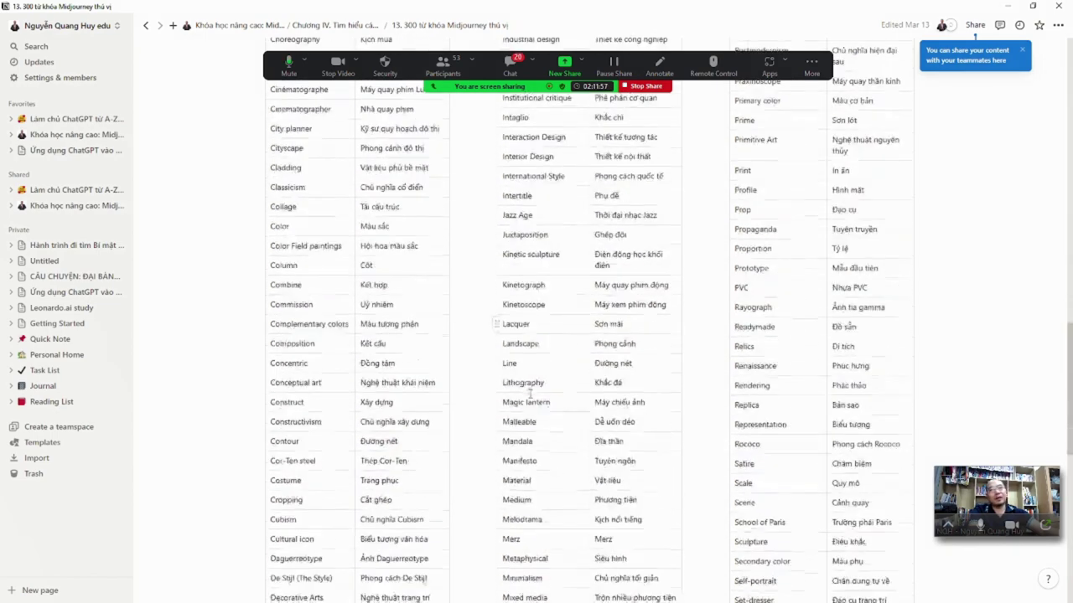
scroll(529, 394, "down", 7)
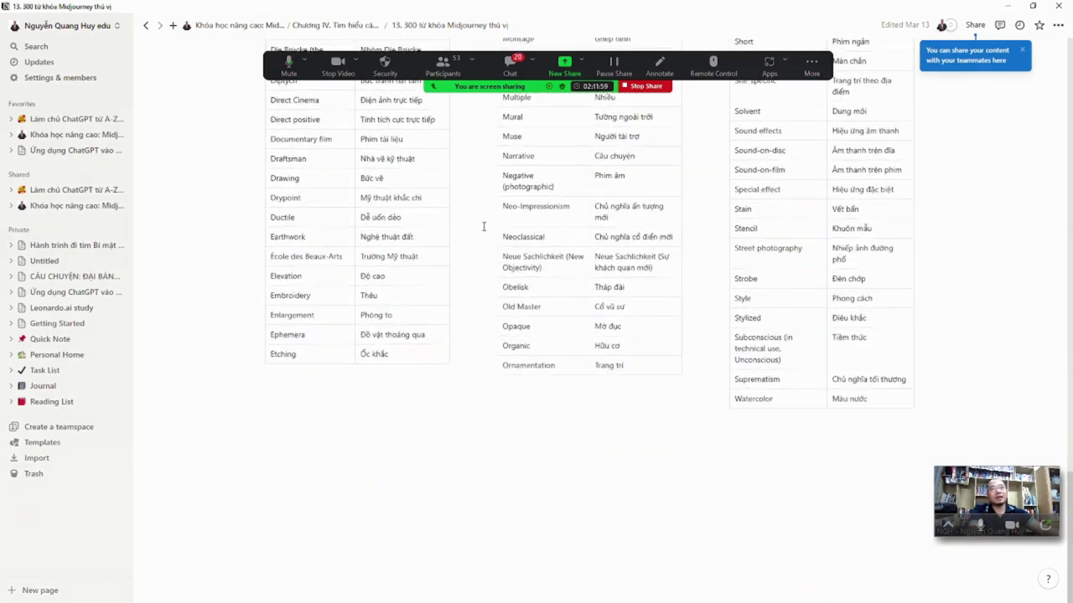
Open "Tổng hợp 264 câu lệnh Midjourney về sáng tạo độc đáo" under section 15 of Chương IV and skim its bilingual prompt tables
left_click(339, 26)
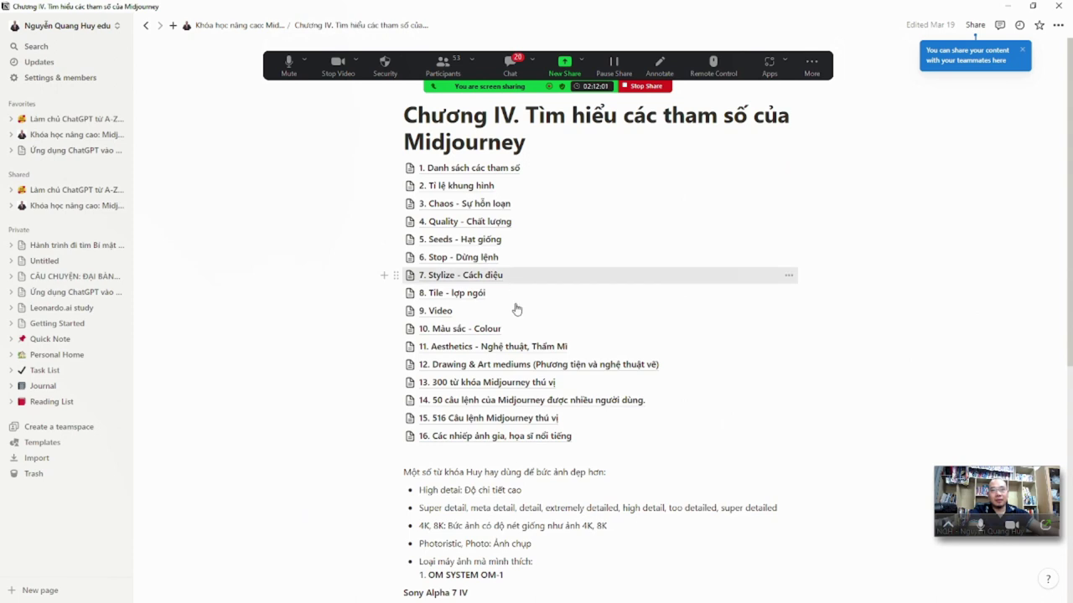
left_click(496, 418)
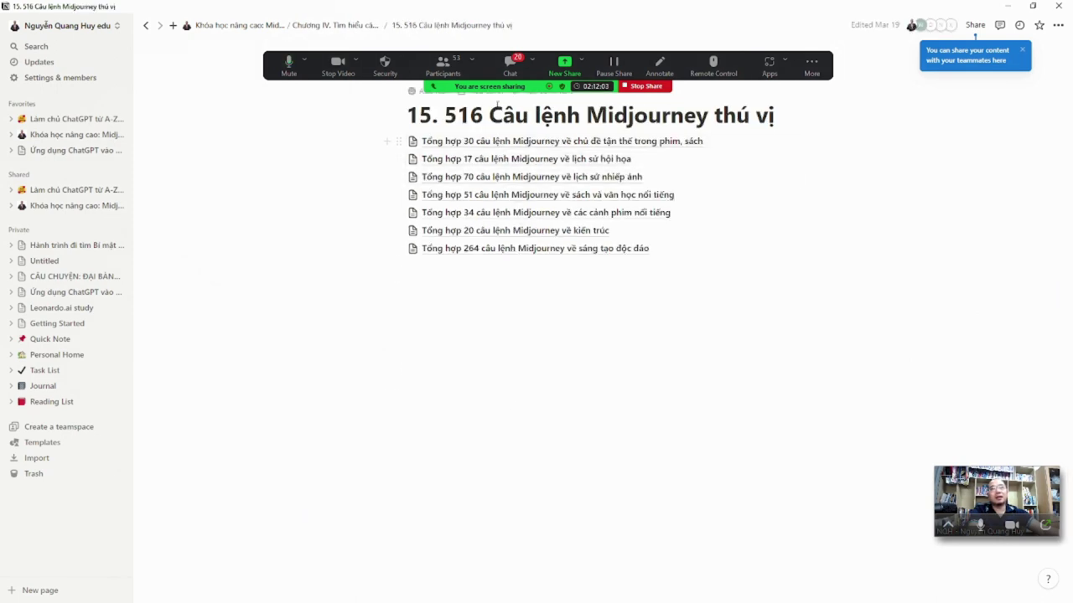
left_click(496, 250)
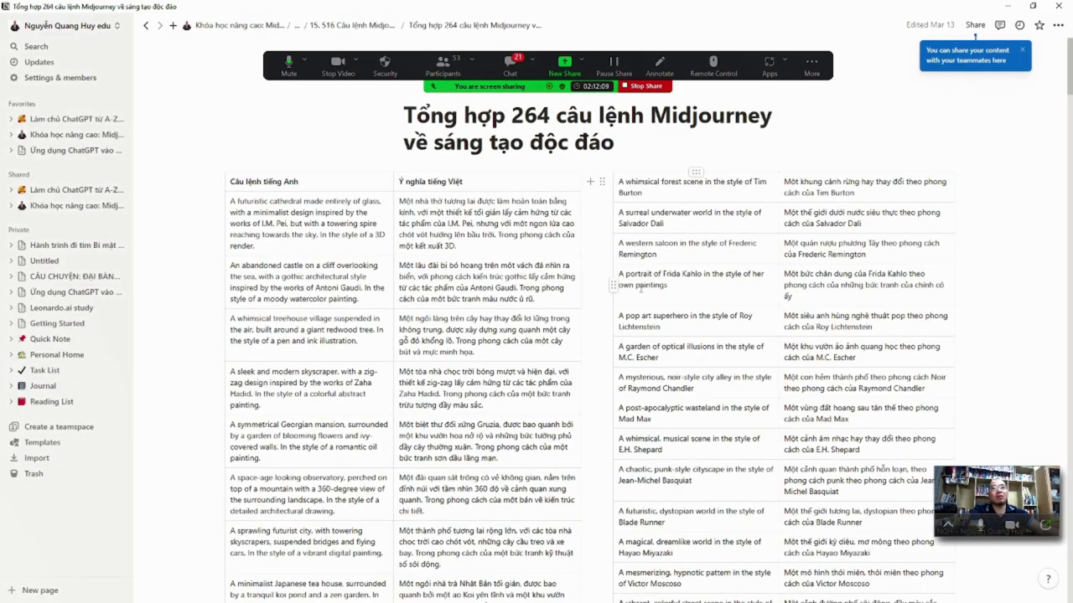
scroll(474, 347, "down", 6)
scroll(474, 347, "down", 10)
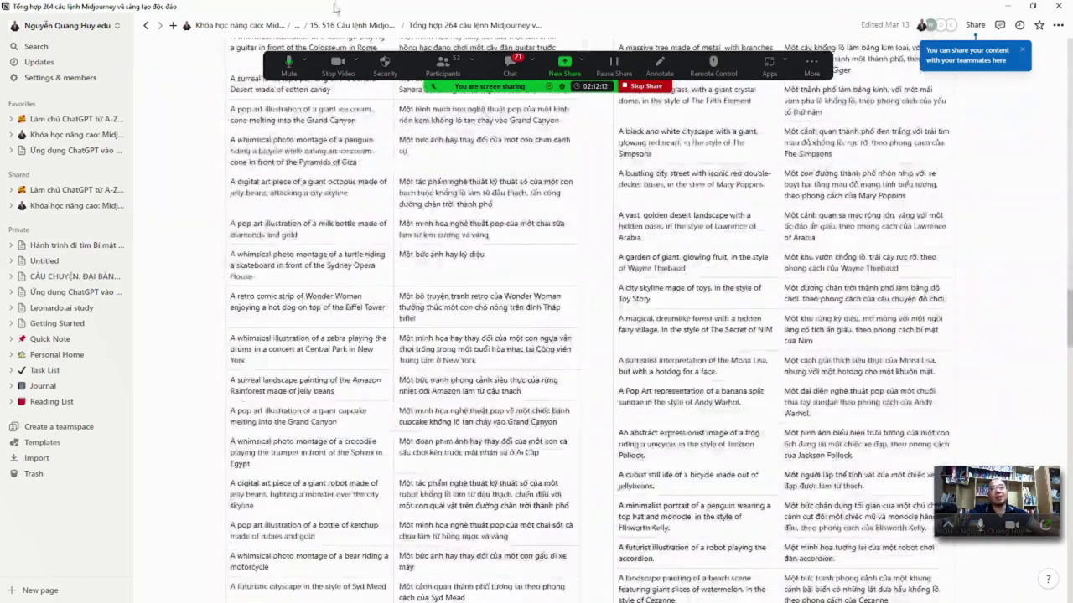
Return to Chương IV and open the "Drawing Types (Các loại bản vẽ)" page under "12. Drawing & Art mediums"
left_click(331, 25)
left_click(323, 25)
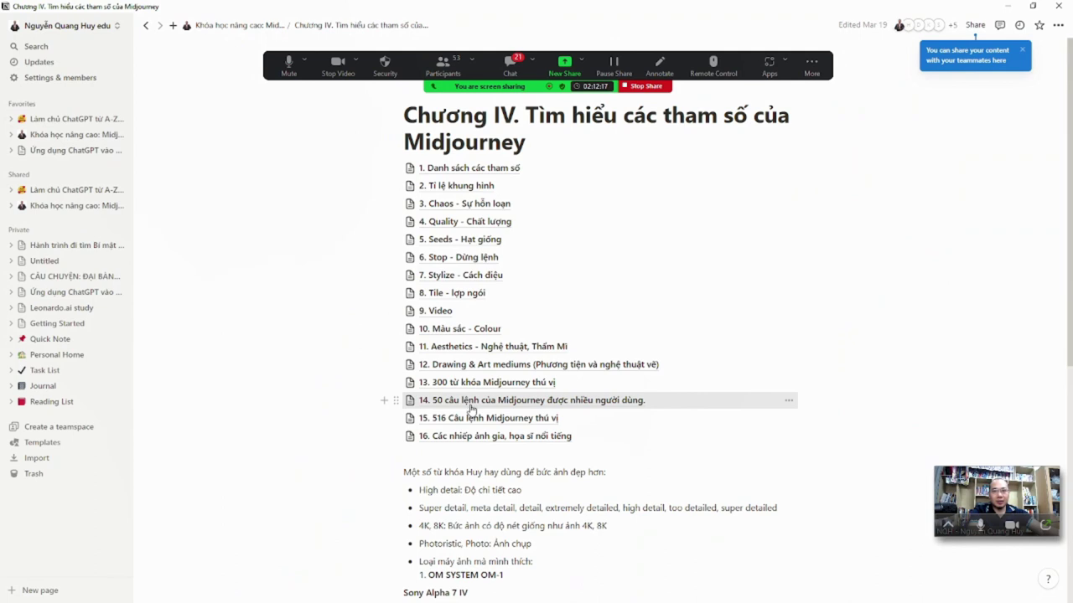
left_click(468, 367)
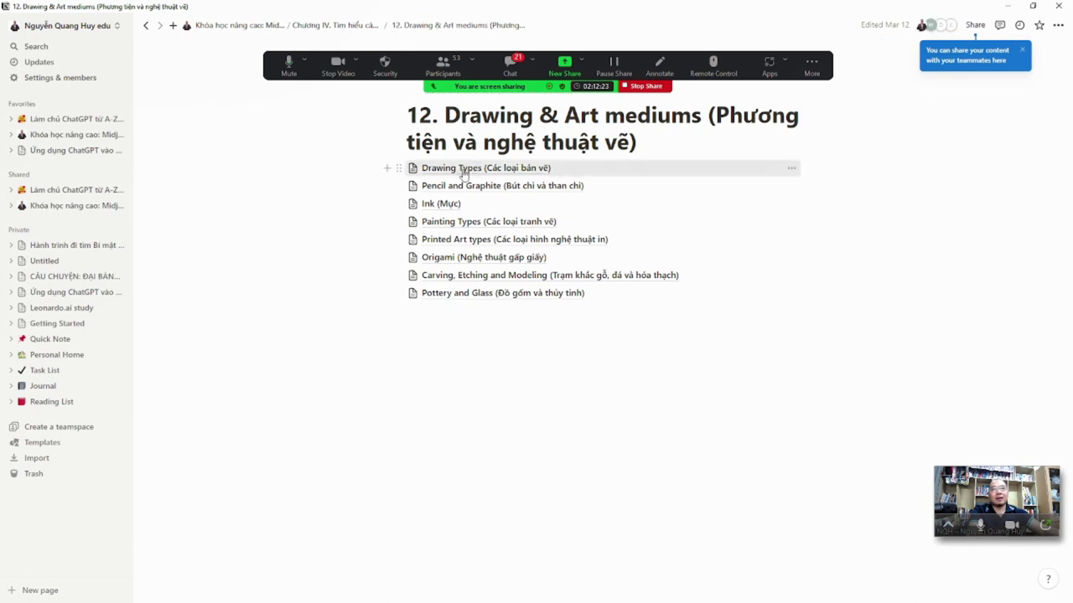
left_click(463, 172)
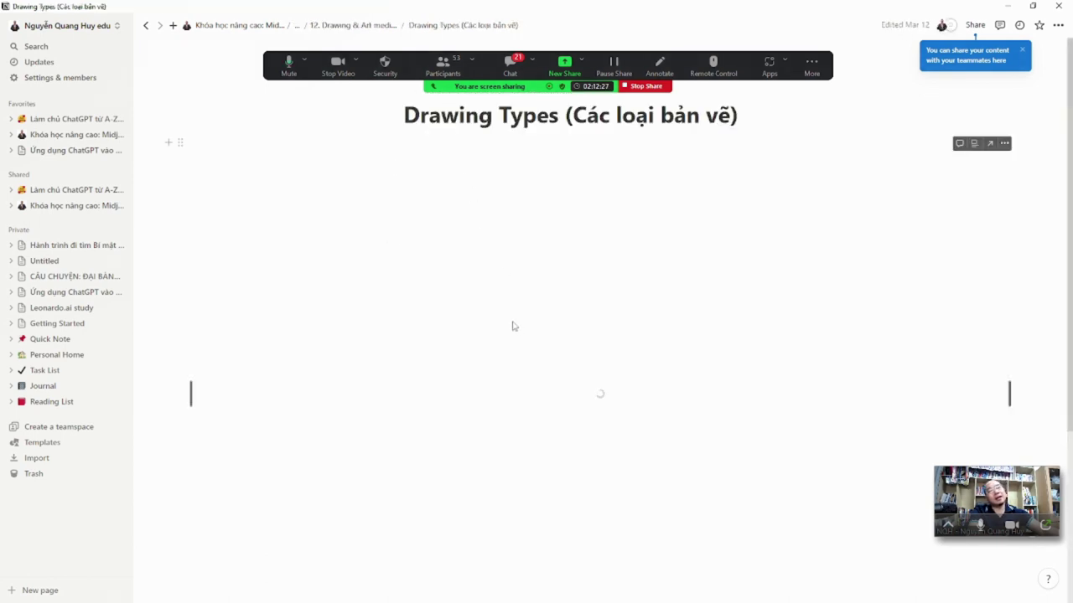
Look through the embedded Drawing Types gallery from the first drawing styles down to its end
scroll(551, 390, "down", 3)
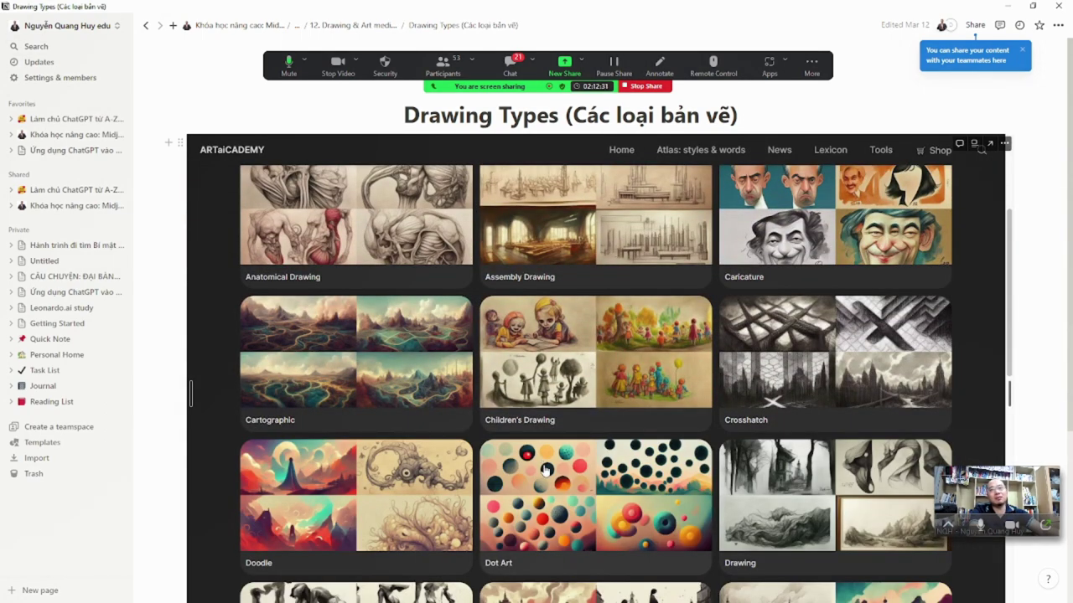
scroll(551, 480, "down", 1)
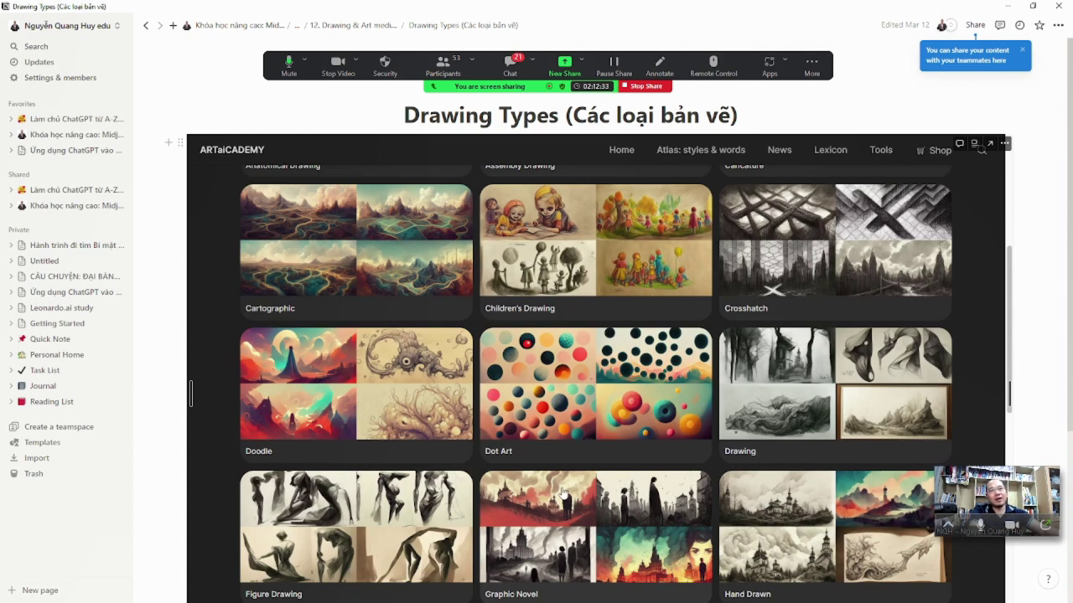
scroll(564, 488, "down", 2)
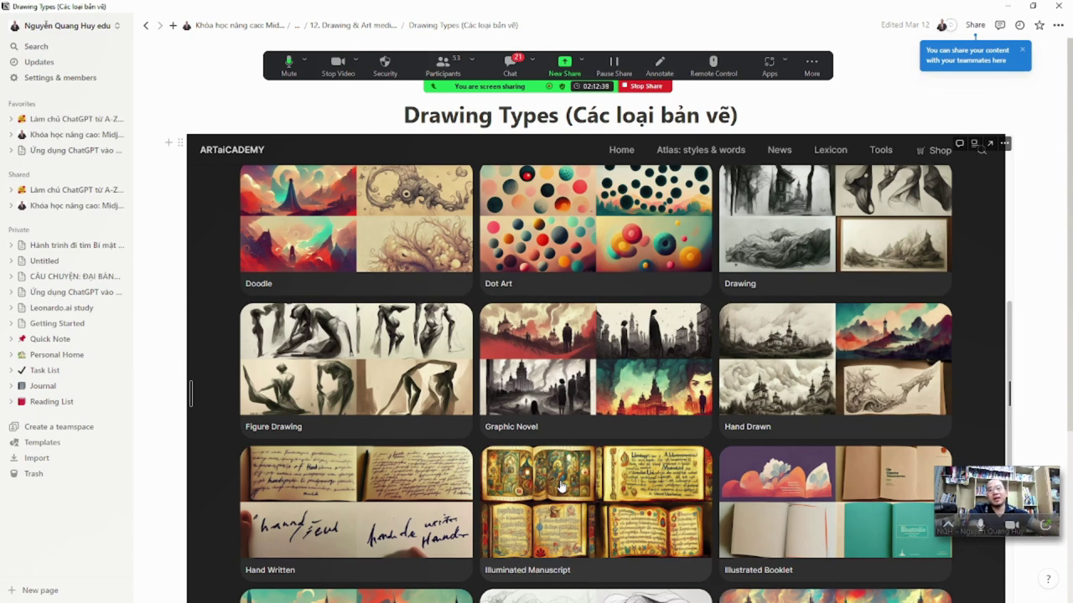
scroll(419, 521, "down", 3)
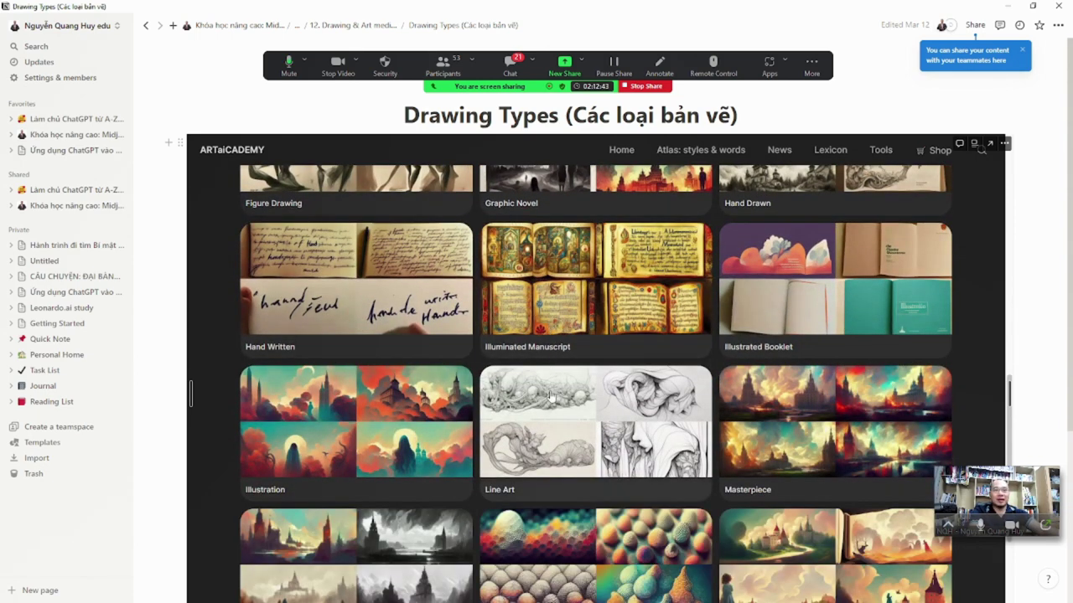
scroll(574, 450, "down", 3)
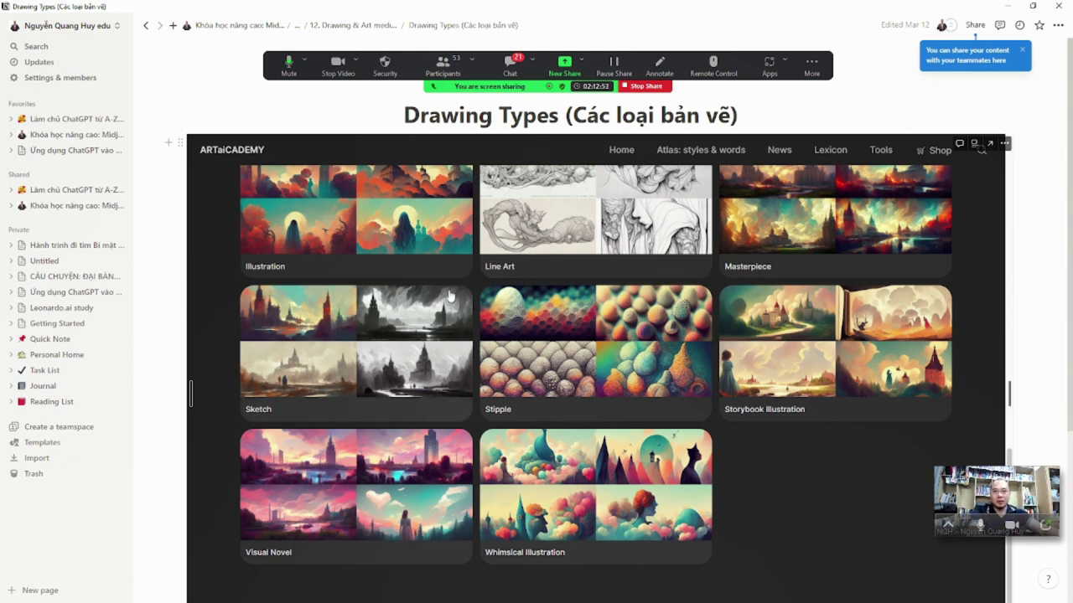
scroll(532, 509, "down", 3)
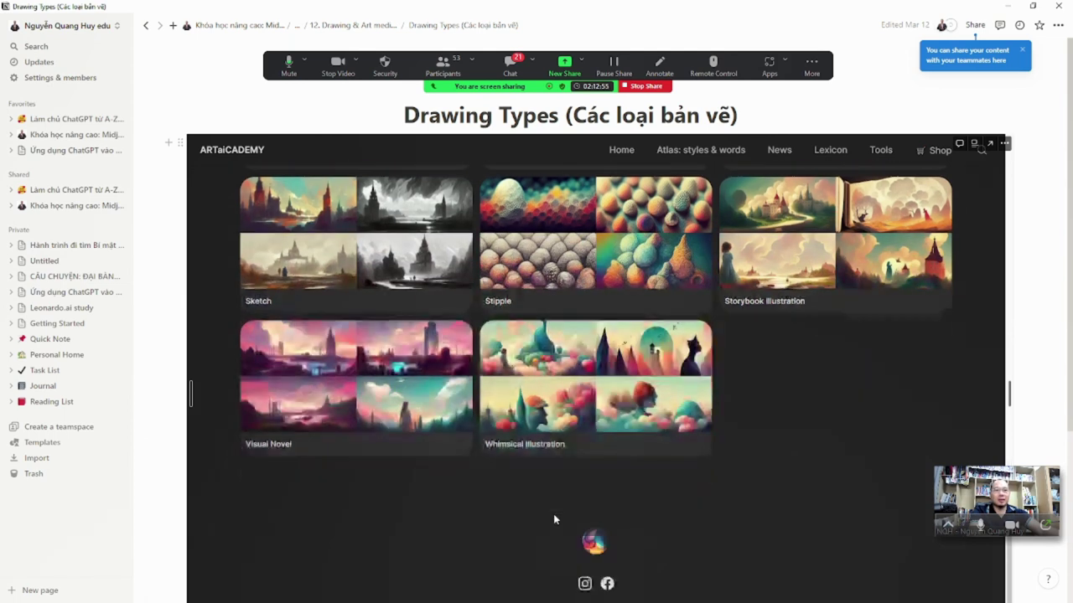
Return to "12. Drawing & Art mediums", open "Pencil and Graphite (Bút chì và than chì)" and look through its gallery
left_click(351, 26)
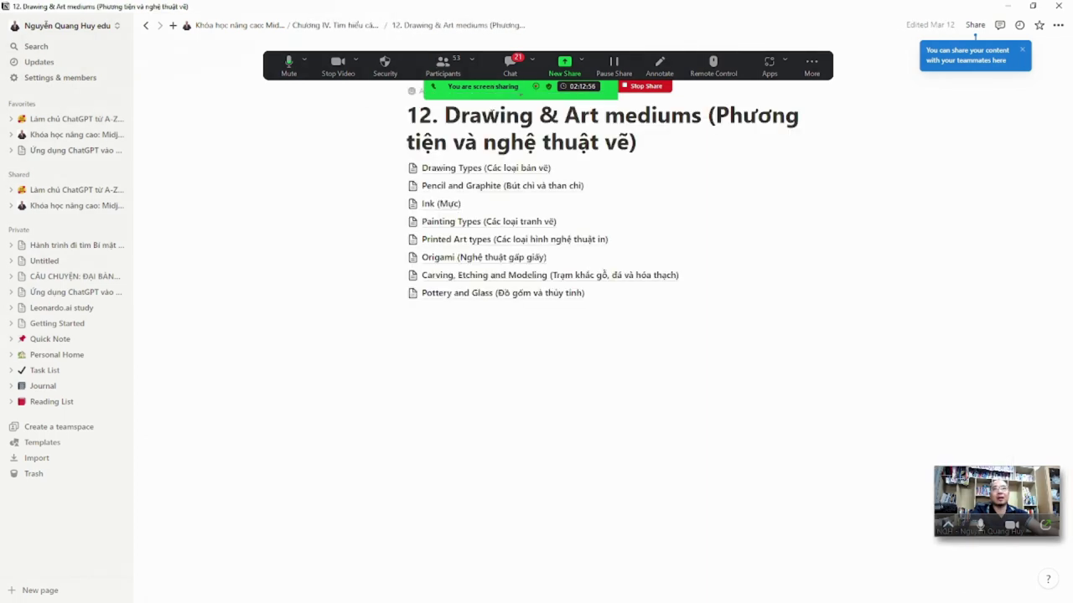
left_click(450, 192)
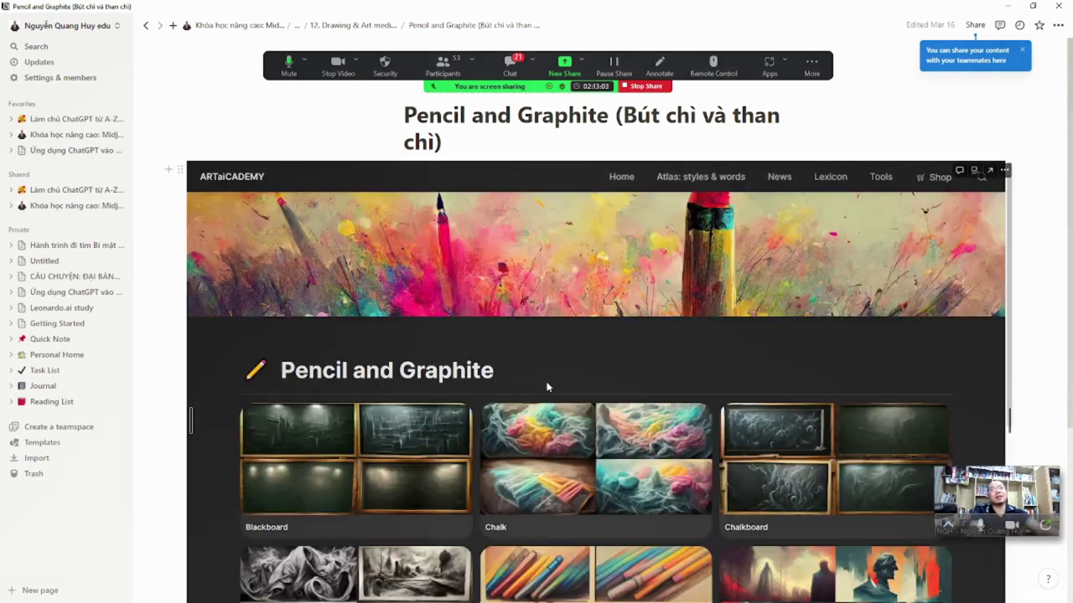
scroll(549, 384, "down", 3)
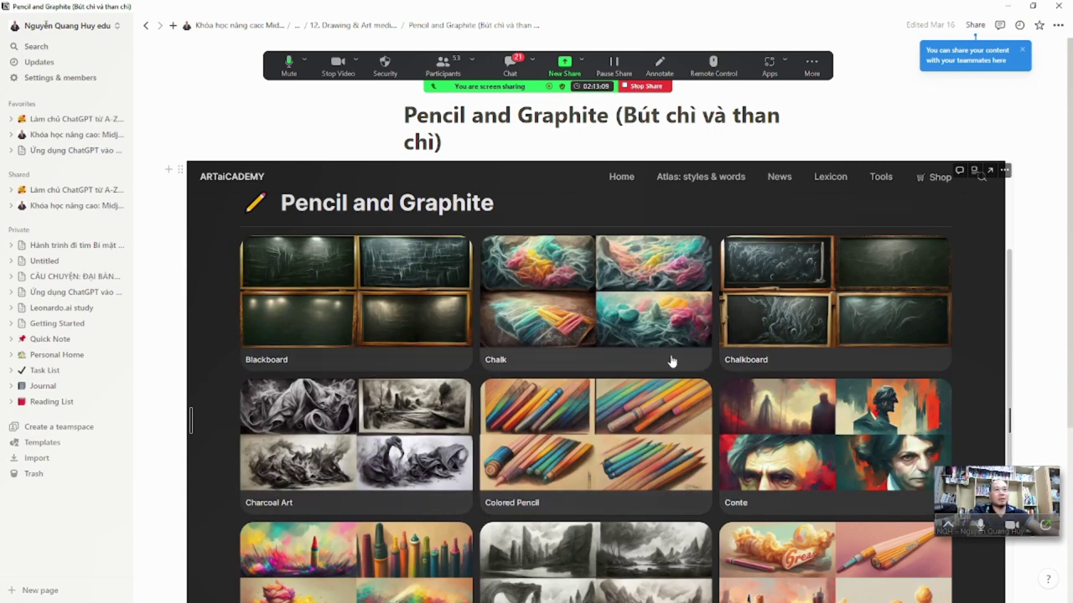
scroll(533, 456, "down", 2)
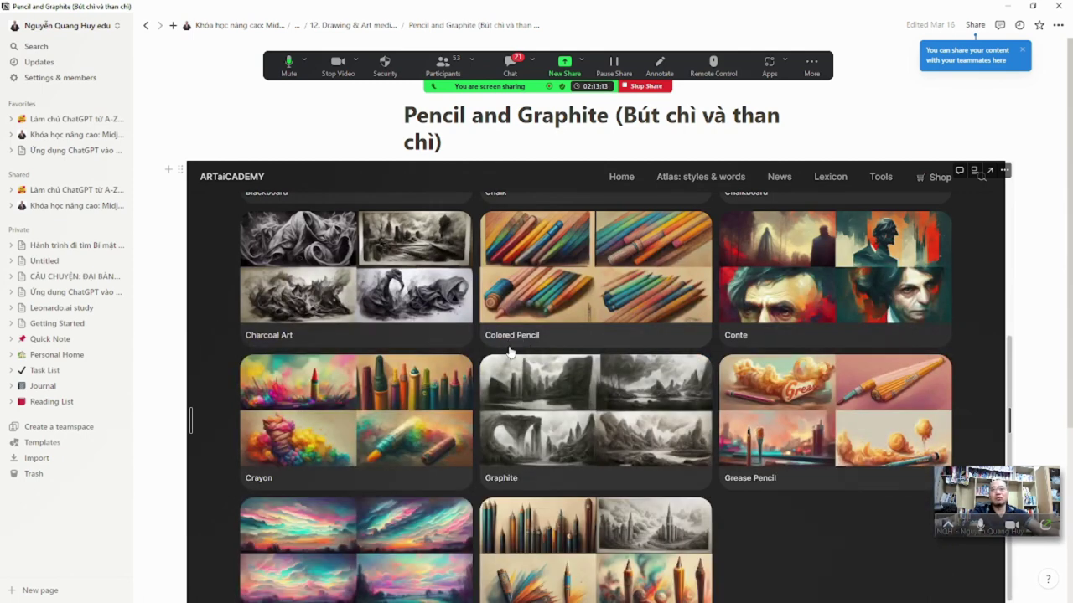
scroll(280, 469, "down", 1)
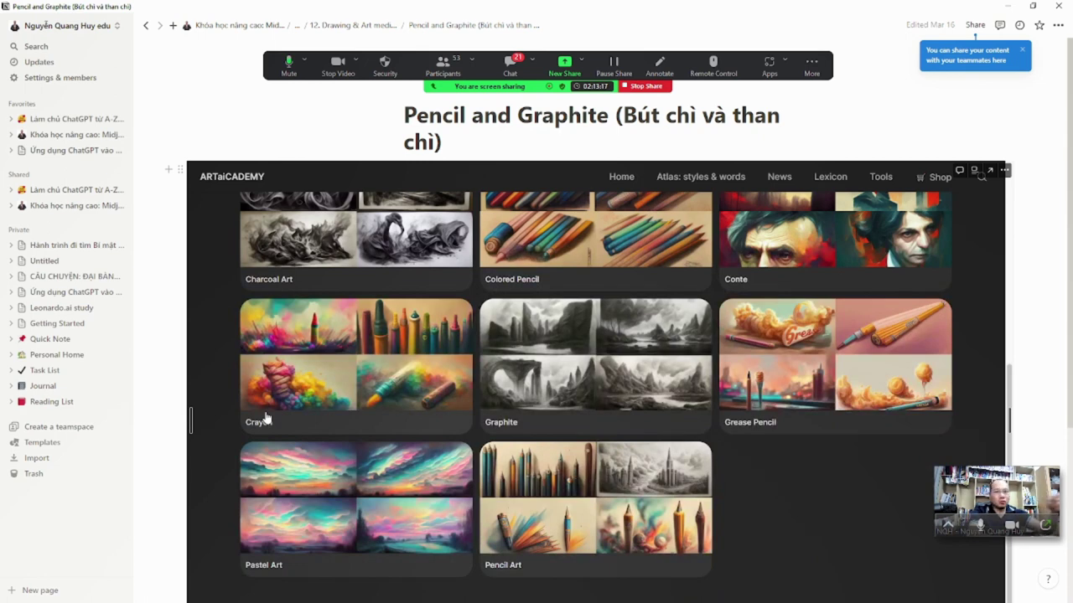
scroll(265, 419, "down", 2)
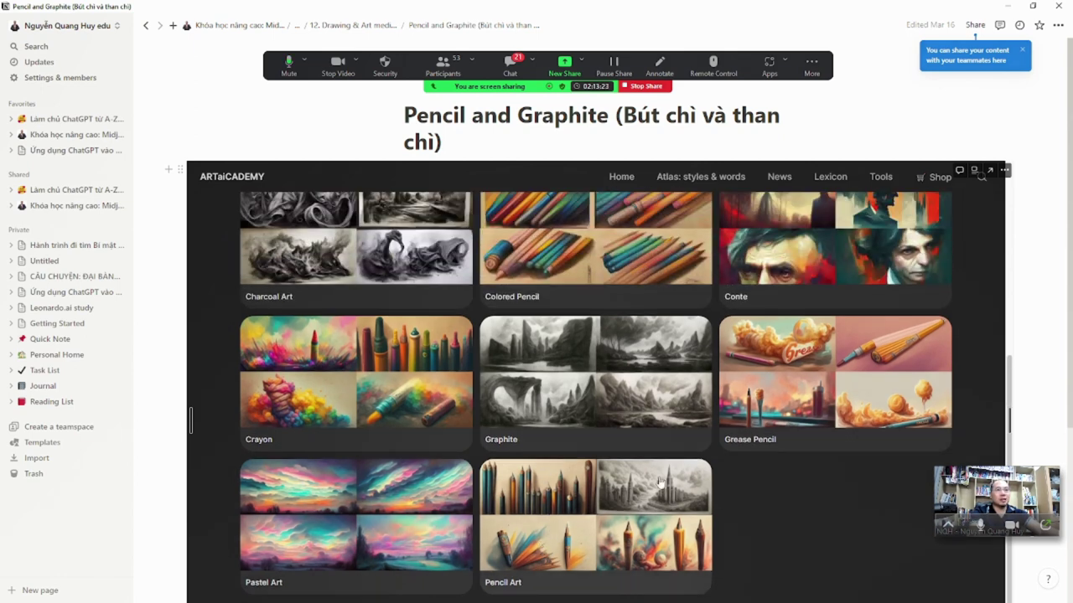
Open the "Ink (Mực)" page under "12. Drawing & Art mediums" and review its ink and pen styles to the end
left_click(358, 26)
left_click(447, 207)
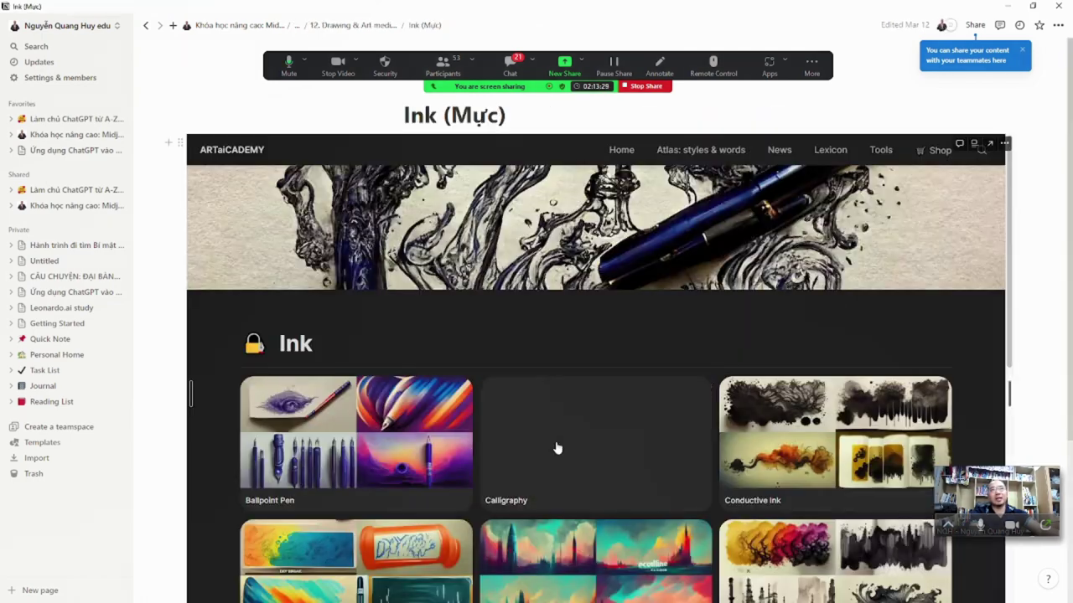
scroll(560, 453, "down", 3)
scroll(558, 496, "down", 1)
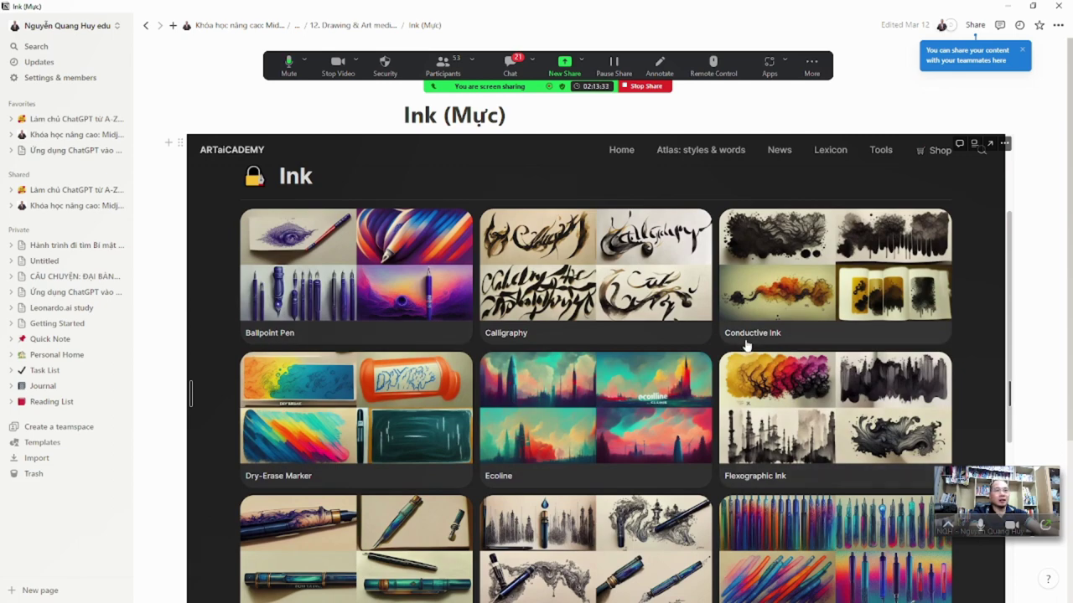
scroll(758, 368, "down", 4)
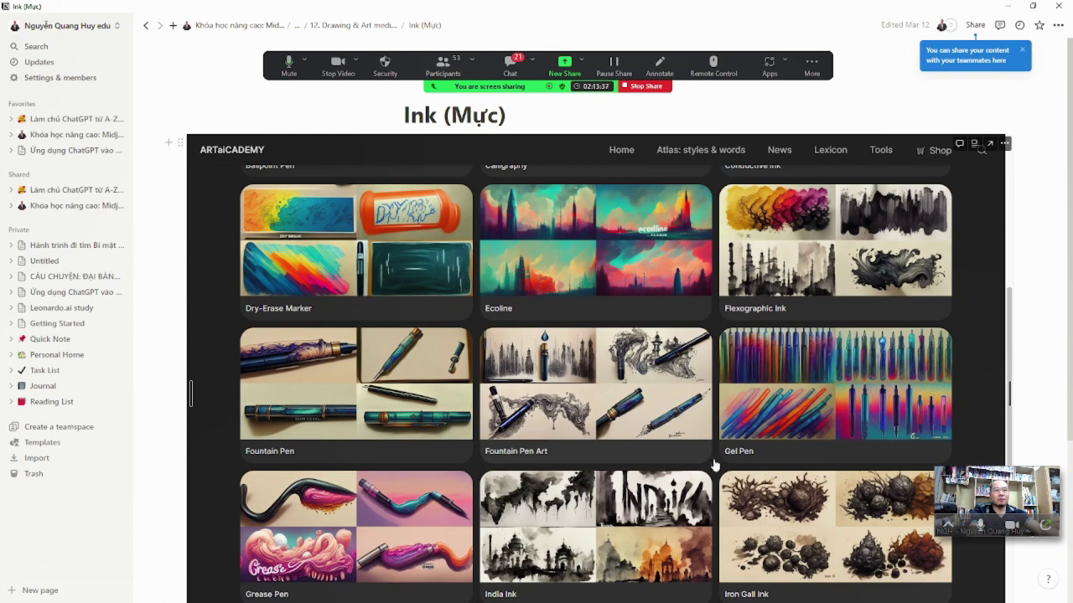
scroll(756, 457, "down", 5)
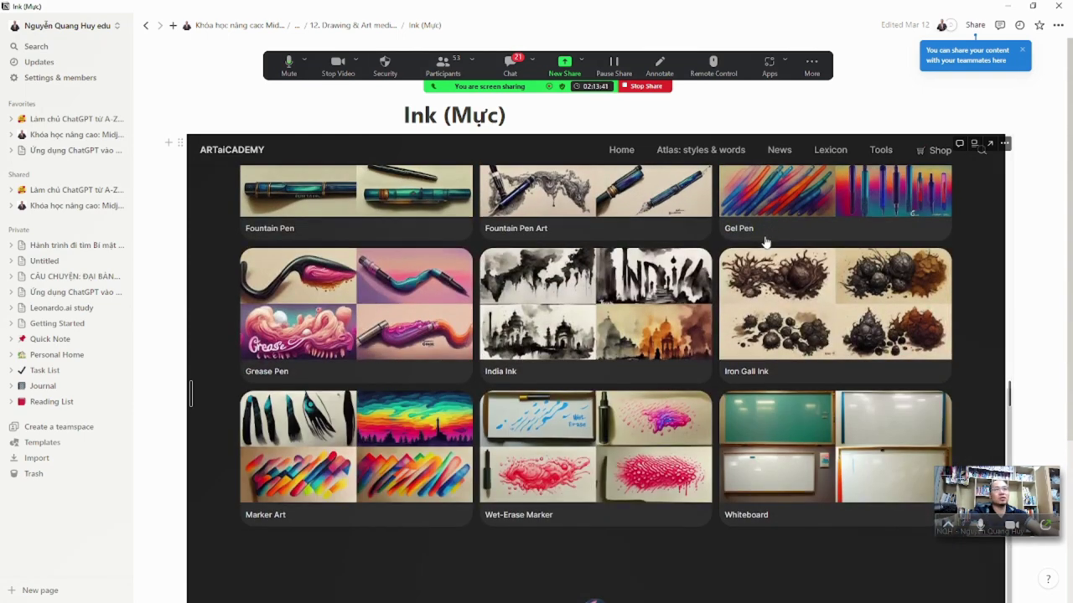
scroll(766, 251, "up", 3)
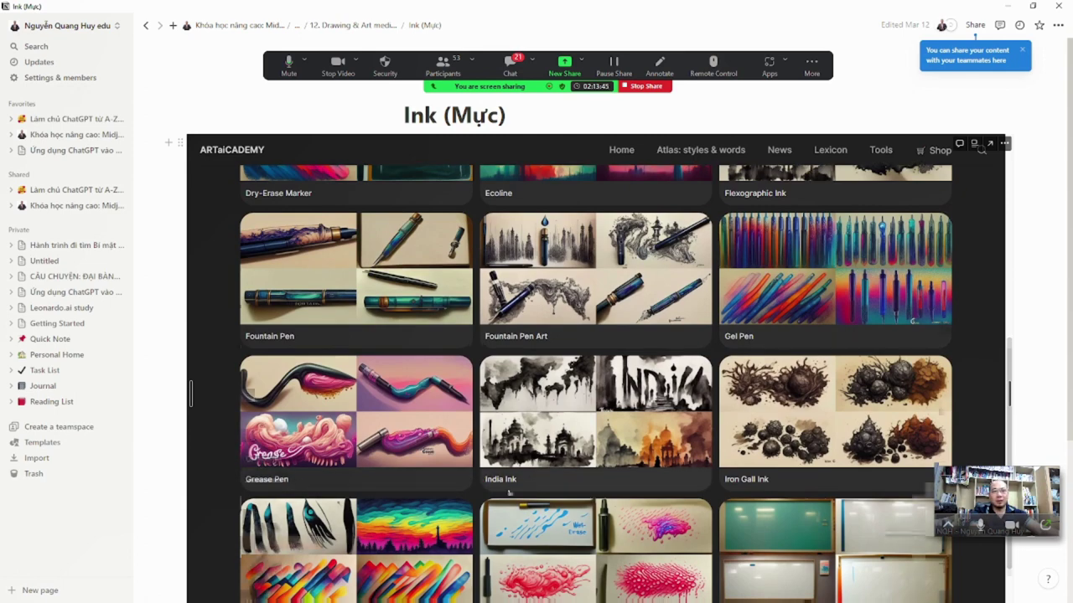
scroll(521, 490, "down", 4)
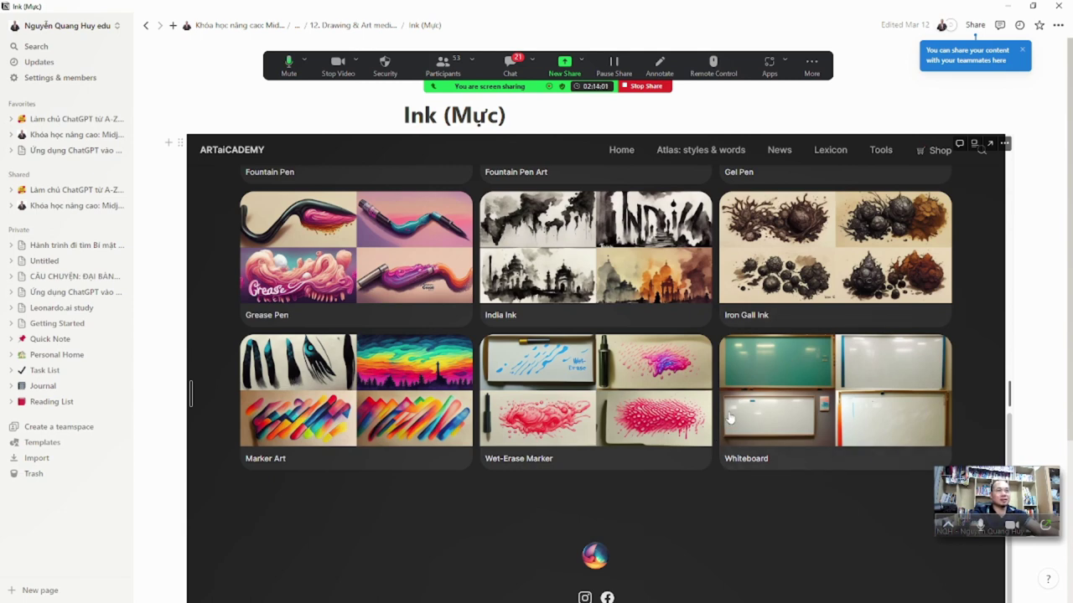
Return to "12. Drawing & Art mediums", open "Painting Types (Các loại tranh vẽ)" and skim its gallery of painting styles
left_click(369, 25)
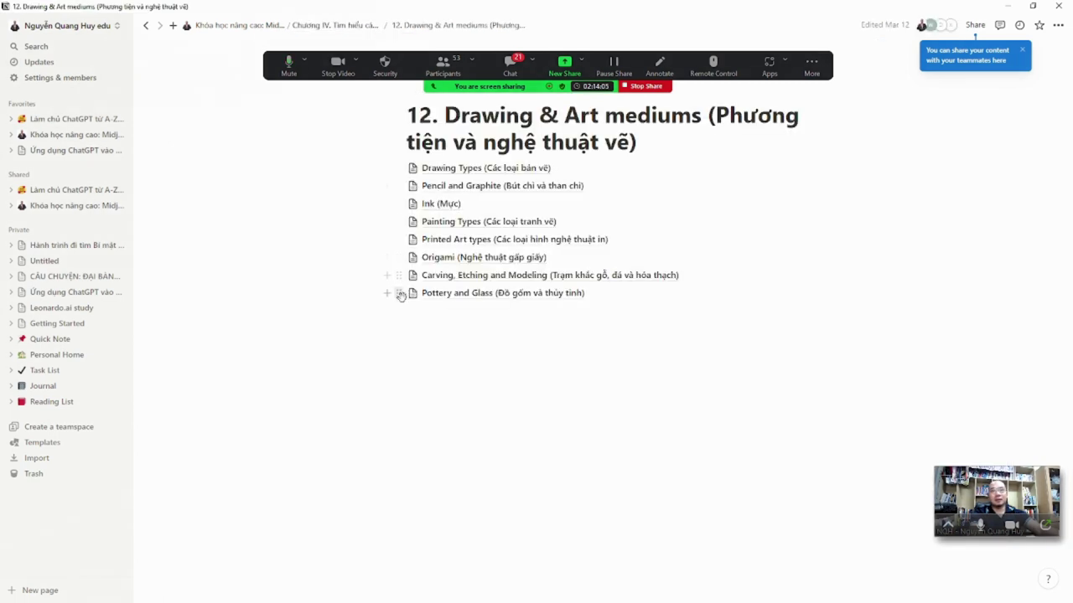
left_click(454, 223)
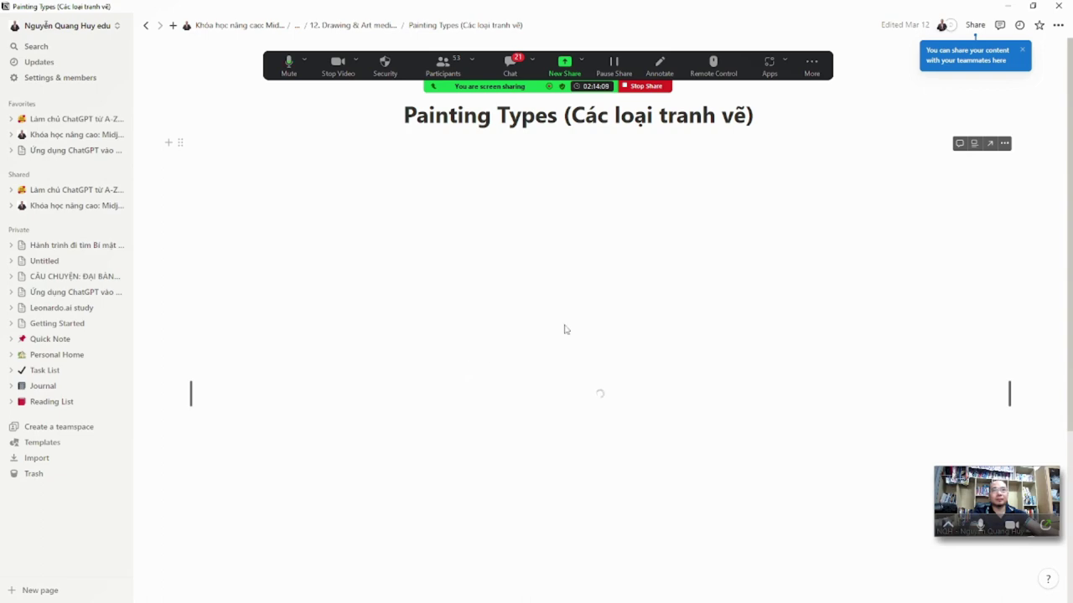
scroll(574, 317, "down", 3)
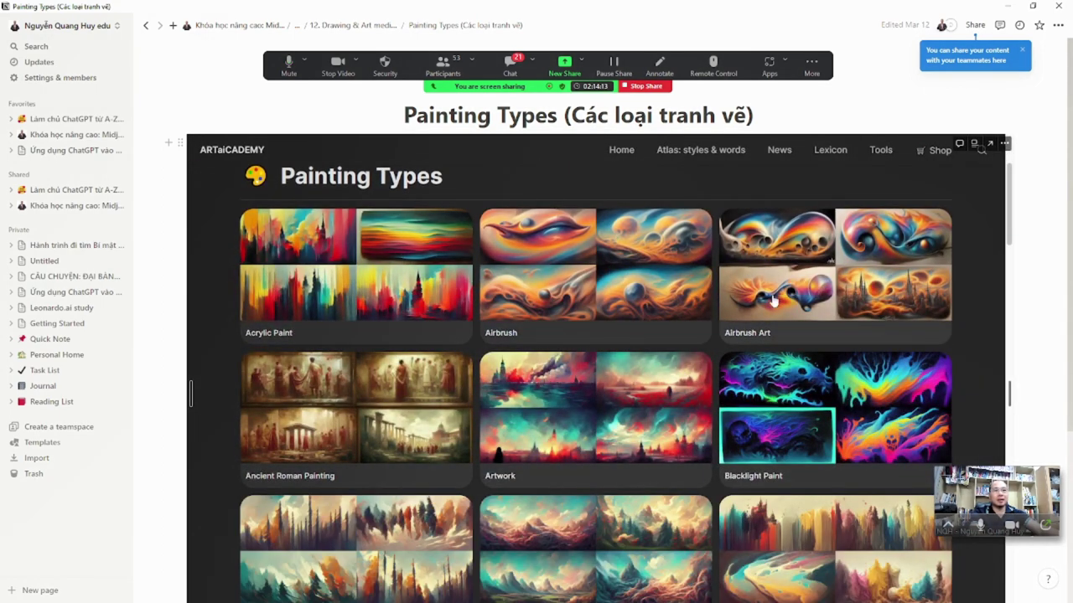
scroll(773, 300, "down", 3)
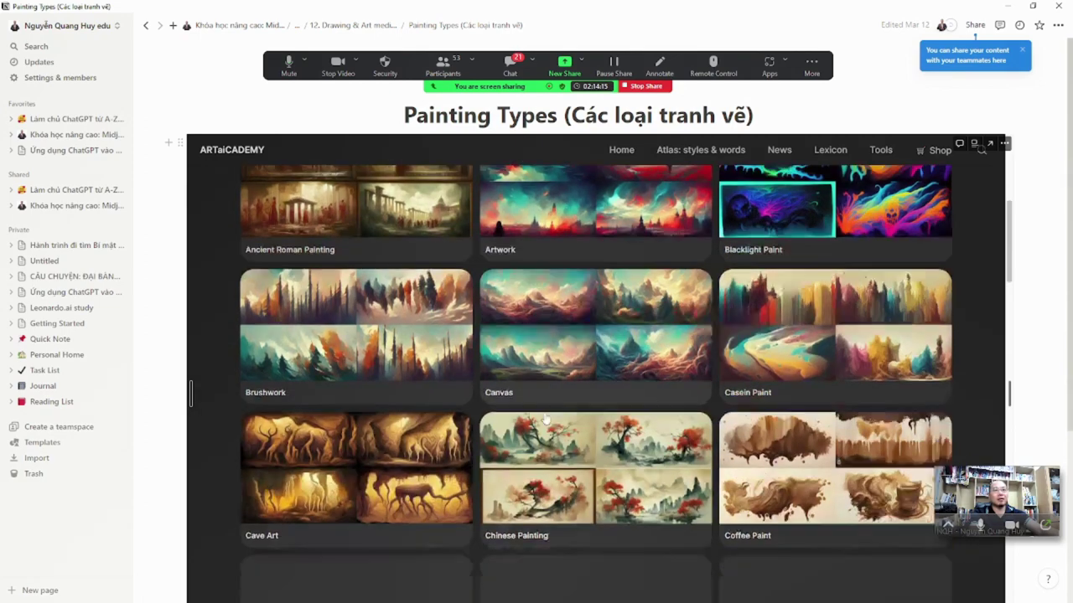
scroll(546, 419, "down", 7)
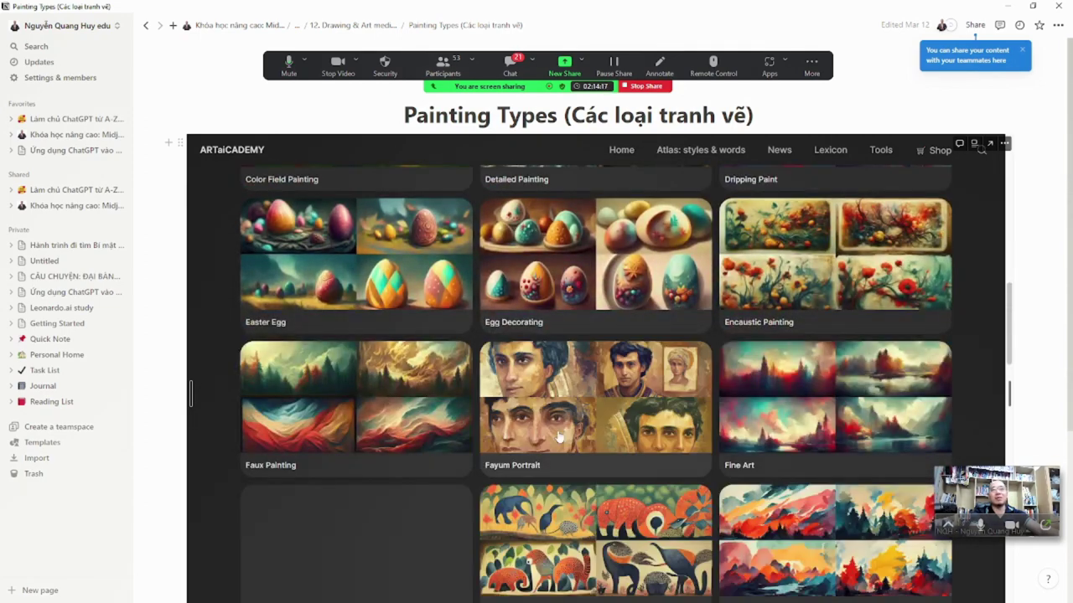
scroll(559, 435, "down", 7)
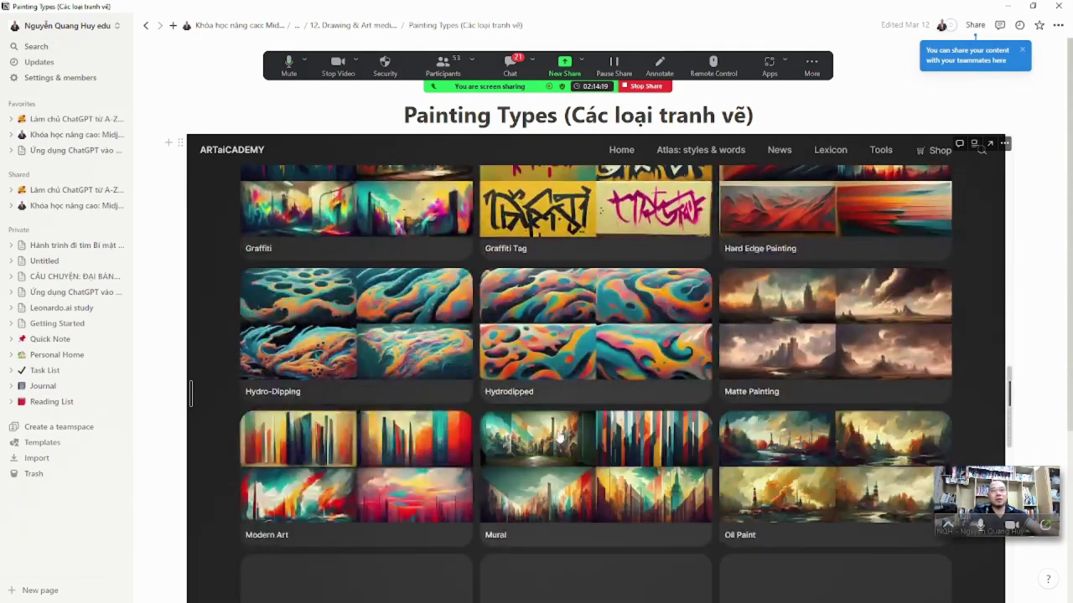
scroll(559, 435, "down", 5)
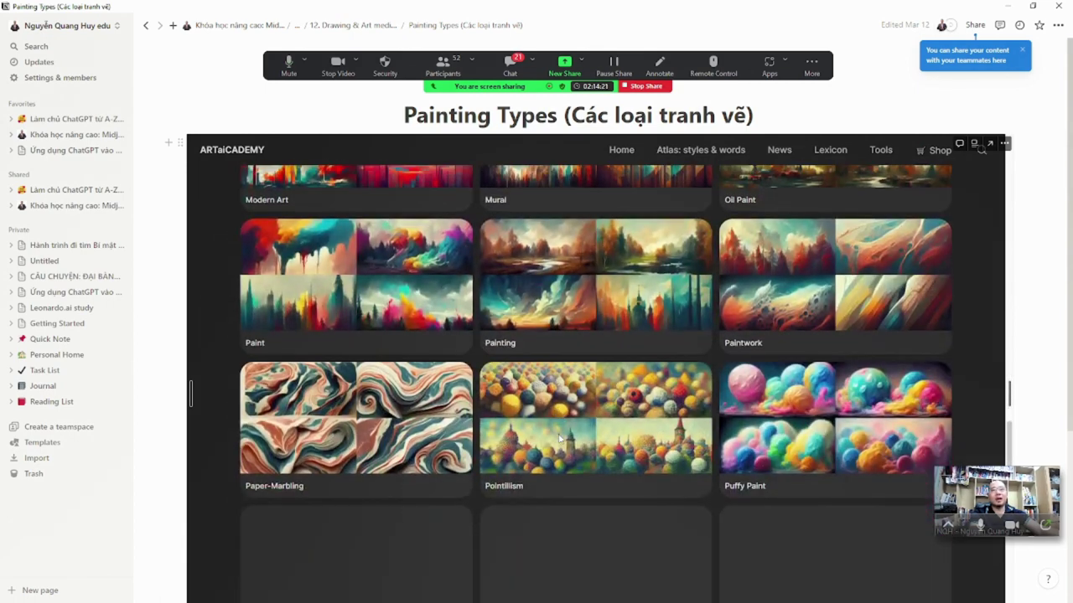
scroll(560, 436, "down", 5)
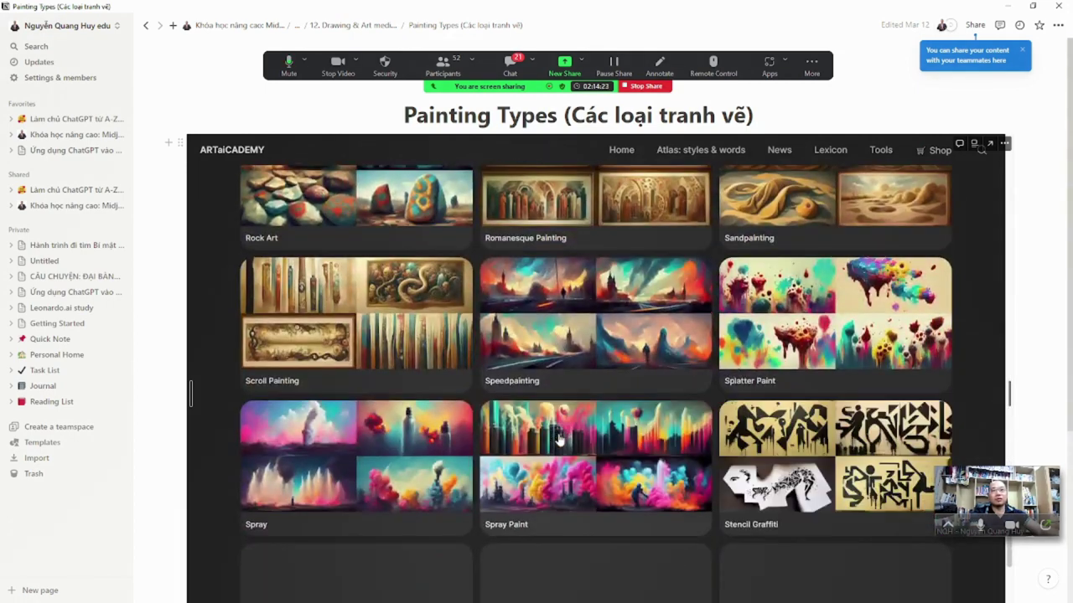
scroll(559, 438, "down", 2)
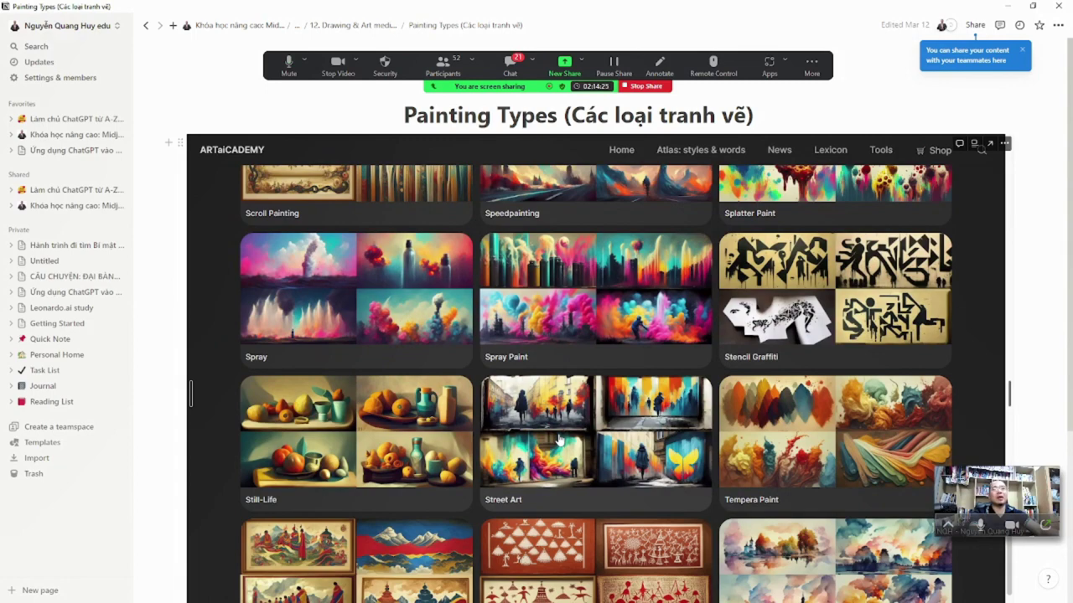
scroll(568, 441, "down", 3)
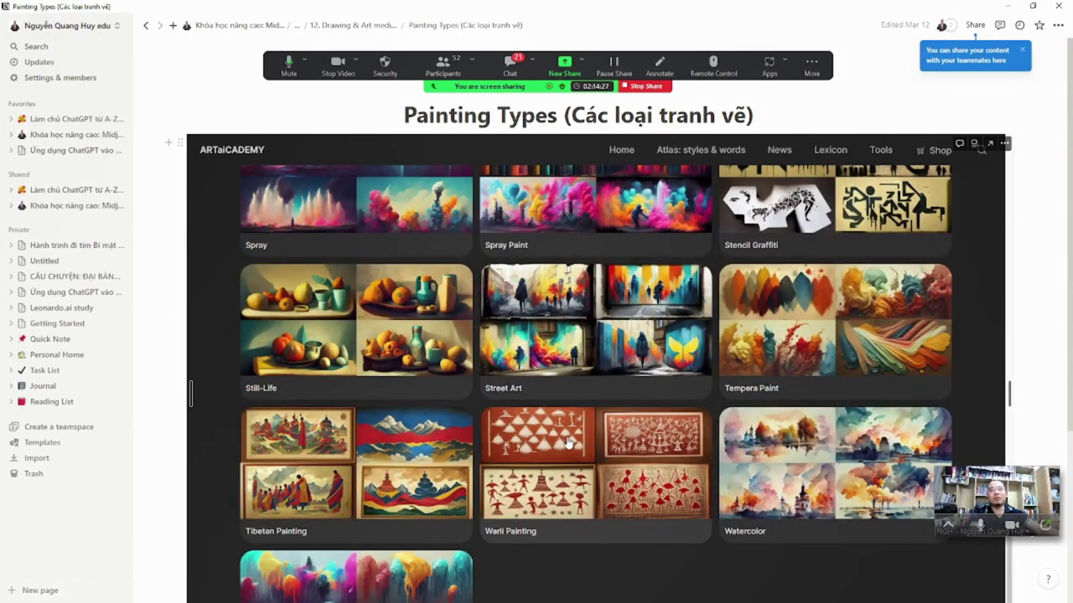
scroll(558, 449, "up", 2)
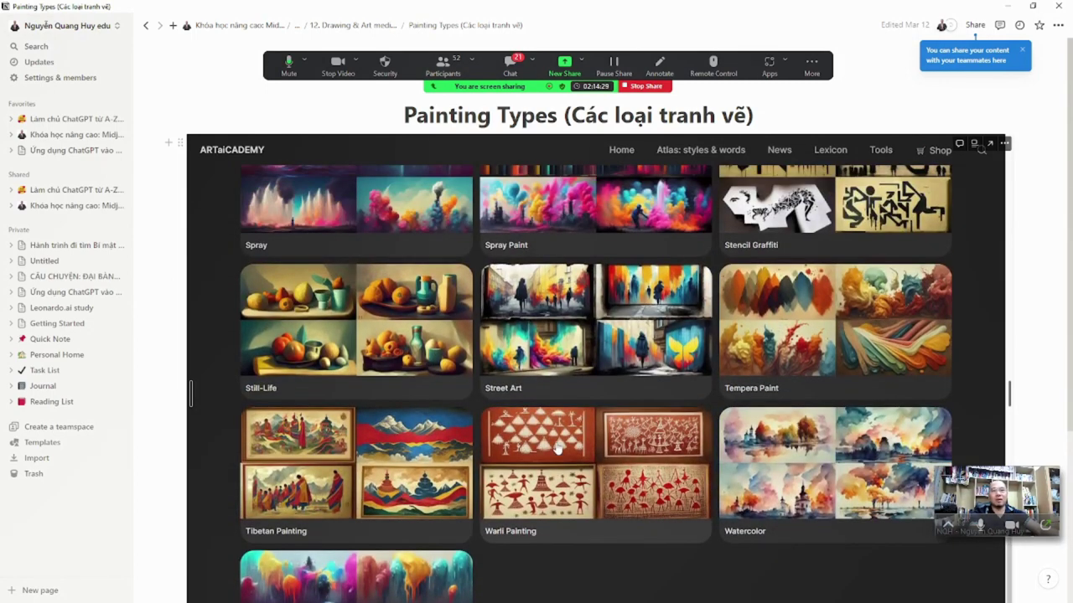
scroll(536, 370, "up", 5)
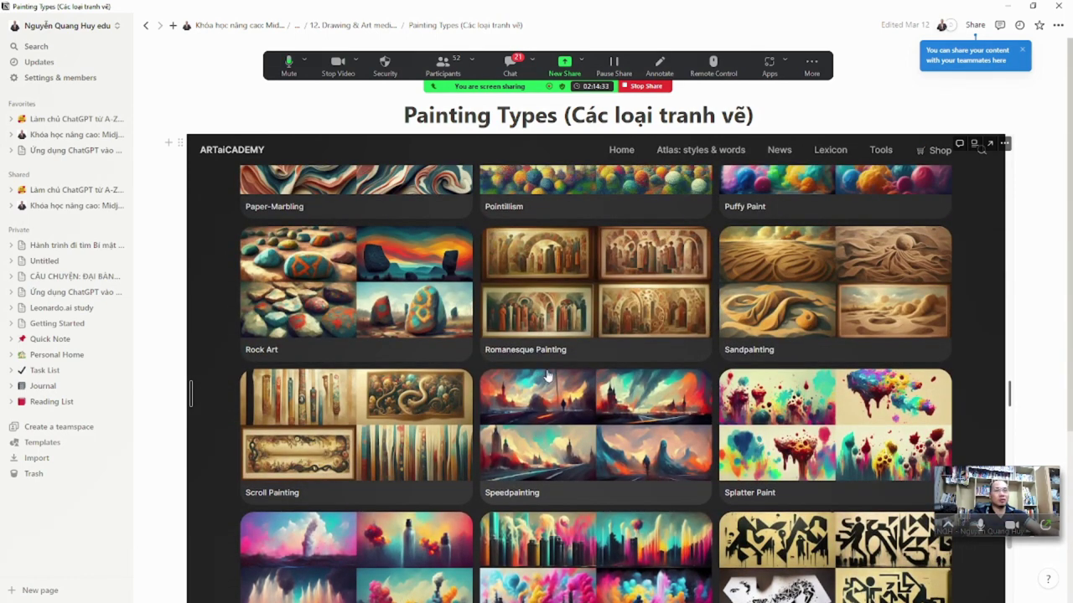
scroll(546, 376, "up", 4)
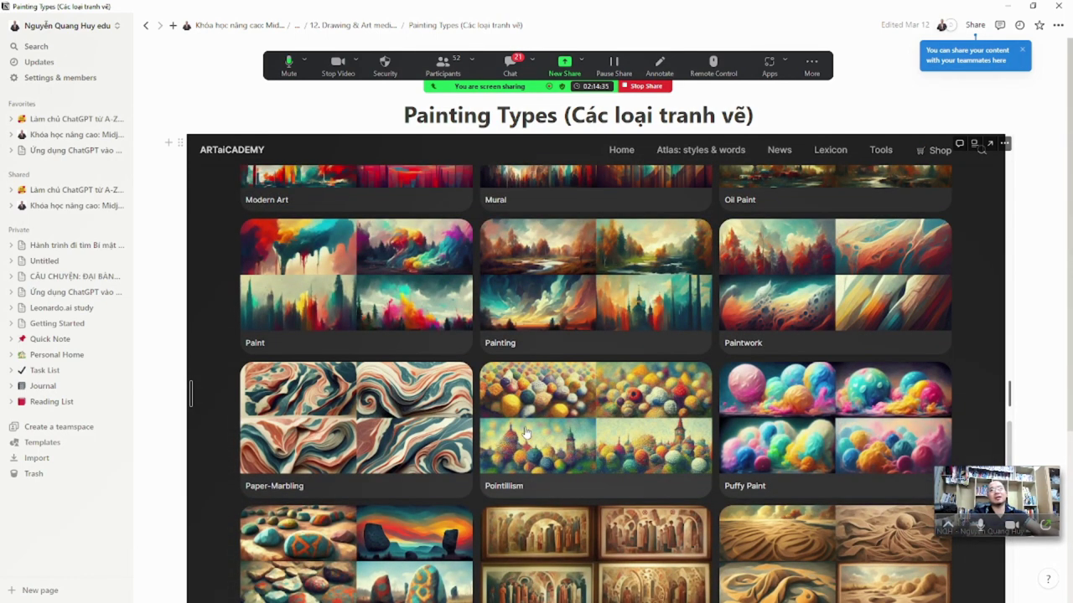
Return to "12. Drawing & Art mediums", open "Printed Art types (Các loại hình nghệ thuật in)" and look through its first styles, down to Concept Art
left_click(381, 26)
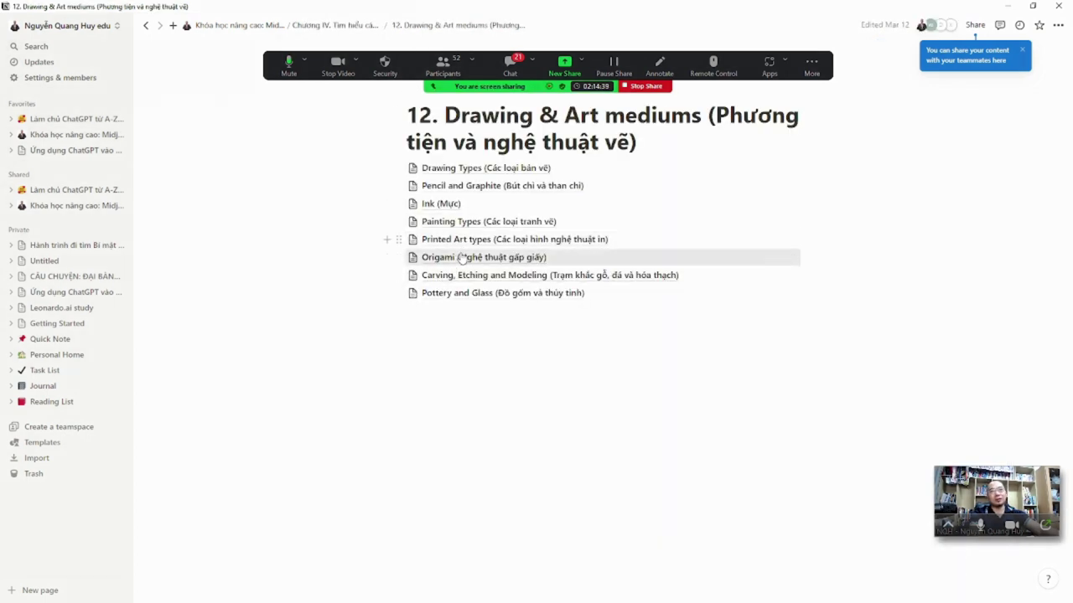
left_click(471, 240)
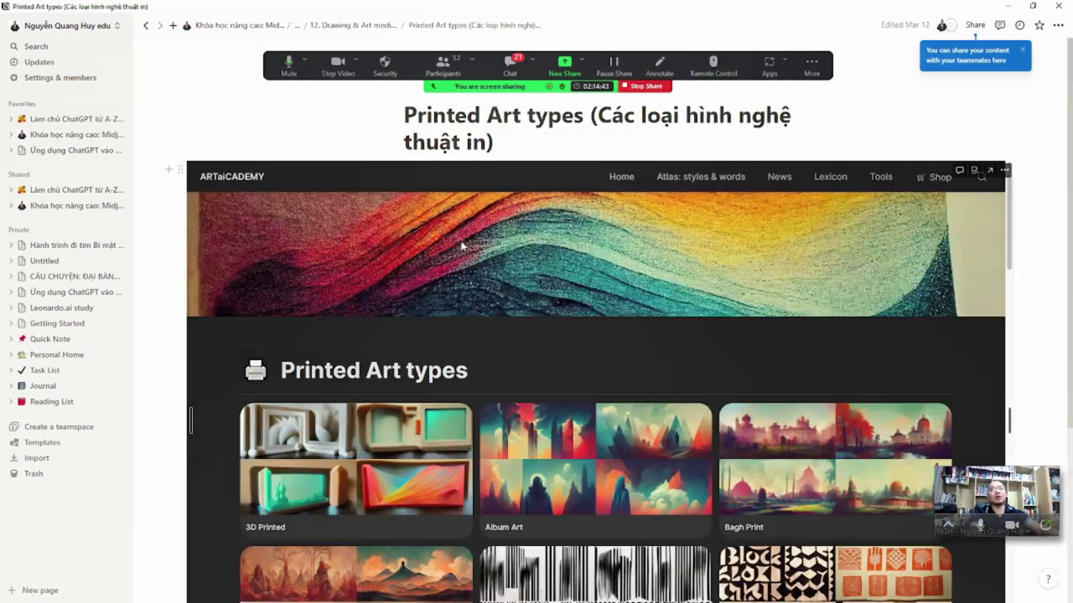
scroll(393, 417, "down", 2)
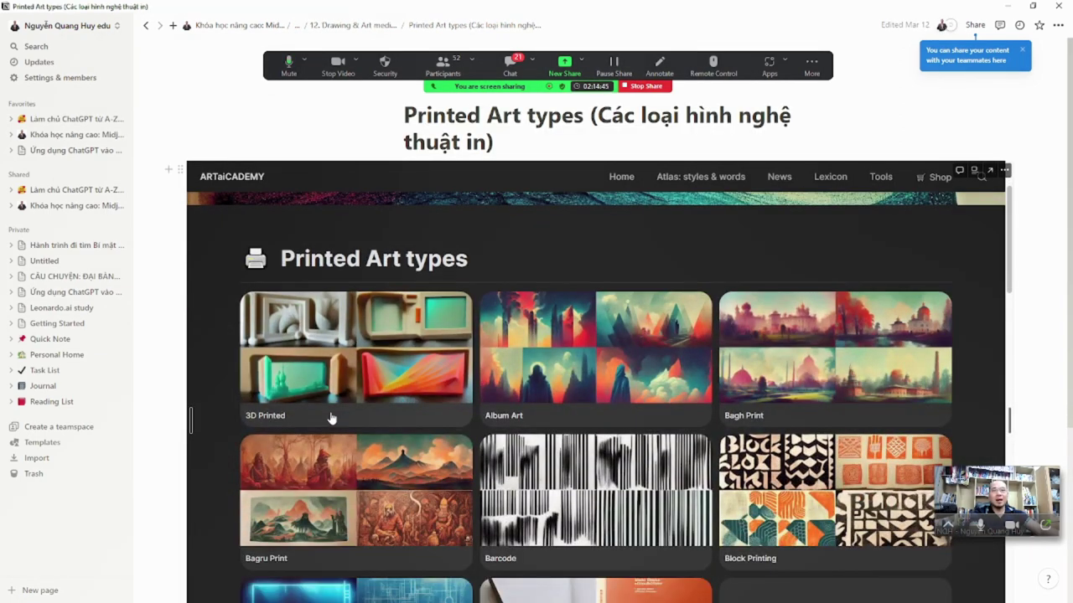
scroll(770, 432, "down", 2)
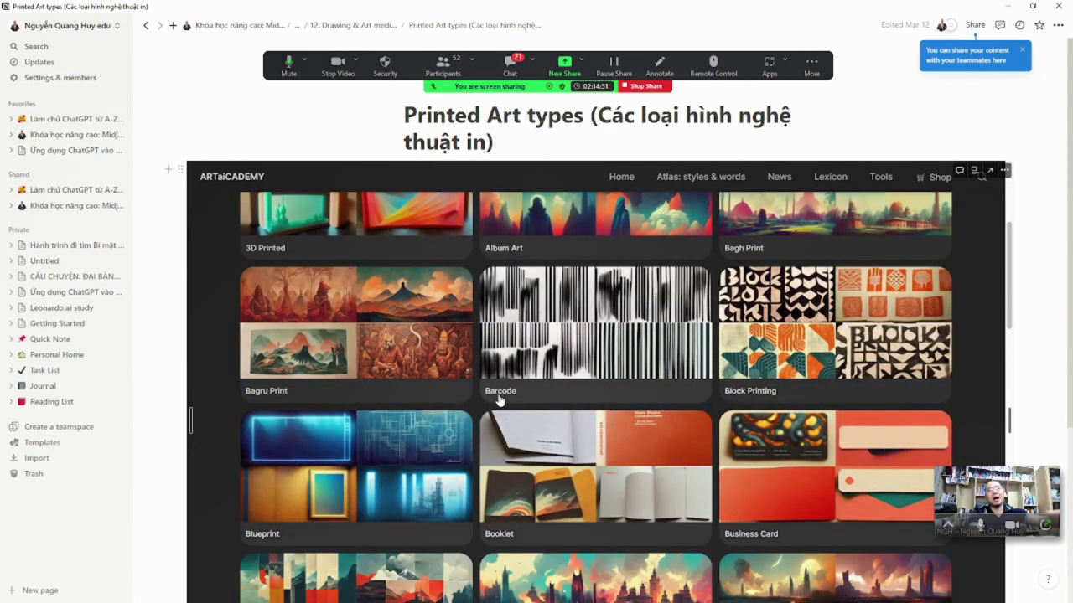
scroll(548, 400, "down", 1)
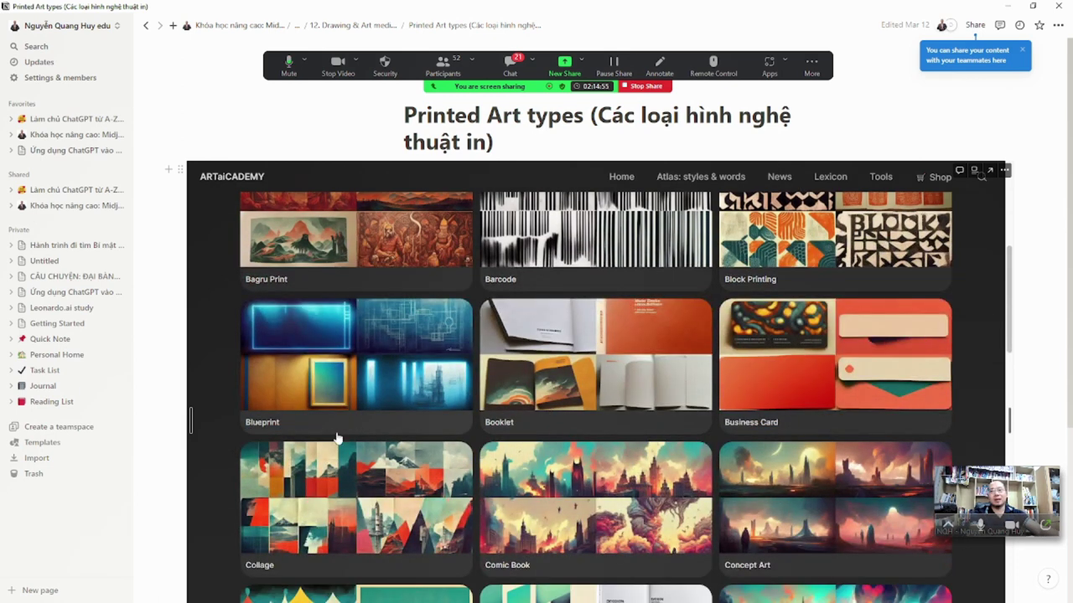
scroll(549, 408, "down", 3)
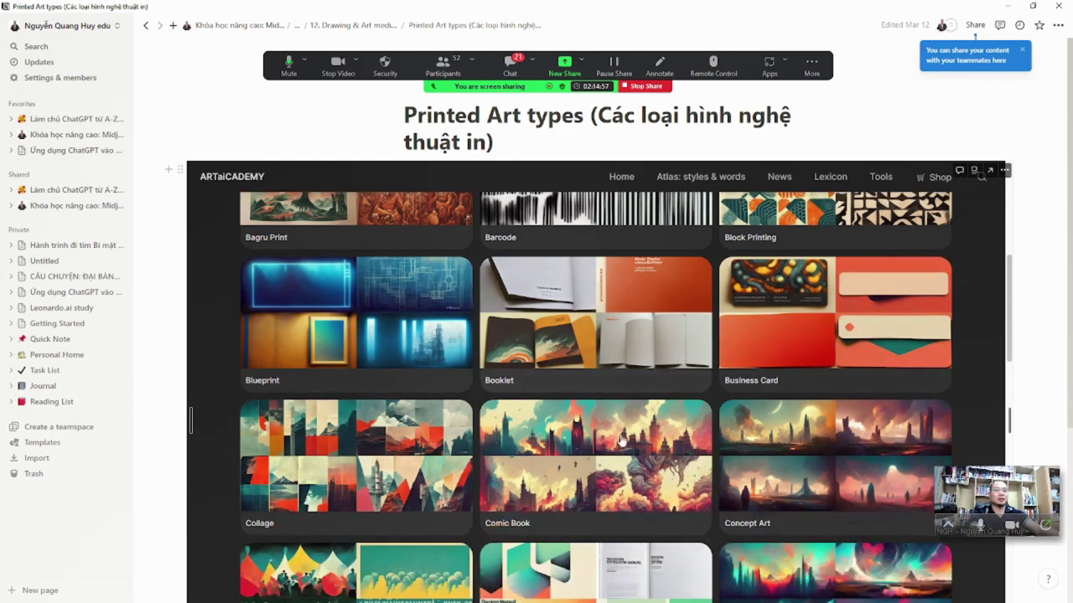
scroll(770, 328, "up", 2)
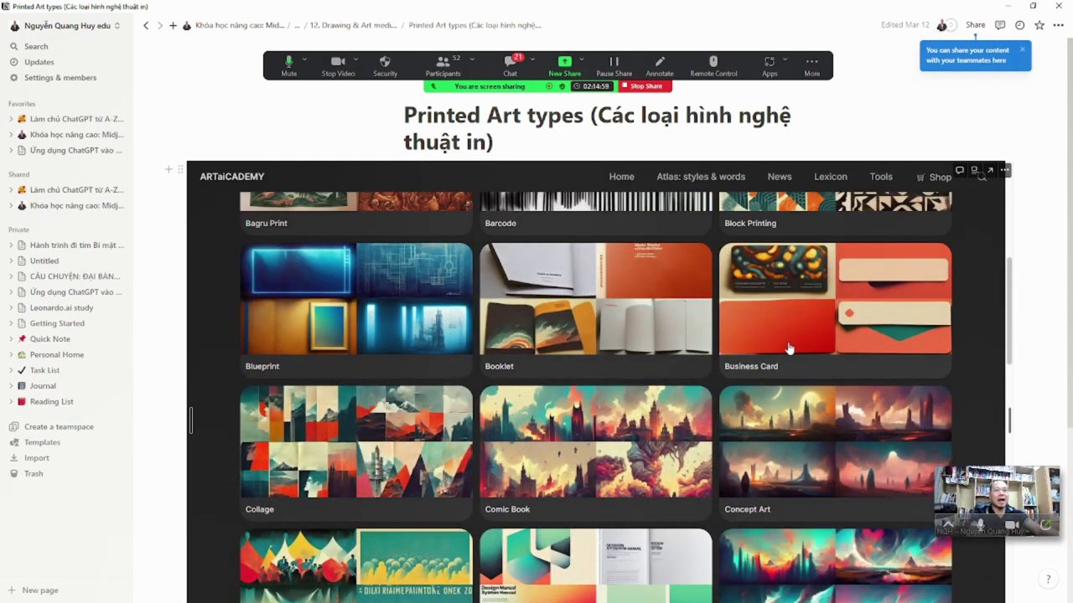
Look through the rest of the Printed Art types gallery, from Concert Poster to the Watermark style at its end
scroll(789, 348, "down", 4)
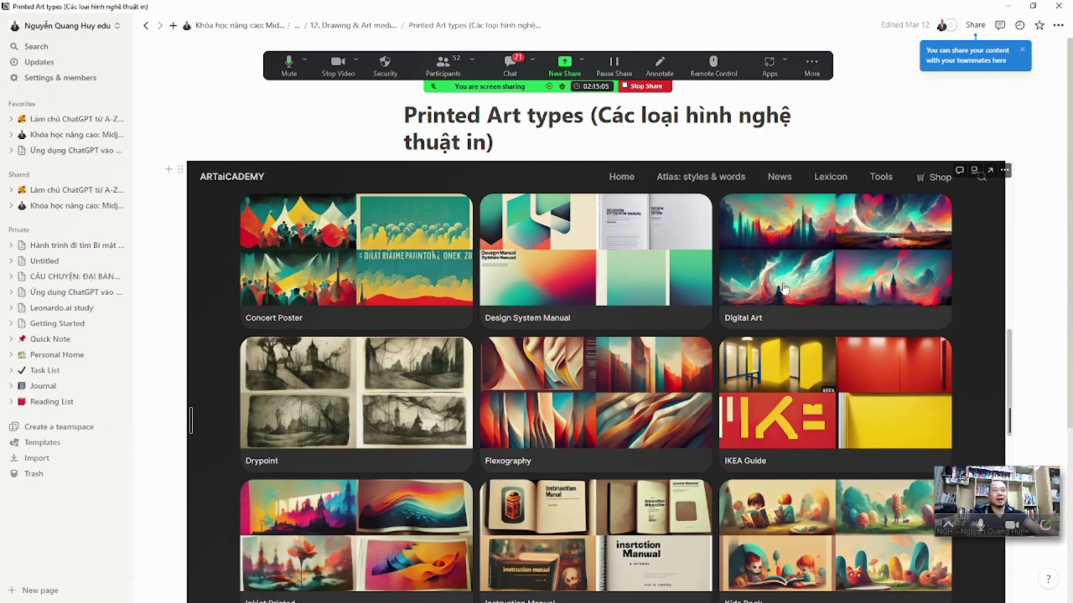
scroll(784, 287, "down", 2)
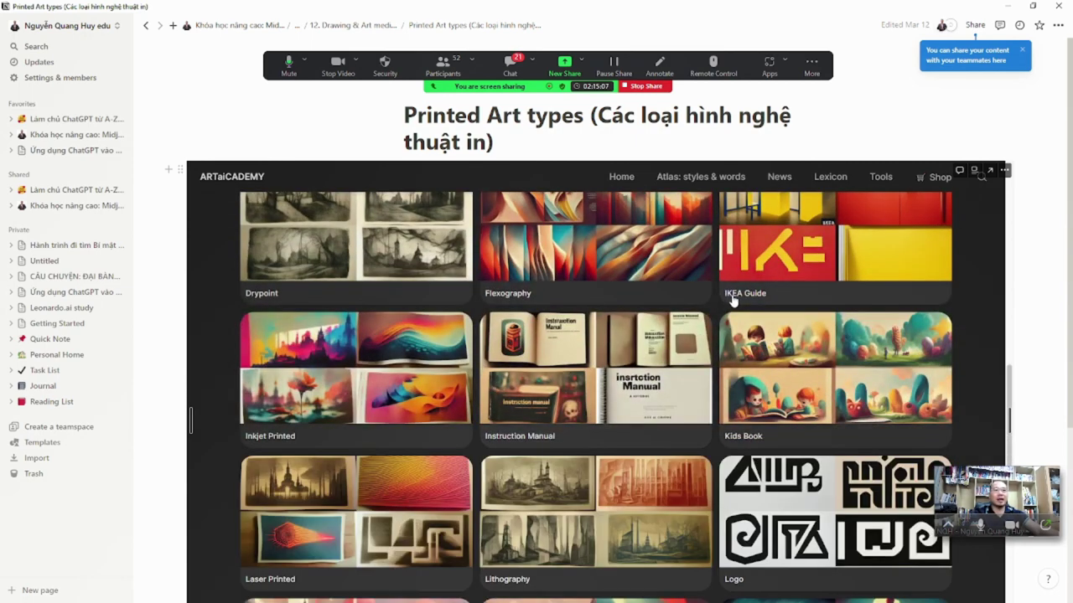
scroll(584, 400, "down", 5)
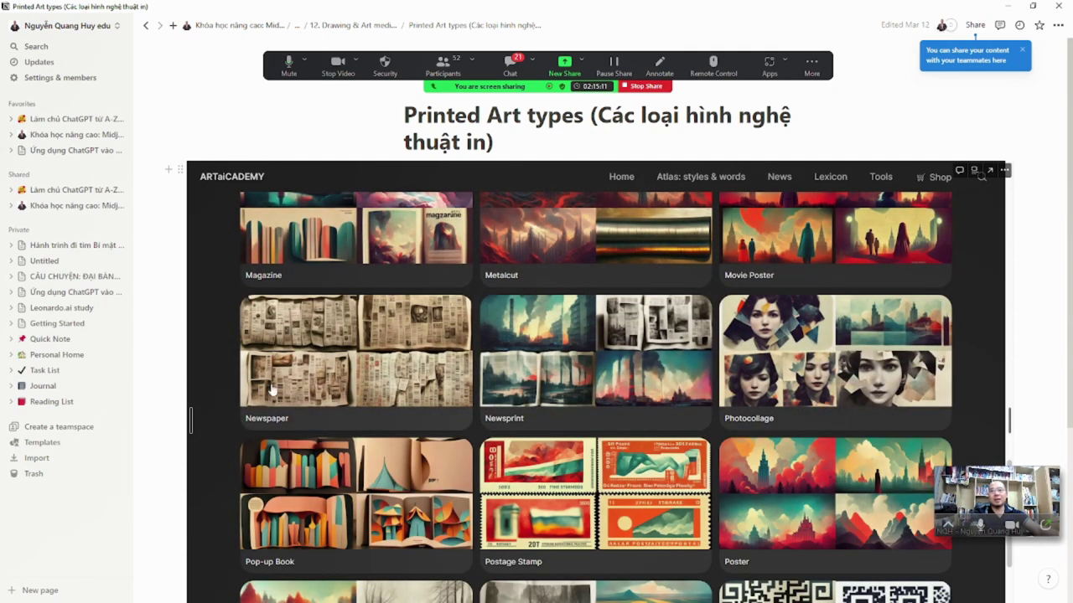
scroll(347, 381, "down", 3)
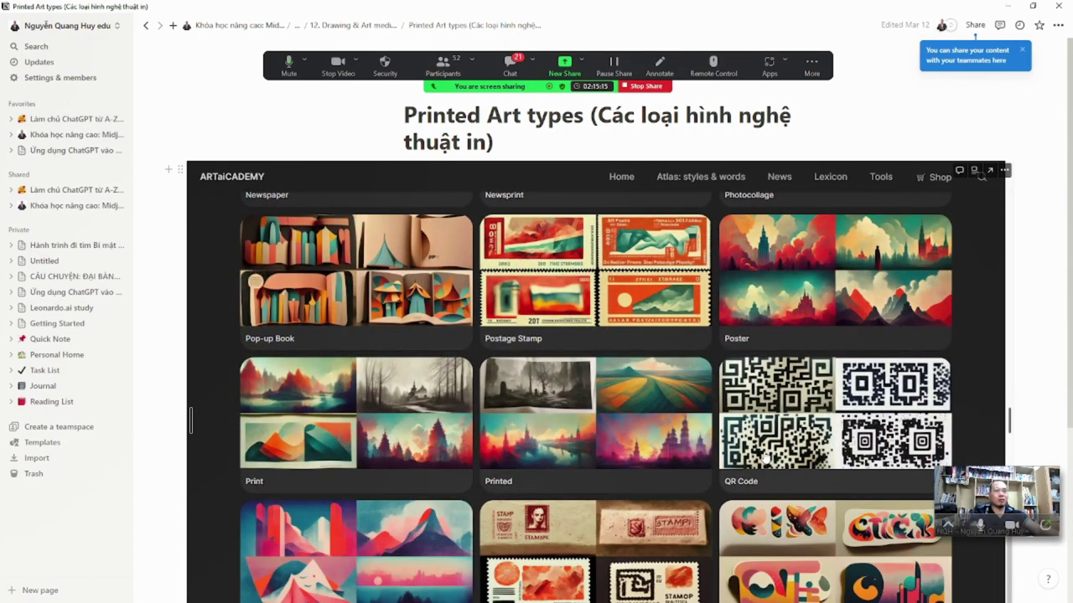
scroll(647, 440, "down", 3)
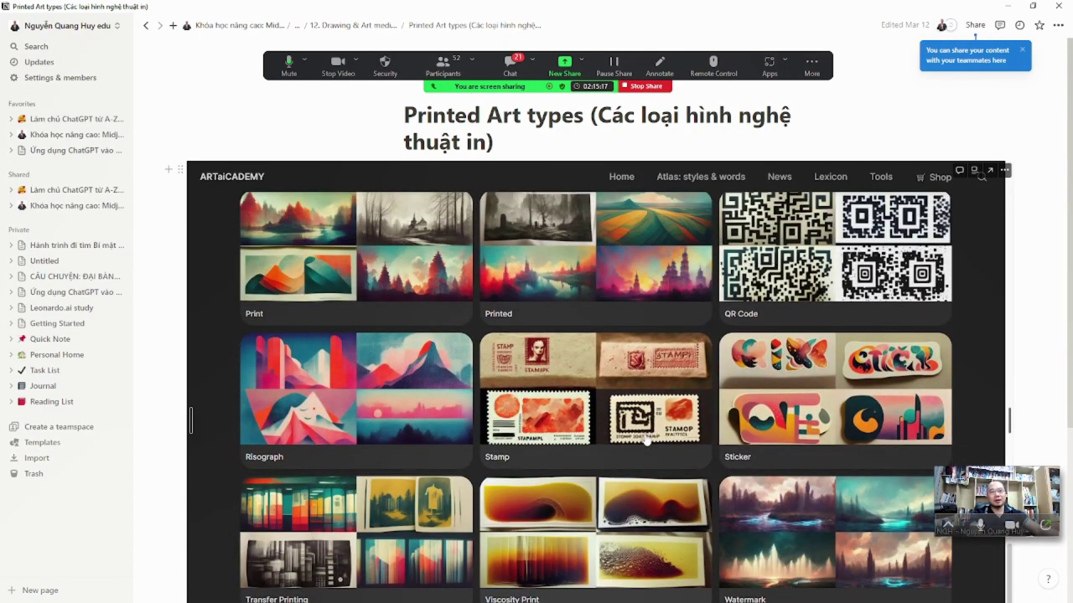
scroll(517, 411, "down", 2)
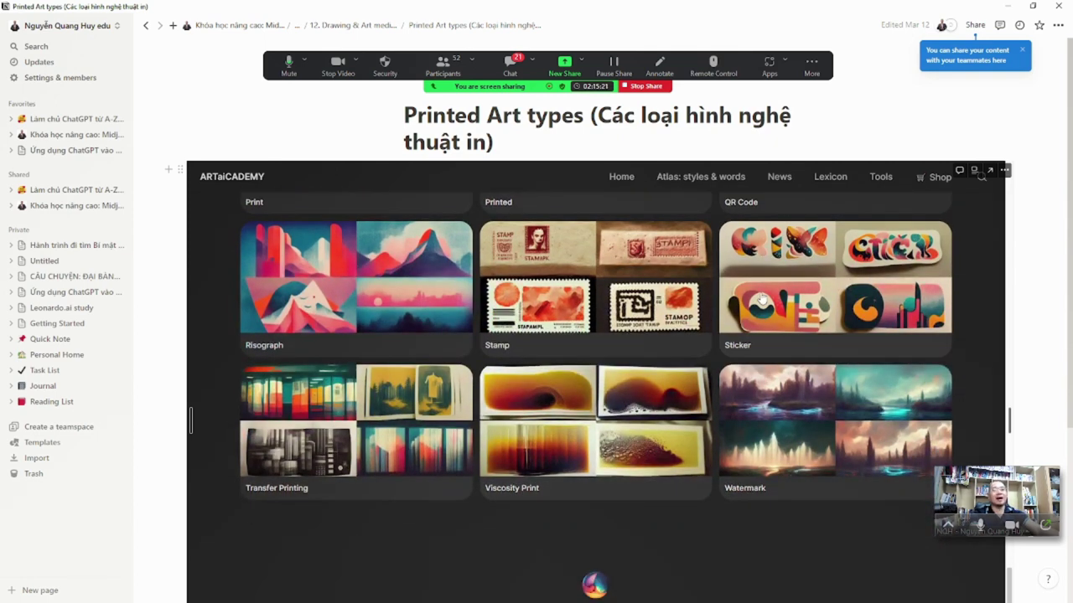
scroll(285, 321, "up", 2)
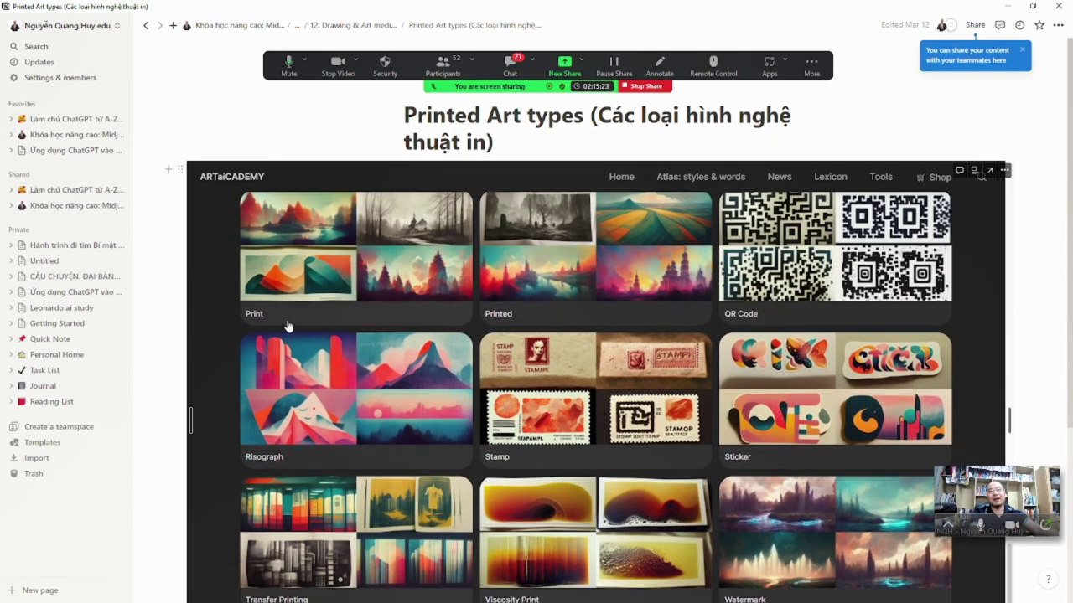
Return to "12. Drawing & Art mediums", open "Origami (Nghệ thuật gấp giấy)" and look through its paper-folding styles
left_click(352, 26)
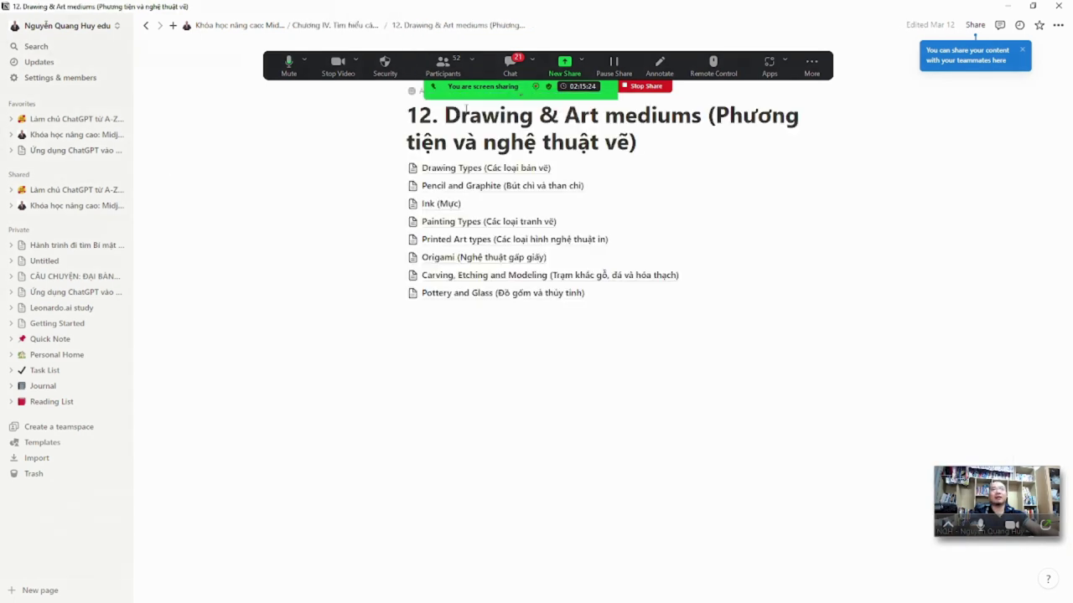
left_click(464, 256)
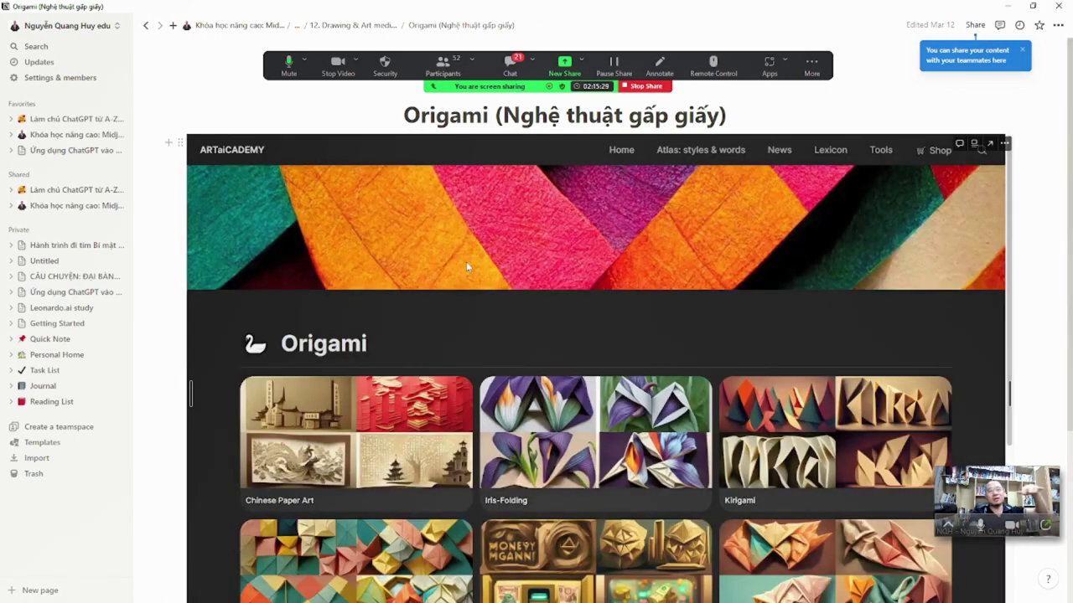
scroll(445, 266, "down", 2)
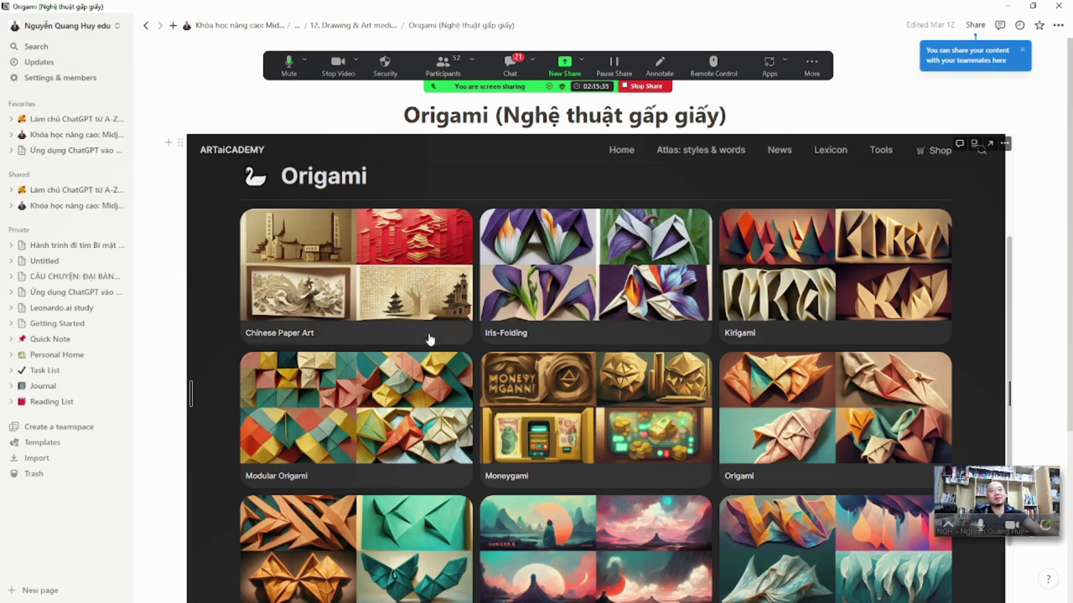
scroll(522, 438, "down", 2)
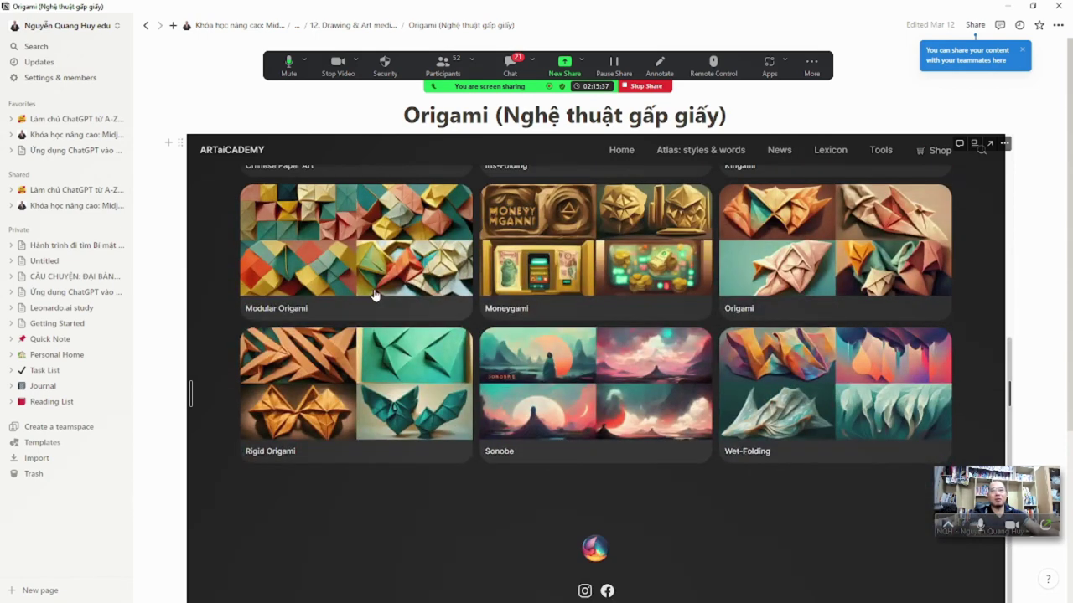
scroll(402, 419, "up", 2)
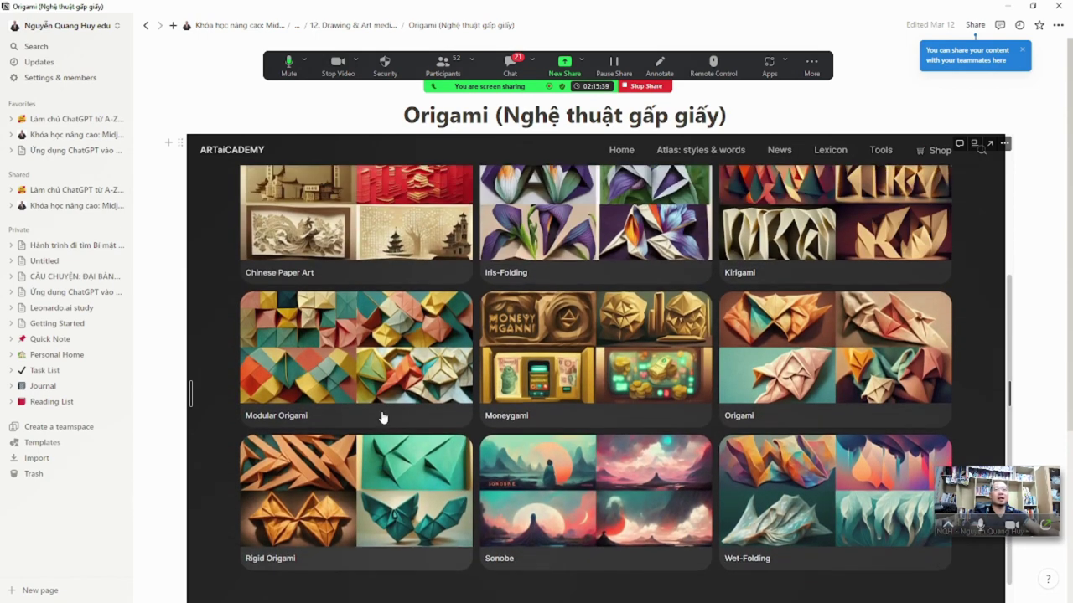
Return to "12. Drawing & Art mediums", open the "Carving, Etching and Modeling" page and look through its styles down to Lapidary
left_click(381, 27)
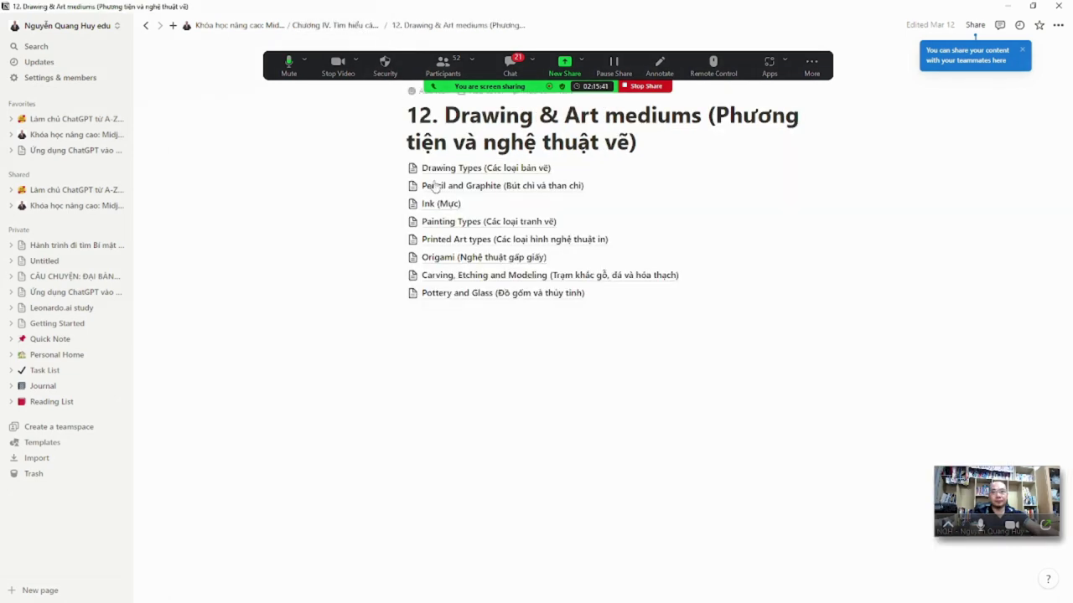
left_click(465, 277)
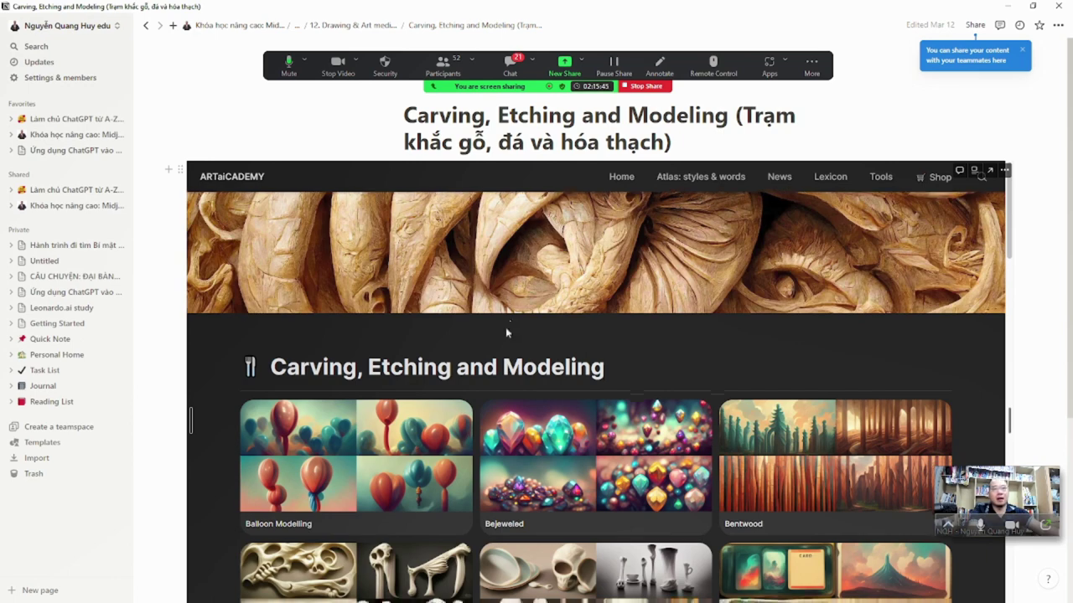
scroll(505, 327, "down", 2)
scroll(536, 392, "down", 1)
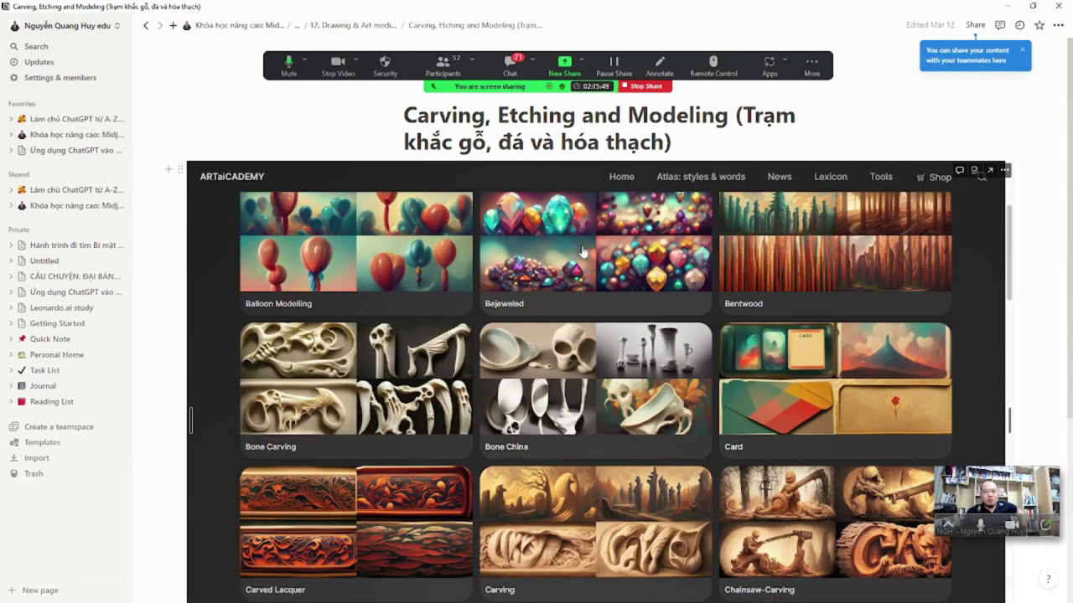
scroll(583, 252, "down", 3)
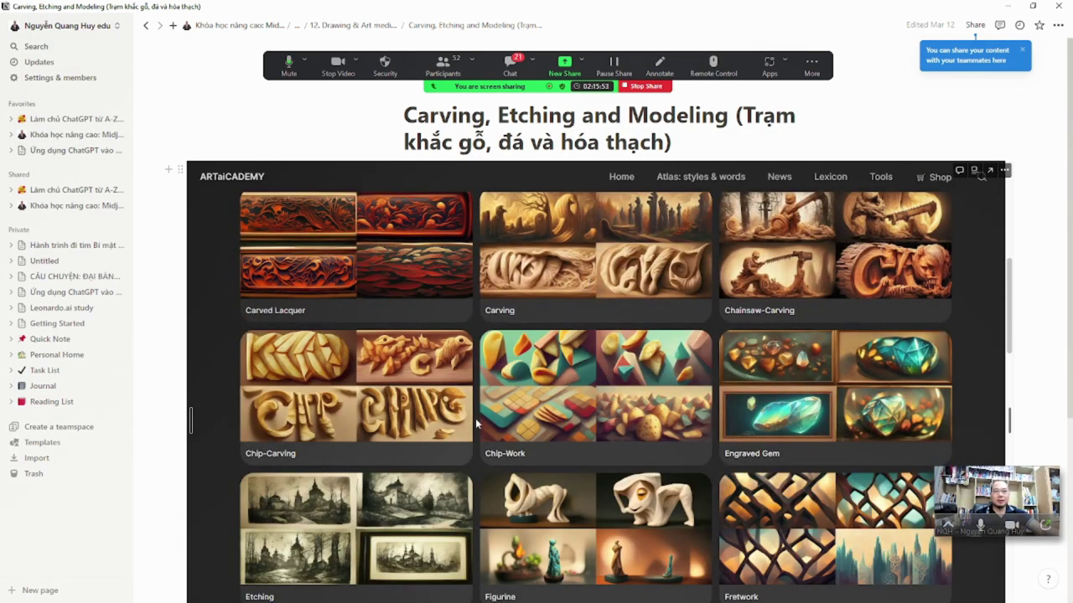
scroll(474, 421, "down", 2)
scroll(528, 483, "down", 3)
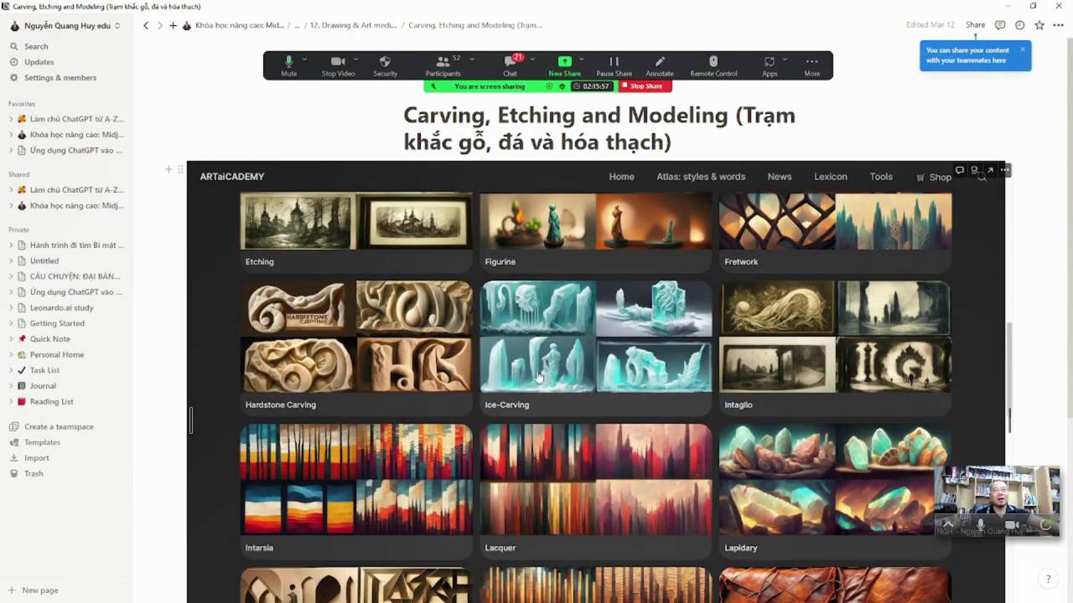
scroll(553, 356, "down", 1)
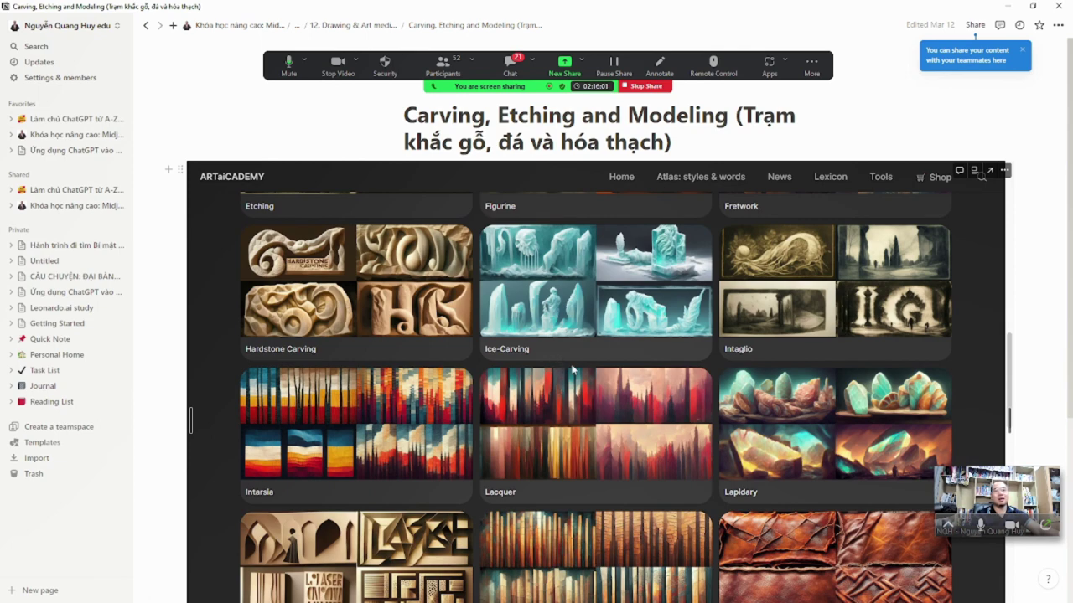
Look through the remaining Carving, Etching and Modeling styles, from Laser-Cut to Woodturning at the gallery's end
scroll(573, 369, "down", 2)
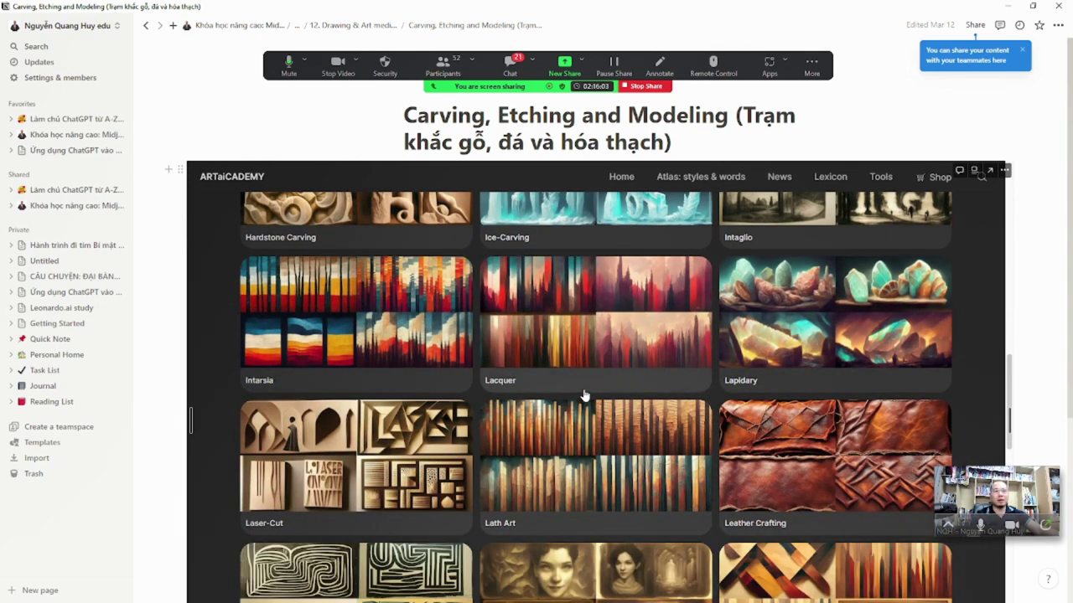
scroll(585, 396, "down", 4)
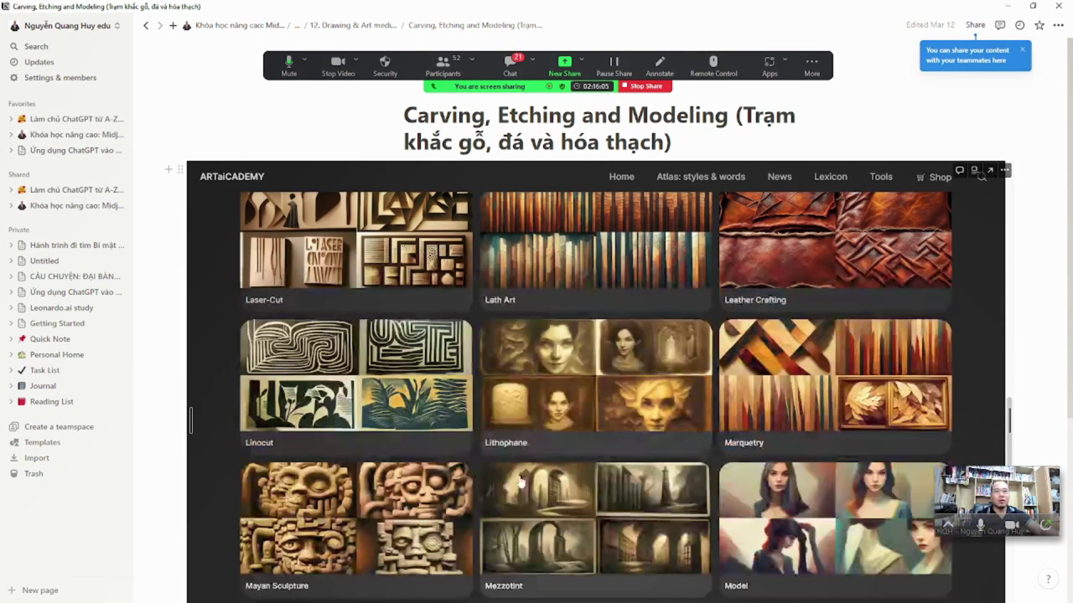
scroll(523, 480, "down", 3)
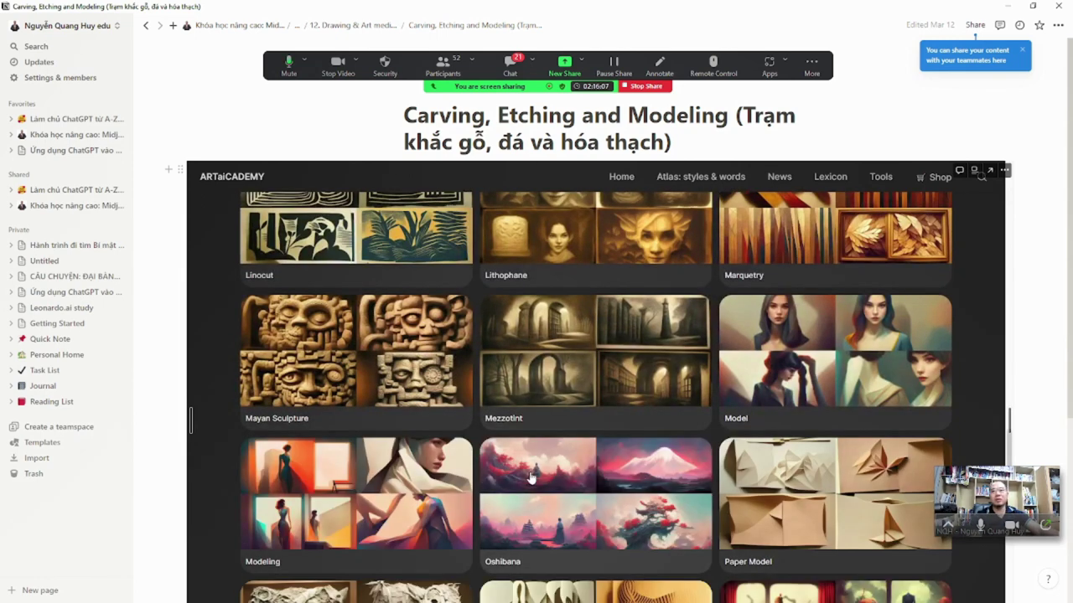
scroll(531, 478, "down", 3)
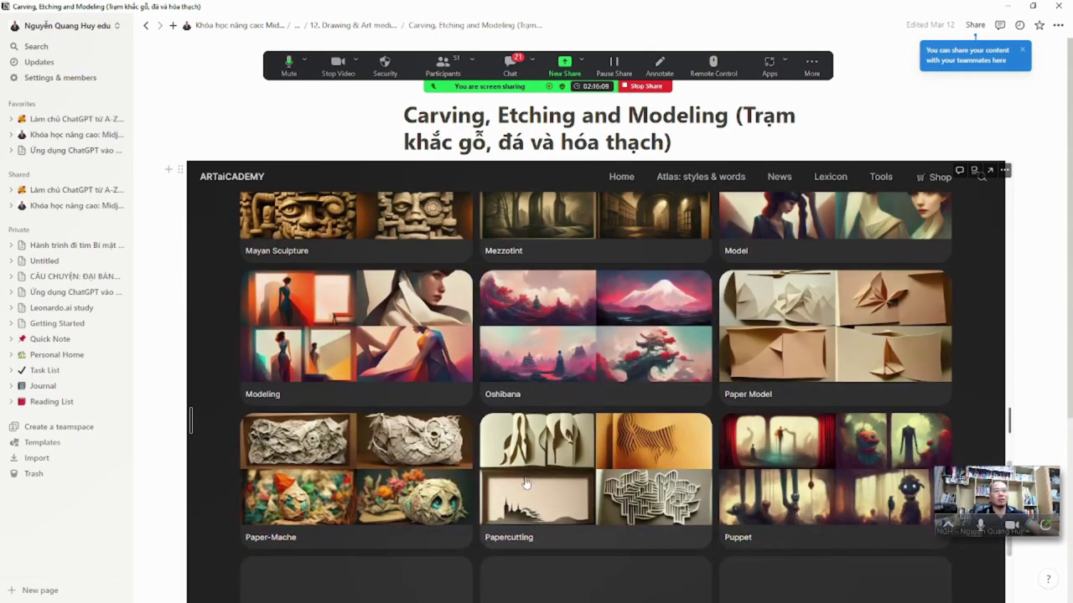
scroll(754, 371, "down", 5)
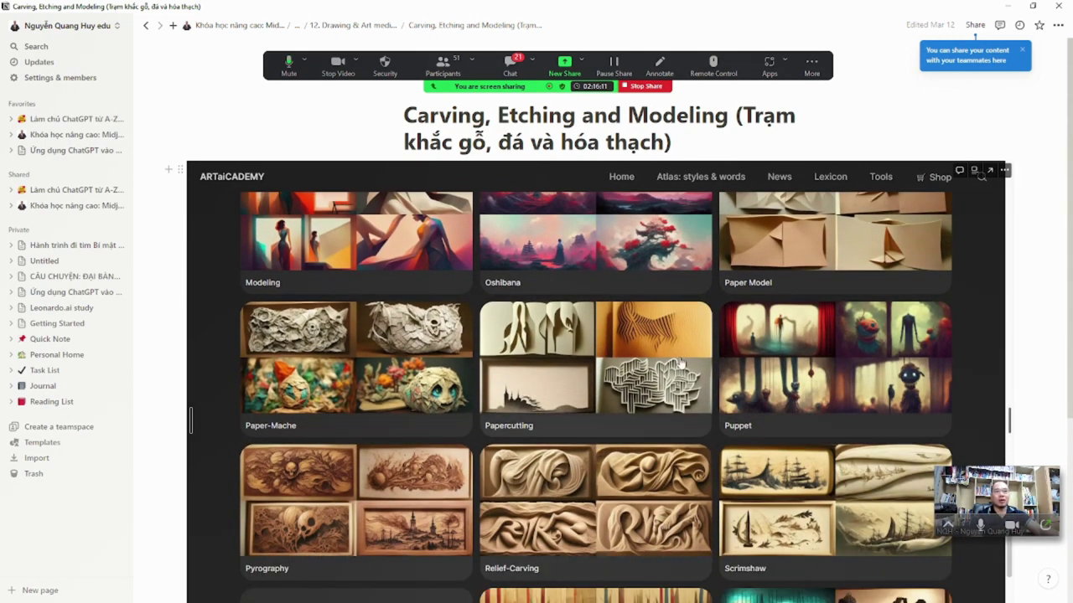
scroll(563, 414, "down", 3)
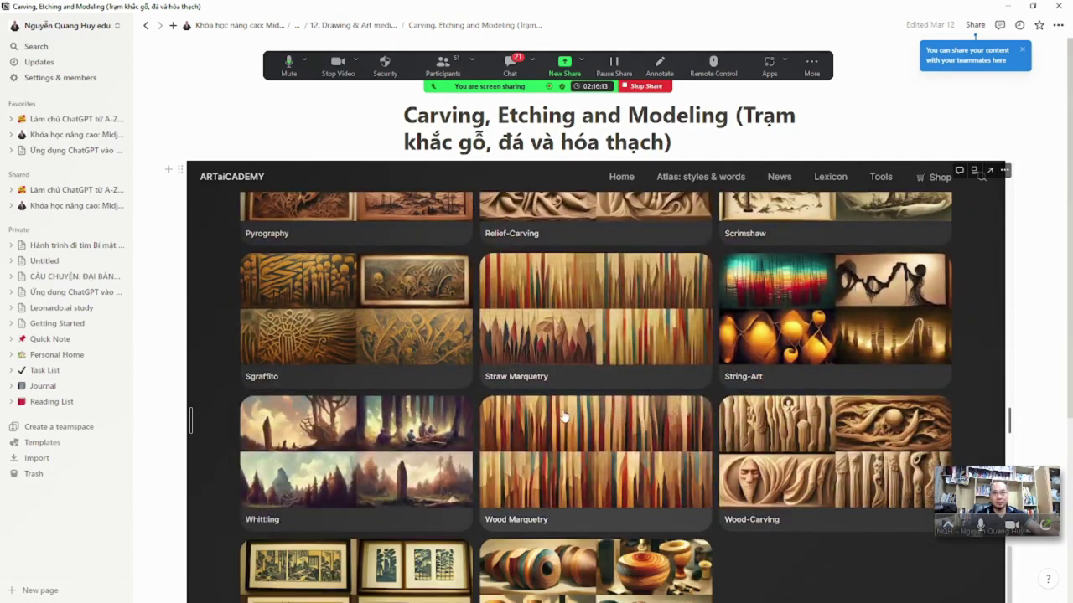
scroll(562, 411, "down", 4)
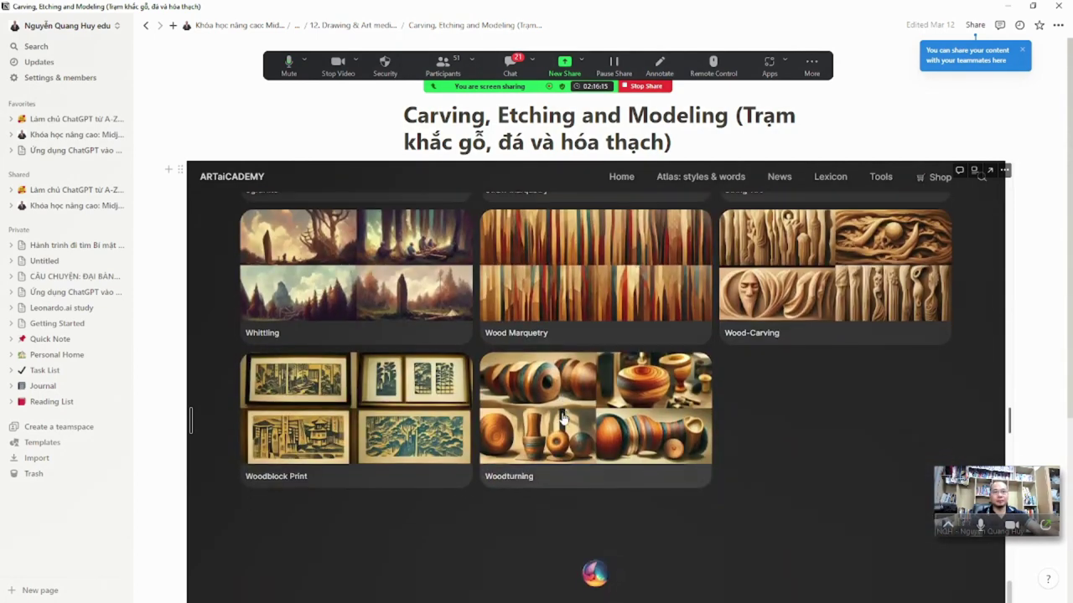
Return to "12. Drawing & Art mediums", open the "Pottery and Glass" page and look through its styles down to Tin-Glazed Pottery
left_click(352, 25)
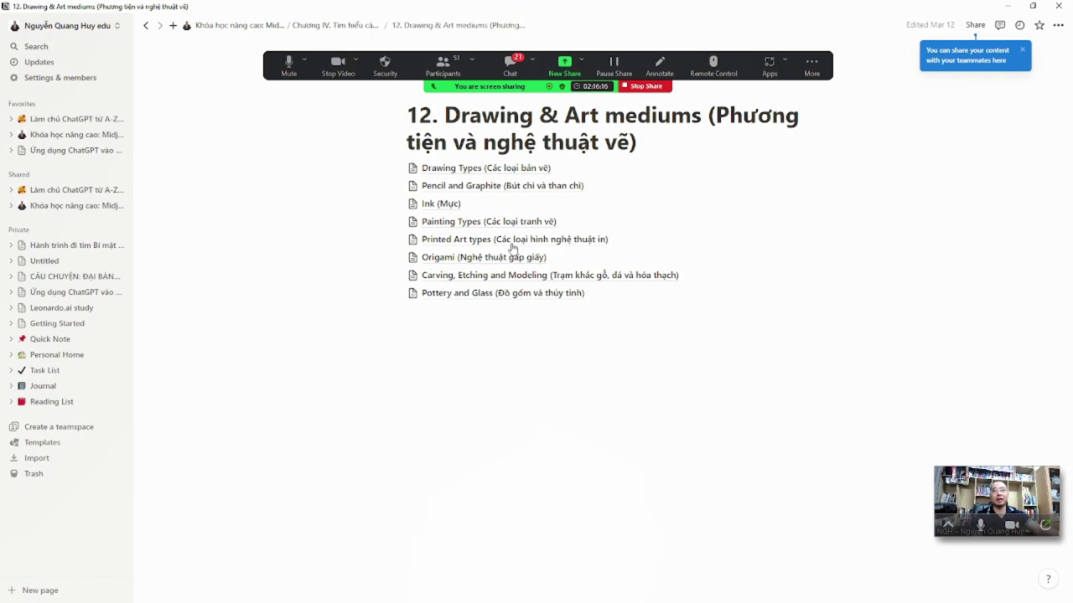
left_click(458, 293)
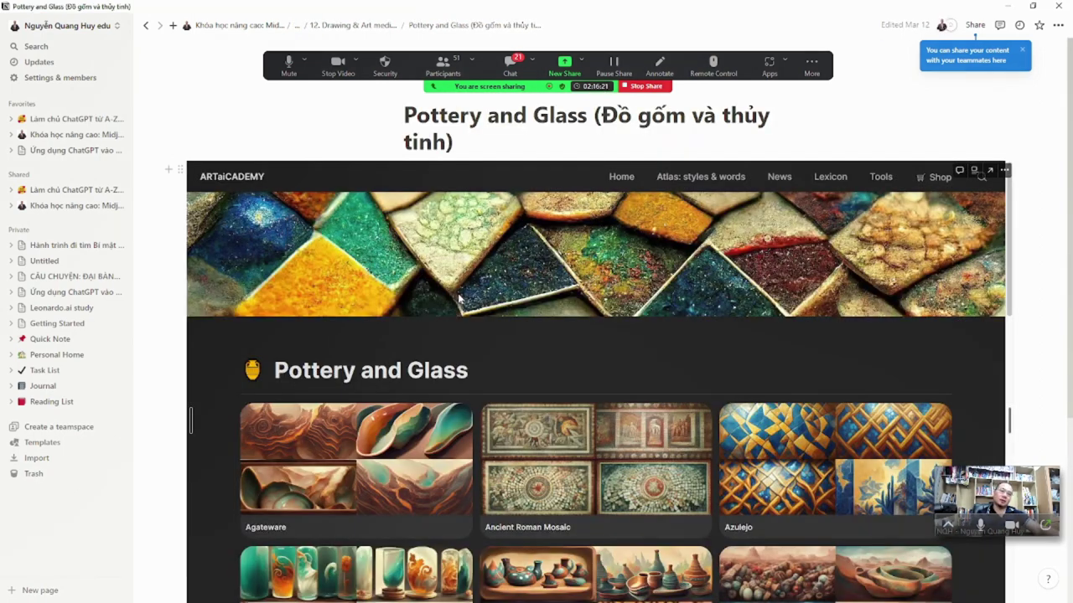
scroll(467, 297, "down", 1)
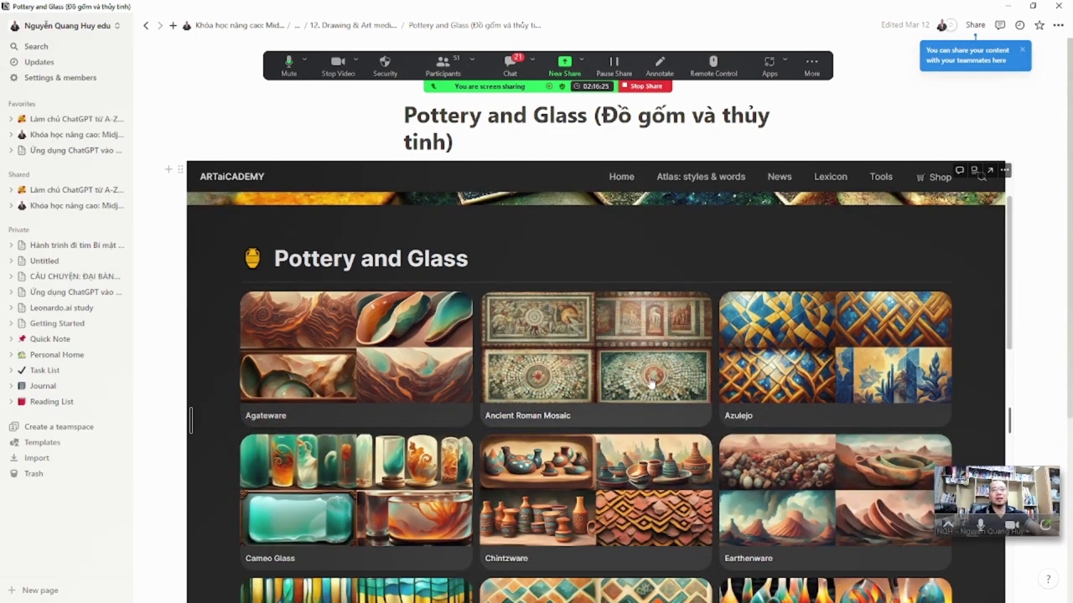
scroll(542, 475, "down", 1)
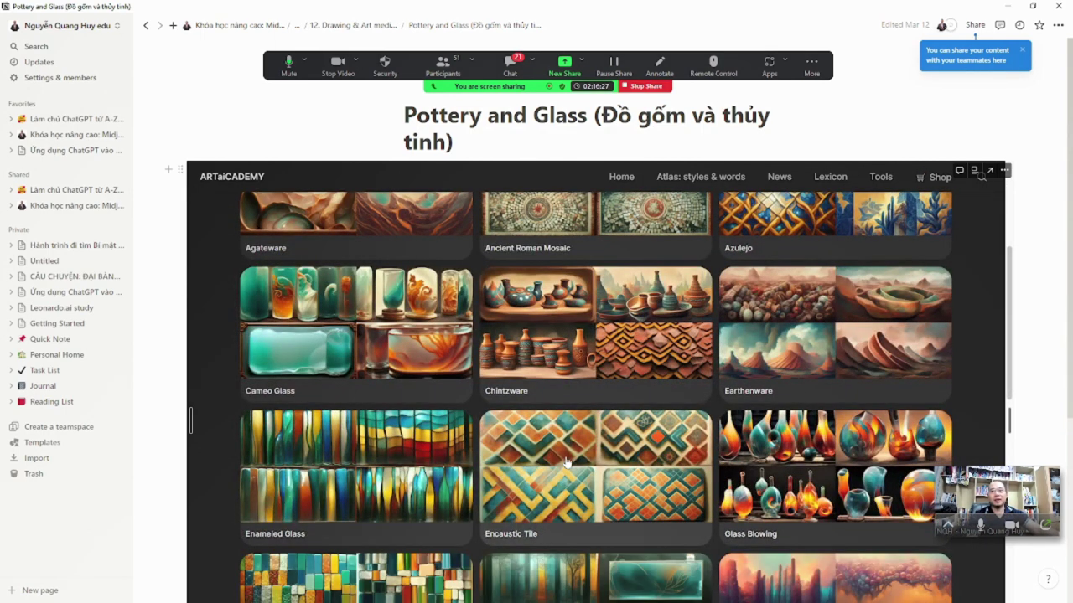
scroll(553, 454, "down", 2)
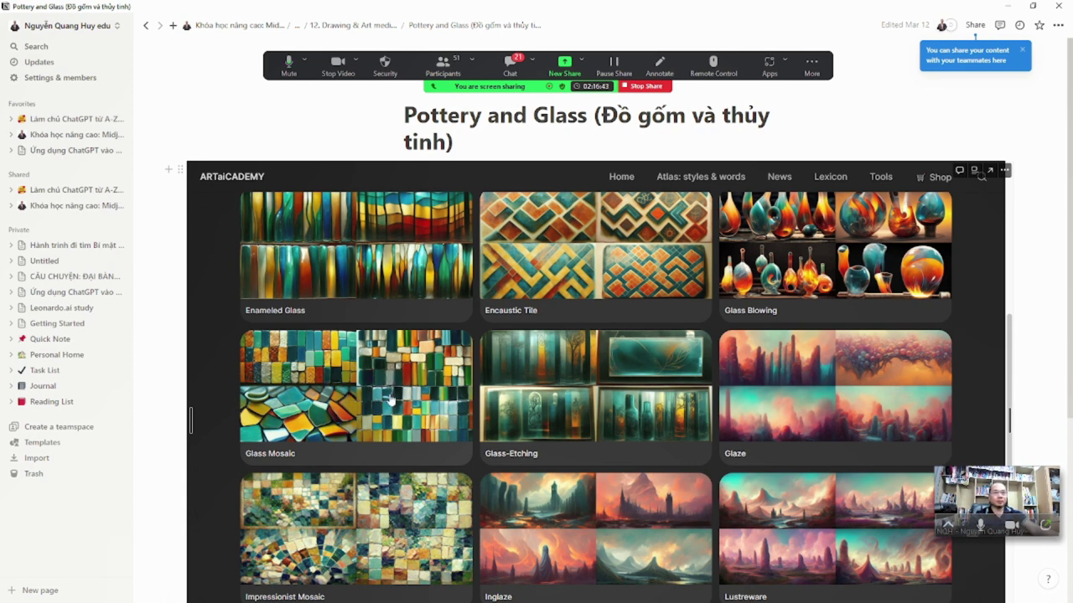
scroll(389, 401, "down", 3)
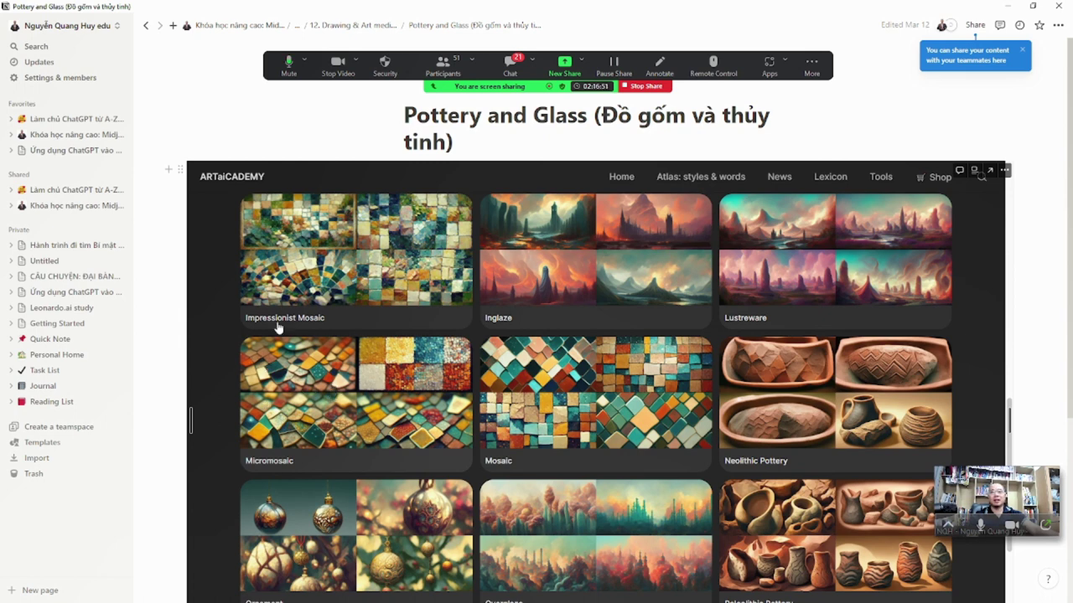
scroll(333, 342, "up", 1)
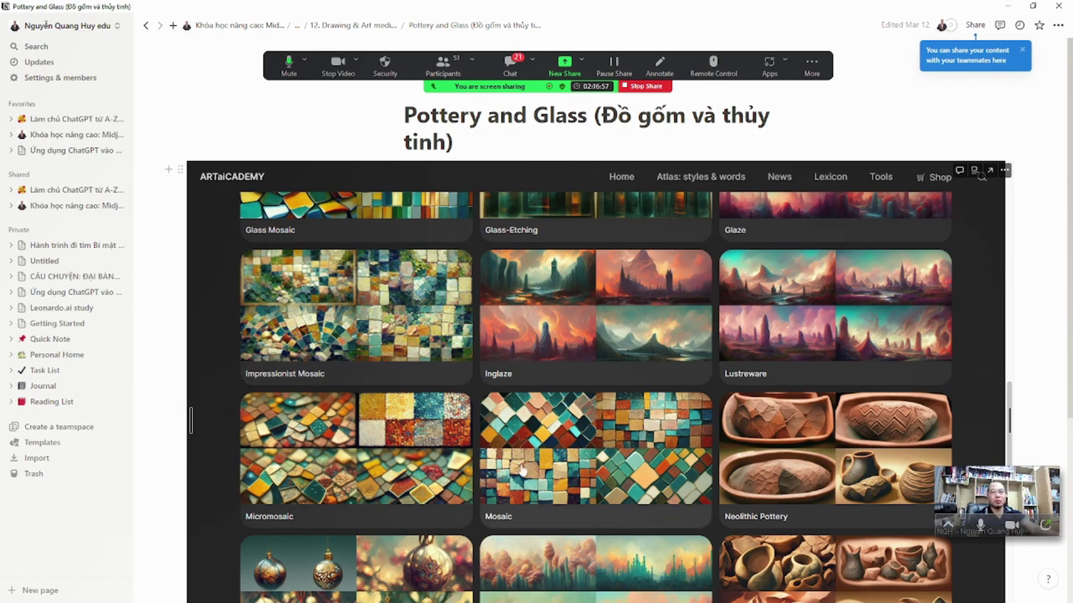
scroll(521, 471, "down", 3)
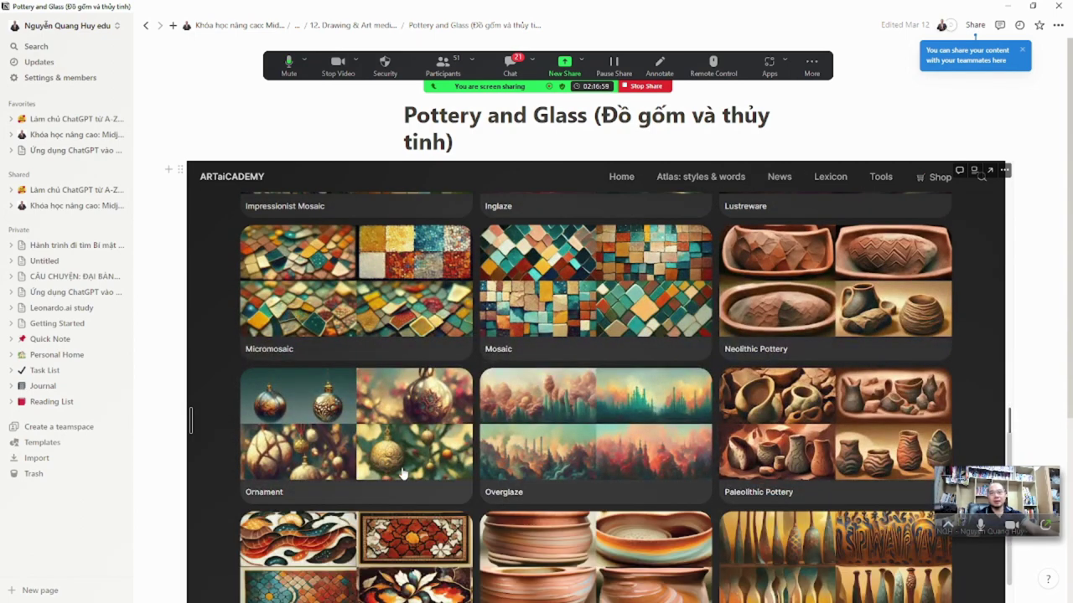
scroll(817, 444, "down", 5)
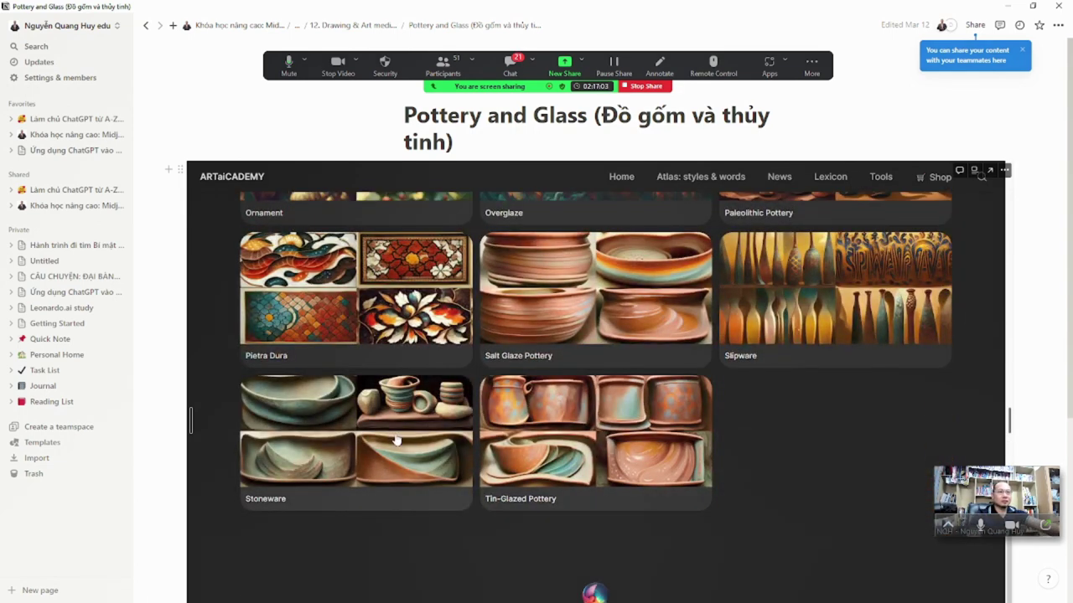
Go back through Chapter IV to the course's main page and open "Chương V. Những công cụ hỗ trợ câu lệnh Midjourney" from its lesson list
left_click(377, 26)
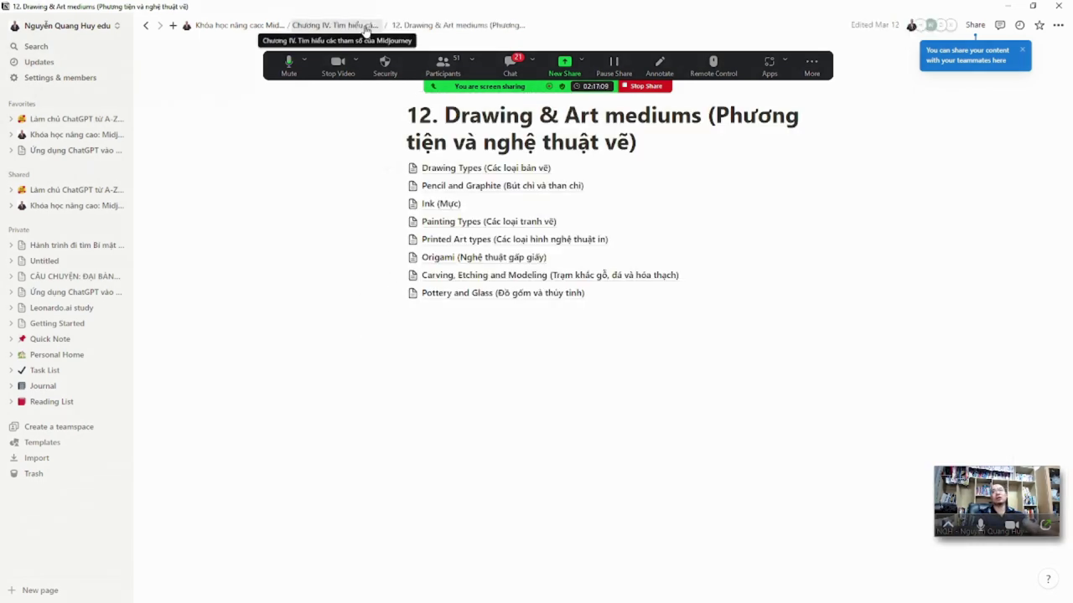
left_click(366, 26)
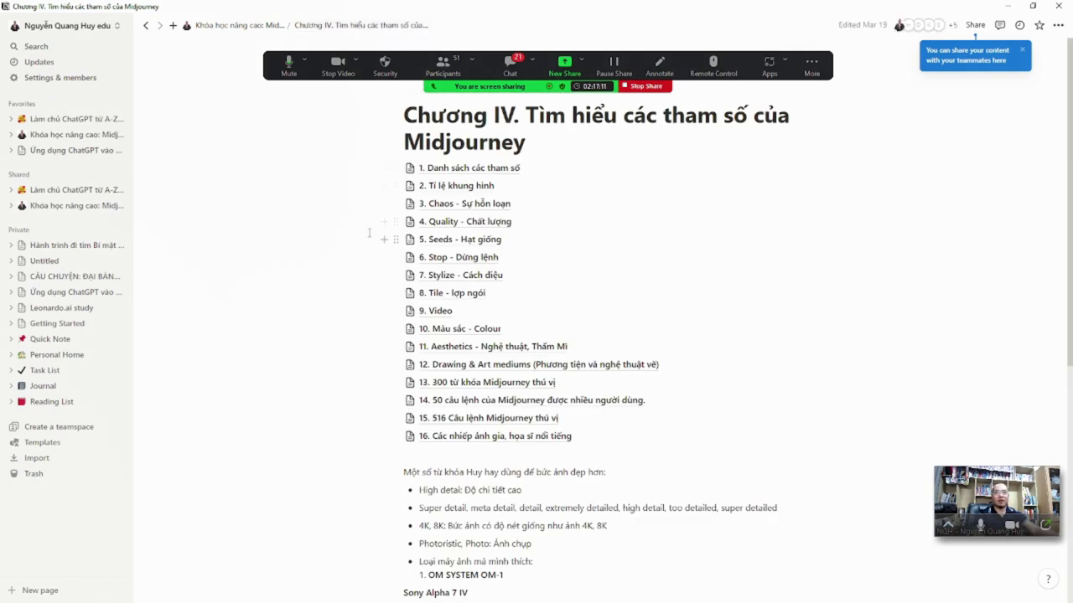
left_click(243, 26)
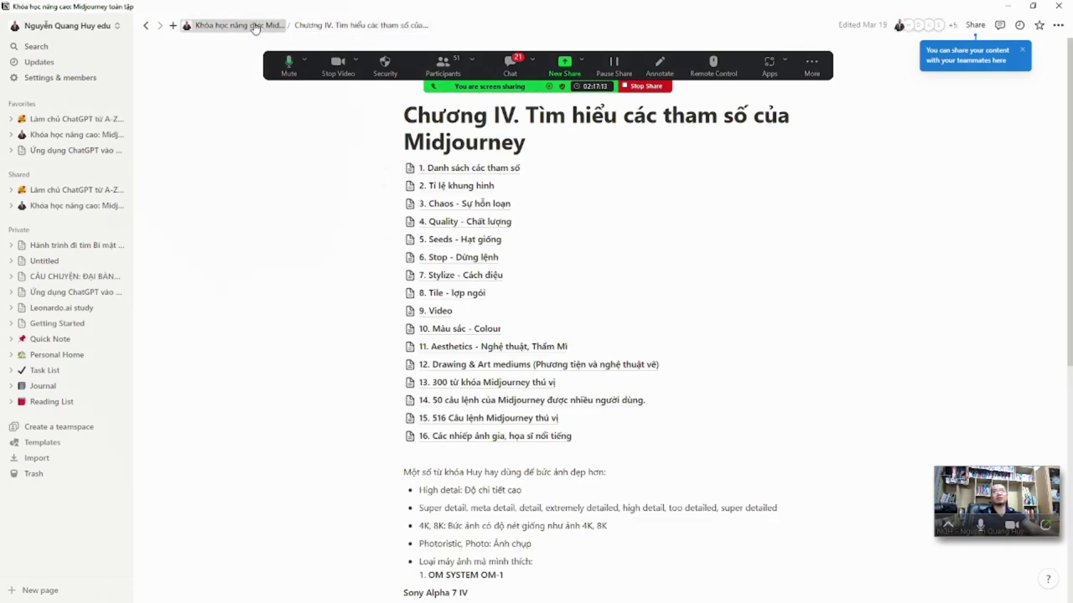
scroll(321, 391, "down", 15)
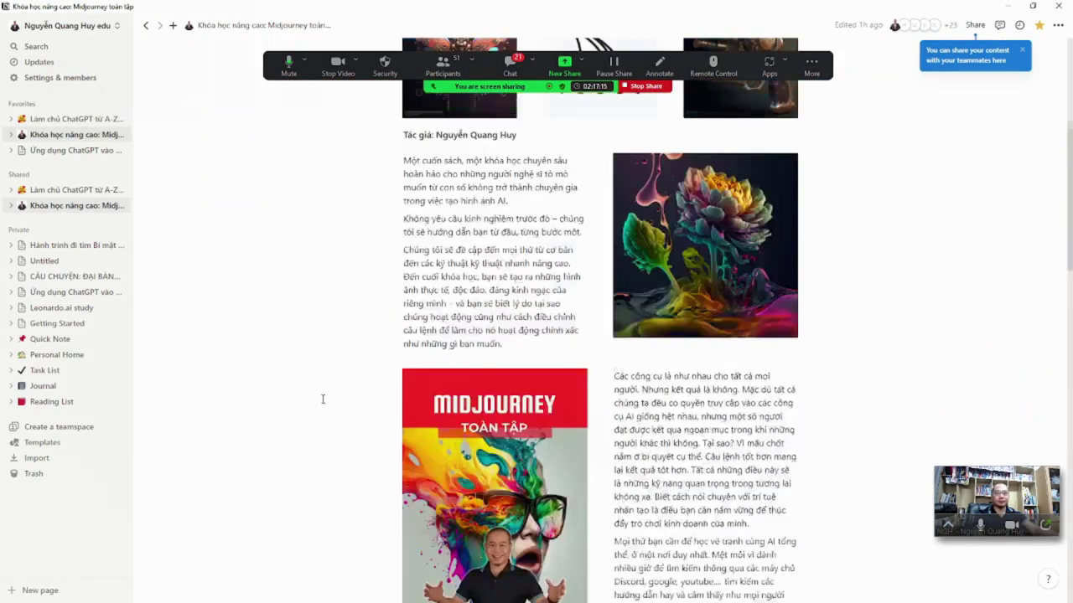
scroll(323, 399, "down", 5)
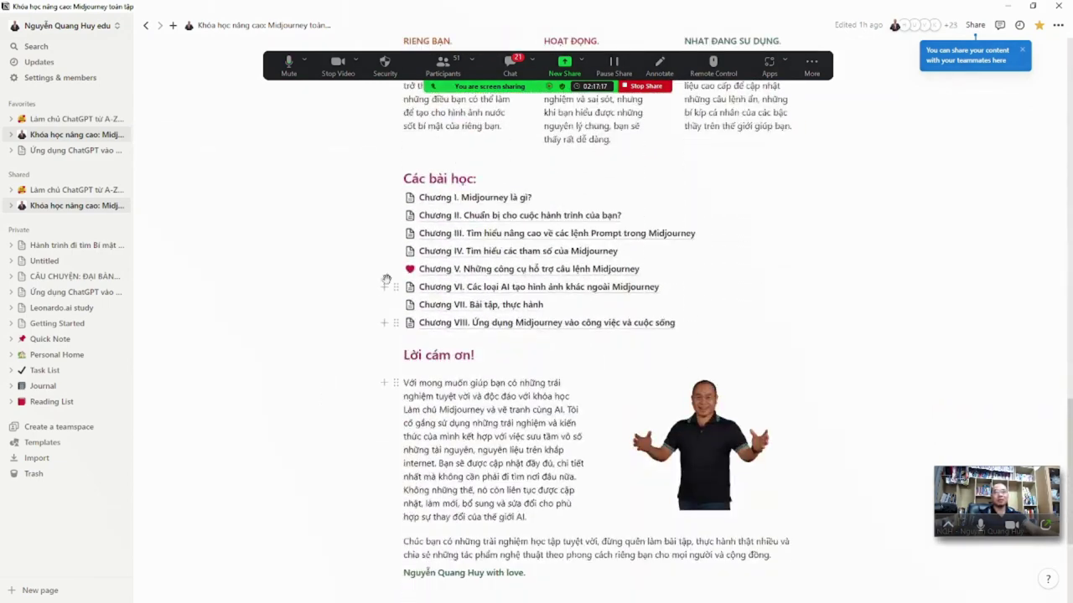
left_click(452, 272)
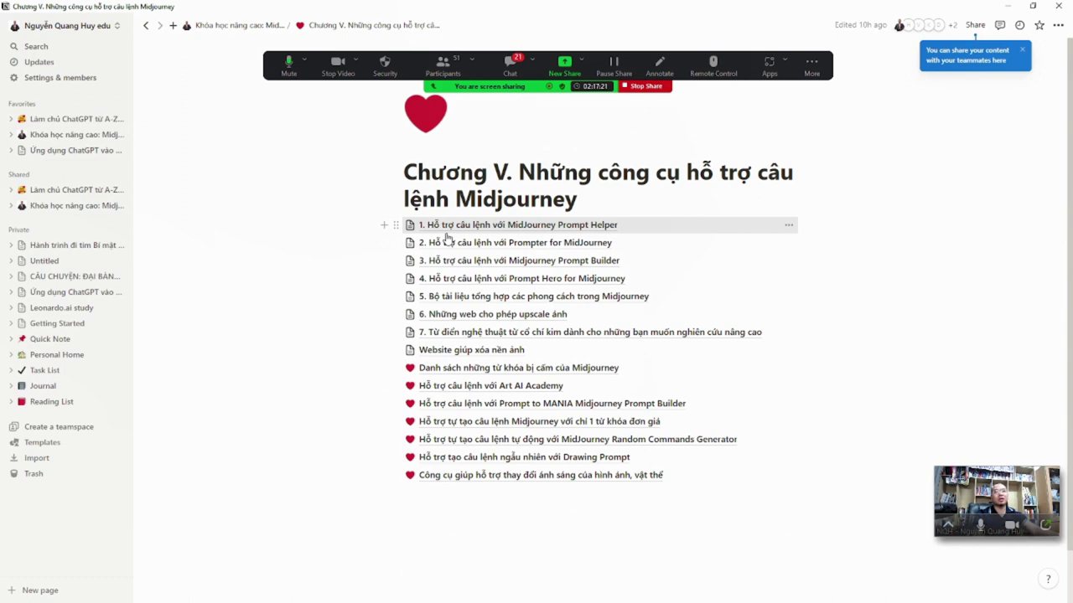
Open the "1. Hỗ trợ câu lệnh với MidJourney Prompt Helper" page and highlight the "spider man" text in the embedded tool's prompt
left_click(524, 224)
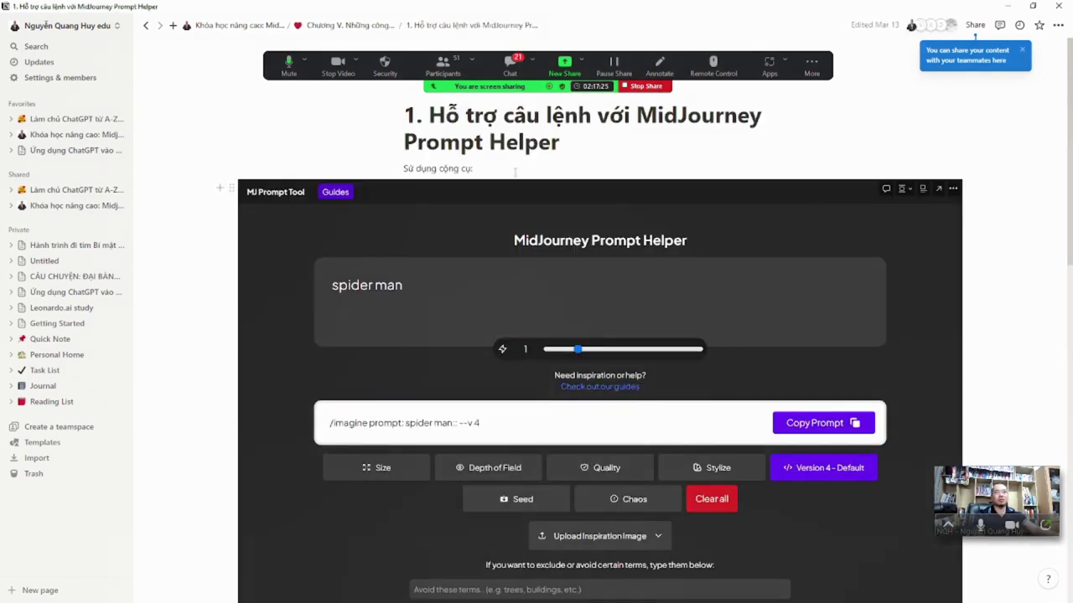
left_click(441, 285)
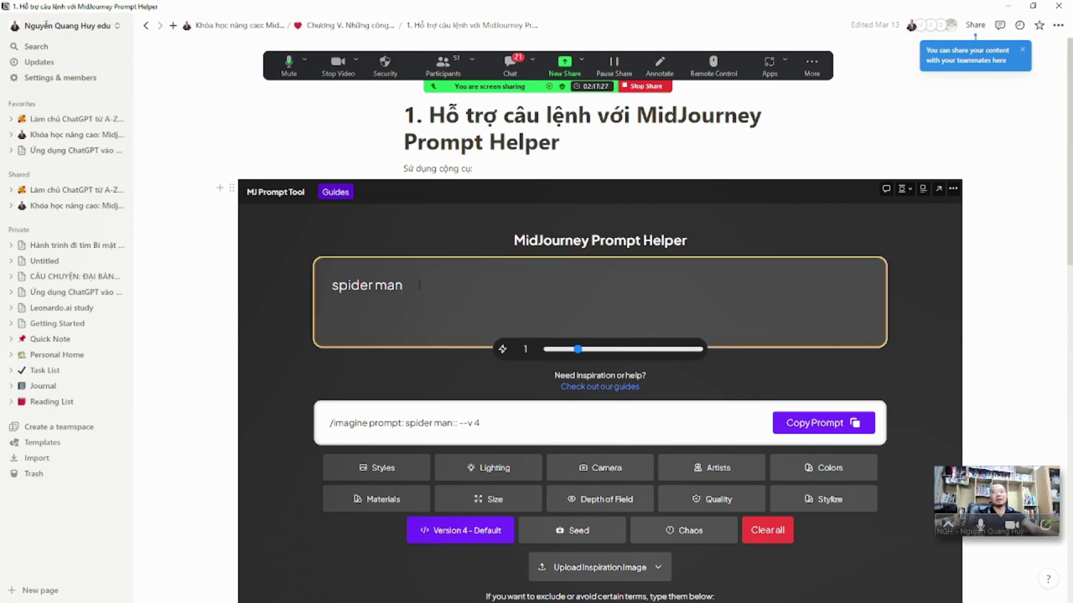
left_click_drag(419, 285, 302, 289)
left_click(399, 284)
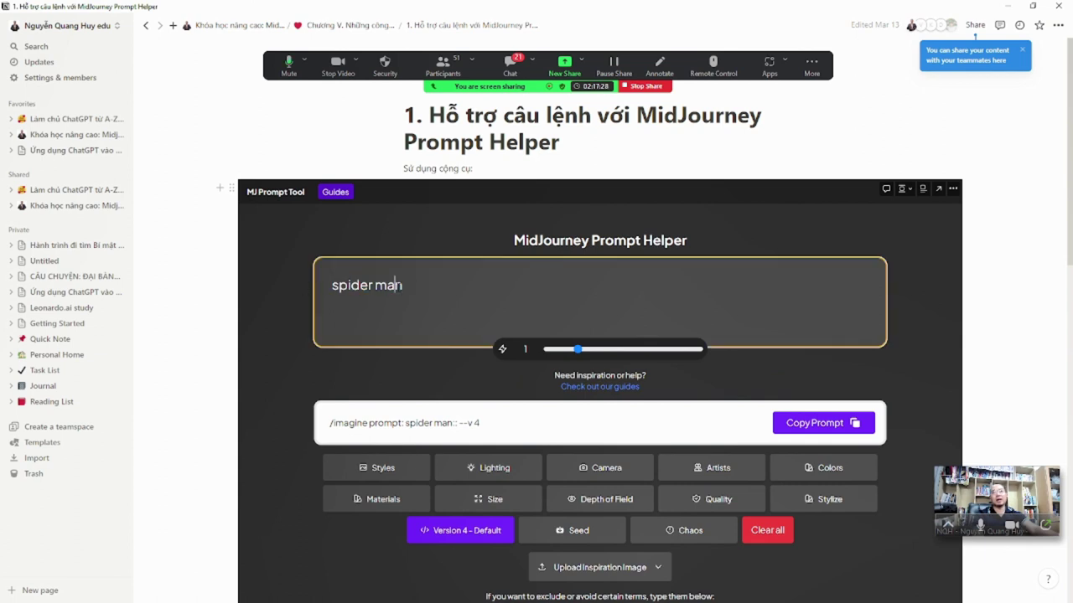
left_click_drag(409, 284, 314, 294)
left_click(397, 294)
Open the Prompt Helper's Styles library and look through its styles from 16-Bit to Etching
left_click(385, 468)
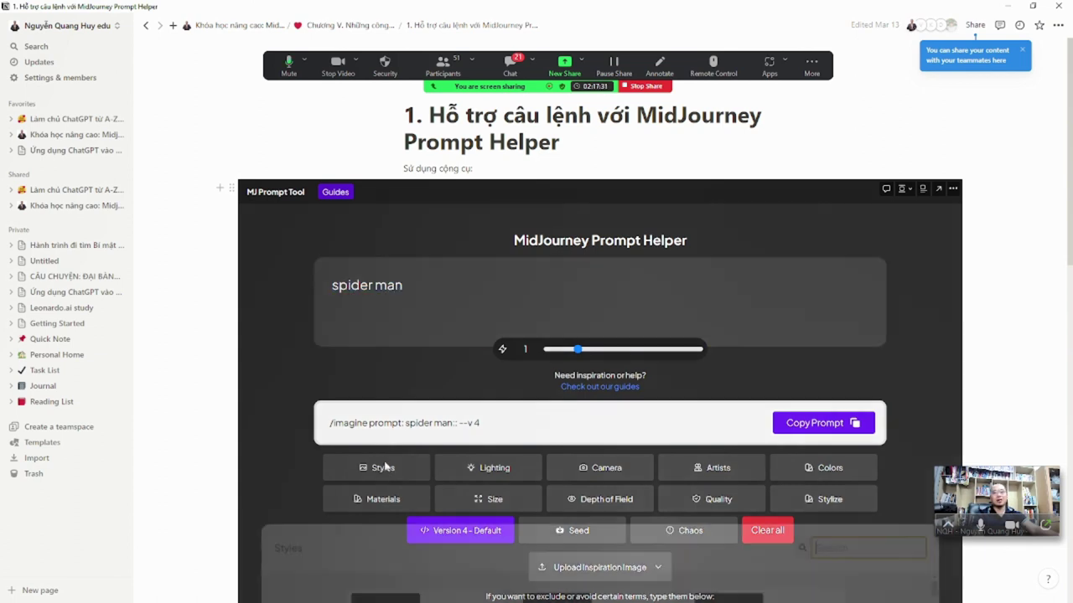
scroll(381, 457, "down", 4)
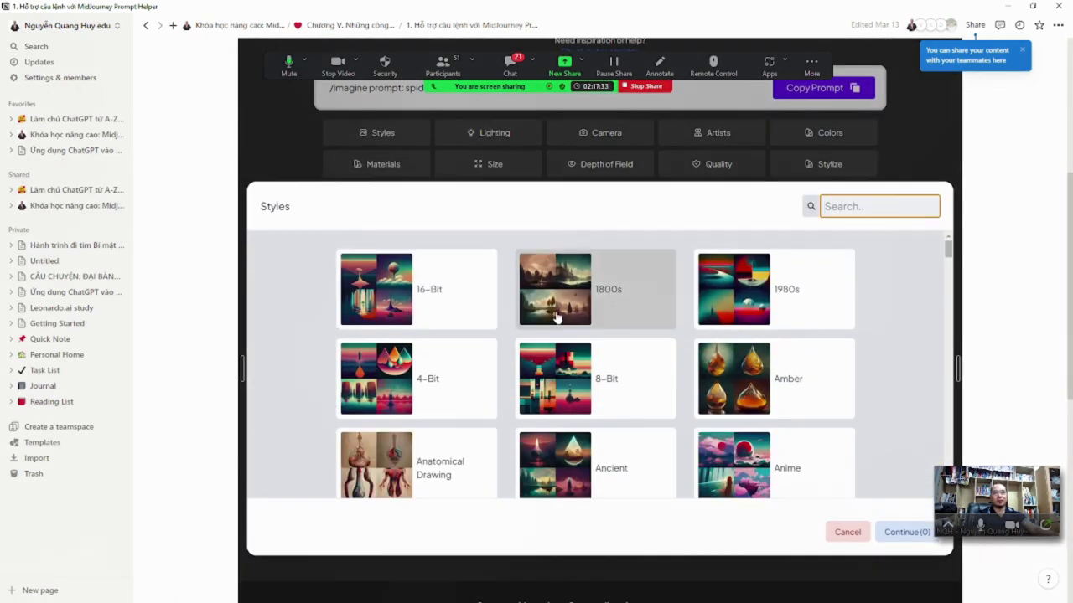
scroll(676, 361, "down", 2)
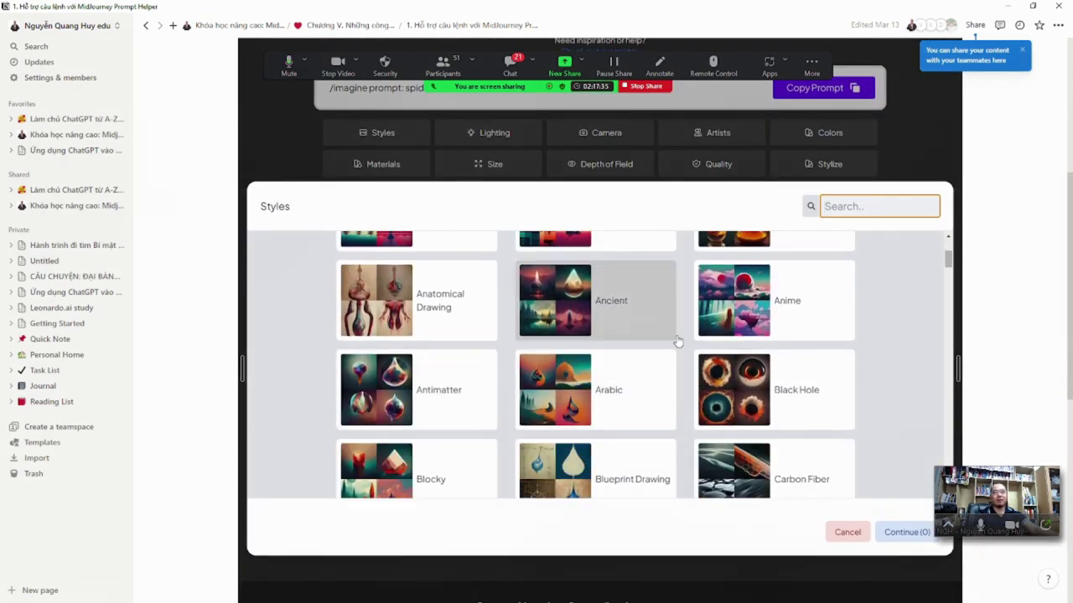
scroll(677, 341, "down", 3)
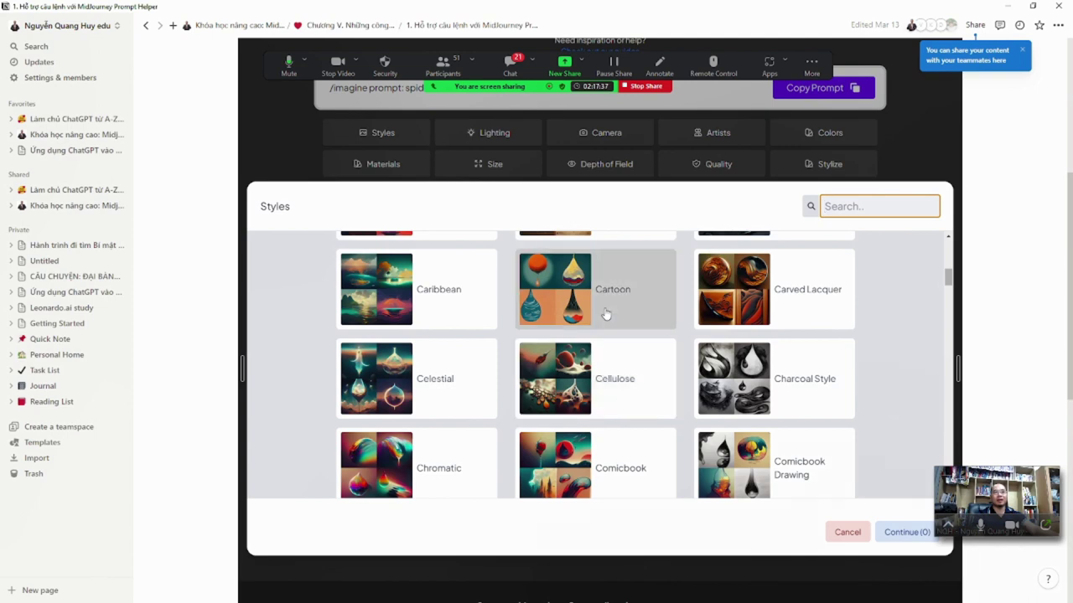
scroll(463, 369, "down", 1)
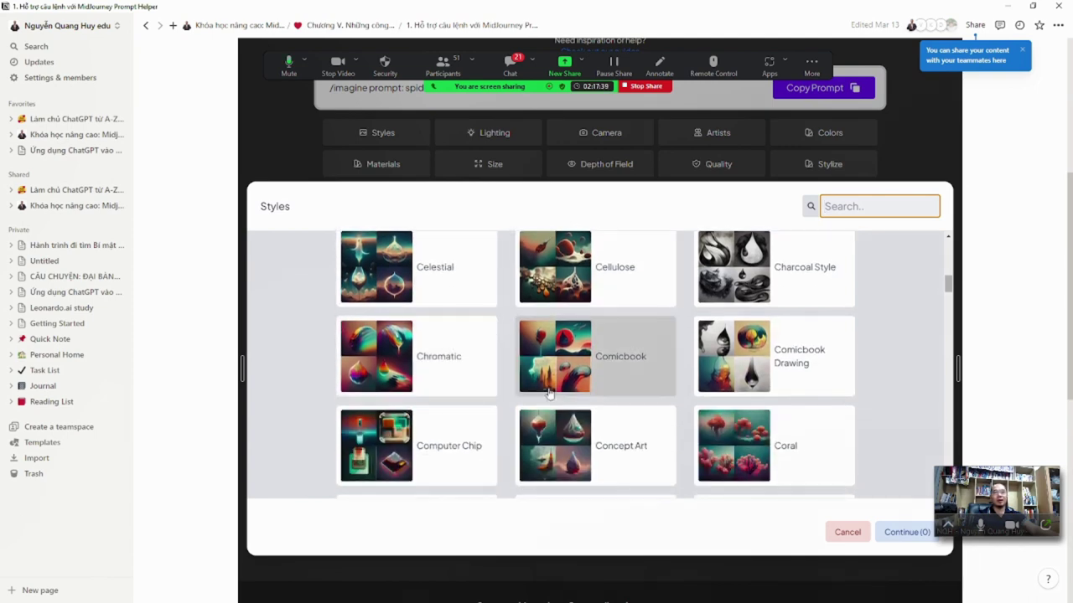
scroll(624, 384, "down", 1)
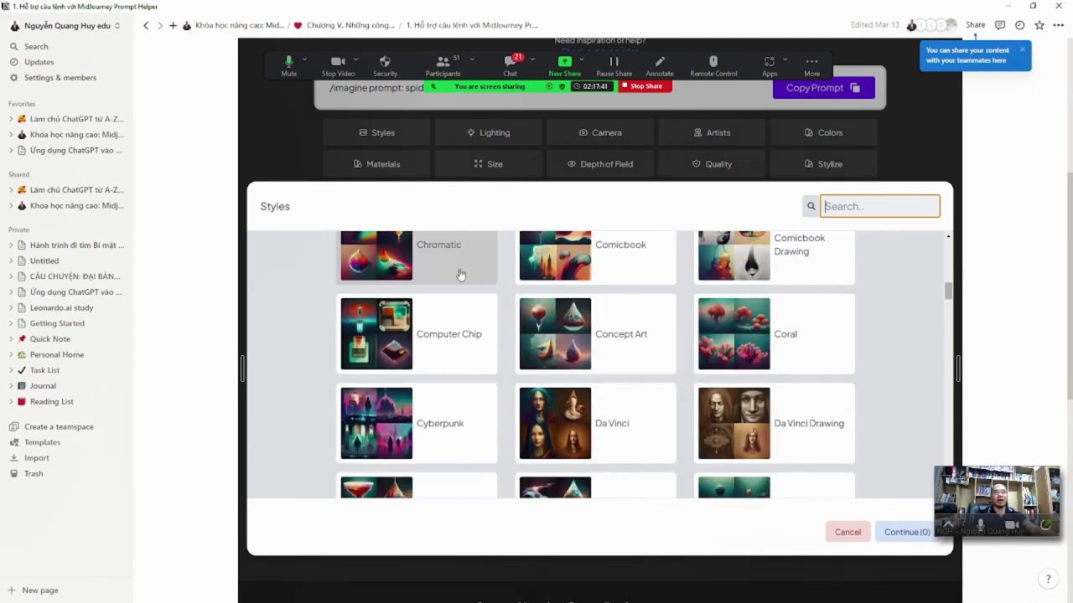
scroll(536, 360, "down", 1)
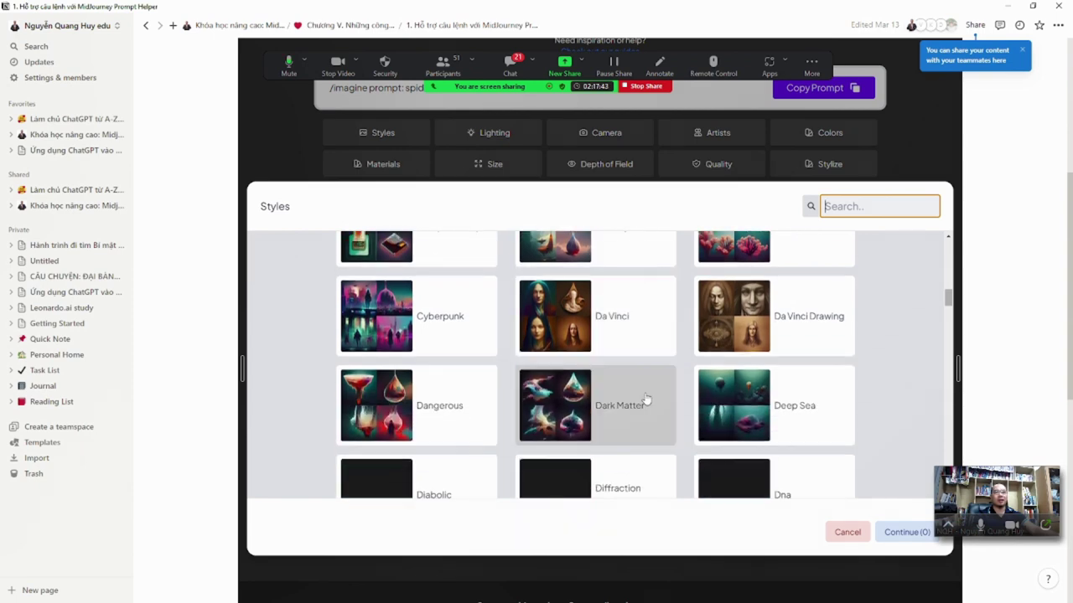
scroll(603, 442, "down", 1)
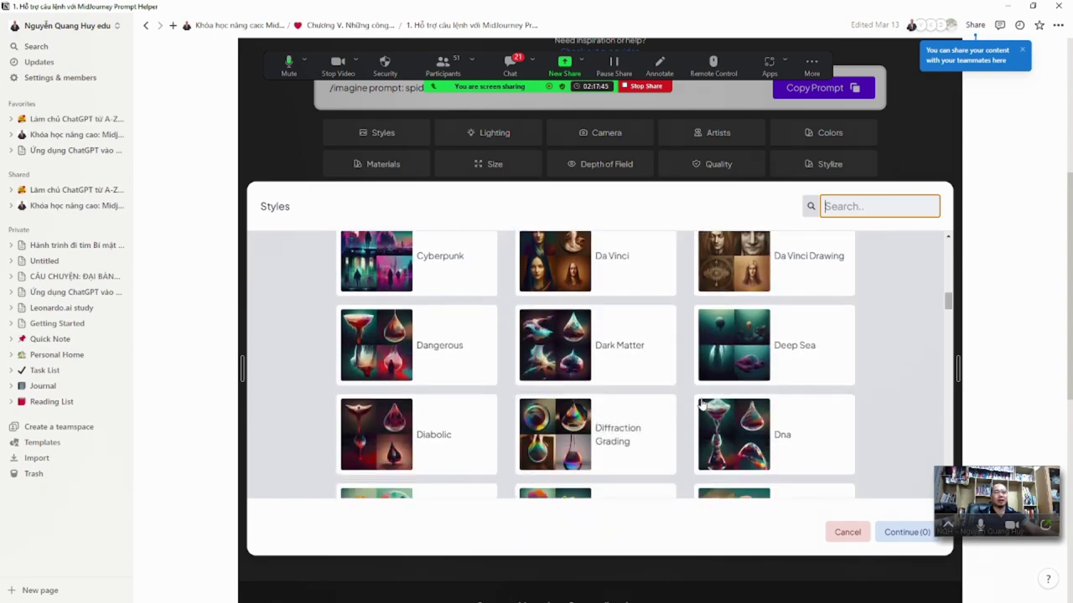
scroll(809, 369, "down", 2)
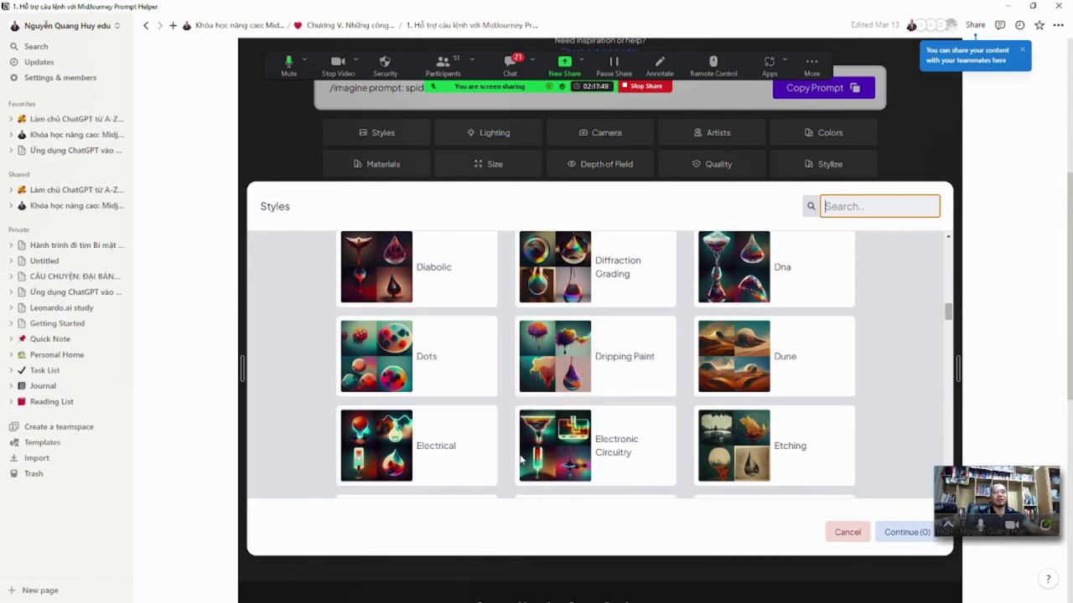
Look through the remaining Styles library entries, from Extraterrestrial through Origami and Photorealistic to Technological
scroll(787, 362, "down", 1)
scroll(599, 394, "down", 1)
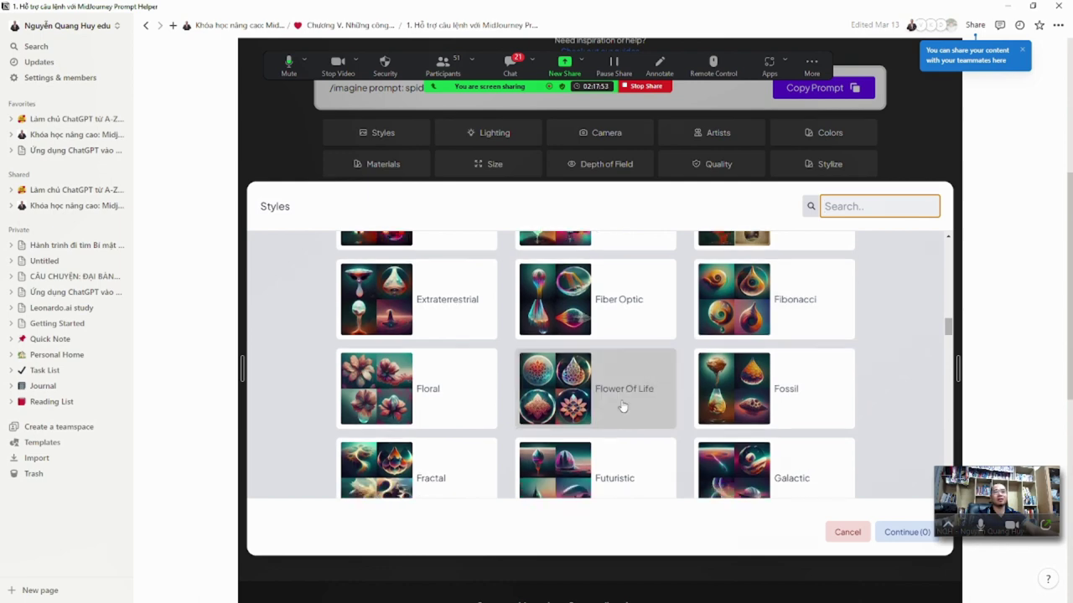
scroll(622, 339, "down", 1)
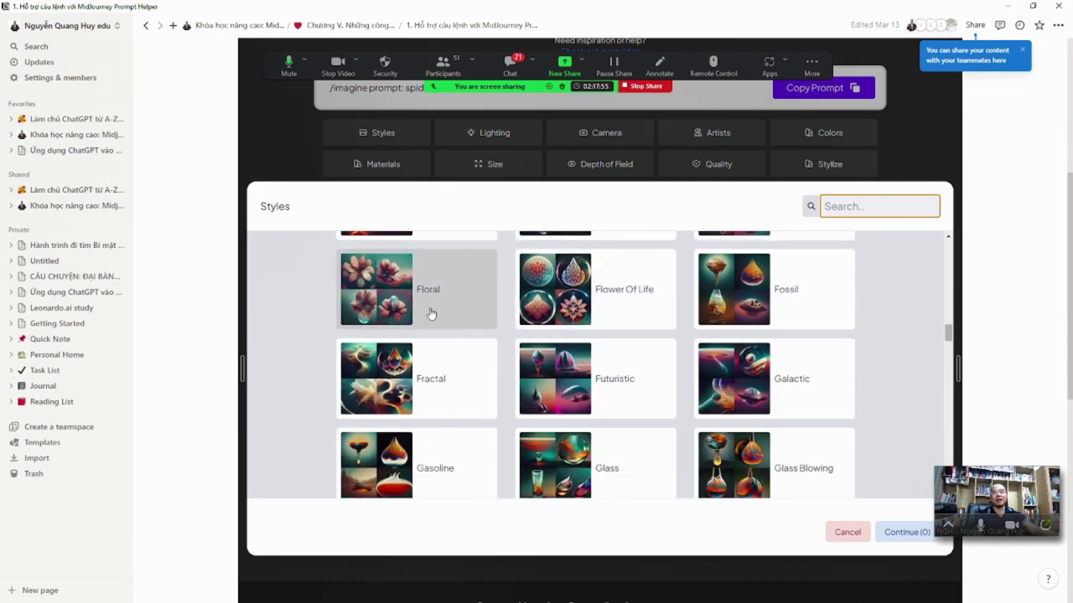
scroll(445, 394, "down", 3)
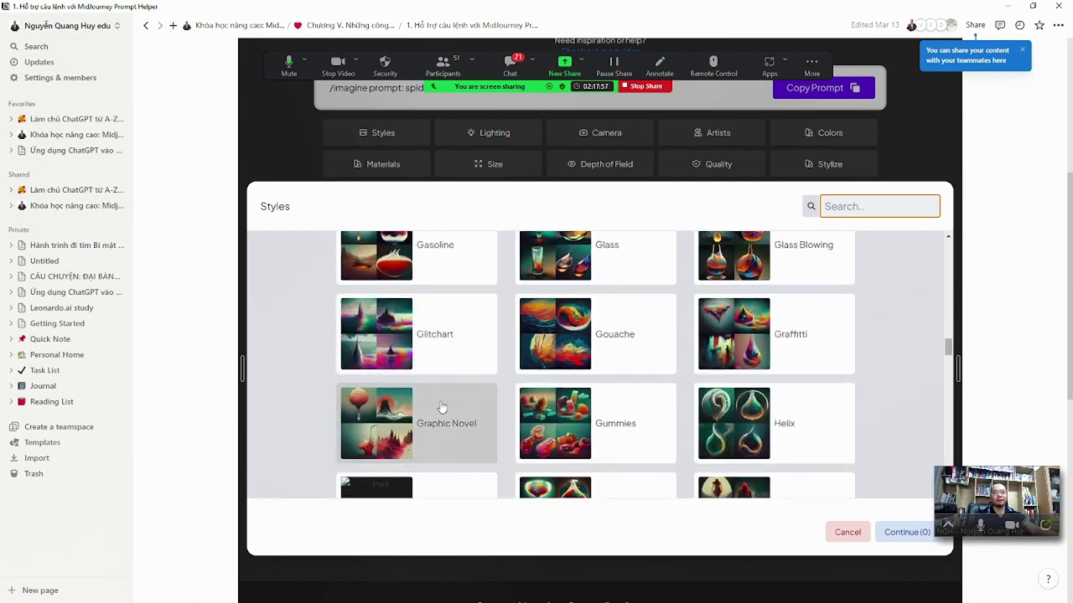
scroll(441, 407, "down", 6)
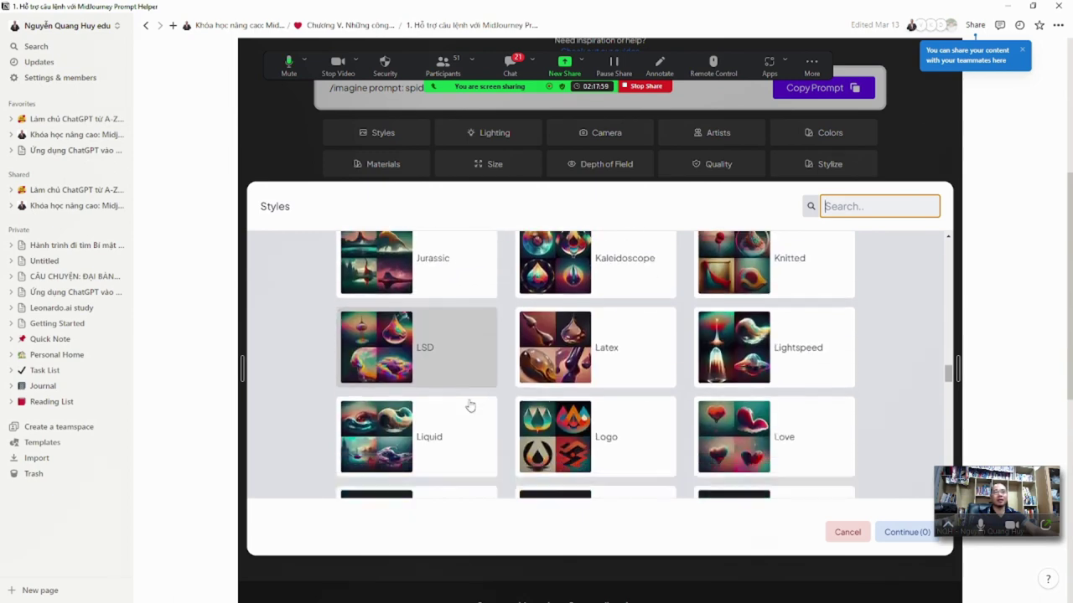
scroll(617, 402, "down", 1)
scroll(618, 402, "up", 3)
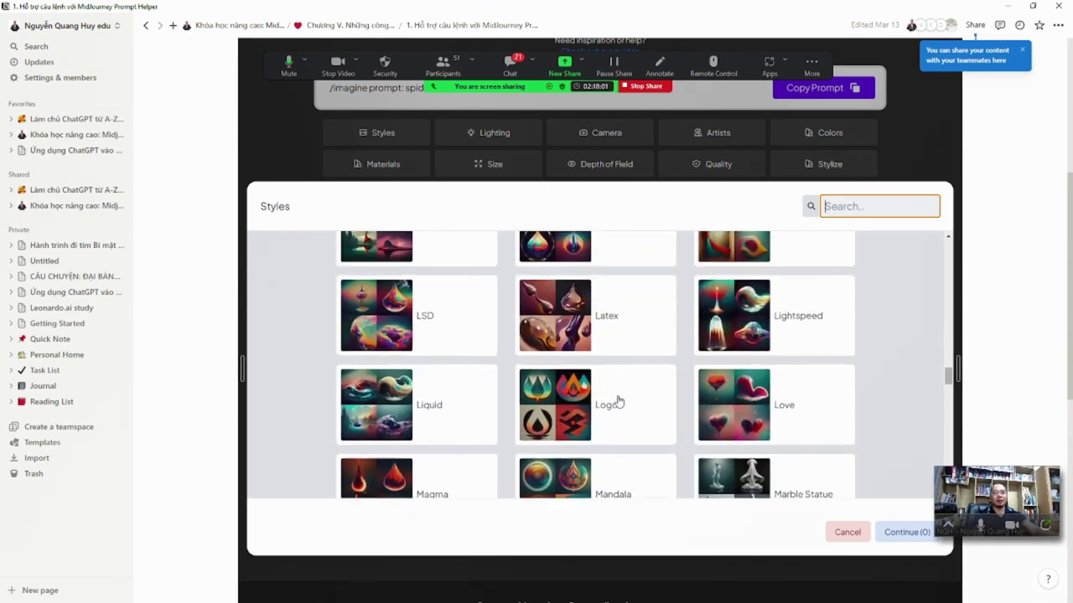
scroll(628, 422, "down", 2)
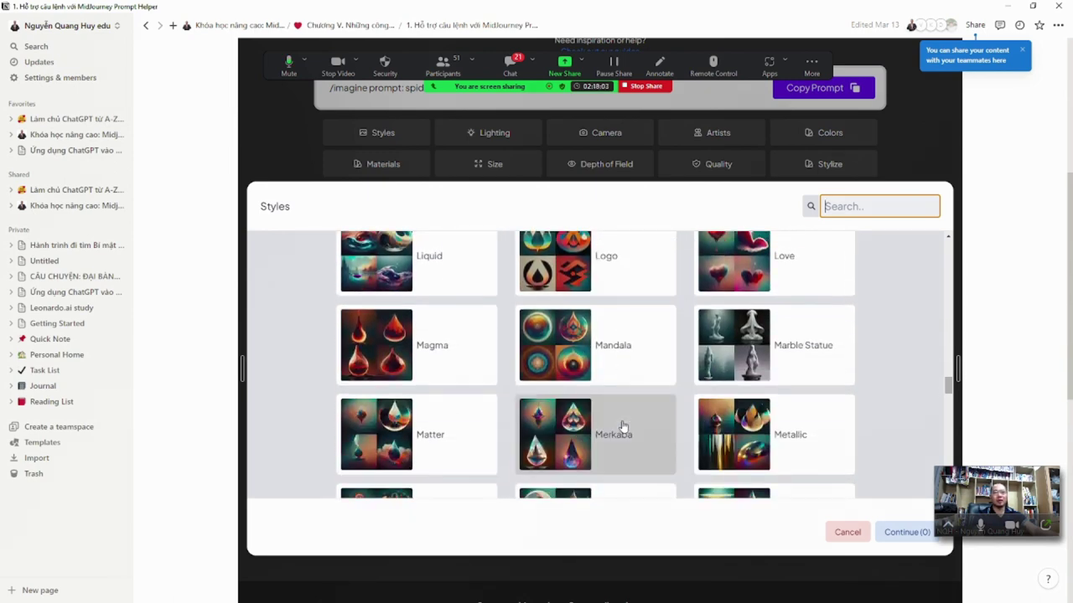
scroll(623, 427, "down", 6)
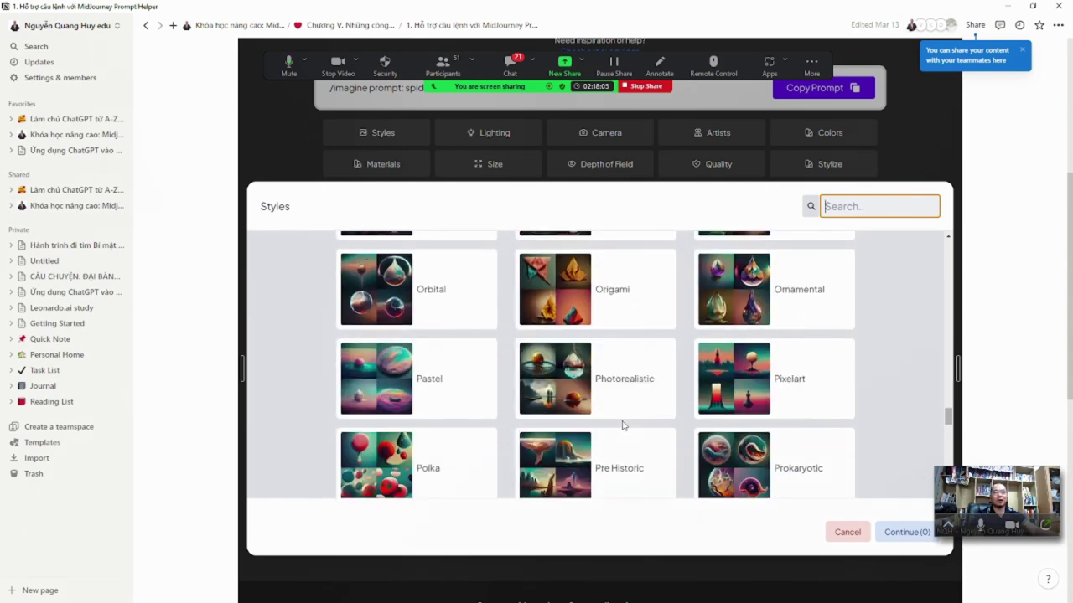
scroll(623, 426, "down", 7)
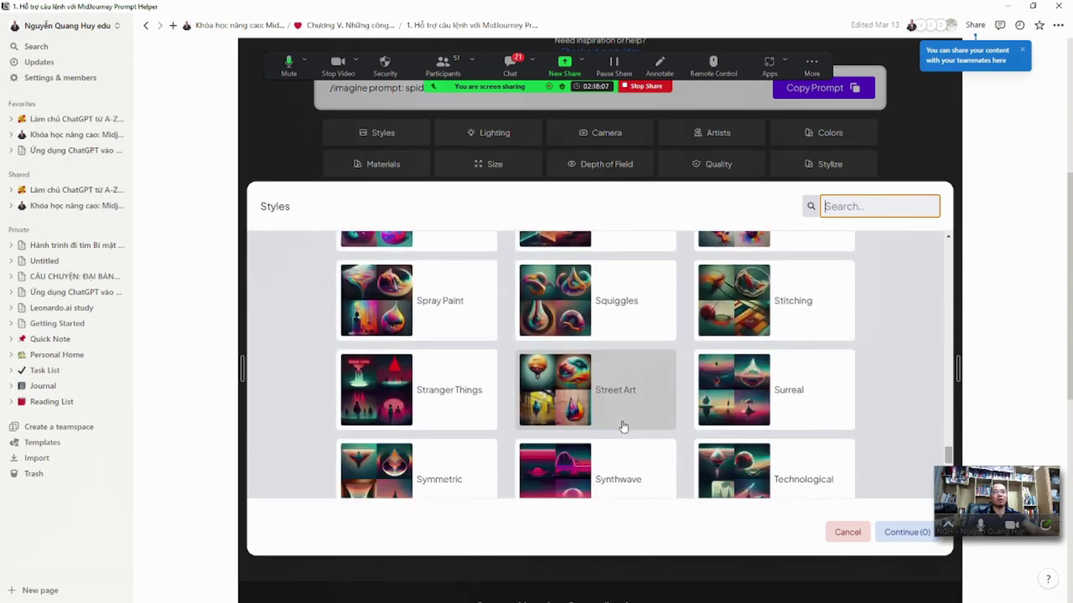
Add the Space style to the prompt and highlight the spider man and space terms in the generated command
scroll(622, 427, "up", 2)
left_click(627, 397)
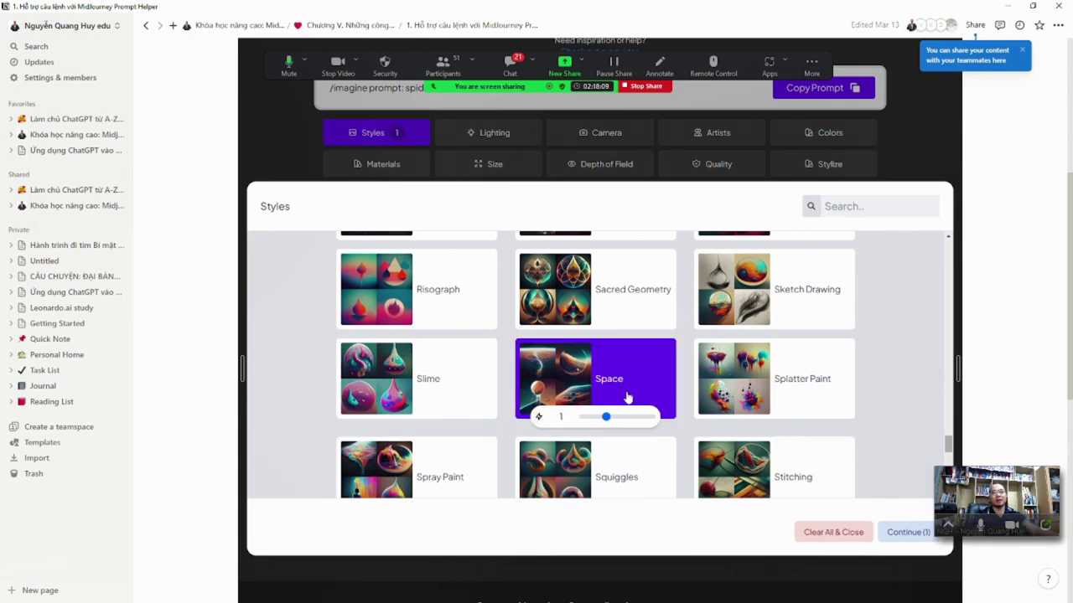
left_click(908, 533)
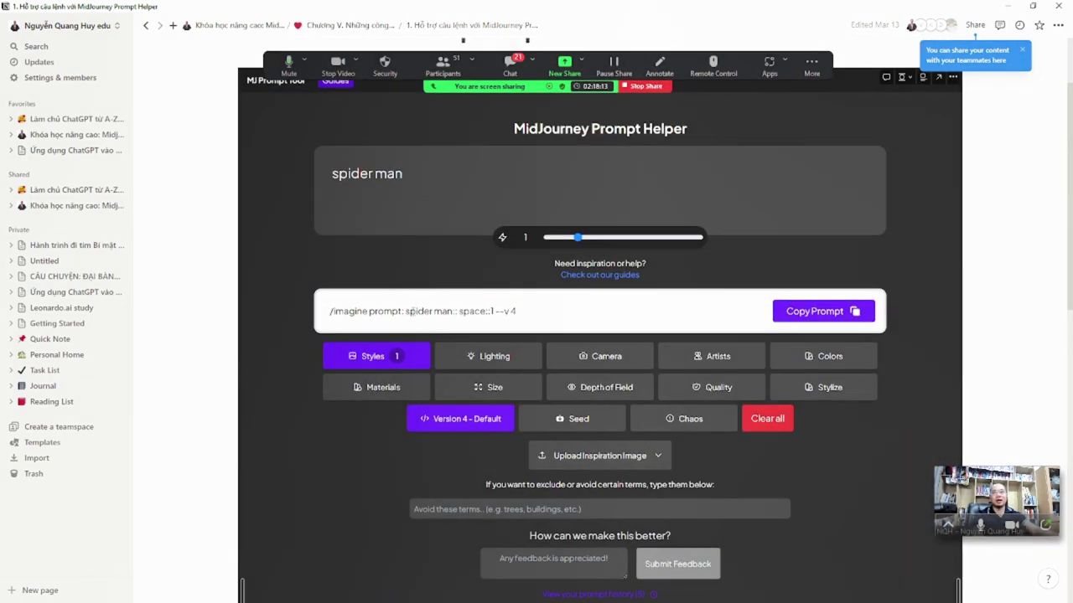
left_click_drag(408, 311, 490, 311)
left_click(493, 311)
double_click(473, 311)
Browse the Lighting library and add the Electric Arc lighting to the prompt
left_click(474, 356)
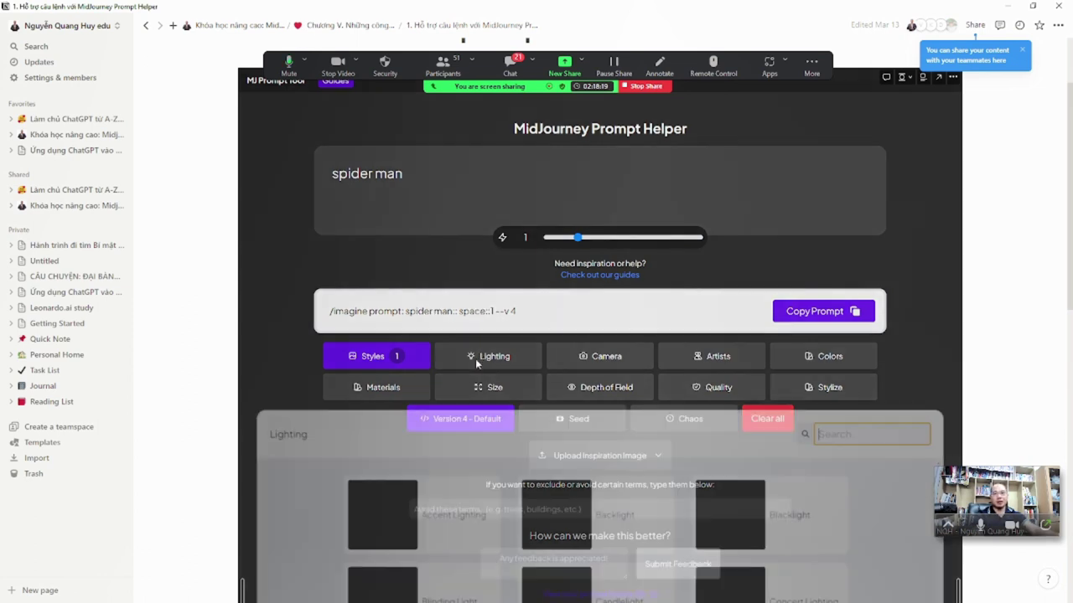
scroll(658, 493, "down", 4)
scroll(658, 493, "up", 1)
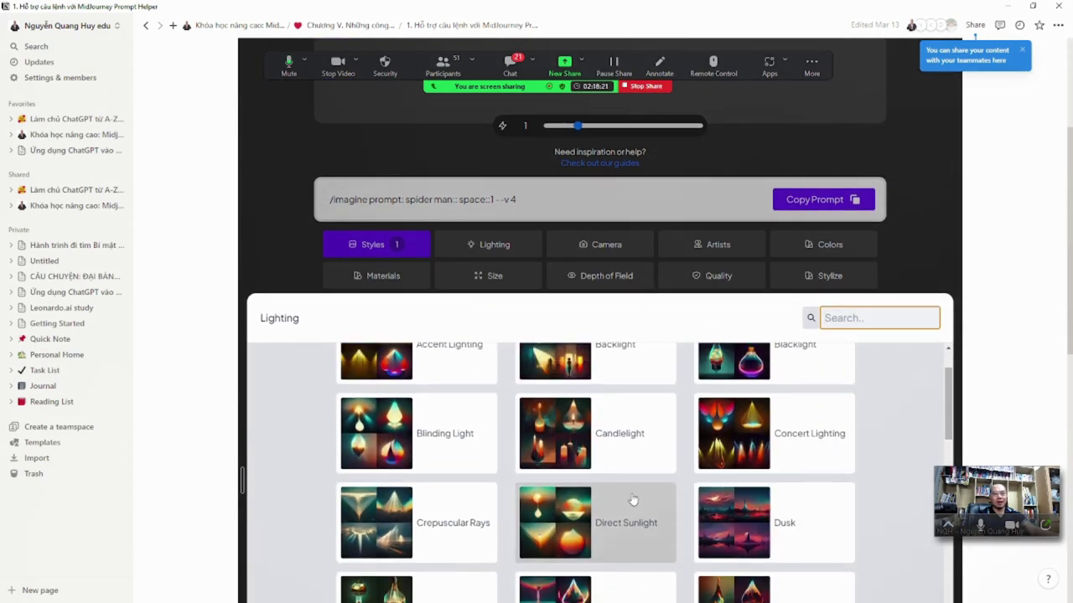
scroll(581, 500, "down", 2)
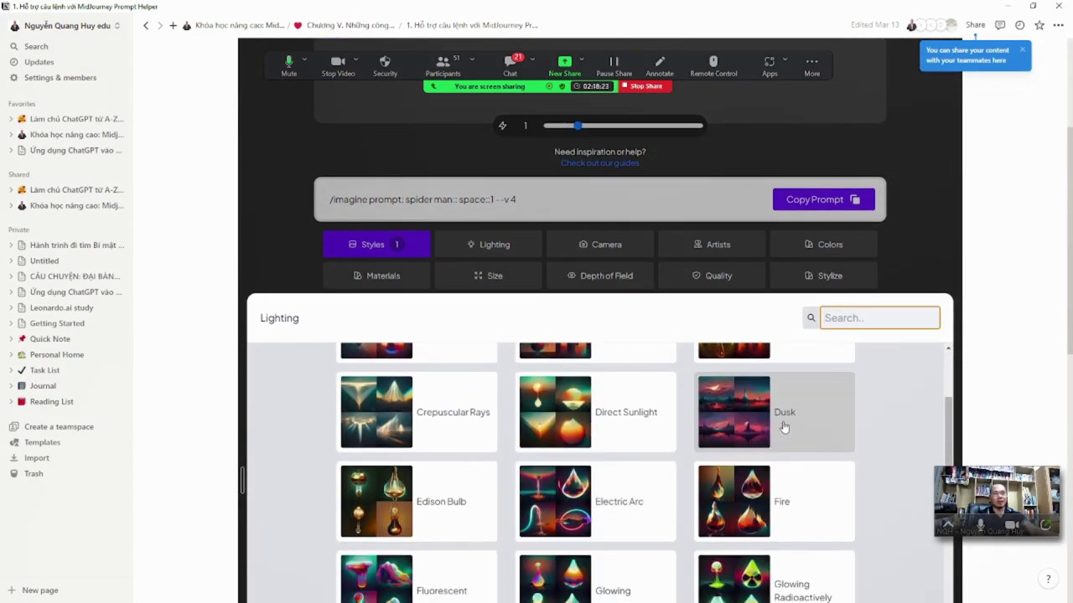
scroll(556, 478, "down", 2)
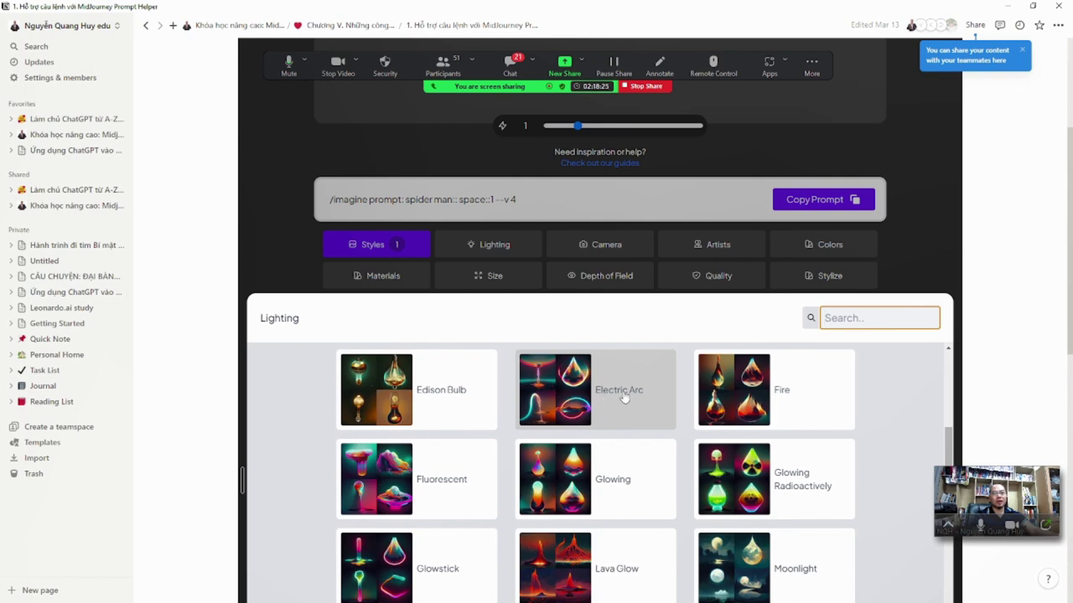
left_click(624, 399)
scroll(847, 515, "down", 8)
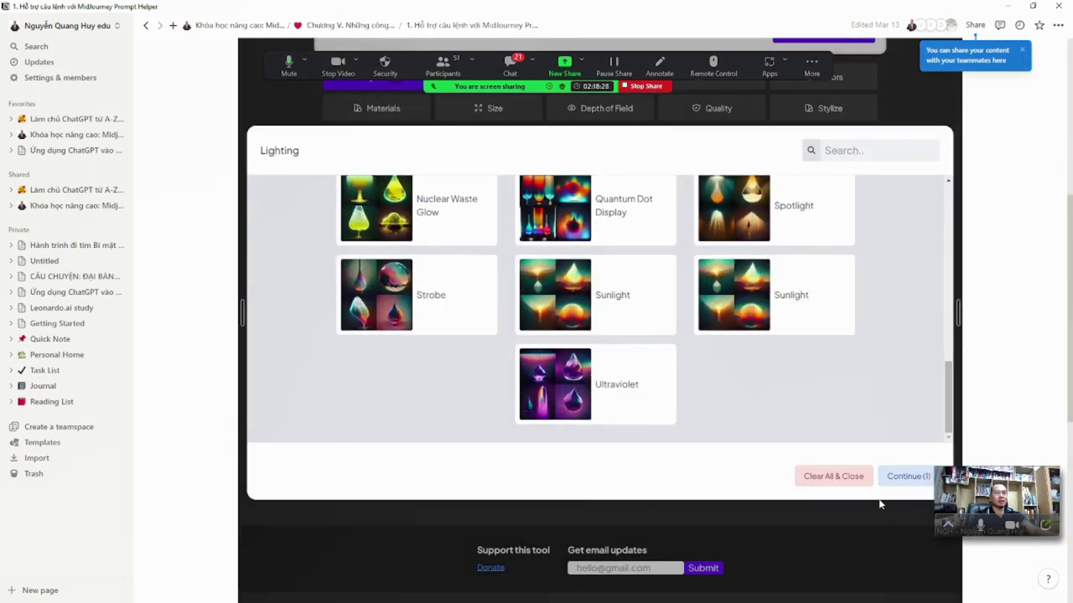
left_click(900, 476)
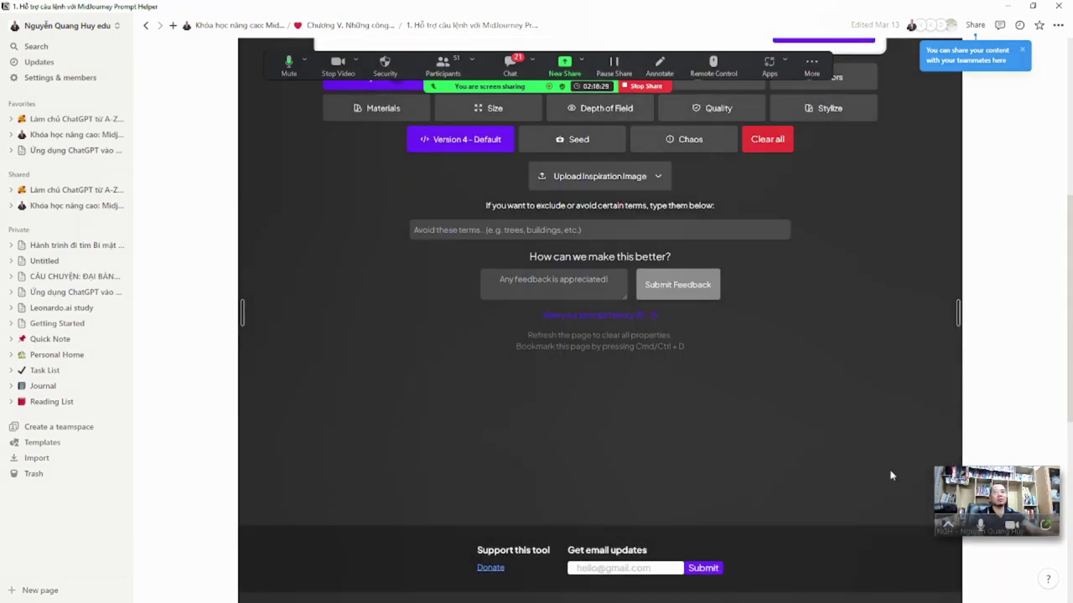
Browse the Camera/Lens library and add the 360 Panorama option to the prompt
scroll(721, 459, "up", 3)
left_click(593, 246)
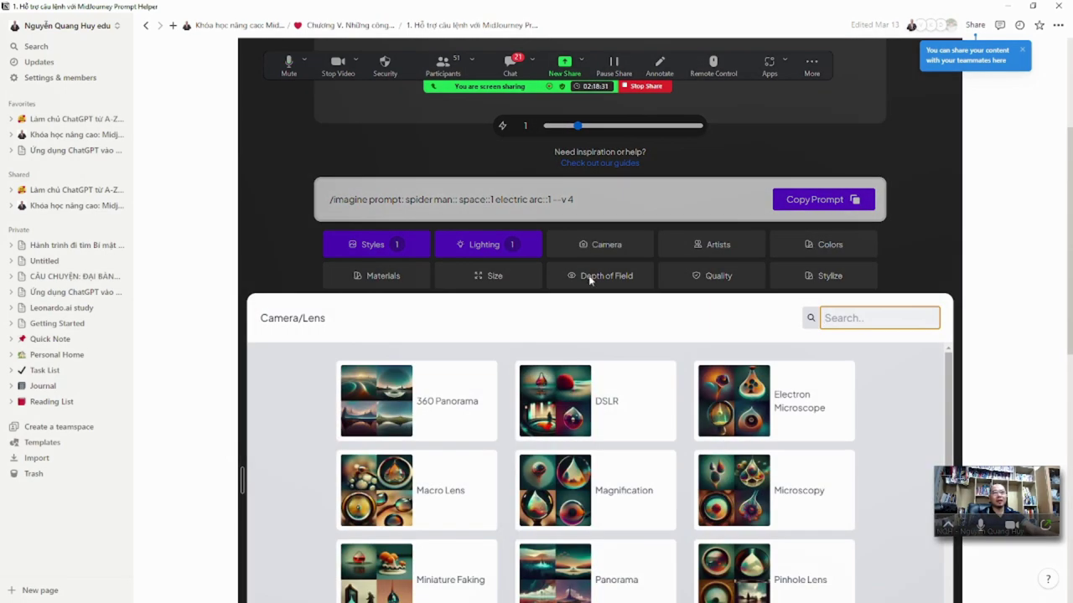
scroll(677, 488, "down", 2)
scroll(677, 488, "up", 2)
left_click(441, 421)
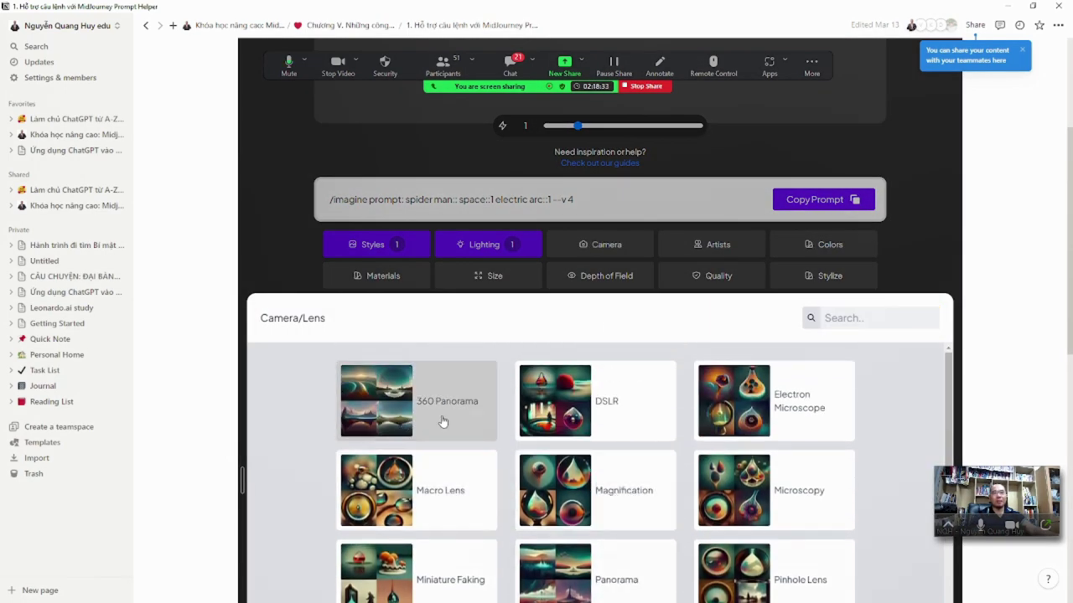
scroll(754, 503, "down", 5)
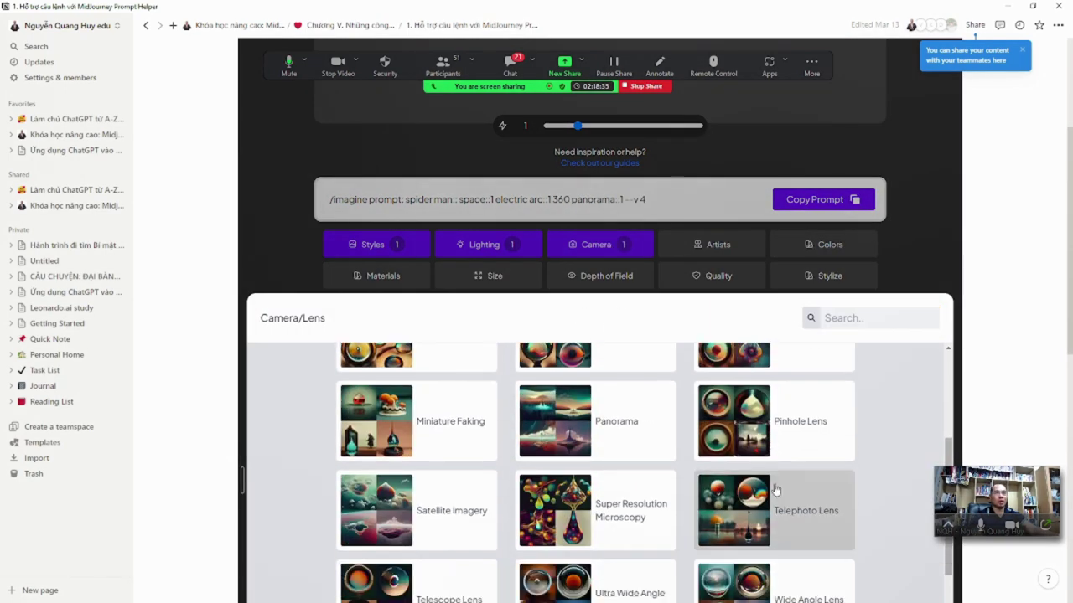
scroll(757, 515, "down", 3)
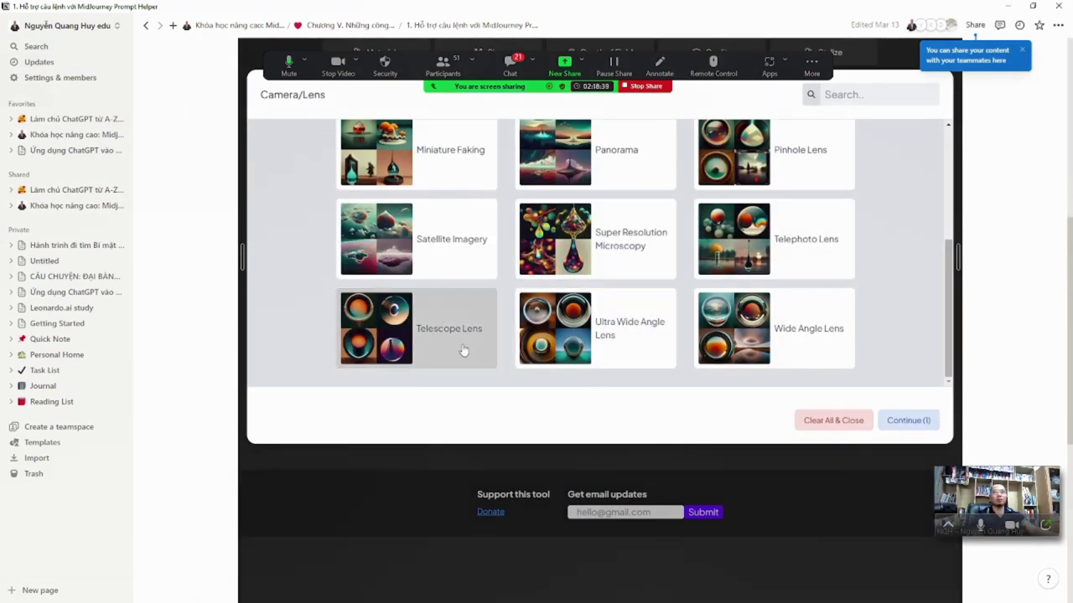
left_click(898, 415)
Look through the Artists library from Banksy to Yoji Shinkawa and close it without choosing an artist
scroll(788, 432, "up", 4)
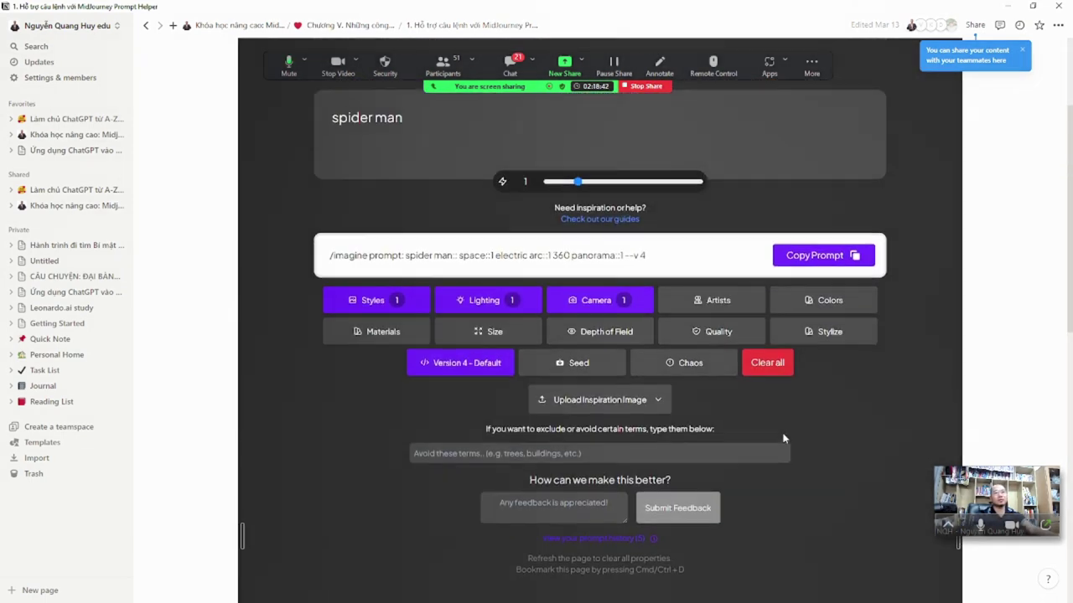
left_click(701, 304)
scroll(838, 522, "down", 2)
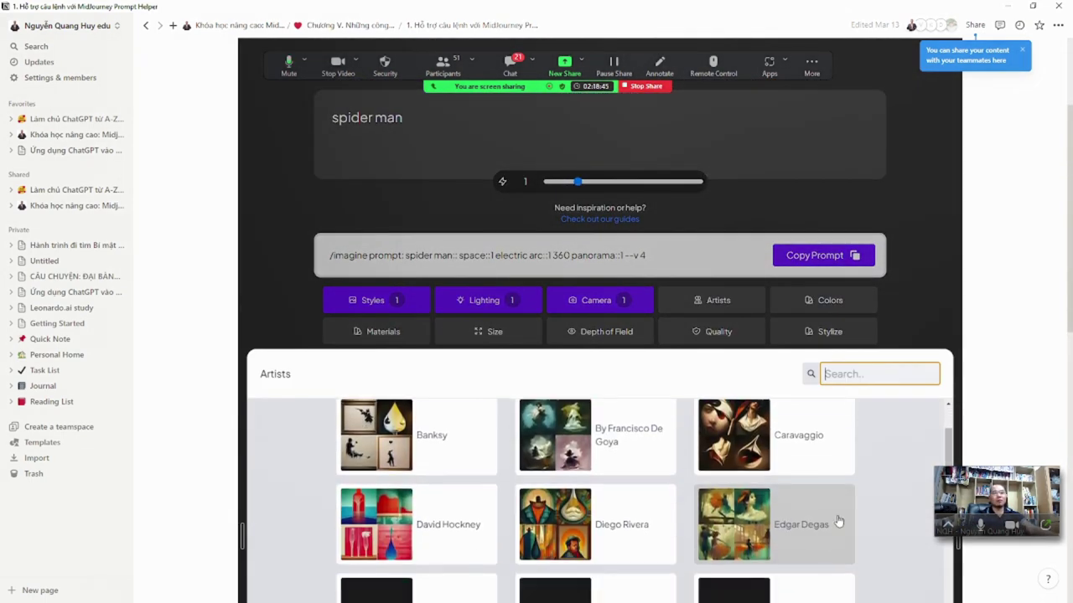
scroll(882, 524, "down", 3)
scroll(879, 524, "up", 3)
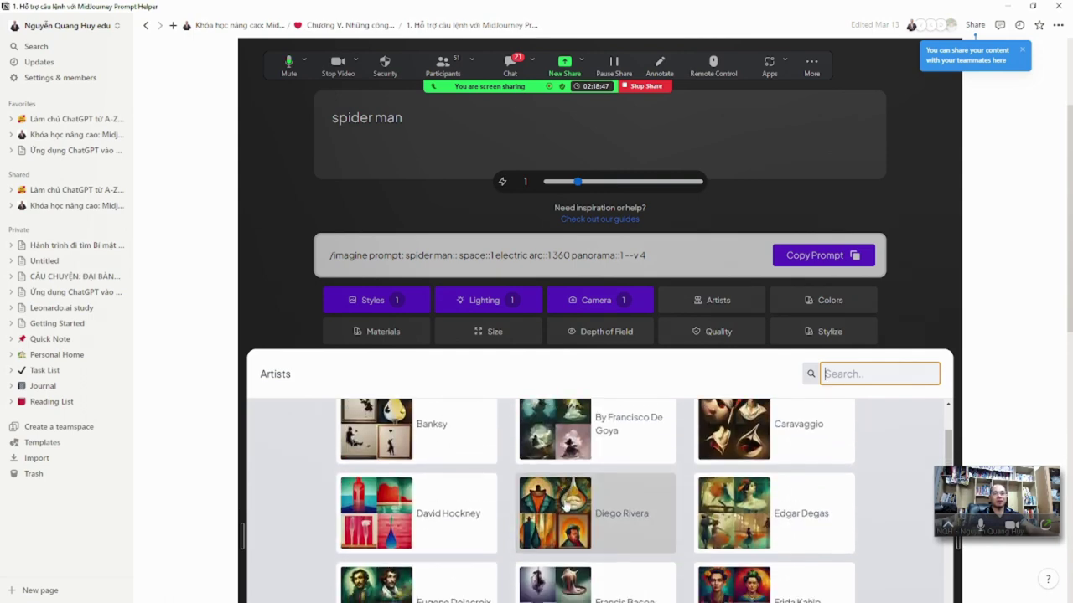
scroll(596, 513, "down", 2)
scroll(637, 540, "down", 3)
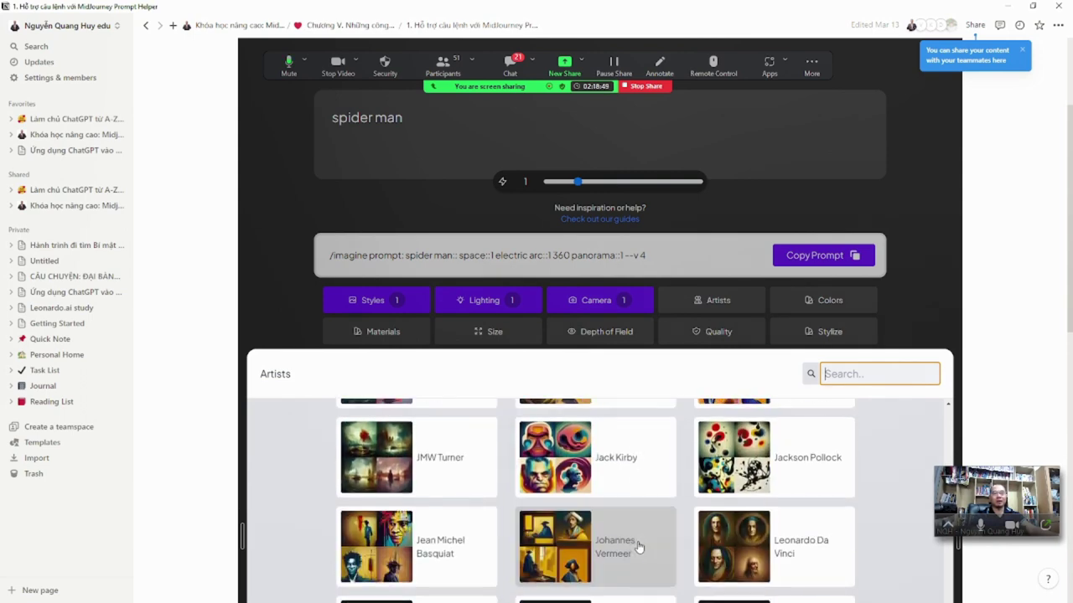
scroll(849, 377, "down", 3)
scroll(615, 350, "down", 2)
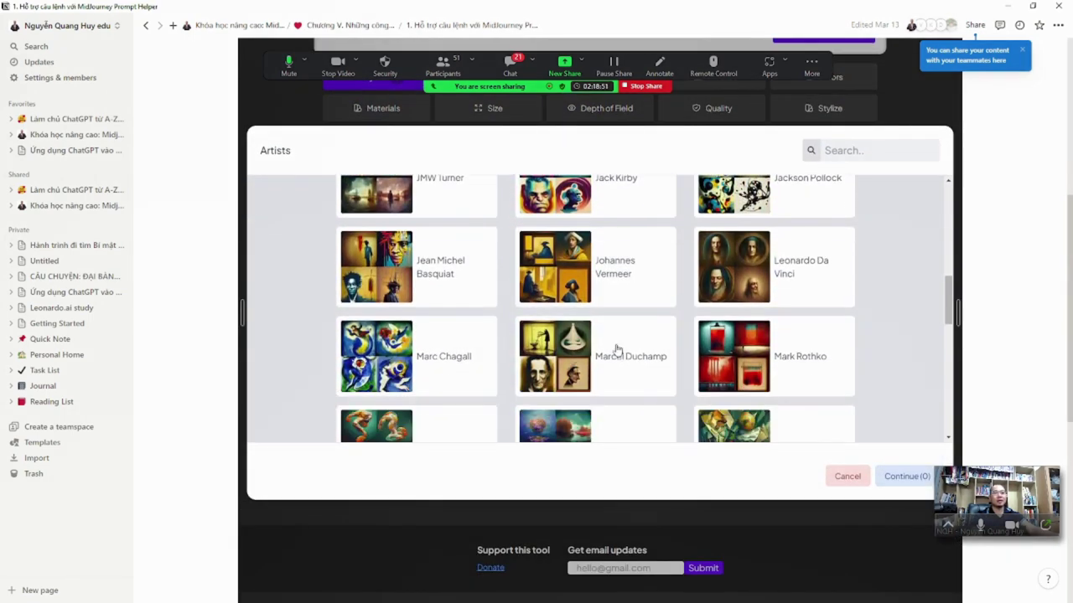
scroll(603, 335, "down", 1)
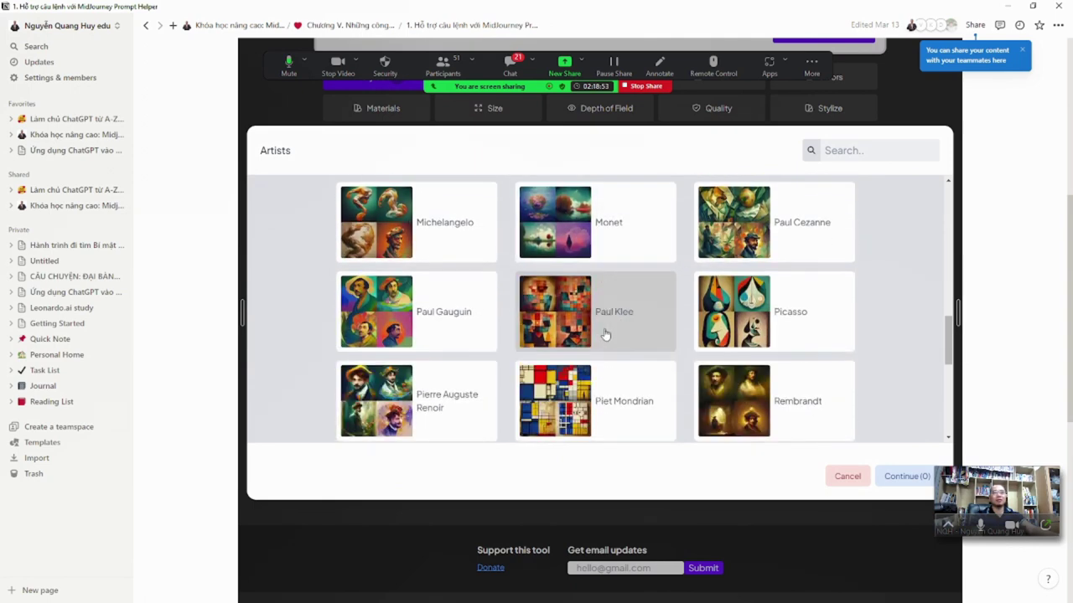
scroll(622, 406, "down", 3)
scroll(622, 410, "down", 2)
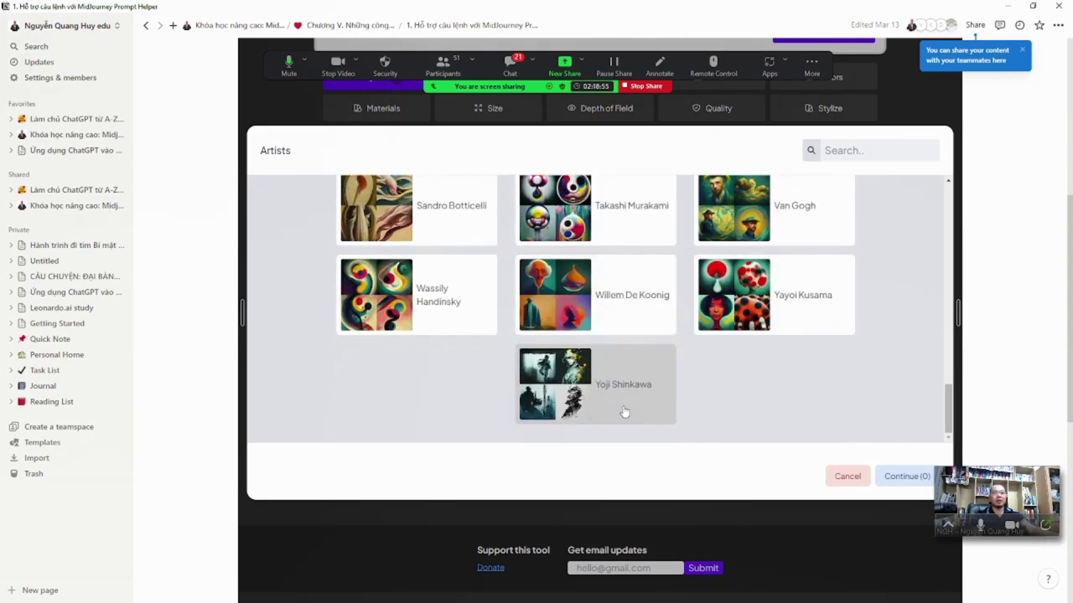
scroll(568, 314, "up", 2)
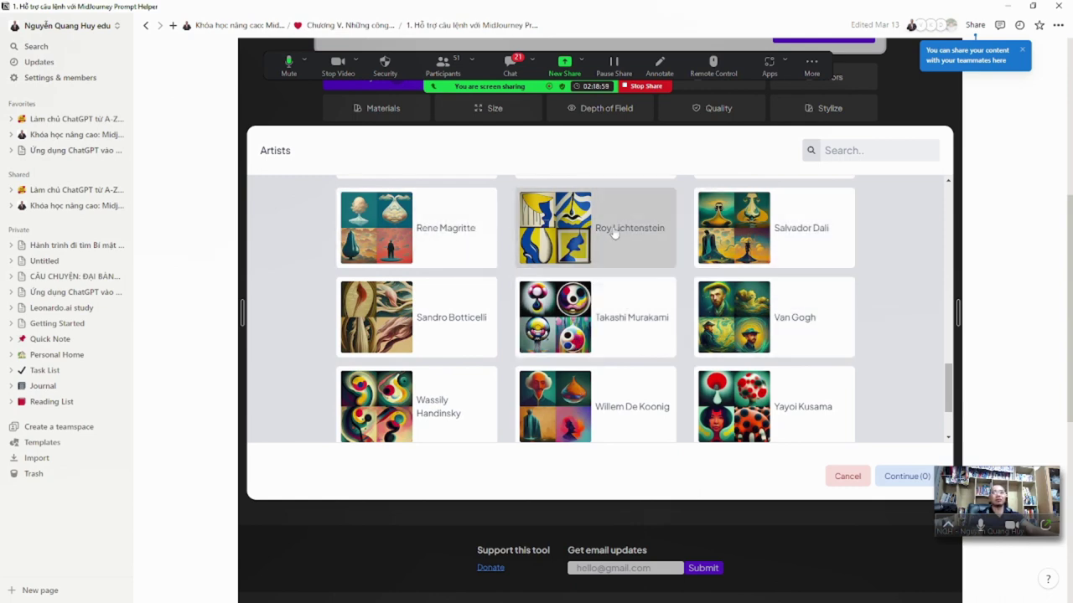
left_click(836, 474)
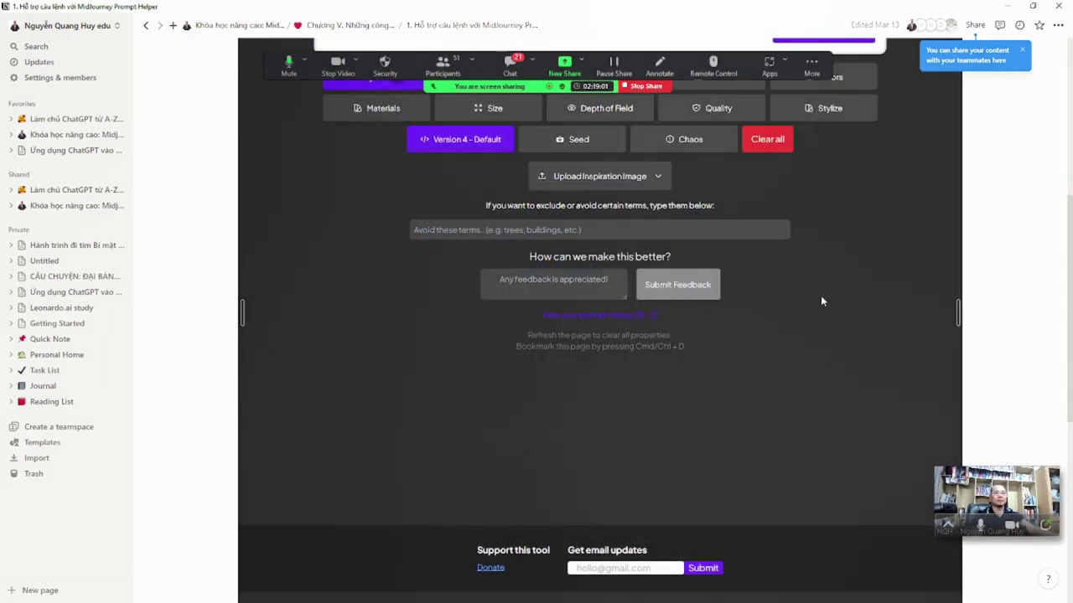
Open the Colors library and add Baby Blue Color to the prompt
scroll(825, 268, "up", 2)
left_click(819, 194)
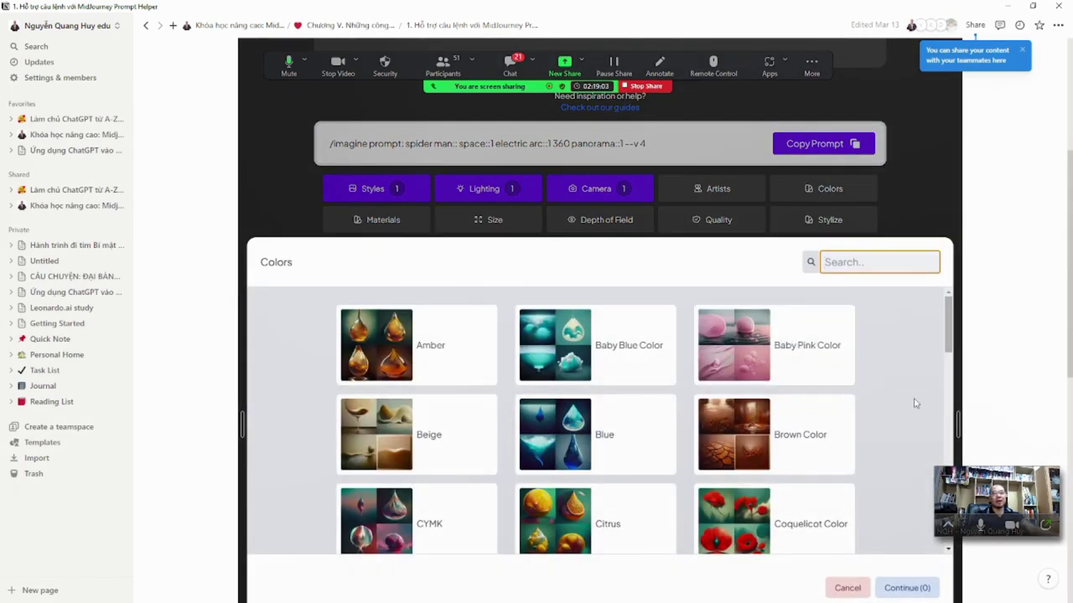
scroll(913, 403, "down", 1)
scroll(913, 403, "up", 1)
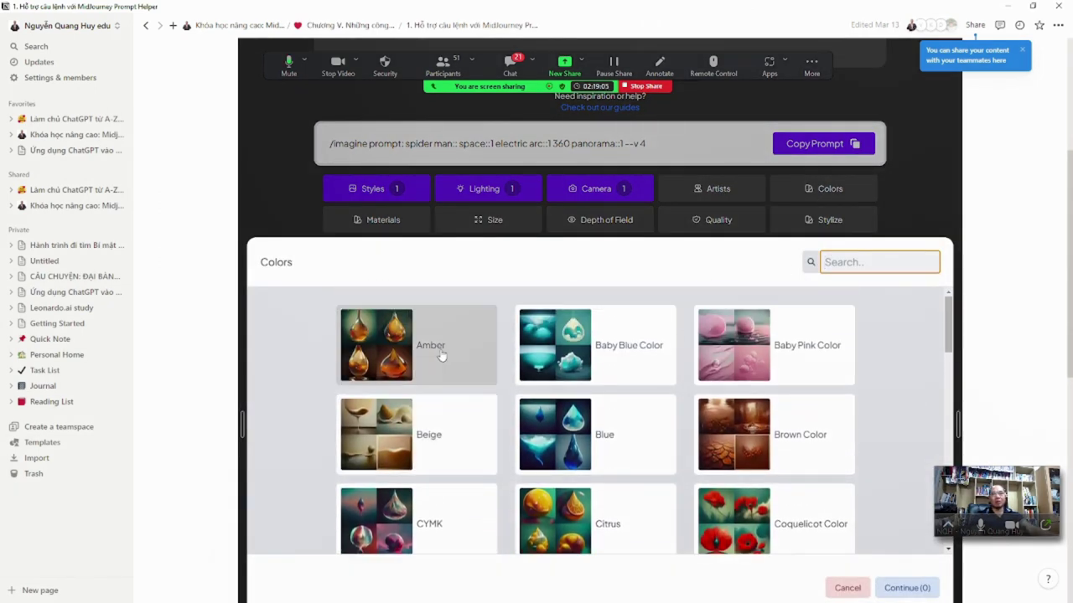
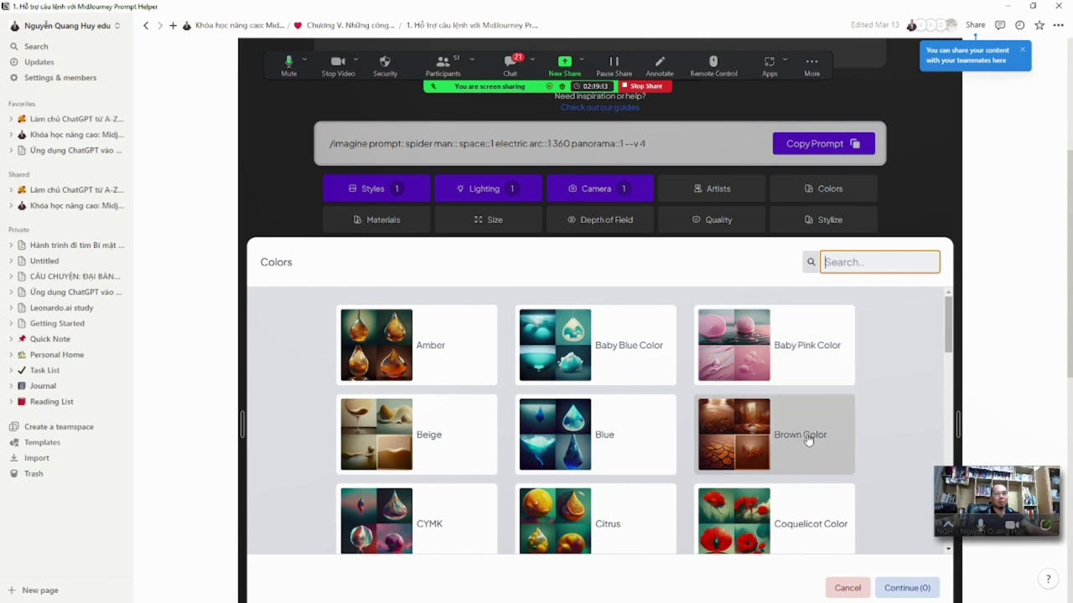
left_click(641, 362)
left_click(905, 588)
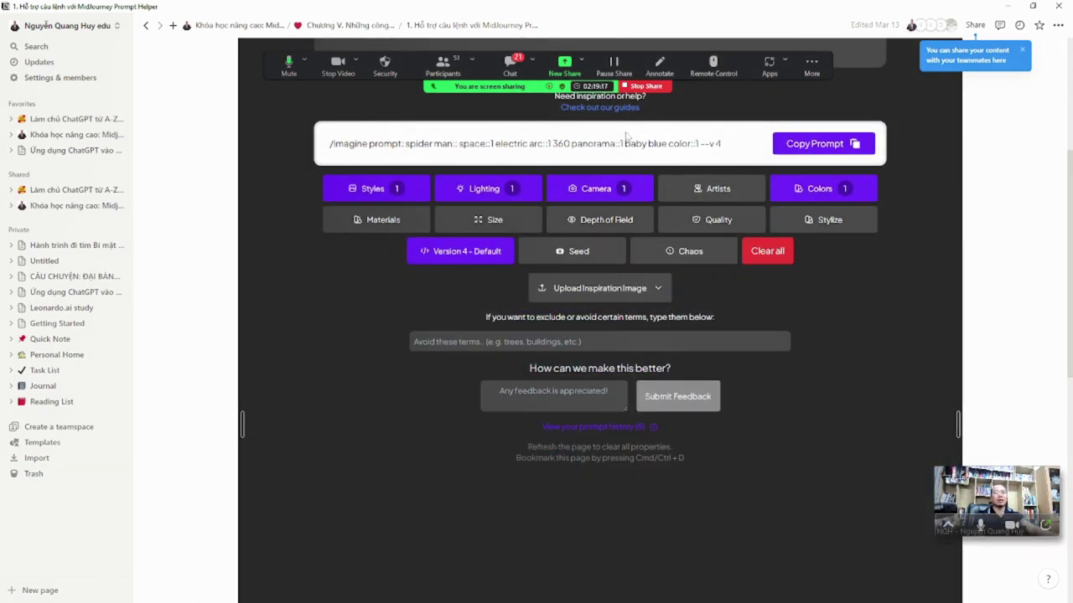
Look through the Materials library from Aluminum to Yarn and close it without choosing a material
left_click(367, 223)
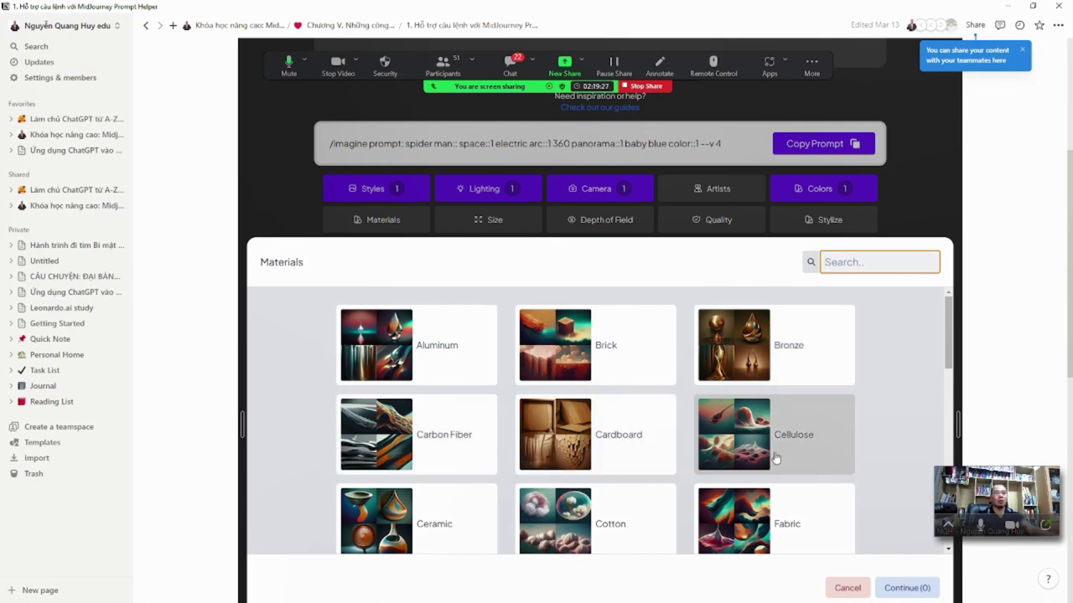
scroll(428, 463, "down", 1)
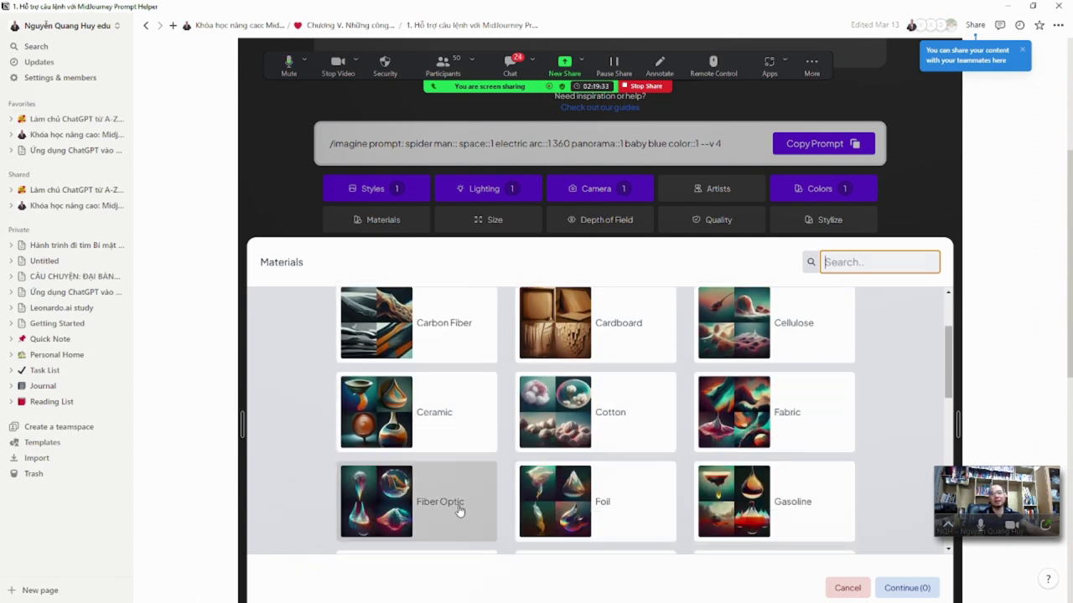
scroll(436, 518, "down", 1)
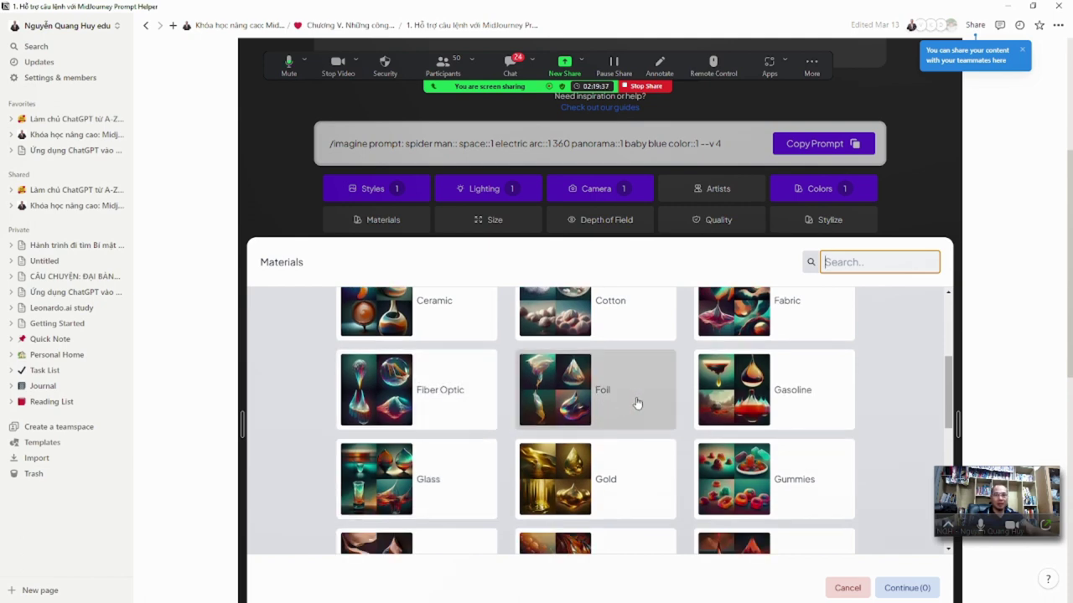
scroll(636, 404, "down", 2)
scroll(658, 450, "up", 1)
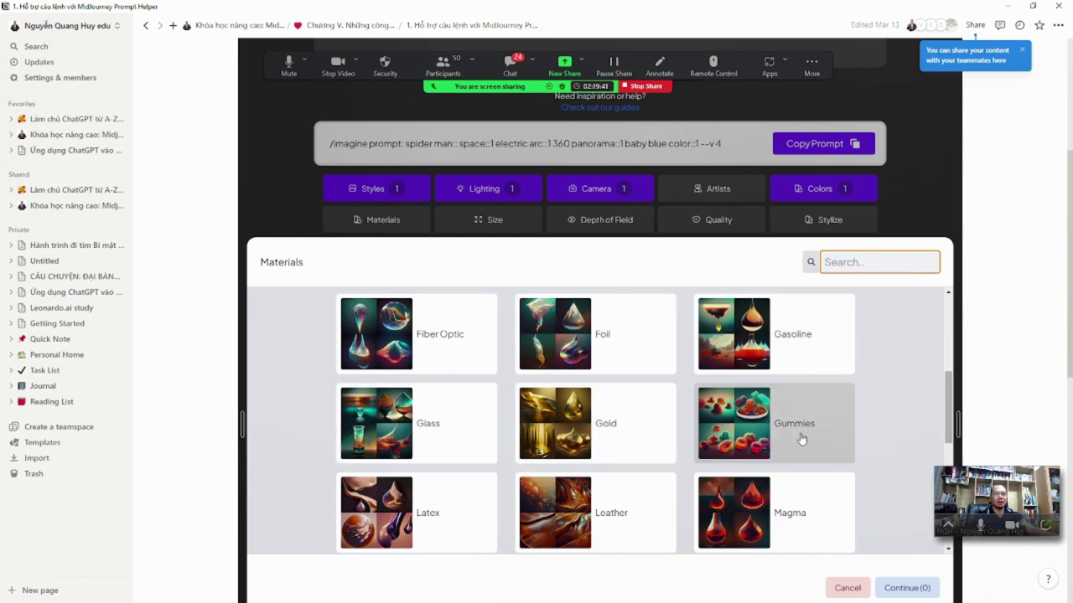
scroll(796, 440, "down", 1)
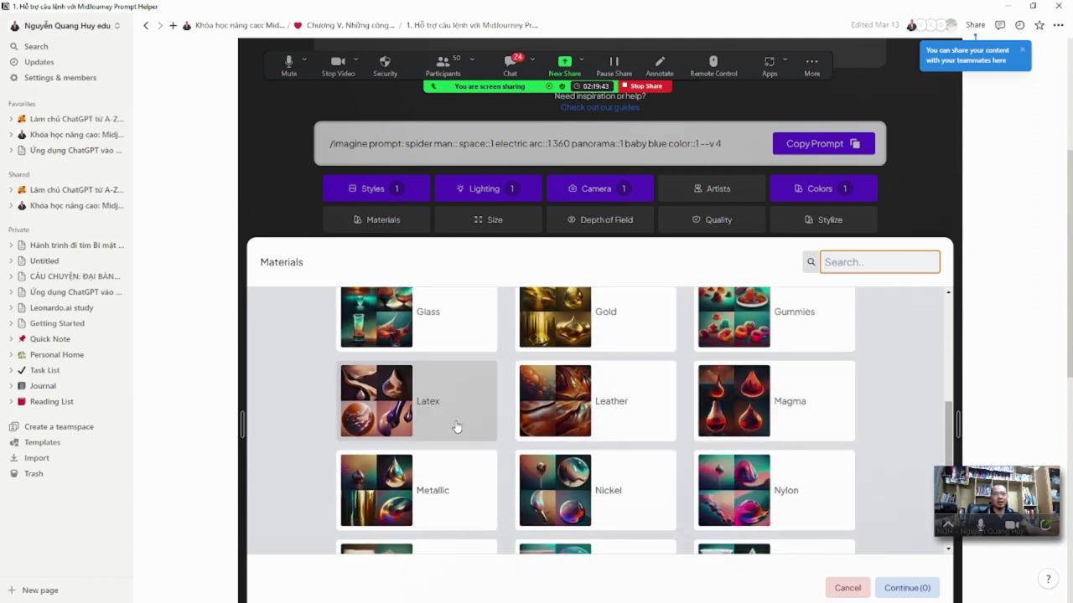
scroll(465, 478, "down", 1)
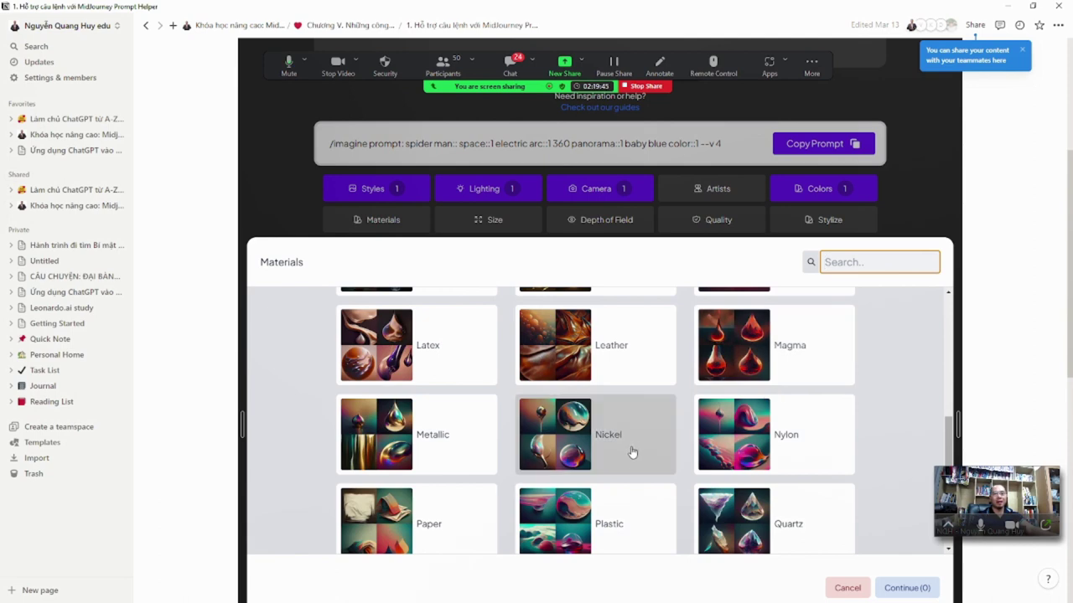
scroll(632, 455, "down", 1)
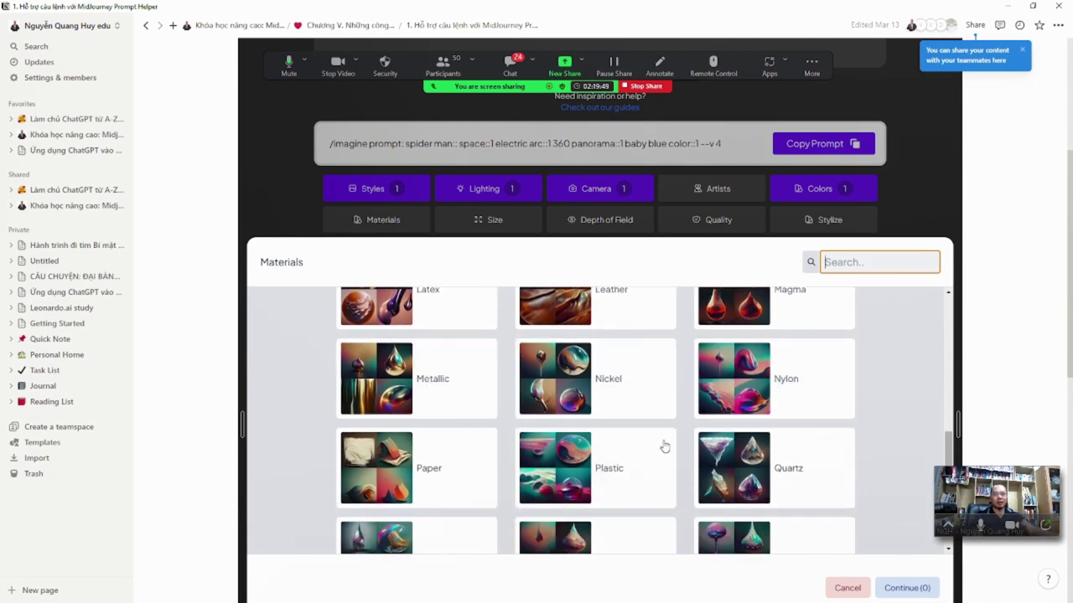
scroll(788, 494, "down", 3)
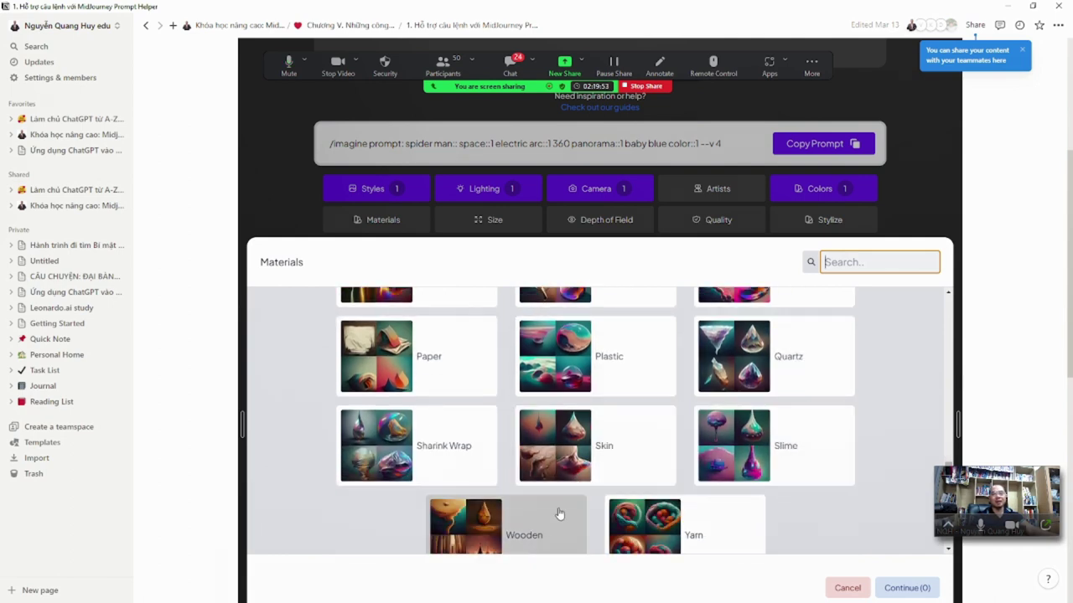
left_click(847, 588)
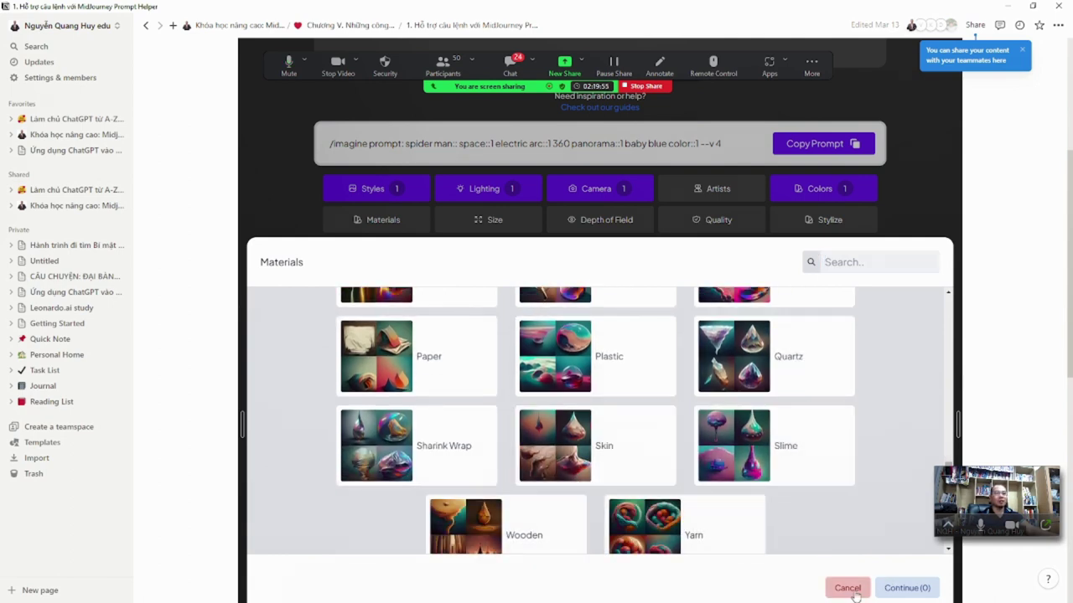
Add a 1:1 Square aspect ratio to the spider man prompt
left_click(498, 223)
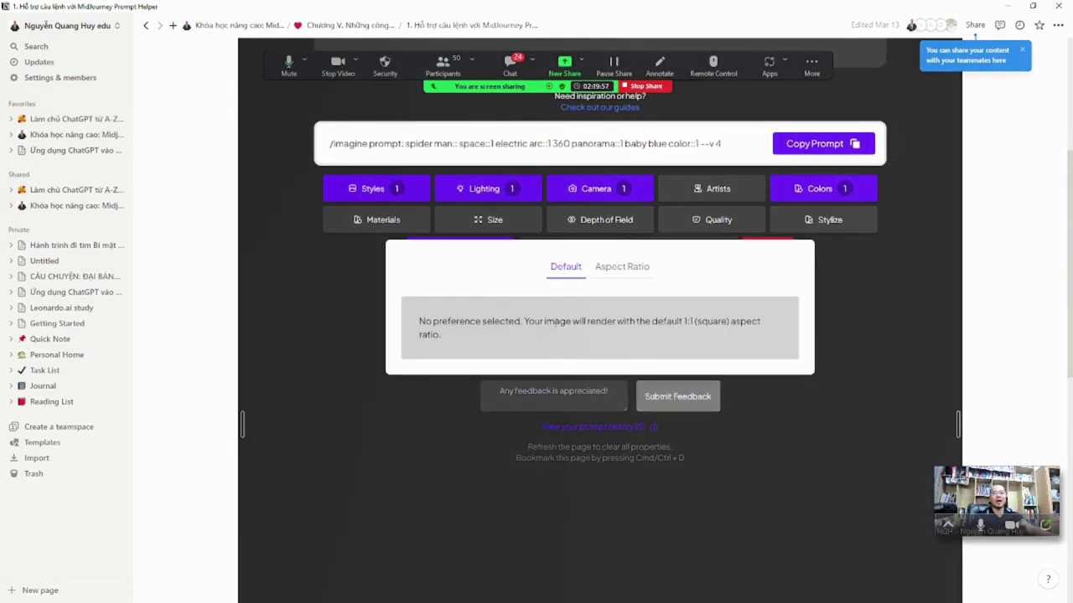
left_click(609, 268)
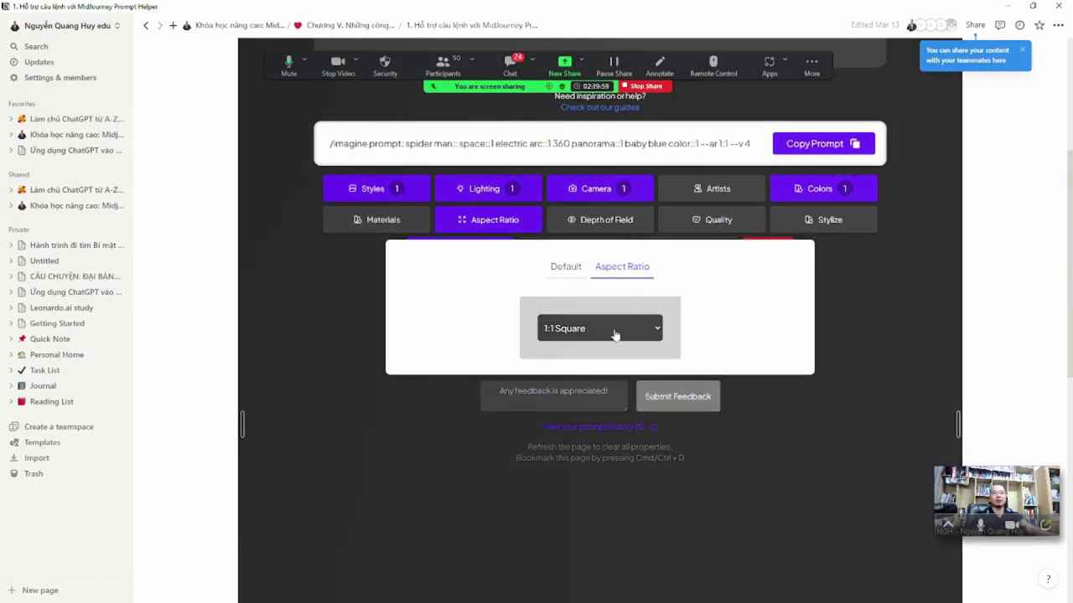
left_click(617, 332)
left_click(621, 352)
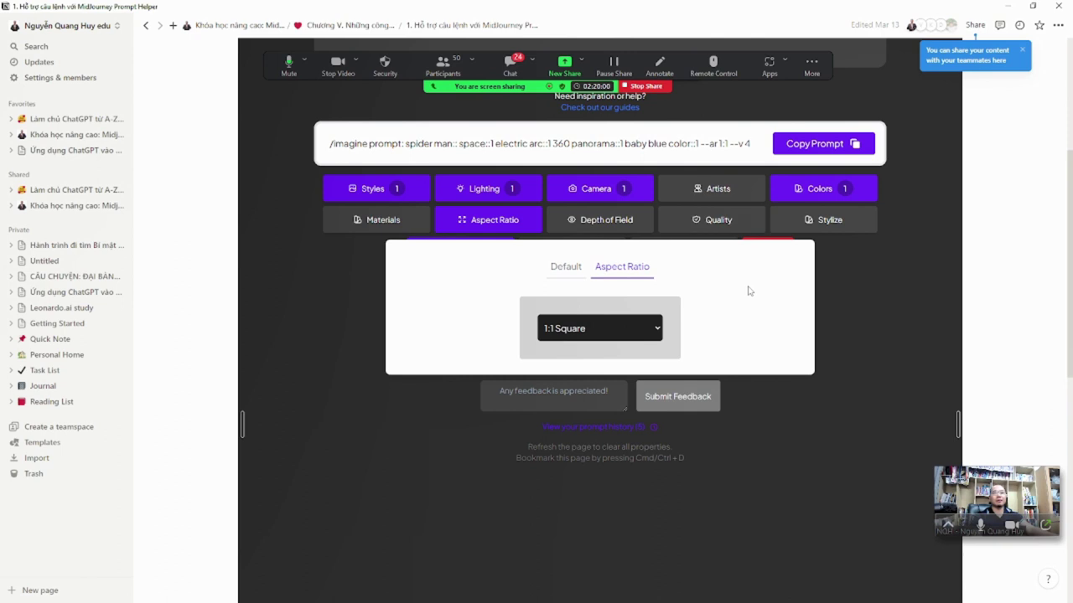
Review the Depth of Field, Quality, Stylize and version choices, keeping Version 4 - Default
left_click(613, 221)
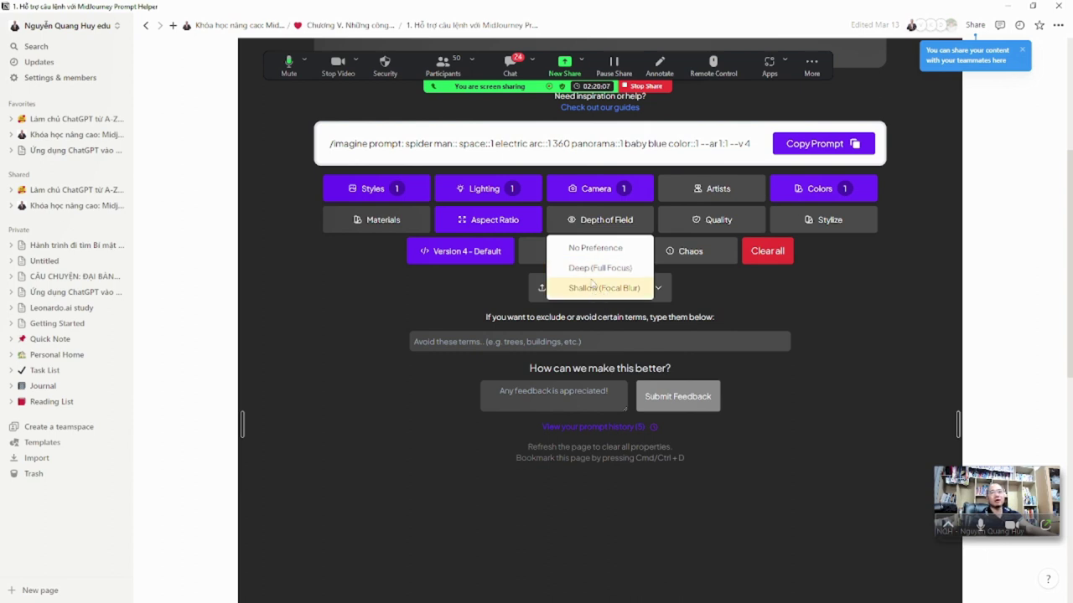
left_click(688, 222)
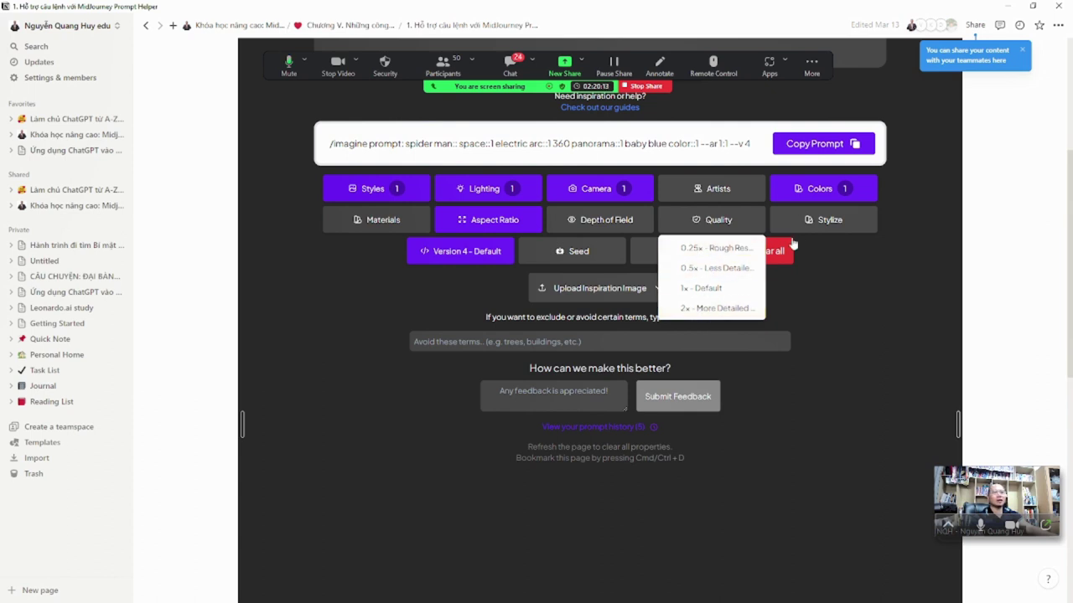
left_click(832, 221)
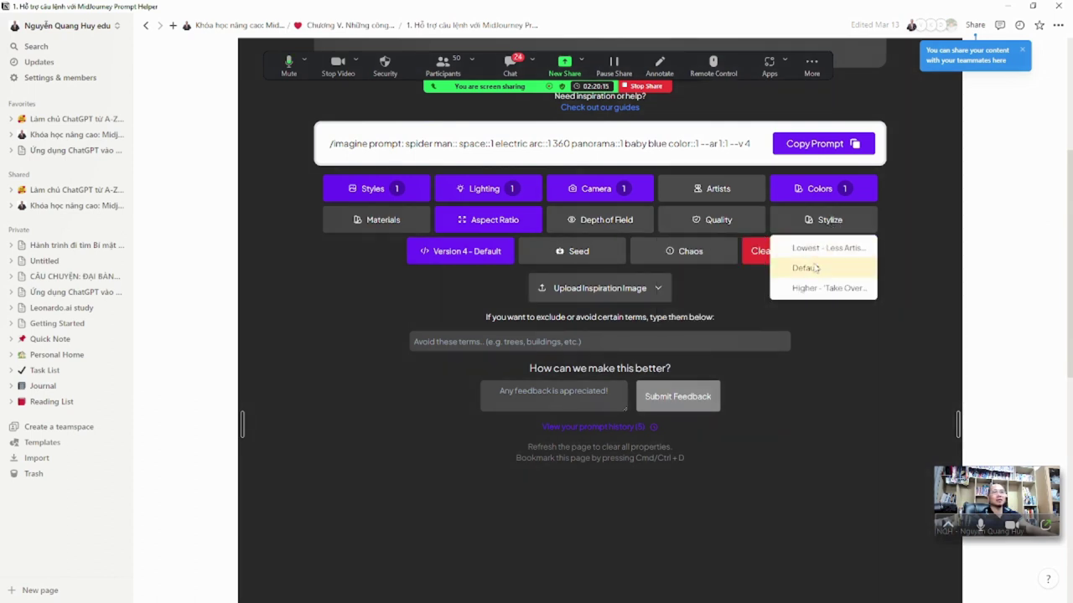
left_click(444, 297)
left_click(447, 253)
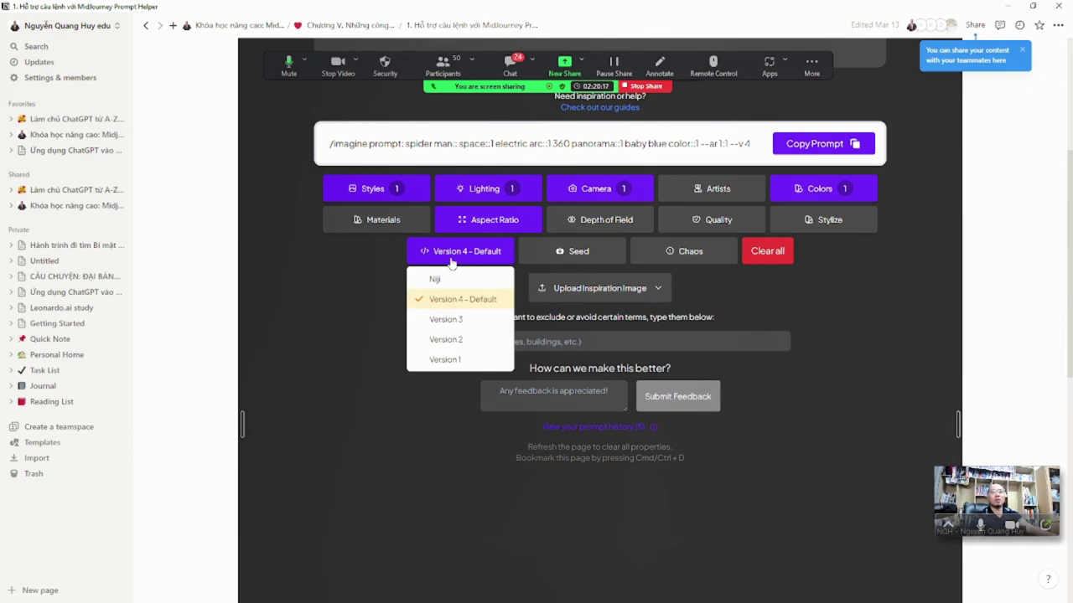
left_click(457, 299)
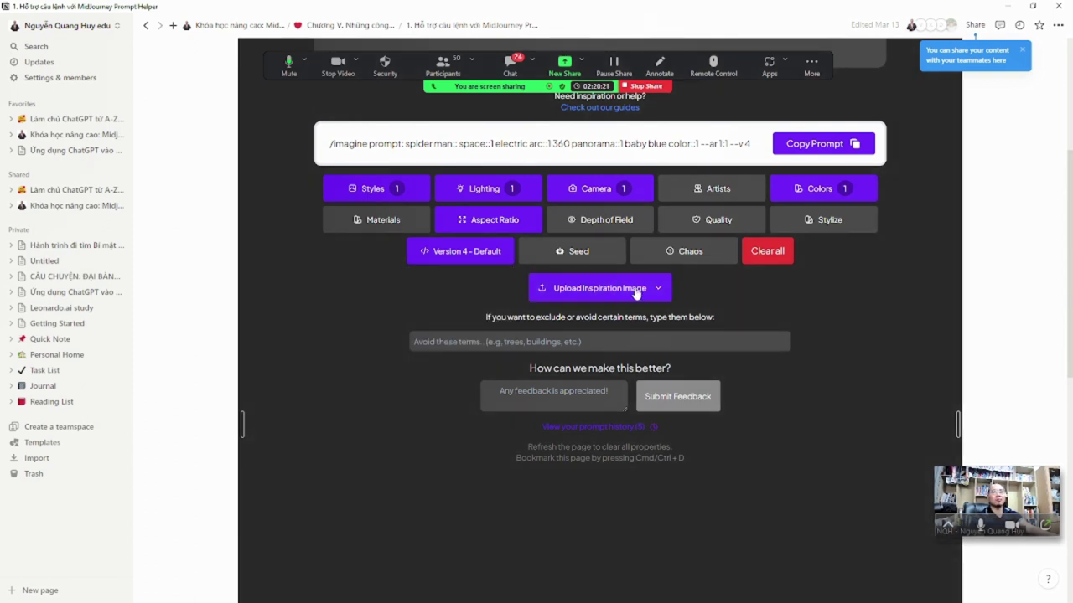
Expand the inspiration image upload area and check the Seed and Chaos settings without entering values
left_click(636, 290)
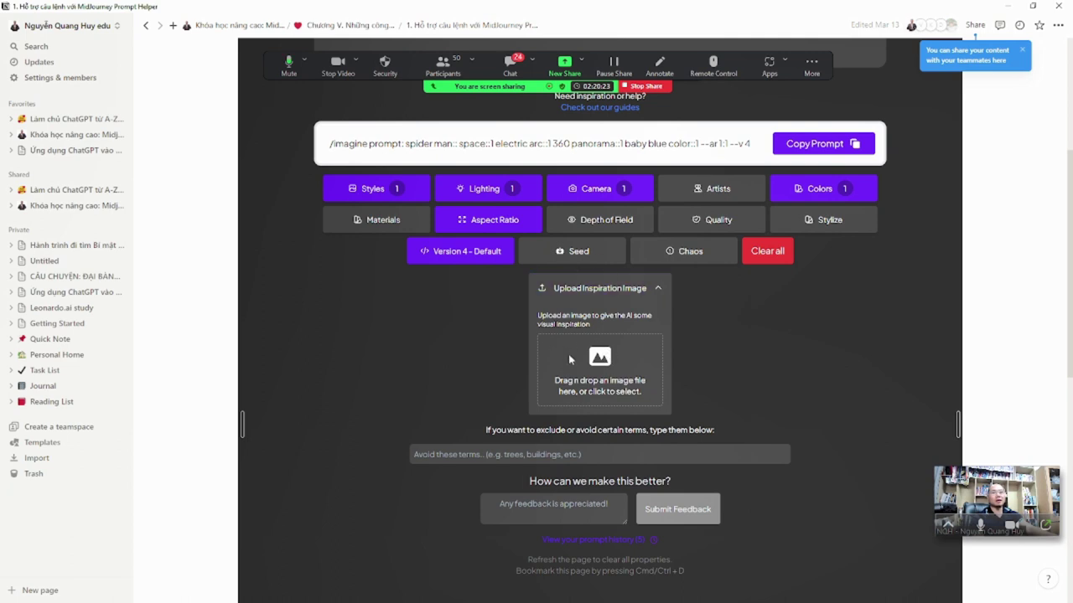
left_click(570, 254)
left_click(575, 340)
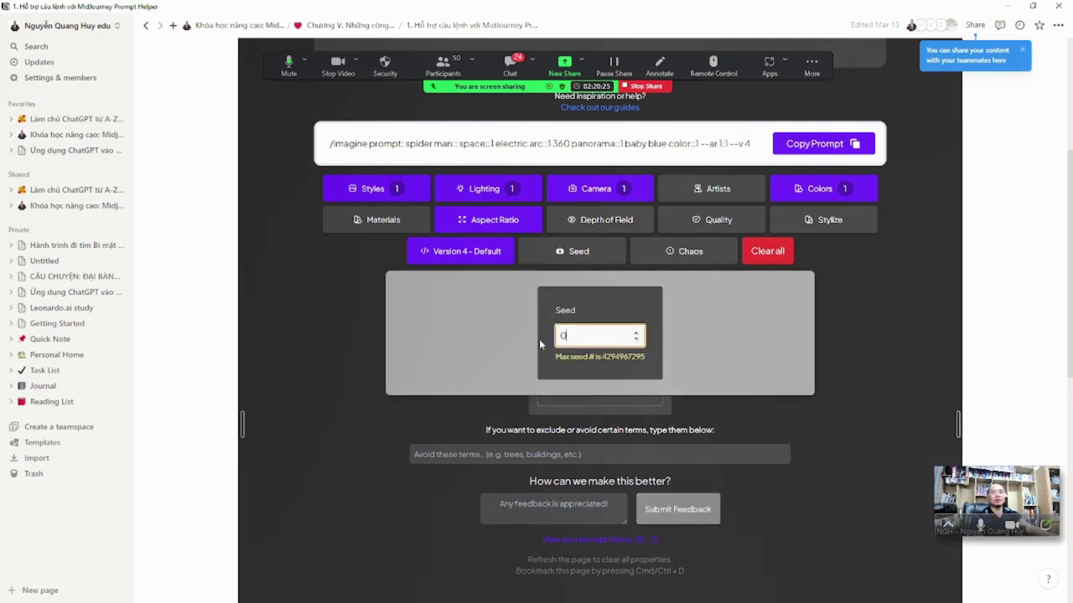
left_click_drag(602, 356, 612, 356)
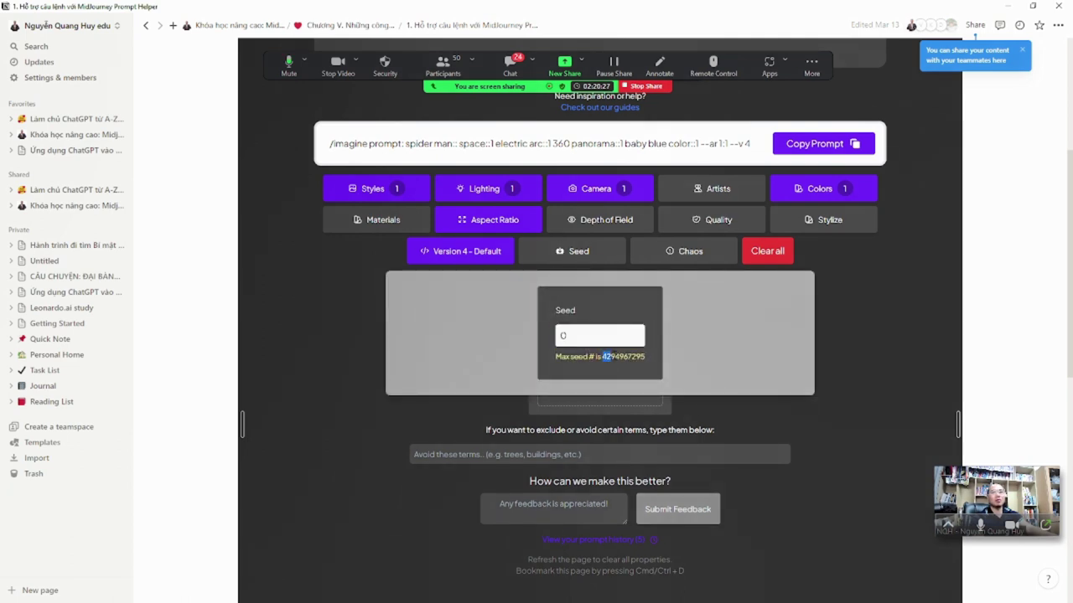
left_click(686, 256)
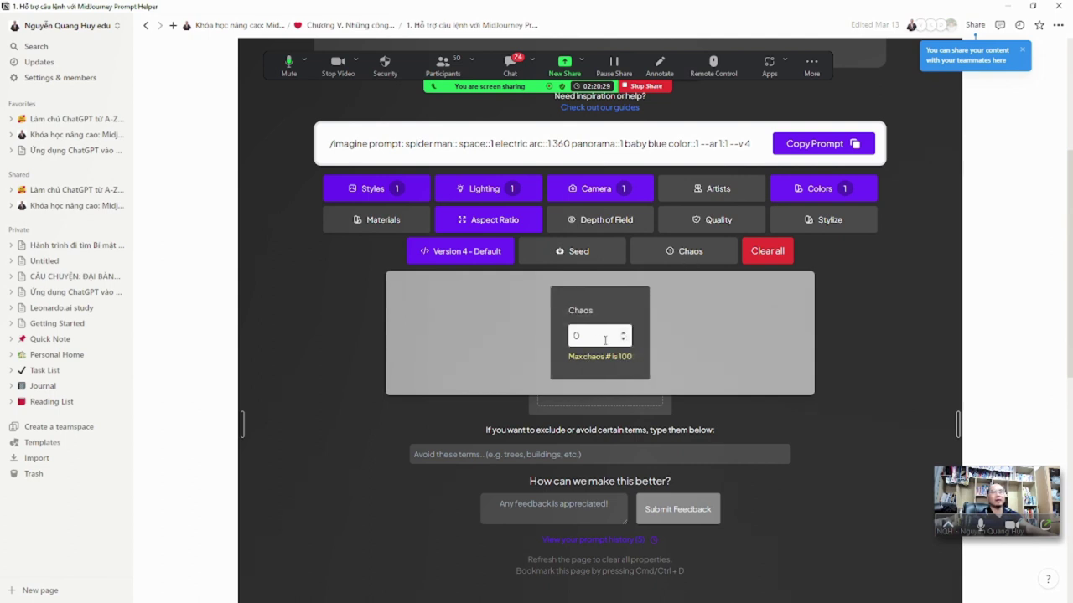
left_click(592, 338)
left_click(865, 346)
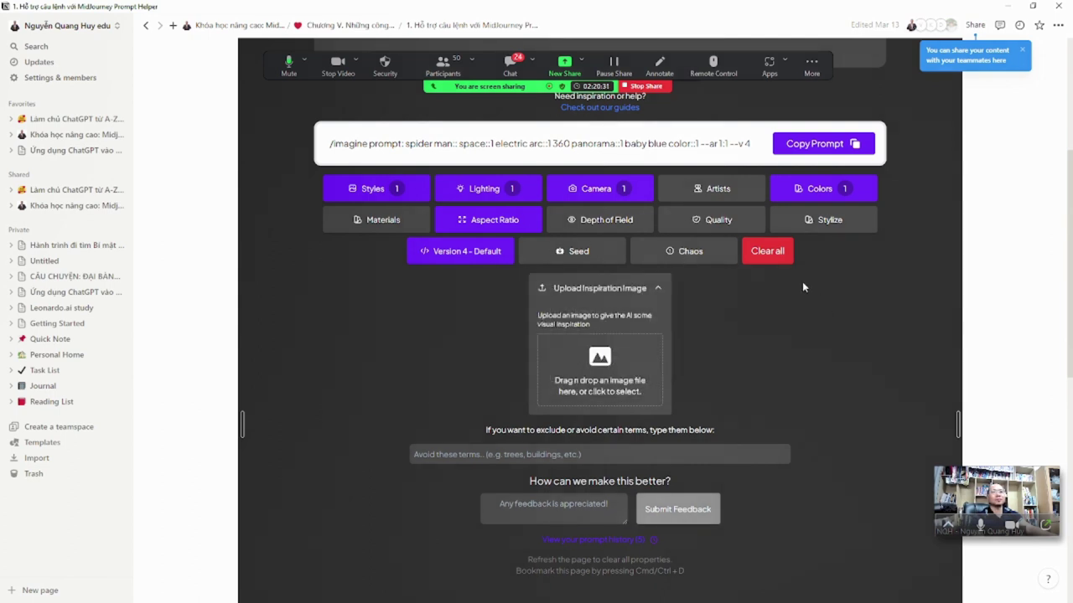
Copy the prompt and submit it with /imagine in Discord's room-tap-ve-1: "spider man:: space::1 electric arc::1 360 panorama::1 baby blue color::1 --ar 1:1"
scroll(764, 364, "down", 2)
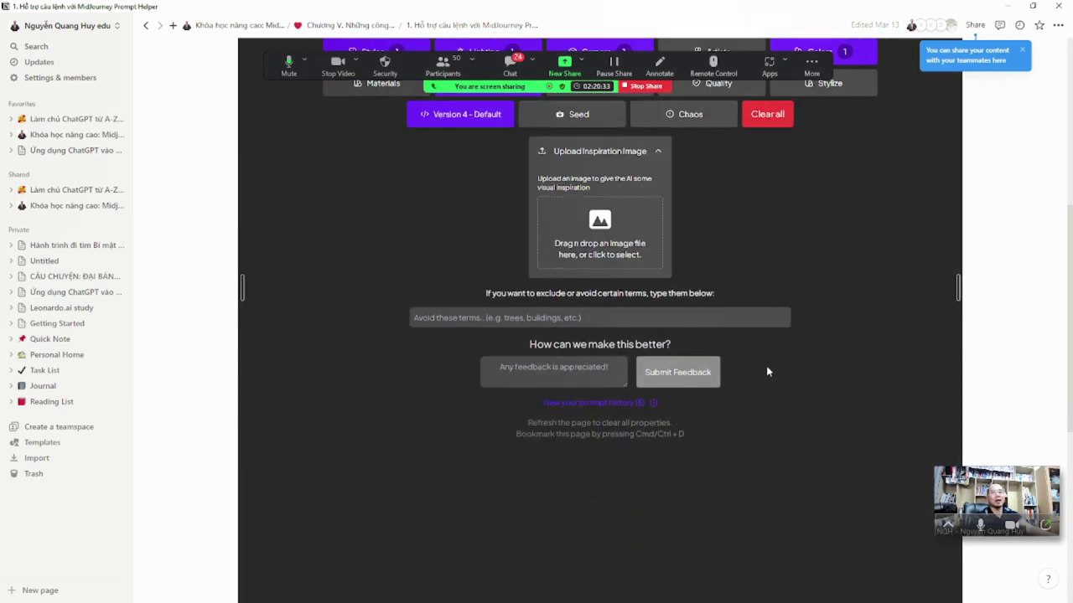
scroll(766, 369, "up", 4)
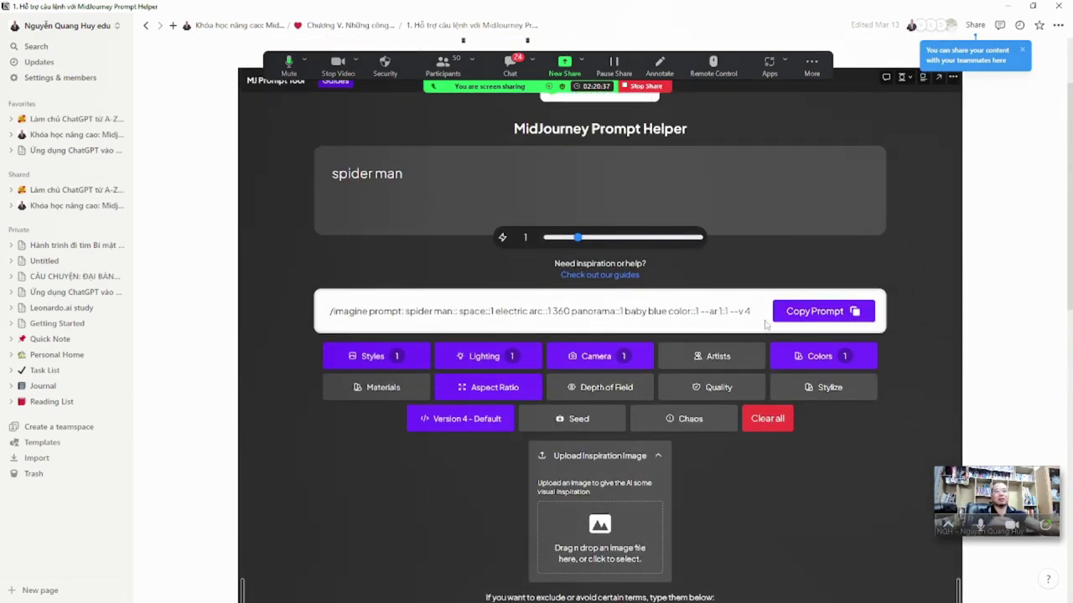
key("alt+Tab")
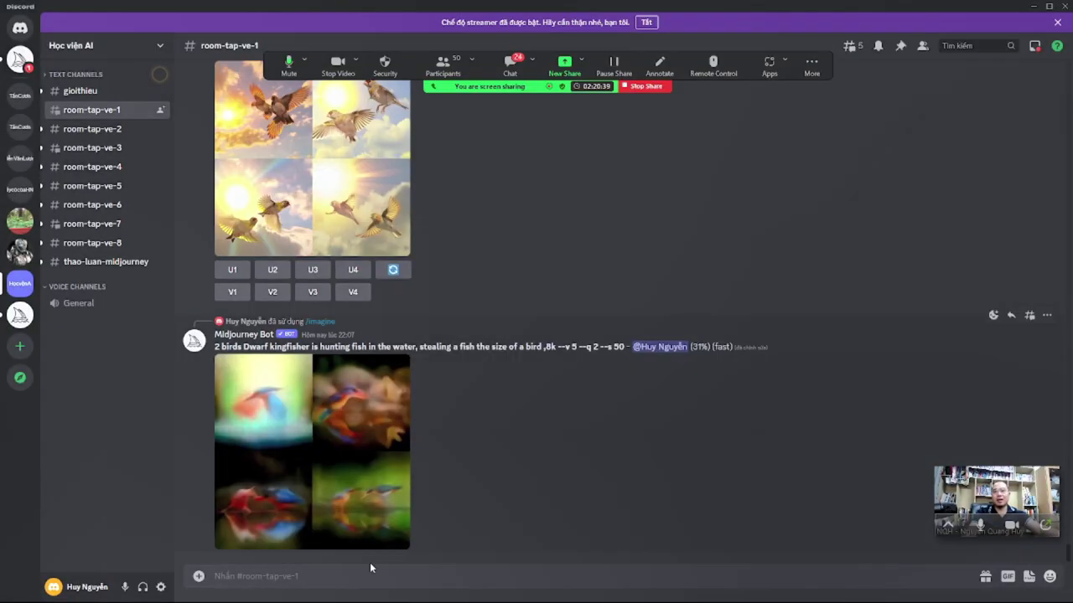
type("/im")
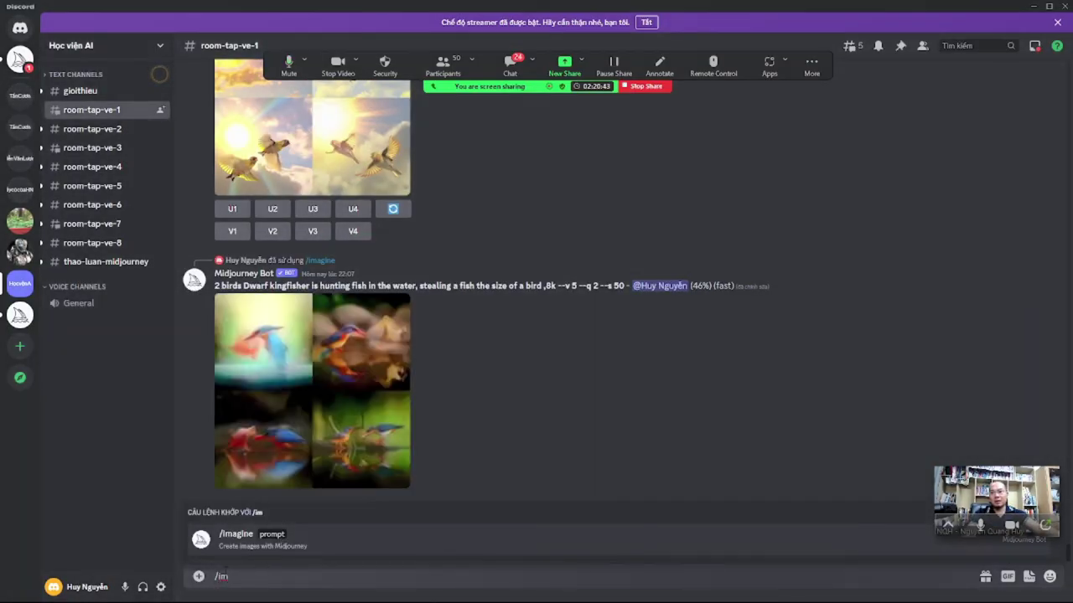
key("ctrl+a")
type("/imagine prompt: spider man:: space::1 electric arc::1 360 panorama::1 baby blue color::1 --ar 1:1 --v 4")
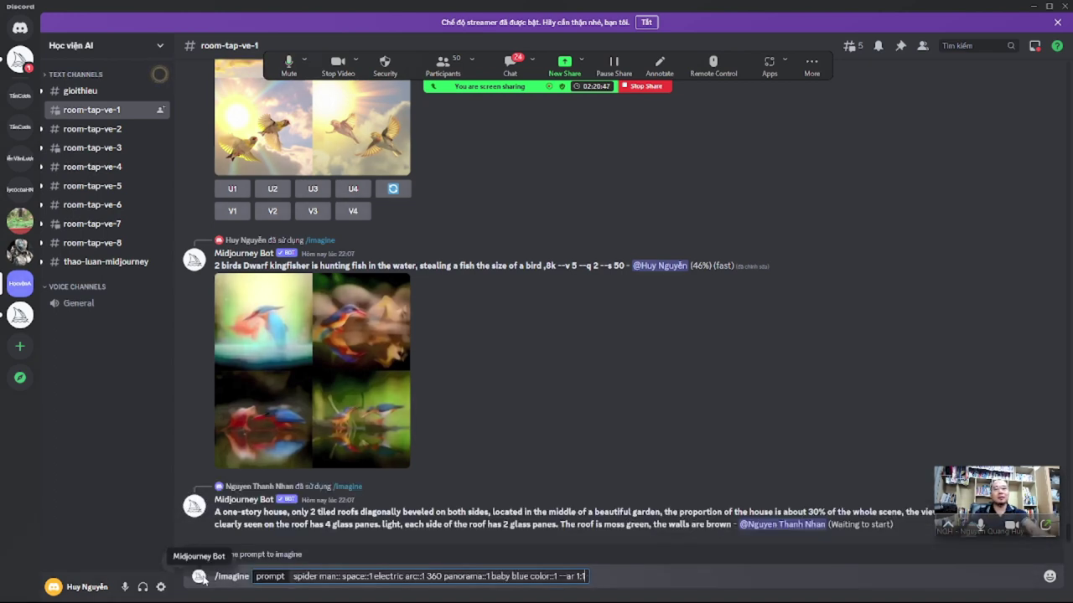
key("Return")
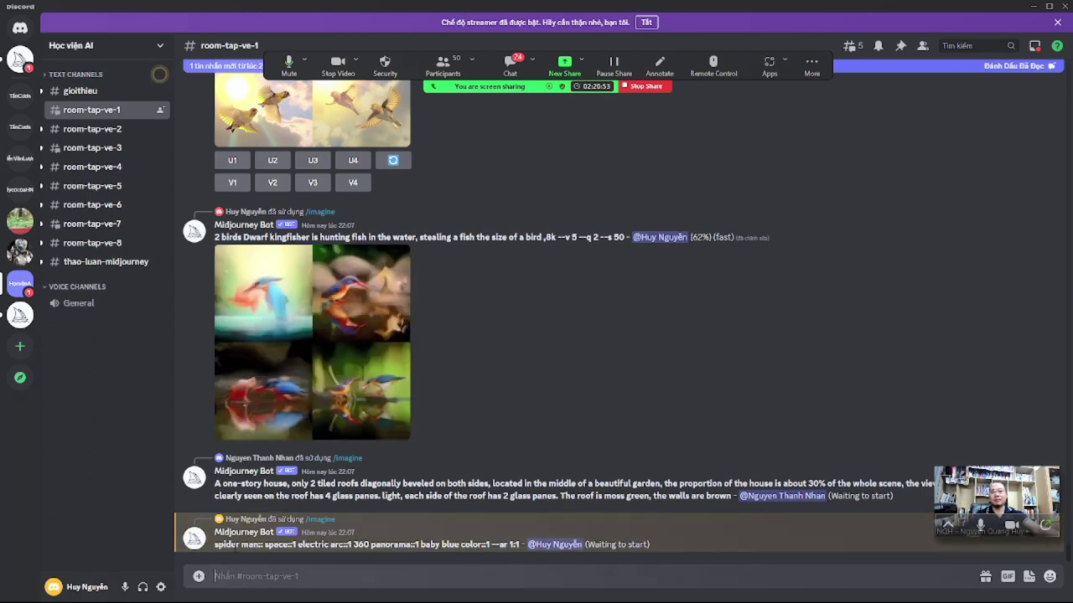
Switch back to Notion and read Chapter V's page 2 on Prompter for MidJourney
key("alt+Tab")
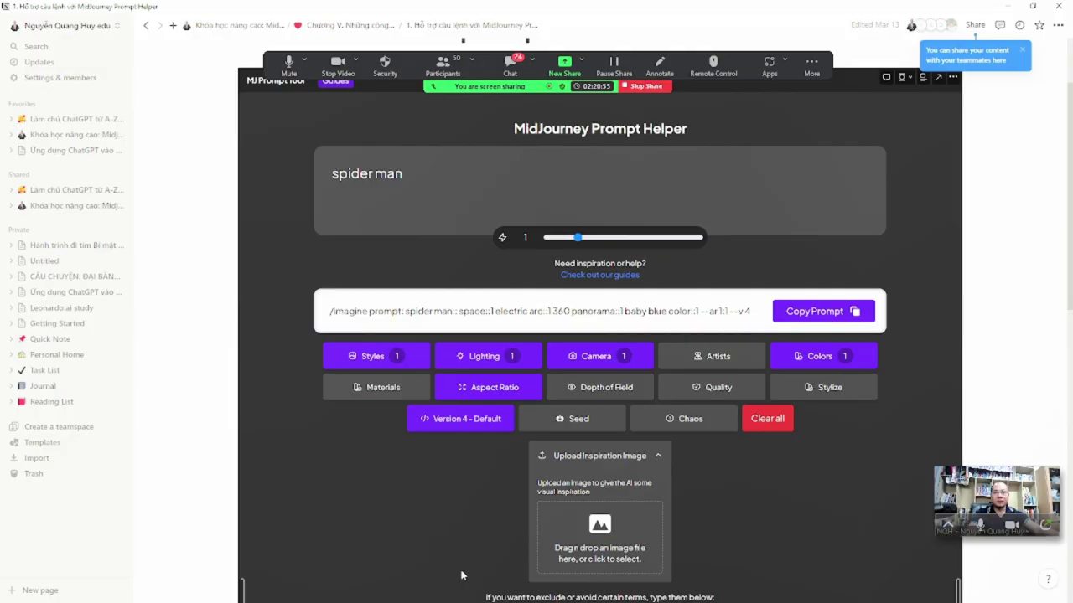
left_click(350, 25)
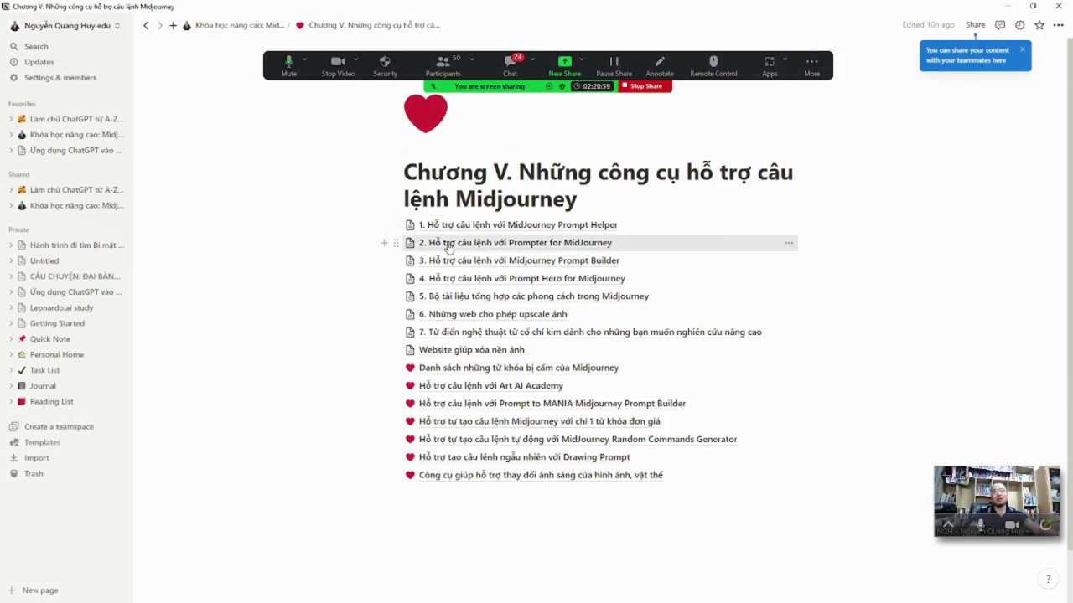
left_click(448, 245)
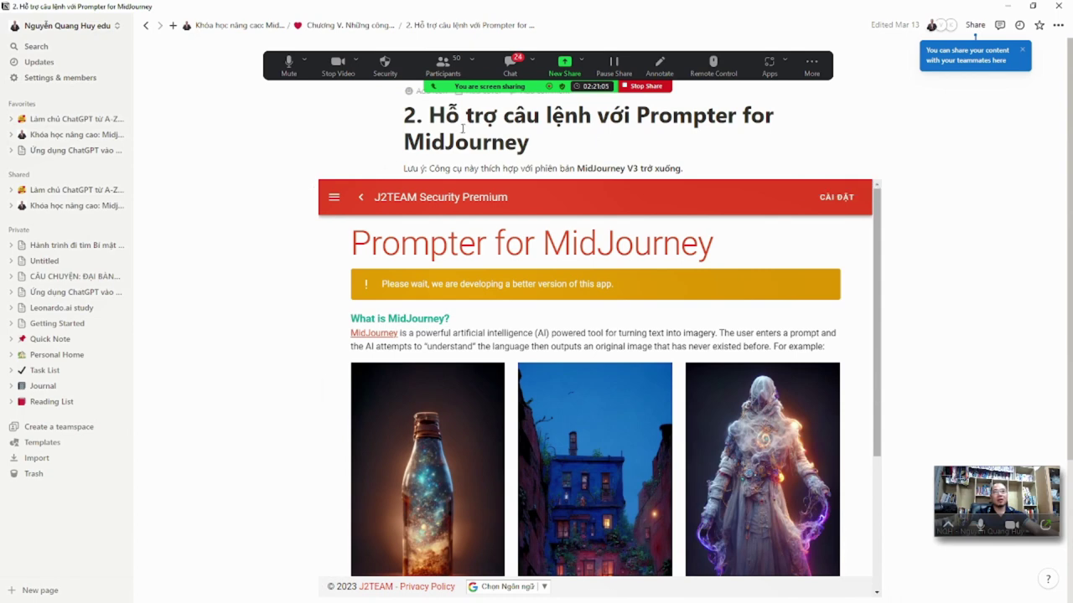
scroll(409, 439, "down", 10)
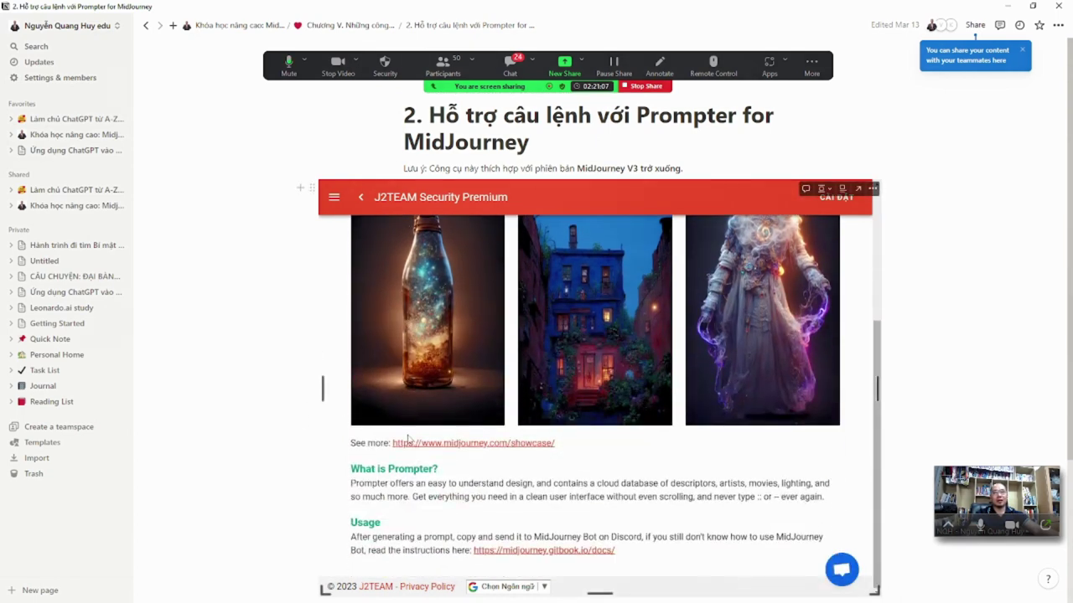
scroll(398, 440, "up", 3)
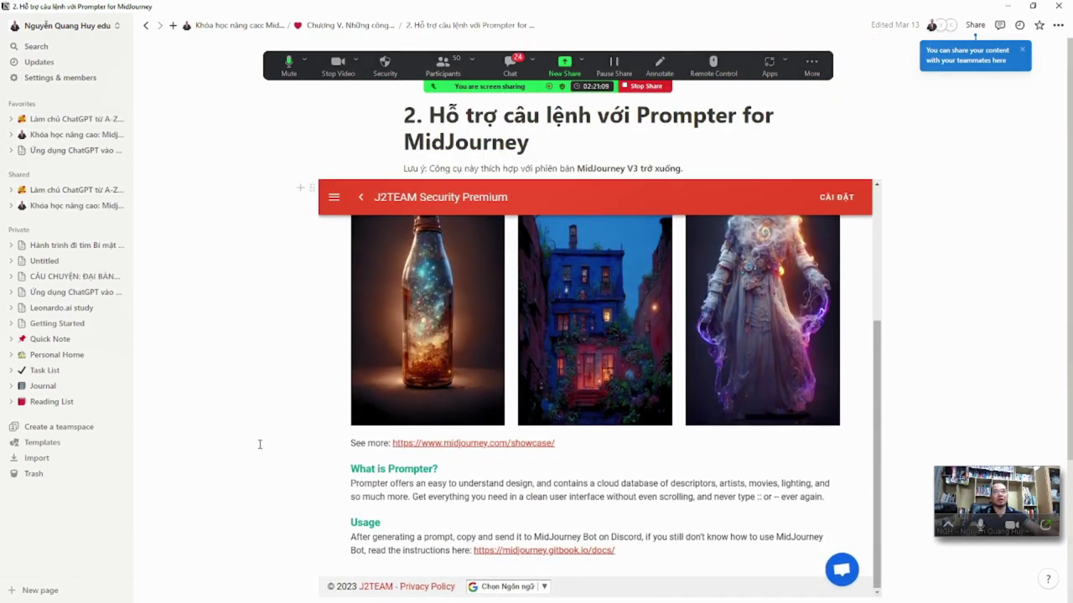
Return to the Chapter V list and open page 3 on Midjourney Prompt Builder
left_click(347, 25)
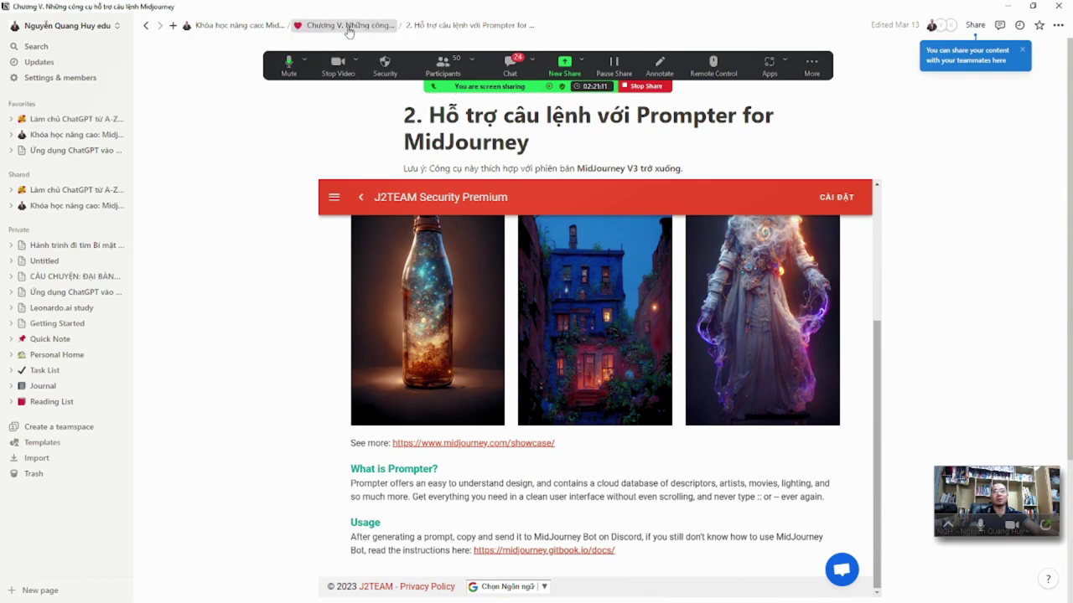
left_click(496, 263)
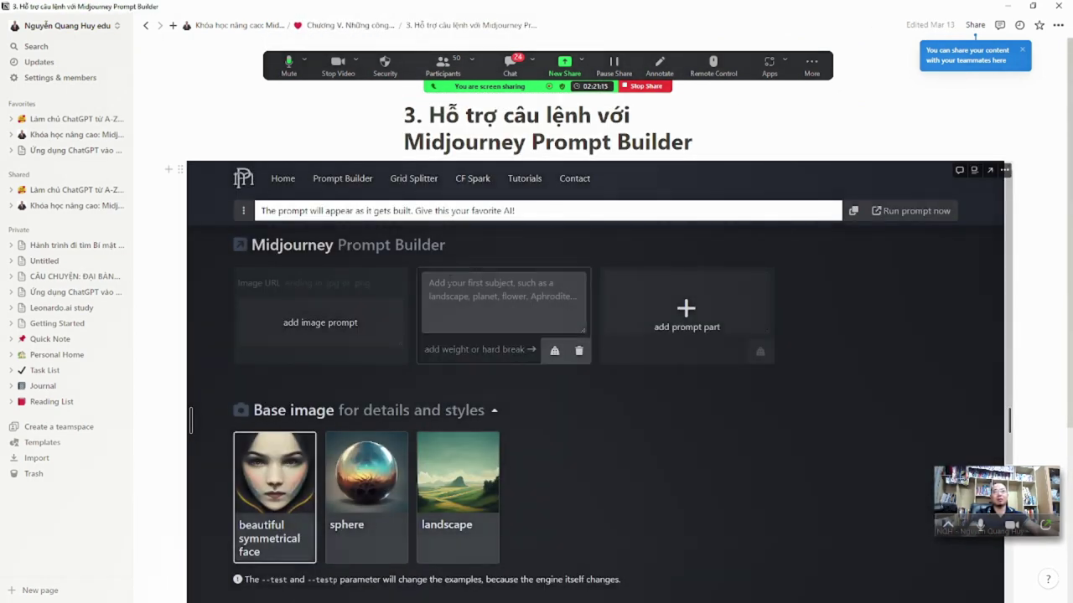
Expand the details section's Art Medium category and browse the example images in its Drawing group
scroll(569, 419, "down", 3)
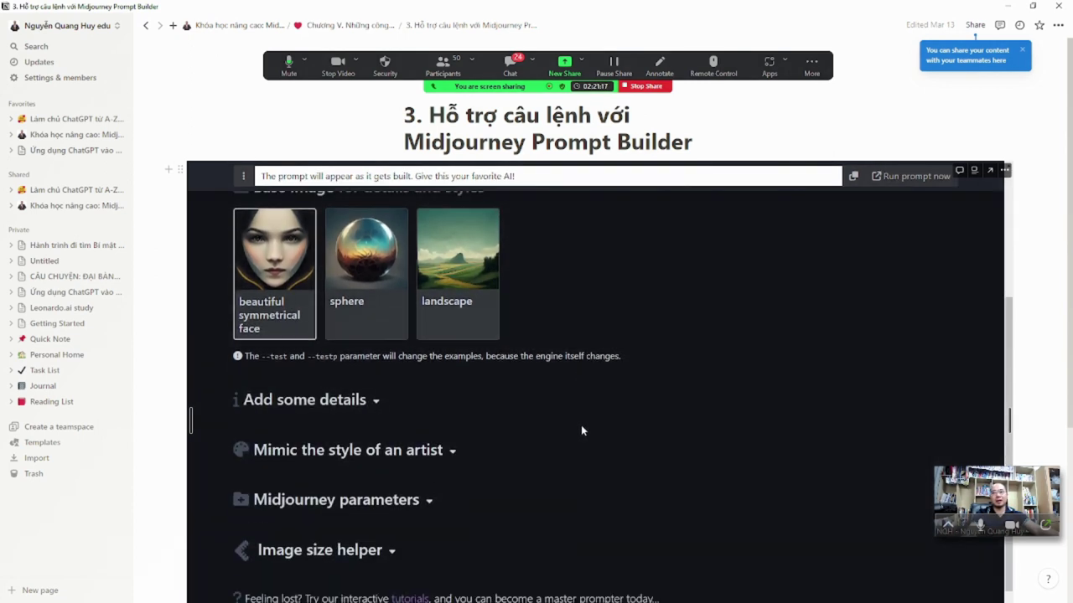
left_click(352, 407)
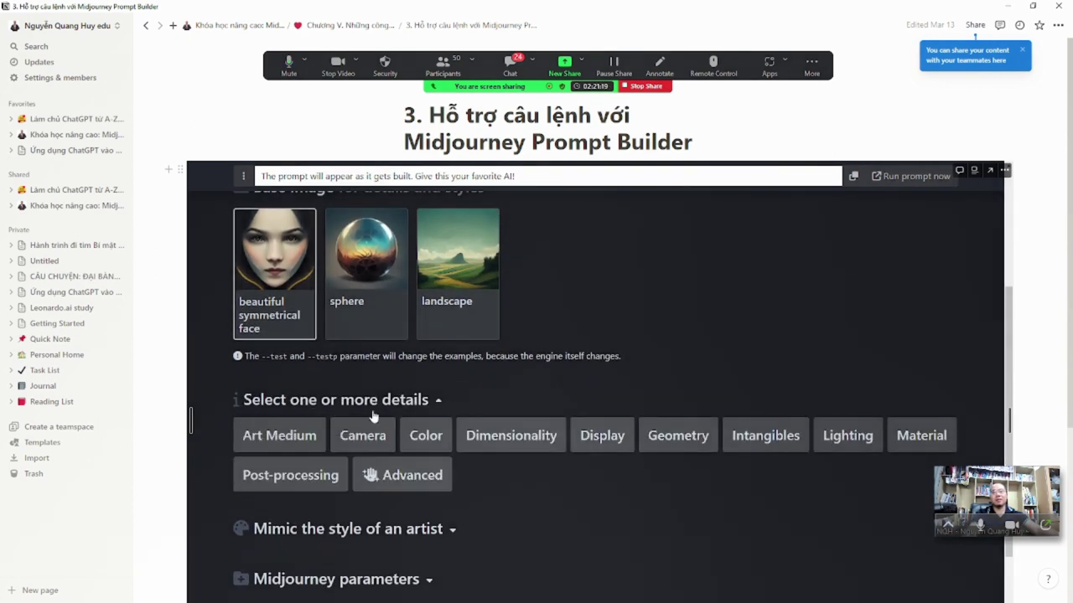
left_click(279, 436)
scroll(292, 440, "down", 2)
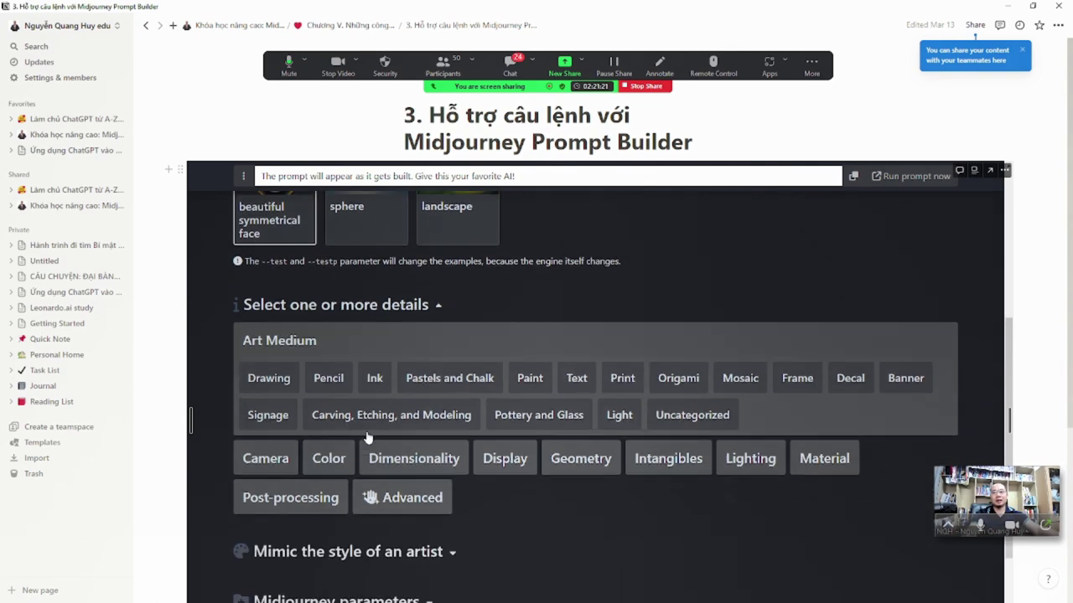
left_click(268, 362)
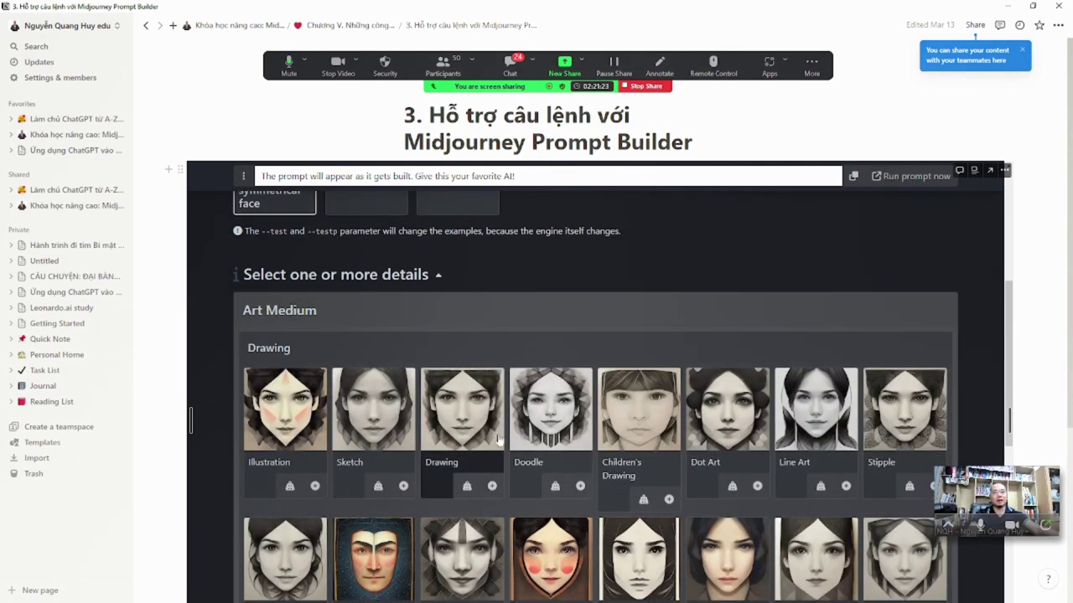
scroll(542, 452, "down", 5)
scroll(542, 452, "up", 4)
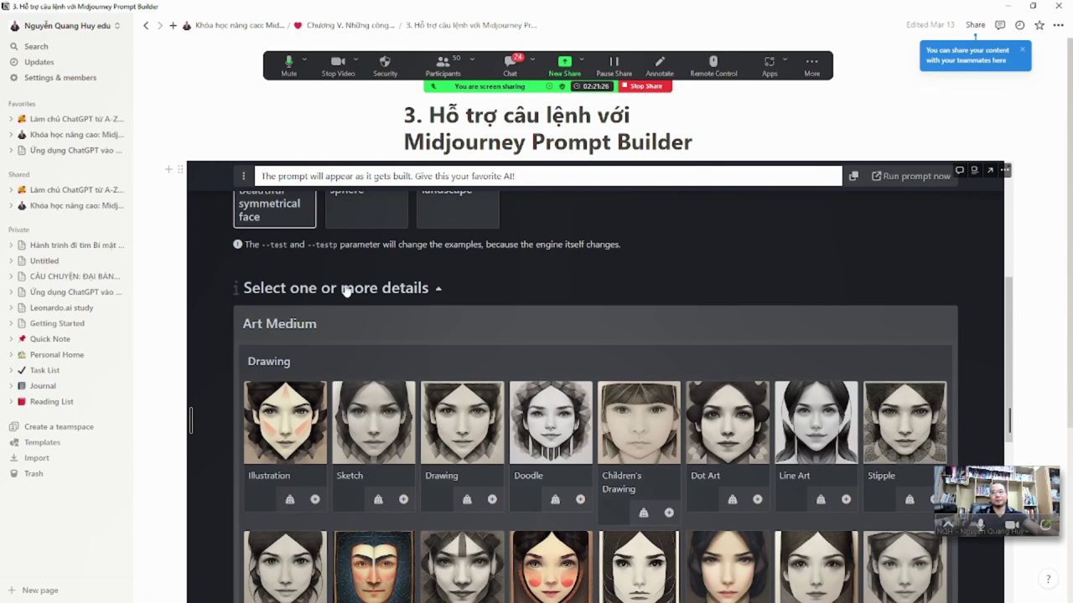
Collapse and reopen the details section, and set the base image for details and styles to landscape
left_click(345, 288)
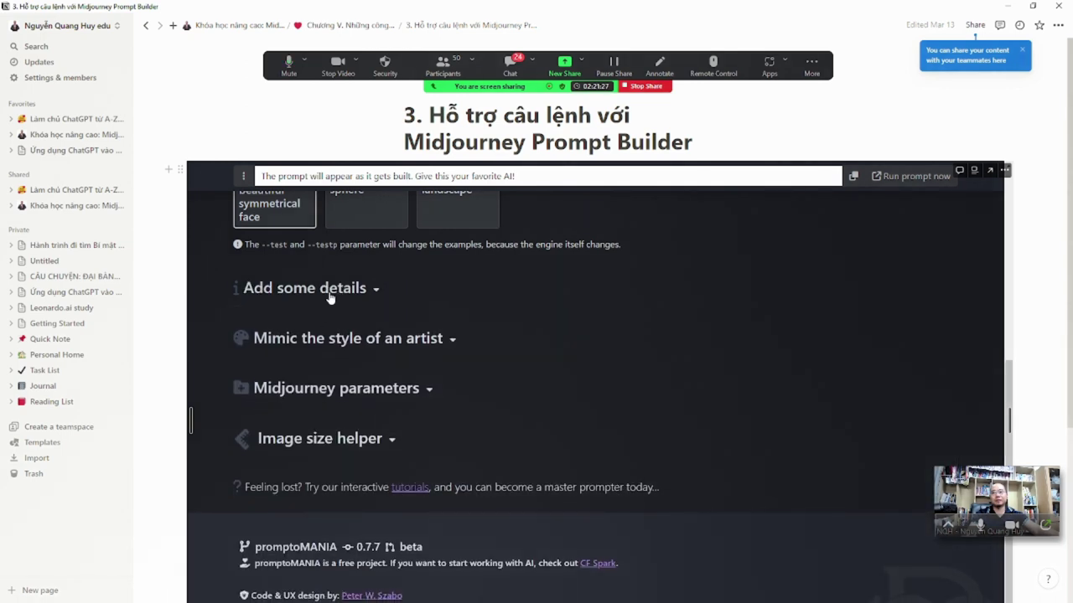
left_click(329, 290)
scroll(336, 336, "up", 3)
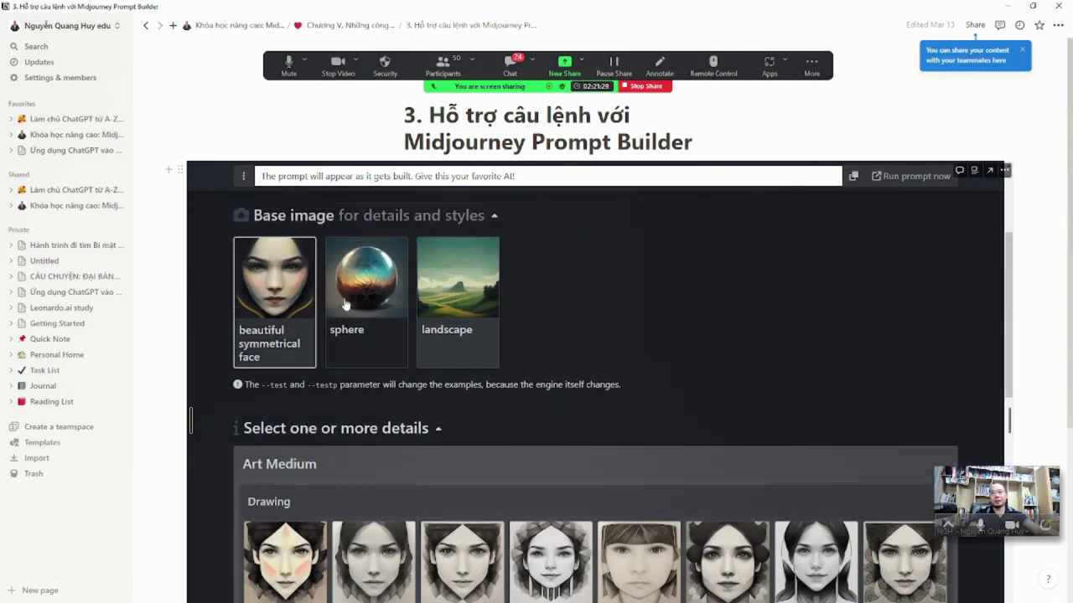
scroll(346, 305, "up", 2)
left_click(356, 360)
left_click(356, 360)
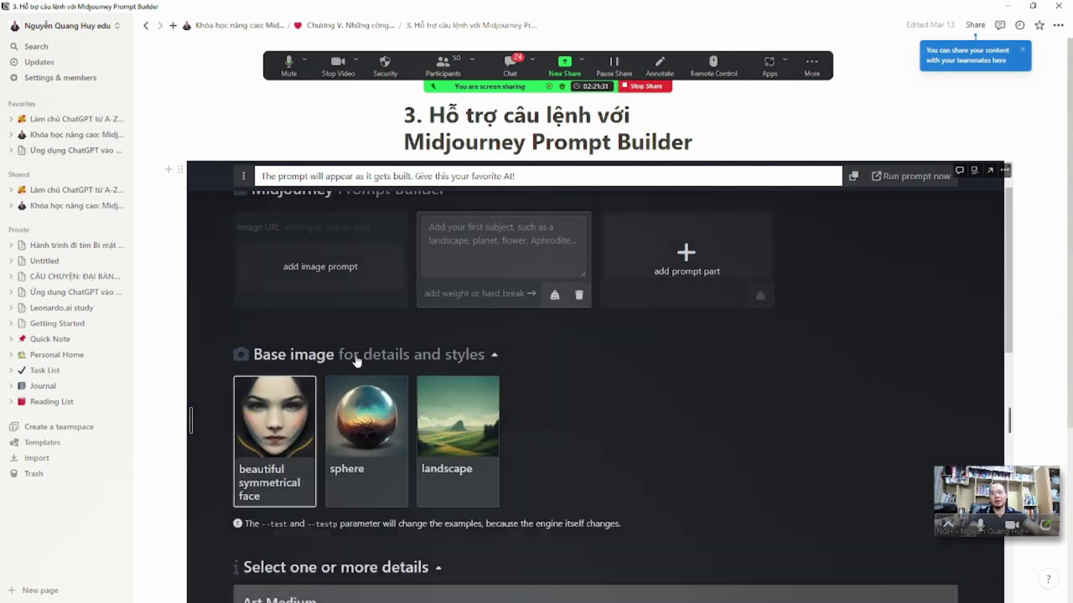
scroll(348, 421, "down", 2)
left_click(459, 261)
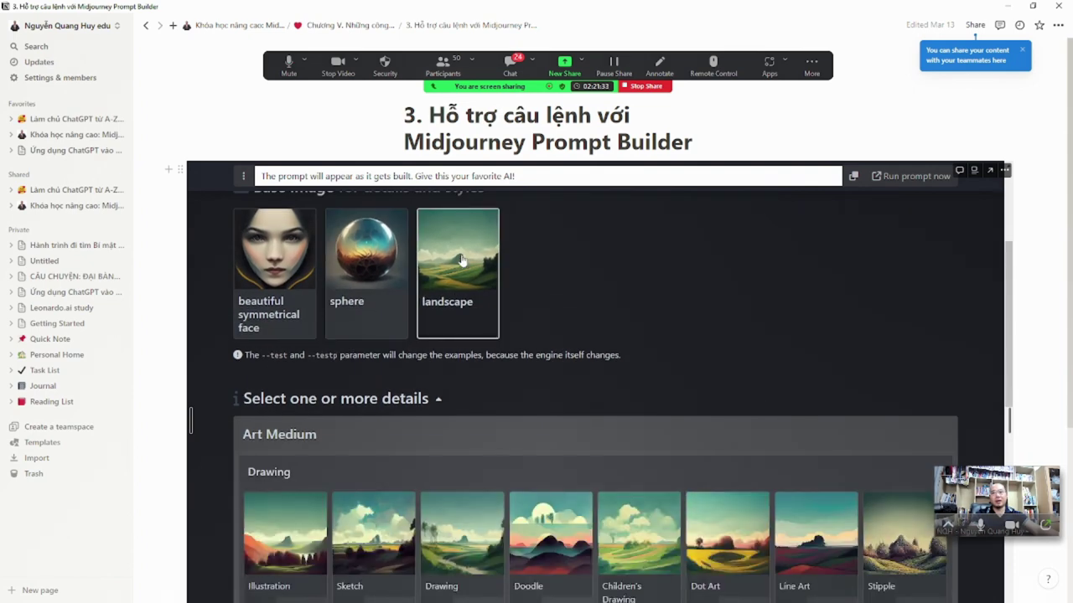
Browse the Drawing styles and add Storybook Illustration to the prompt
scroll(603, 416, "down", 2)
scroll(603, 417, "down", 2)
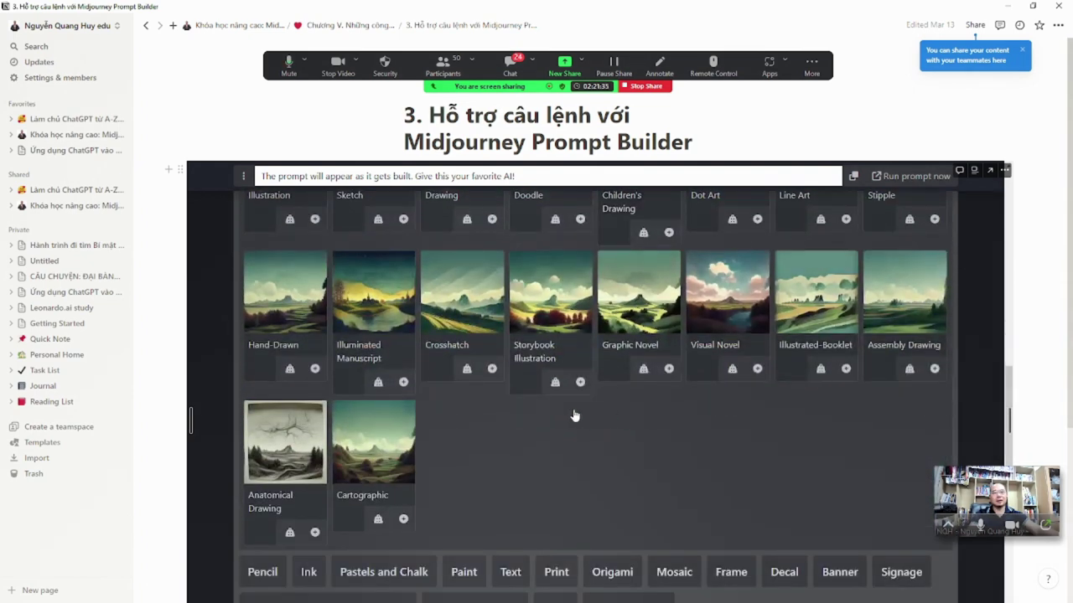
scroll(533, 439, "up", 3)
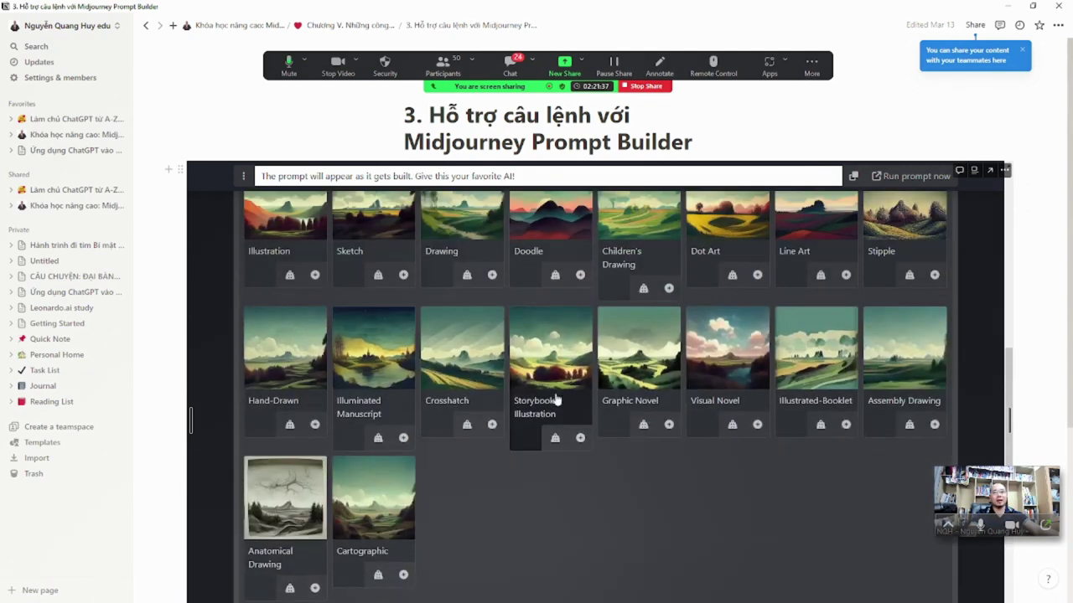
left_click(547, 344)
scroll(577, 385, "up", 2)
scroll(575, 394, "up", 1)
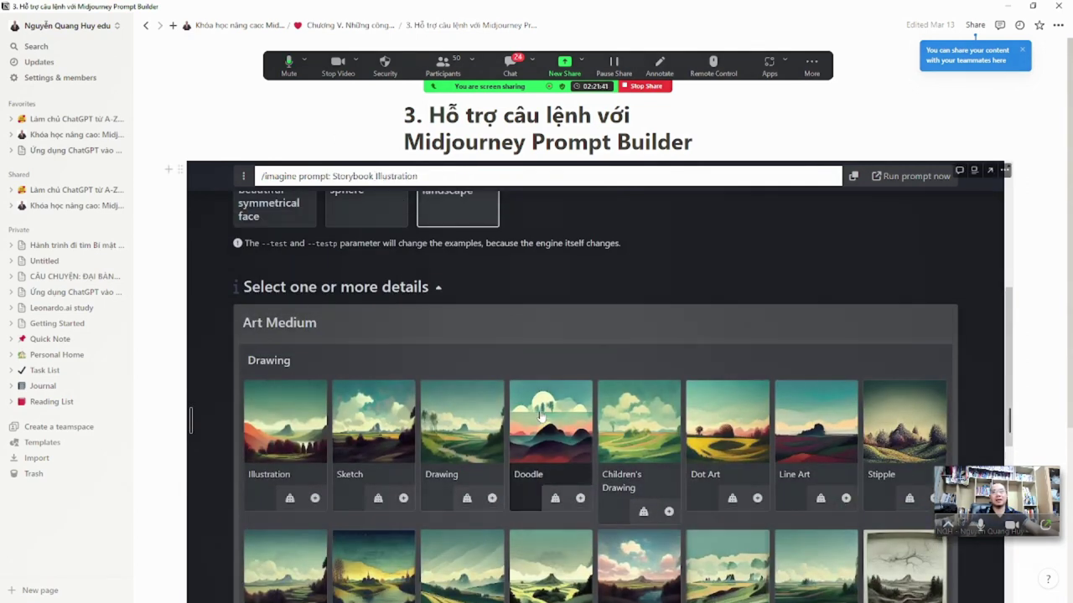
Collapse the Drawing group and add Graphite from the Pencil group to the prompt
scroll(540, 416, "up", 3)
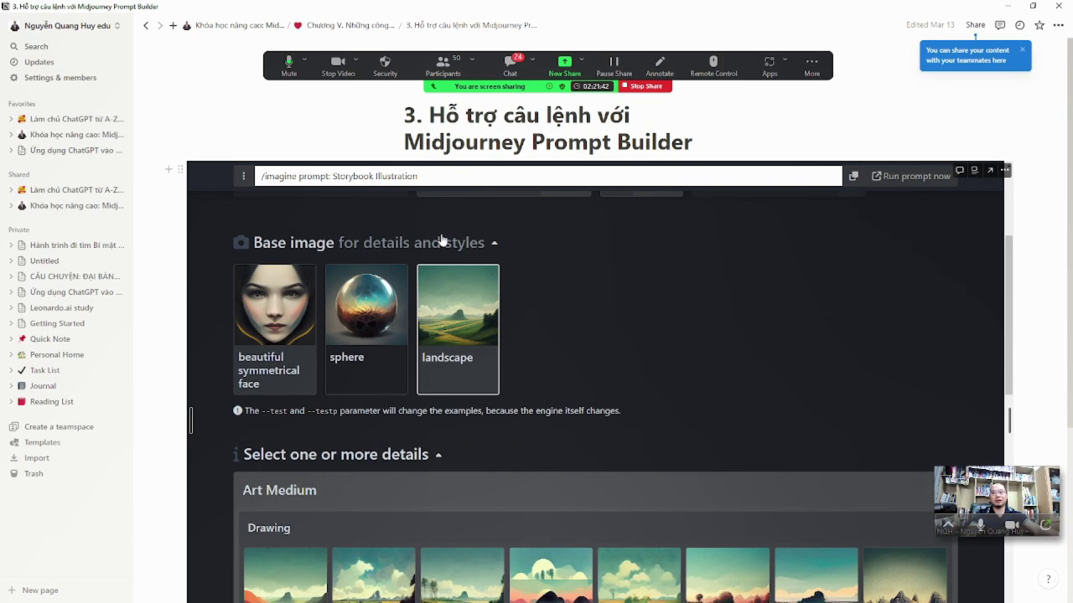
left_click(312, 465)
left_click(257, 464)
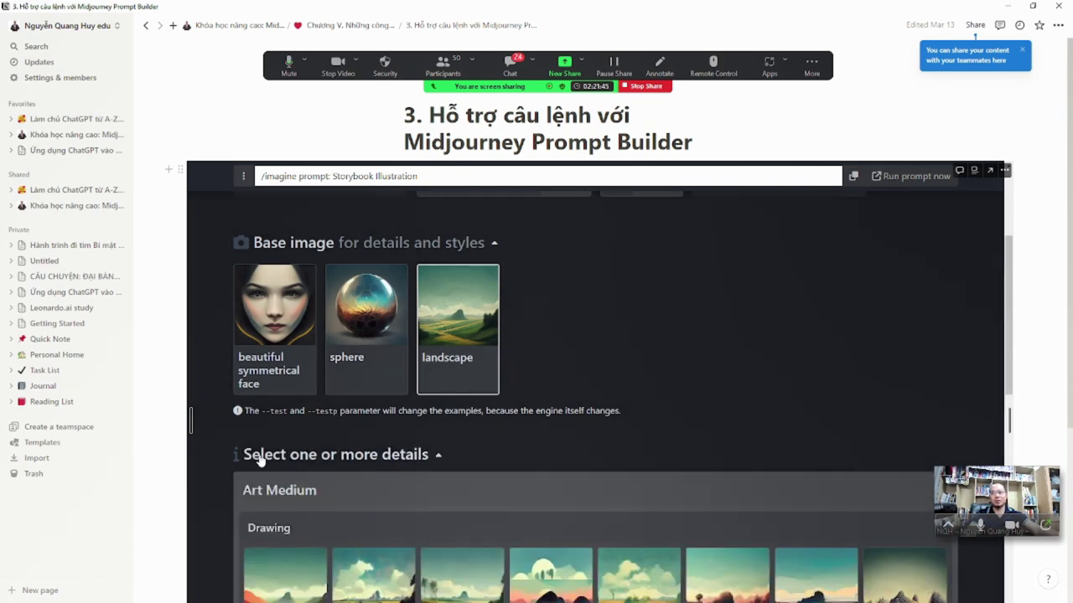
scroll(260, 462, "down", 4)
left_click(266, 306)
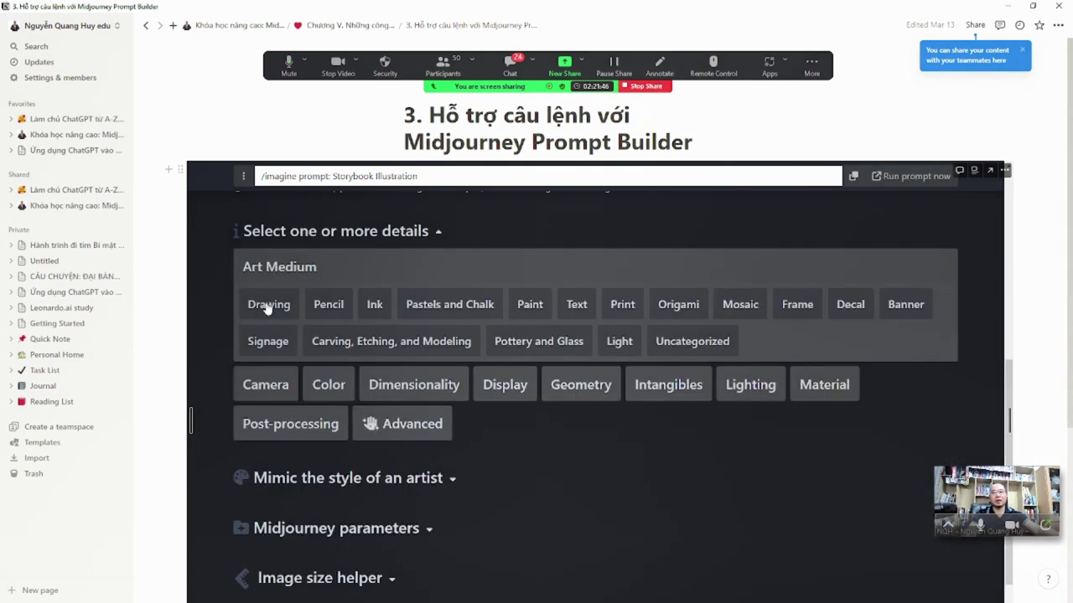
left_click(329, 306)
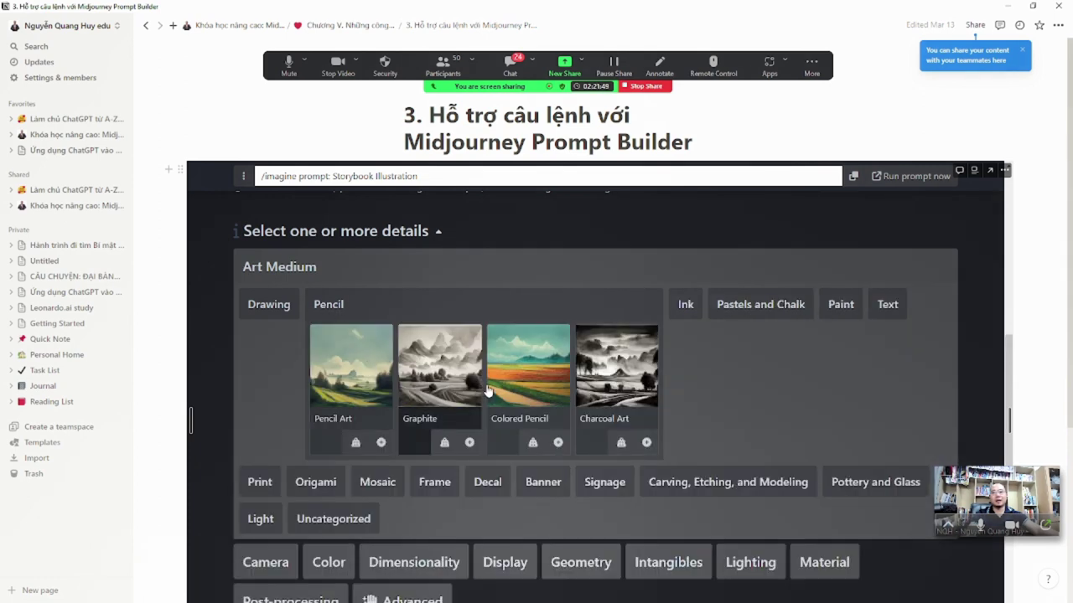
left_click(444, 394)
scroll(461, 226, "up", 3)
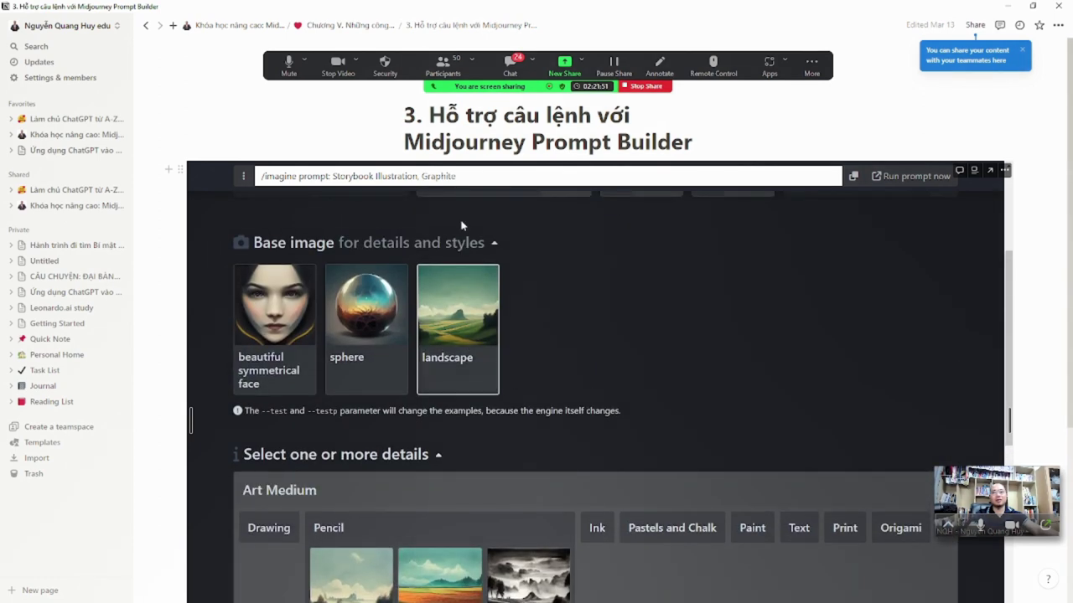
Add Letters from Art Medium's Text group and Gel Pen from its Ink group to the prompt
scroll(421, 407, "down", 3)
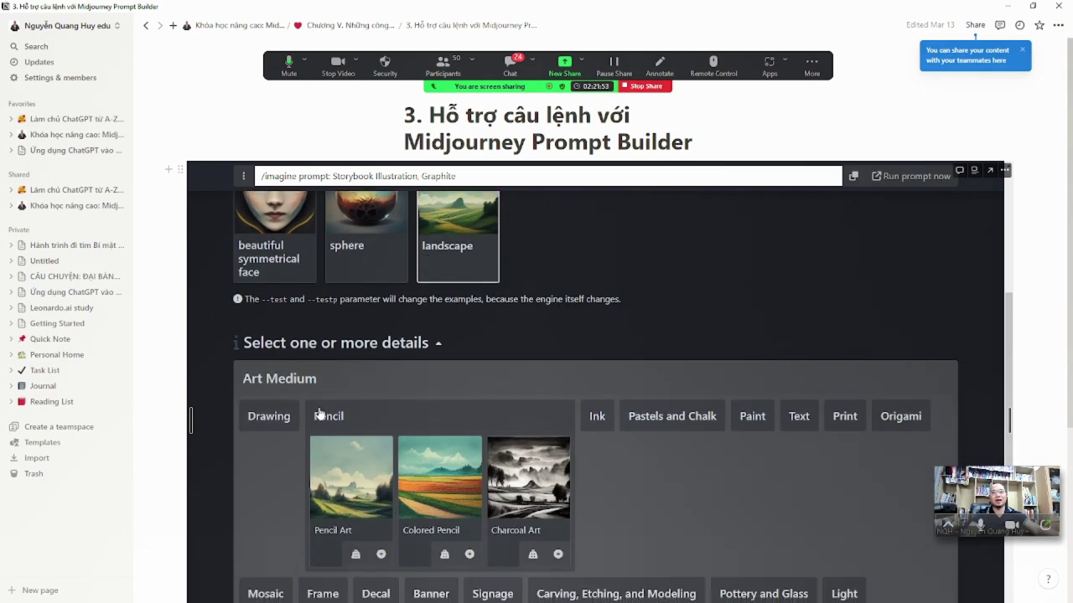
left_click(327, 416)
left_click(577, 419)
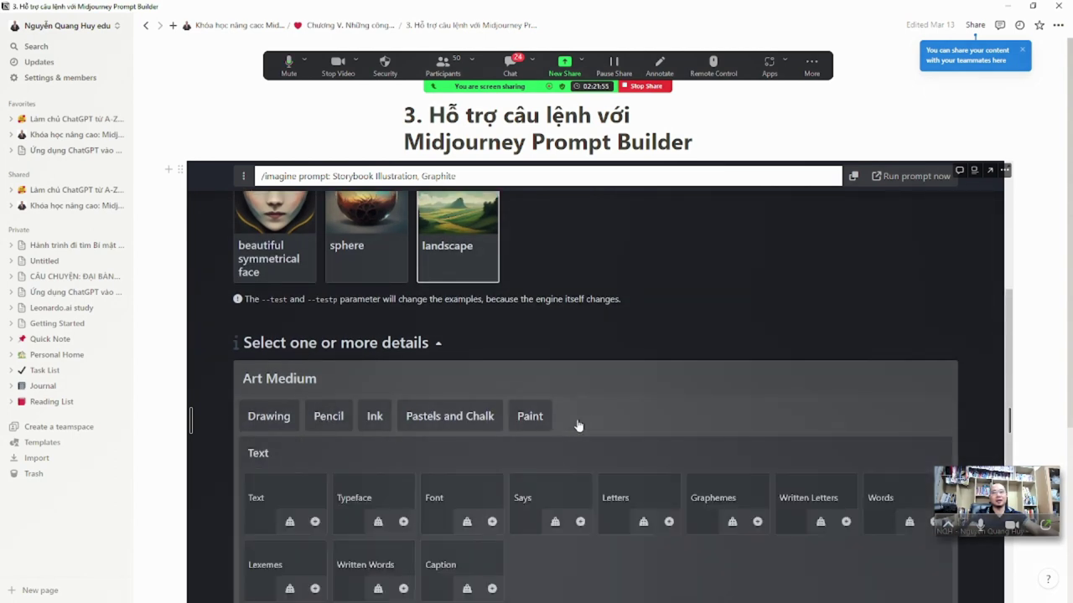
scroll(421, 481, "down", 2)
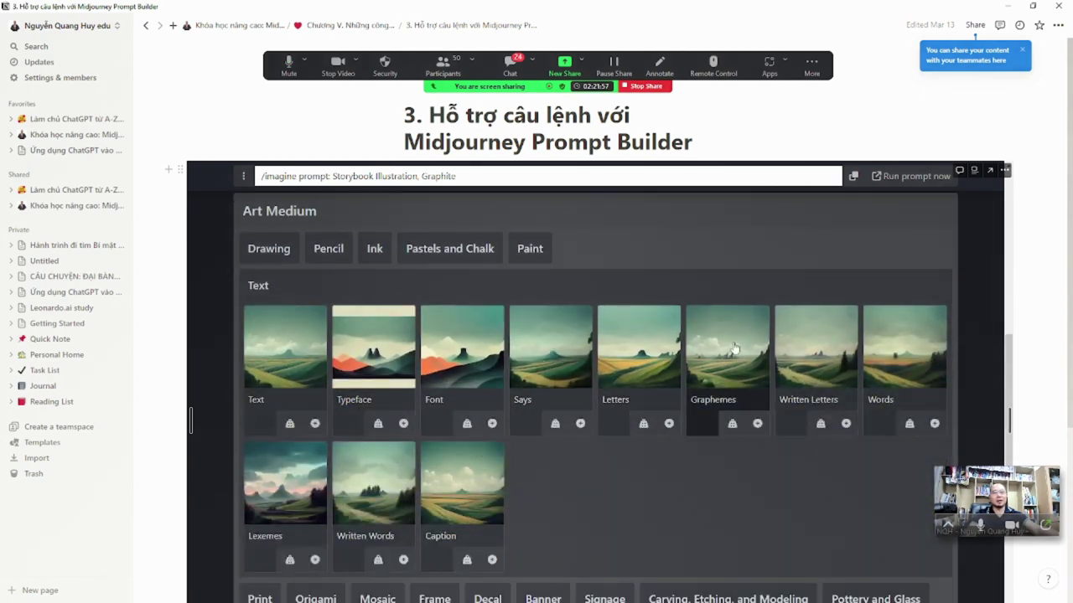
left_click(645, 355)
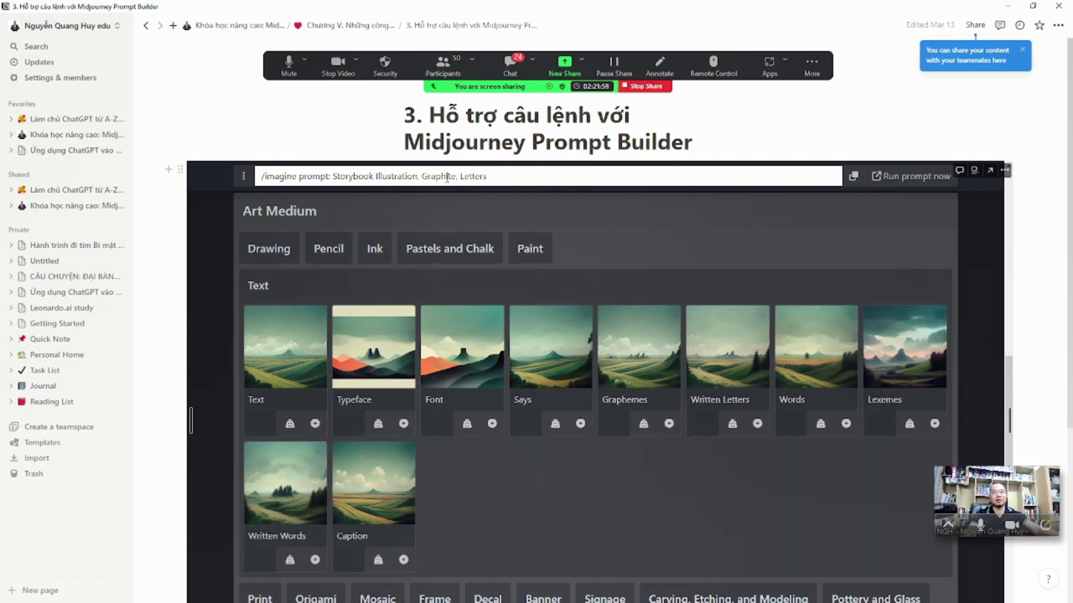
left_click(371, 249)
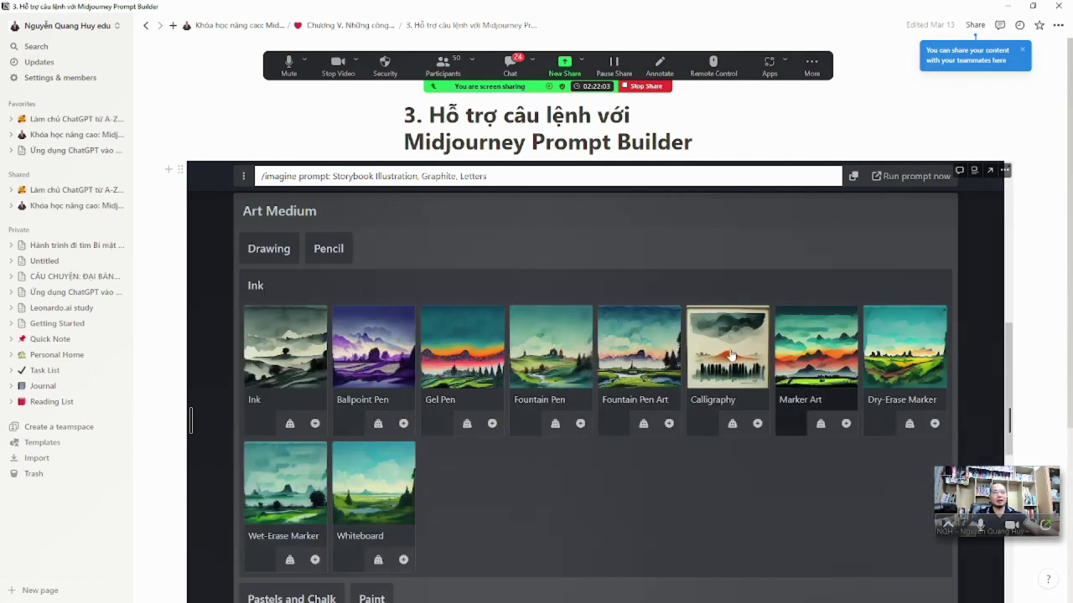
left_click(461, 352)
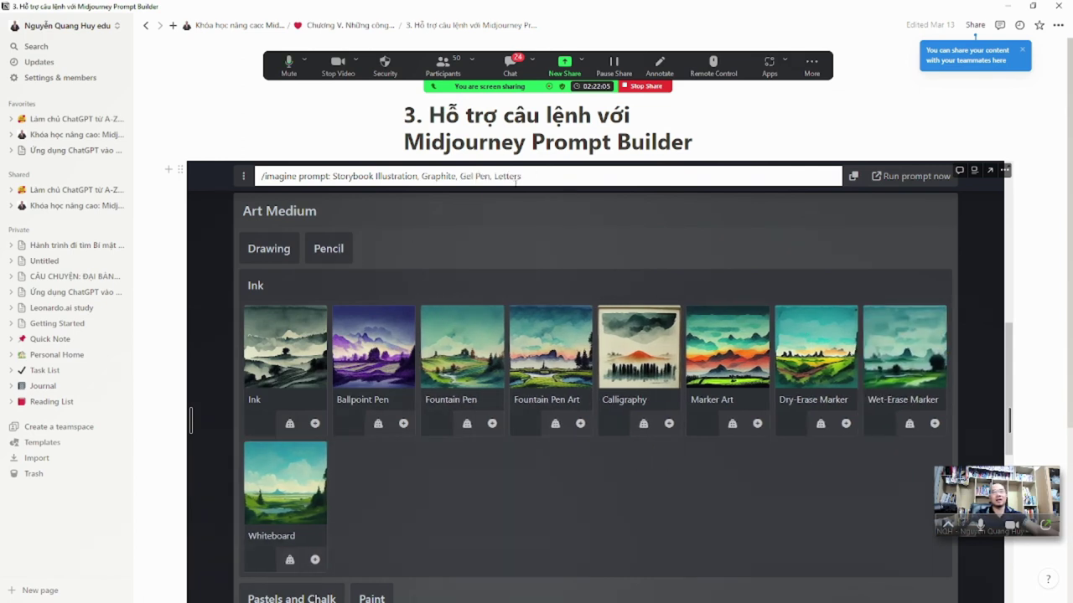
Preview the Pencil and Pastels and Chalk styles, leaving them and the Ink group collapsed without adding any style
left_click(346, 244)
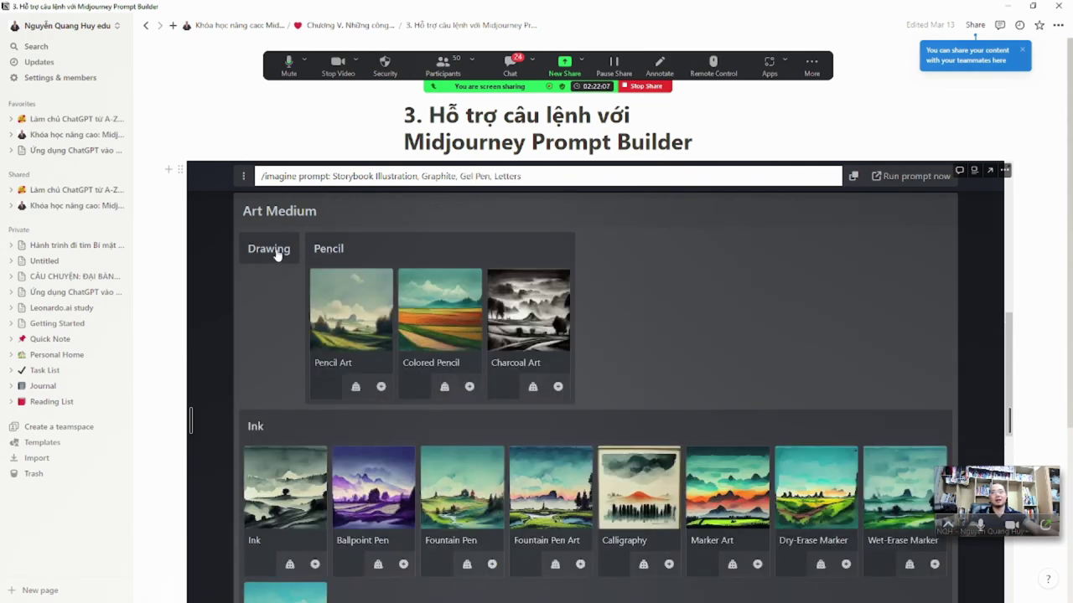
left_click(275, 252)
left_click(271, 251)
left_click(333, 252)
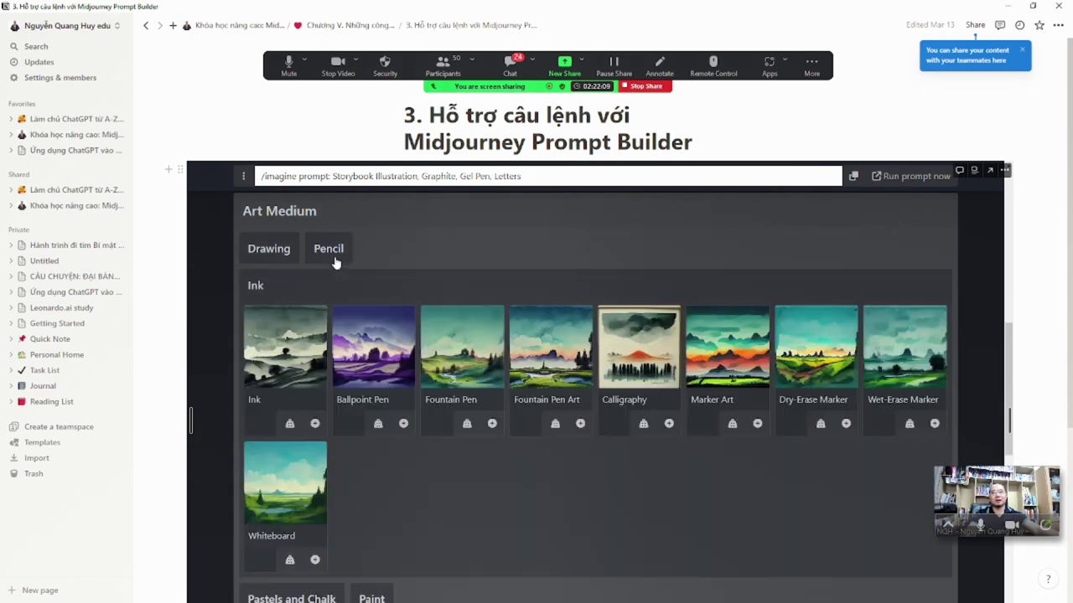
left_click(245, 286)
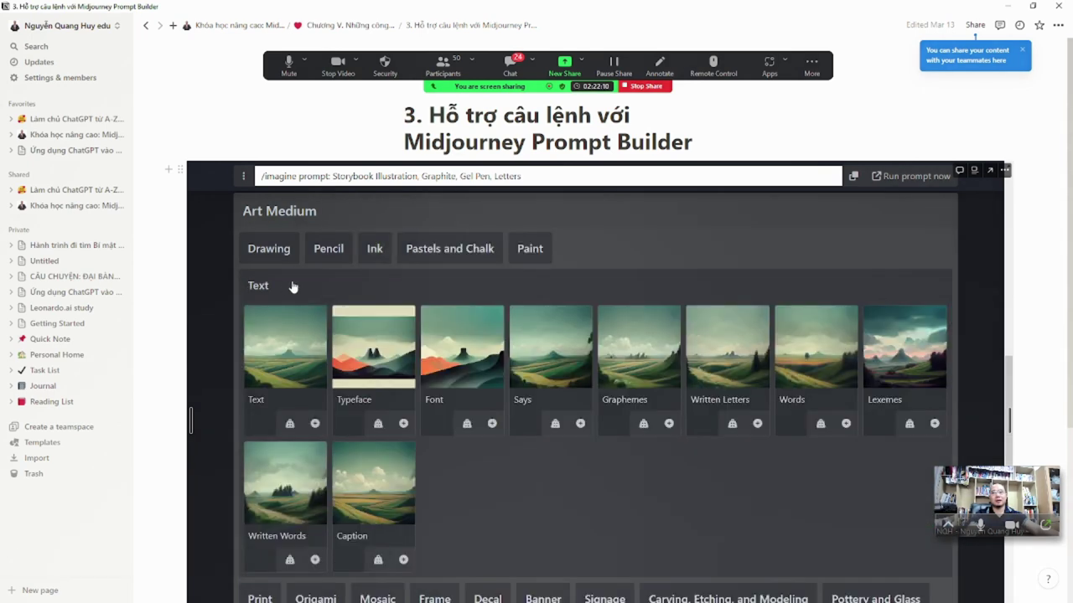
left_click(458, 256)
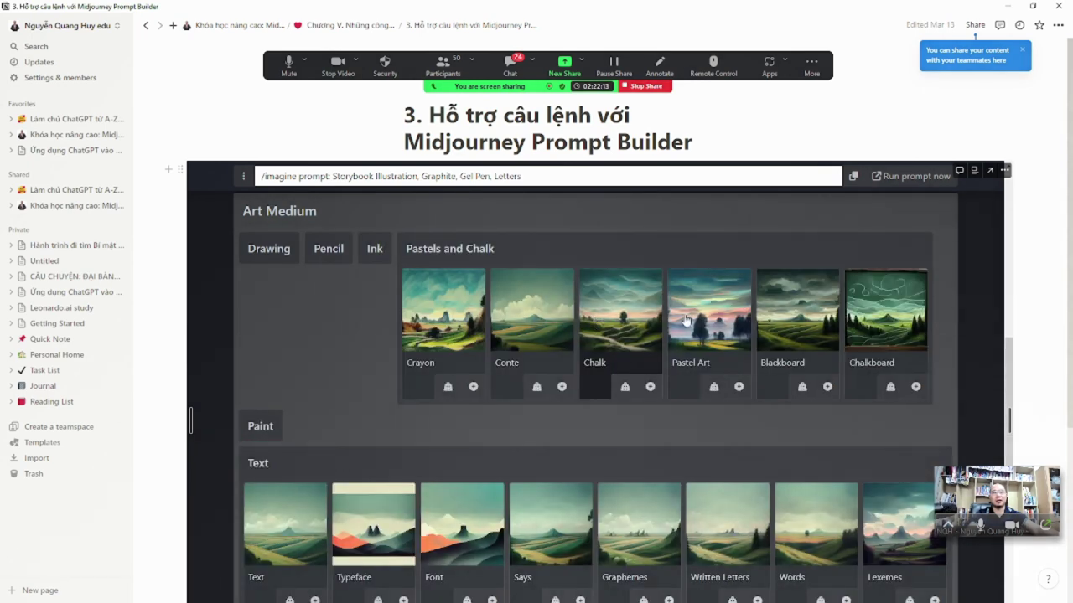
left_click(453, 248)
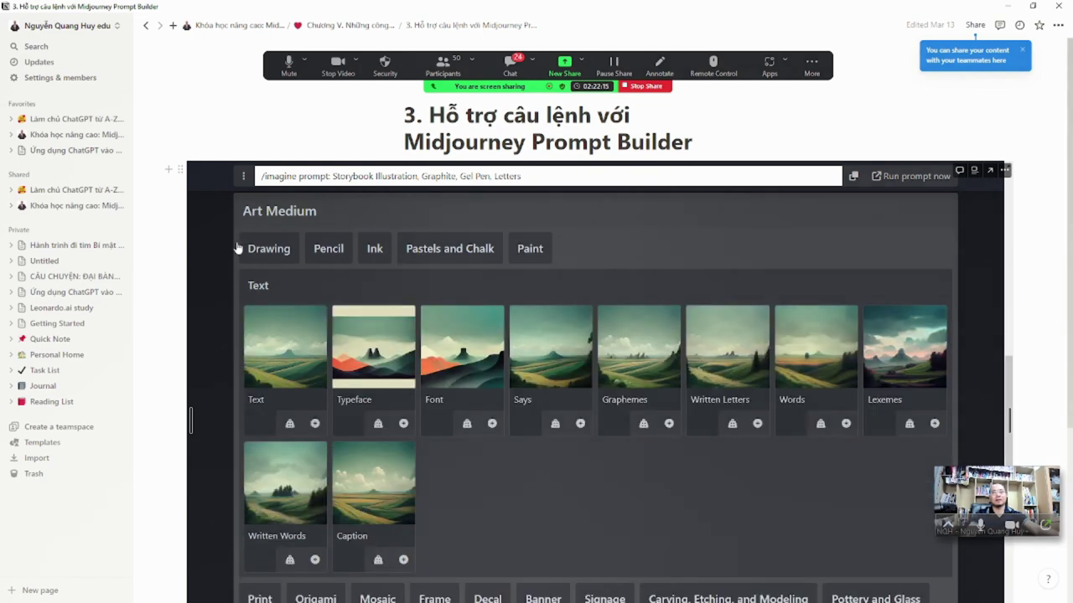
Set the base image to beautiful symmetrical face and view the Ink and Pencil style examples with it
scroll(238, 248, "up", 3)
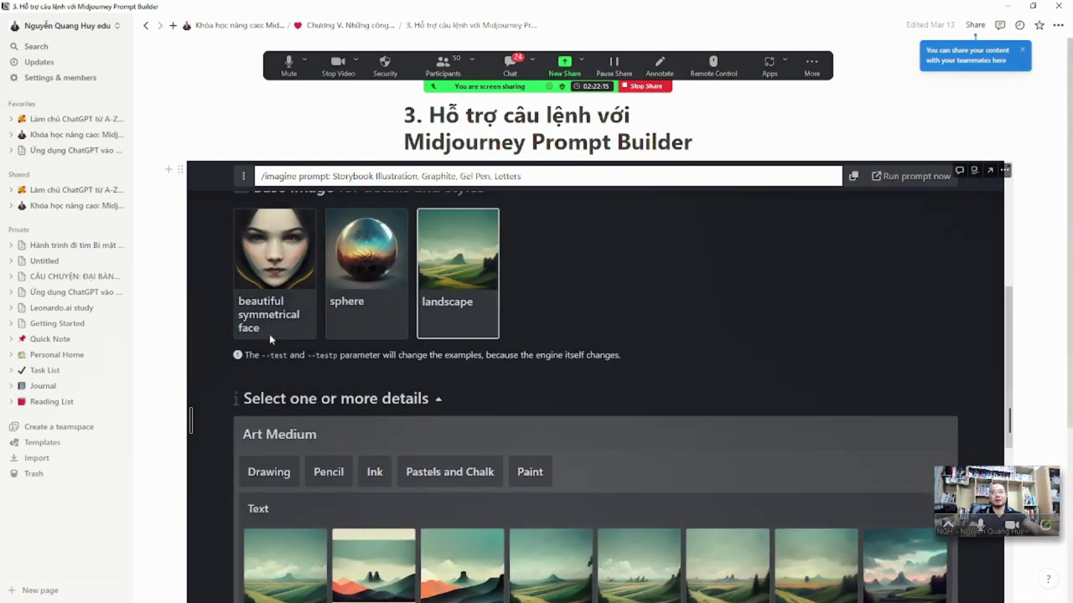
left_click(274, 279)
scroll(507, 391, "down", 2)
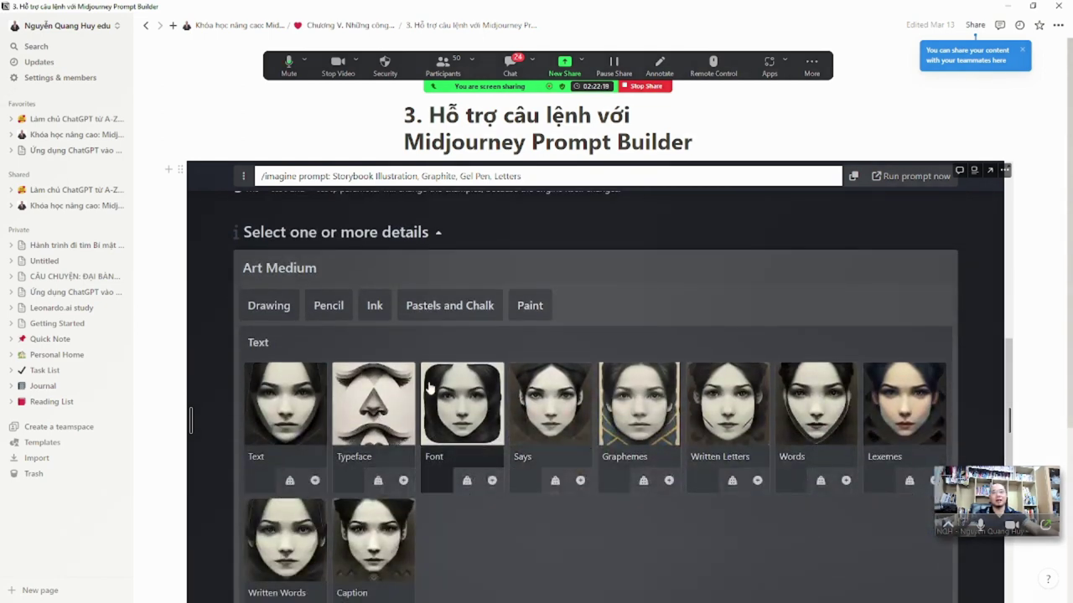
left_click(374, 305)
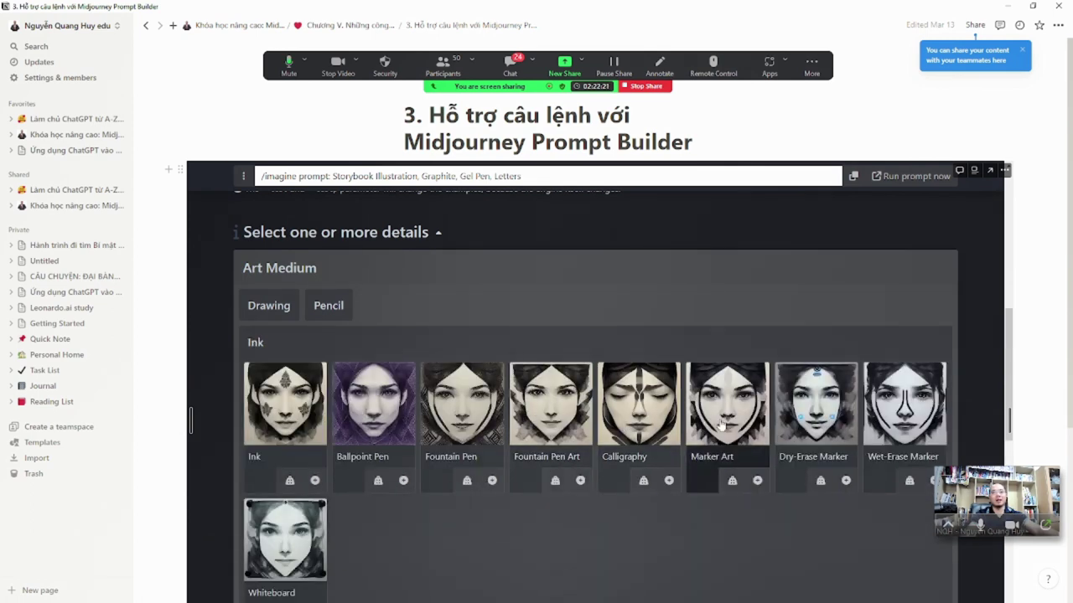
left_click(343, 308)
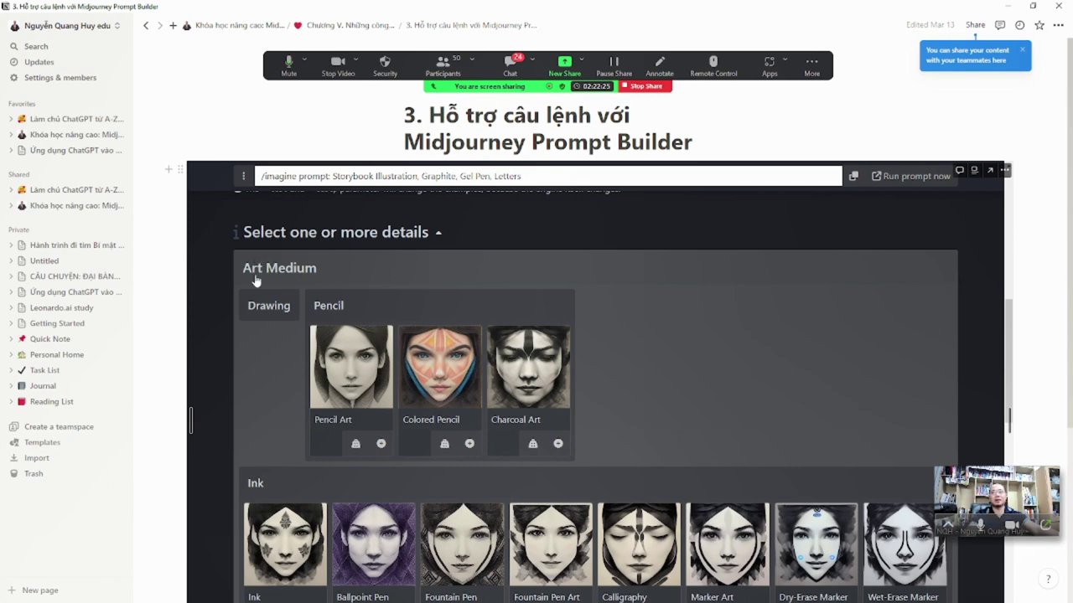
Collapse Art Medium, expand the Color and Camera categories, and open Camera's Film Types
left_click(255, 274)
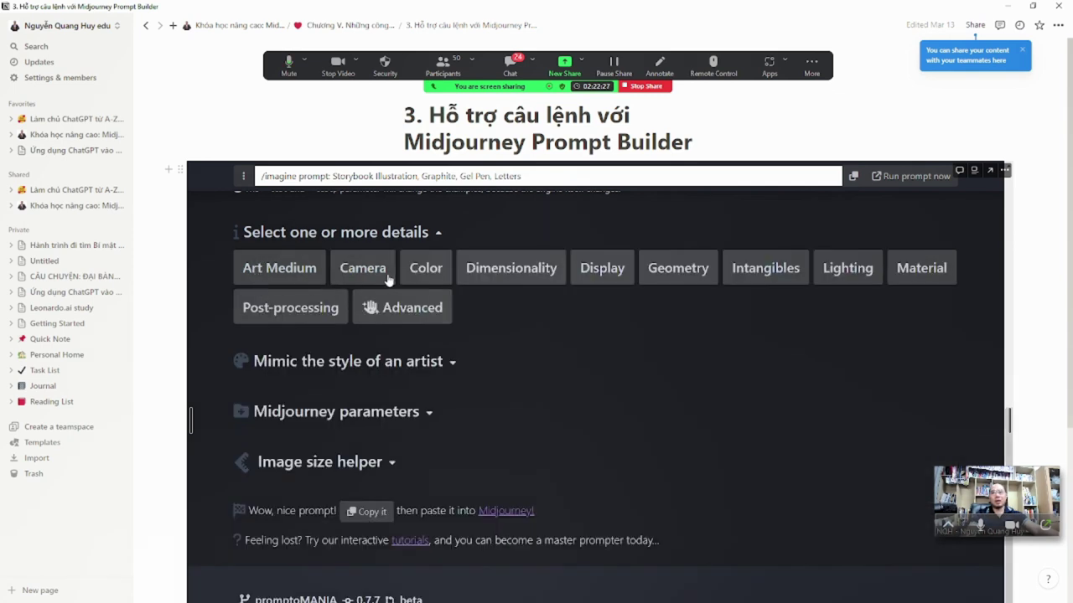
left_click(440, 270)
left_click(365, 273)
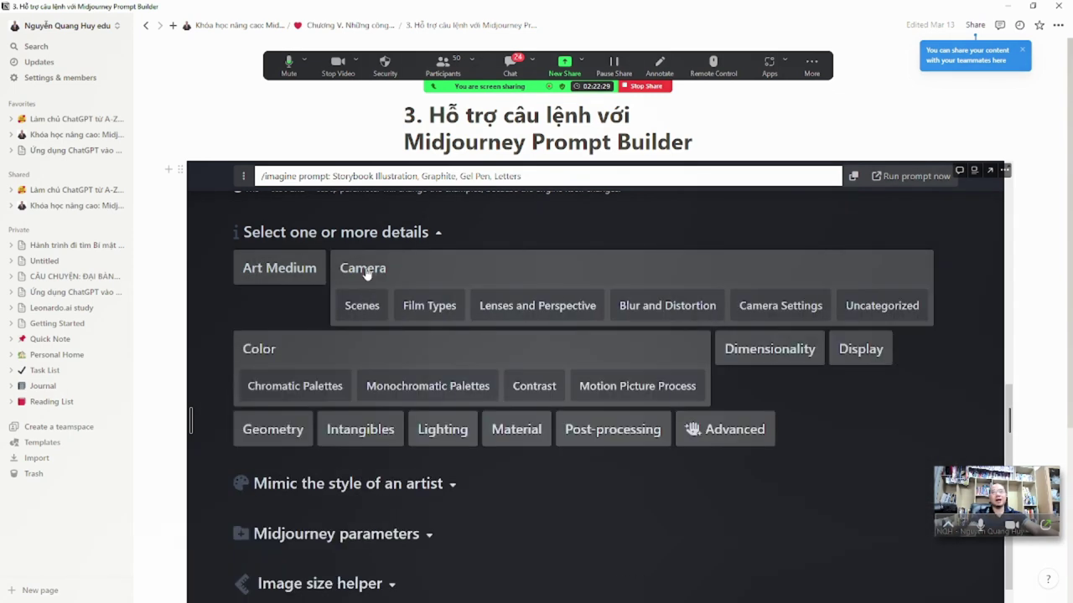
left_click(405, 313)
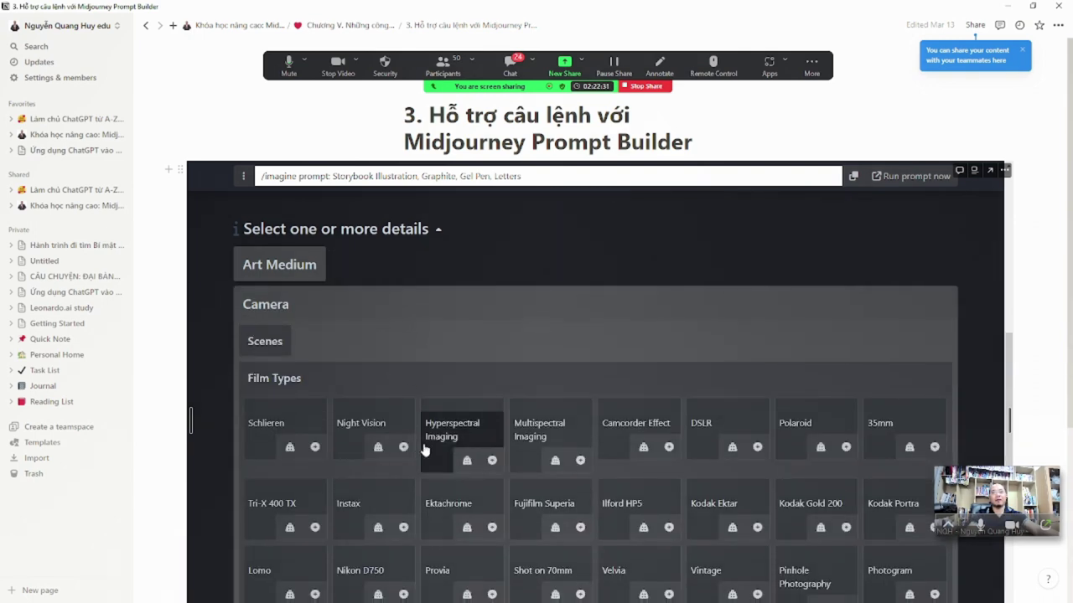
View the Film Types style examples for the face base image and collapse the Camera category
scroll(424, 419, "down", 2)
scroll(424, 453, "down", 2)
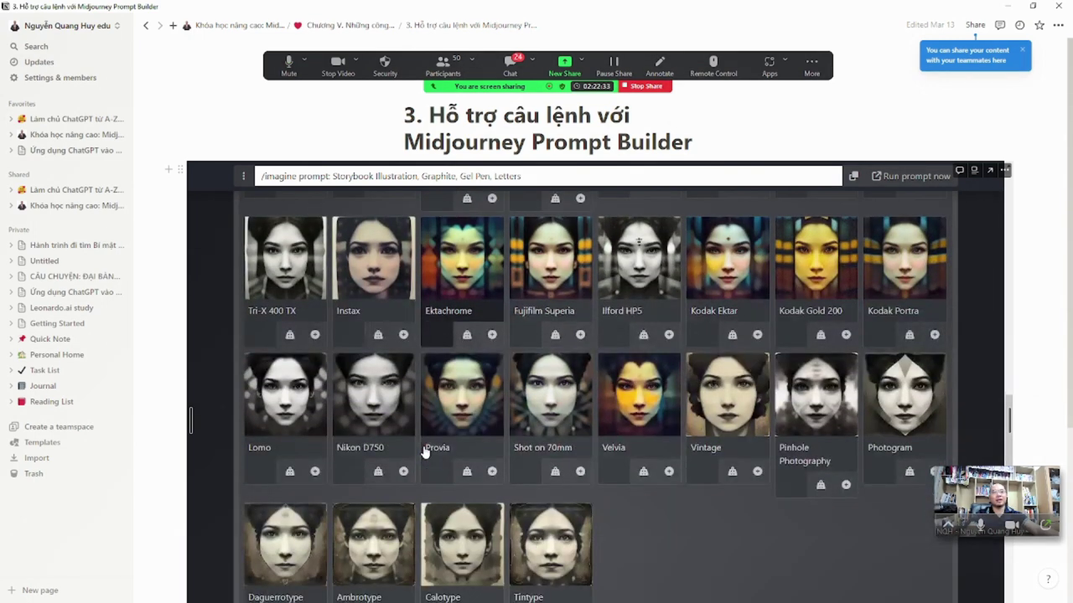
scroll(424, 451, "up", 5)
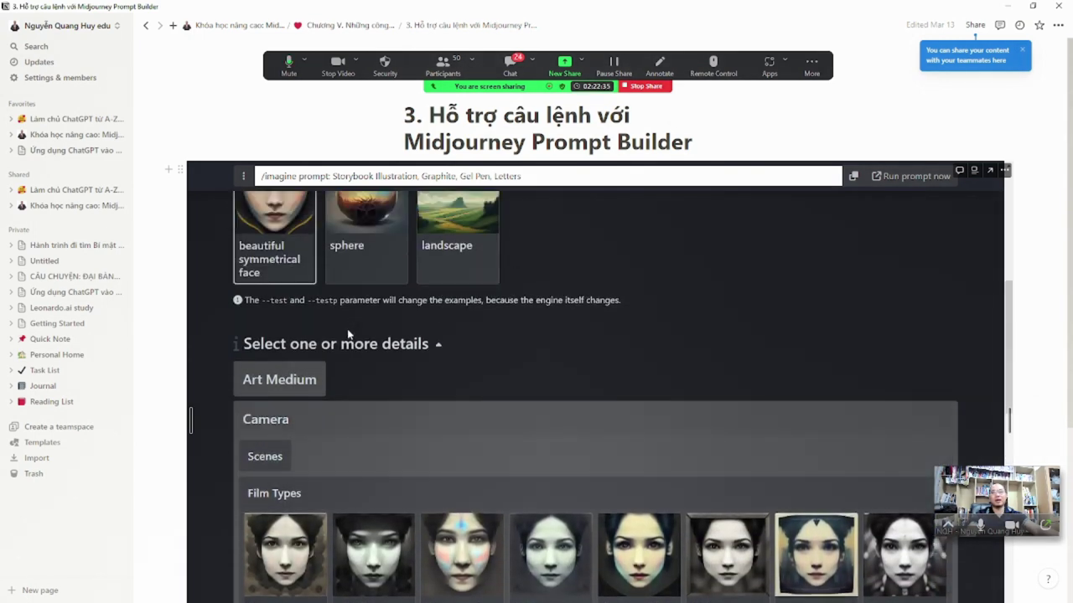
scroll(314, 369, "up", 1)
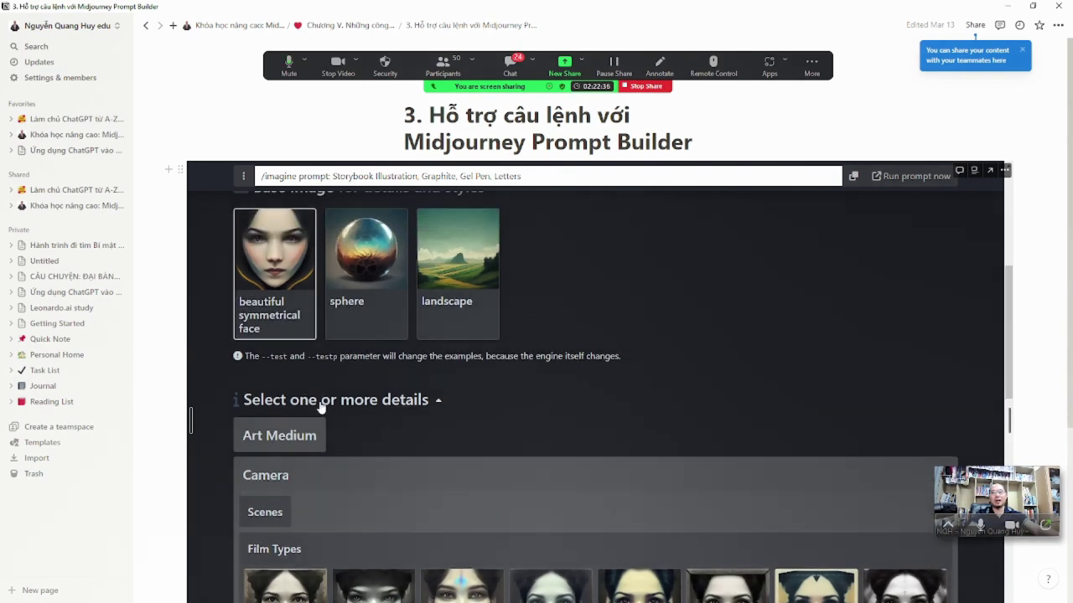
left_click(266, 478)
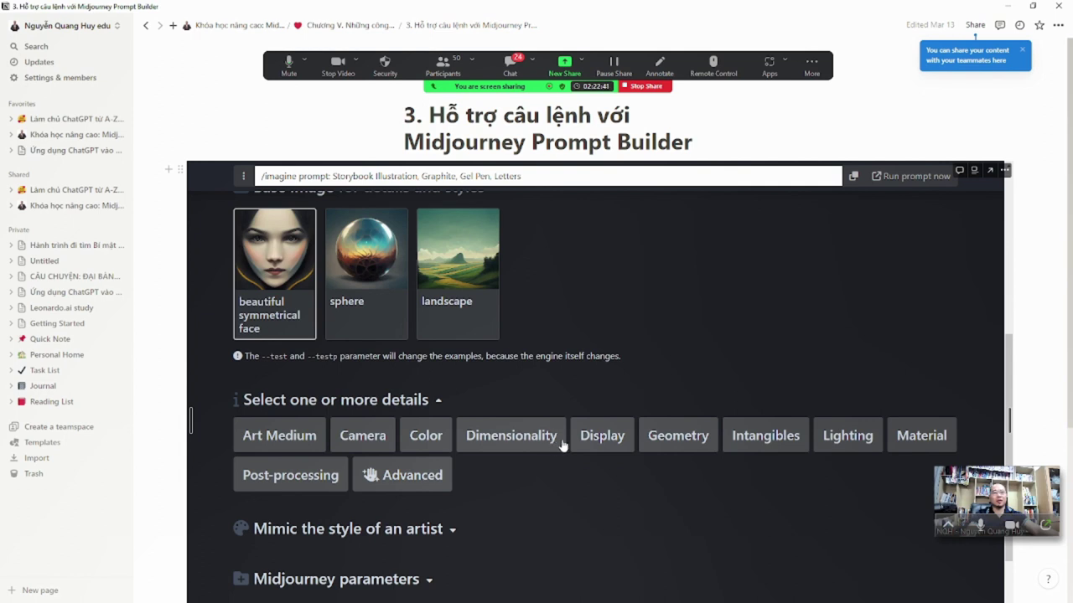
Expand the Intangibles and Lighting categories and examine the style examples in Lighting's Types group
mouse_move(781, 439)
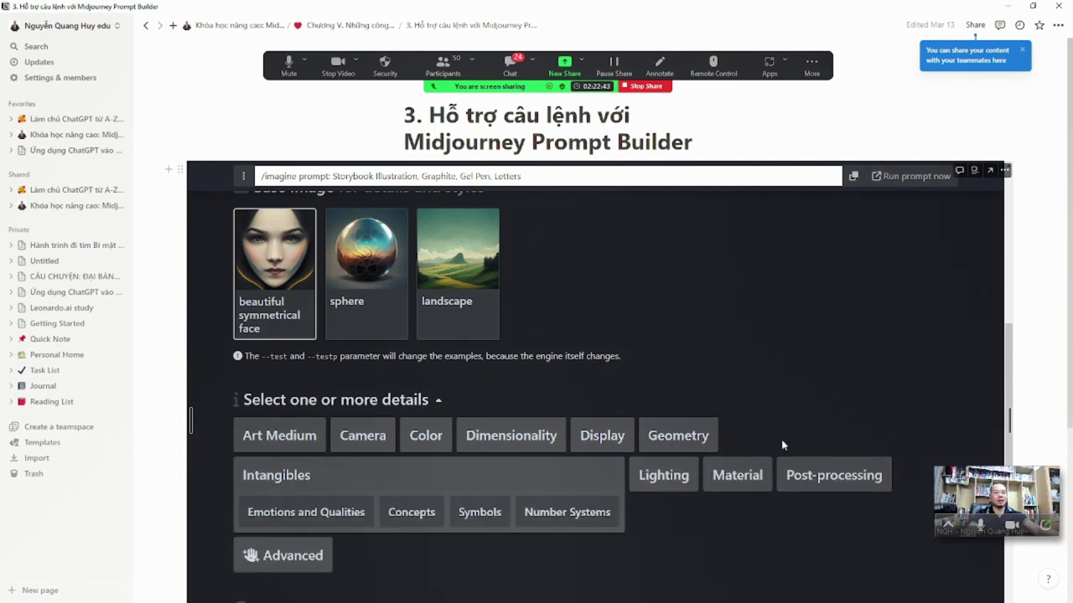
left_click(648, 486)
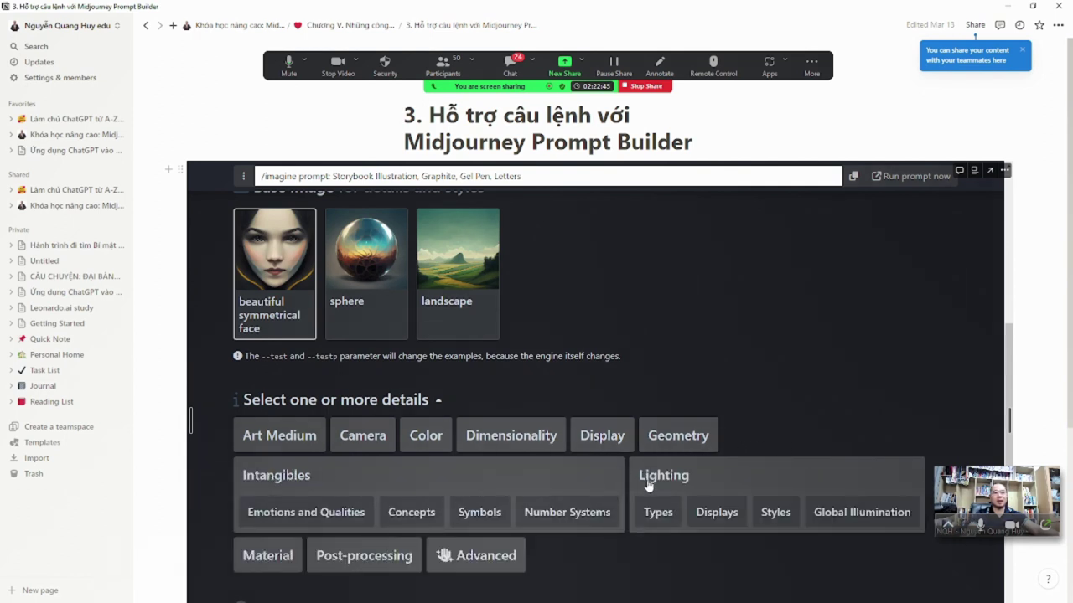
left_click(659, 513)
scroll(670, 469, "down", 7)
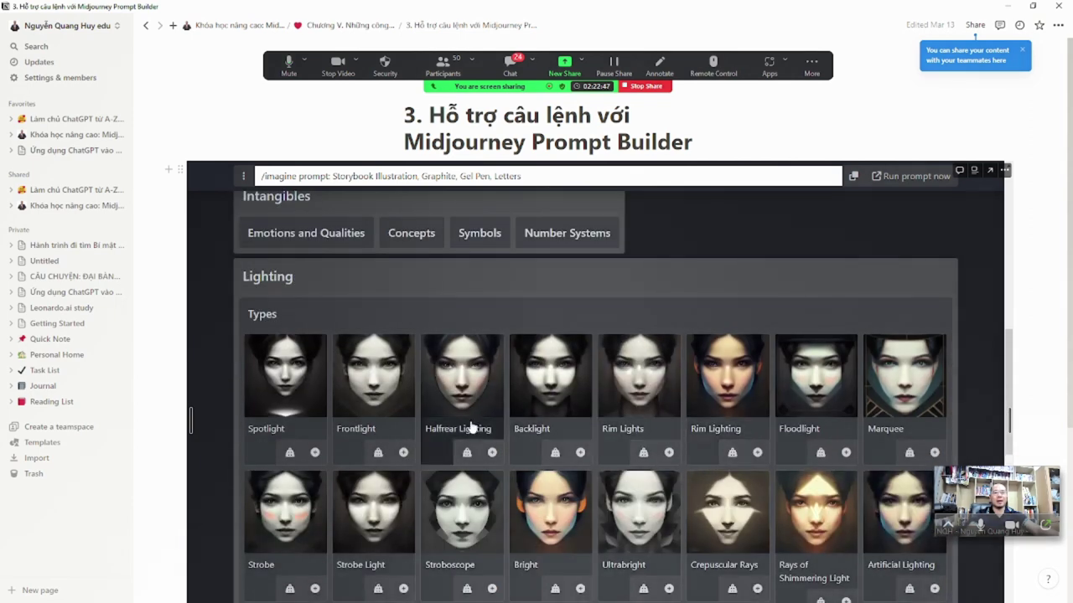
scroll(570, 419, "down", 2)
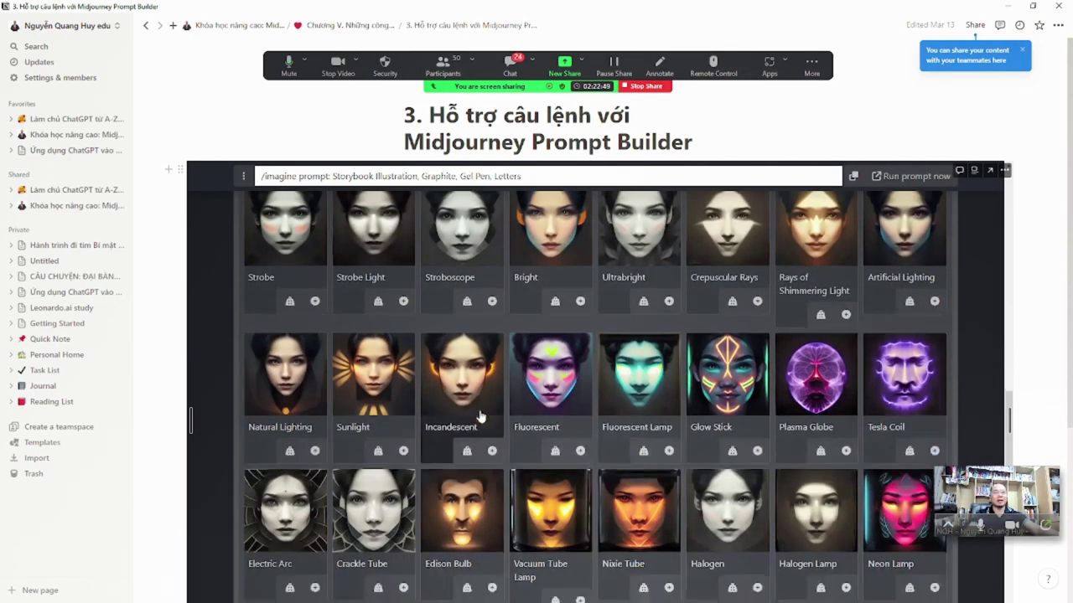
scroll(571, 444, "down", 2)
scroll(837, 348, "down", 2)
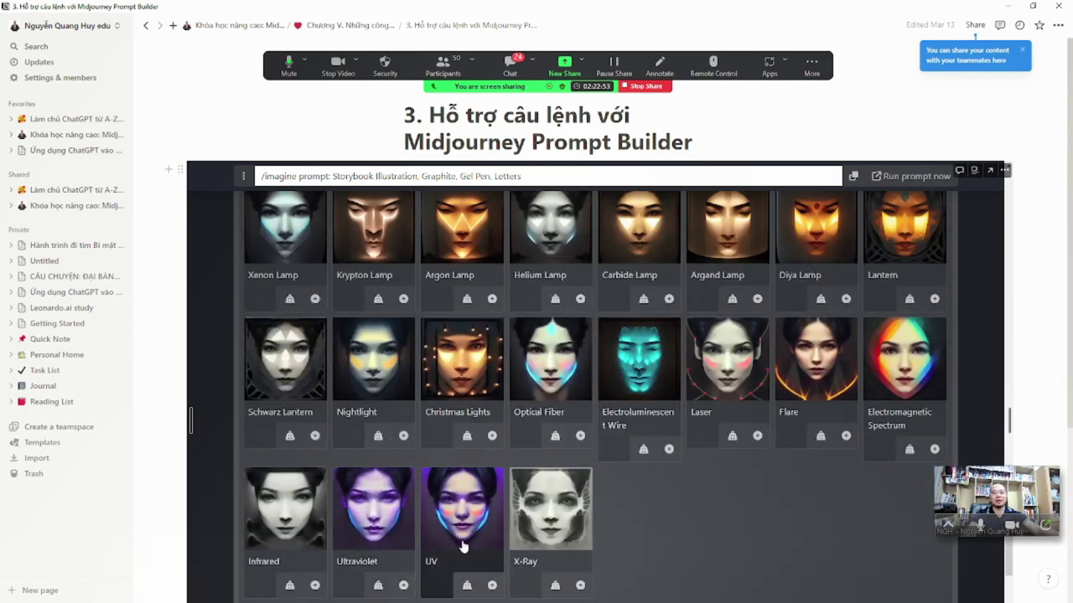
scroll(352, 528, "up", 5)
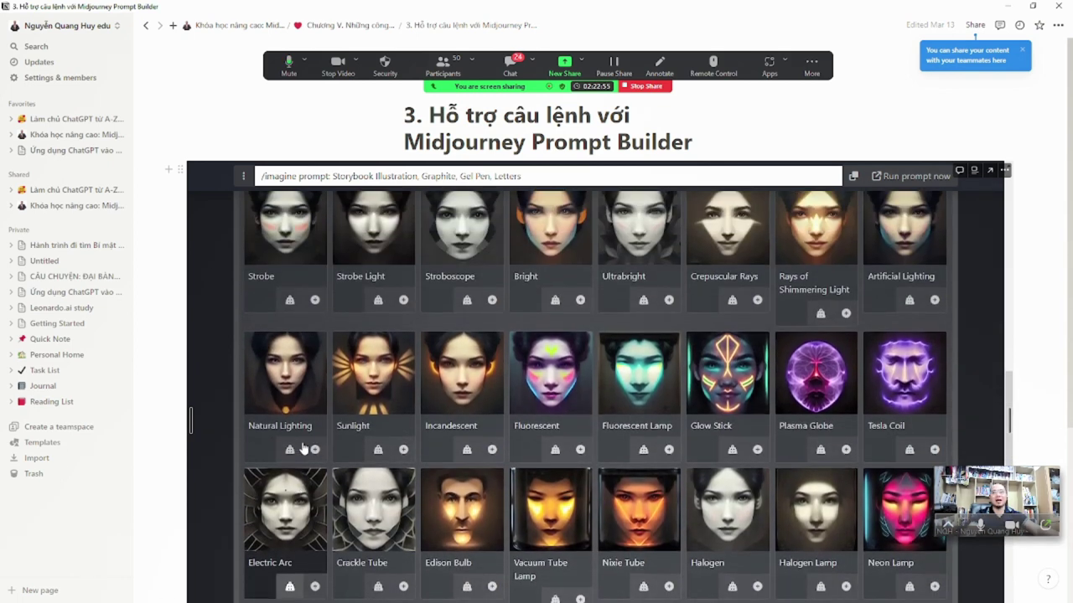
scroll(304, 377, "up", 5)
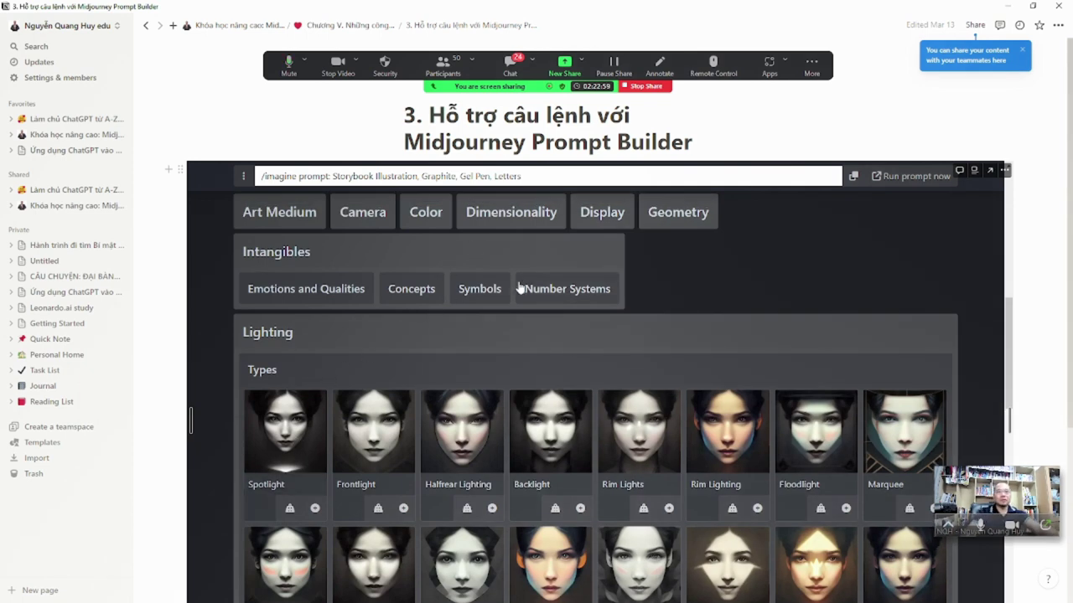
Open the Symbols and Number Systems groups under Intangibles and view their style examples
mouse_move(484, 290)
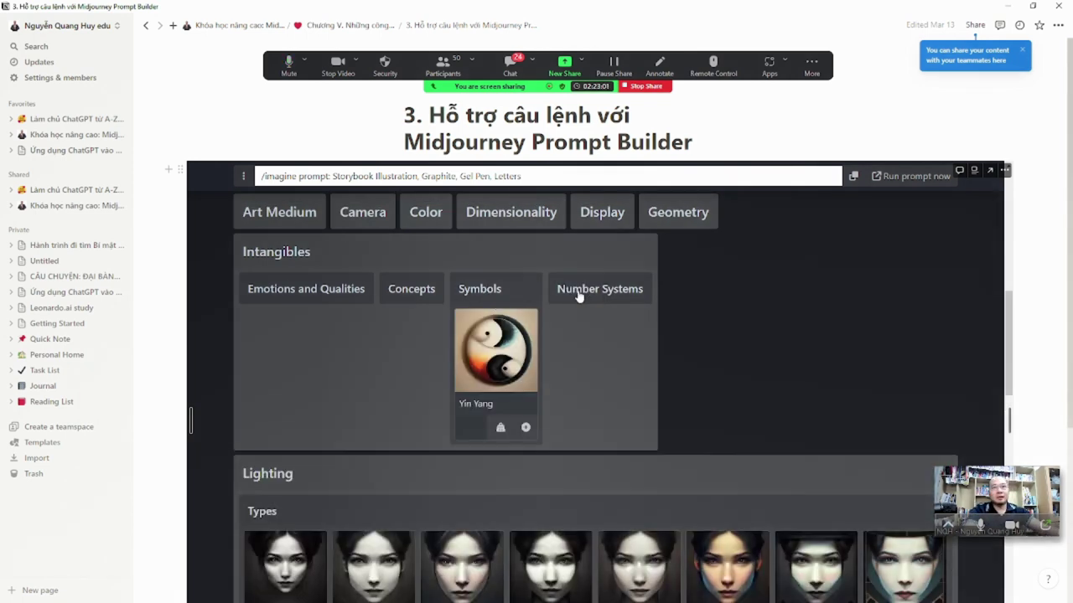
left_click(606, 292)
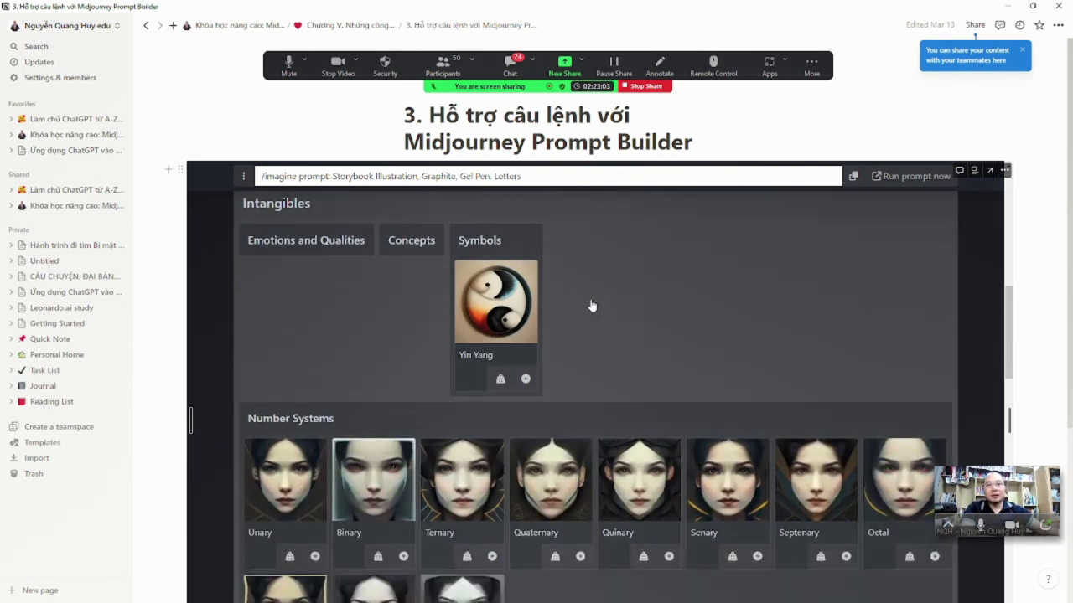
scroll(593, 303, "down", 2)
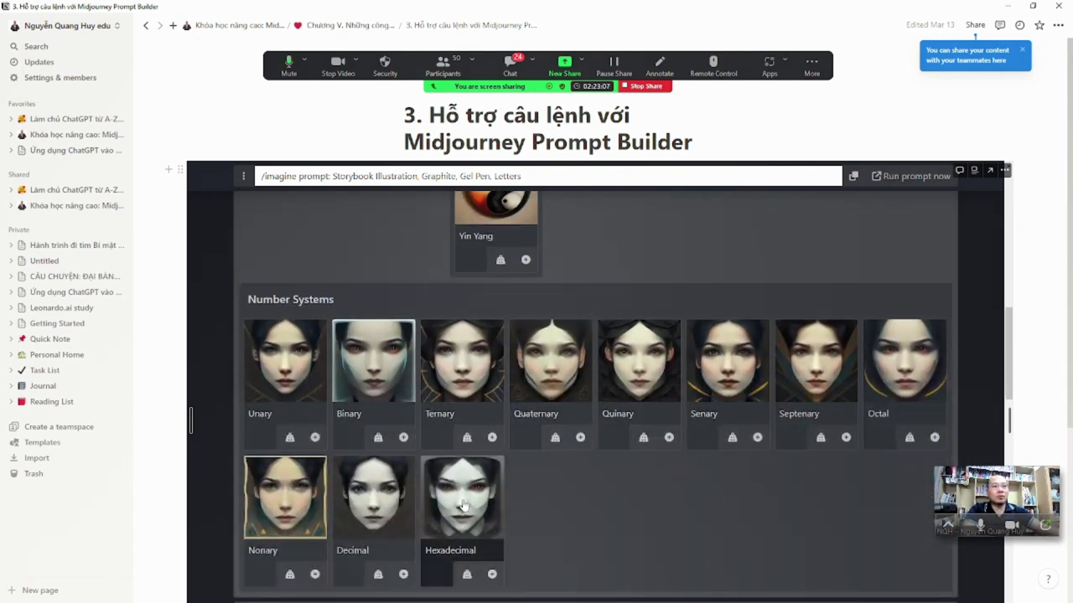
scroll(343, 419, "up", 7)
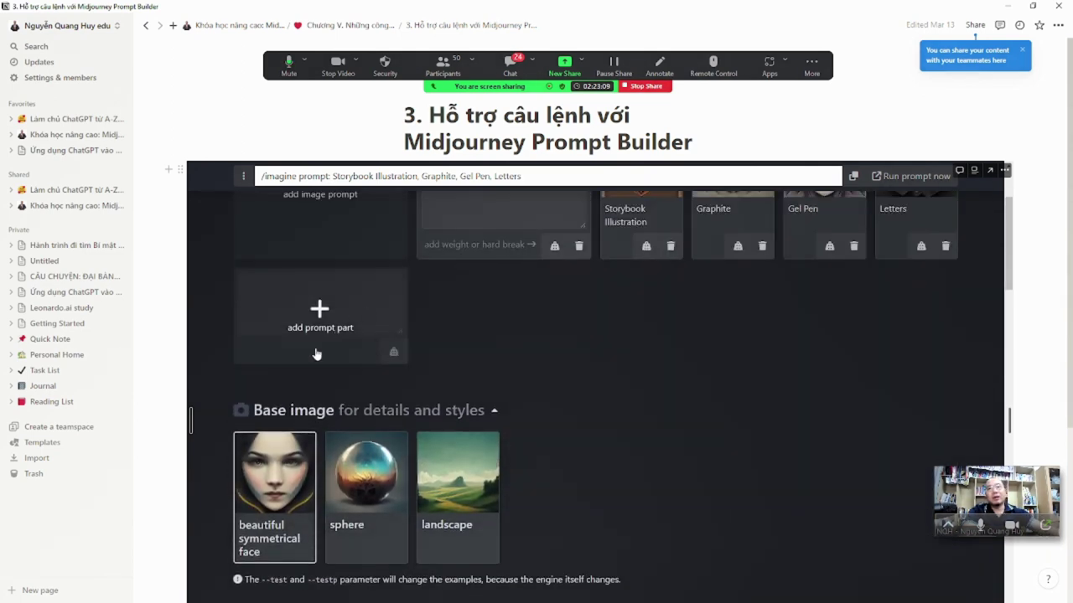
scroll(319, 167, "up", 2)
Open lesson 4 on Prompt Hero from the Chapter V page and follow its Best Midjourney Prompts link in the browser
left_click(371, 28)
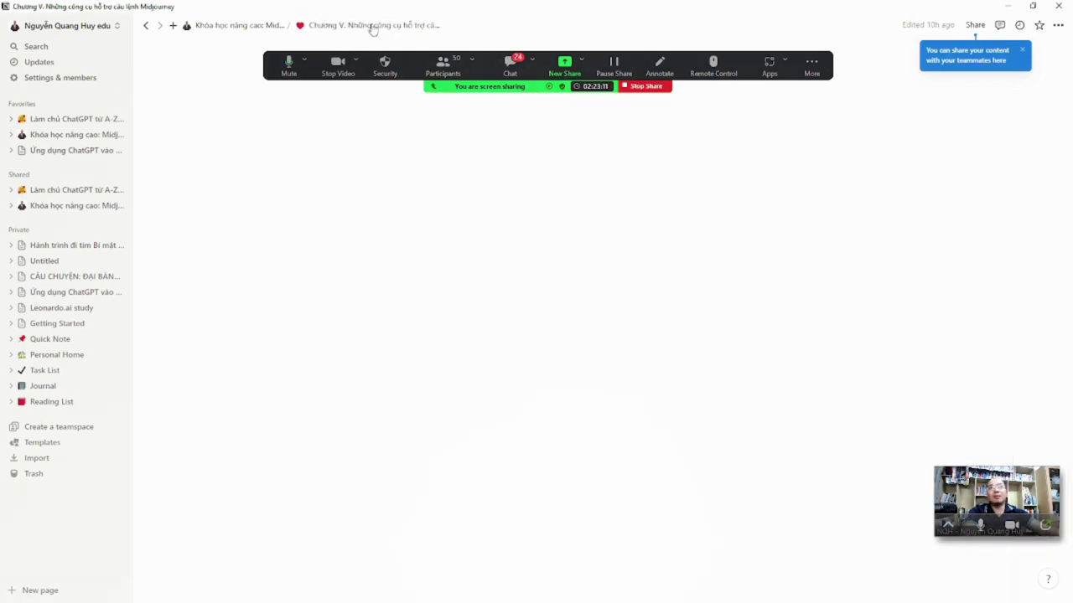
left_click(492, 279)
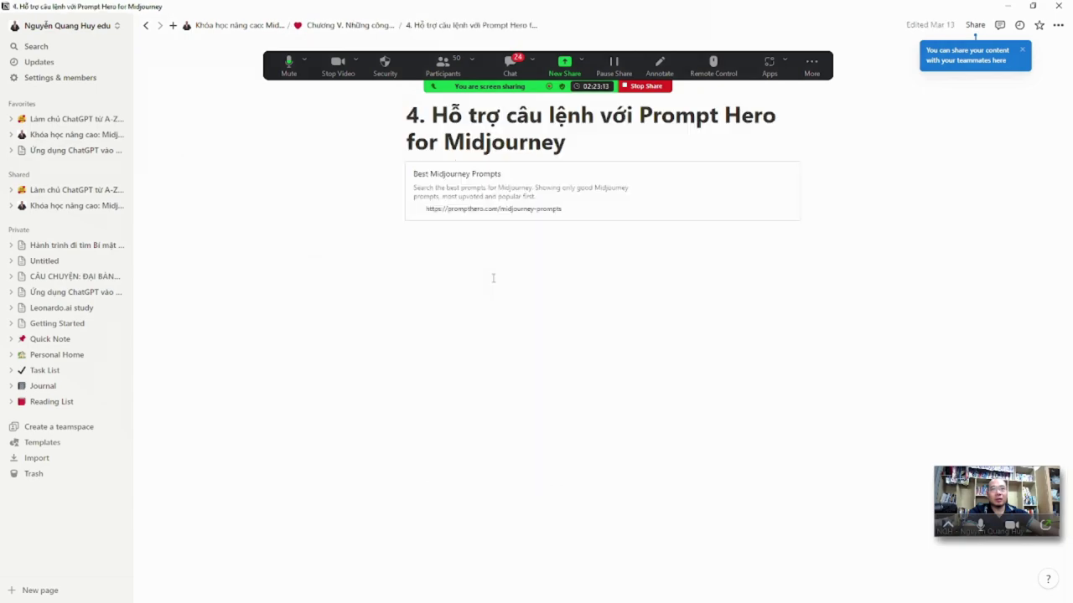
left_click(478, 199)
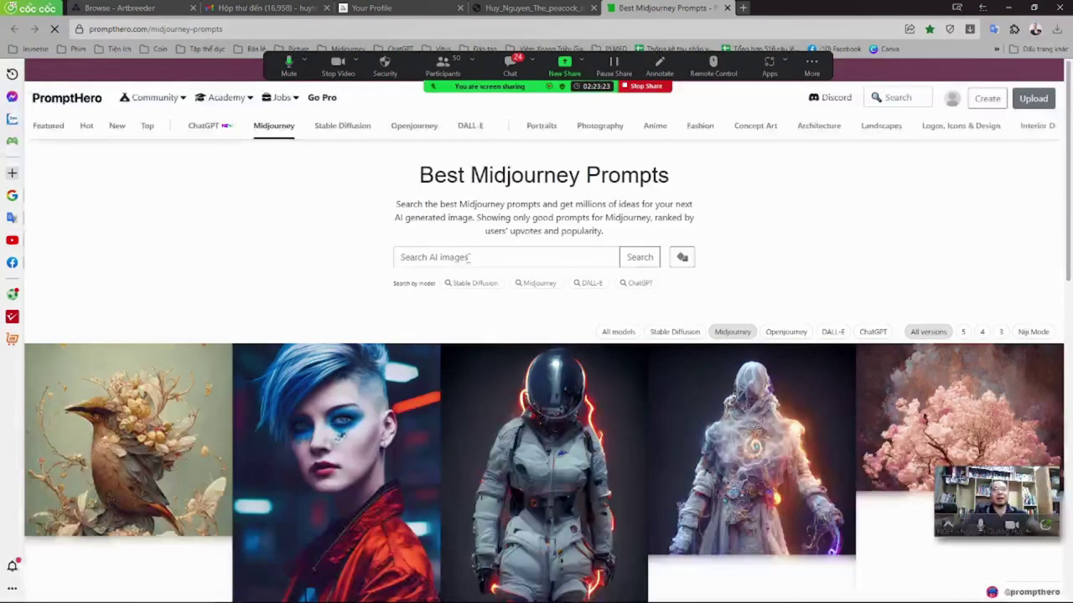
Browse PromptHero's Midjourney prompt gallery and try the random prompt option, returning to the Midjourney prompts page
left_click(425, 256)
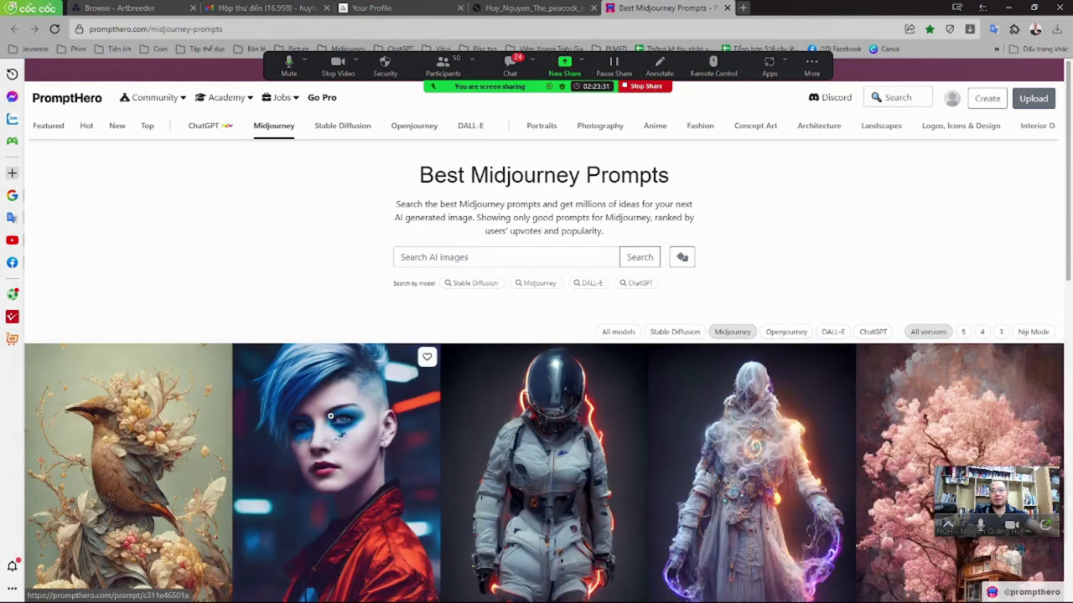
scroll(275, 419, "down", 3)
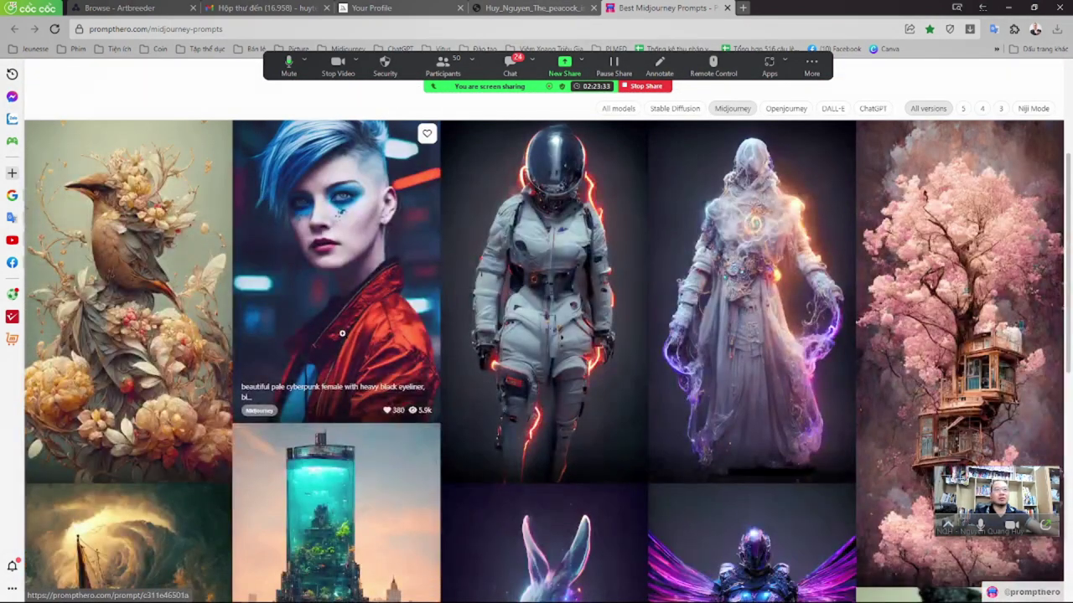
scroll(342, 333, "up", 3)
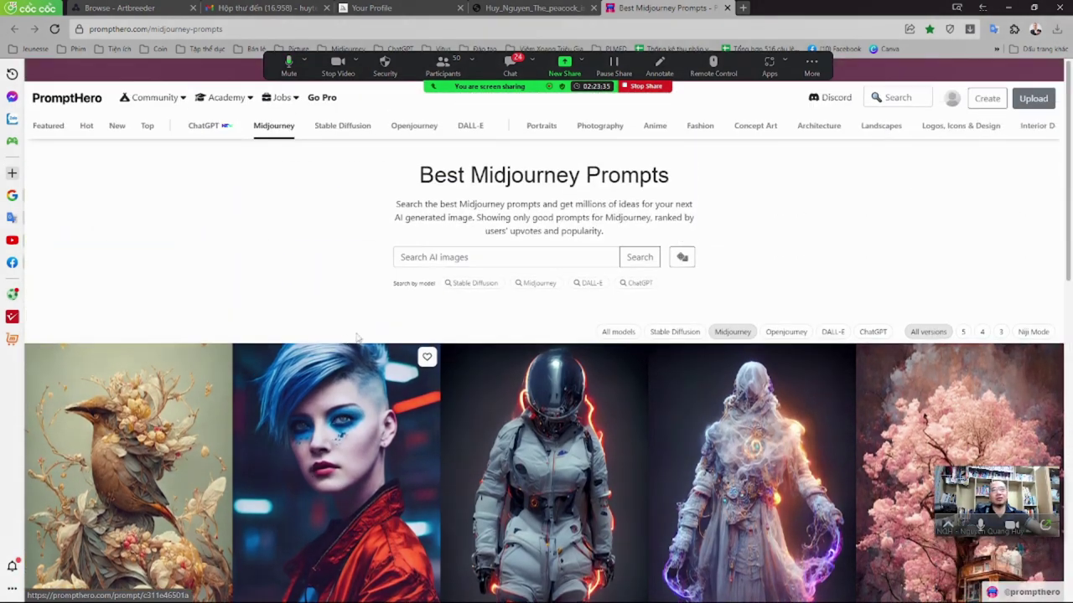
left_click(681, 259)
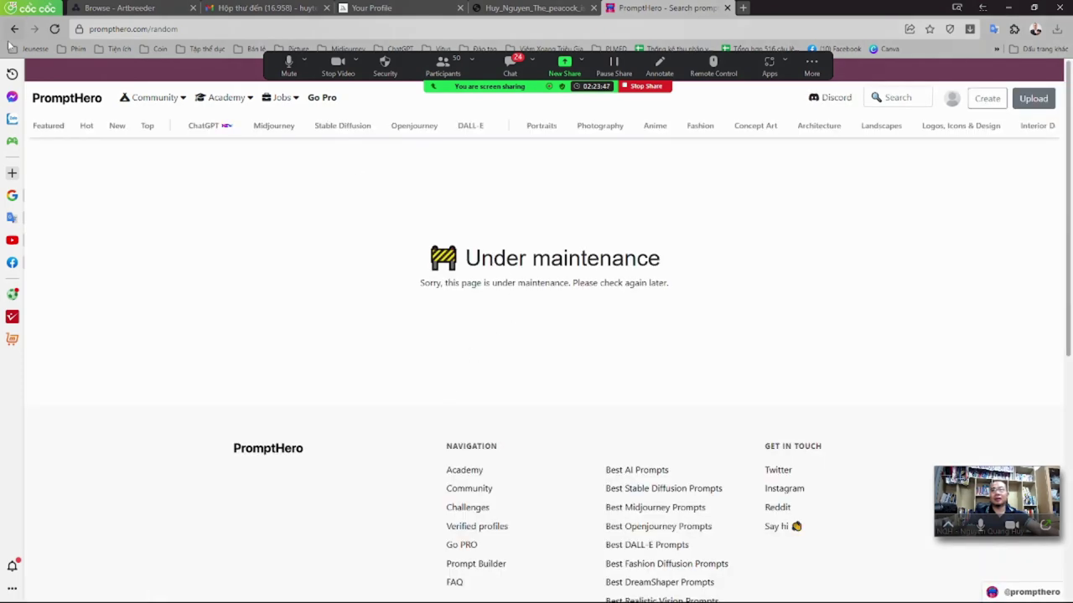
left_click(273, 126)
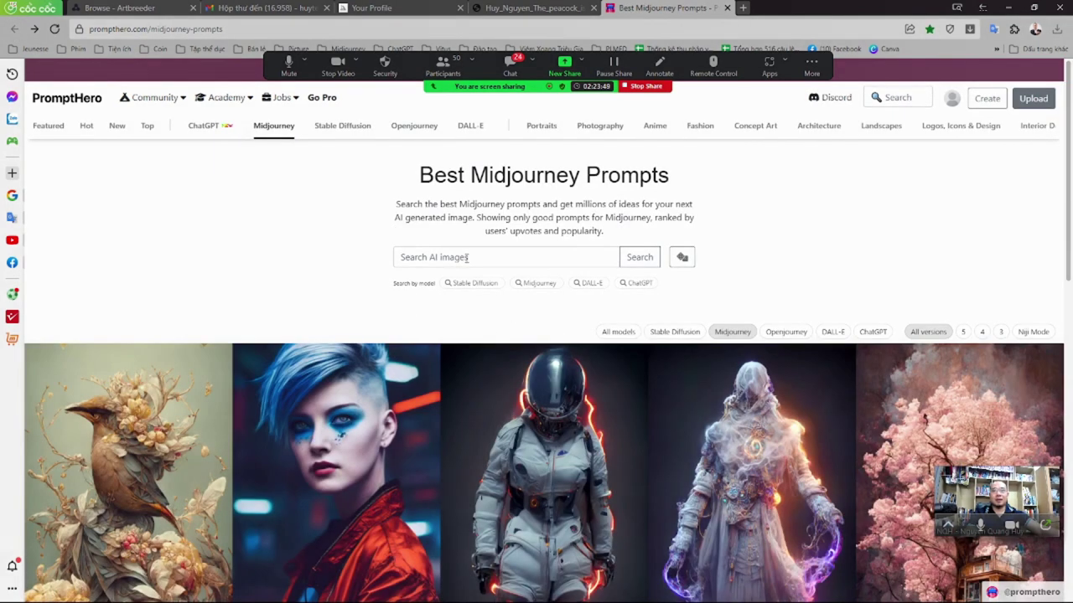
Search the Midjourney prompts for "a bird" and open the giant thunderbird result
left_click(467, 257)
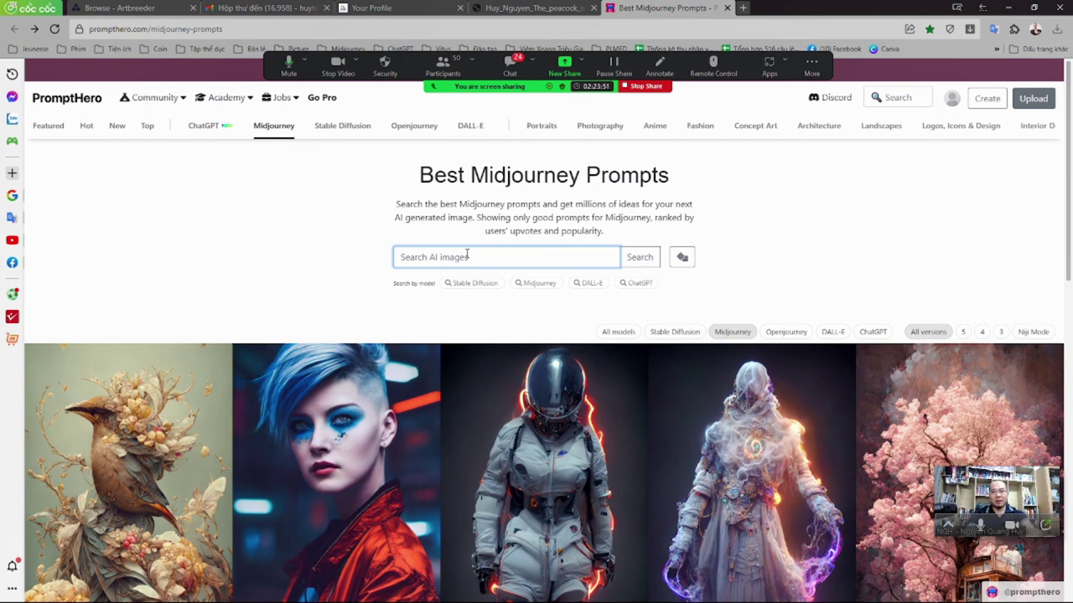
type("a bird")
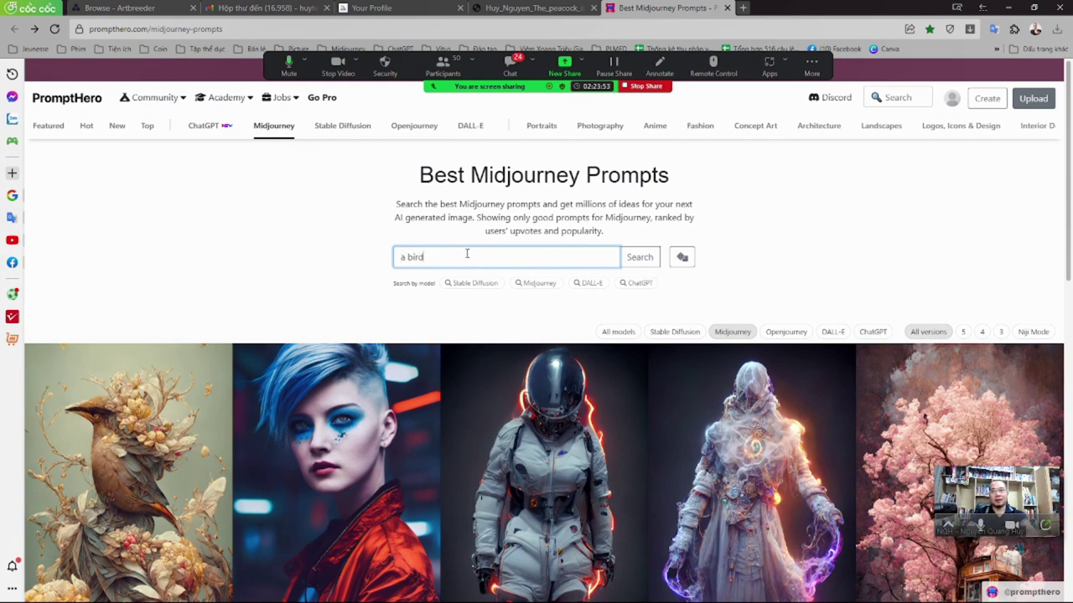
key("Return")
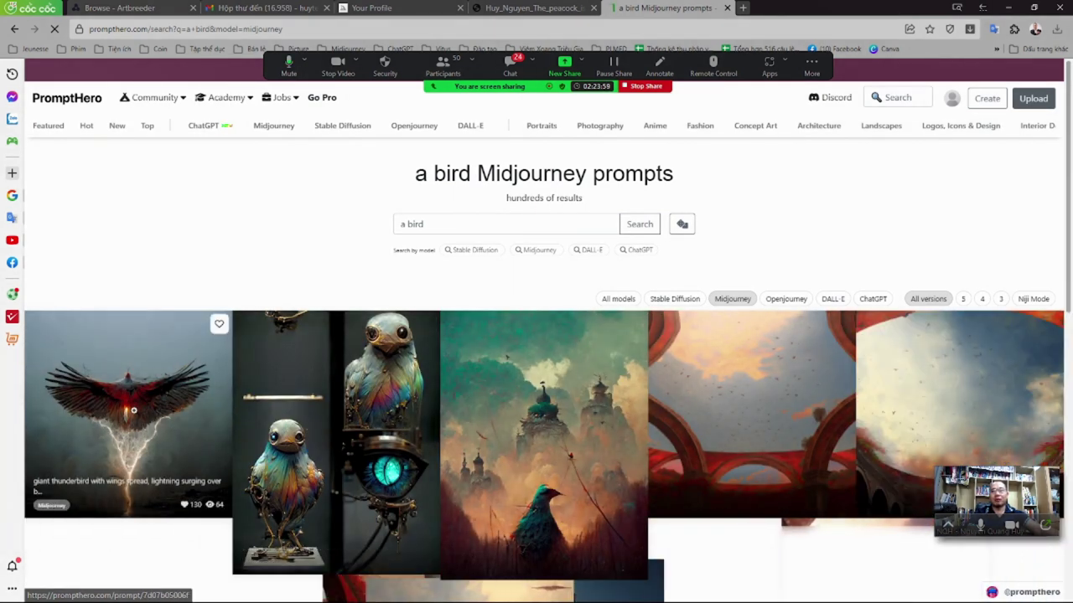
left_click(52, 483)
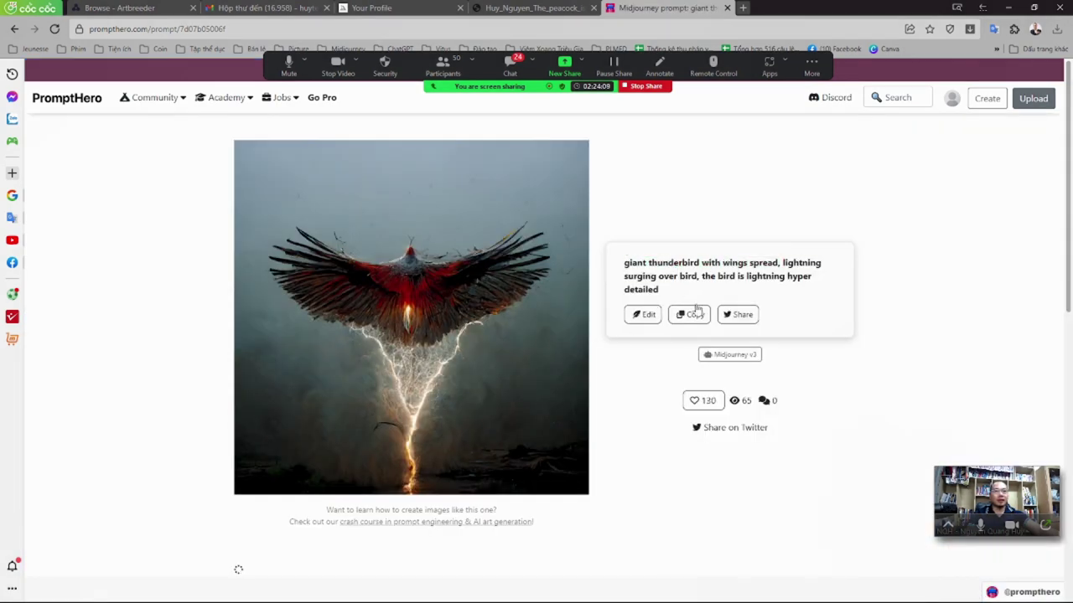
Copy the giant thunderbird prompt and submit it with /imagine in Discord's room-tap-ve-1 channel
left_click(694, 315)
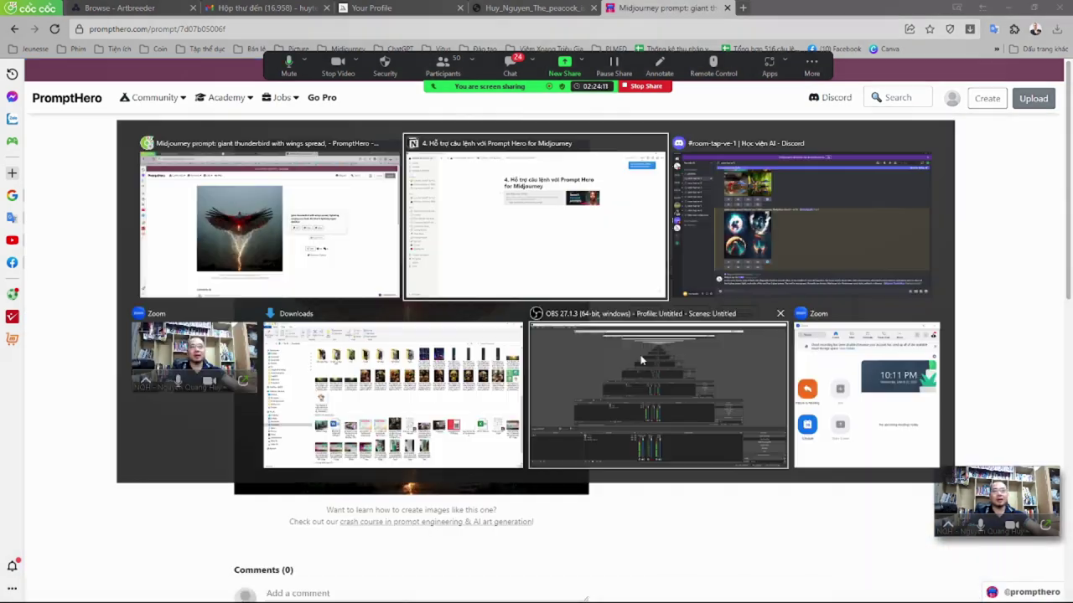
key("alt+Tab")
key("alt+Tab")
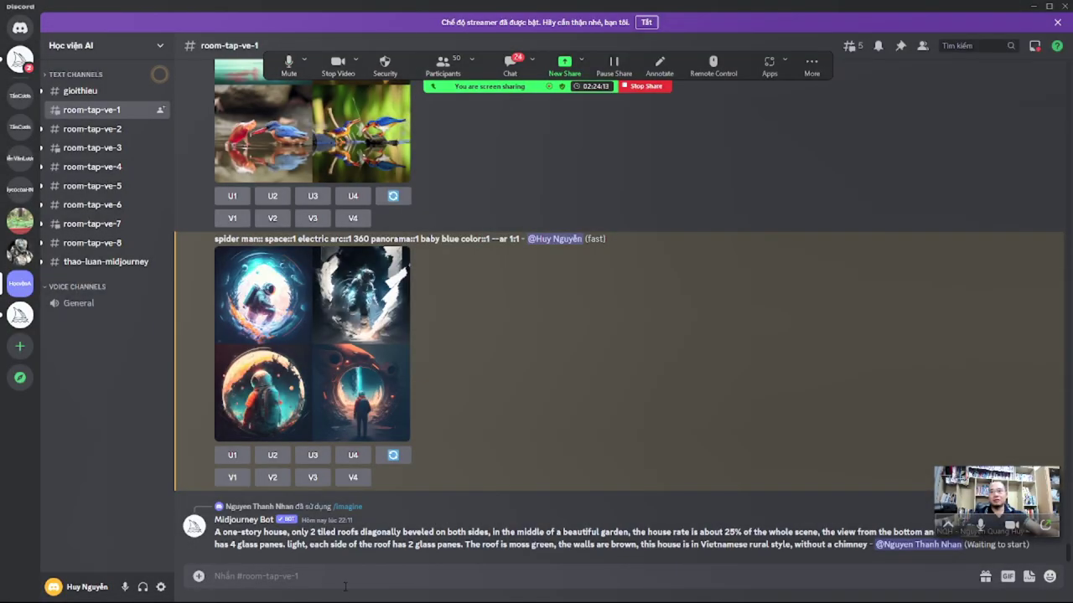
type("/")
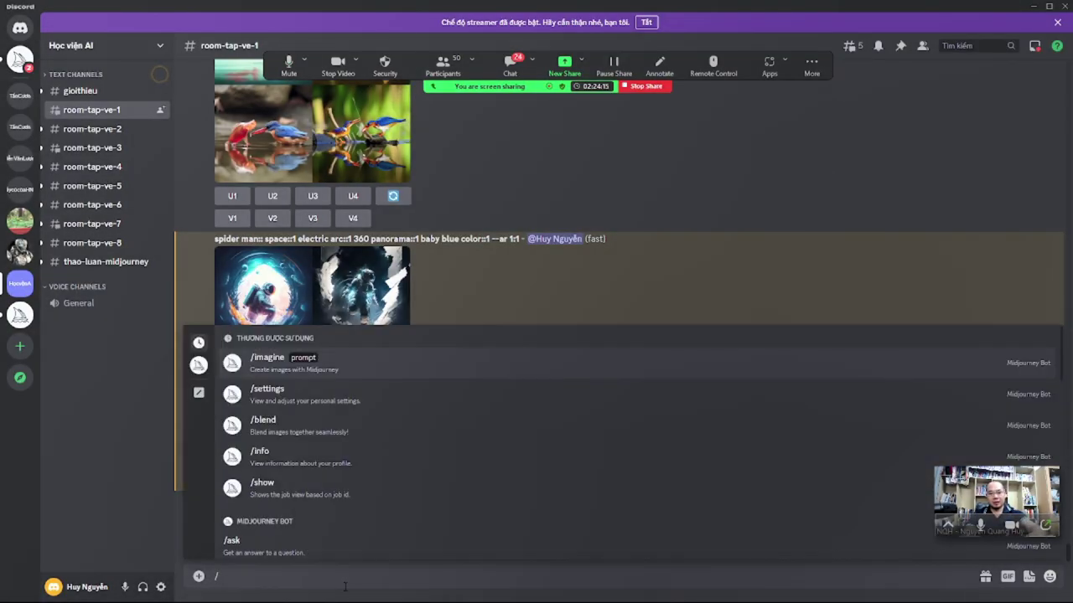
type("im")
key("Tab")
key("ctrl+v")
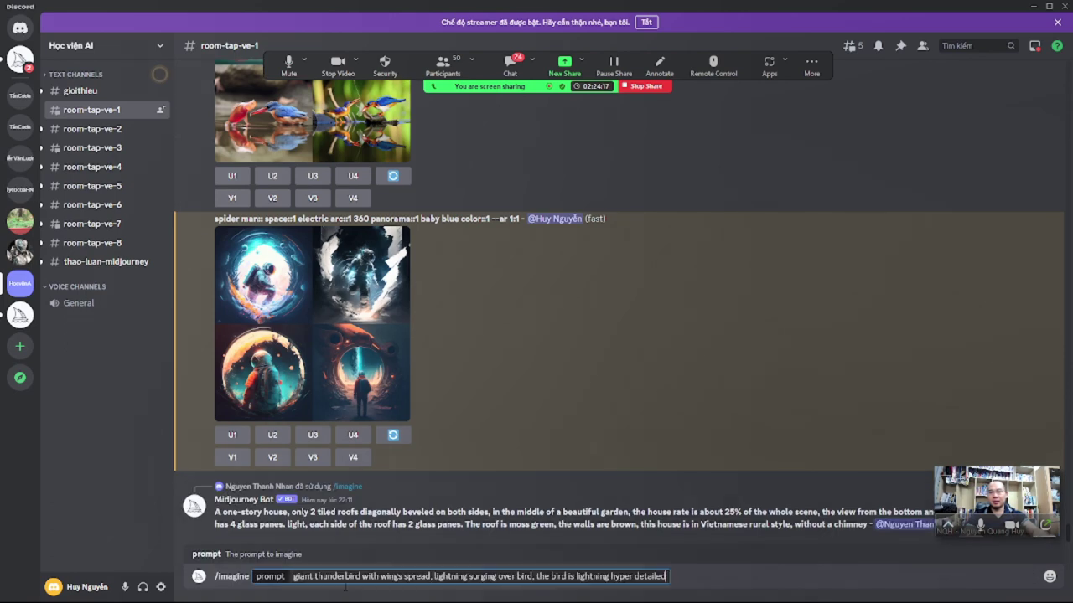
key("Return")
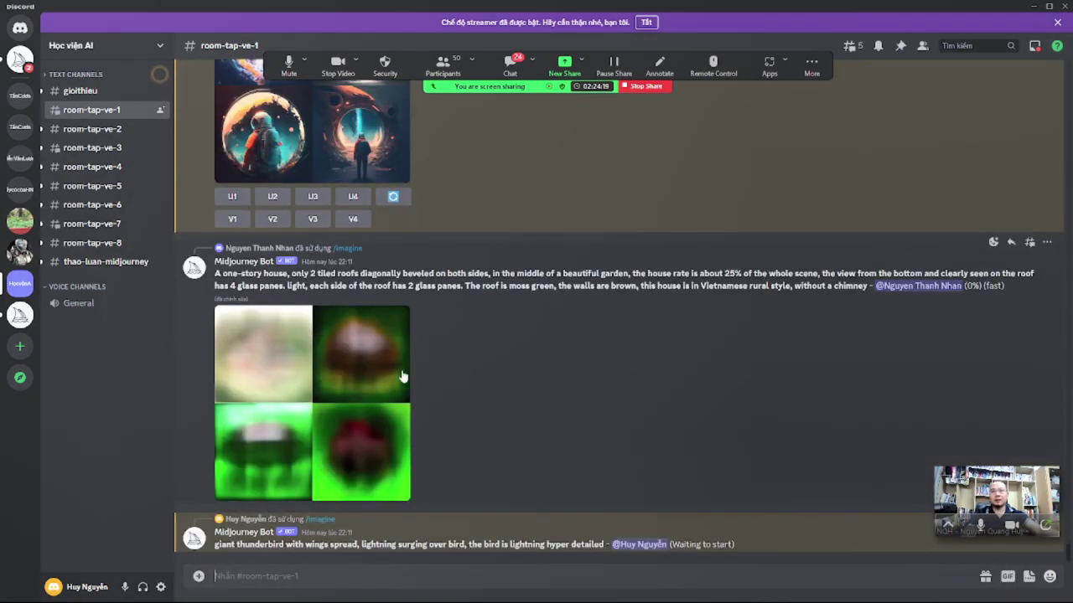
View the enlarged image grid generated from the spider man space prompt, closing and reopening it once
scroll(433, 372, "up", 3)
left_click(322, 241)
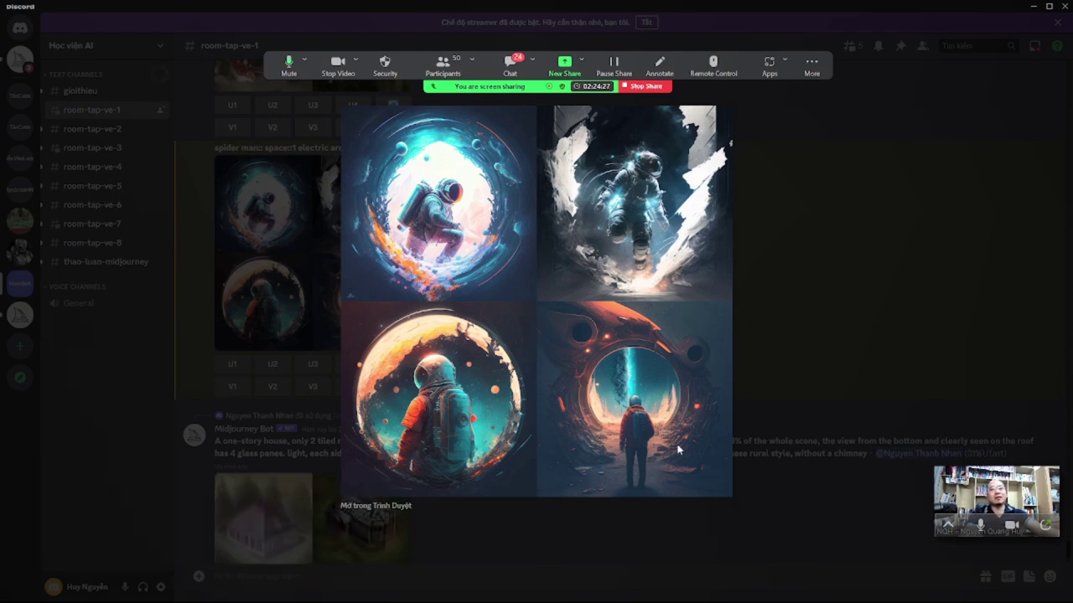
left_click(778, 344)
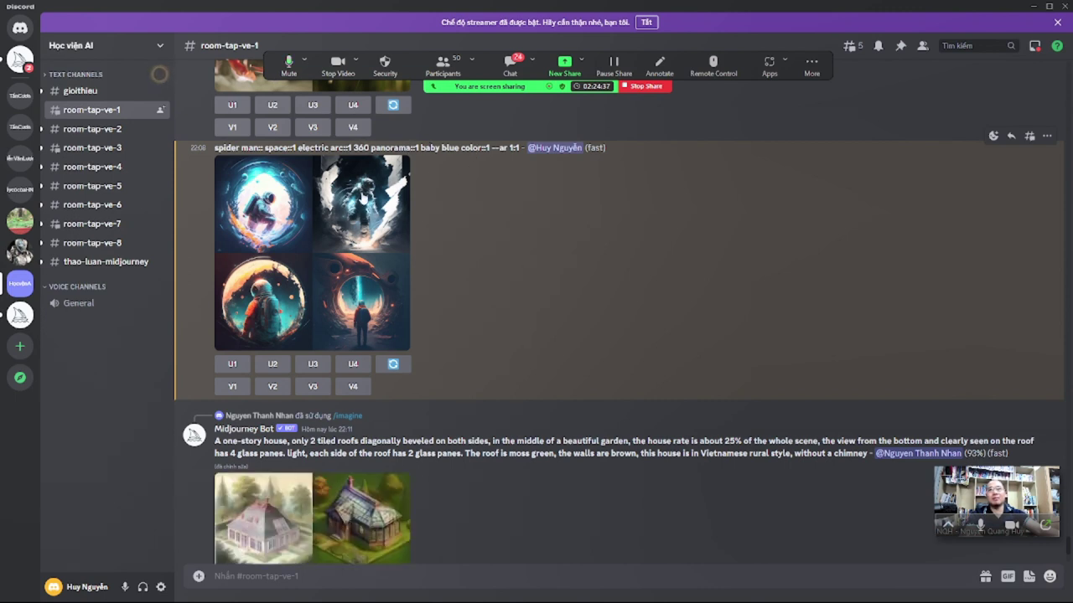
left_click(330, 215)
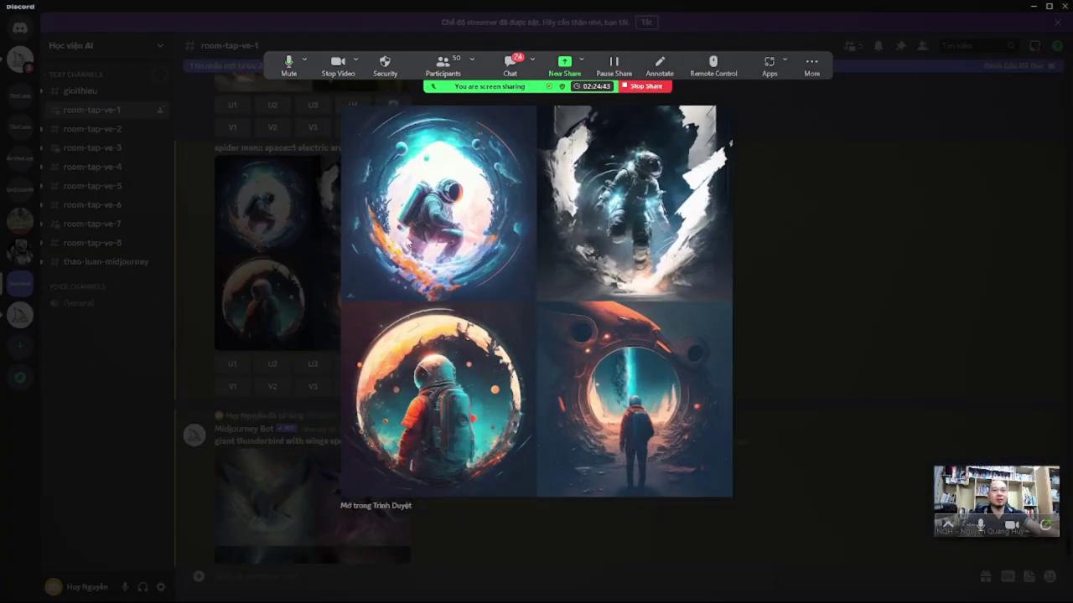
Close the spider man grid, read the finished giant thunderbird prompt in the channel, and view its image grid enlarged
left_click(803, 401)
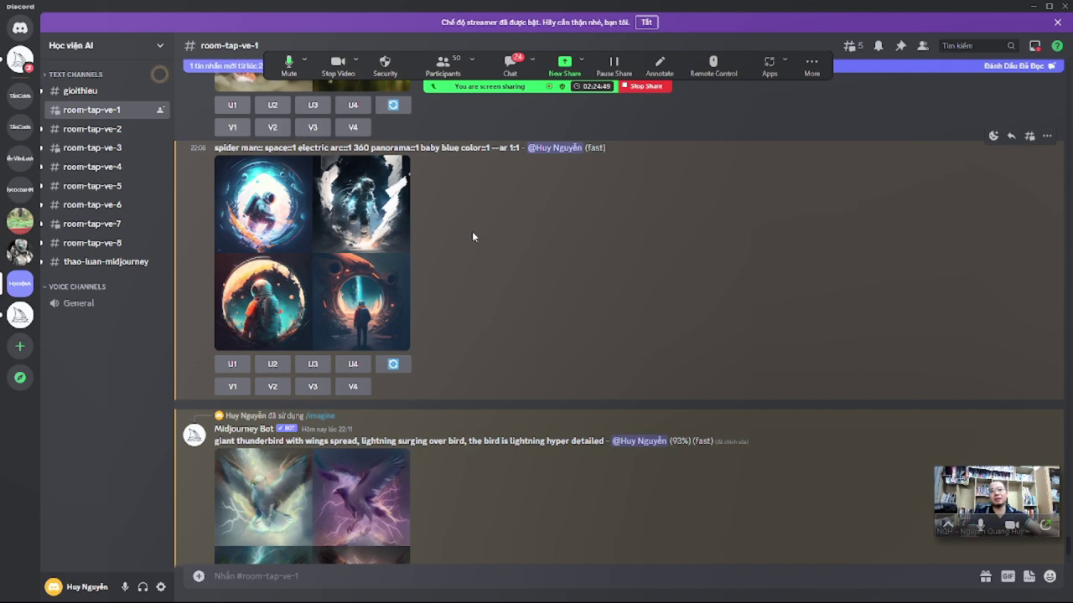
scroll(489, 303, "down", 2)
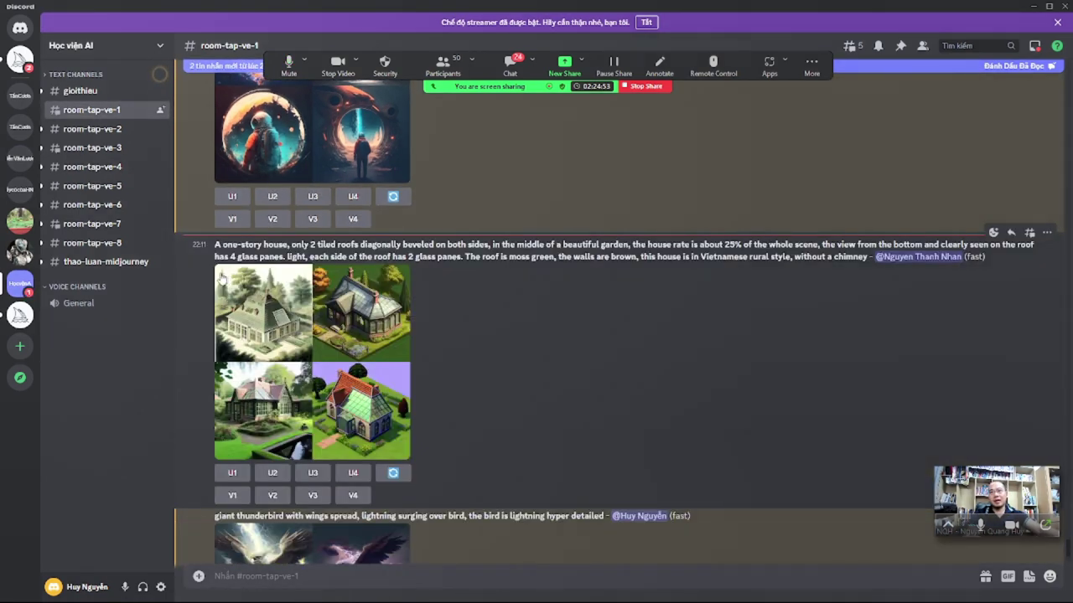
scroll(288, 419, "down", 3)
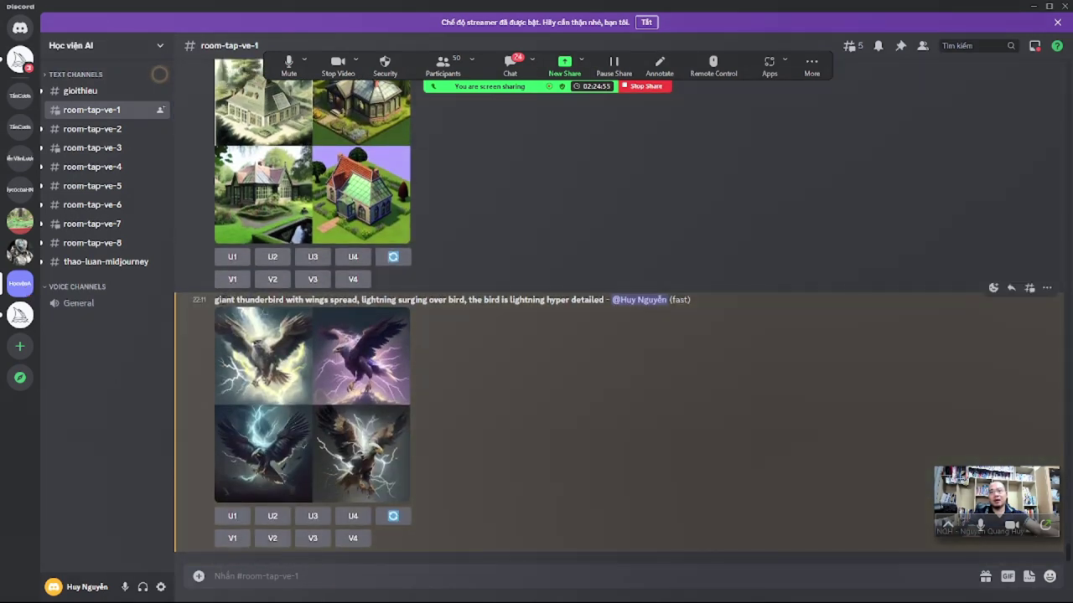
left_click_drag(215, 300, 282, 300)
left_click_drag(321, 300, 456, 300)
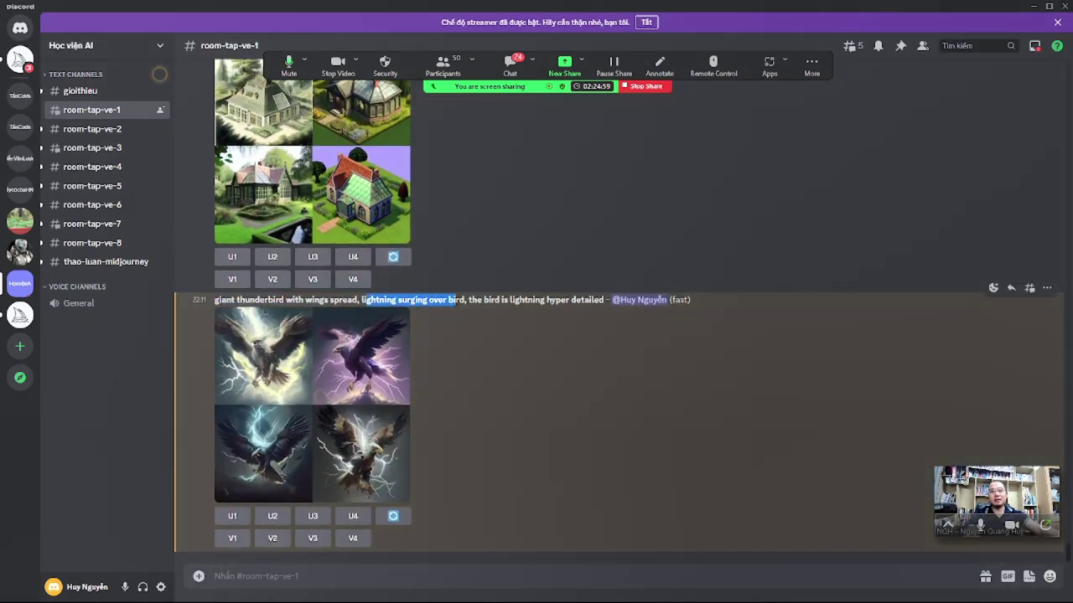
left_click(455, 300)
left_click_drag(386, 300, 603, 300)
left_click(465, 300)
left_click(312, 357)
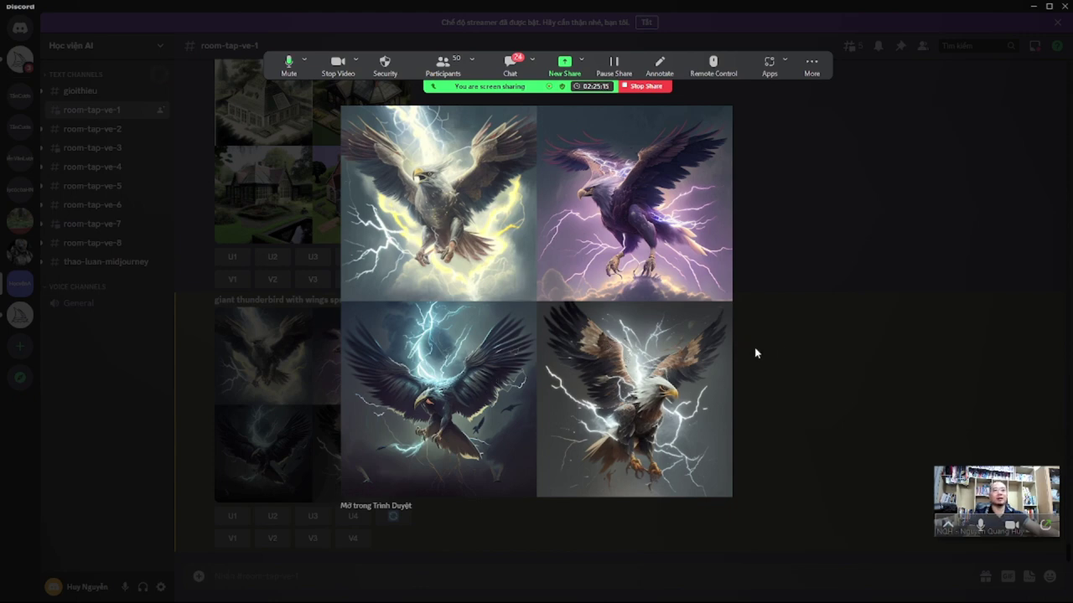
left_click(781, 354)
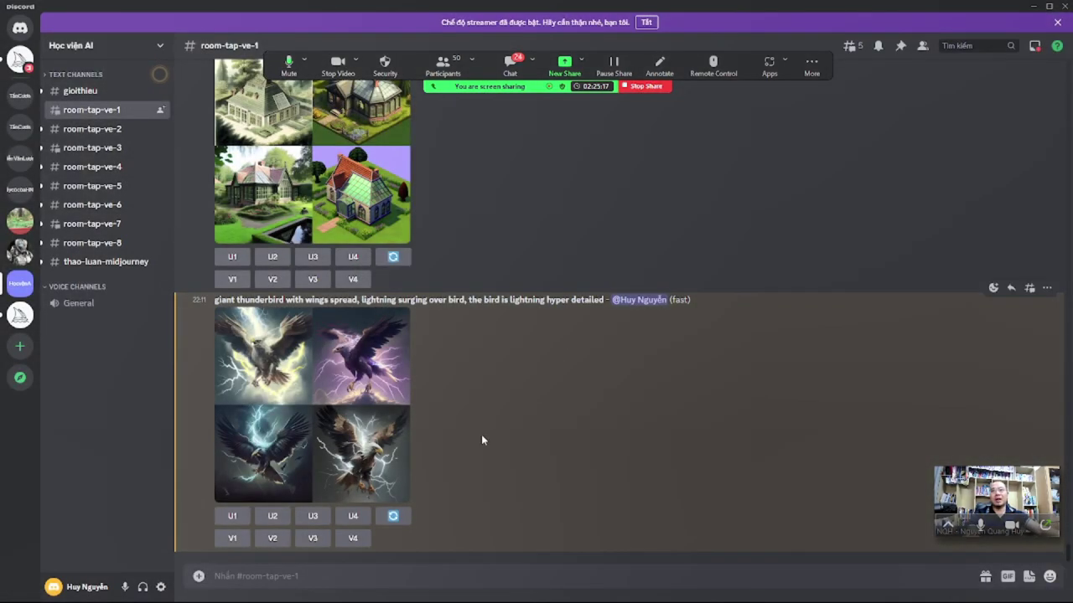
Switch to PromptHero in the browser and review the original giant thunderbird prompt beside its image
key("alt+Tab")
left_click_drag(698, 276, 783, 263)
left_click(652, 285)
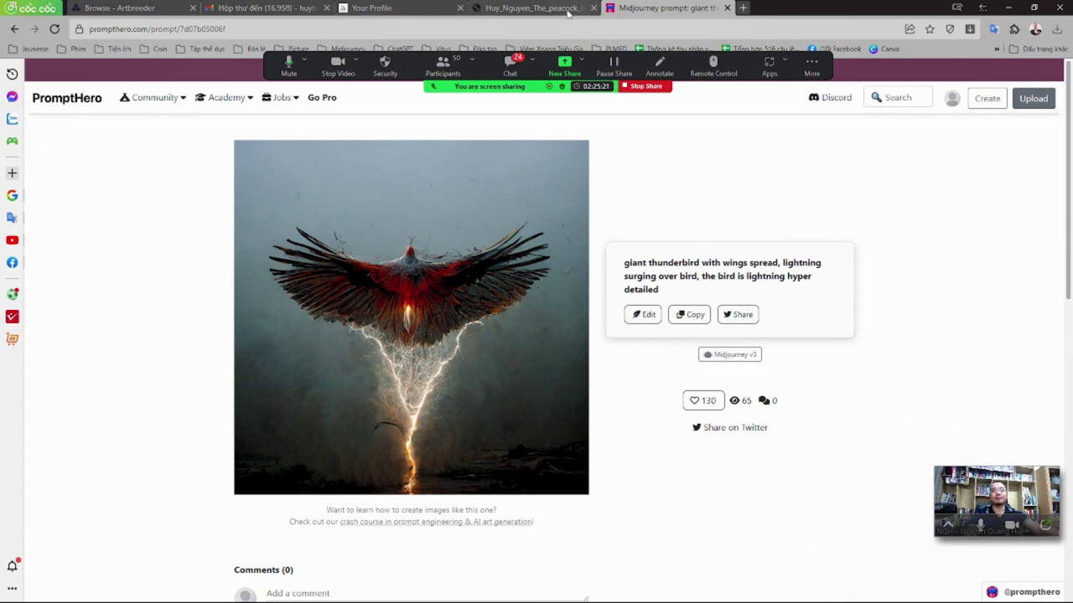
Open the Hugging Face Midjourney Prompt Generator from the single-keyword page of Notion's Chapter V and generate prompts for "a bird"
key("alt+Tab")
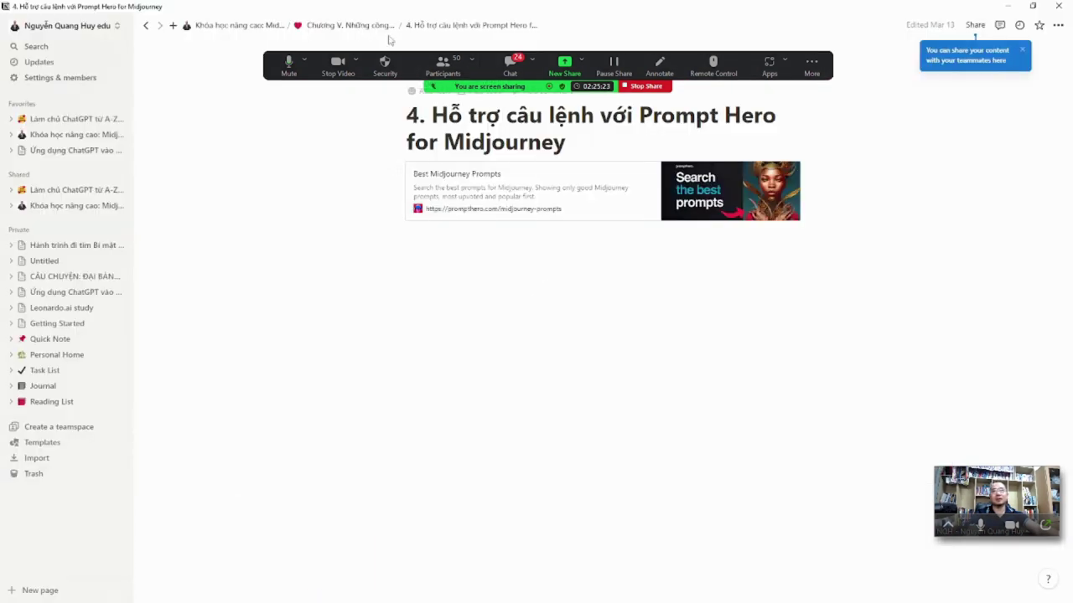
left_click(379, 34)
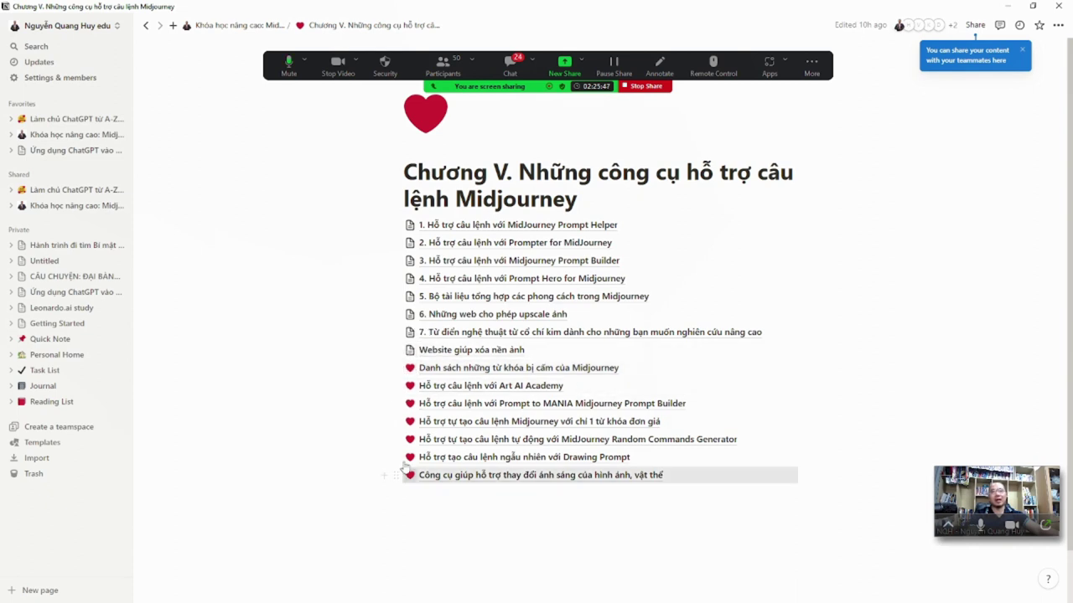
left_click(445, 421)
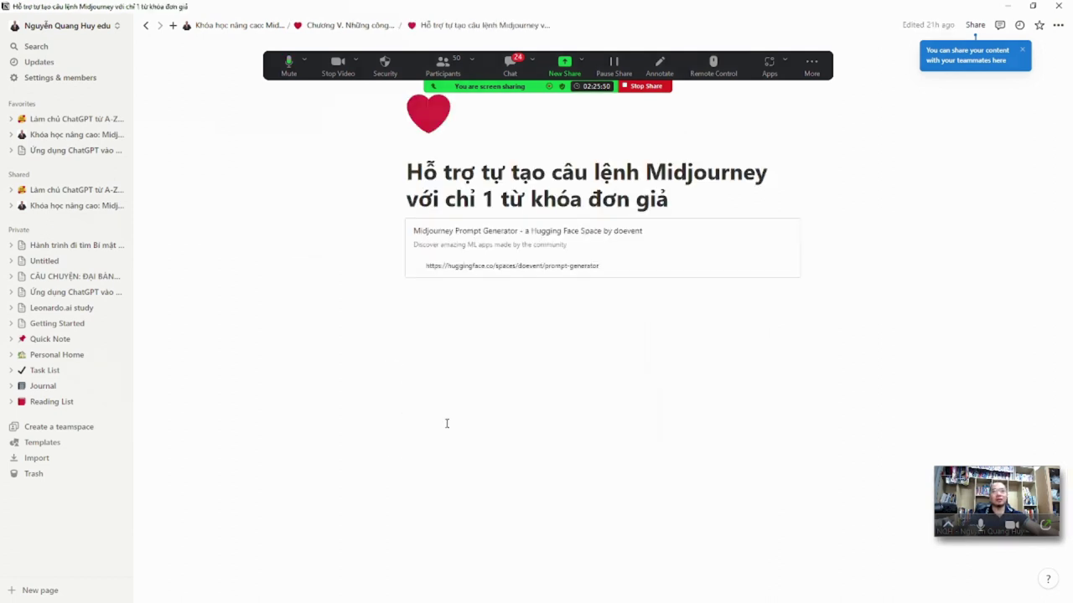
left_click(494, 265)
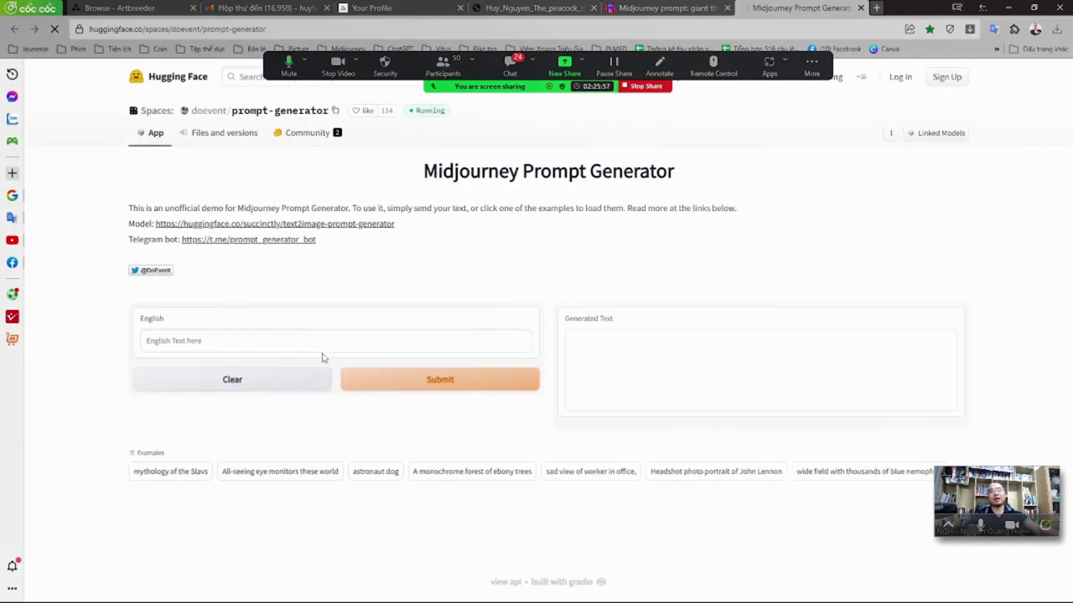
left_click(247, 336)
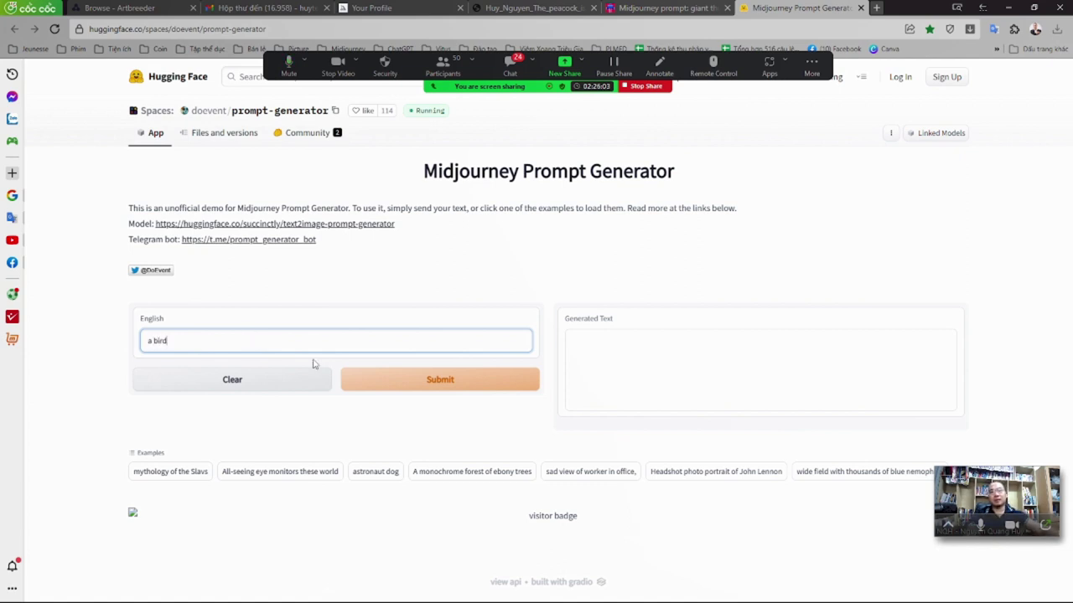
left_click(463, 381)
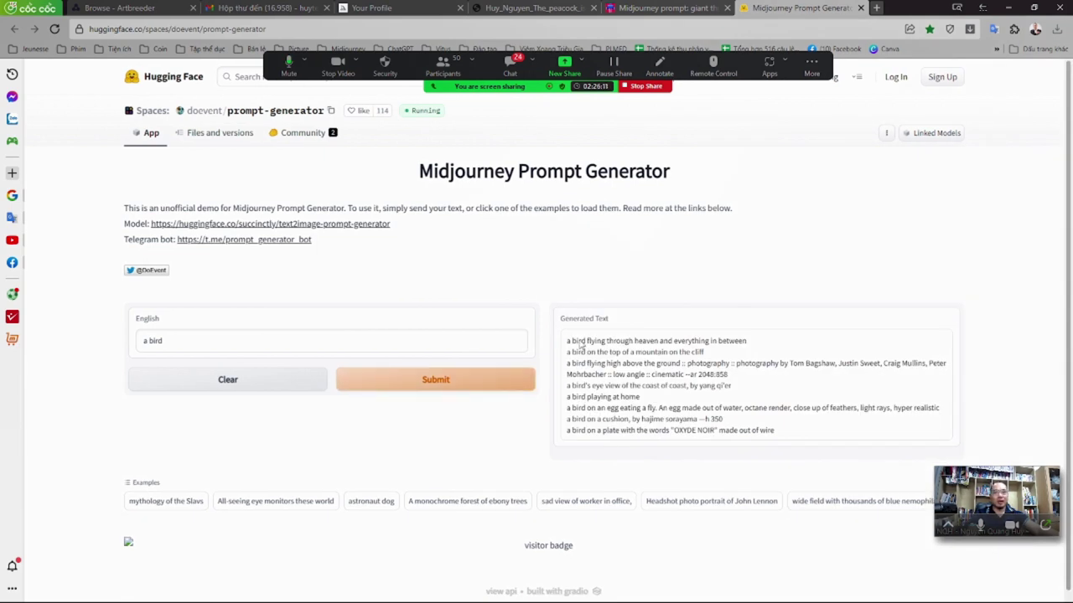
Read through the generated bird prompts line by line, highlighting individual suggestions and the whole list
left_click_drag(578, 343, 744, 345)
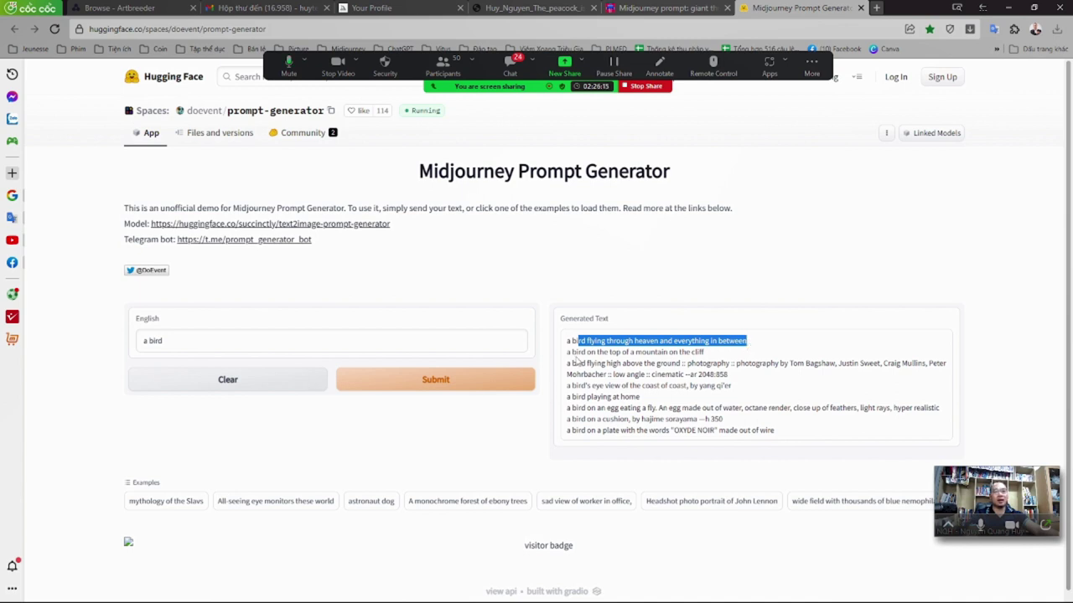
left_click_drag(575, 356, 705, 353)
left_click_drag(574, 366, 811, 366)
left_click_drag(576, 392, 698, 394)
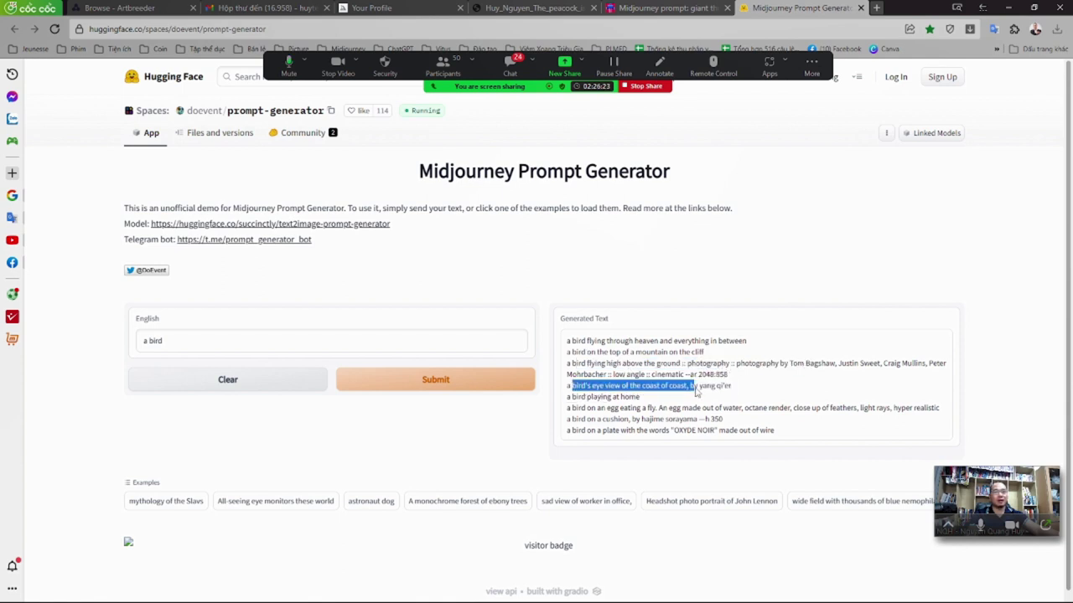
left_click(622, 421)
left_click_drag(618, 341, 643, 431)
left_click(643, 430)
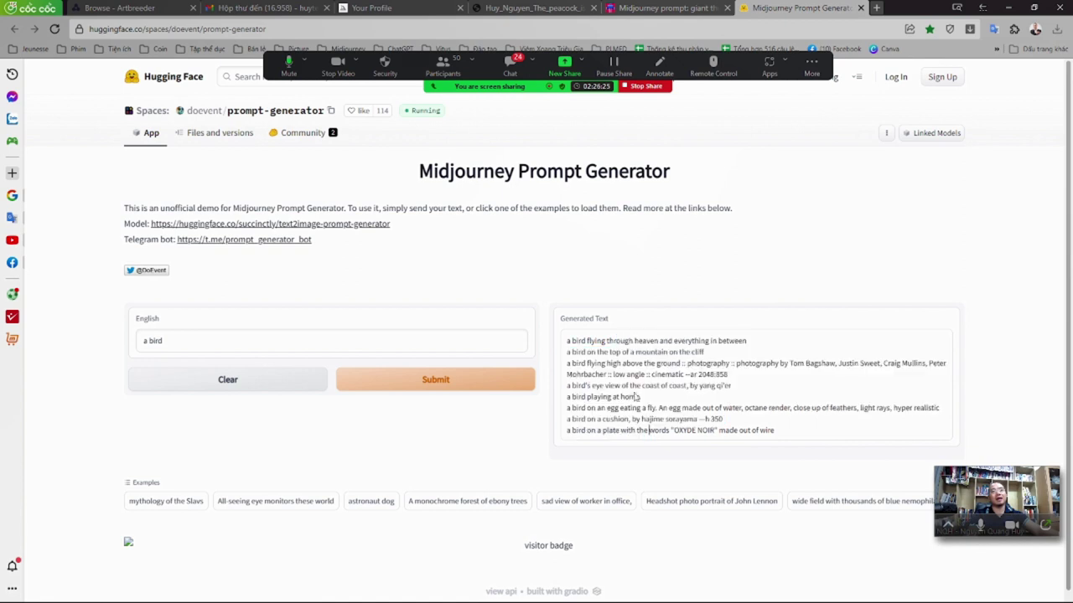
left_click_drag(622, 343, 655, 435)
left_click(655, 435)
left_click_drag(610, 343, 623, 432)
left_click(623, 432)
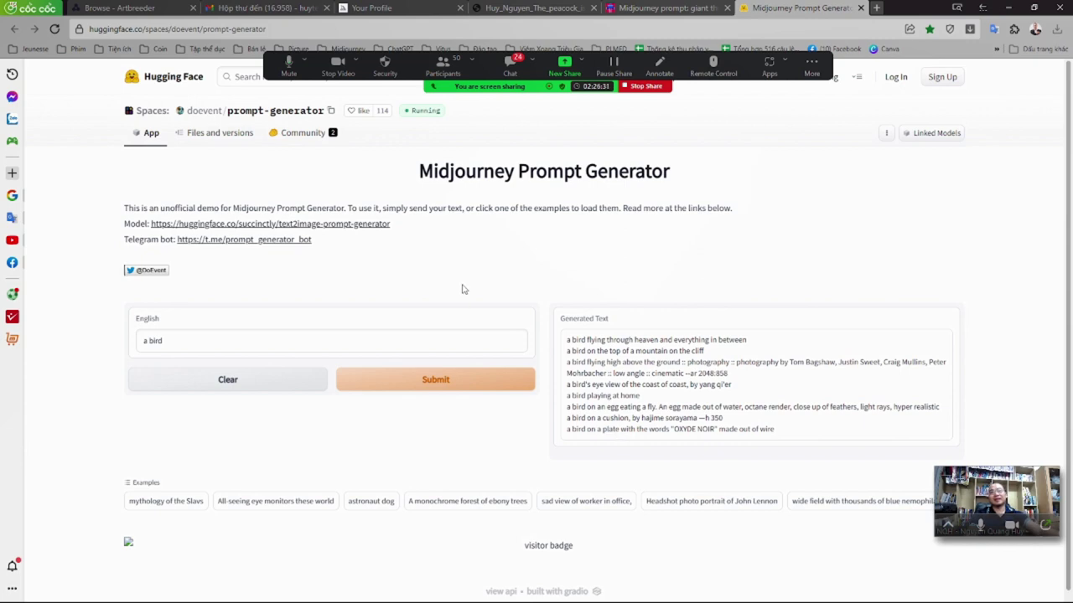
Switch back to Notion's Chapter V list and open the MidJourney Random Commands Generator website from its page
key("alt+Tab")
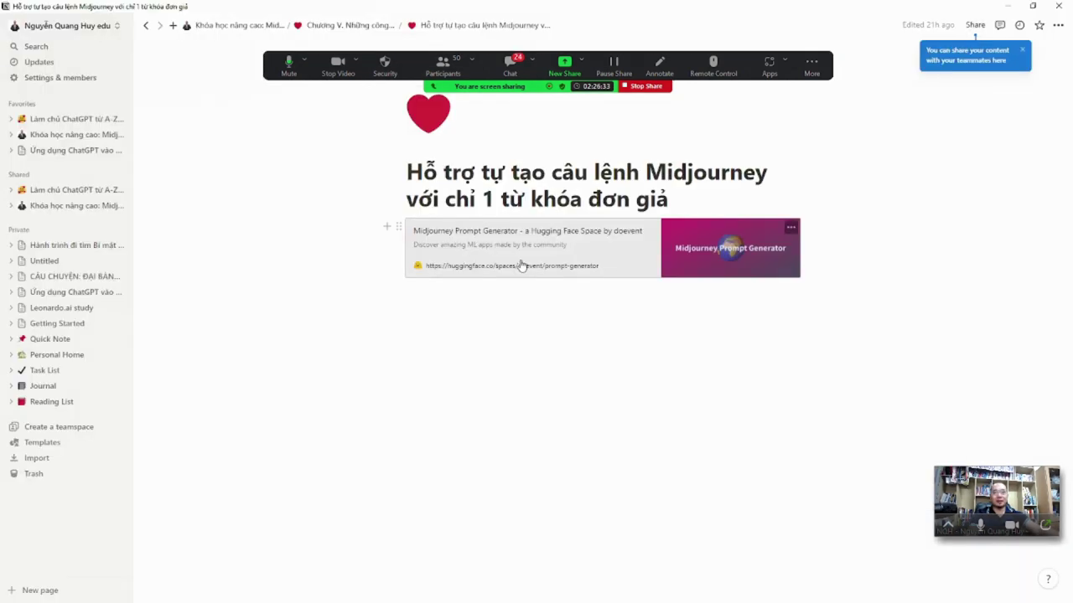
left_click(369, 26)
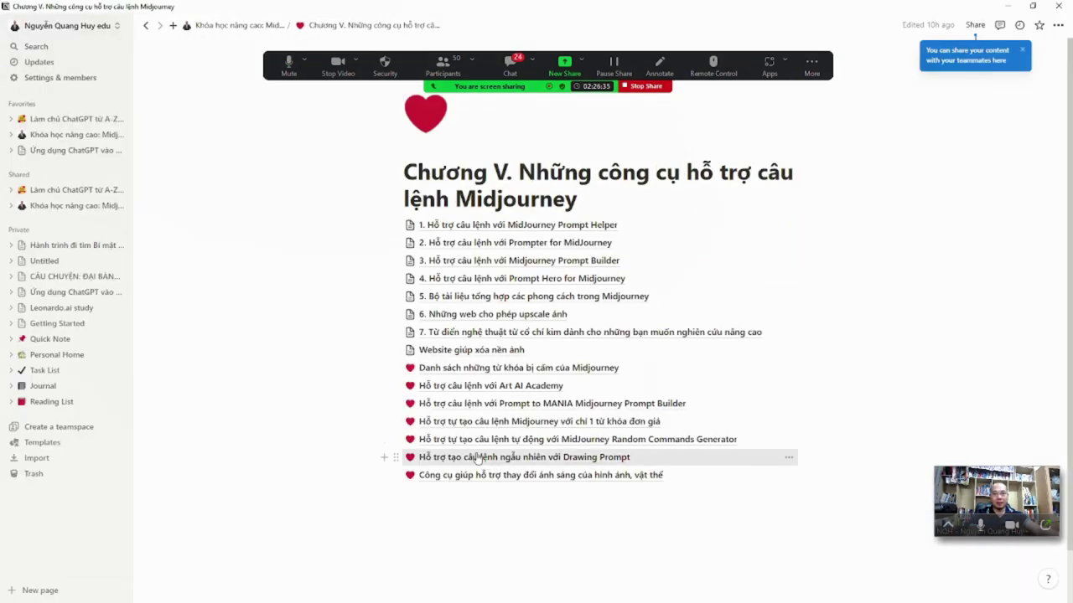
left_click(476, 441)
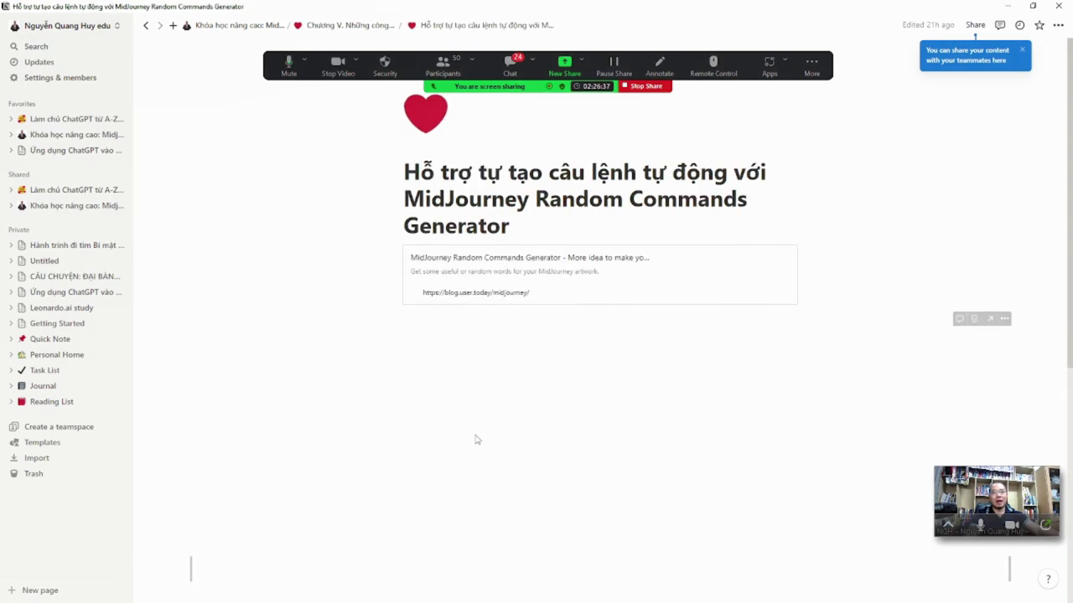
left_click(543, 278)
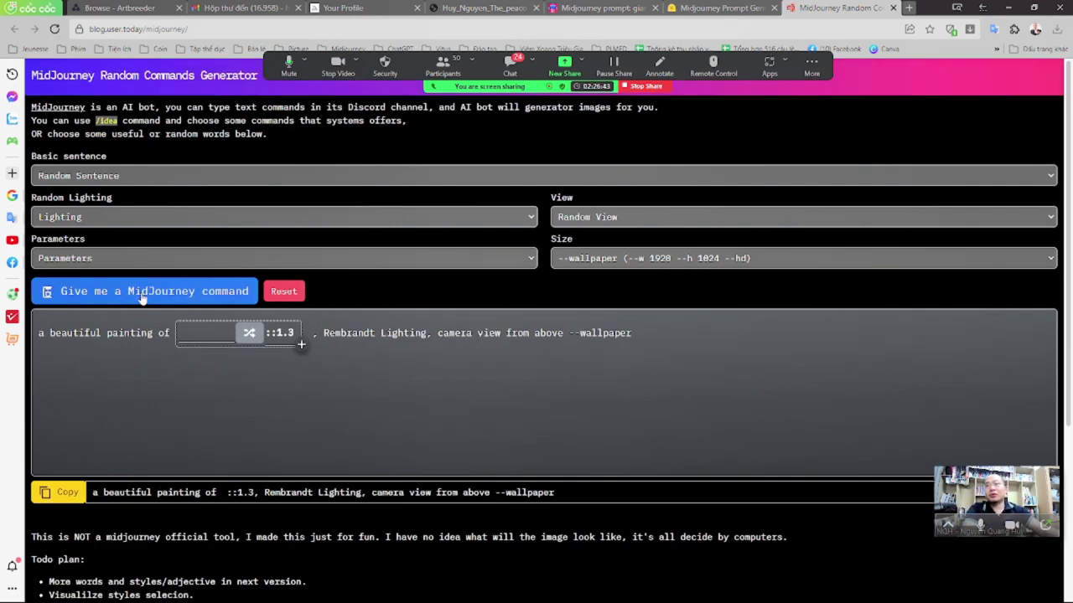
Generate several random MidJourney commands and copy the "illustration of" command with cinematic lighting and front view
left_click(231, 293)
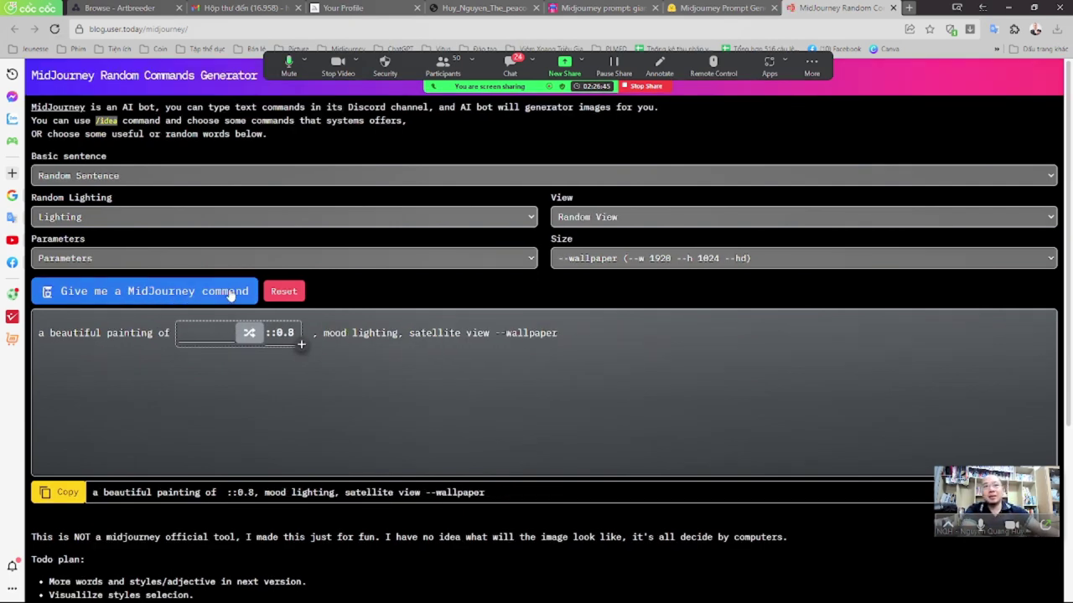
left_click(230, 293)
left_click(230, 293)
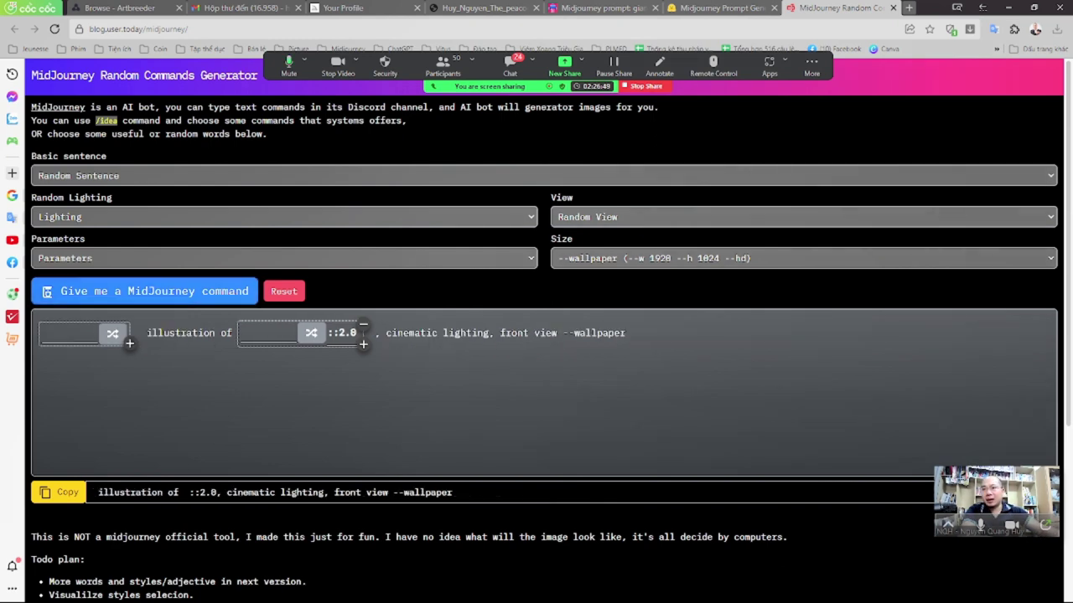
left_click(70, 494)
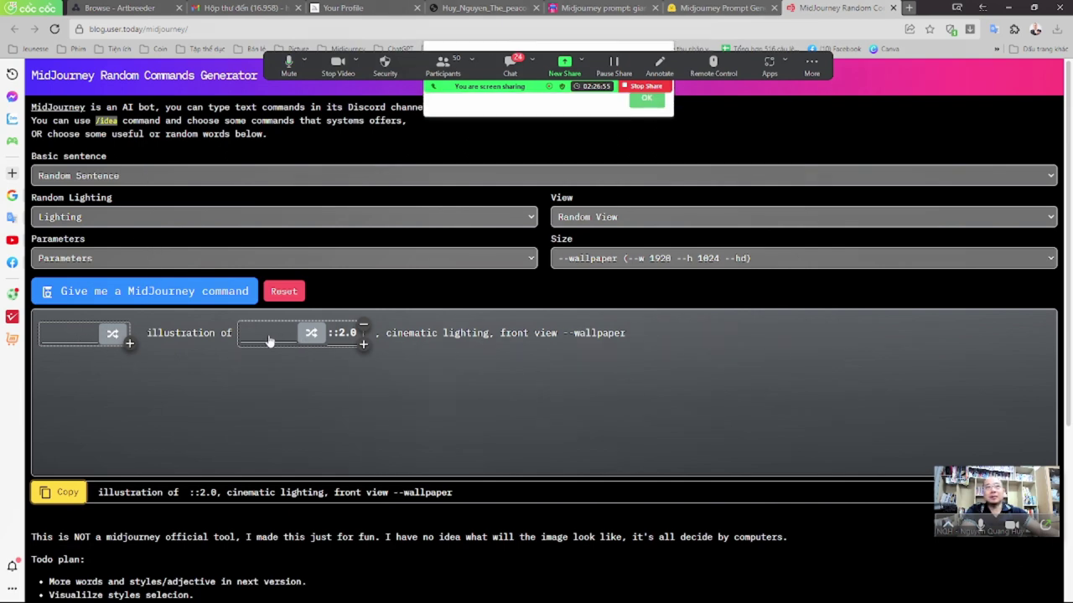
Generate further random MidJourney commands to show different sentence structures, lighting and views
left_click(182, 301)
left_click(182, 301)
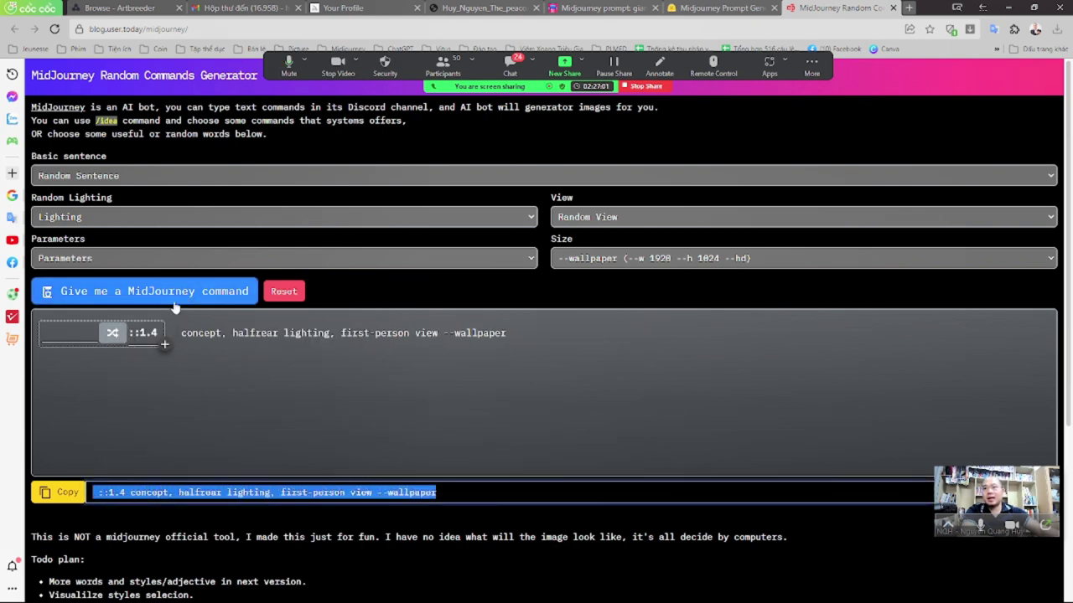
left_click(175, 302)
left_click(178, 298)
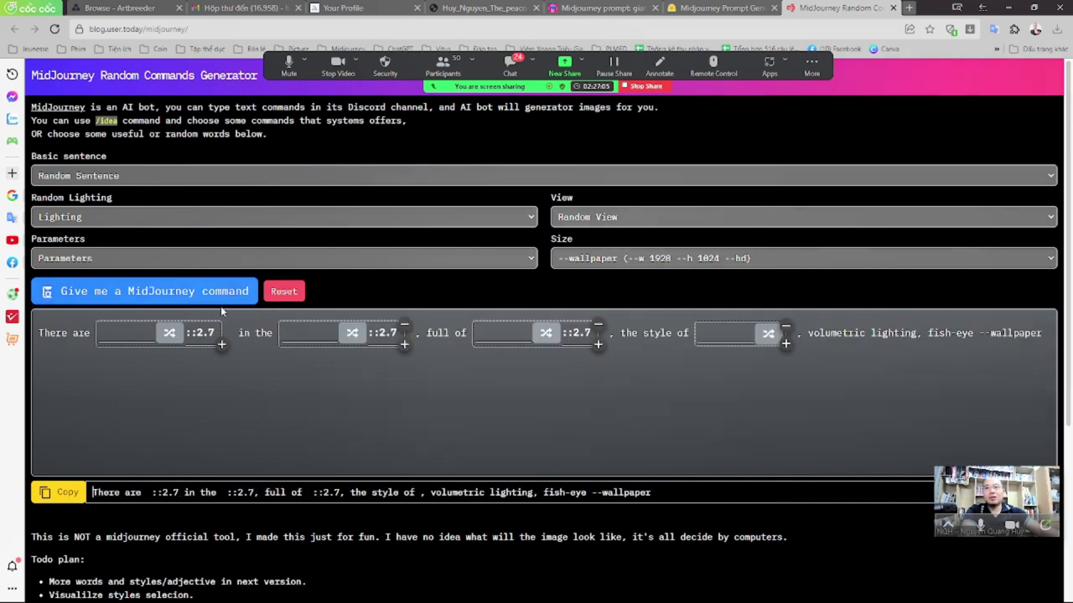
left_click(201, 300)
left_click(199, 302)
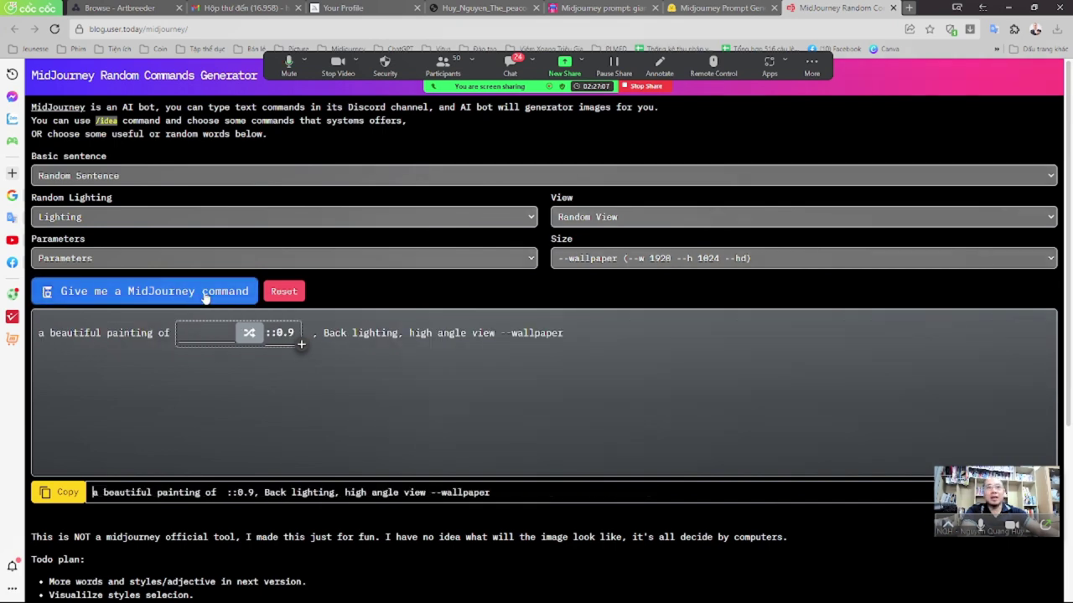
Generate a command with product view, Soft illumination lighting and the basic sentence "a beautiful painting of __"
left_click(604, 216)
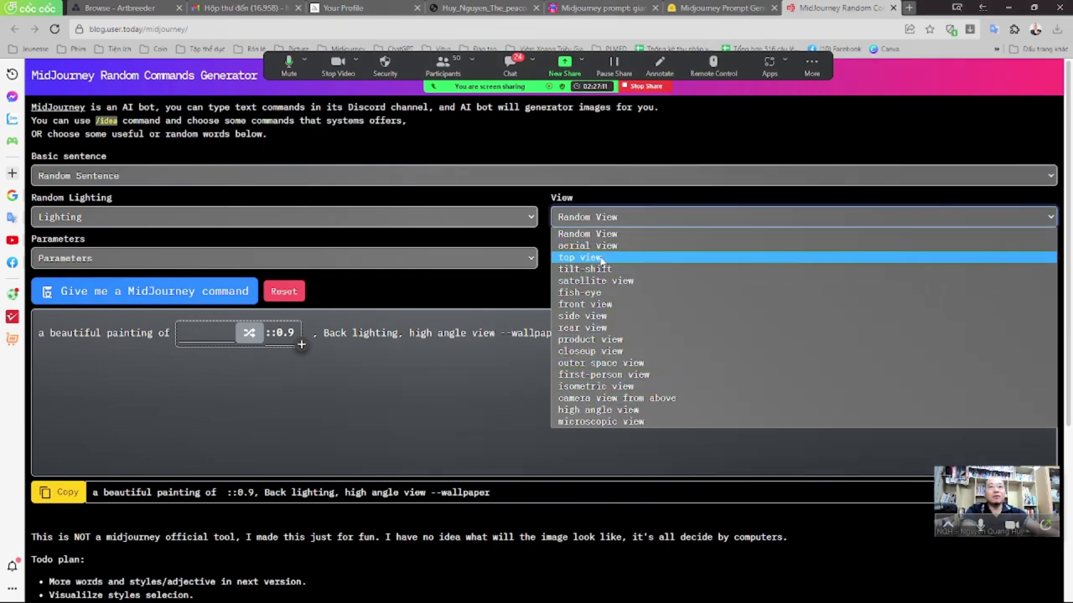
left_click(599, 346)
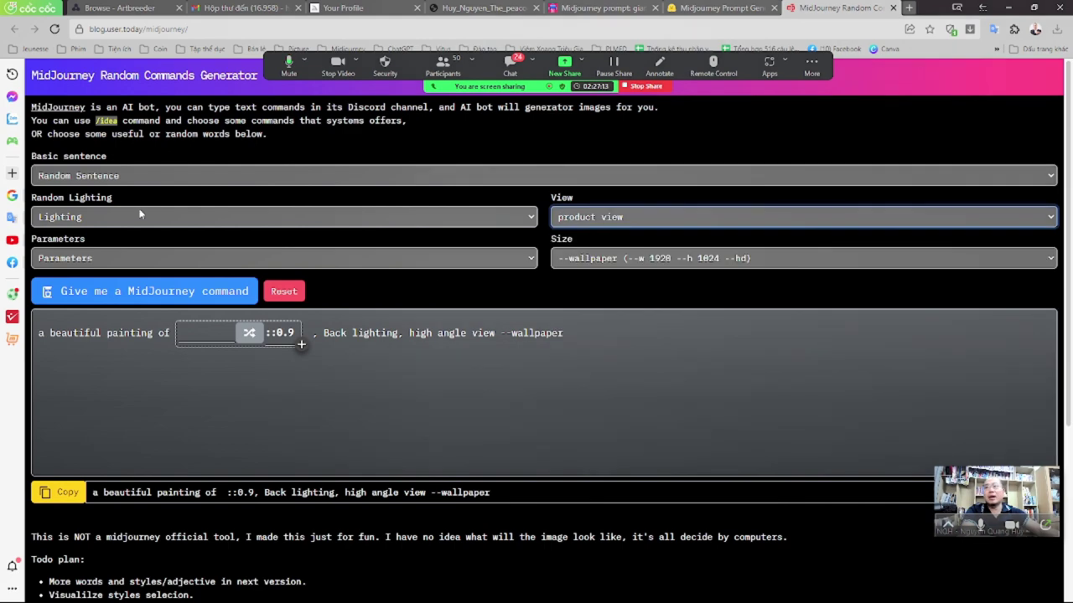
left_click(141, 214)
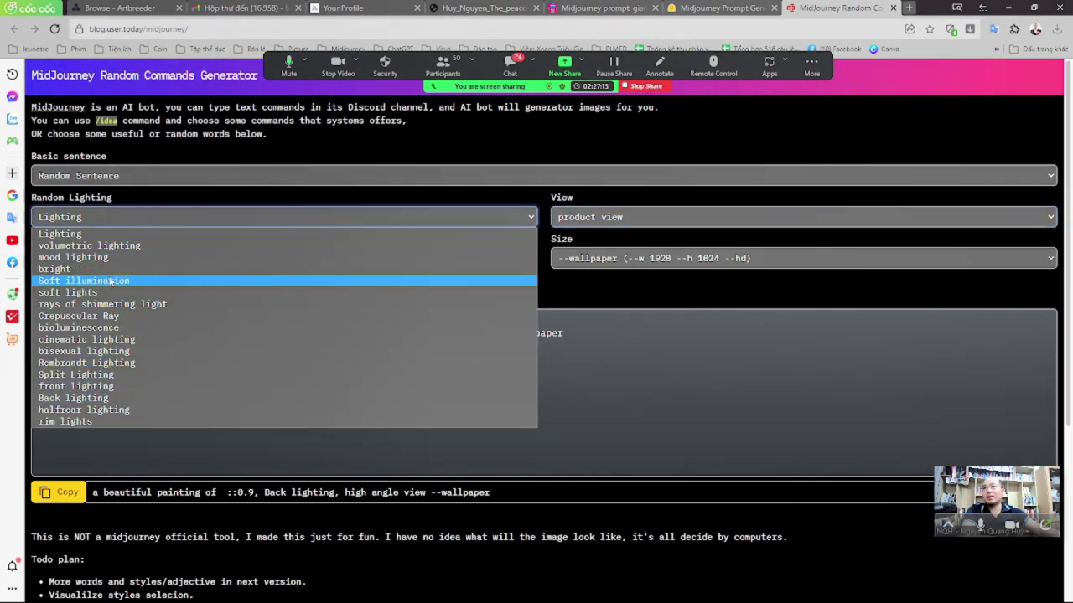
left_click(112, 281)
left_click(141, 176)
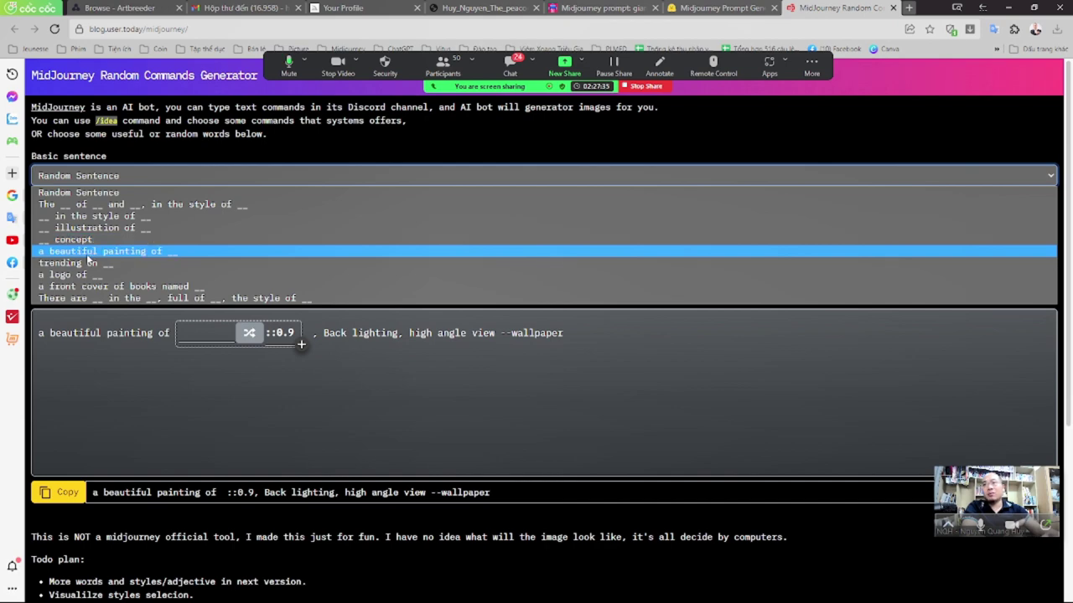
left_click(92, 255)
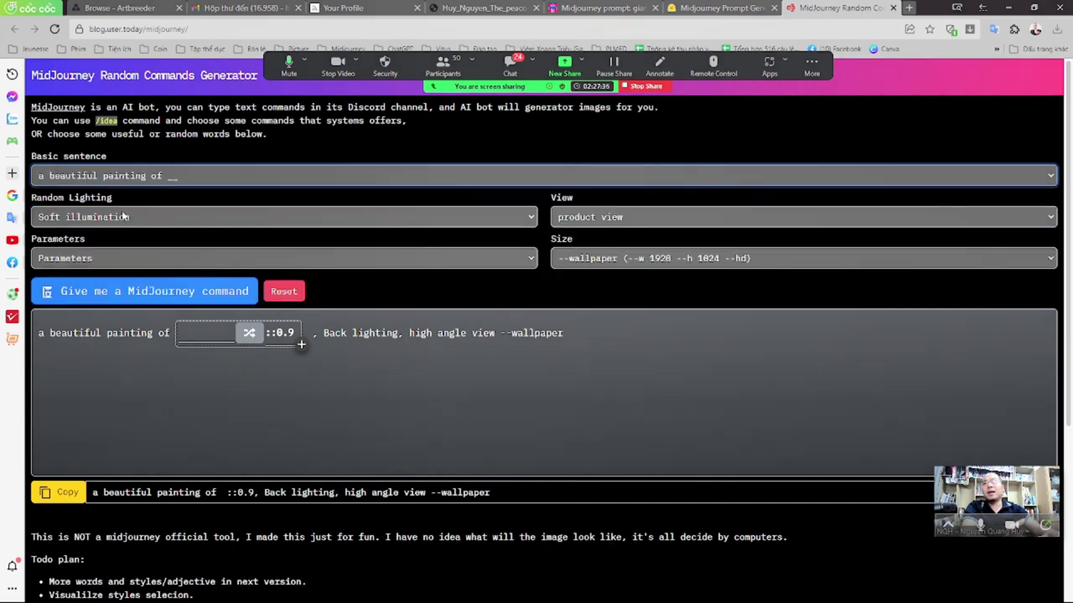
left_click(180, 298)
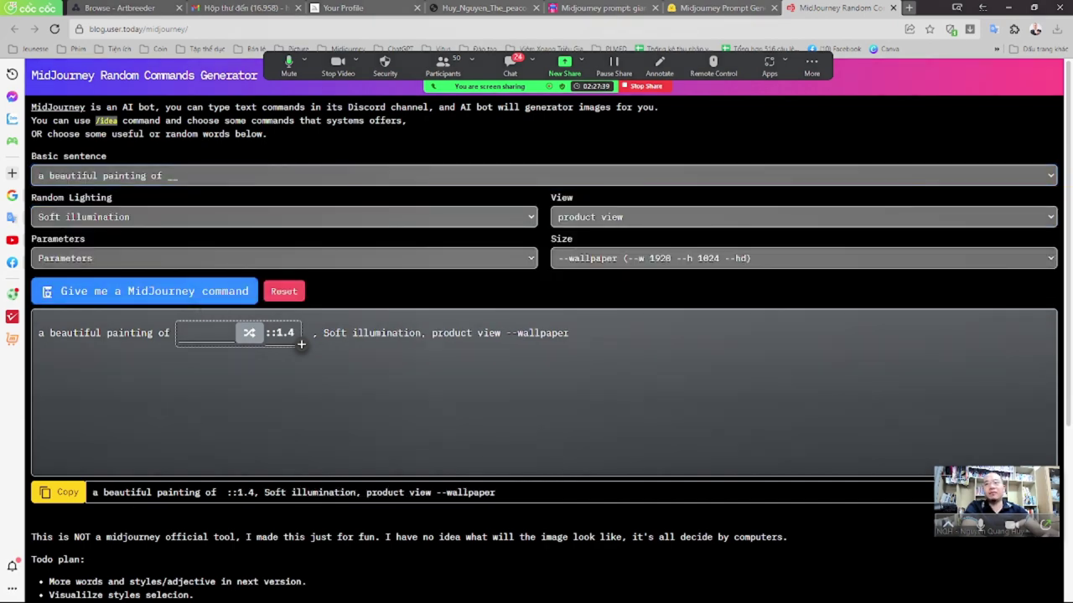
Examine the available parameter options, leaving the parameter unselected
left_click(143, 256)
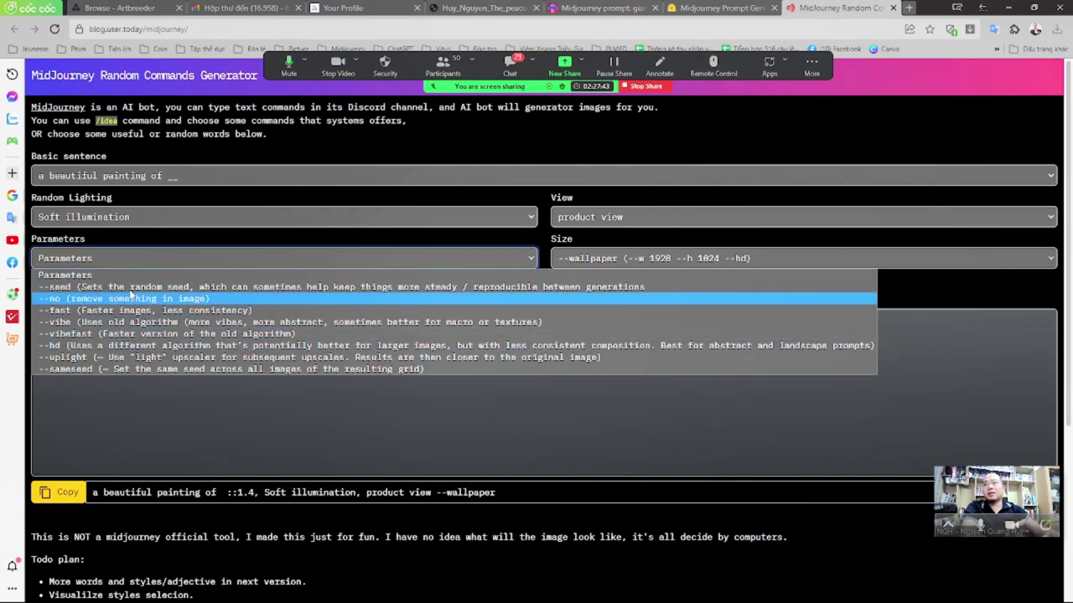
left_click(142, 429)
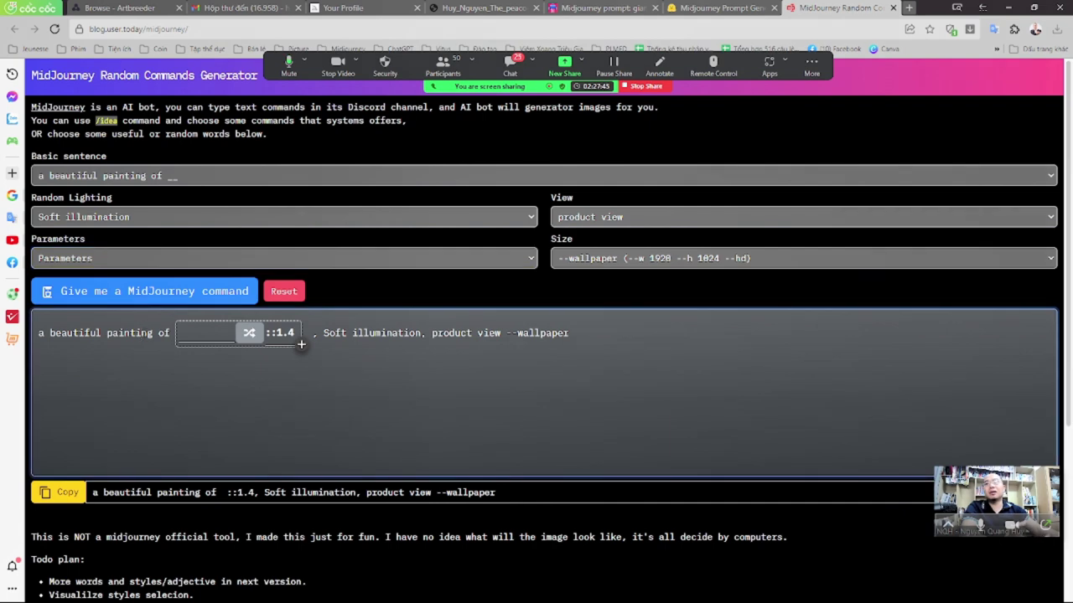
Try "a bird" as the subject of the "a beautiful painting of" command, regenerating the command after each entry
left_click(180, 332)
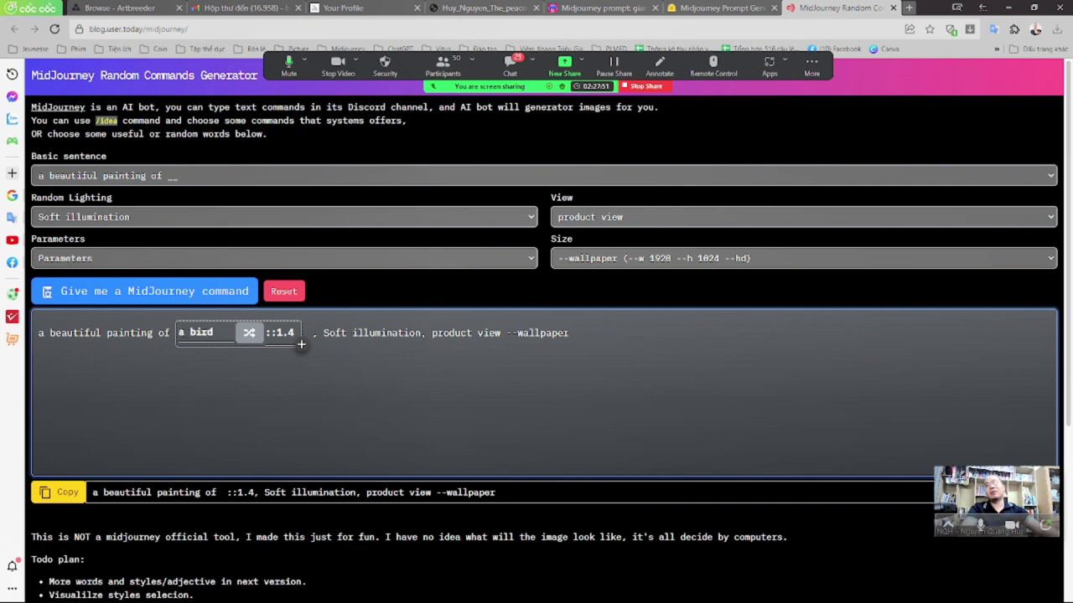
left_click(197, 291)
left_click(197, 291)
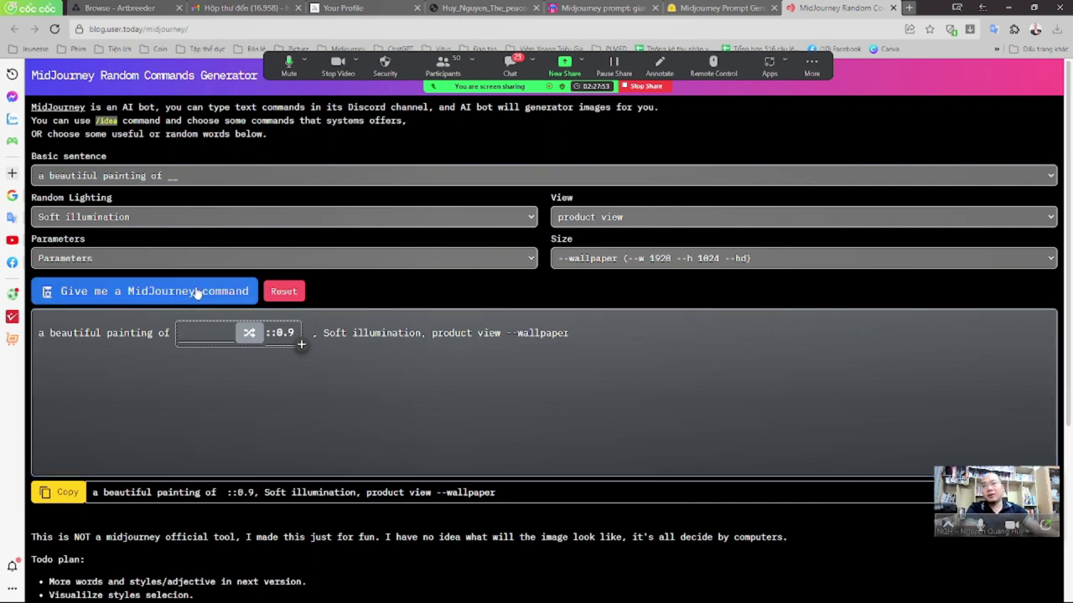
left_click(198, 294)
type("a b")
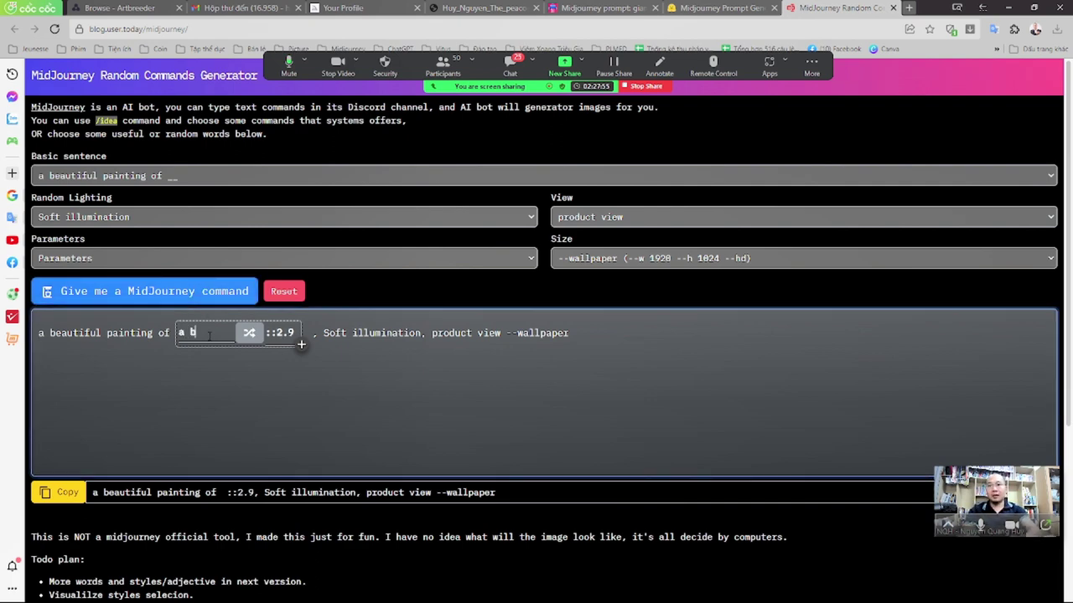
type("ir")
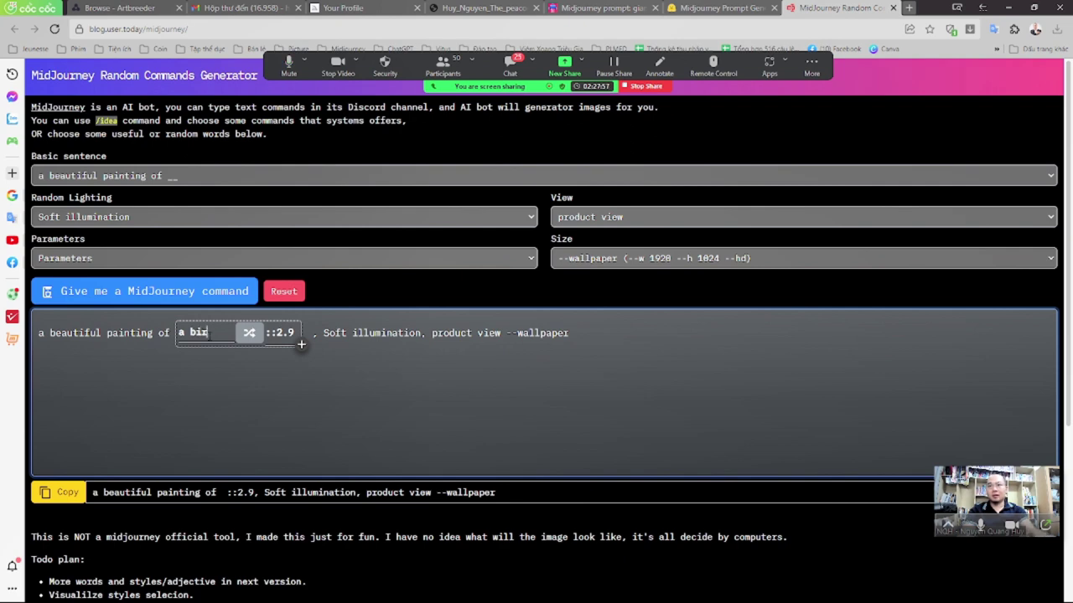
type("d")
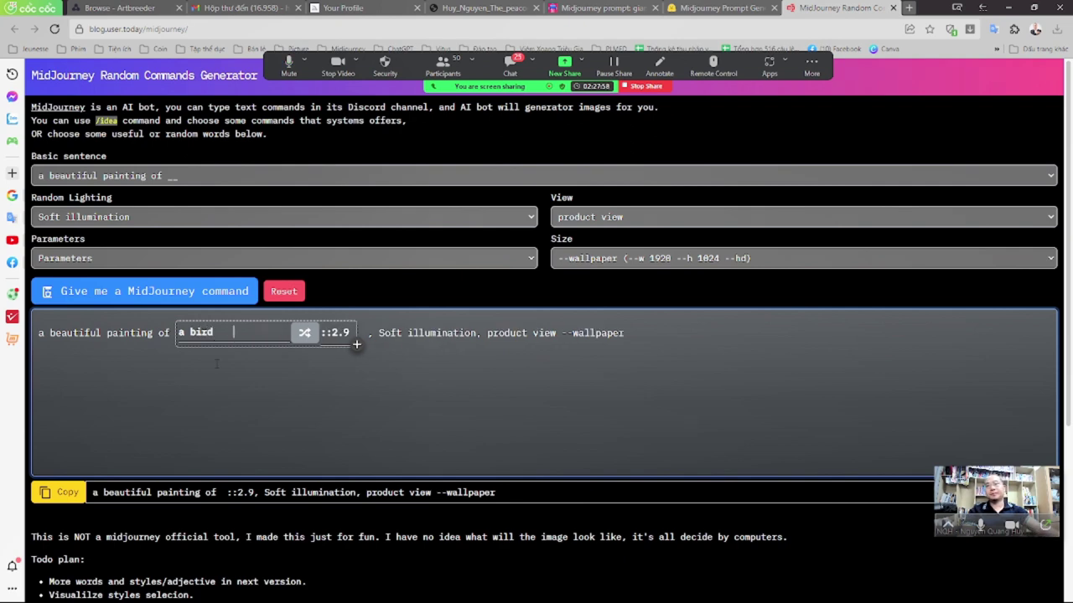
left_click(202, 292)
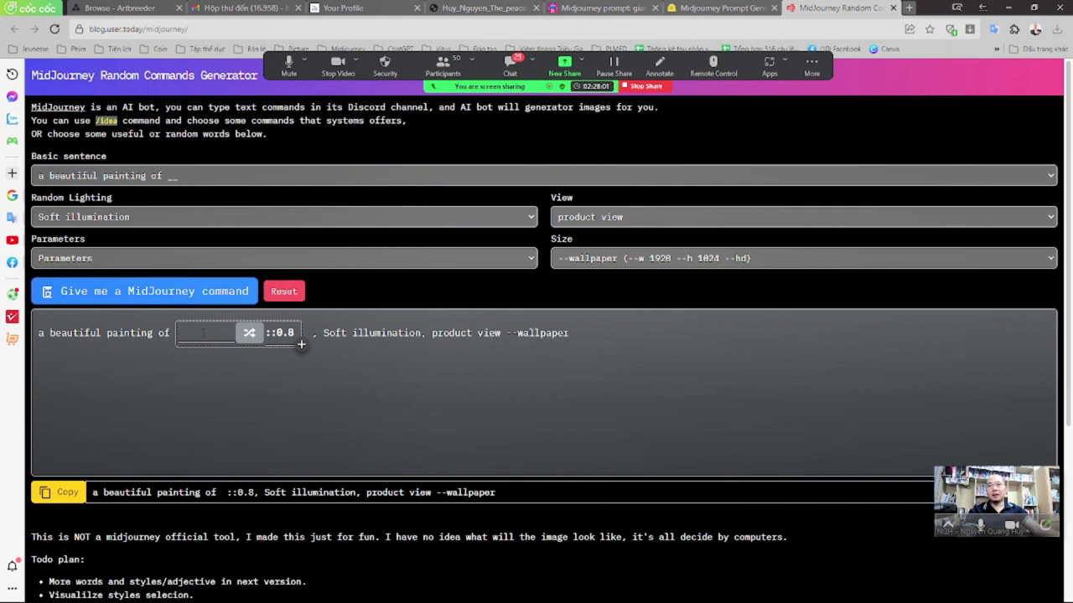
Enter "bird" as the painting's subject, swap it for random words several times, and regenerate the MidJourney command
left_click(192, 333)
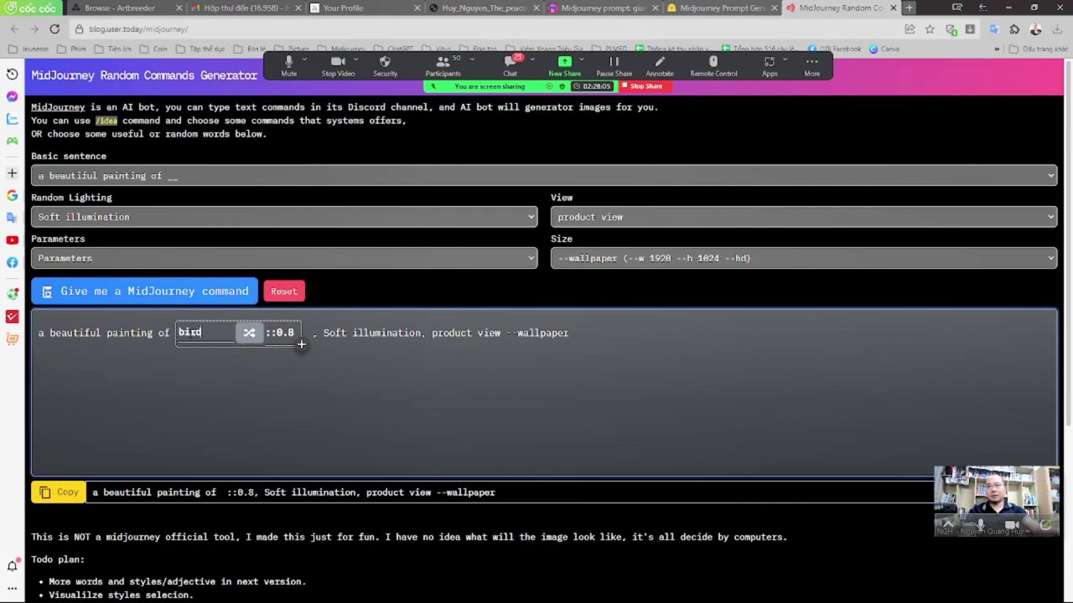
left_click(249, 333)
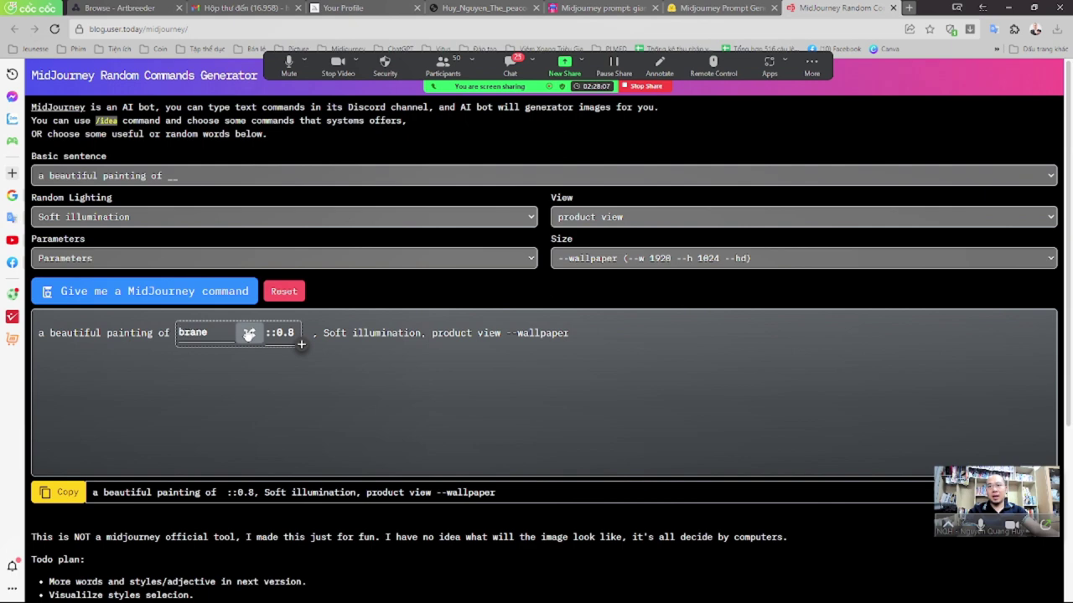
left_click(249, 333)
left_click(248, 334)
left_click(248, 334)
left_click(235, 291)
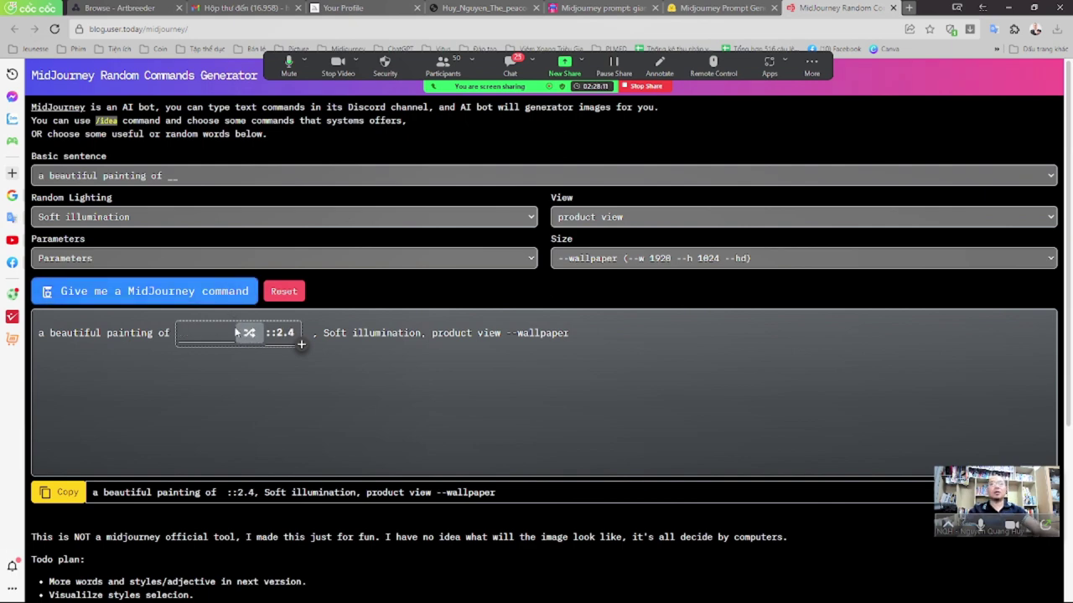
Look over the page's other recommended prompt generator tools, switch to the Chapter V page in Notion, and stop the screen share
scroll(261, 344, "down", 3)
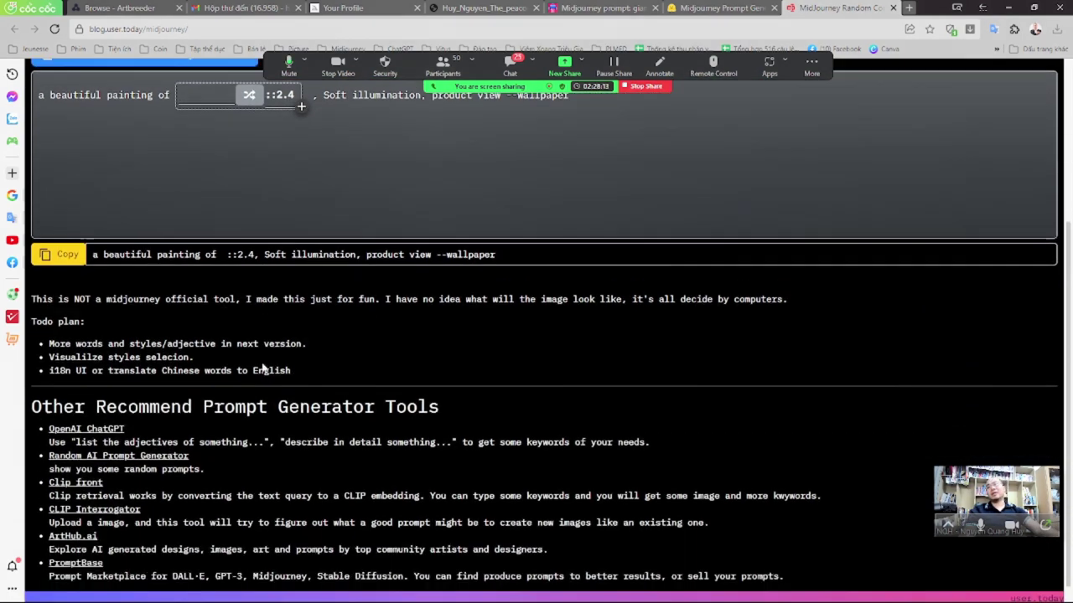
scroll(262, 370, "up", 2)
key("alt+Tab")
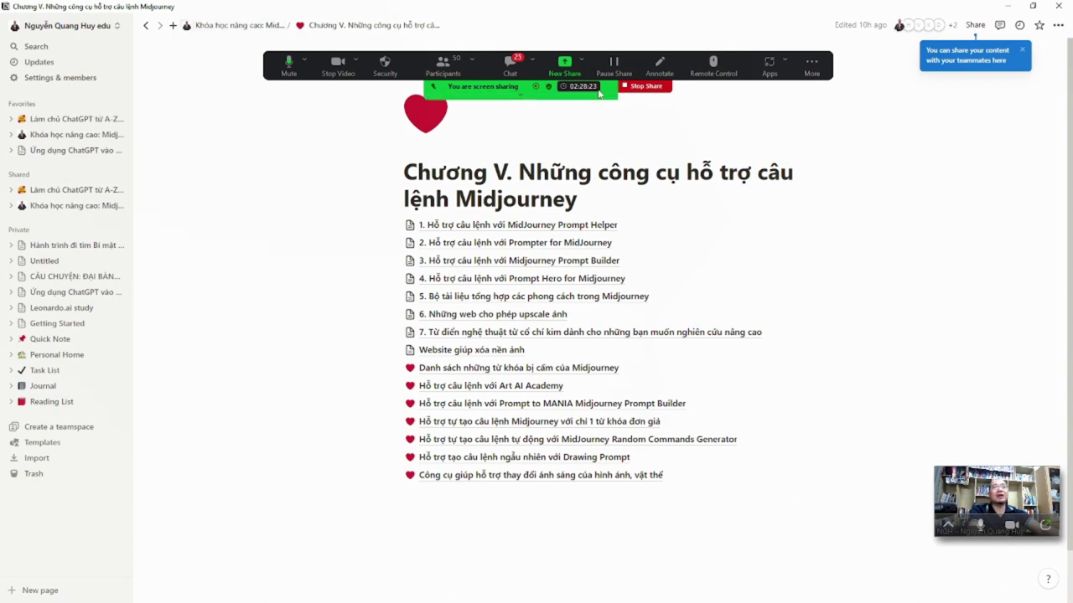
left_click(645, 85)
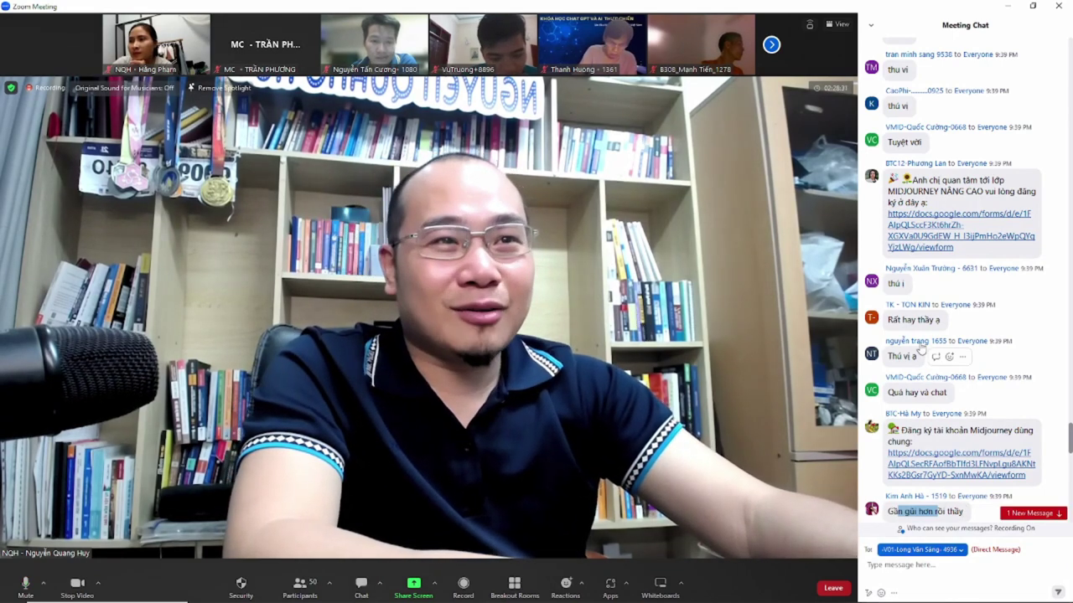
Read through the participants' comments in the meeting chat, including the newest messages and the origami horses prompt
scroll(939, 369, "down", 8)
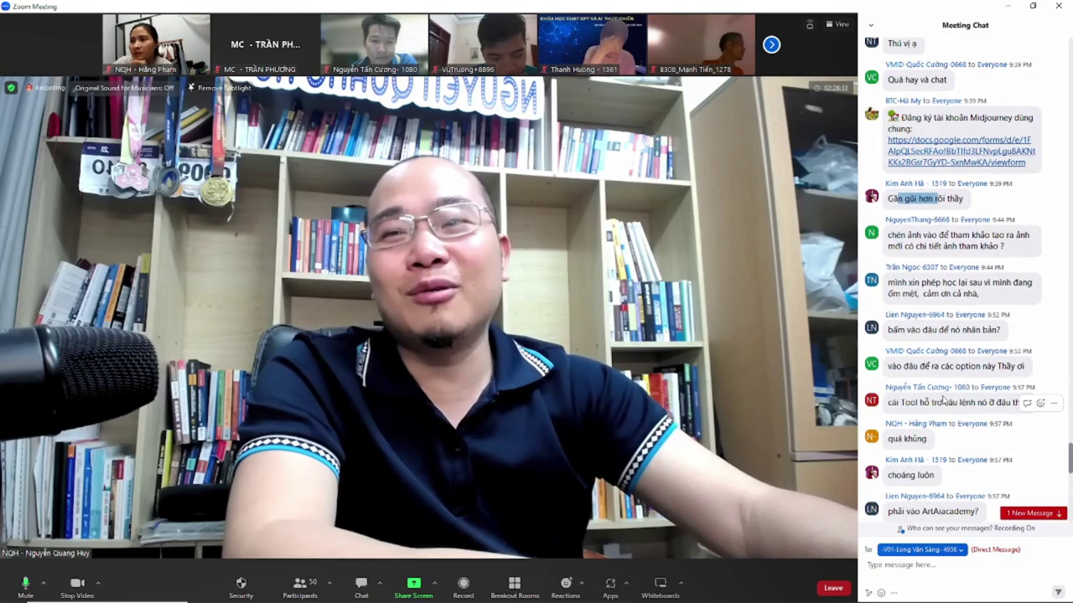
scroll(944, 400, "down", 4)
scroll(946, 403, "down", 9)
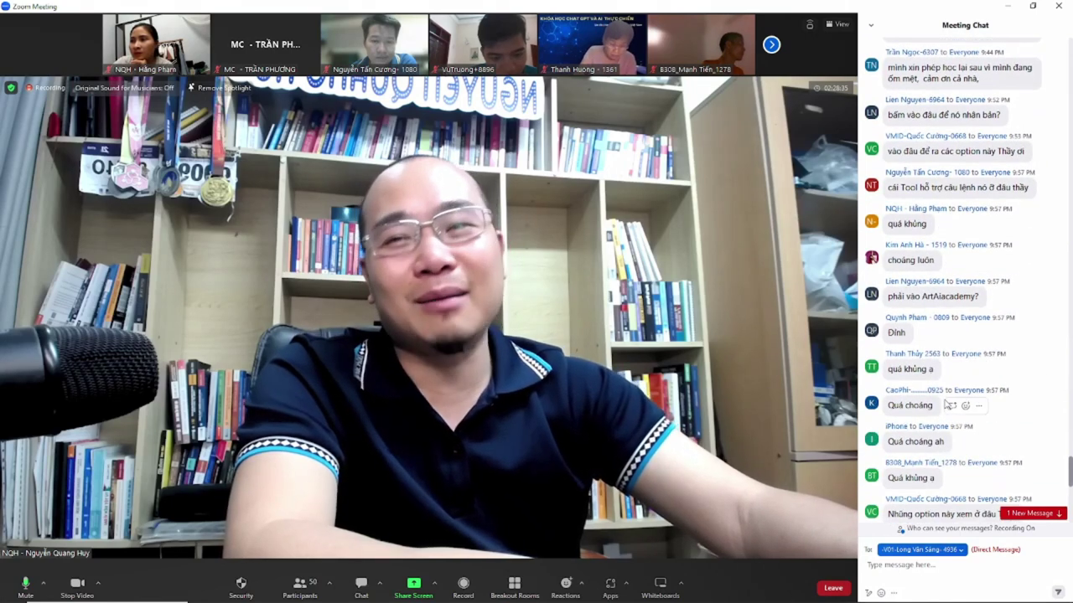
scroll(950, 406, "down", 11)
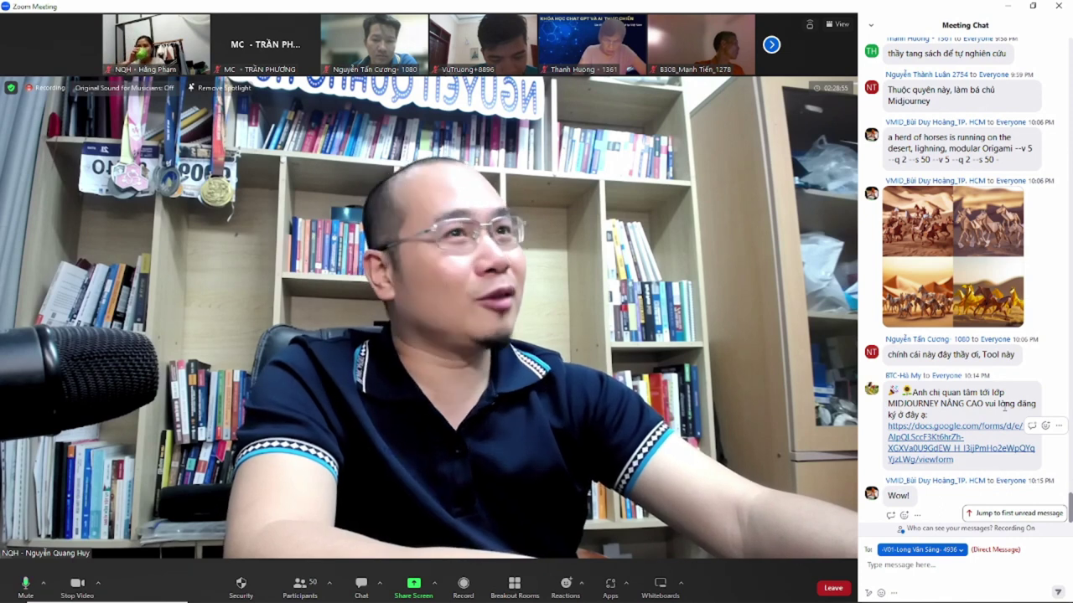
scroll(1003, 406, "up", 2)
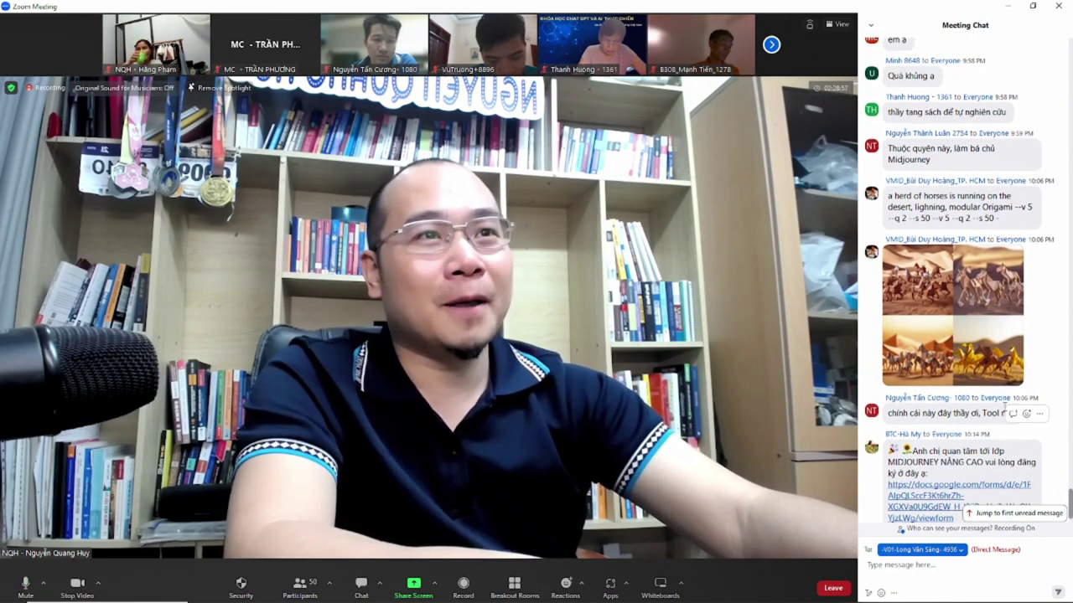
scroll(980, 419, "up", 7)
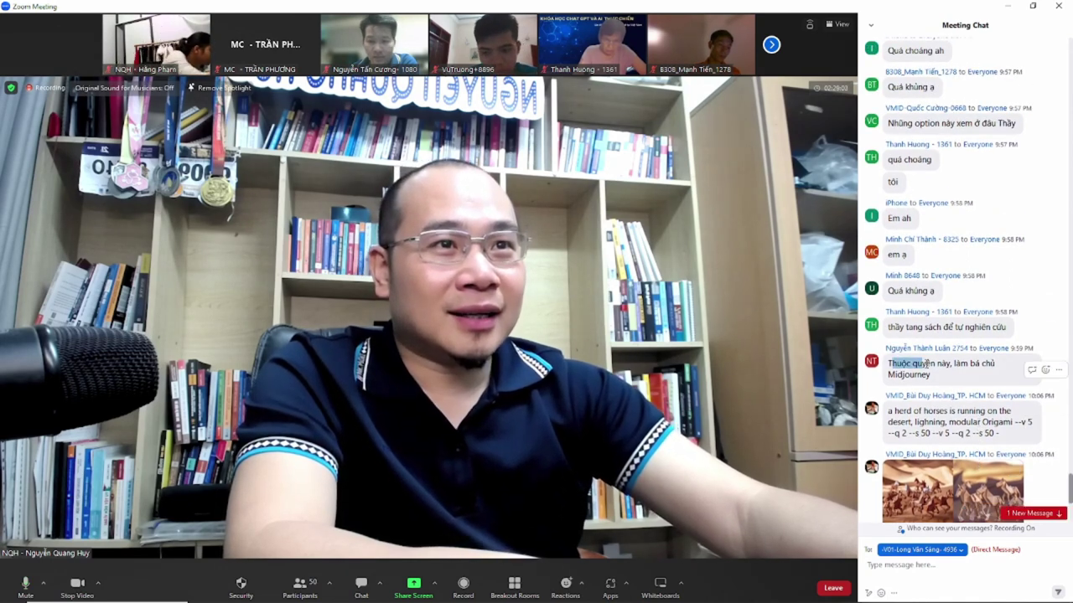
double_click(960, 363)
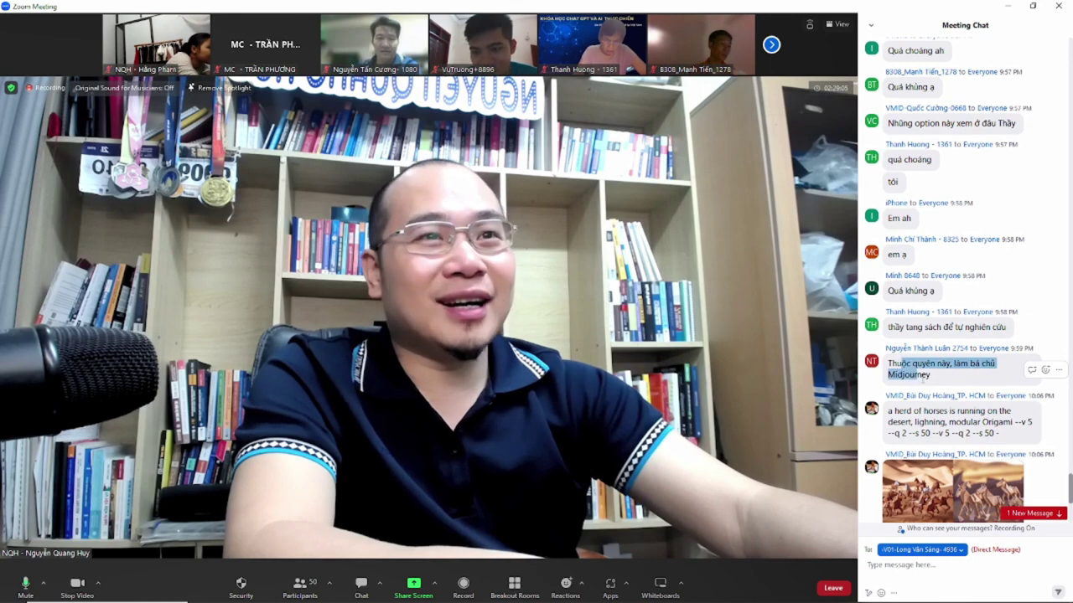
left_click(1030, 514)
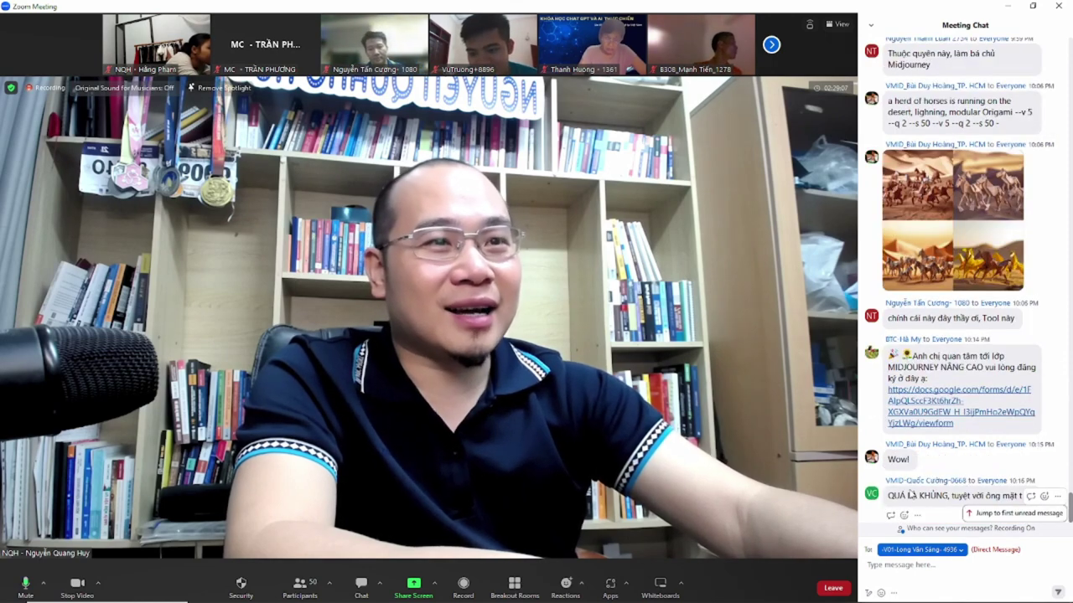
left_click(993, 494)
scroll(994, 494, "up", 5)
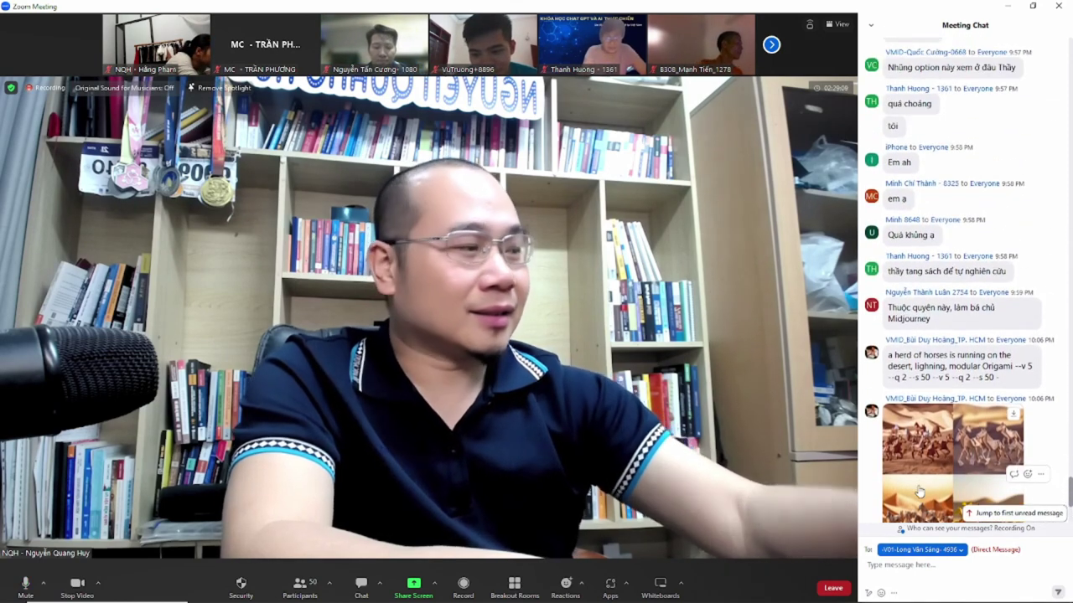